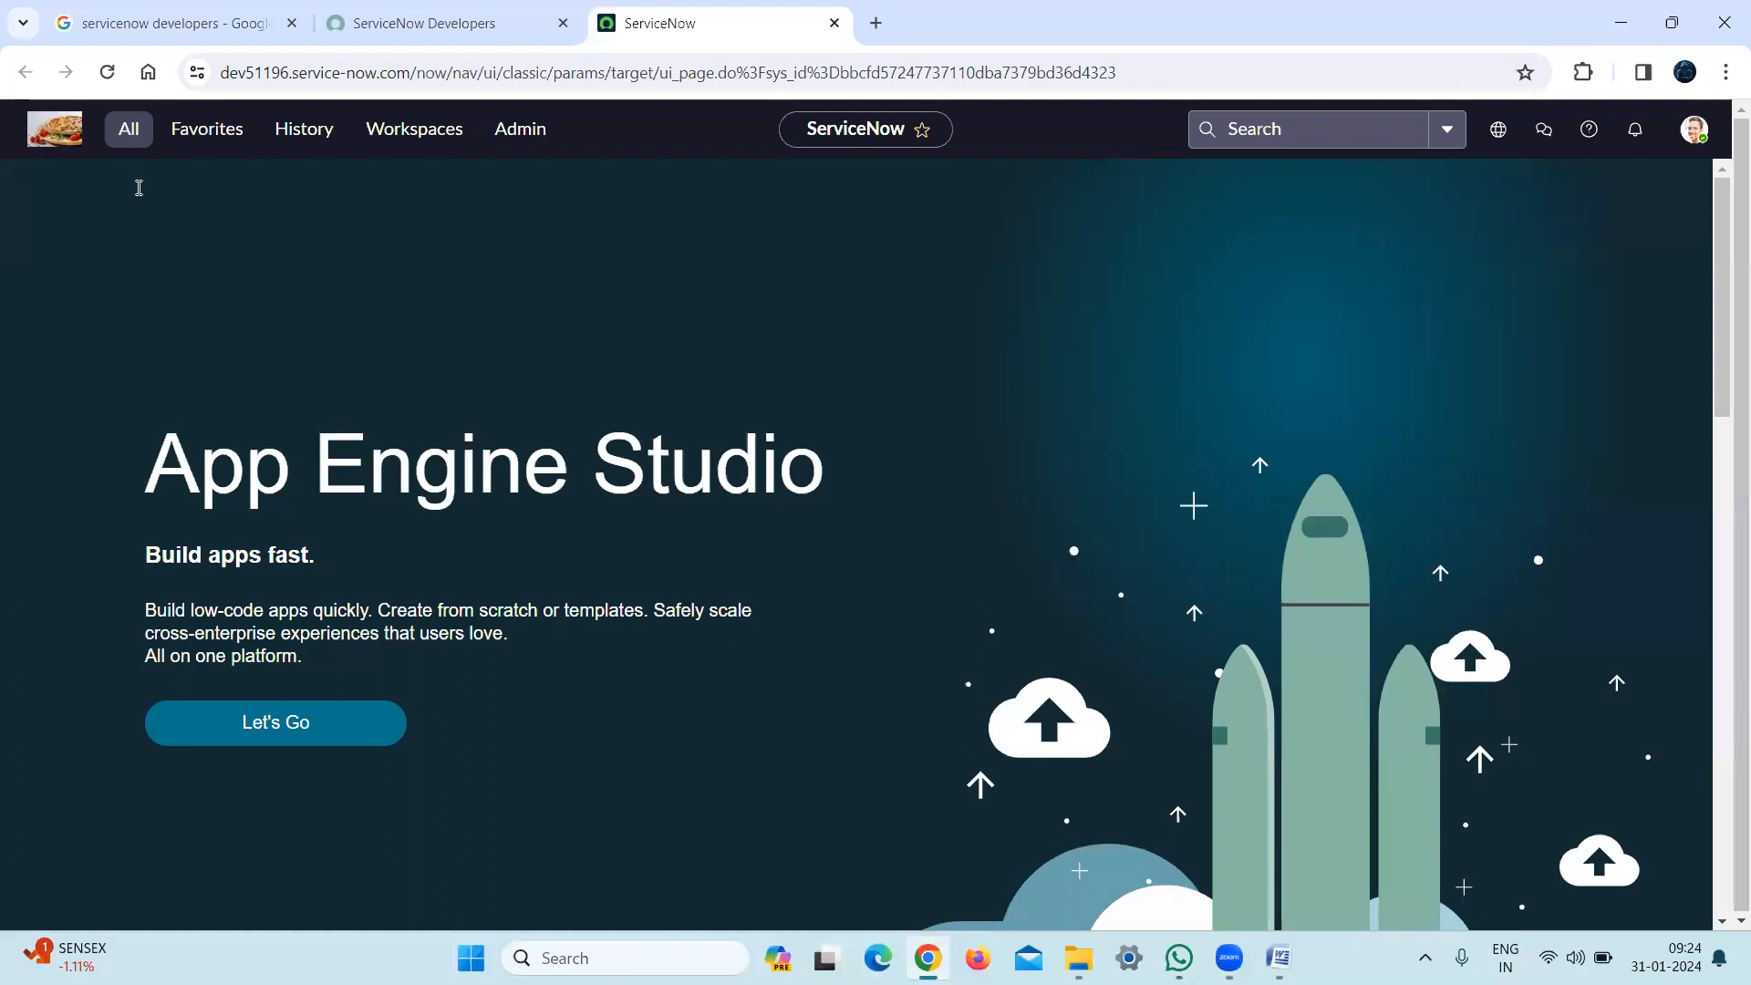
text(fr[st)
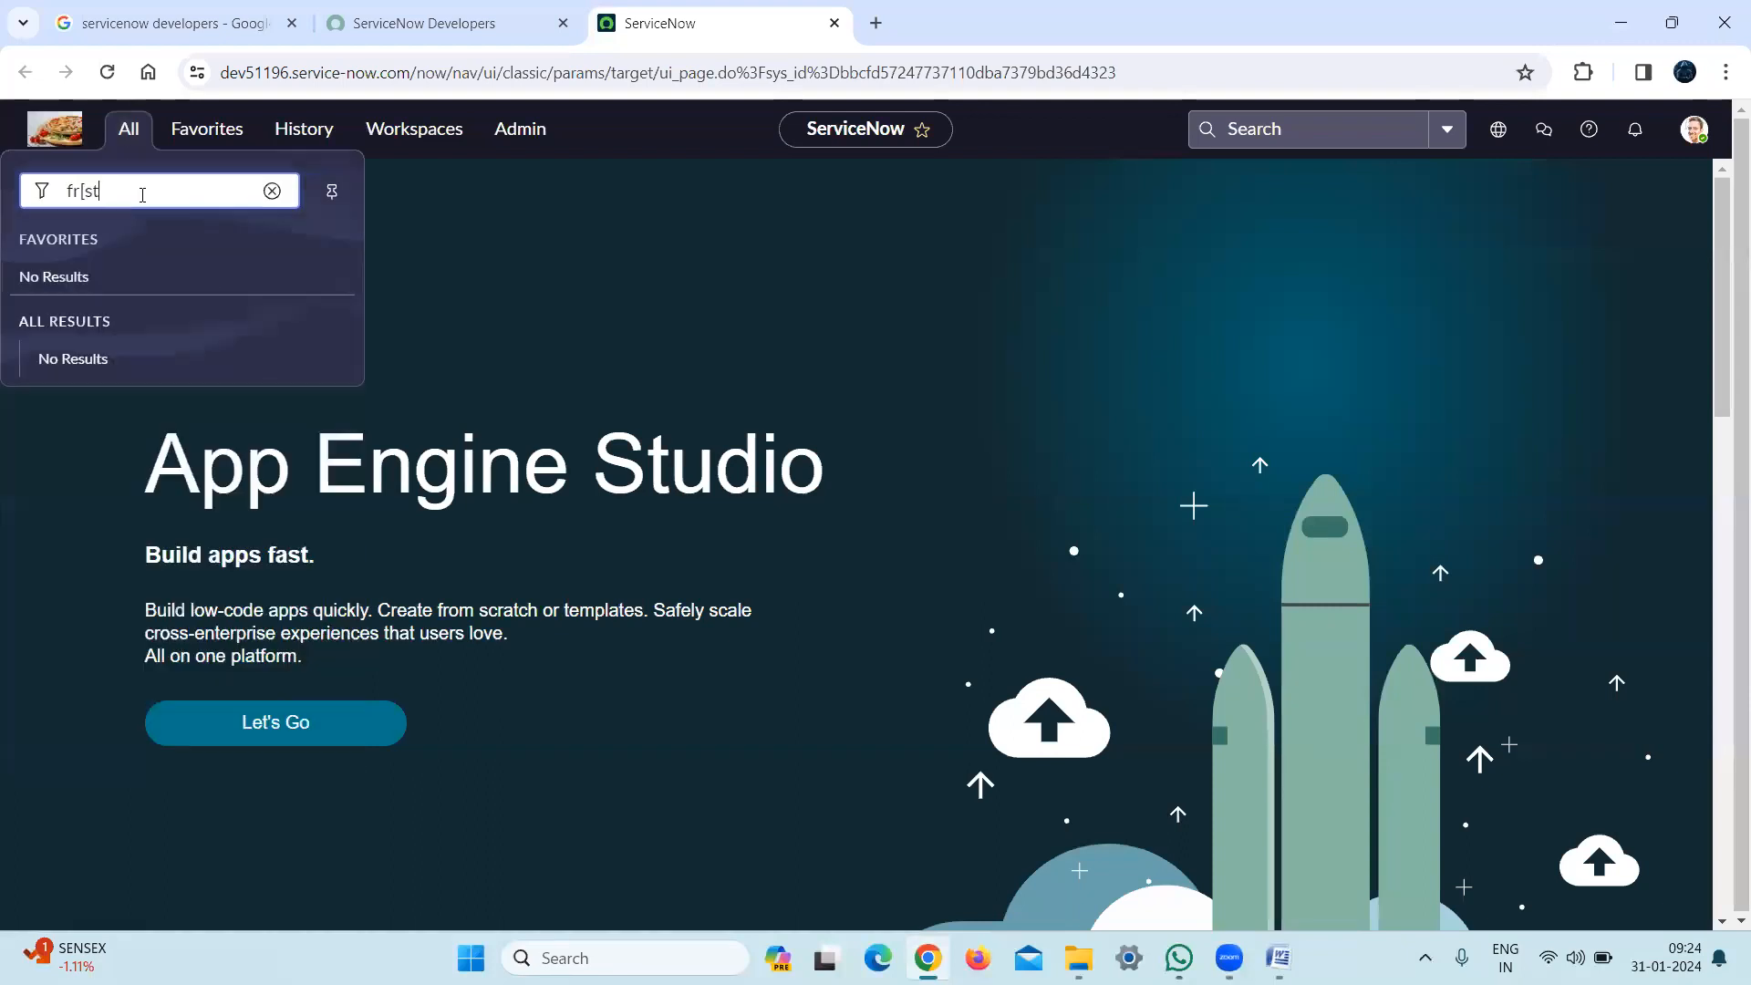
key(BackSpace)
key(BackSpace)
key(BackSpace)
text(tr)
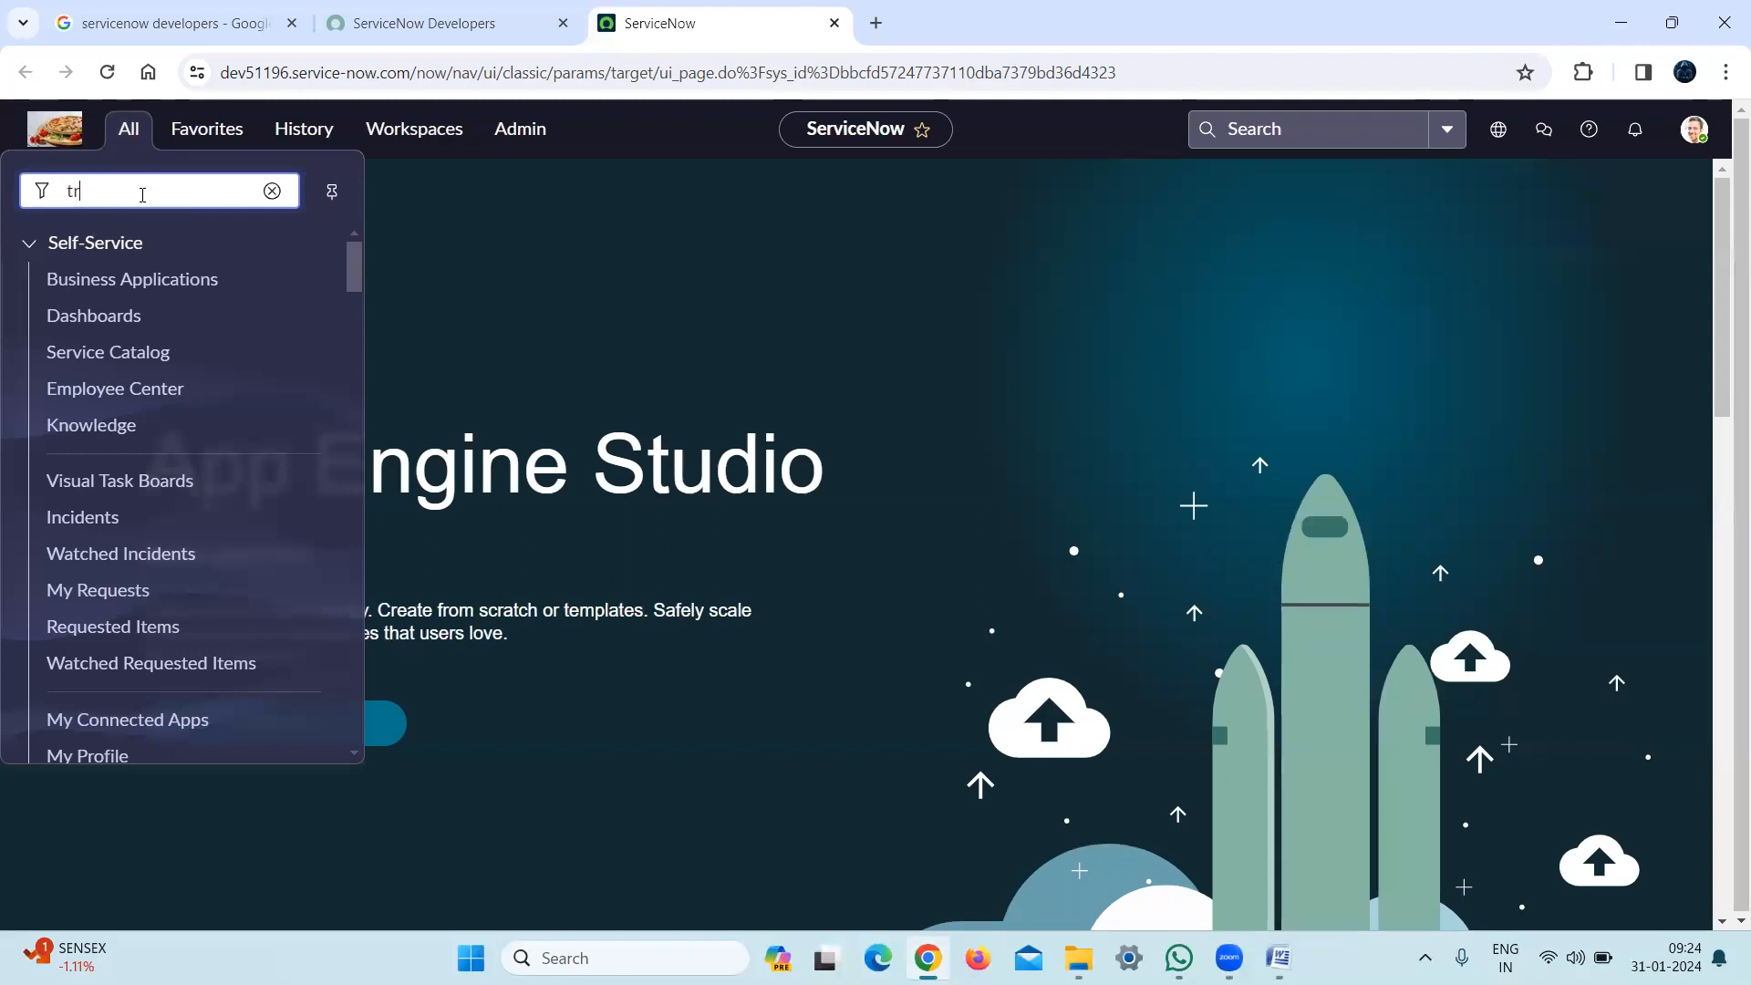
text(to)
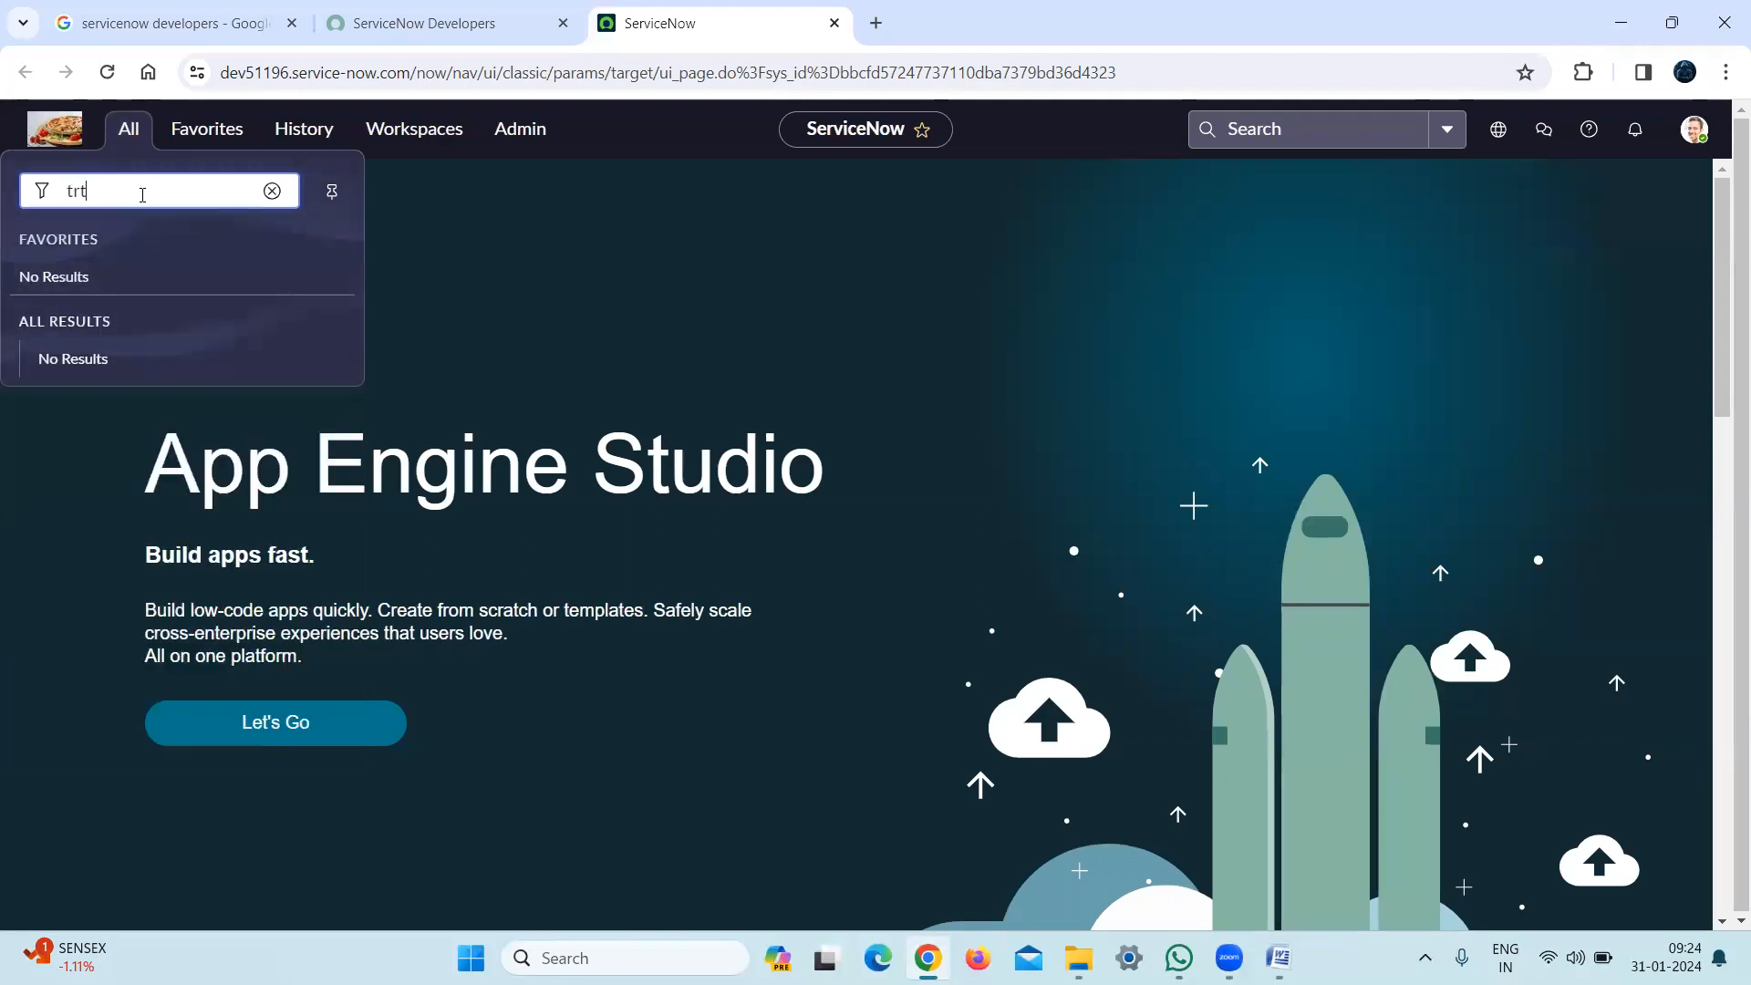
key(BackSpace)
key(BackSpace)
key(BackSpace)
text(f)
key(BackSpace)
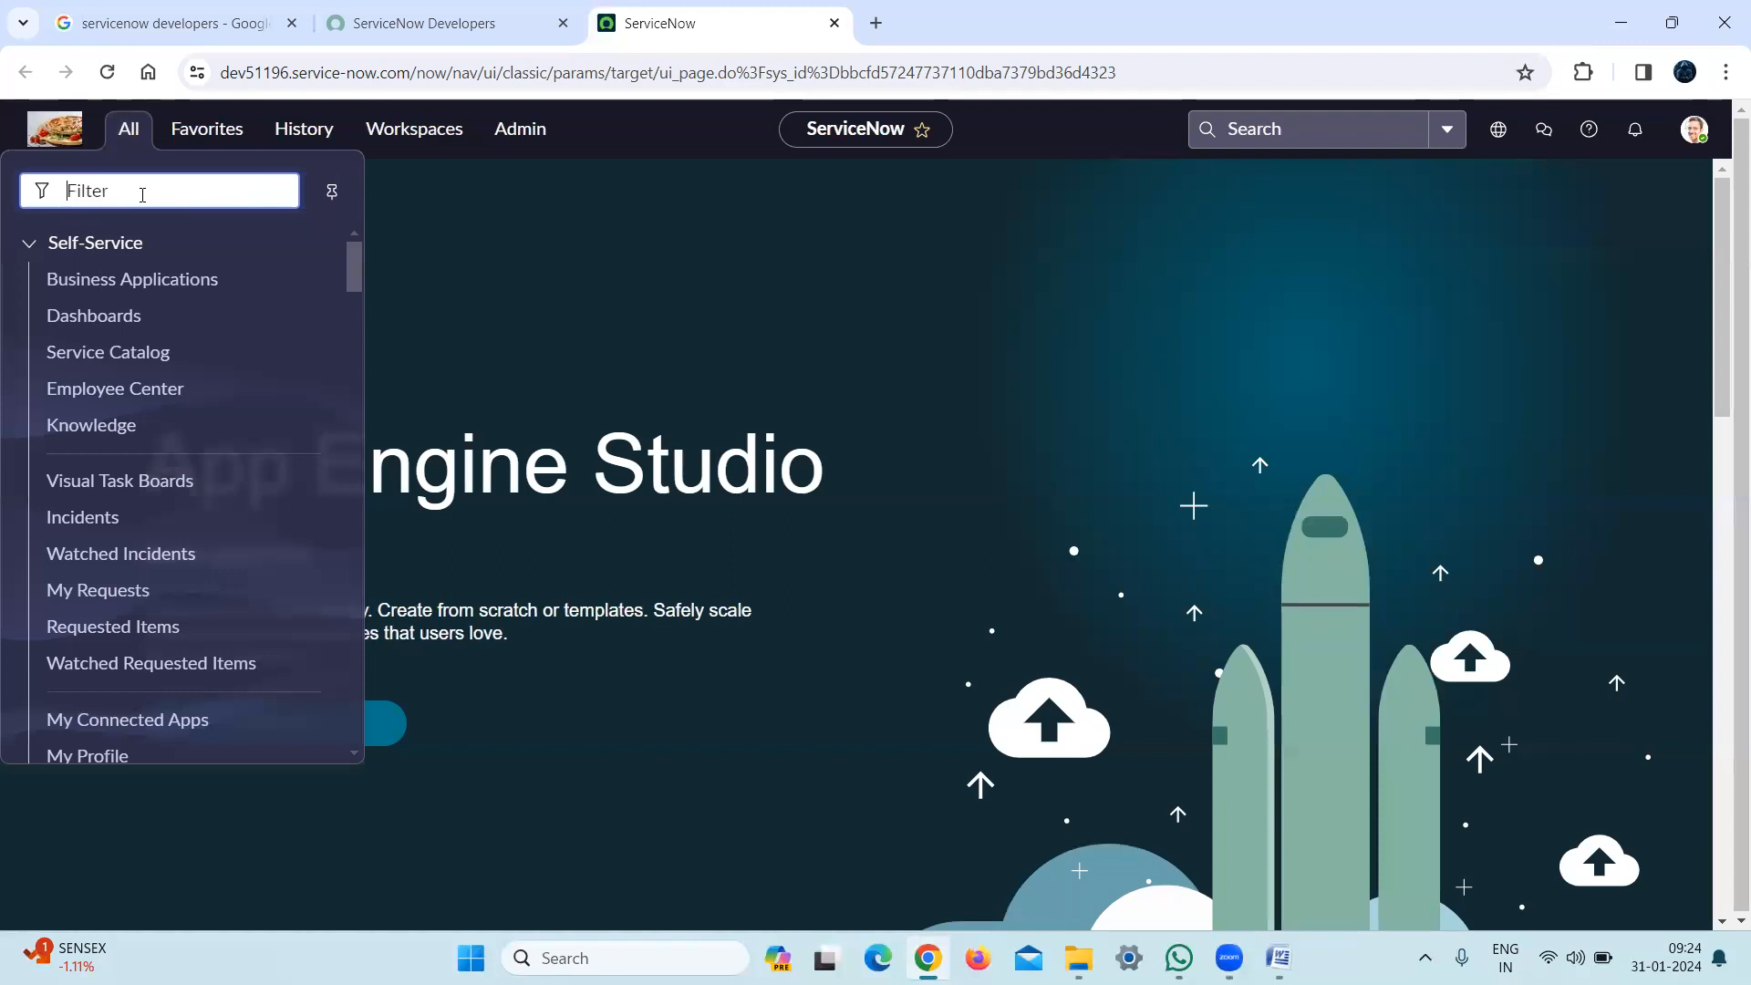
Filter all modules by "rto", open the Government RTOs list in a new tab, and open record RTO0001001 in another
text(rto)
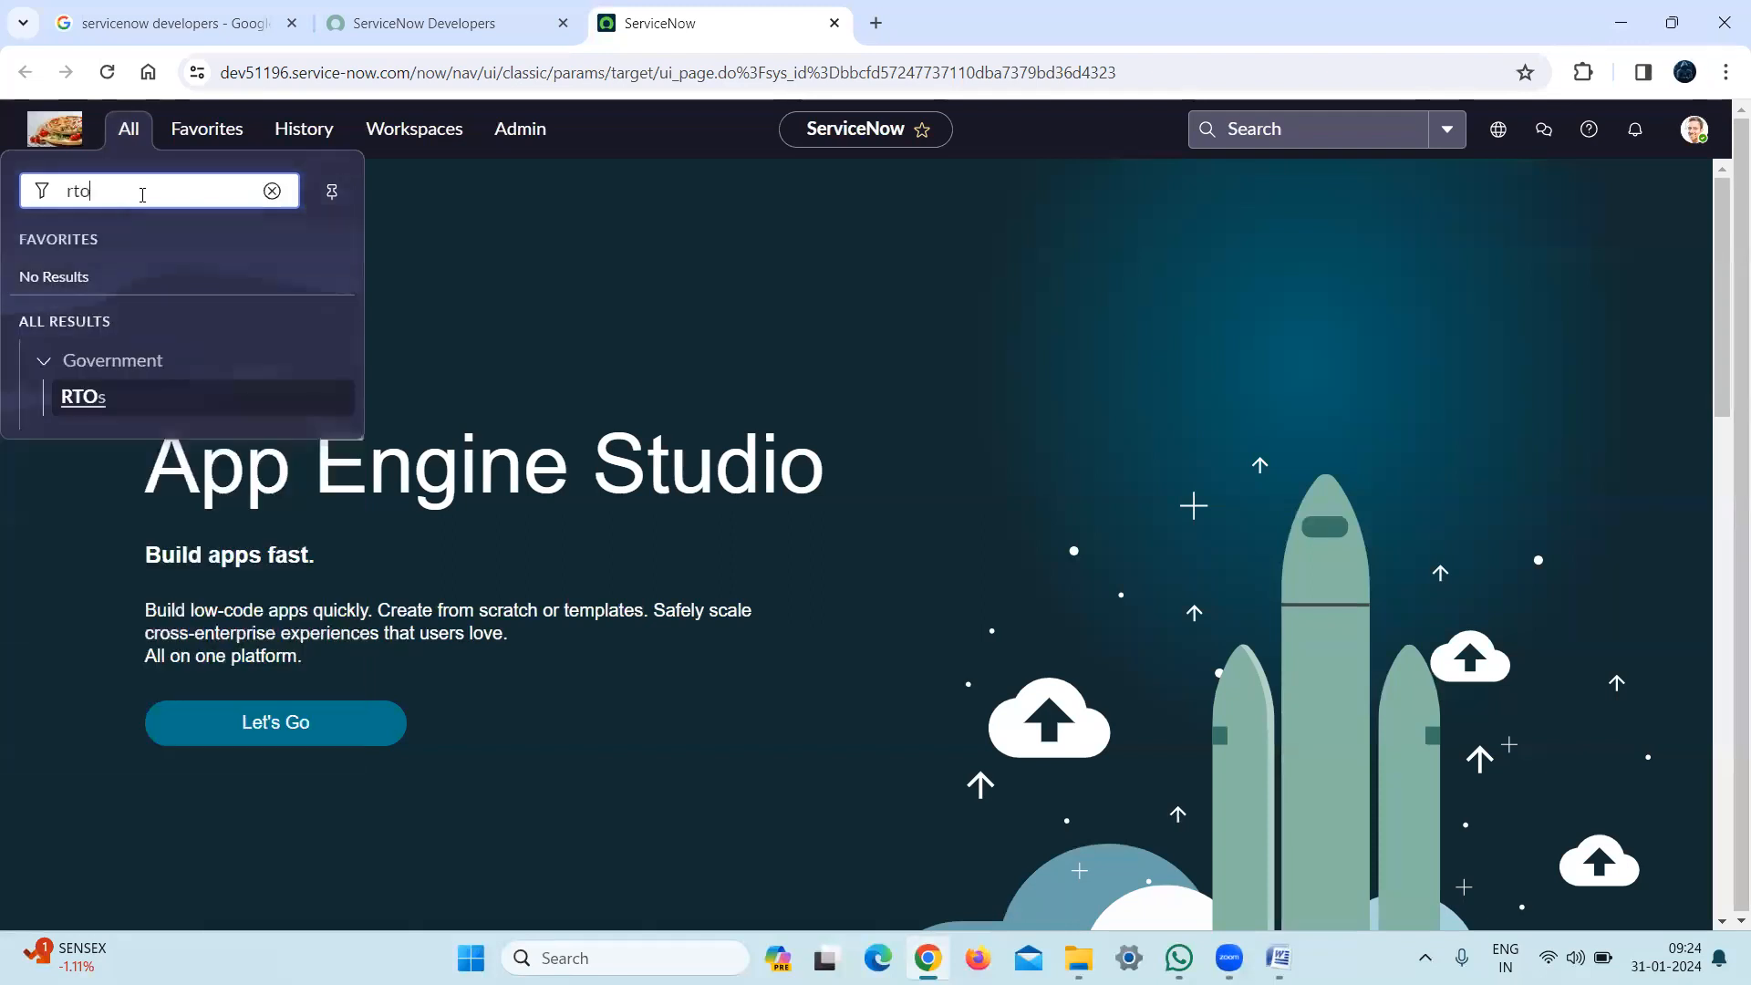
ctrl+click(80, 399)
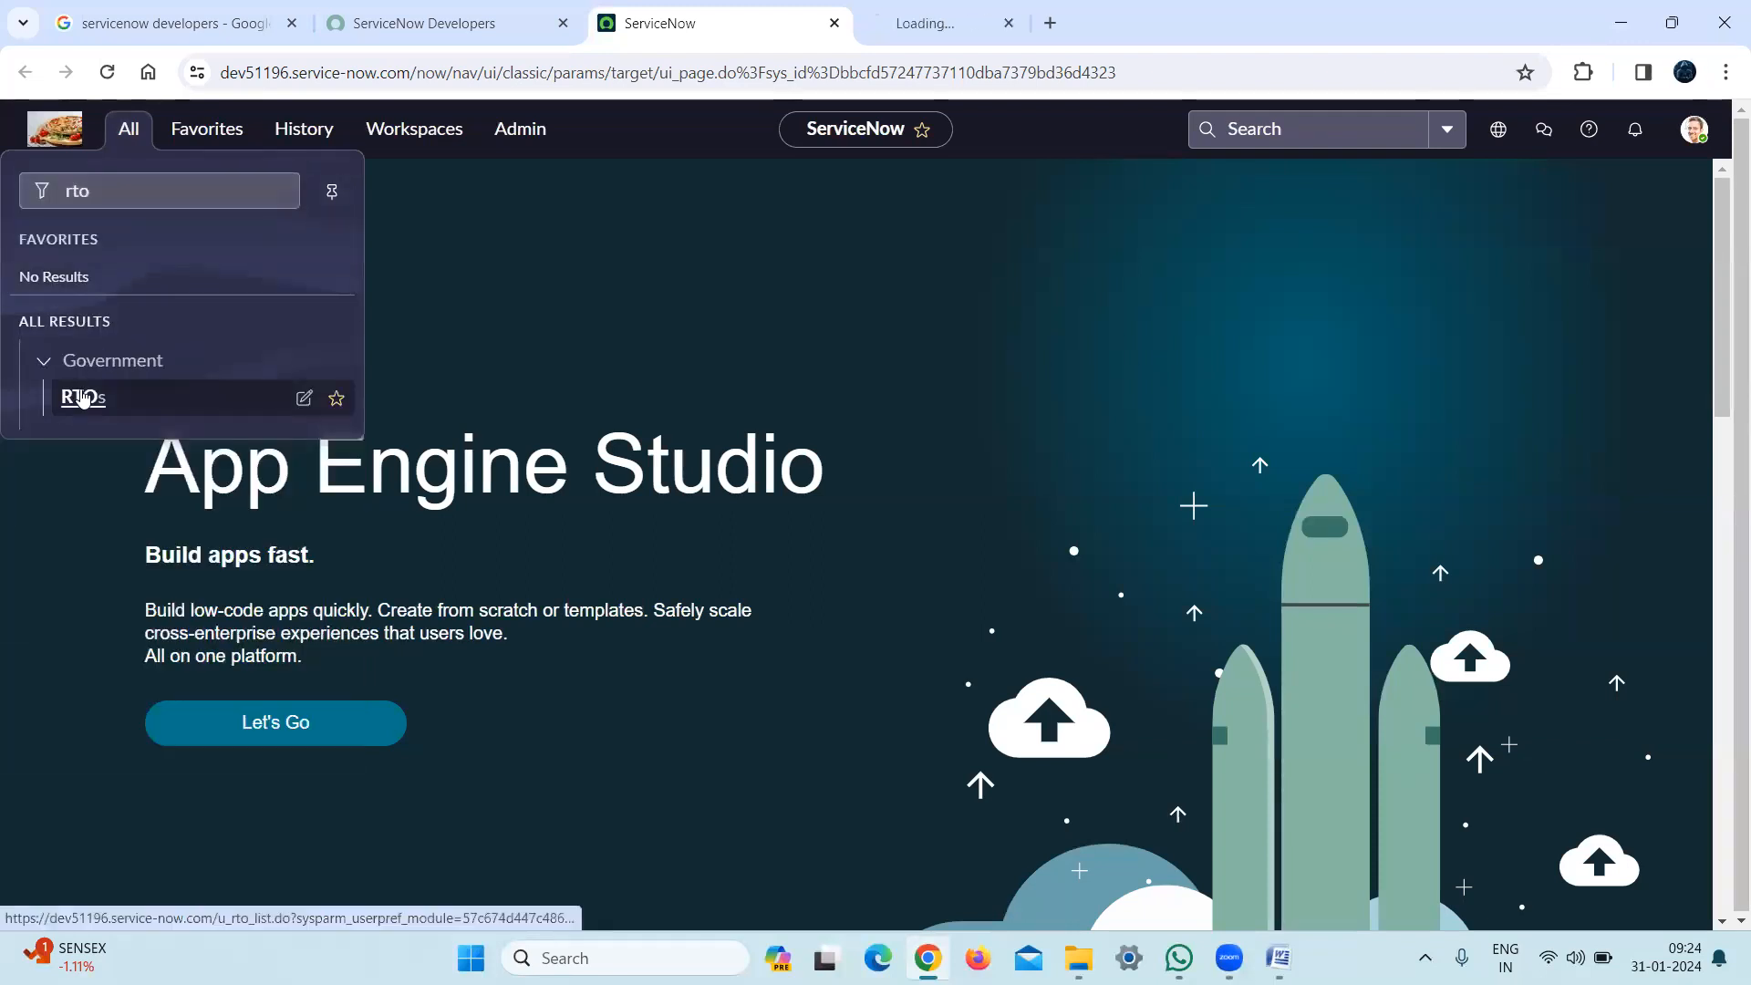
click(976, 37)
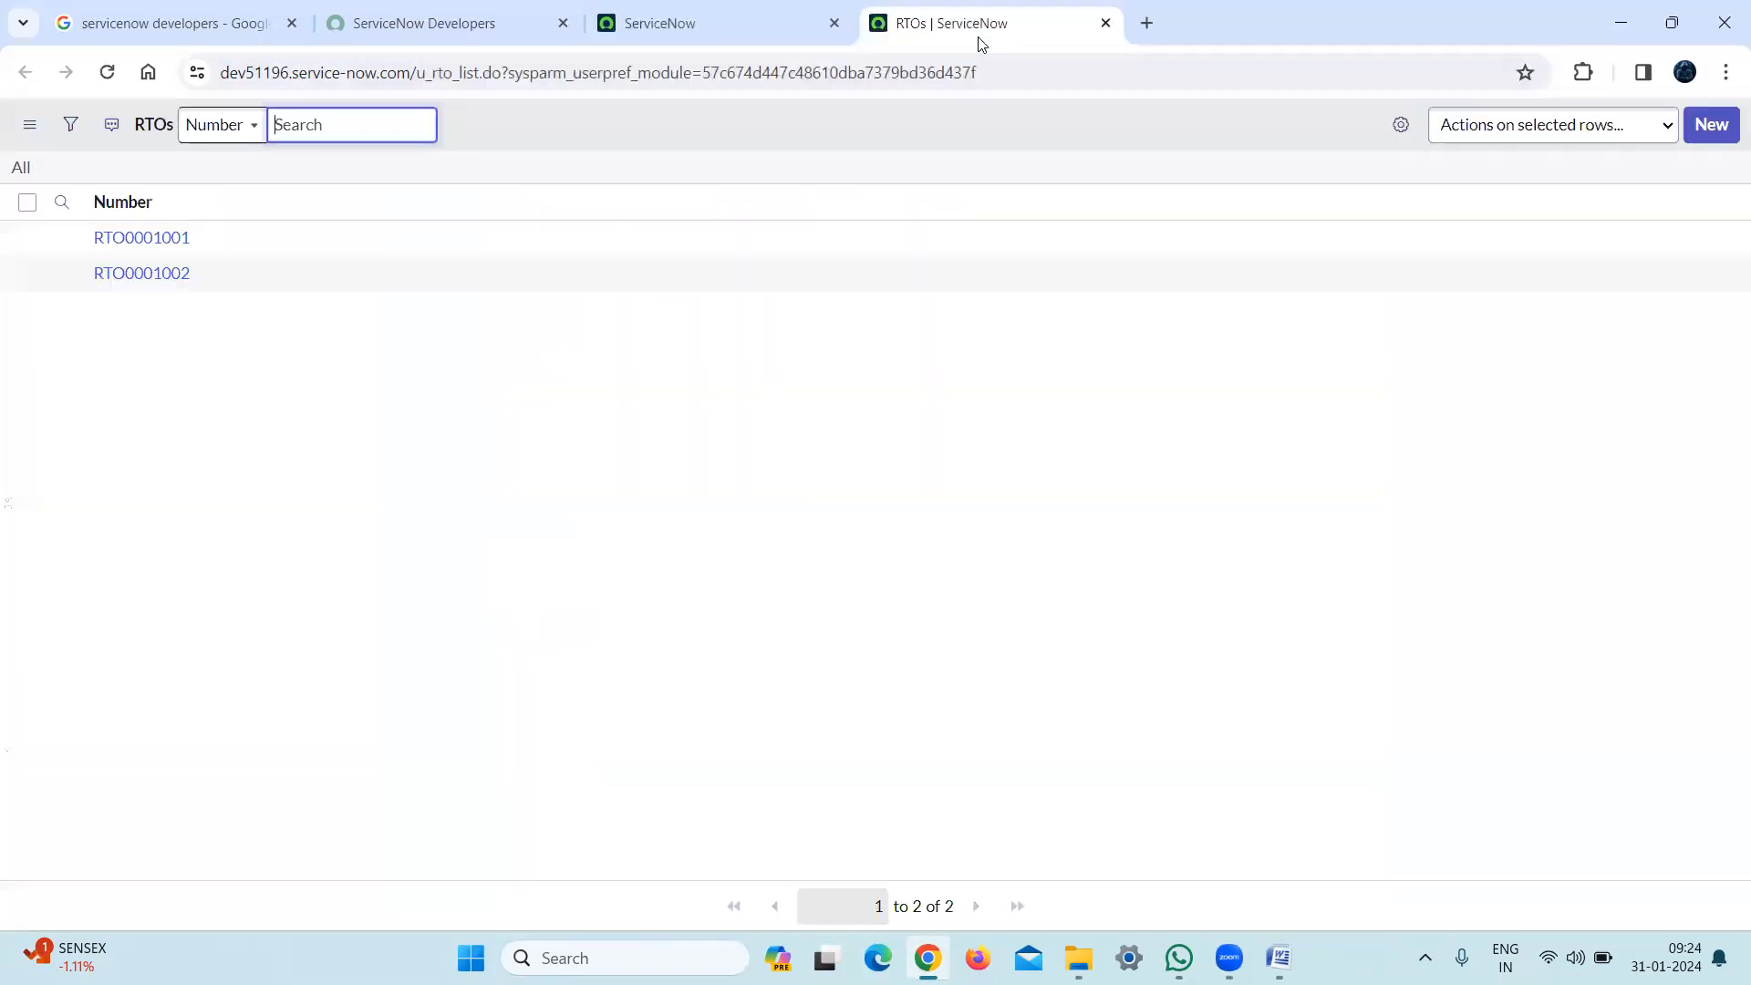
ctrl+click(146, 238)
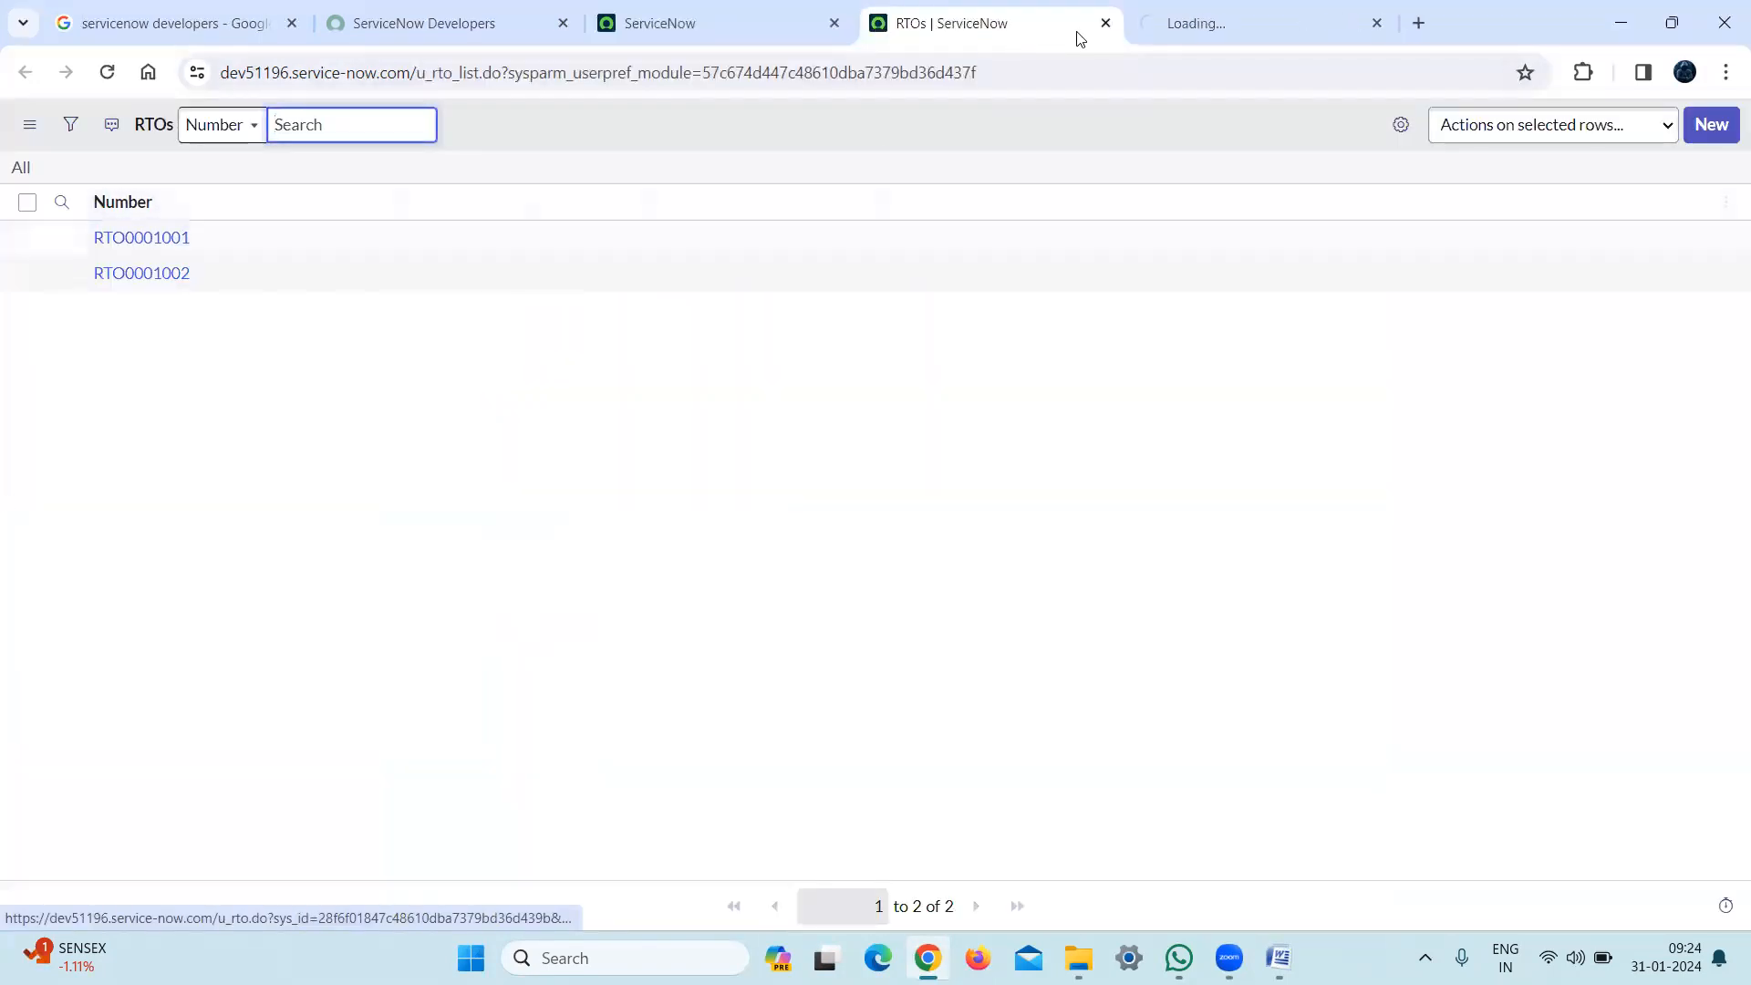
key(ctrl+Tab)
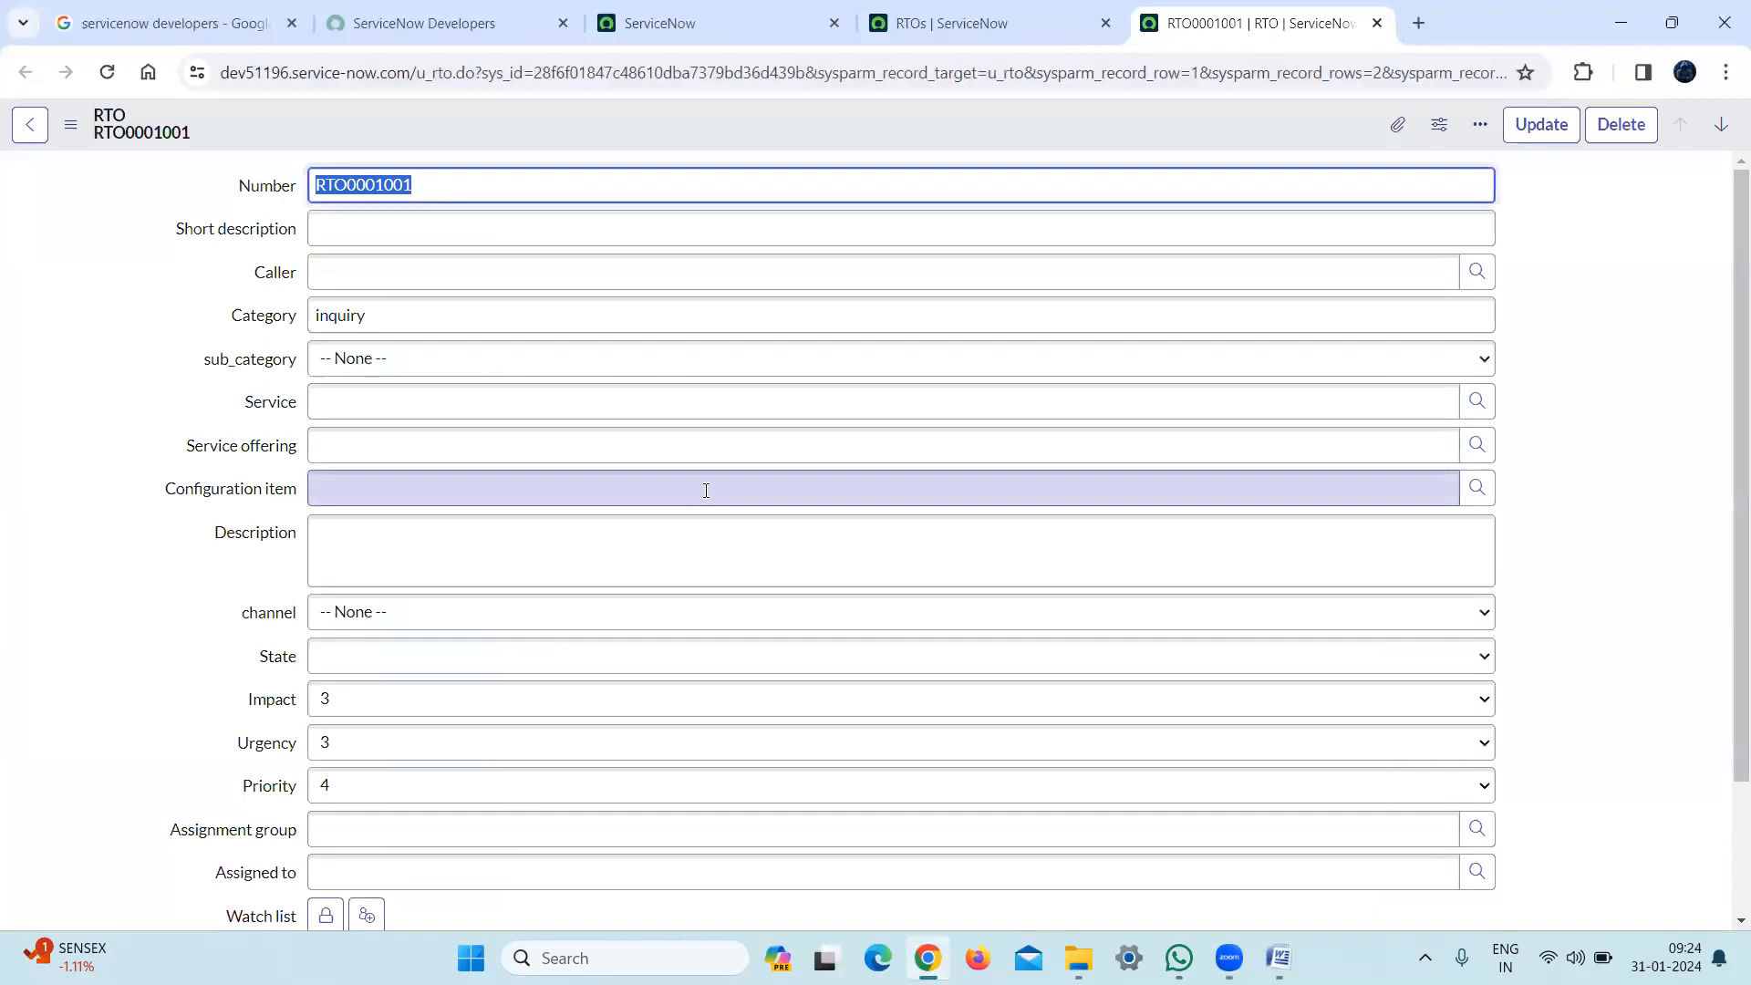
Examine the fields on the RTO0001001 form, from Caller and Category through Description to the Watch list
scroll(1726, 655, down, 2)
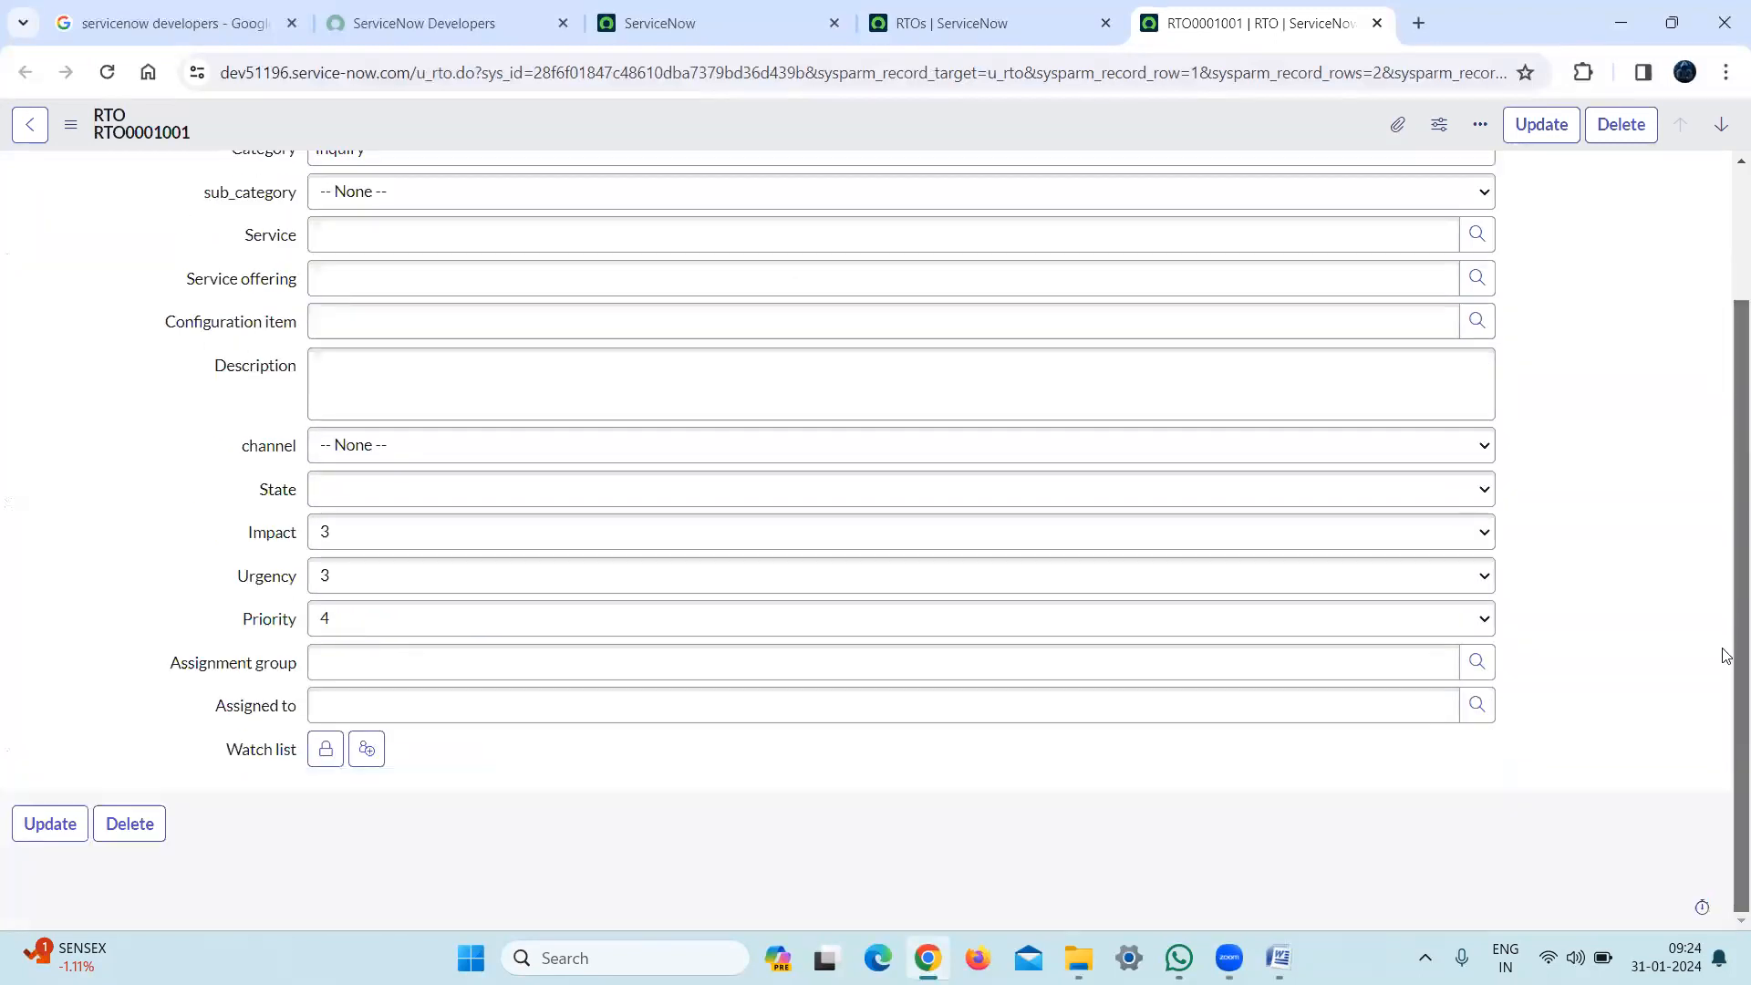
scroll(1727, 655, up, 2)
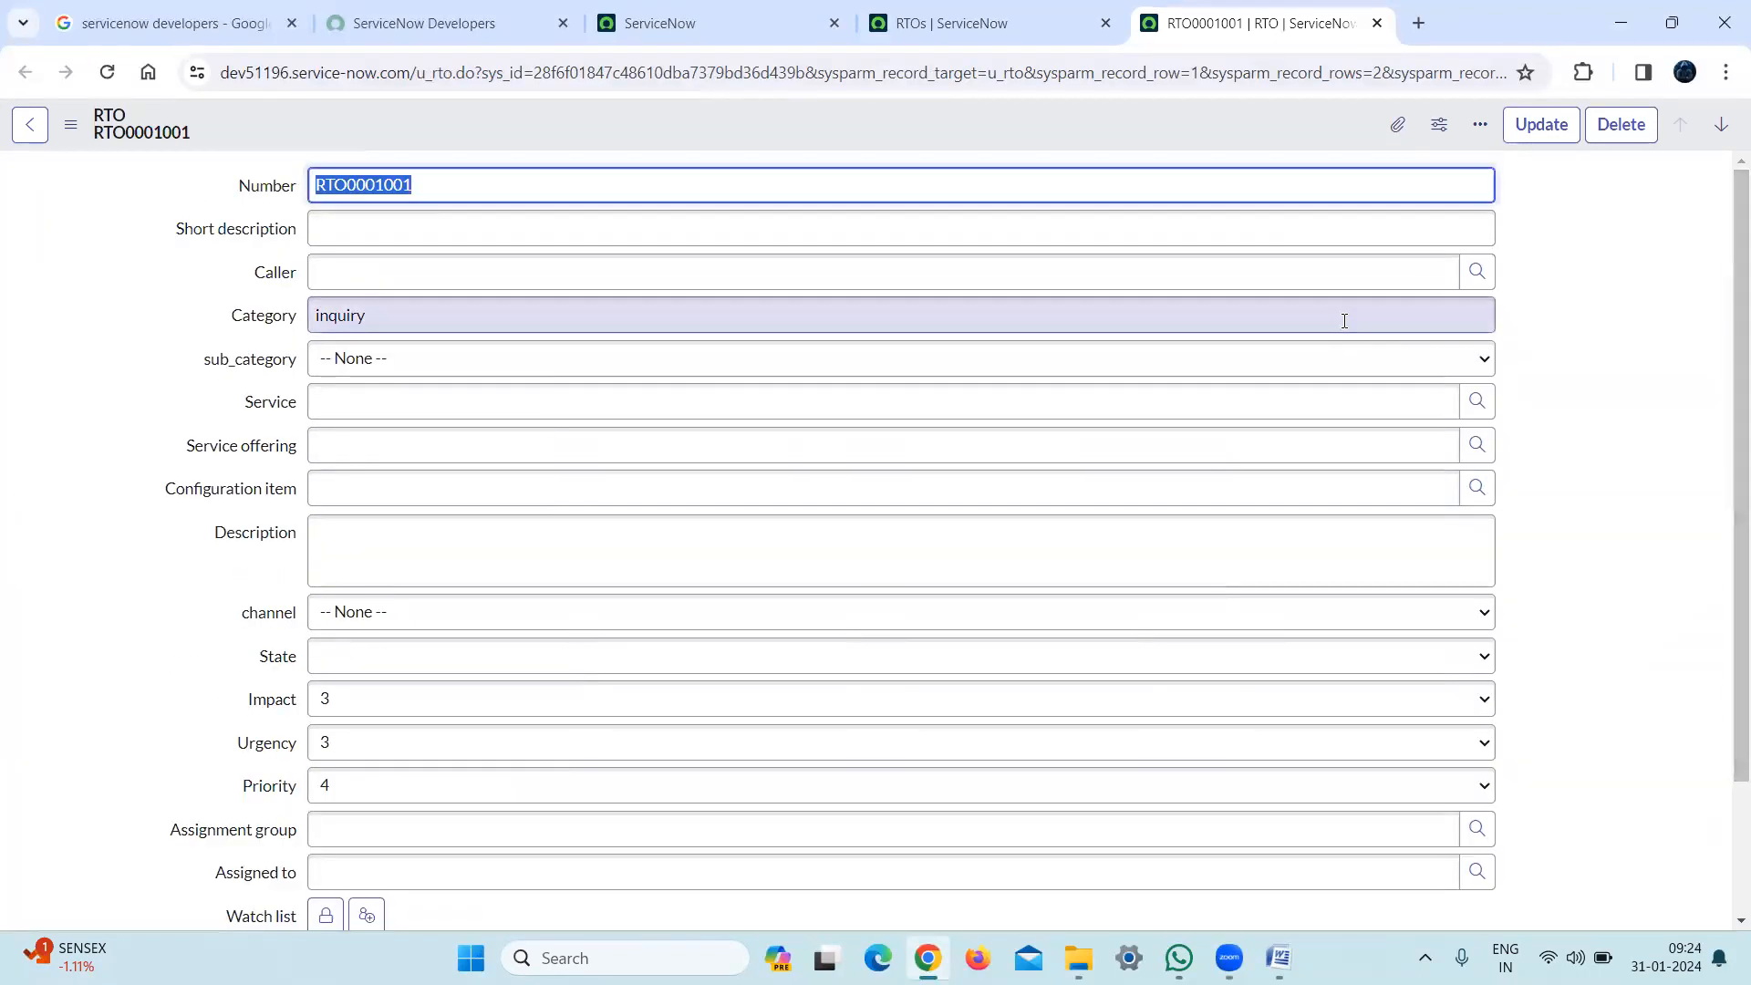
click(1192, 271)
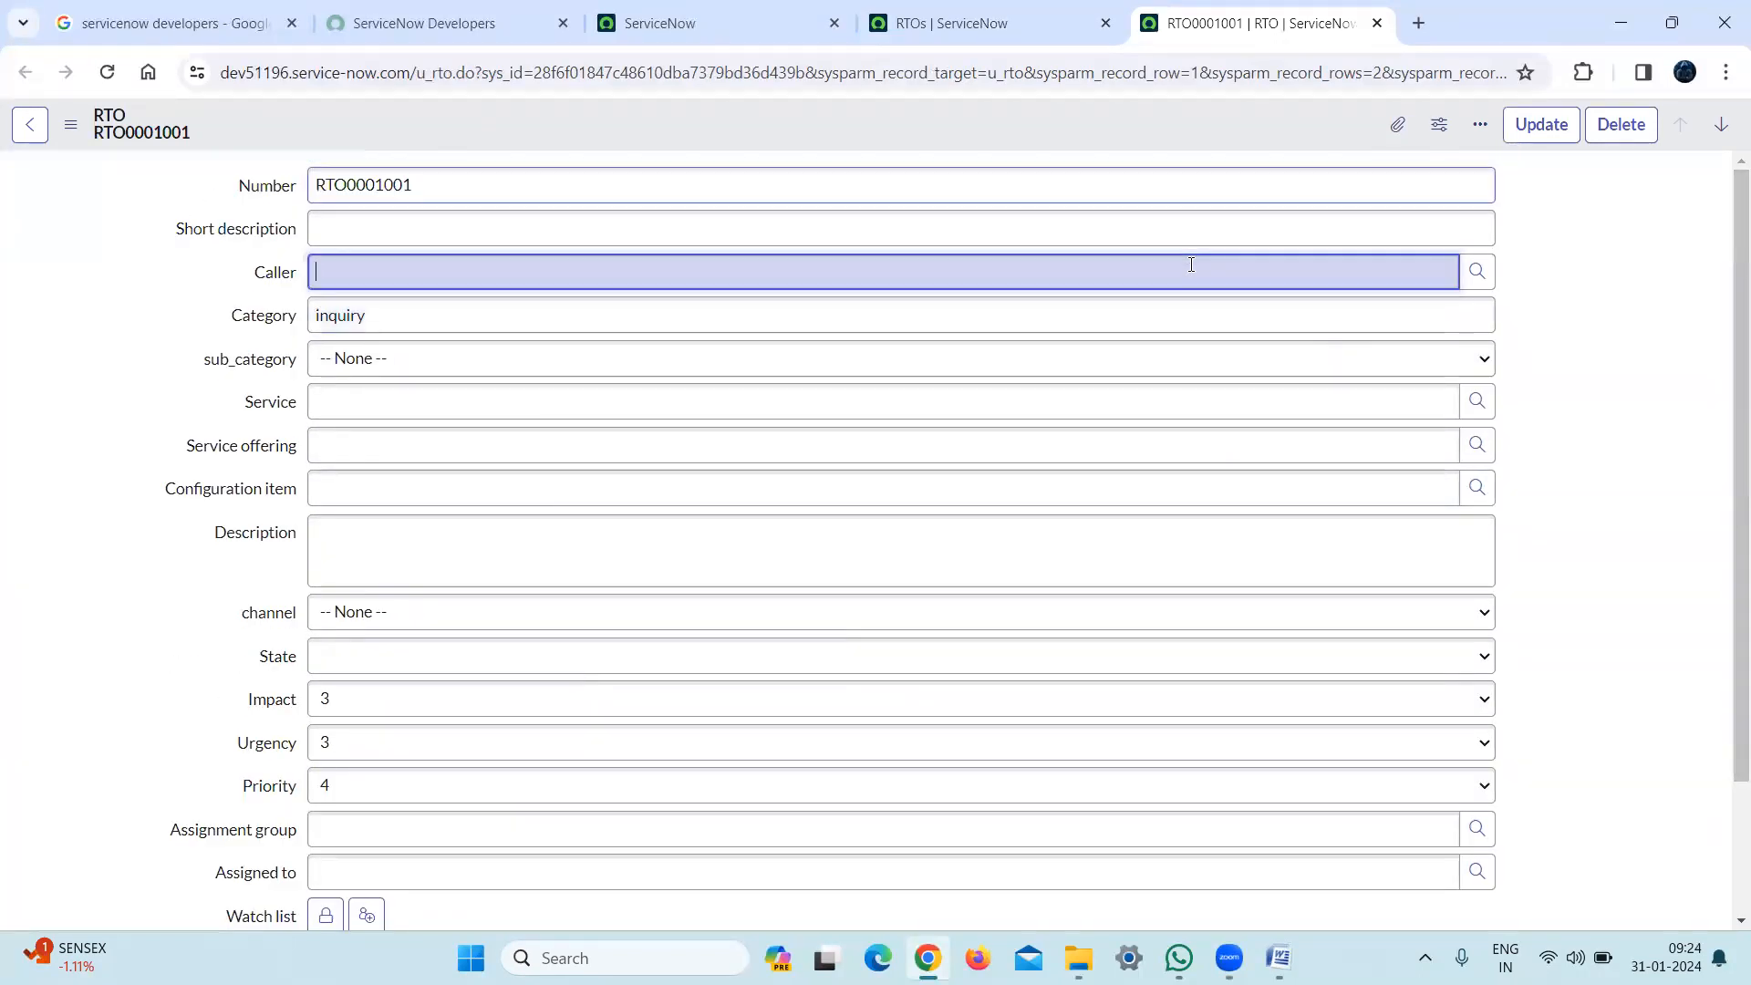
click(1135, 316)
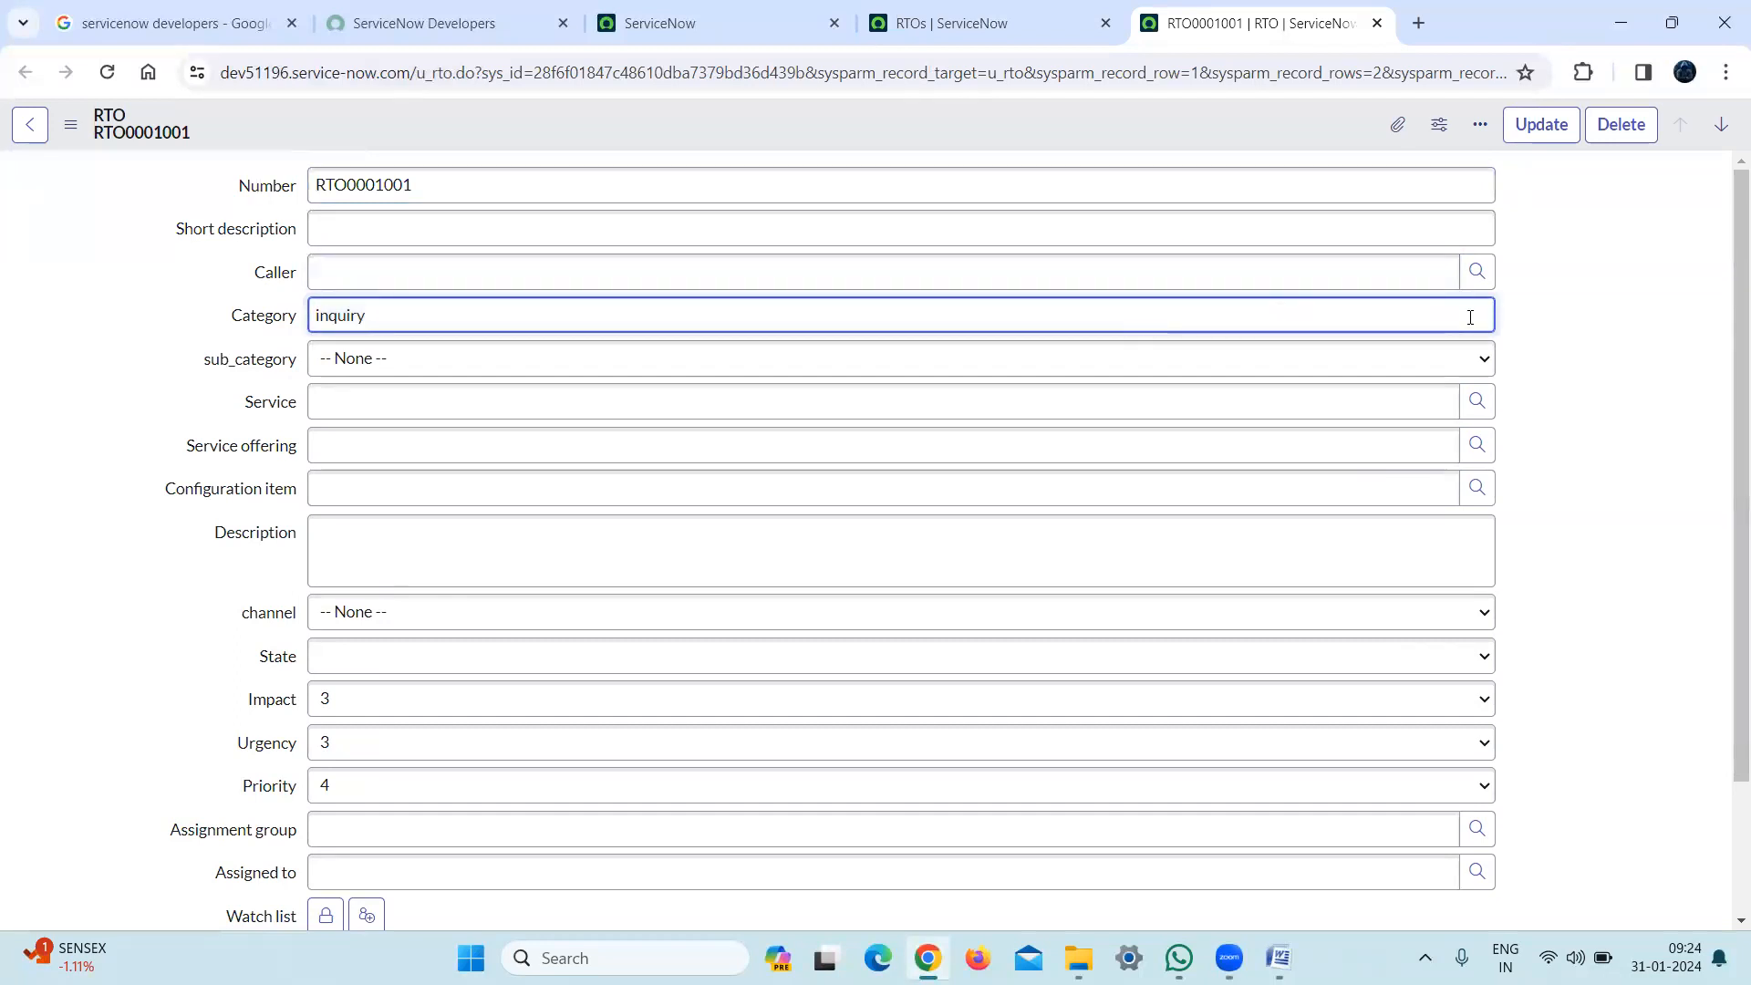
click(566, 357)
click(566, 358)
click(665, 312)
click(595, 489)
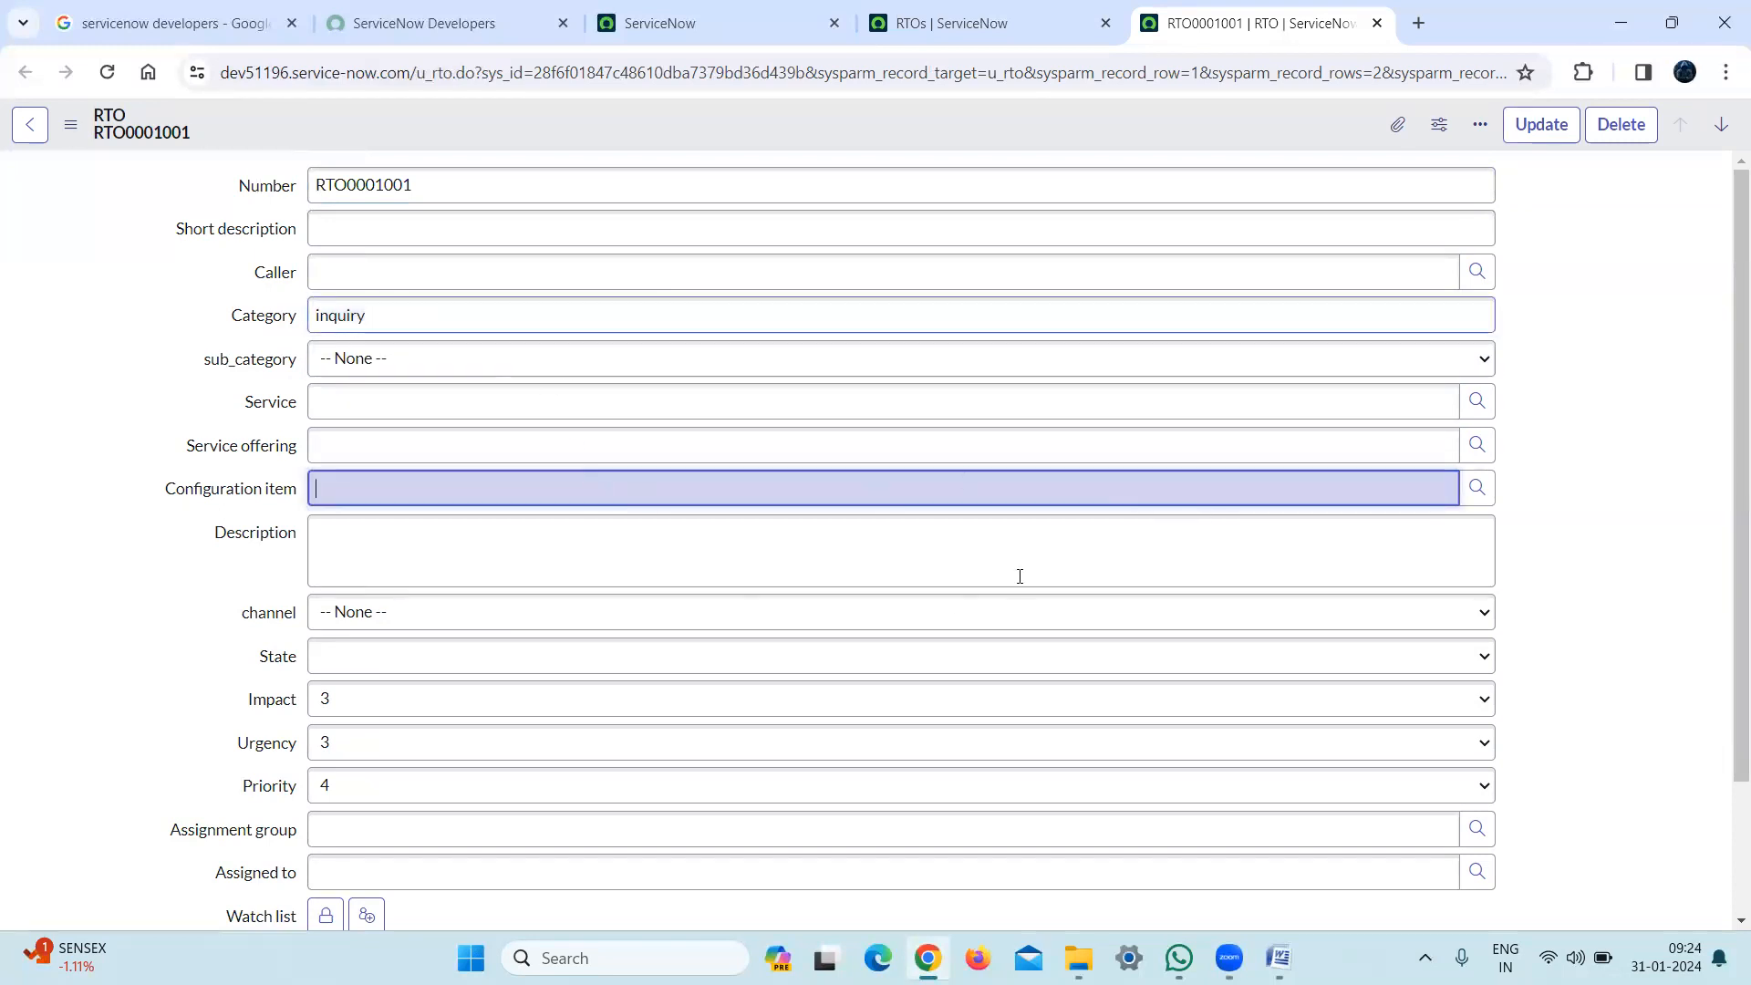
click(866, 547)
scroll(1727, 510, down, 2)
scroll(1727, 329, up, 2)
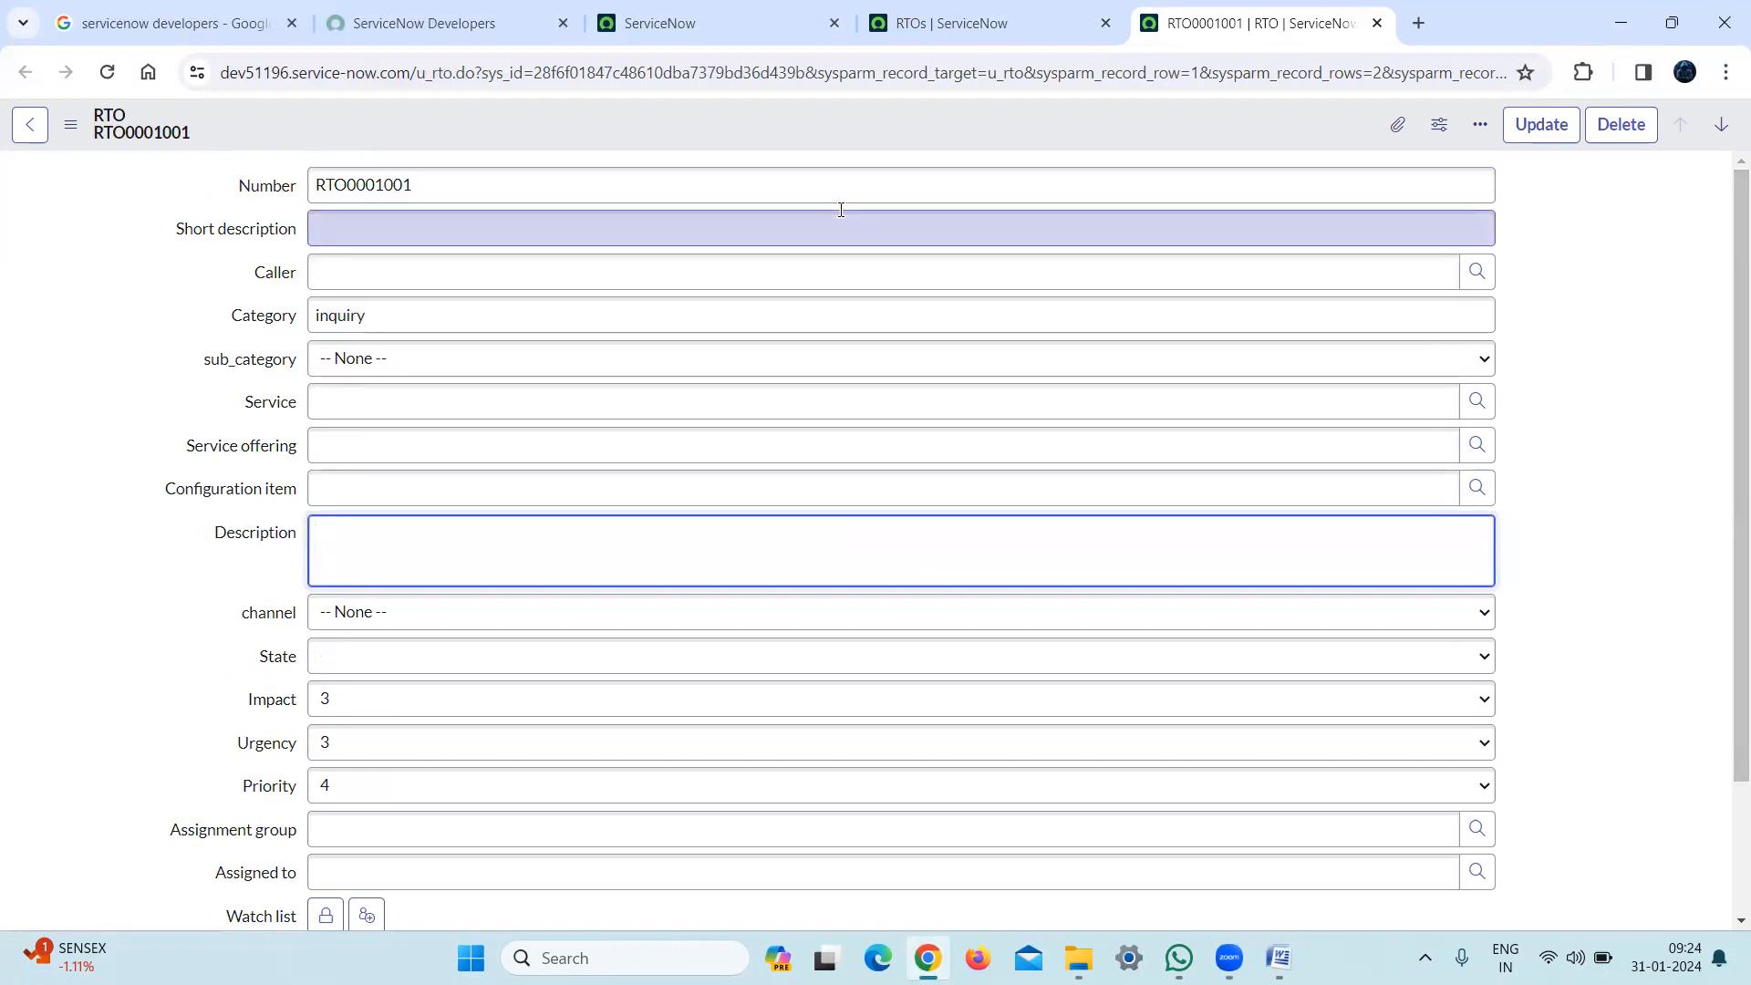
click(644, 33)
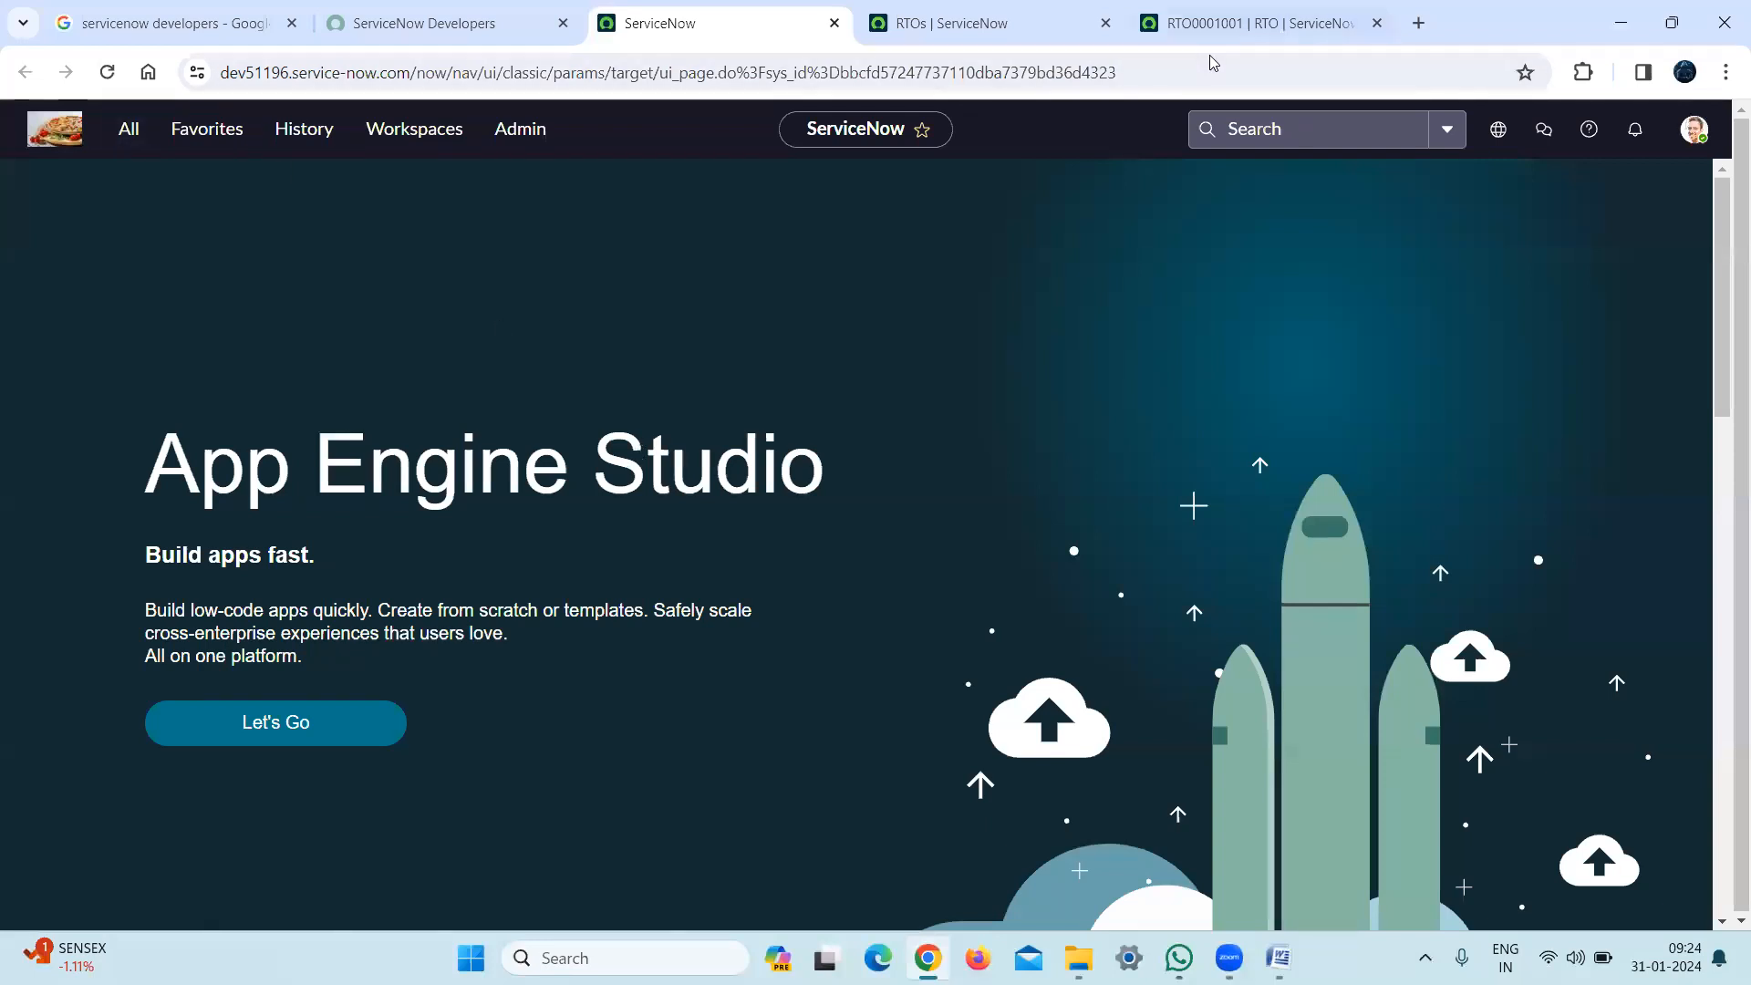
click(1204, 25)
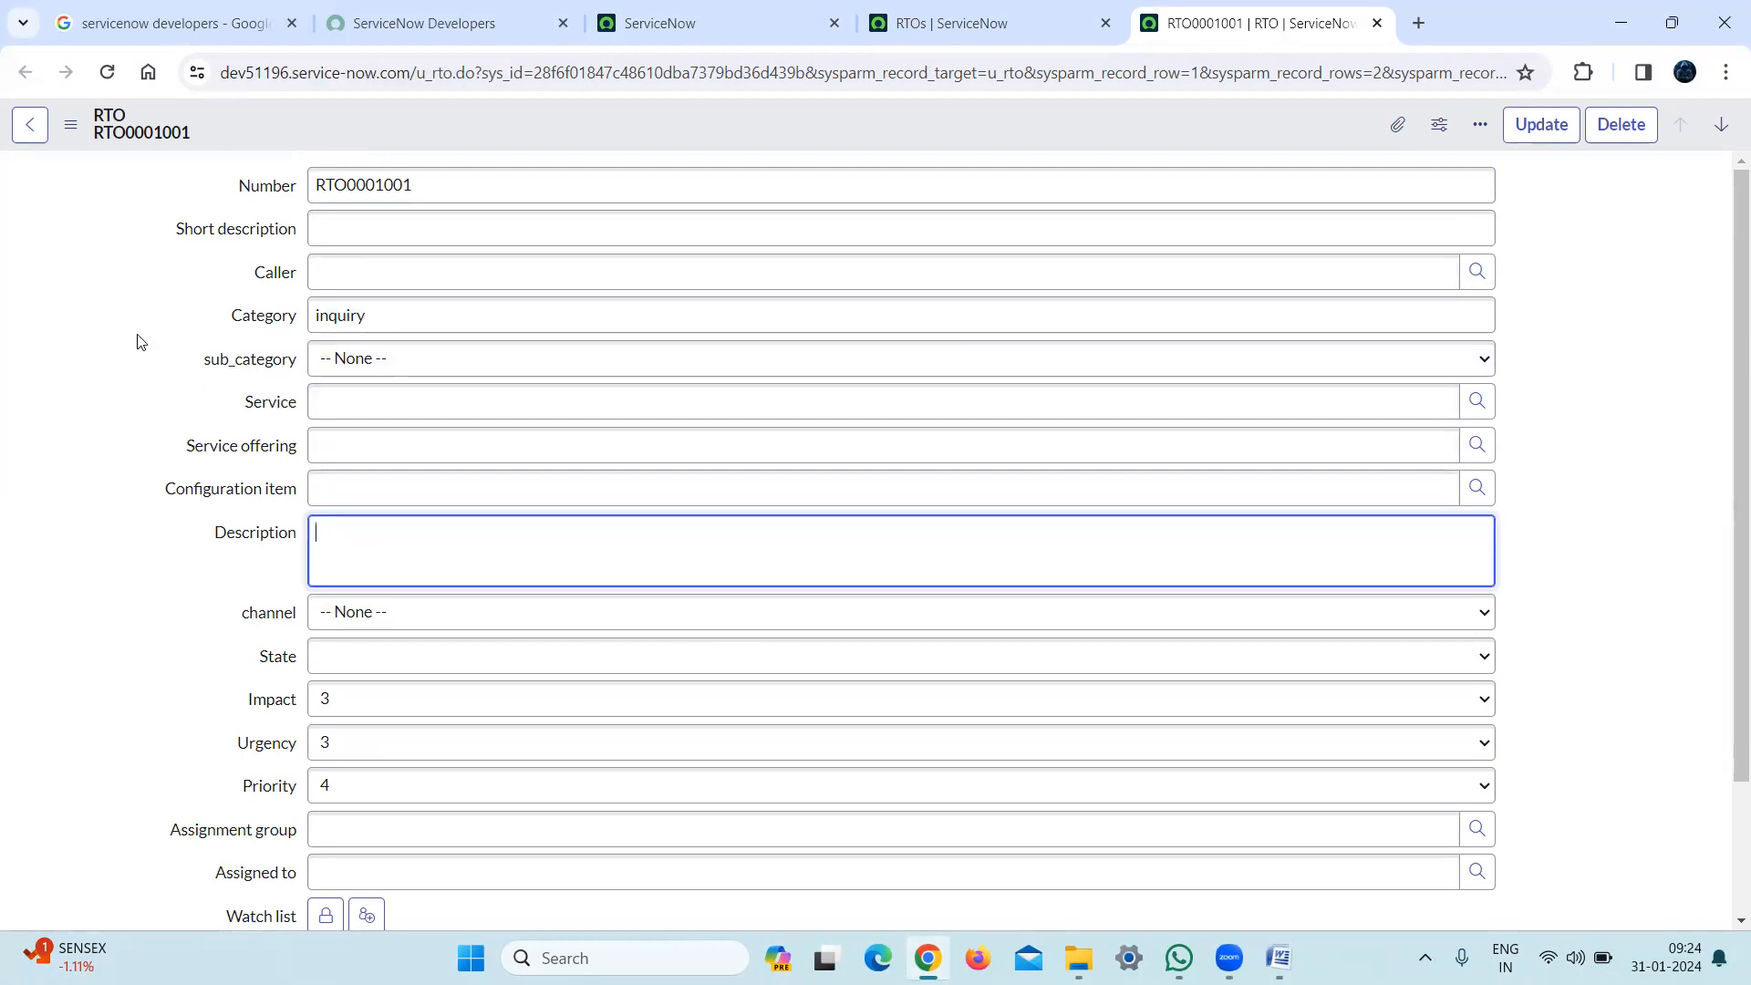
Show the dictionary information for the Service field, review its field name and type, and close it
right_click(266, 413)
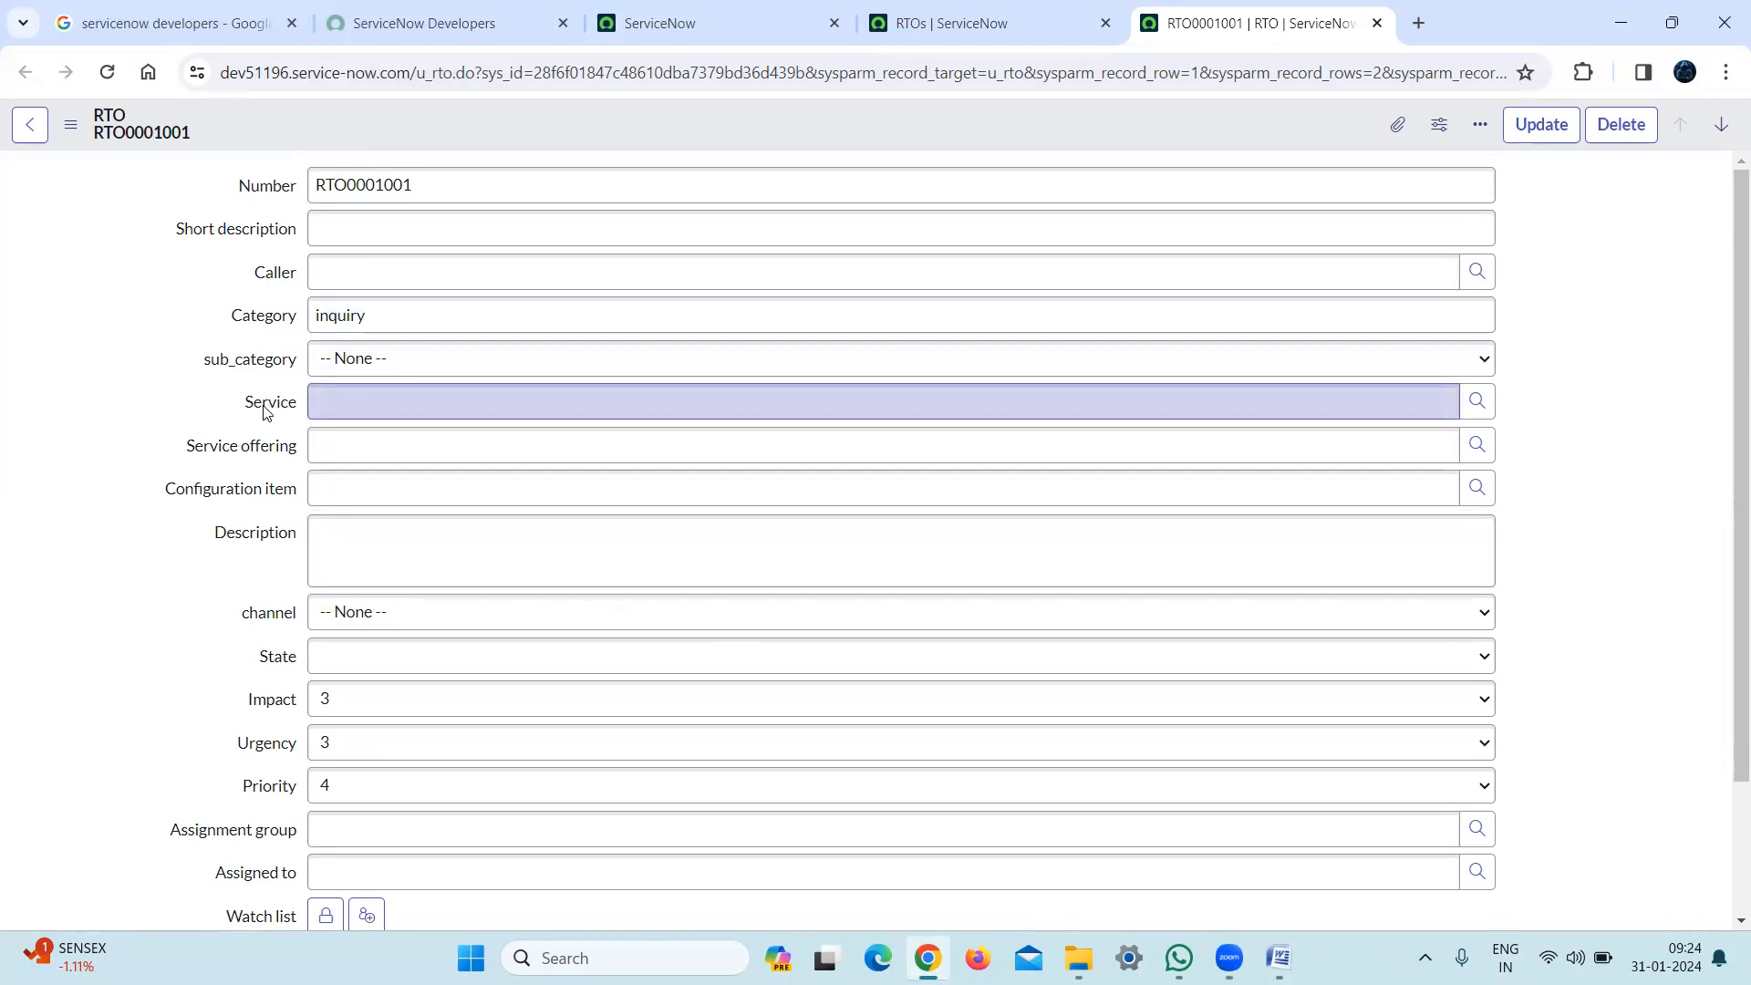
right_click(266, 413)
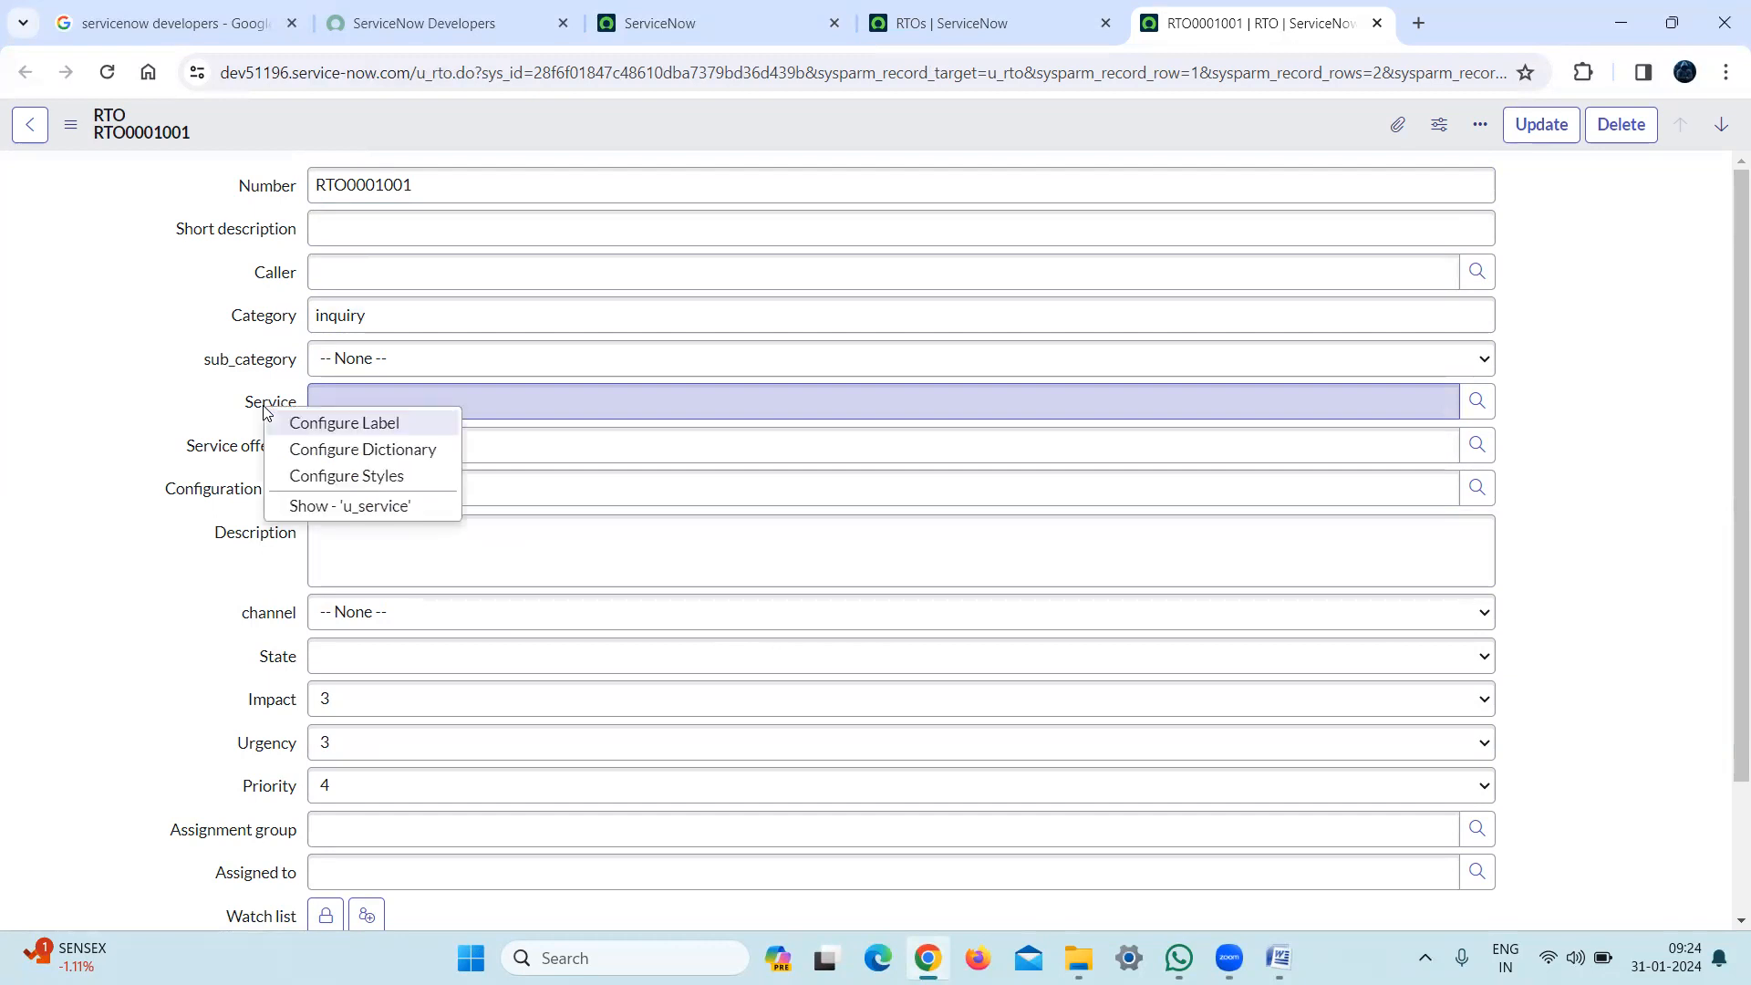
click(355, 508)
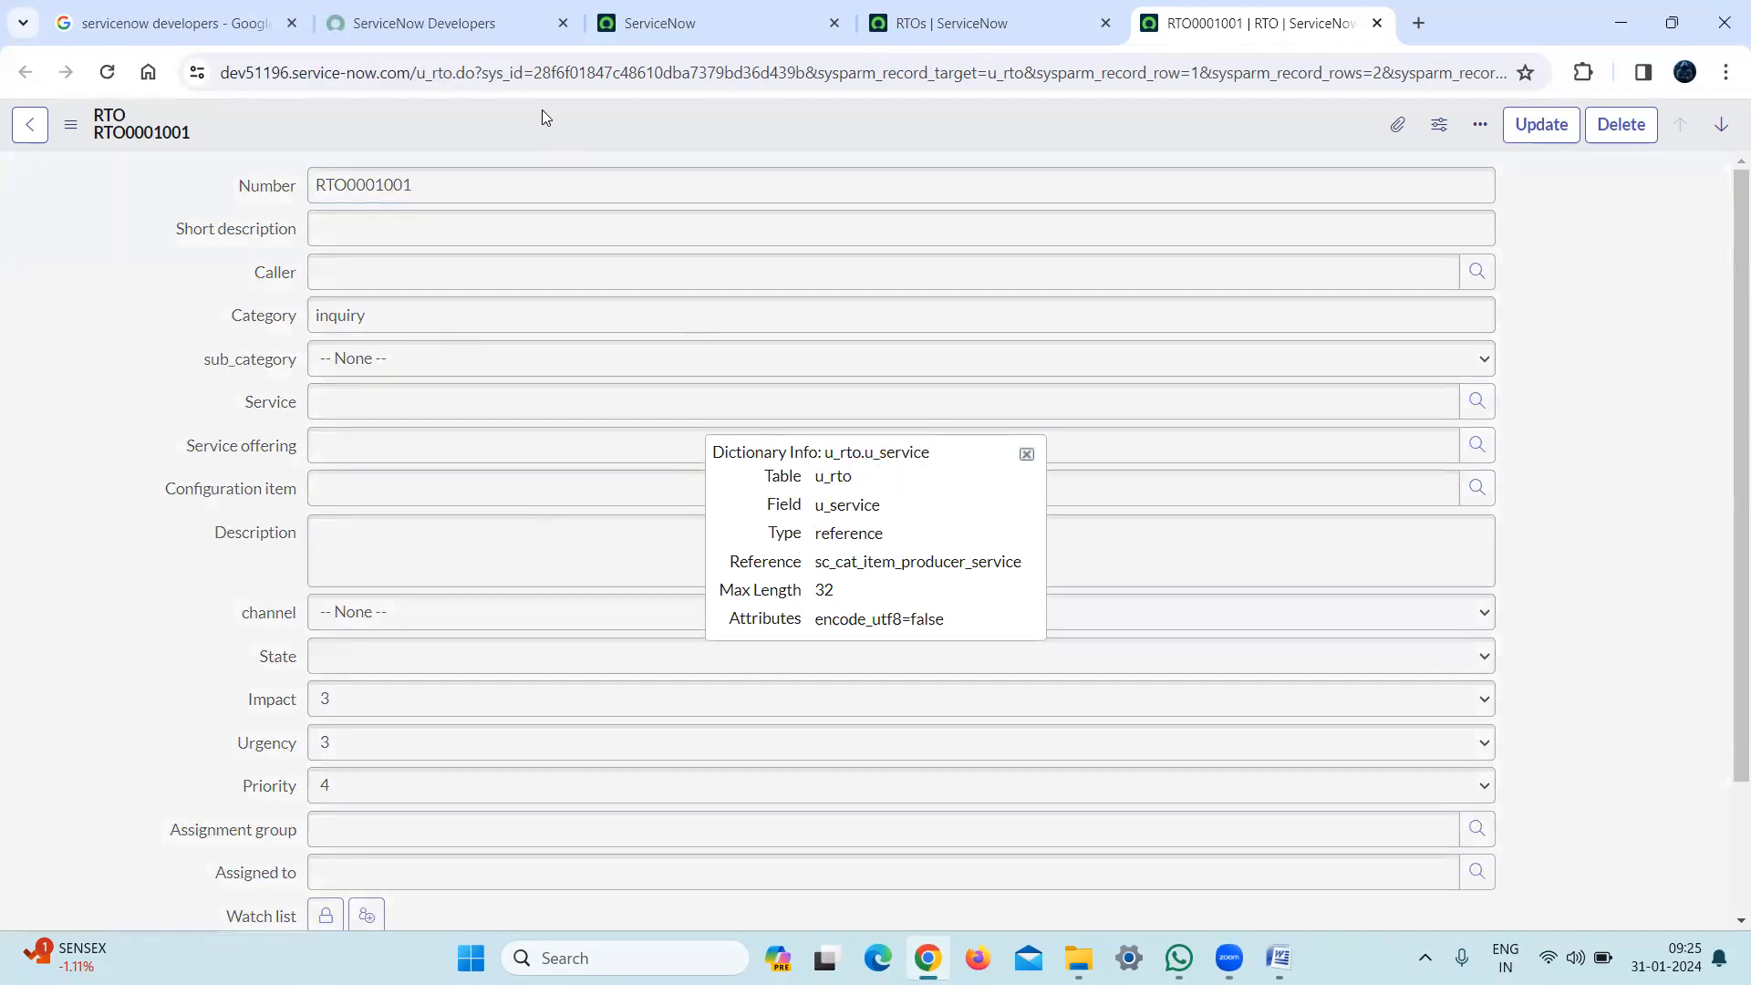
double_click(865, 509)
click(879, 533)
drag(897, 535, 798, 533)
click(858, 602)
click(1027, 453)
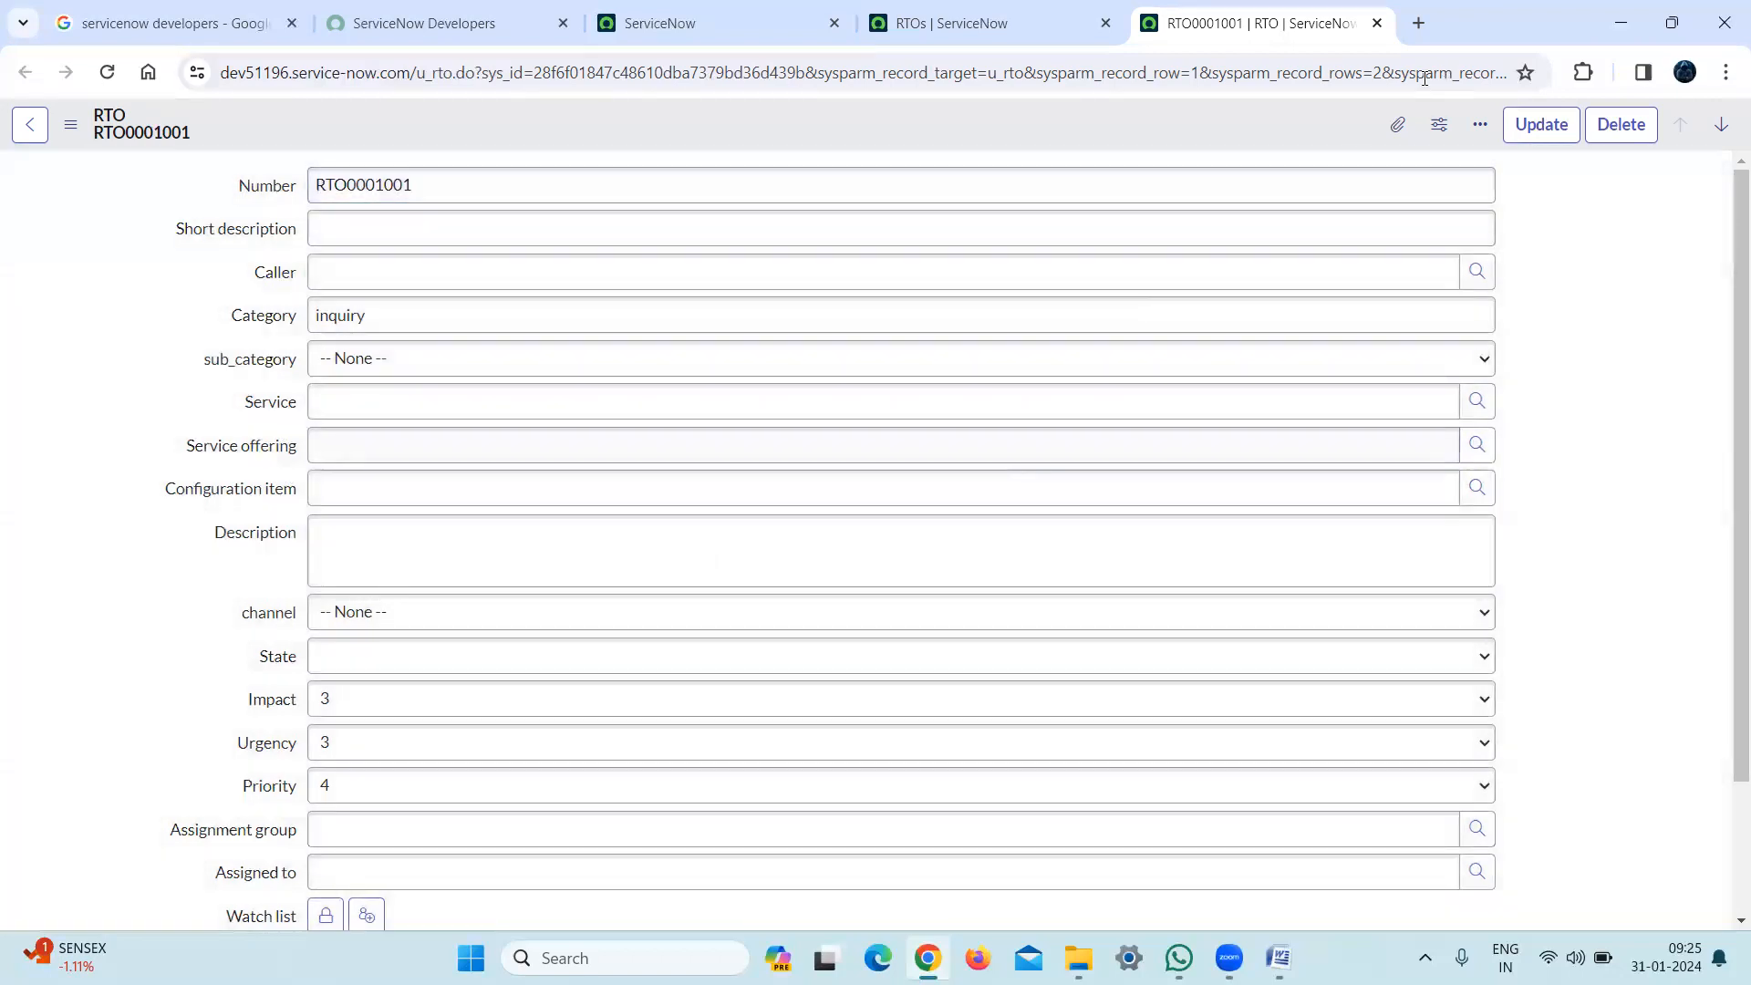
Close the RTO0001001 record, start a new record from the RTOs list, and open its form layout configuration
click(1377, 23)
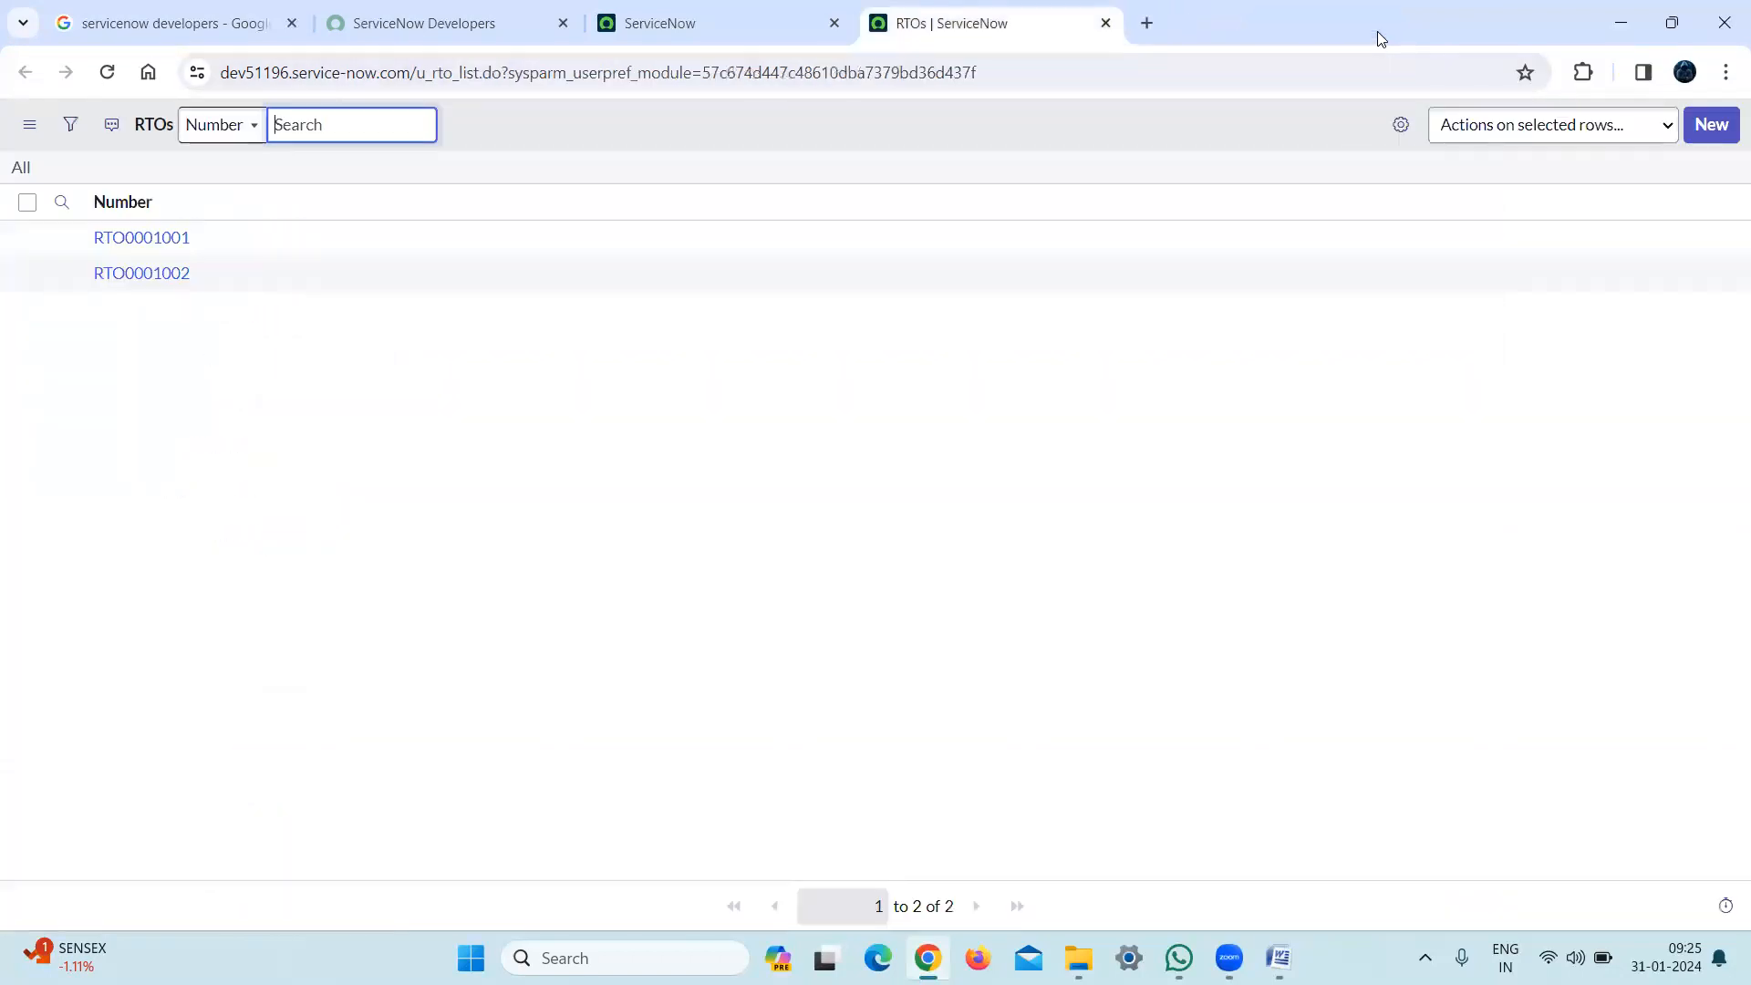
click(1722, 127)
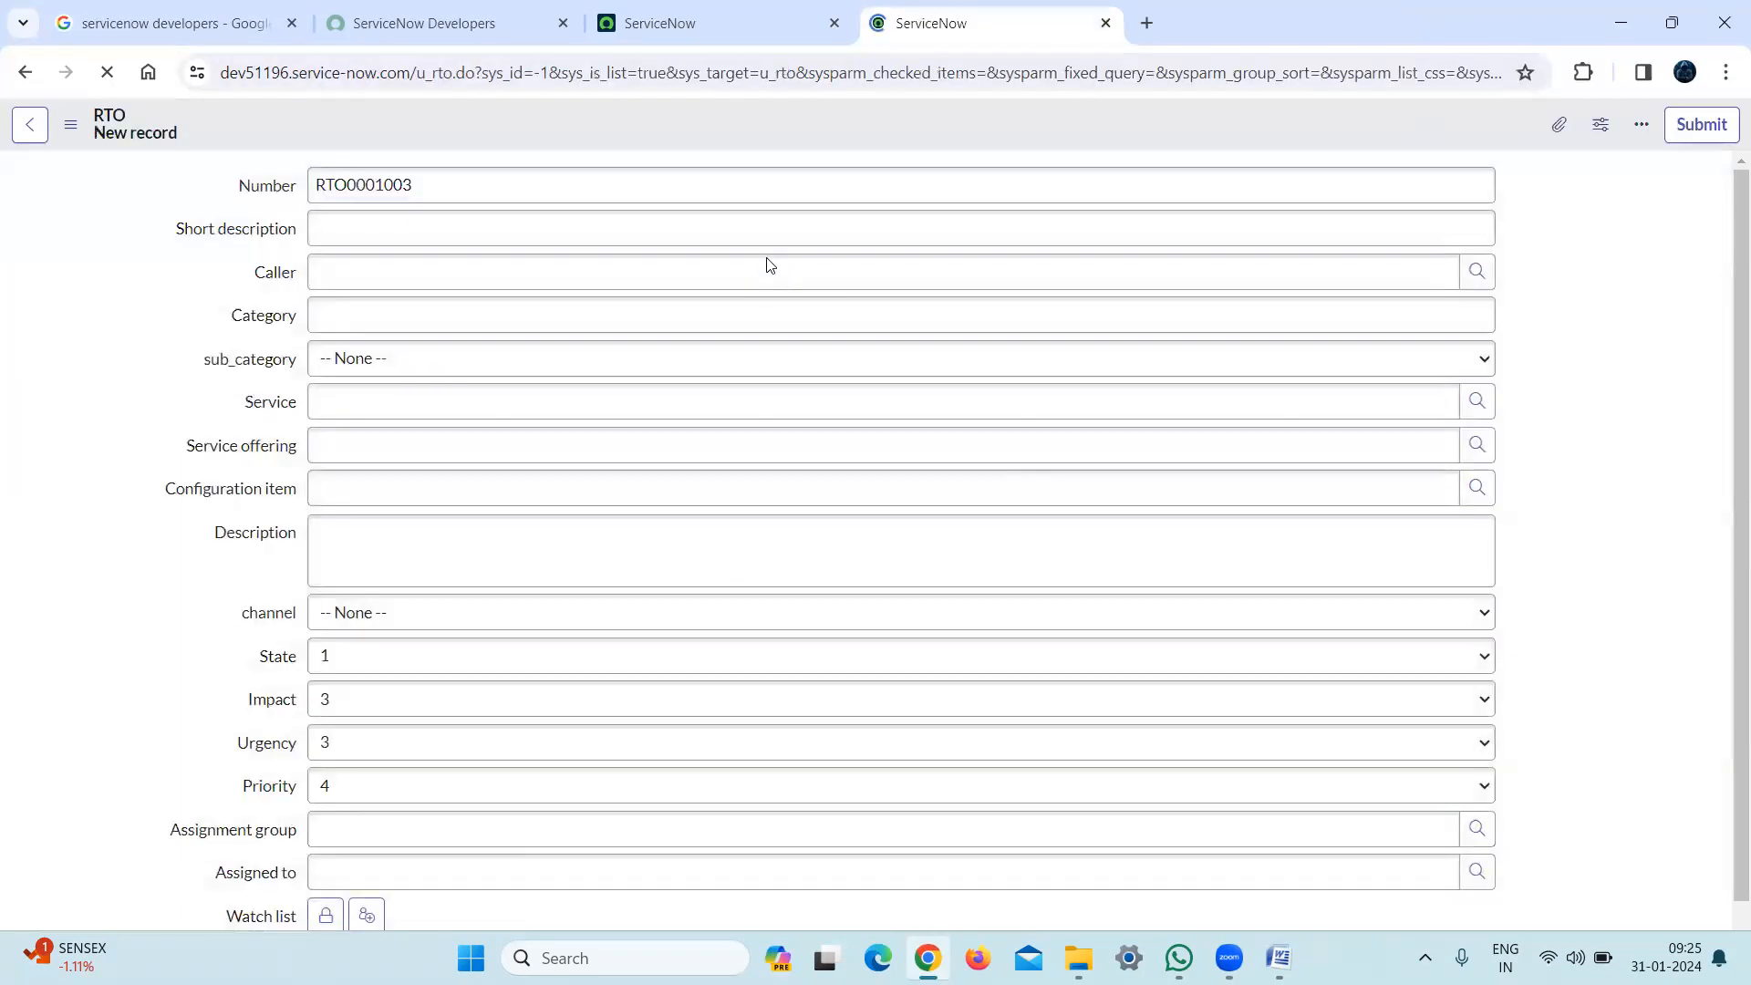
right_click(686, 128)
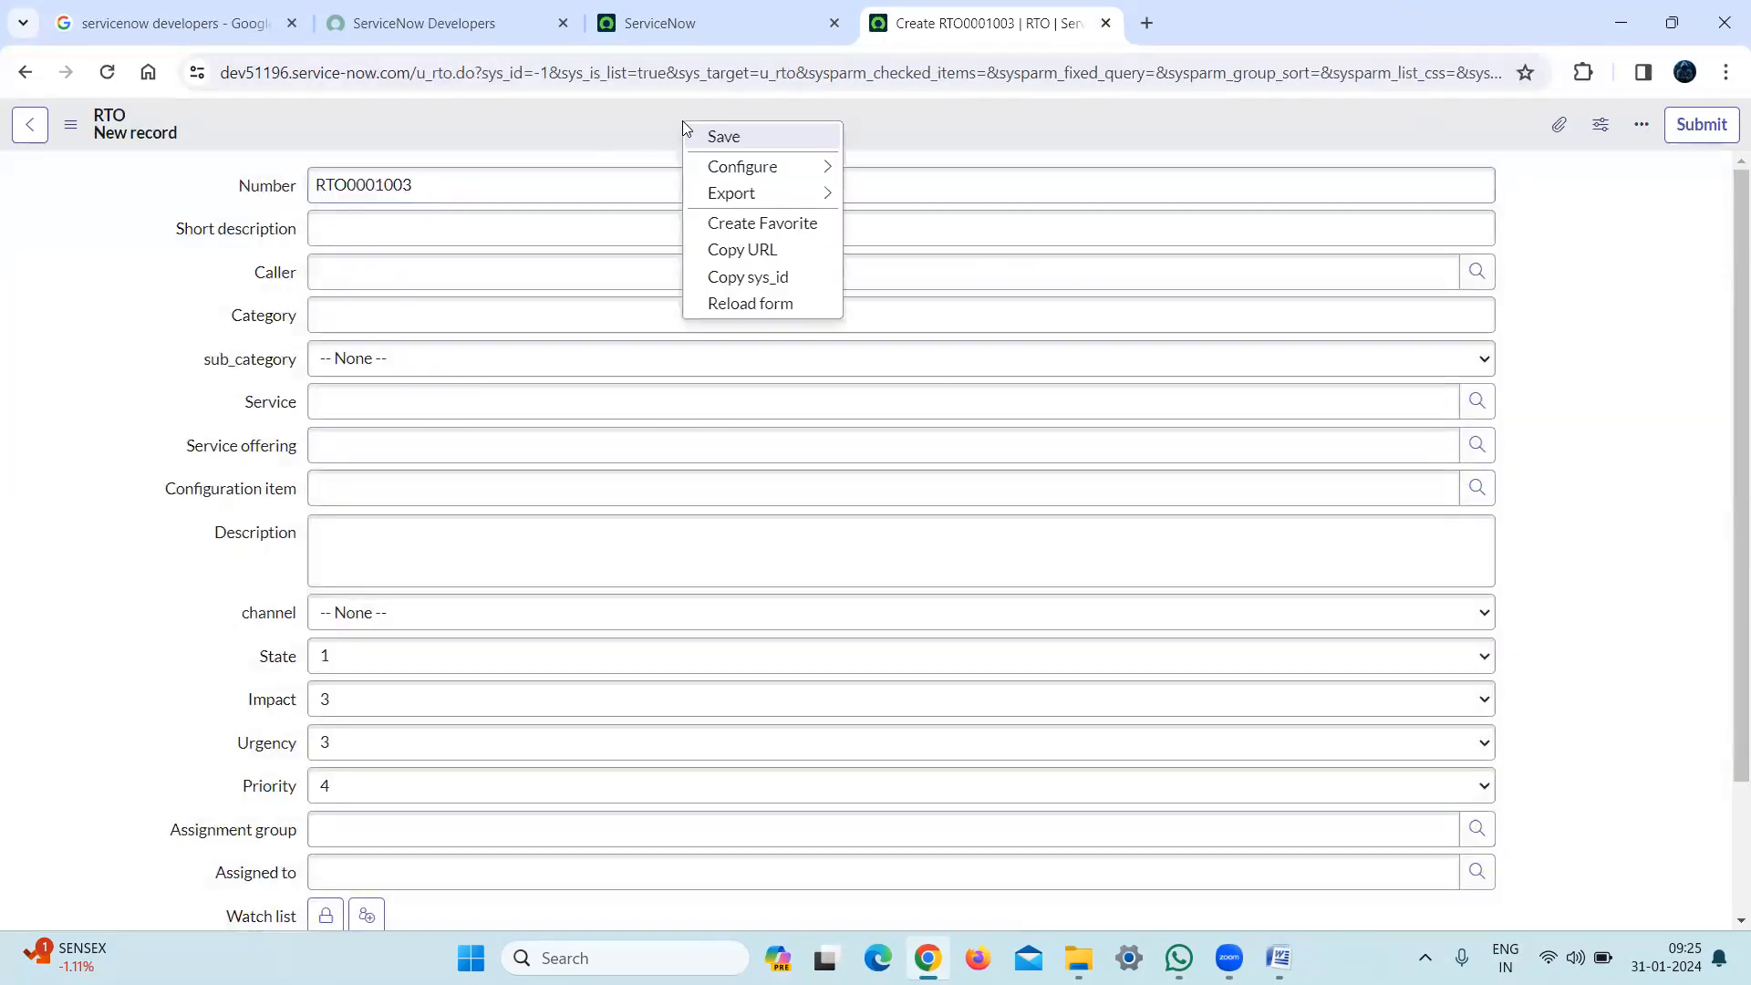
mouse_move(742, 167)
click(918, 197)
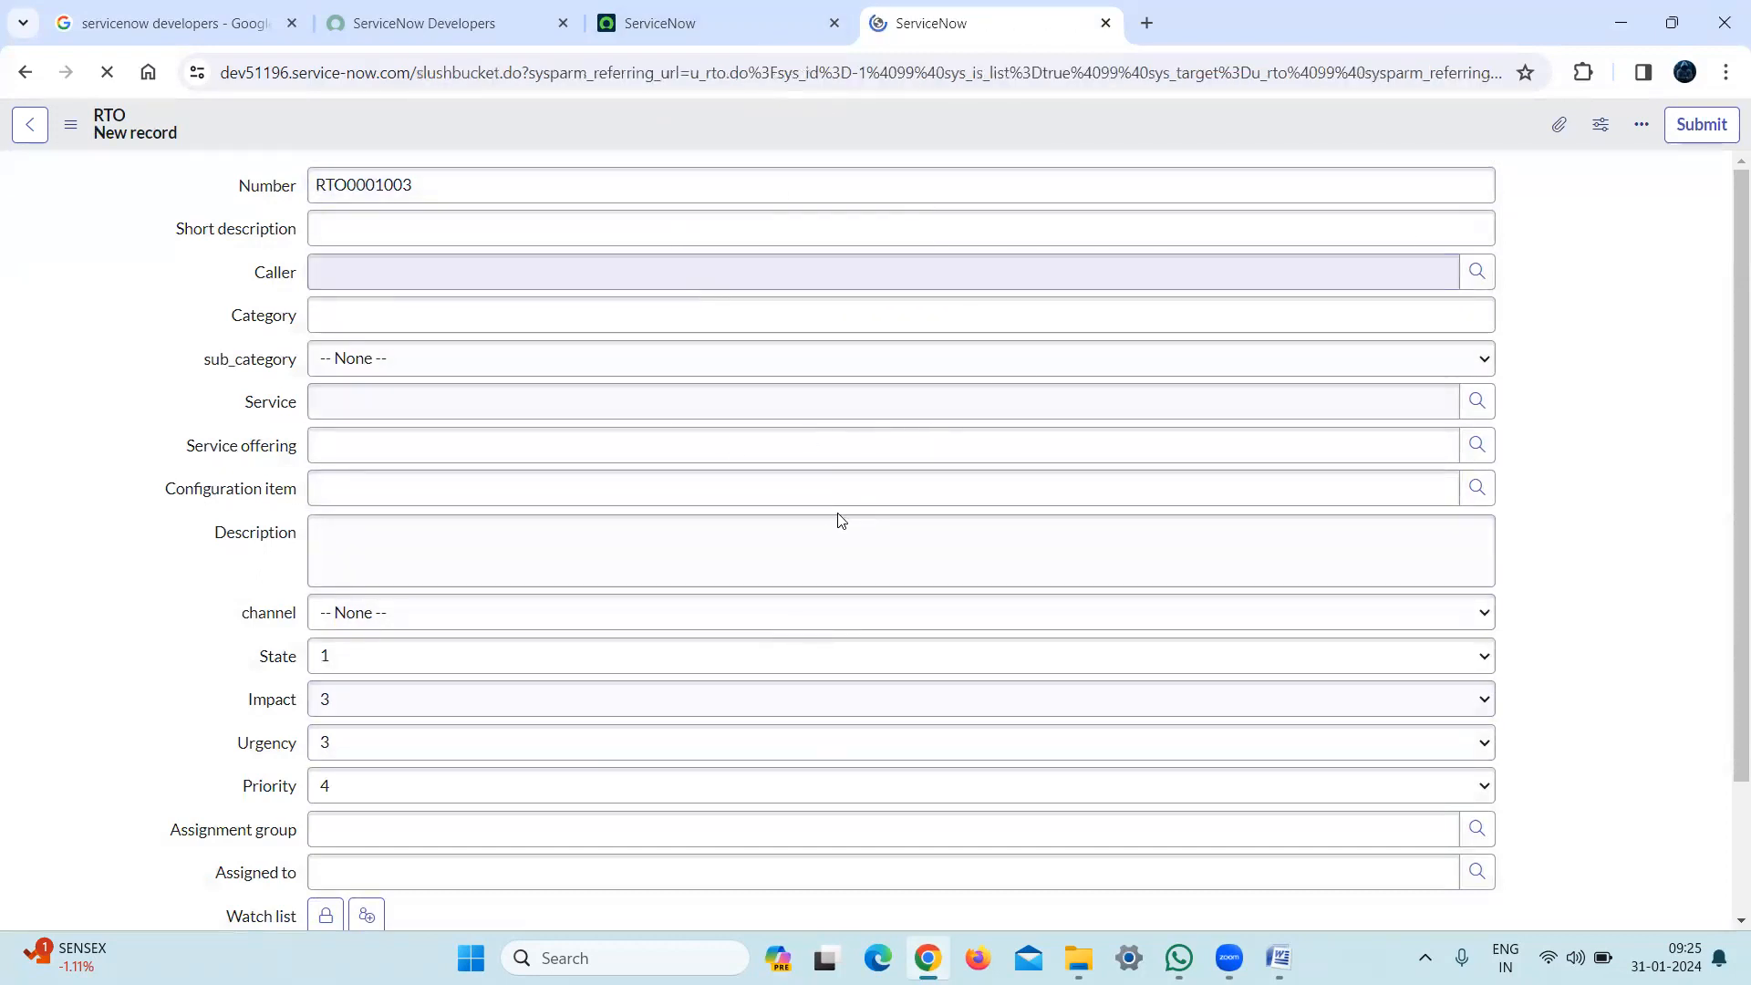
Remove all the selected fields from the RTO form layout
click(950, 349)
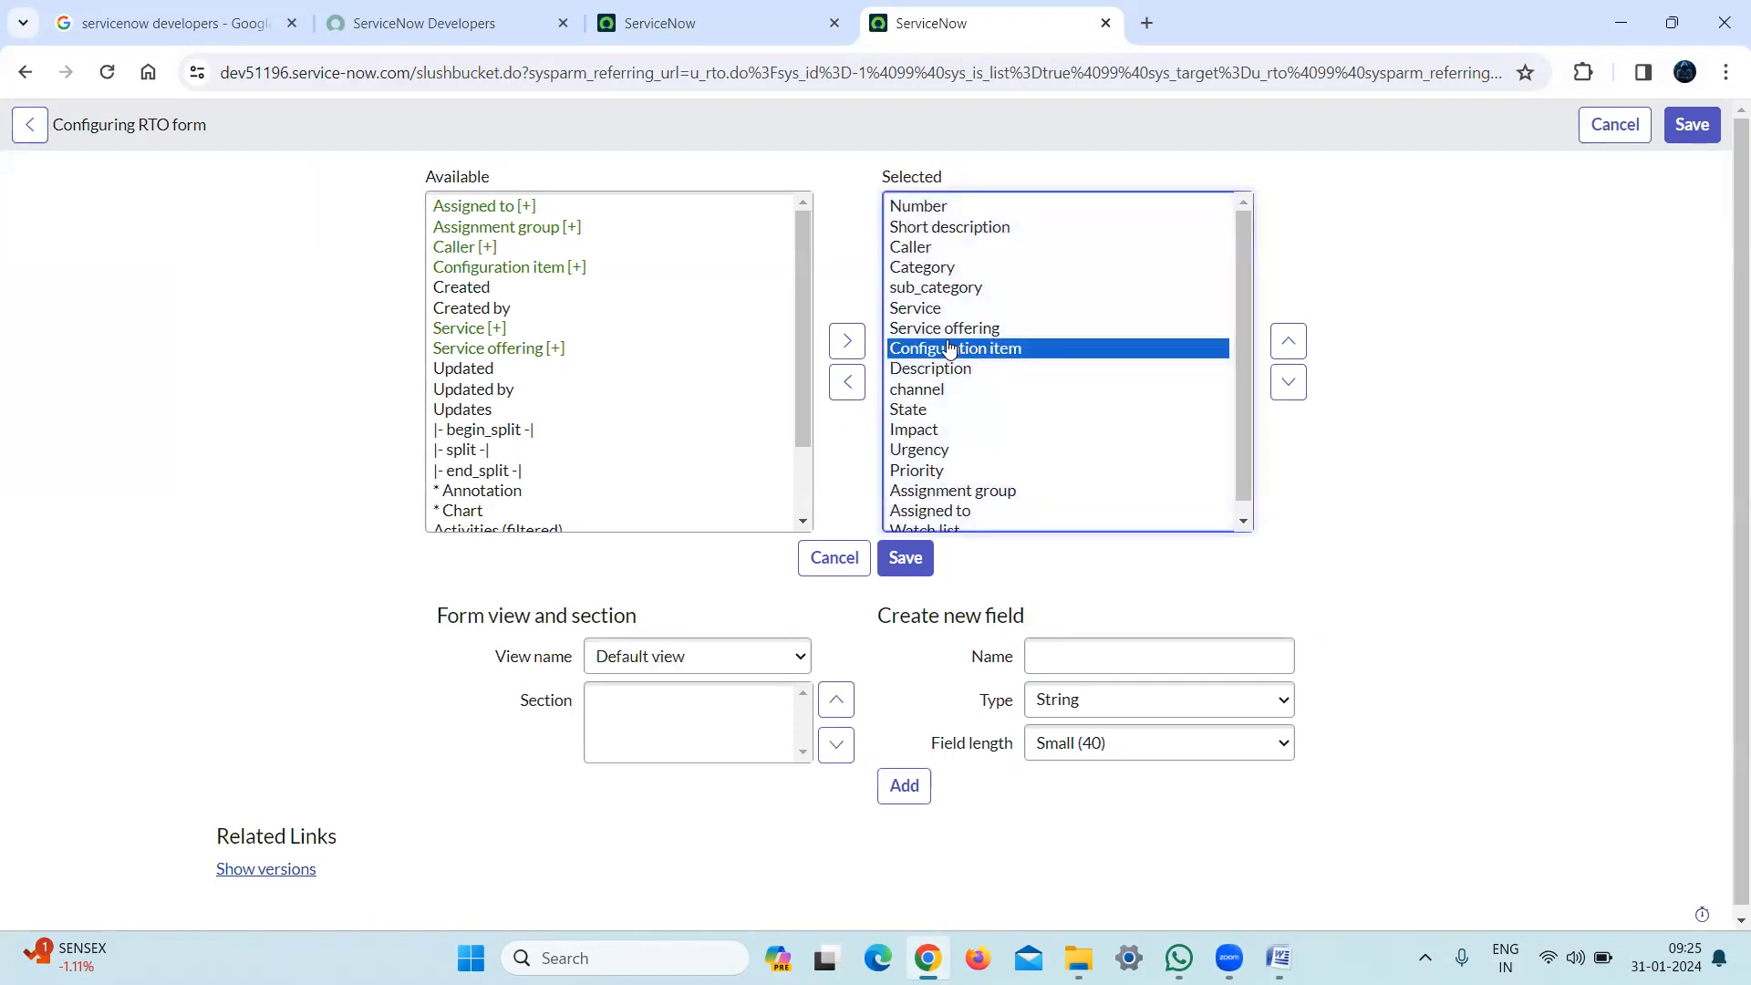
click(916, 427)
key(ctrl+a)
click(848, 381)
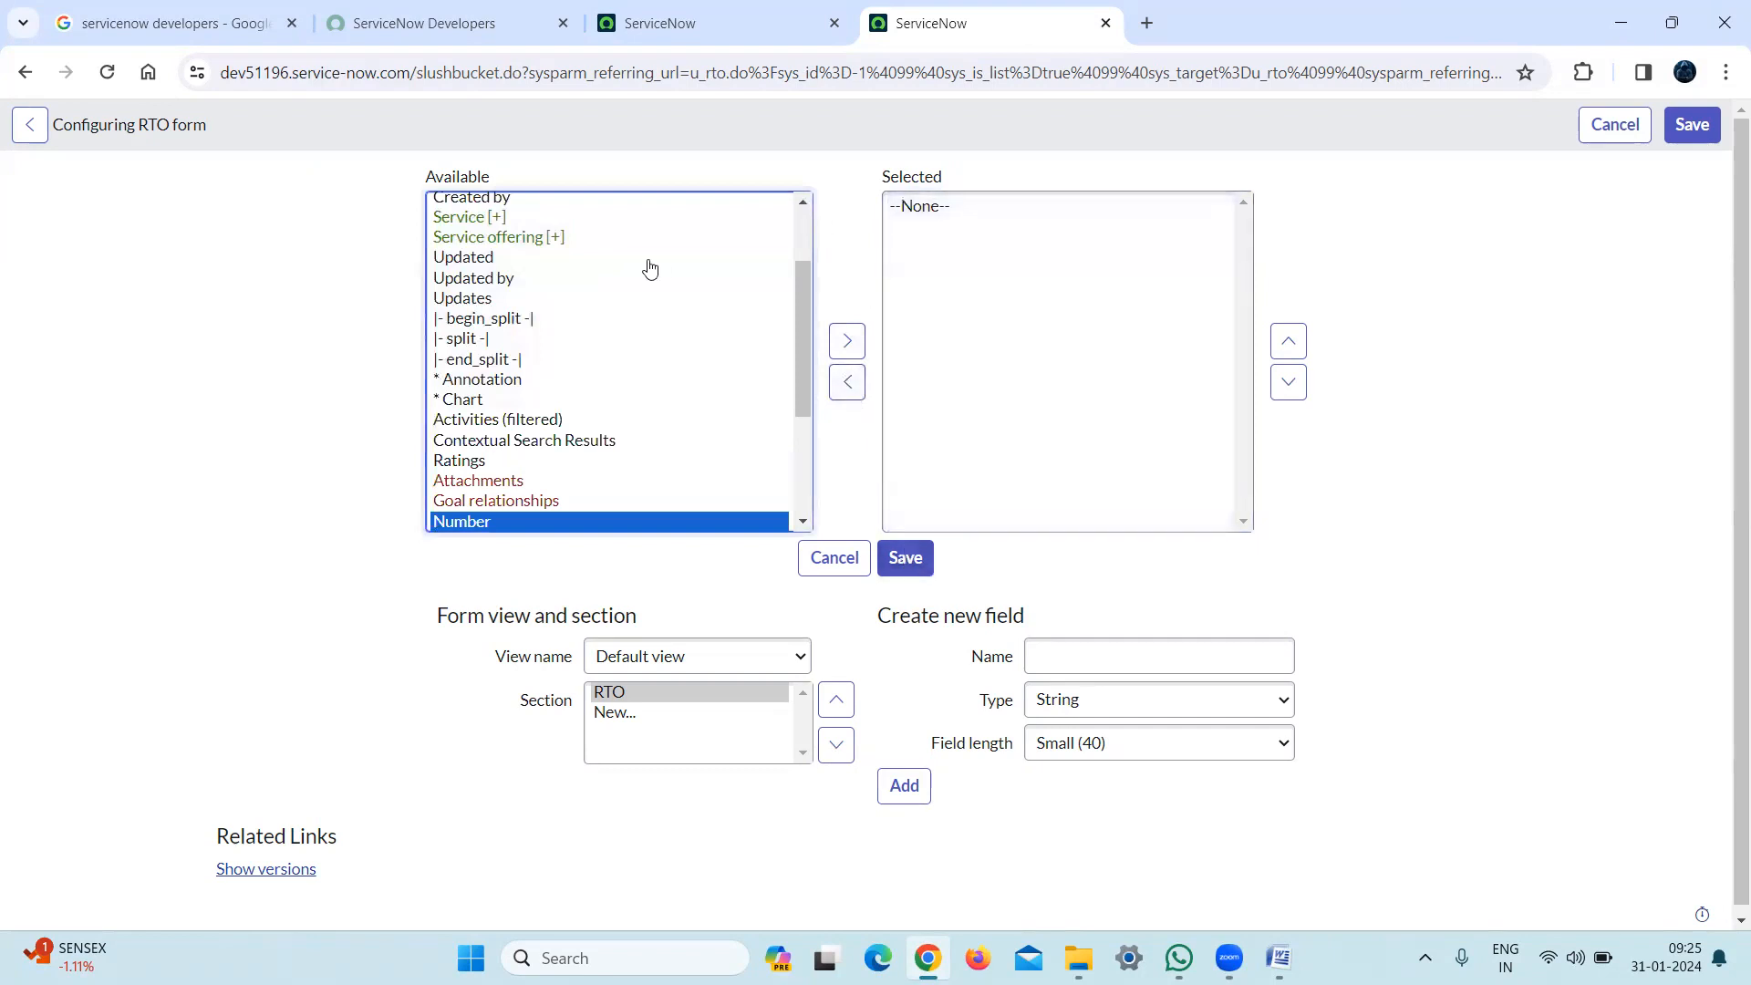
Find Number among the available fields, add it back to the RTO form layout, and save the layout
key(ctrl+f)
text(number)
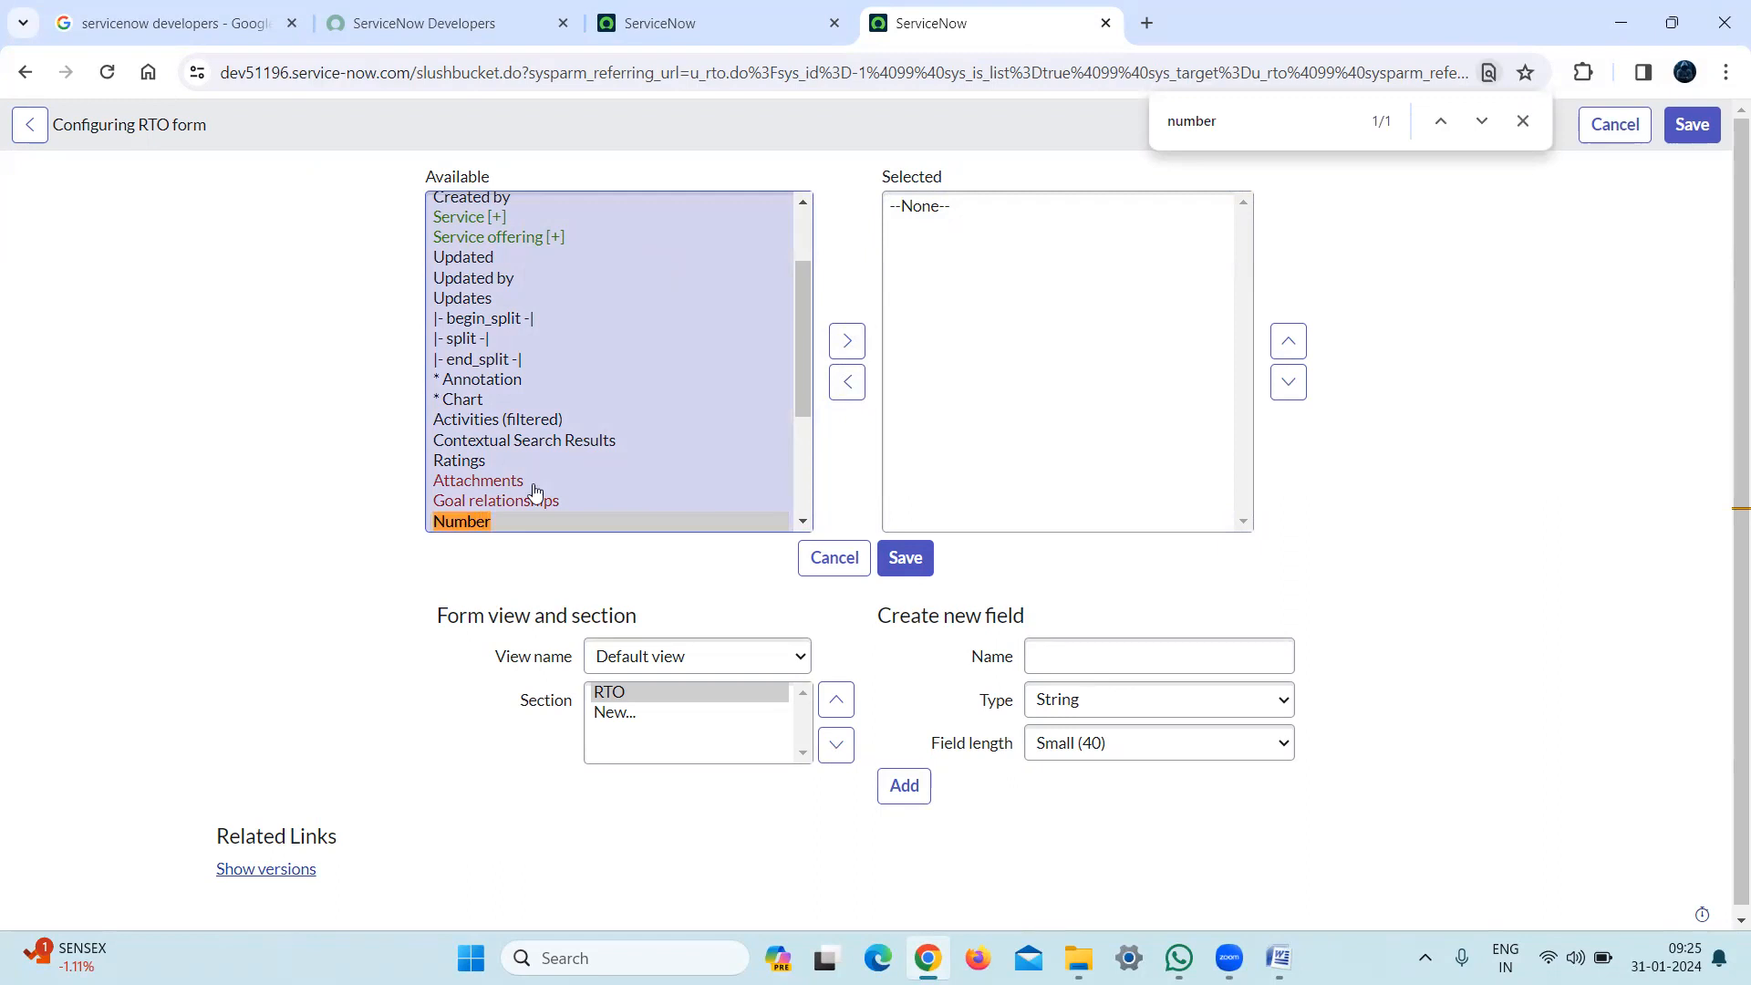
click(472, 524)
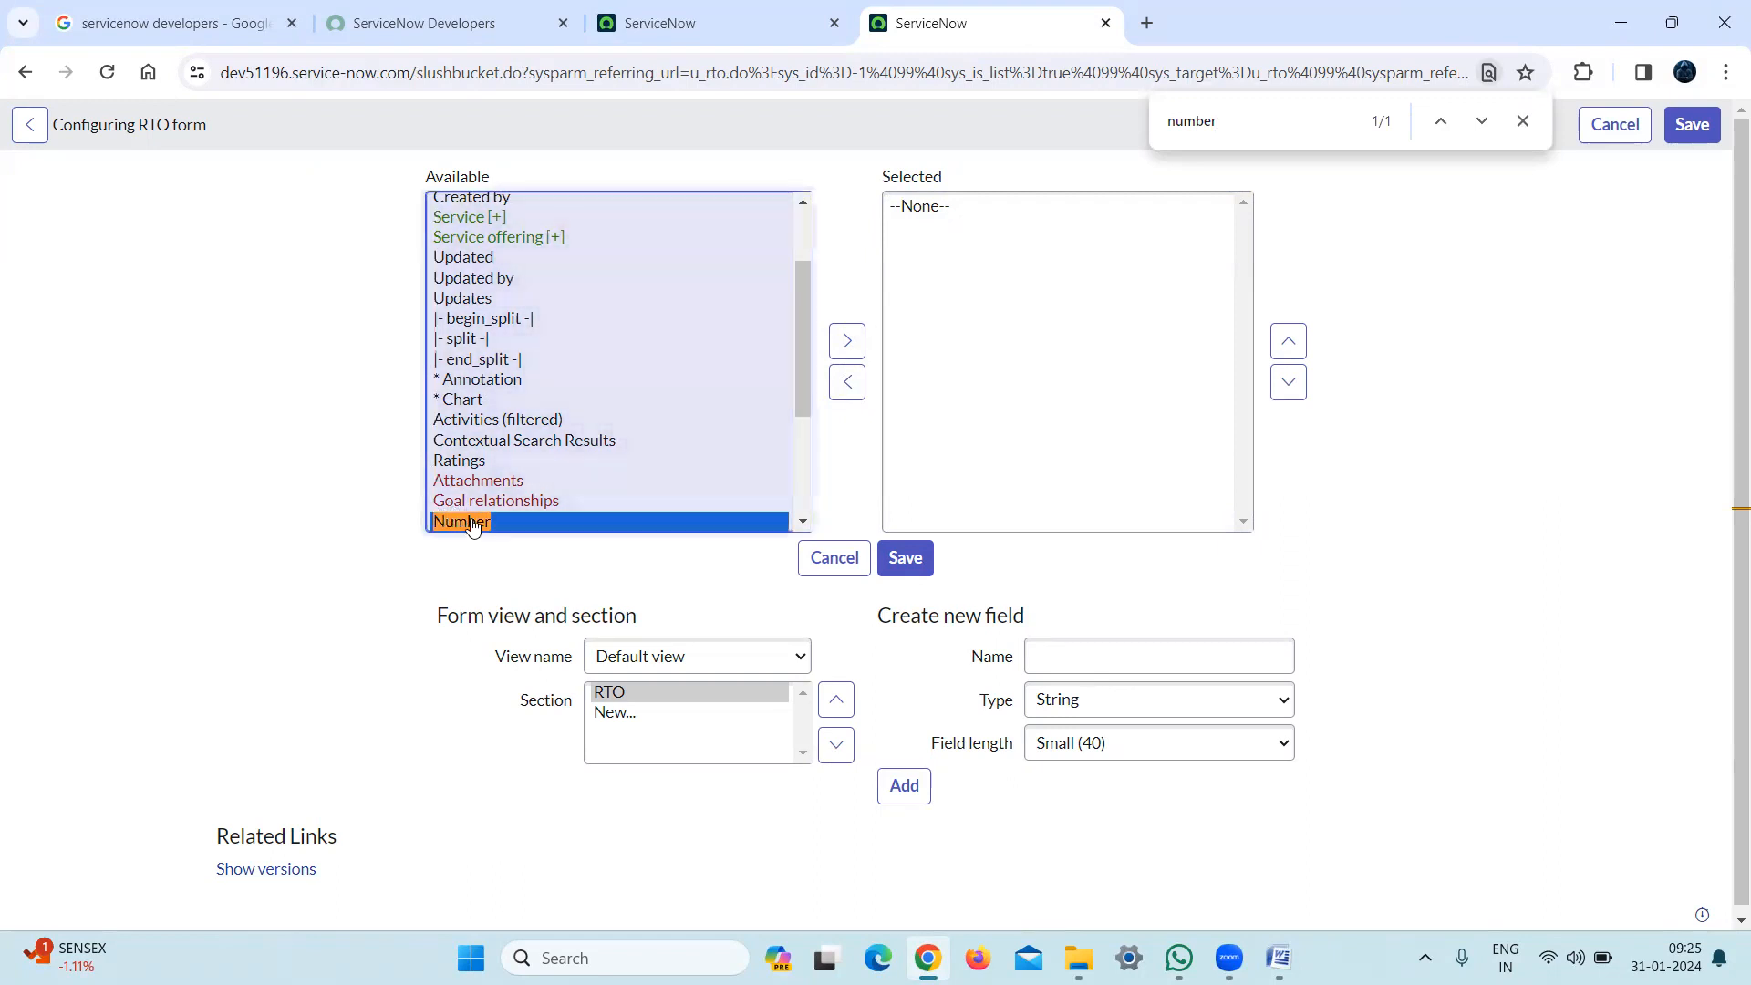
click(847, 341)
click(898, 562)
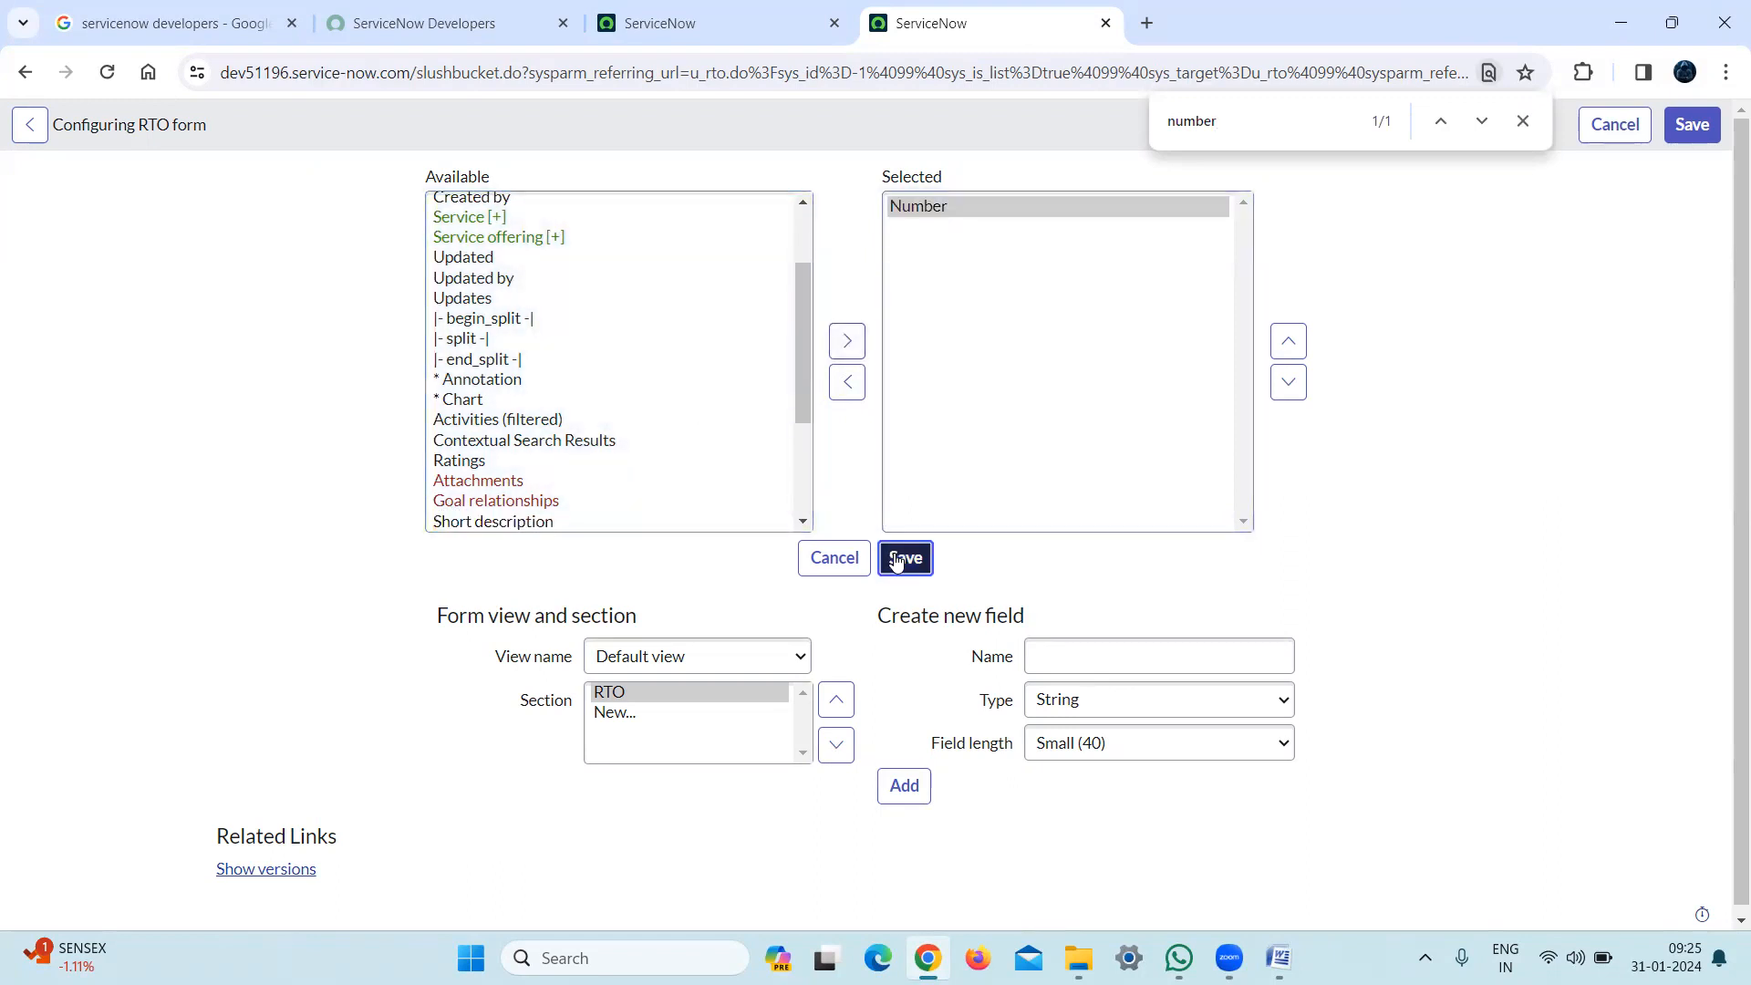
Switch to the Word course document, review the Choice entry under "Some important Field types", and return to the browser
mouse_move(1230, 958)
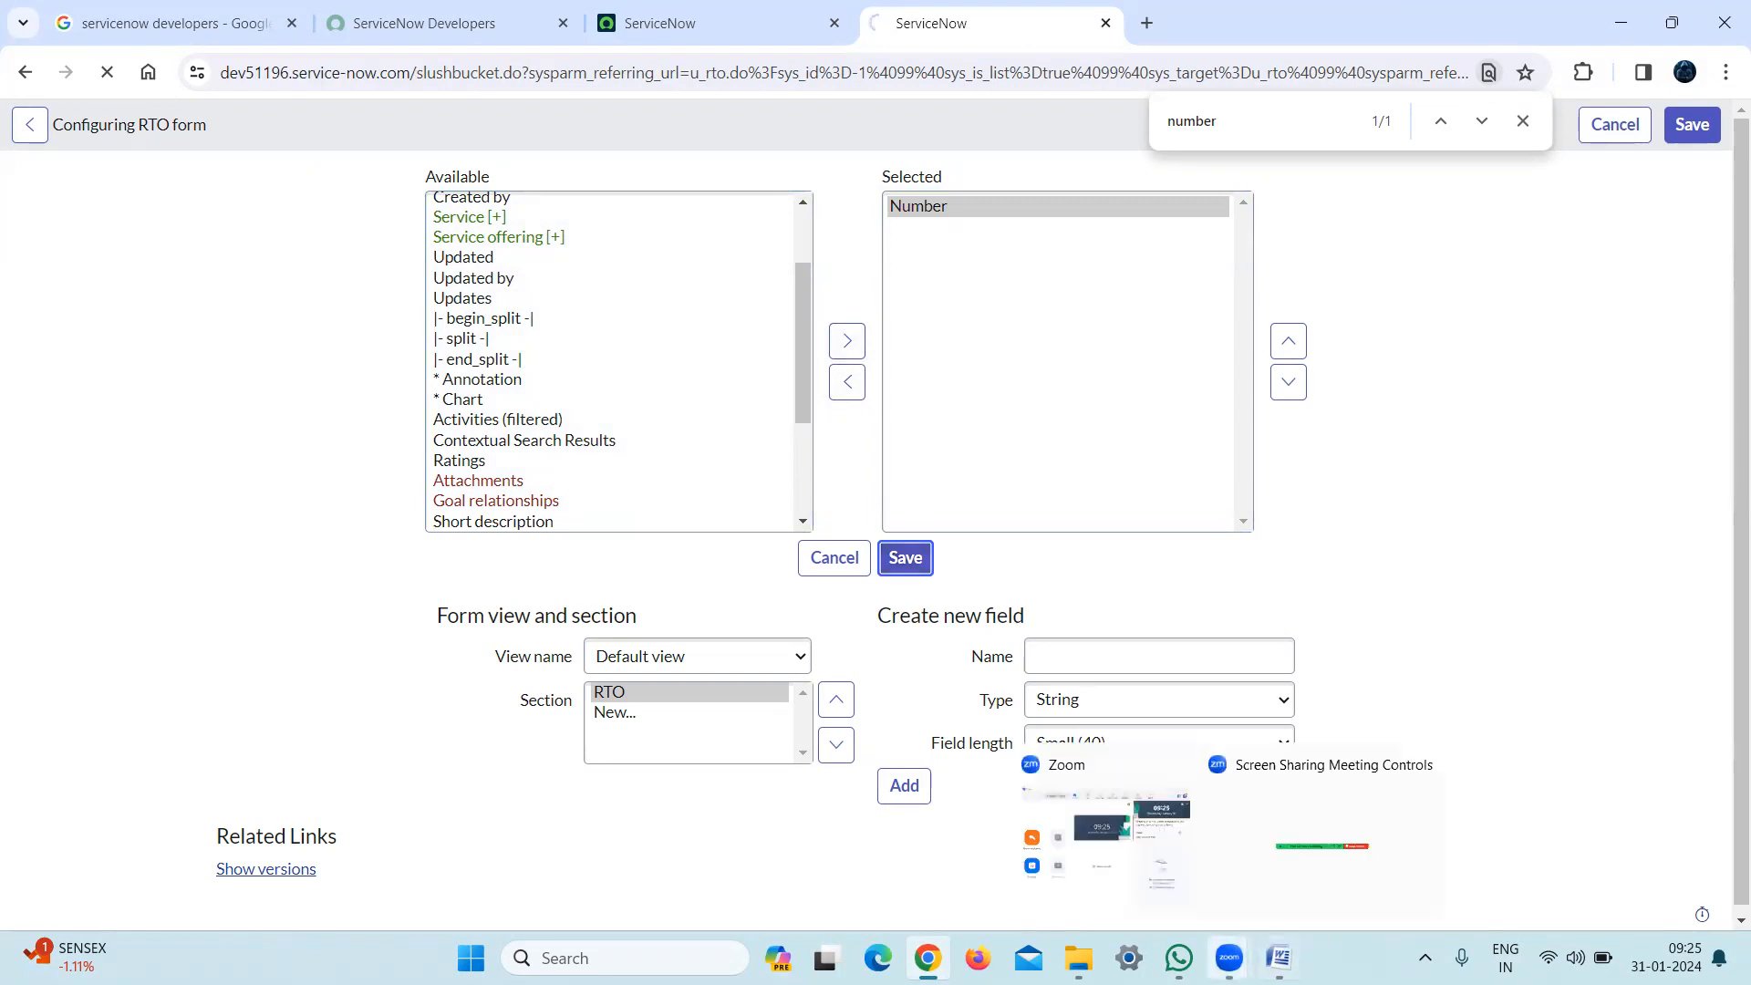
click(1278, 958)
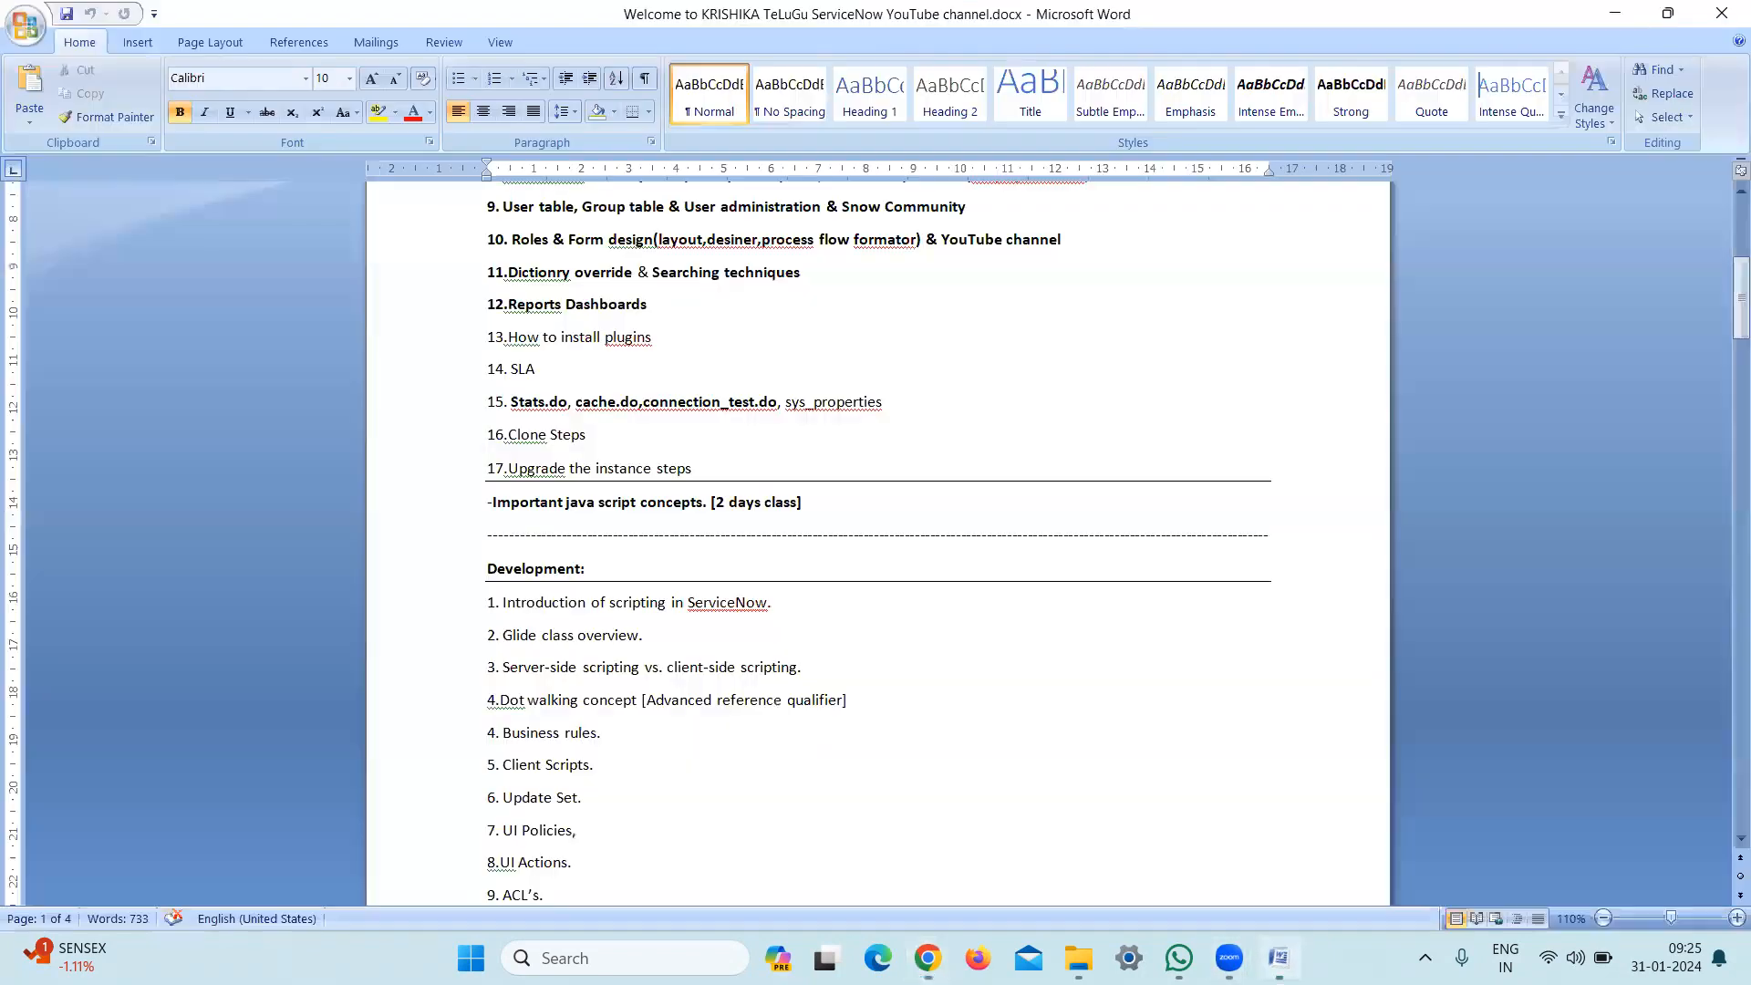
drag(1727, 353, 1727, 492)
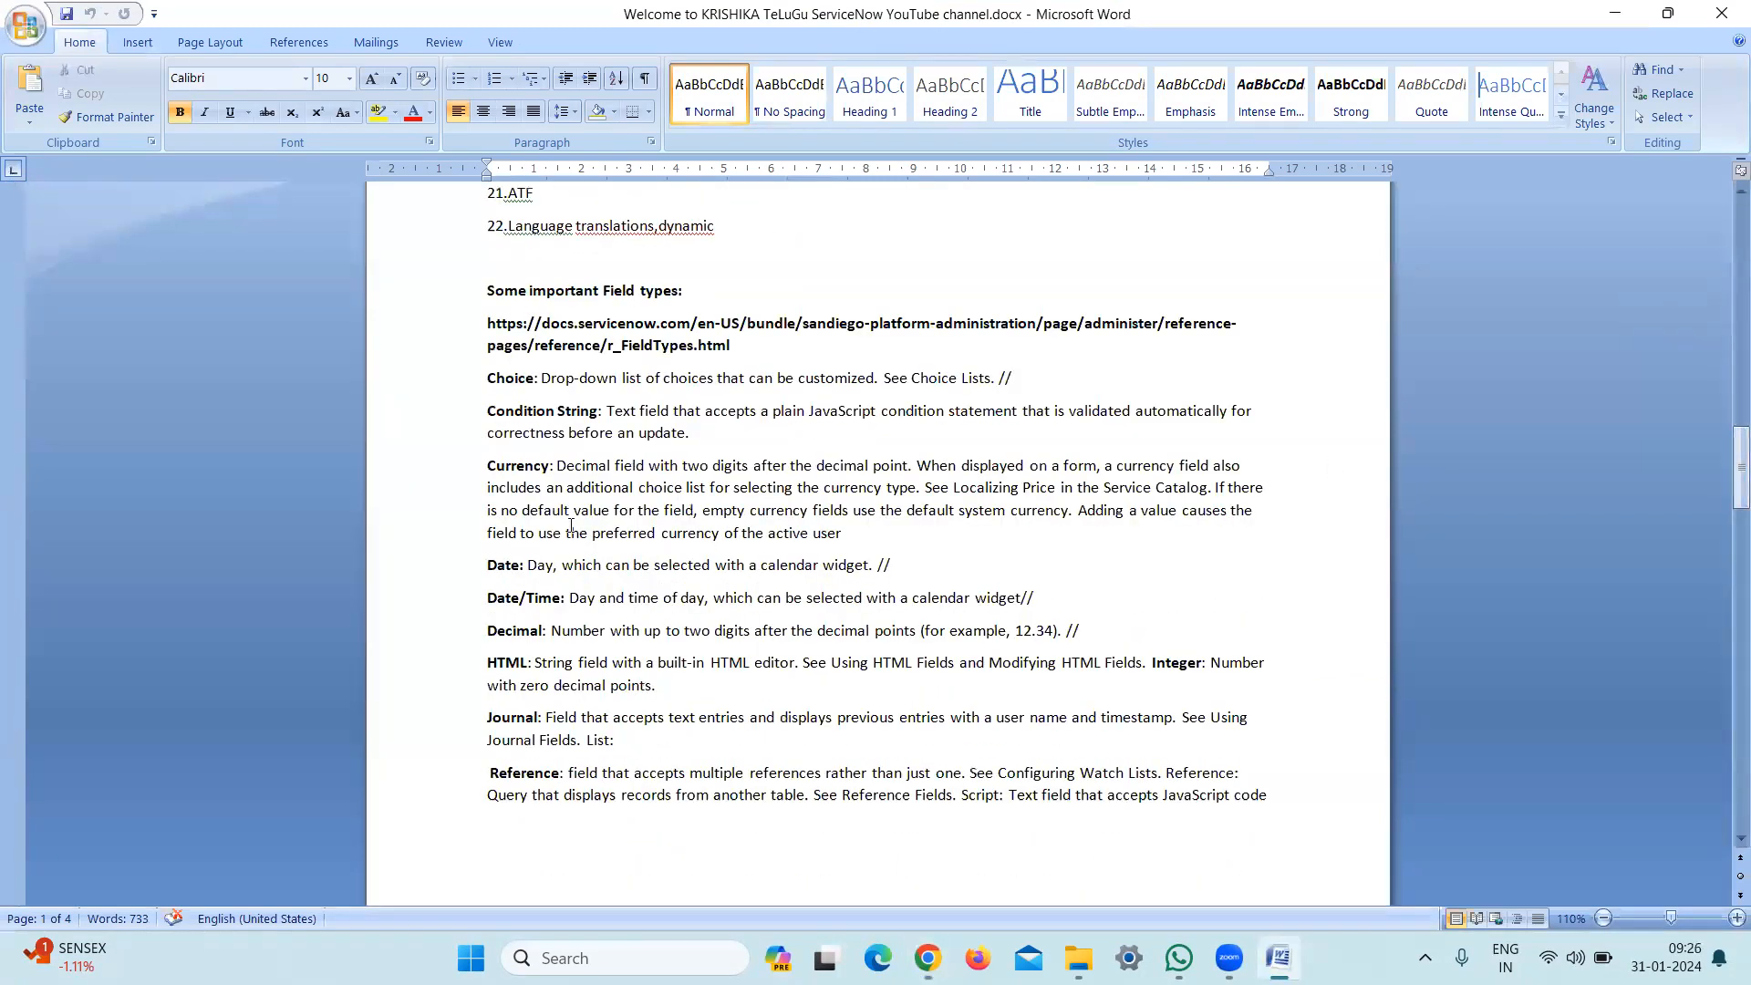
double_click(515, 370)
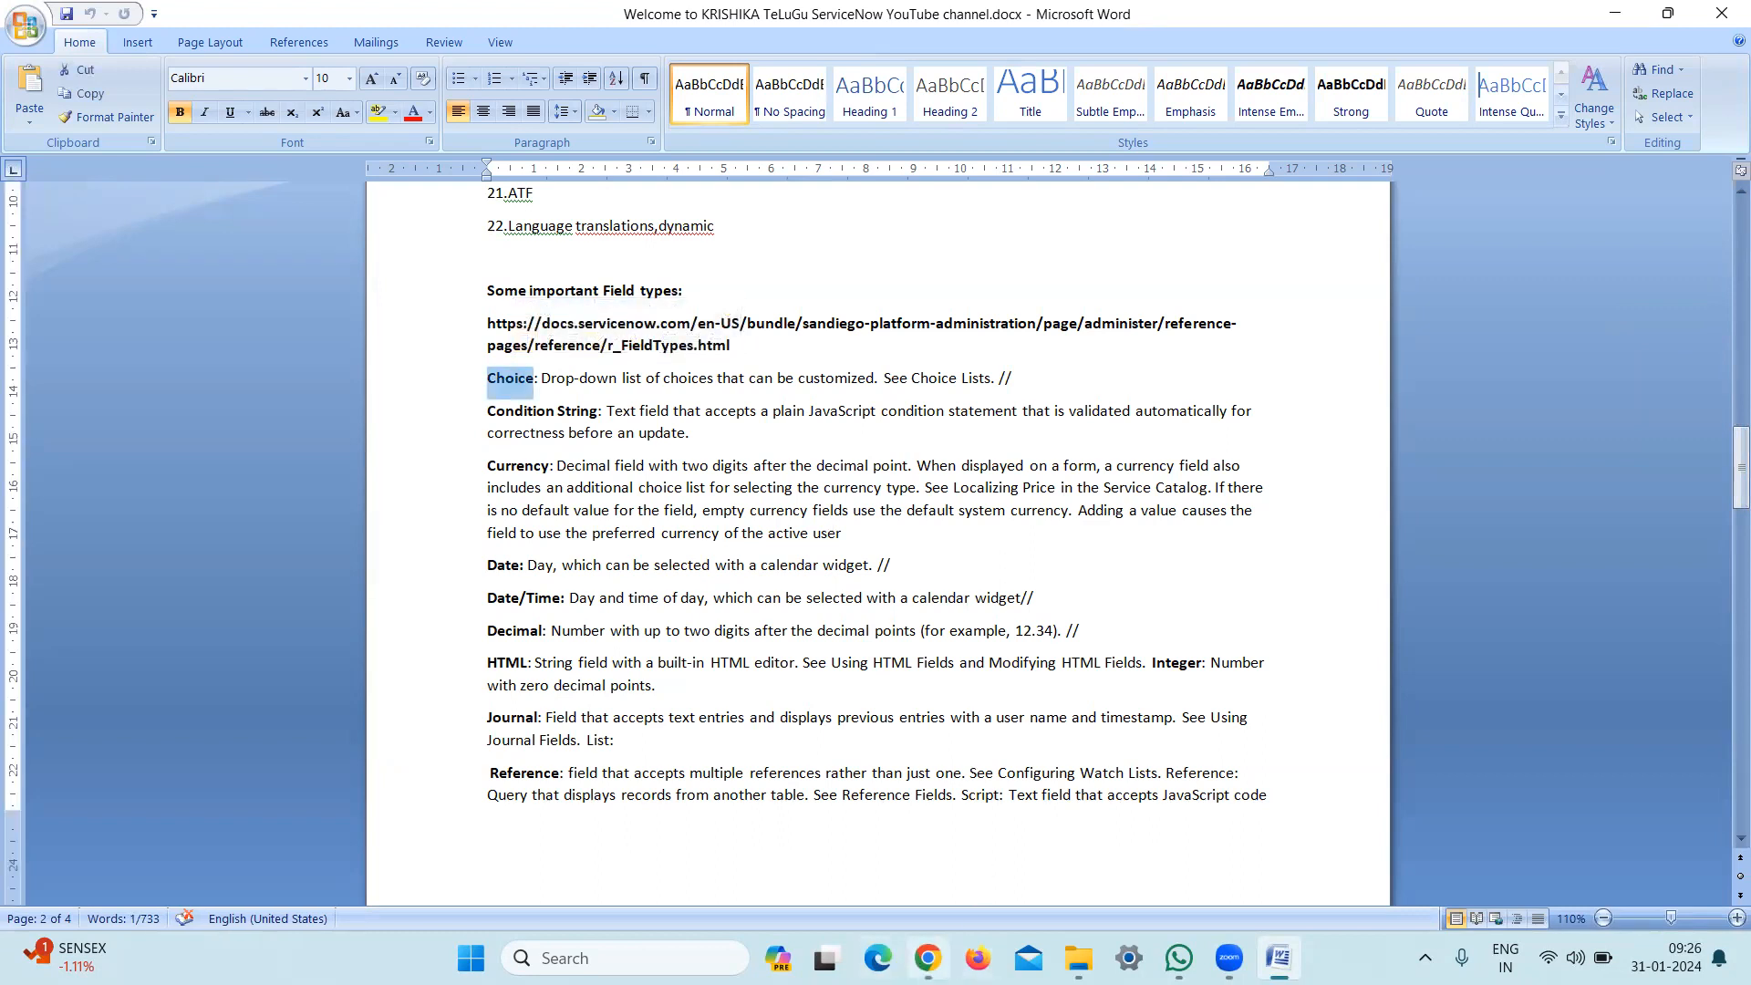
click(928, 958)
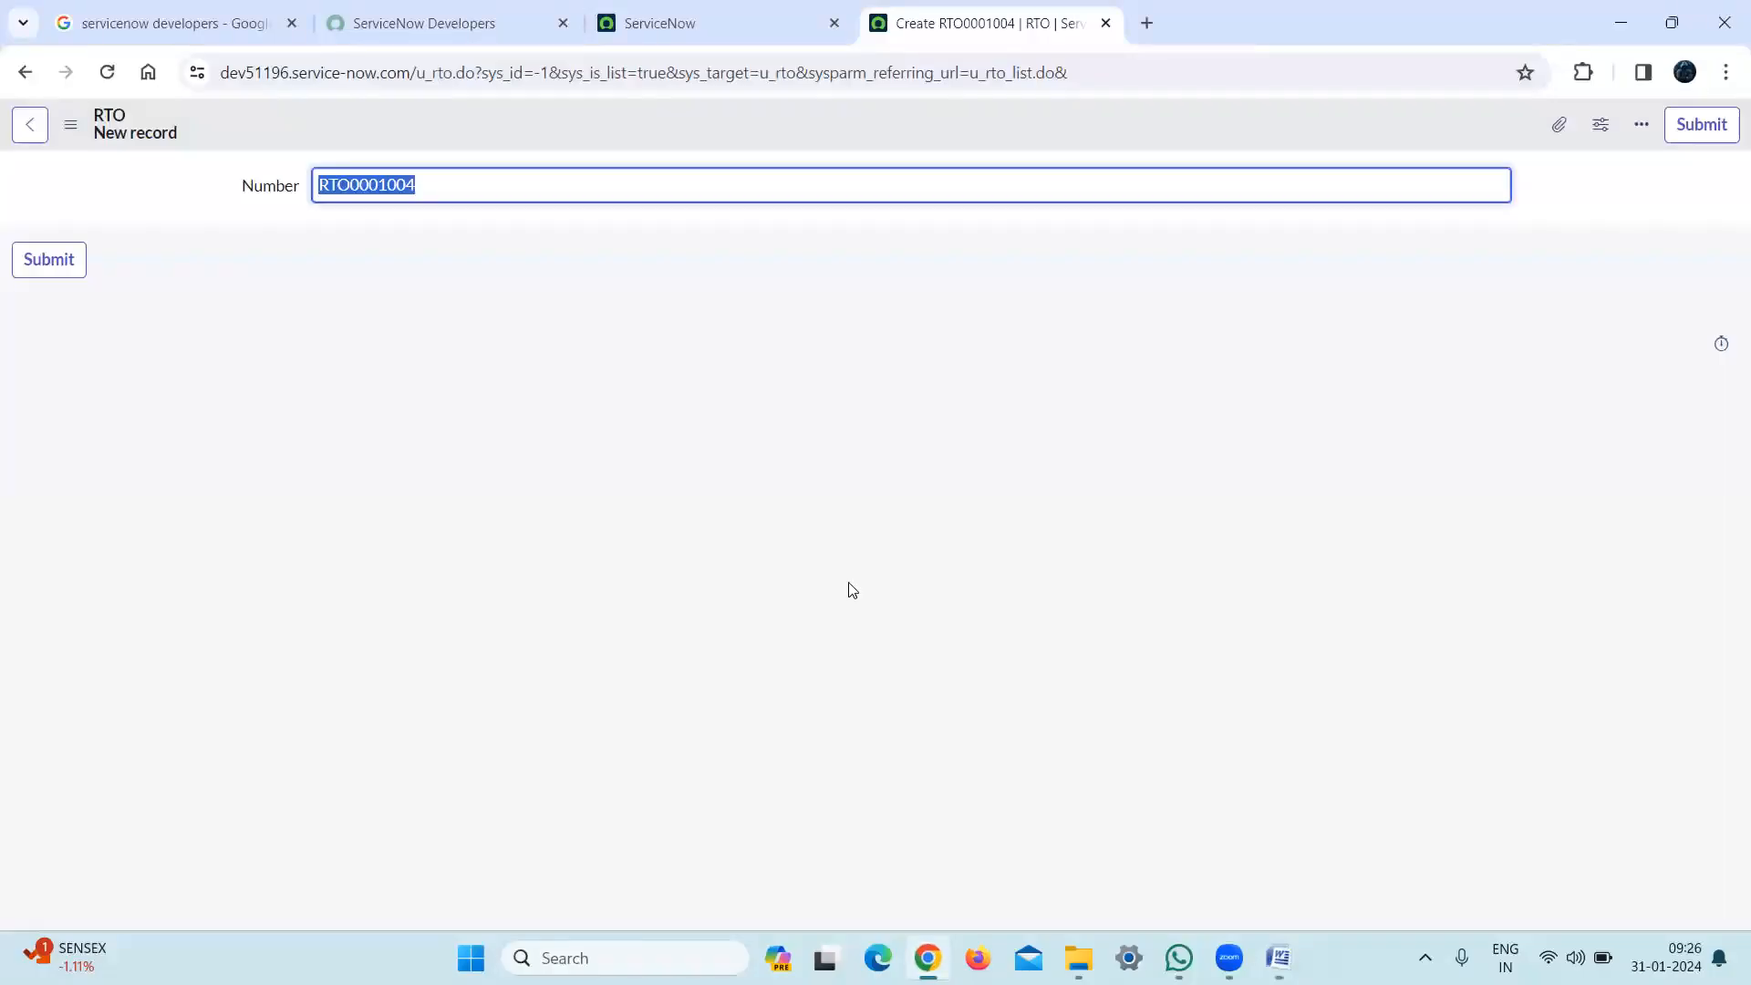
List all incidents by entering incident.LIST in the application navigator filter, and open incident INC0000002
click(424, 22)
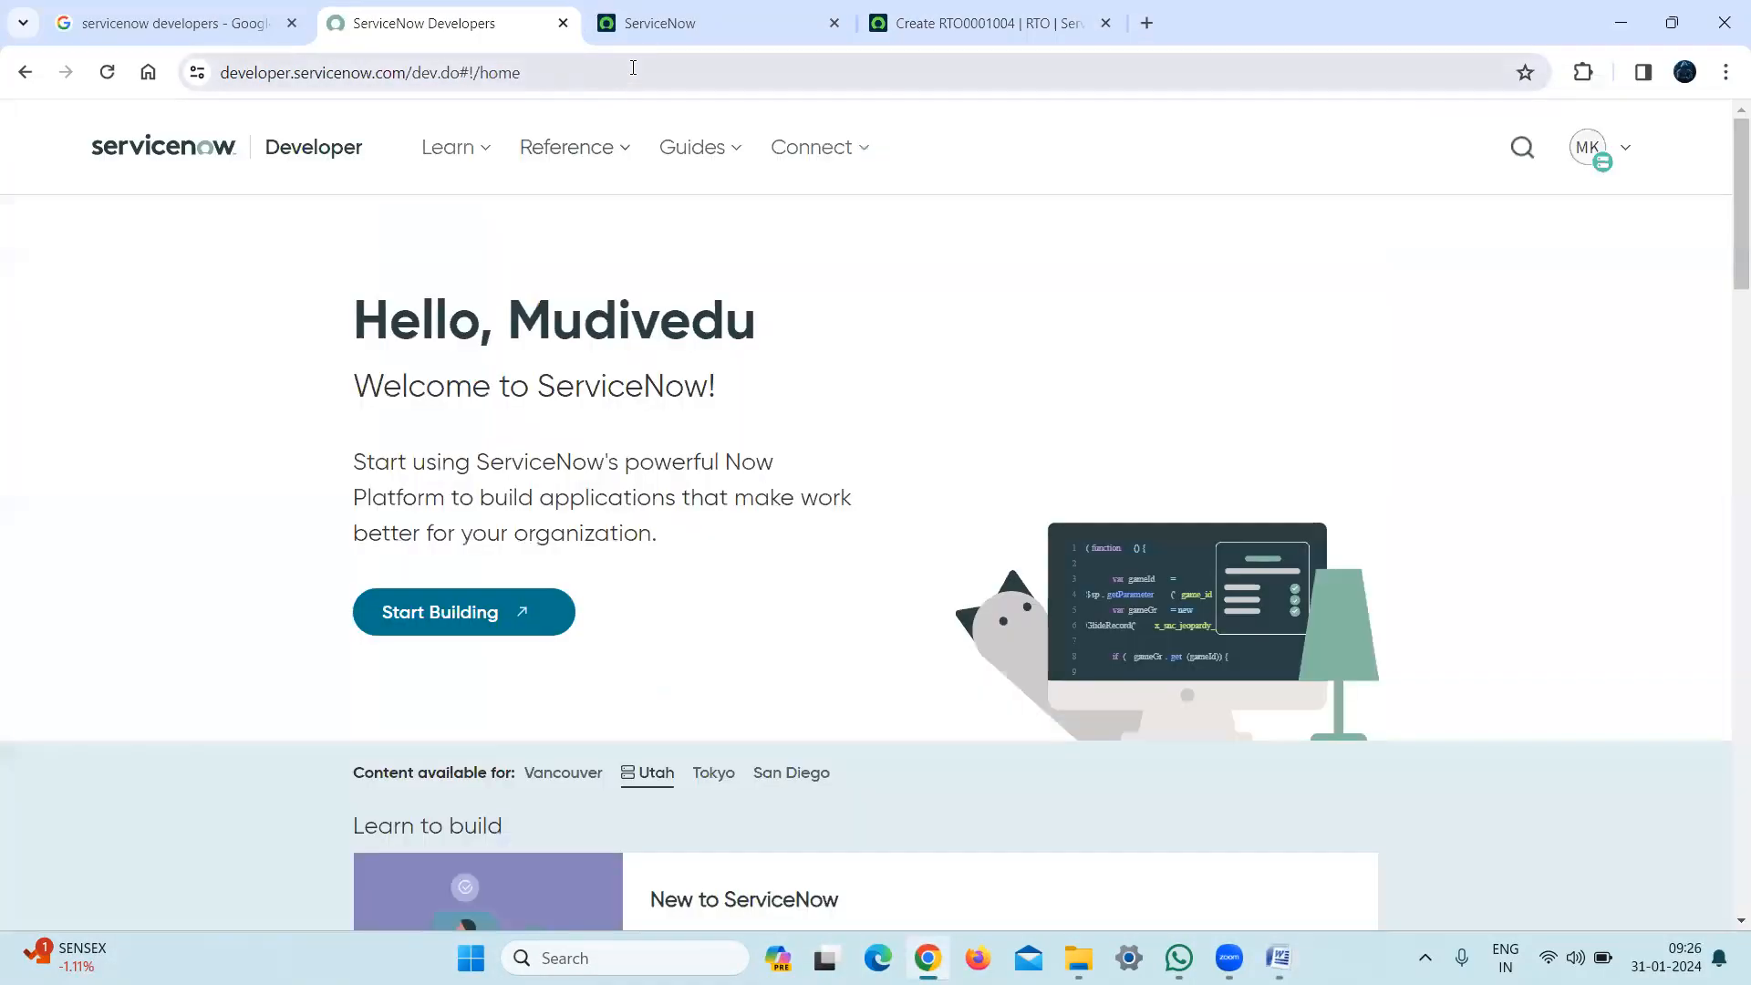
click(641, 39)
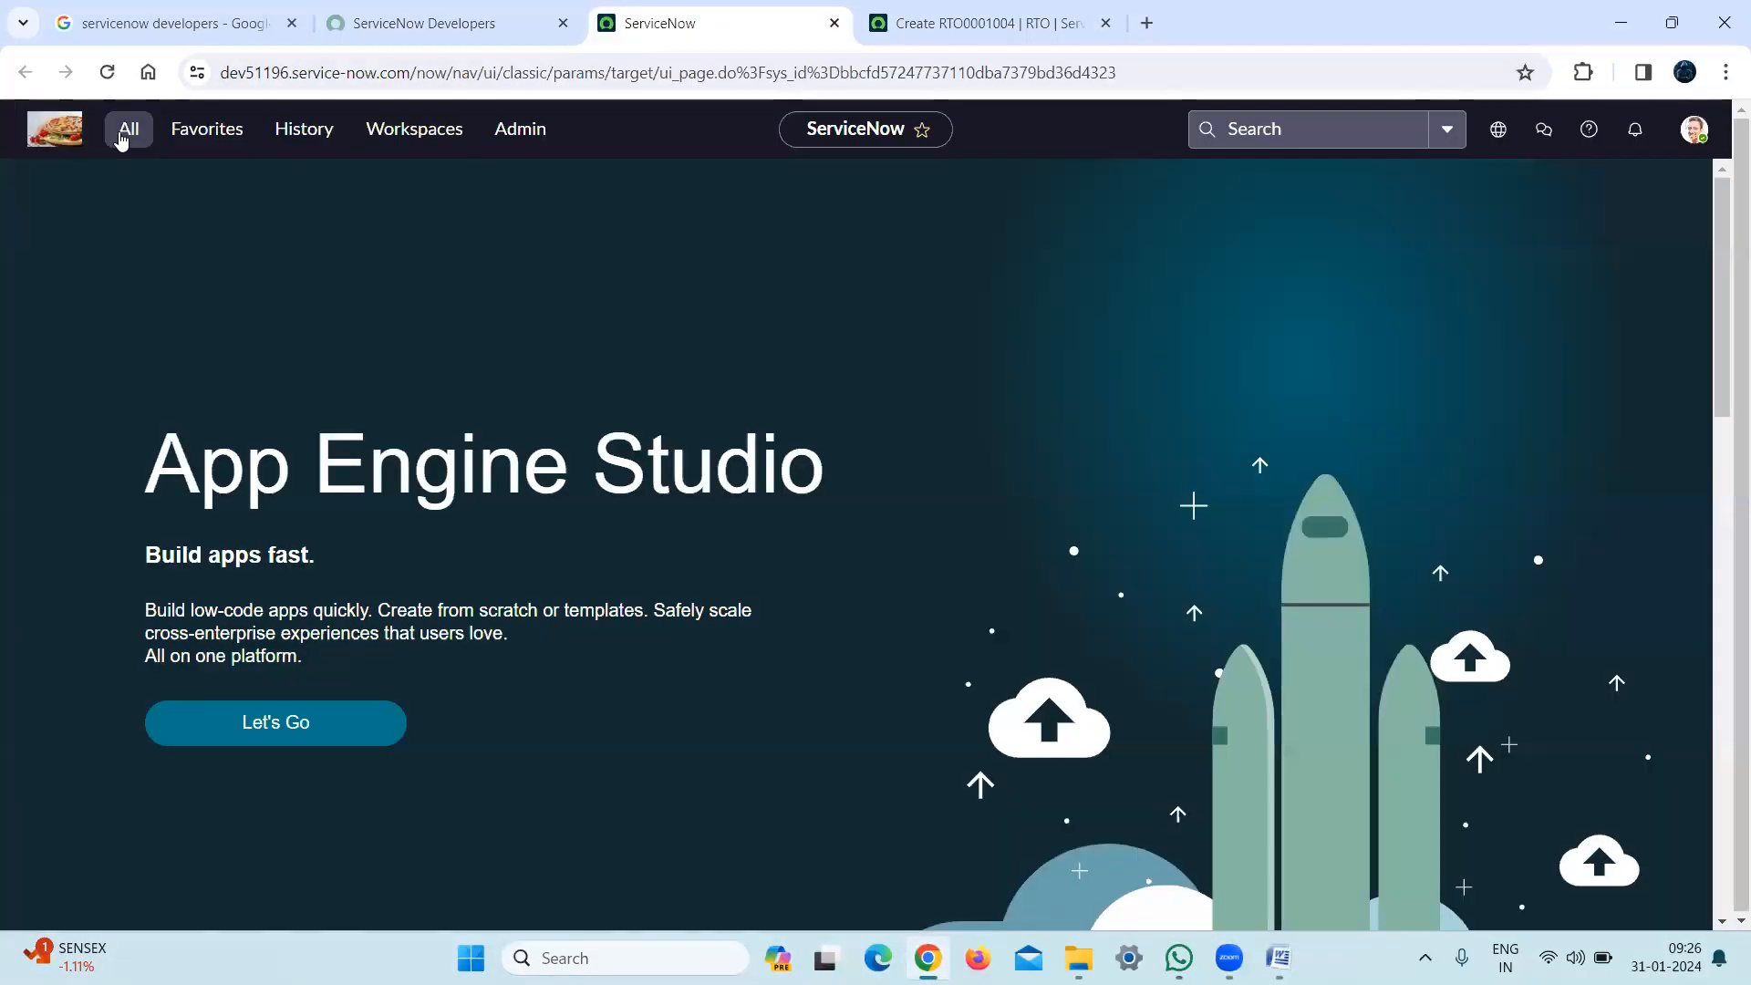
click(121, 135)
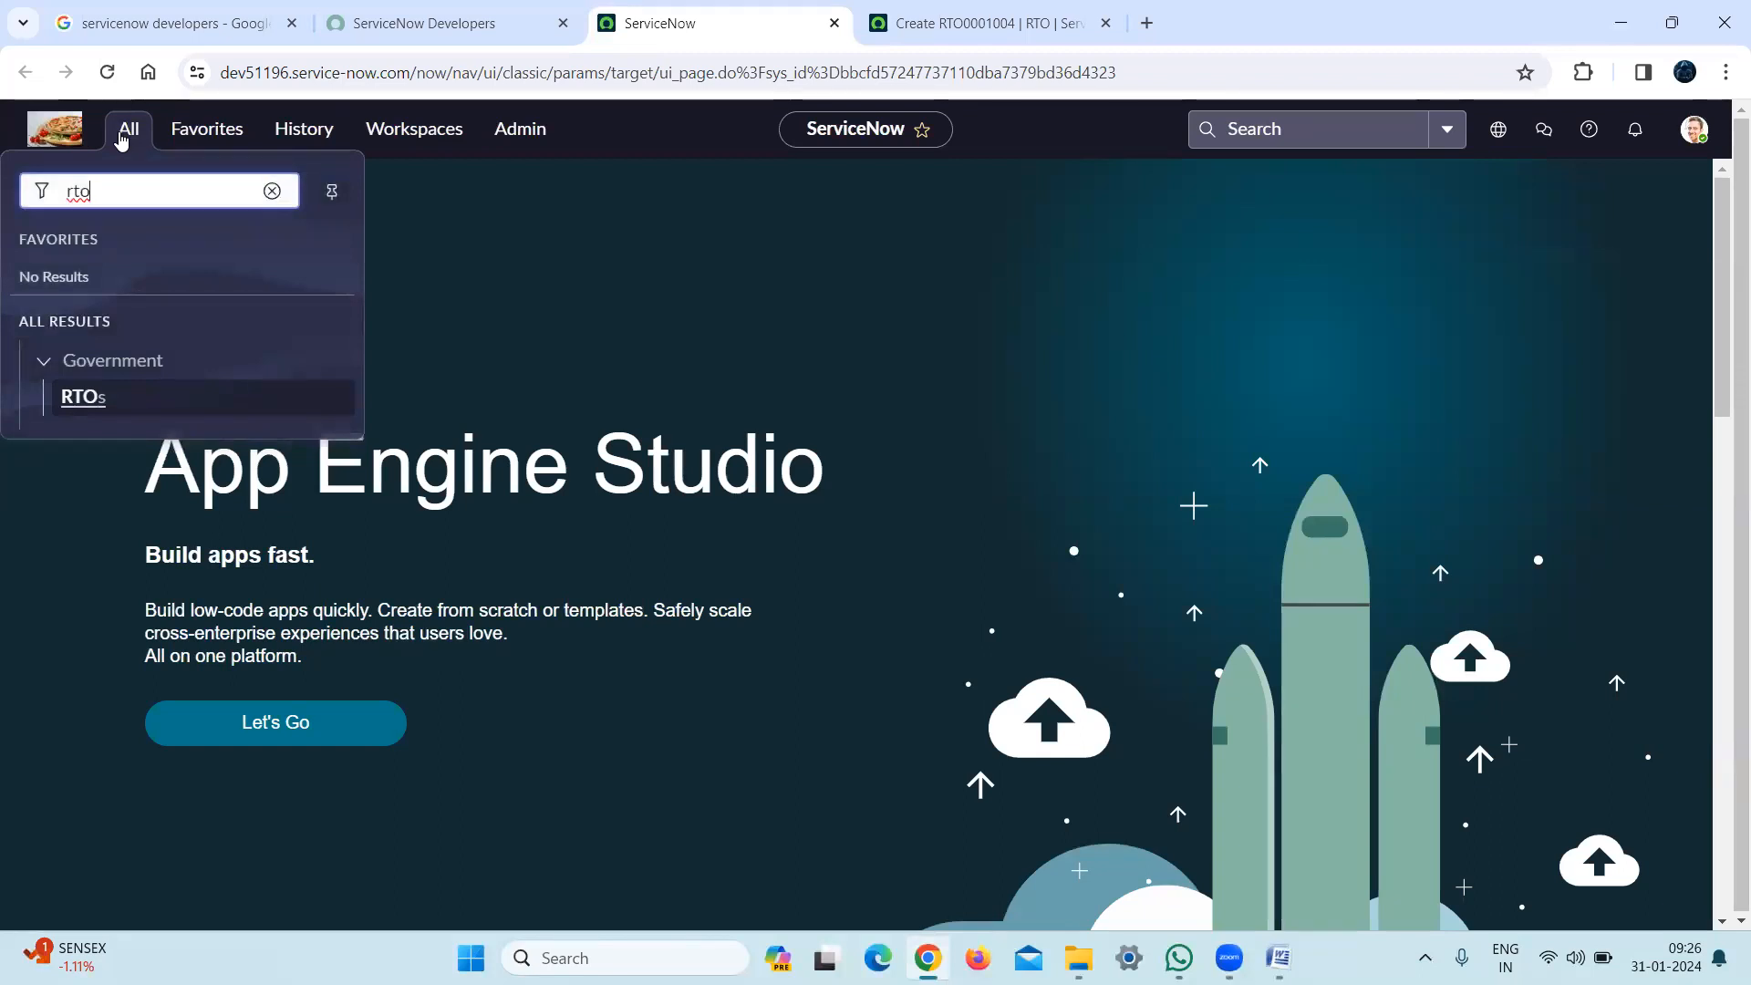
key(XF86MonBrightnessUp)
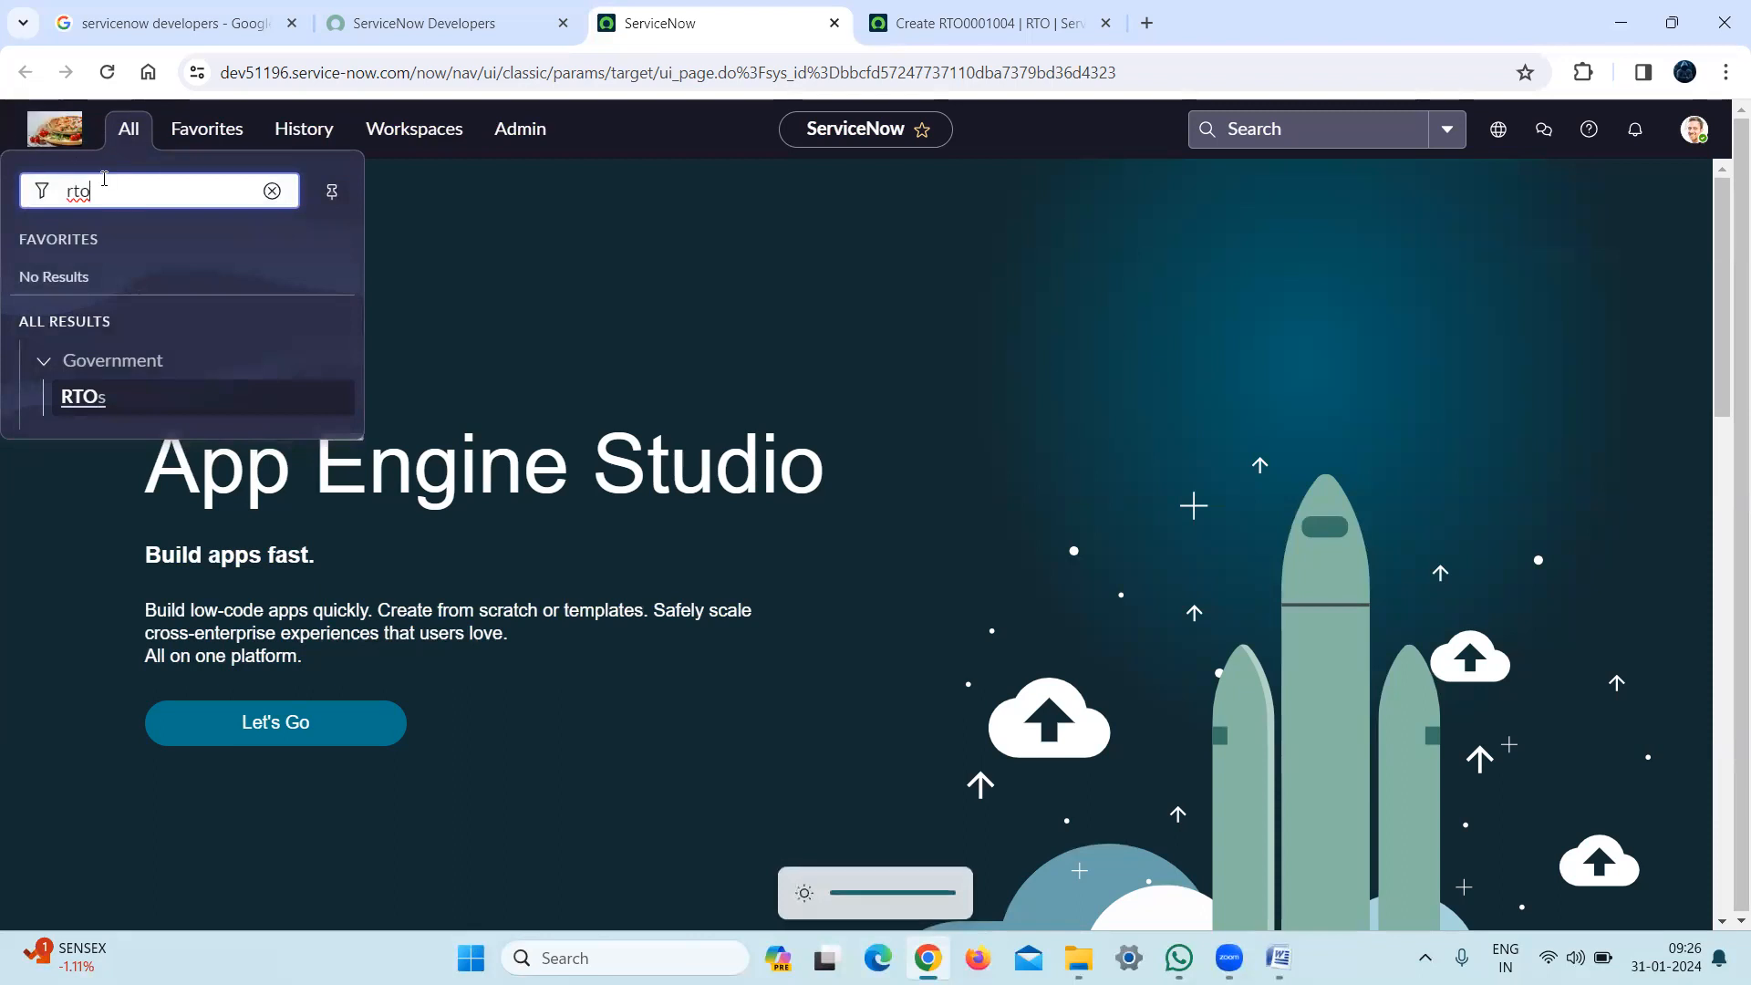
double_click(104, 178)
text(inc)
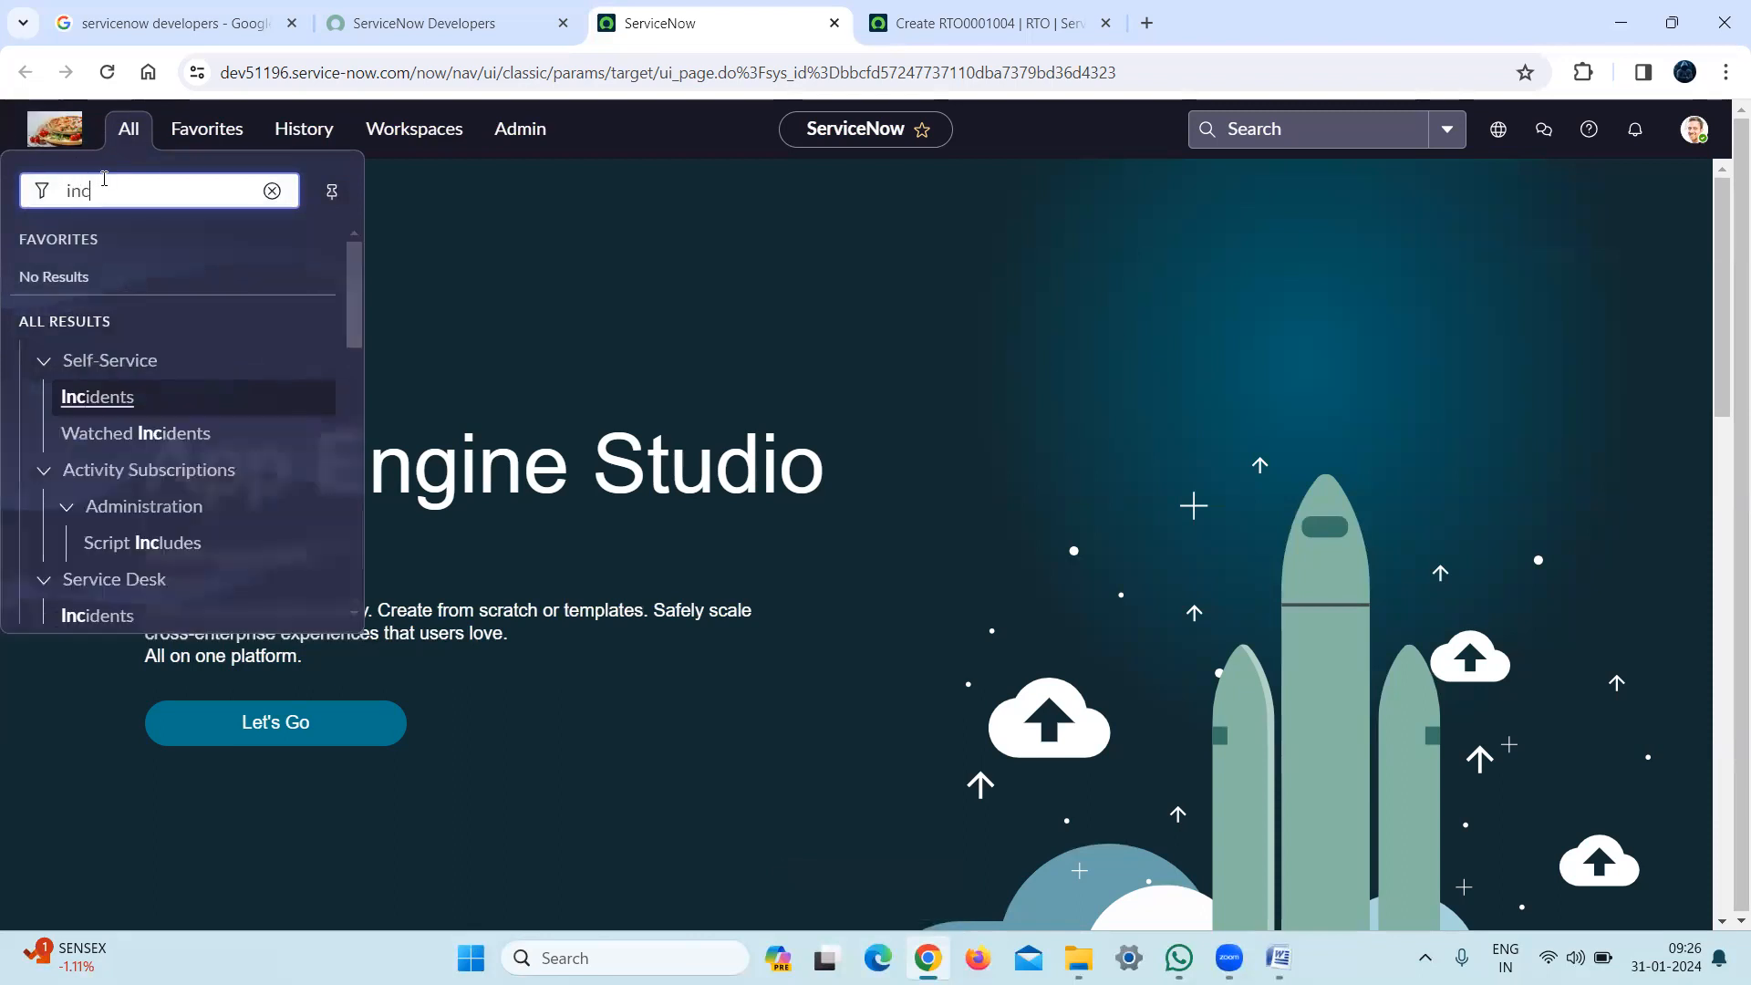
text(ident.LIST)
key(Return)
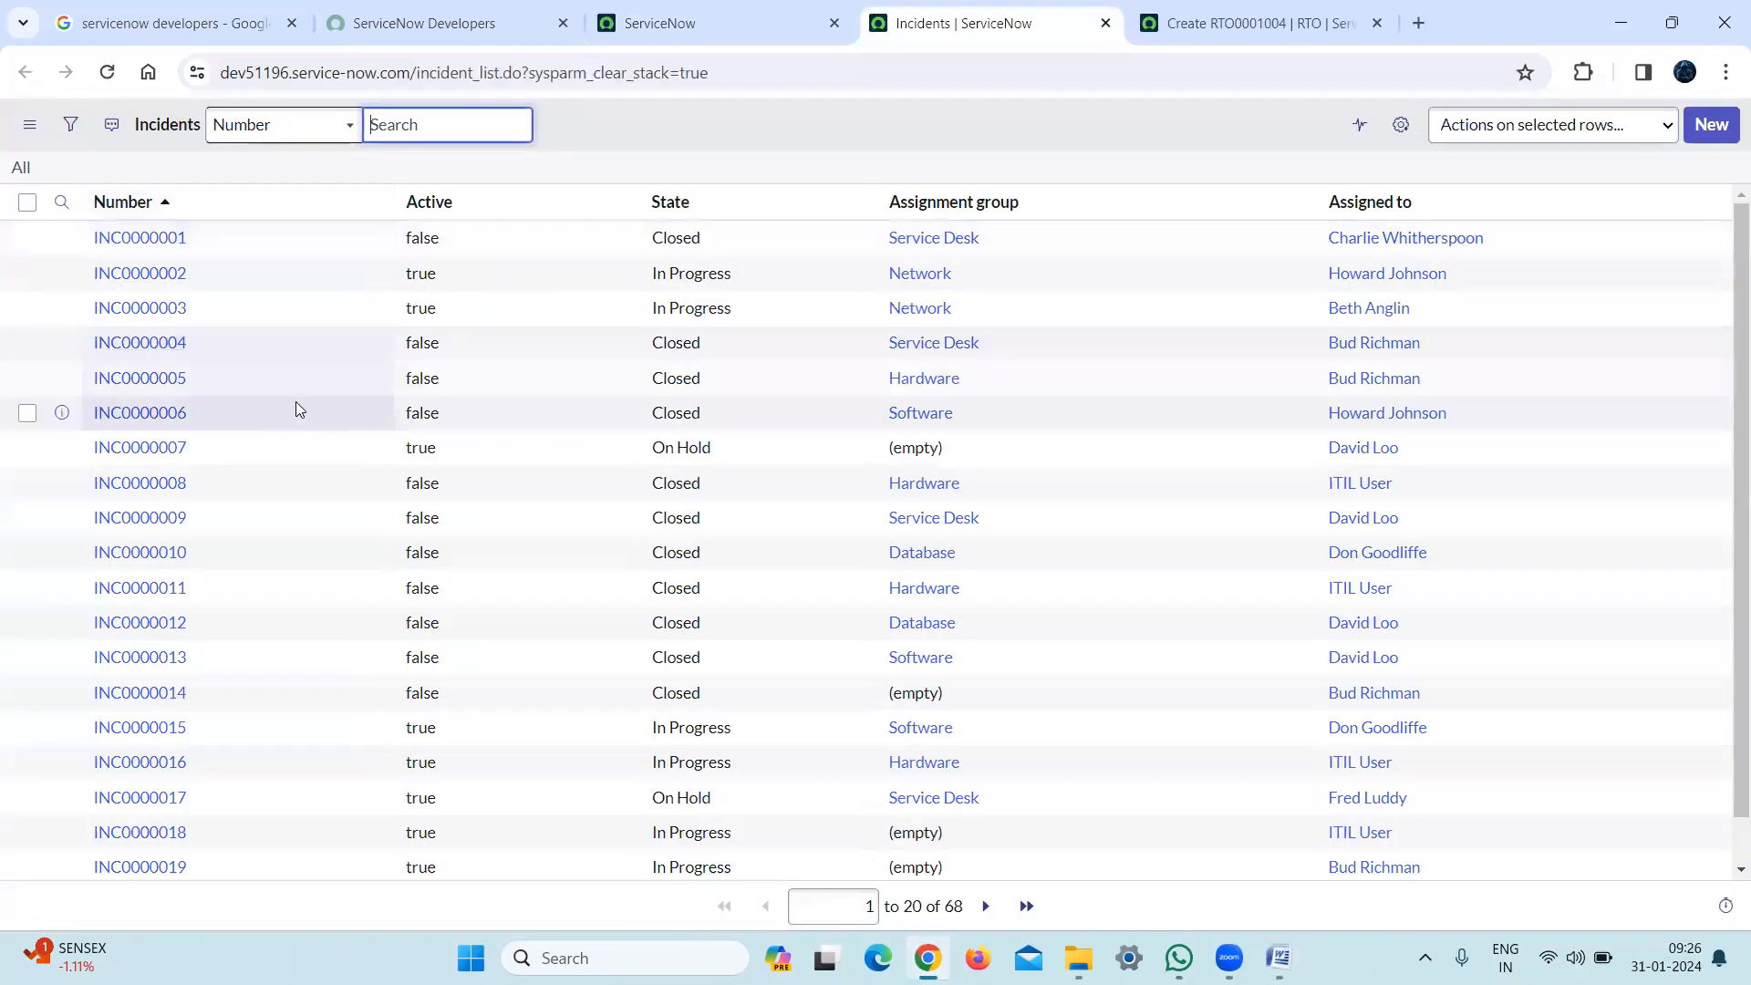
click(156, 275)
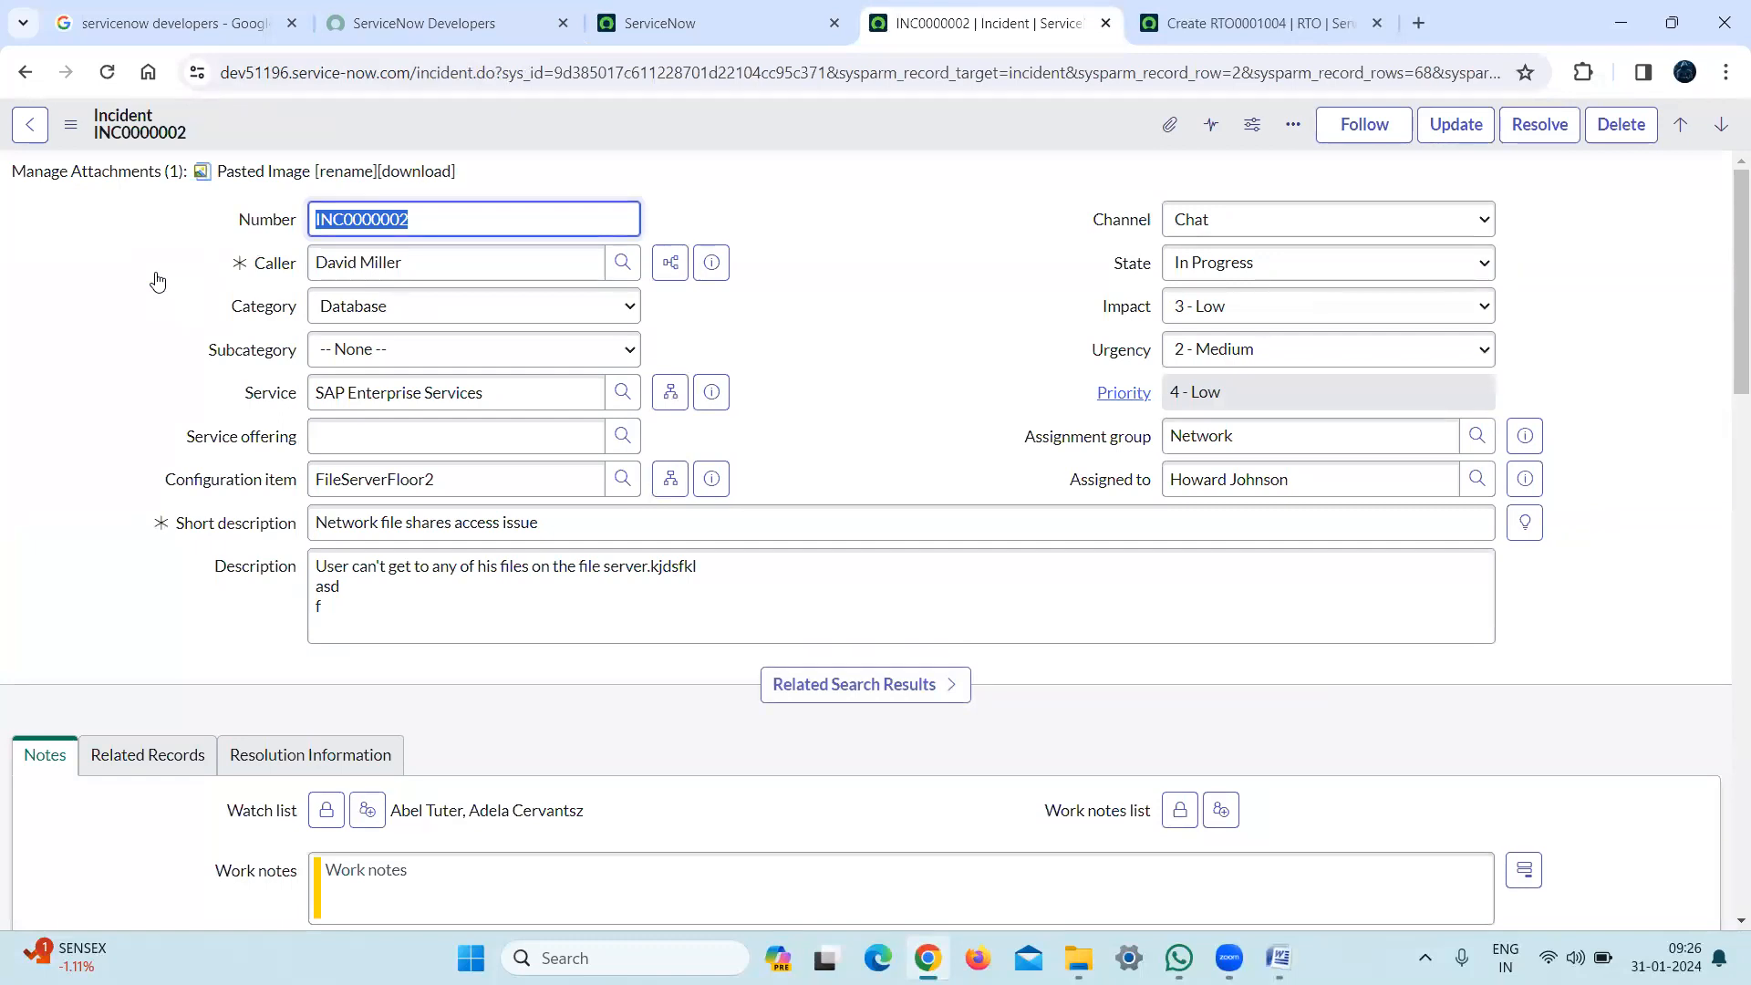
Examine the choices offered by the Channel and Category fields on the incident form
click(1227, 228)
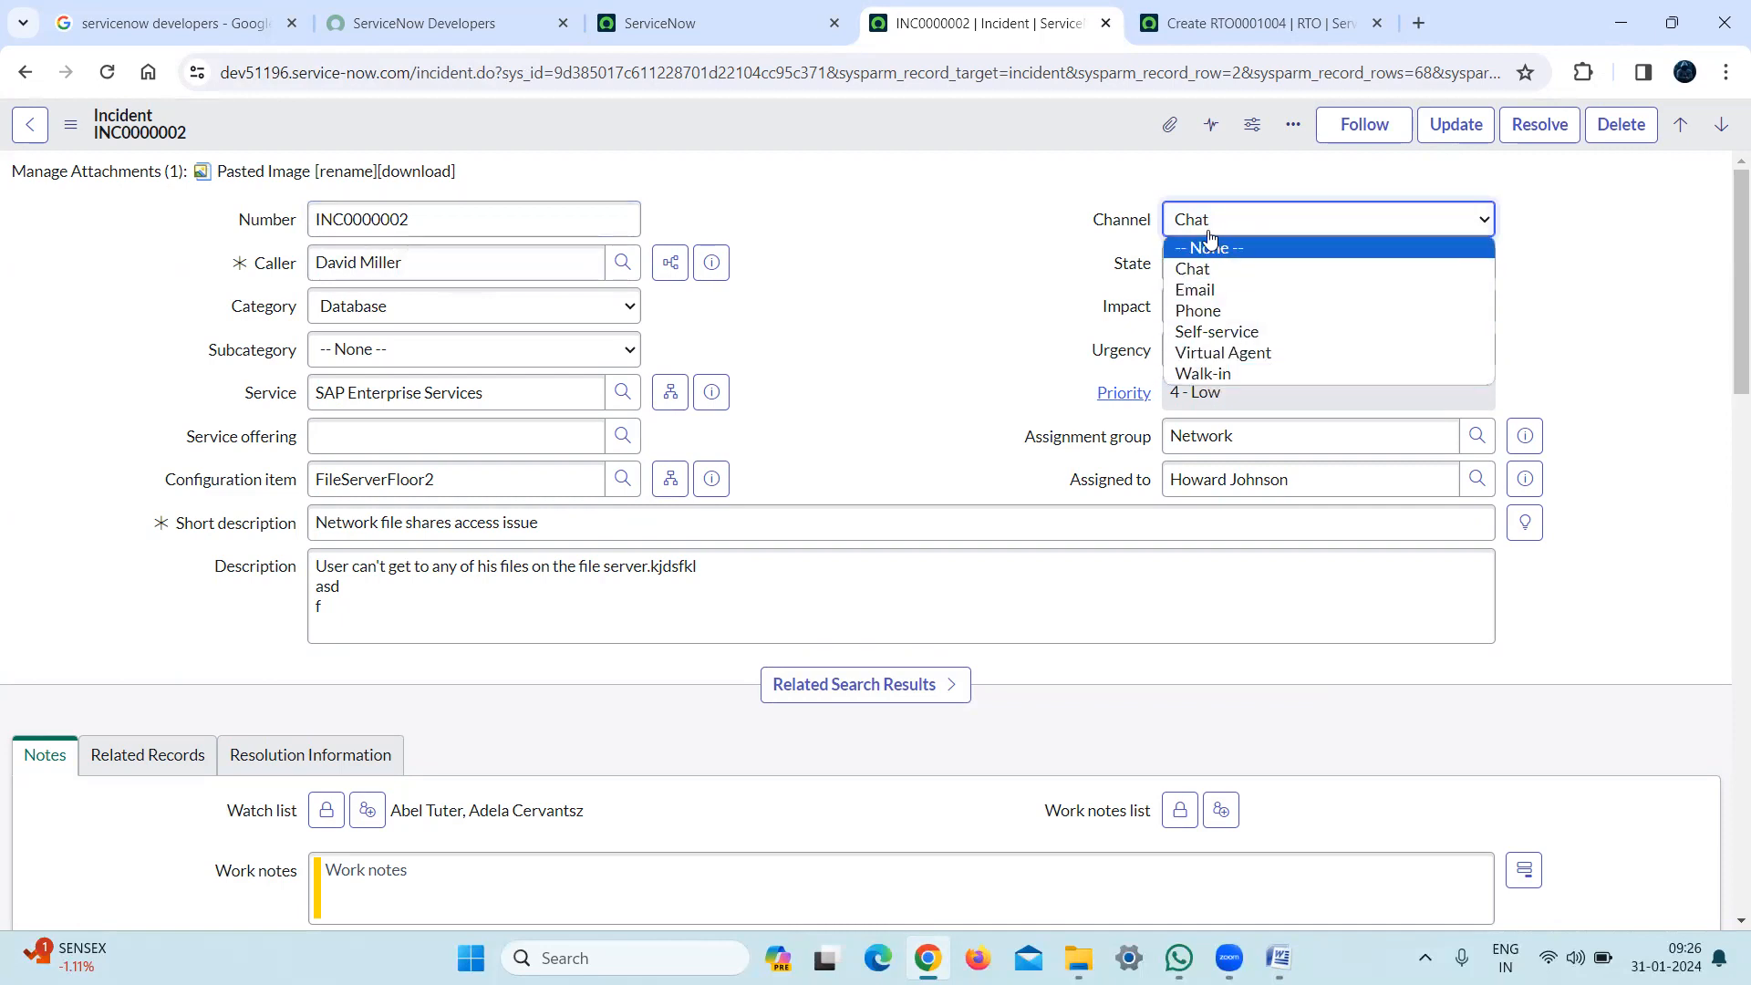
click(891, 261)
click(442, 362)
click(443, 365)
click(508, 325)
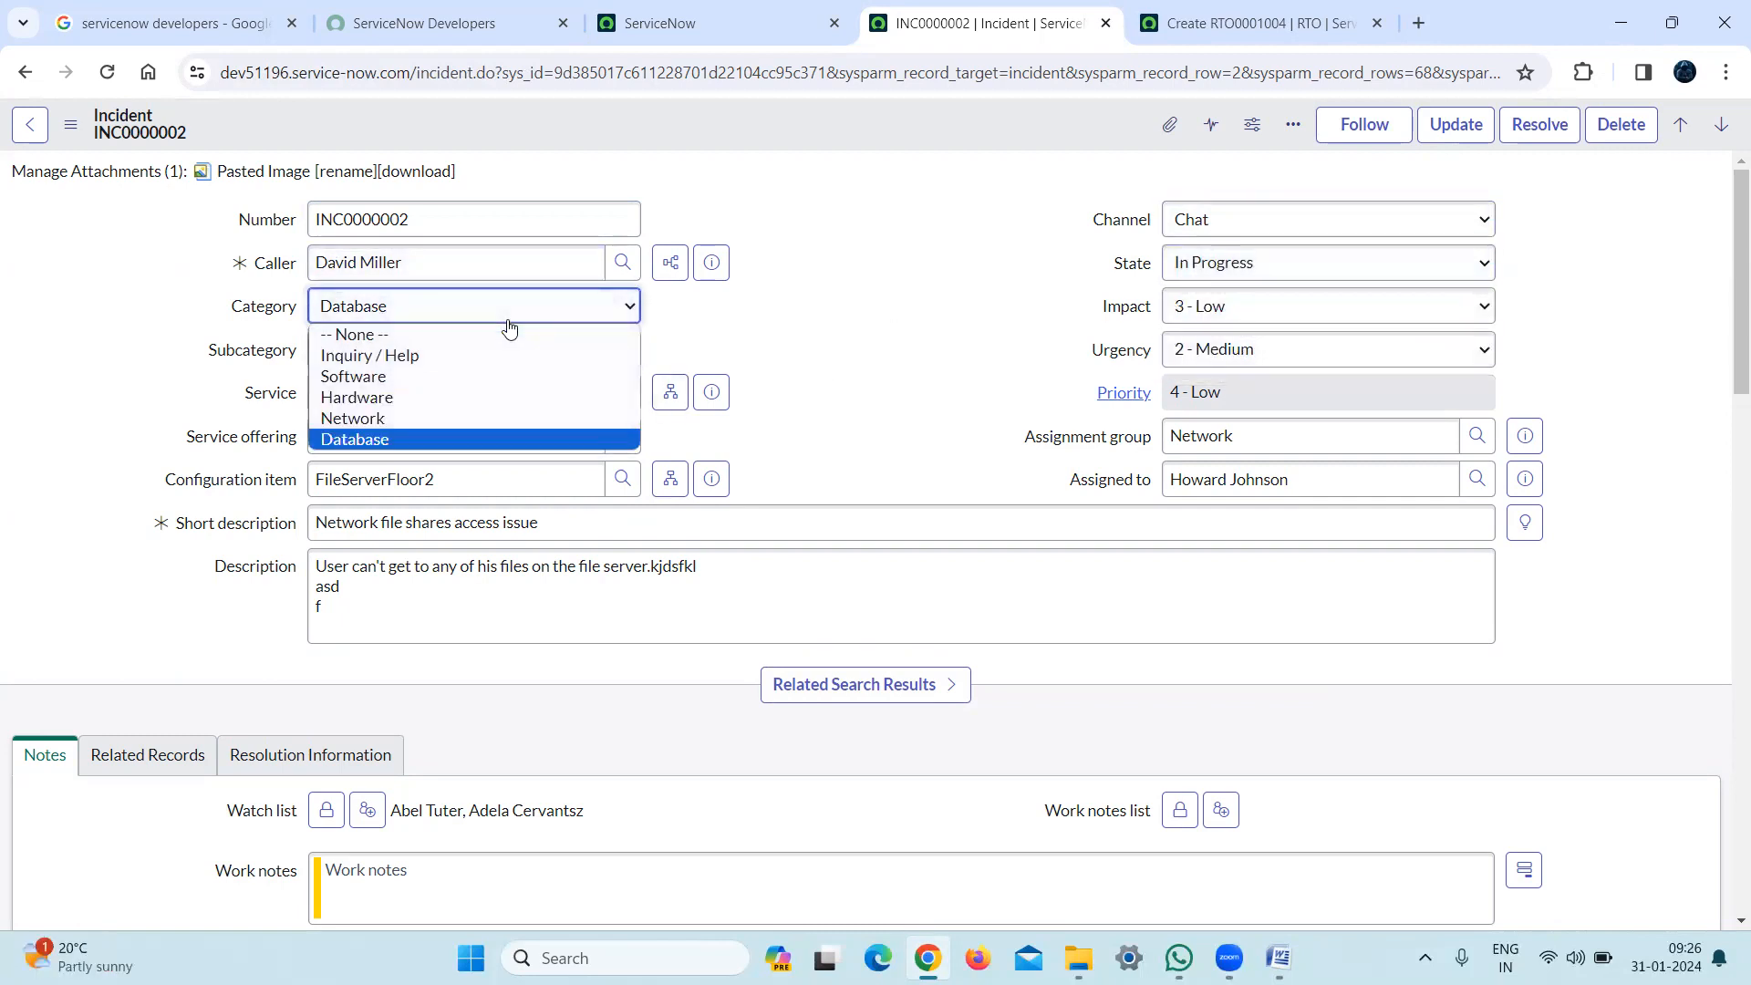
click(509, 327)
click(509, 327)
click(509, 326)
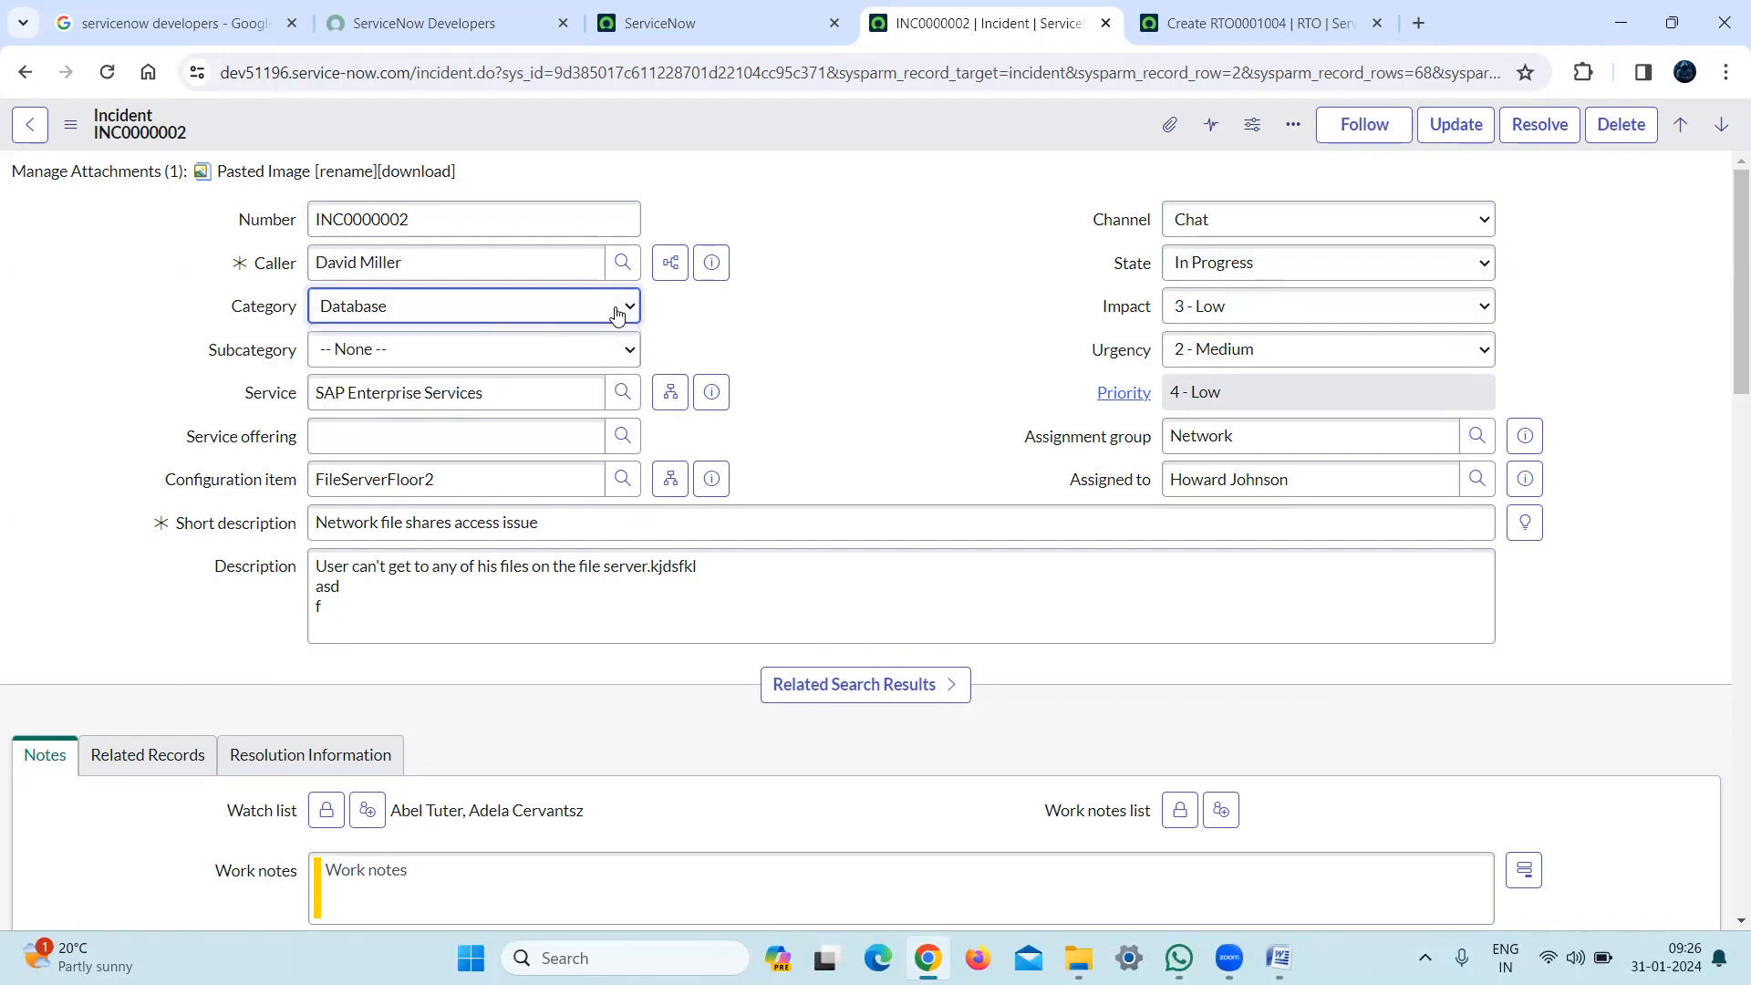
click(656, 352)
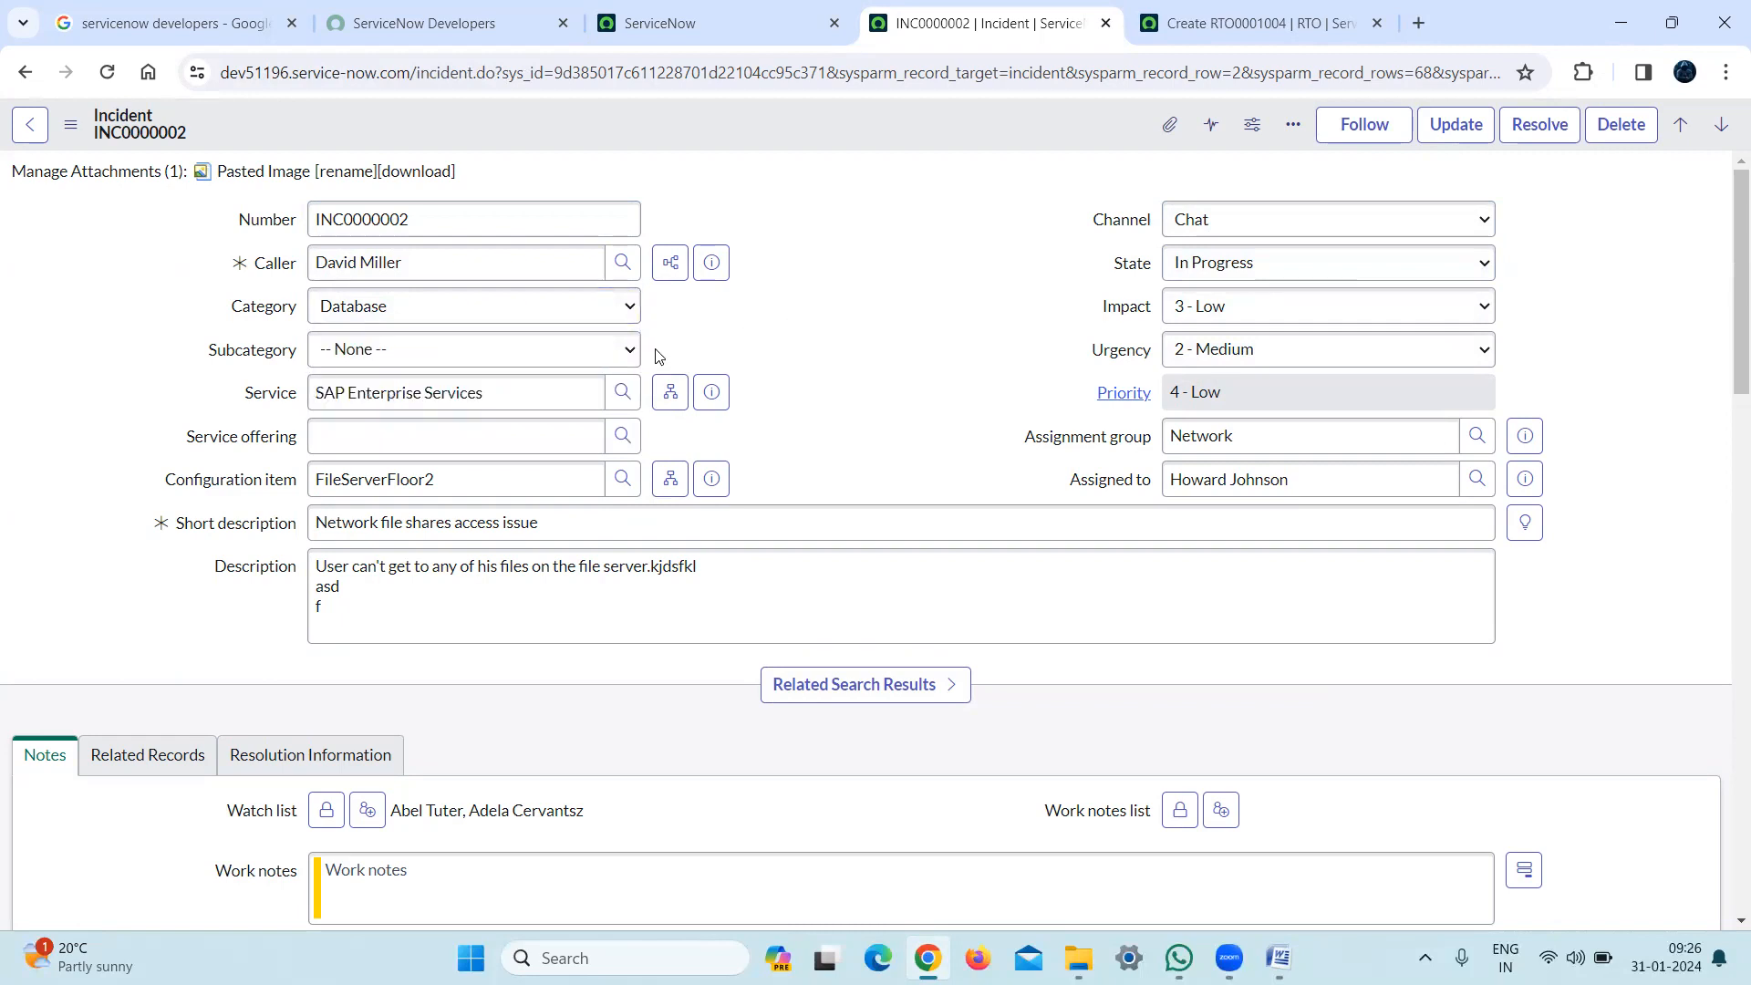
drag(656, 351, 497, 323)
click(959, 458)
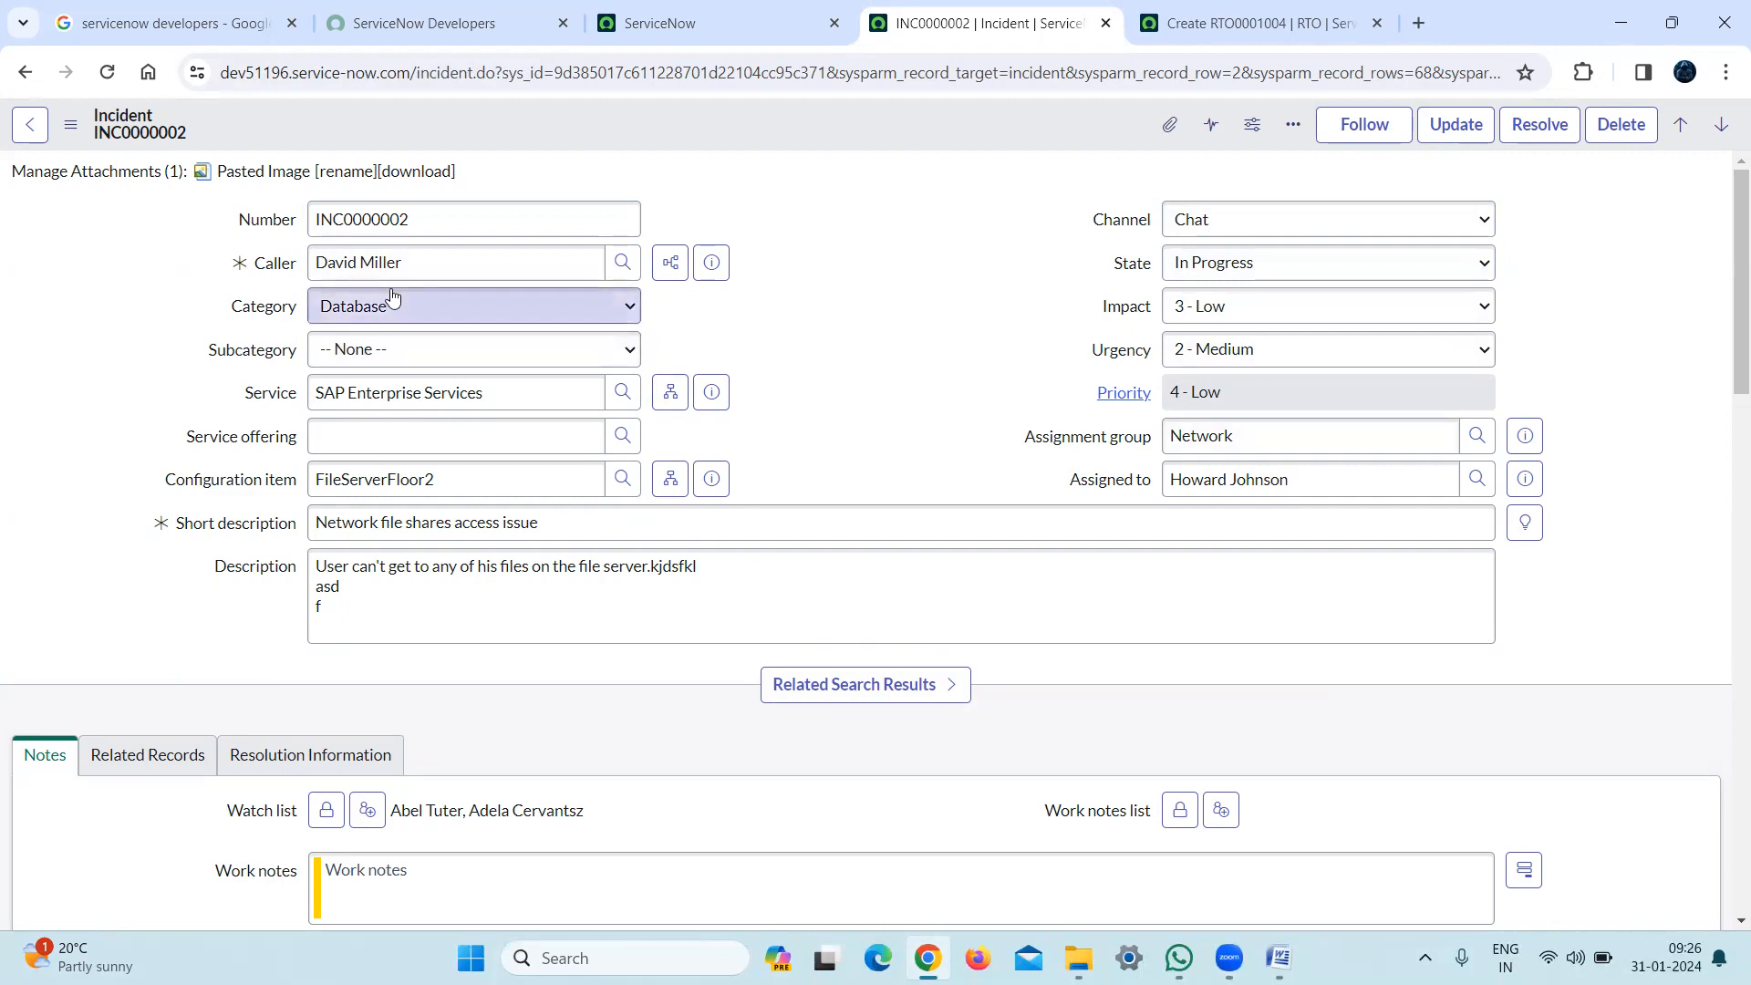
Set the incident's Category to Inquiry / Help and after that to Hardware, checking the dependent Subcategory choices for each
click(456, 315)
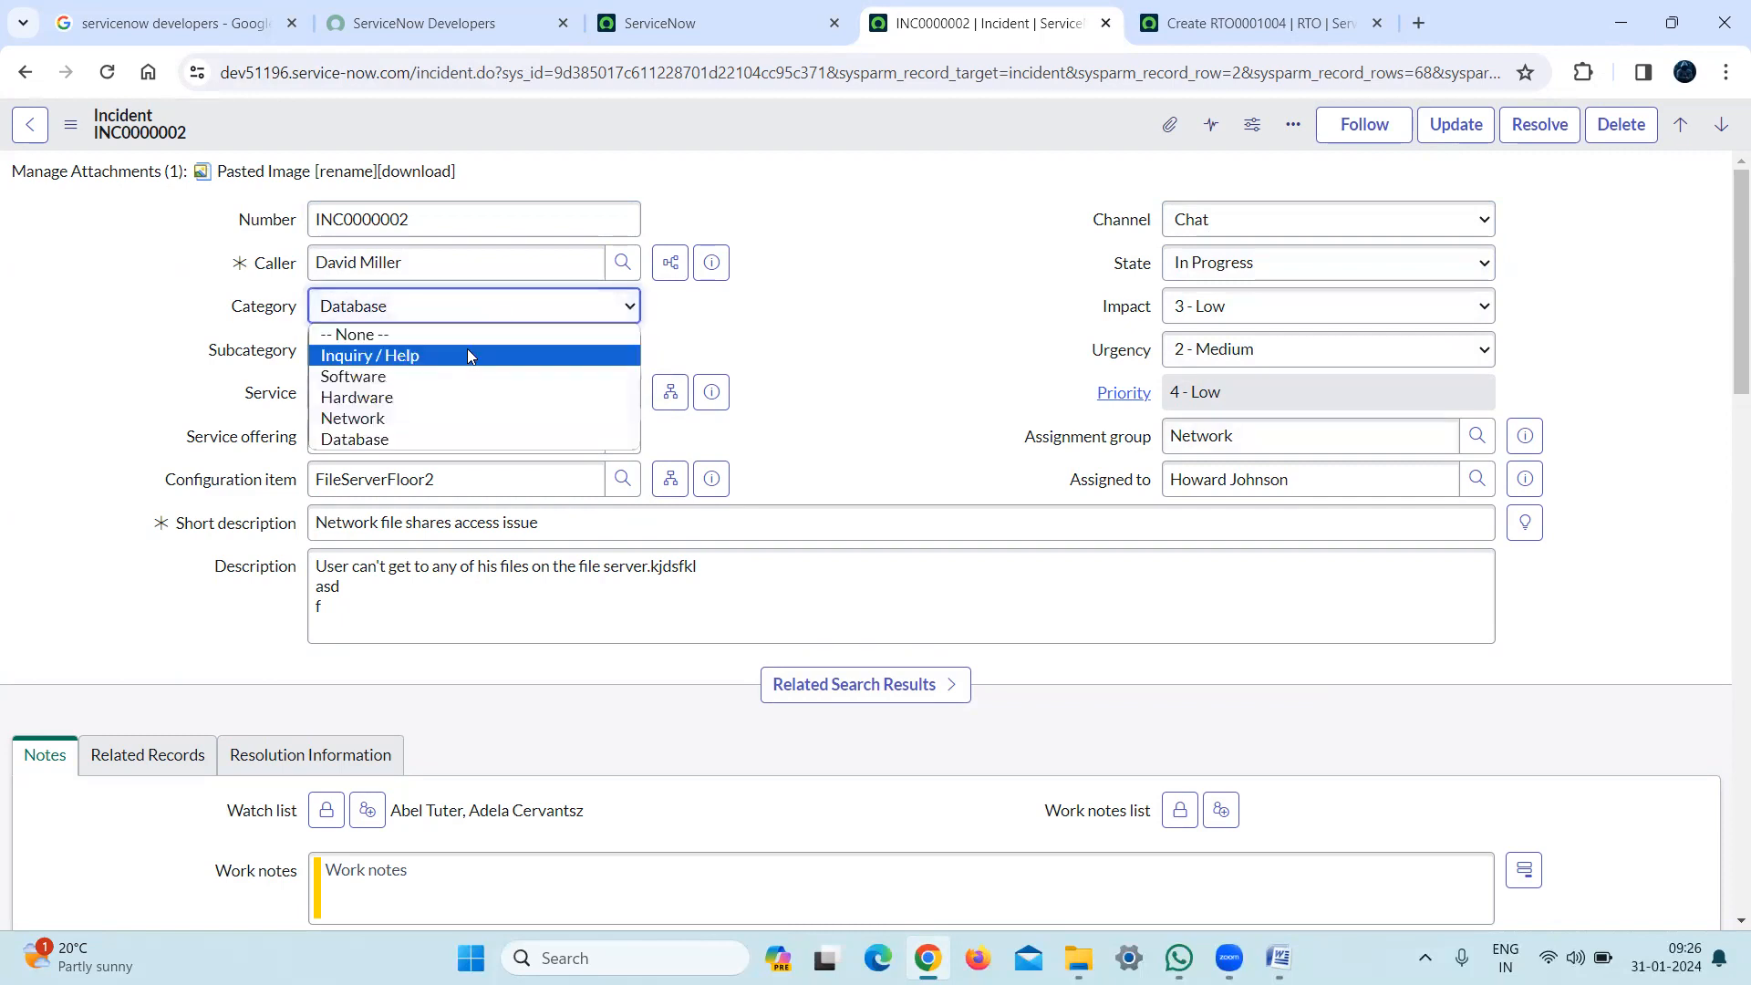
click(467, 349)
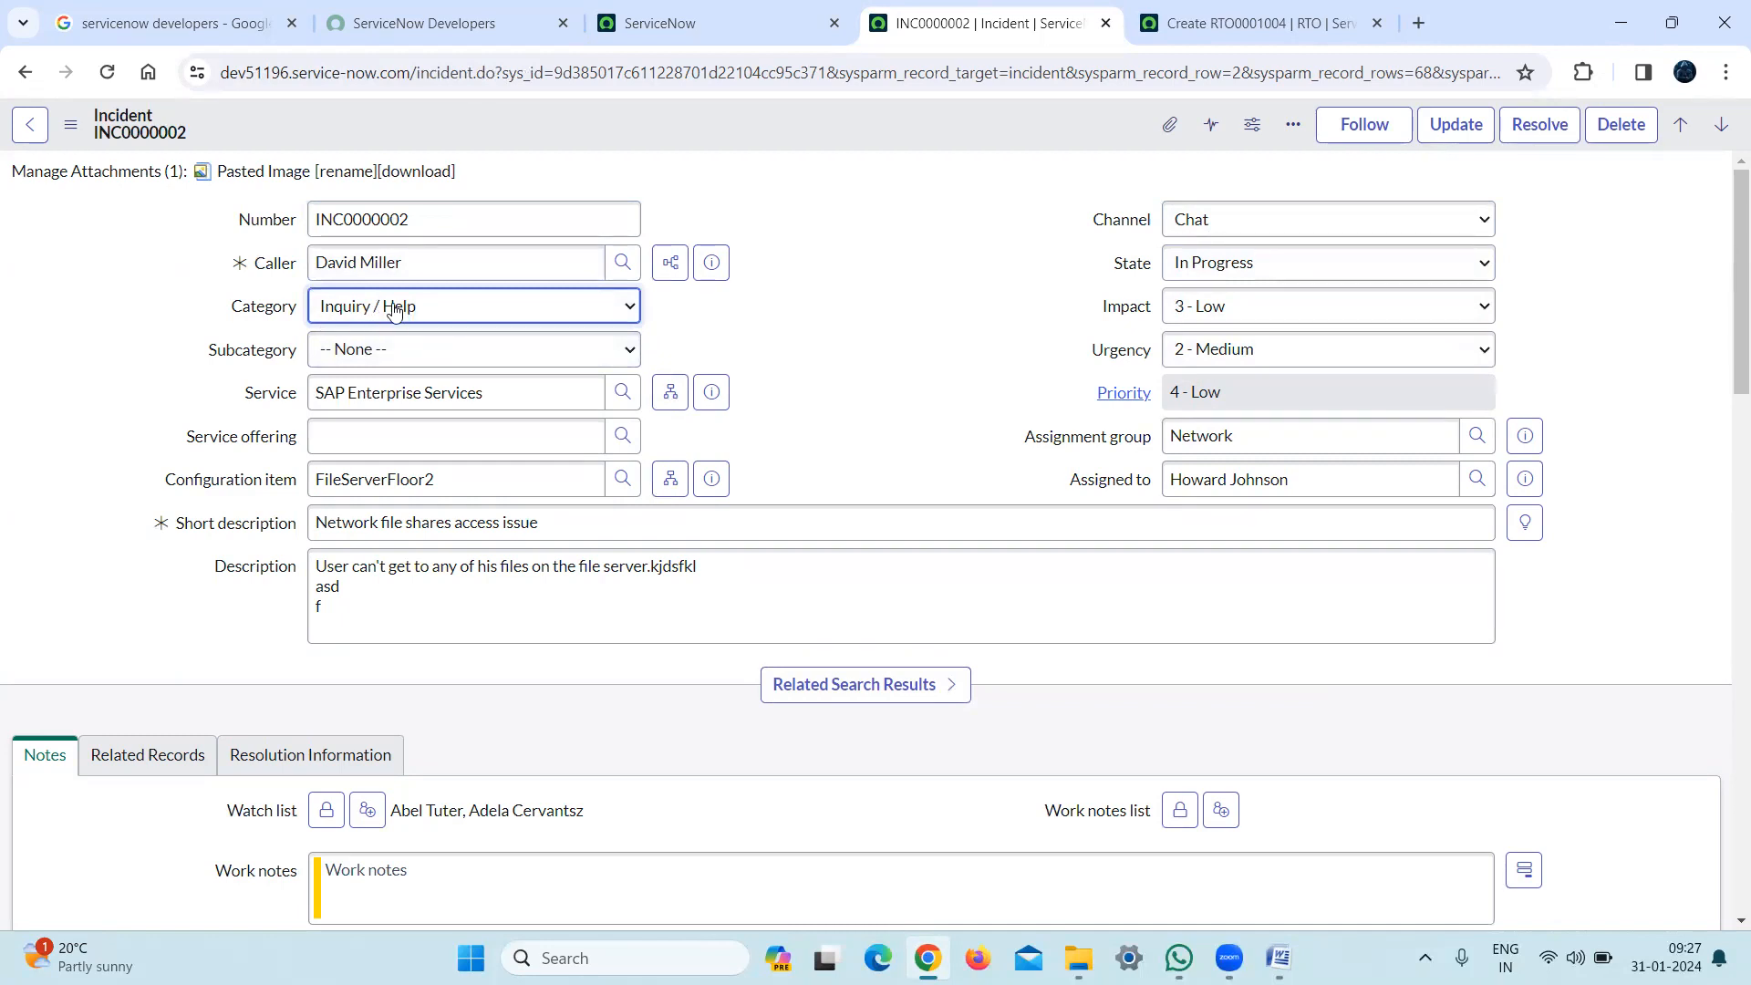
click(352, 349)
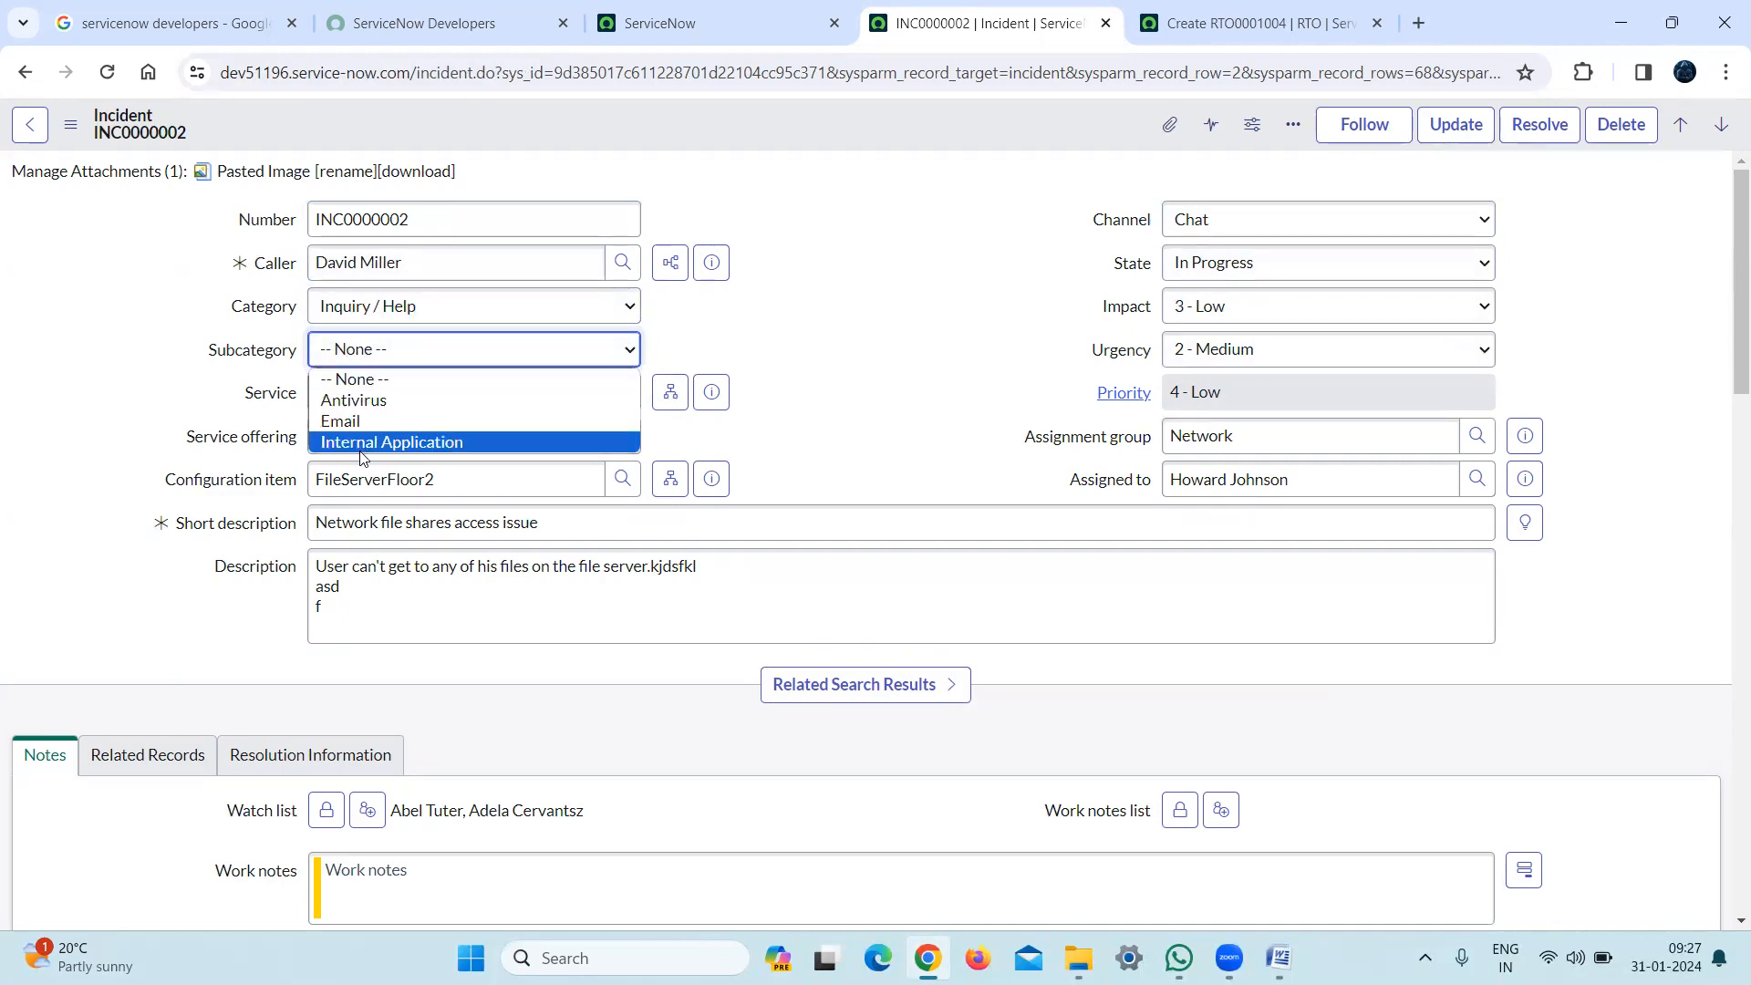
click(493, 309)
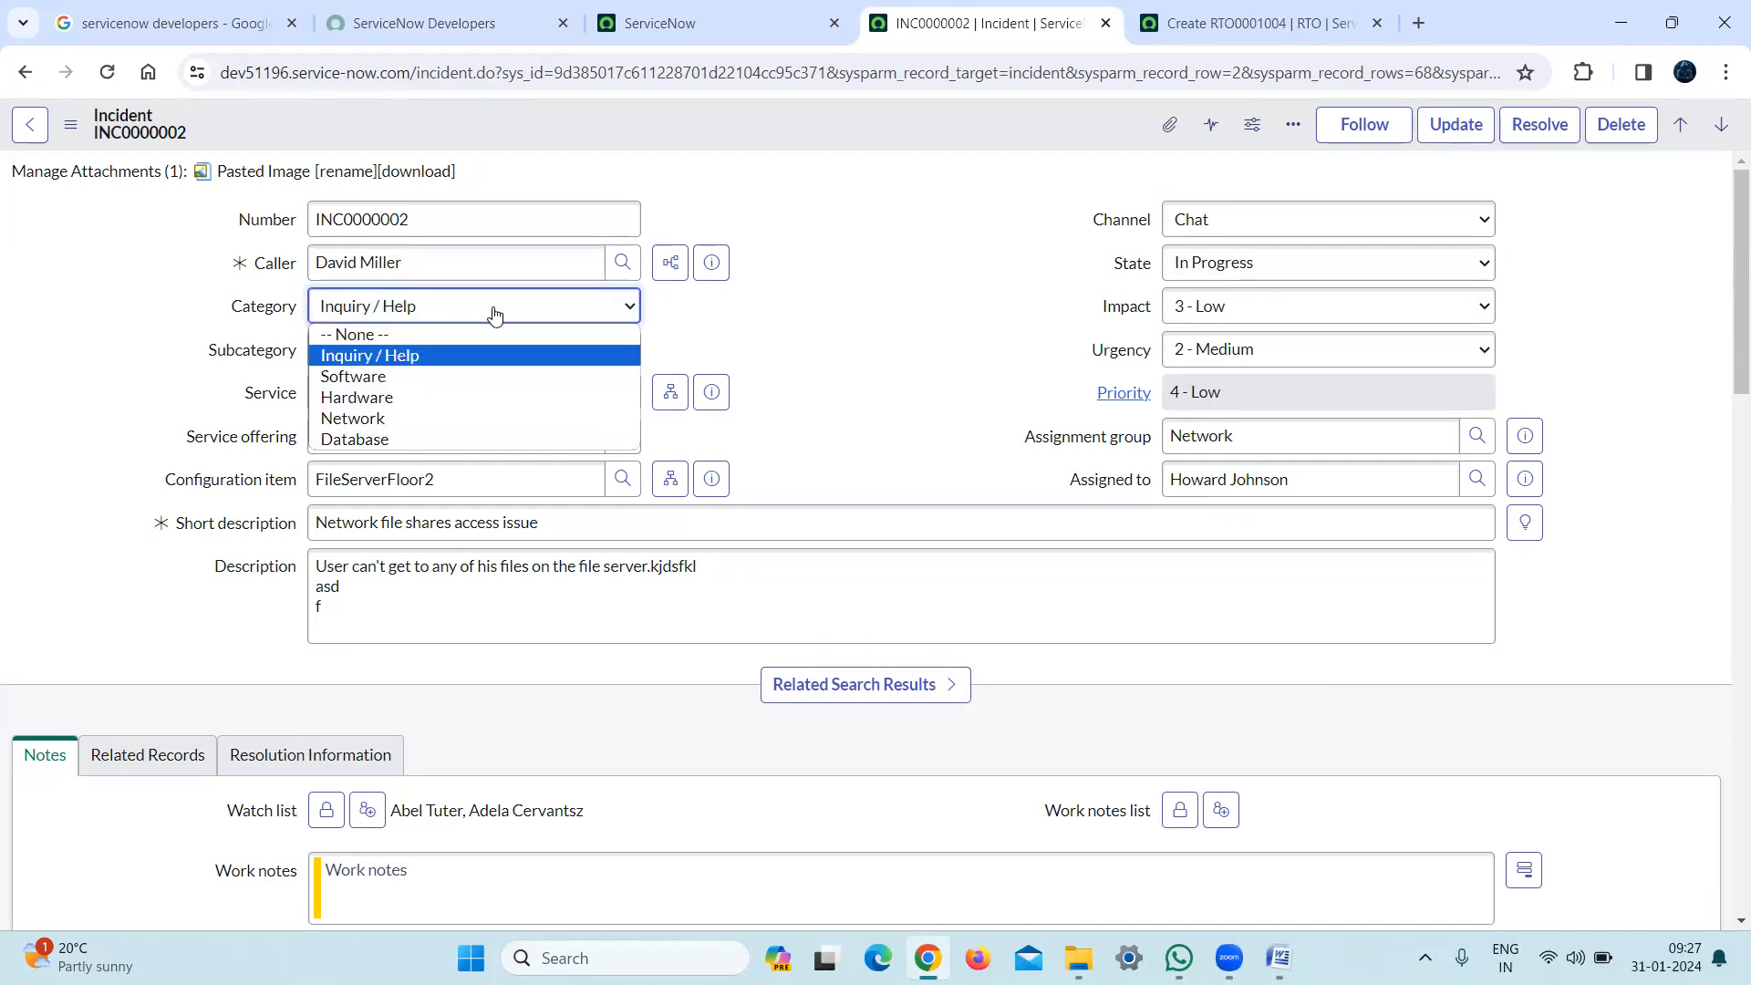
click(393, 398)
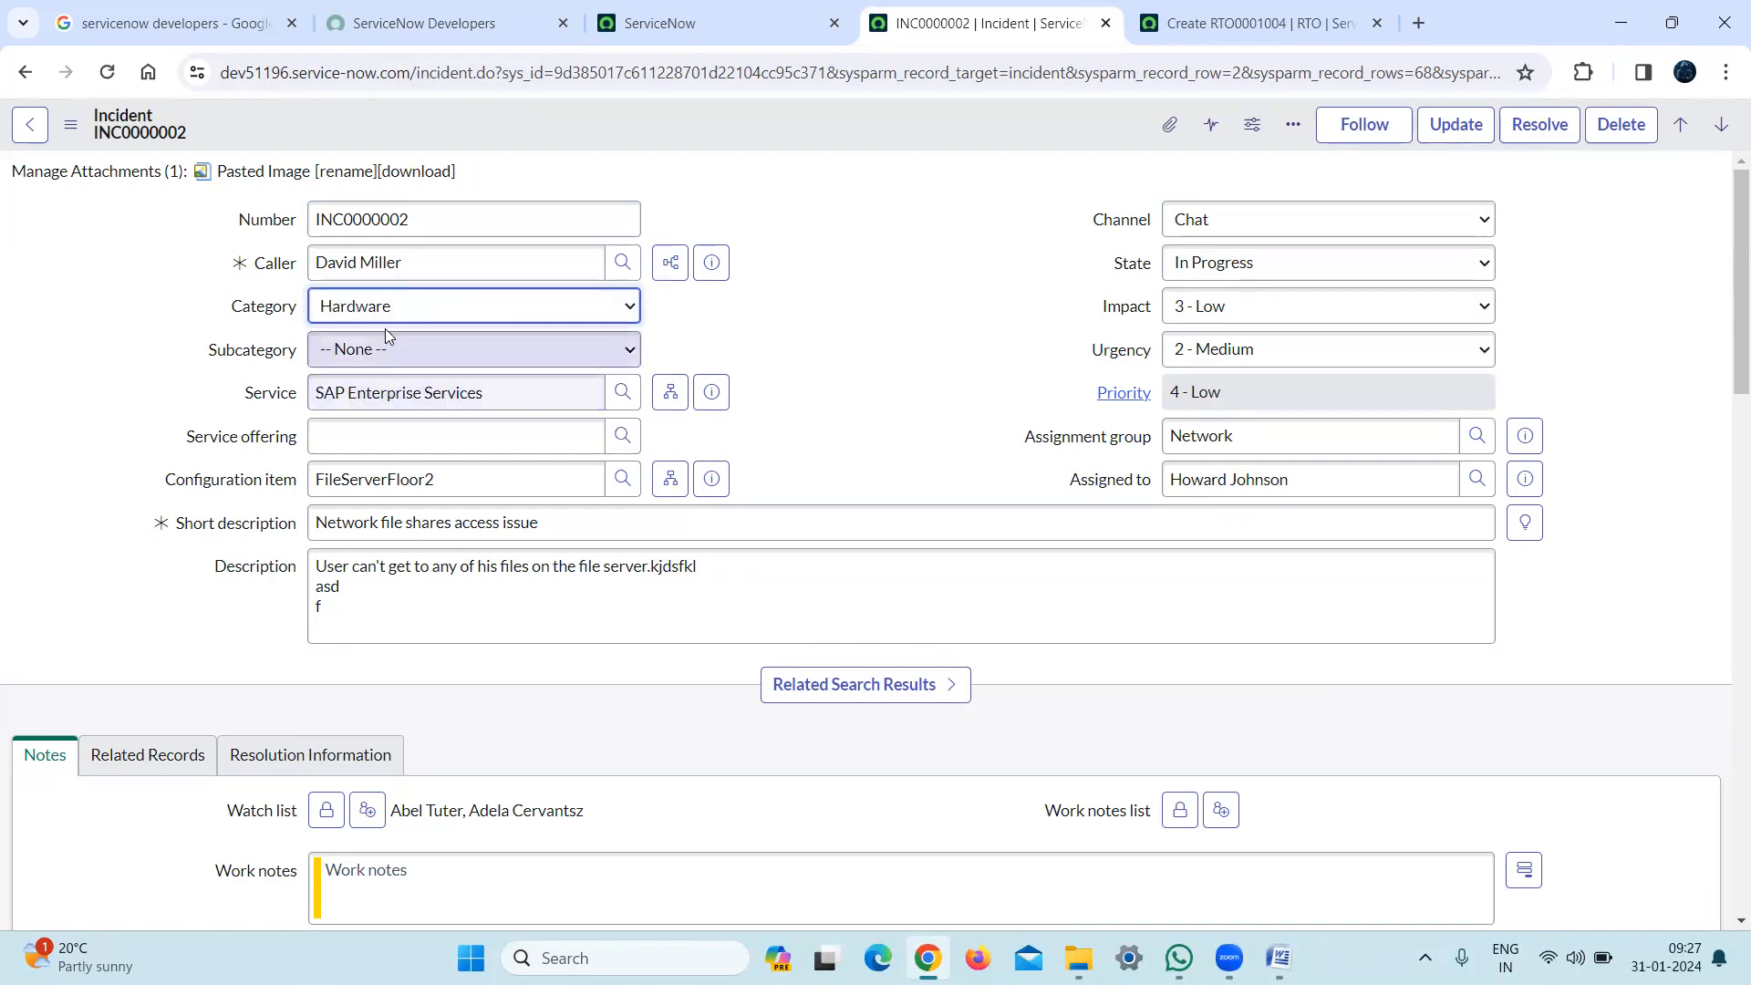
click(411, 353)
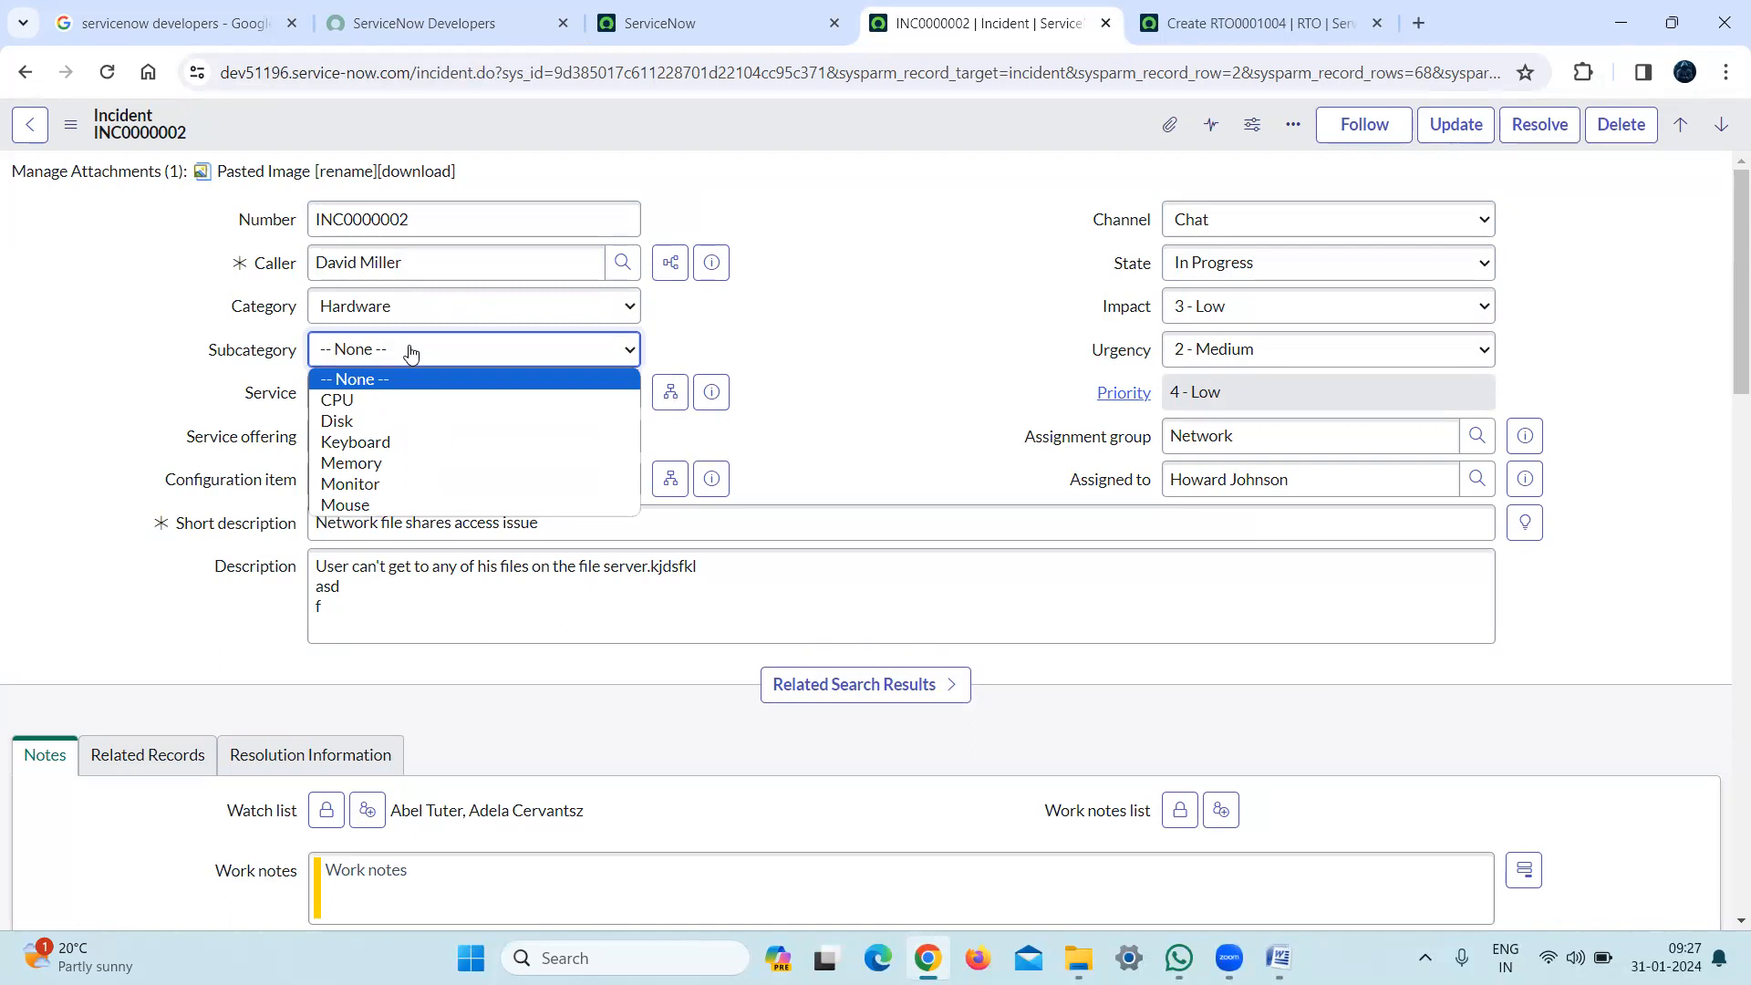
click(206, 356)
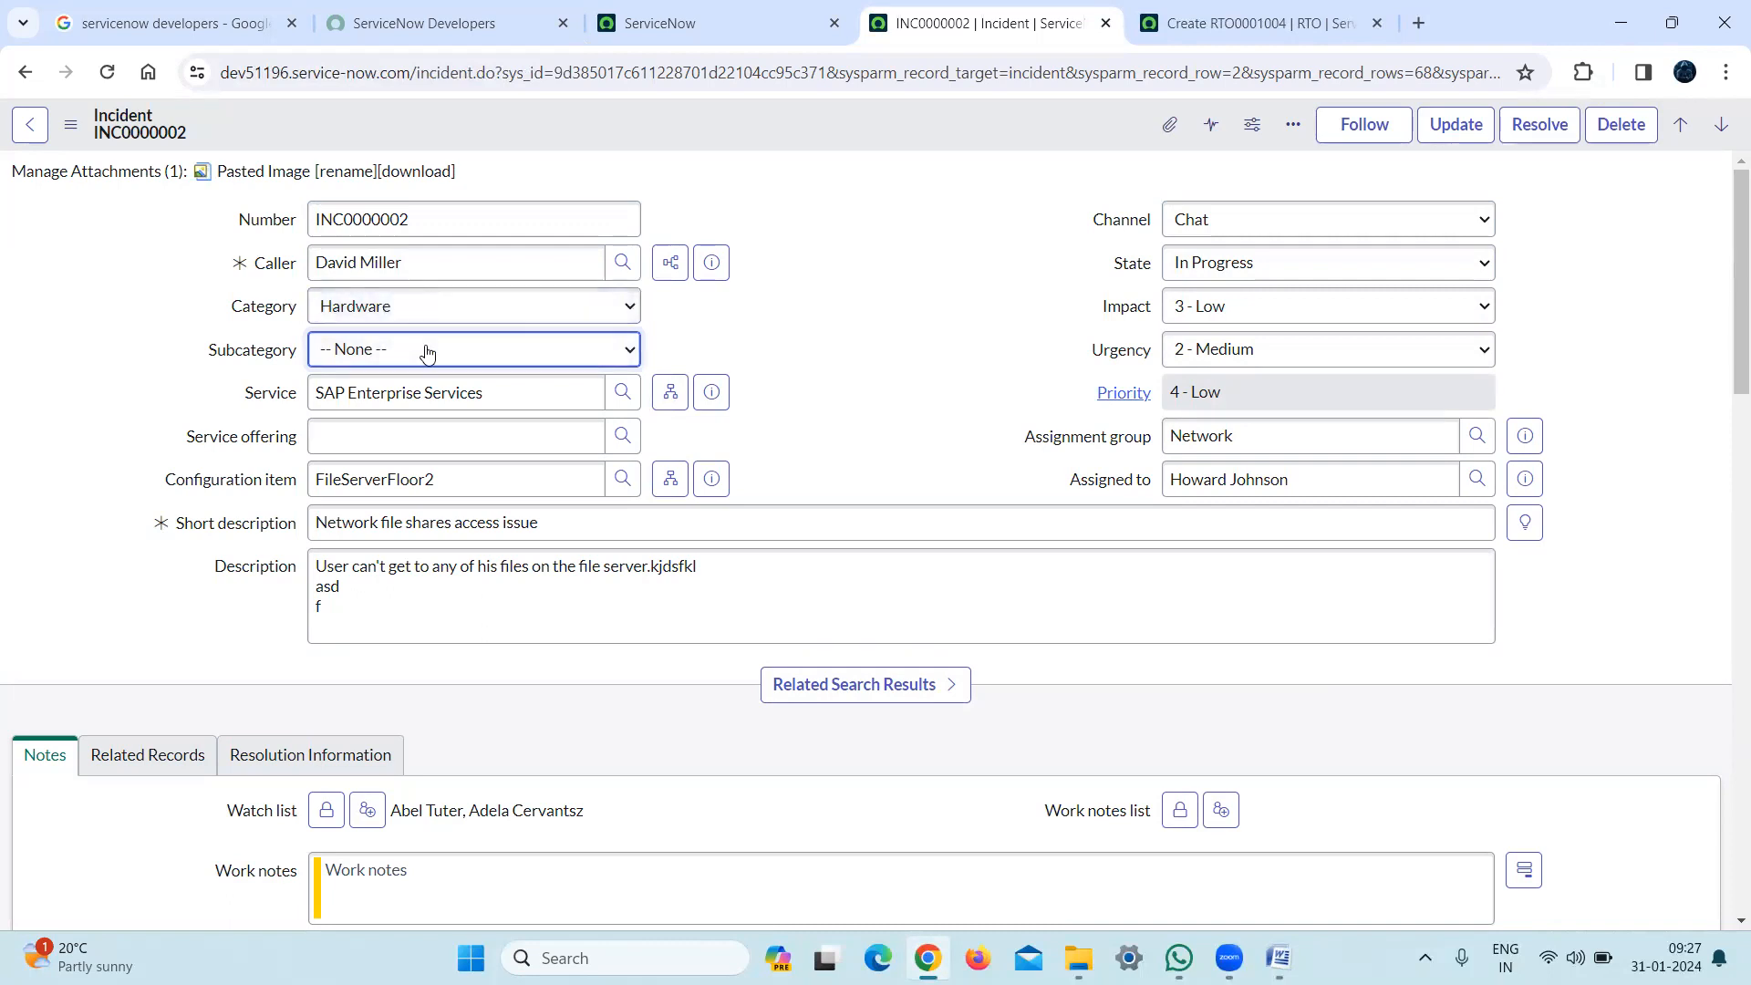
Review the Channel choices and the Category choices of the incident once more
click(1317, 232)
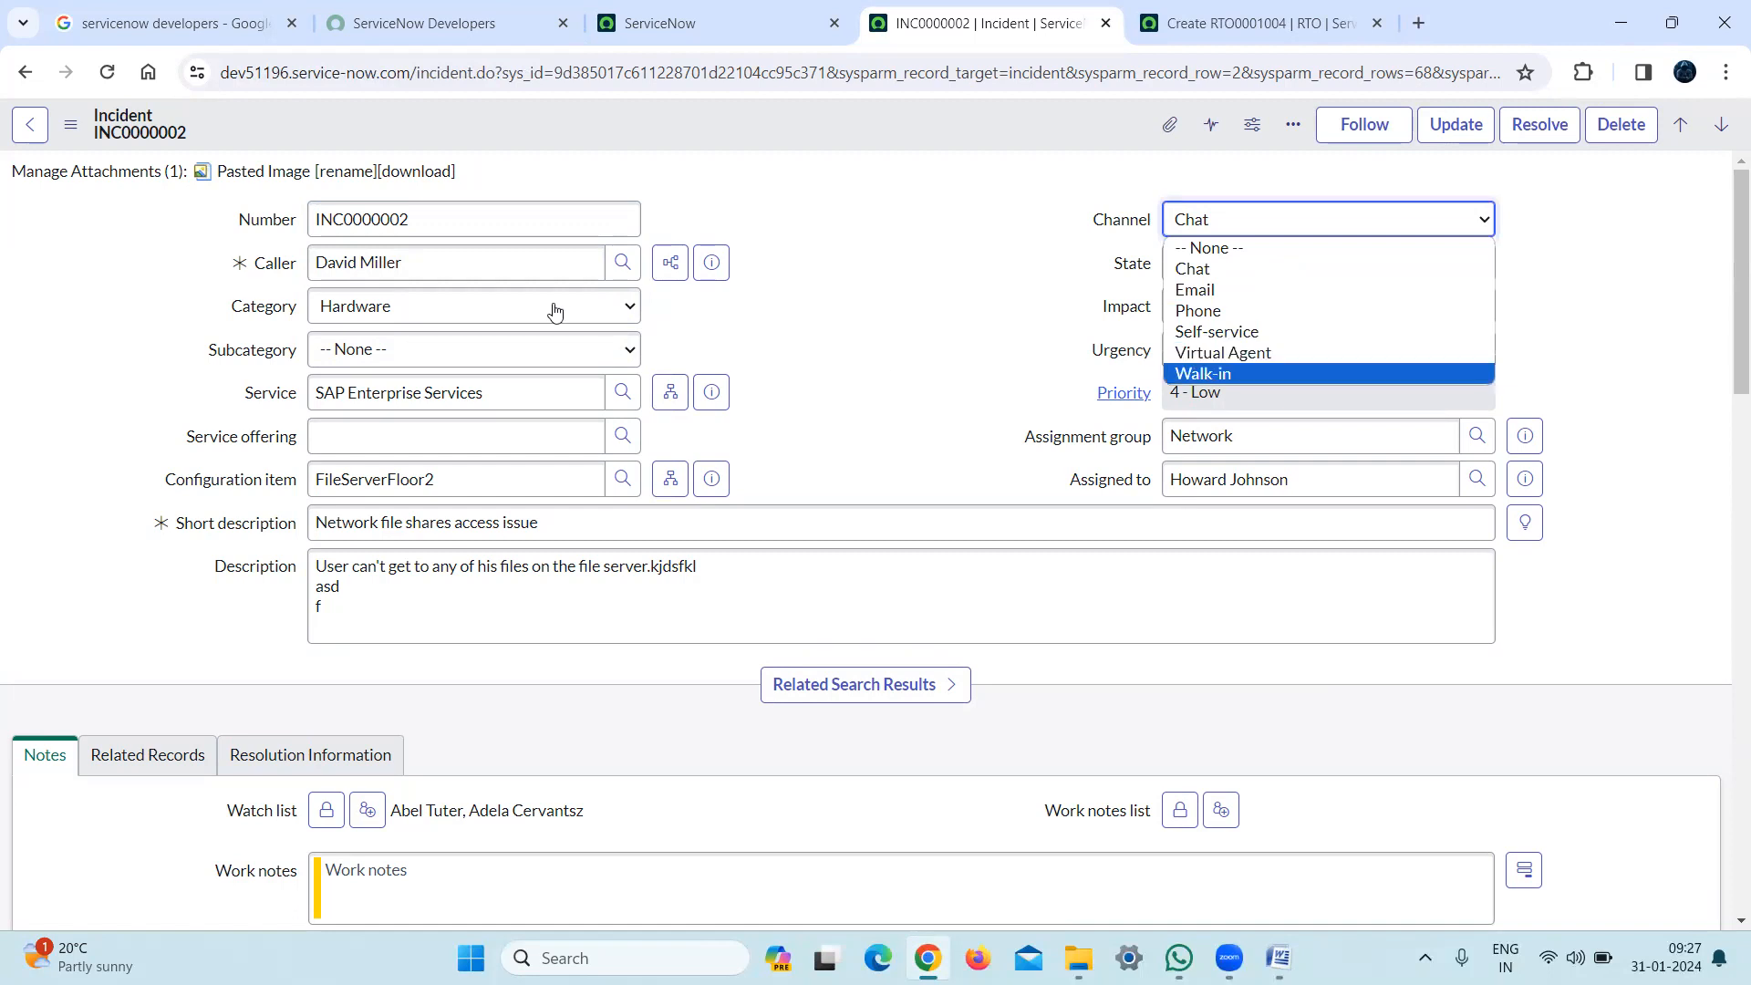
click(361, 313)
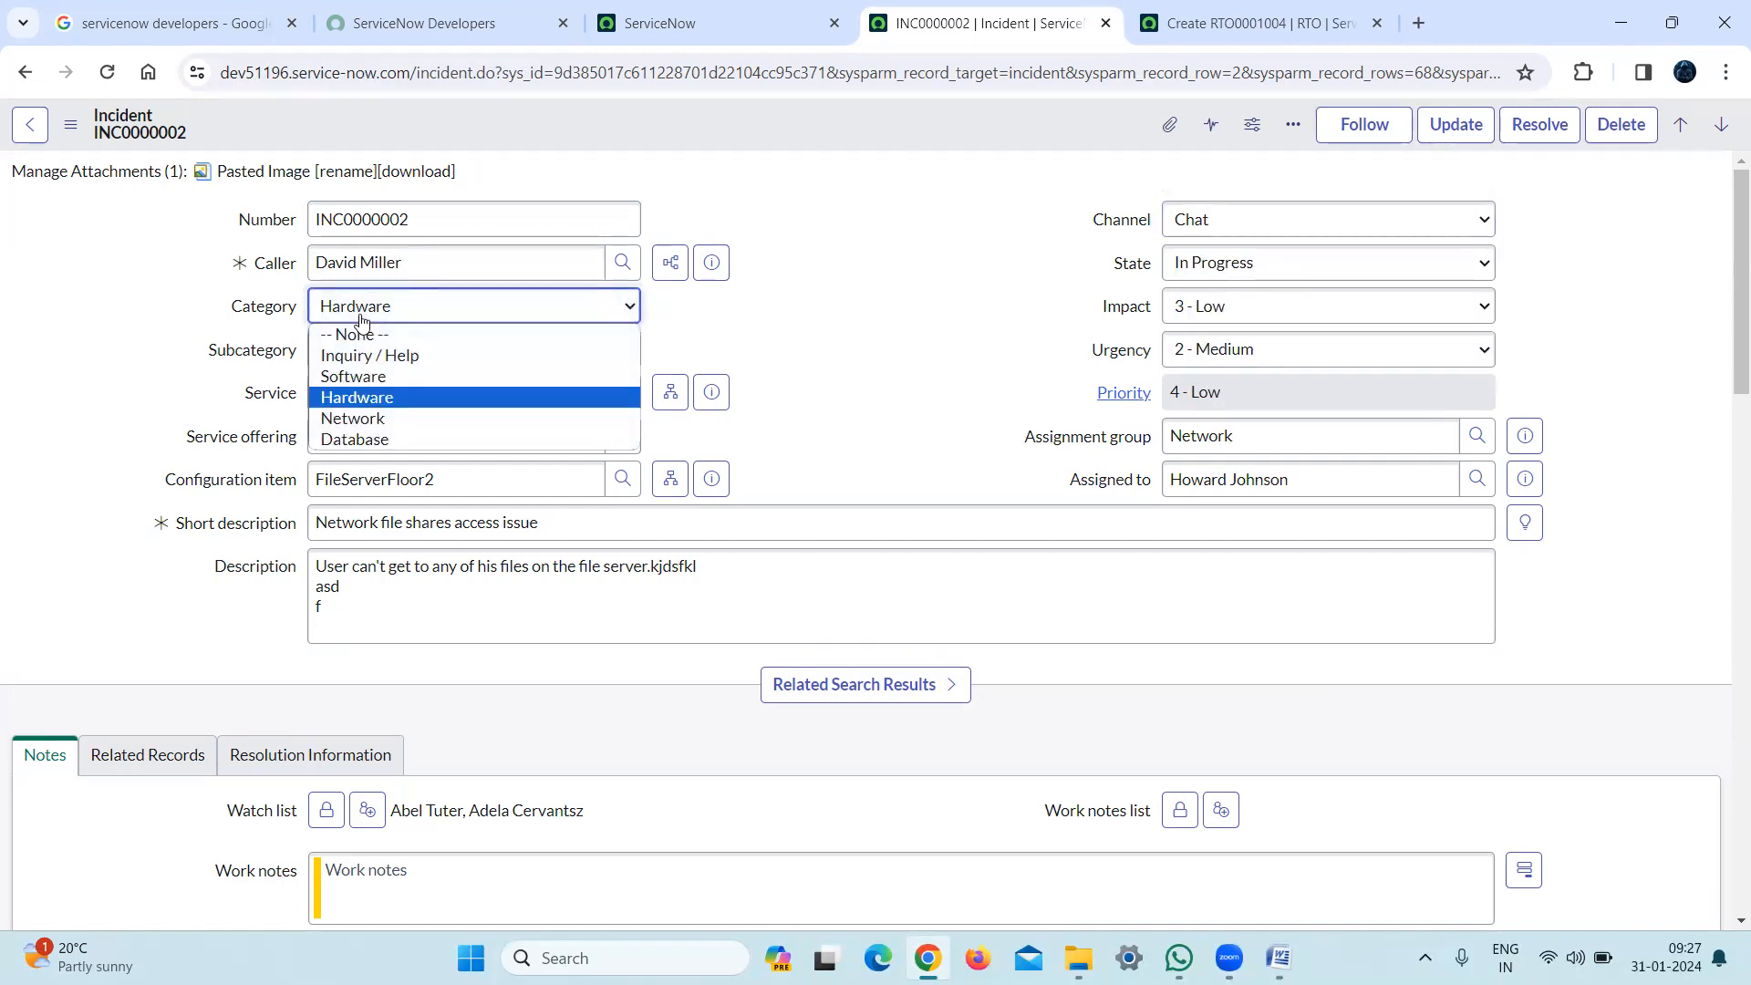
click(805, 309)
Open the dictionary configuration of the incident's Category field, leaving the form without saving its changes
drag(231, 313, 266, 312)
click(266, 312)
click(264, 312)
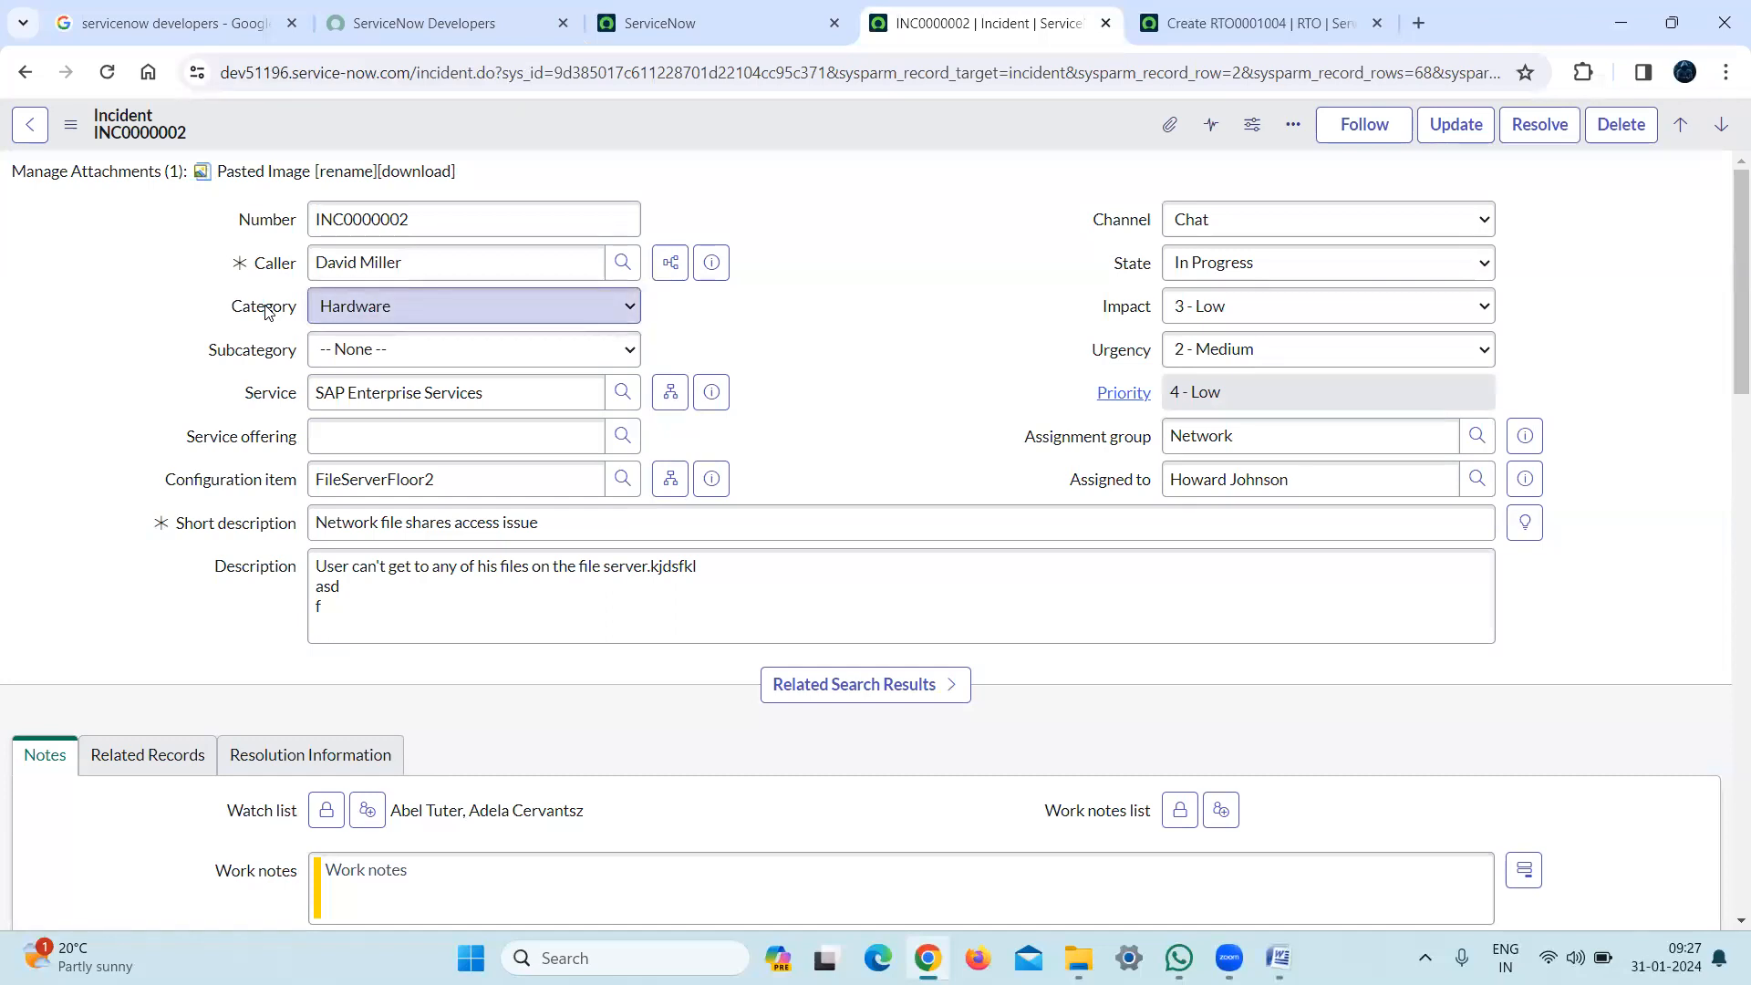
right_click(266, 310)
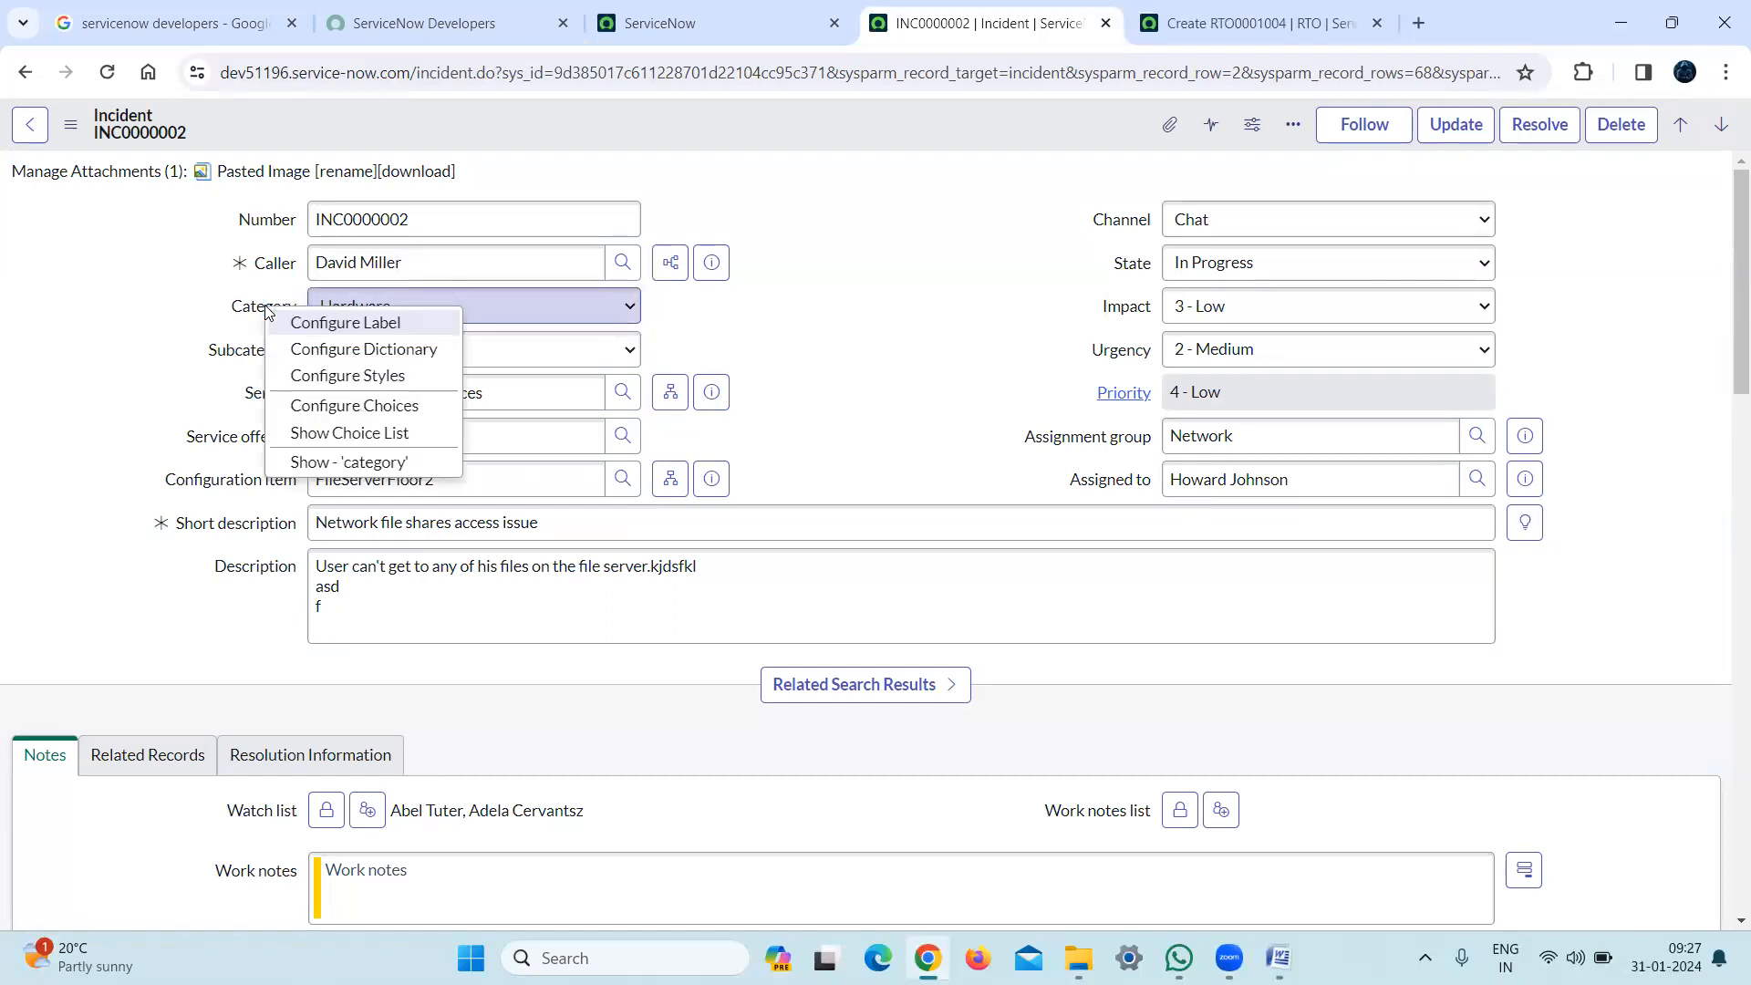
click(384, 356)
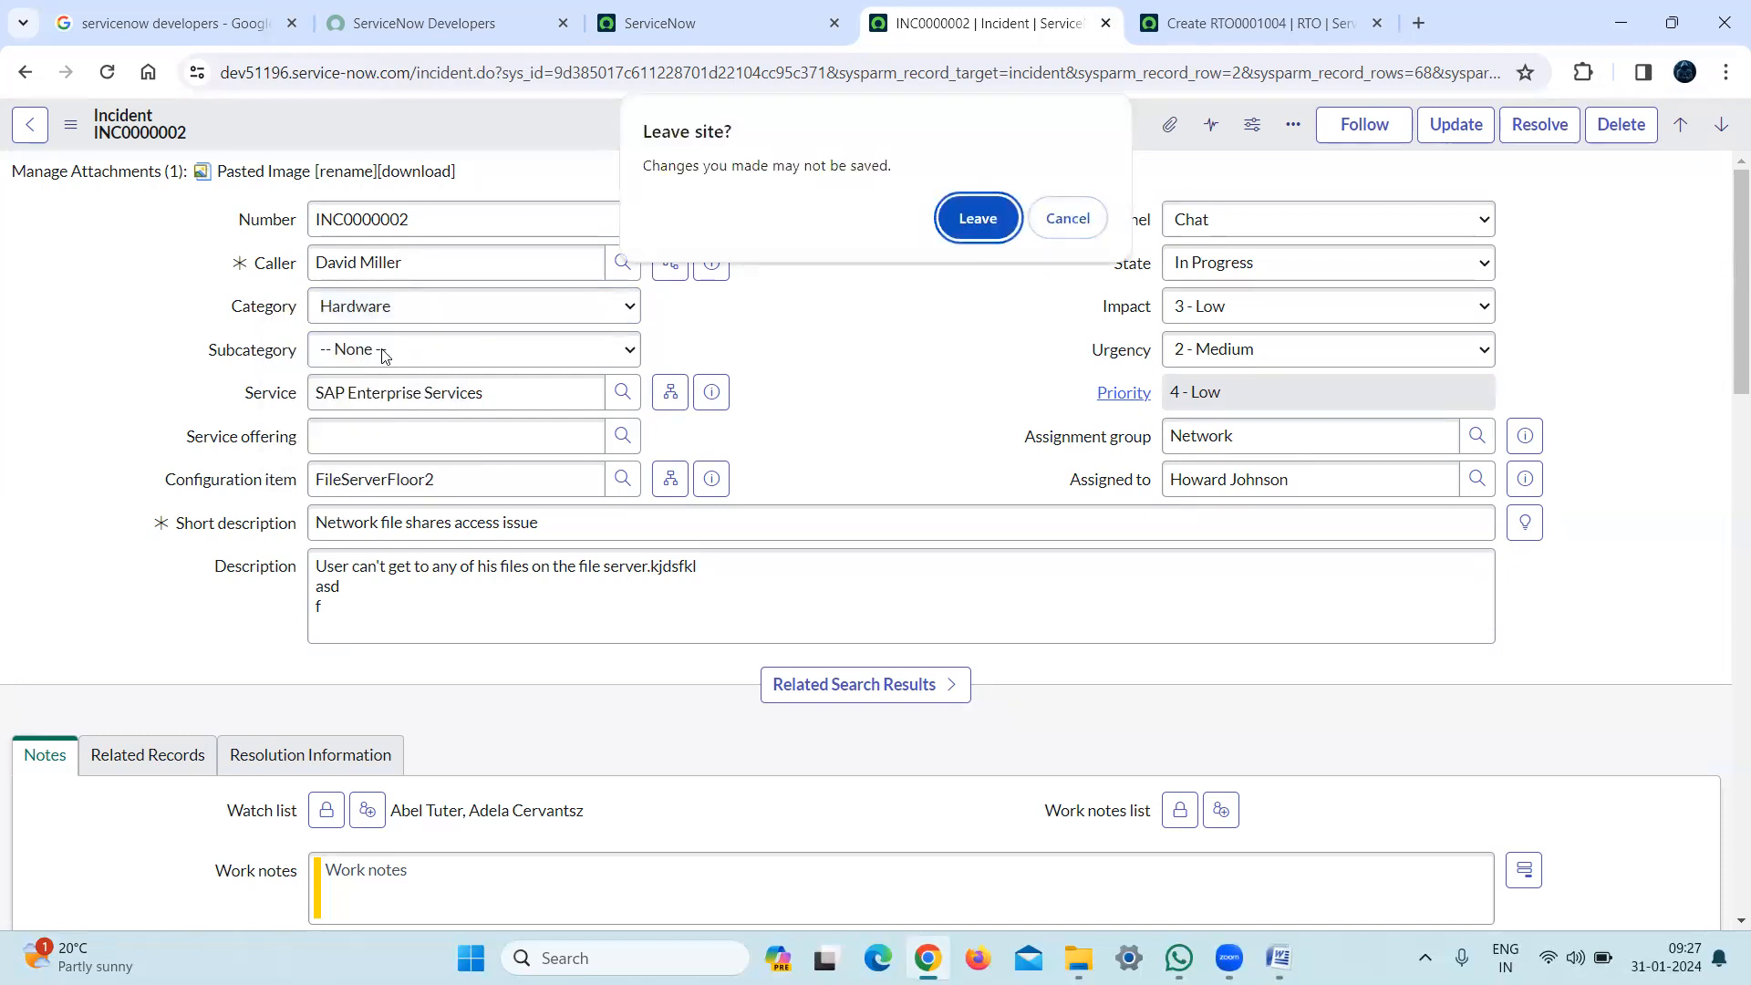
key(Return)
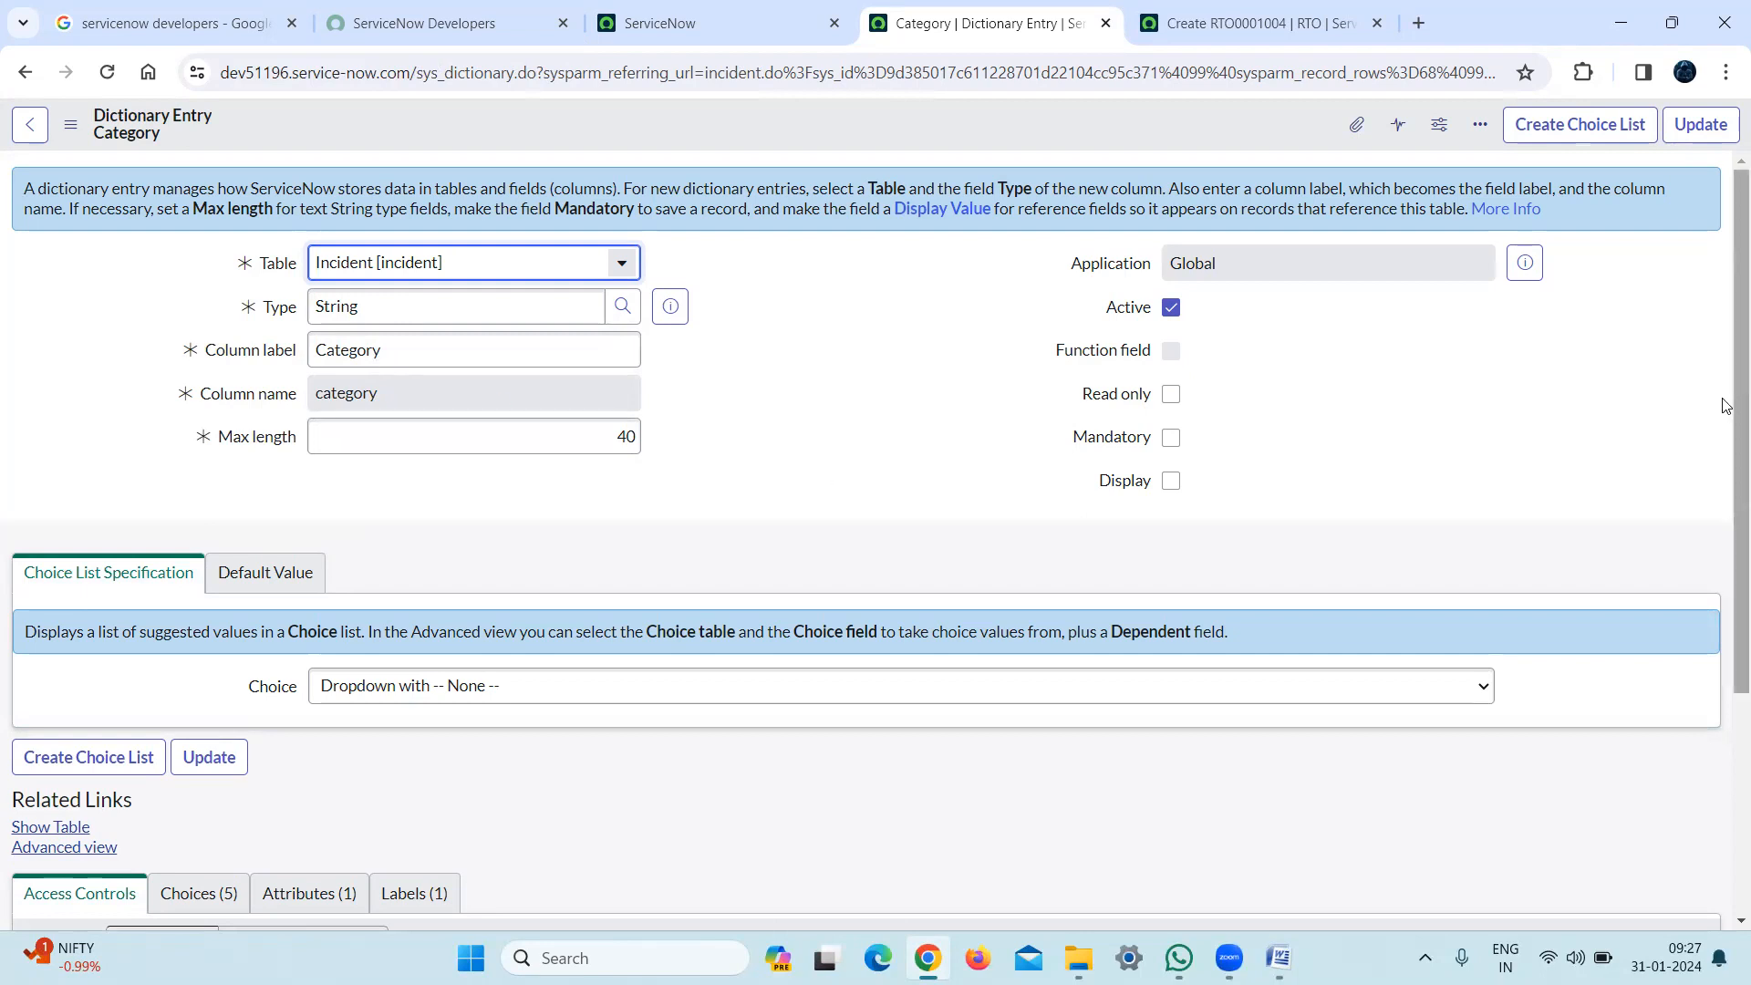
Switch the Category dictionary entry to the Advanced view and examine its Choice List Specification and related lists
scroll(1726, 685, down, 4)
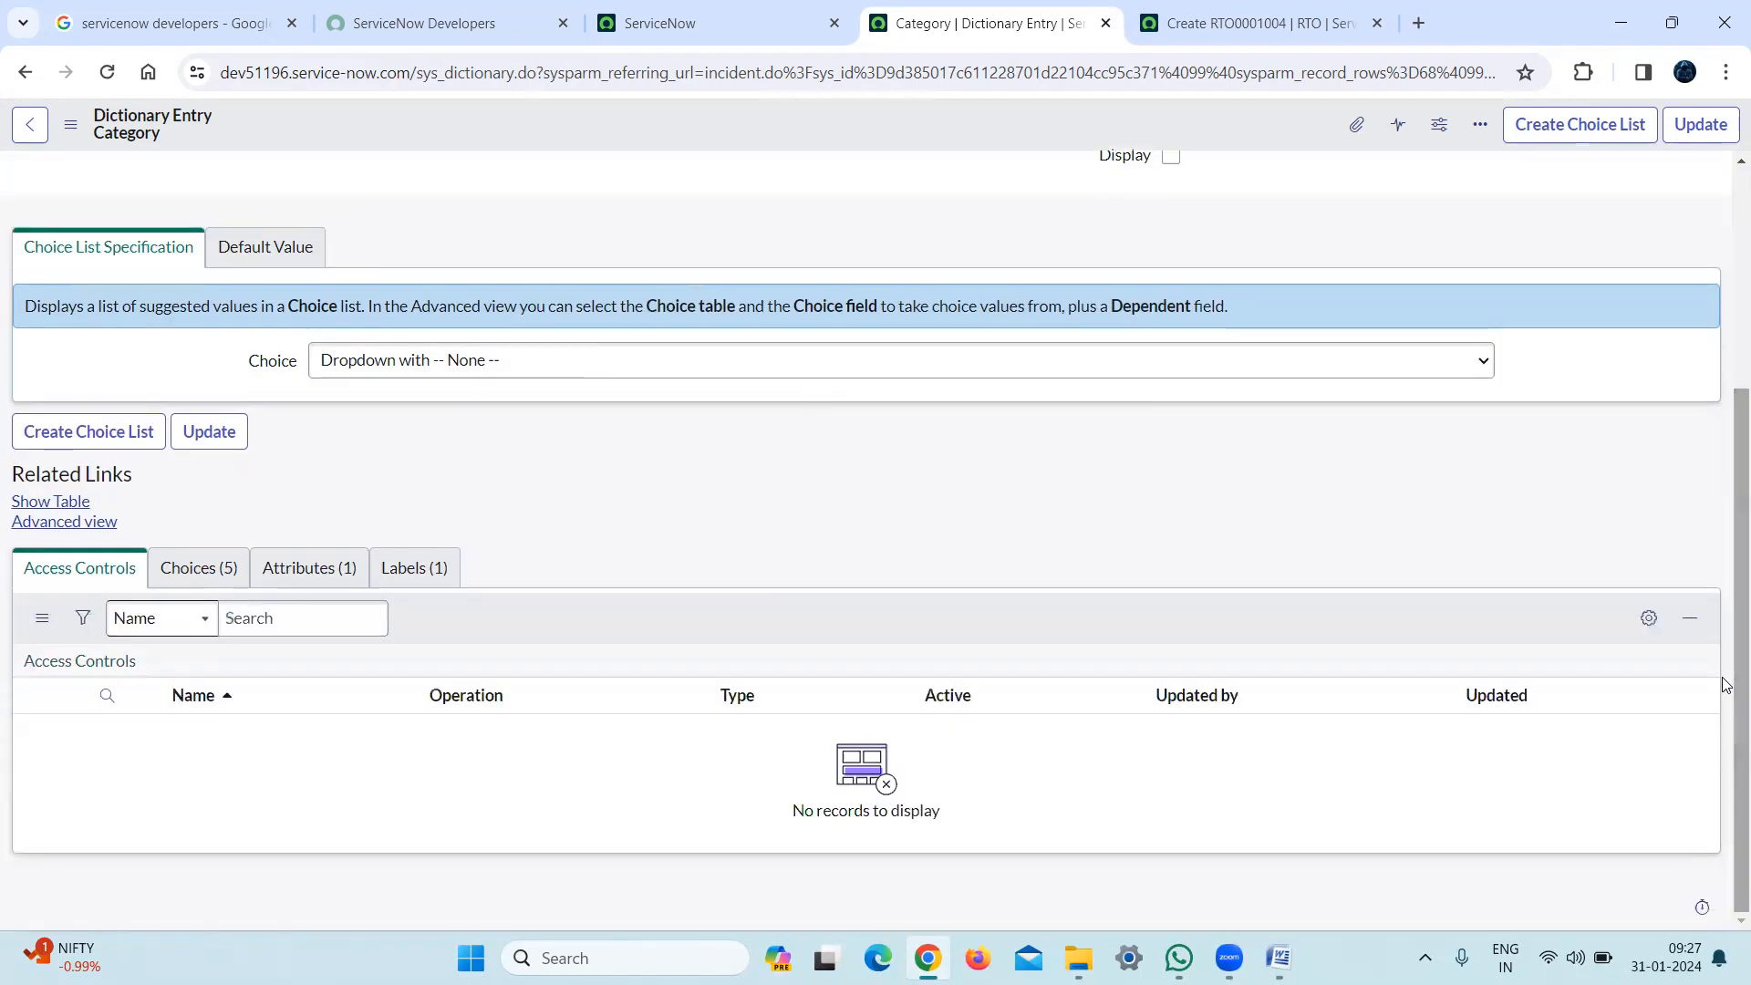
click(82, 524)
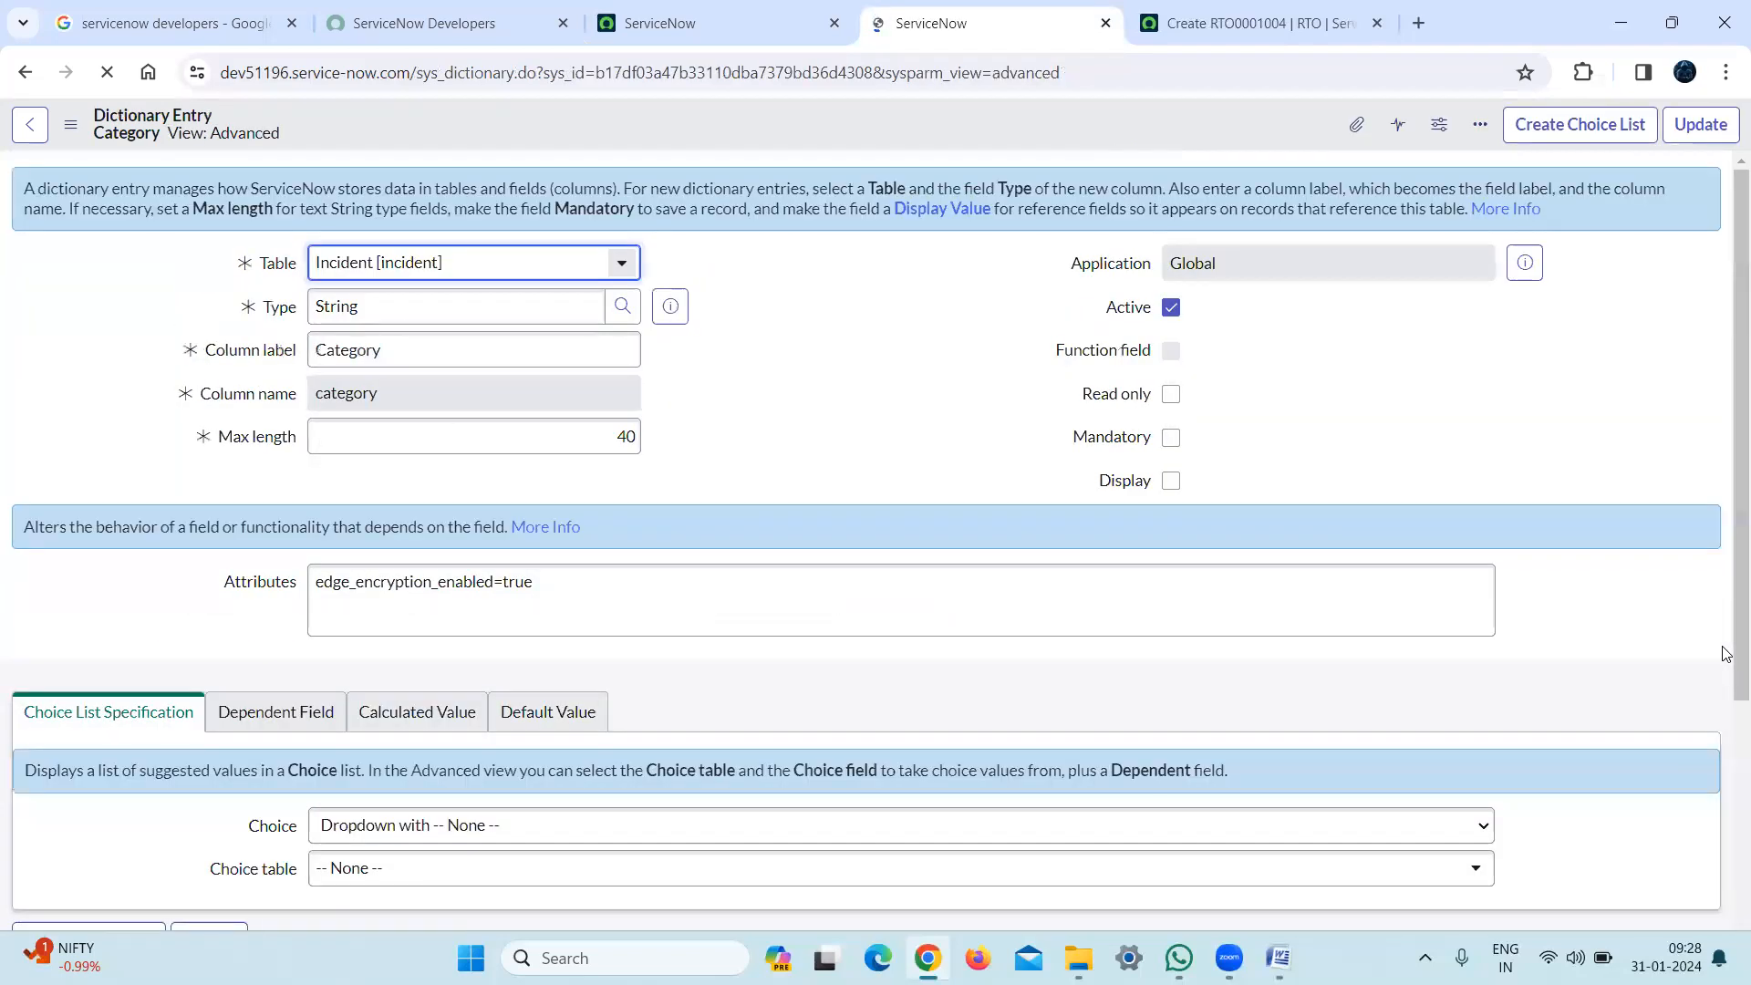
drag(1737, 558, 1726, 850)
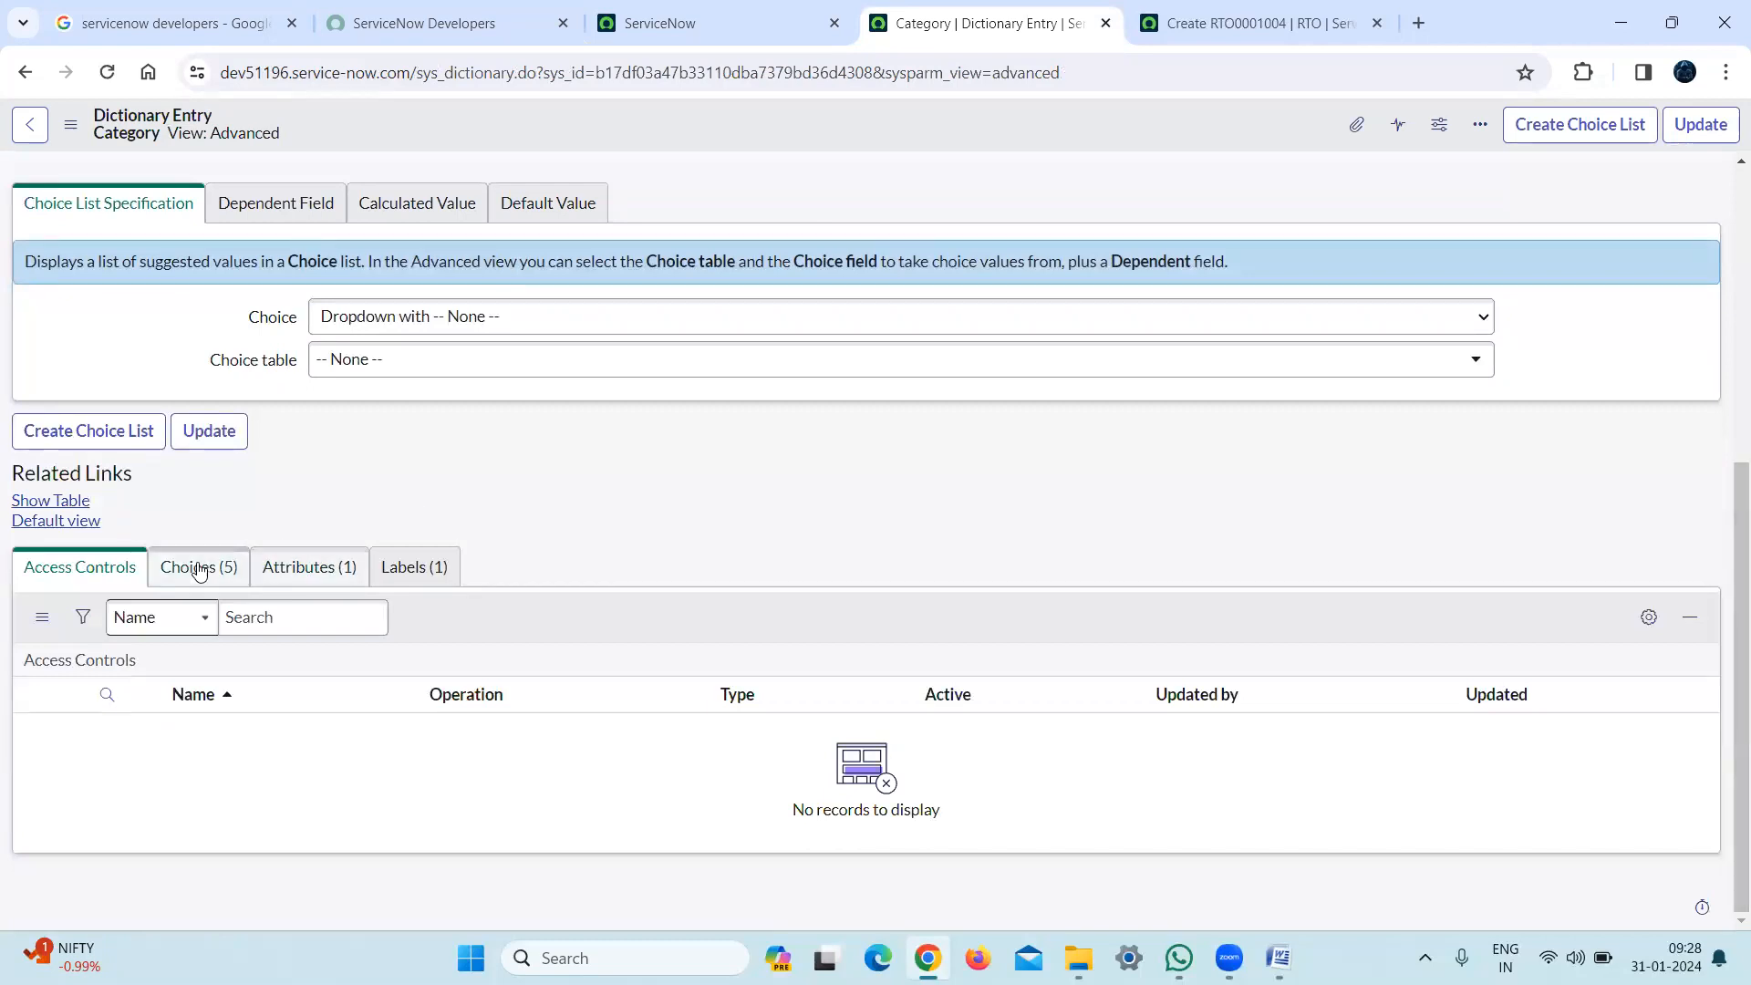
click(1220, 40)
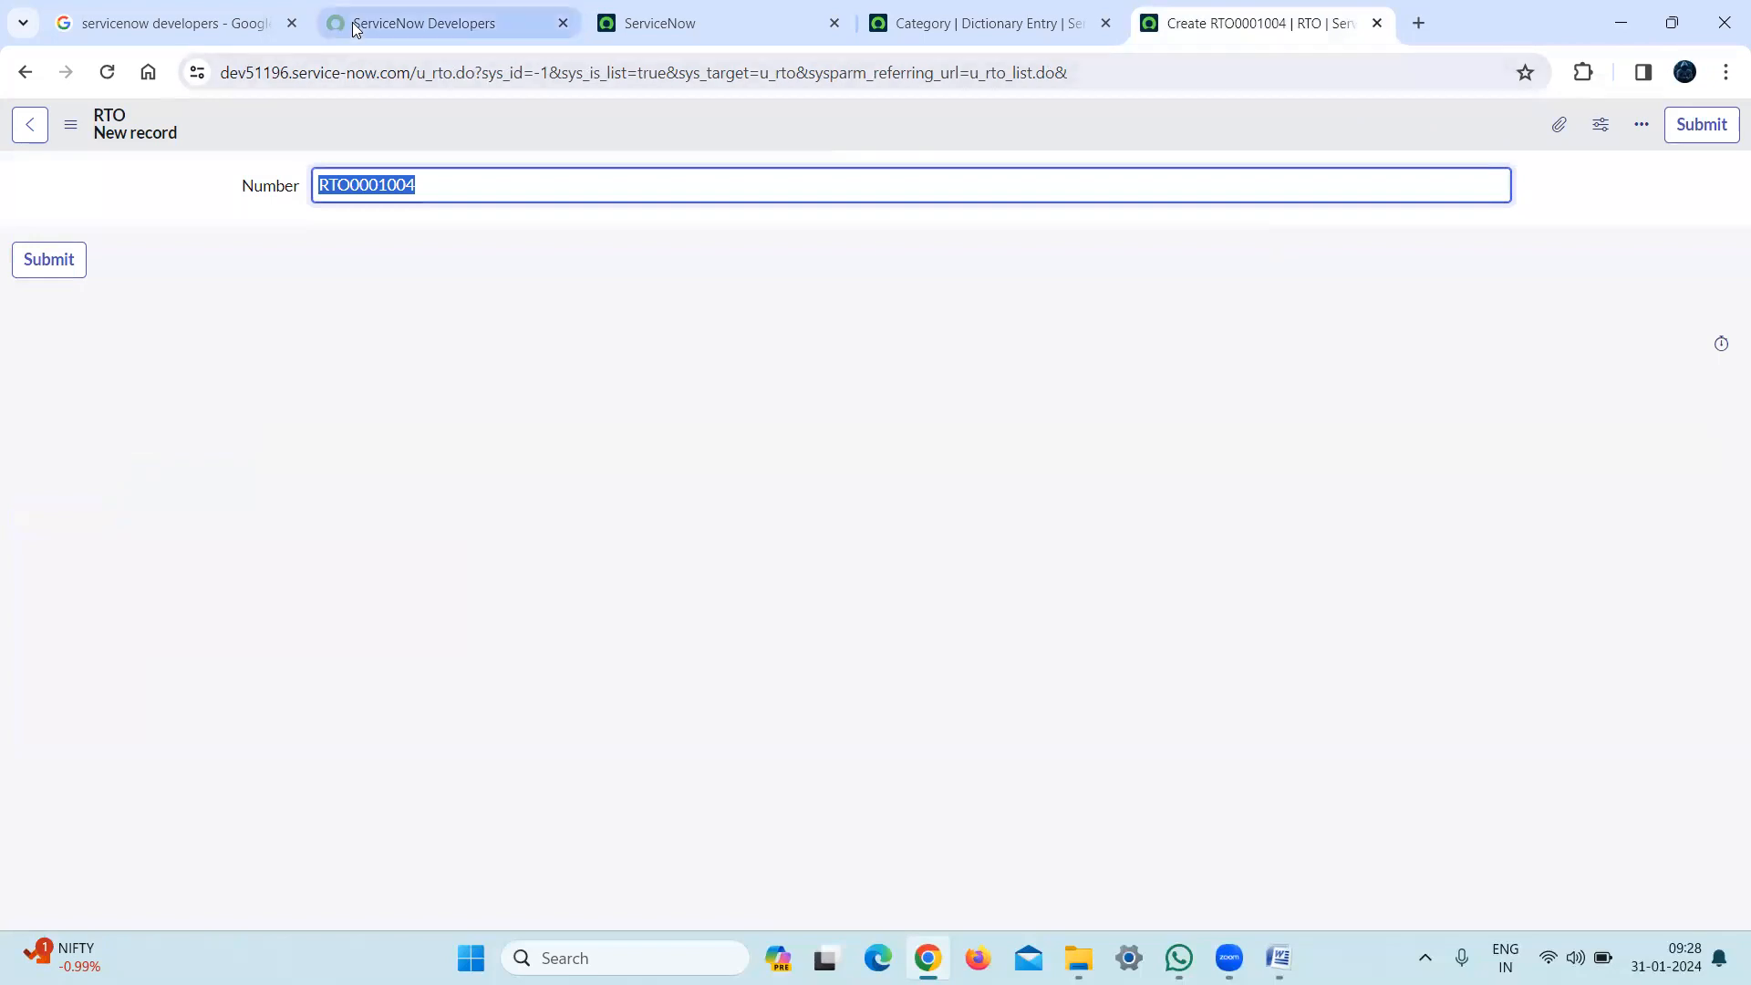
click(511, 28)
key(ctrl+Tab)
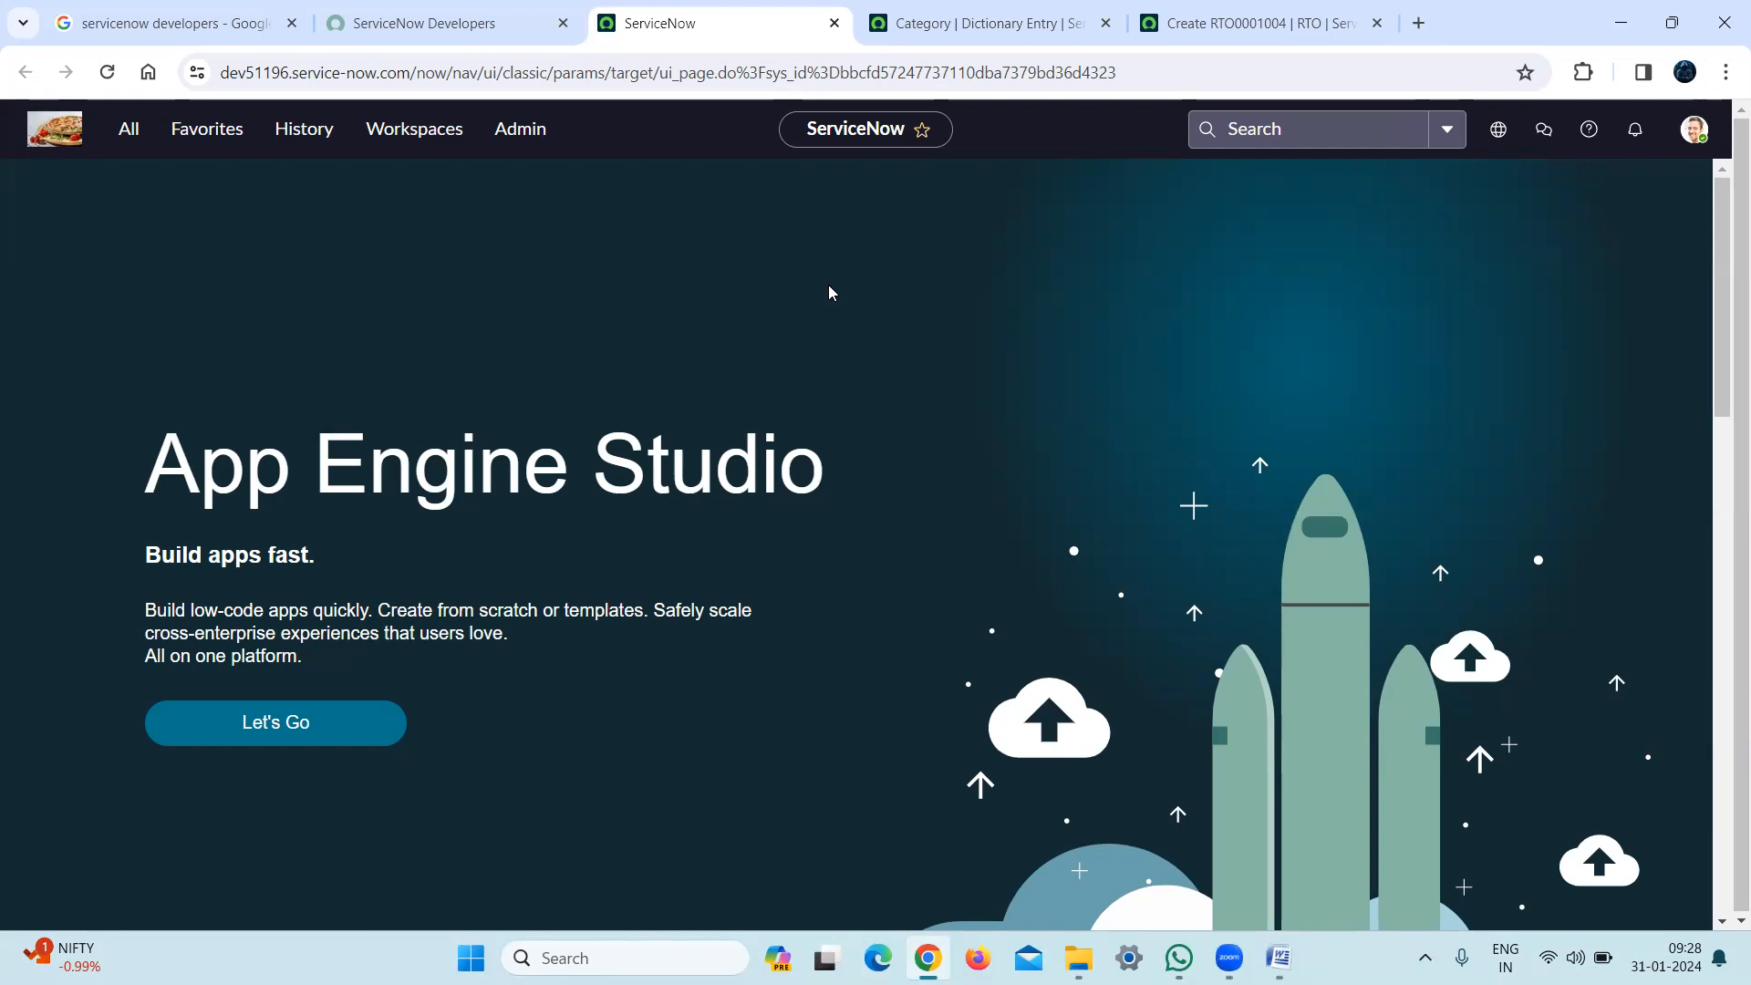
click(1268, 24)
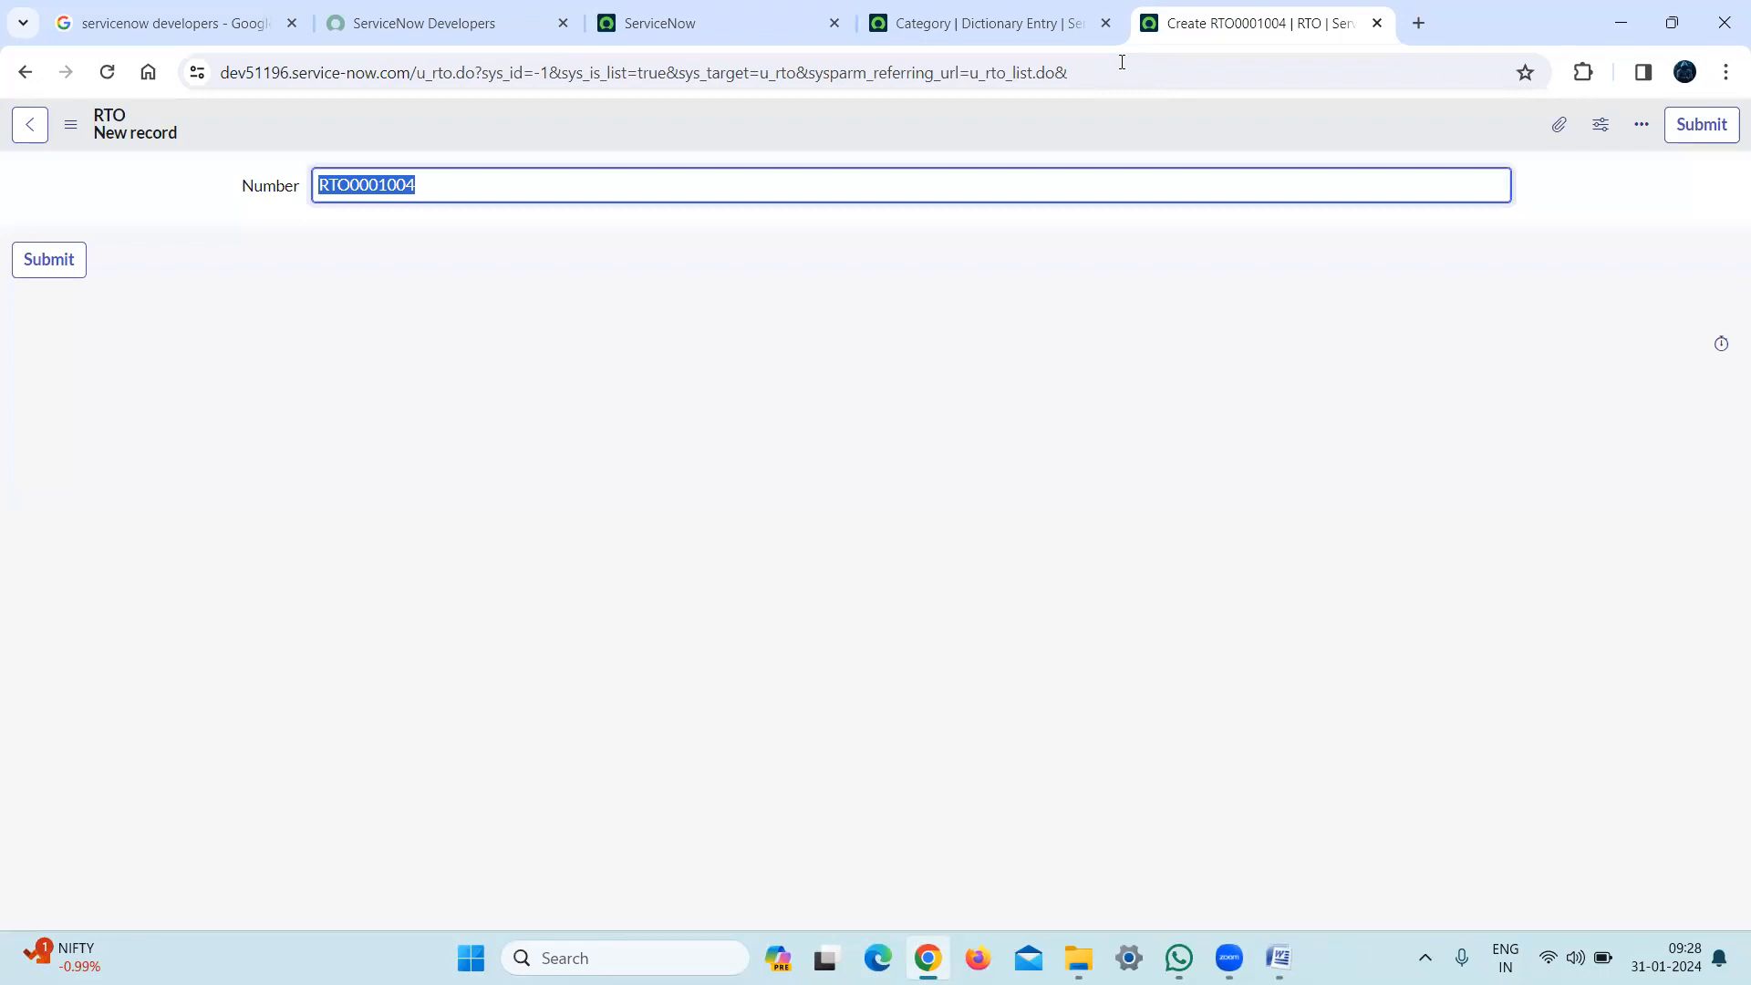
click(943, 36)
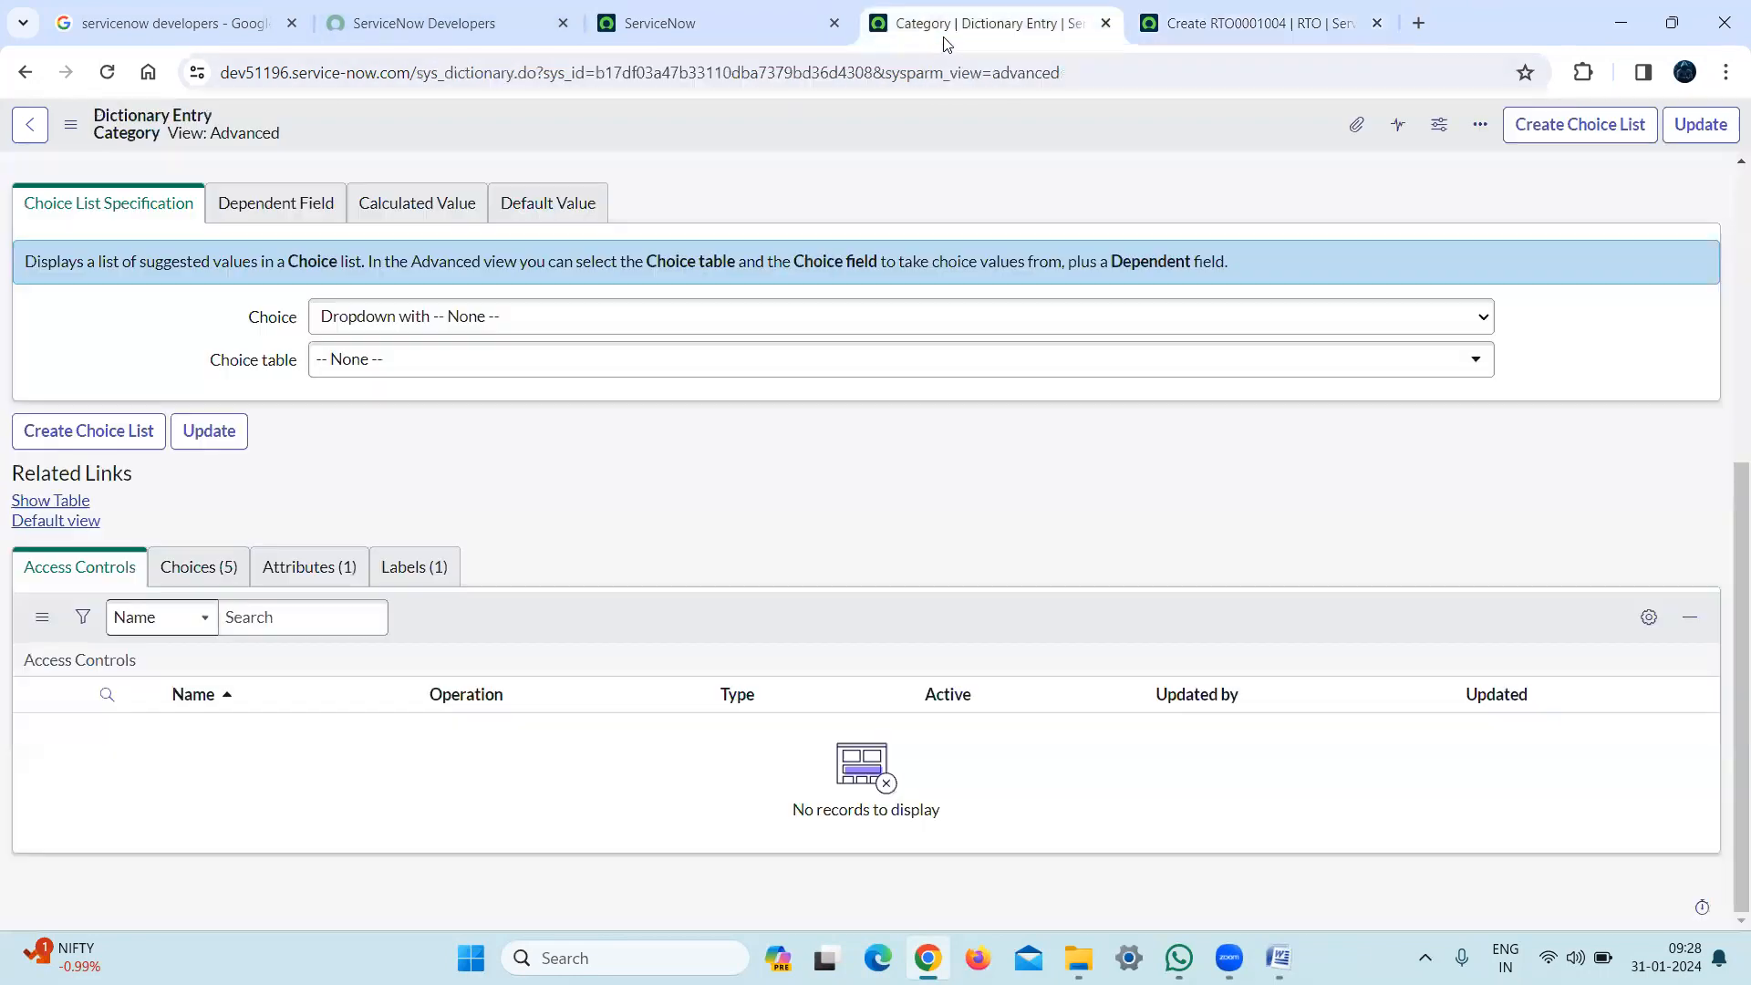
Find the System Definition Dictionary module, open its entries list in a new browser tab, and add the module to the favorites
click(714, 40)
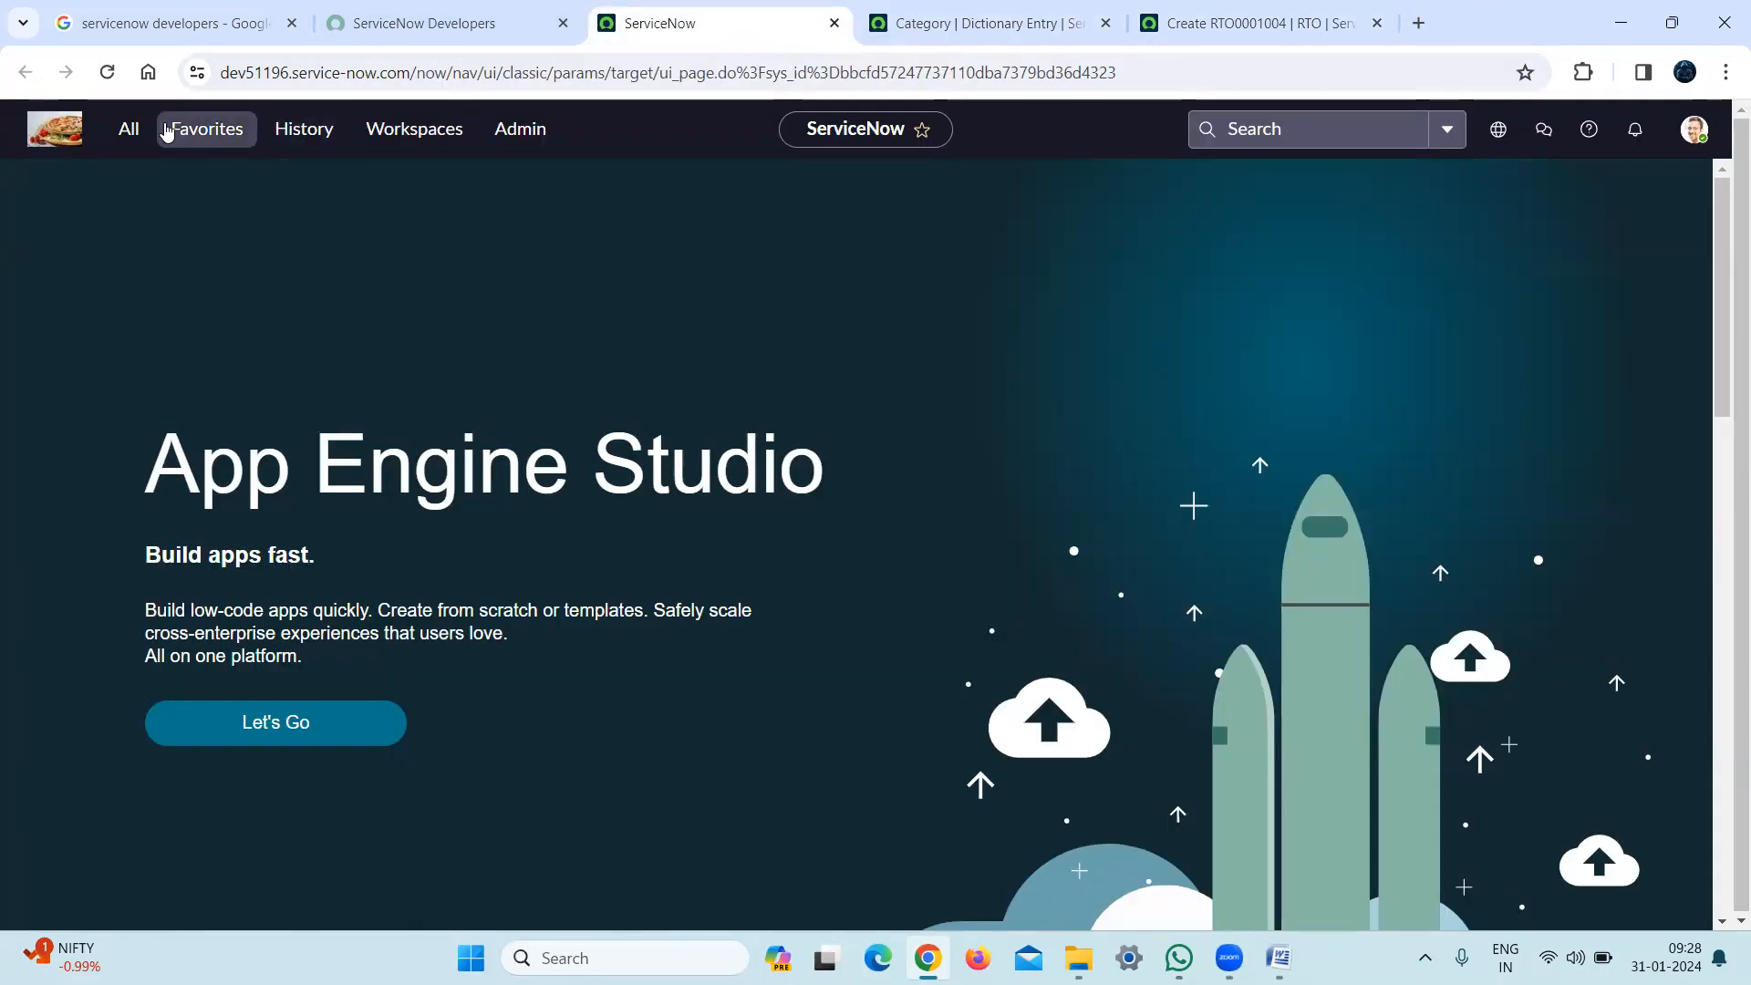
click(137, 131)
text(dictio)
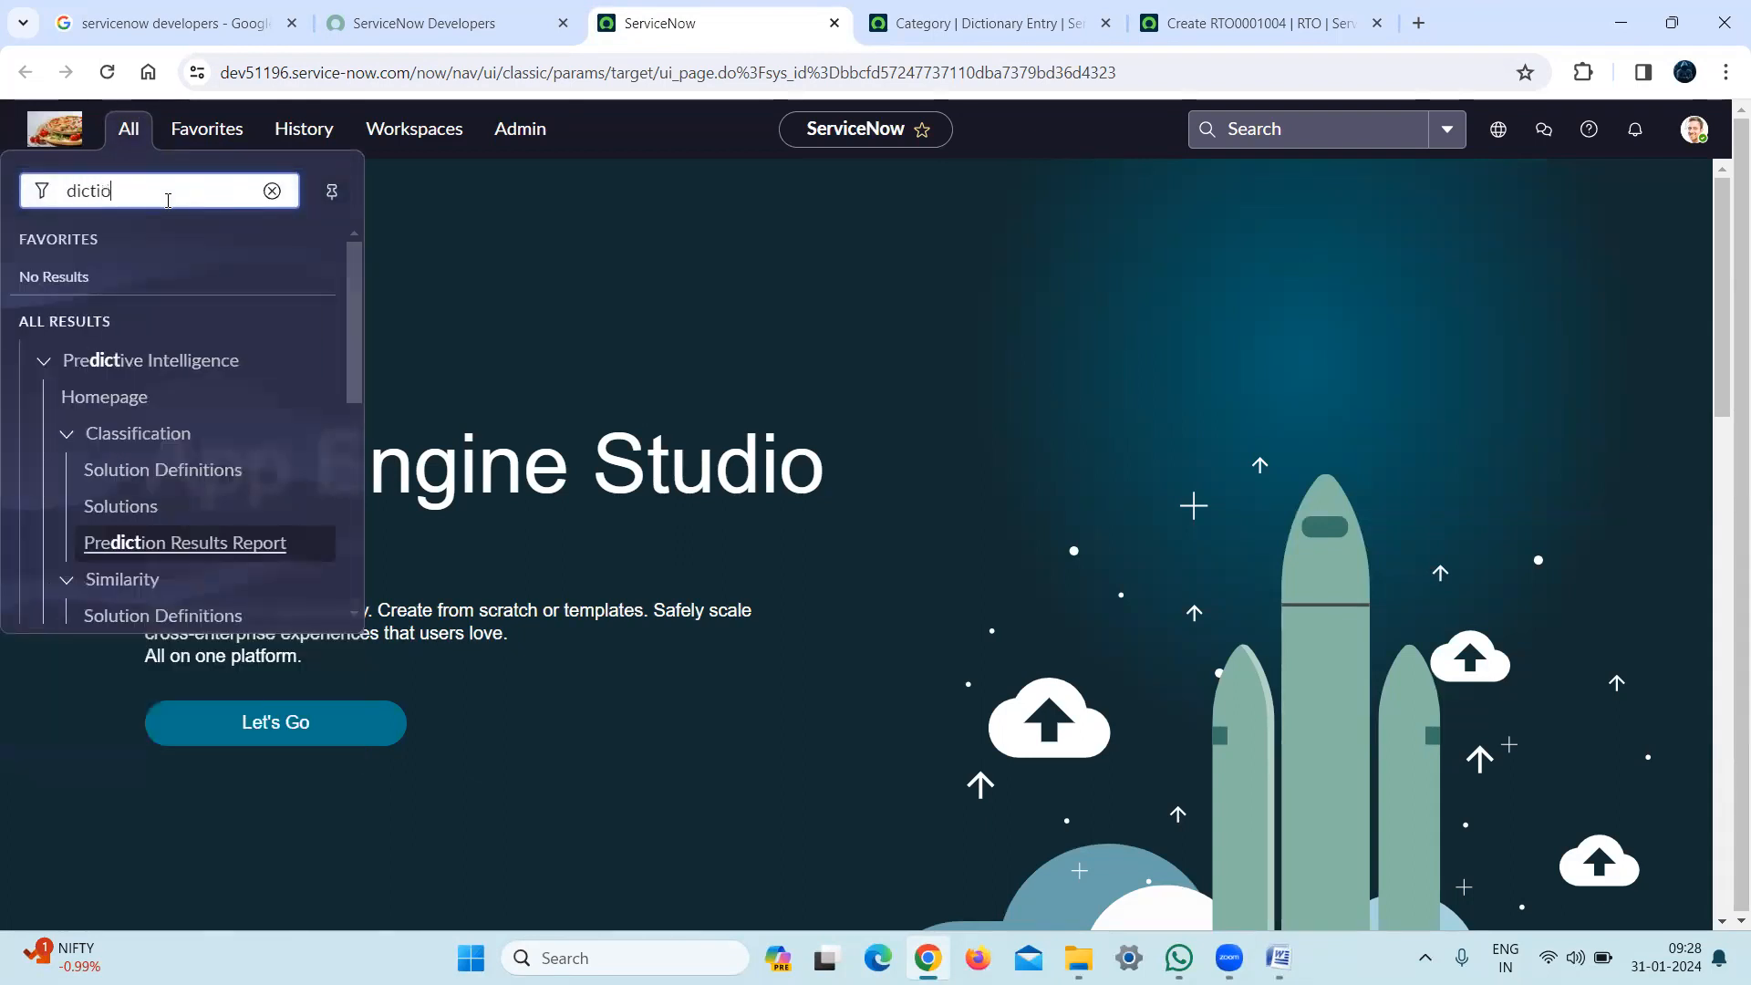
text(nar)
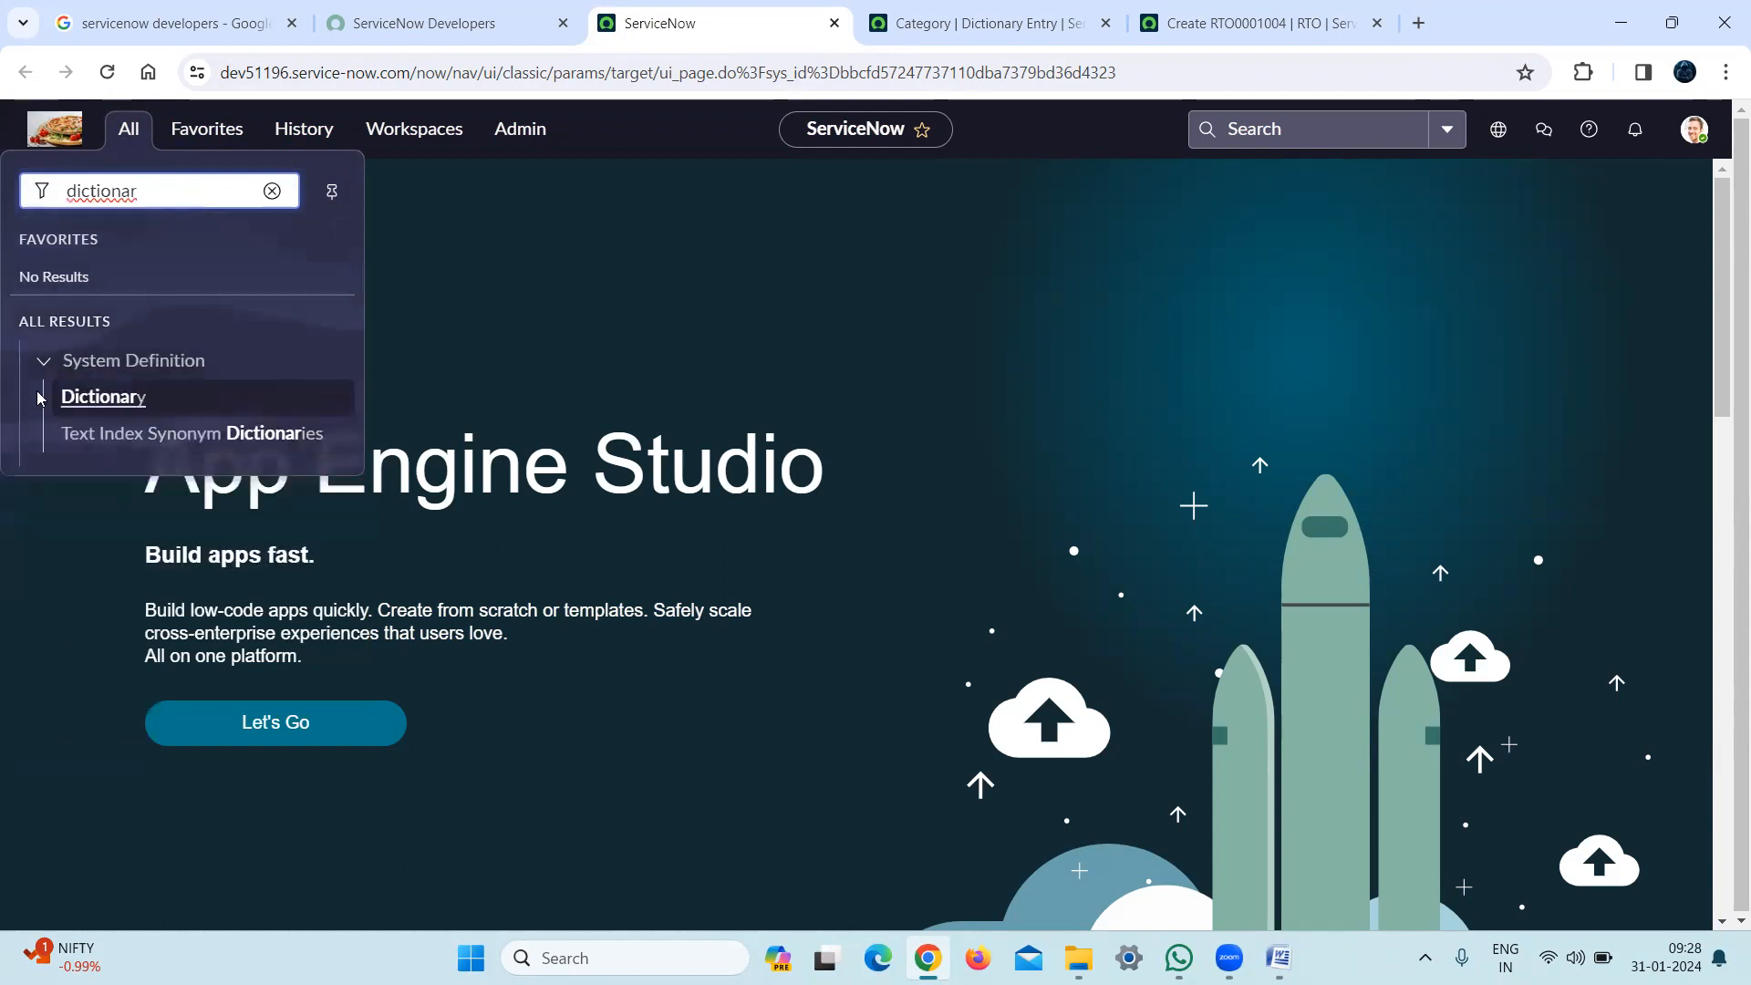
middle_click(102, 402)
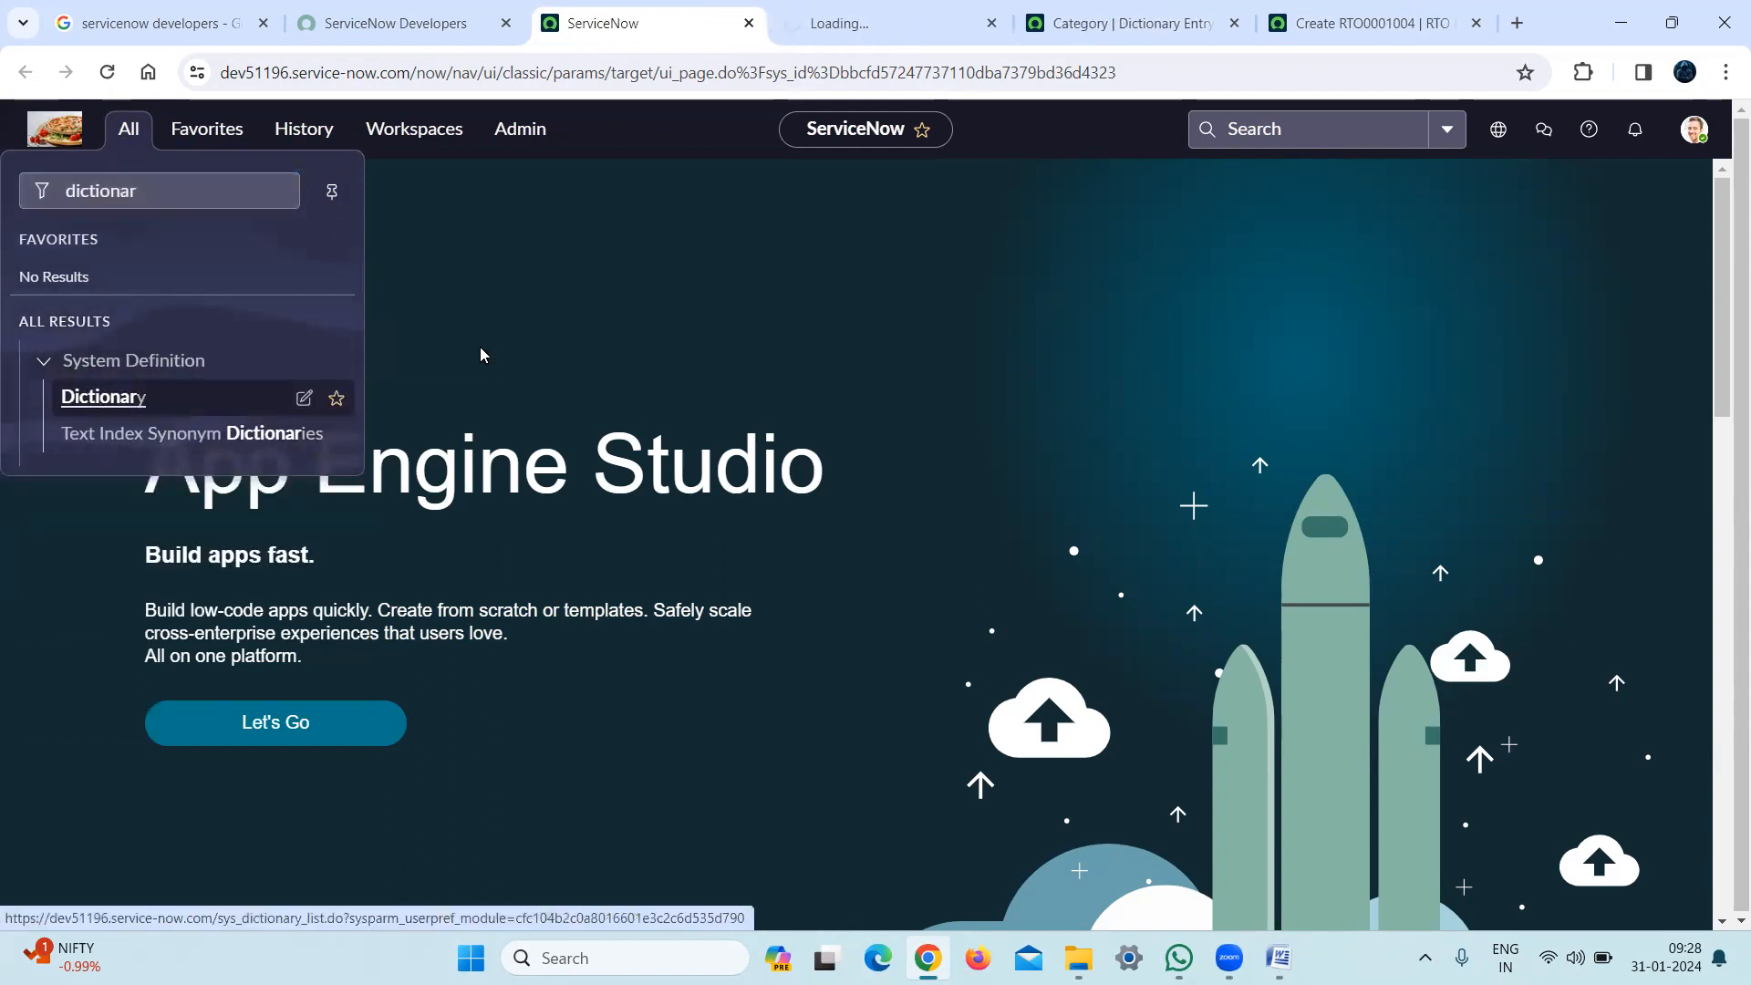
click(337, 398)
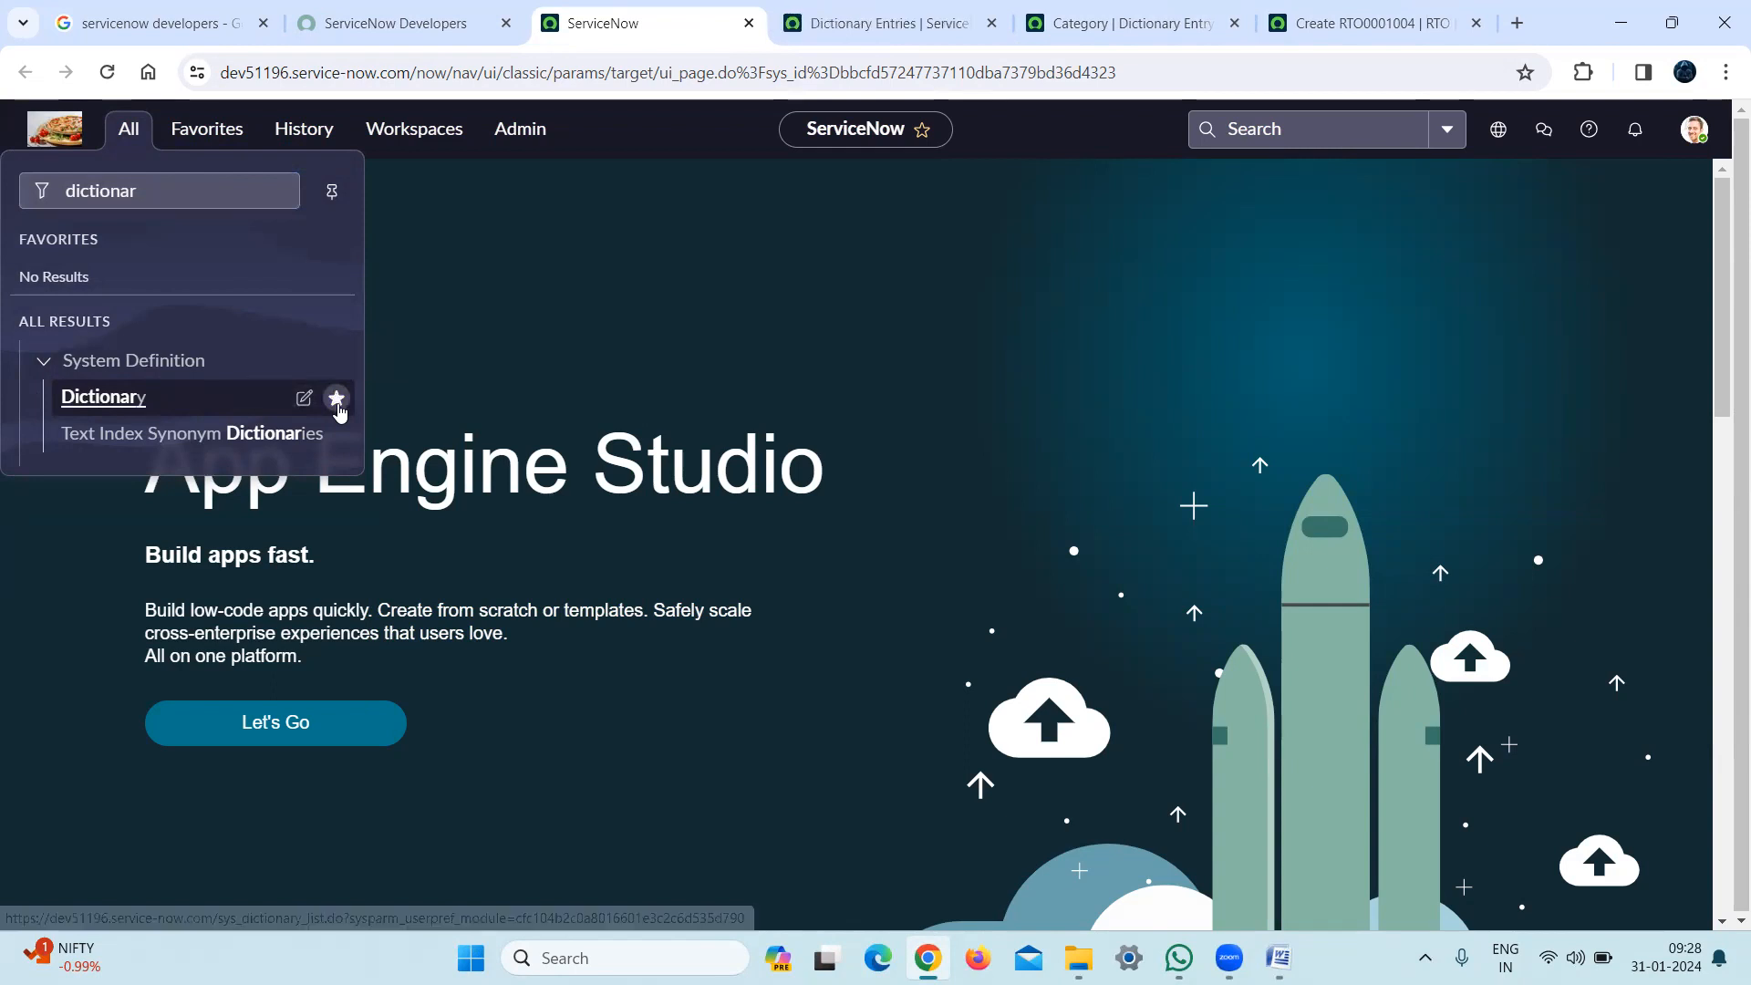
click(680, 501)
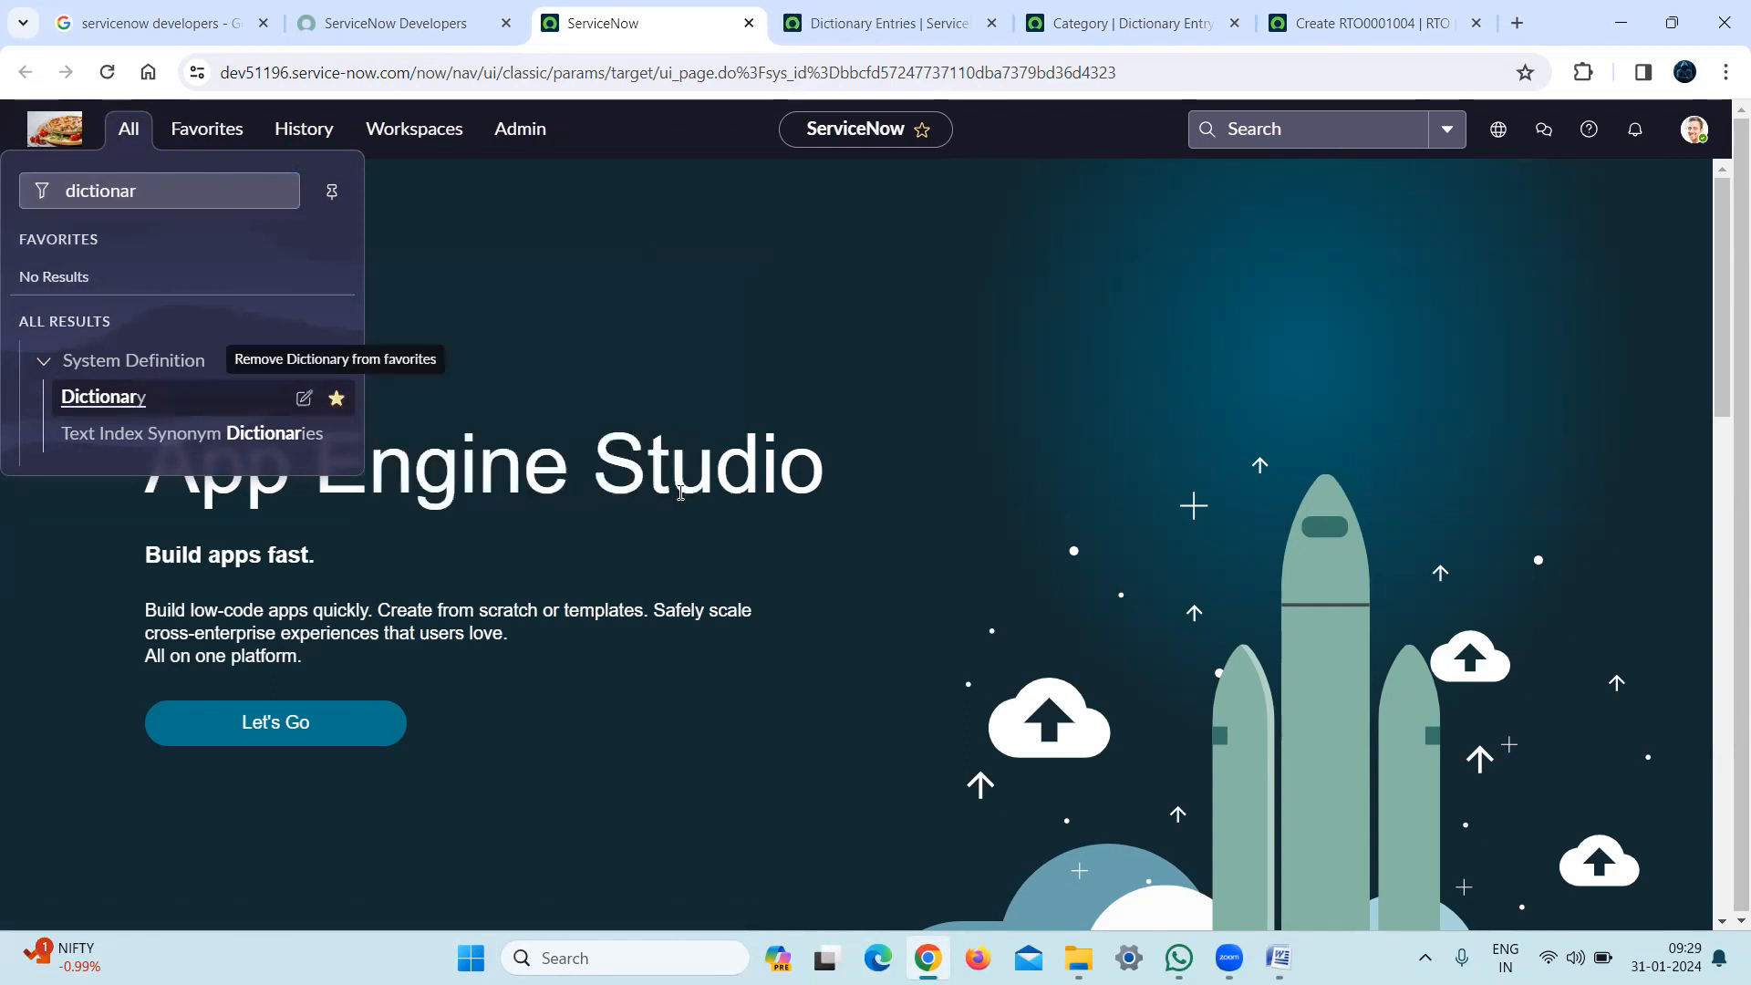
click(842, 34)
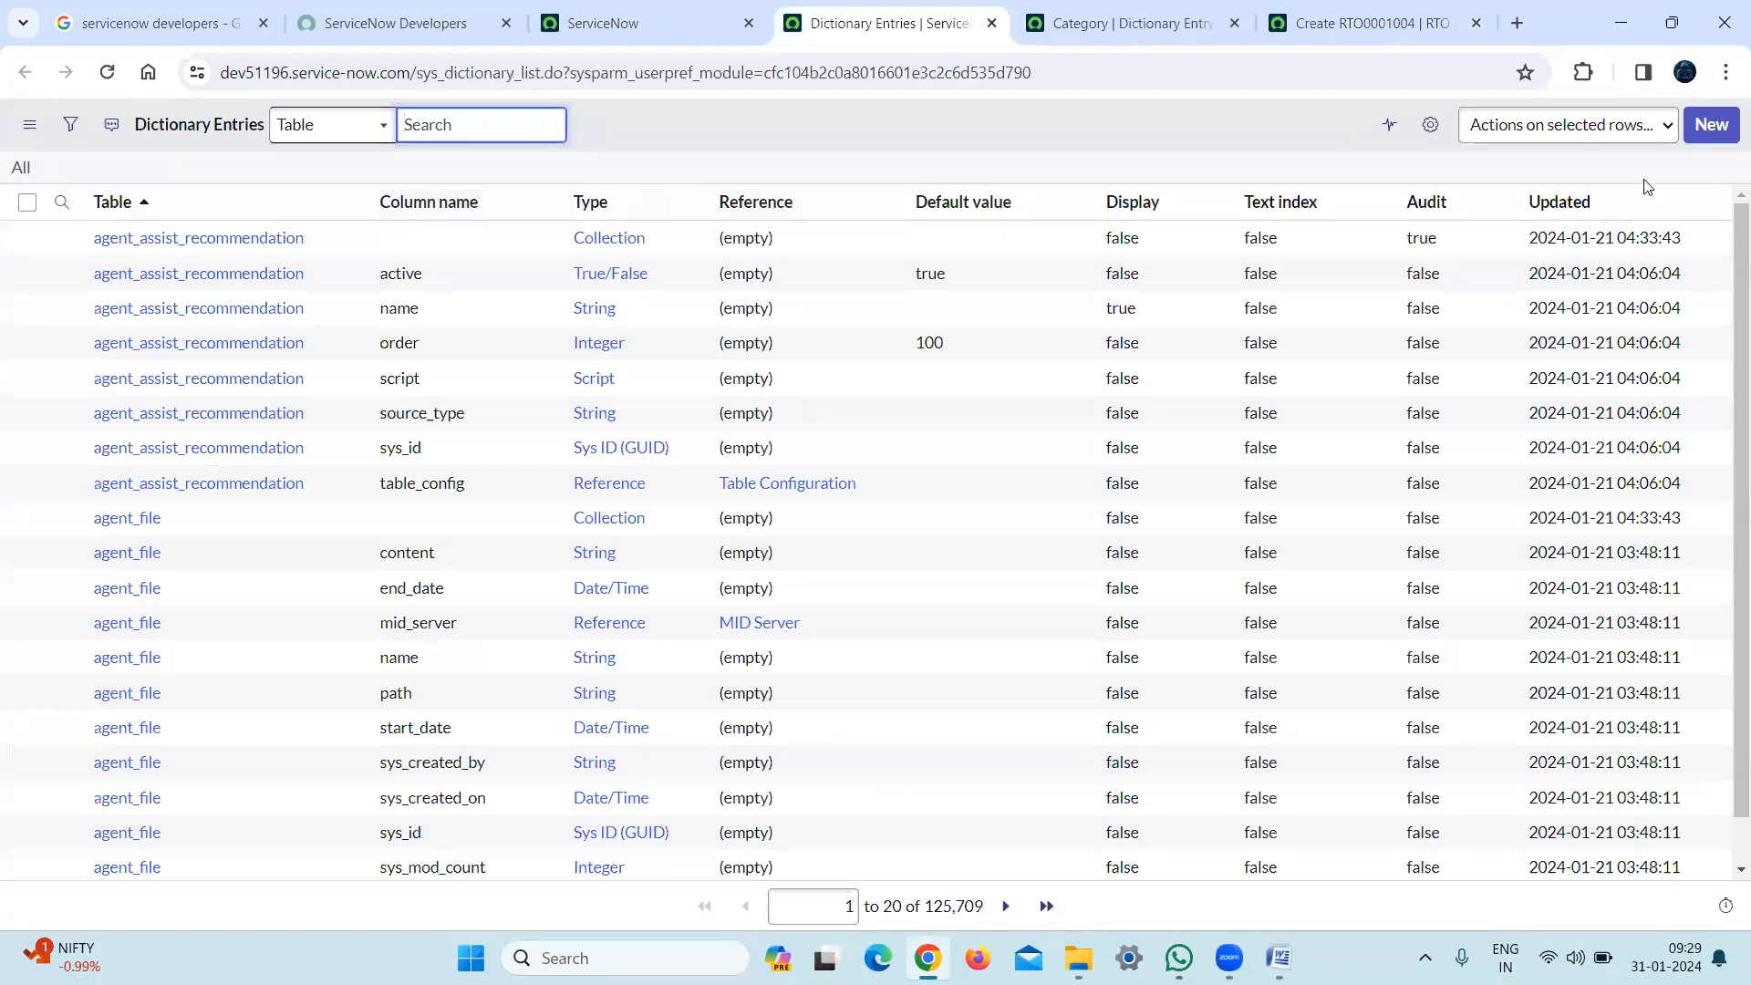
Start a new dictionary entry and set its table to RTO [u_rto]
click(1712, 126)
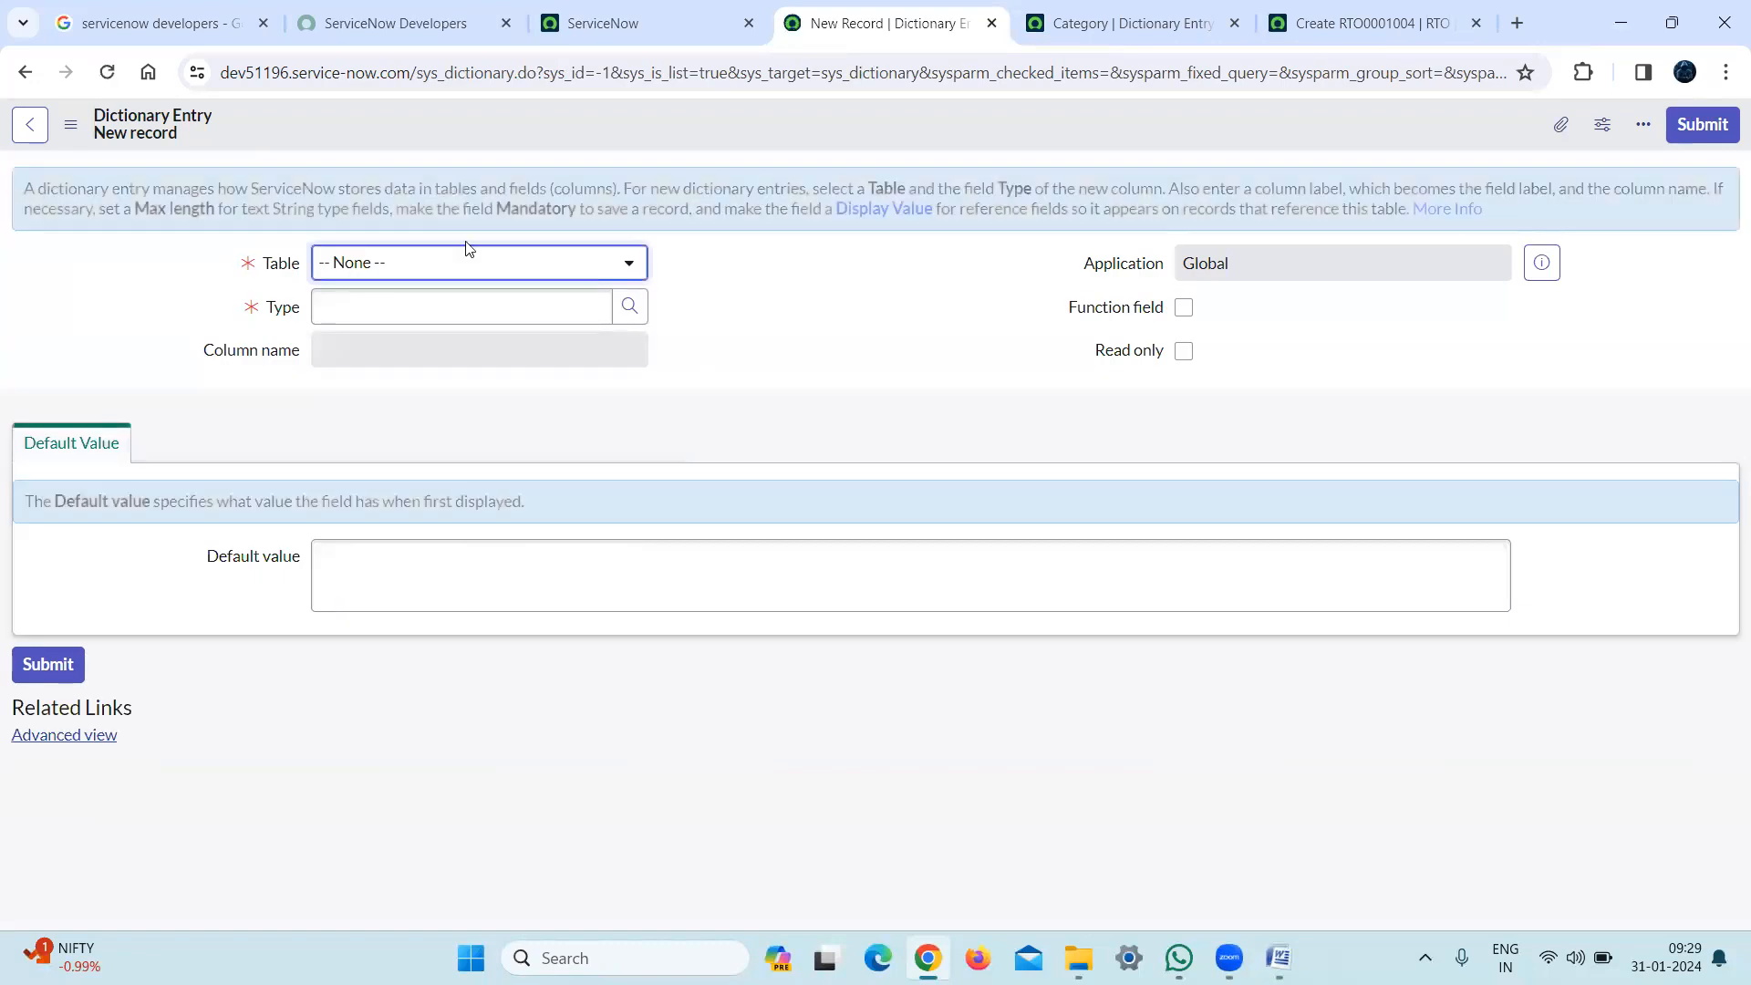
click(510, 269)
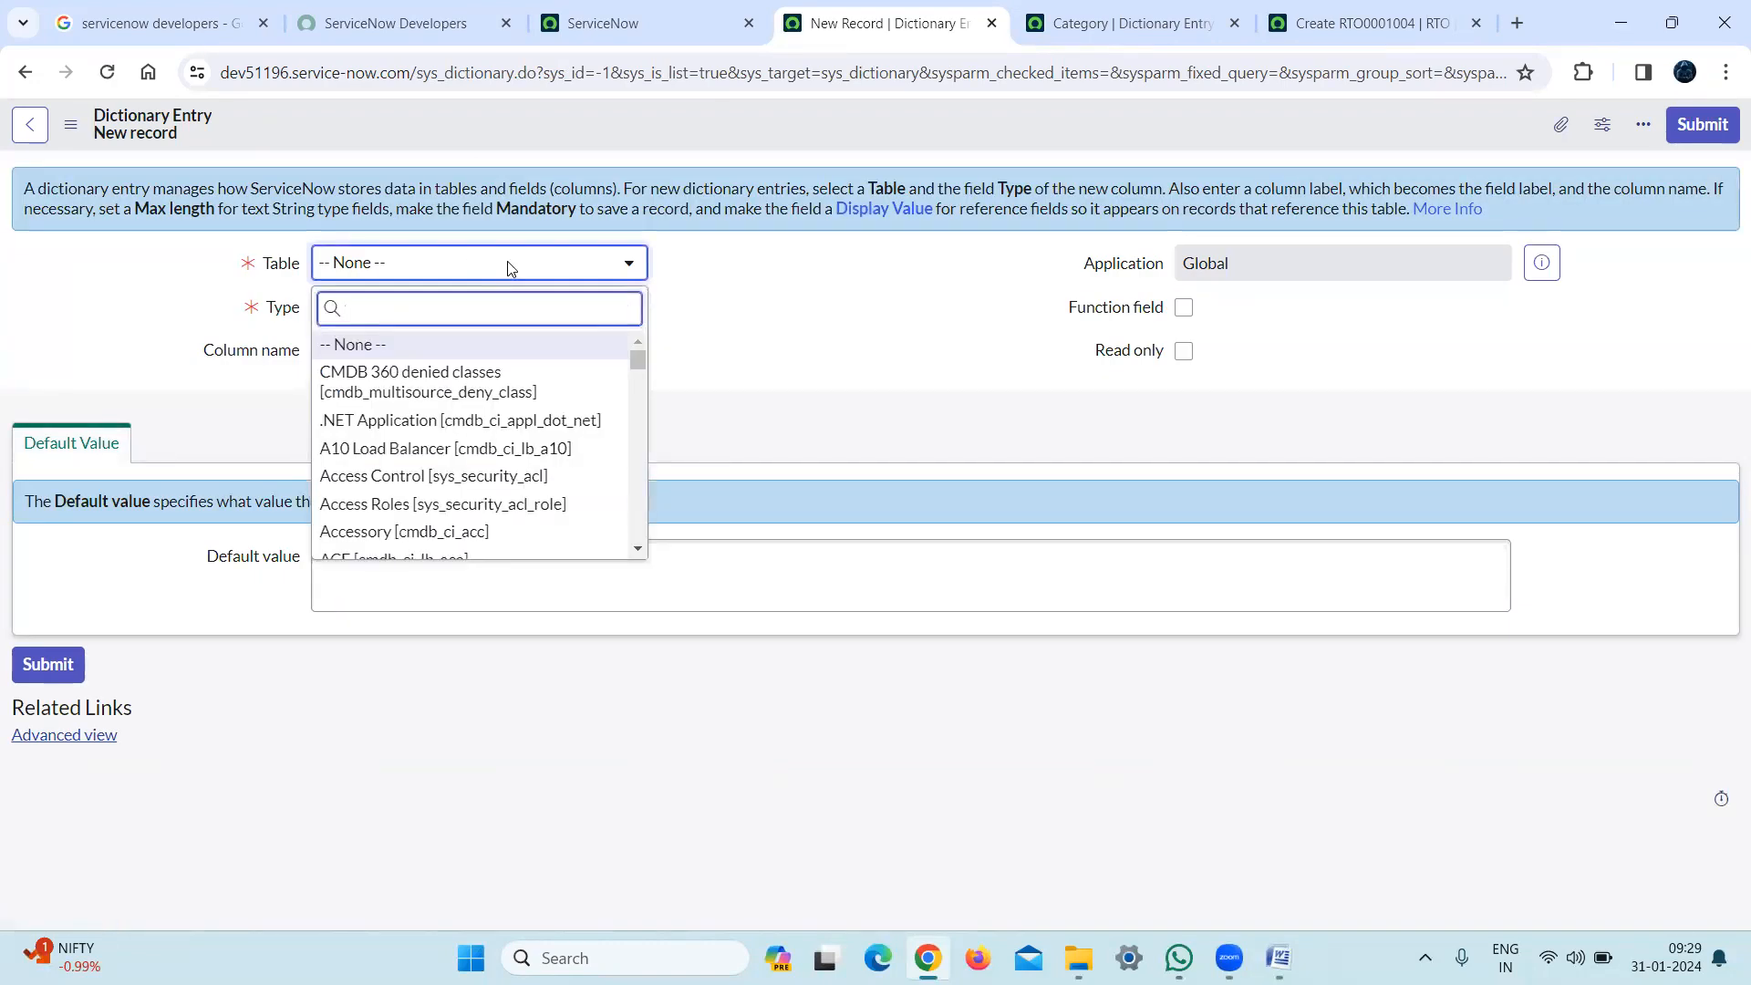
text(u_rto)
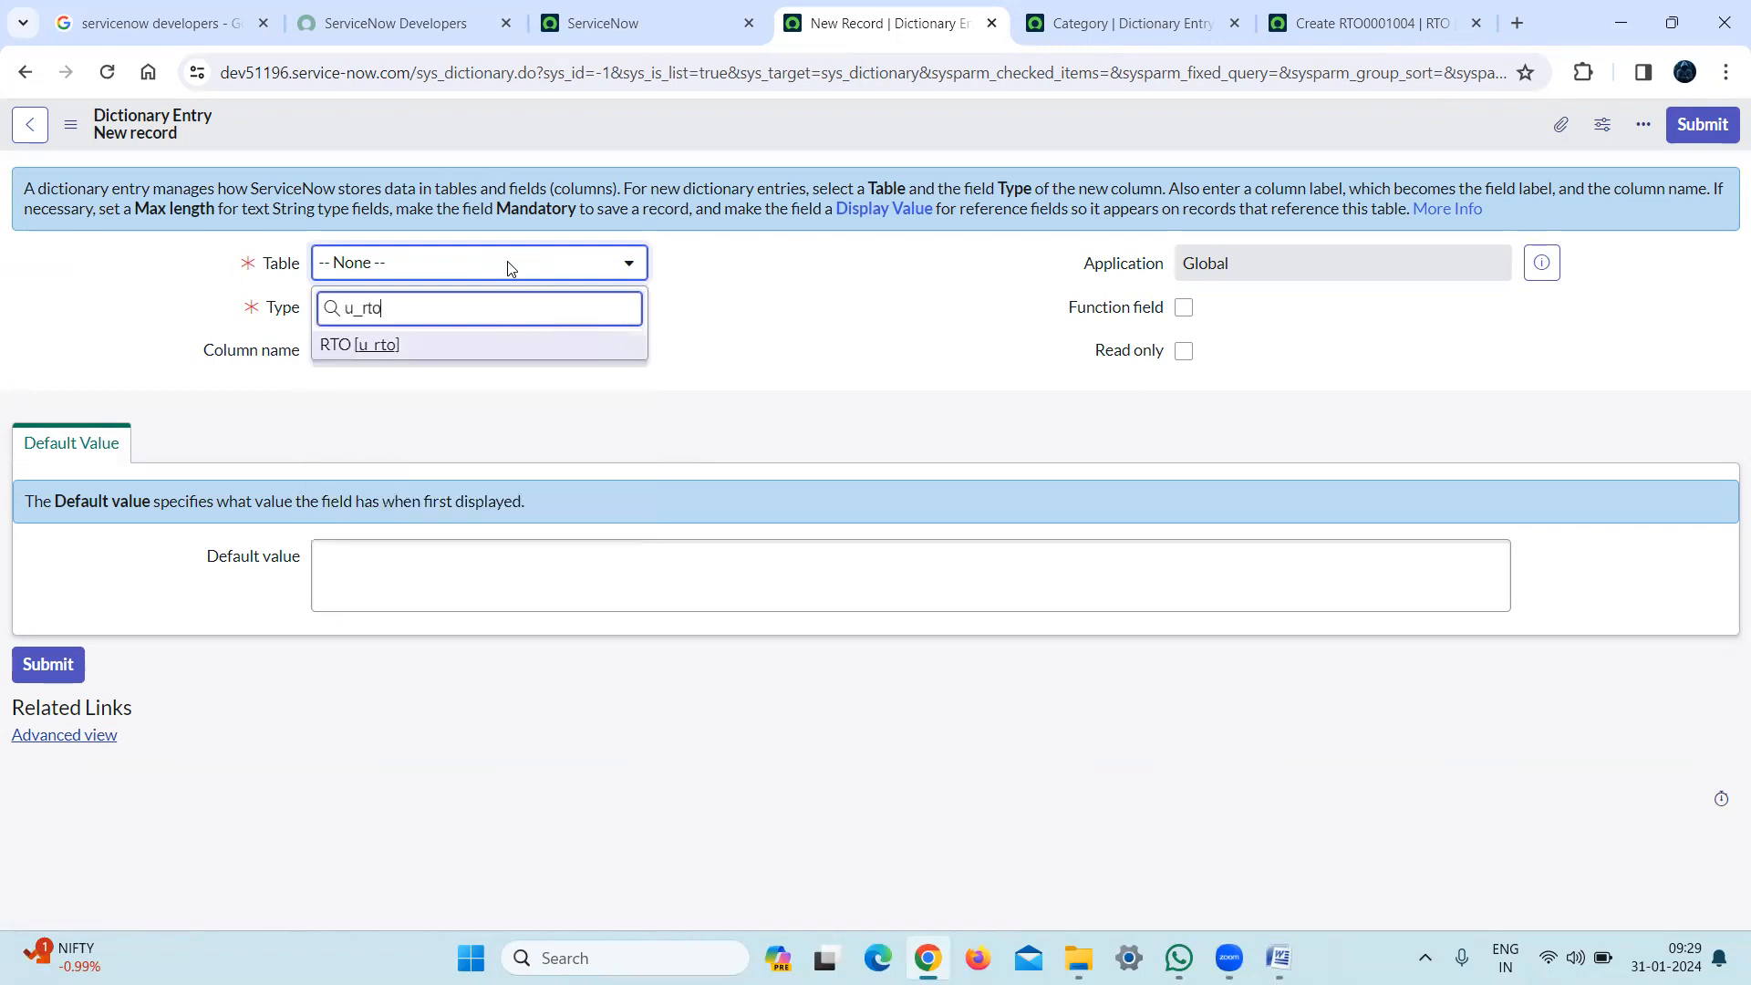
click(379, 345)
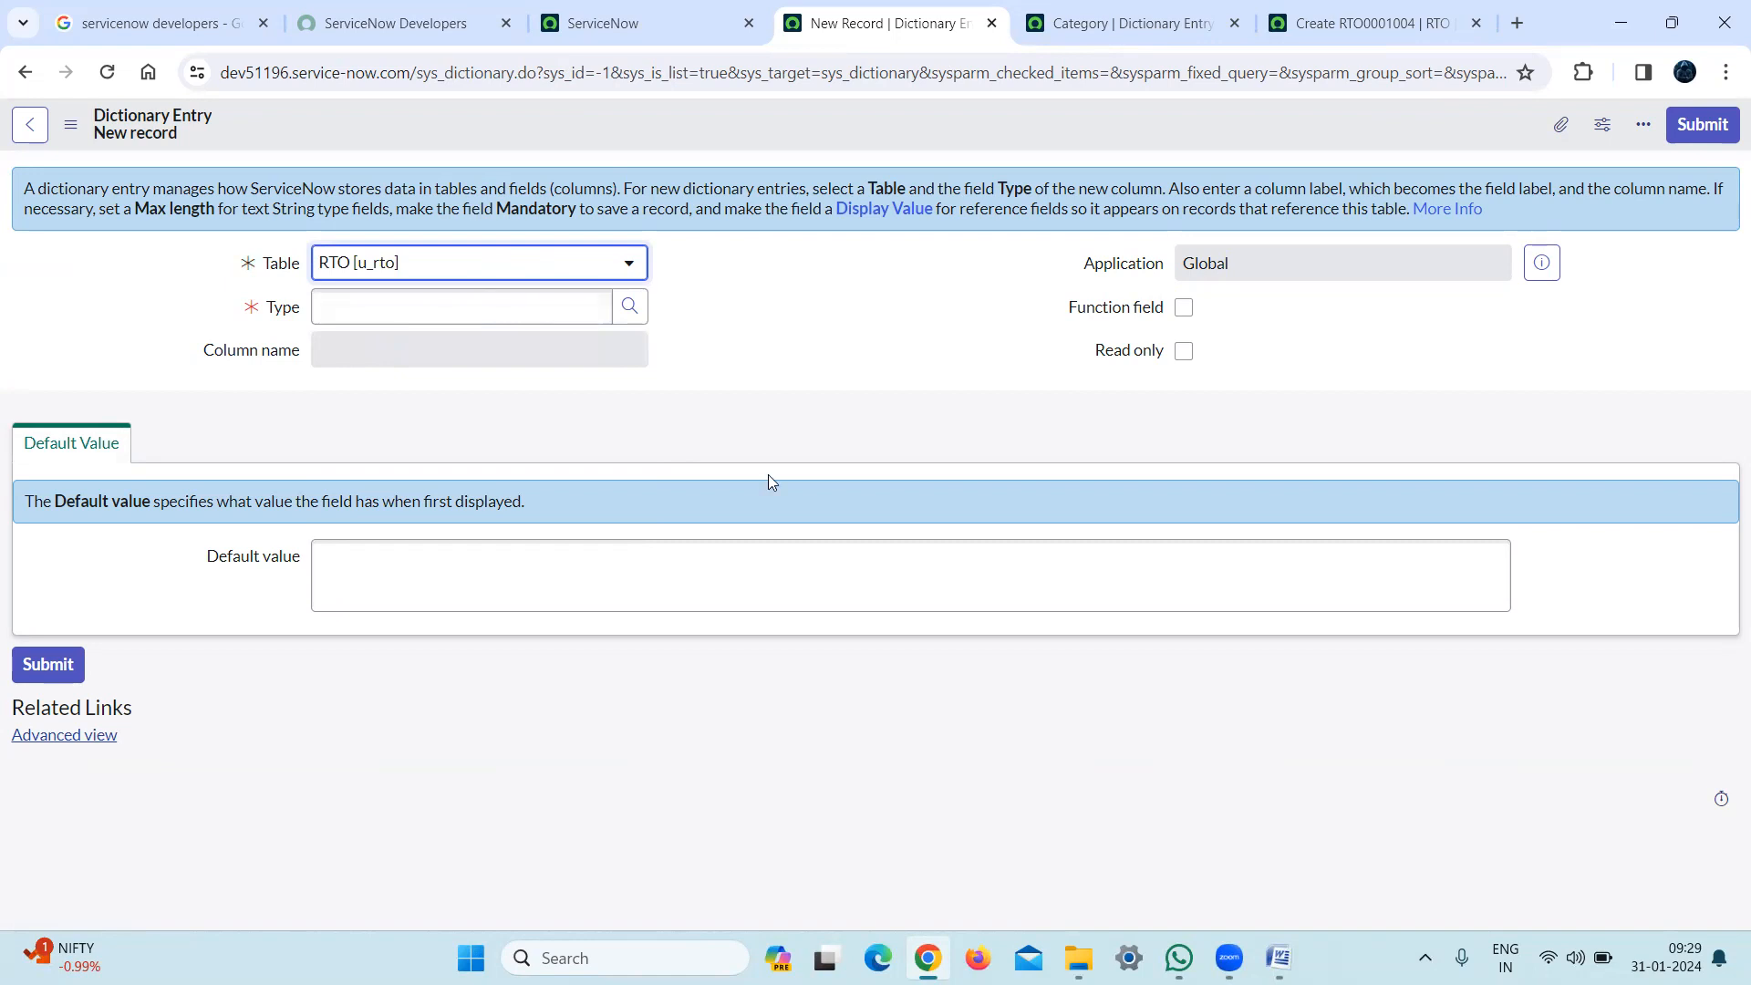
Set the new dictionary entry's type to Choice and its column label to States
click(454, 313)
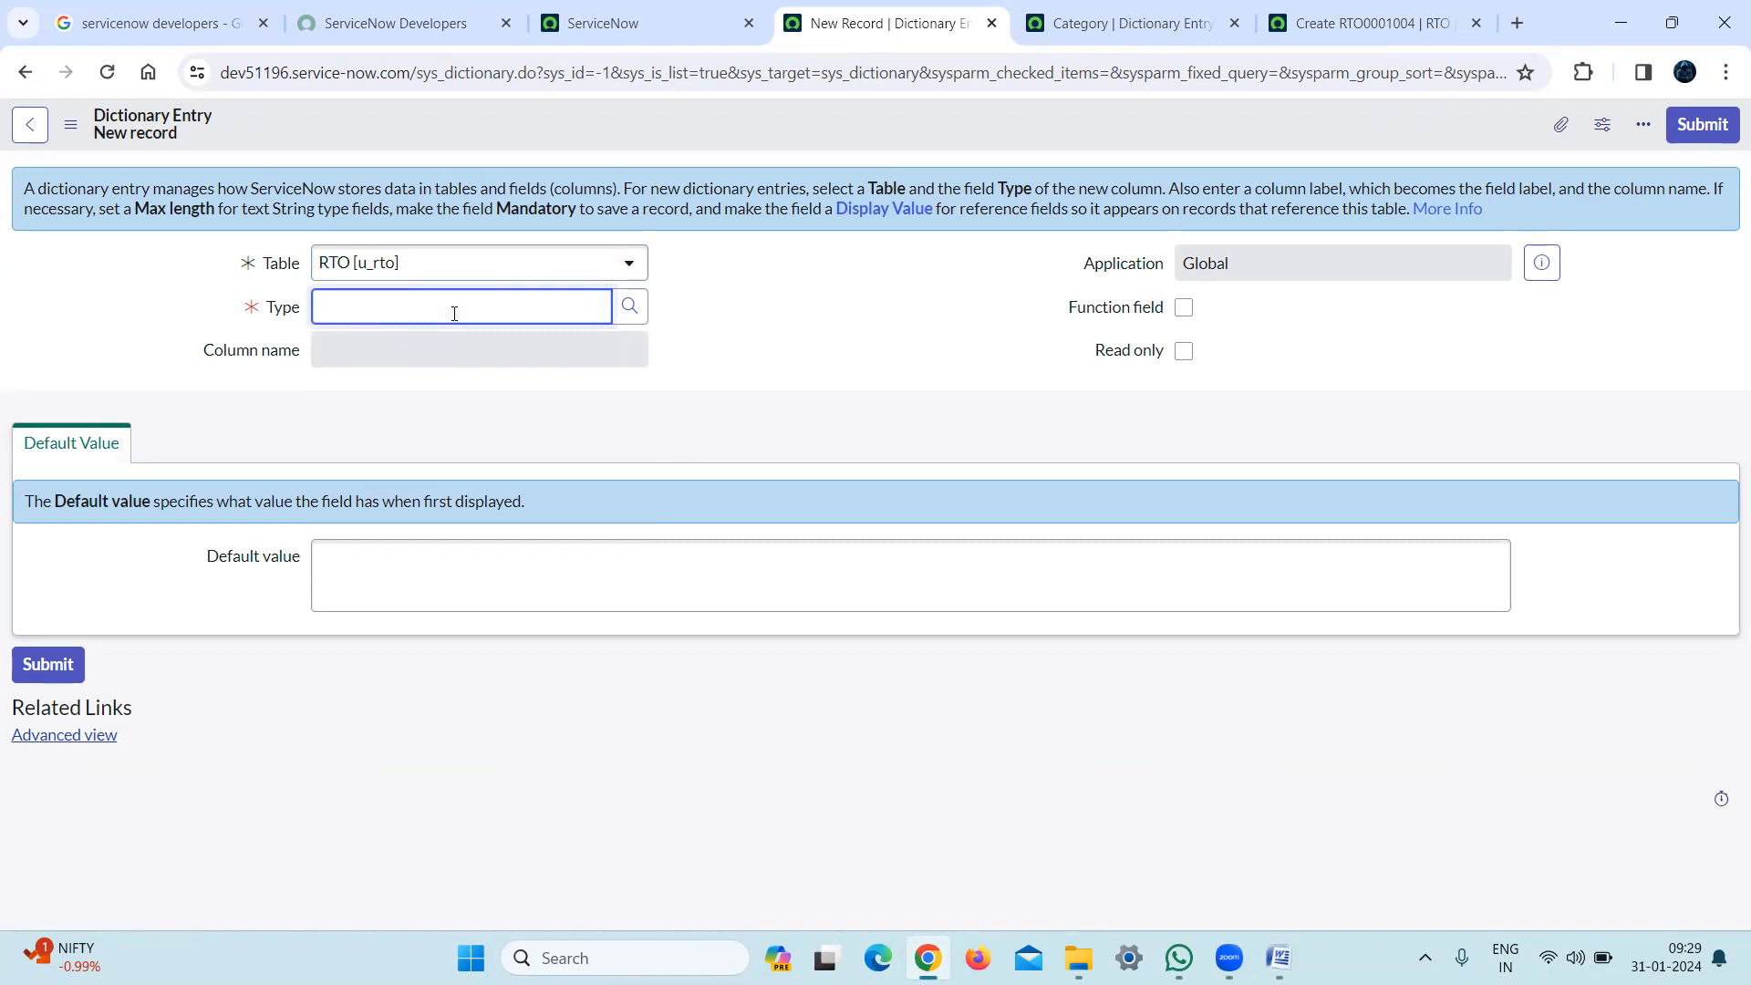
text(choice)
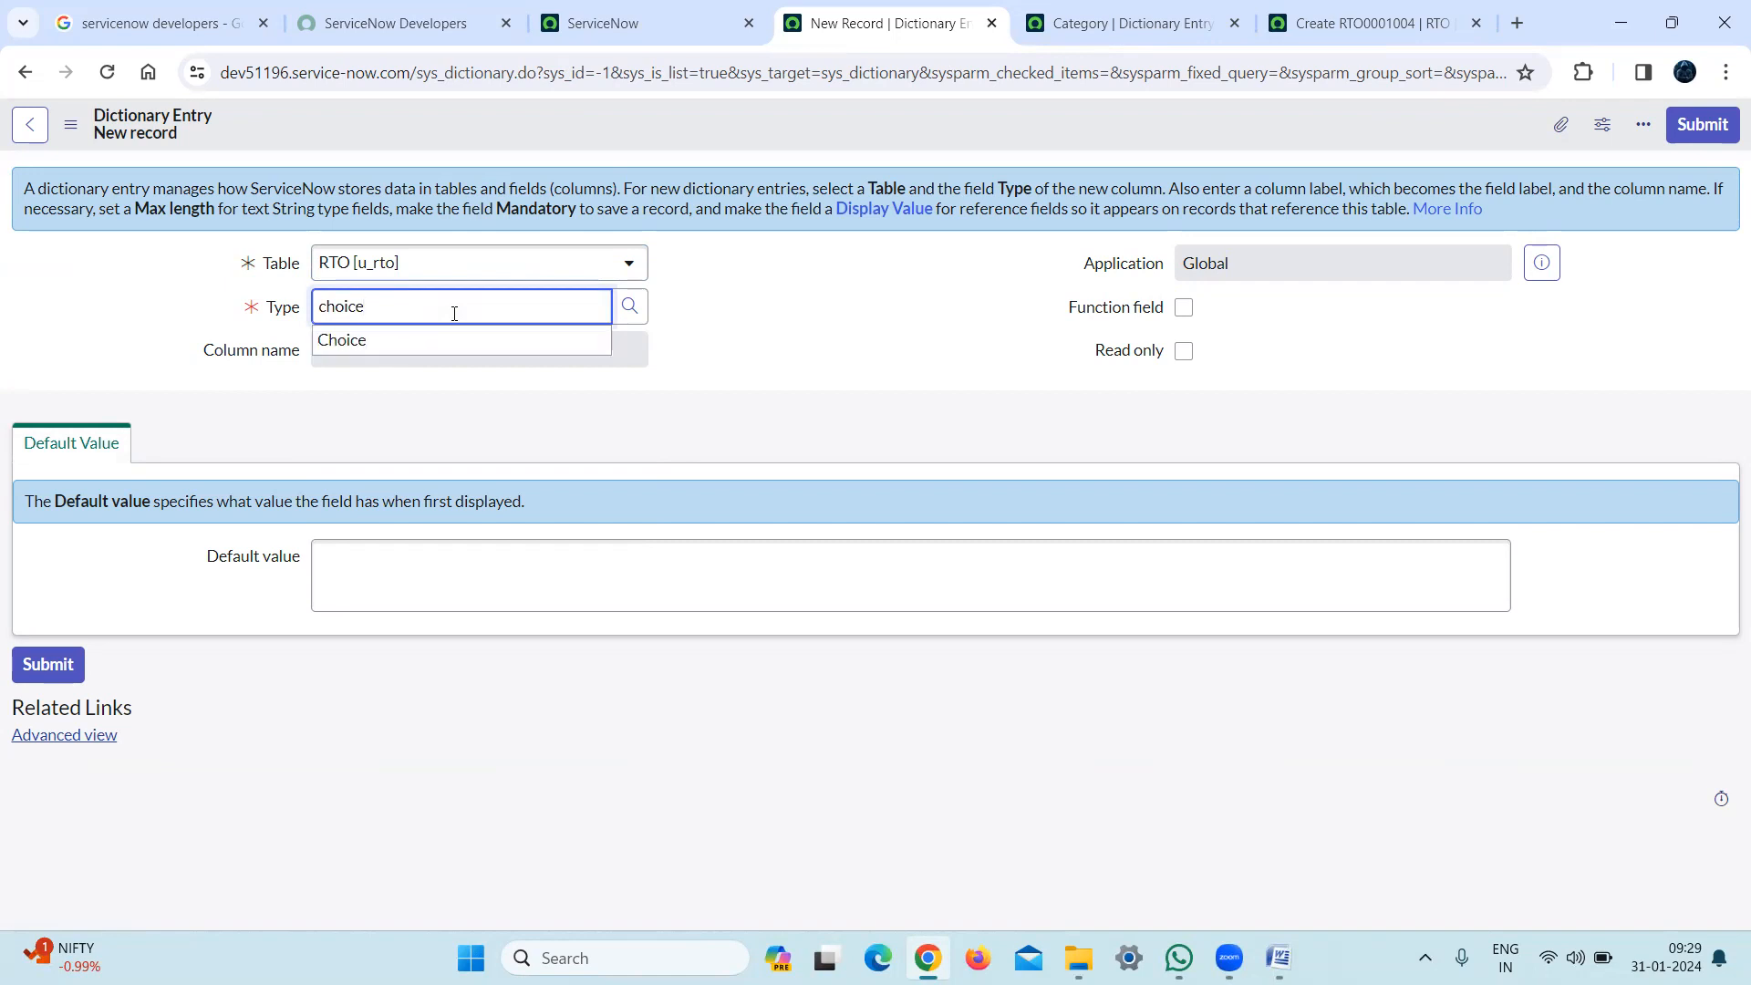
click(450, 355)
click(601, 355)
text(States)
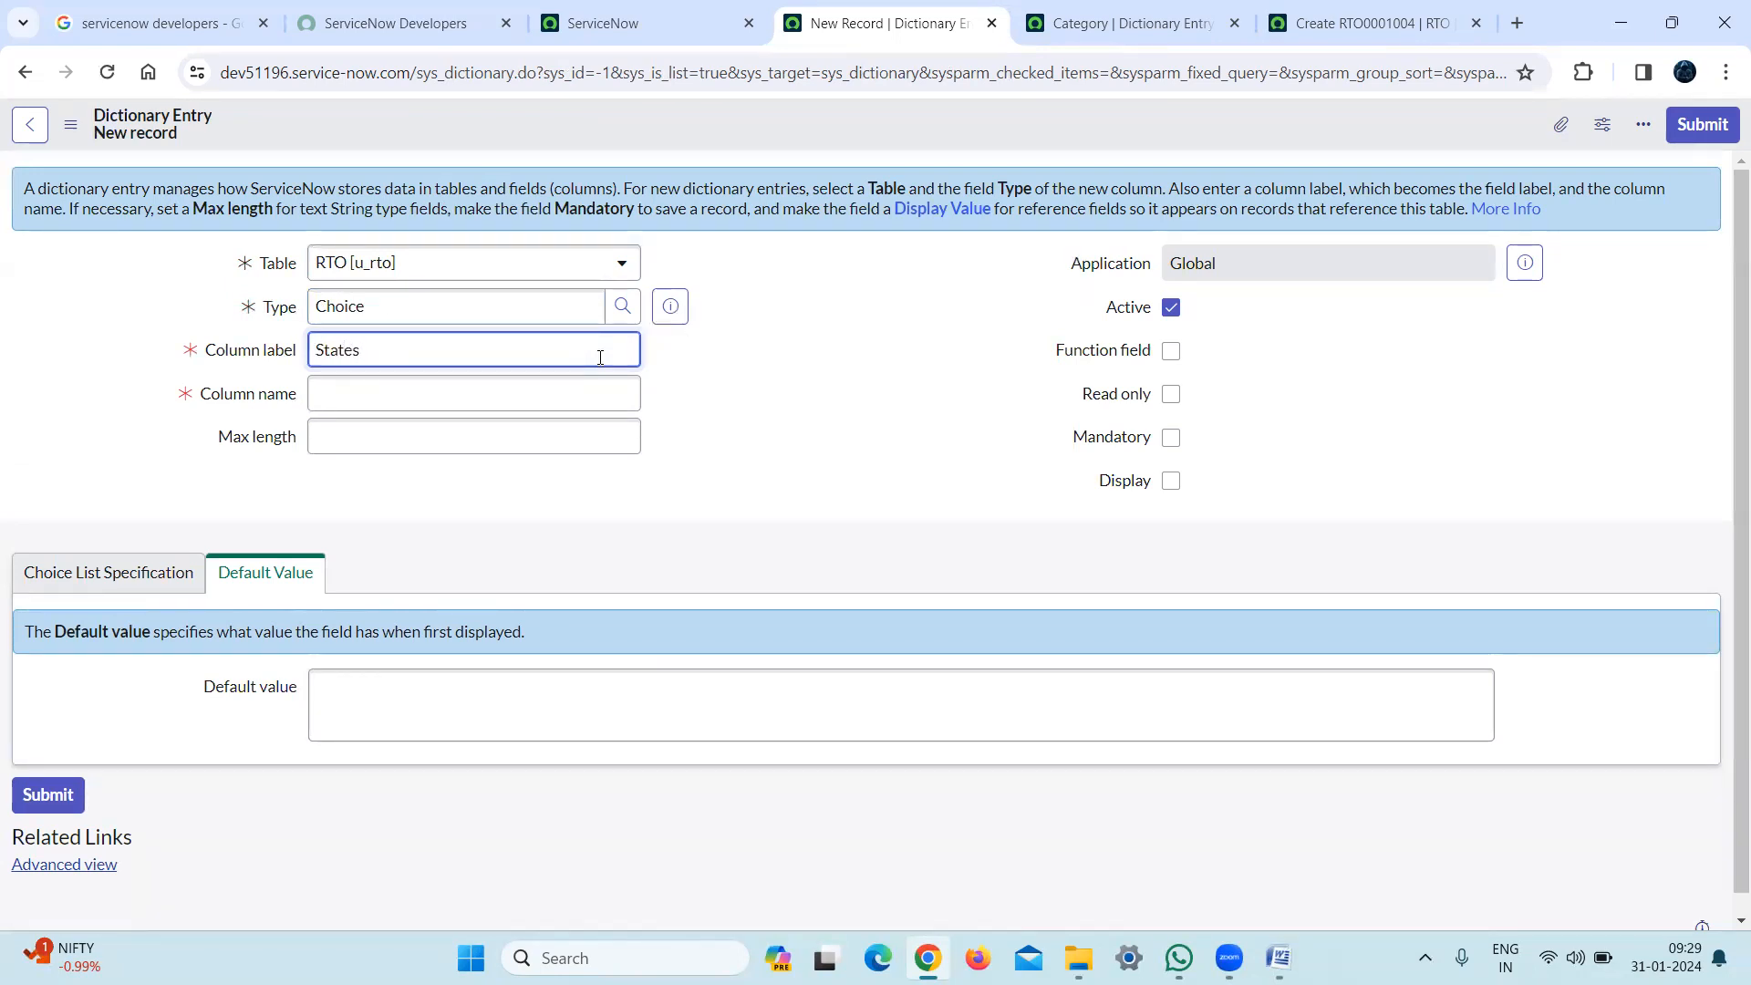
click(796, 407)
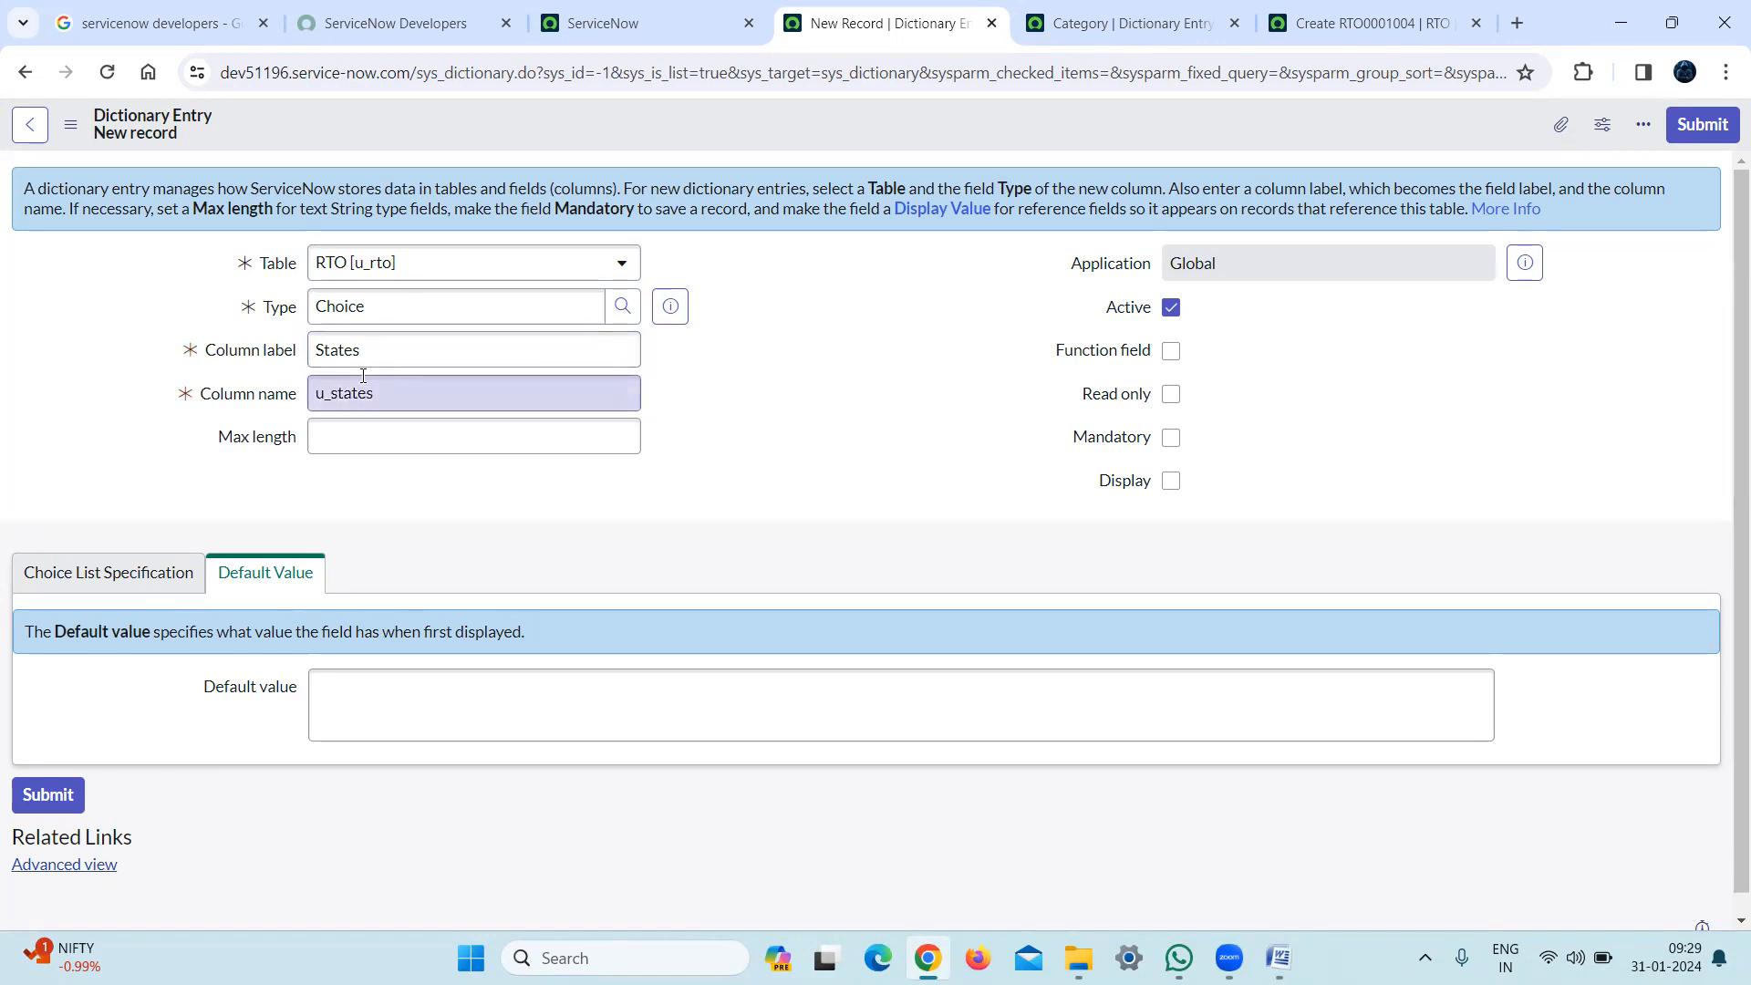
Review the Choice List Specification options, keep Choice at -- None --, and save the States dictionary entry
click(130, 575)
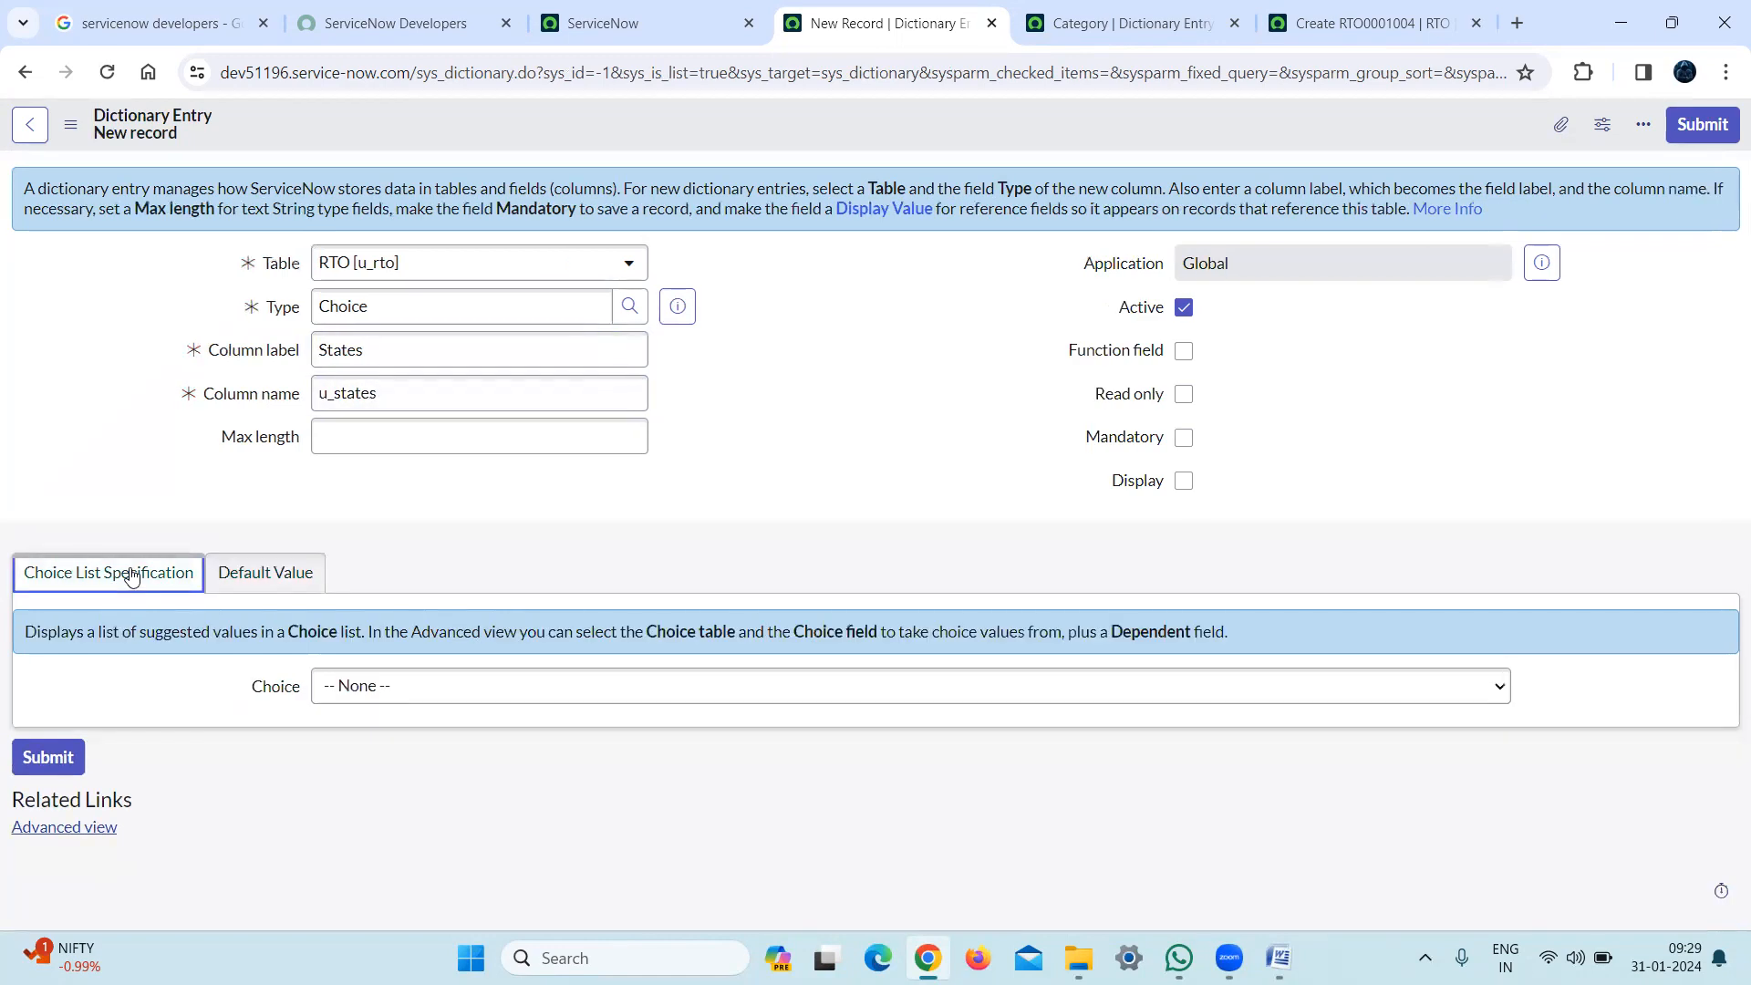
click(662, 691)
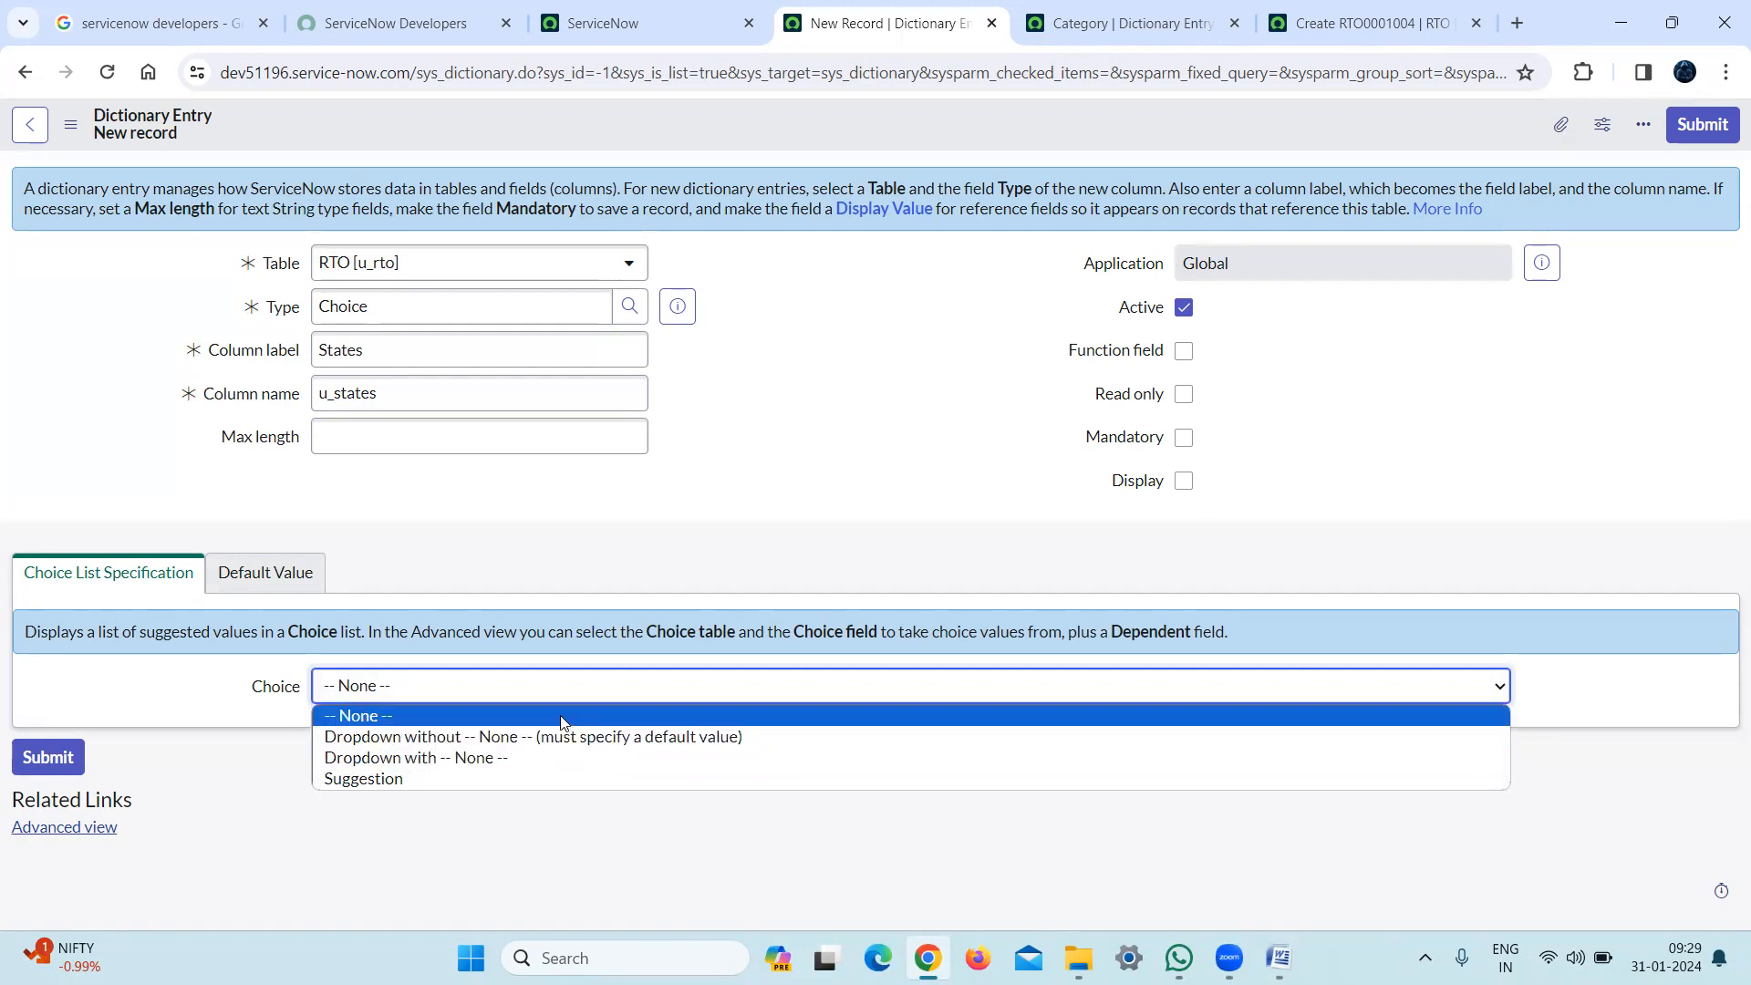
click(806, 467)
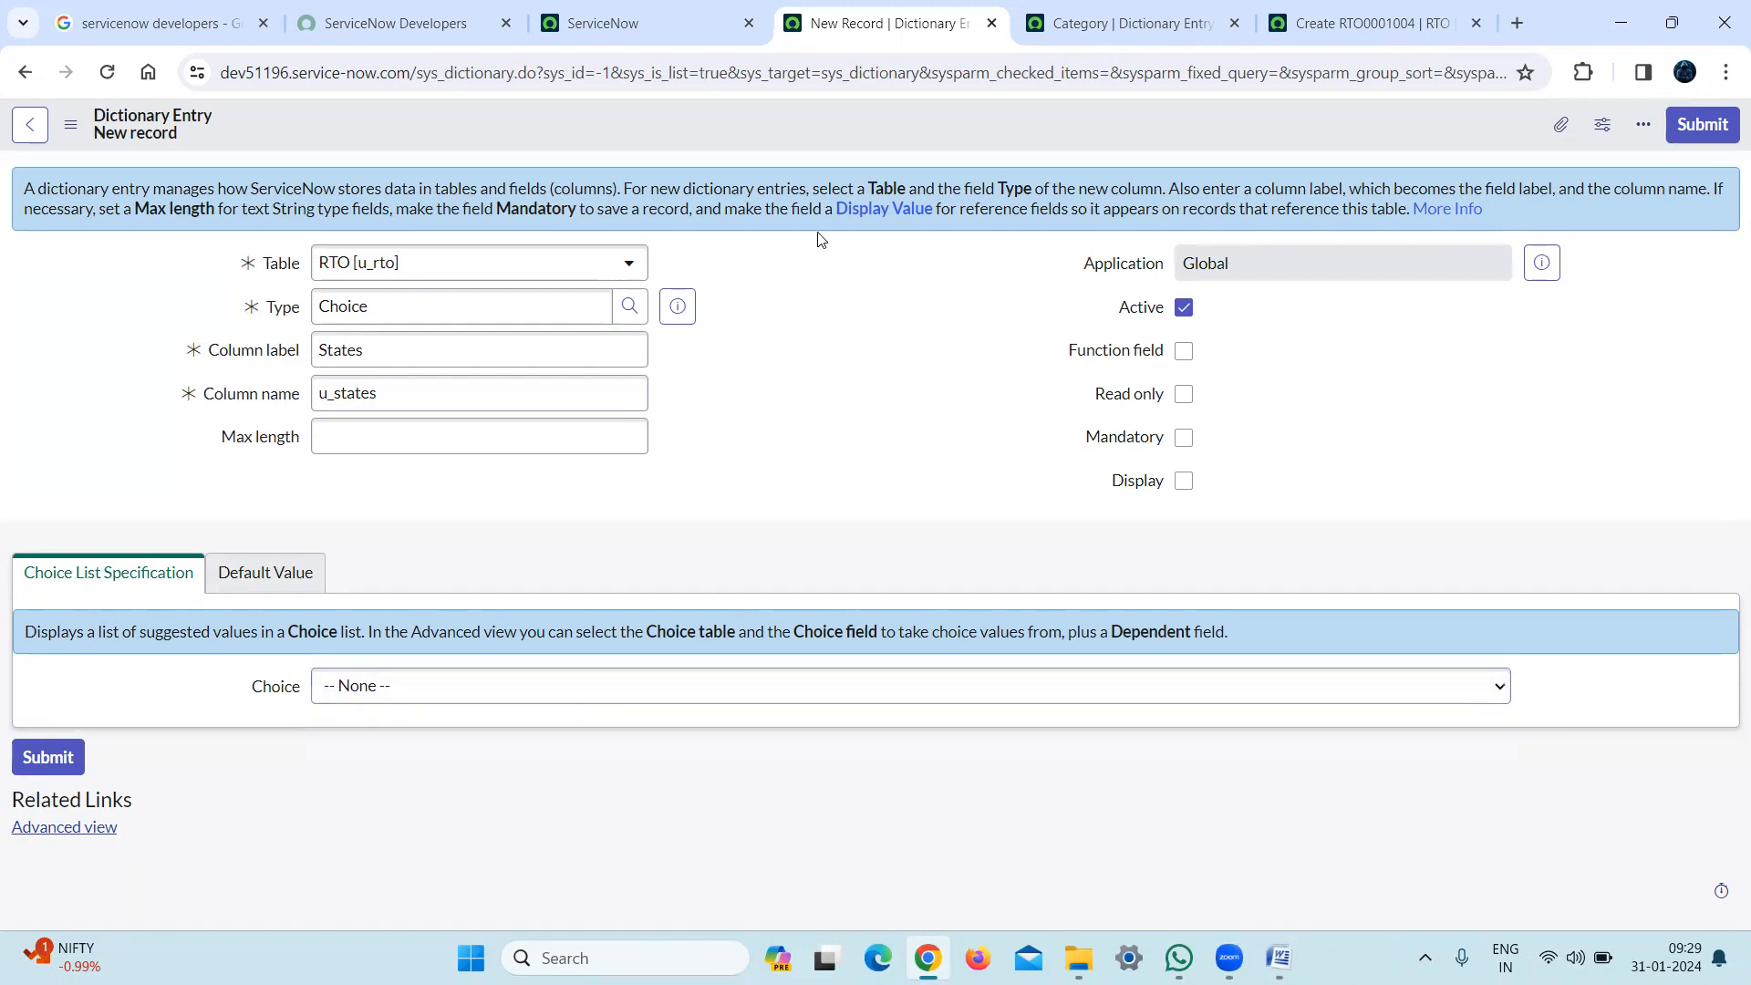
right_click(726, 115)
click(759, 131)
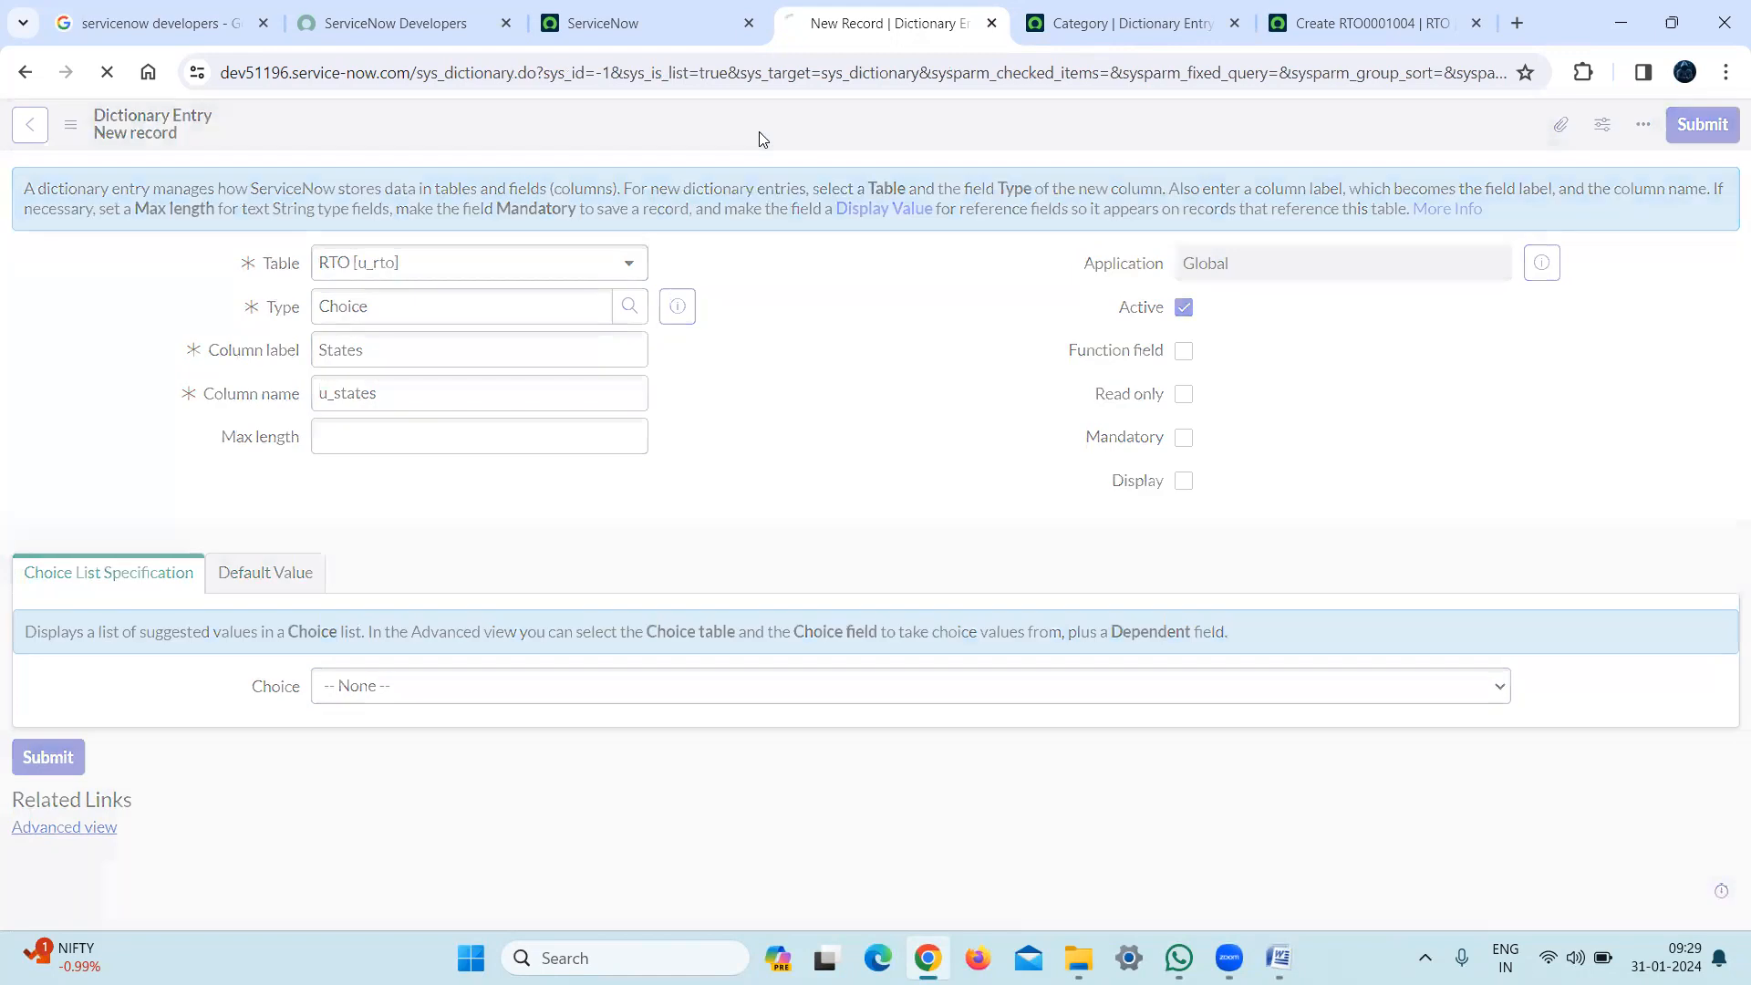
Reload the new RTO record form and check the choices offered by its States field
click(1369, 34)
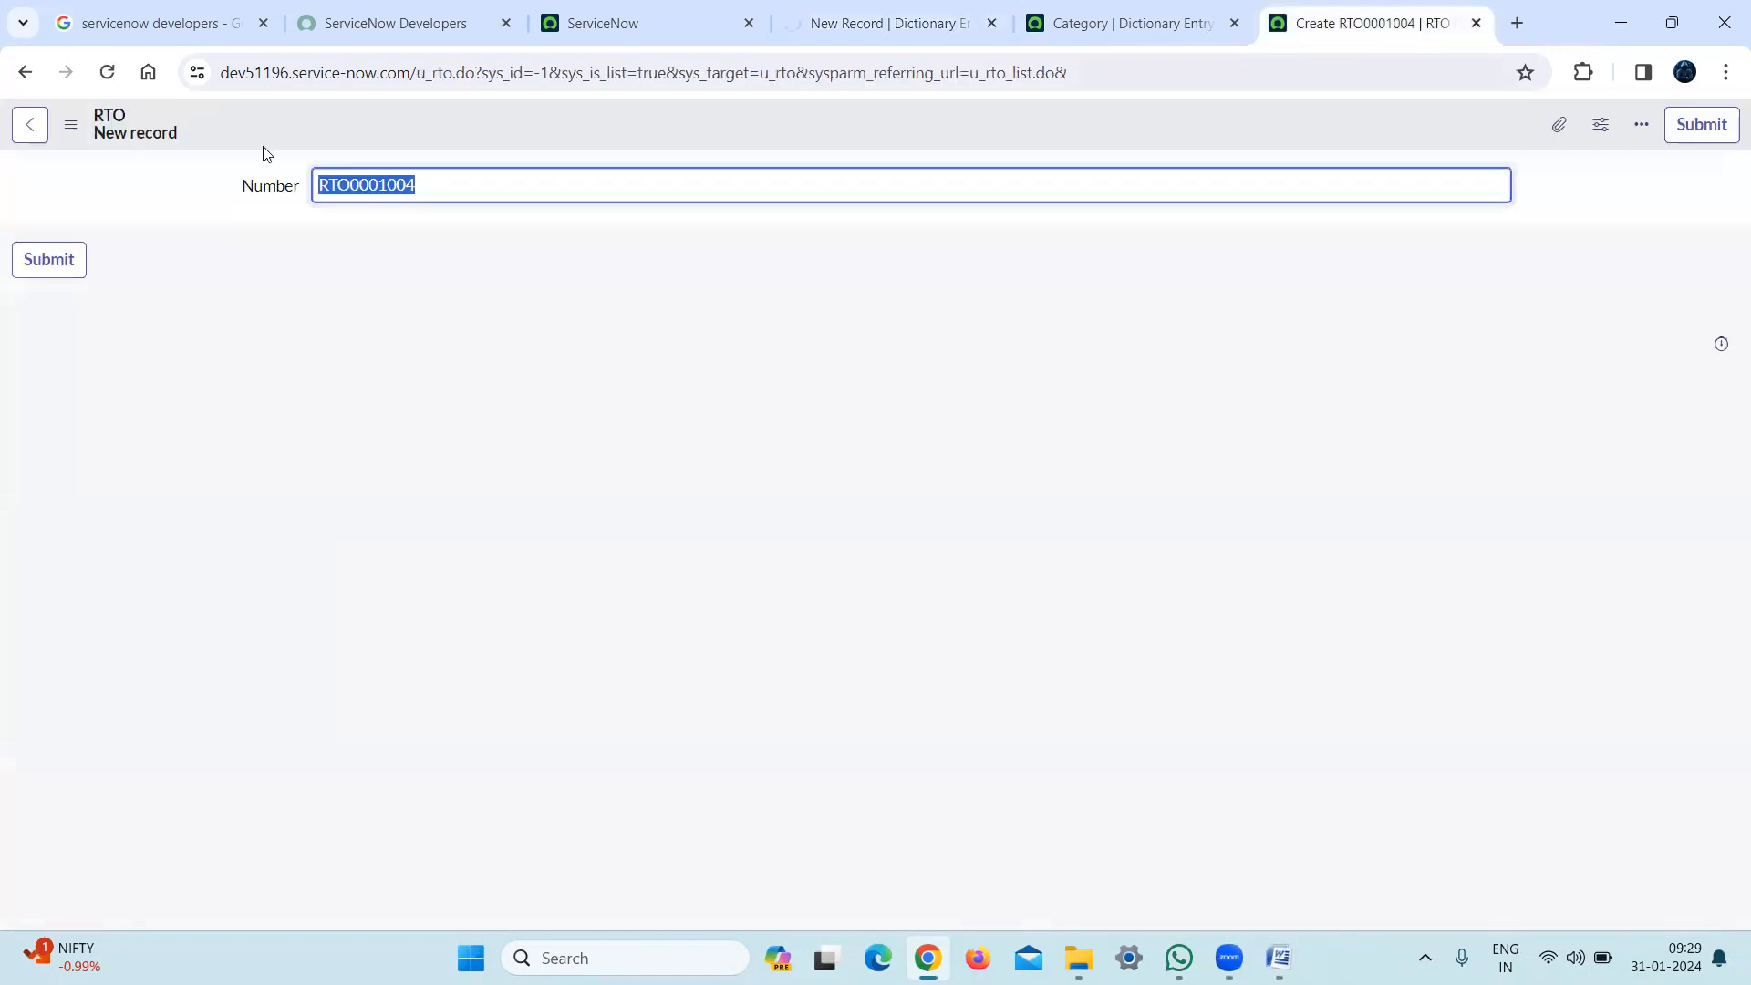
click(107, 72)
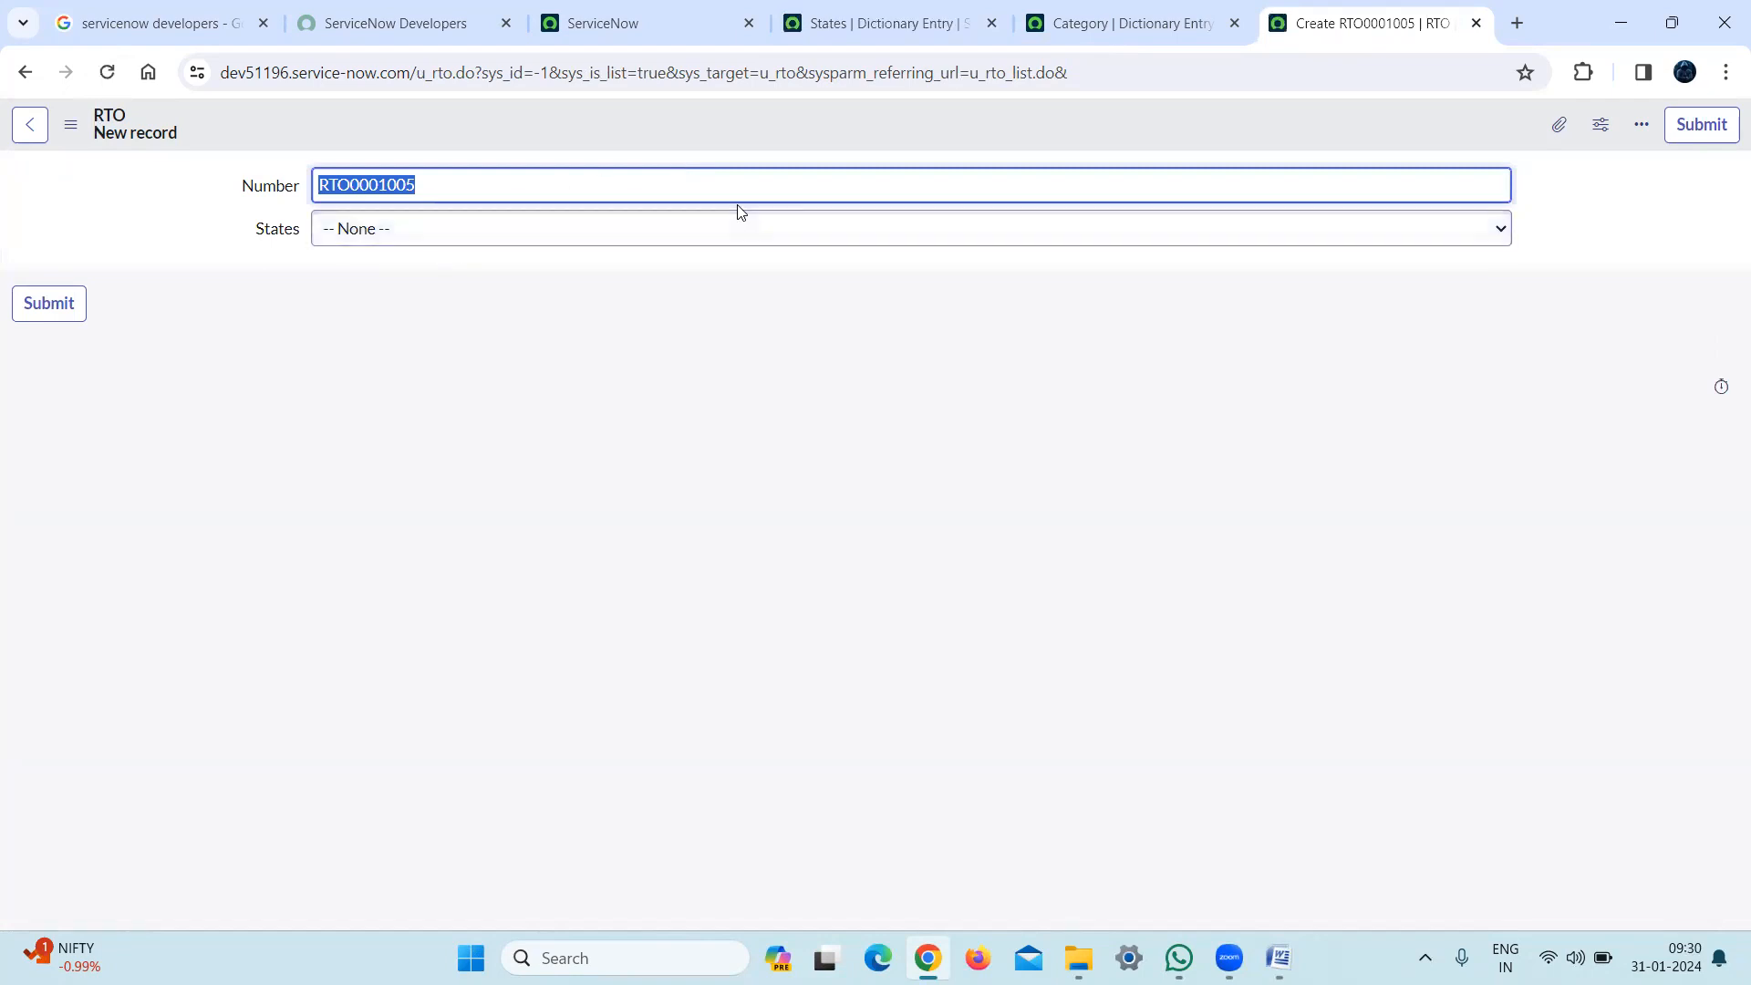
click(442, 238)
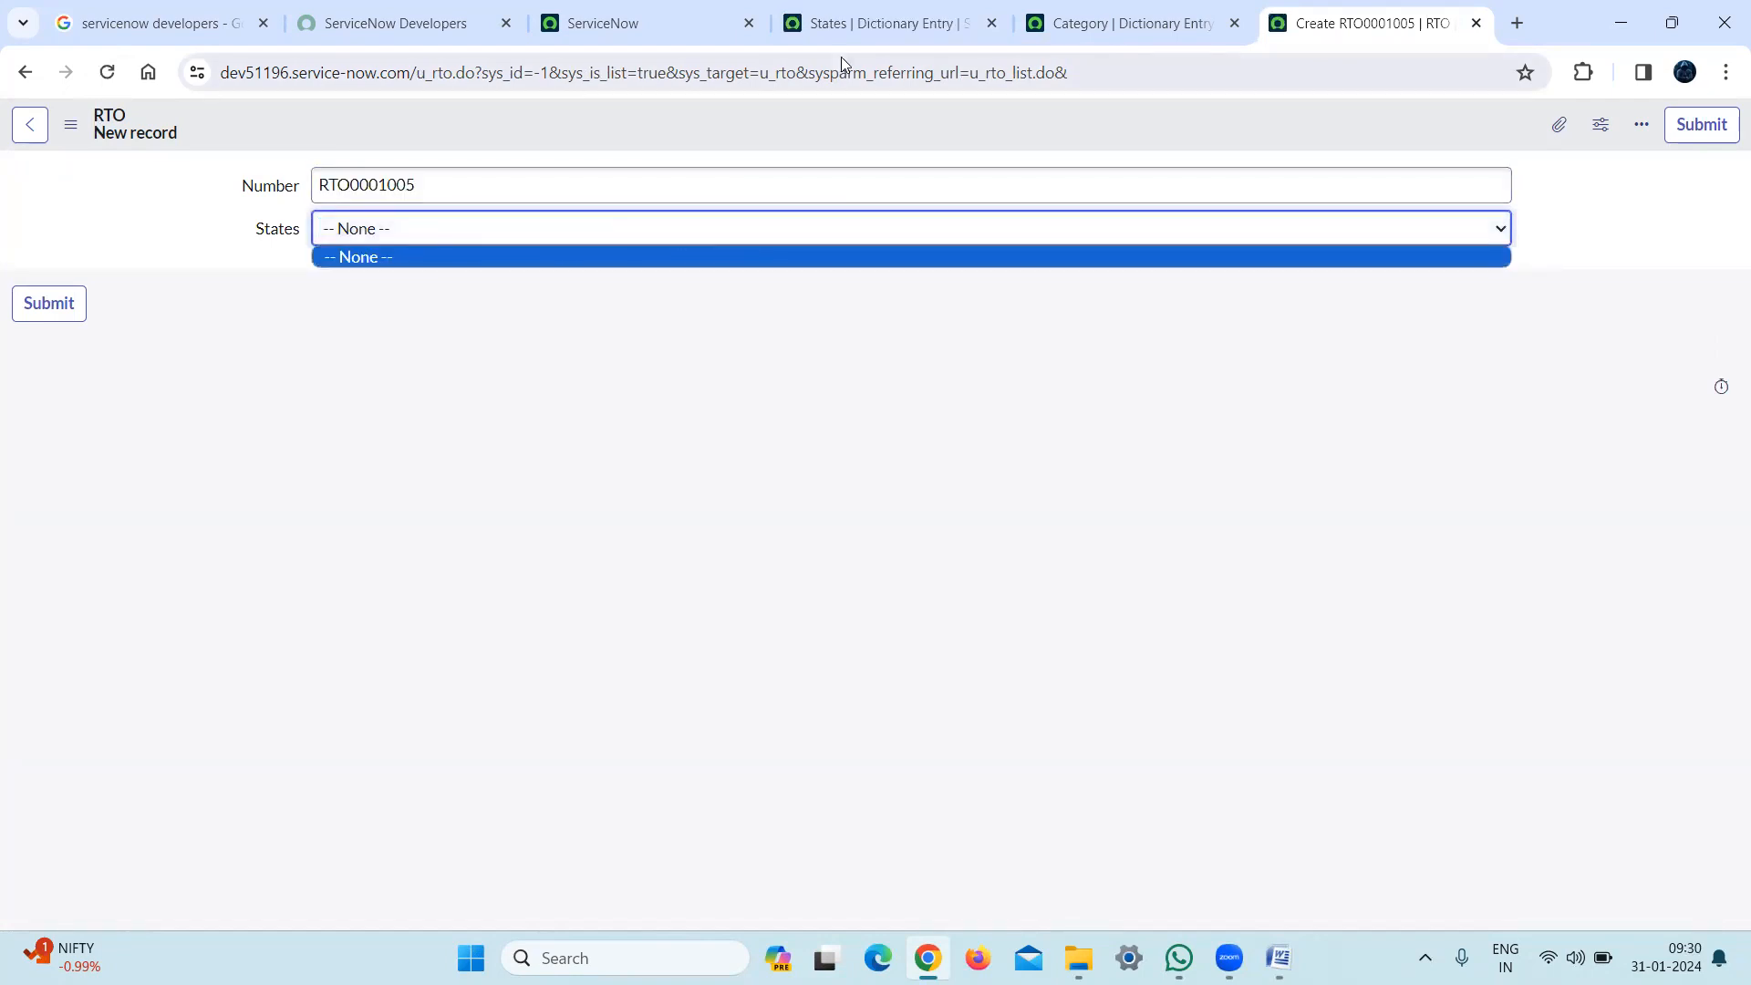
Try to set Choice to -- None -- in the States dictionary entry and save it
click(830, 33)
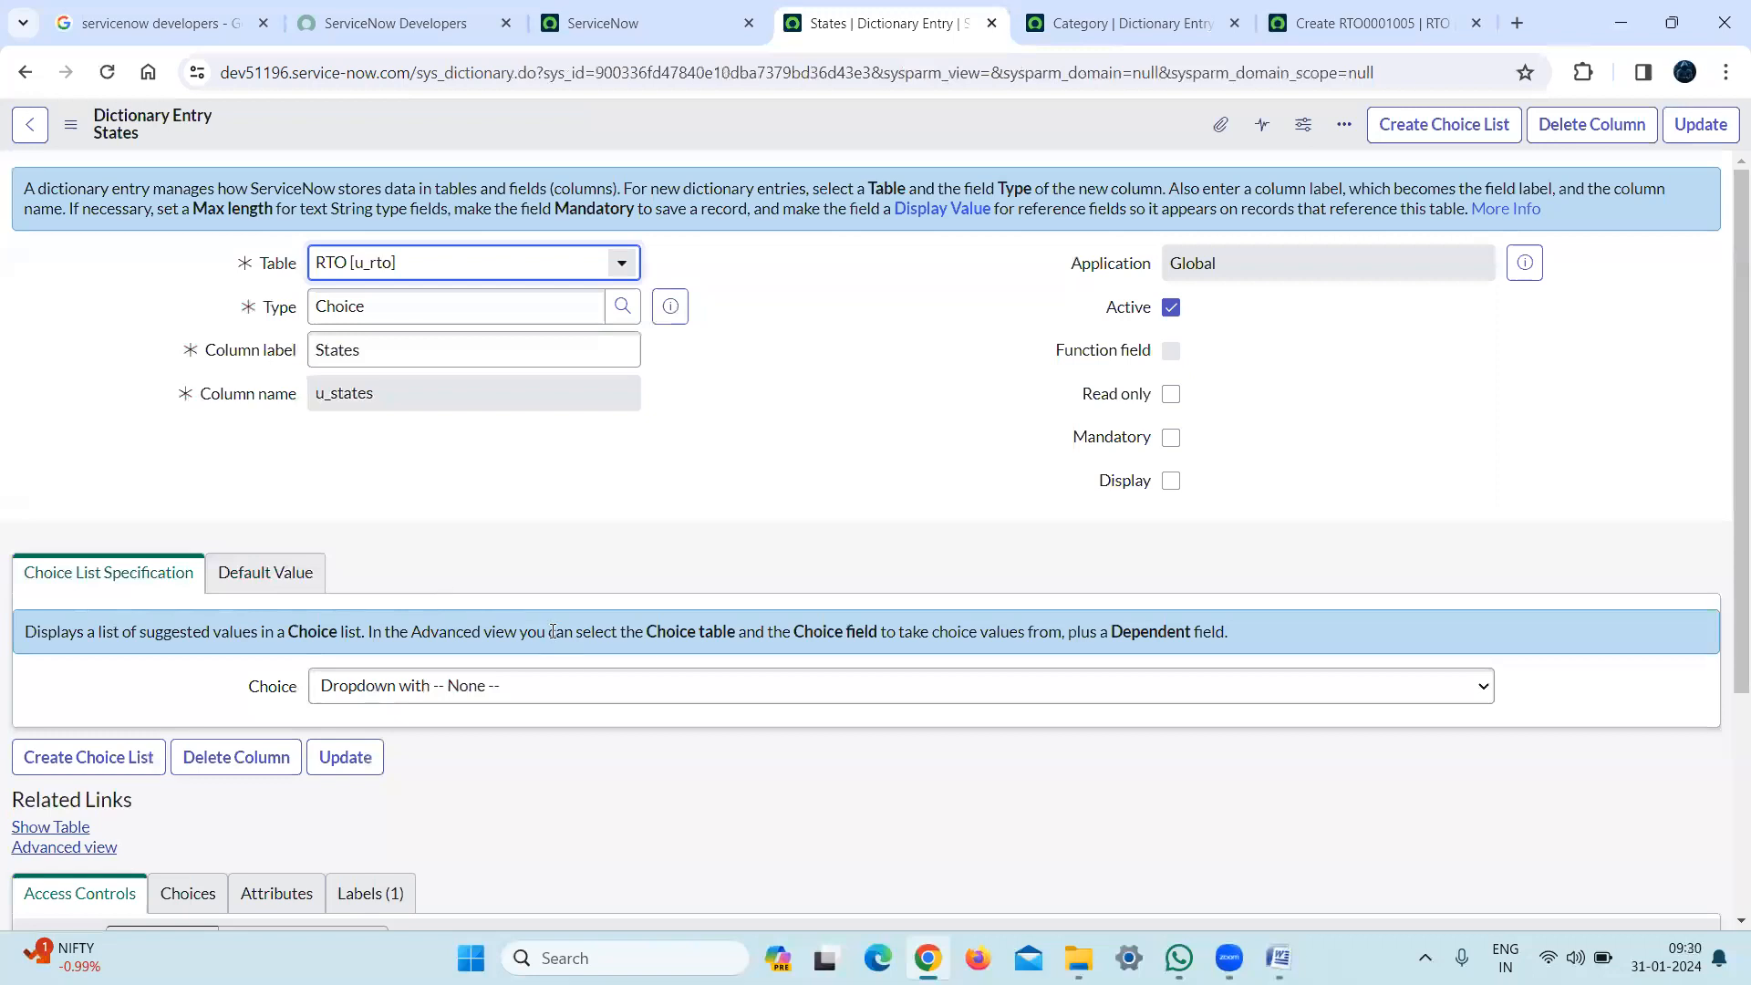
click(649, 691)
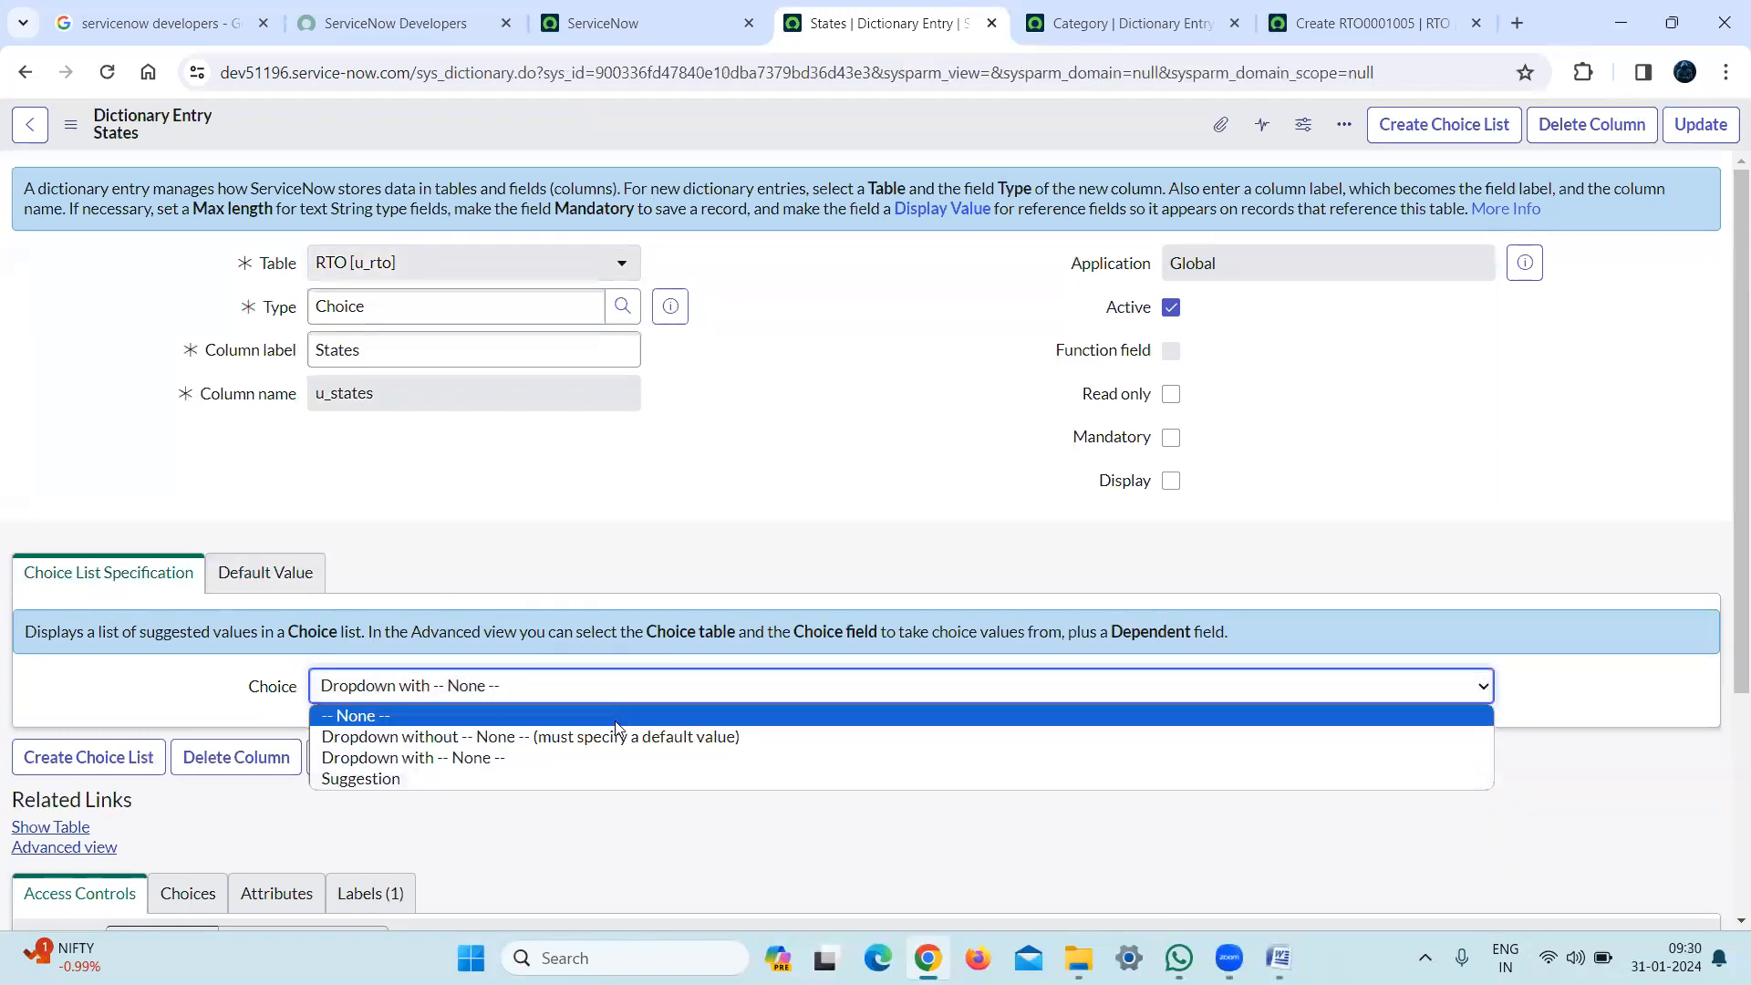
click(617, 721)
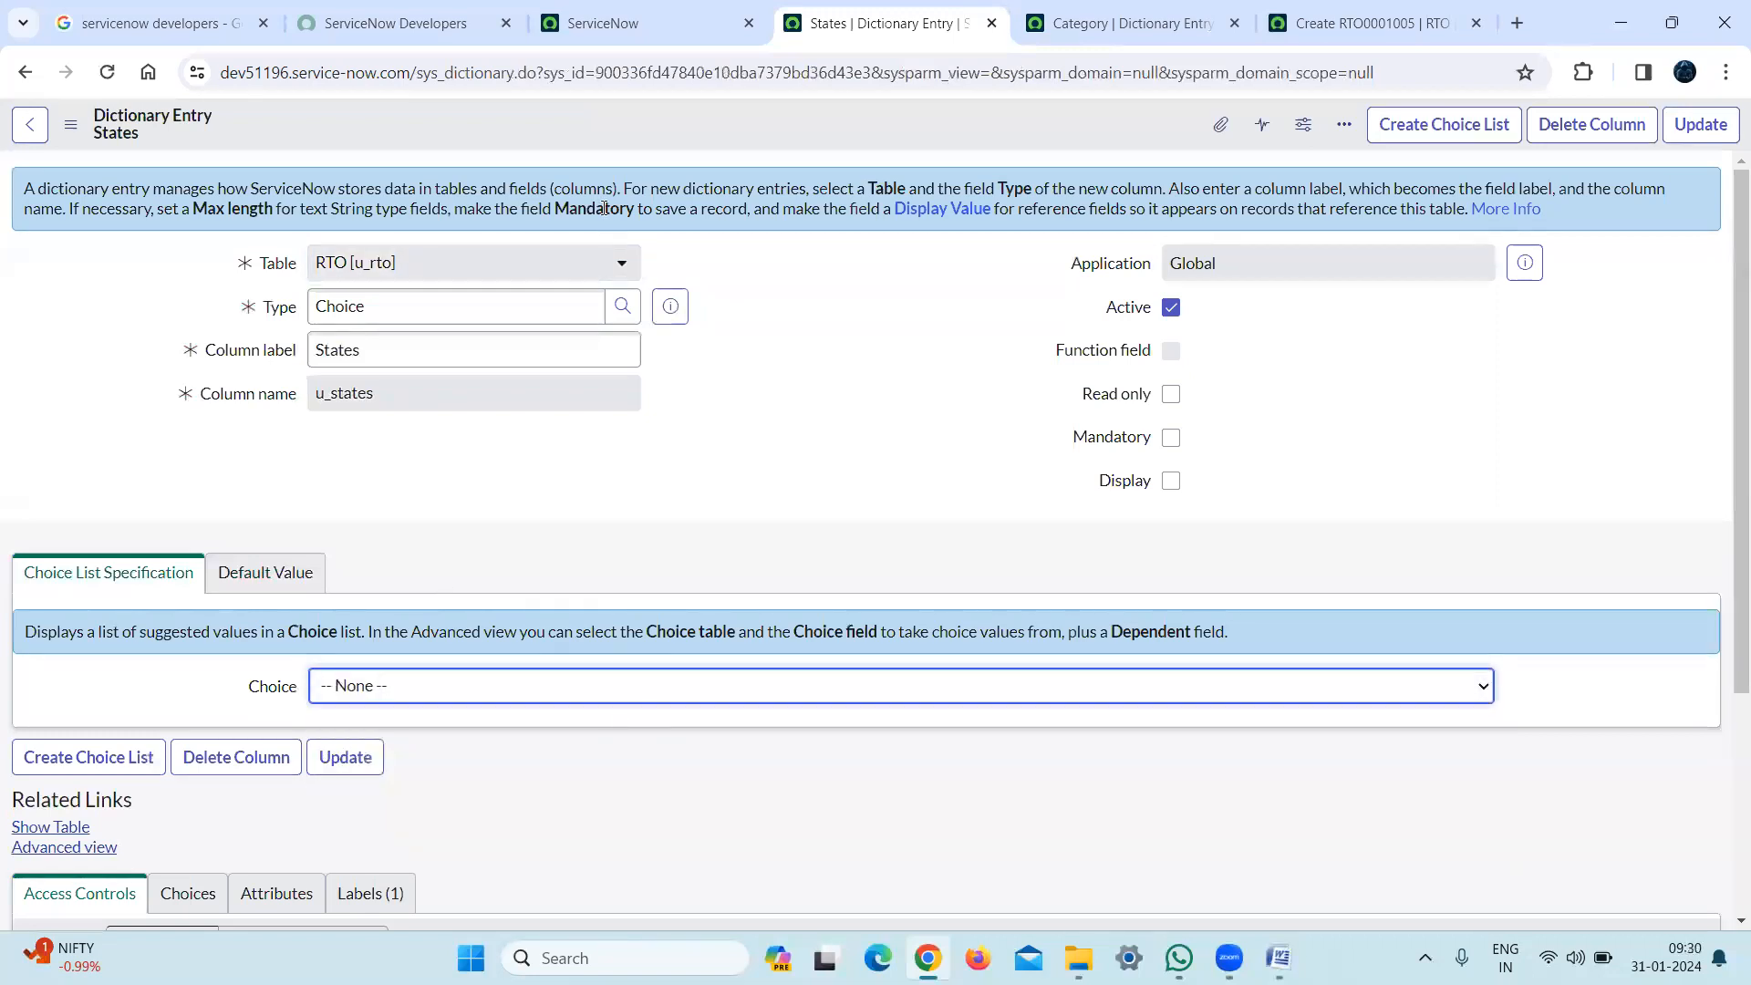
right_click(491, 131)
click(548, 148)
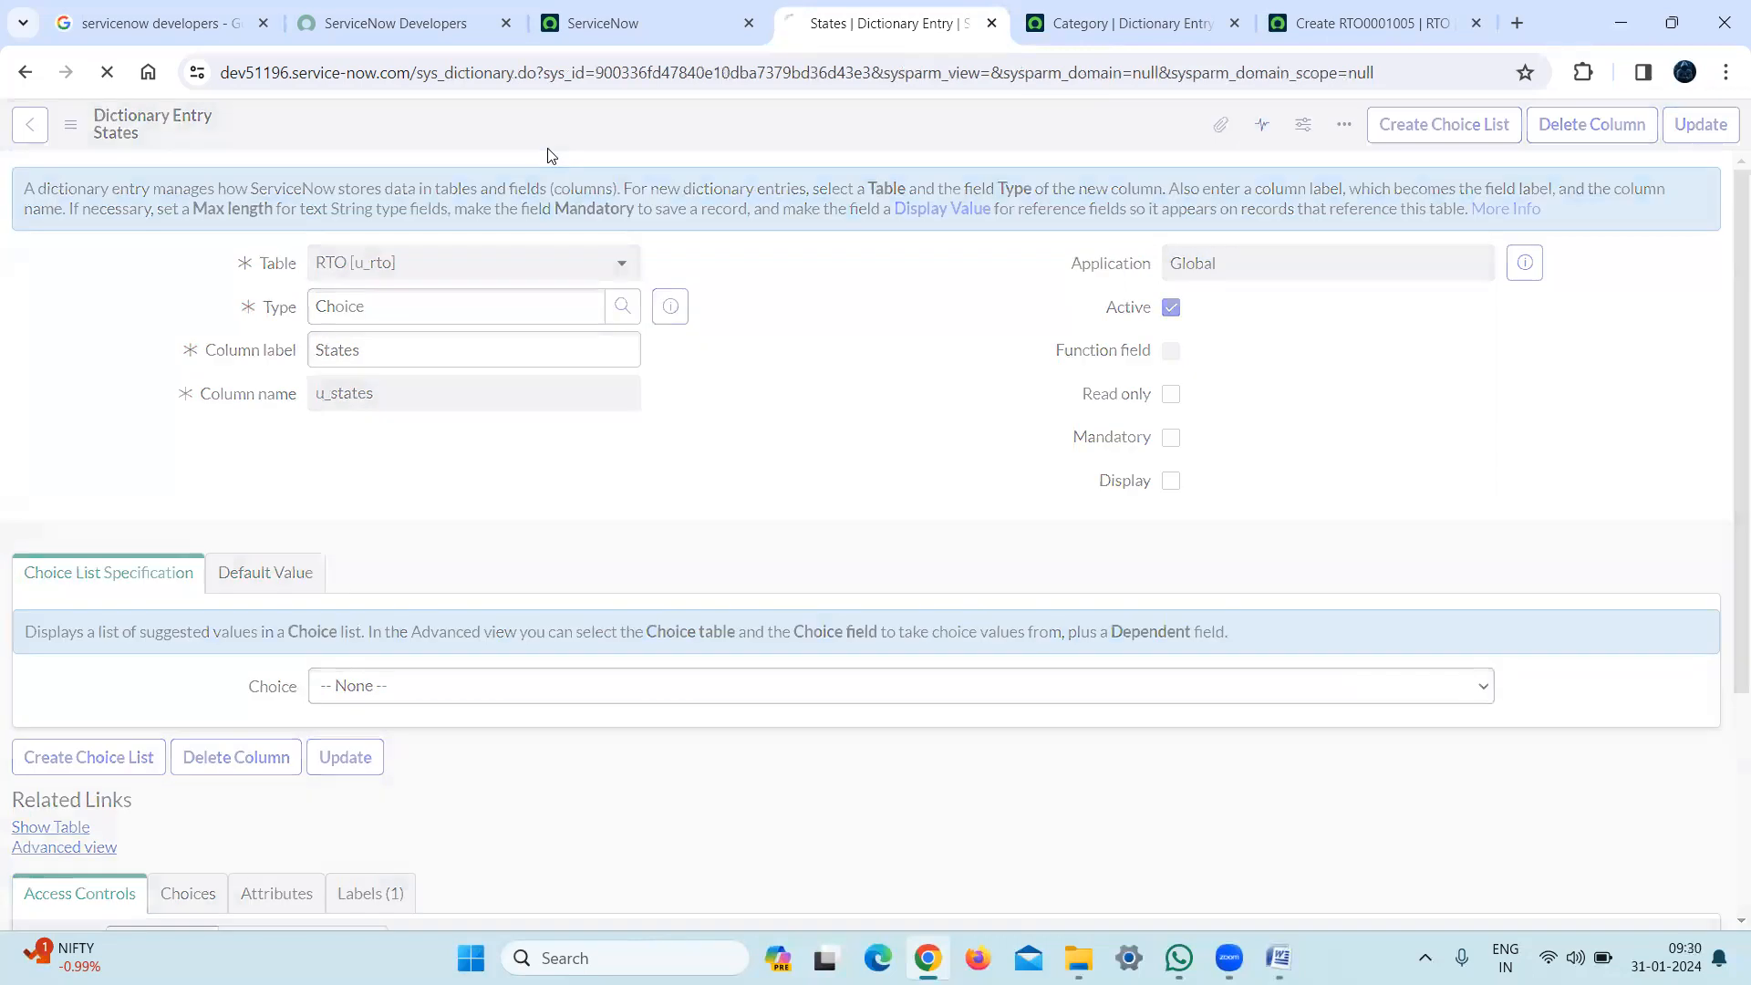
Reload the RTO form once more and recheck the choices in the States field
click(1344, 37)
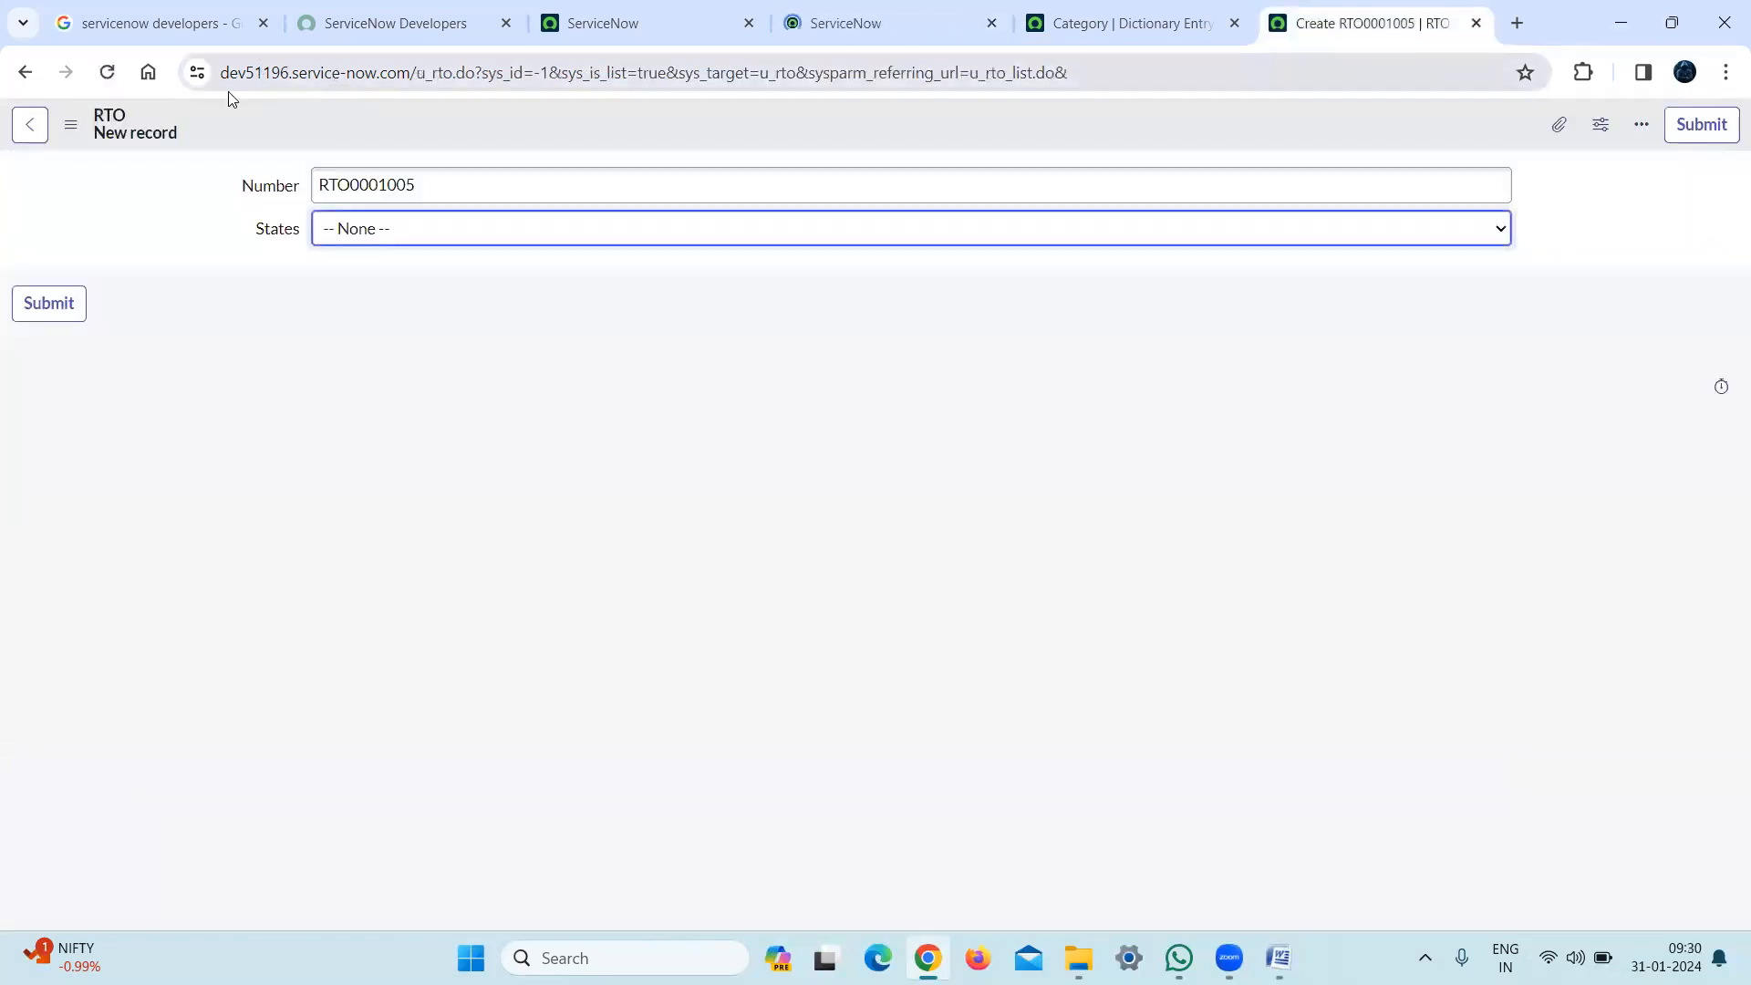
click(105, 77)
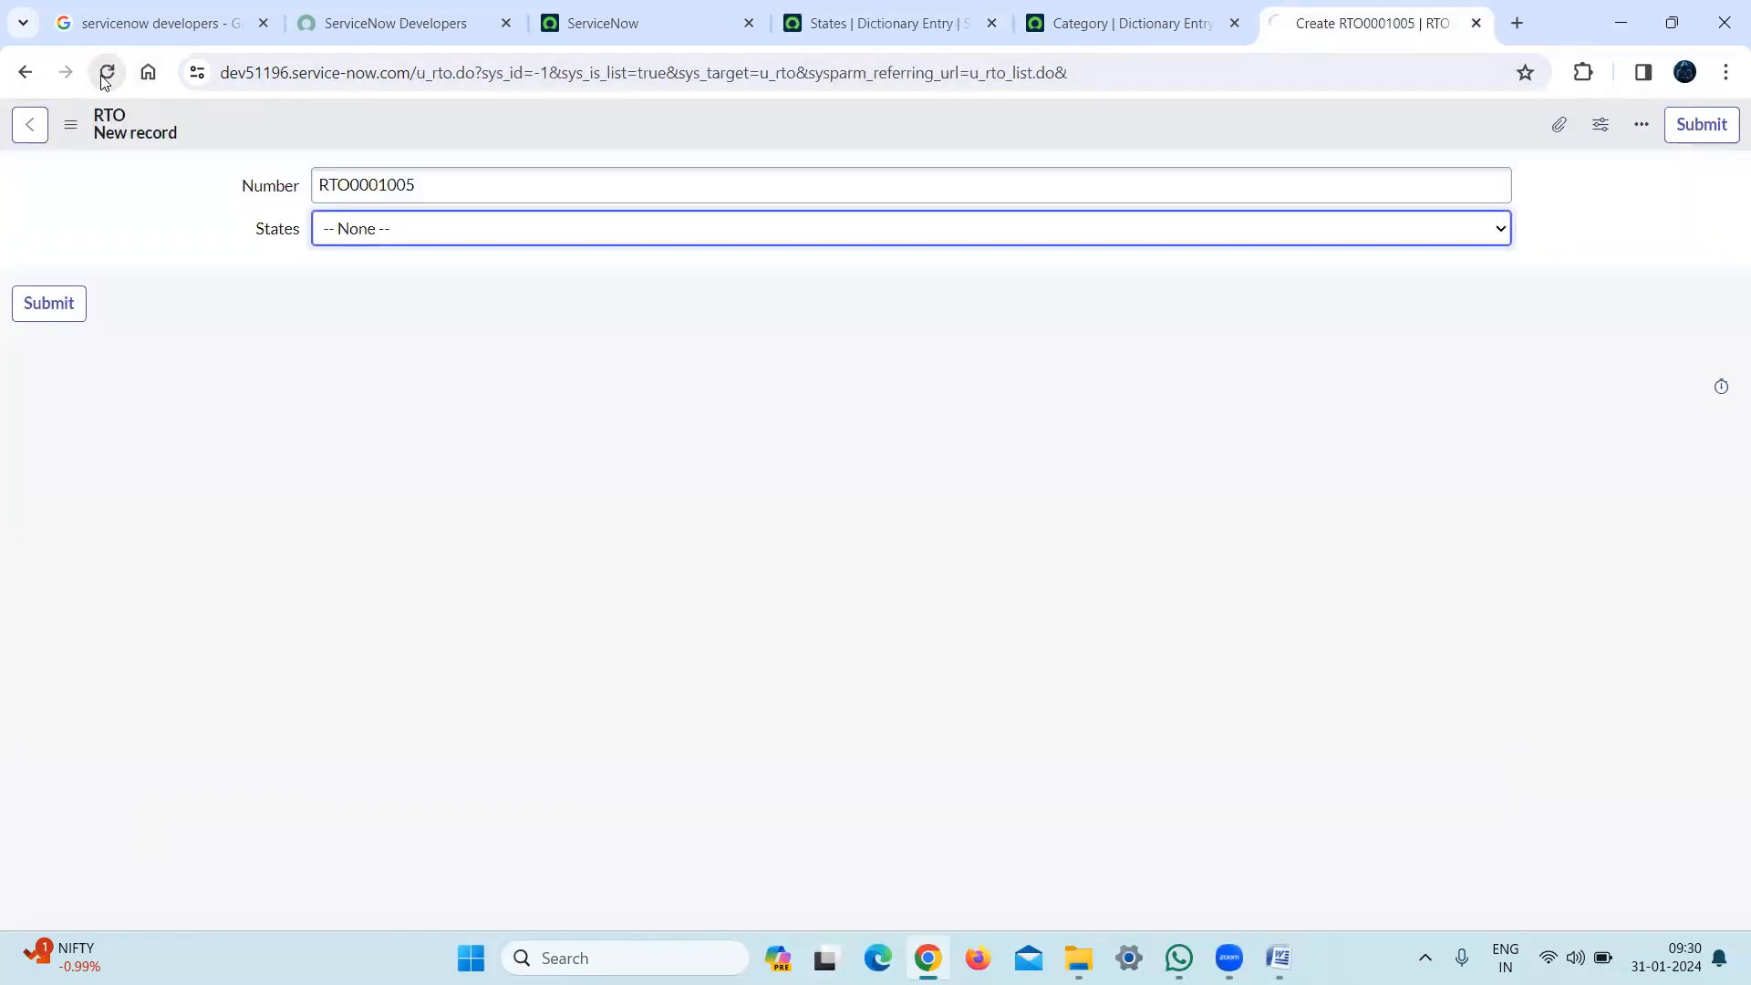
click(465, 236)
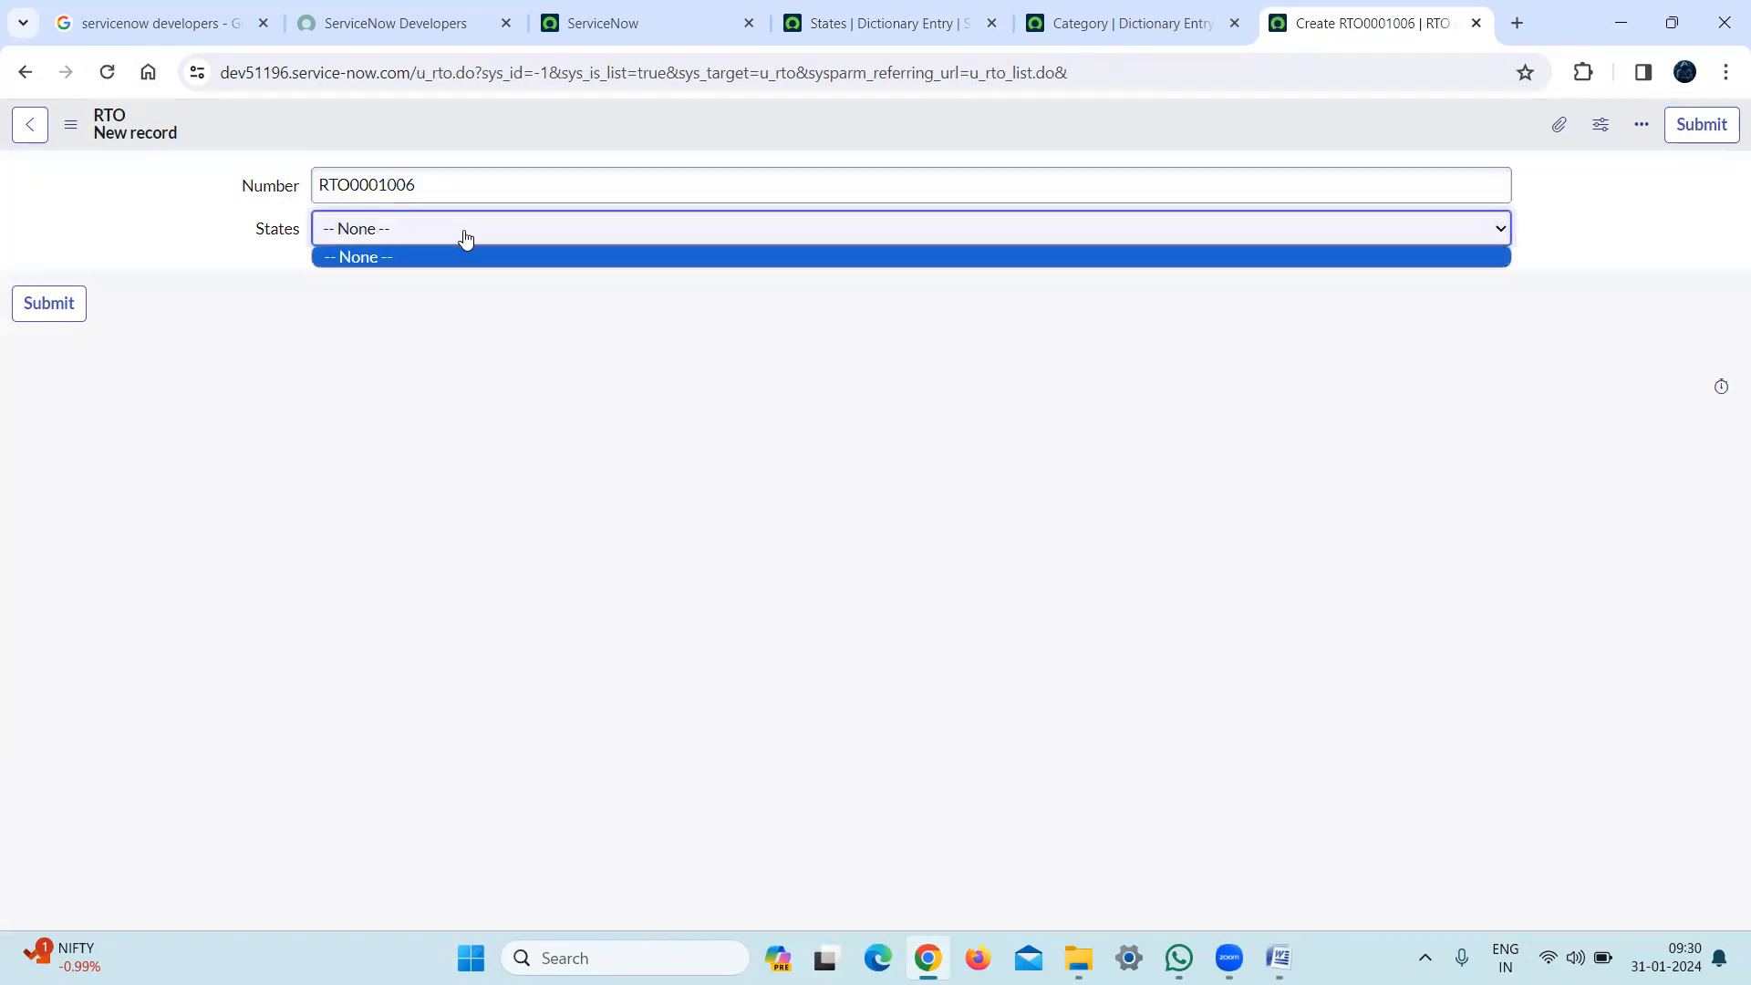
click(463, 240)
Change Choice in the States dictionary entry to -- None -- and return it to Dropdown with -- None --
click(616, 37)
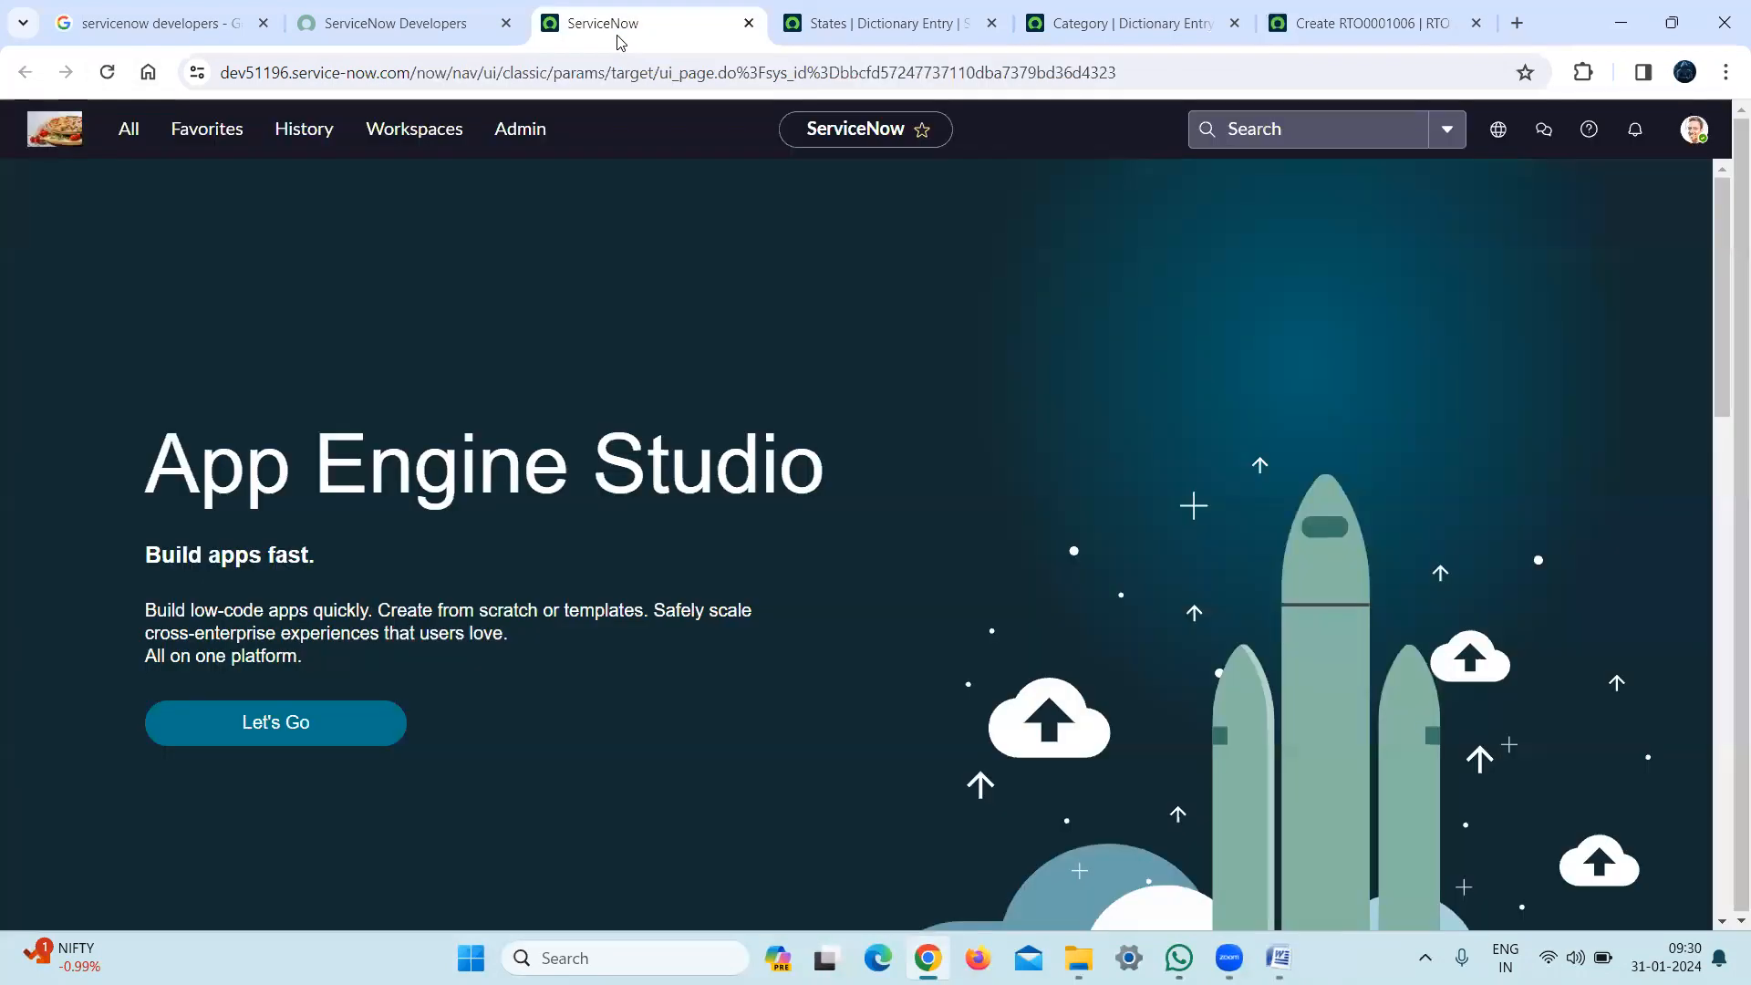
click(876, 41)
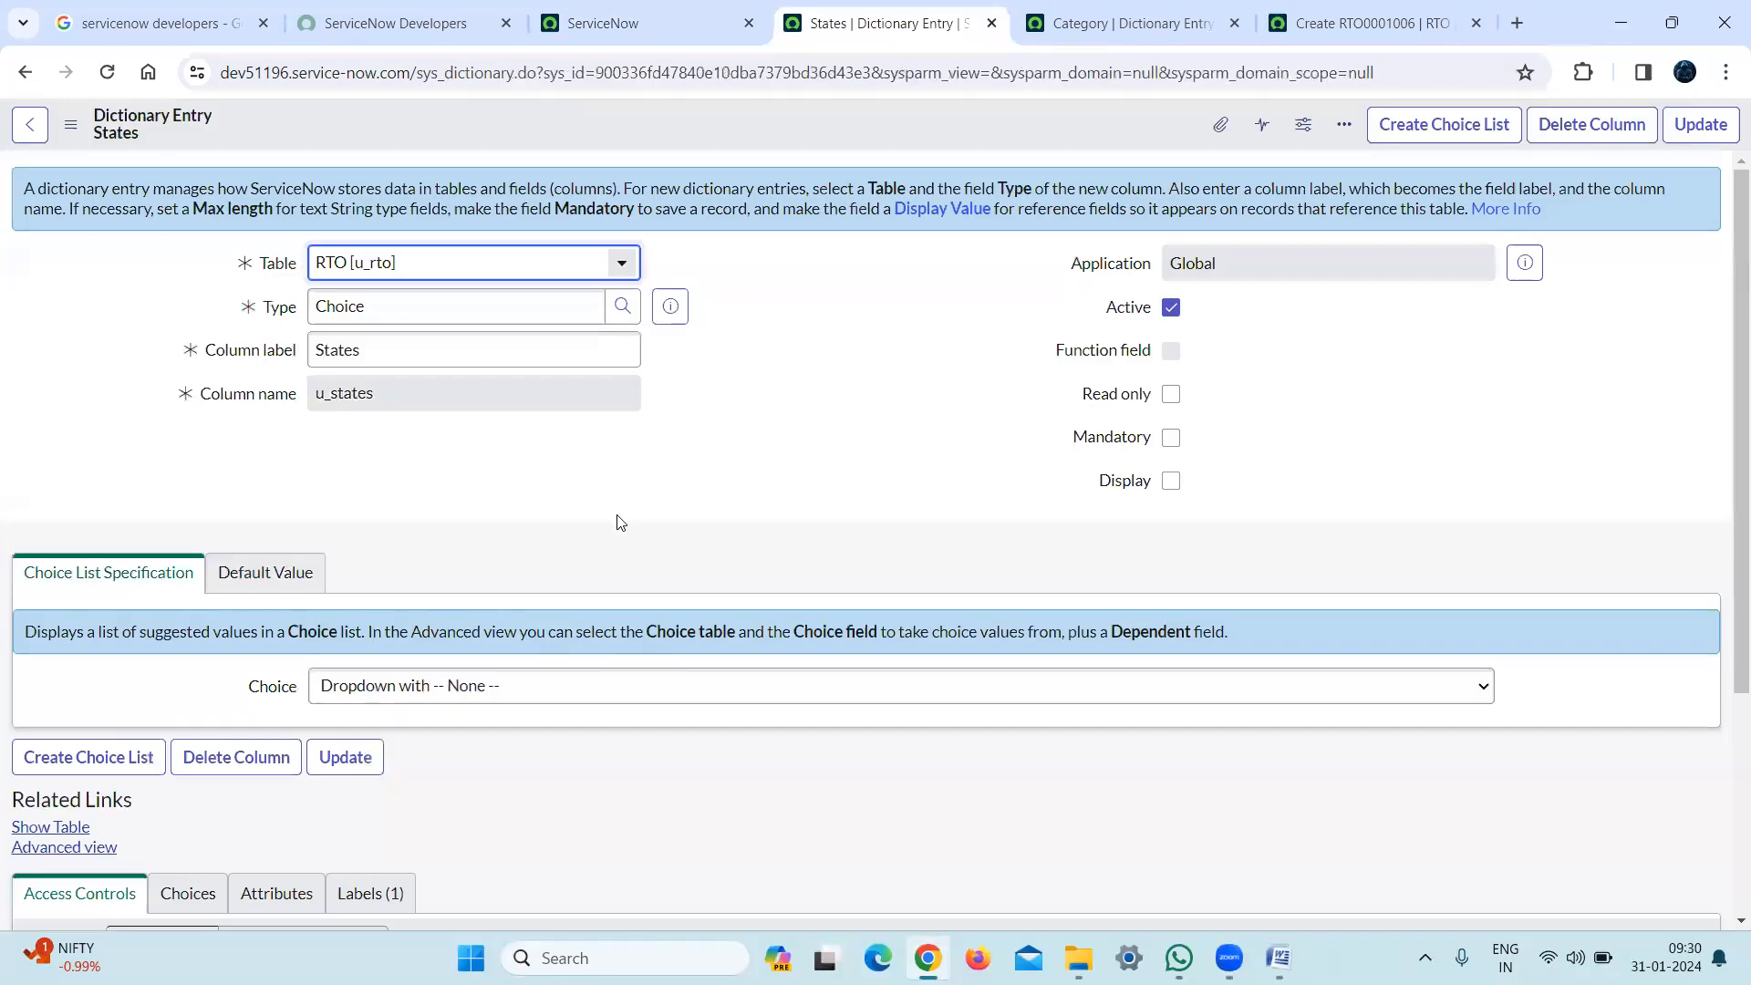
click(549, 688)
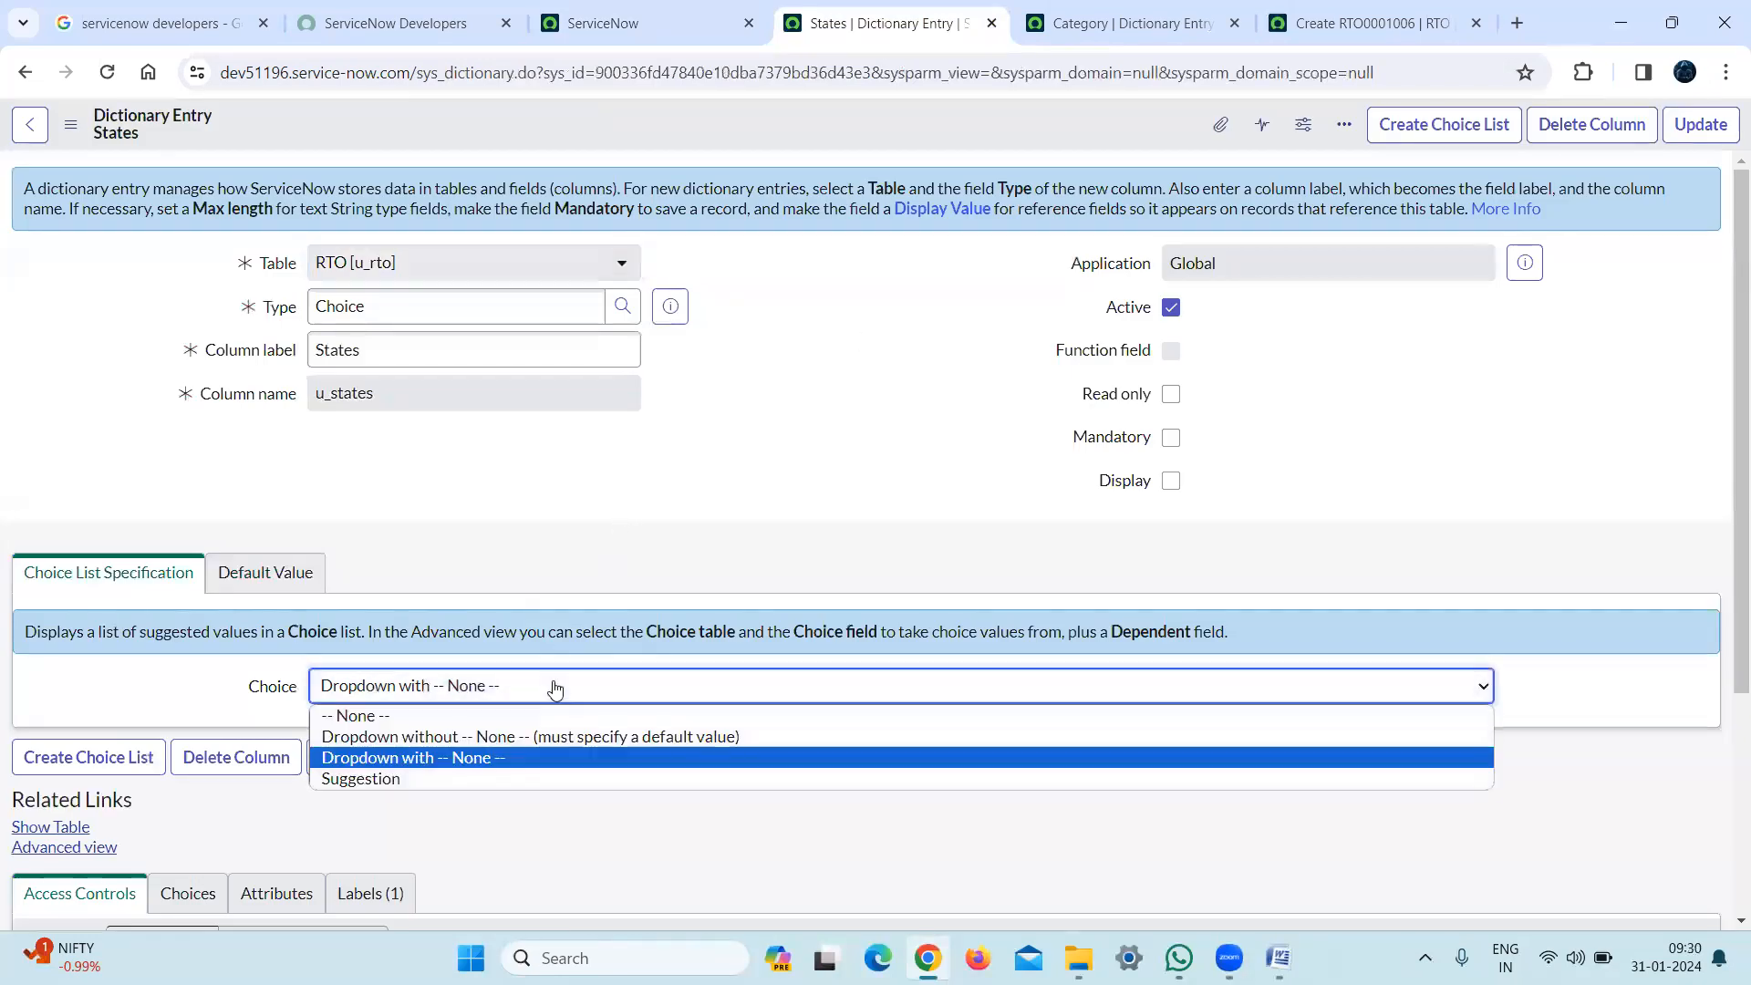
click(509, 724)
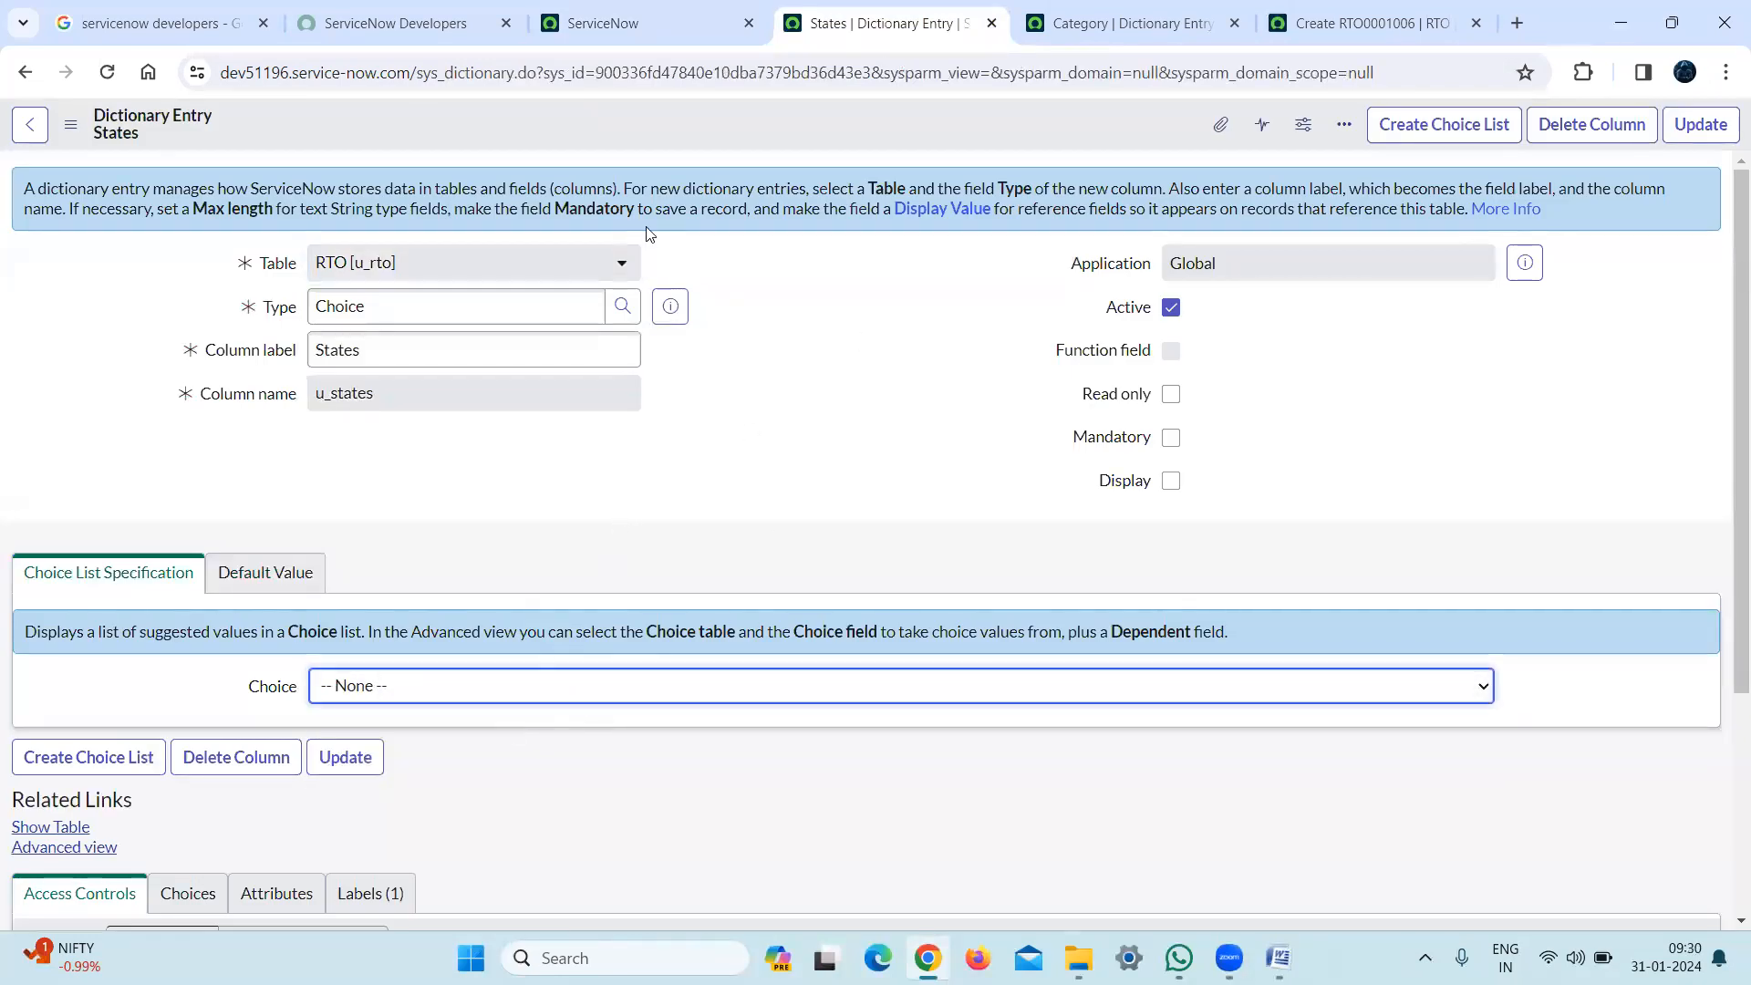
click(541, 697)
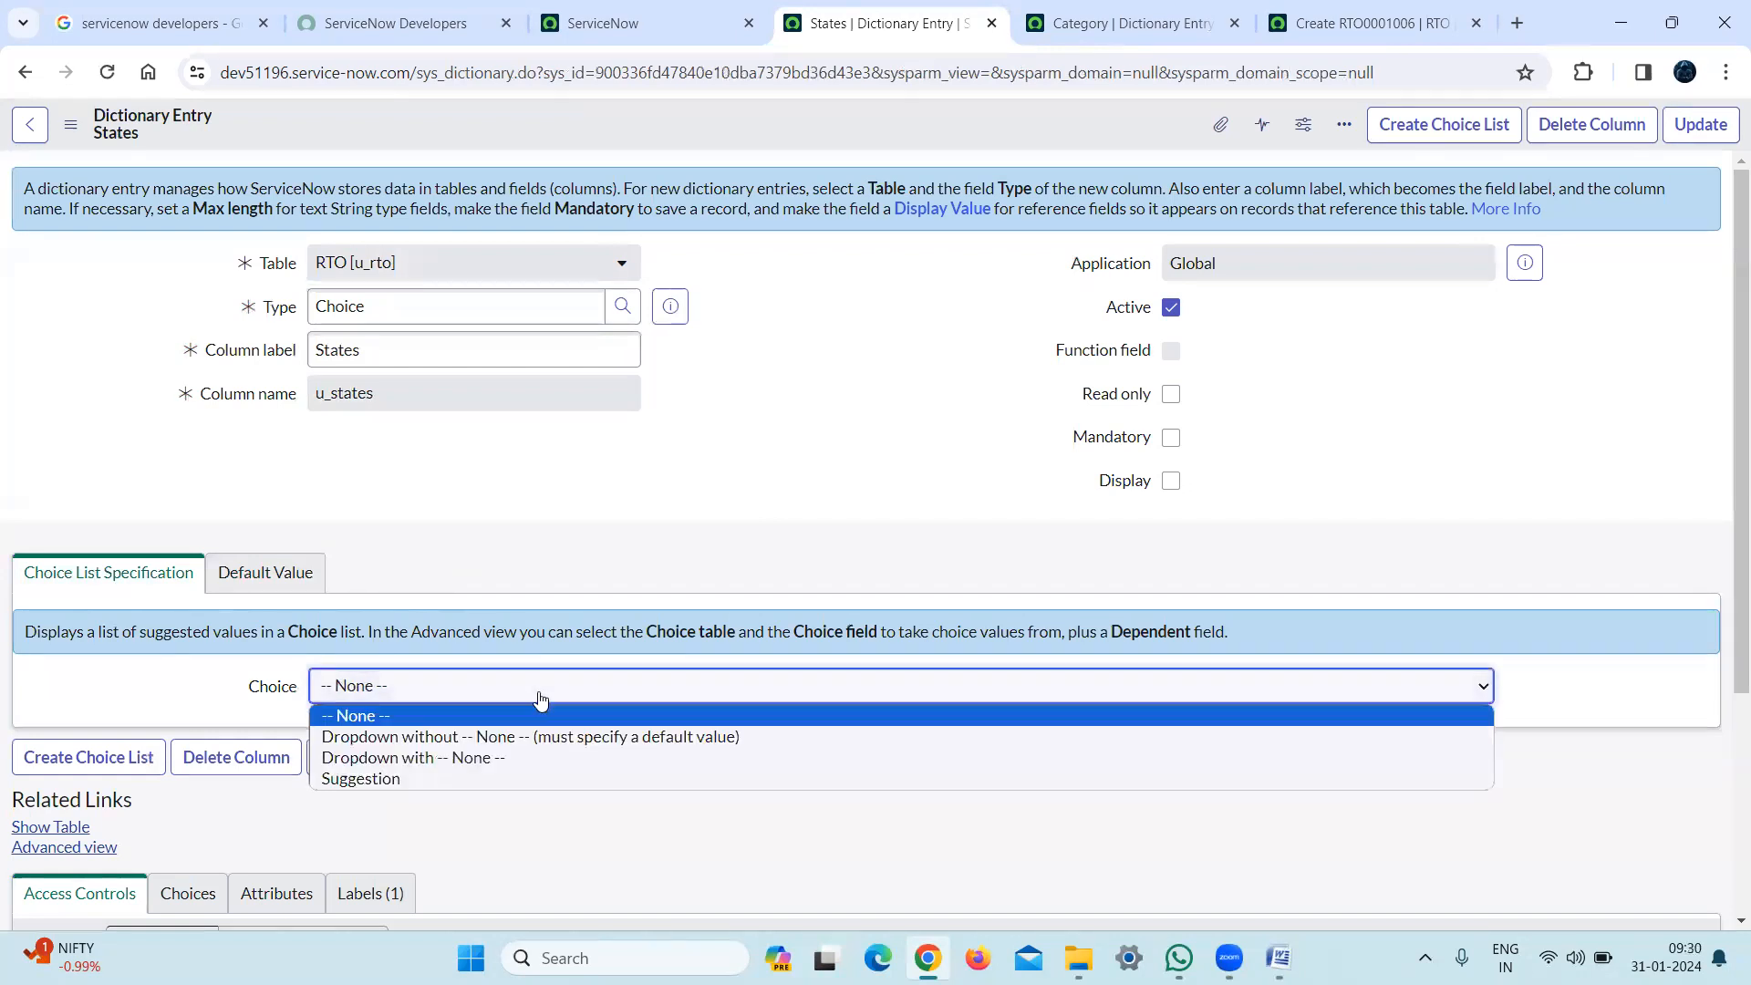
click(534, 765)
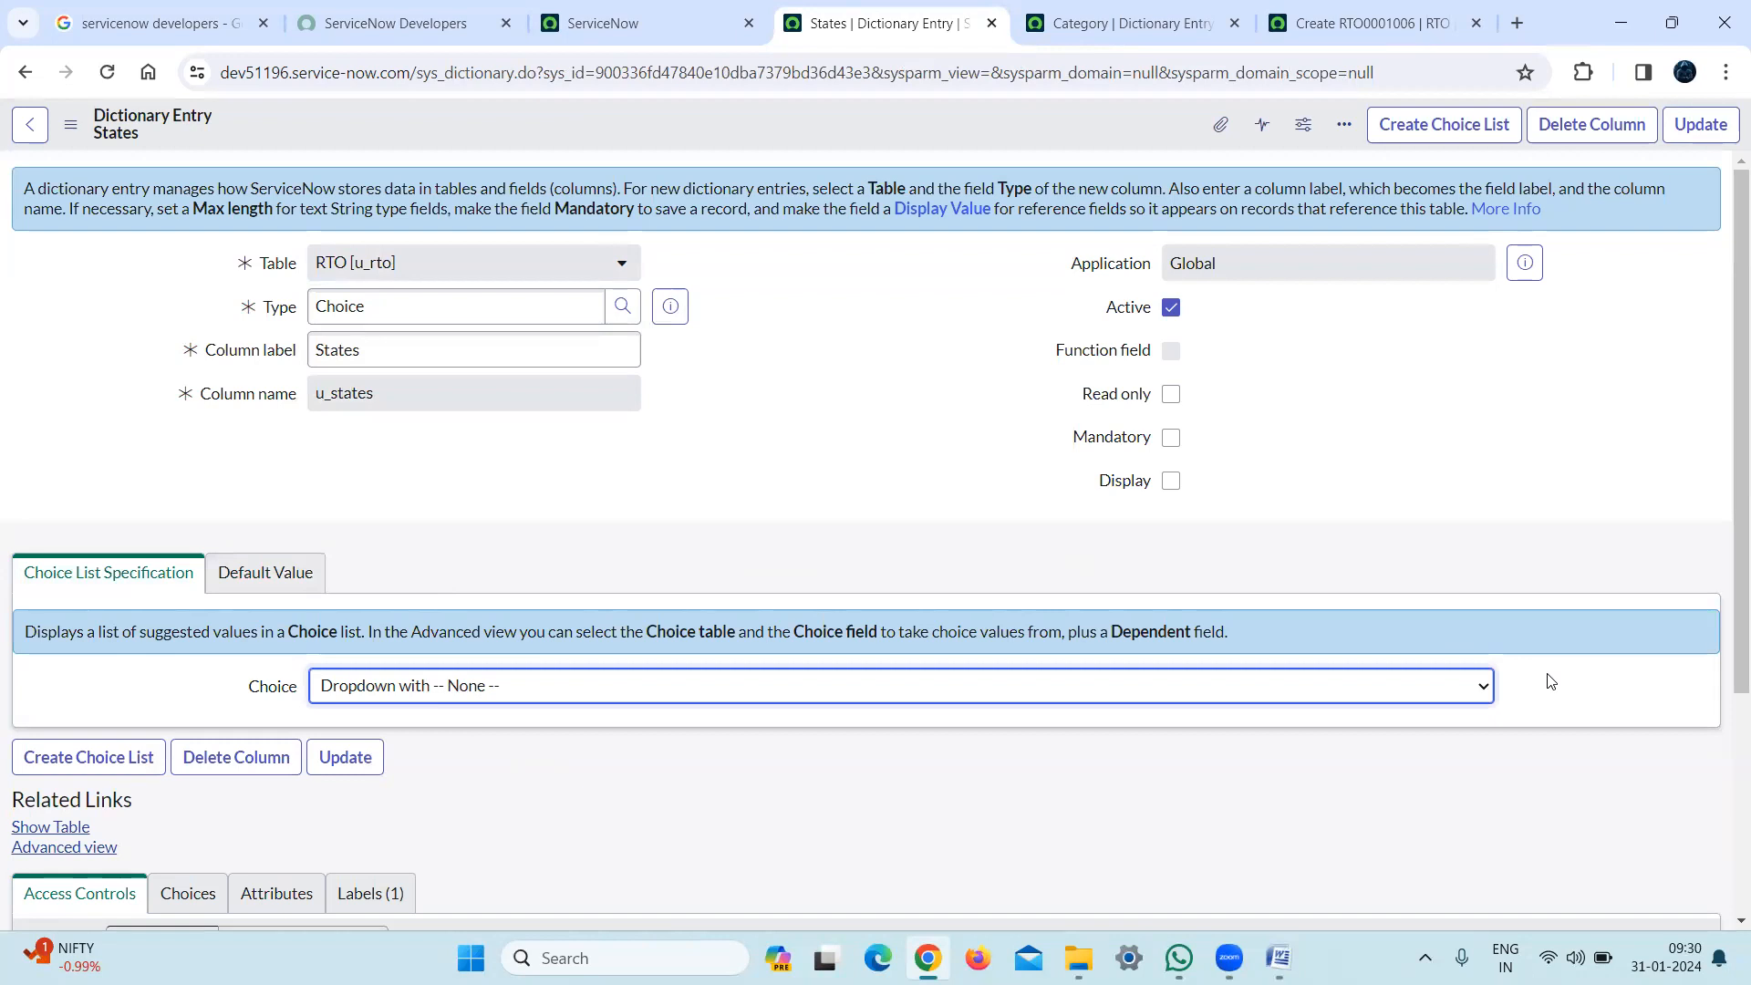
Show the choices related to the States dictionary entry and save the entry
scroll(1724, 547, down, 3)
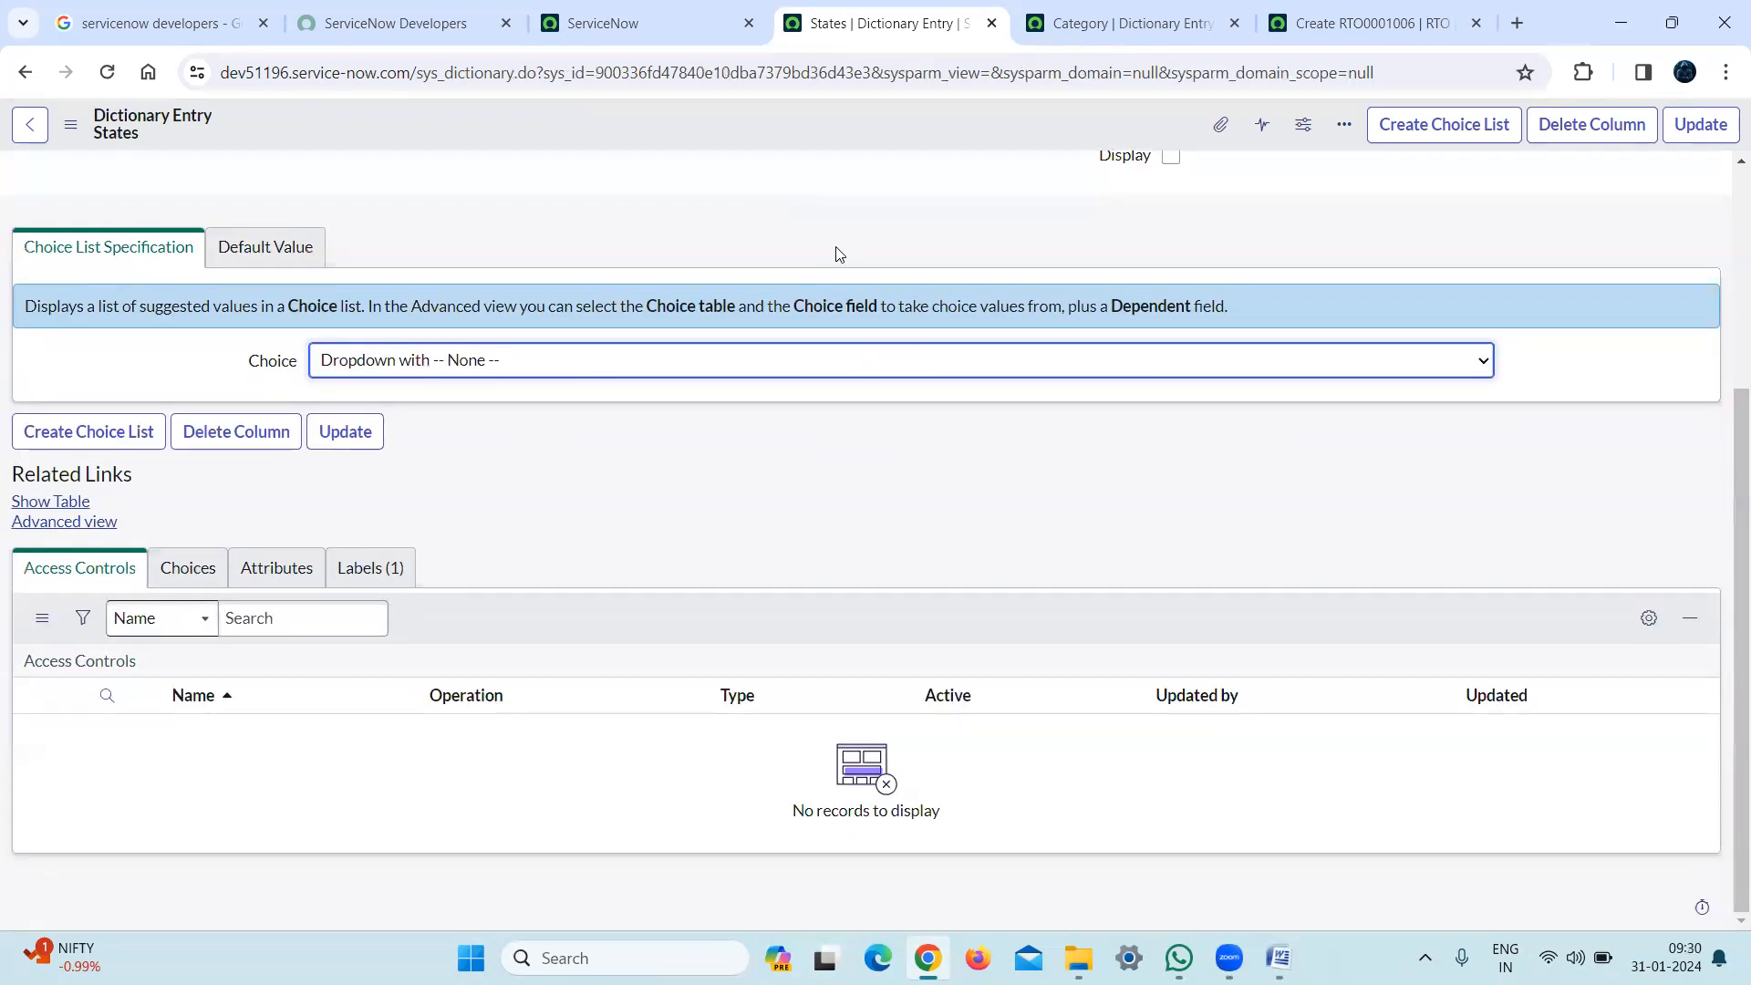
click(220, 565)
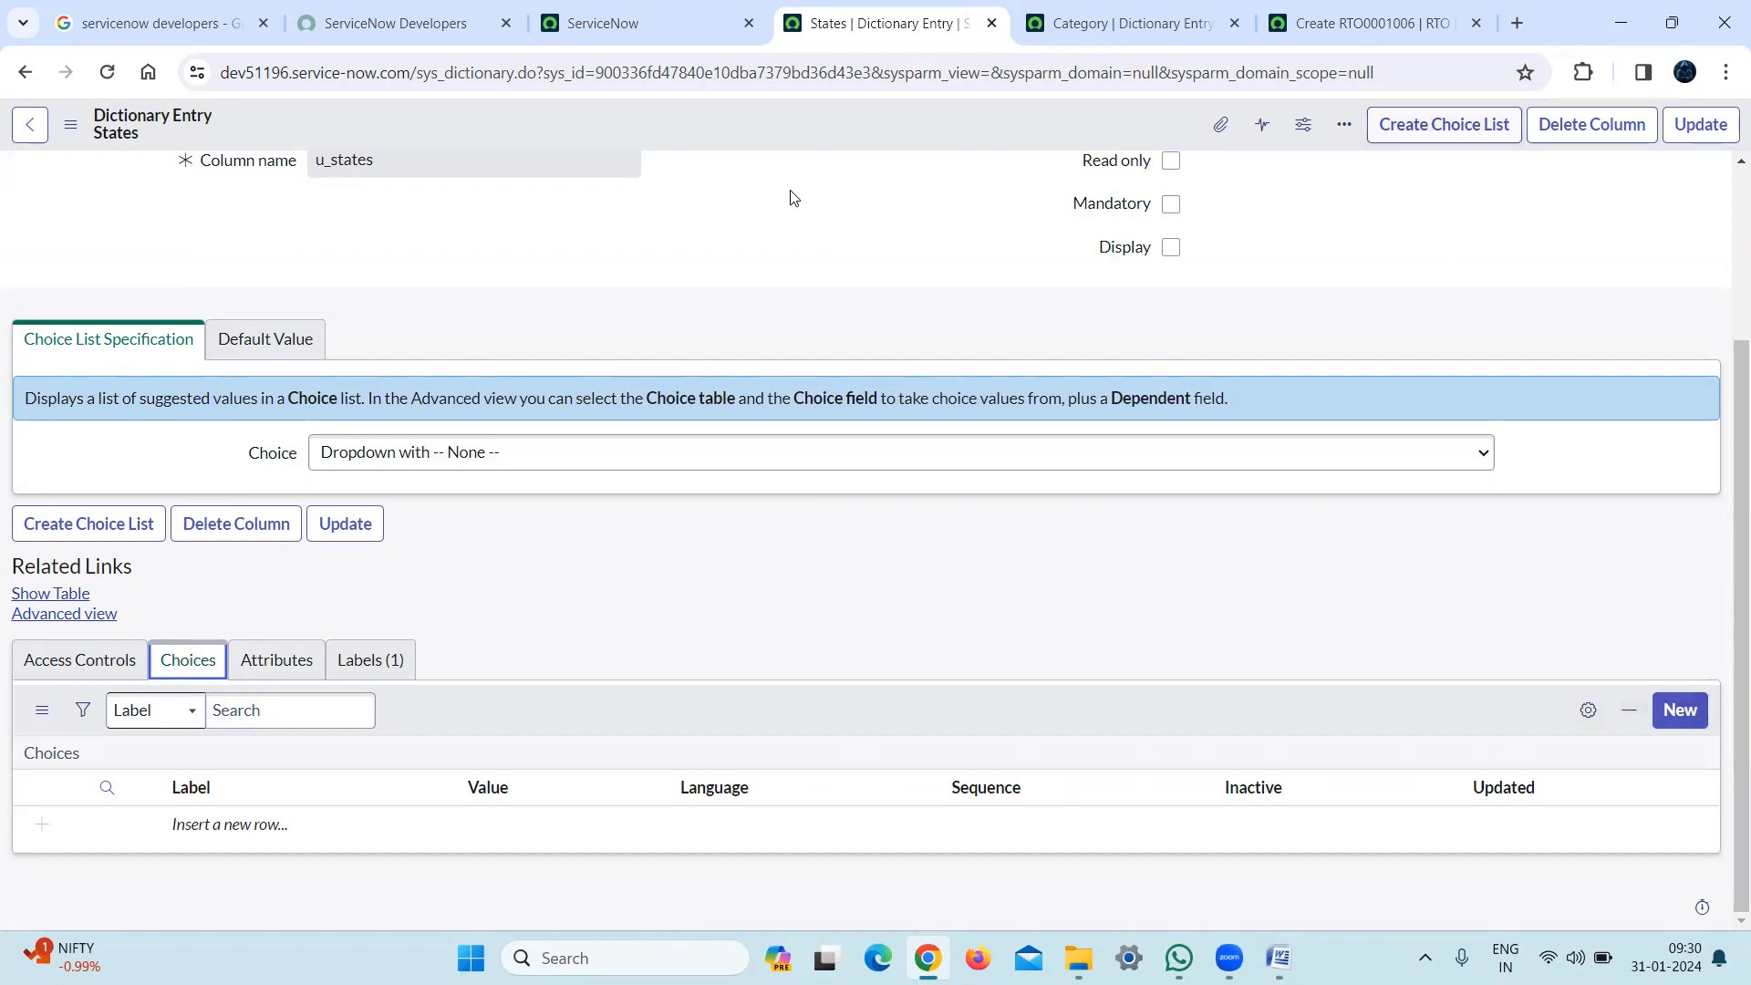
right_click(708, 142)
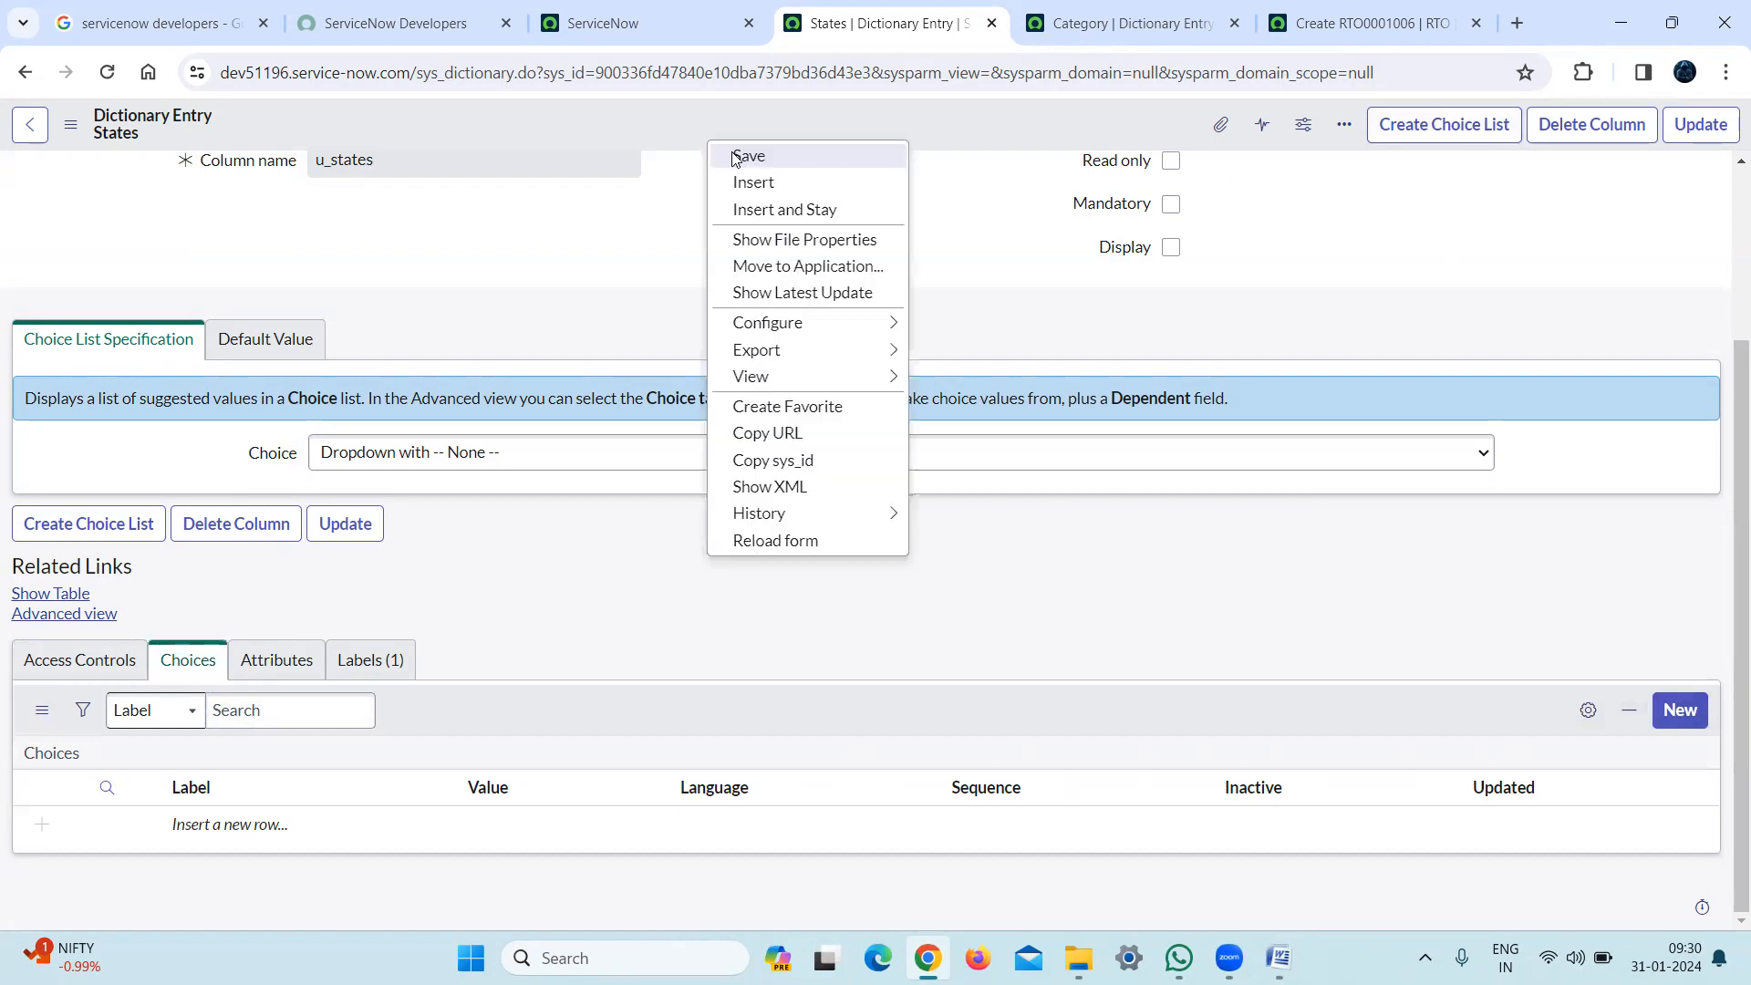
click(735, 159)
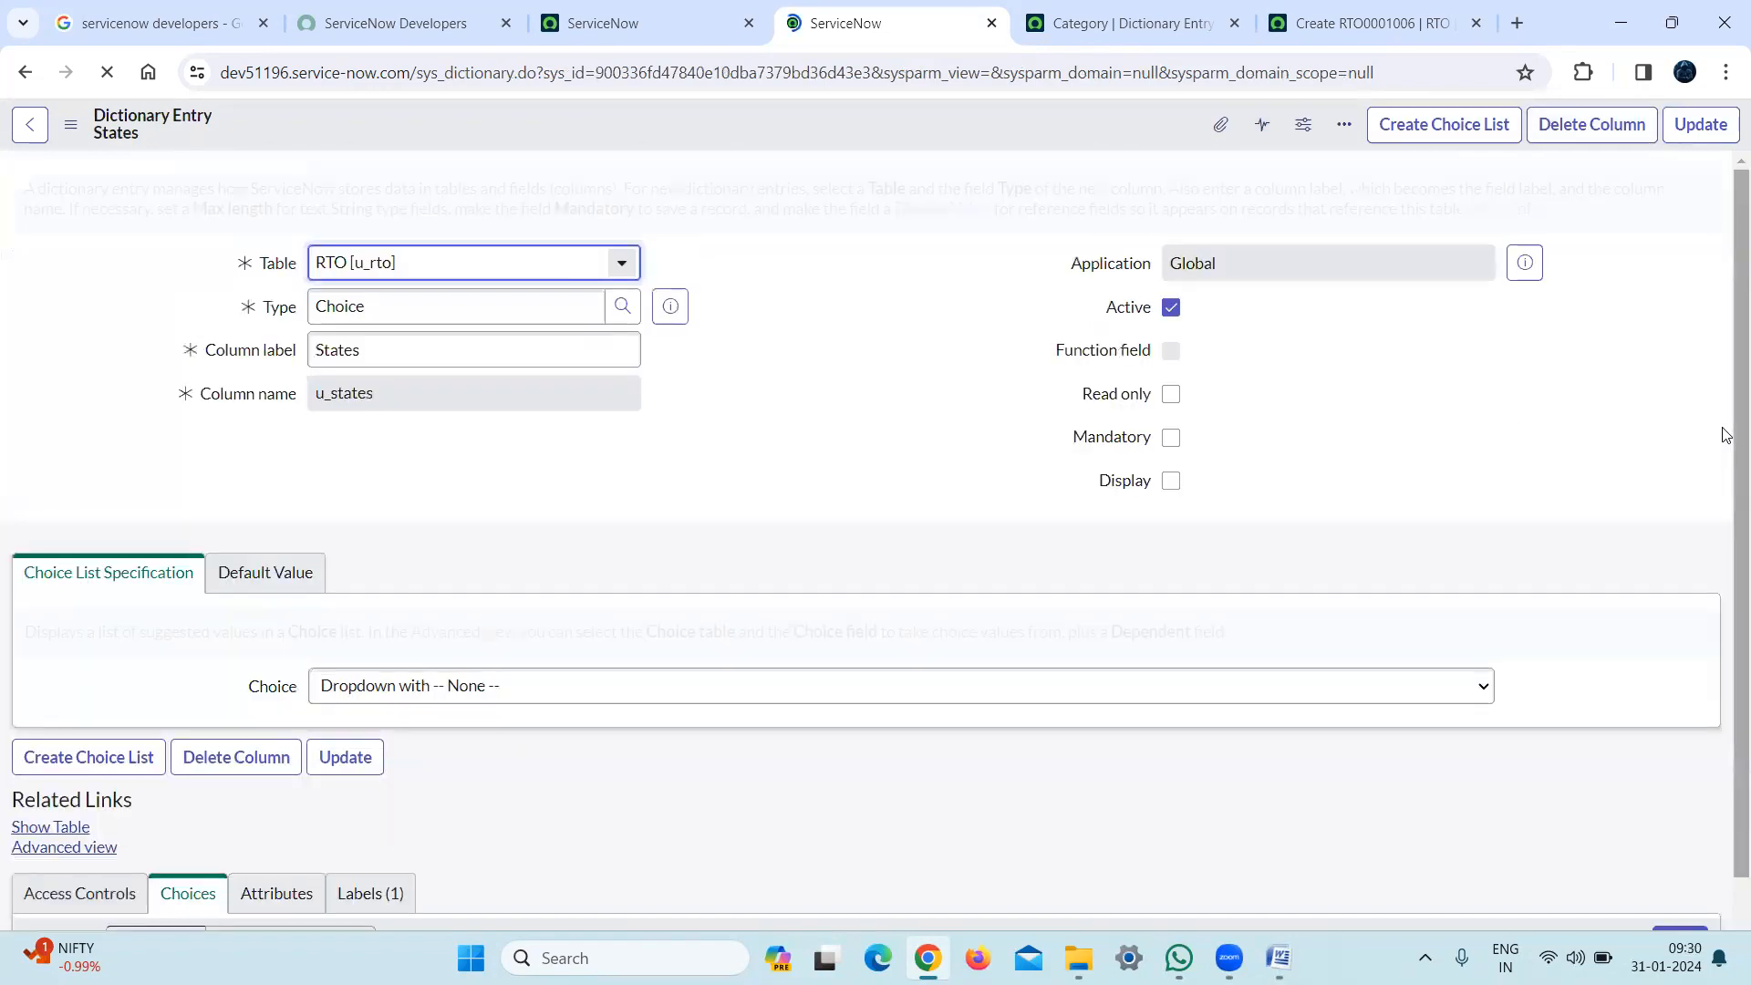
Create a choice for the States field with label Andhrapradesh and value 1, and submit it
scroll(1696, 638, down, 2)
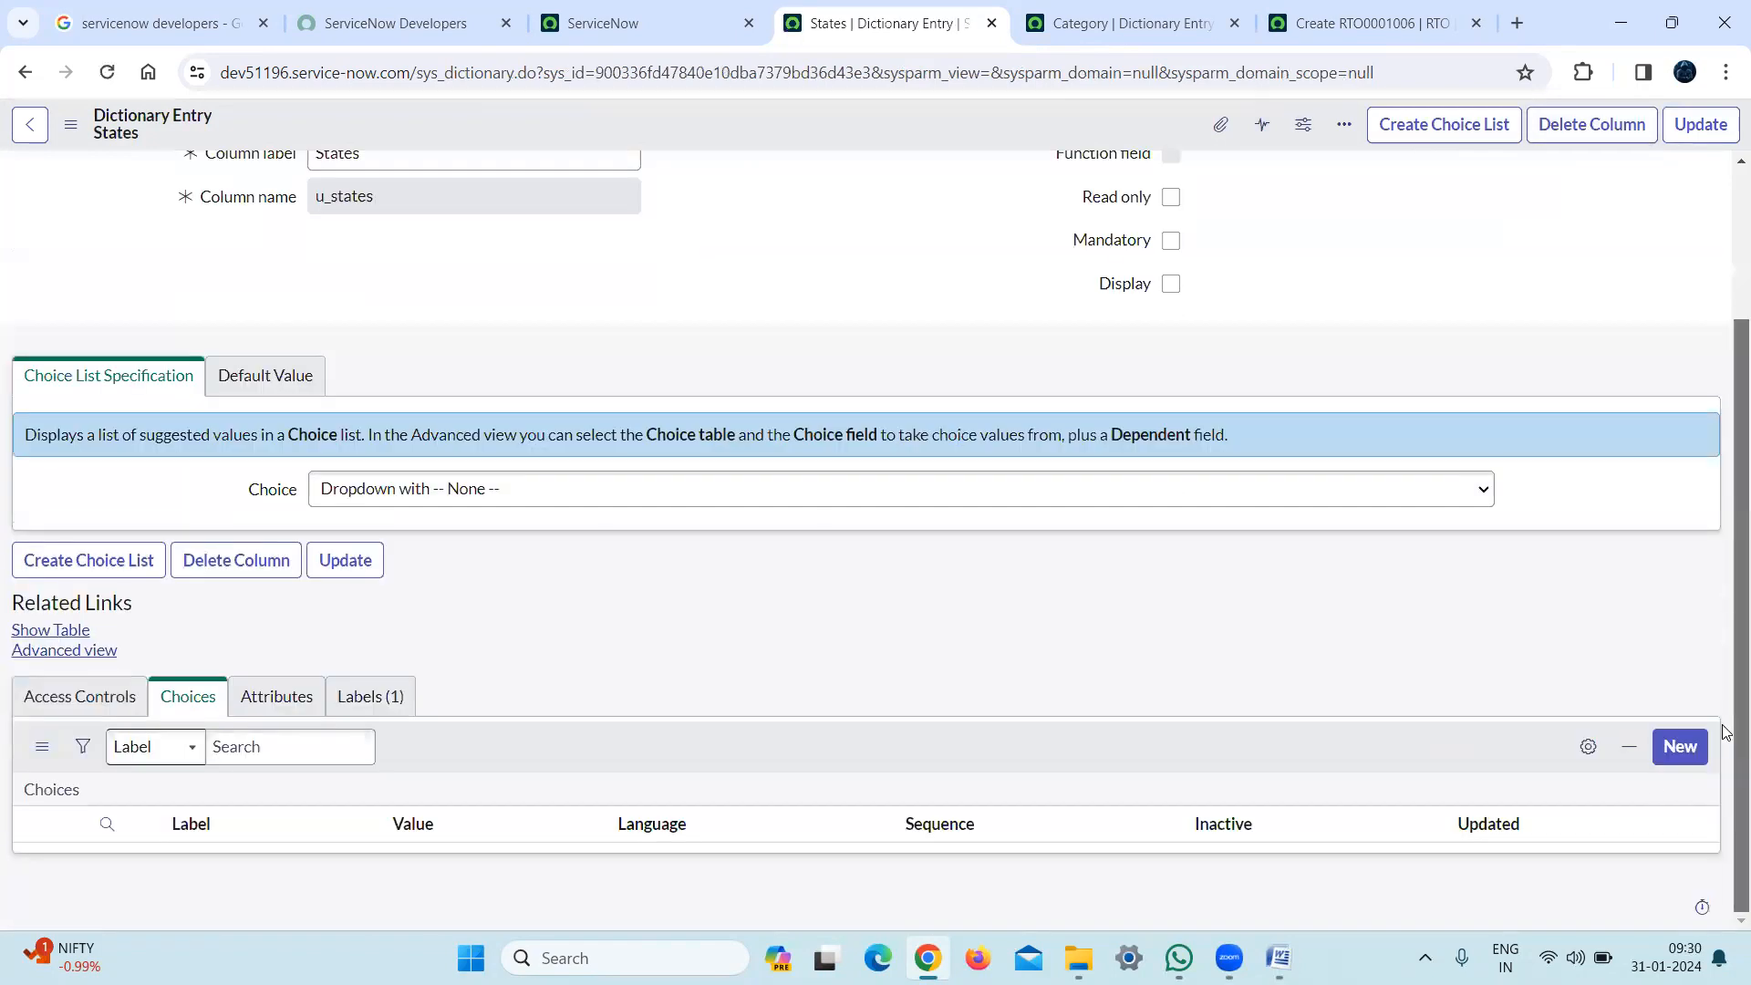
click(1676, 761)
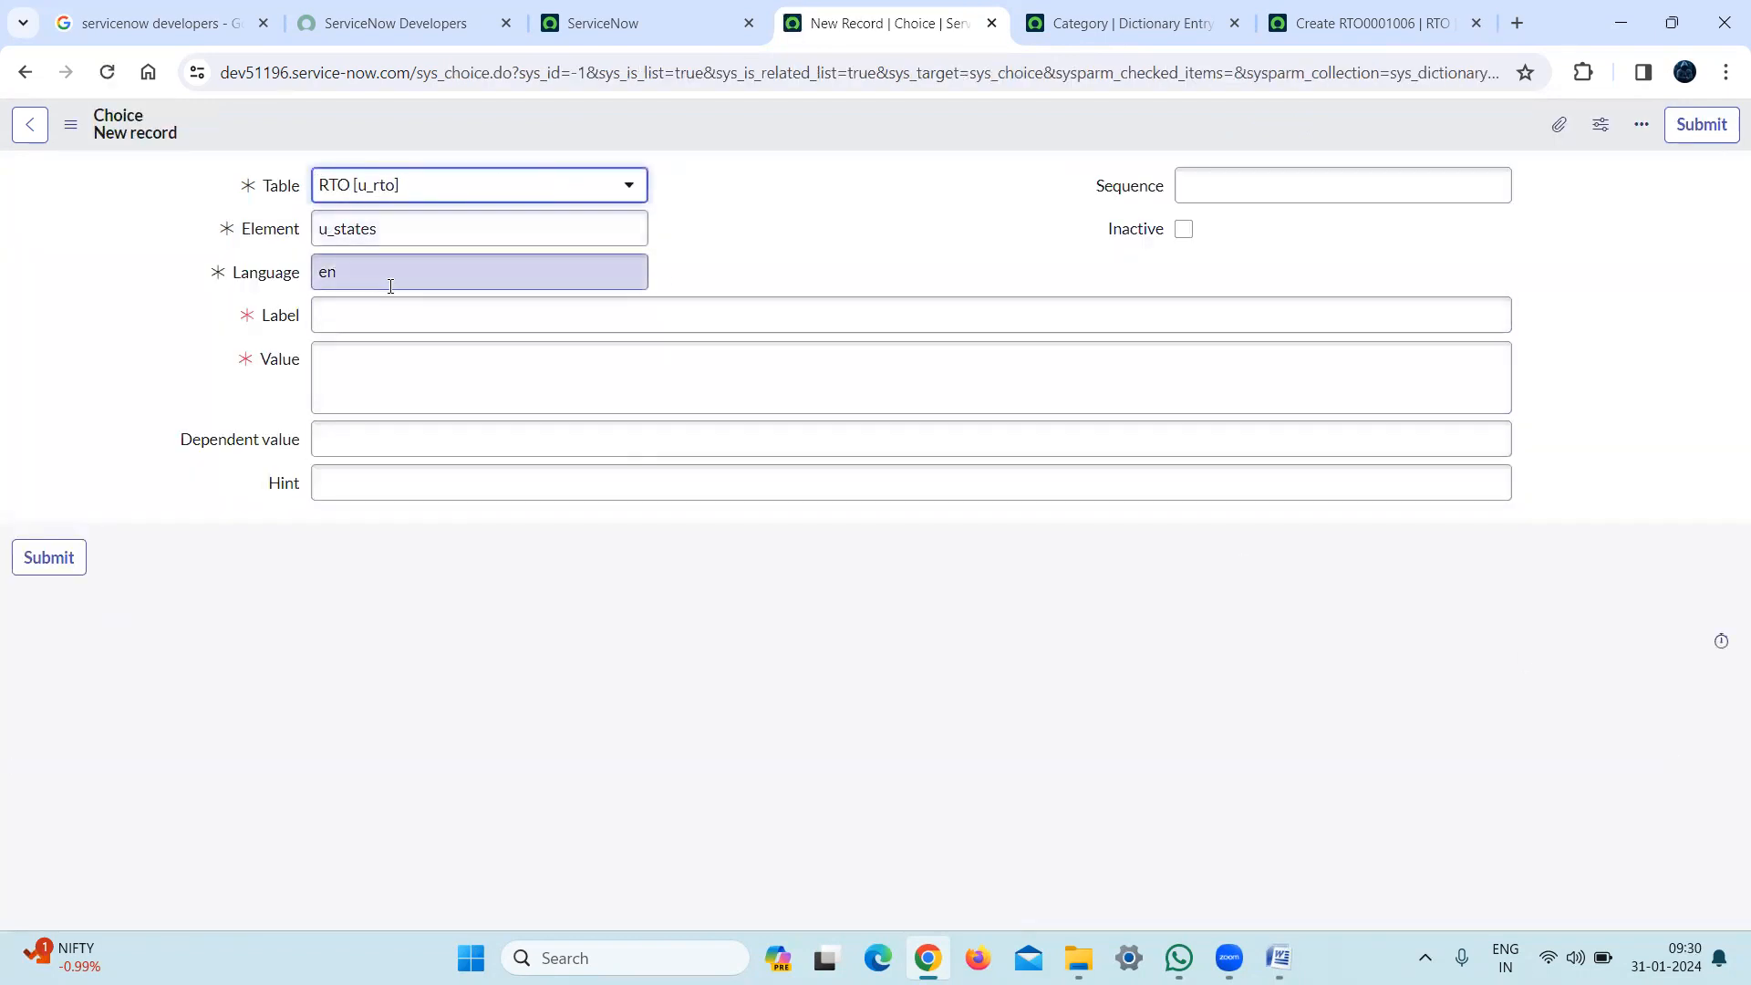
click(423, 312)
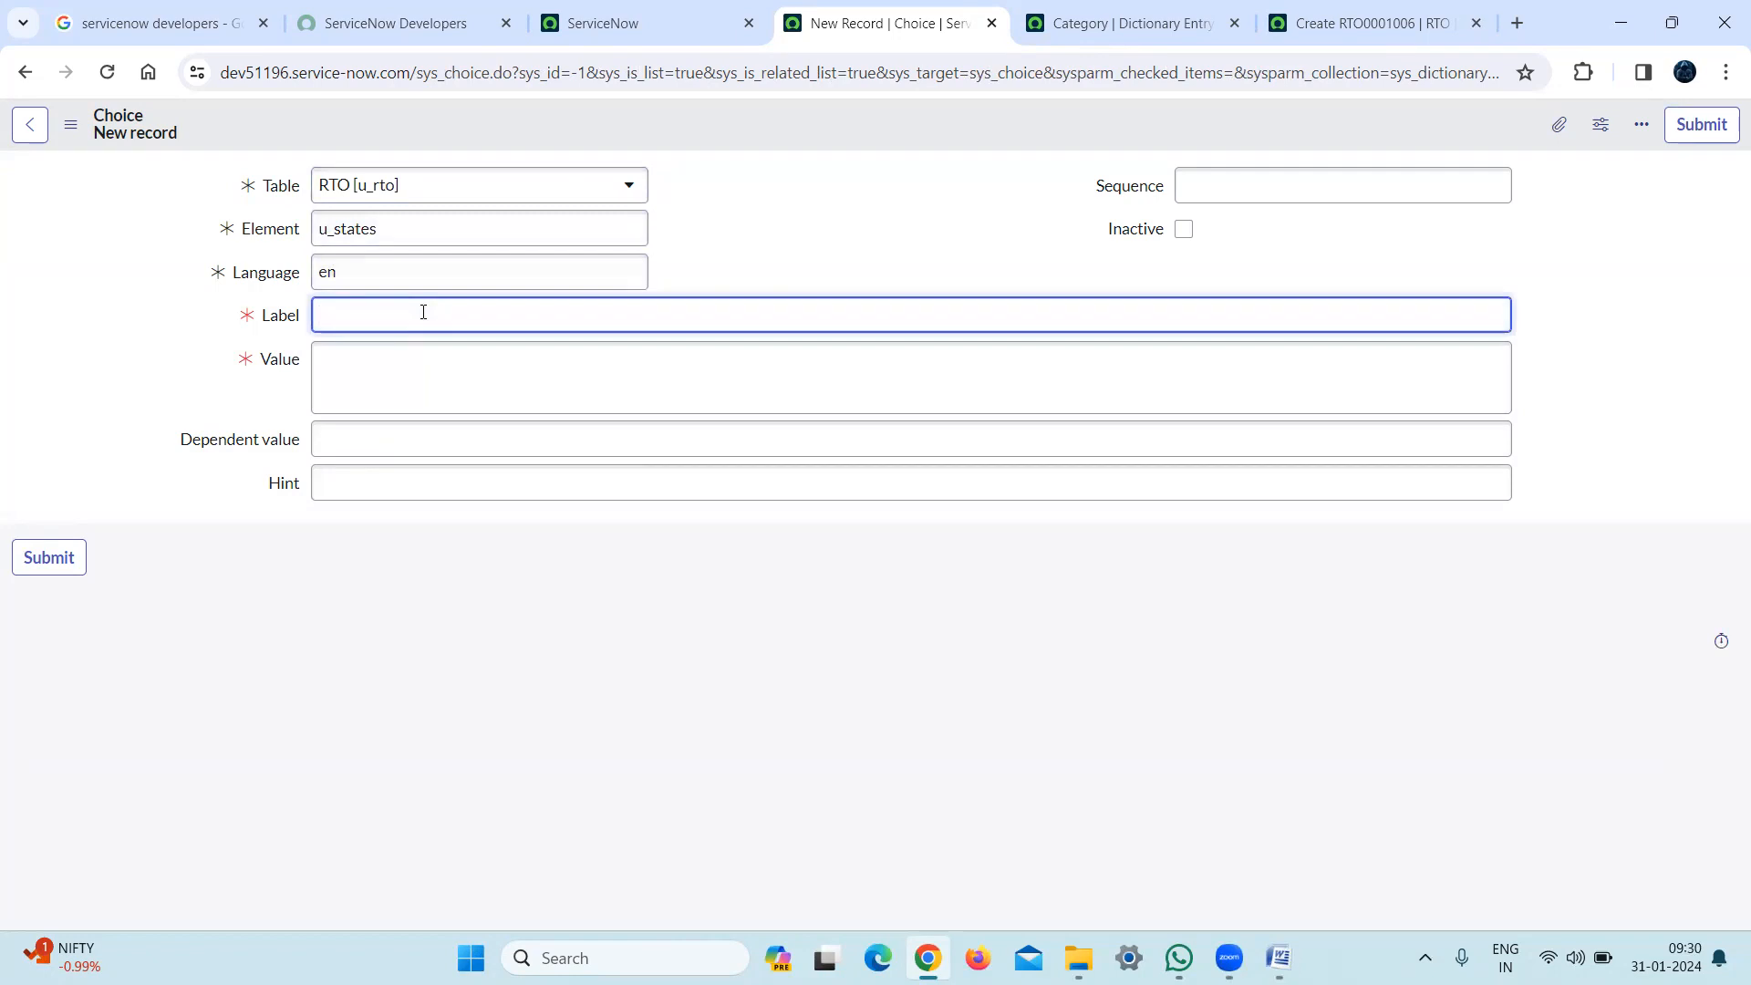
text(Andhra pradesh)
key(BackSpace)
click(413, 371)
text(1)
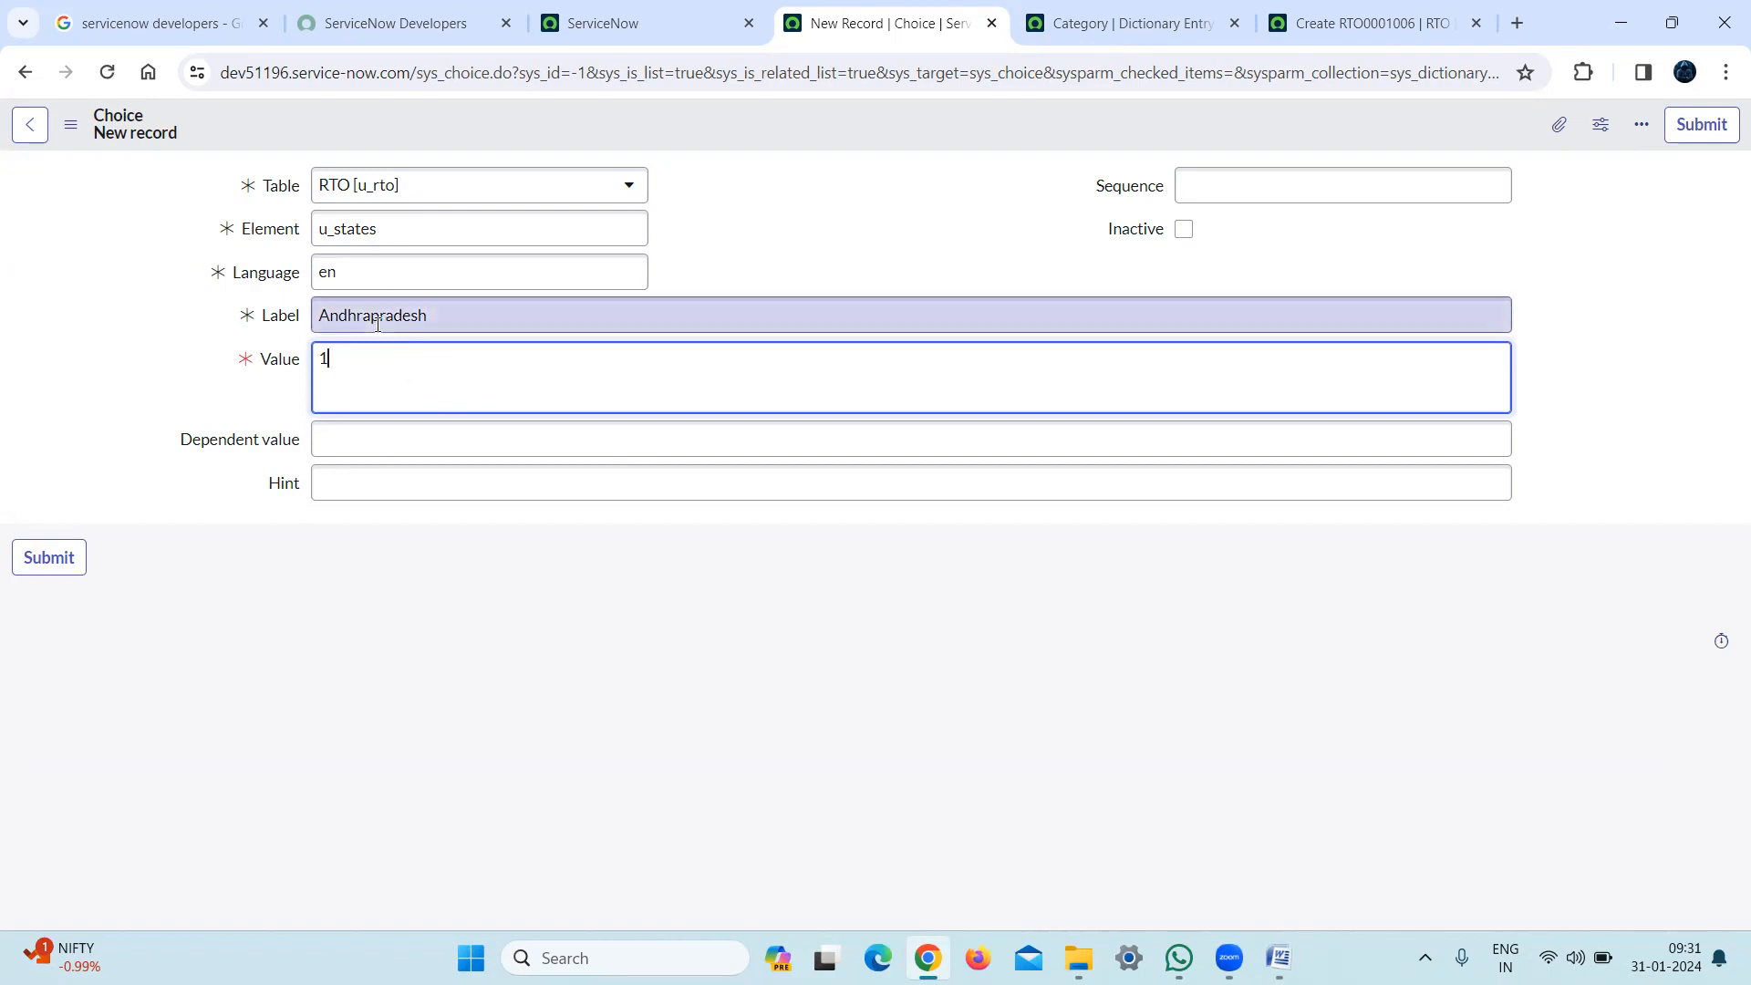
drag(352, 375, 304, 364)
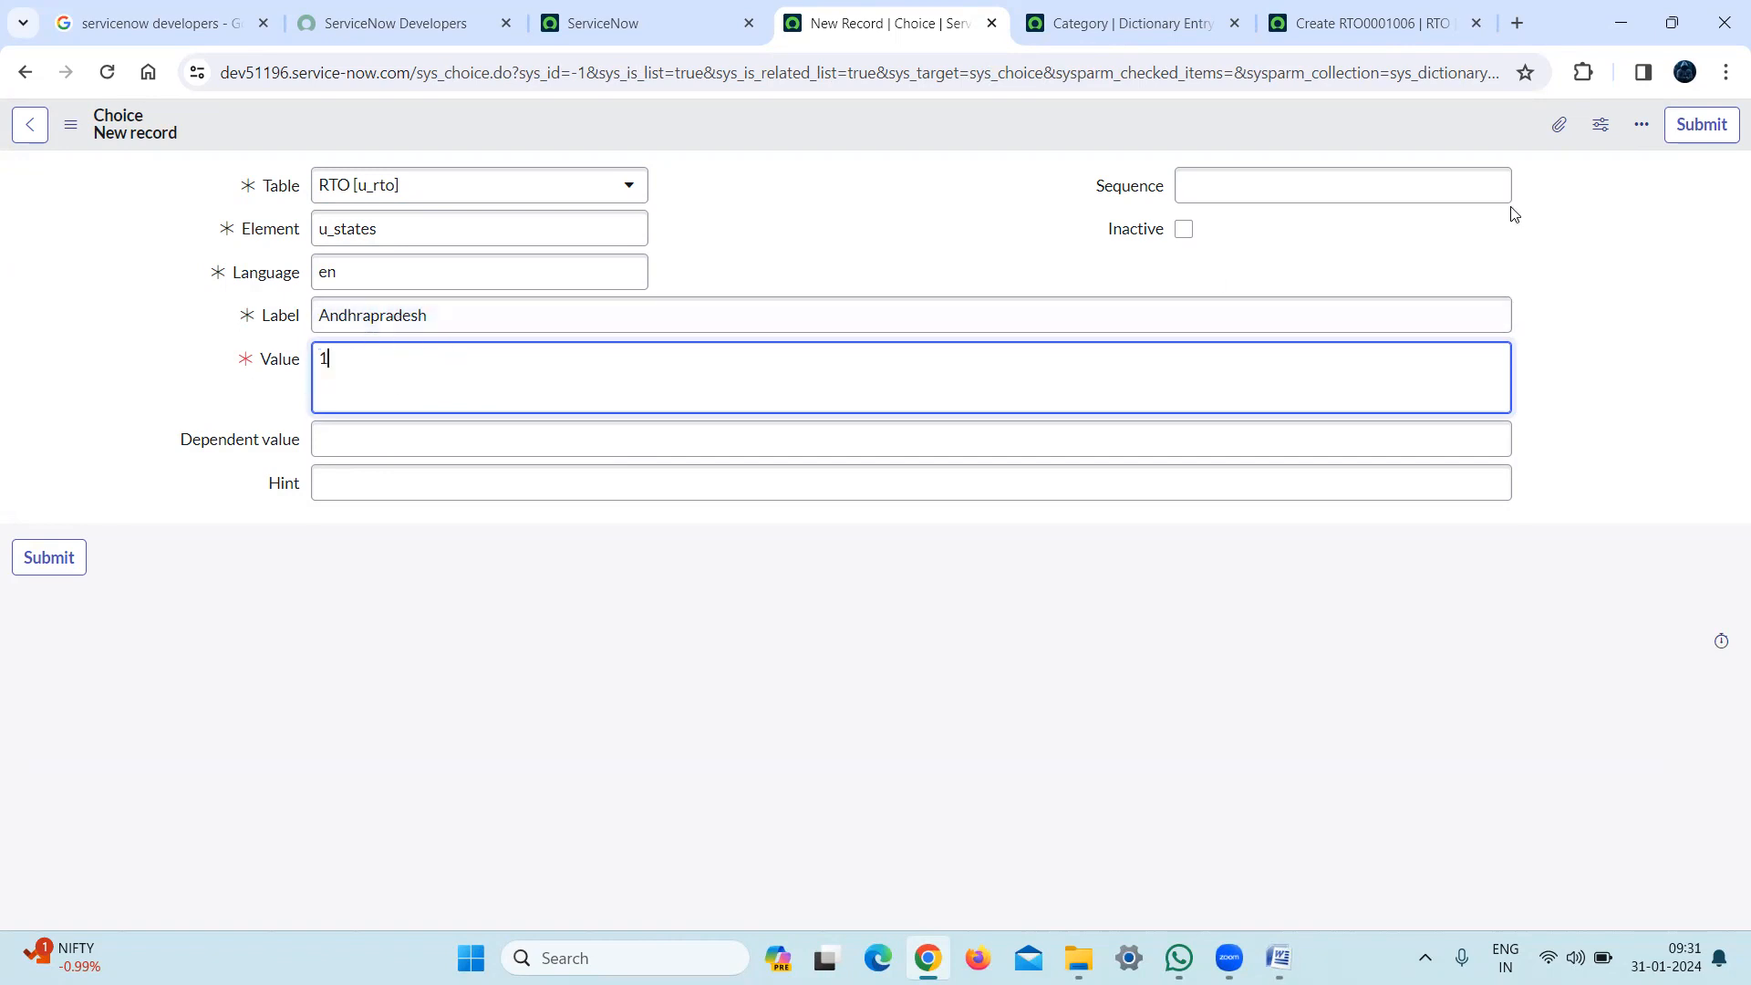
click(1704, 137)
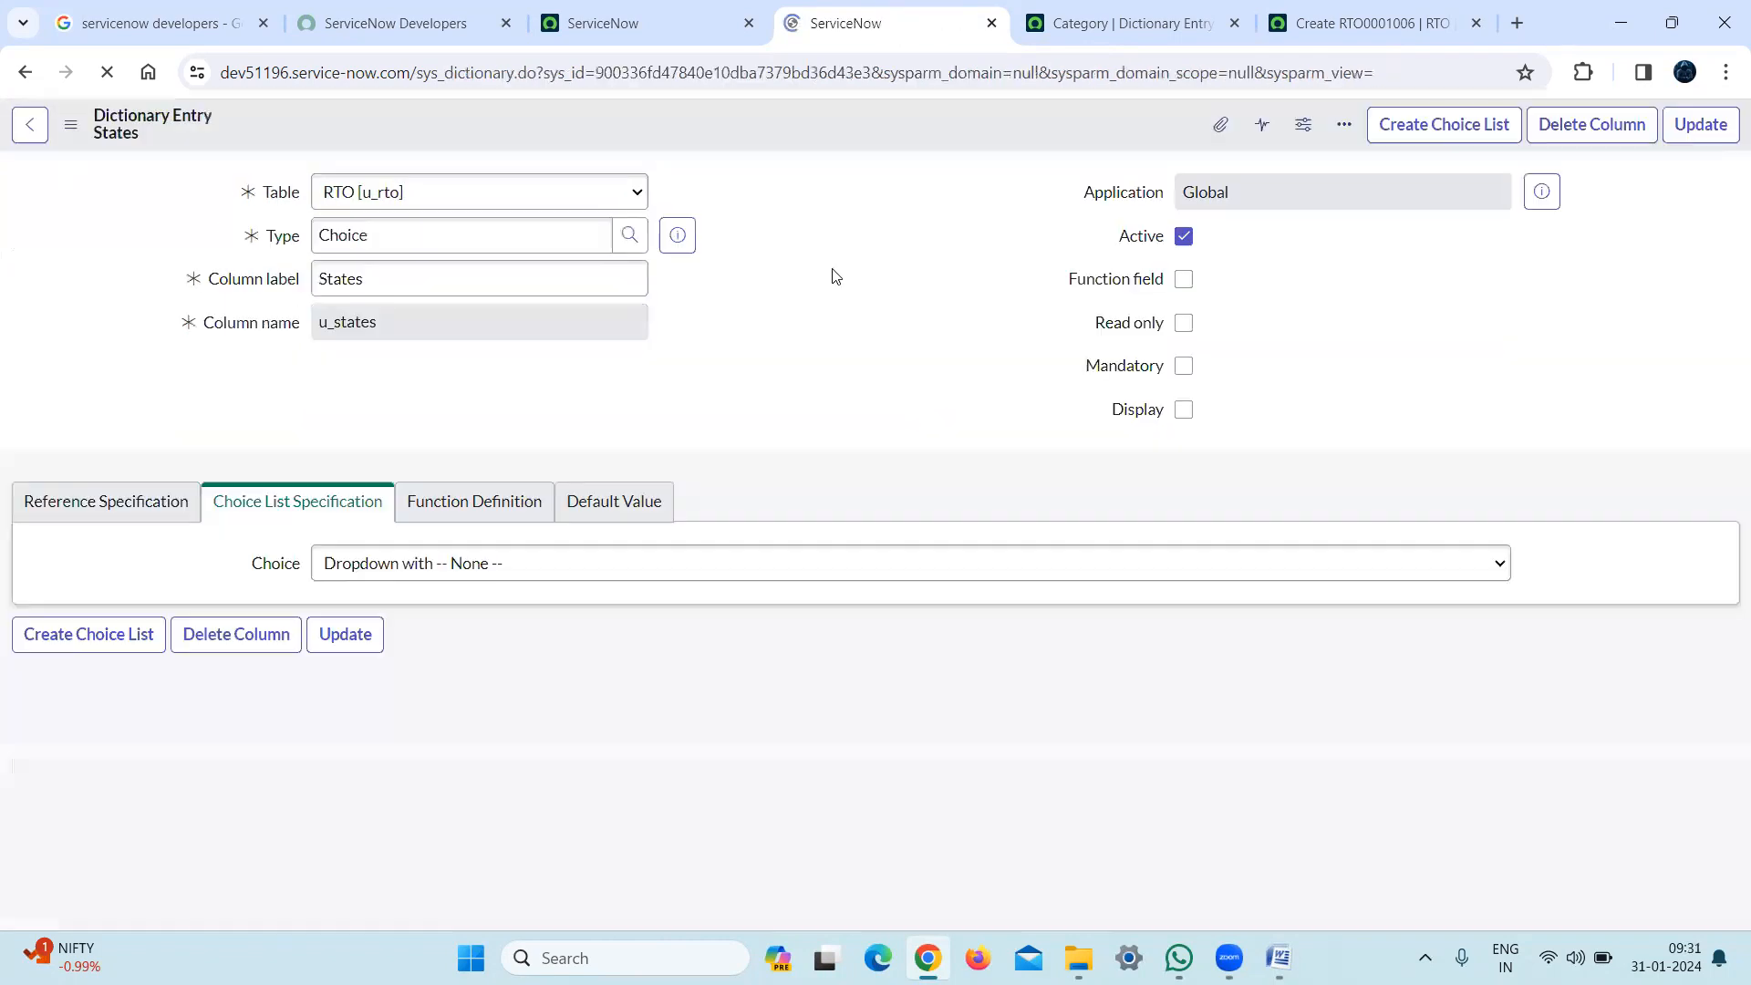
Create a second choice for the States field with label Karnataka and value 2, and submit it
scroll(1368, 593, down, 3)
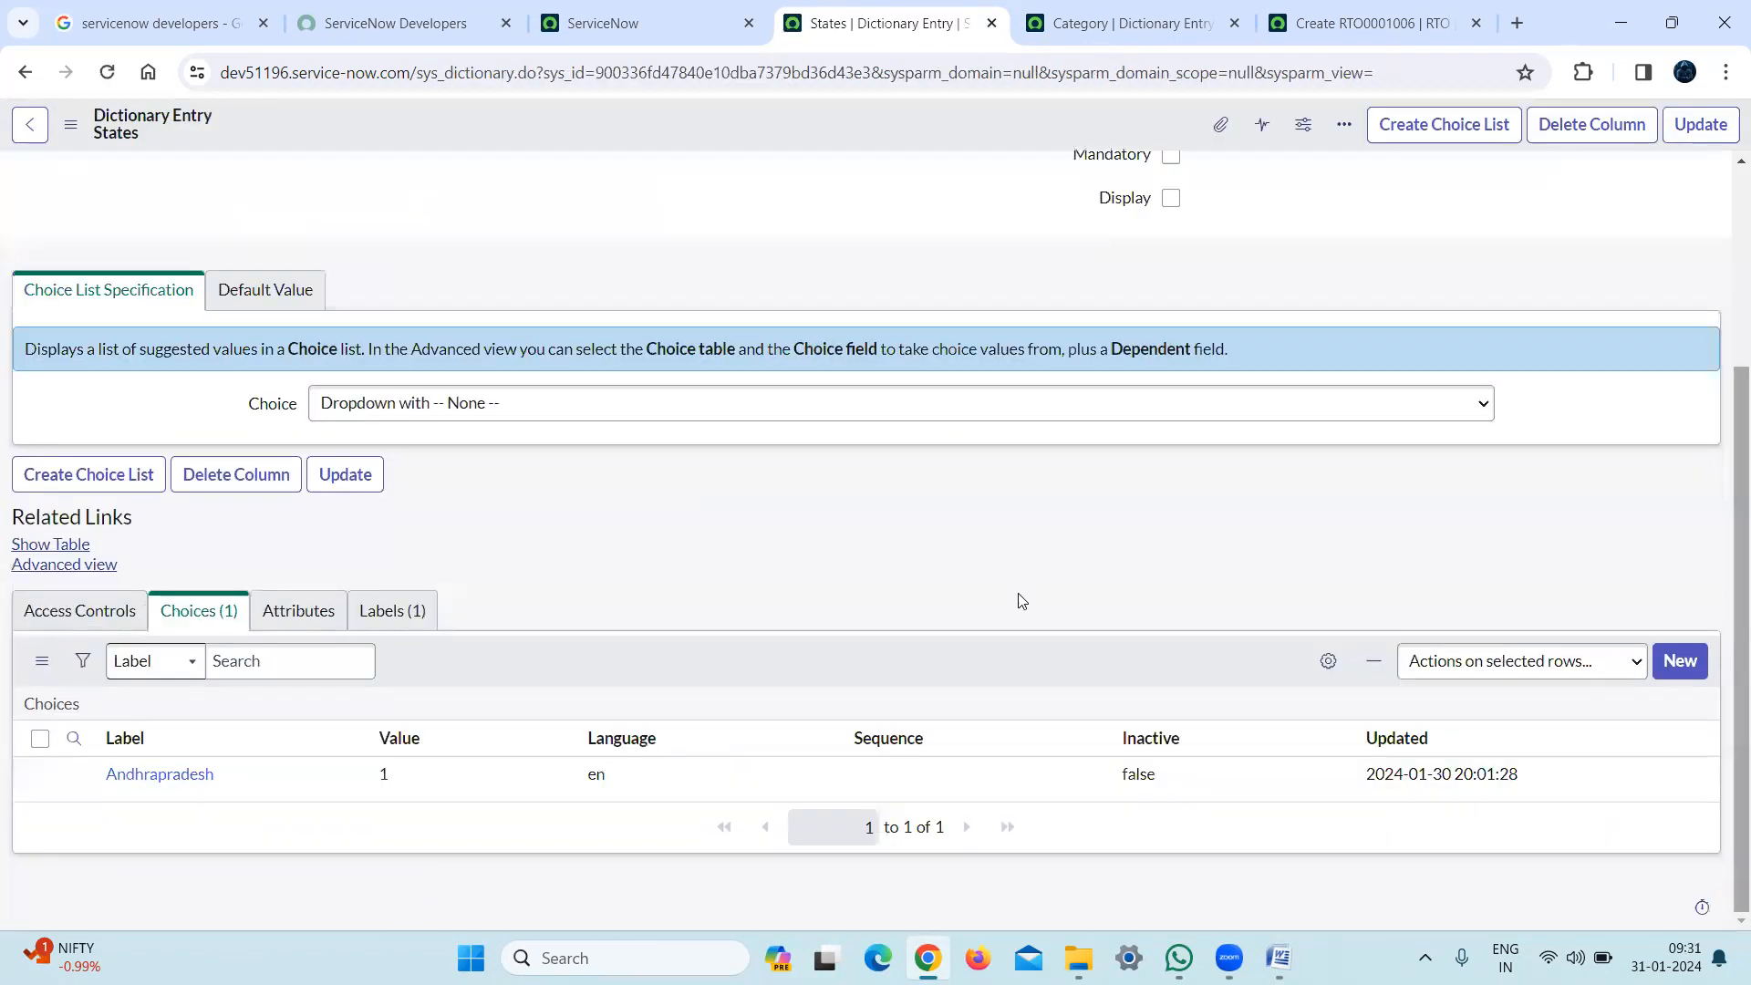
click(1673, 670)
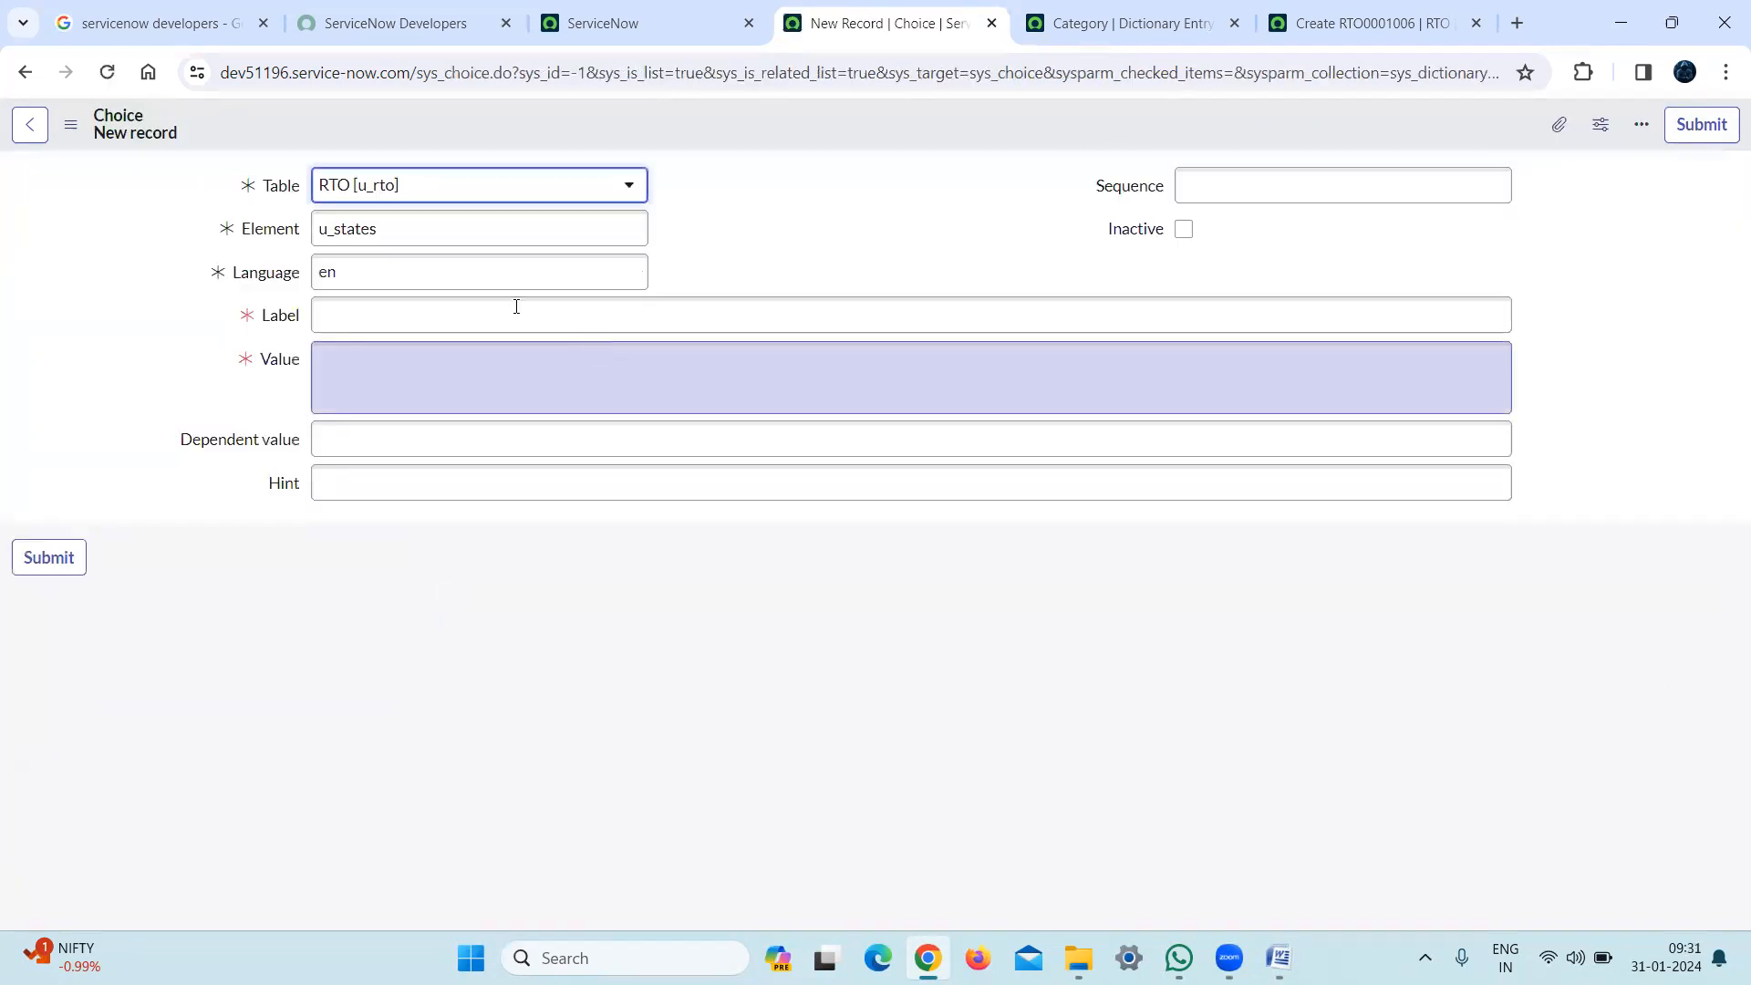
click(481, 307)
text(K)
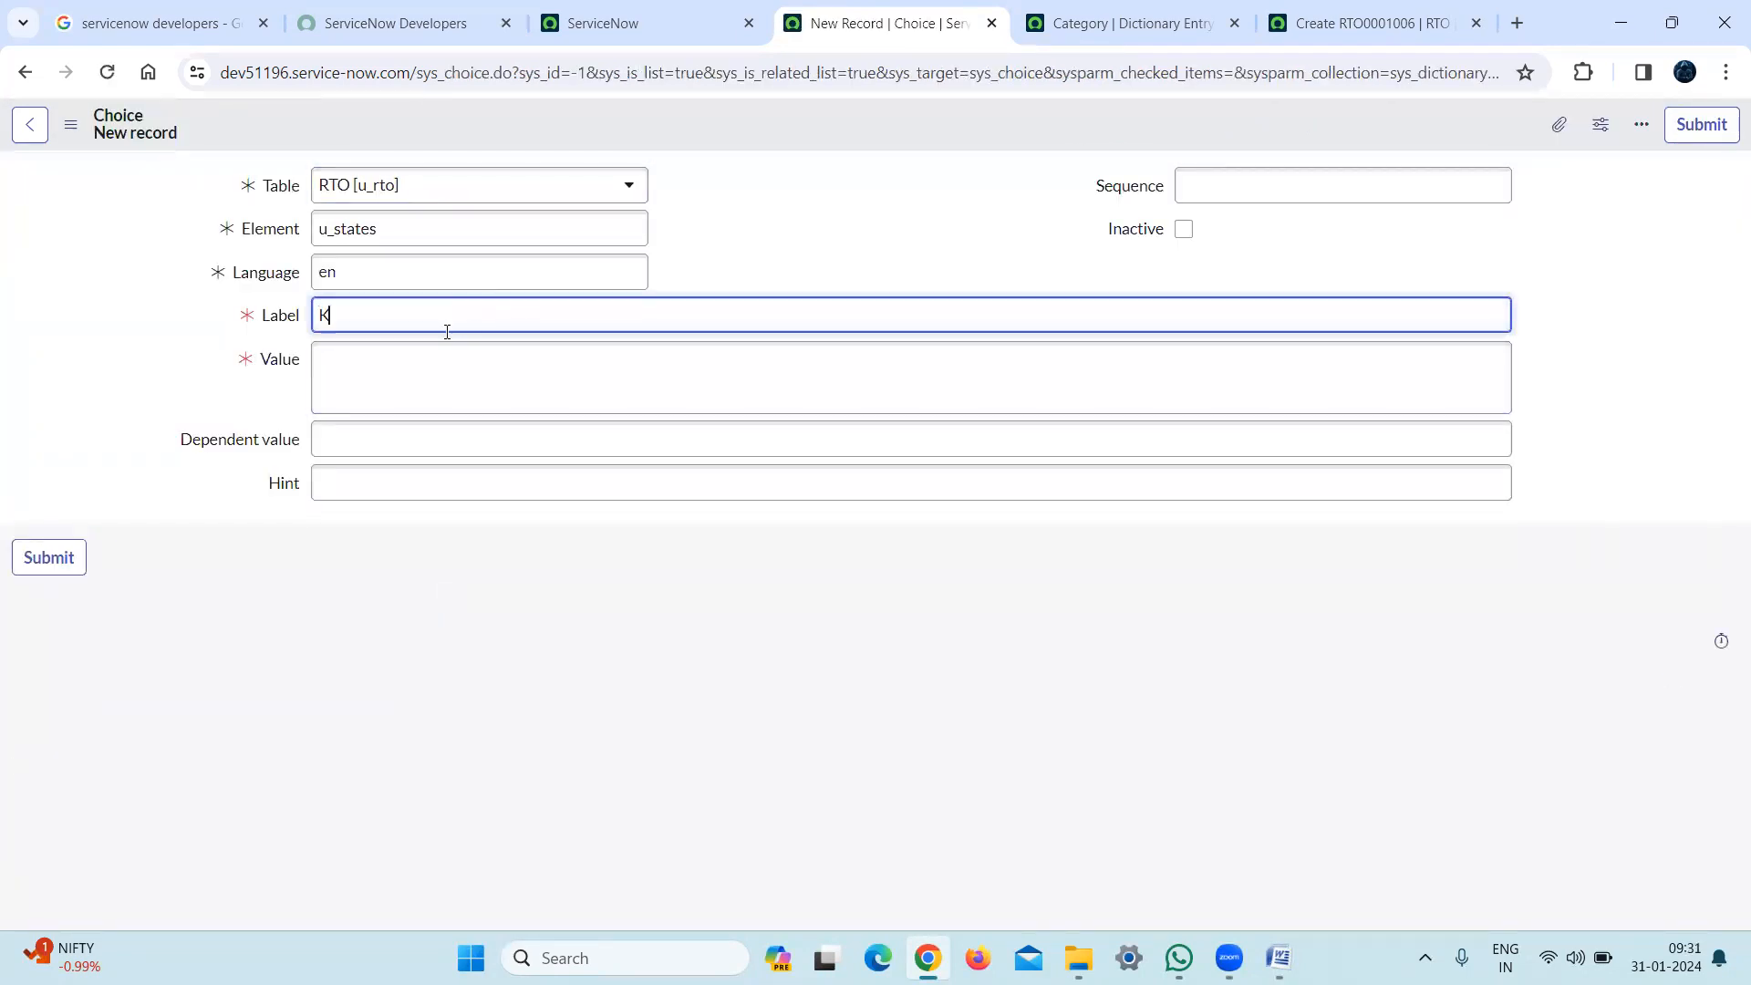
text(arnataka)
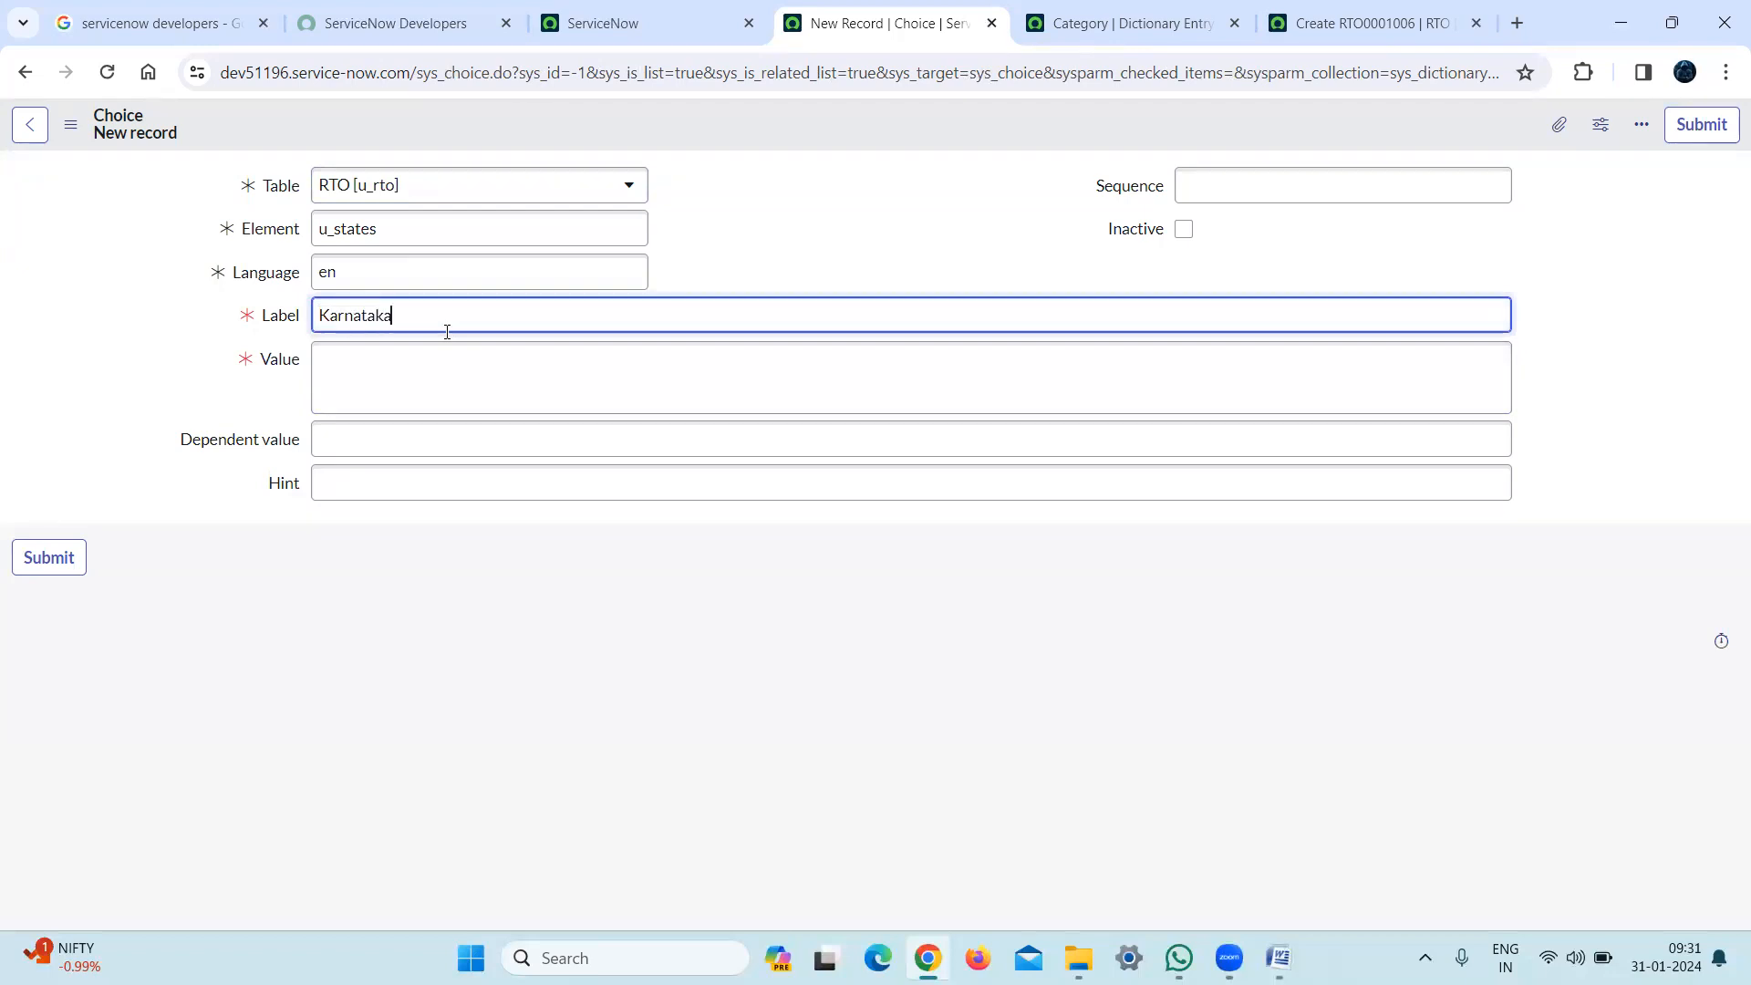
click(790, 287)
drag(790, 286, 1001, 379)
click(1004, 382)
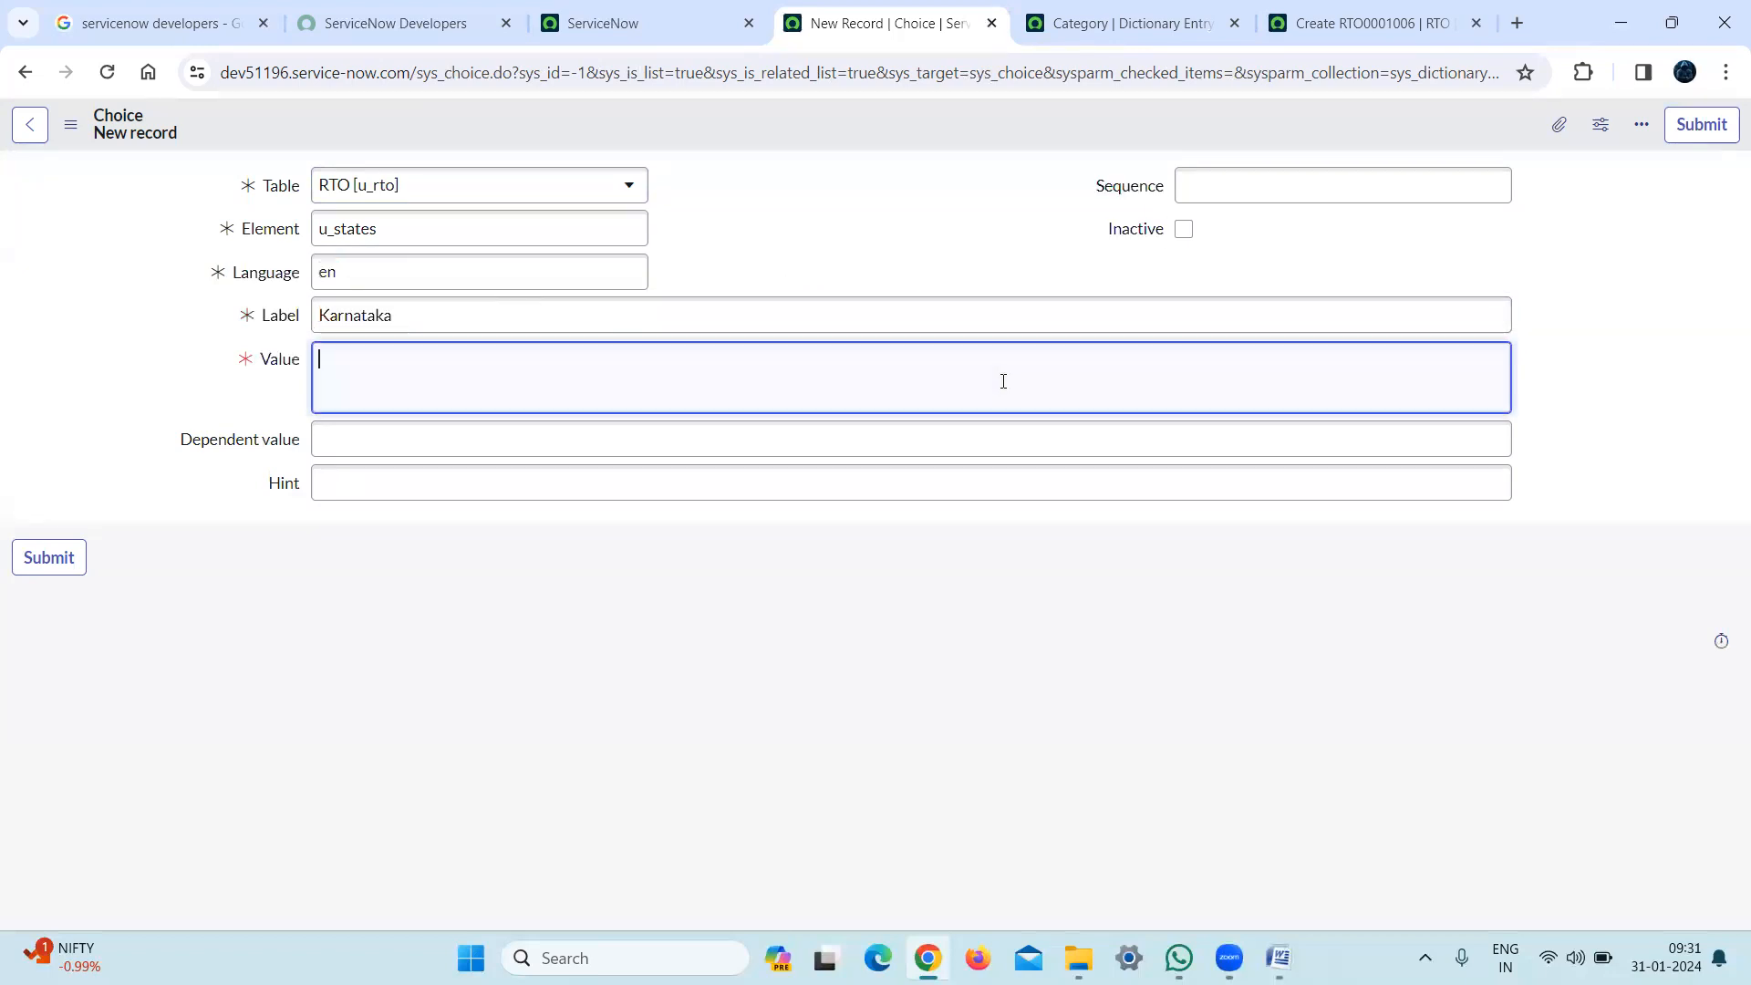
text(2)
click(1701, 130)
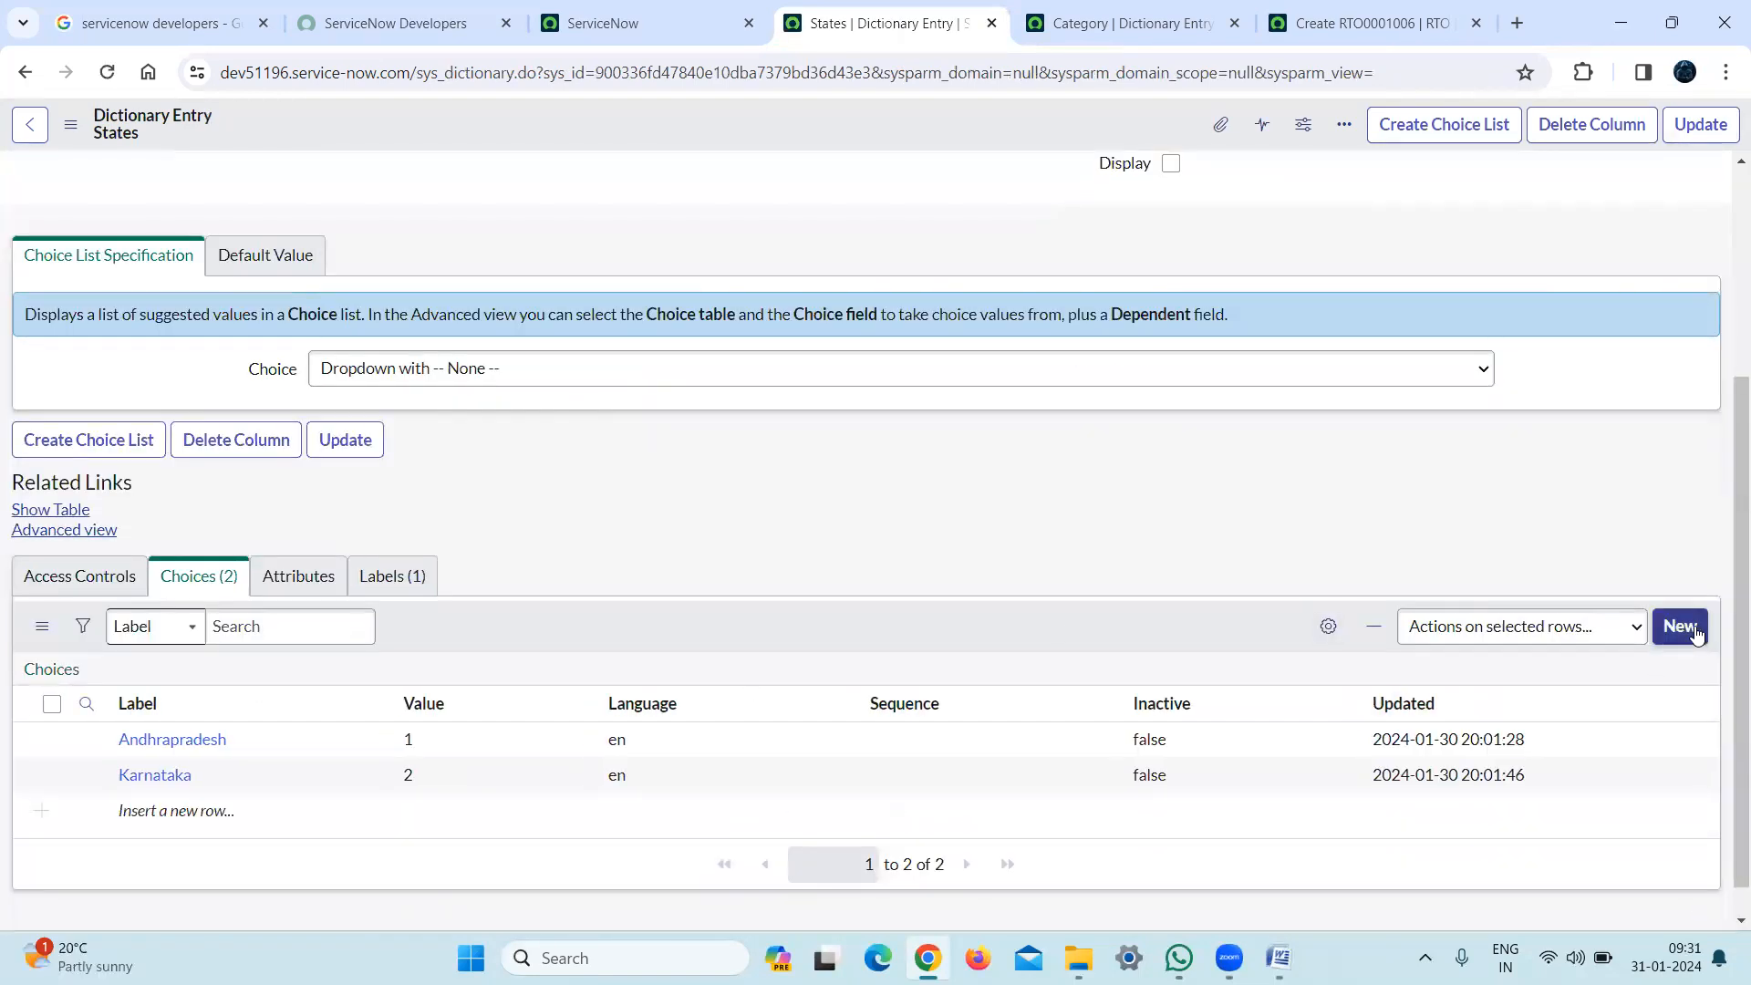
Insert a row directly in the States choices list with label Telengana and value 3
double_click(214, 815)
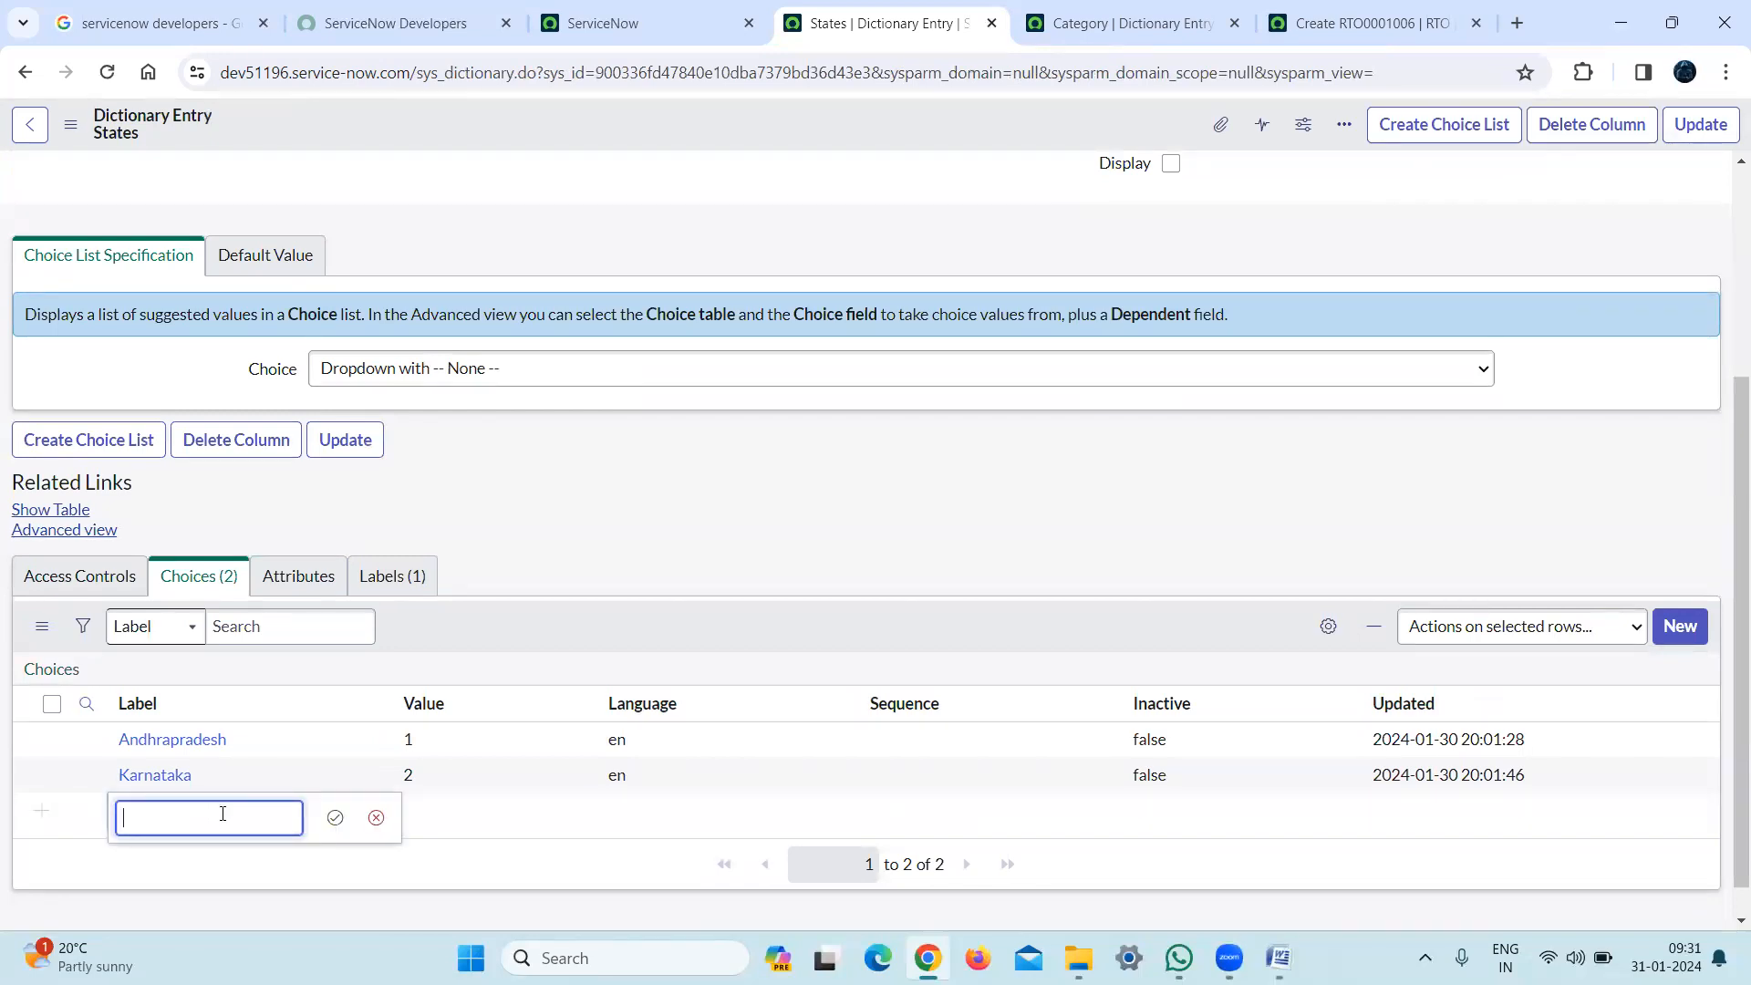
text(lengana)
click(335, 817)
click(421, 811)
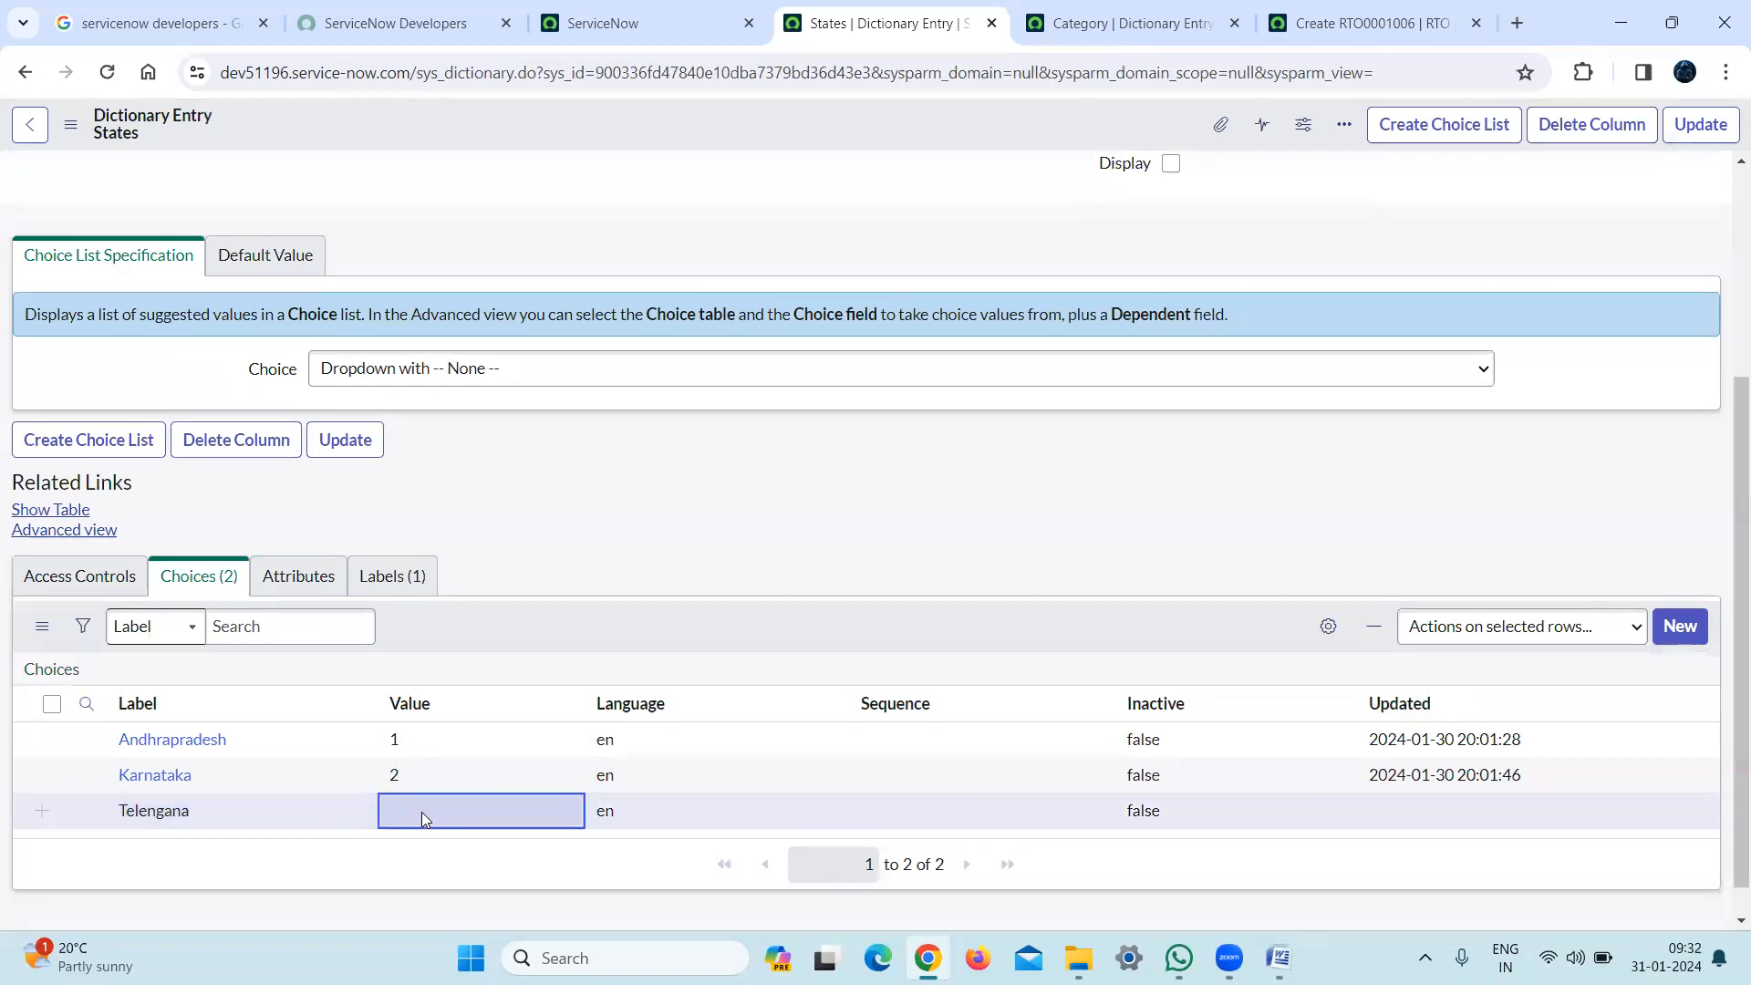
click(421, 812)
text(3)
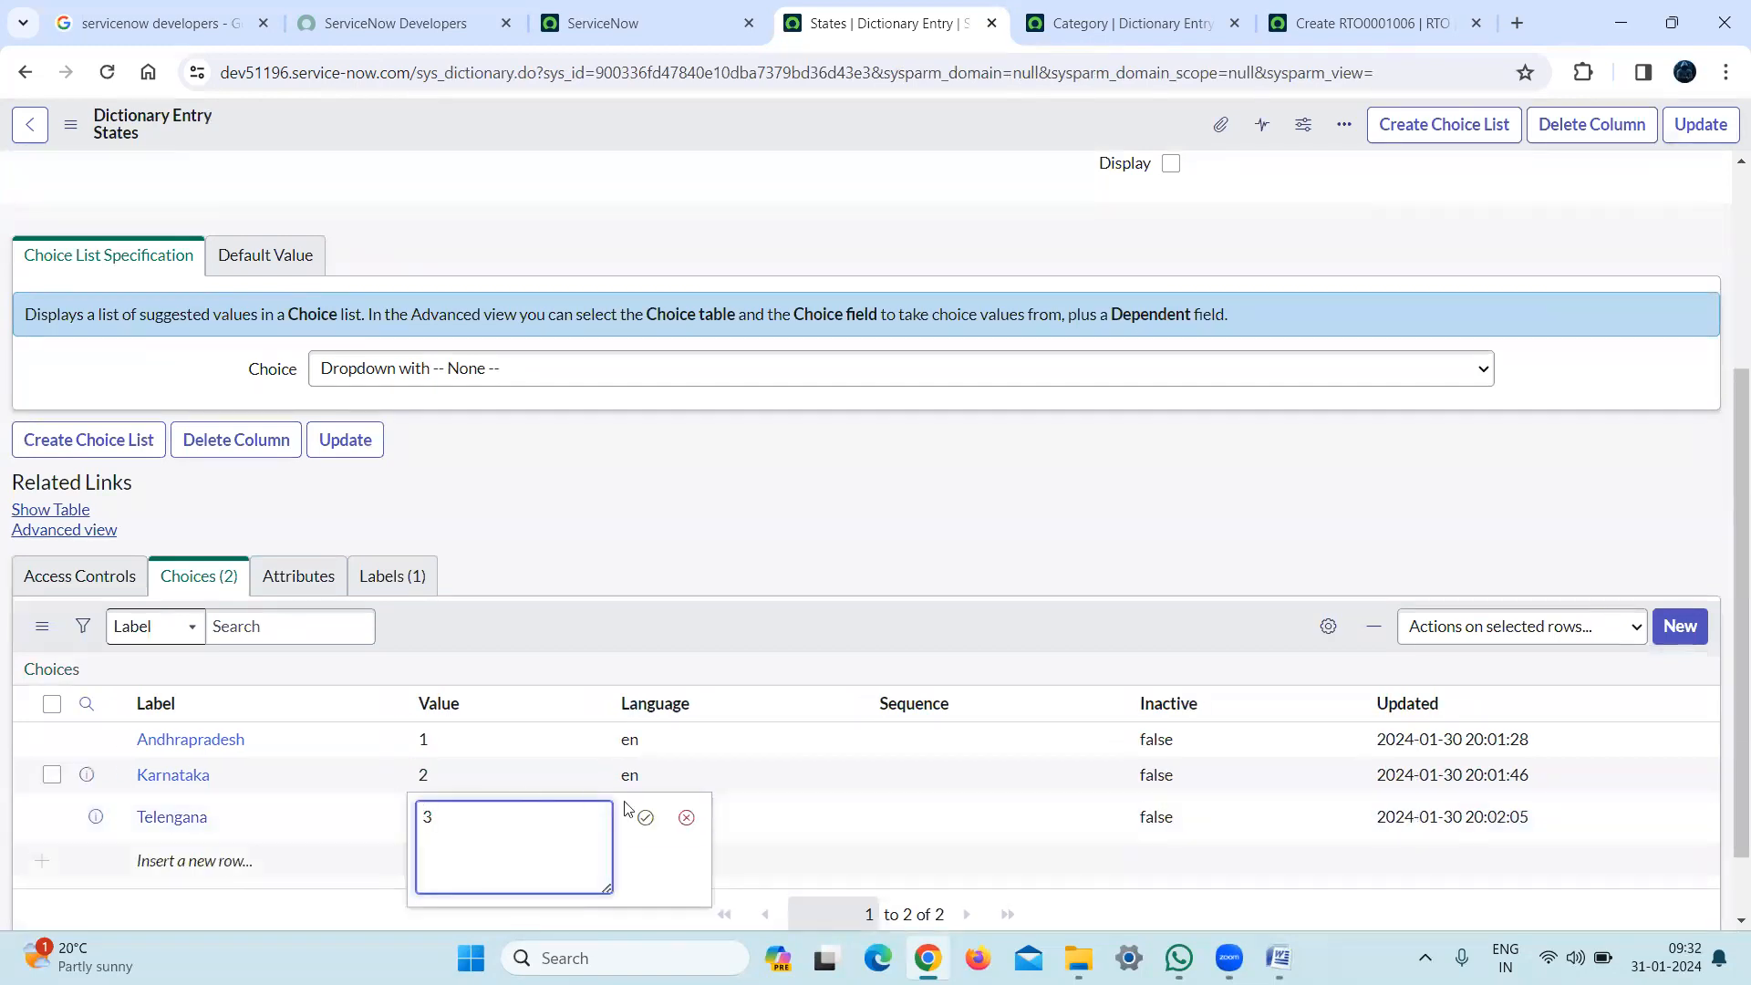
click(657, 818)
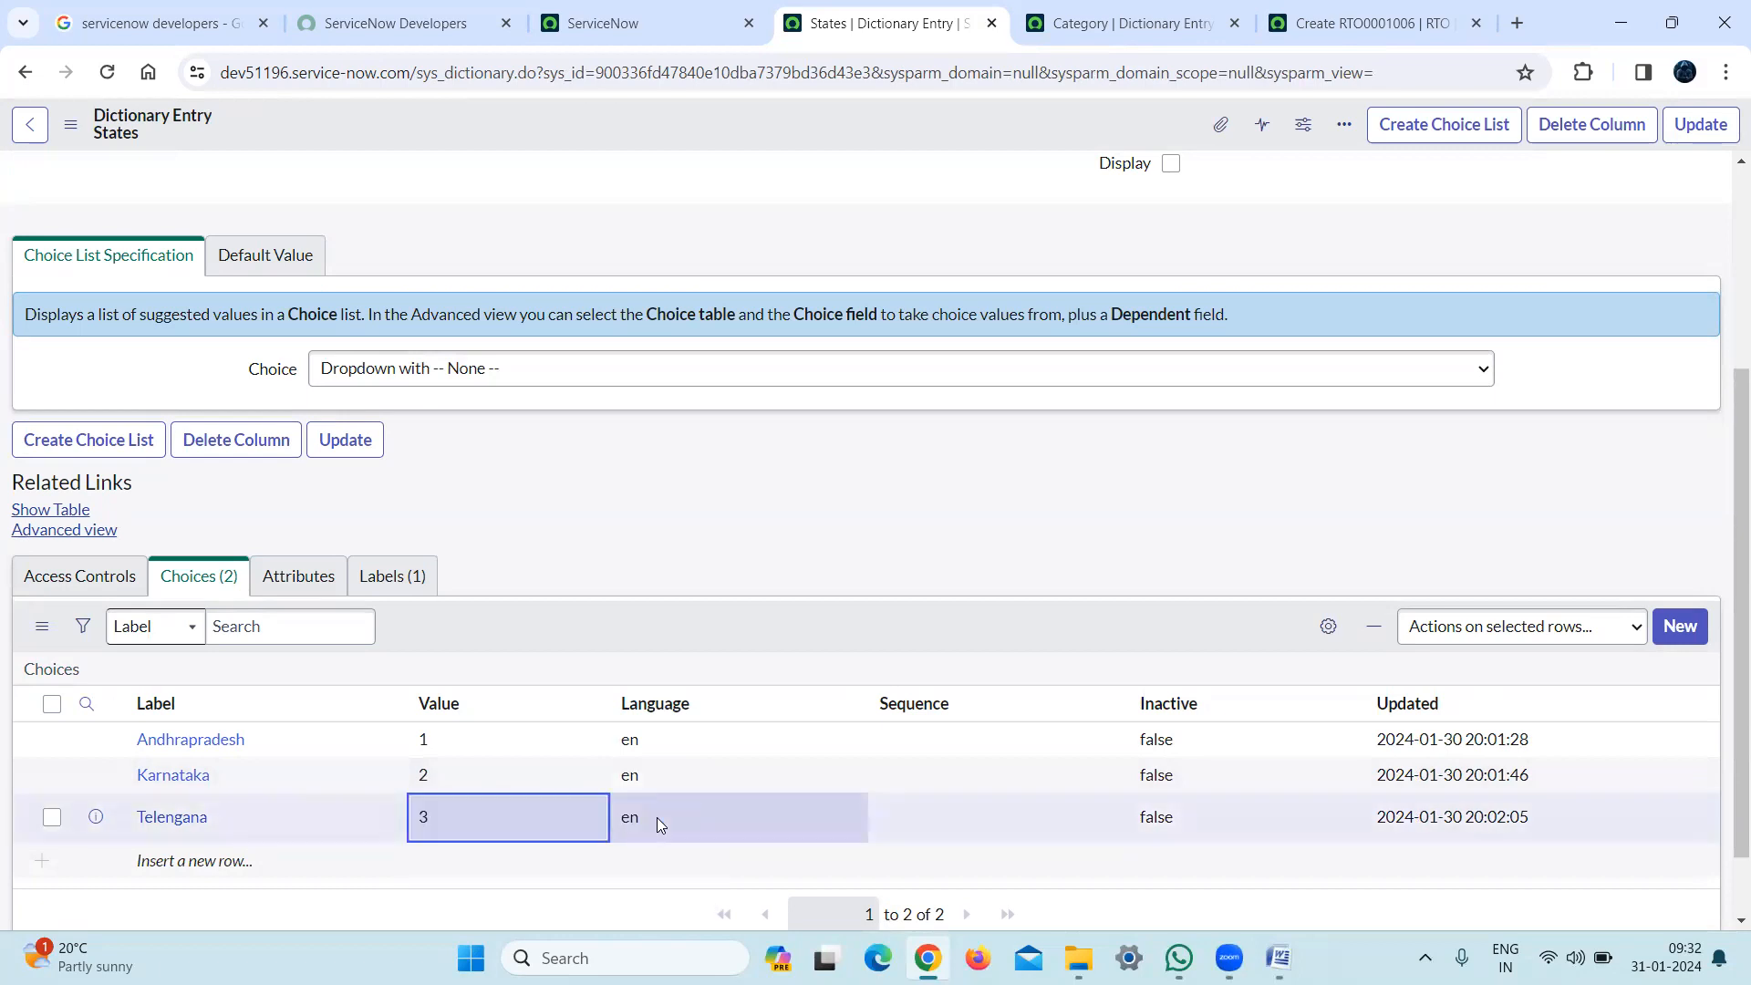
Reload the new RTO record form and check that its States field offers the newly added choices
drag(1723, 787, 1723, 932)
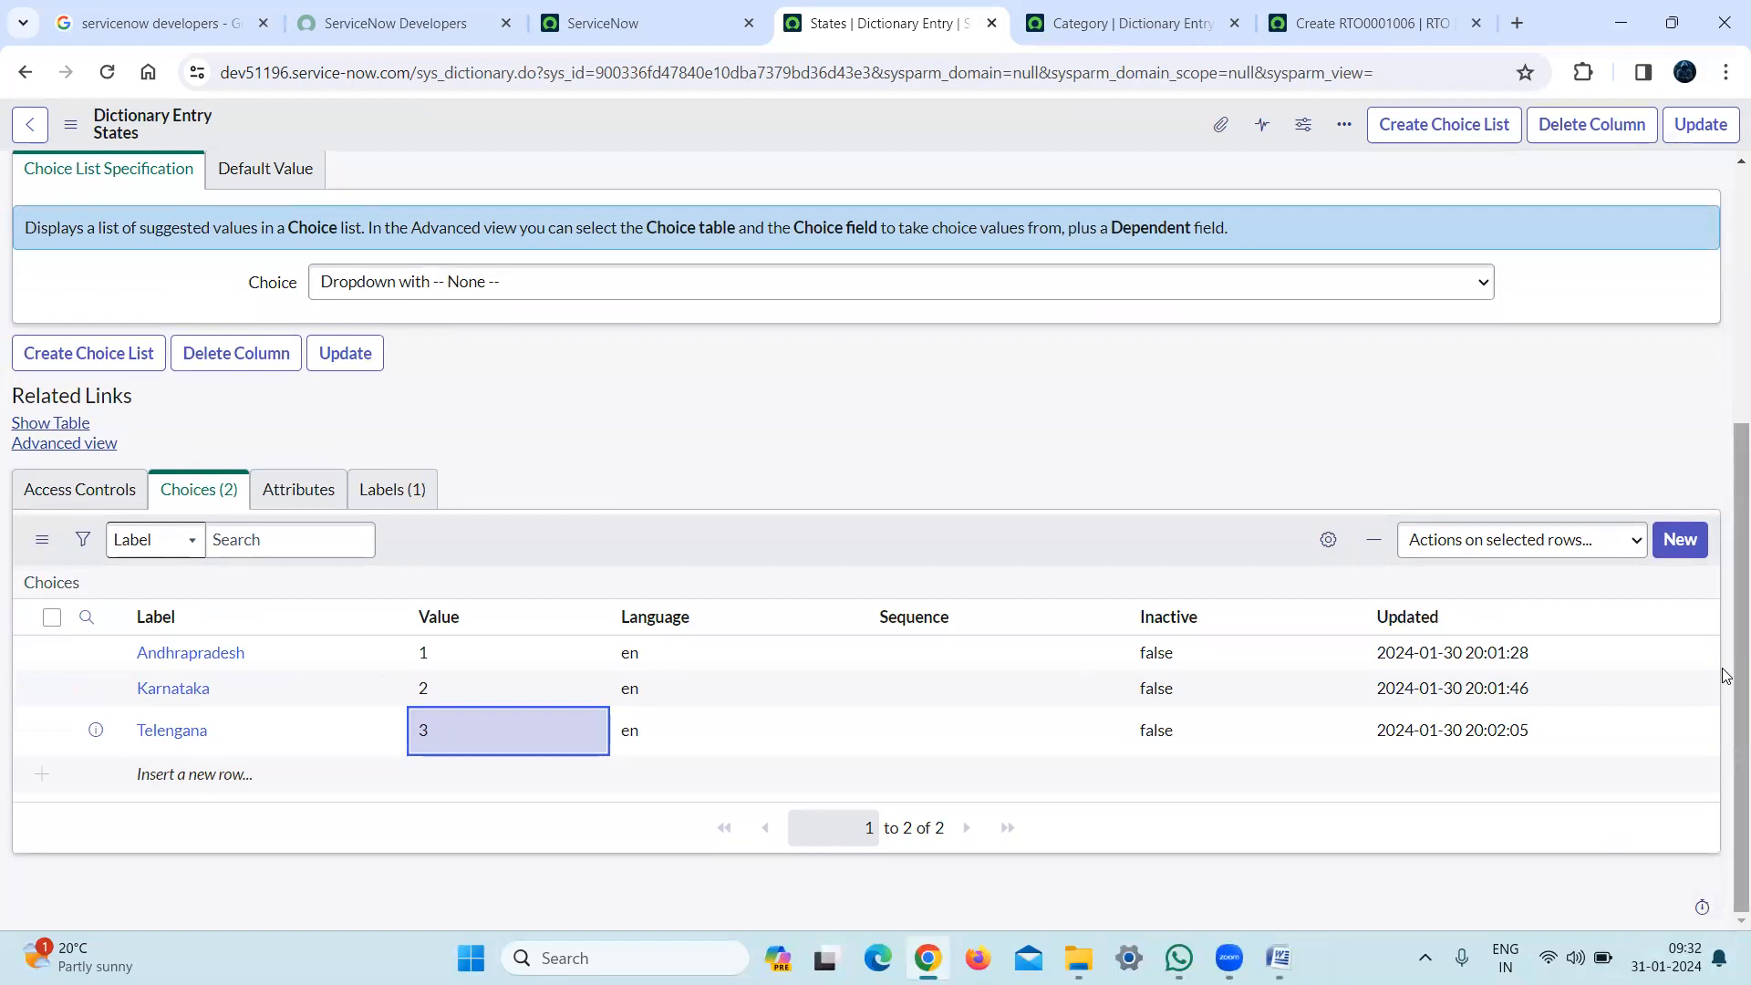
drag(1727, 538, 1726, 286)
scroll(1727, 285, down, 5)
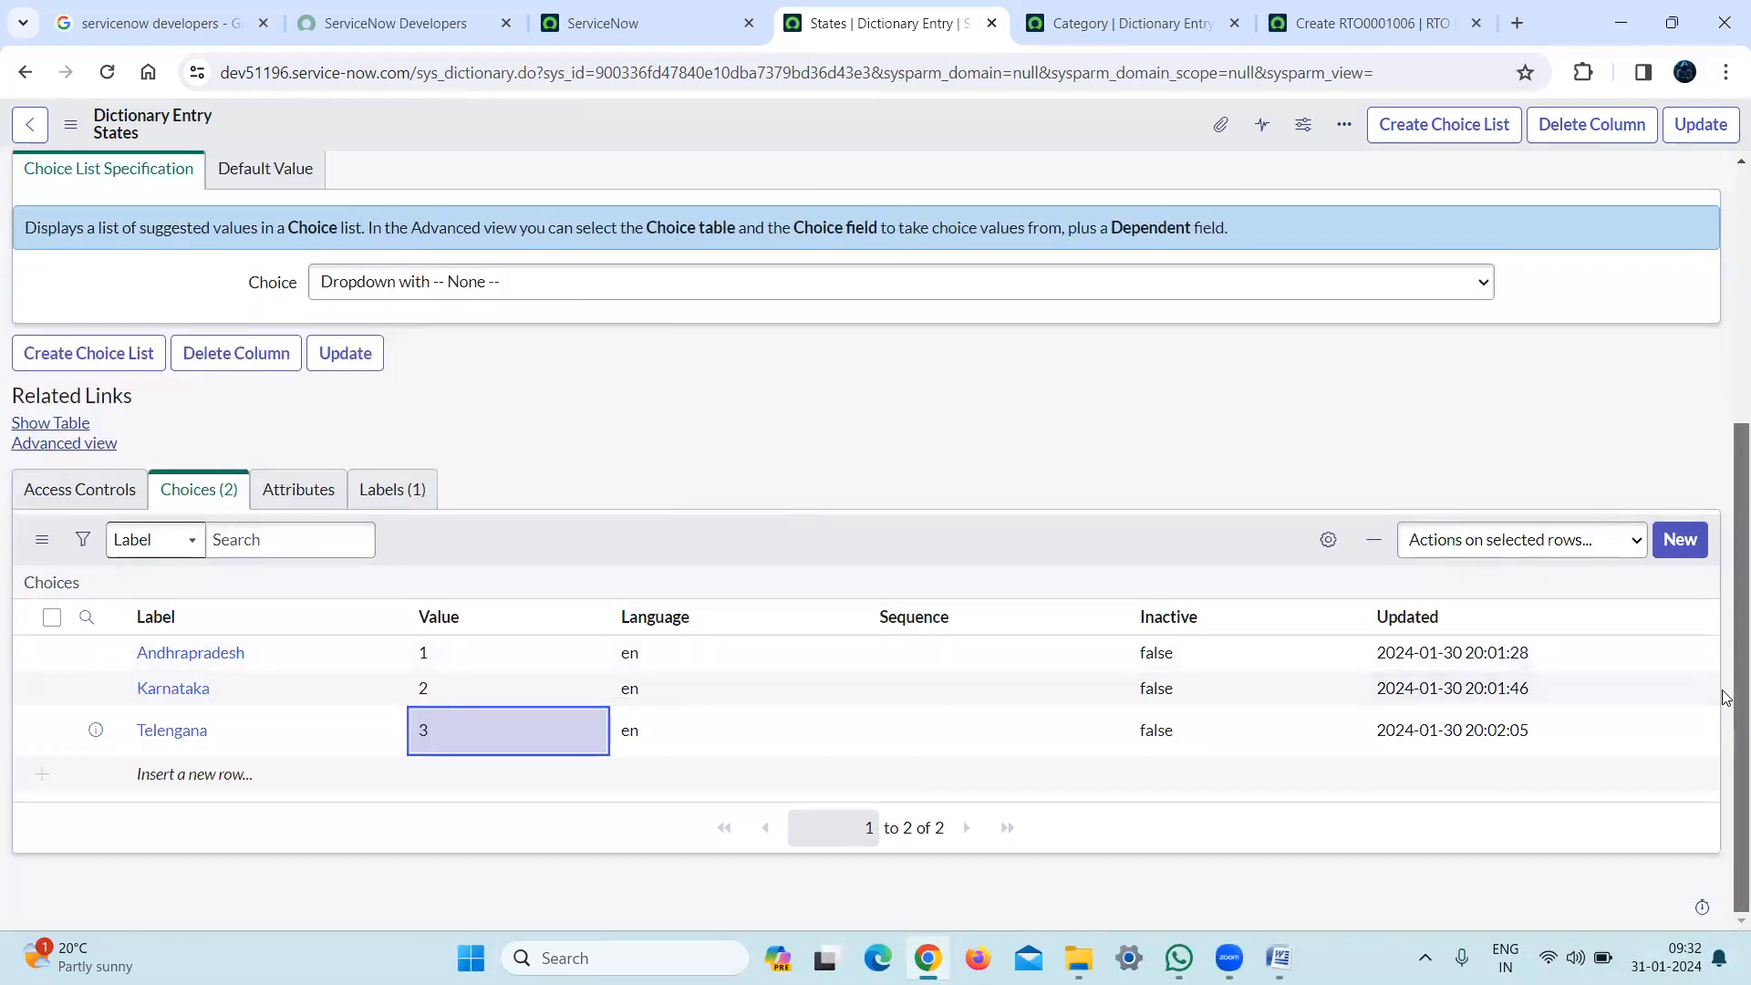
scroll(1727, 698, up, 4)
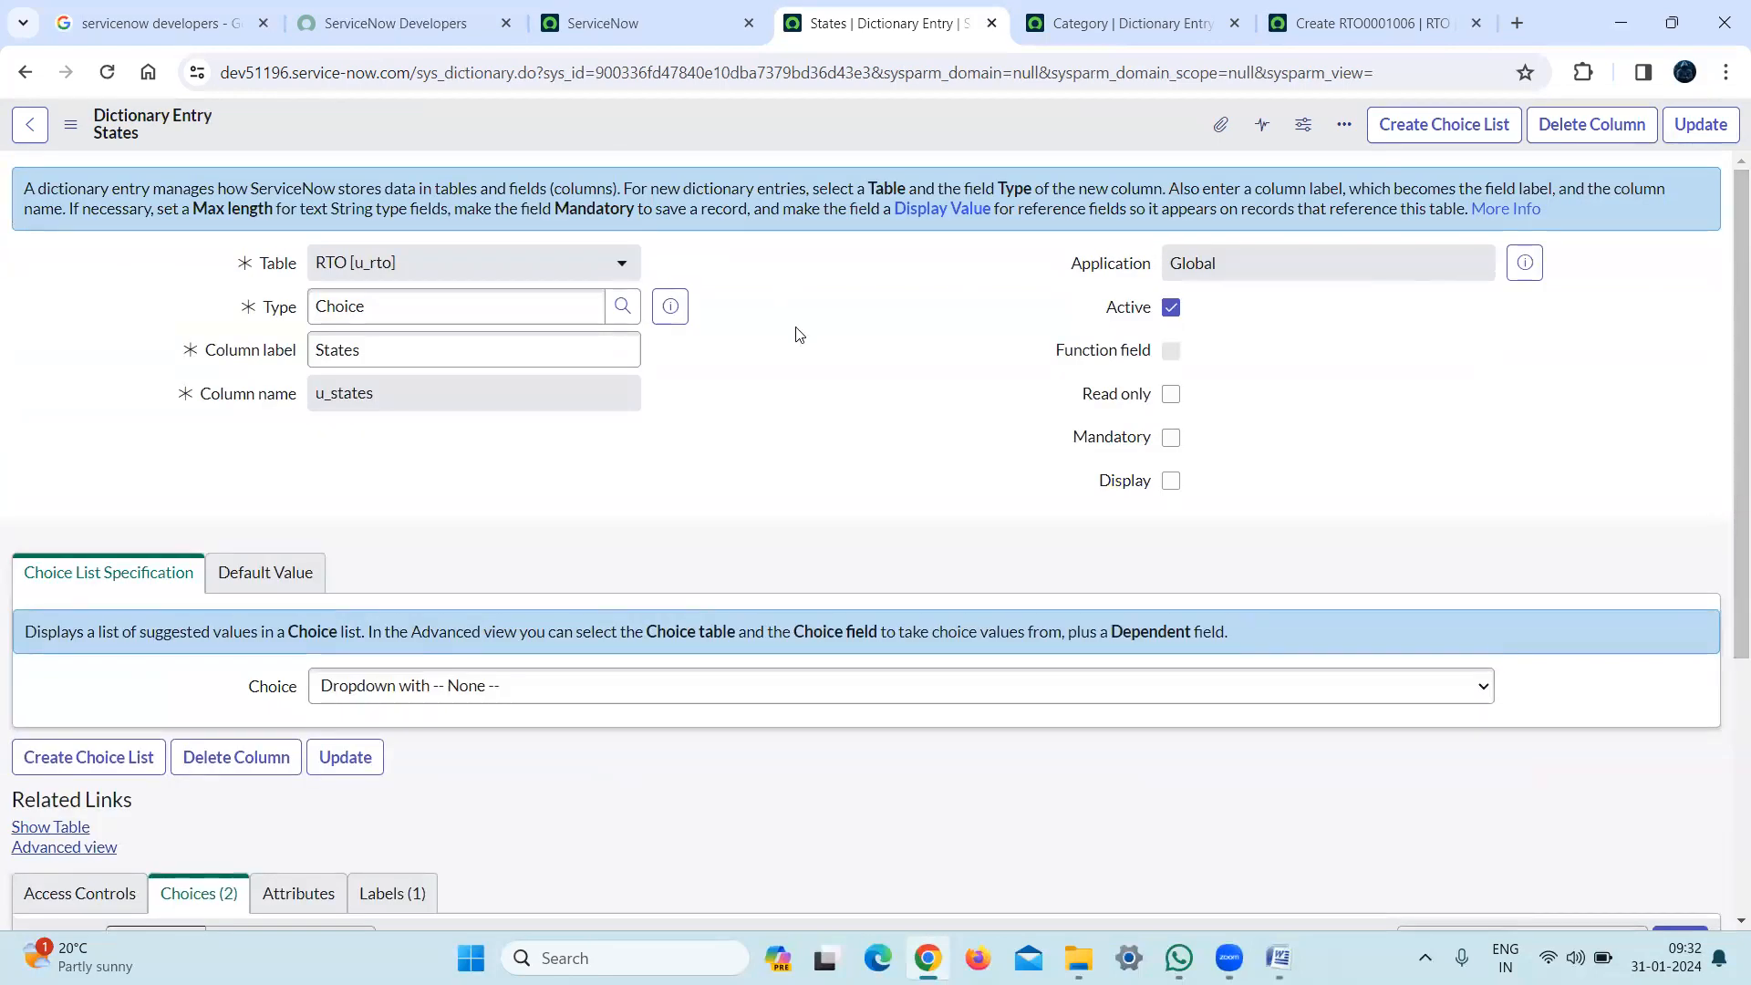
click(1370, 31)
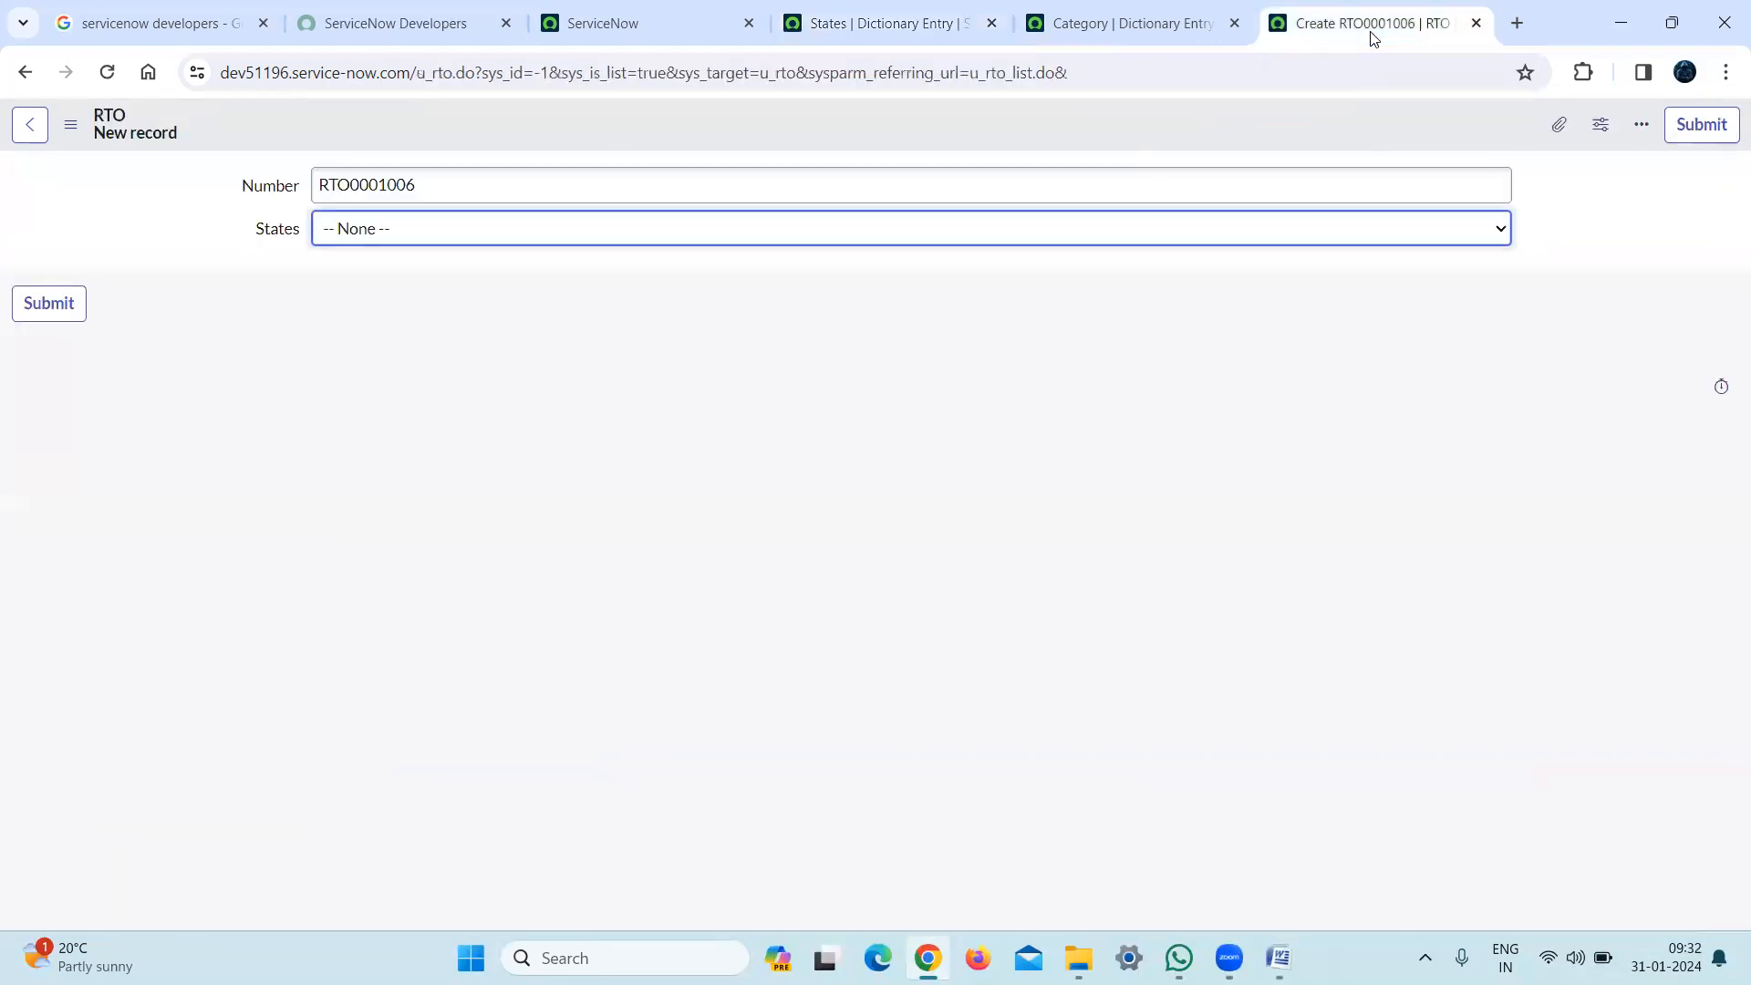
click(1227, 79)
key(Return)
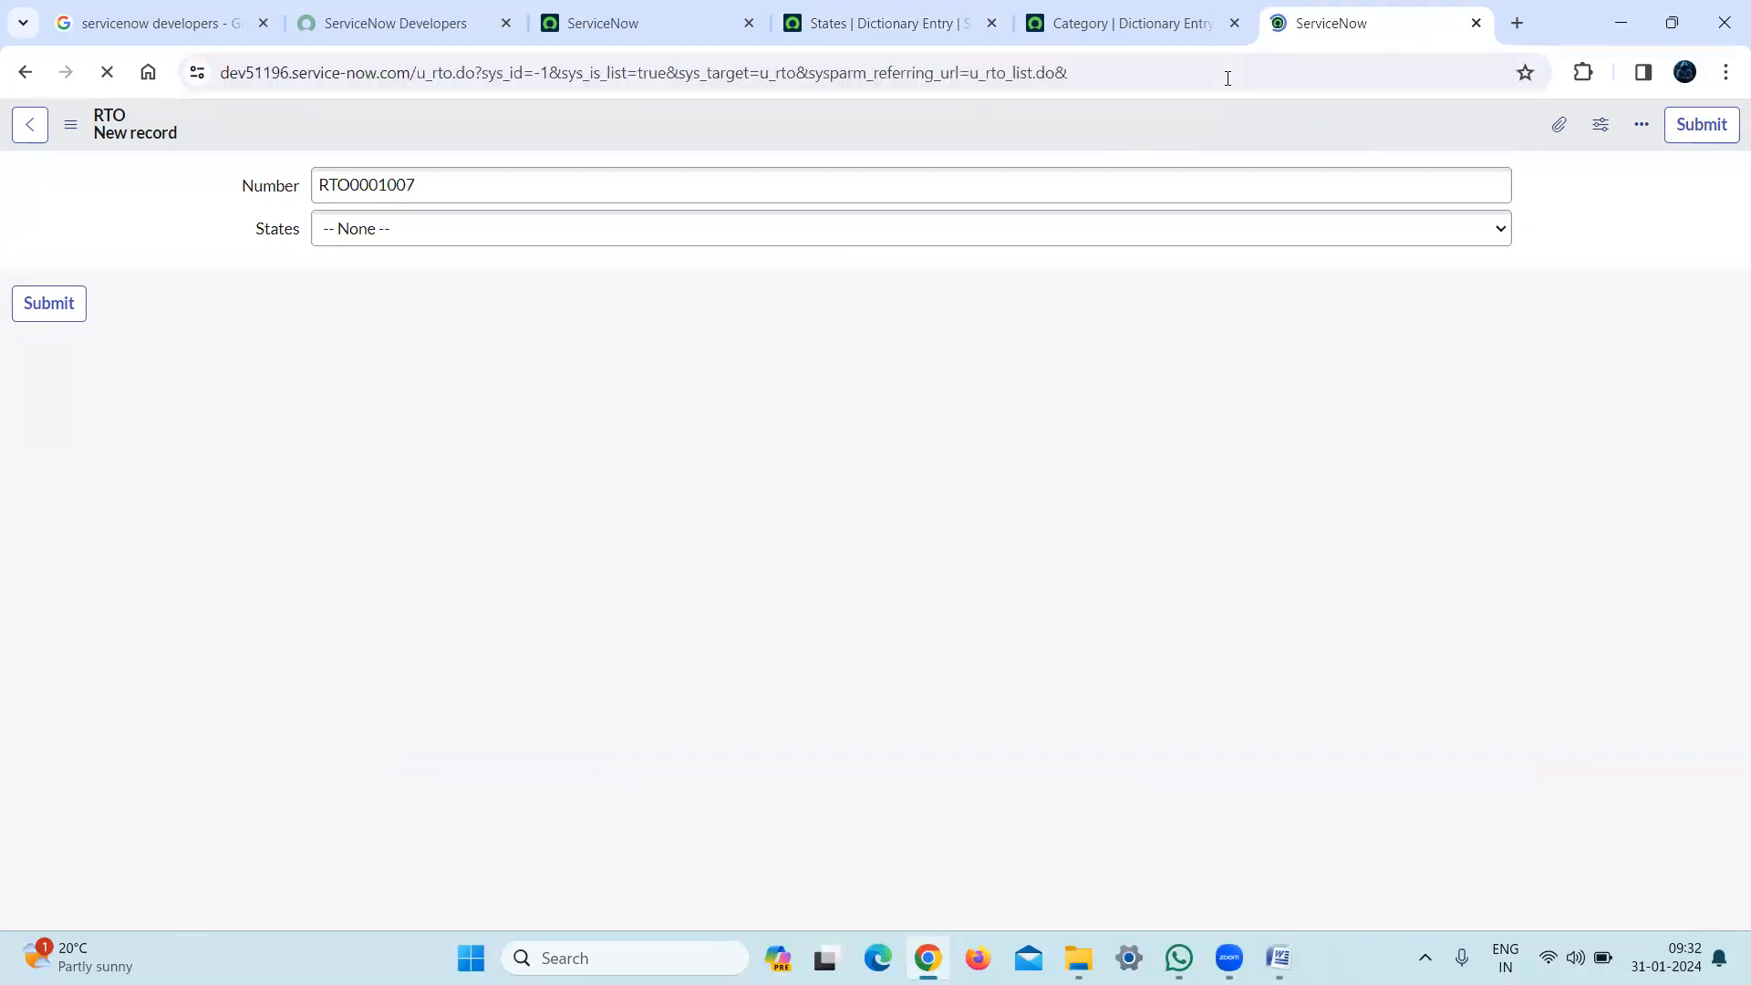
click(696, 241)
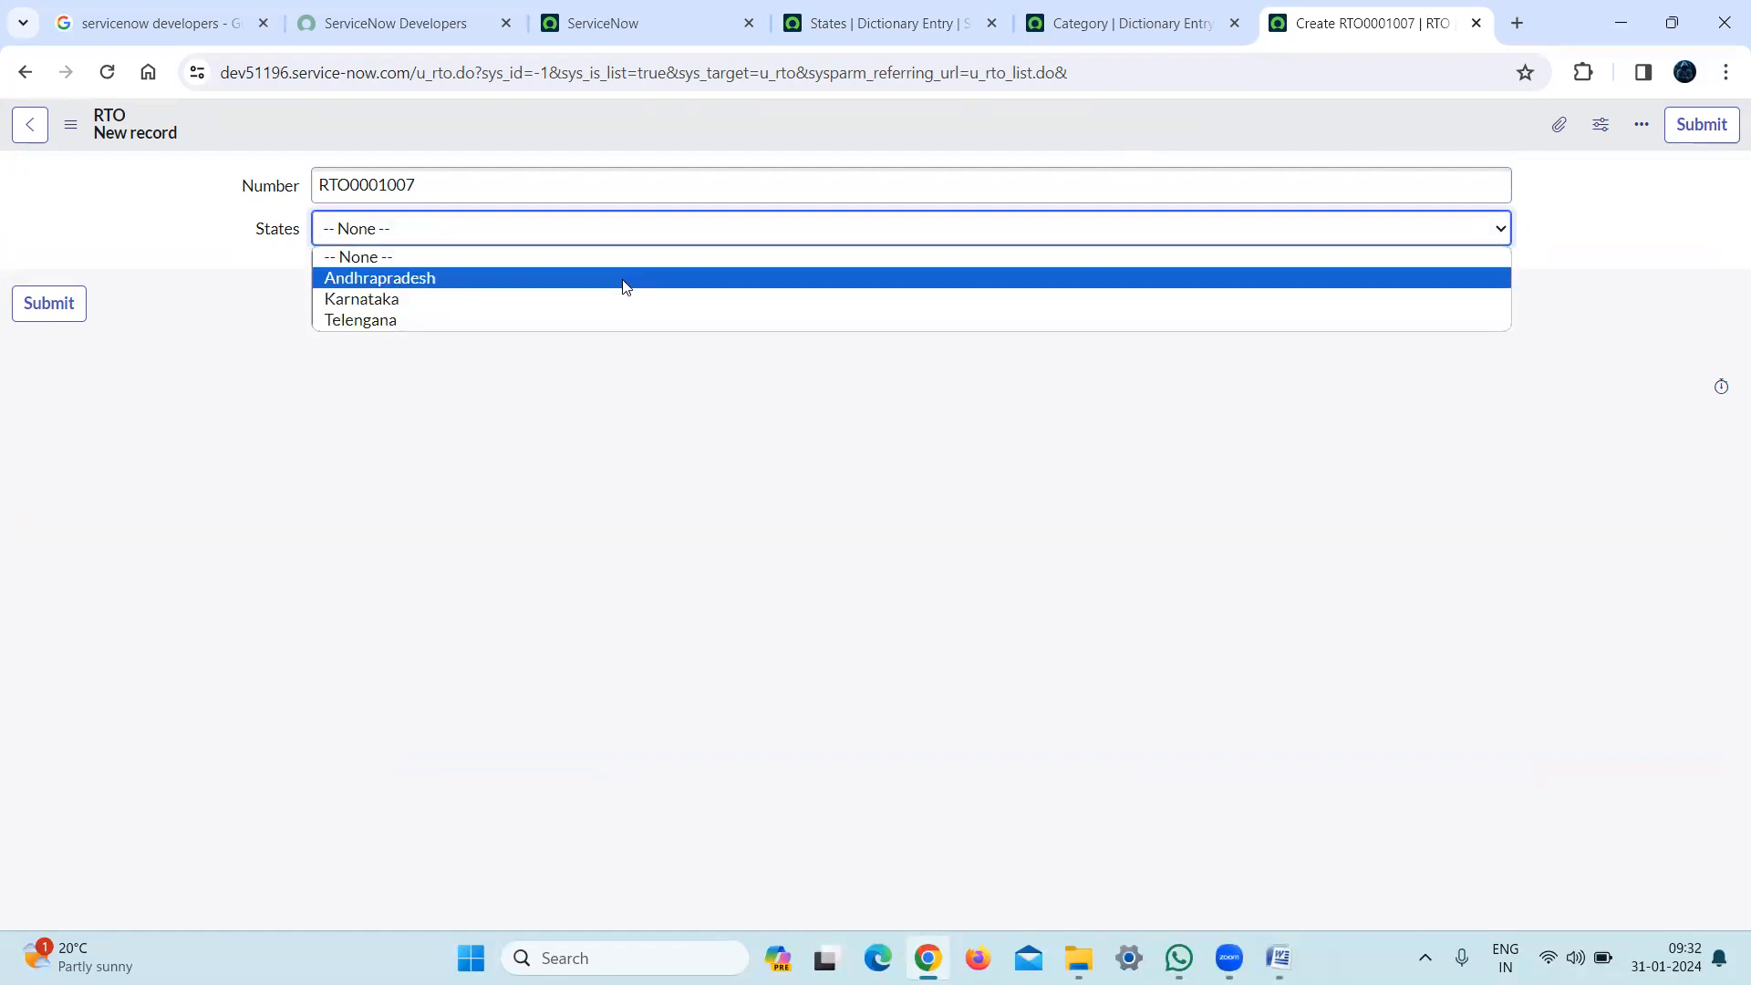
click(748, 446)
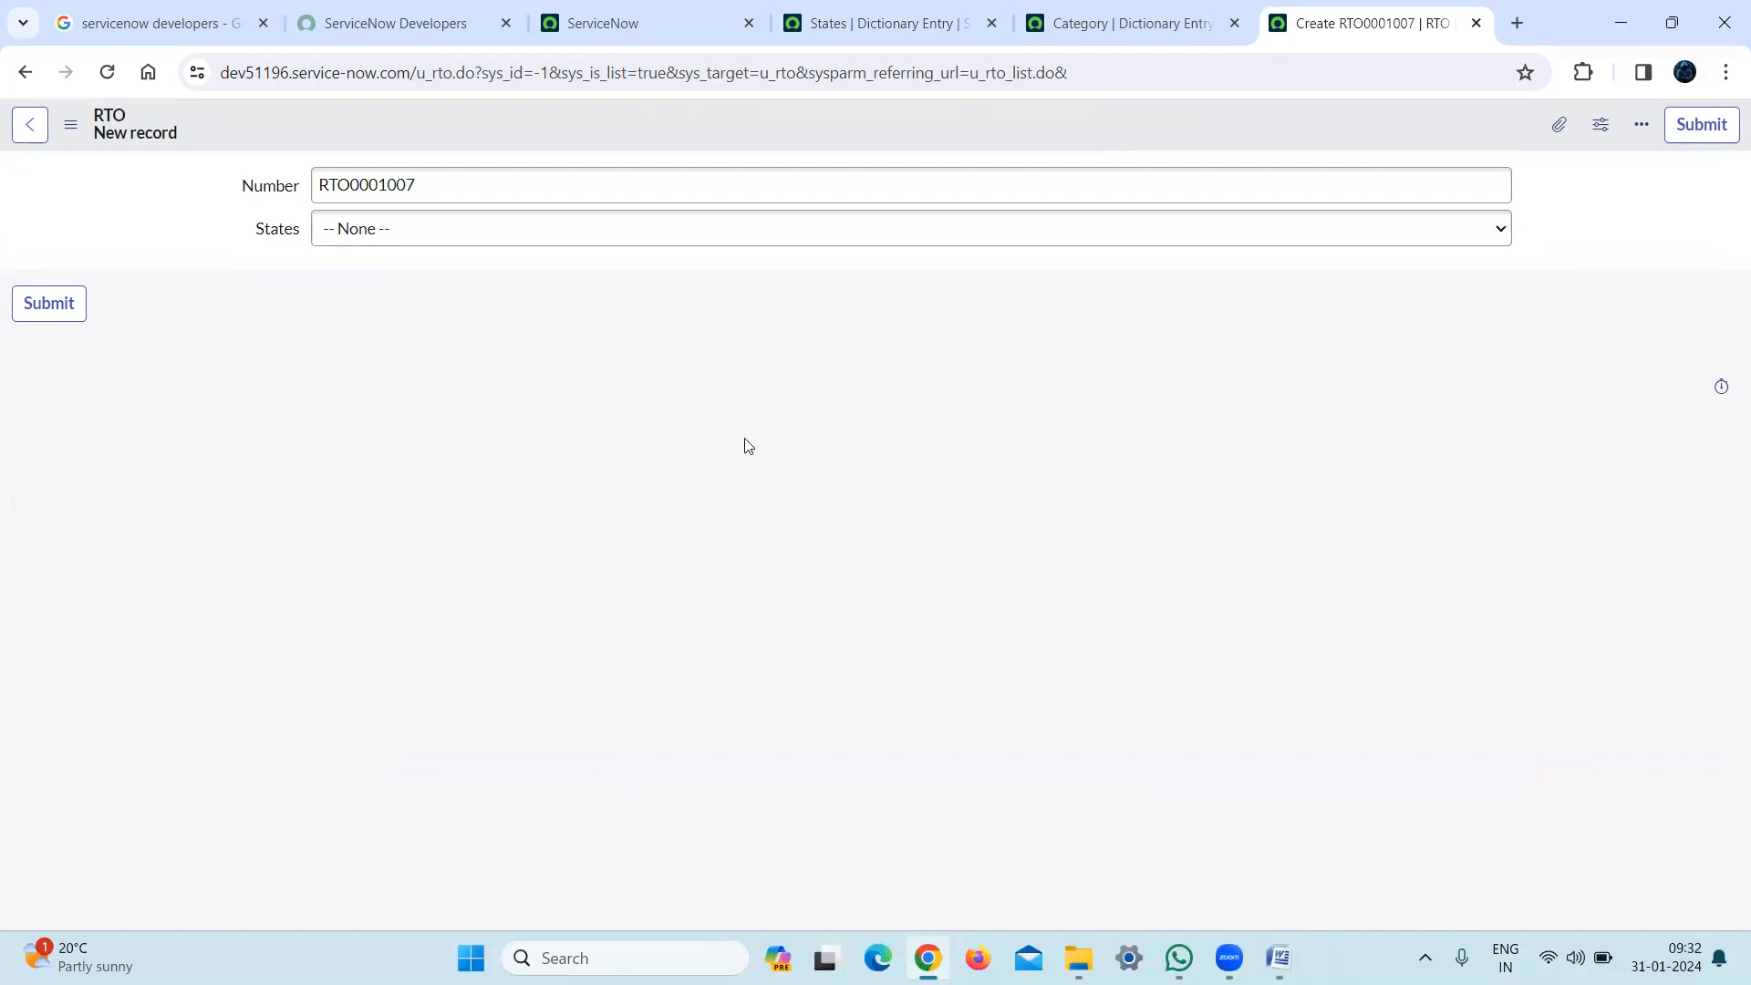
Start a new dictionary entry from the favorited System Definition - Dictionary list
click(1183, 39)
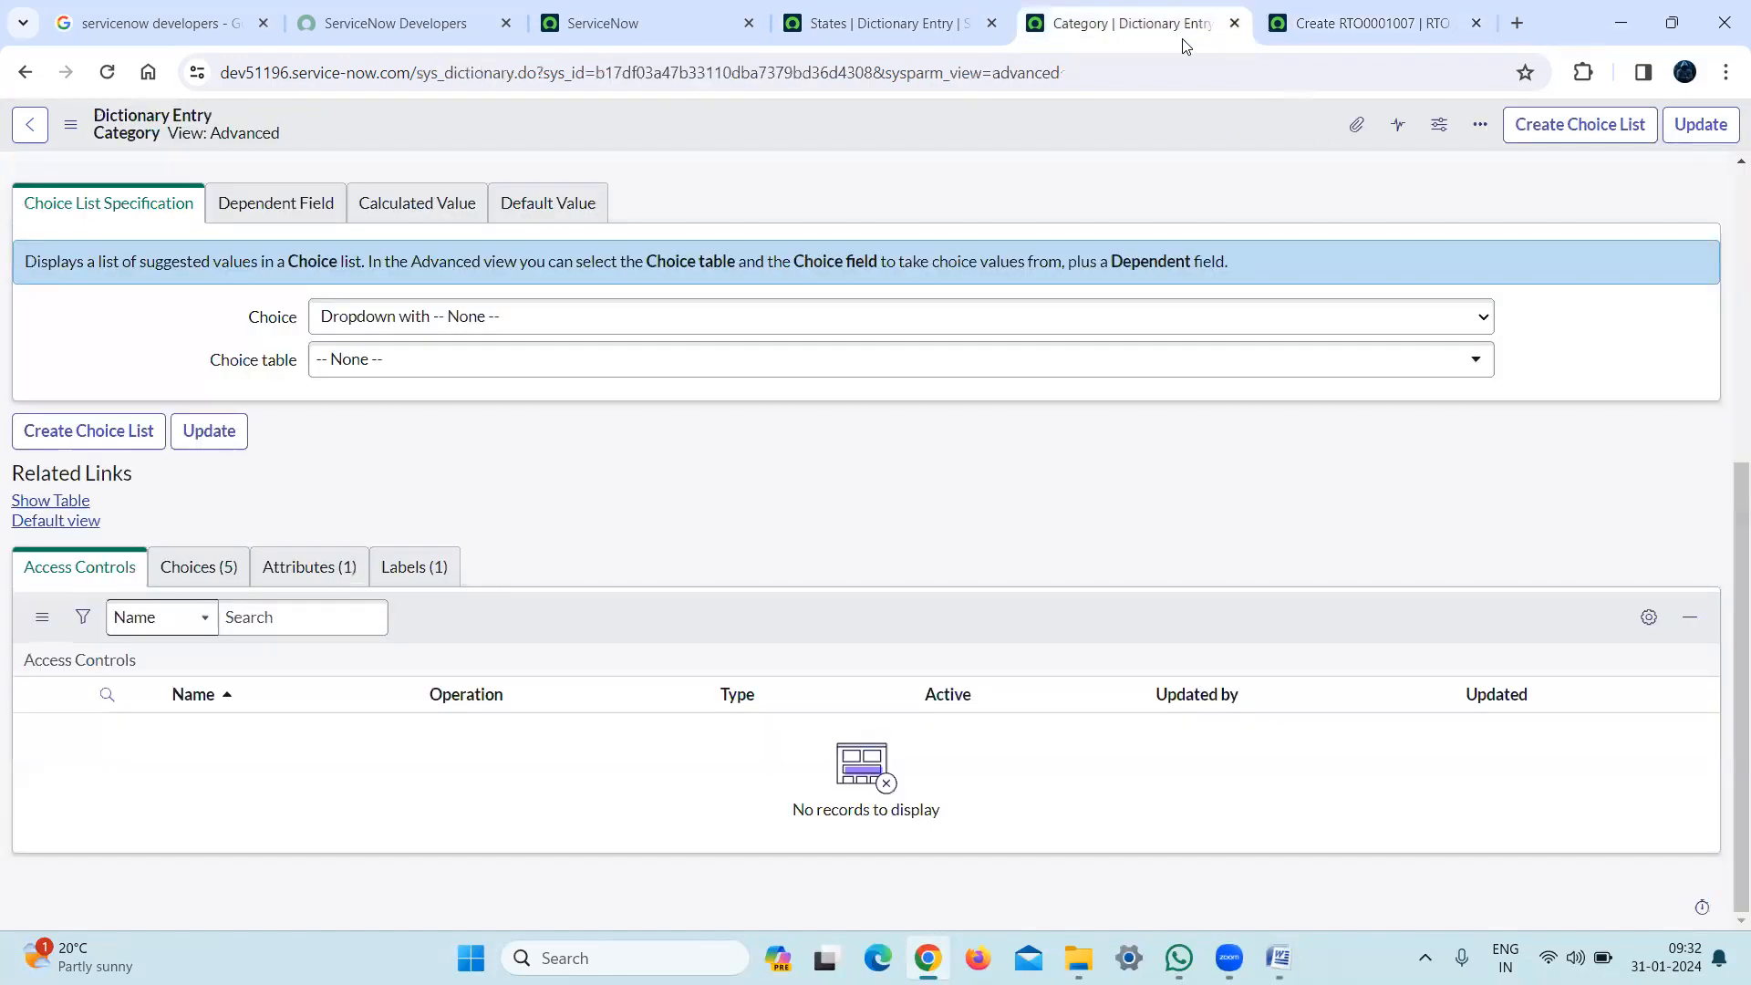
scroll(921, 199, up, 5)
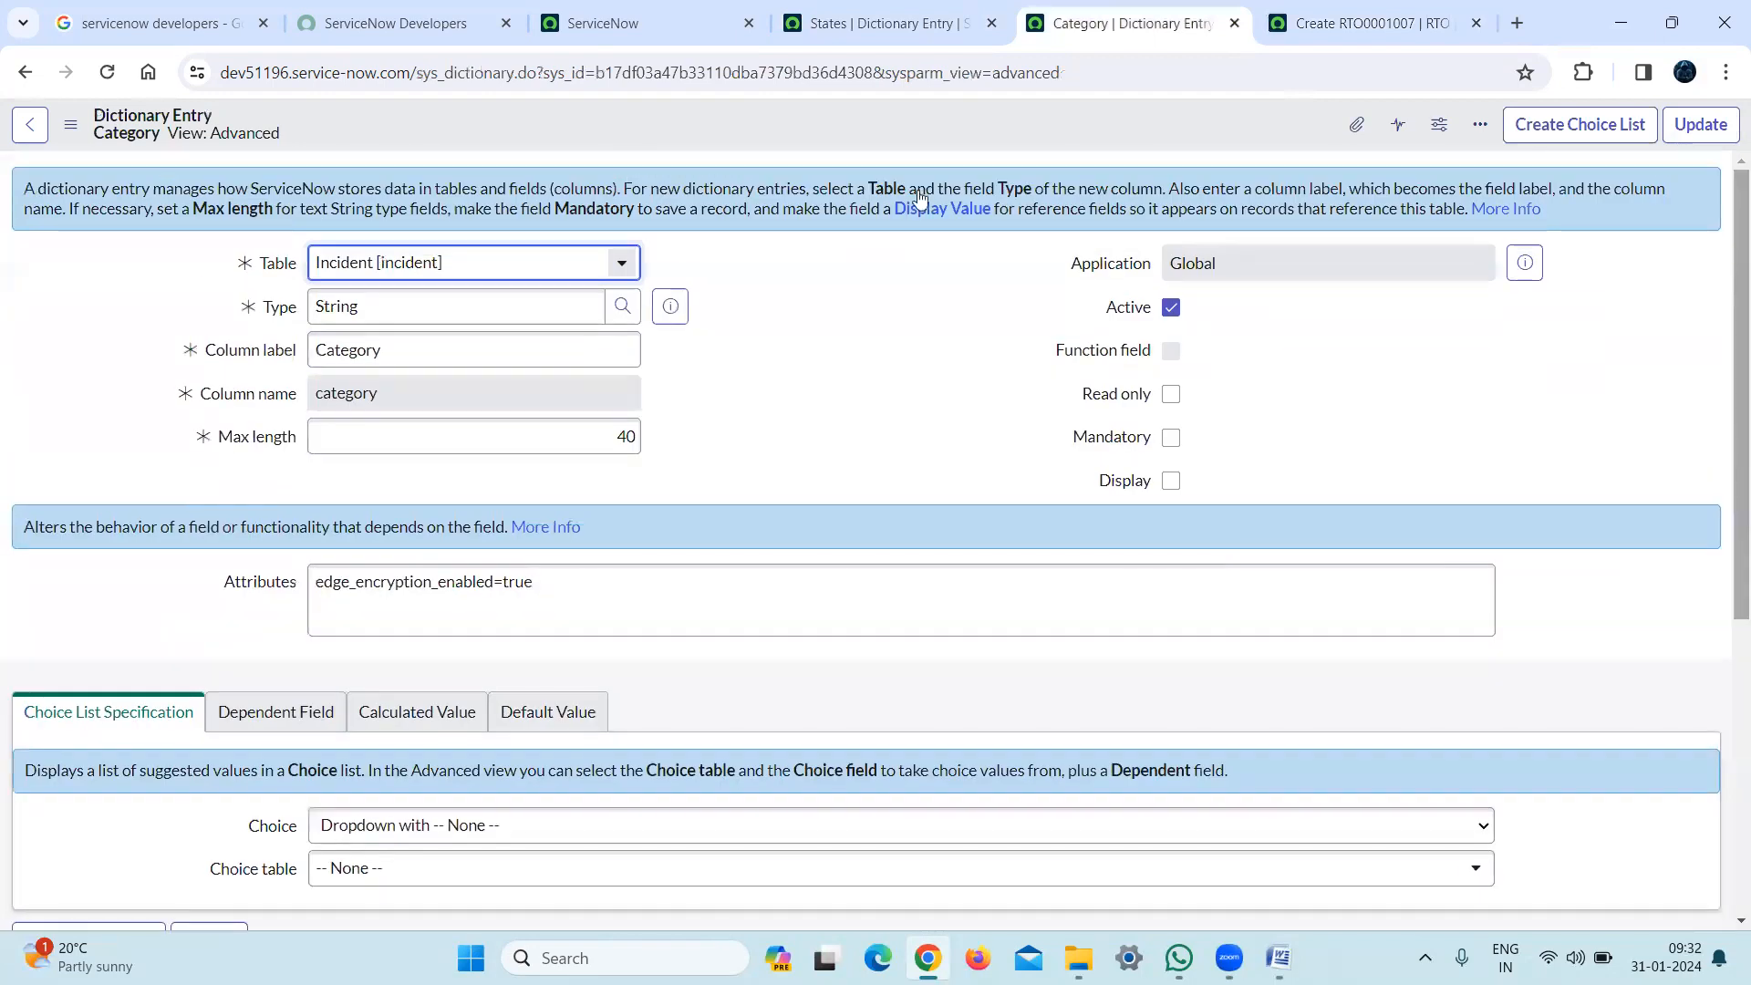
click(579, 32)
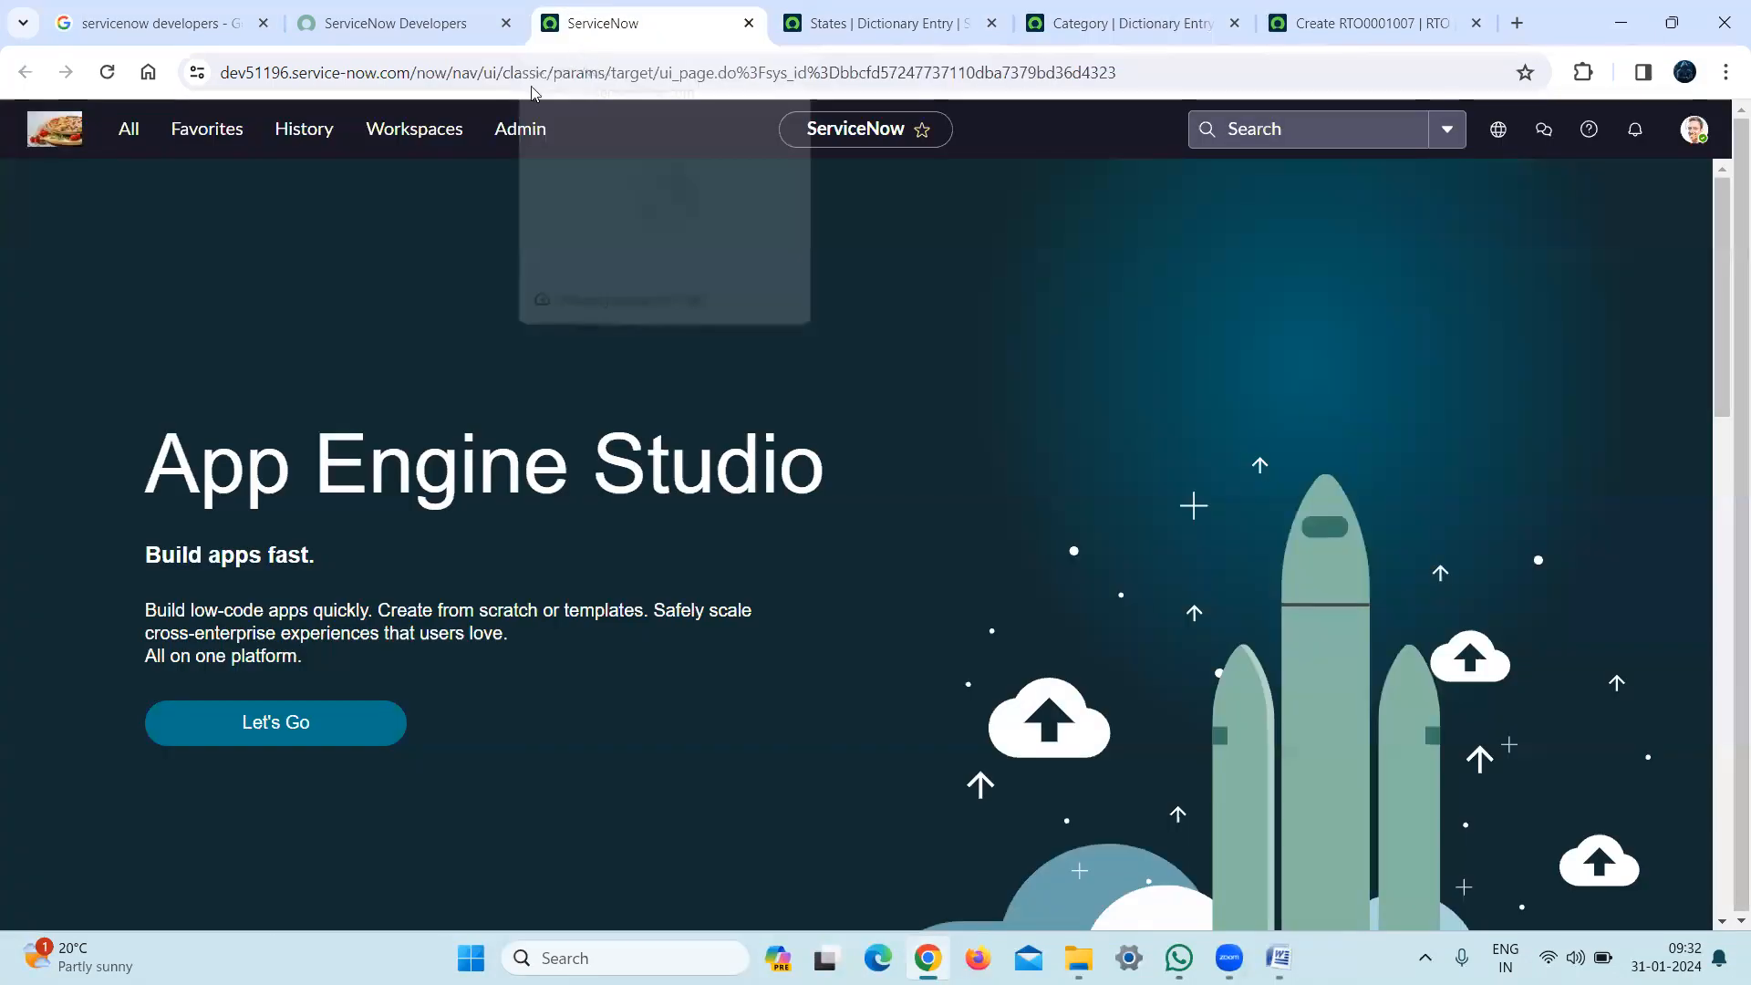
click(129, 129)
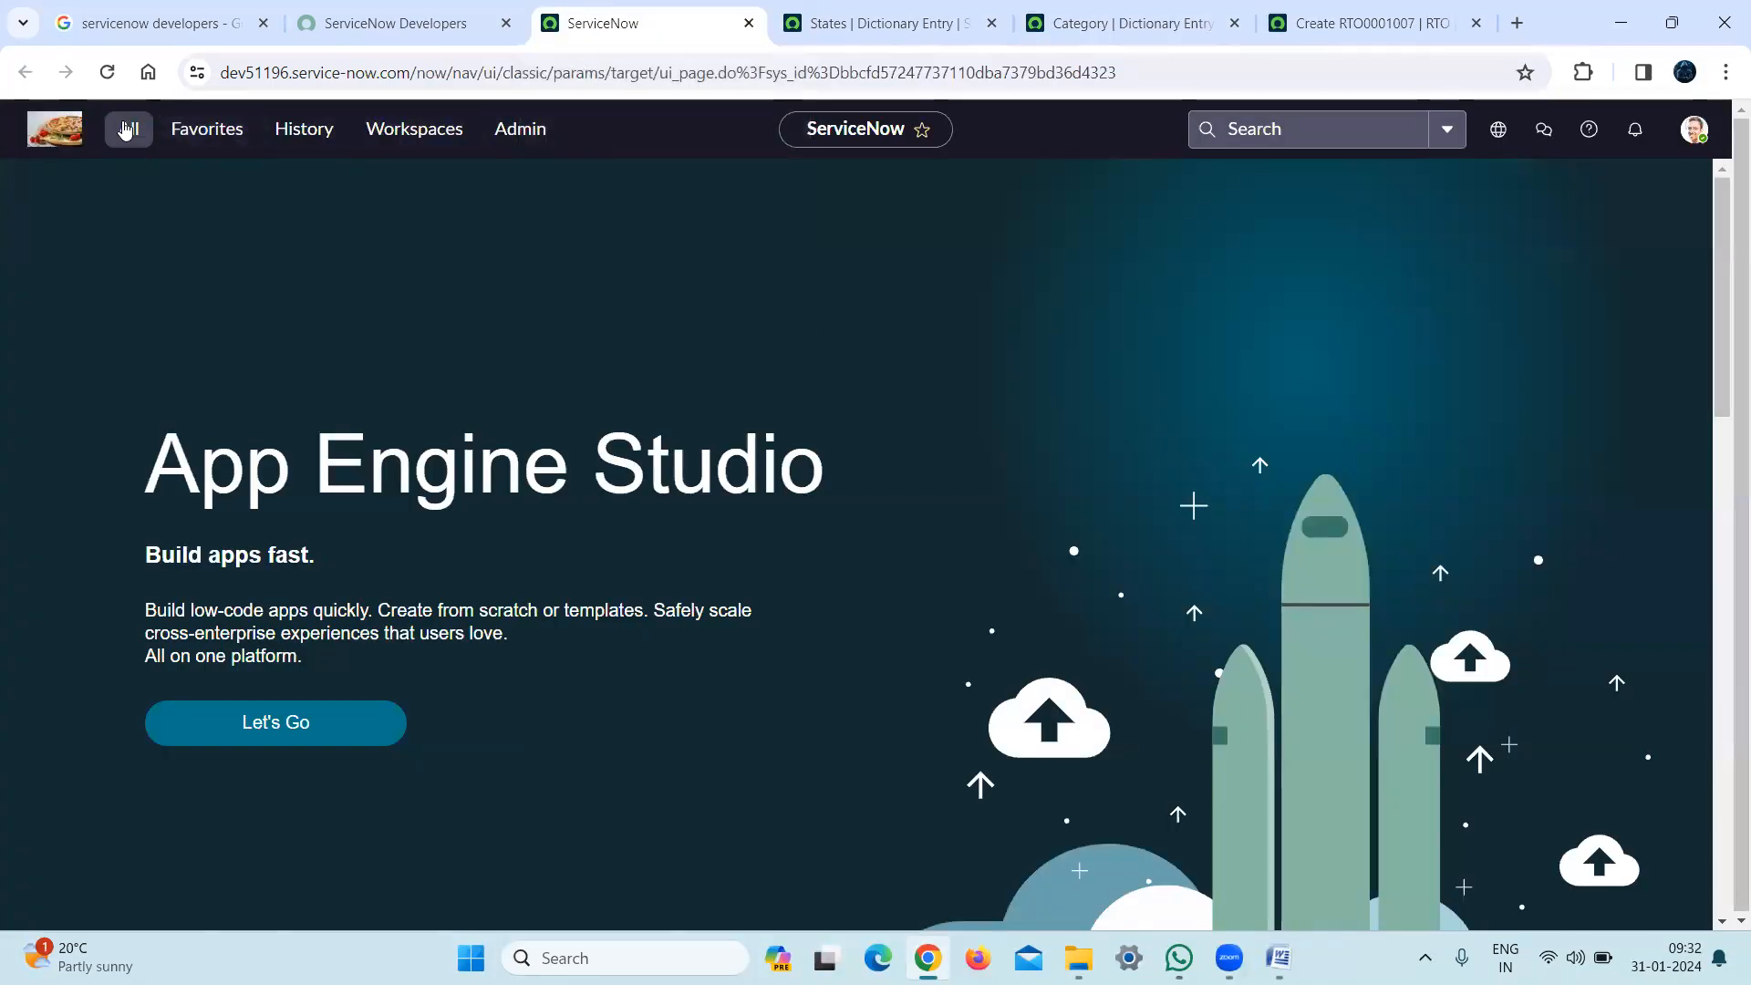
click(239, 144)
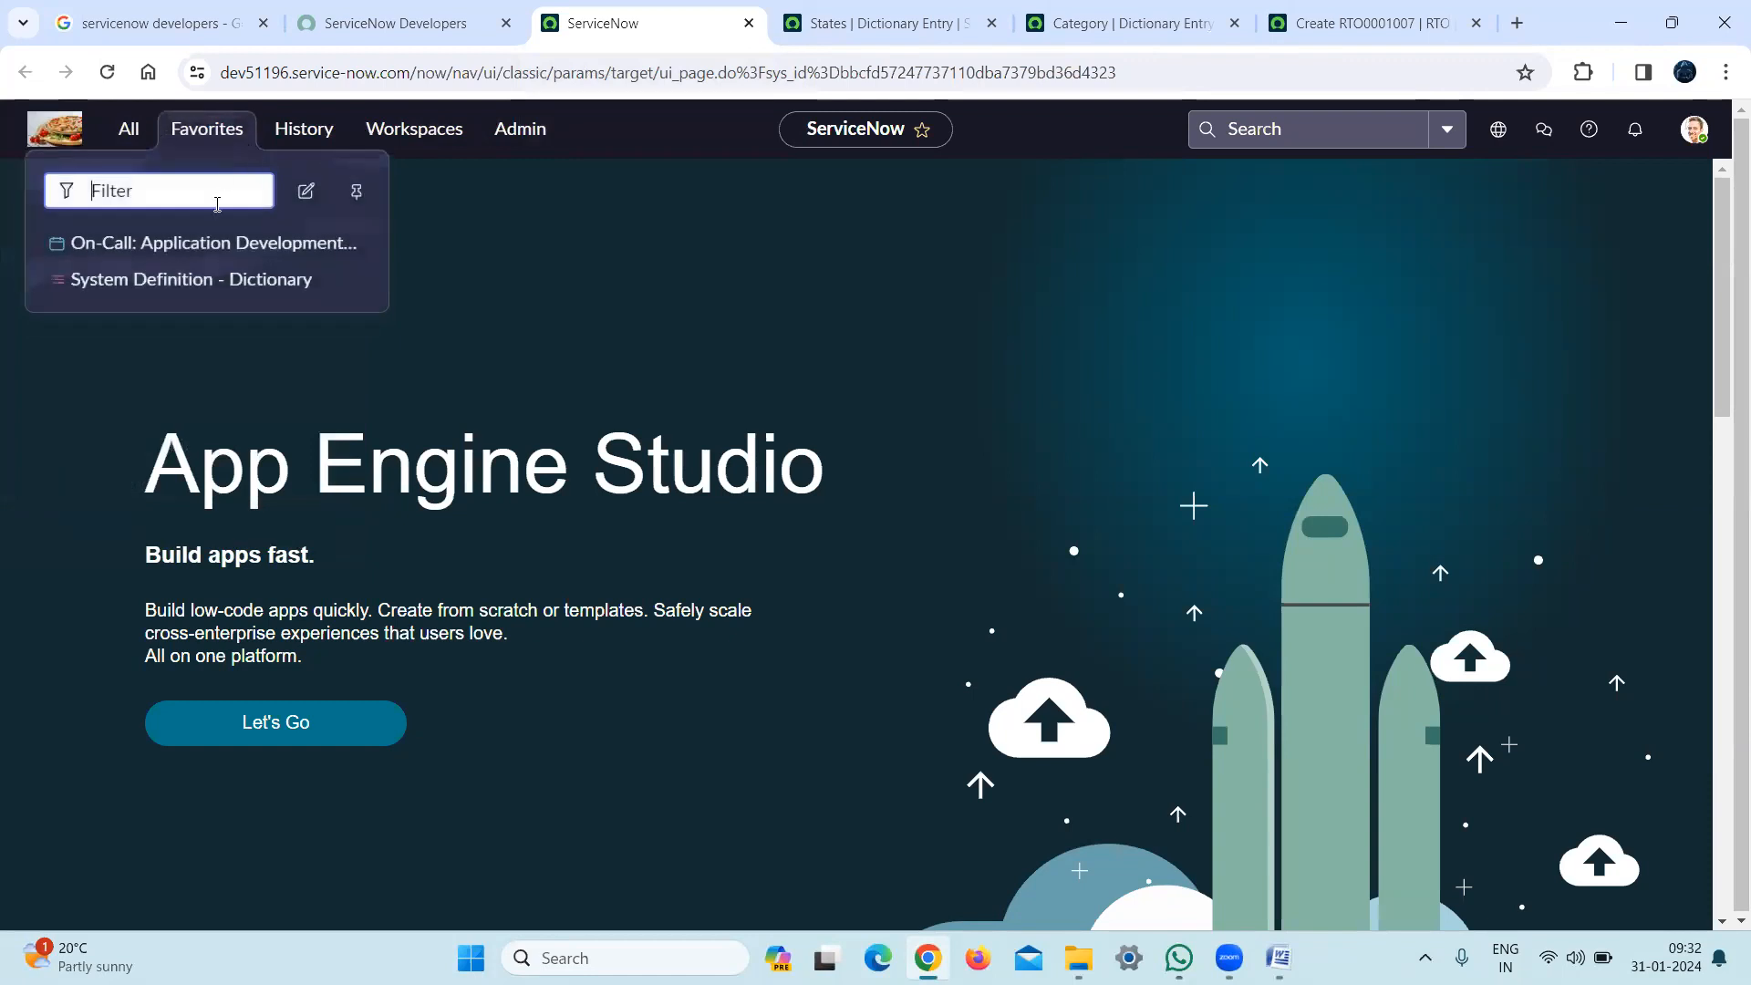
click(185, 288)
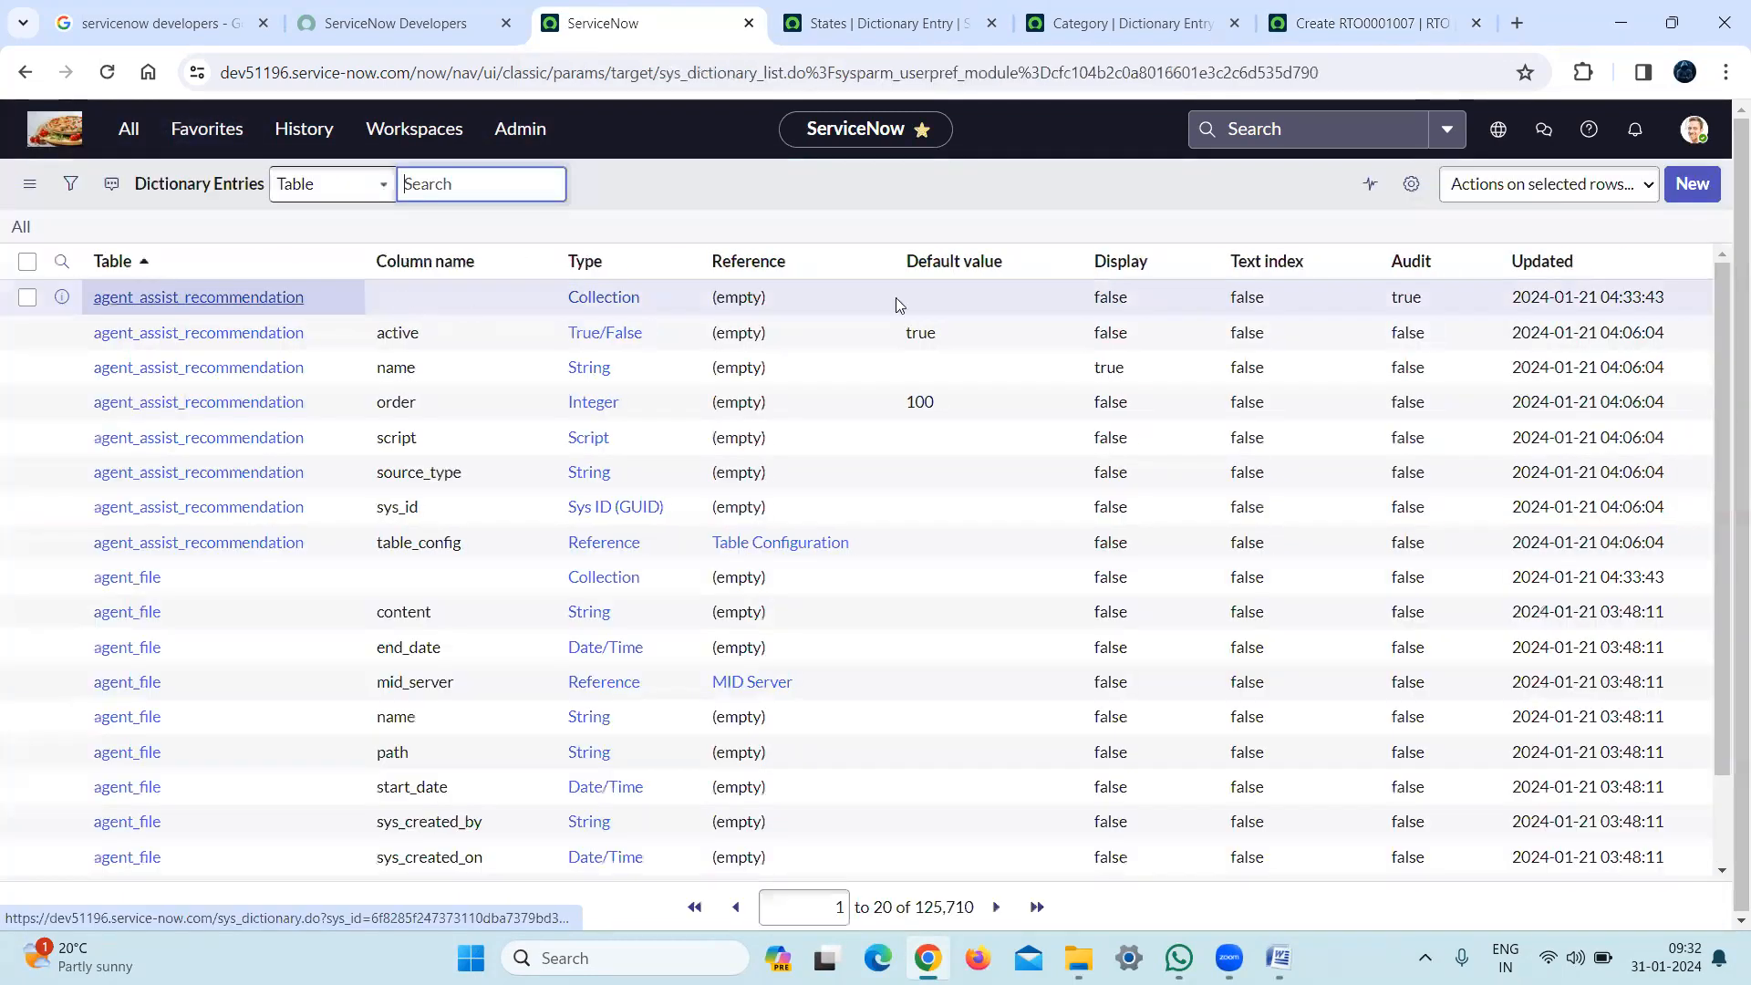
click(1704, 193)
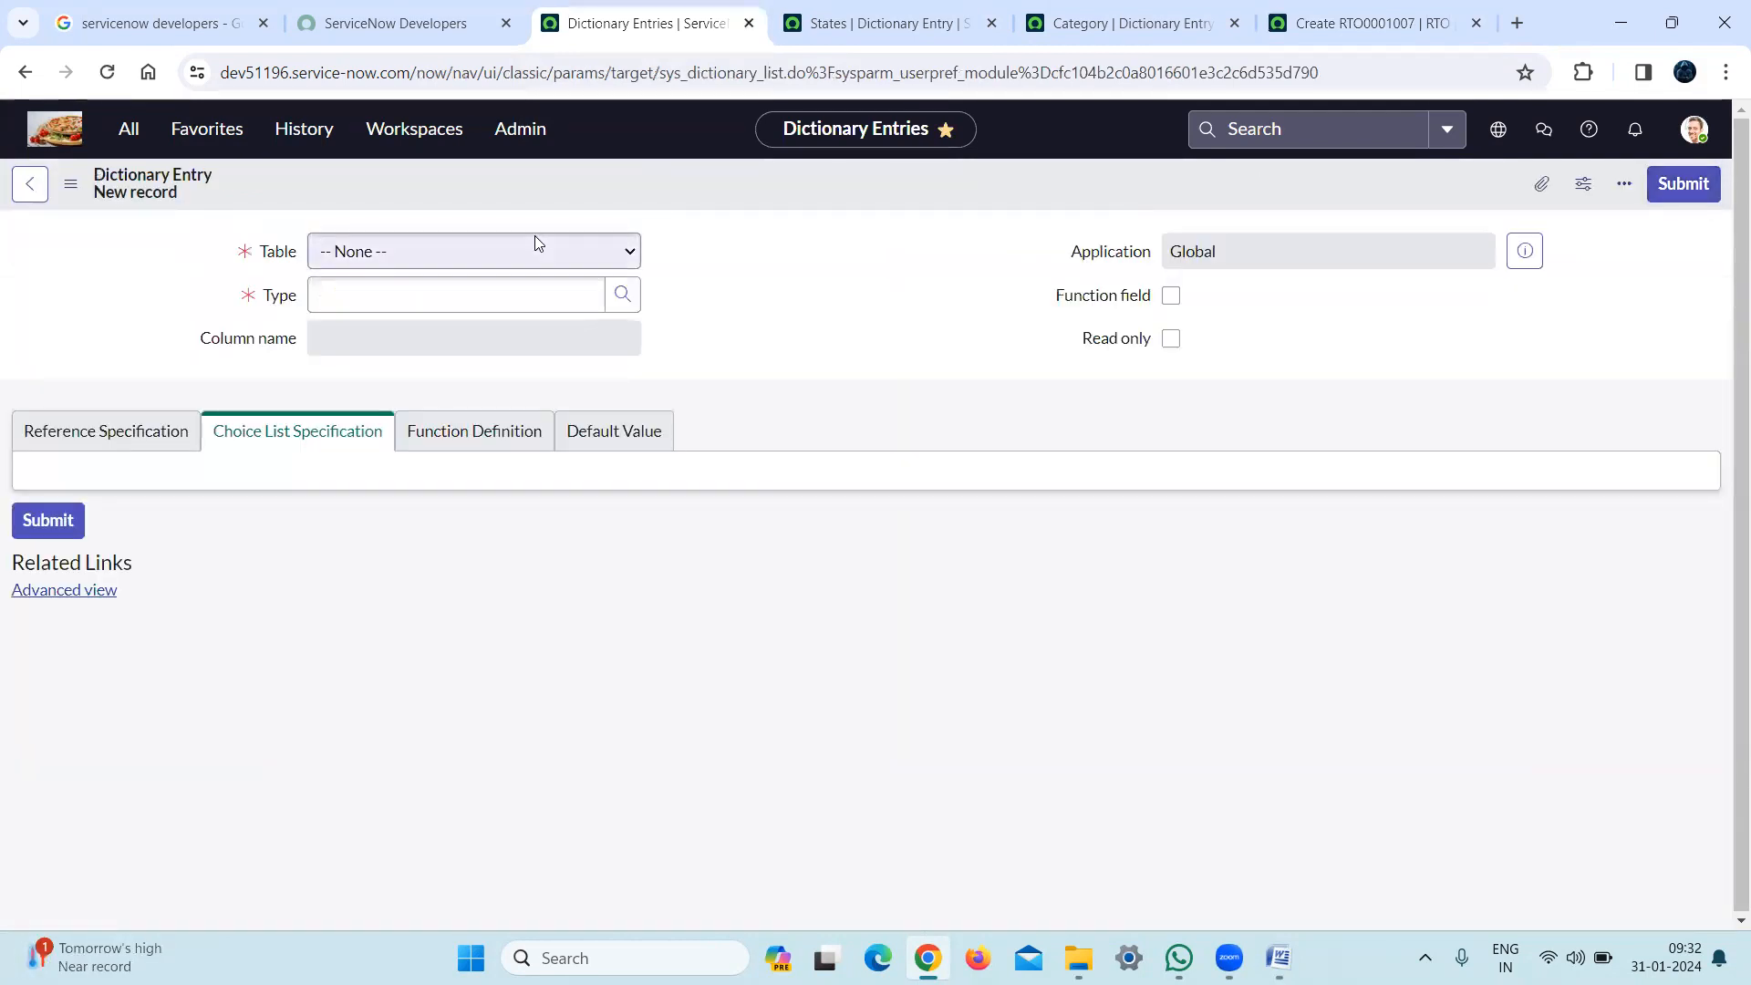
Set the new dictionary entry's table to RTO [u_rto]
click(532, 330)
click(532, 330)
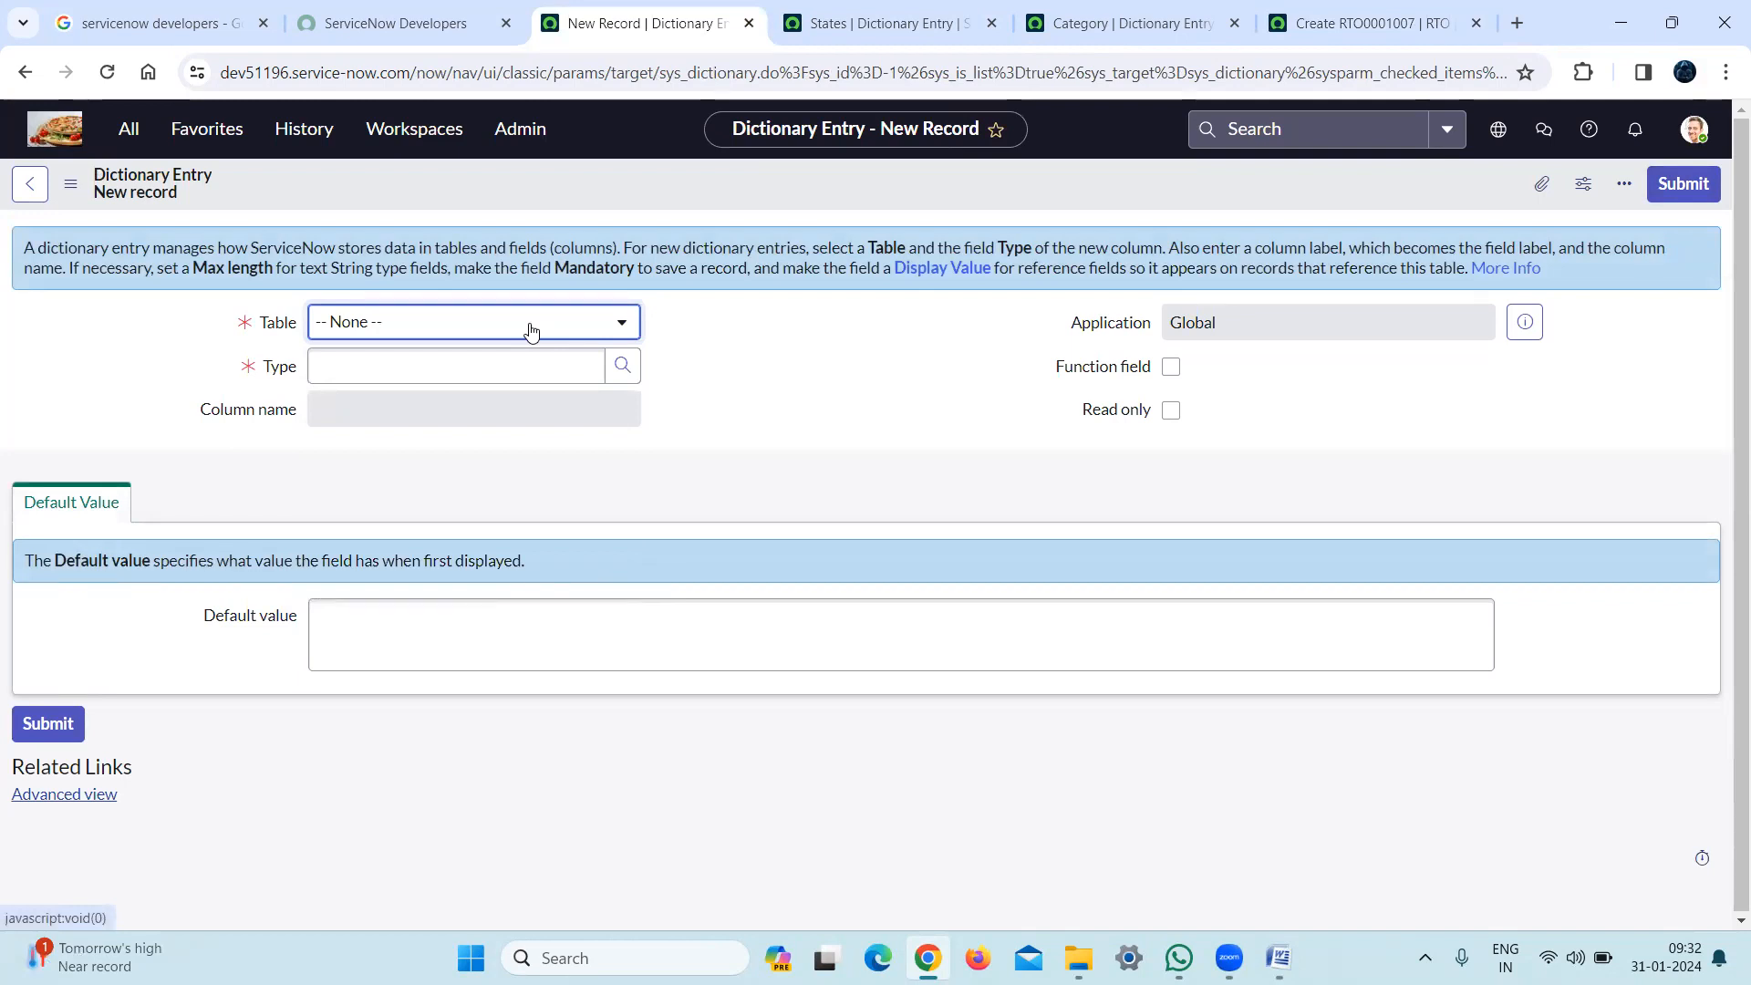
click(532, 330)
text(u_)
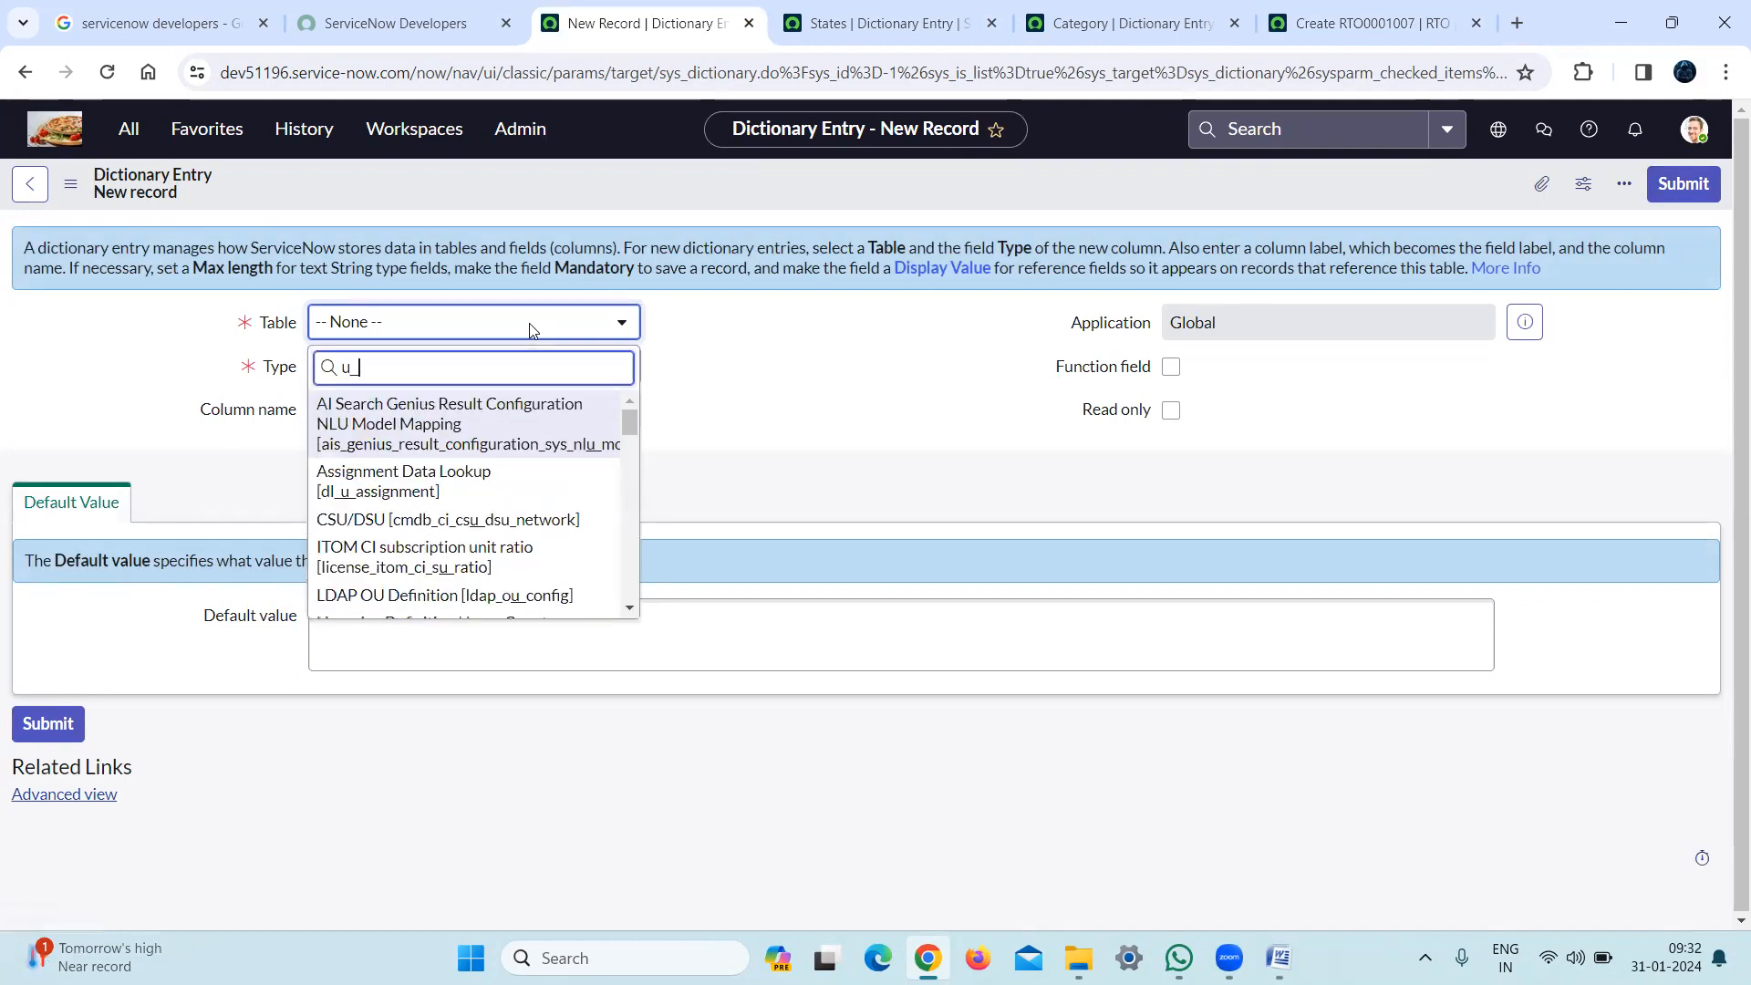
text(rto)
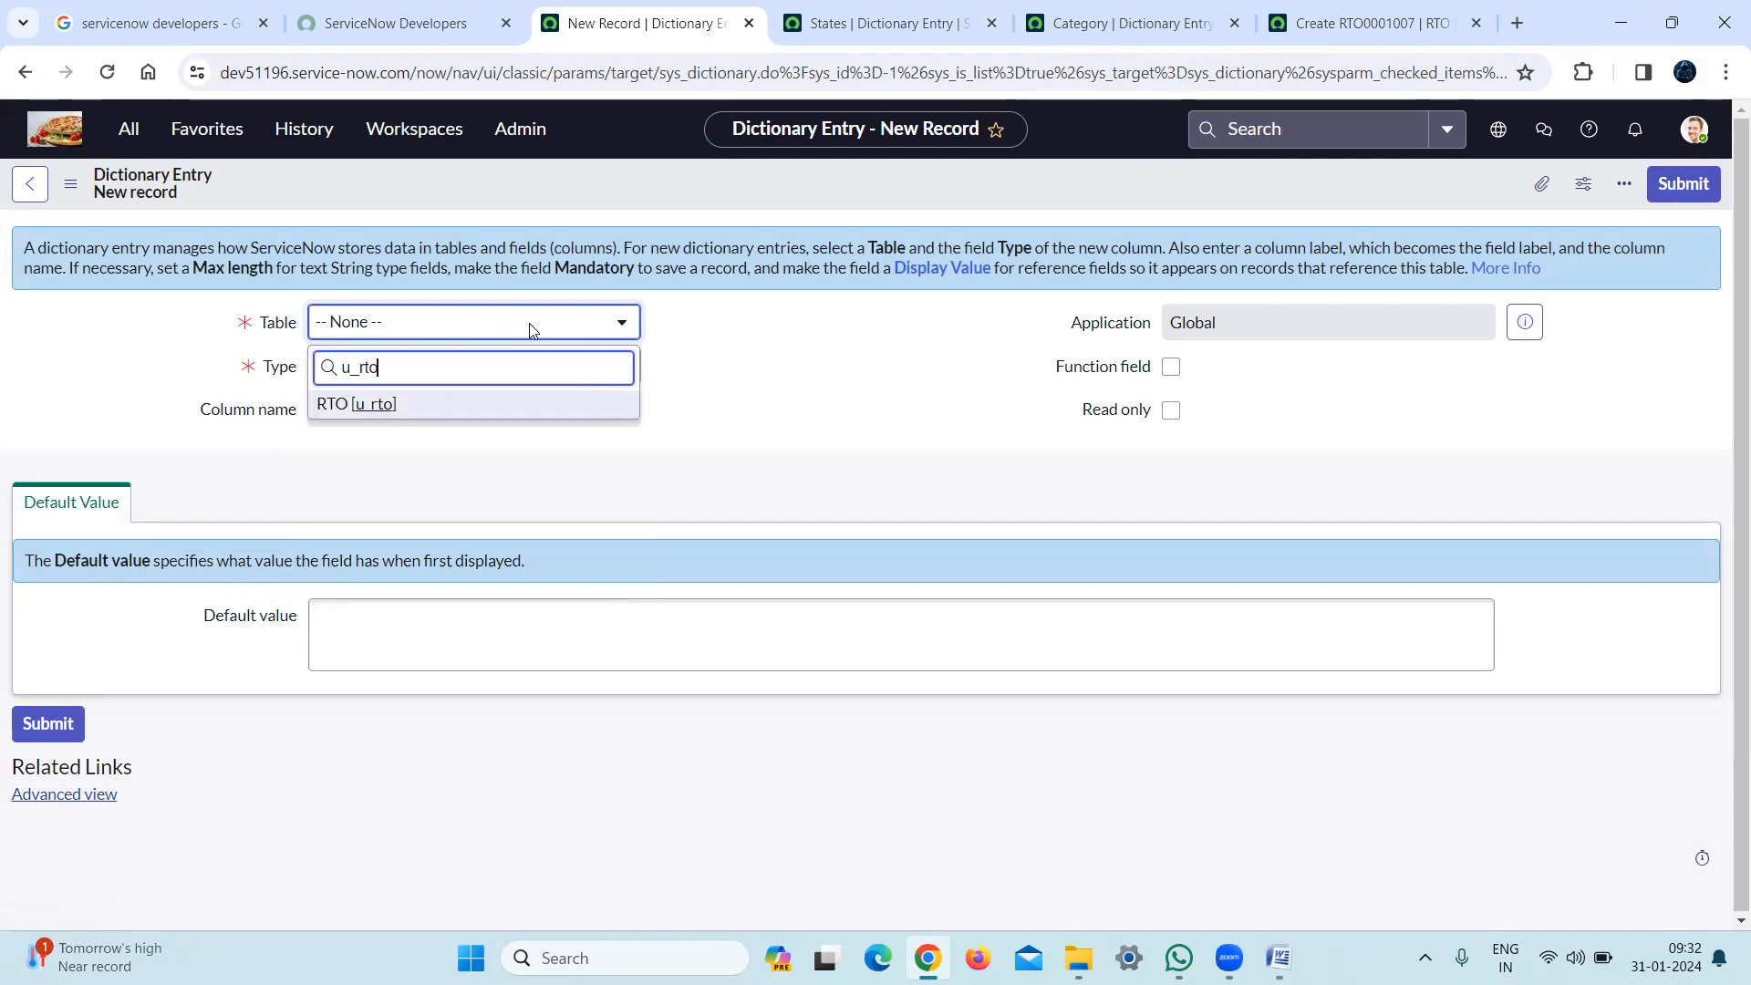
click(383, 412)
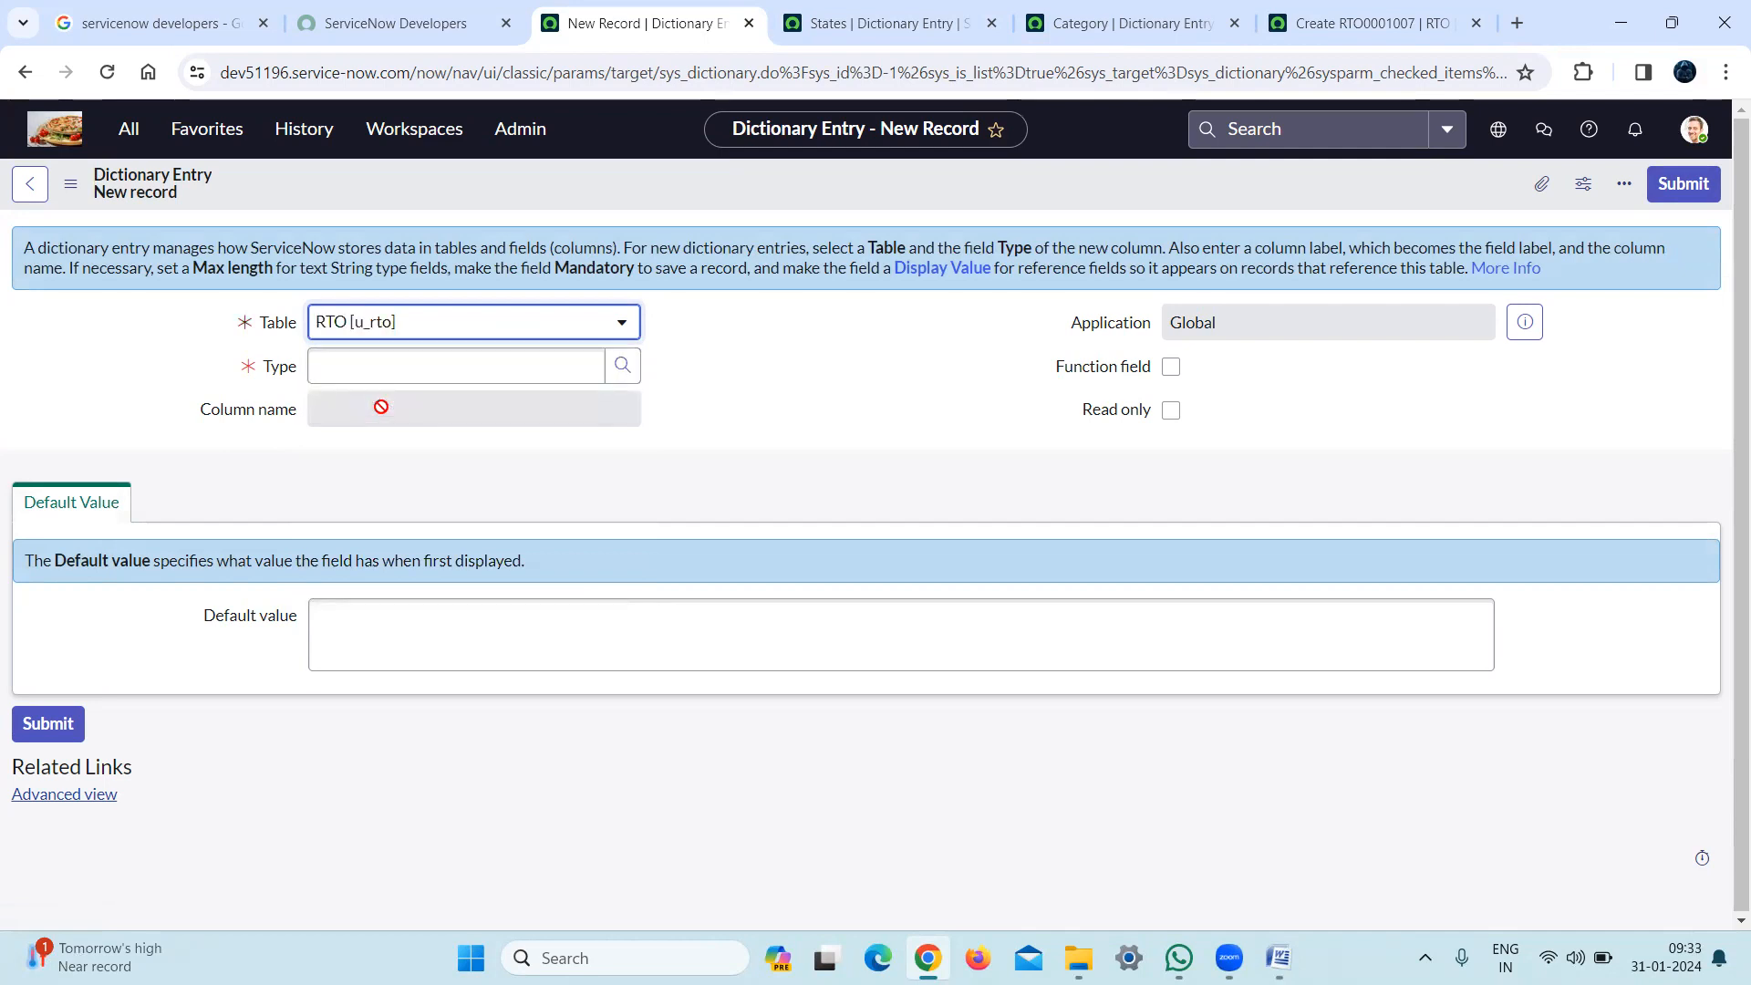
Set the entry's type to Choice and its column label to Districts, and save the record without leaving it
click(474, 374)
text(*choice)
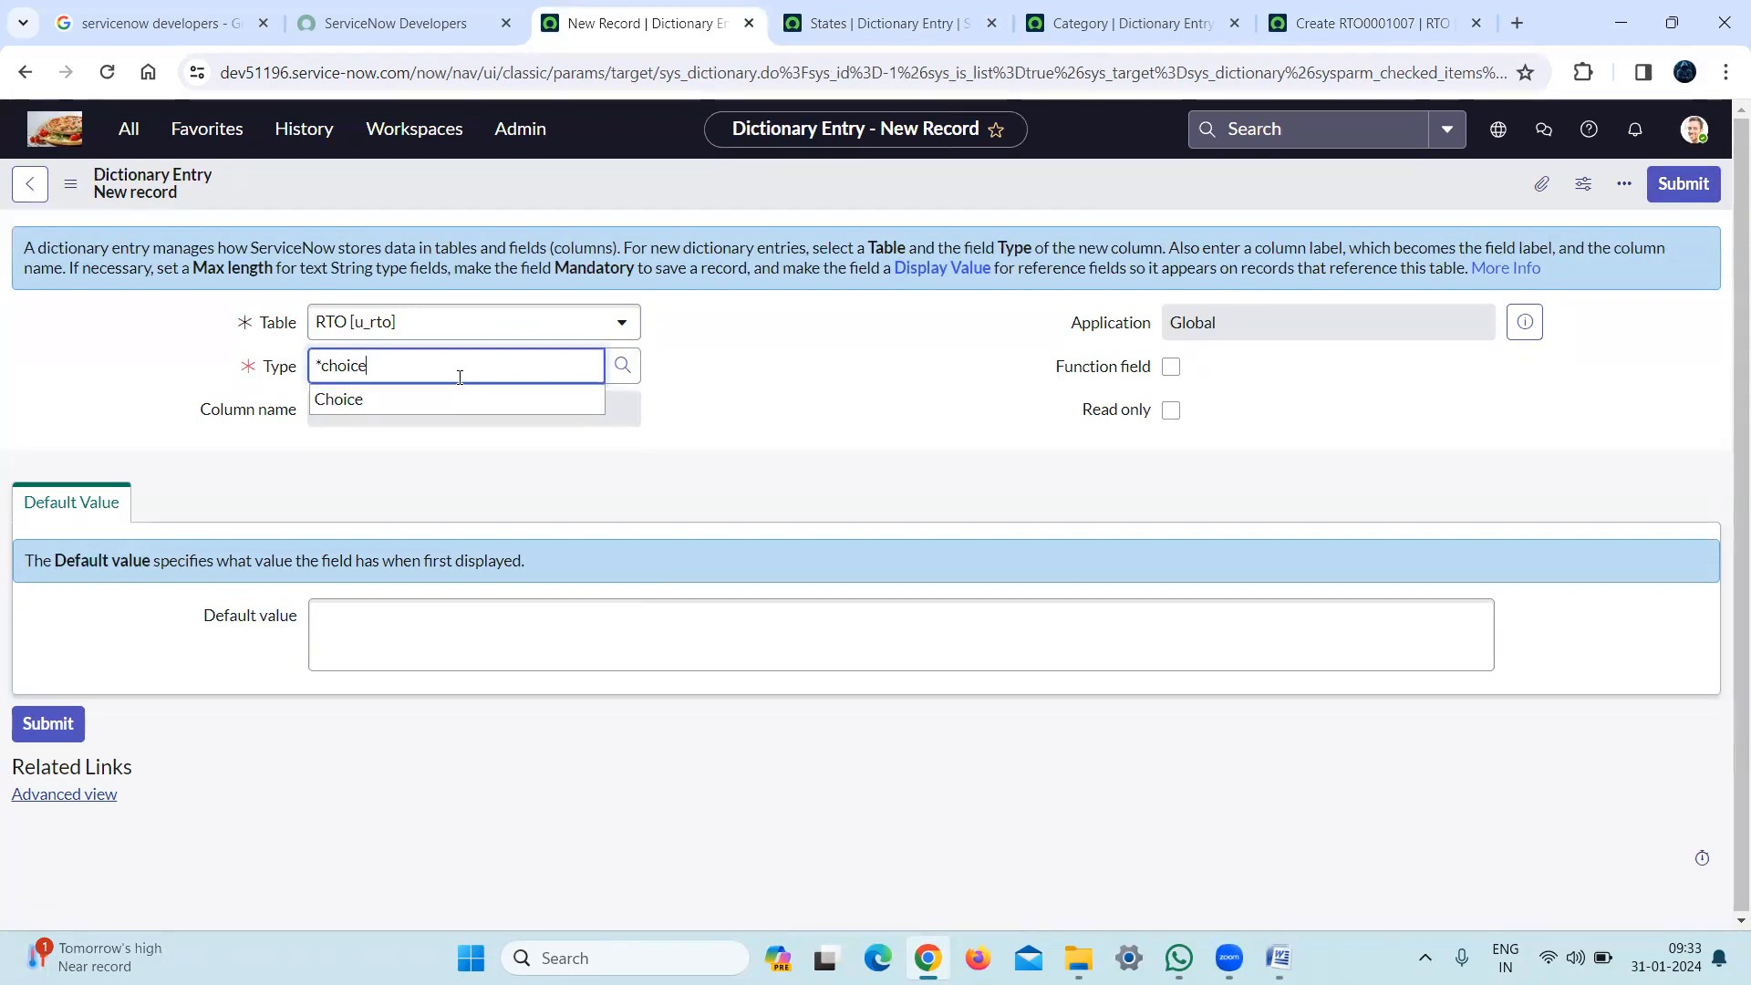
click(407, 402)
click(428, 406)
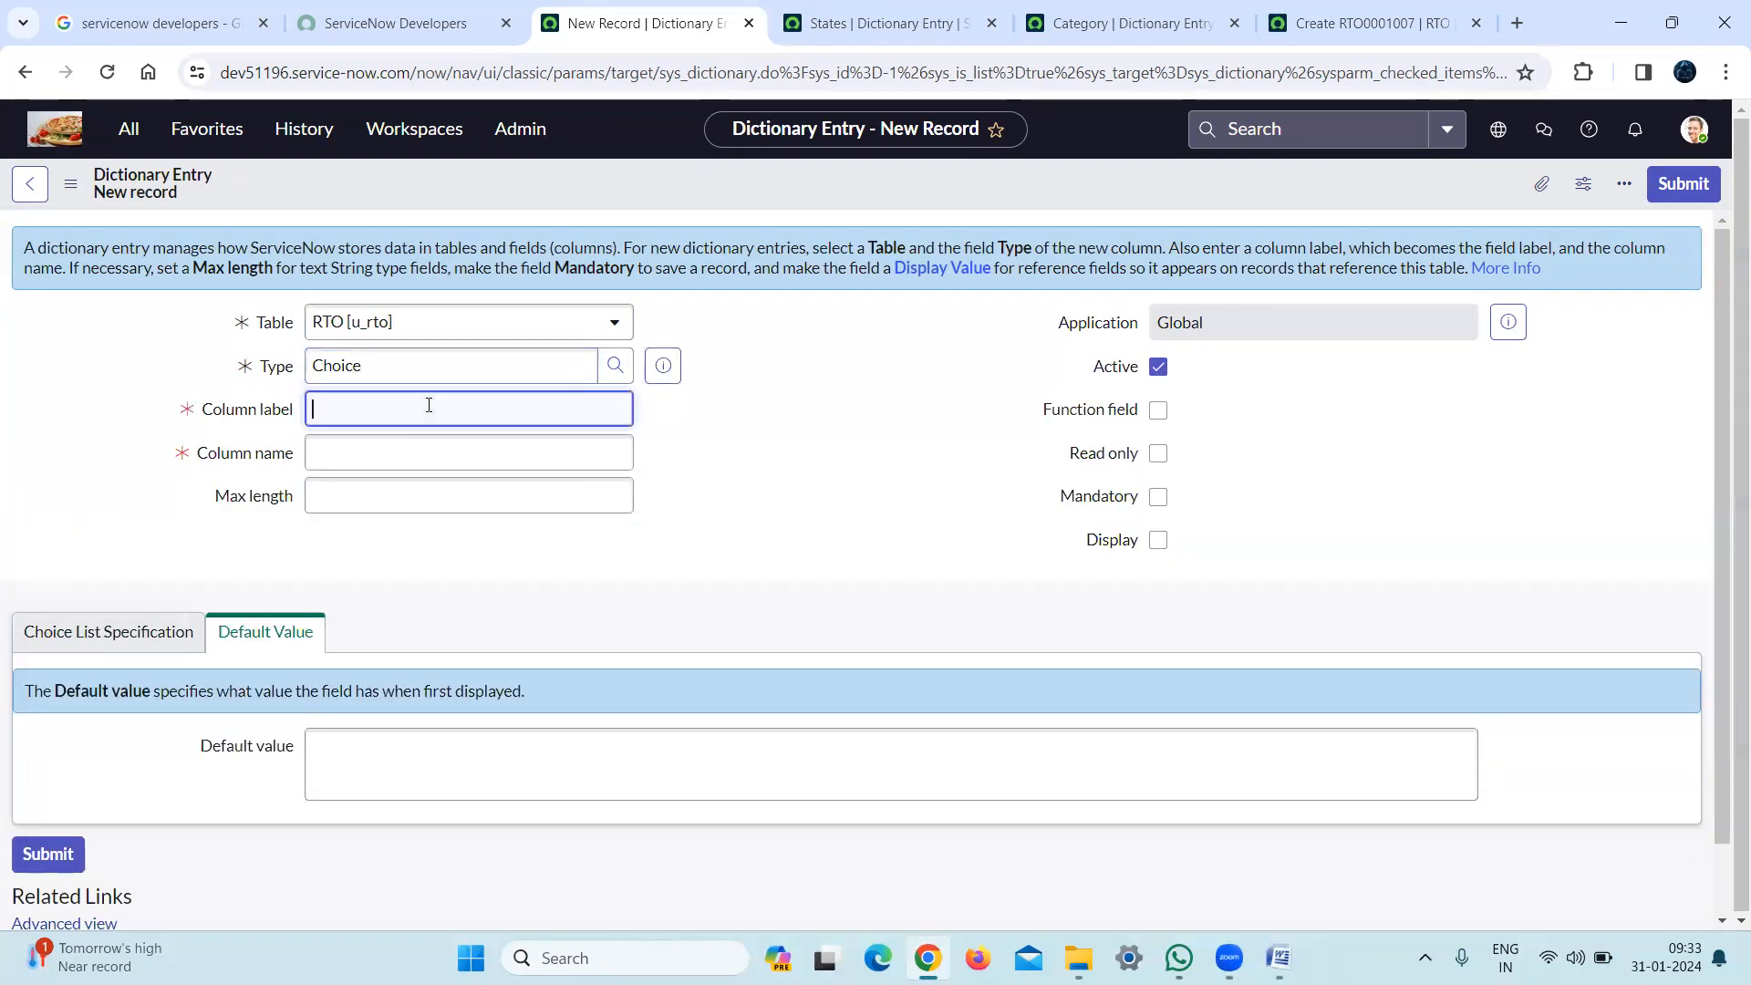
text(Districts)
click(744, 475)
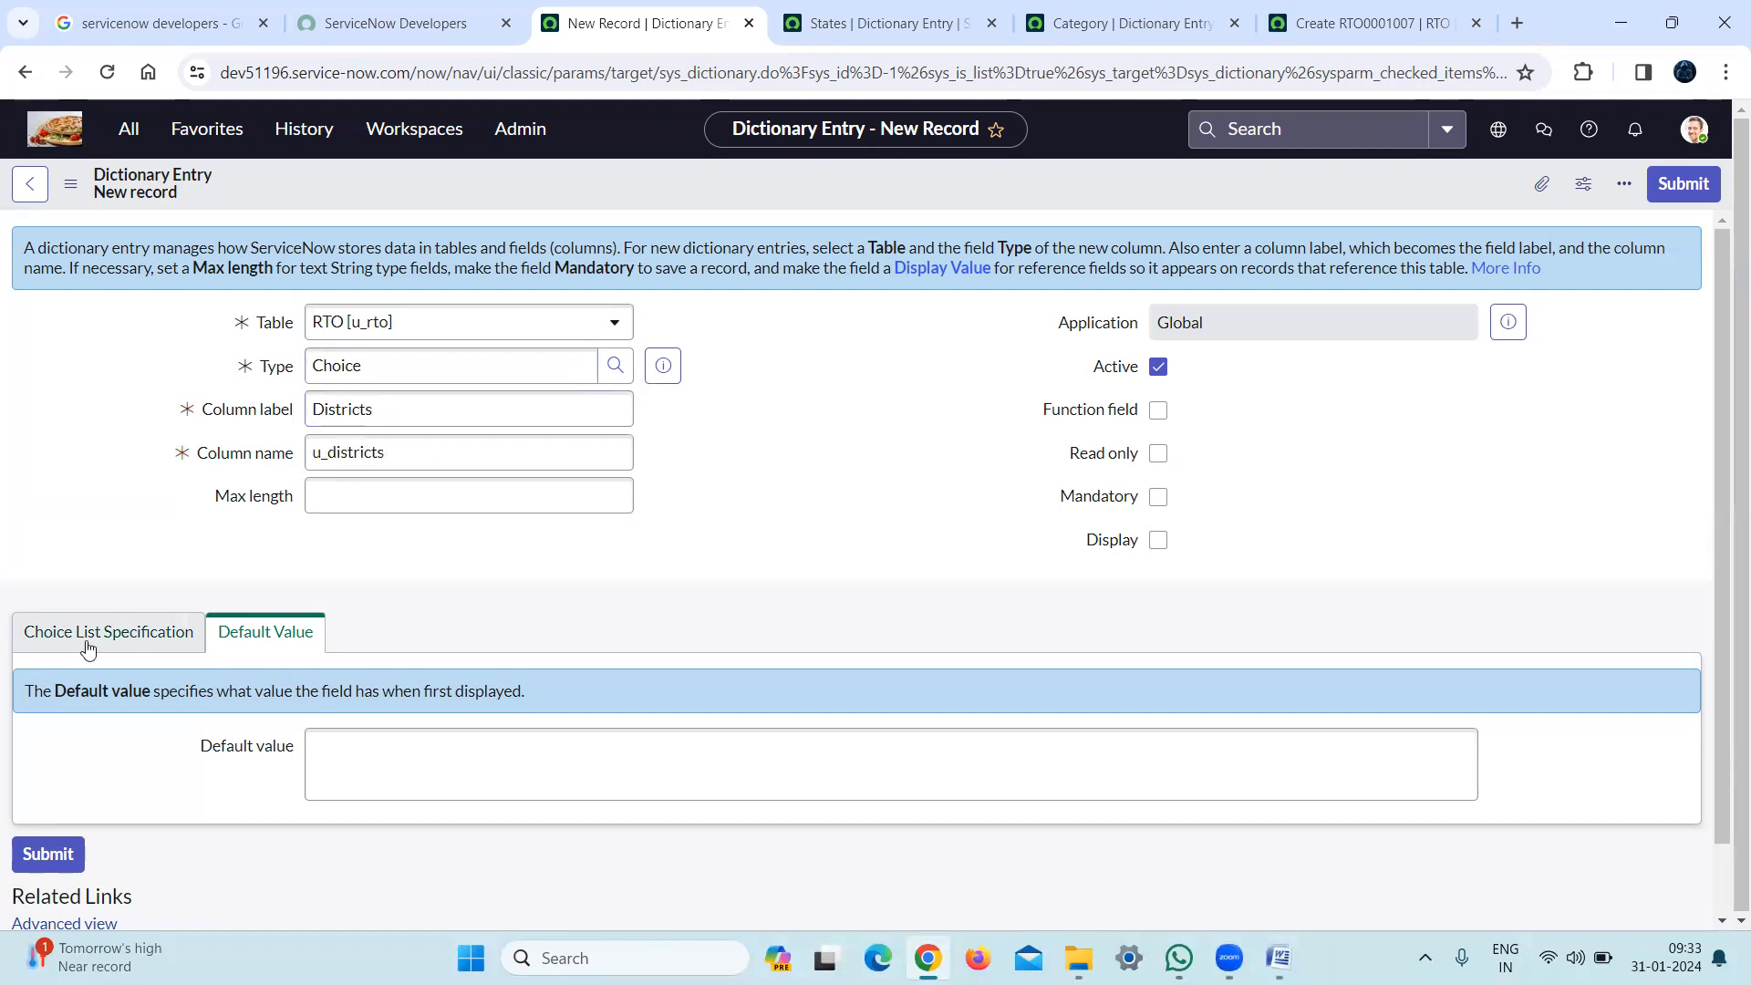
right_click(763, 174)
click(803, 189)
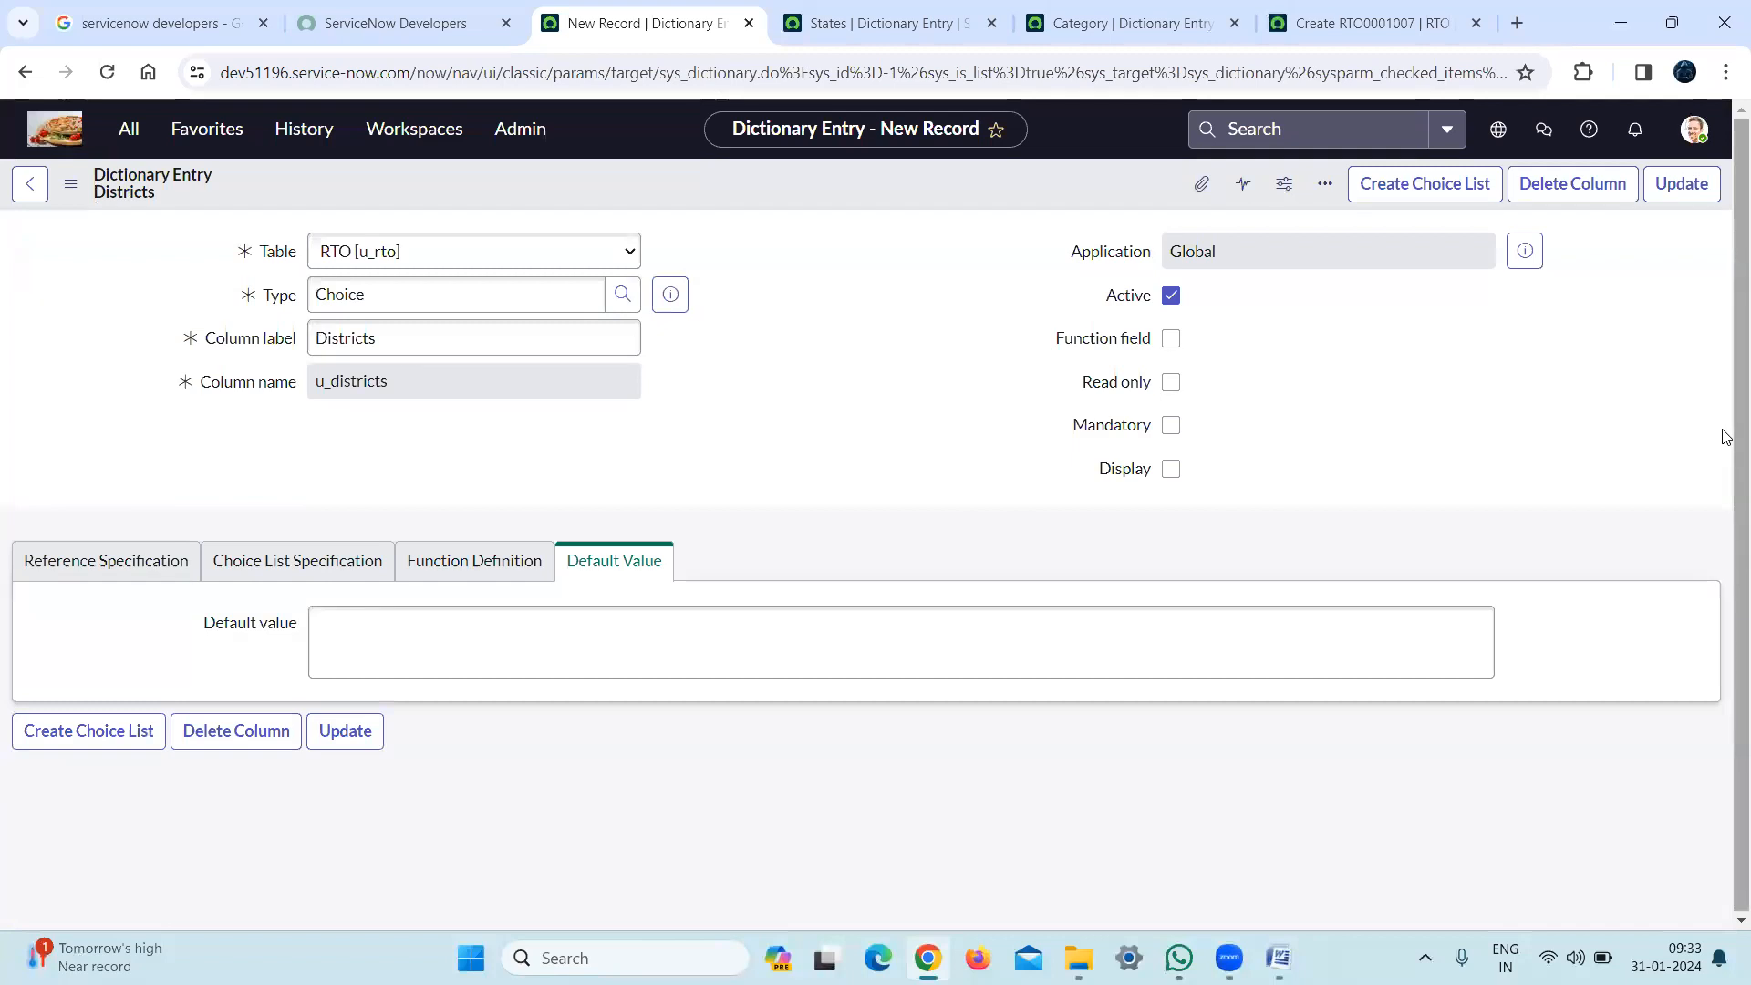
Insert a row in the Districts field's choices list with label Chitoor and value 1
right_click(1724, 718)
click(1165, 532)
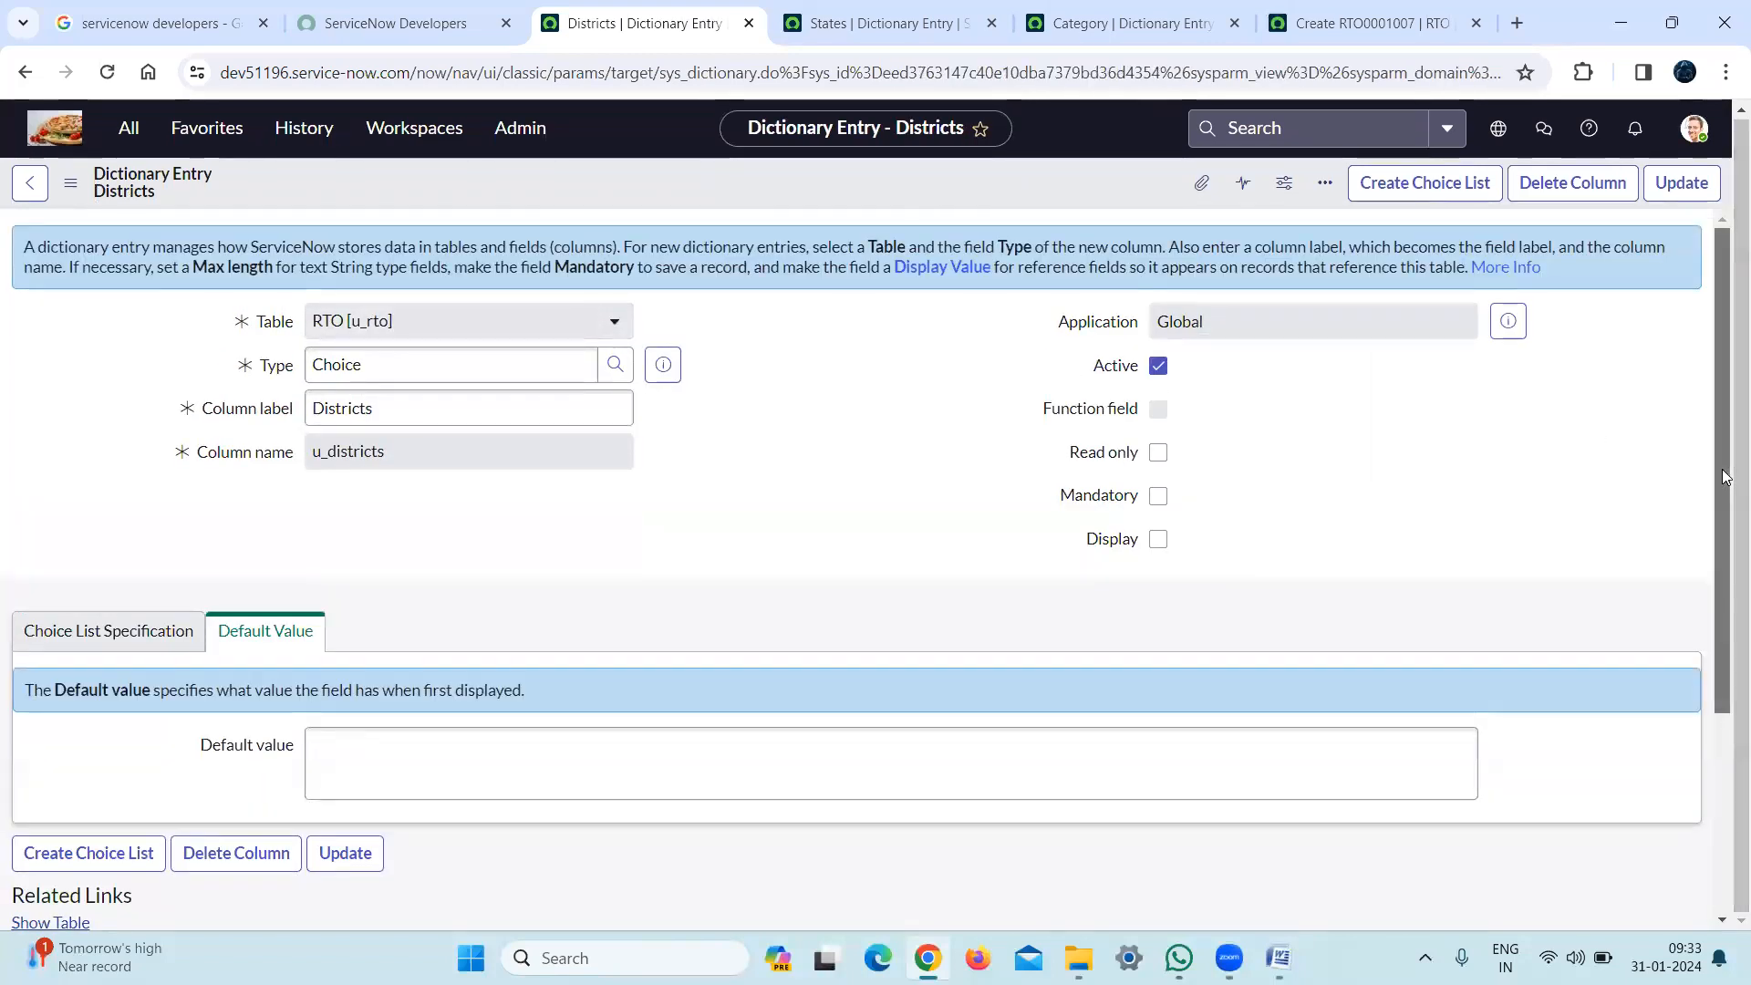
drag(1727, 476, 1727, 695)
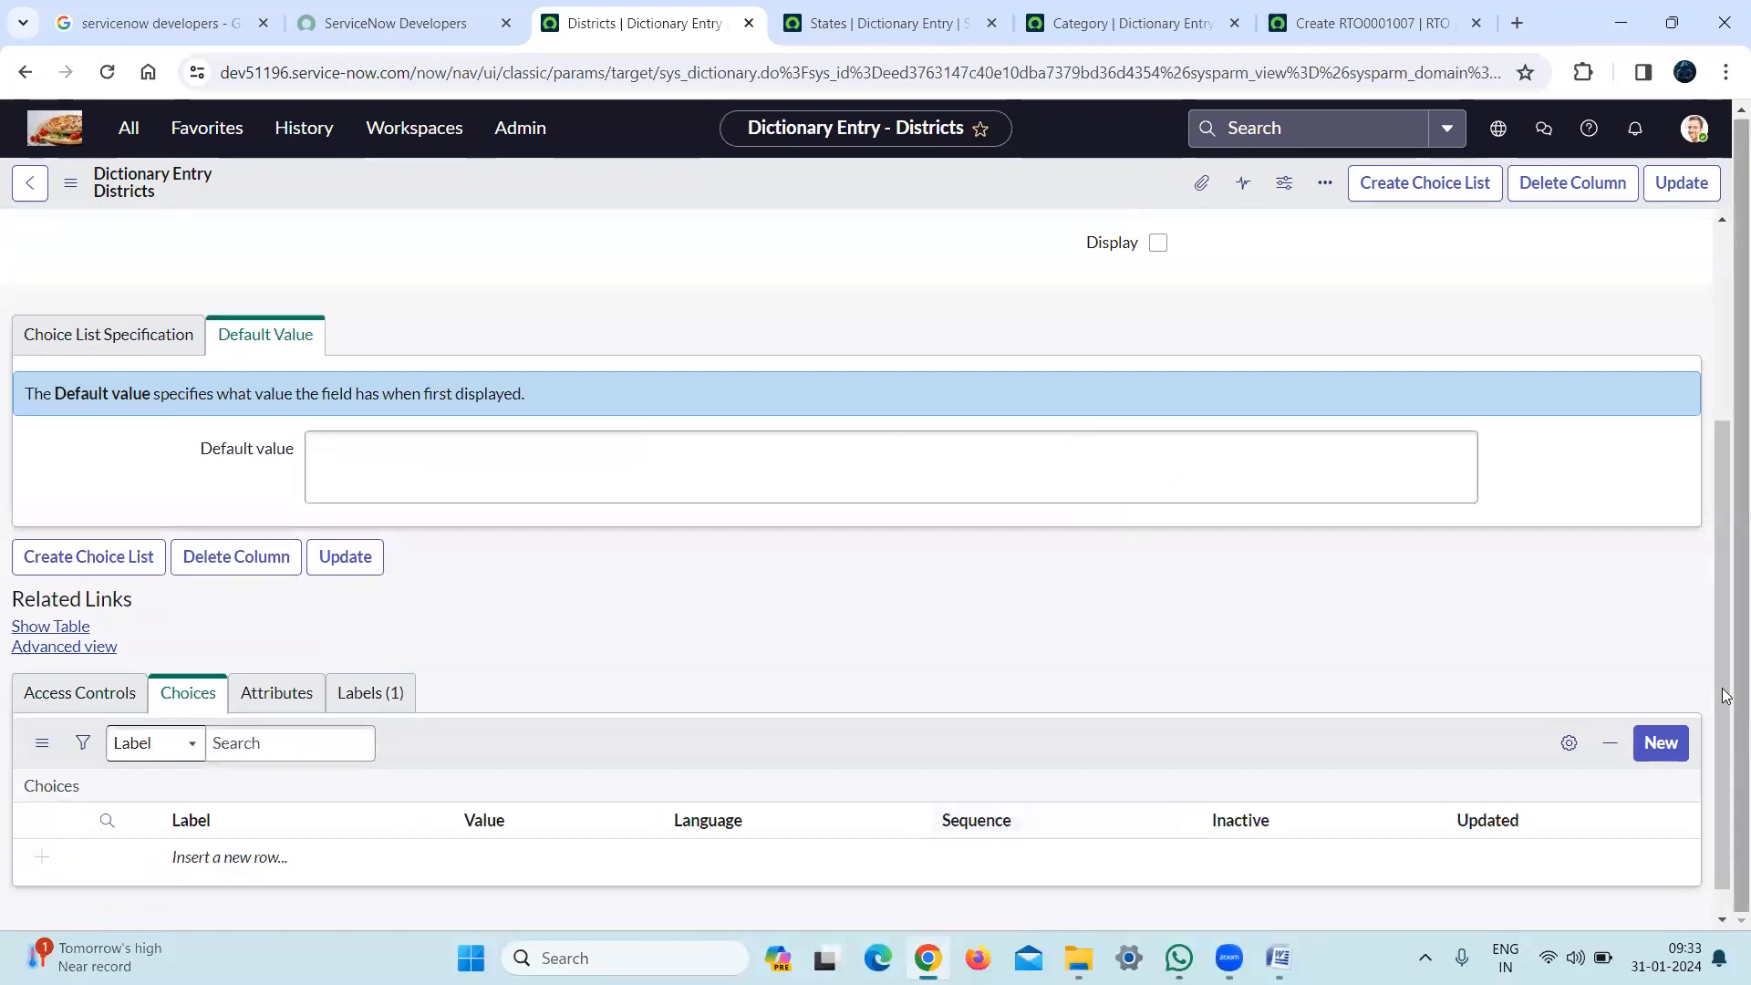
click(189, 857)
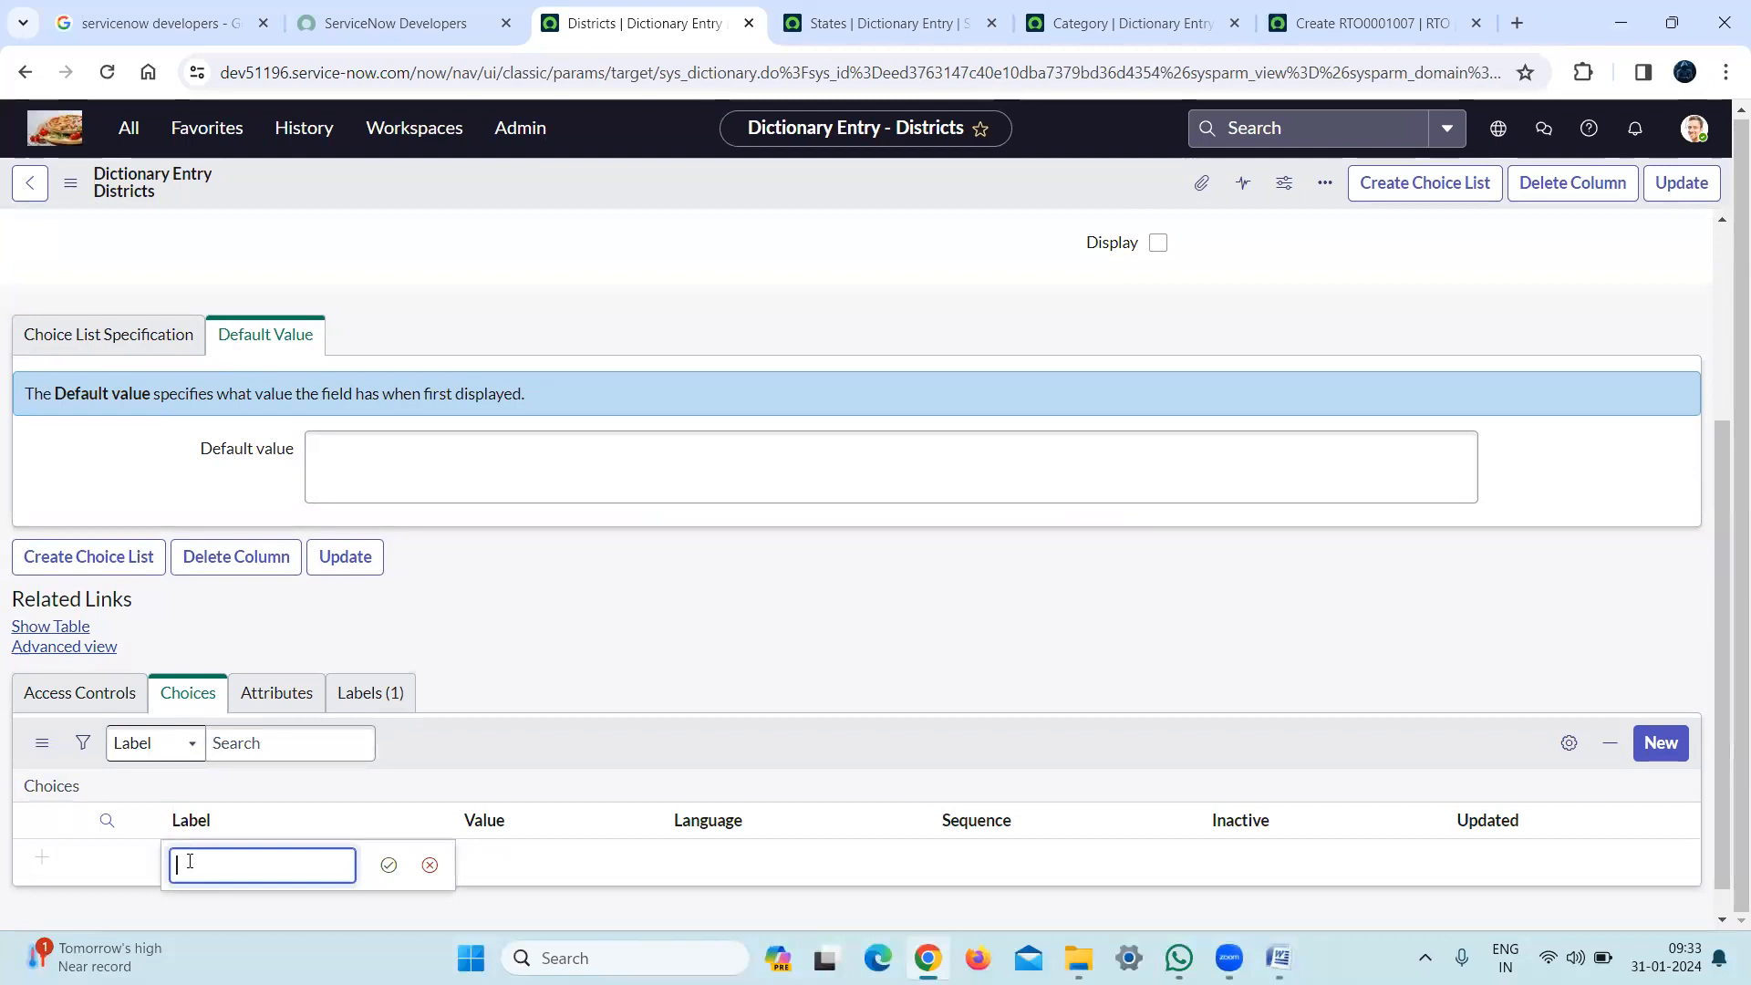
text(Chi)
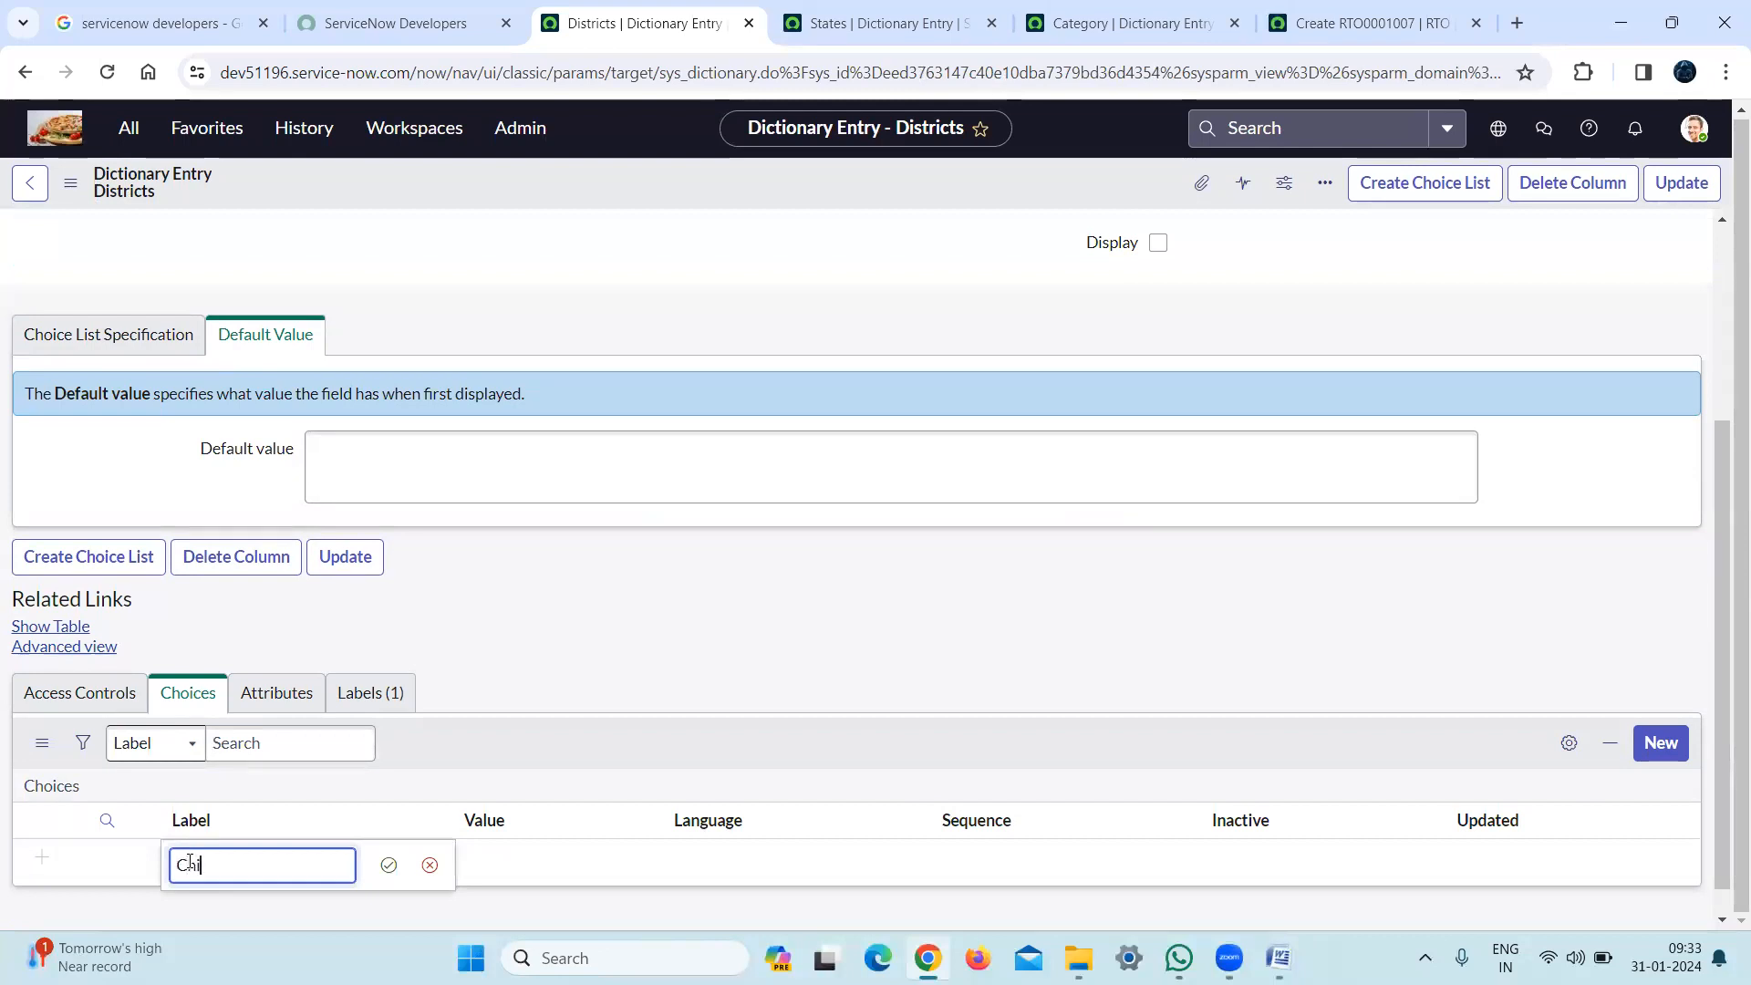
text(toor)
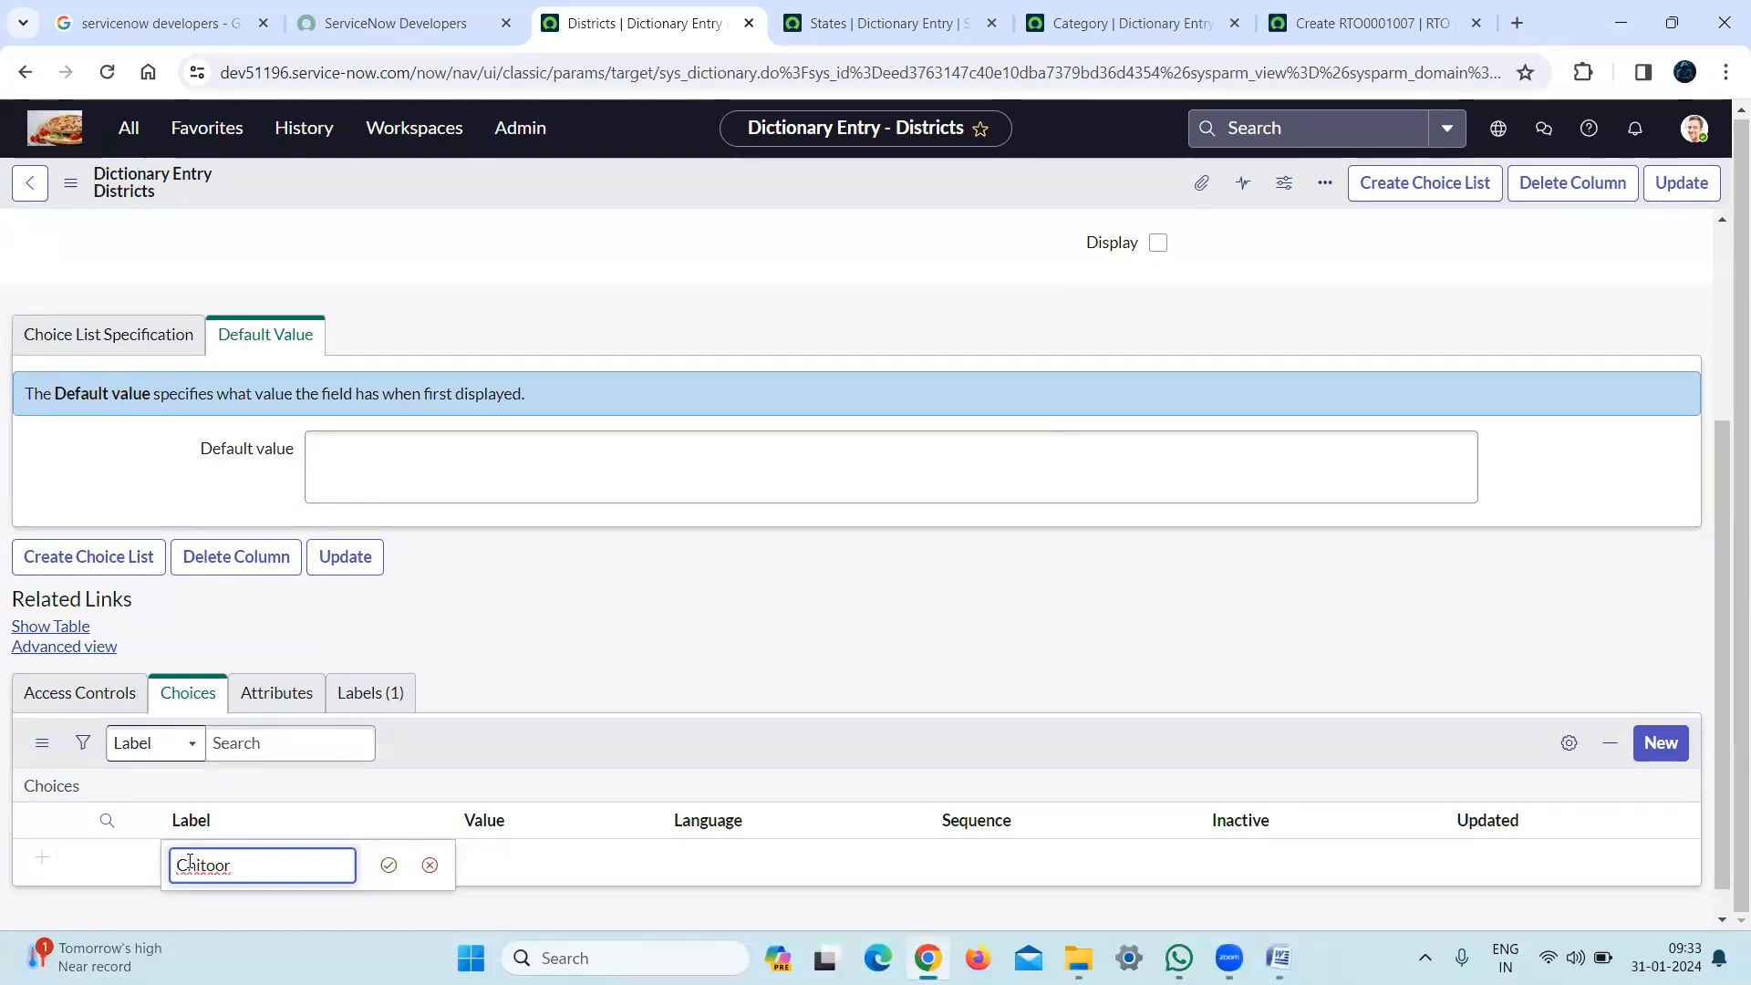
click(385, 867)
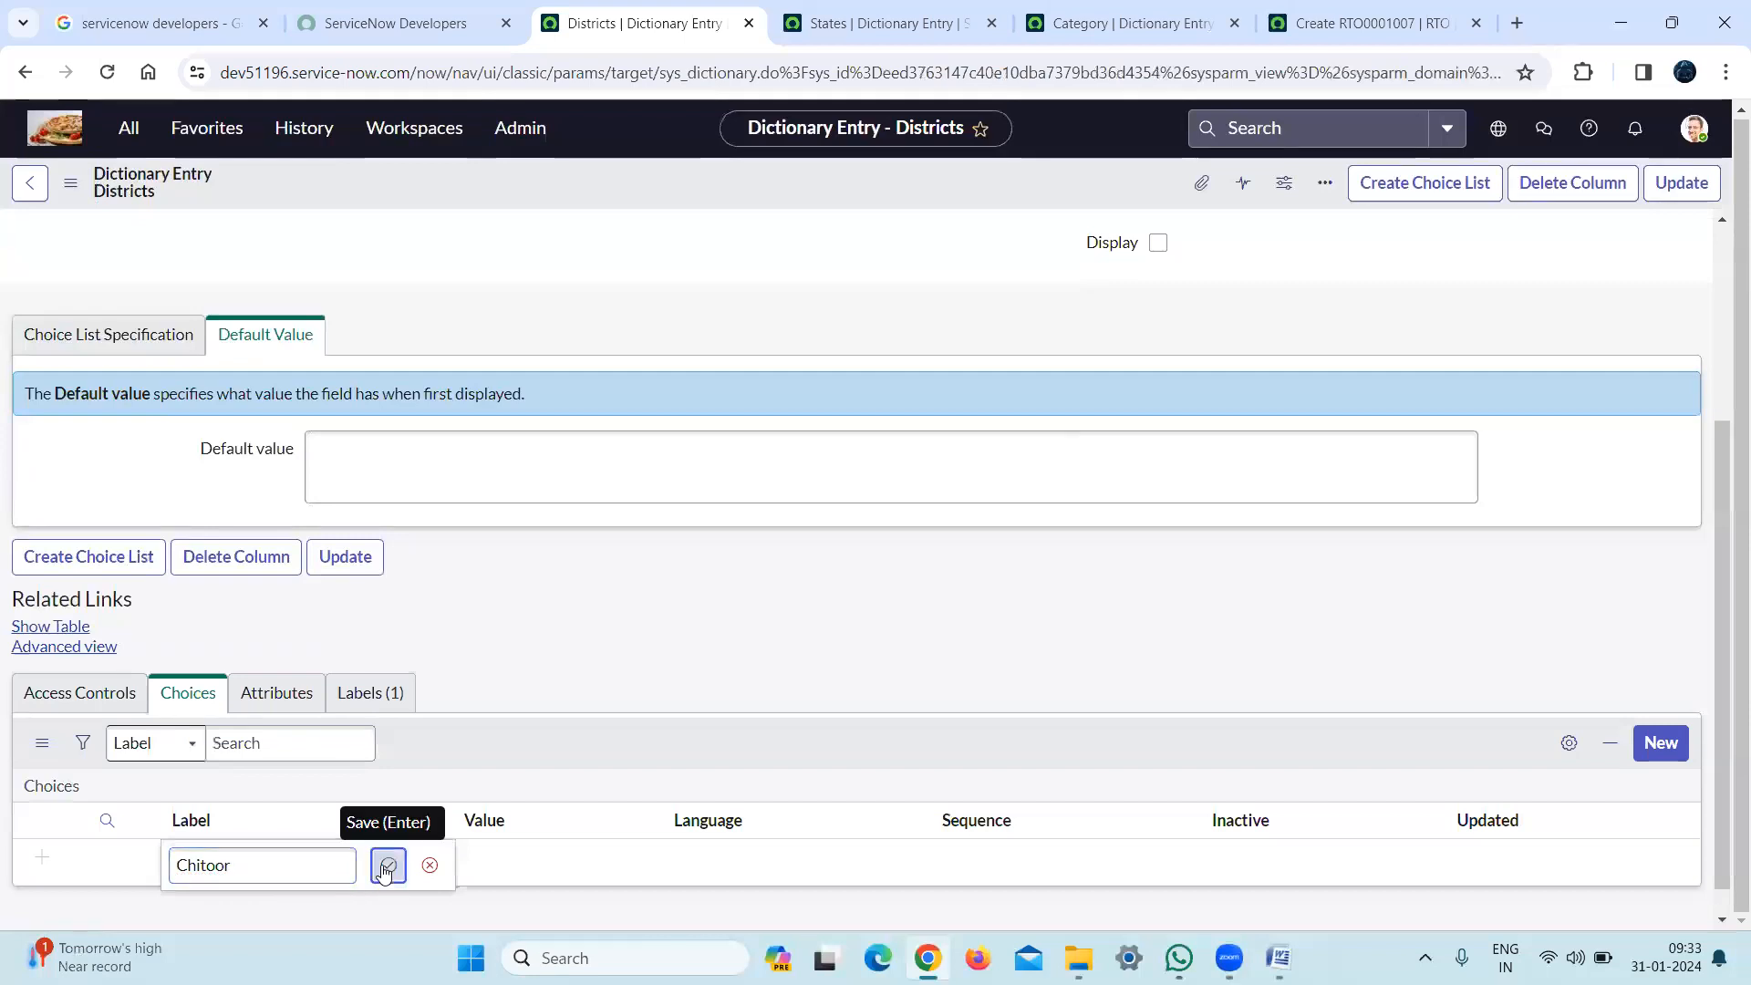
click(428, 853)
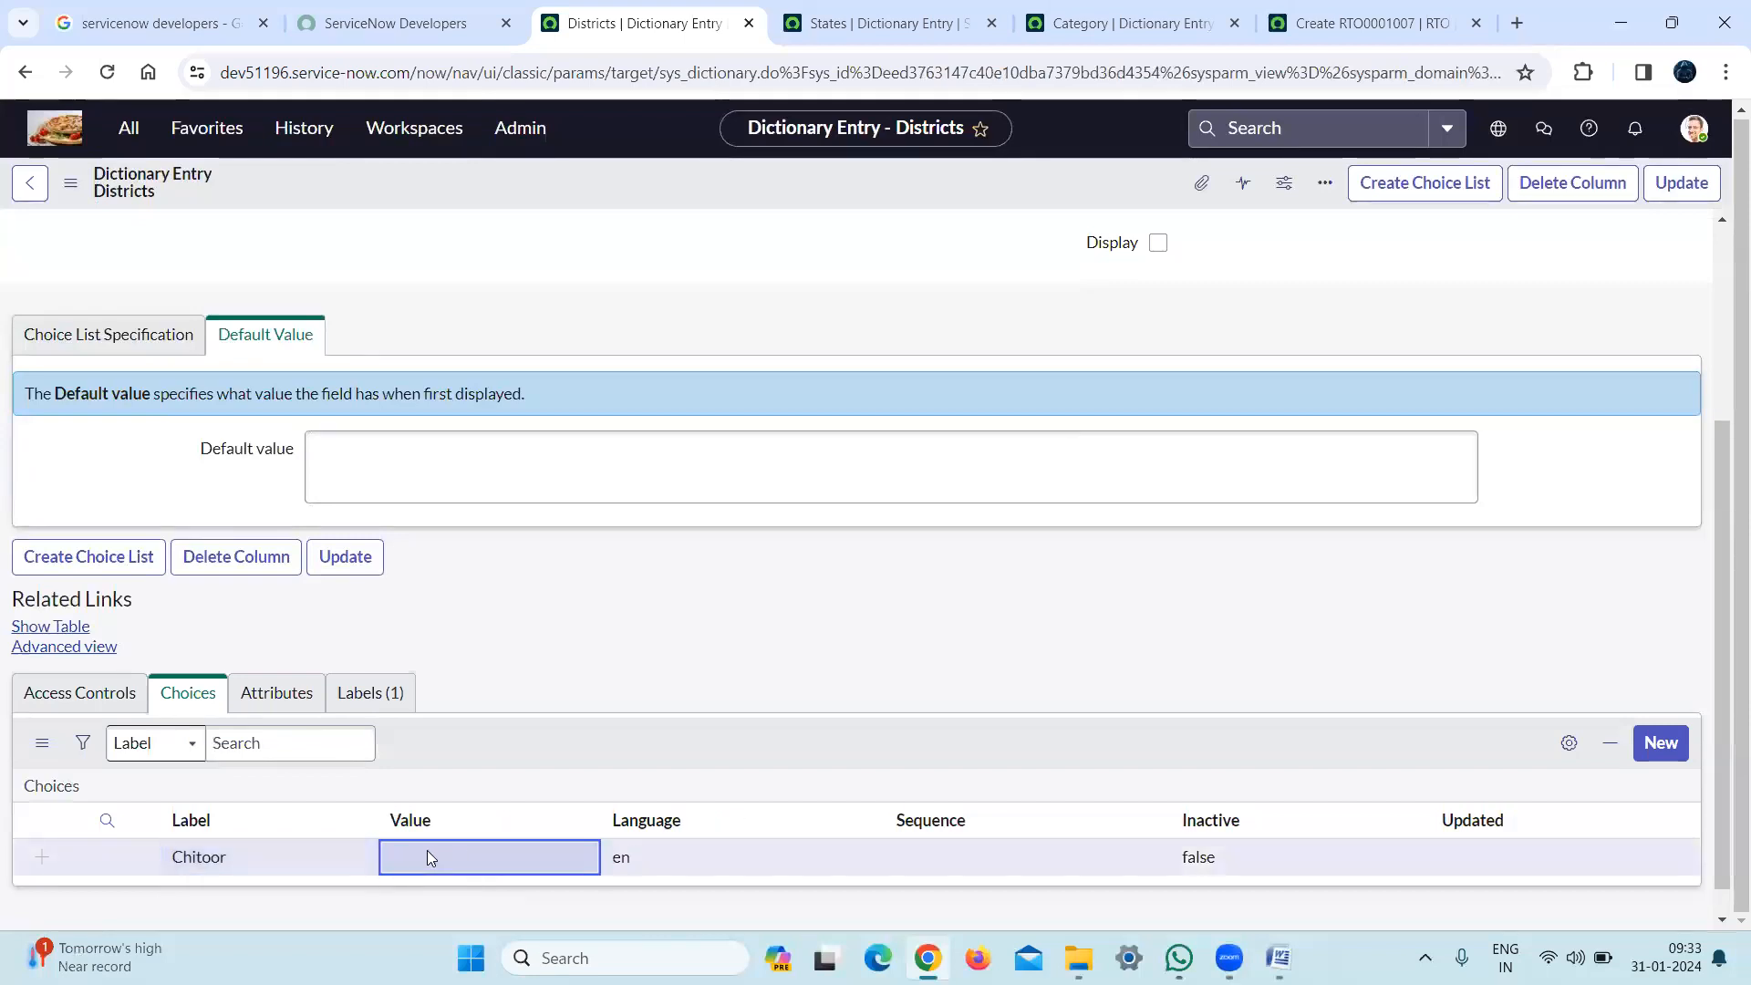
click(427, 850)
text(1)
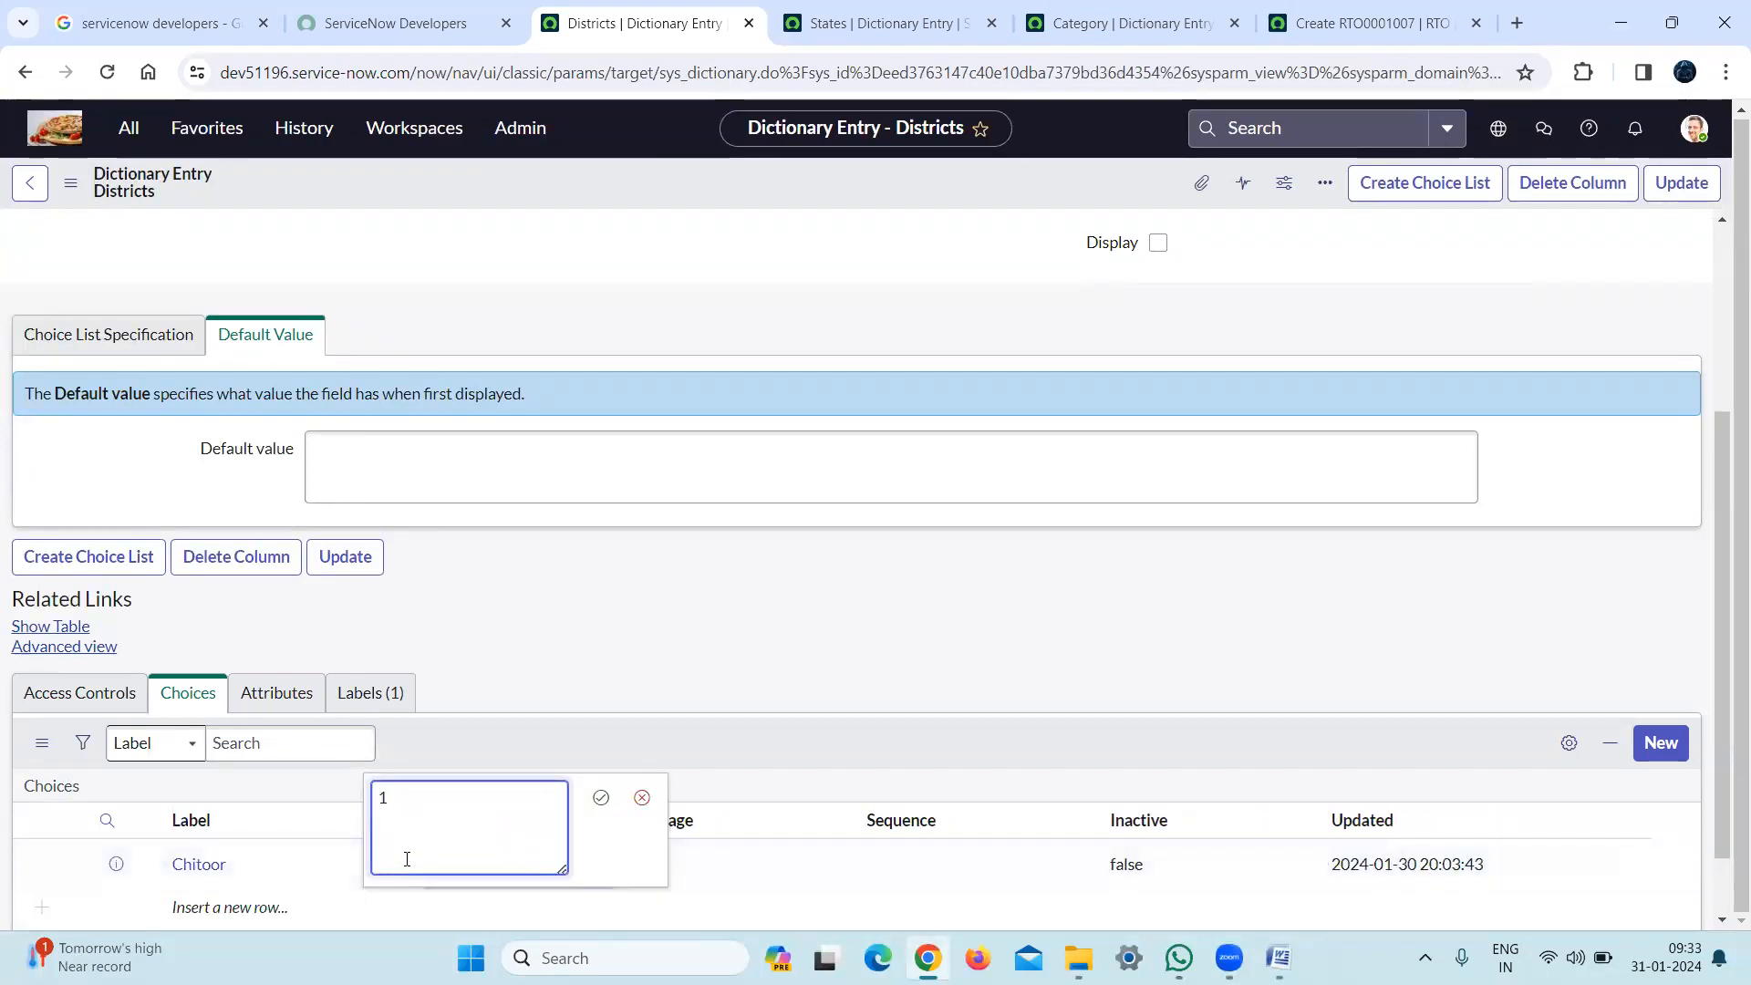
click(601, 798)
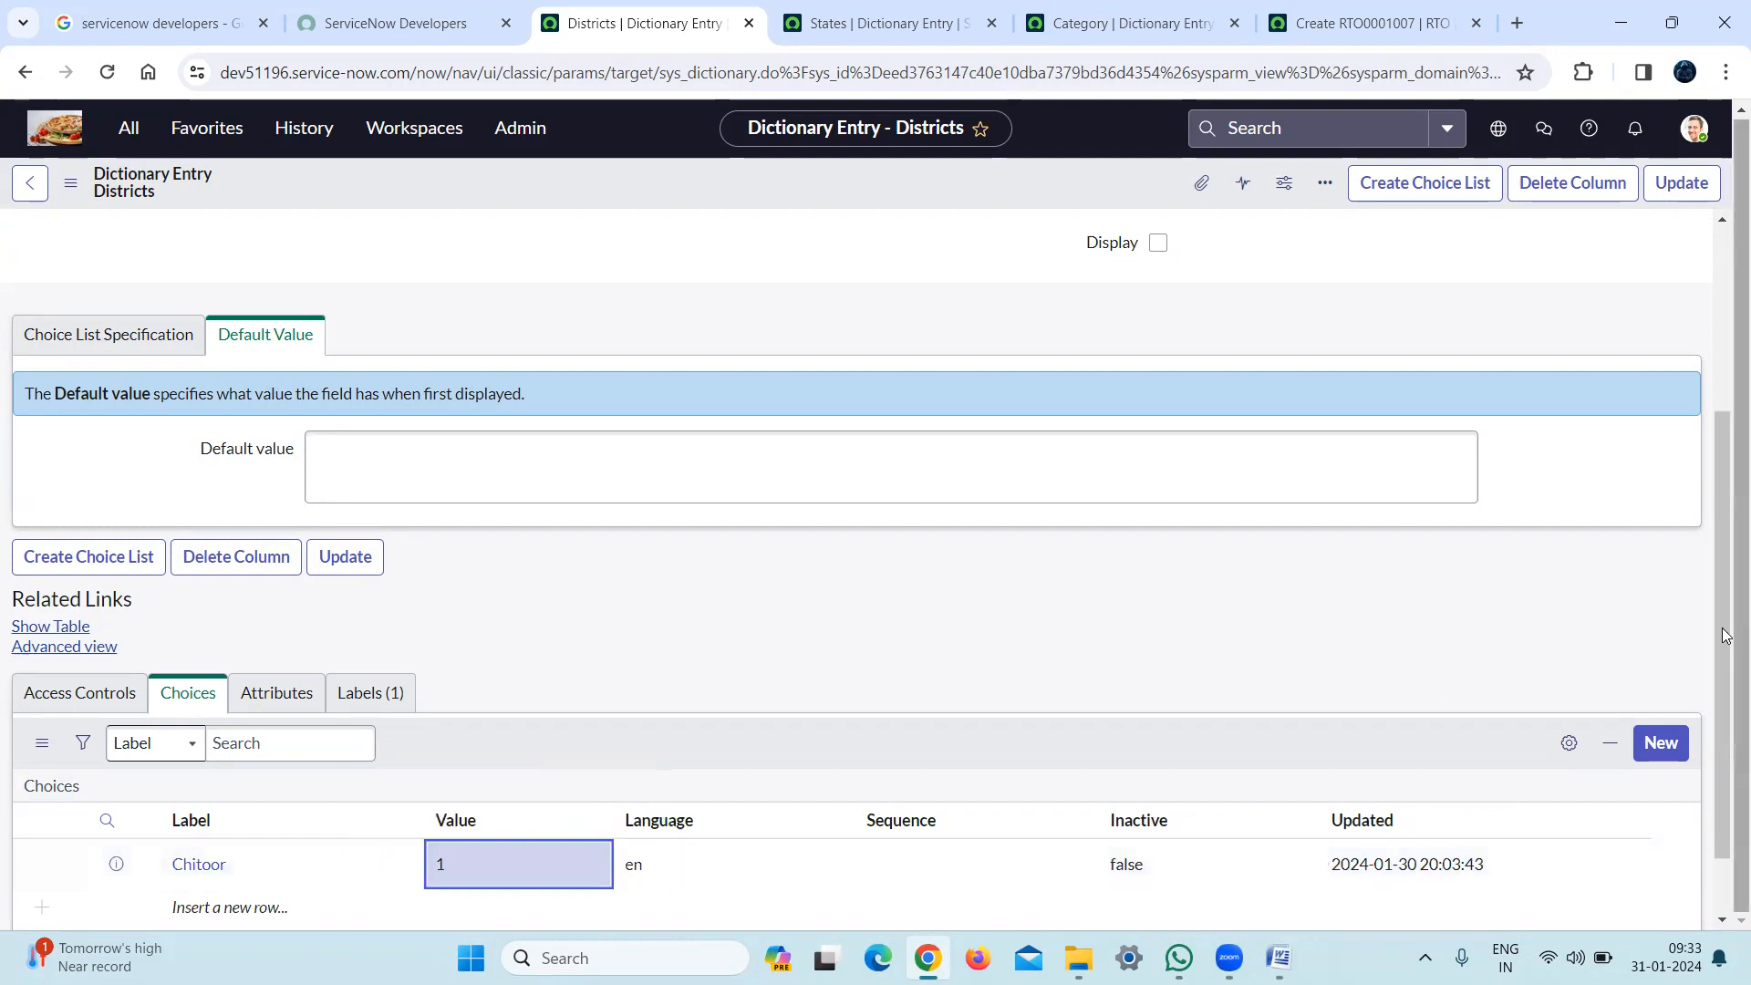
scroll(1714, 867, down, 1)
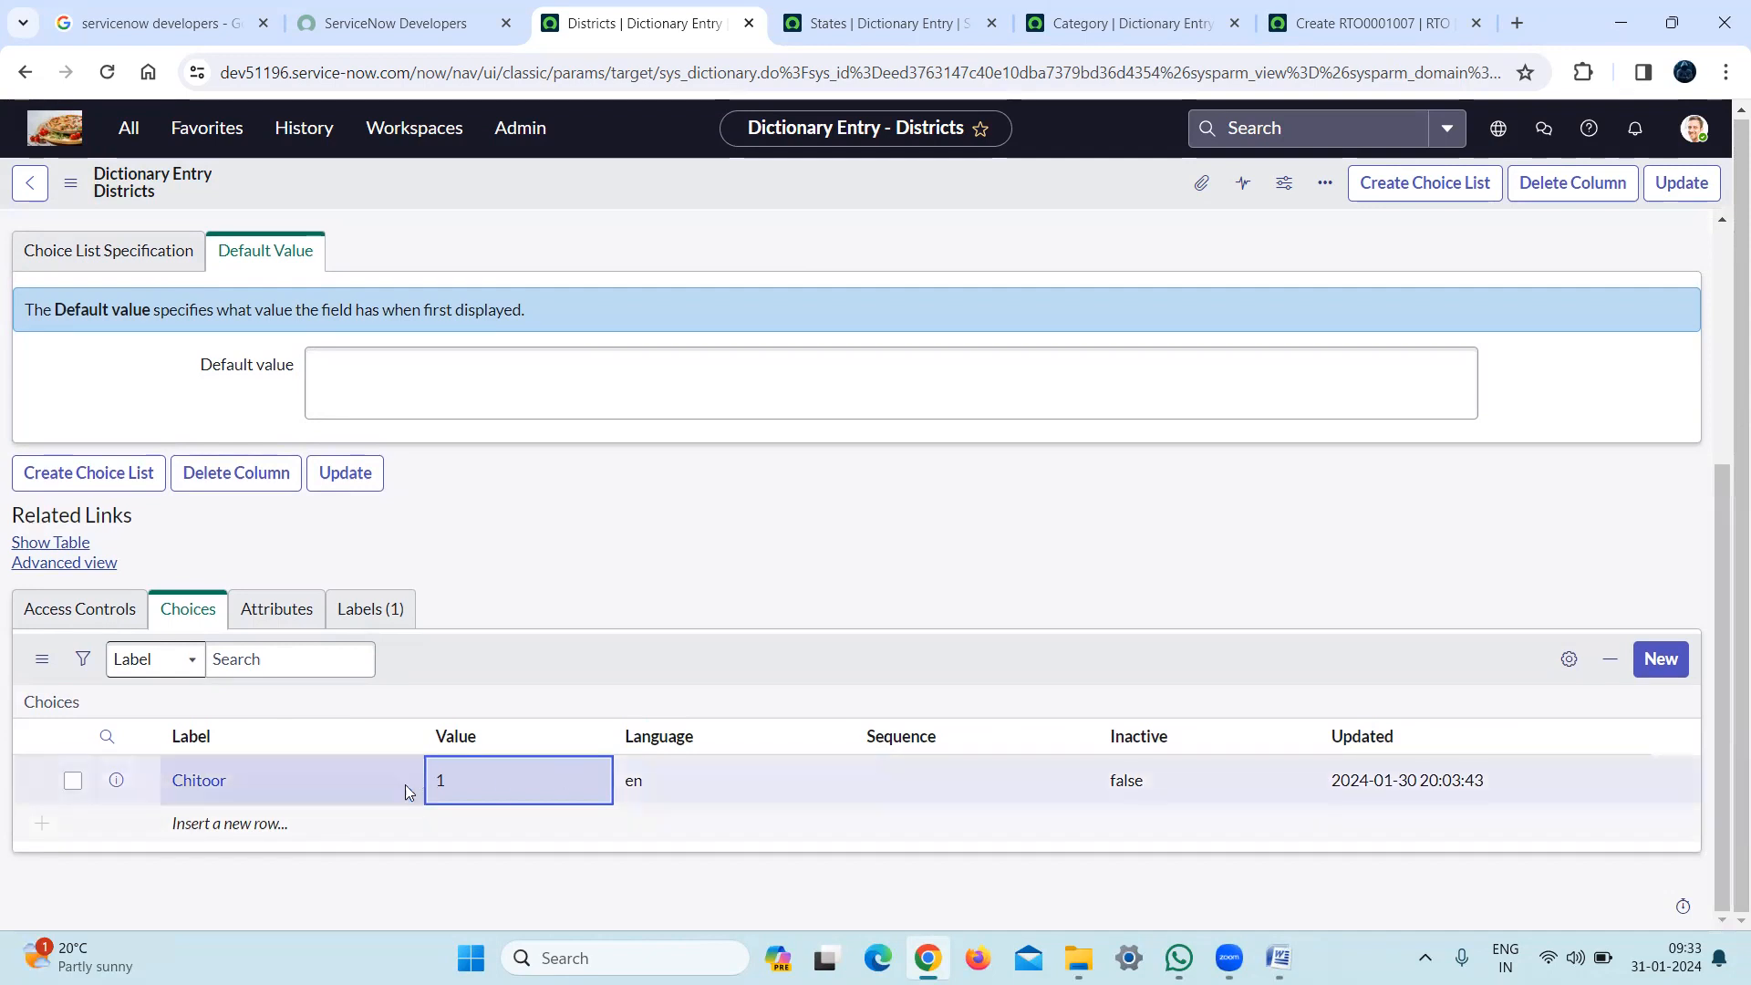
double_click(239, 825)
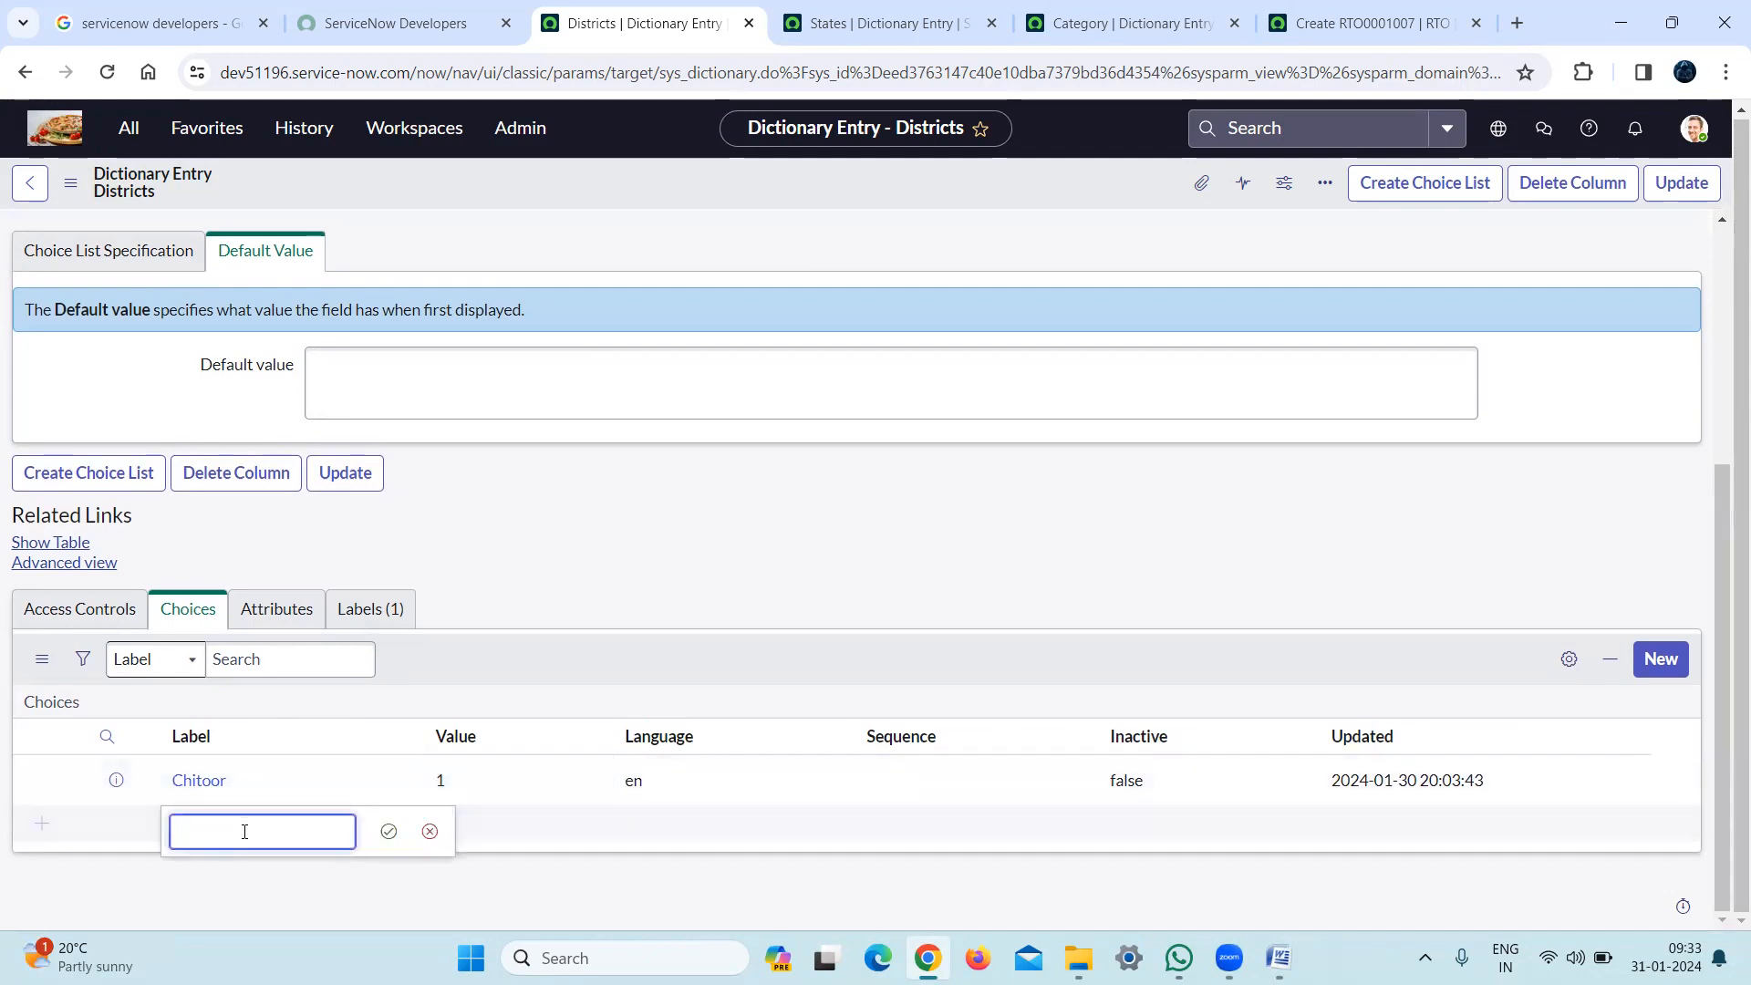
text(Pra)
key(BackSpace)
key(BackSpace)
key(BackSpace)
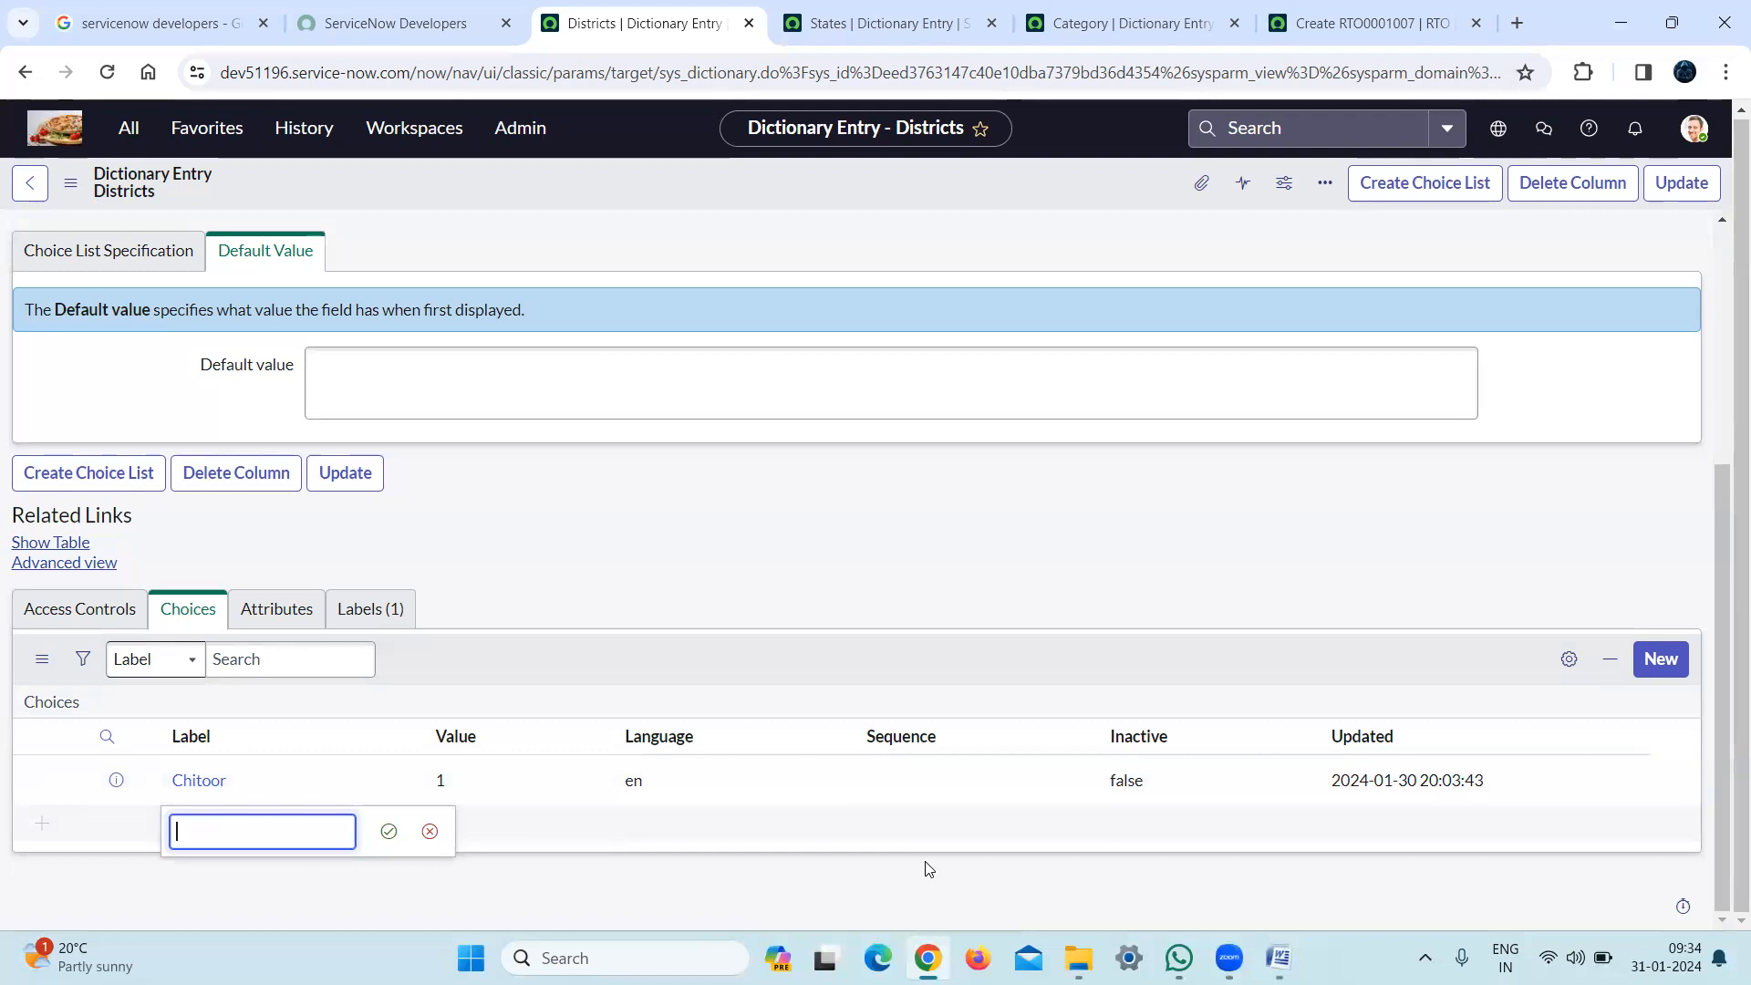
click(451, 777)
click(450, 778)
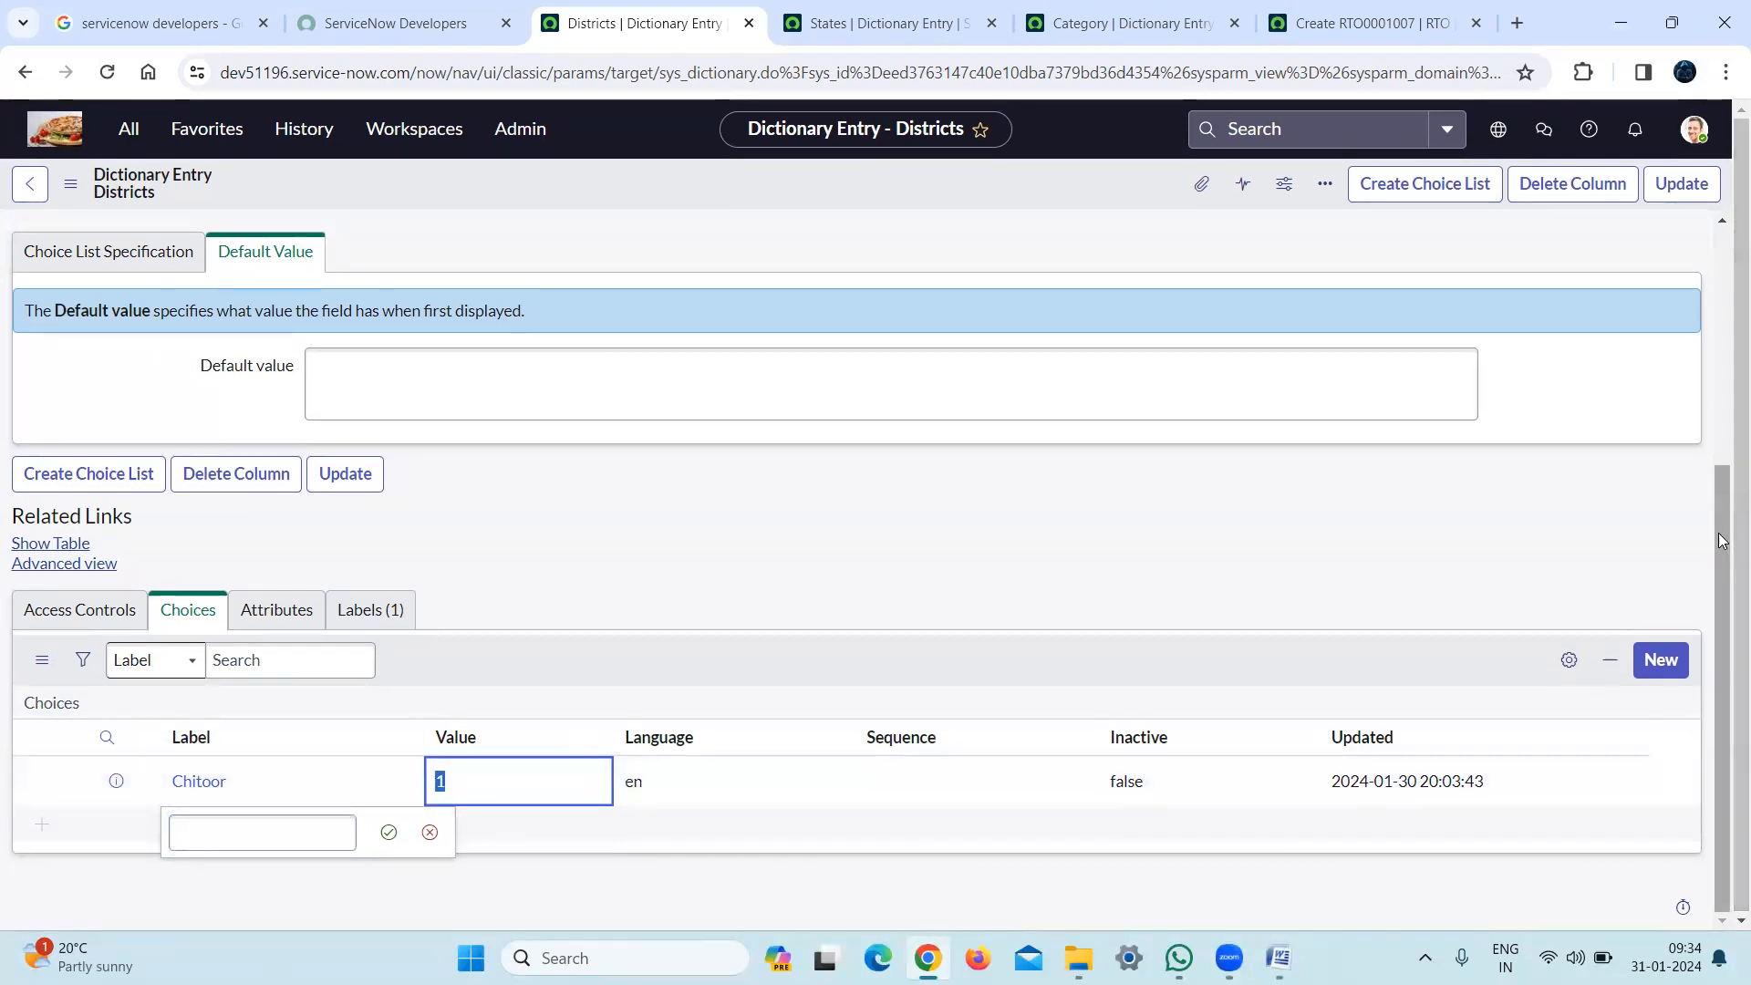
drag(1722, 540, 1722, 302)
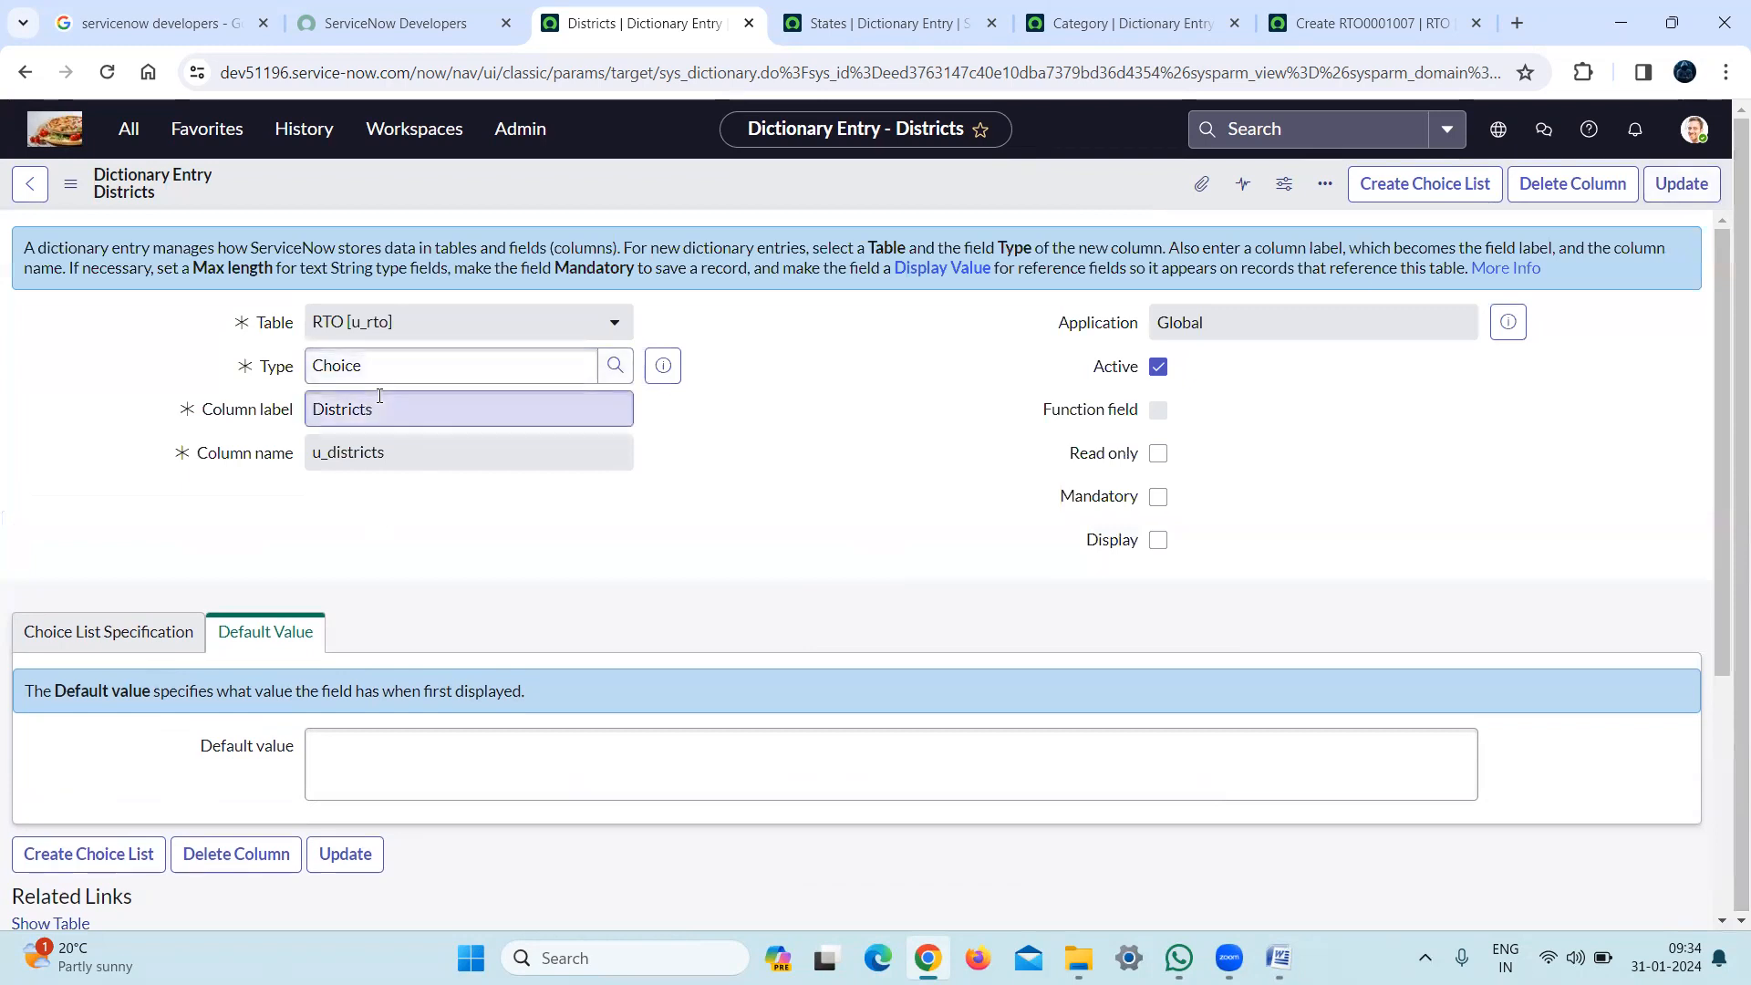
double_click(392, 452)
click(430, 396)
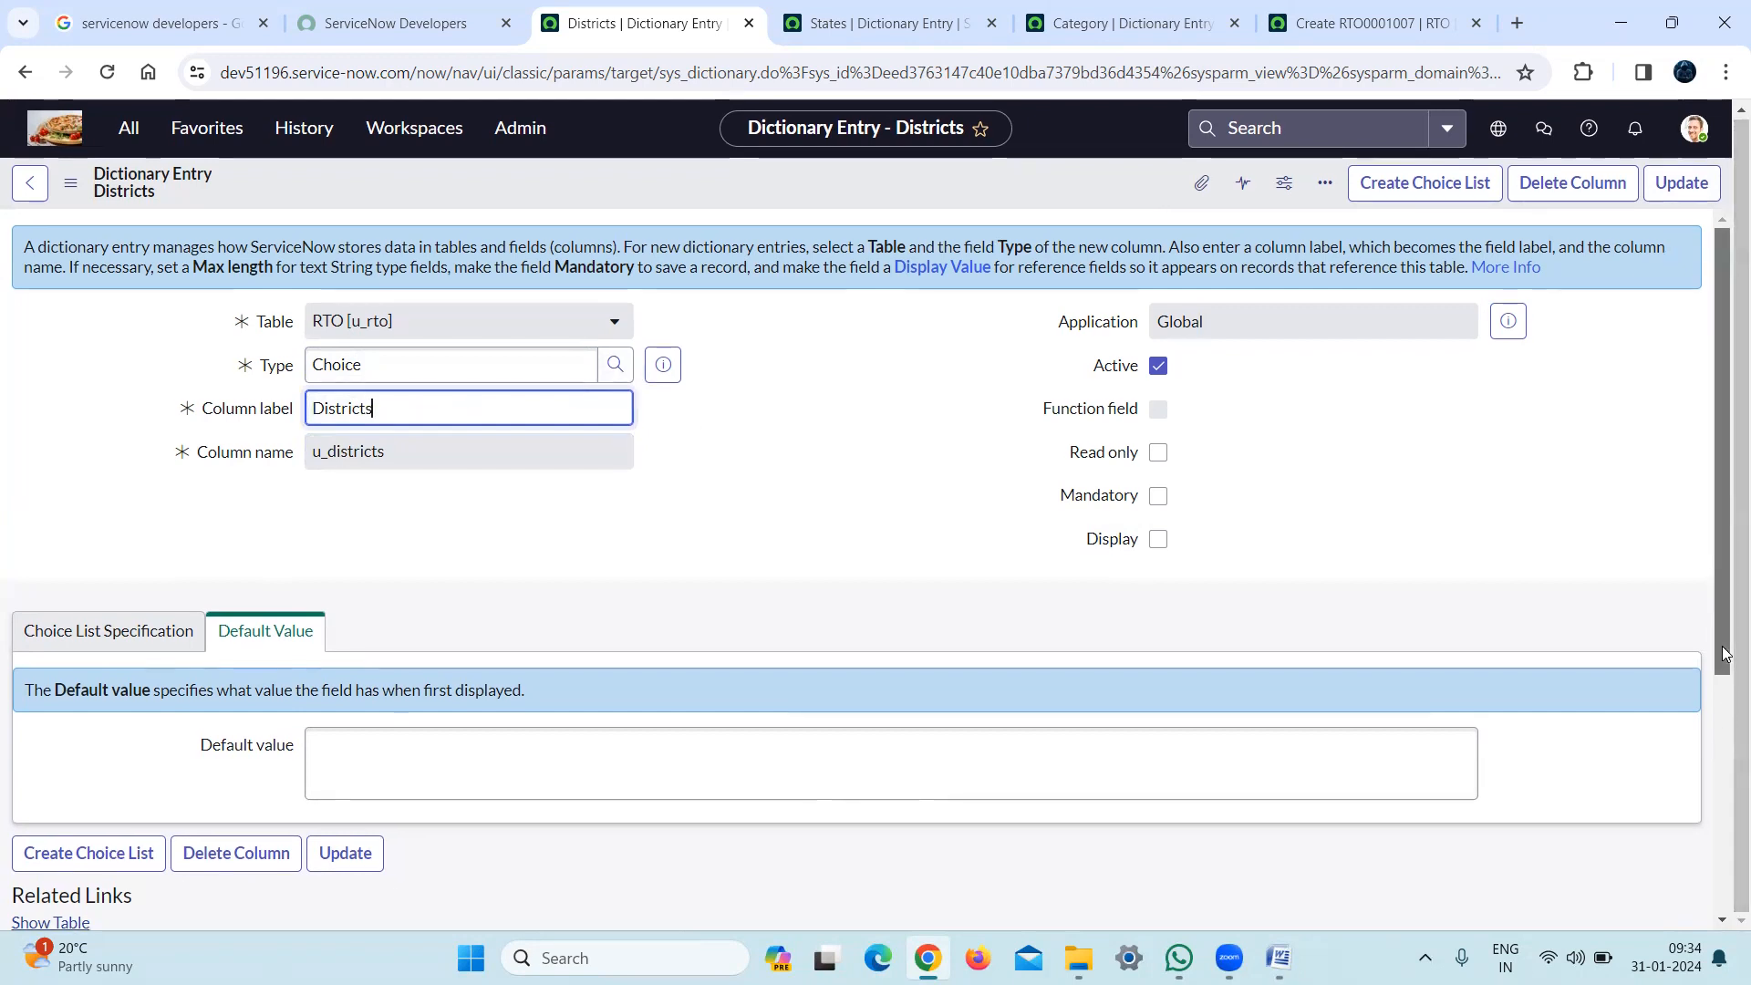
drag(1724, 653, 1724, 888)
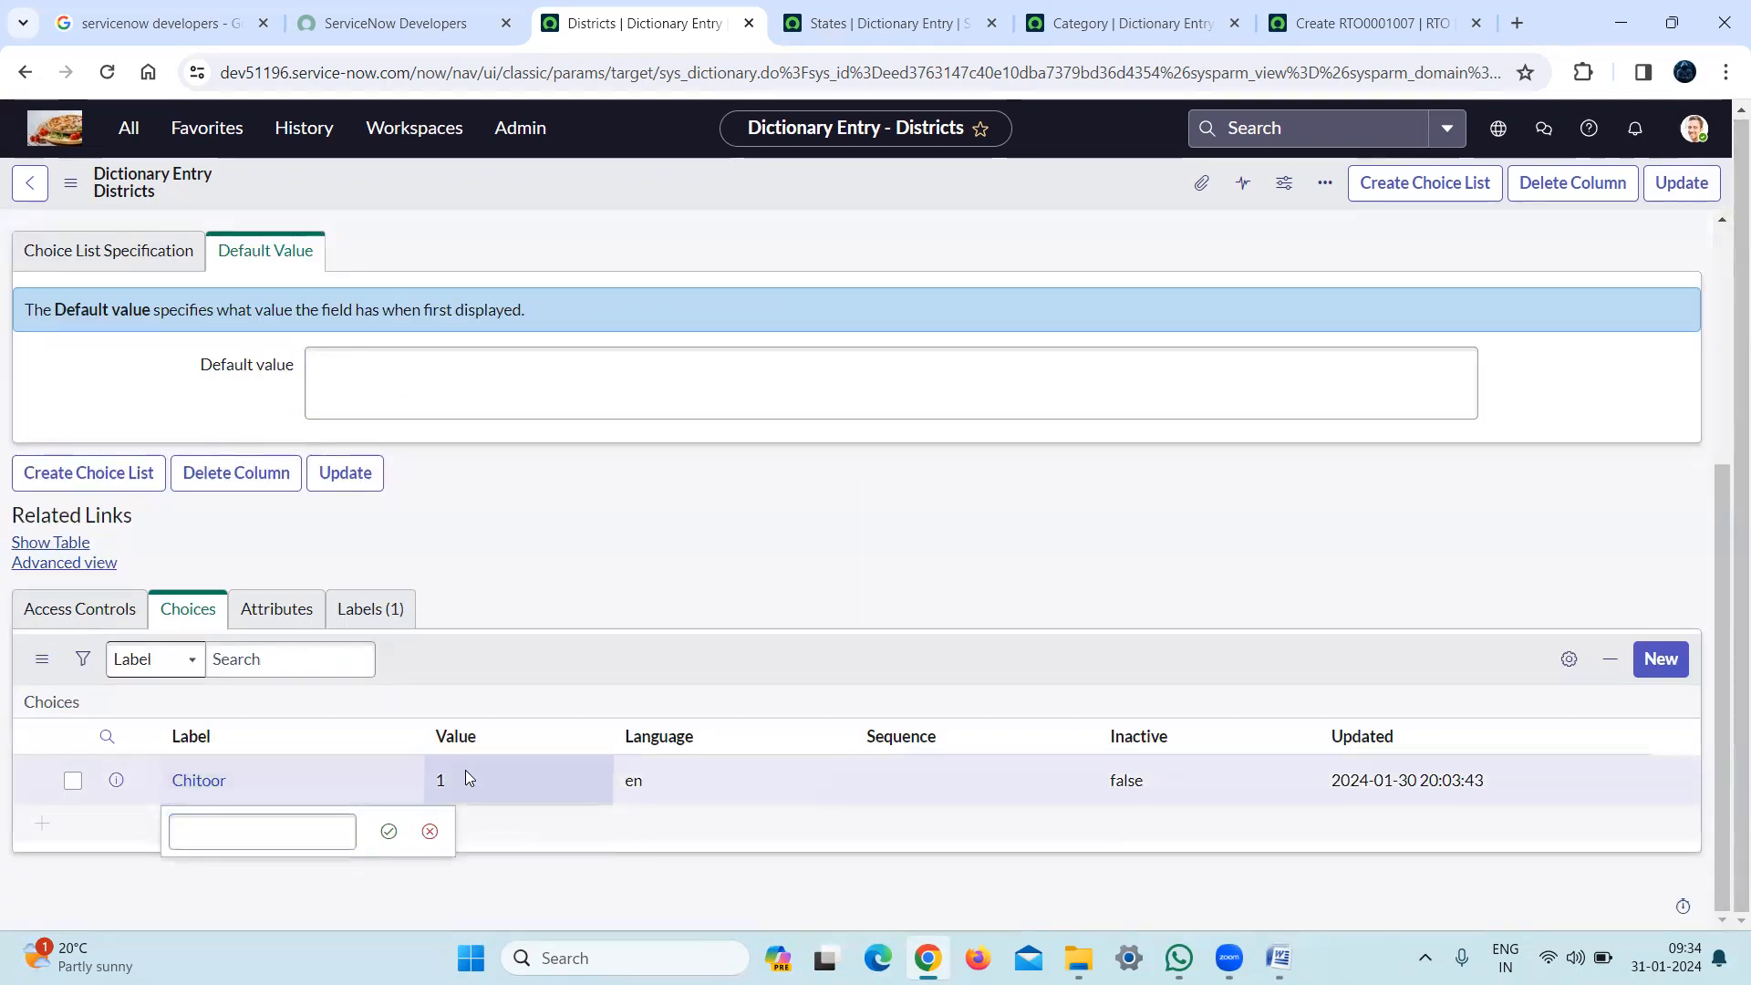
Insert a second row in the Districts choices list with label Annayamaya and value 2
click(235, 834)
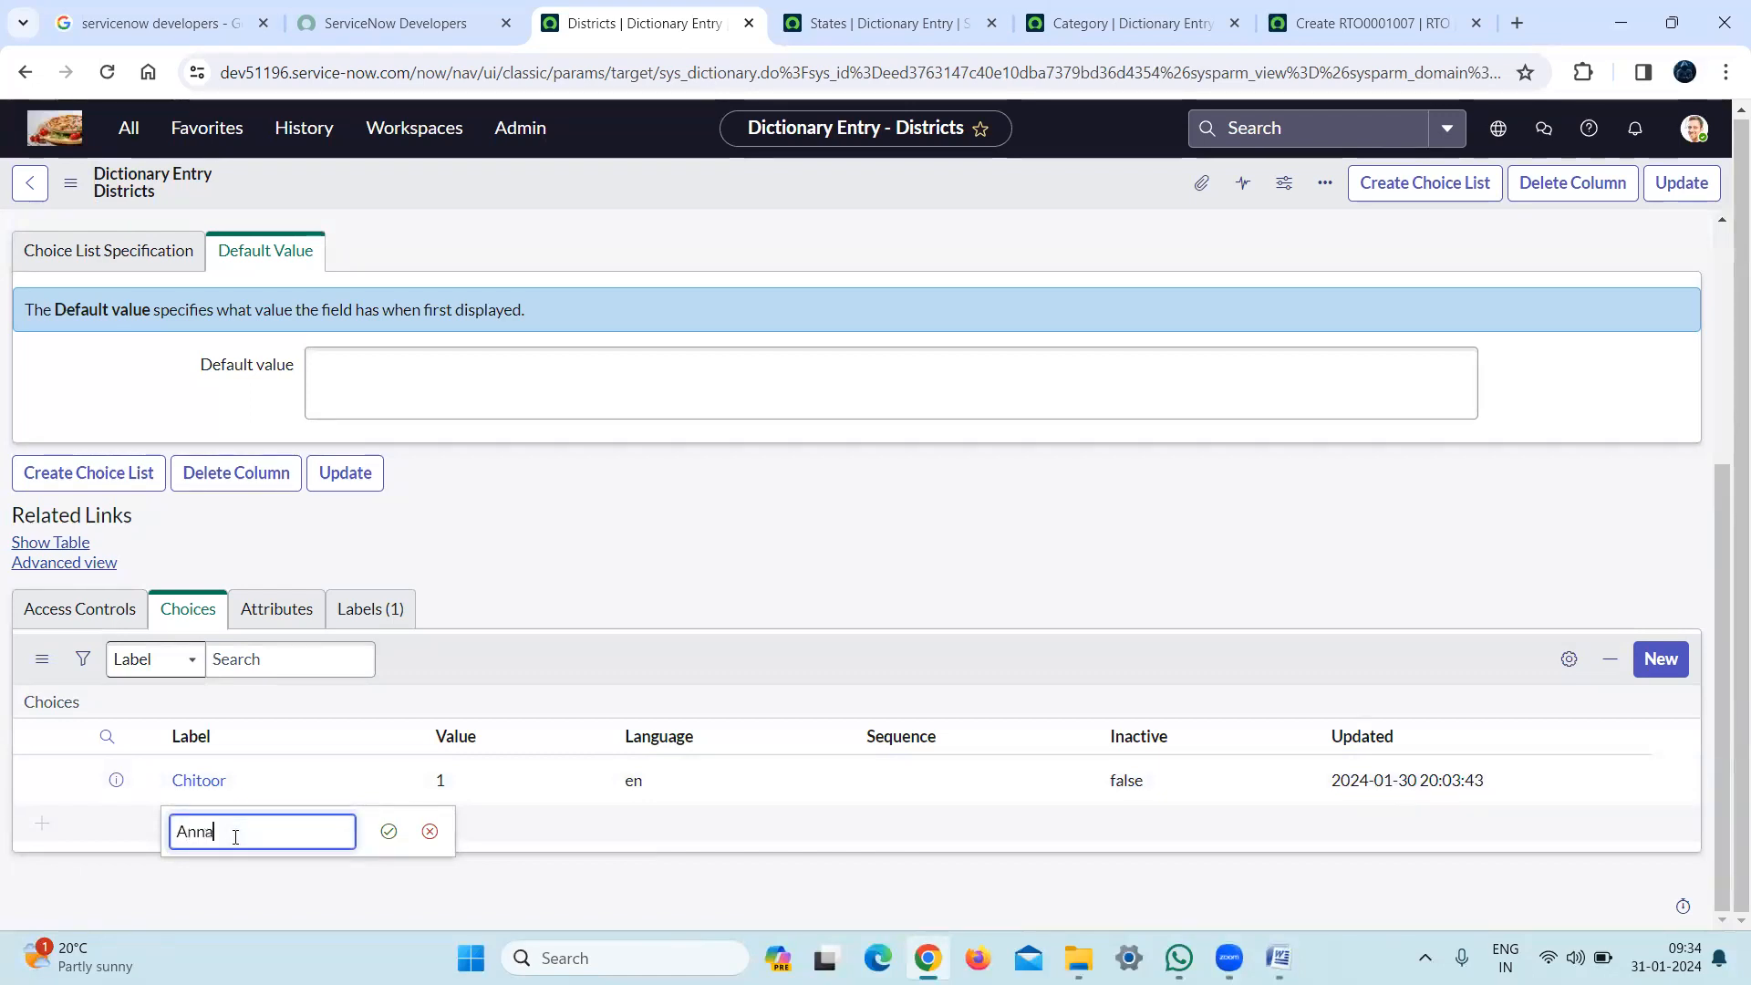
click(389, 831)
double_click(393, 824)
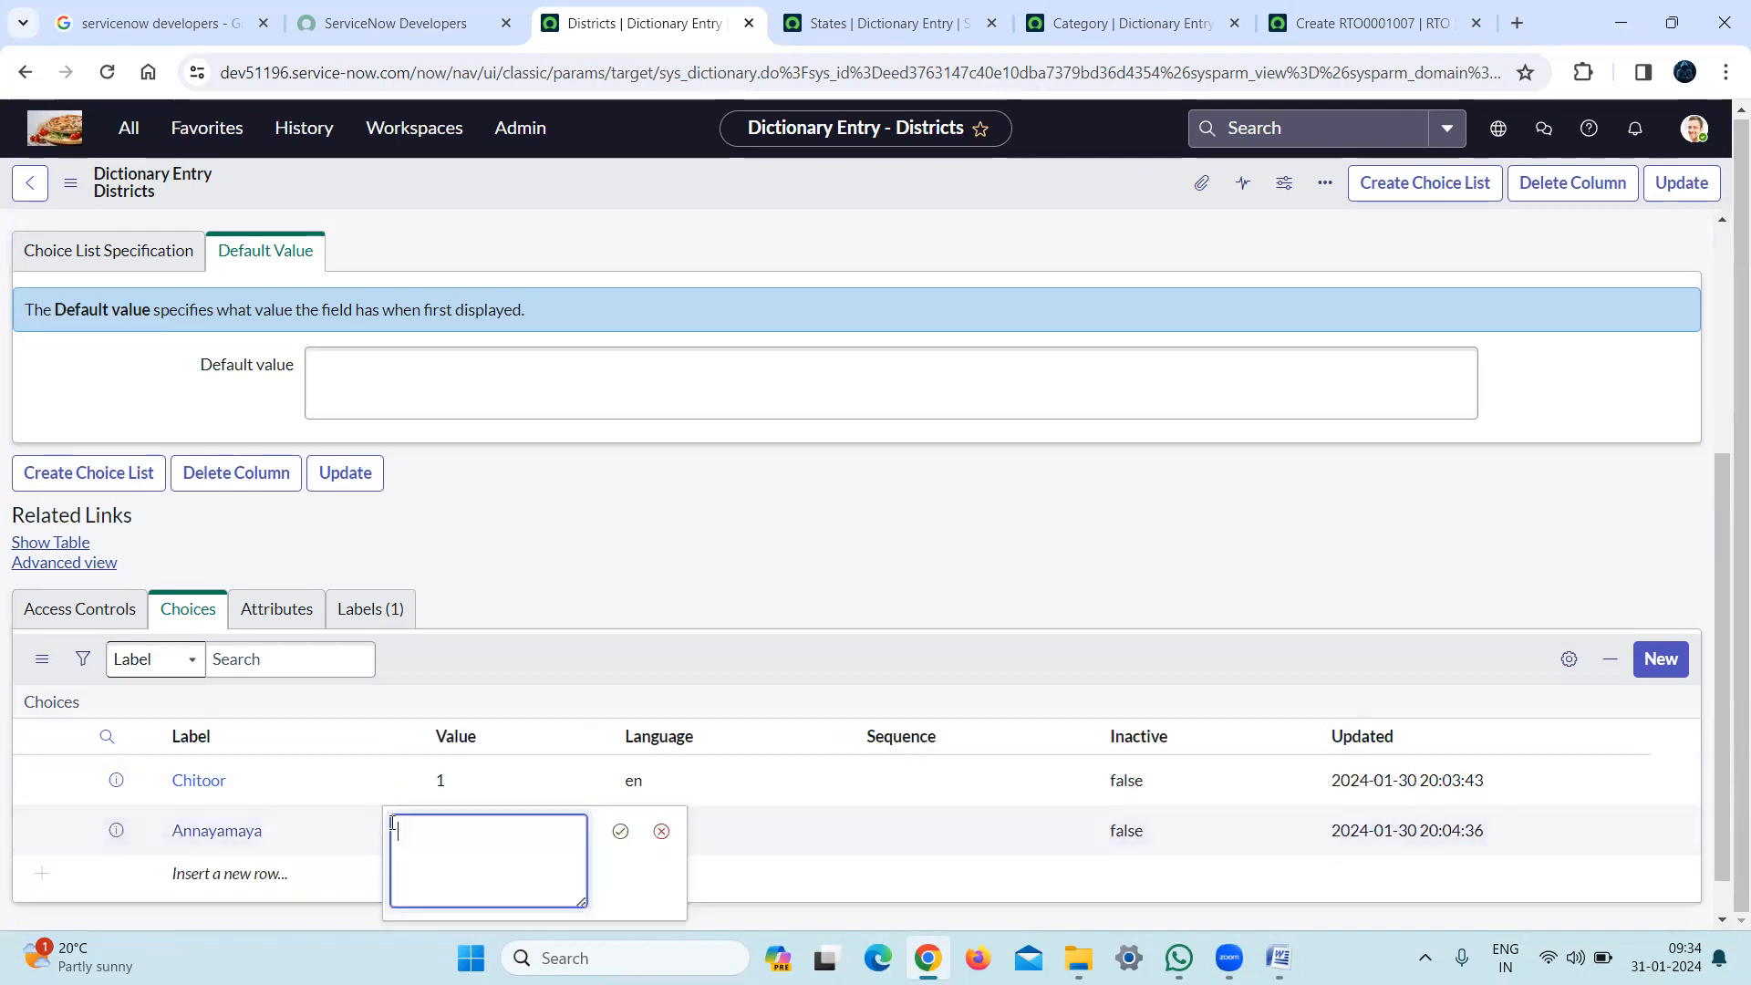
text(2)
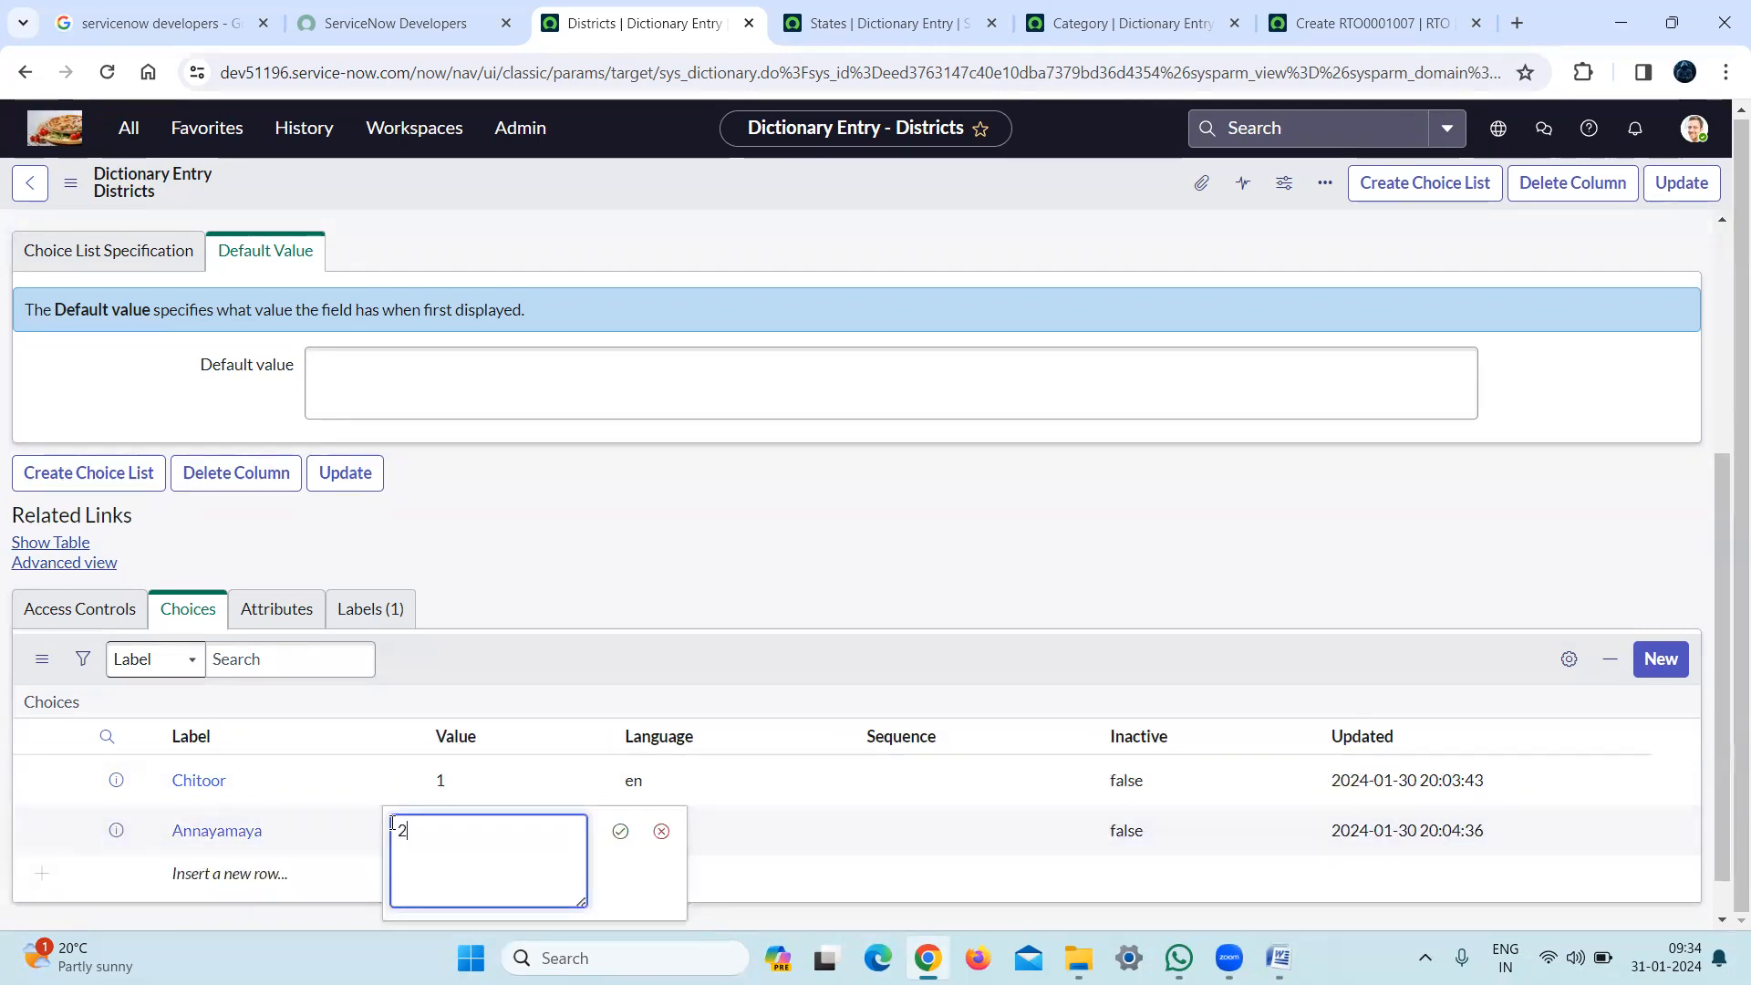
click(619, 832)
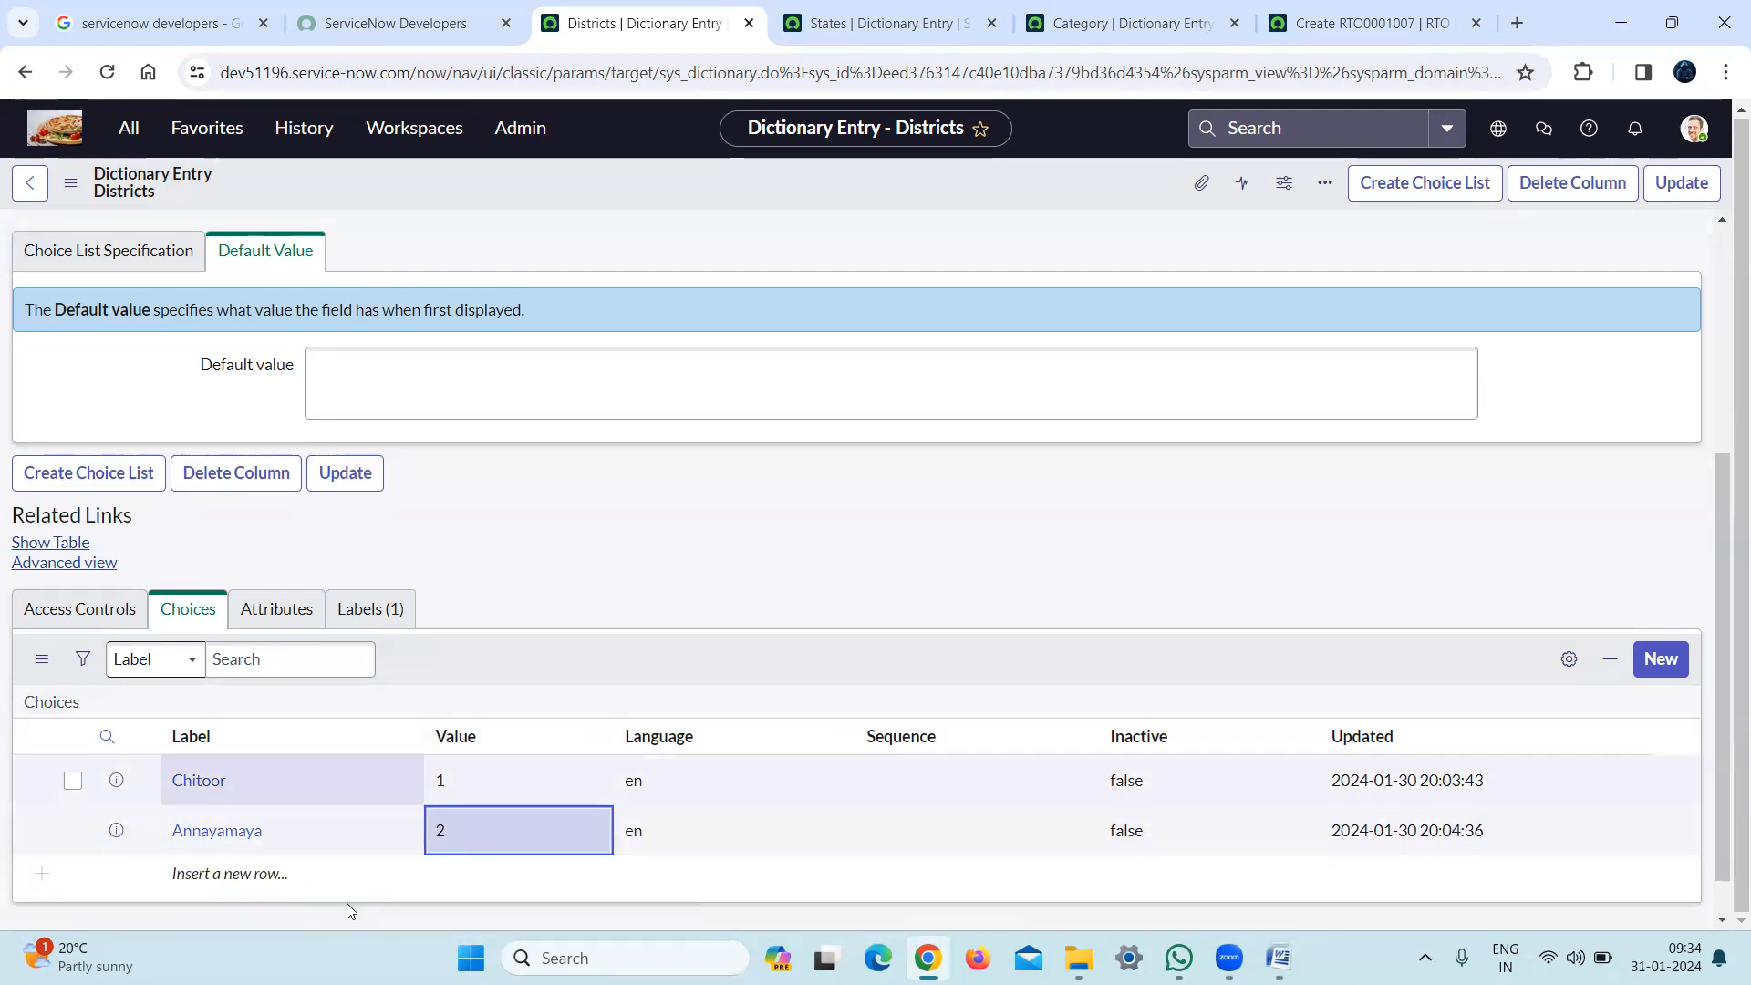
Insert a third row in the Districts choices list with label Banglare and value 3
click(210, 872)
text(Banglare)
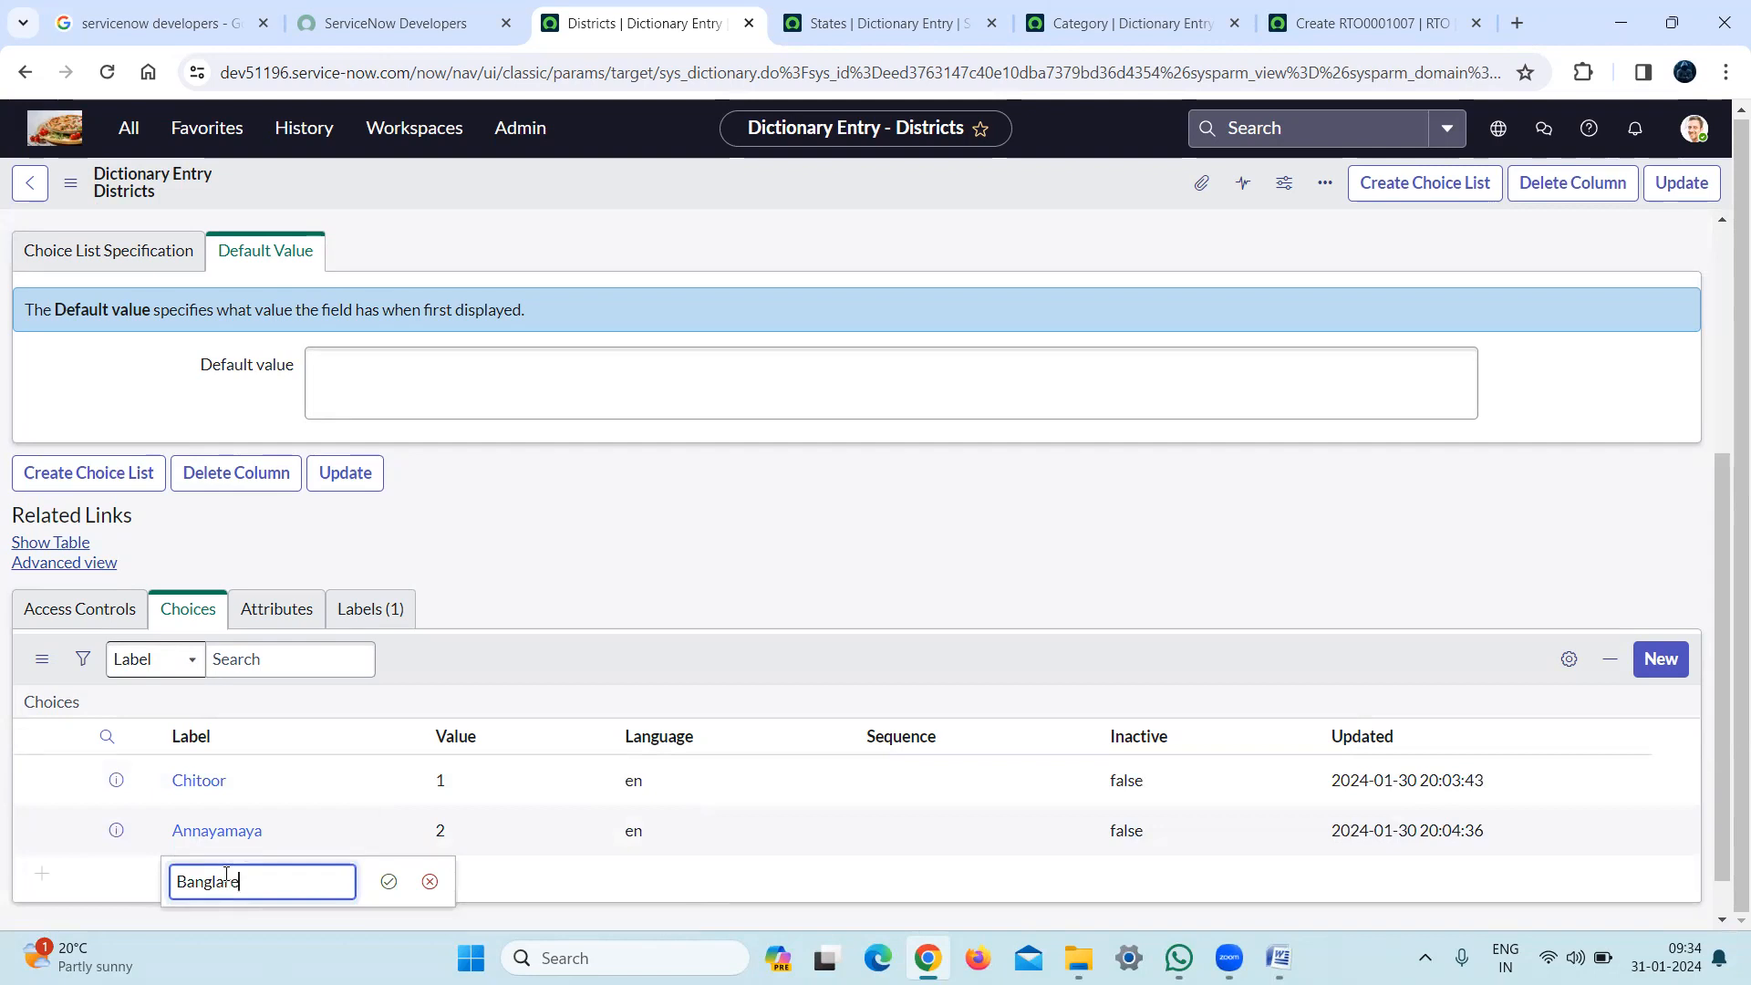
click(388, 882)
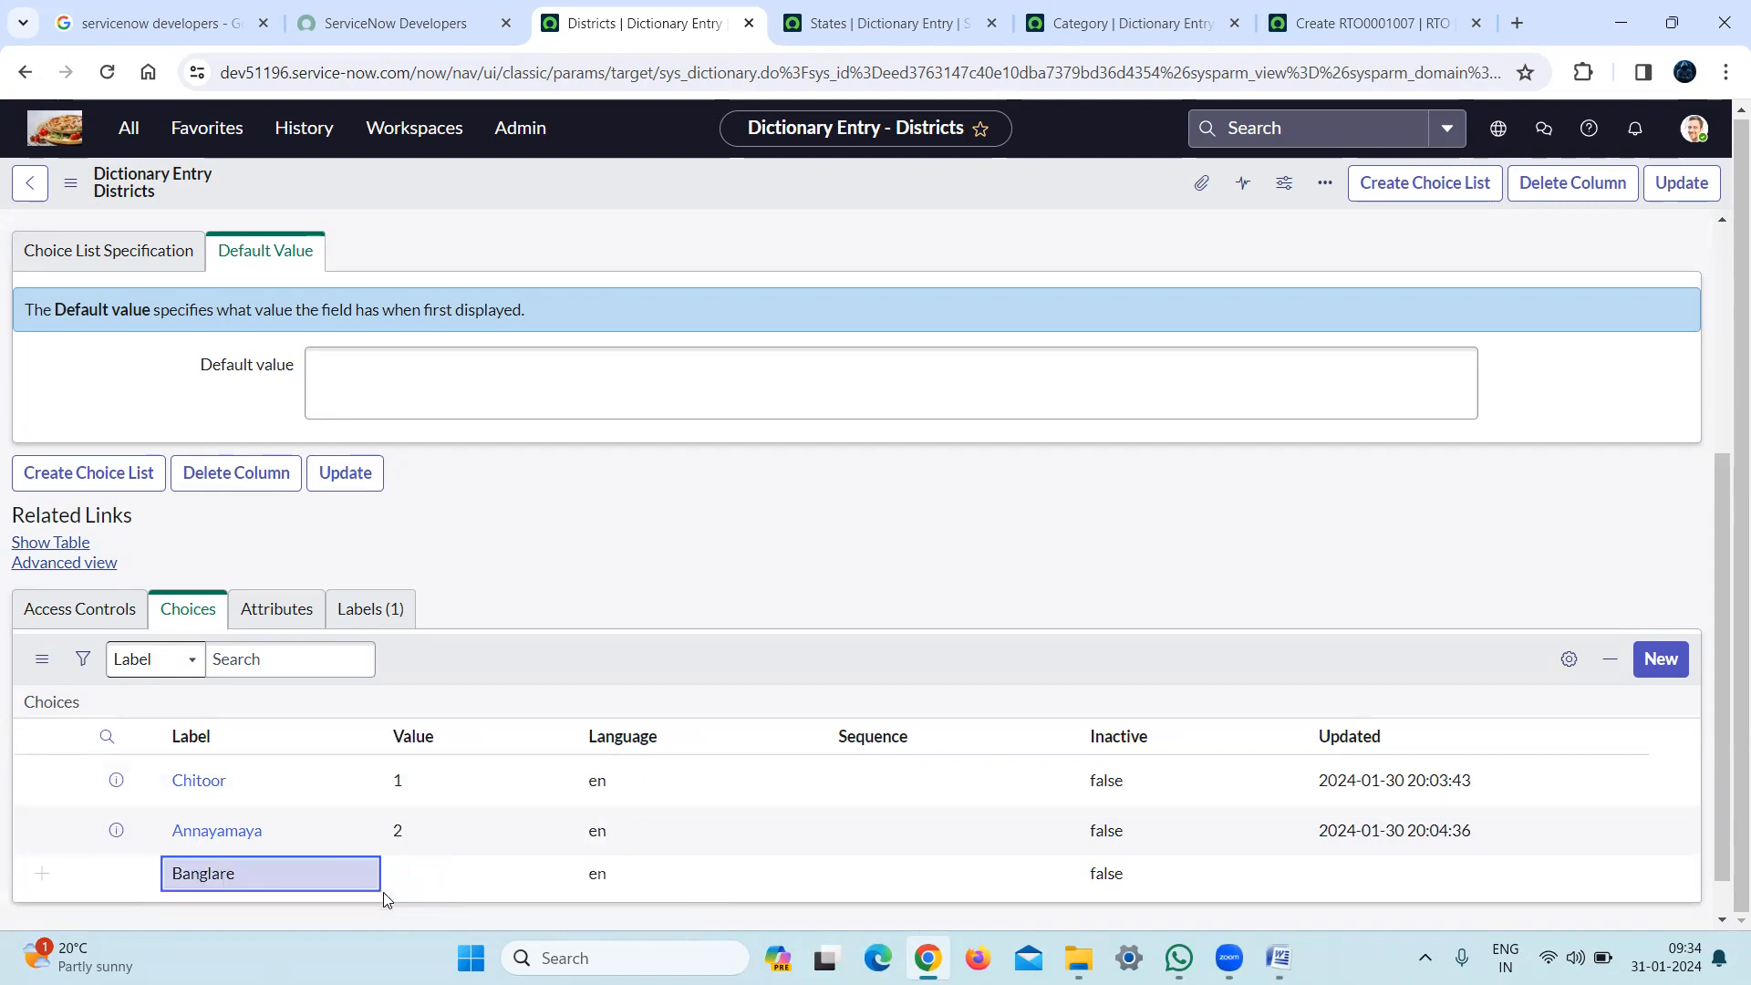
click(428, 878)
double_click(463, 881)
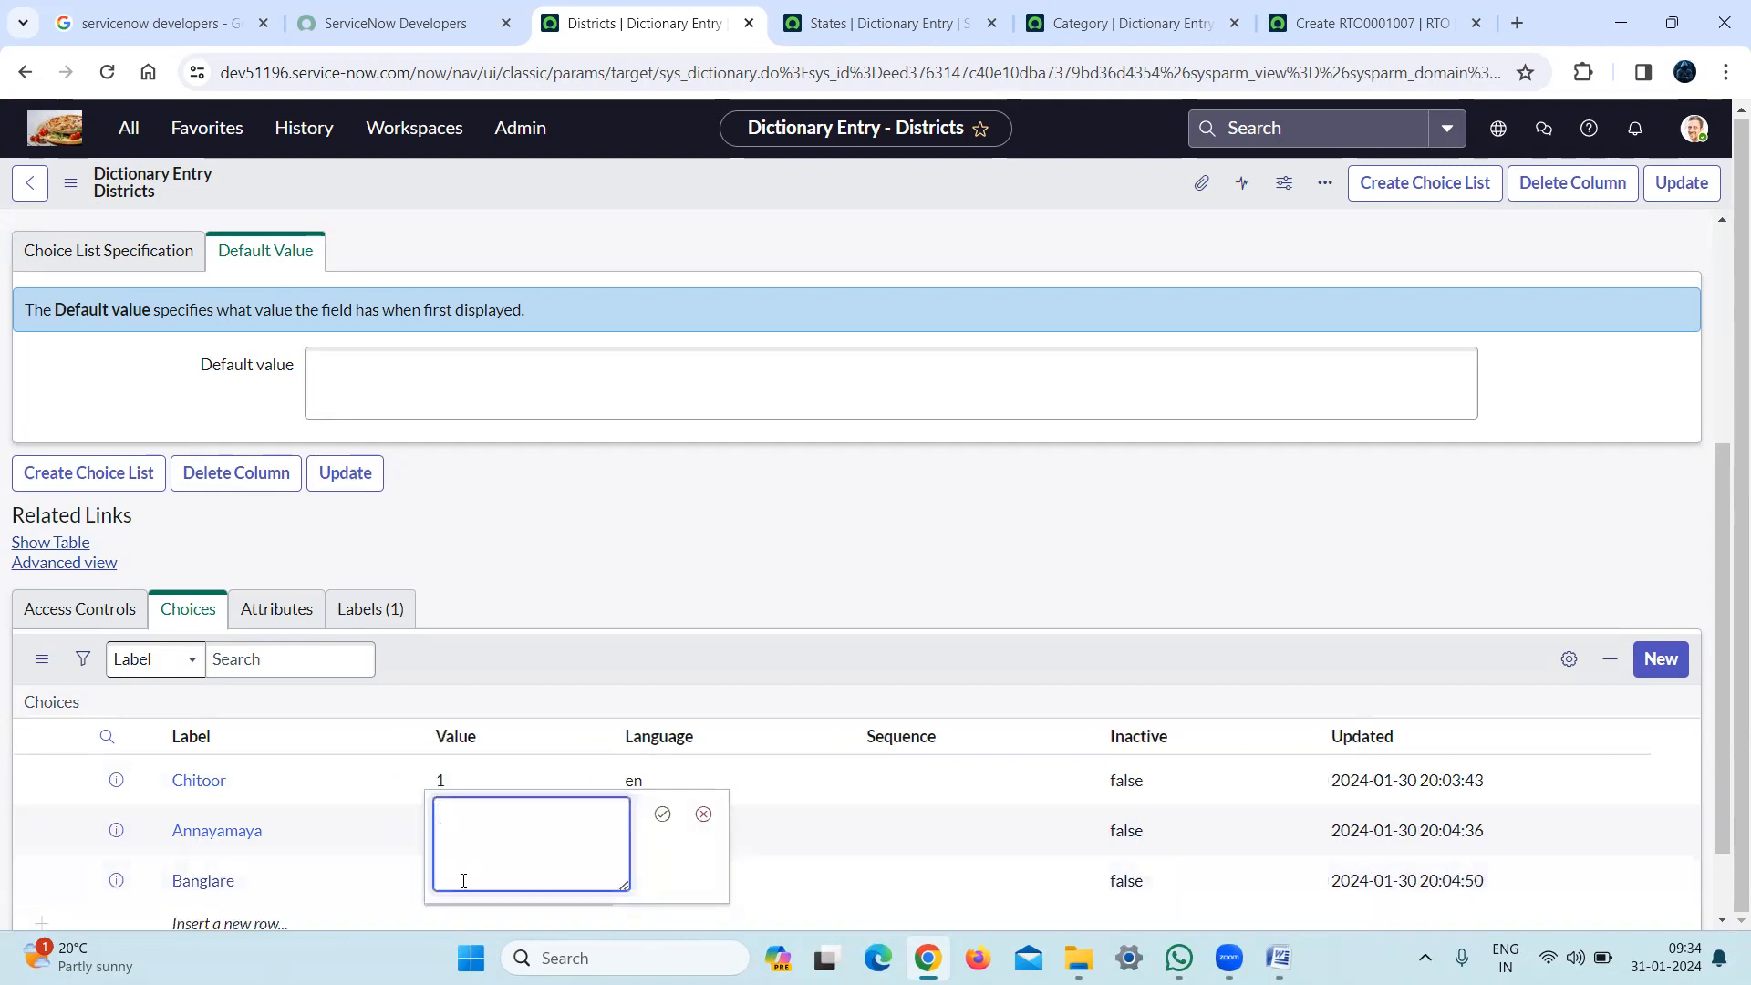
click(663, 814)
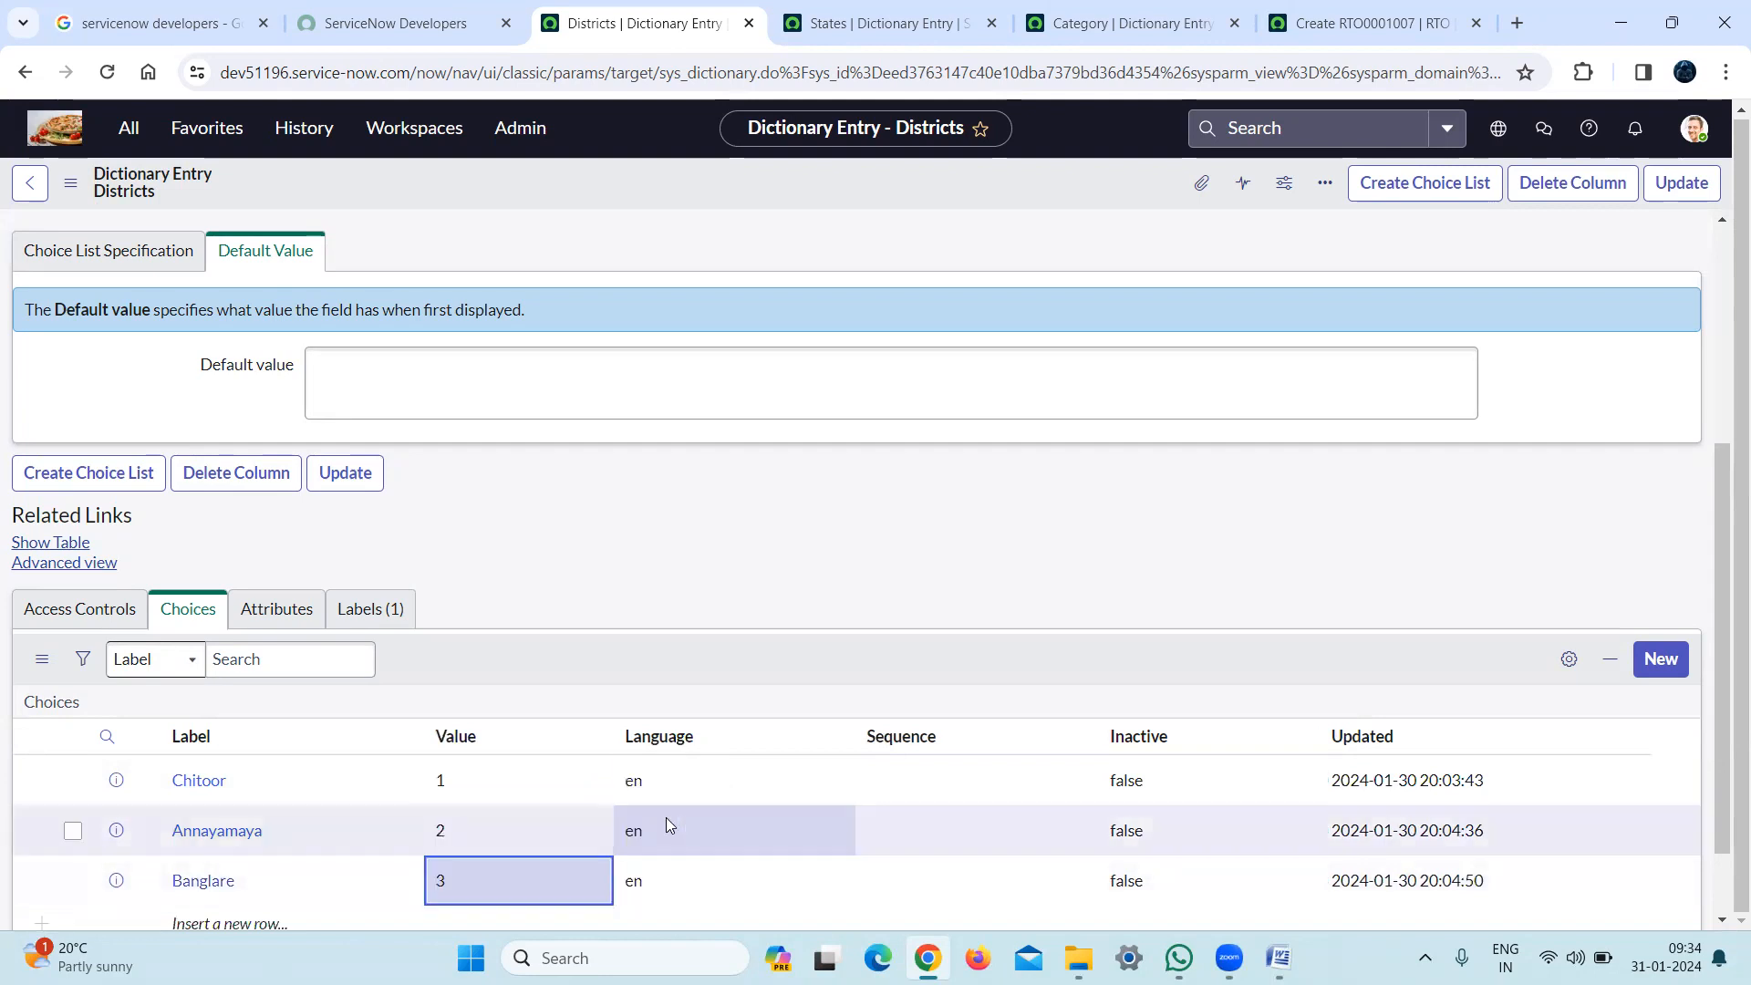
Insert a fourth row in the Districts choices list with label Ballari and value 4
scroll(1722, 693, down, 1)
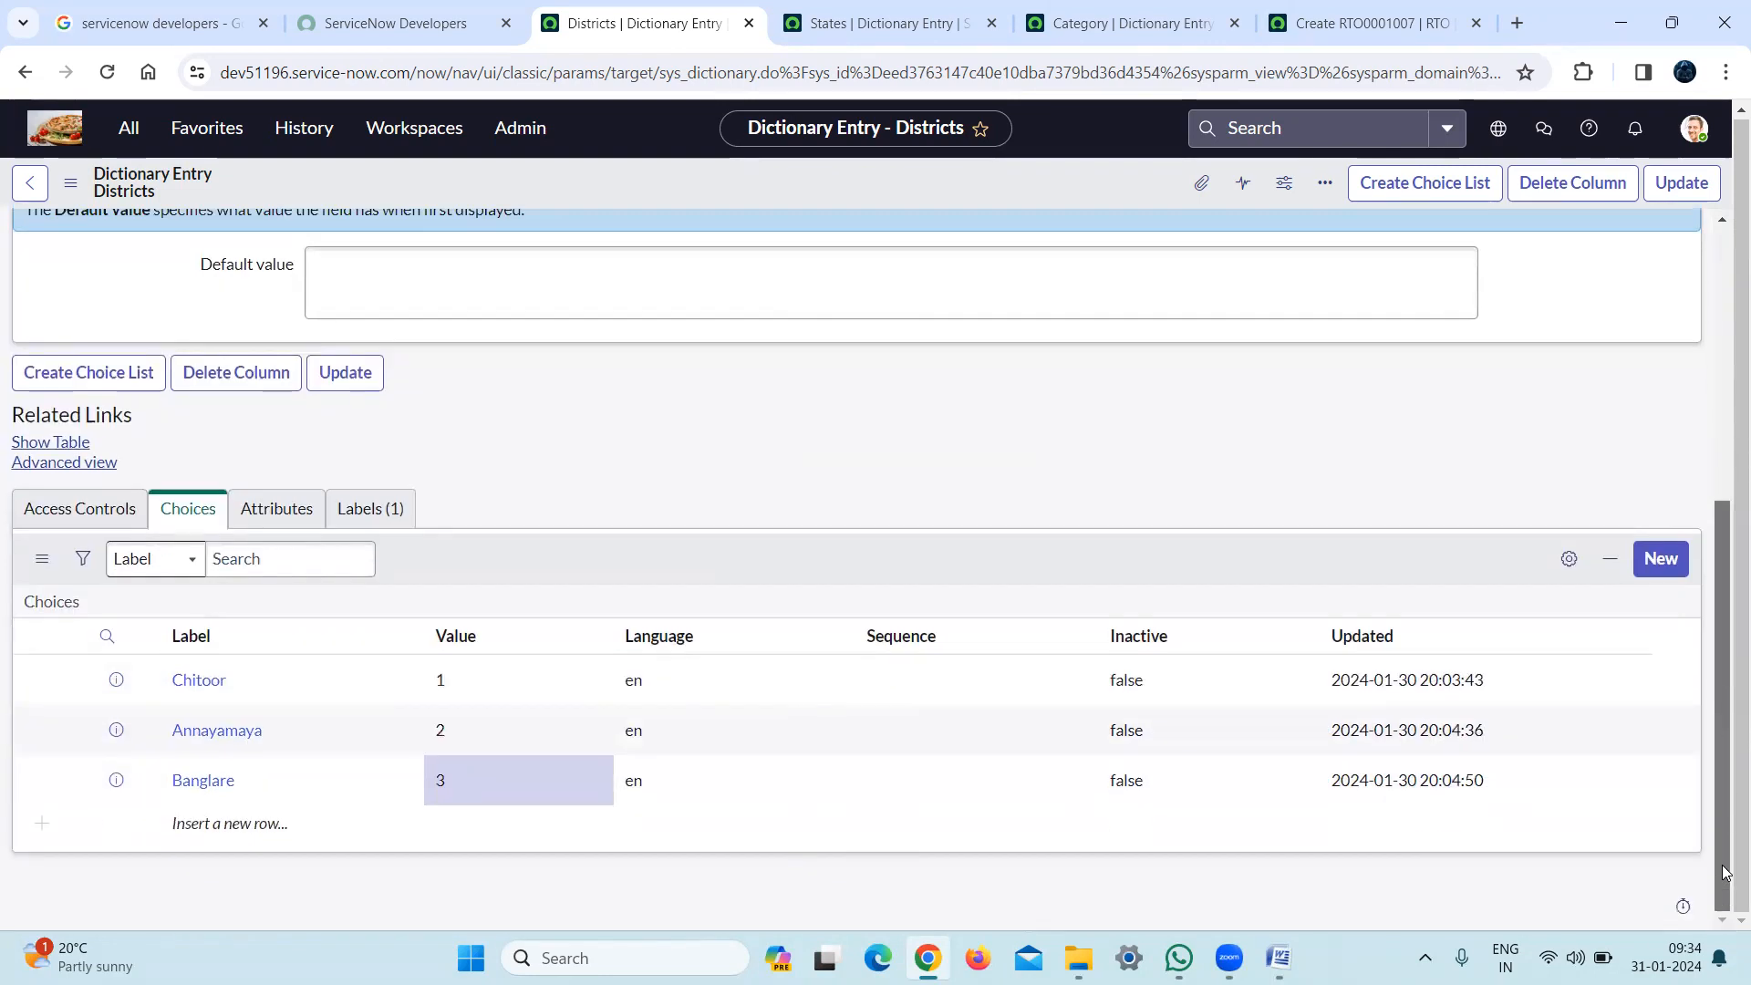
click(233, 821)
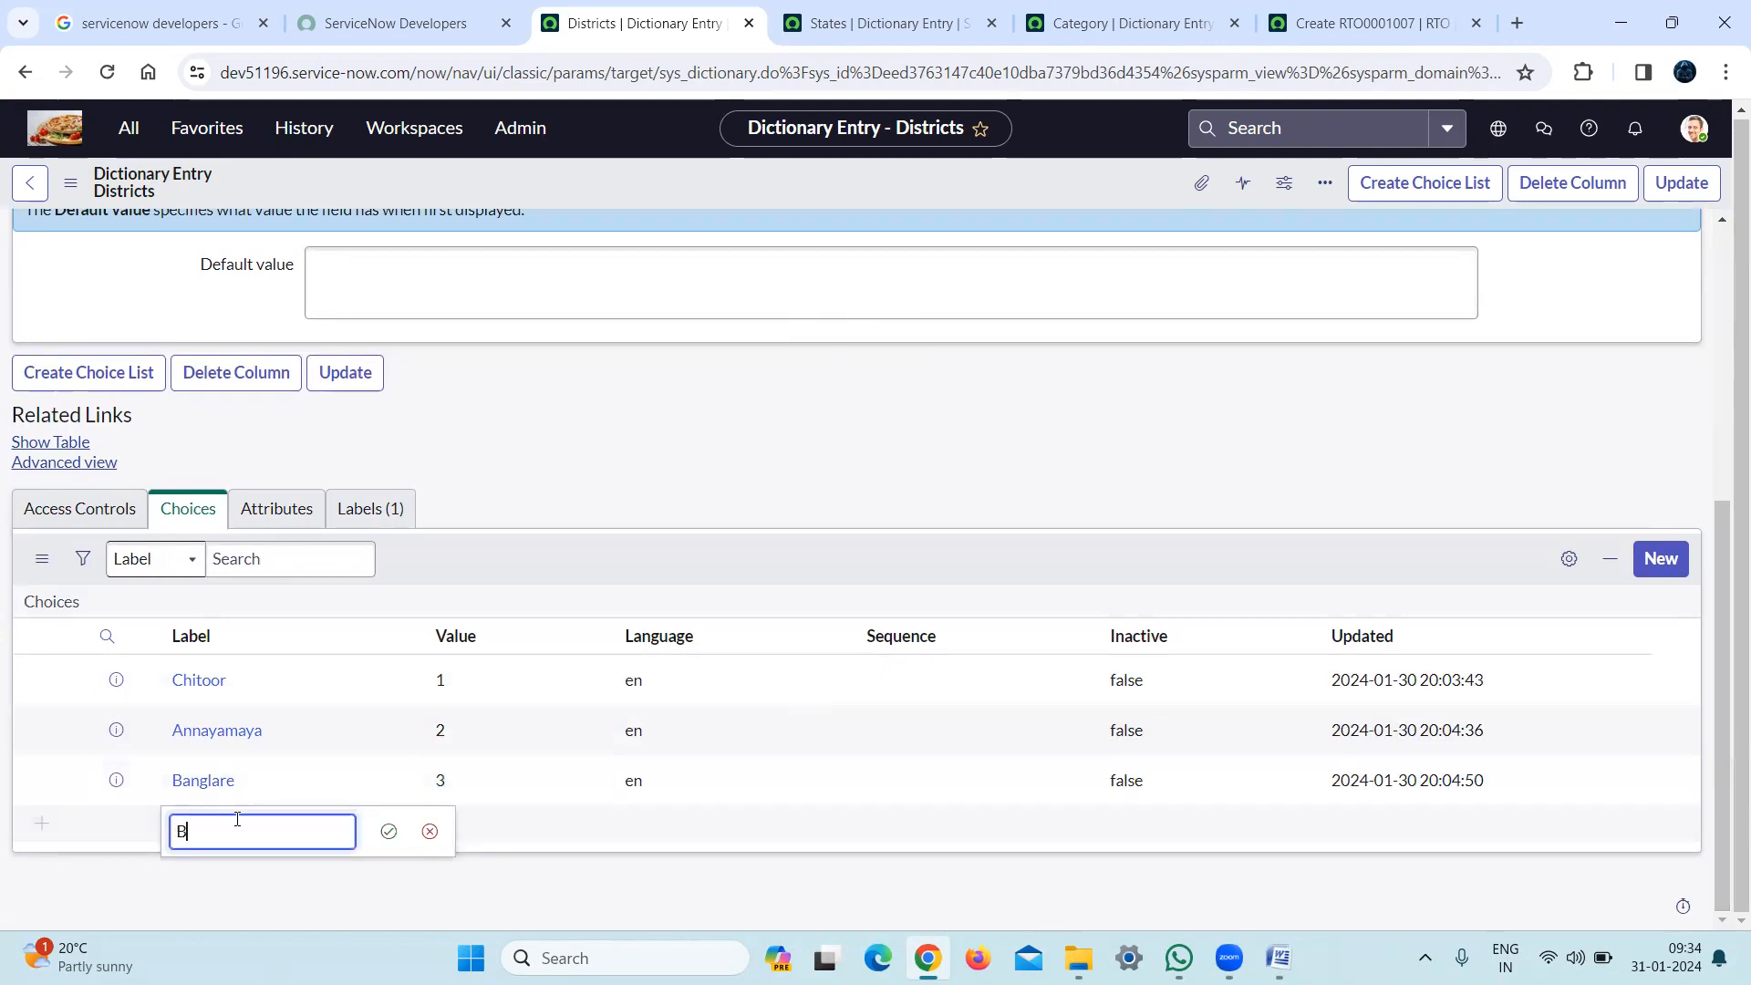
text(Ballari)
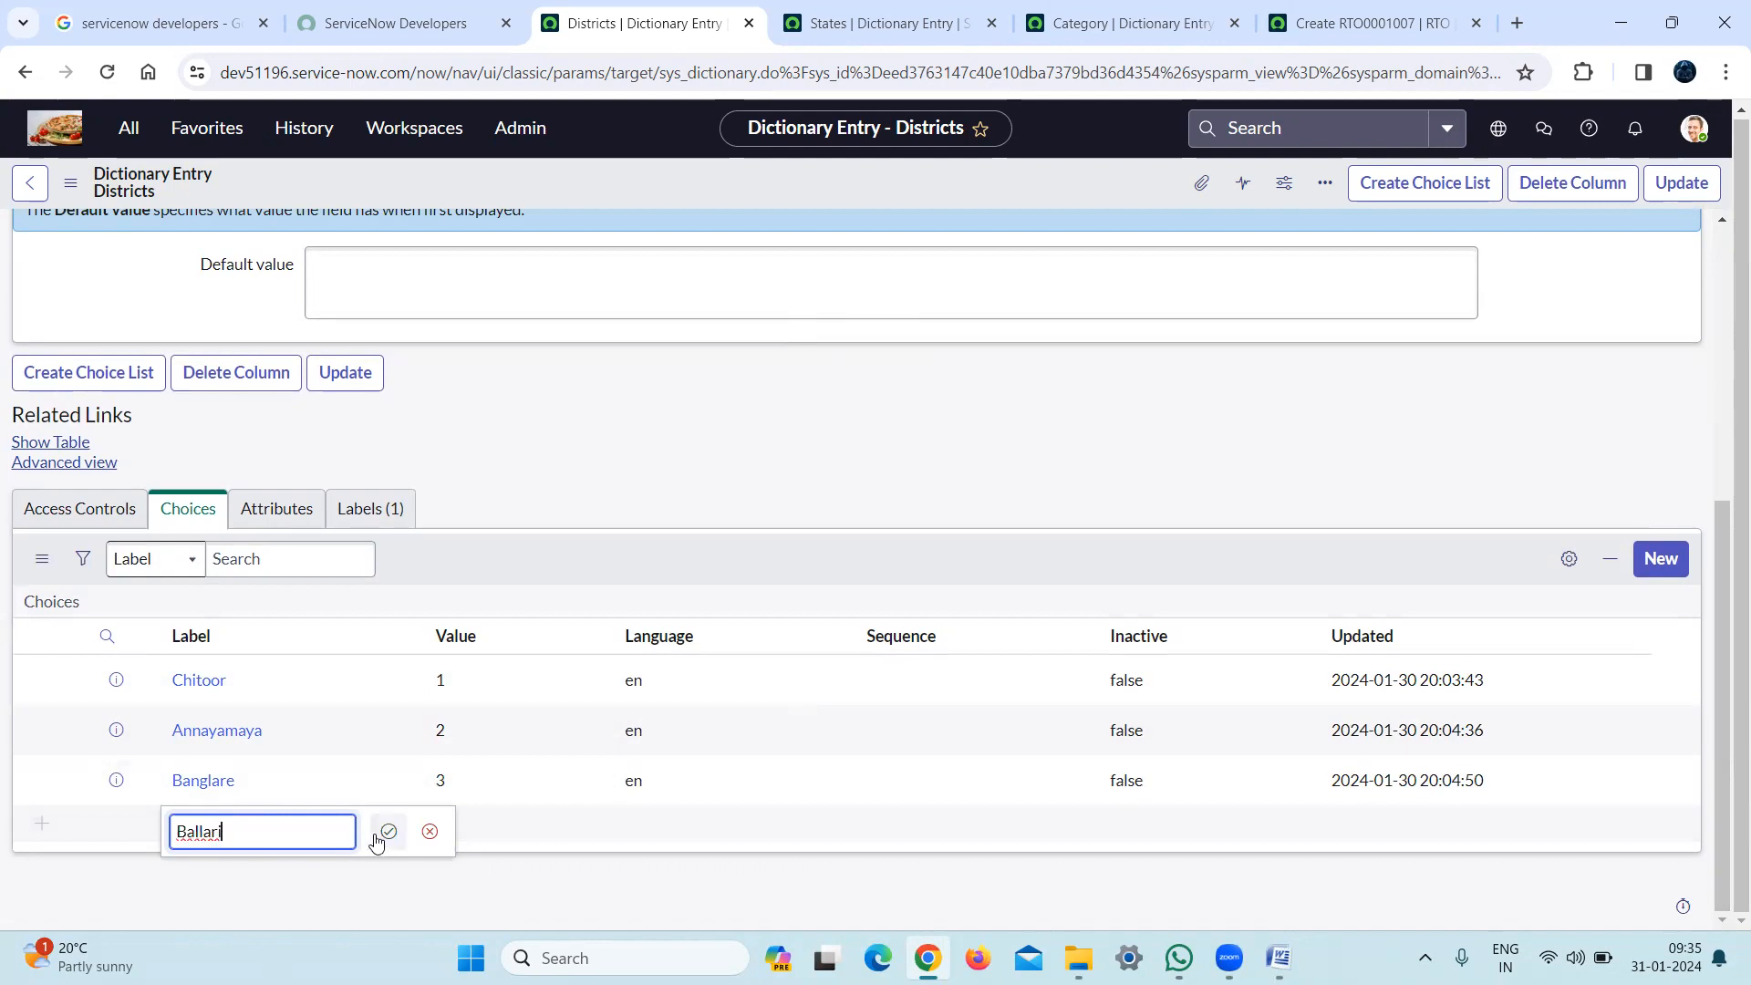
click(388, 831)
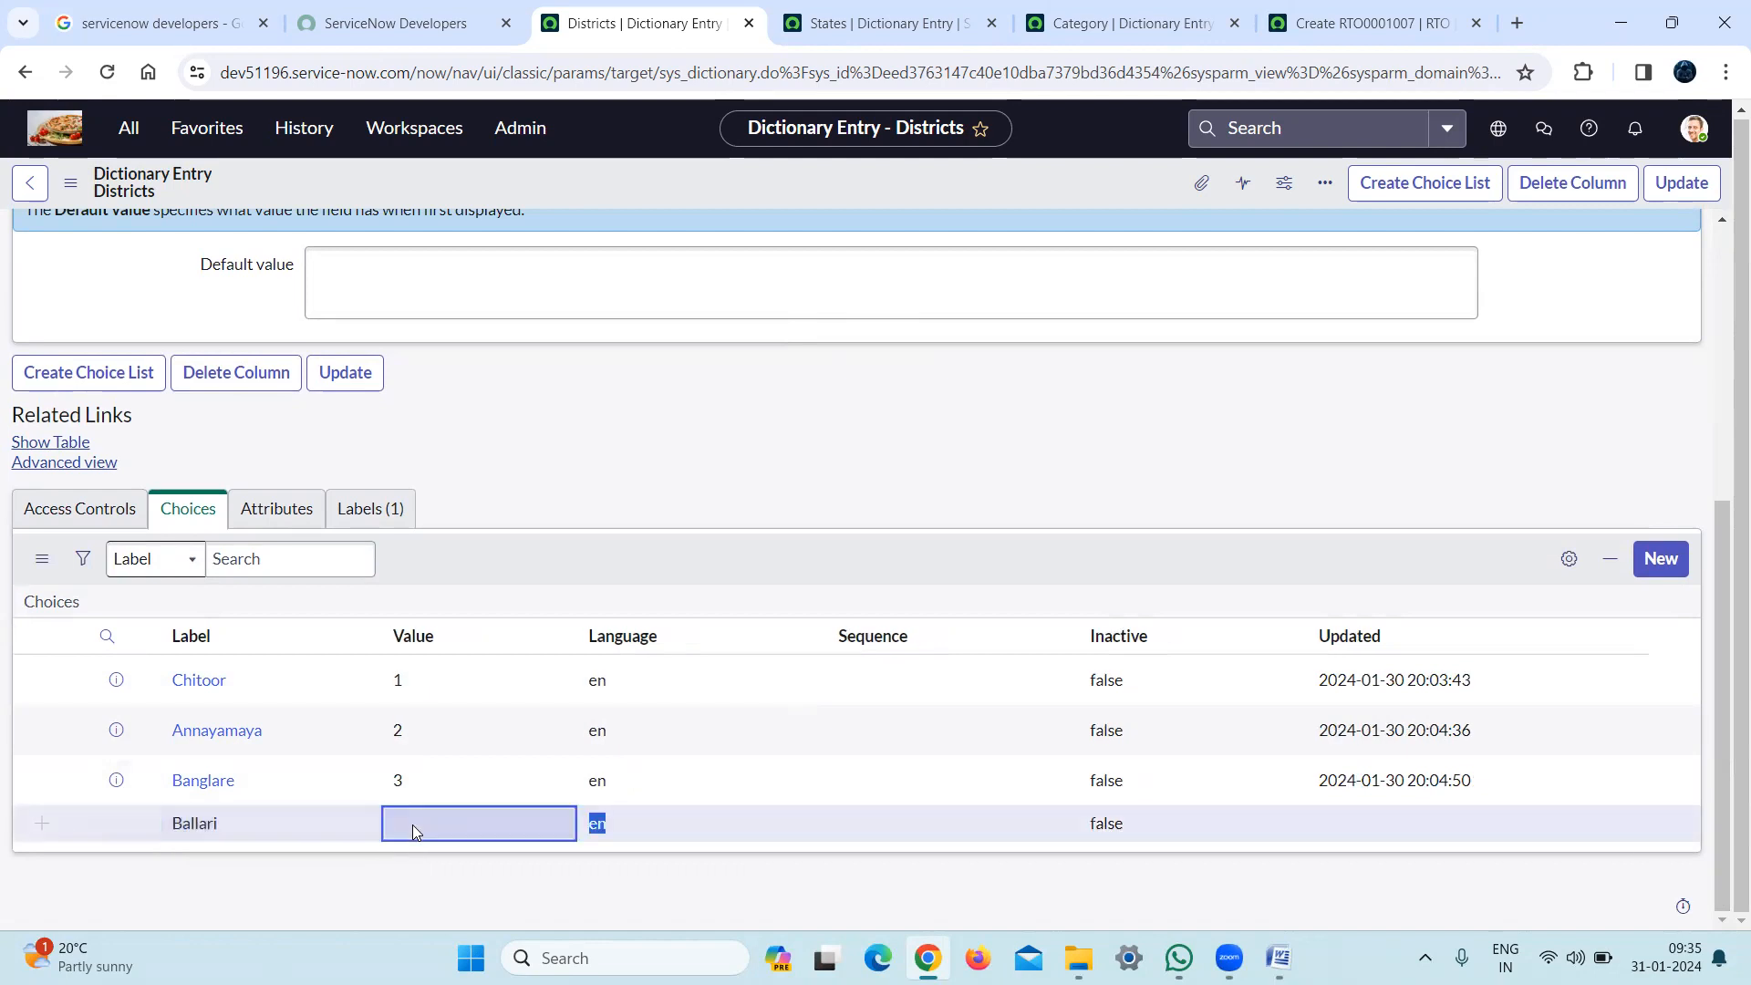
click(412, 825)
text(4)
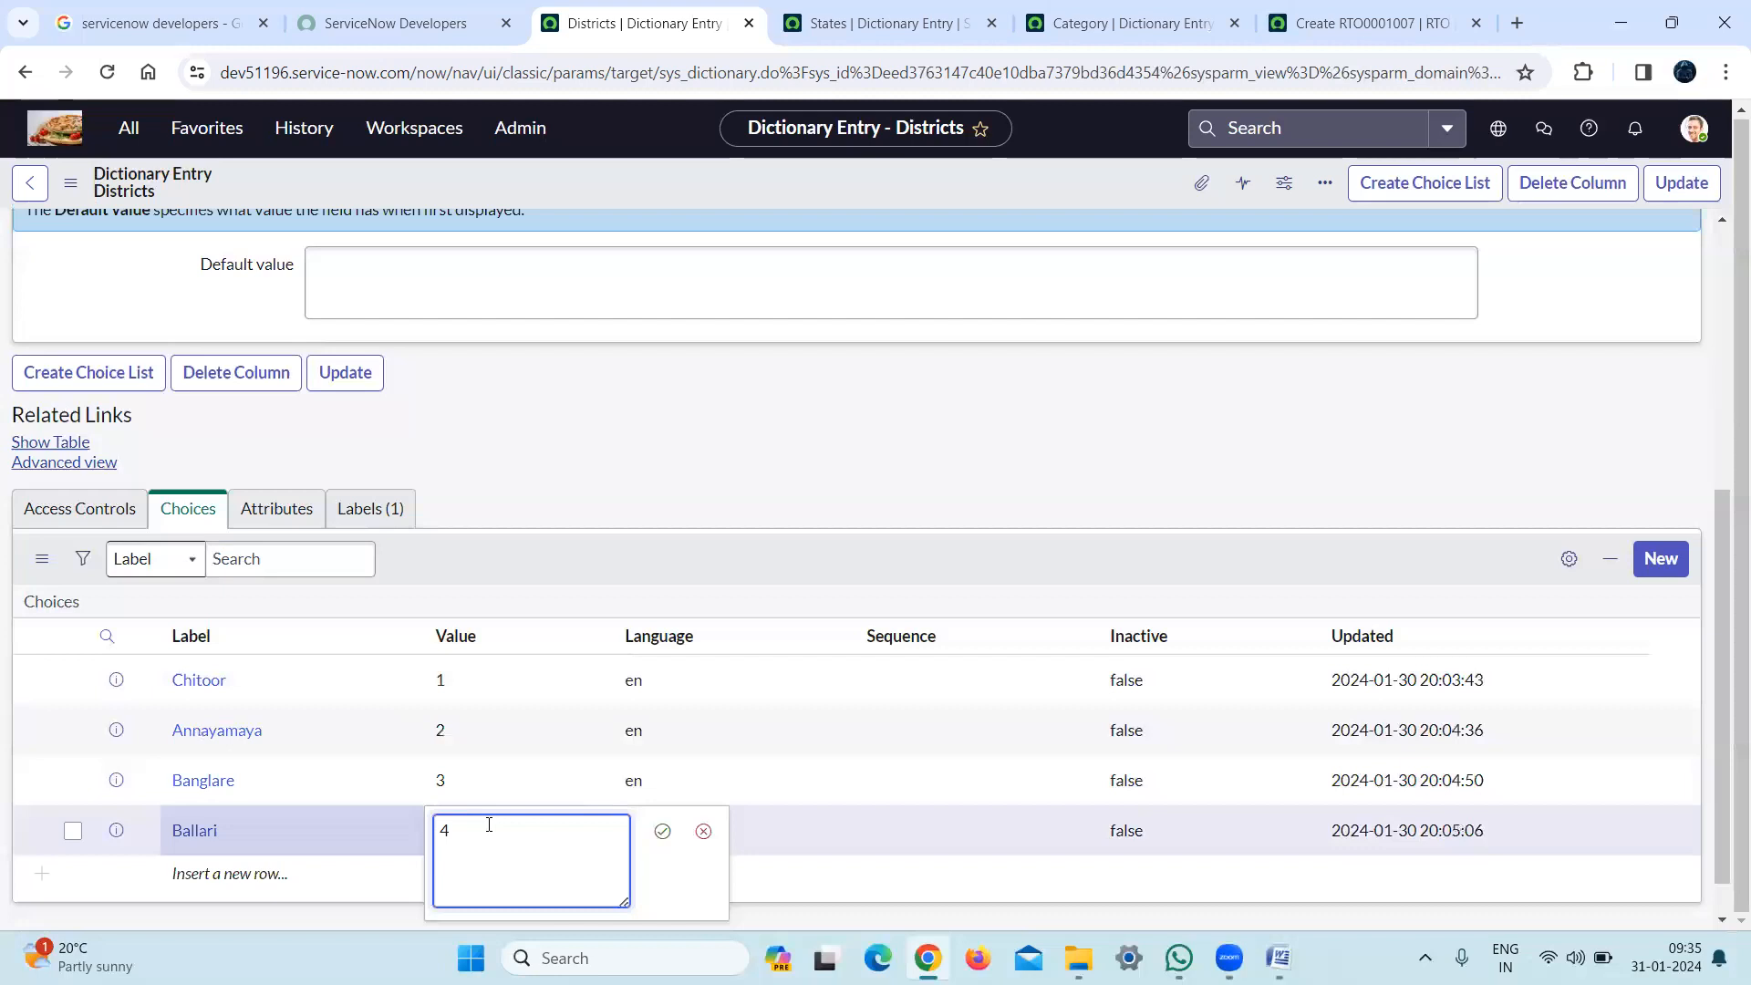
click(663, 832)
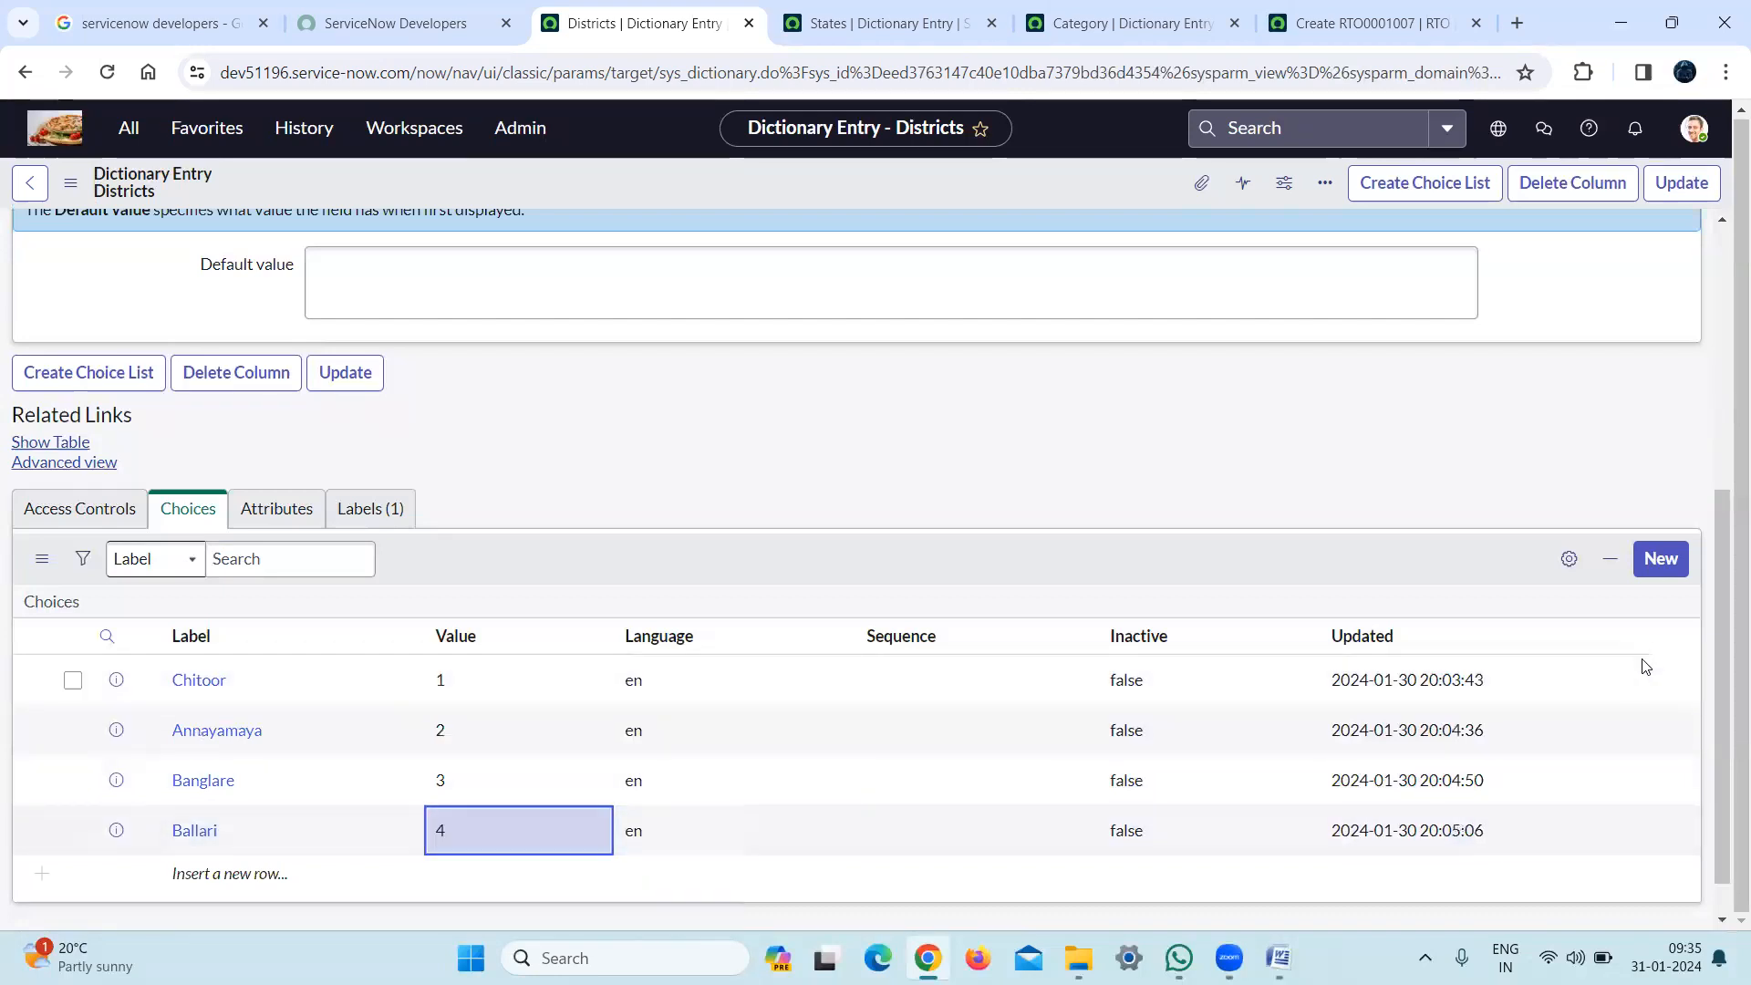
Insert a fifth row in the Districts choices list with label Hyderabad and value 5
scroll(1726, 766, down, 1)
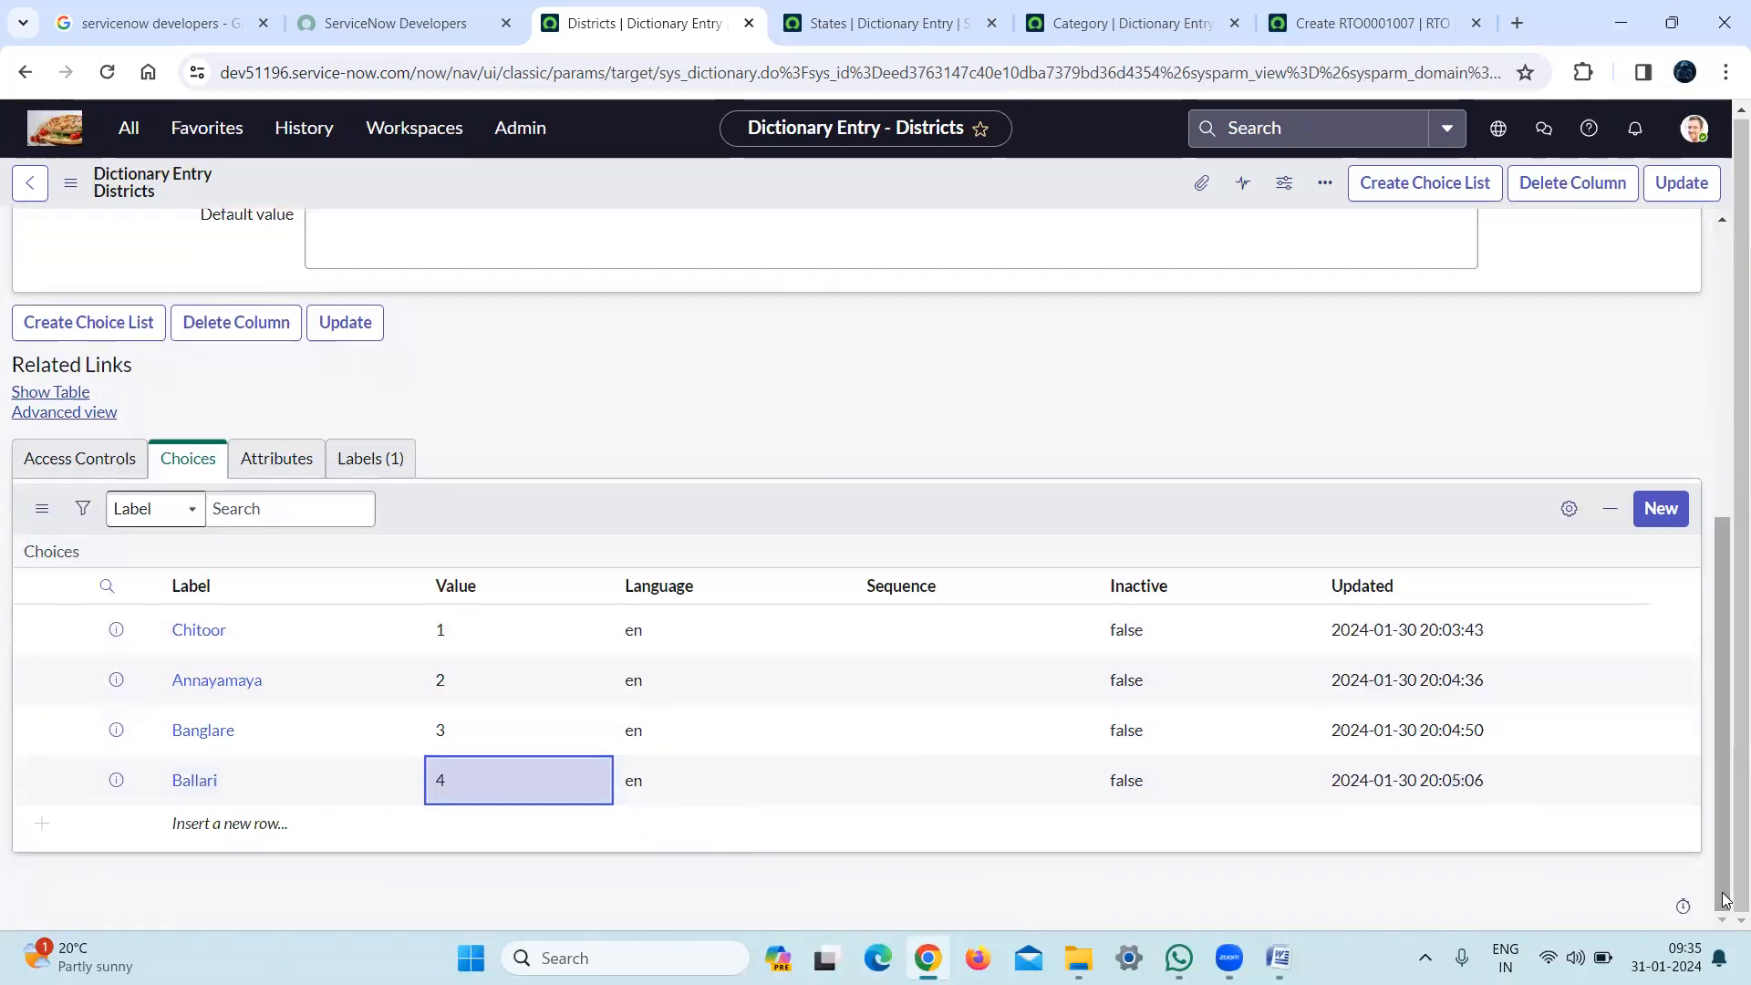
click(247, 822)
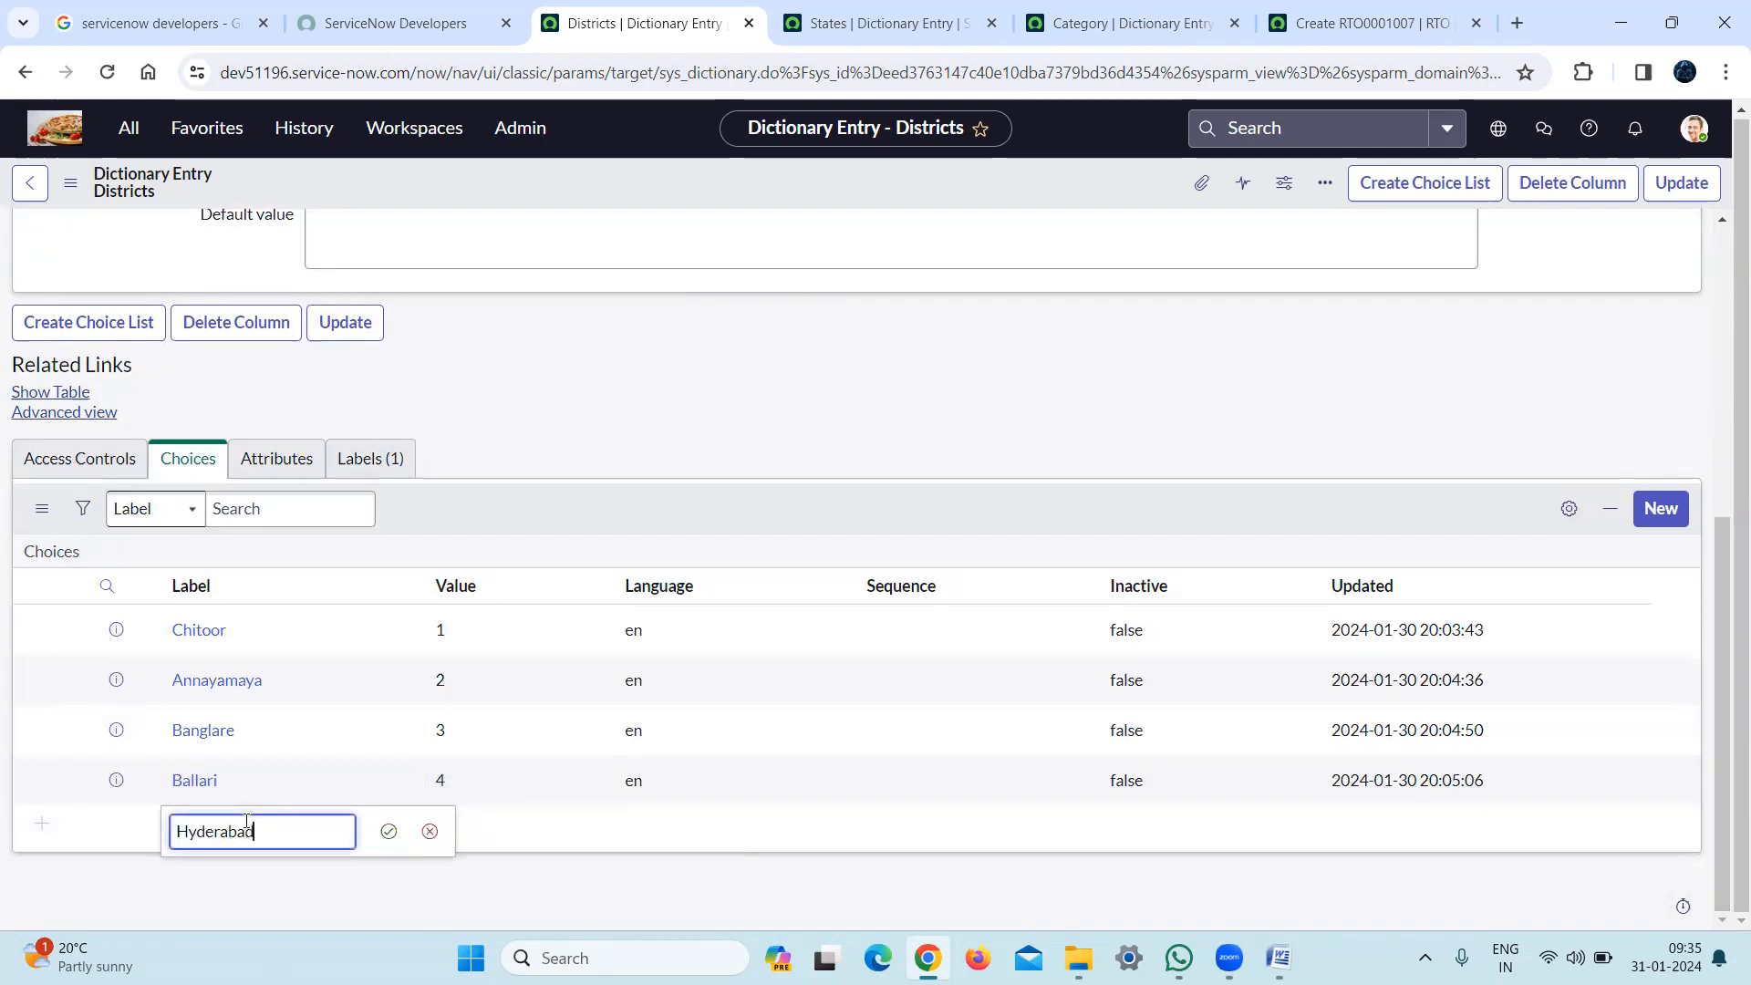
click(389, 831)
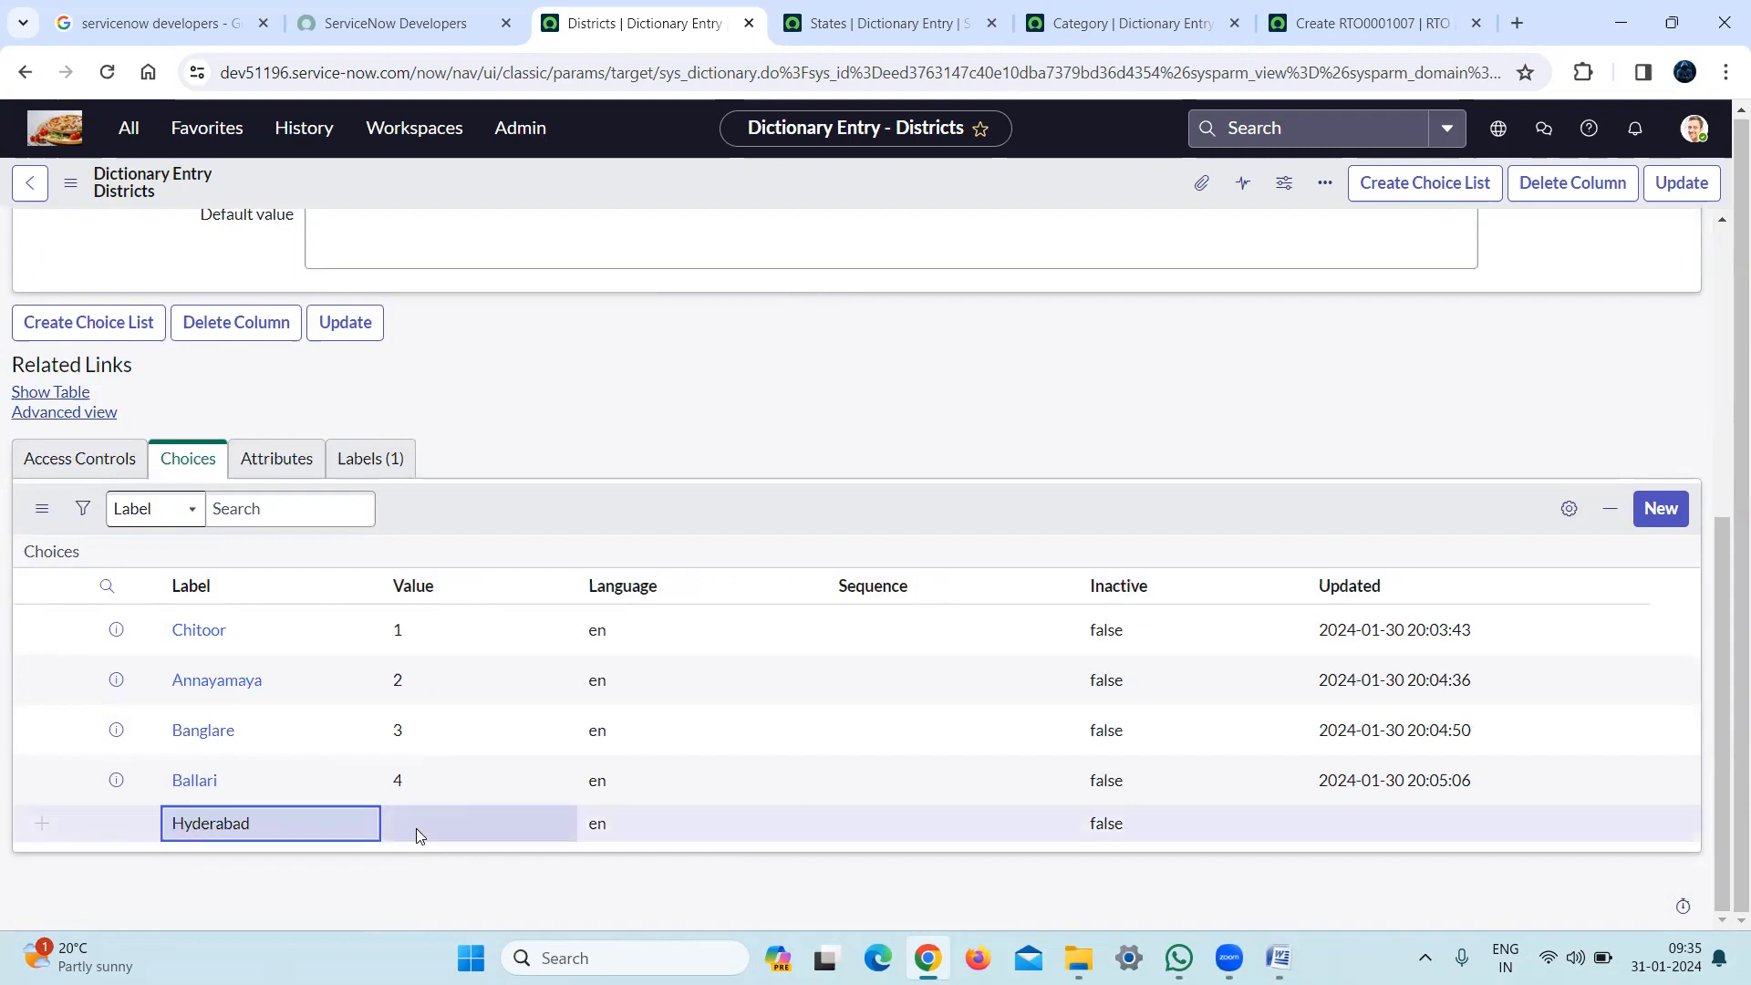
double_click(416, 828)
text(5)
click(662, 831)
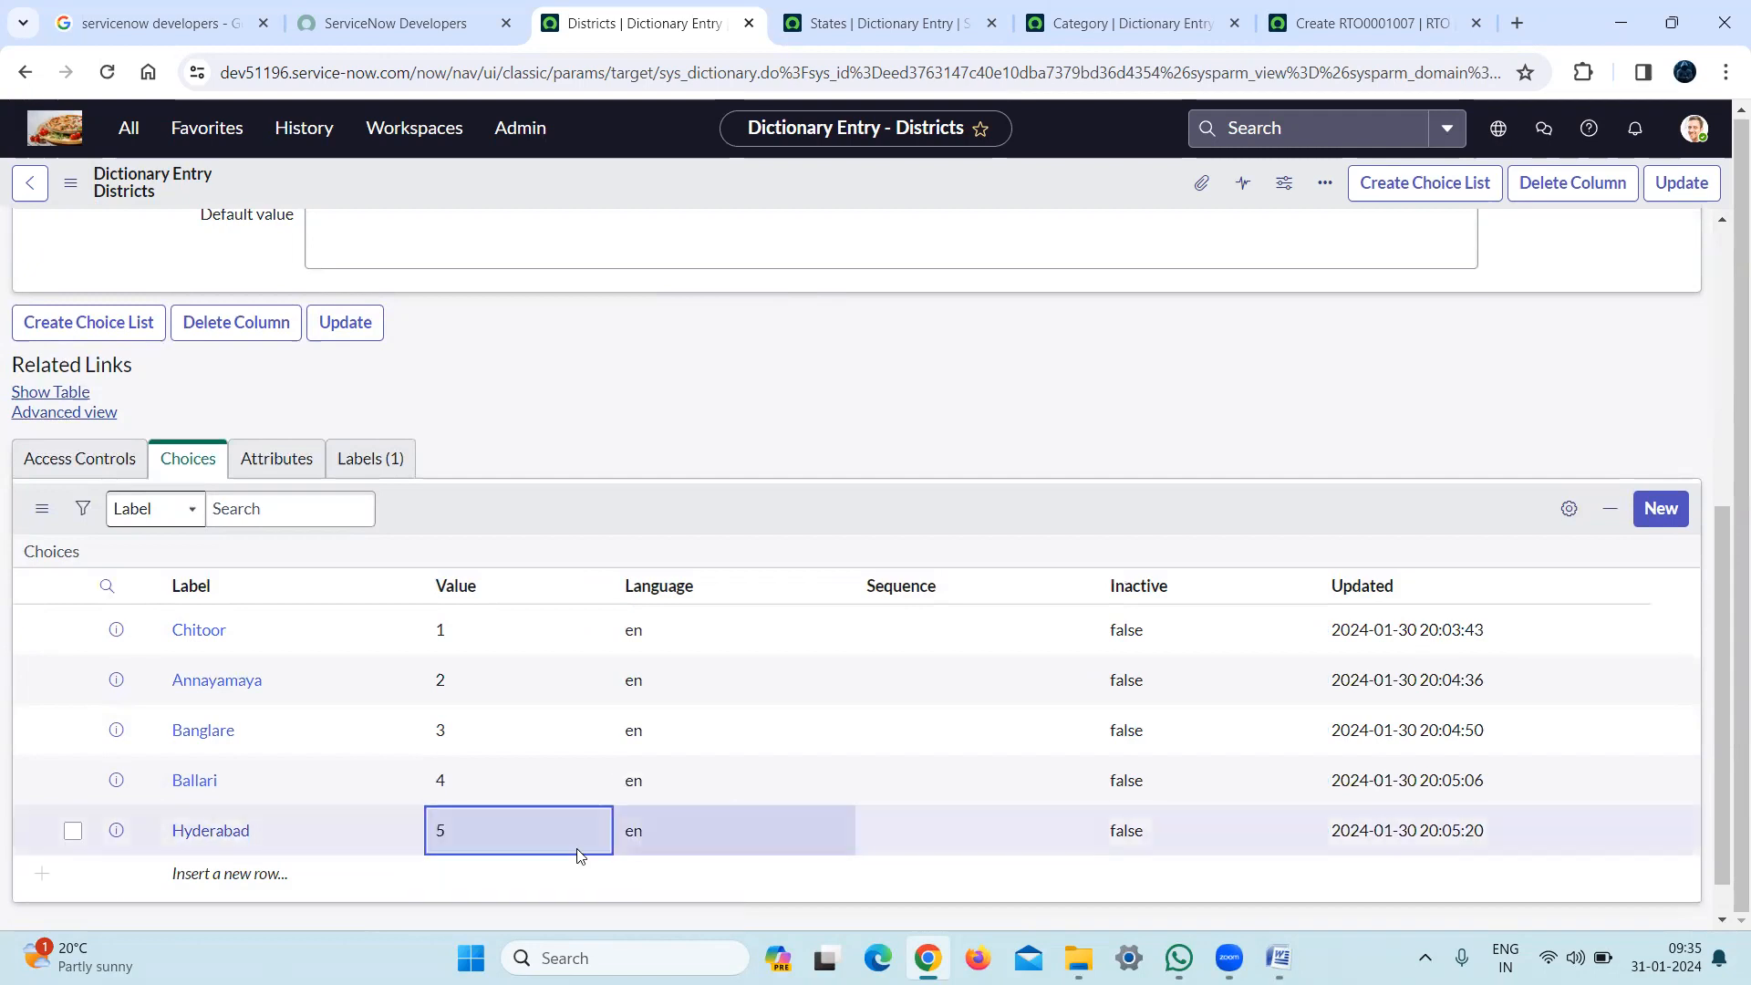
Insert a sixth row in the Districts choices list with label Kammam and value 6, and save the dictionary entry without leaving it
double_click(239, 874)
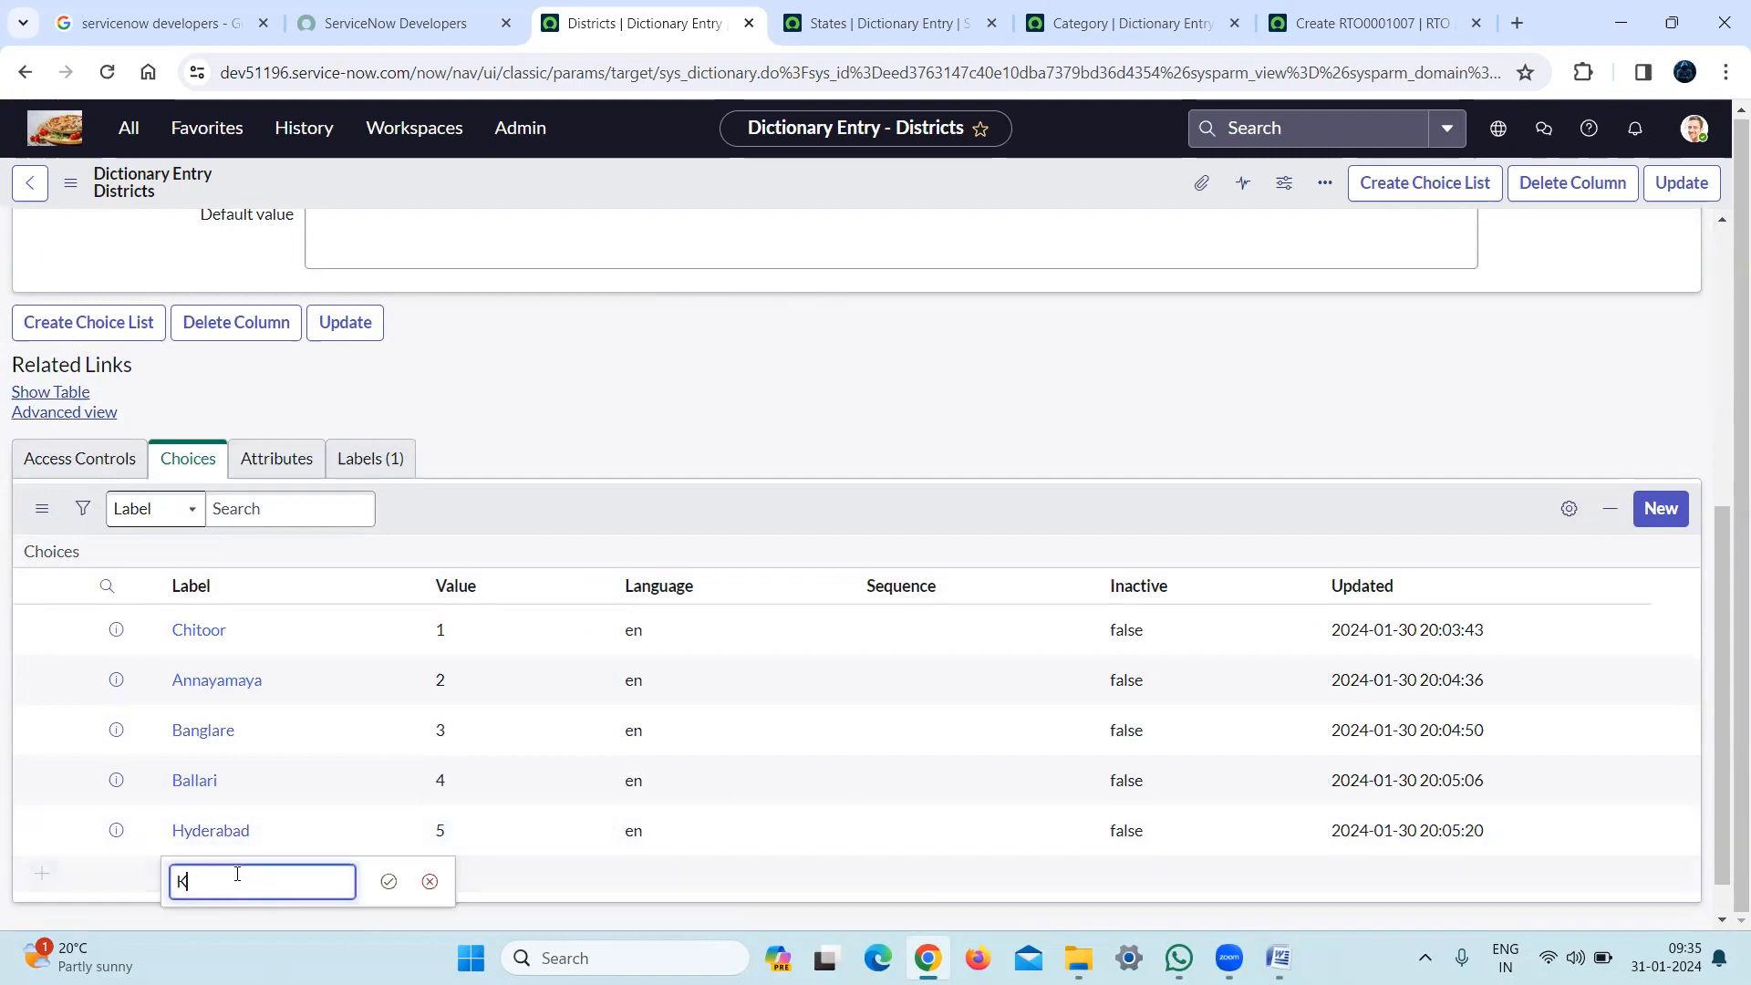
text(Kammam)
click(389, 881)
click(423, 878)
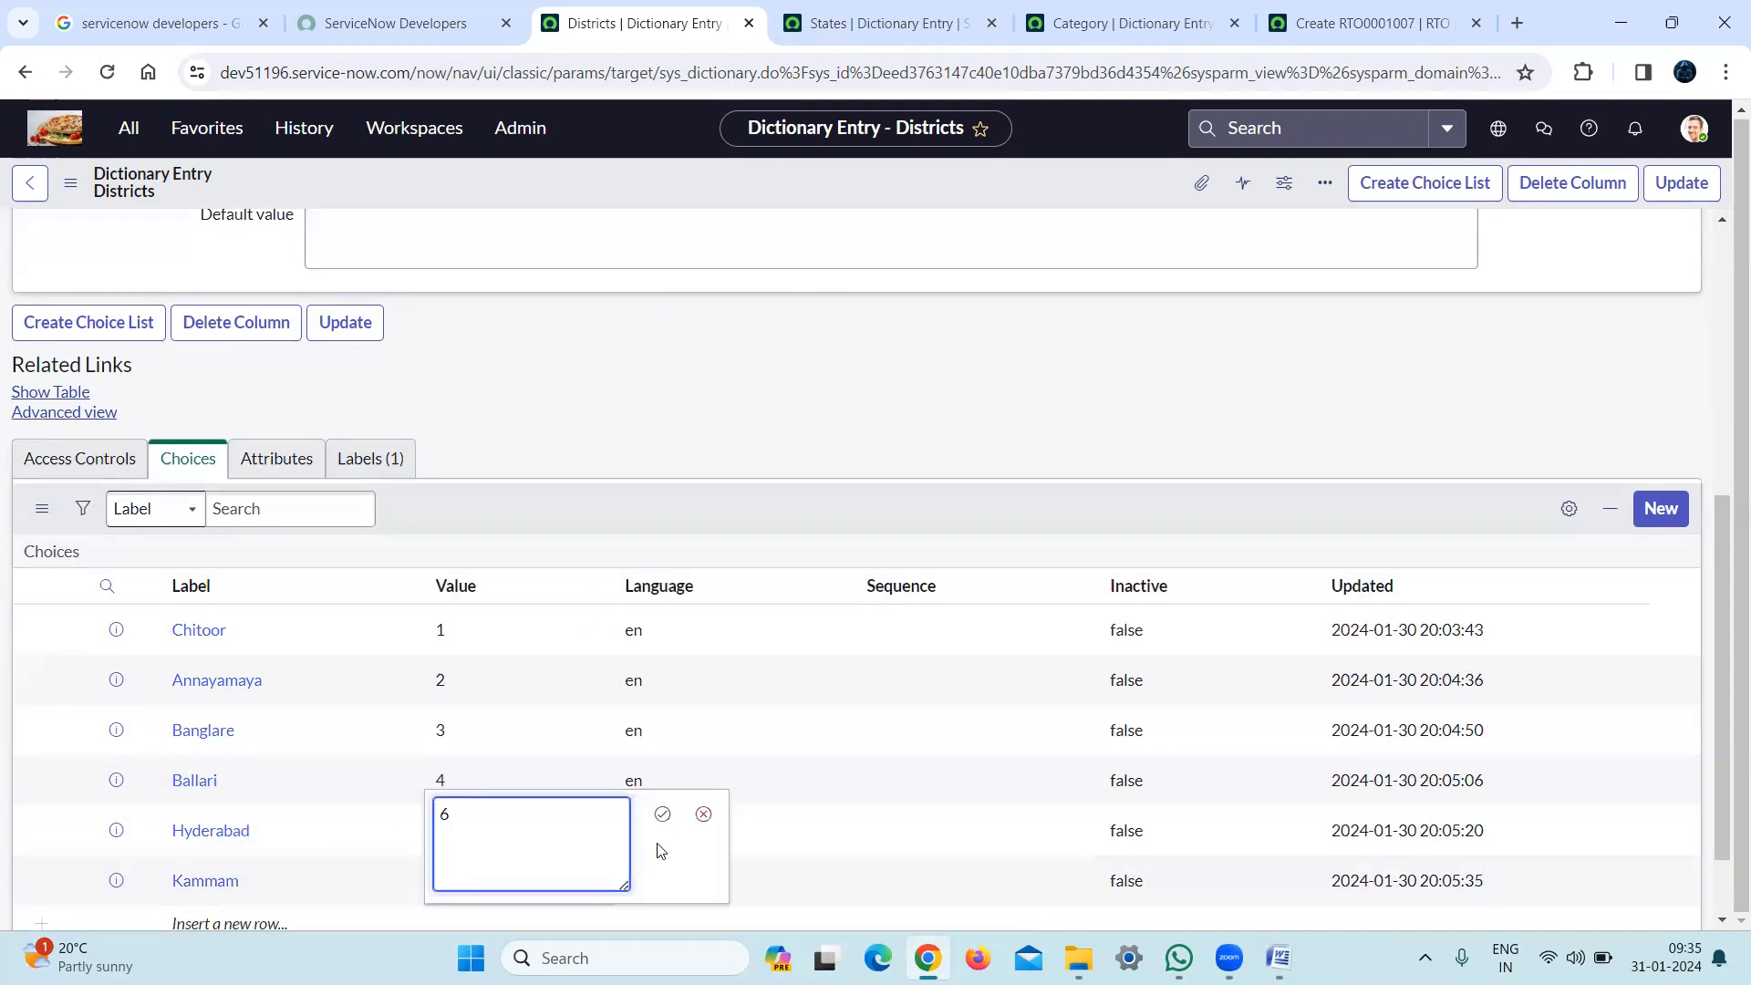
click(663, 814)
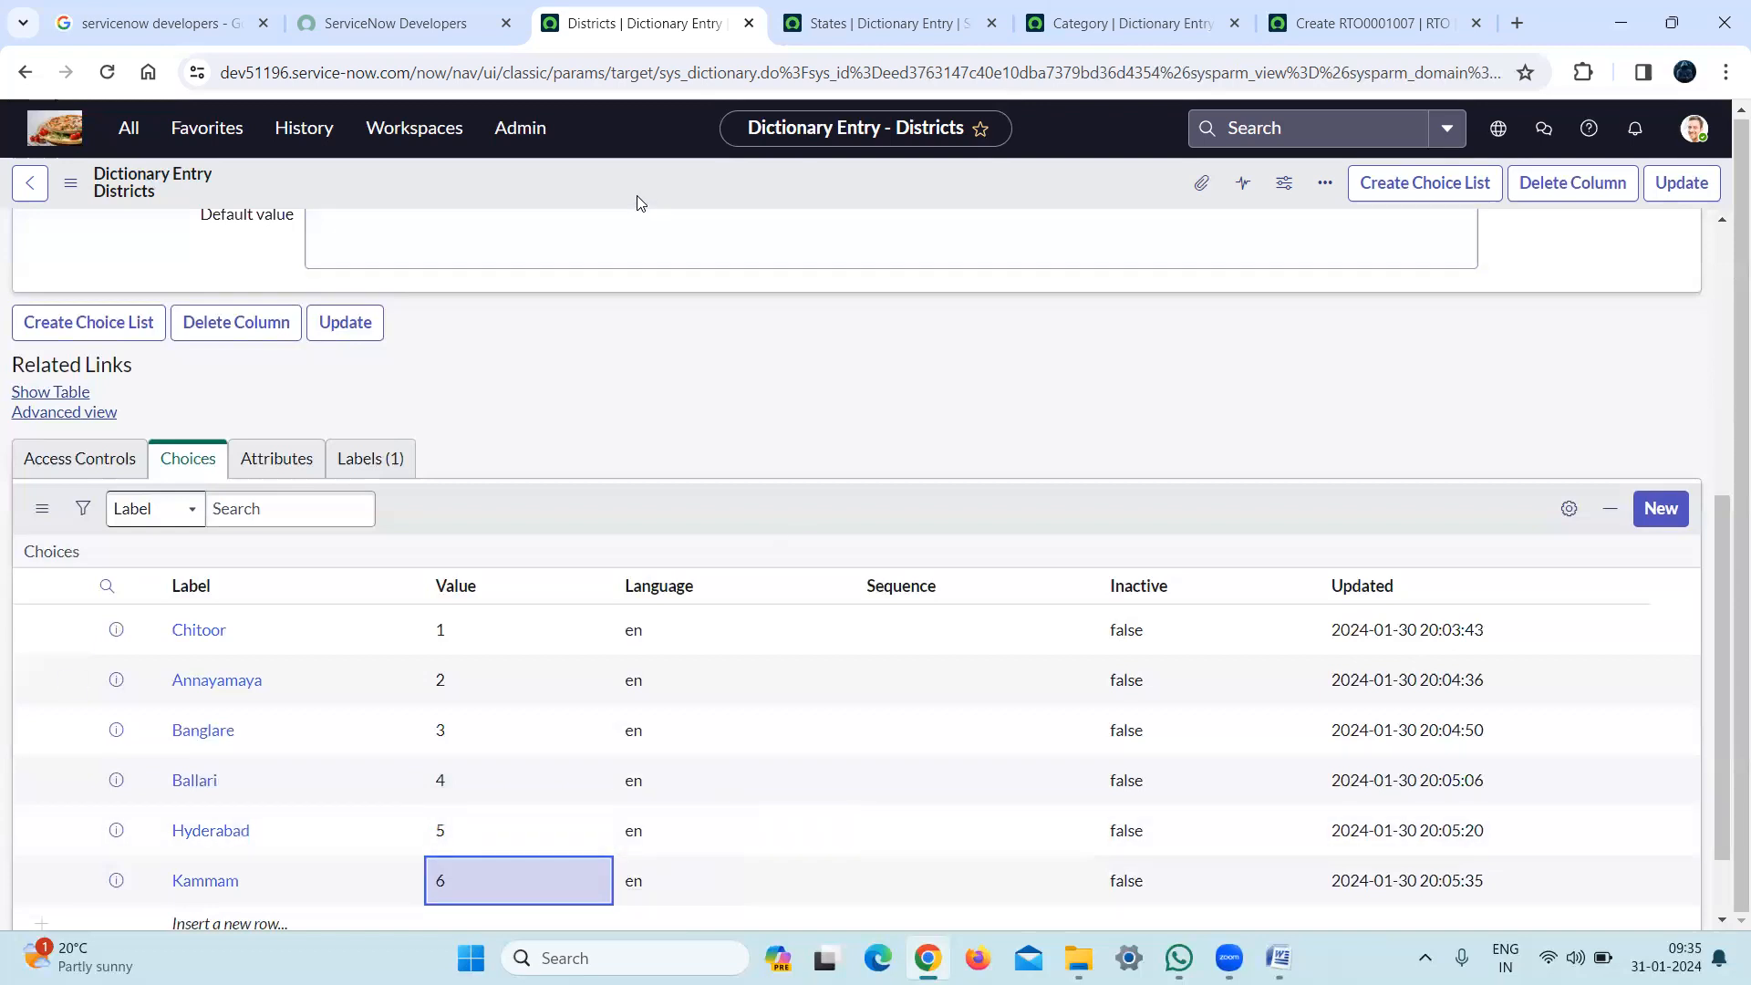
right_click(663, 209)
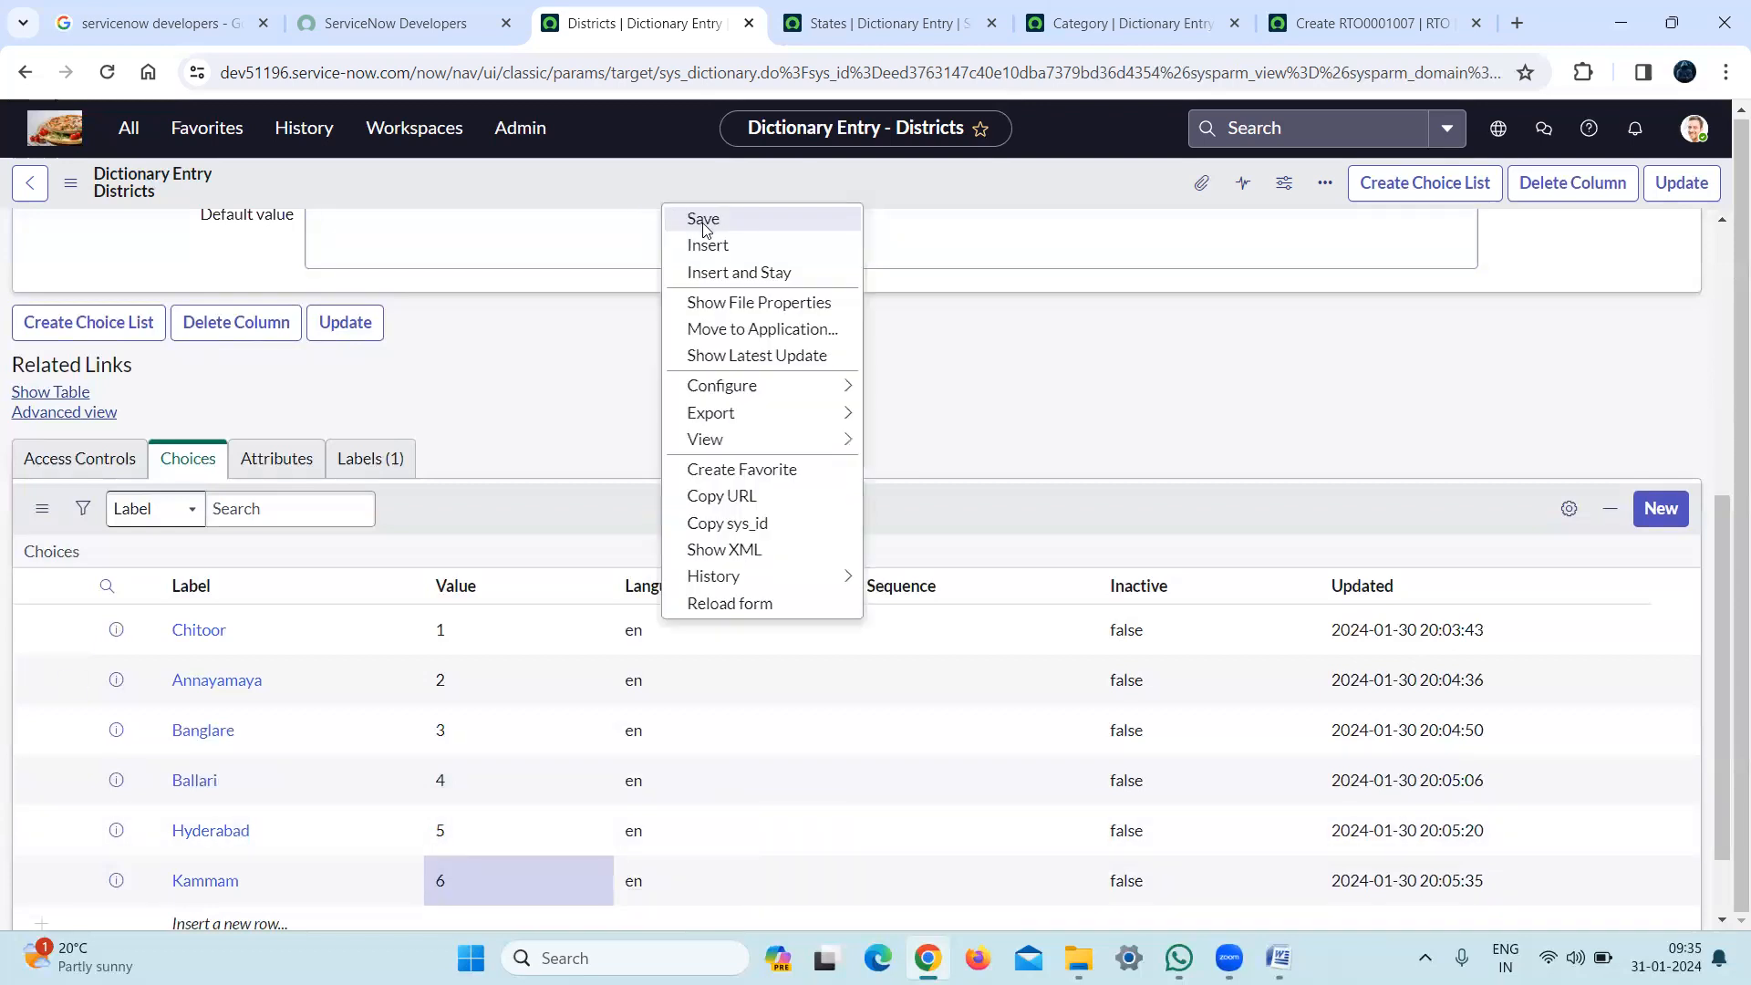
click(703, 222)
Reload the new RTO record form and check the options offered by the States and Districts fields
click(1332, 28)
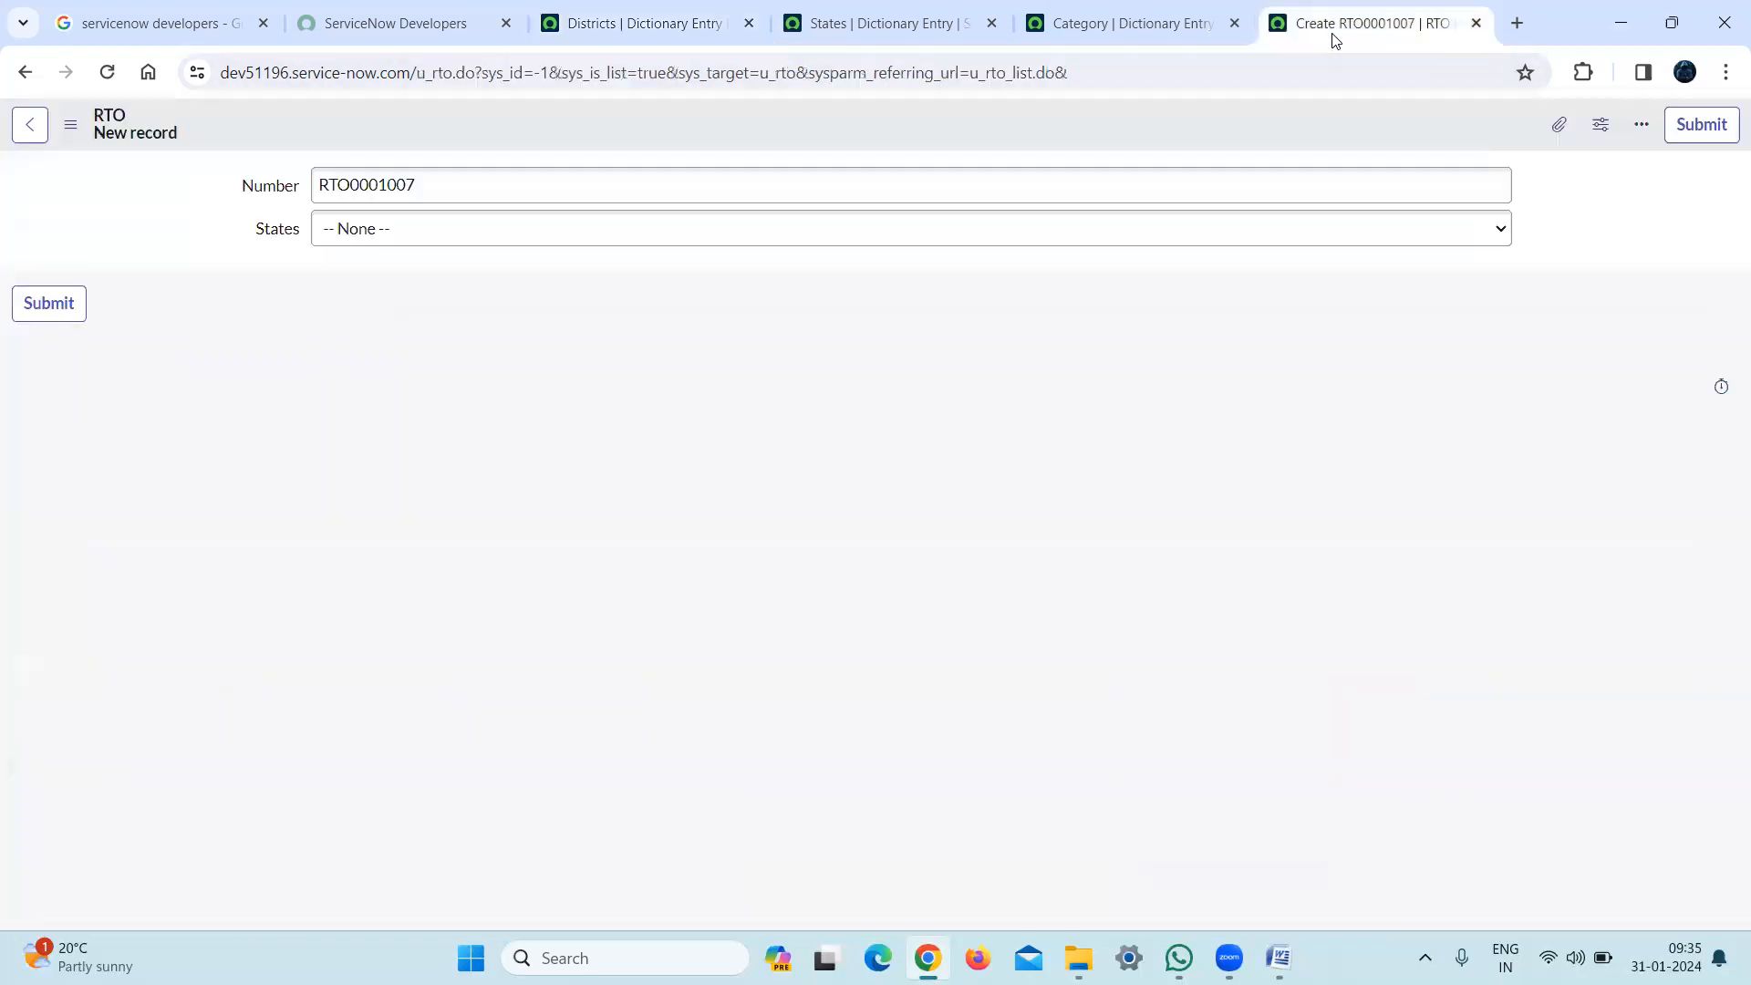
click(1213, 76)
key(Return)
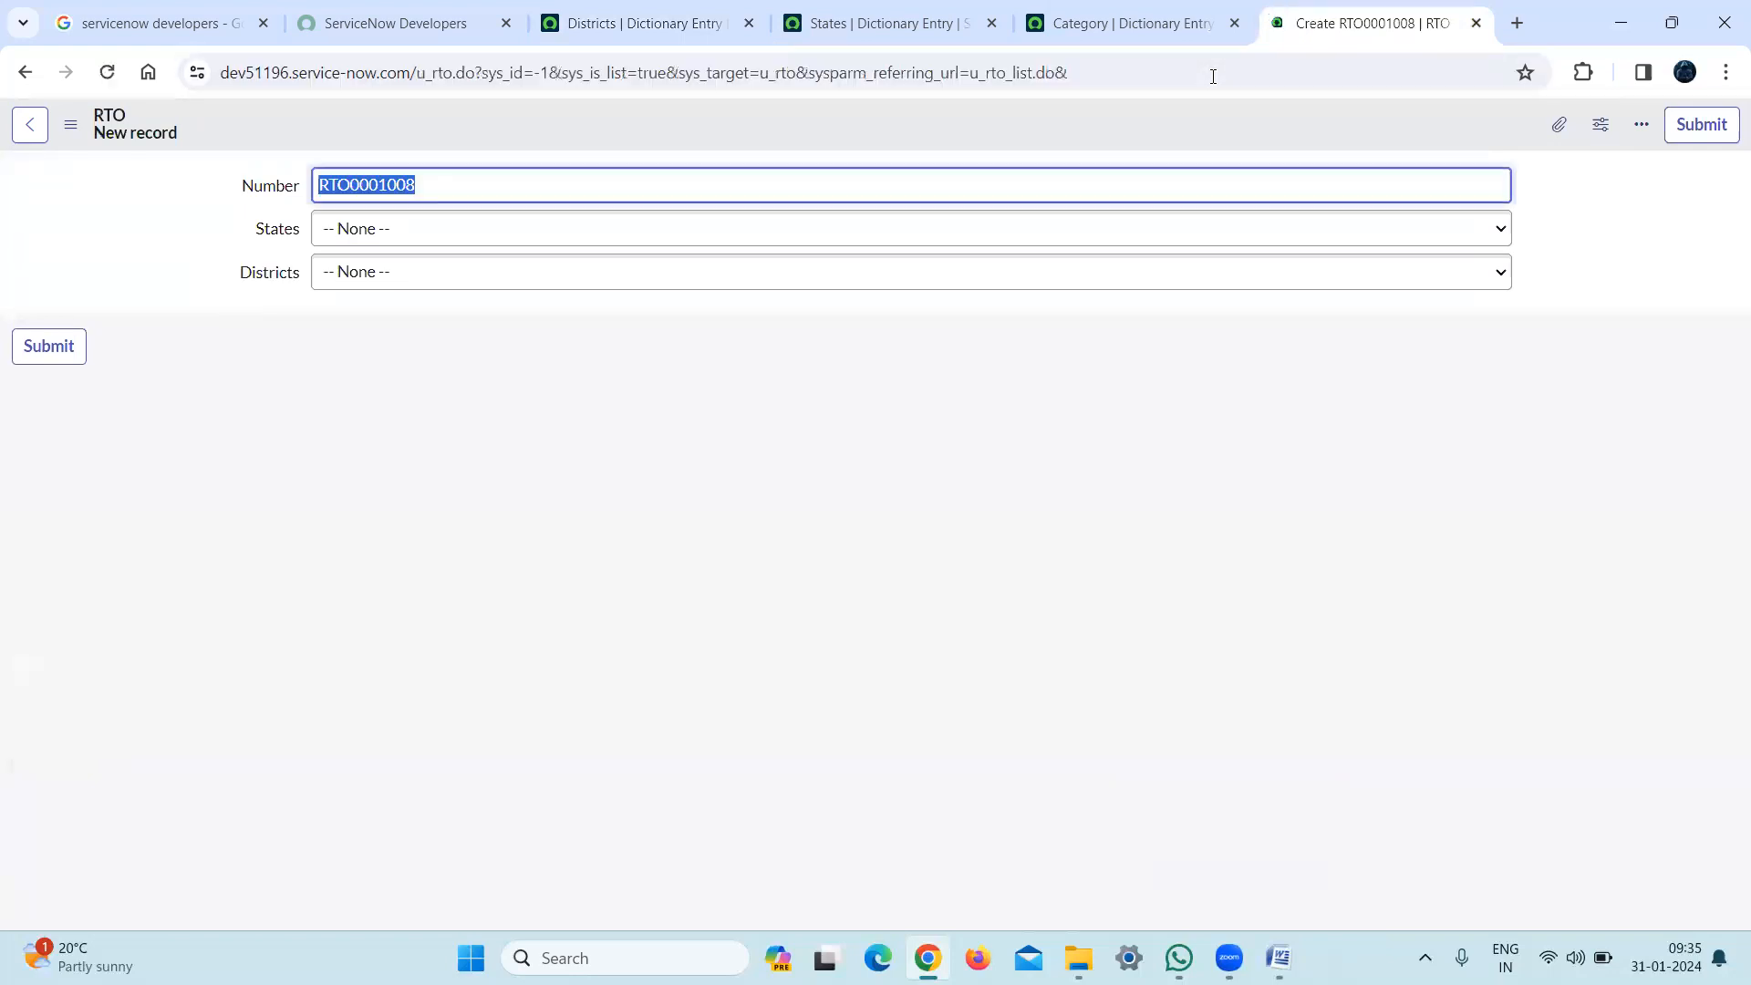
click(610, 229)
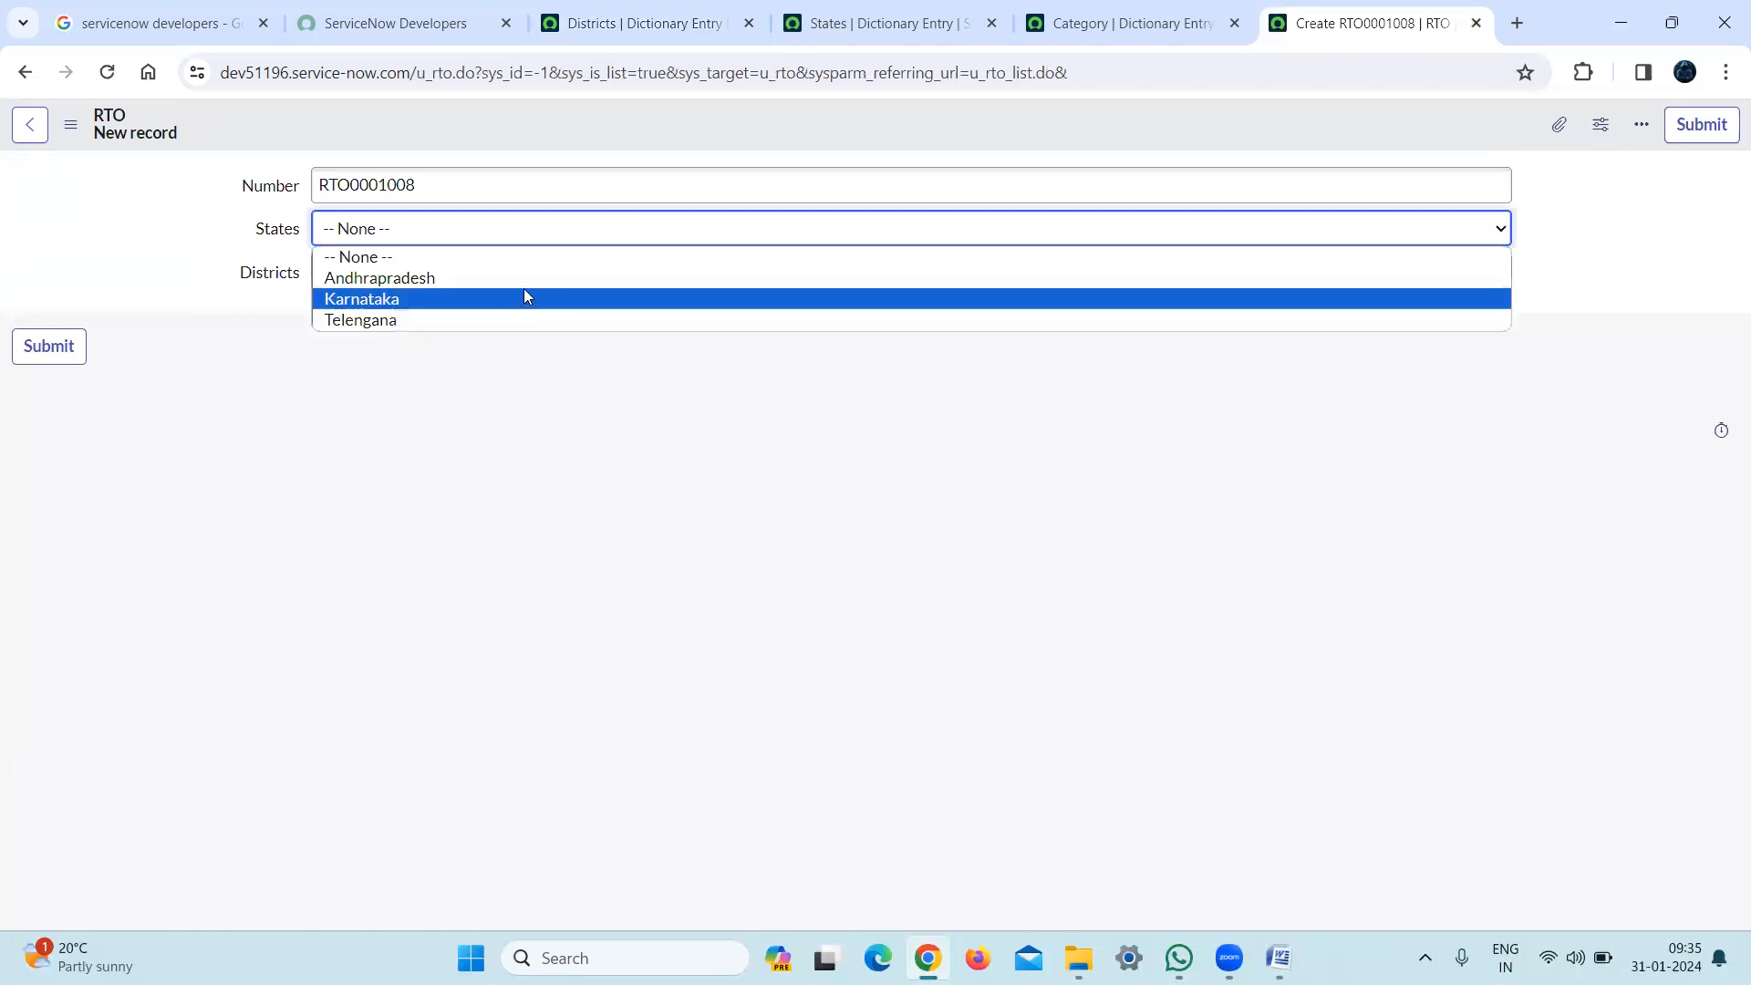
click(238, 429)
click(585, 285)
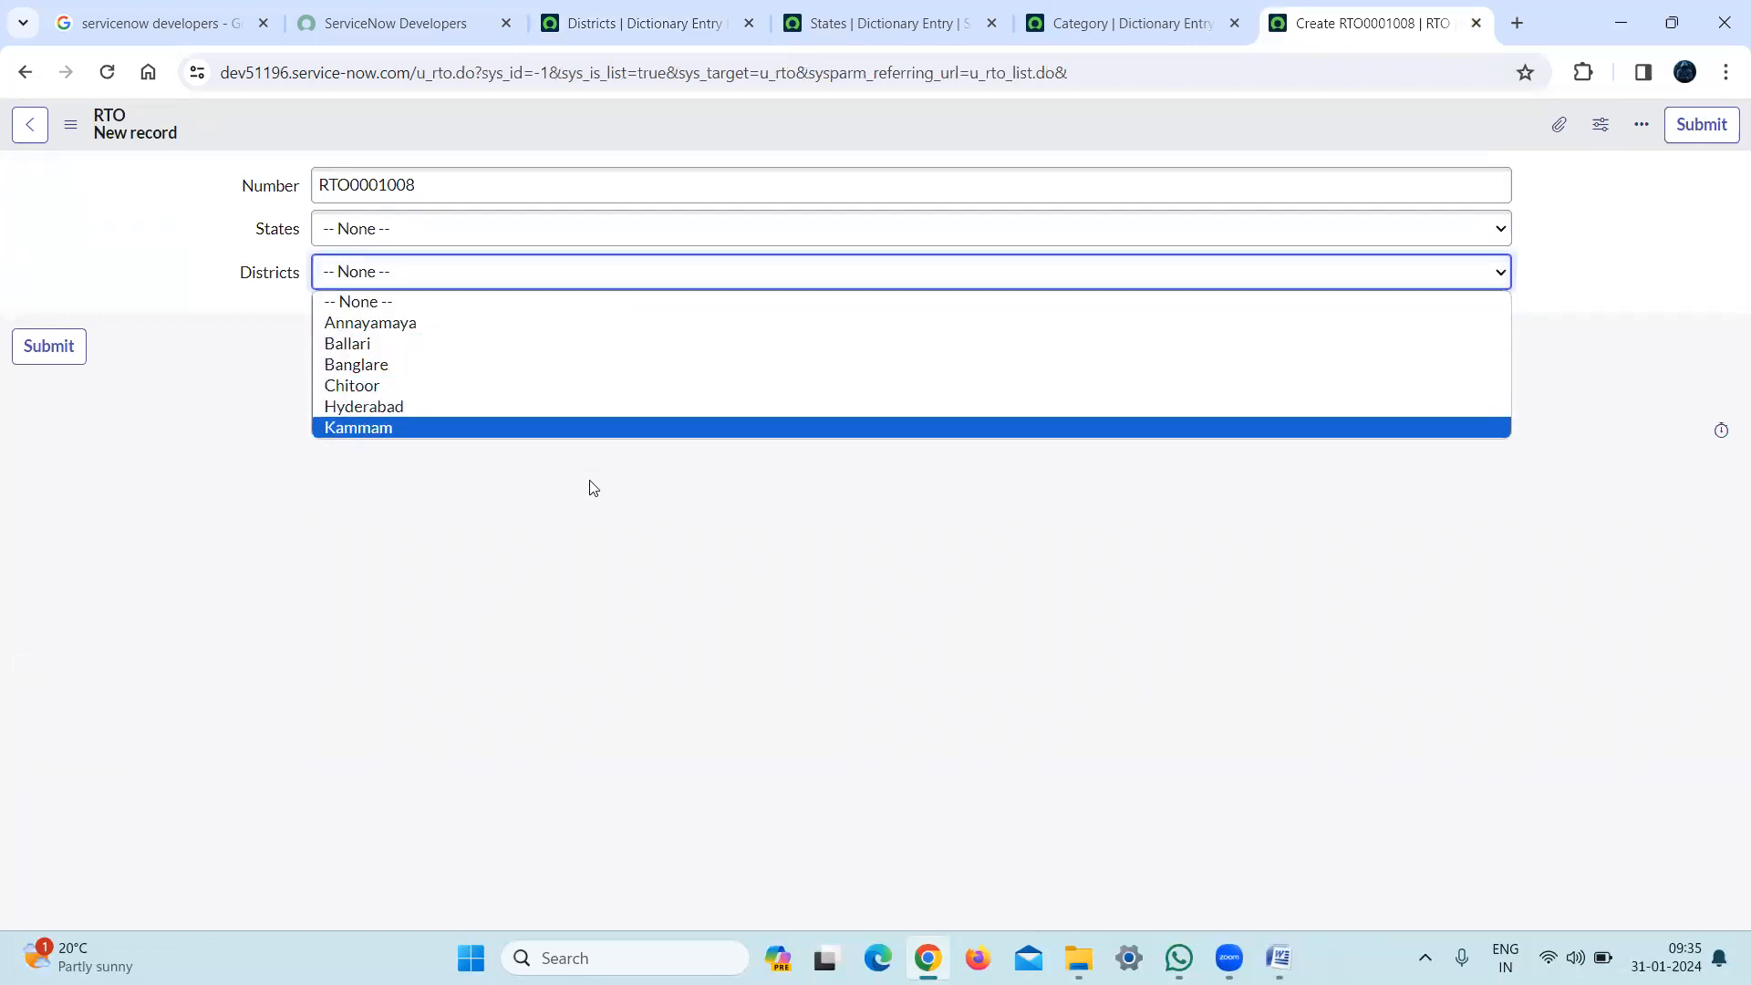
Set States to Andhrapradesh on the new RTO record and check which options Districts offers
click(439, 230)
click(432, 279)
click(444, 283)
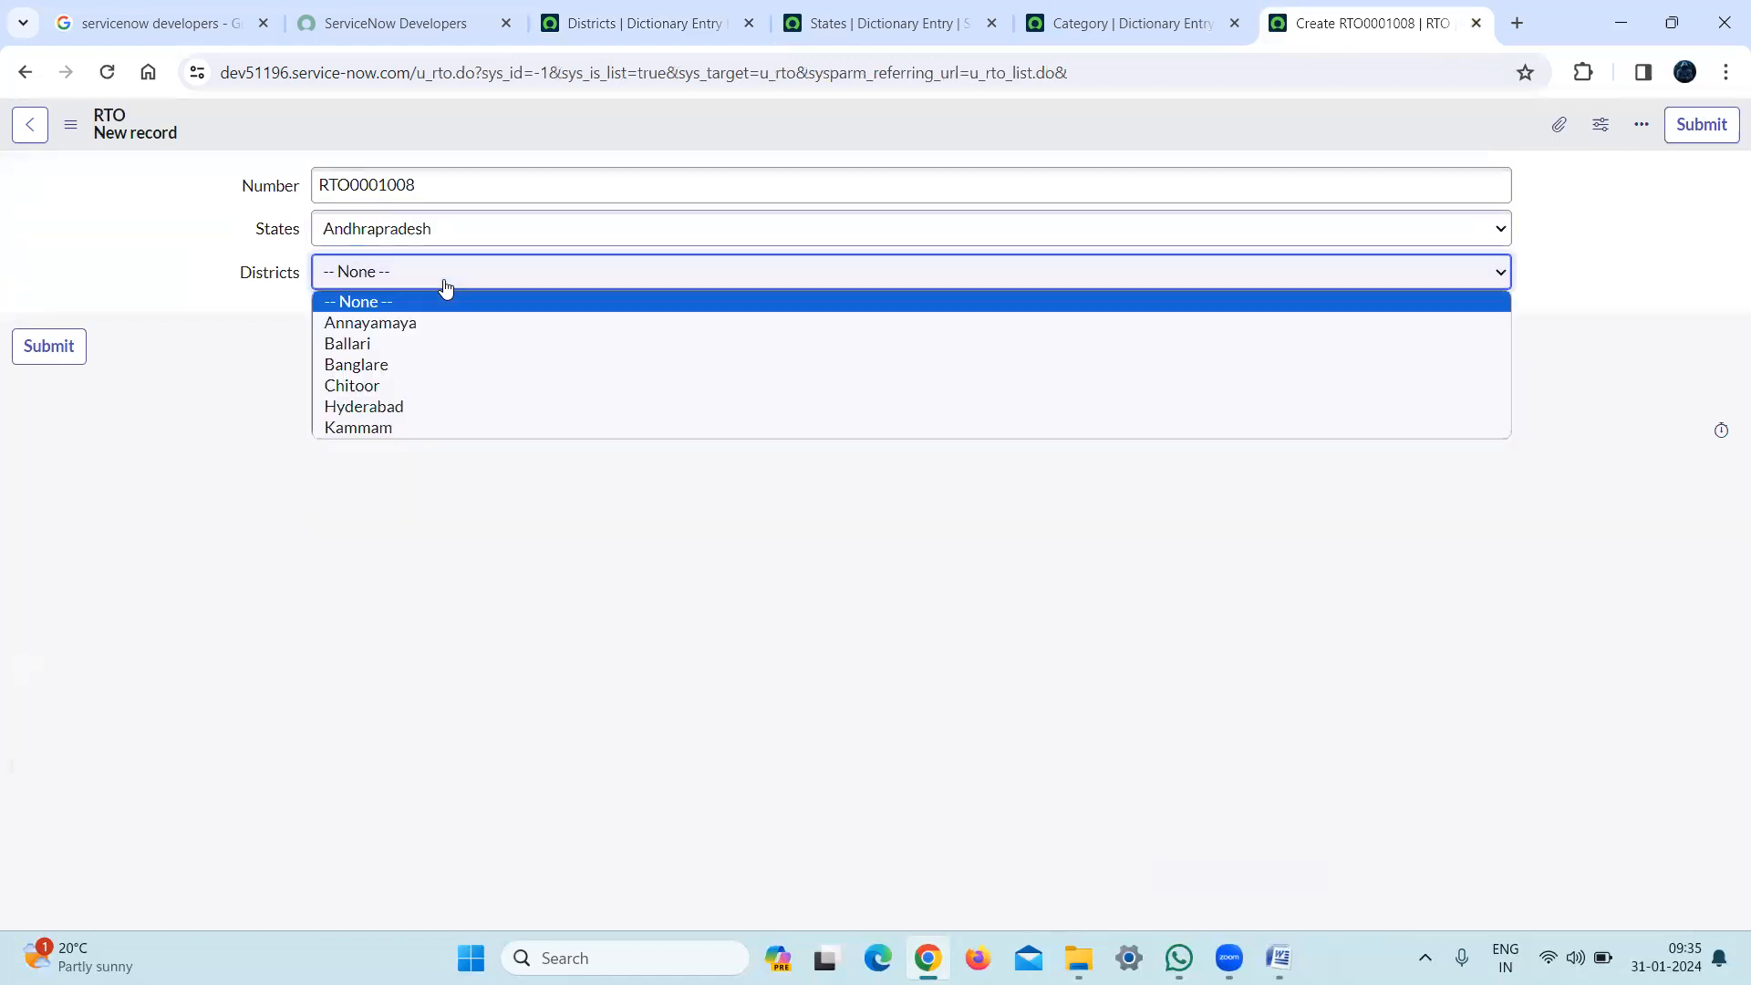
click(412, 605)
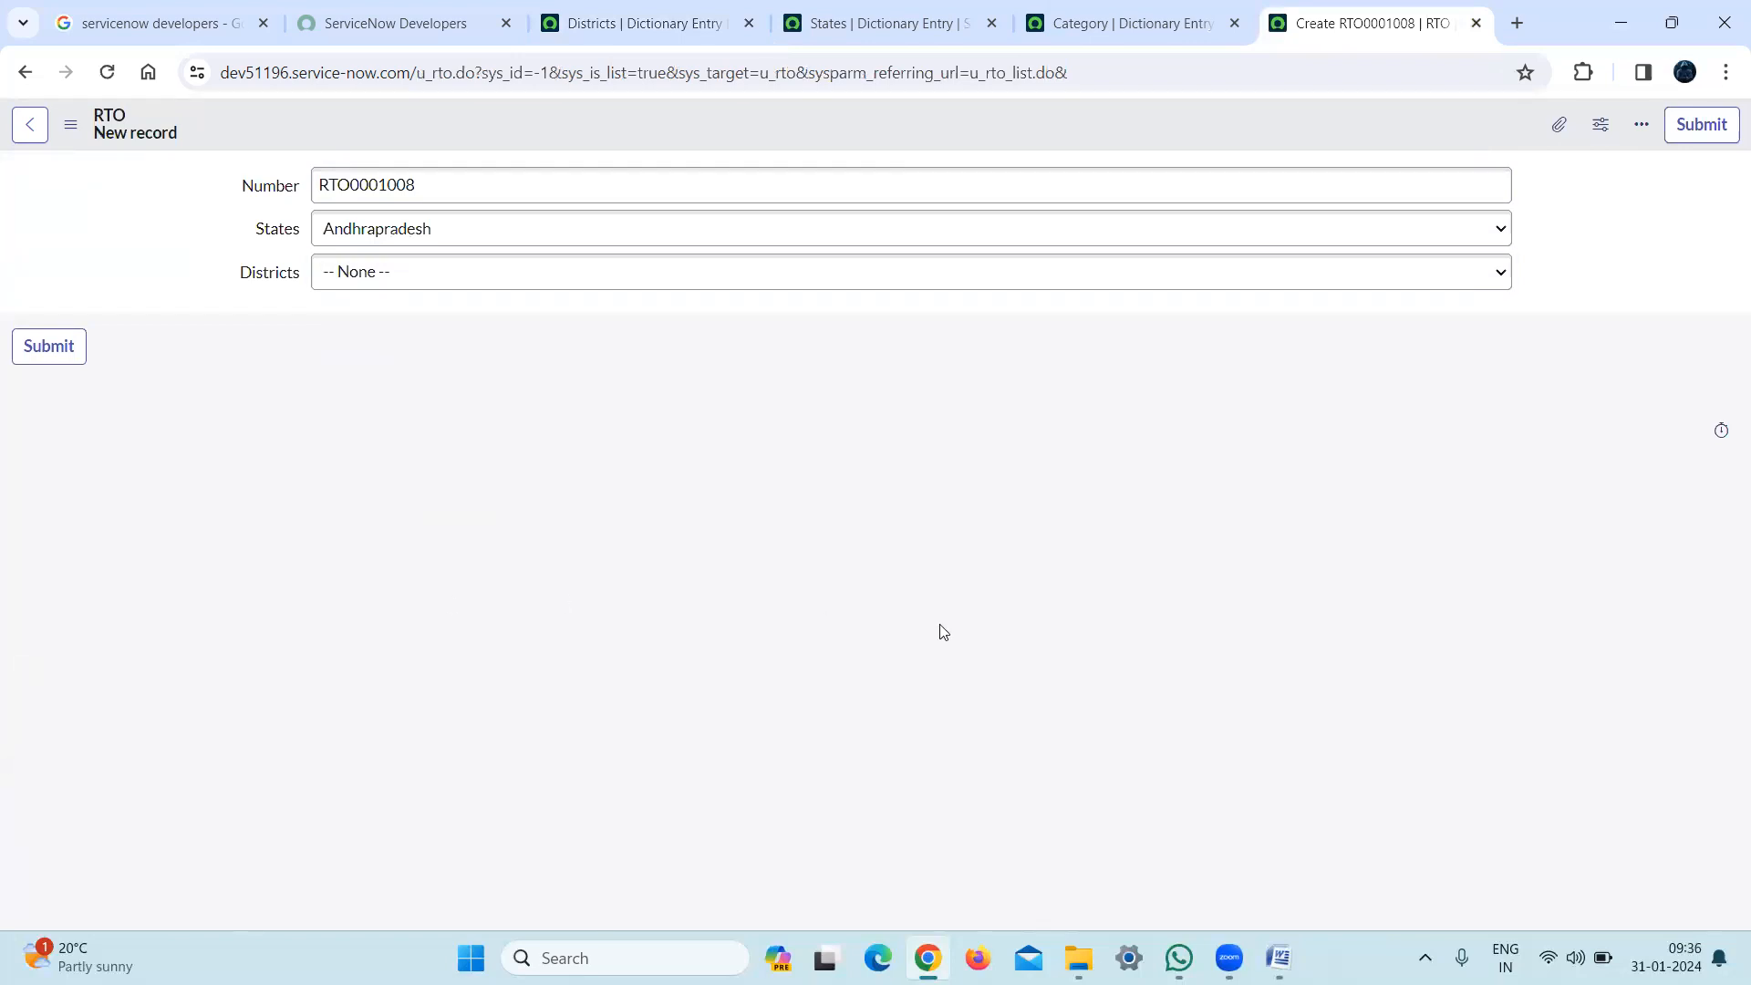
Return to the Districts dictionary entry, review its choice list specification and choices, and switch it to the Advanced view
click(1097, 51)
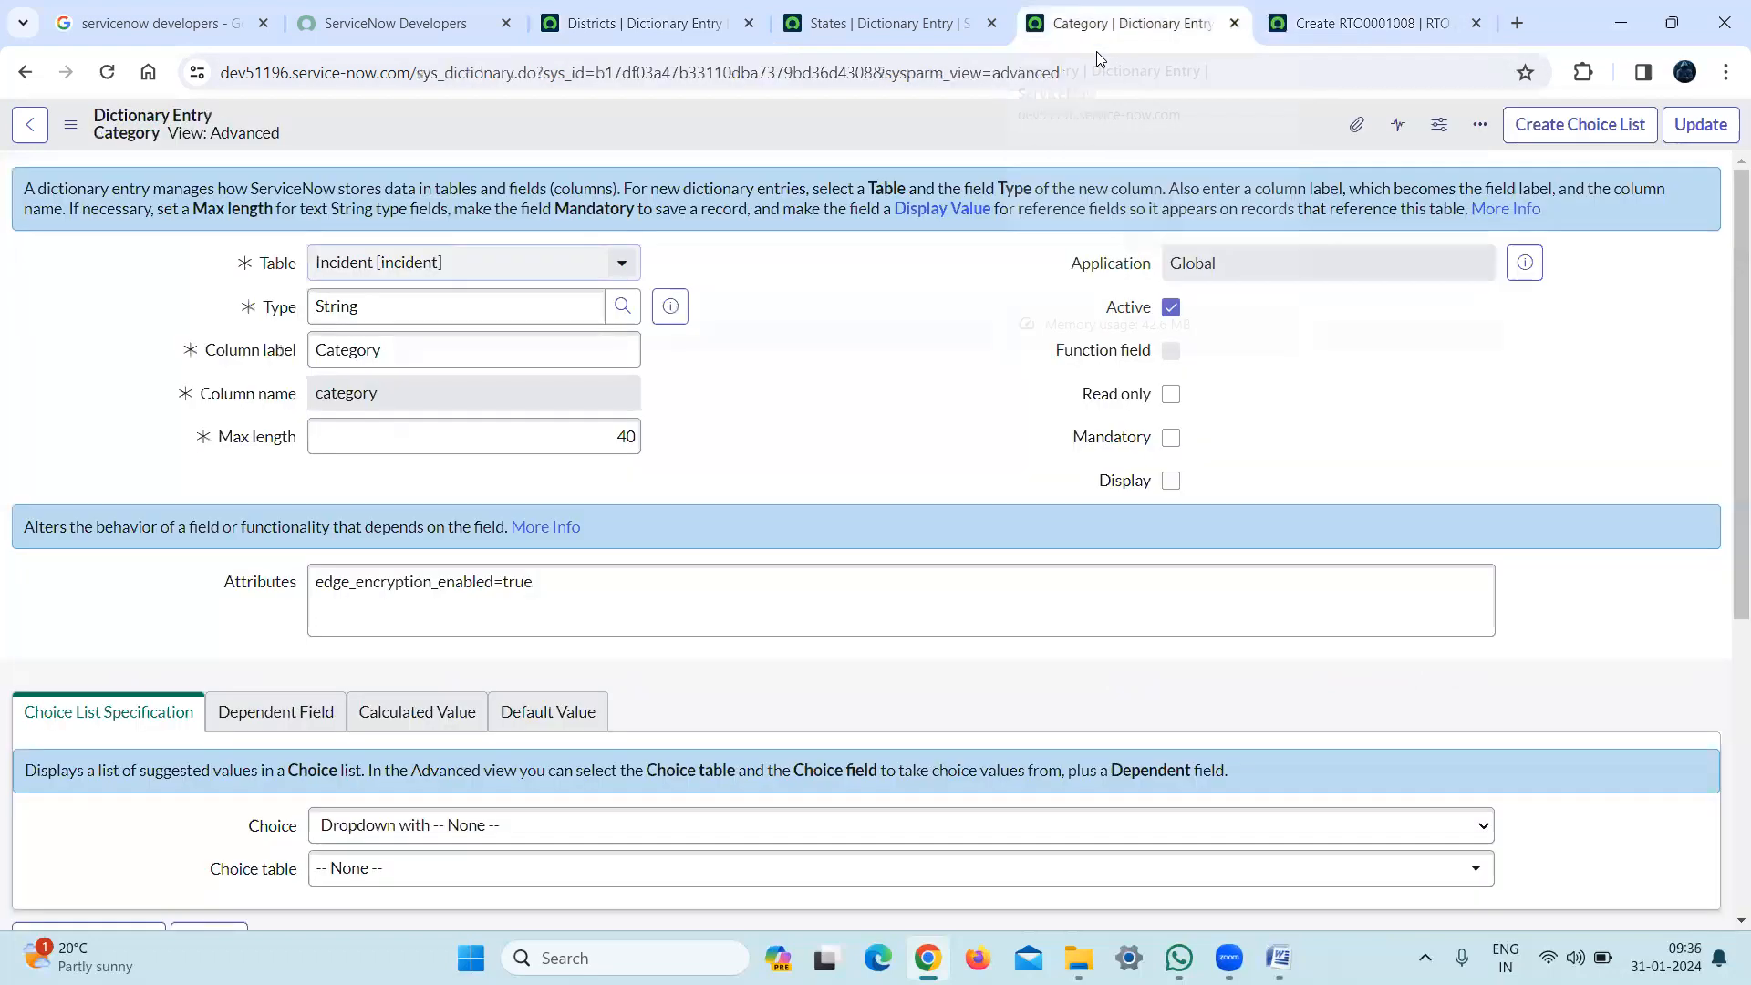
click(1271, 33)
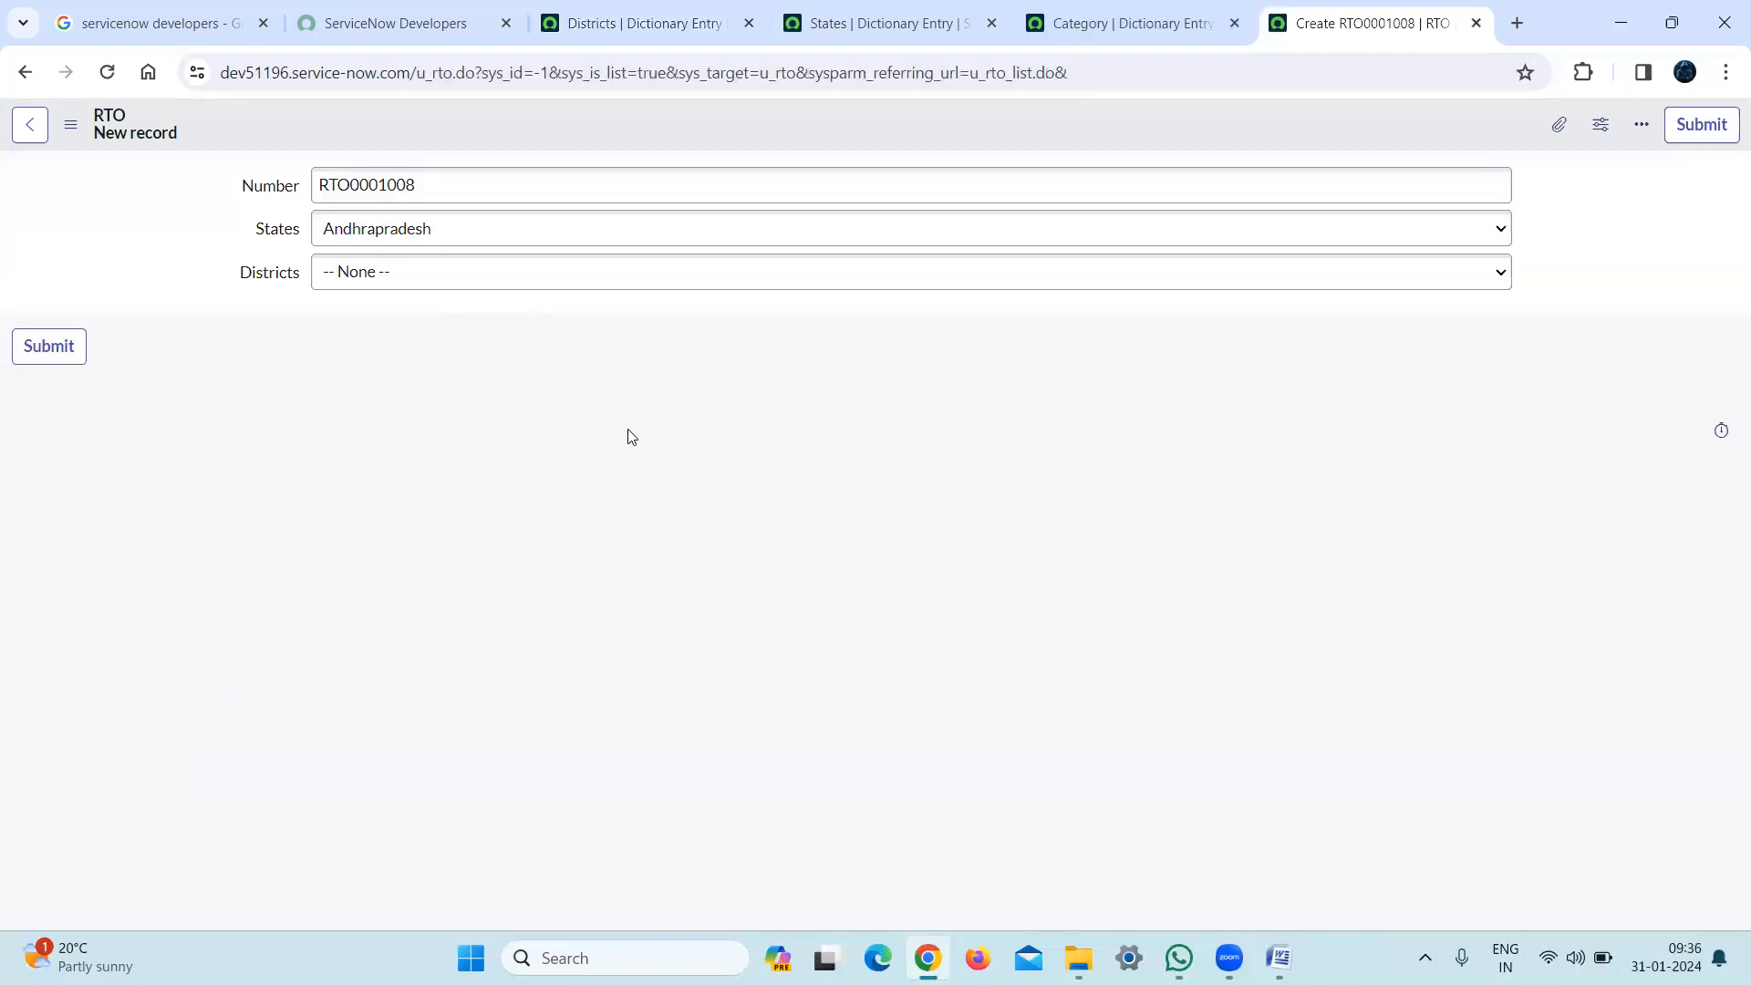
click(597, 27)
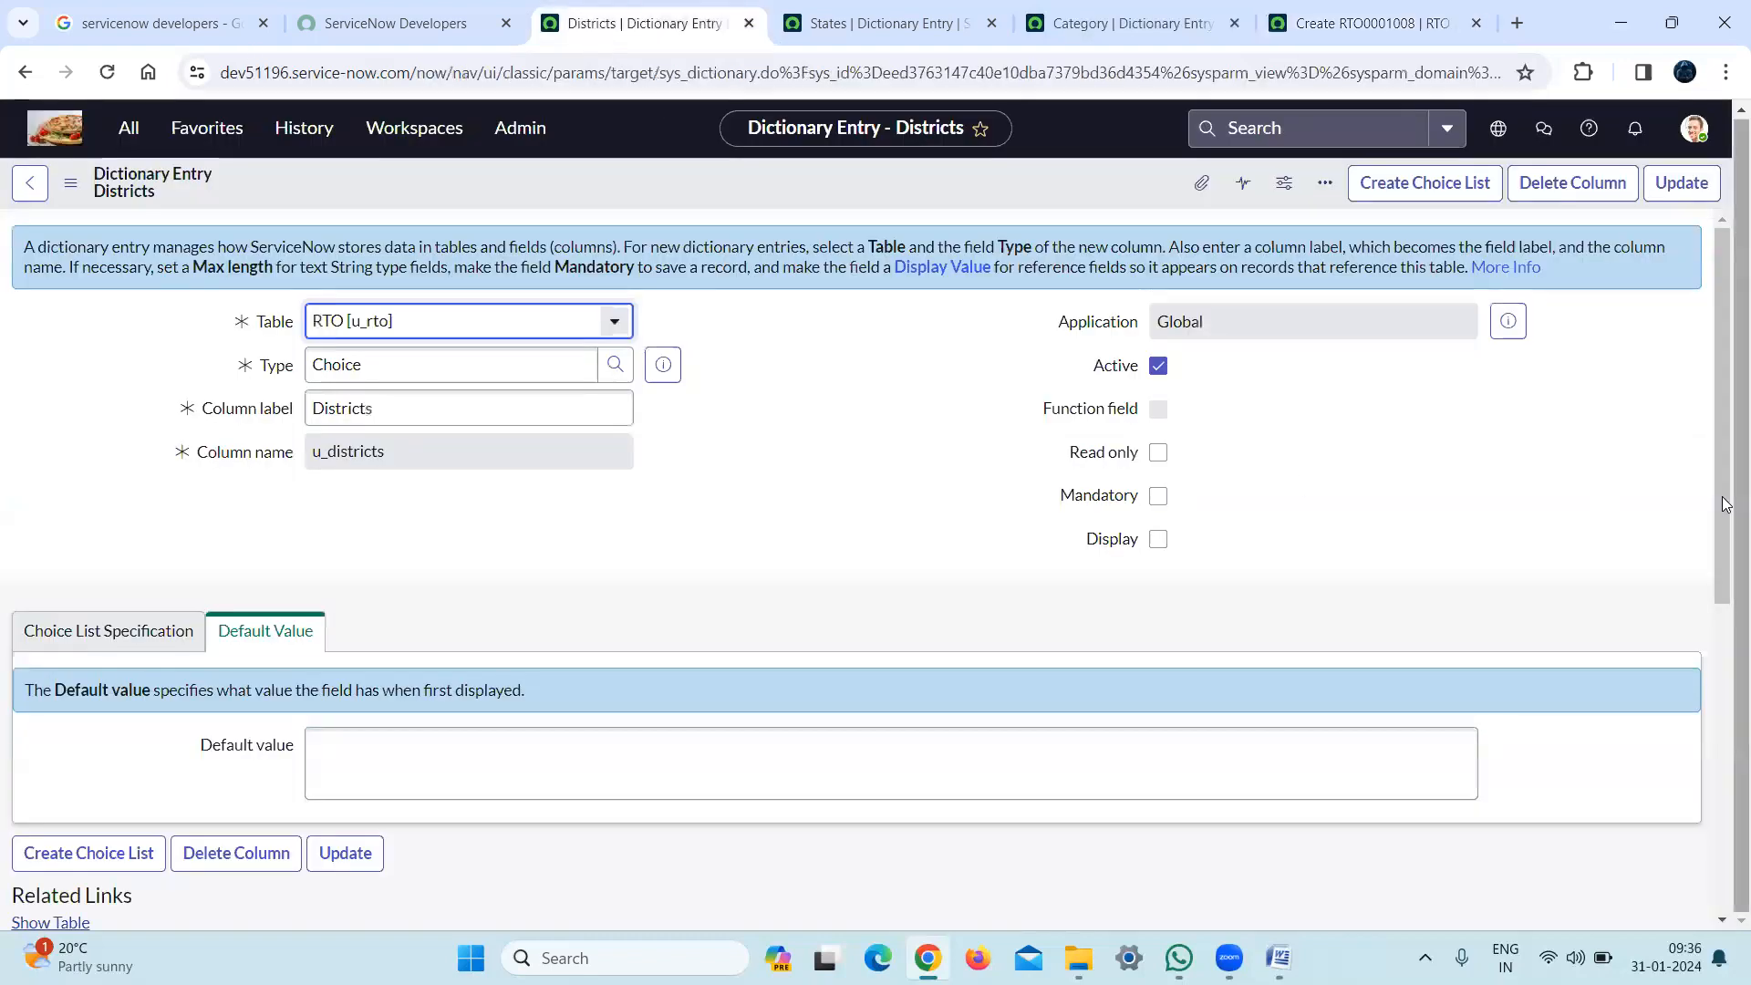
drag(1726, 611, 1713, 691)
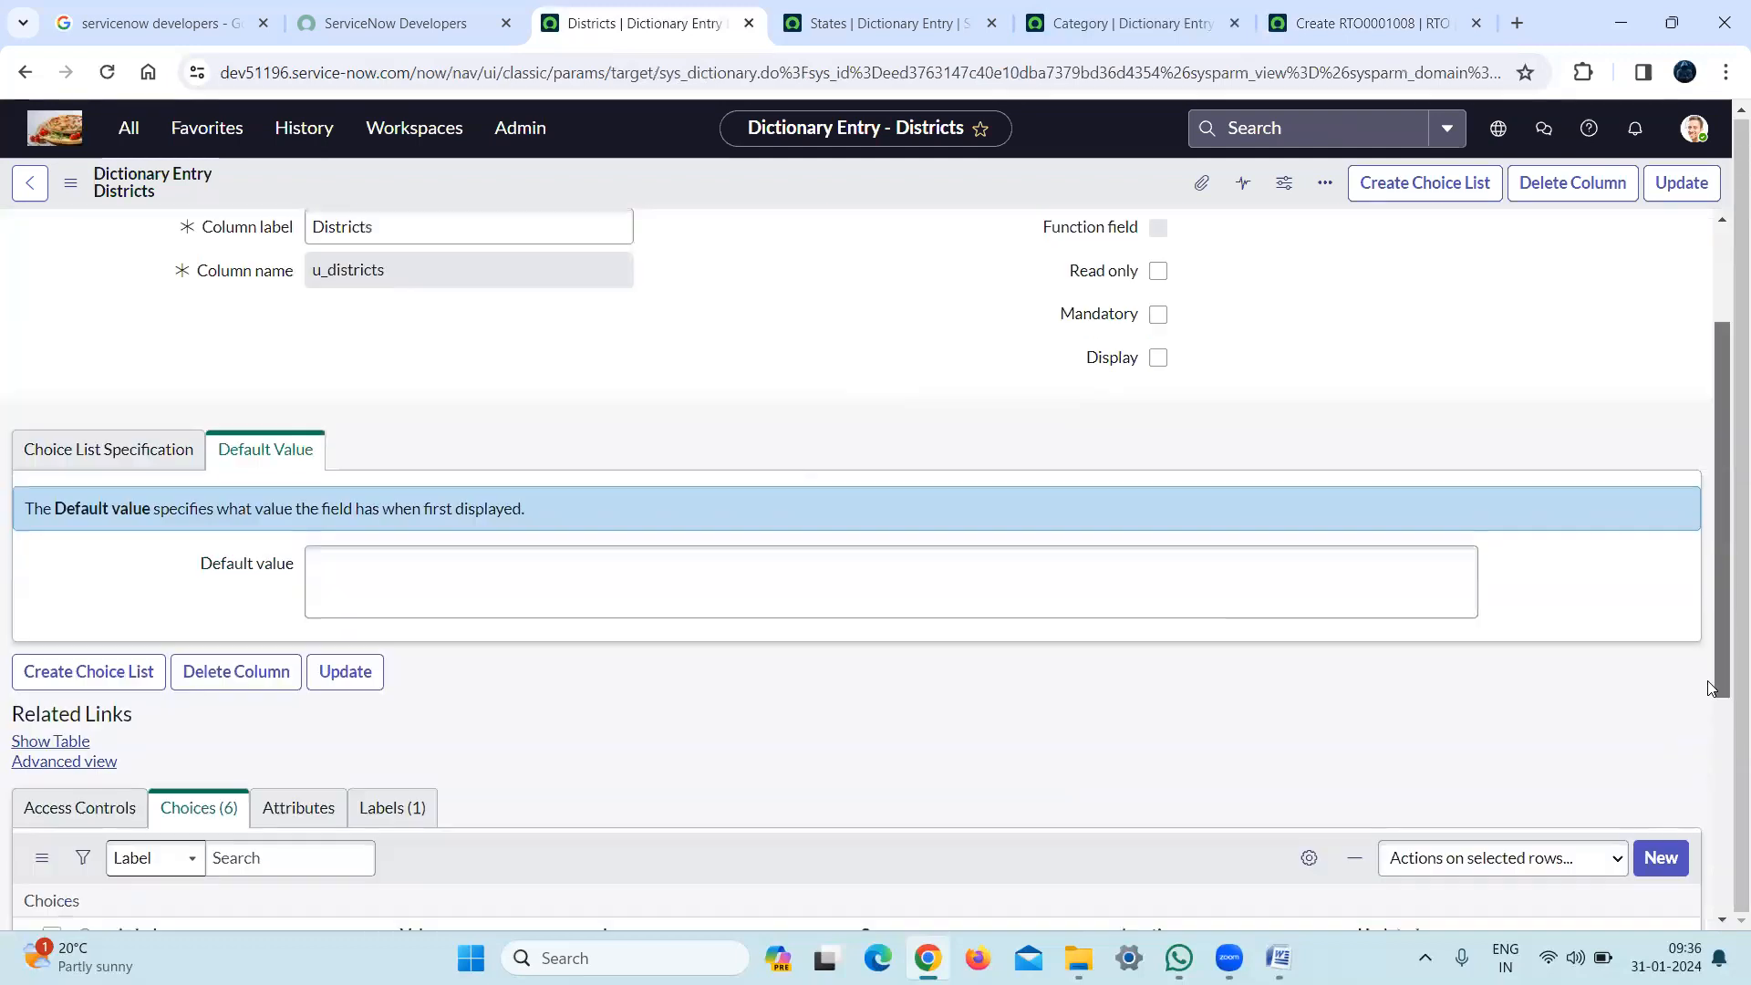
click(139, 449)
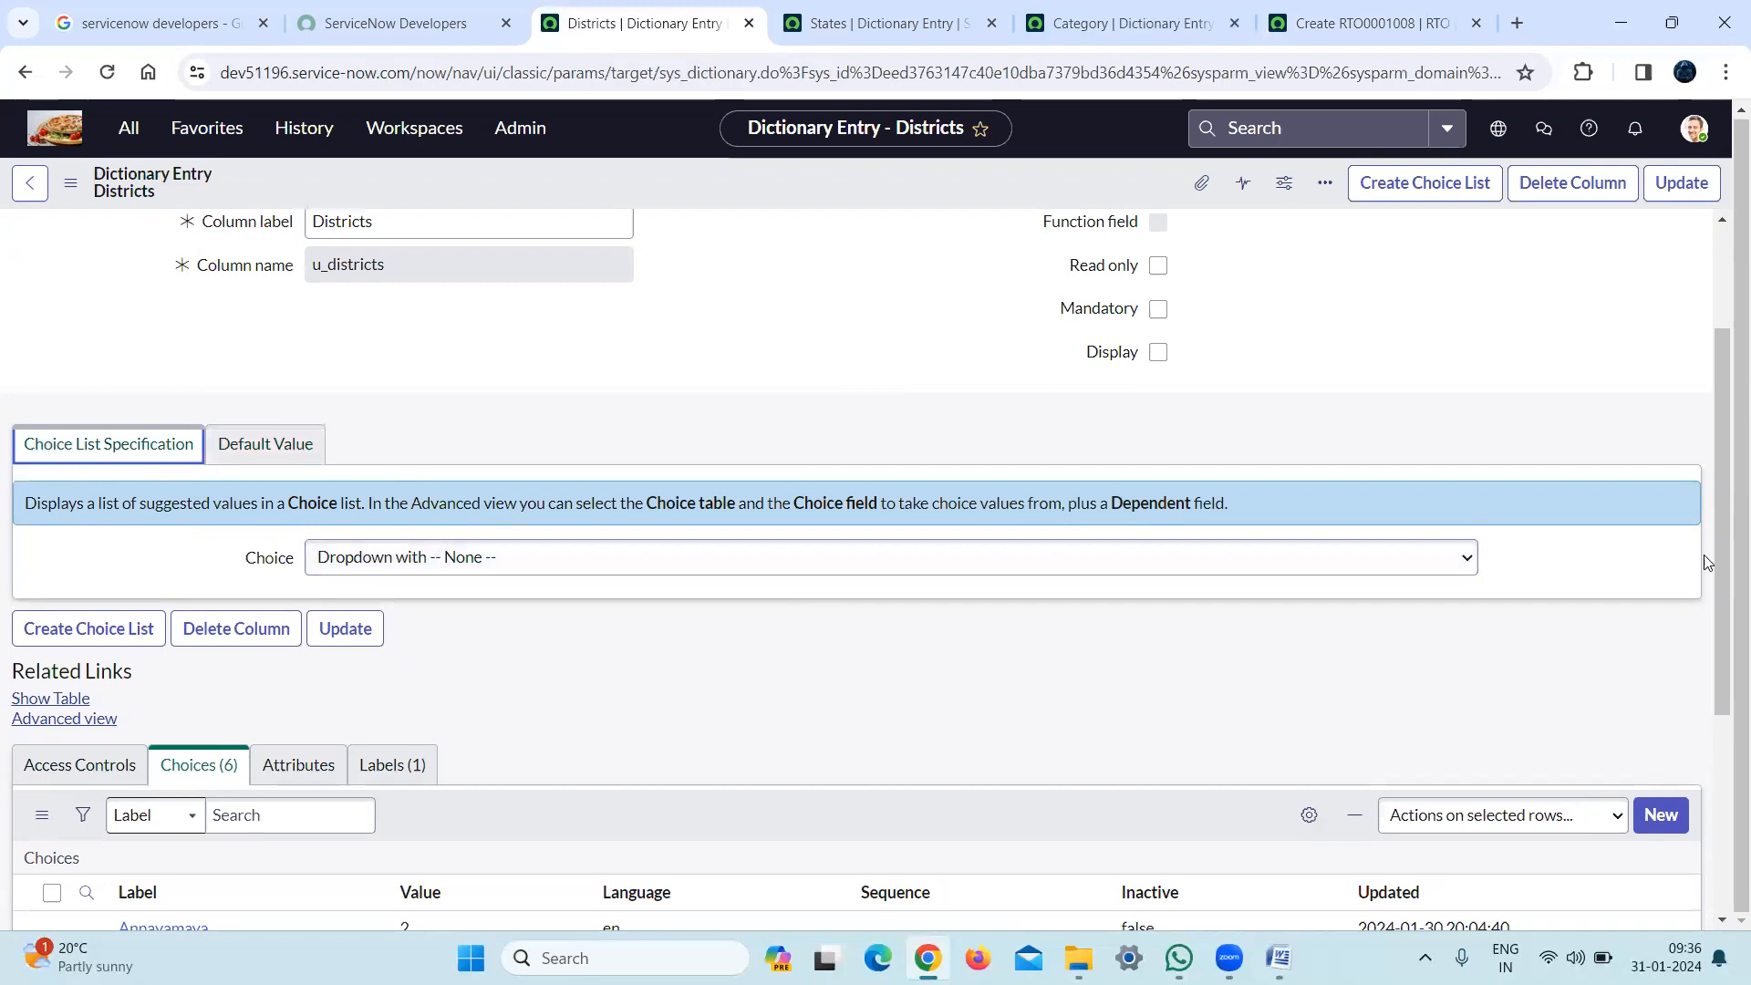
drag(1726, 564, 1721, 741)
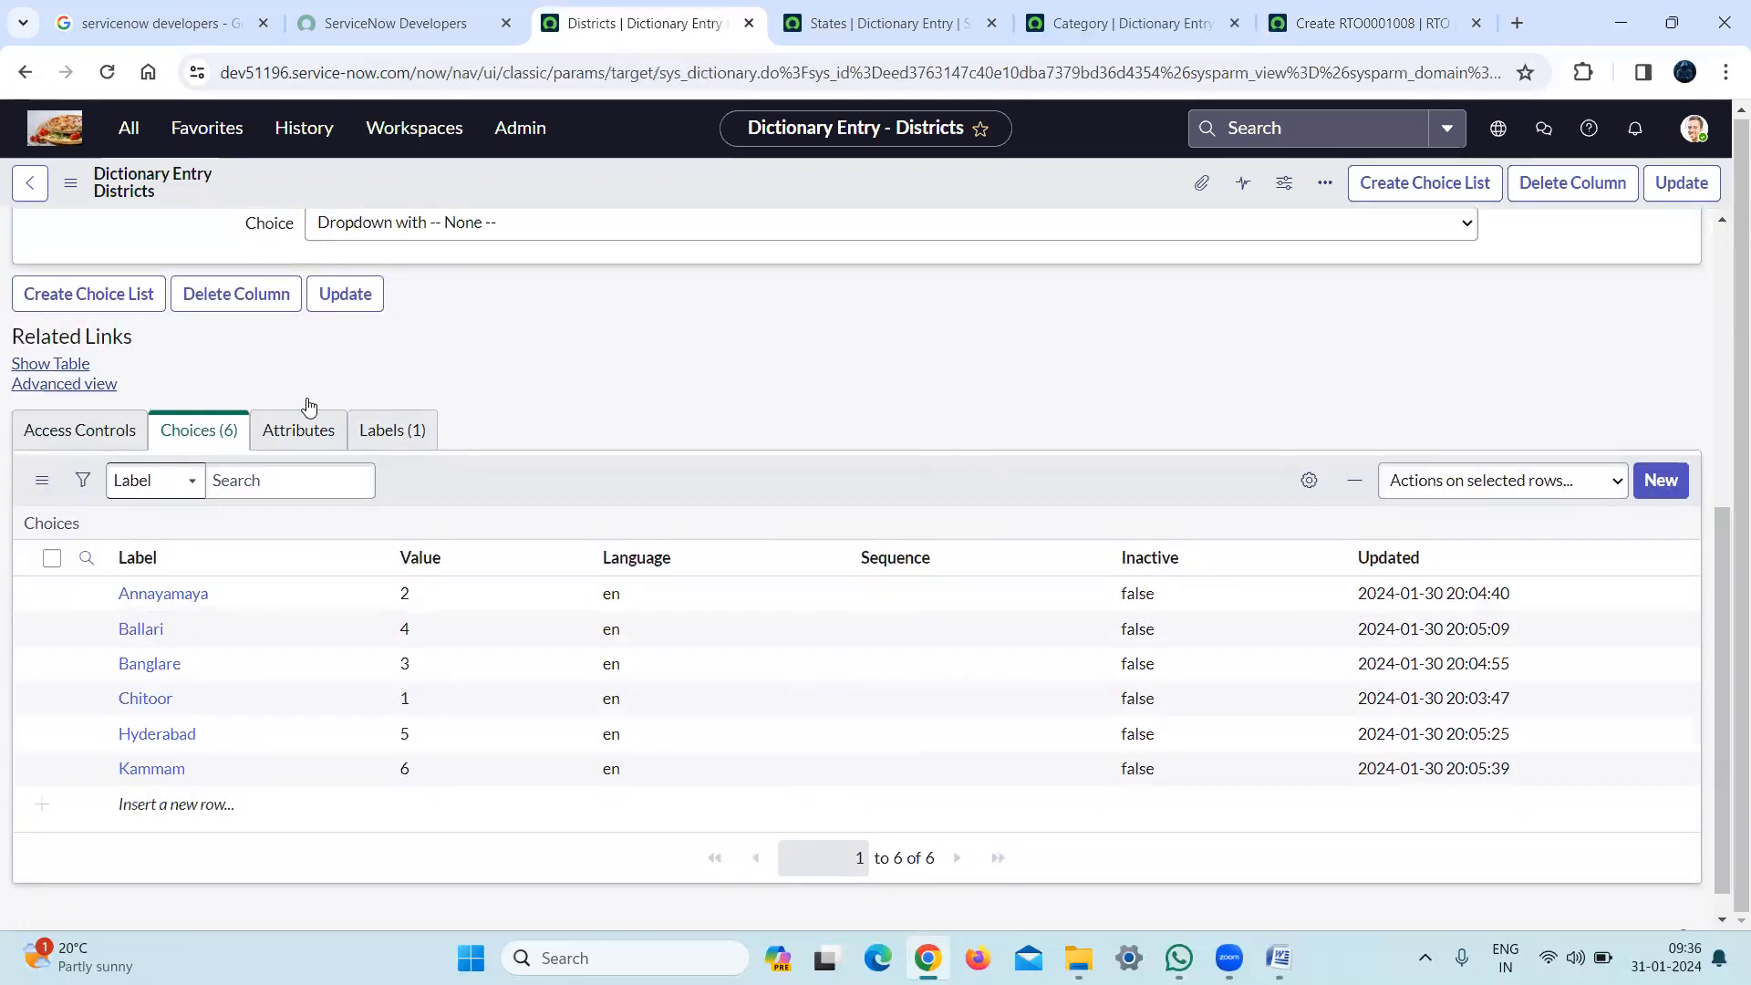
click(100, 388)
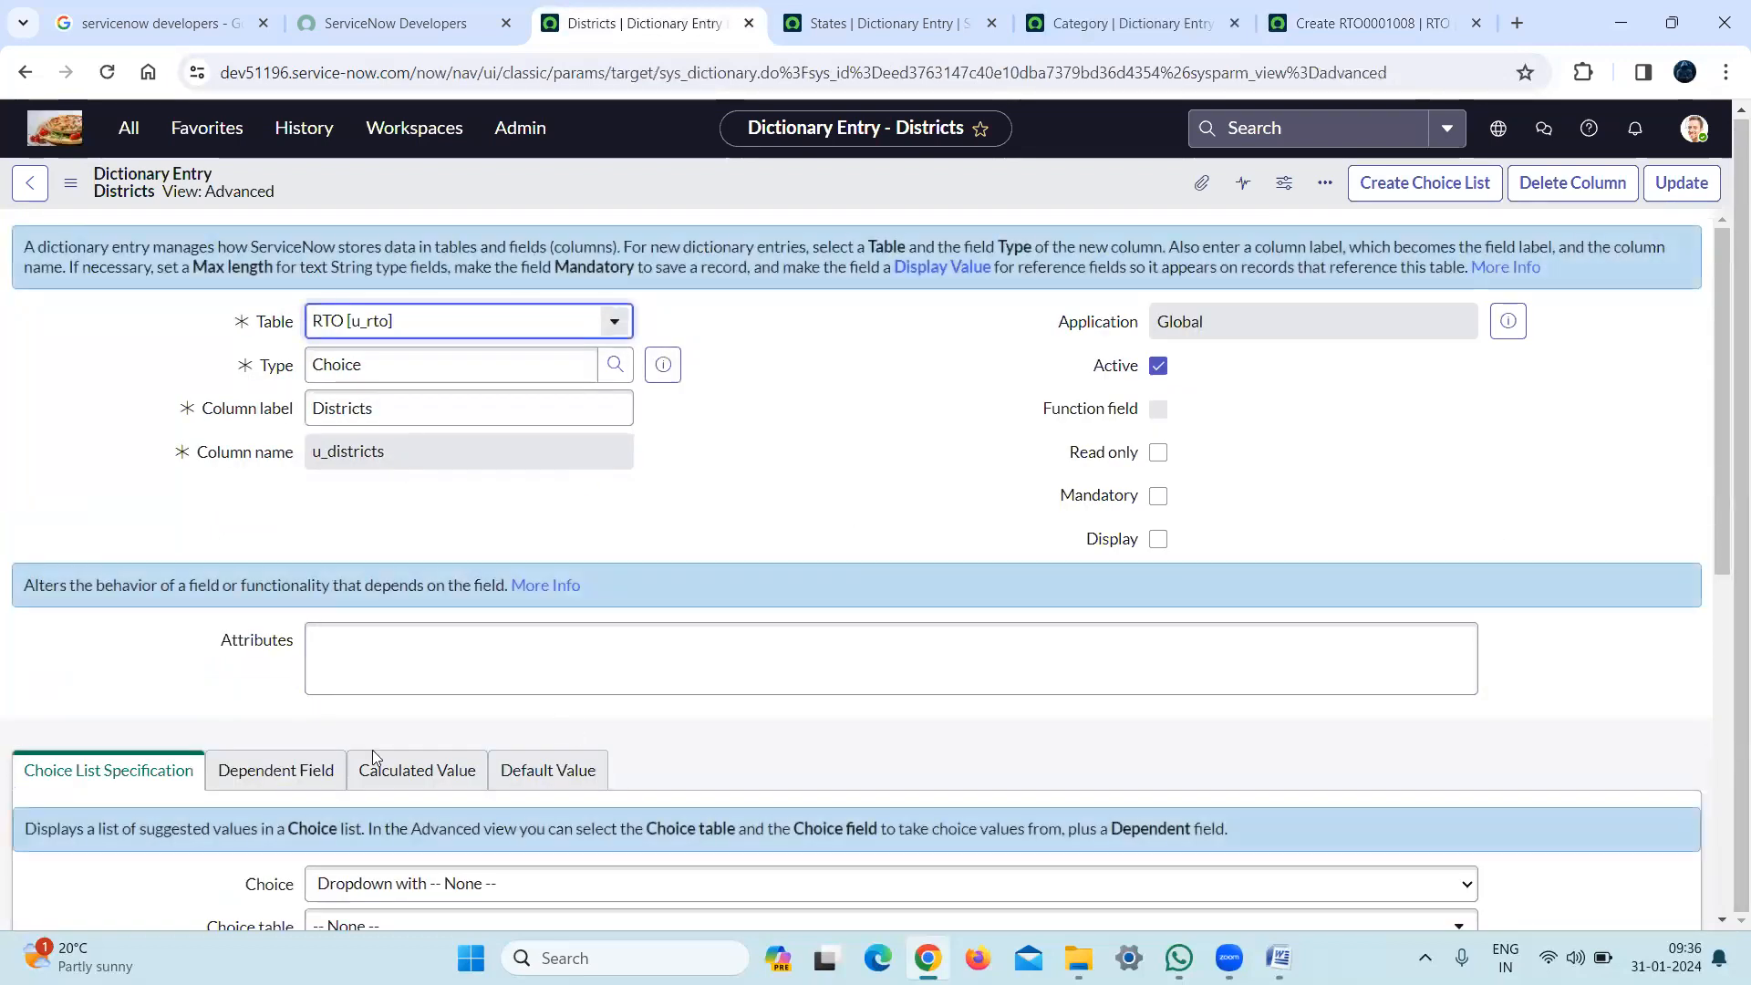
Make the Districts field use a dependent field, set it to depend on States, and save the dictionary entry without leaving it
click(301, 777)
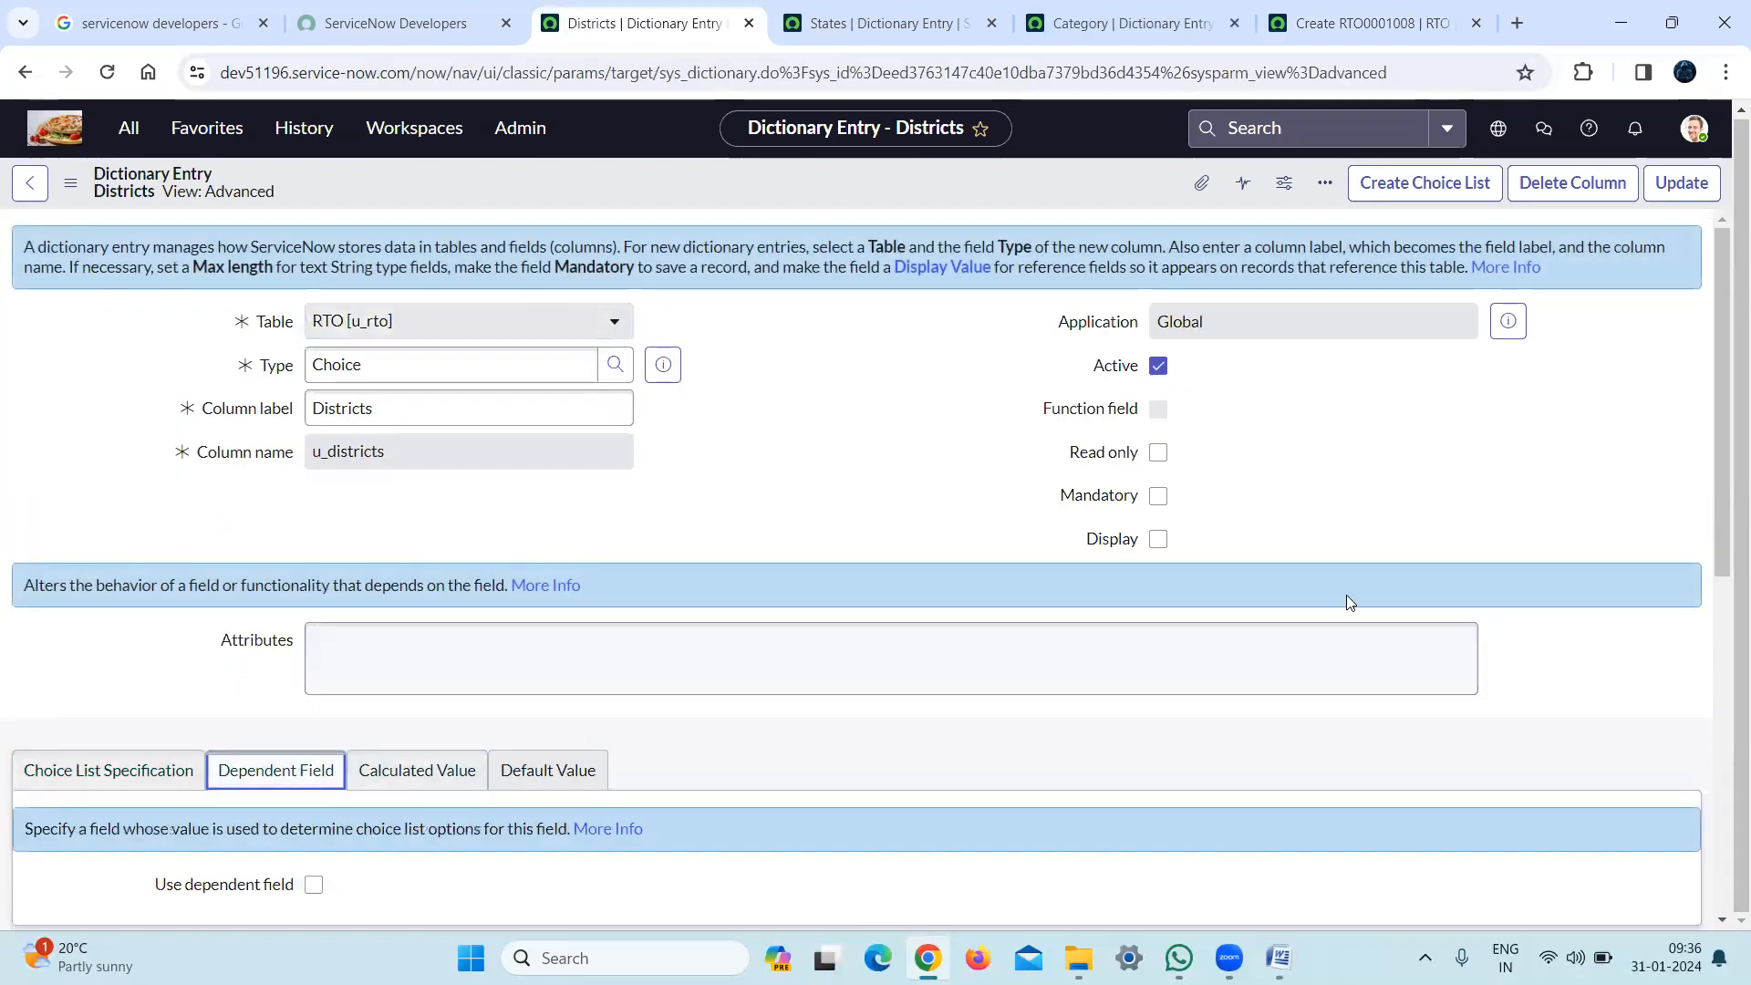
scroll(1718, 493, down, 3)
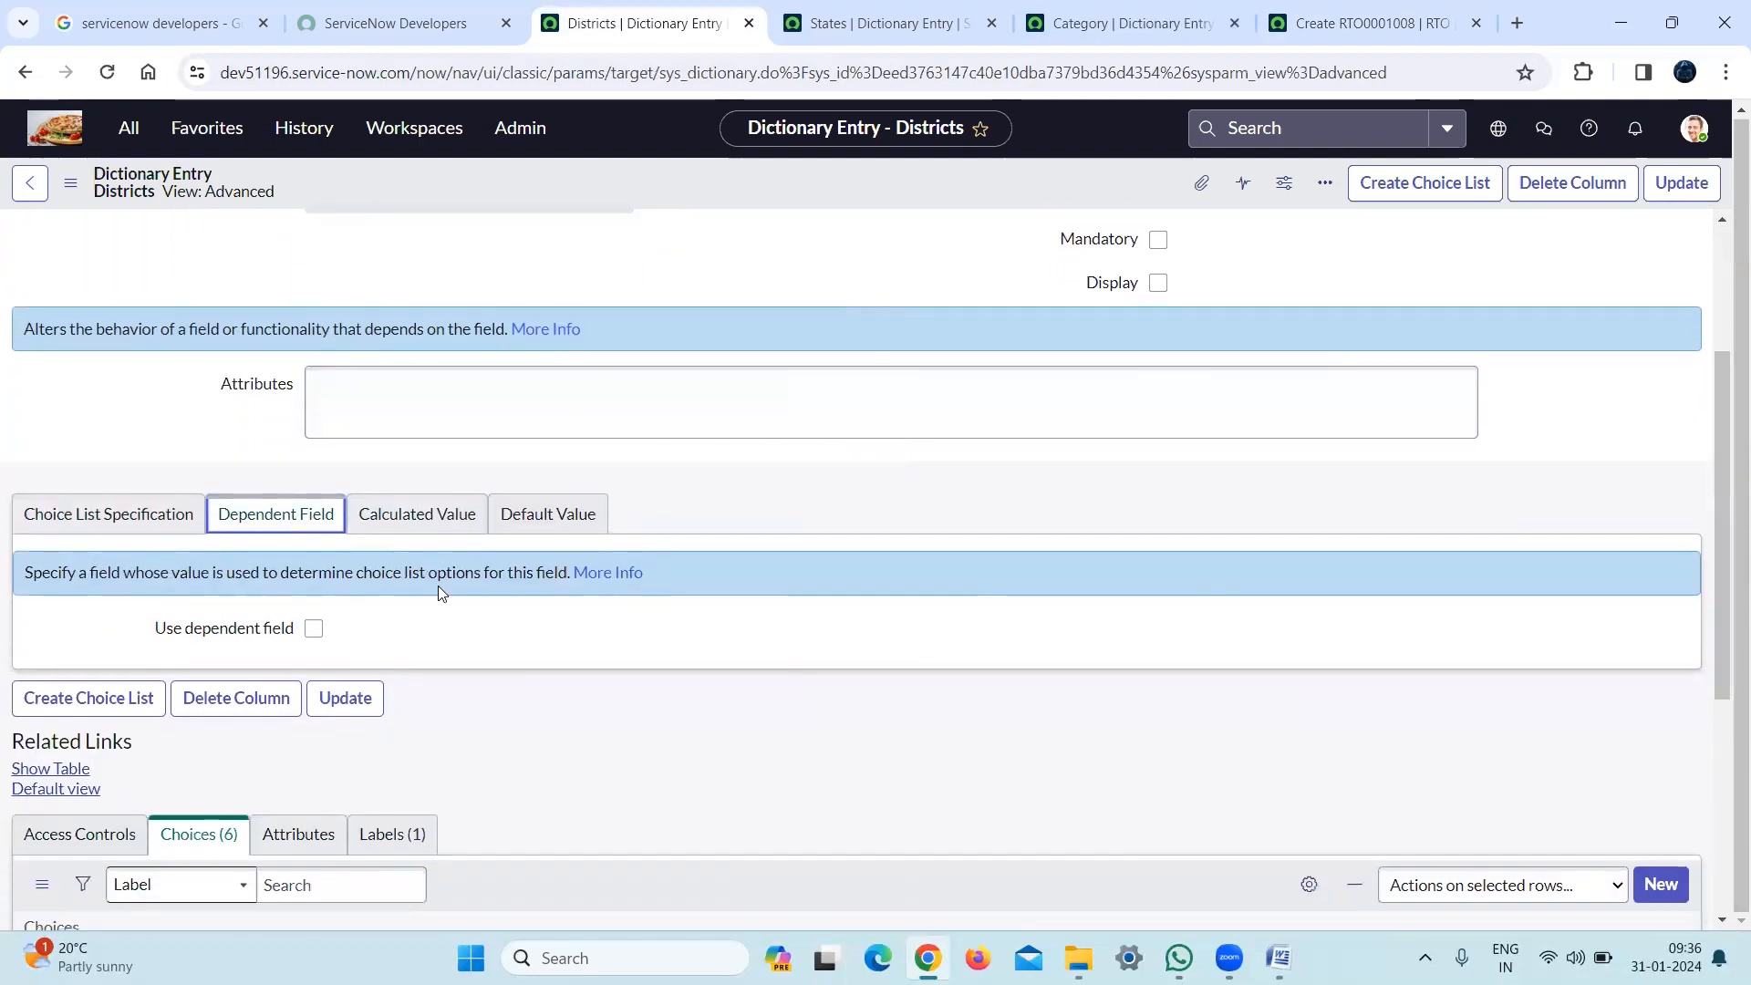
click(313, 630)
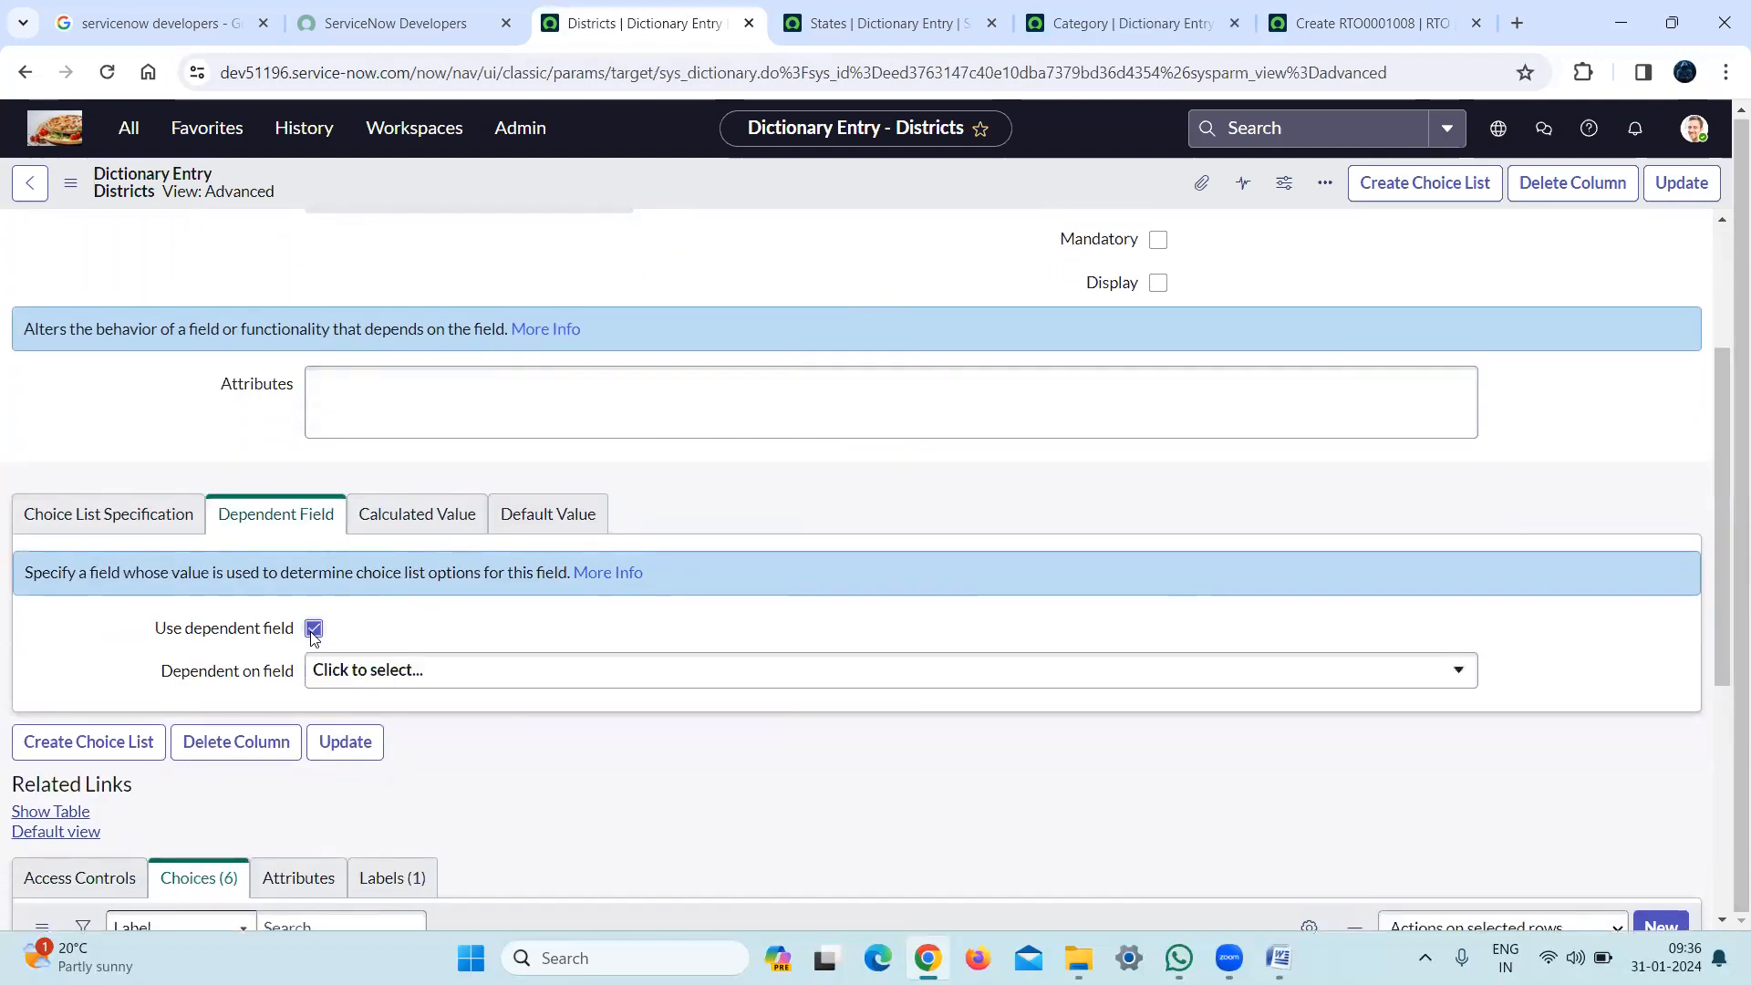
click(536, 686)
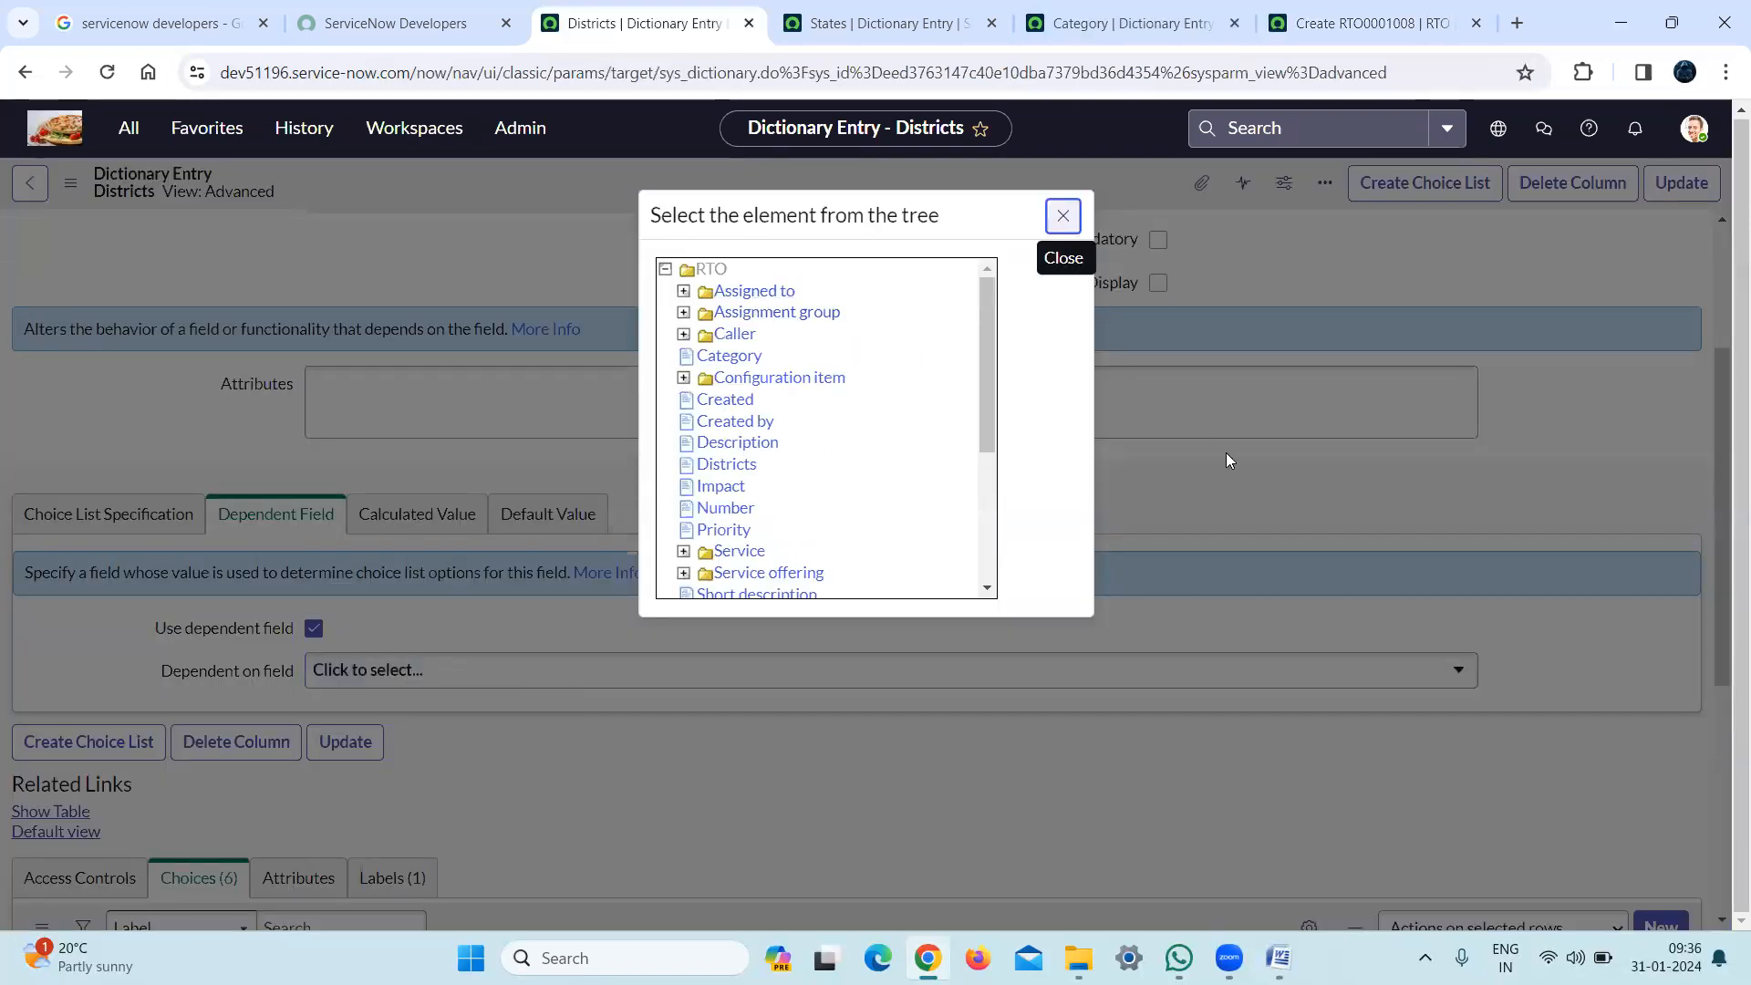
key(ctrl+f)
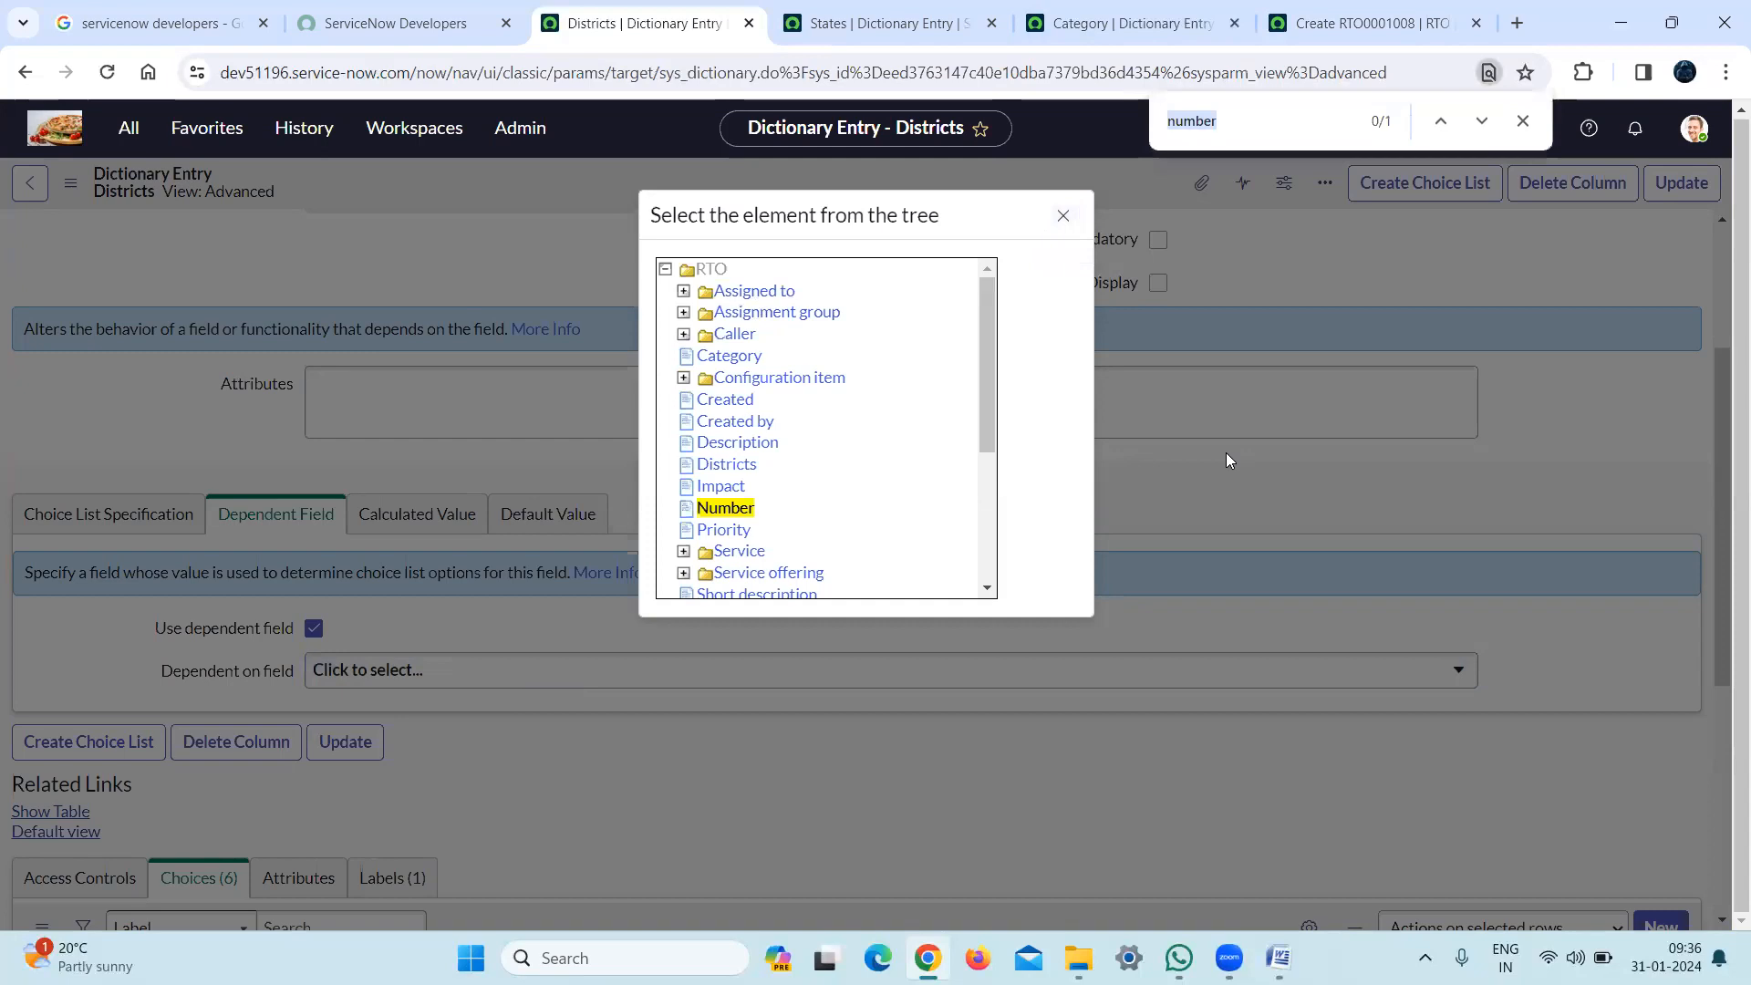
text(states)
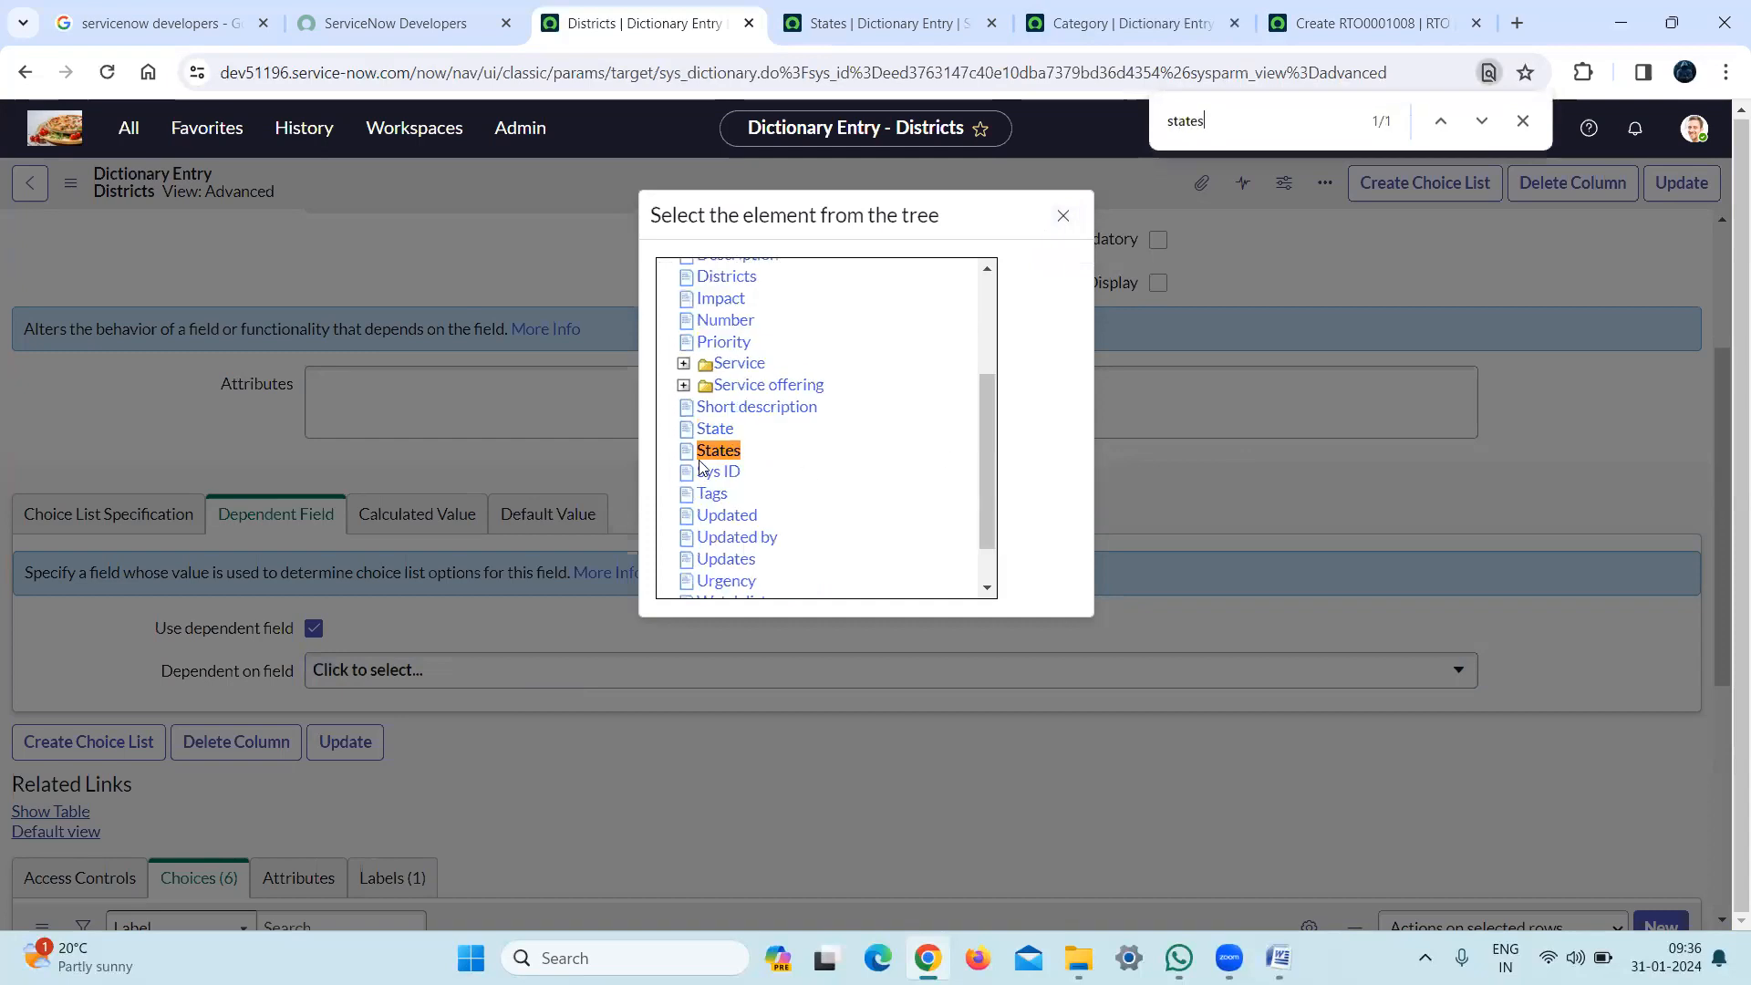
click(725, 450)
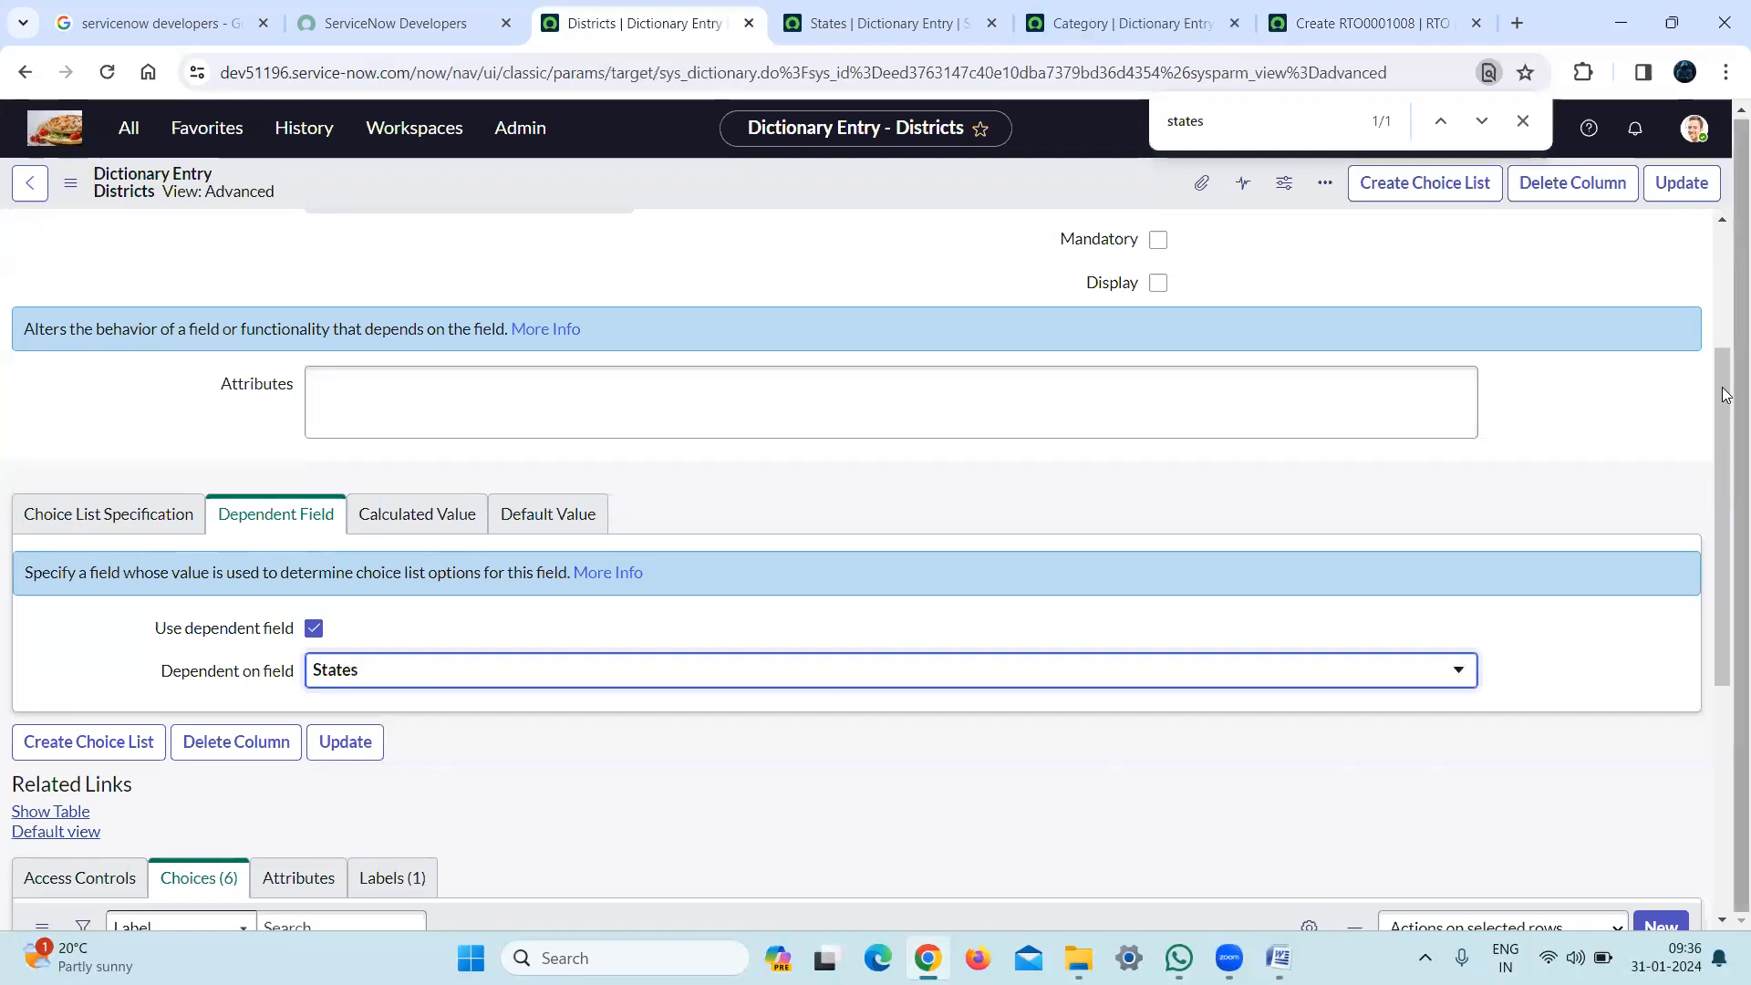
right_click(846, 193)
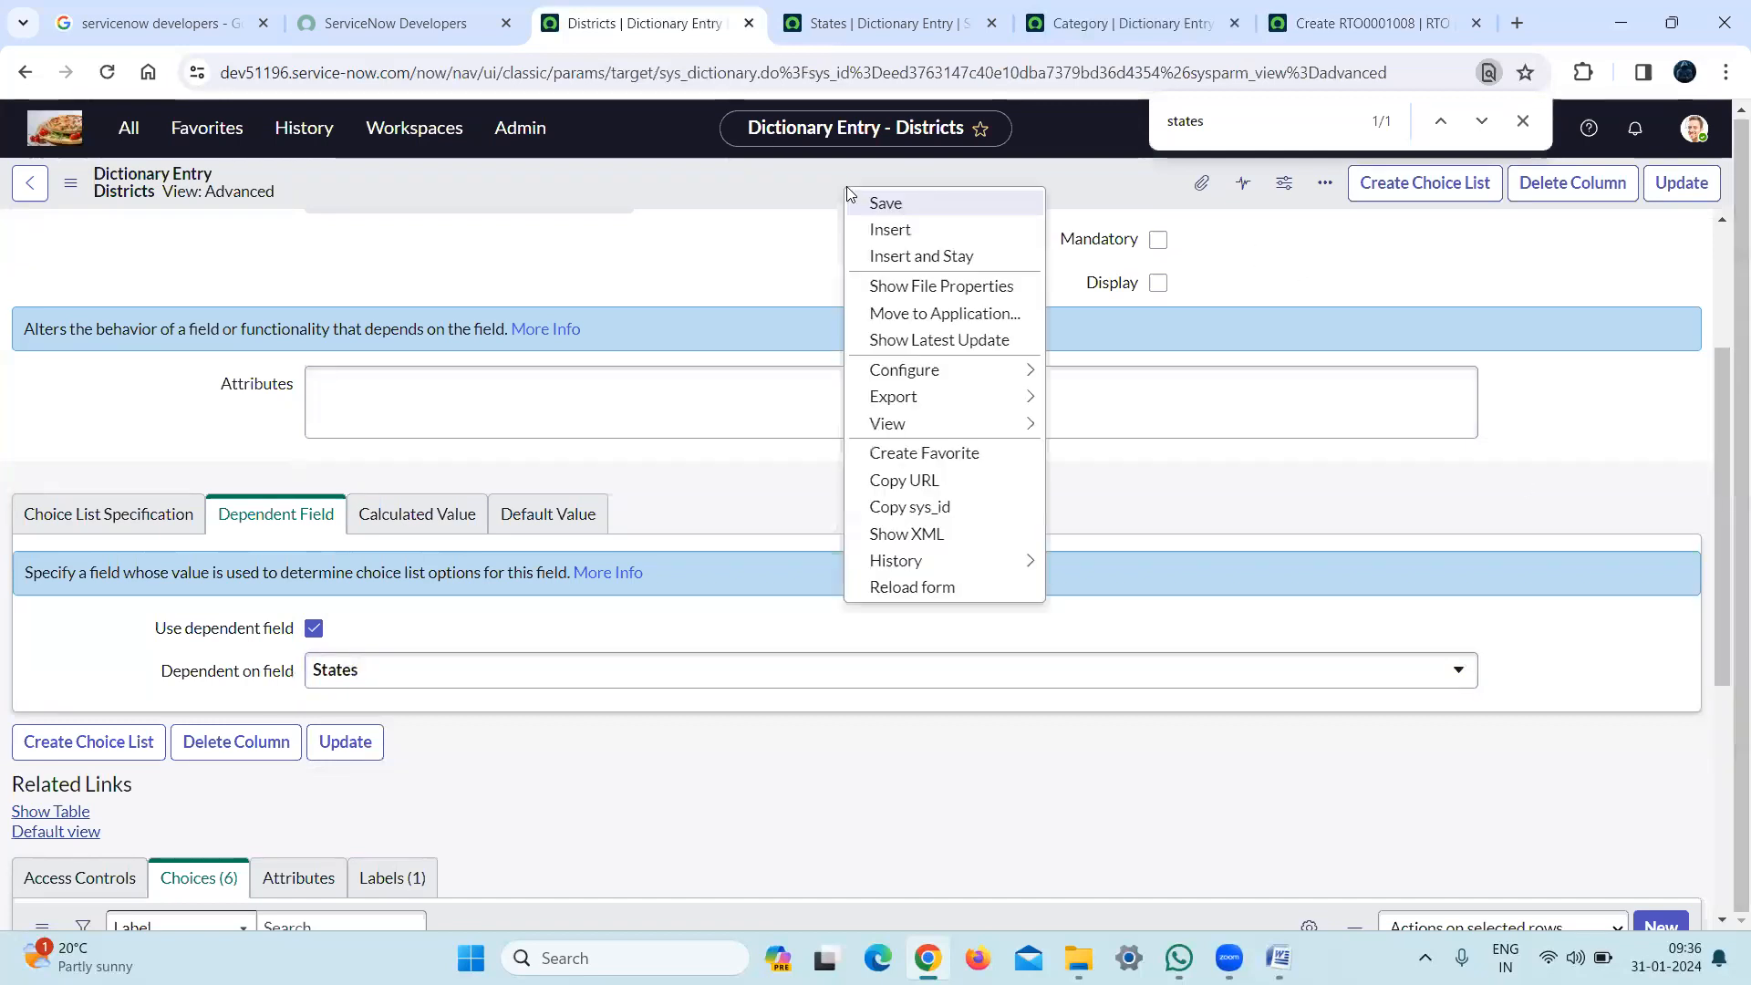
click(907, 206)
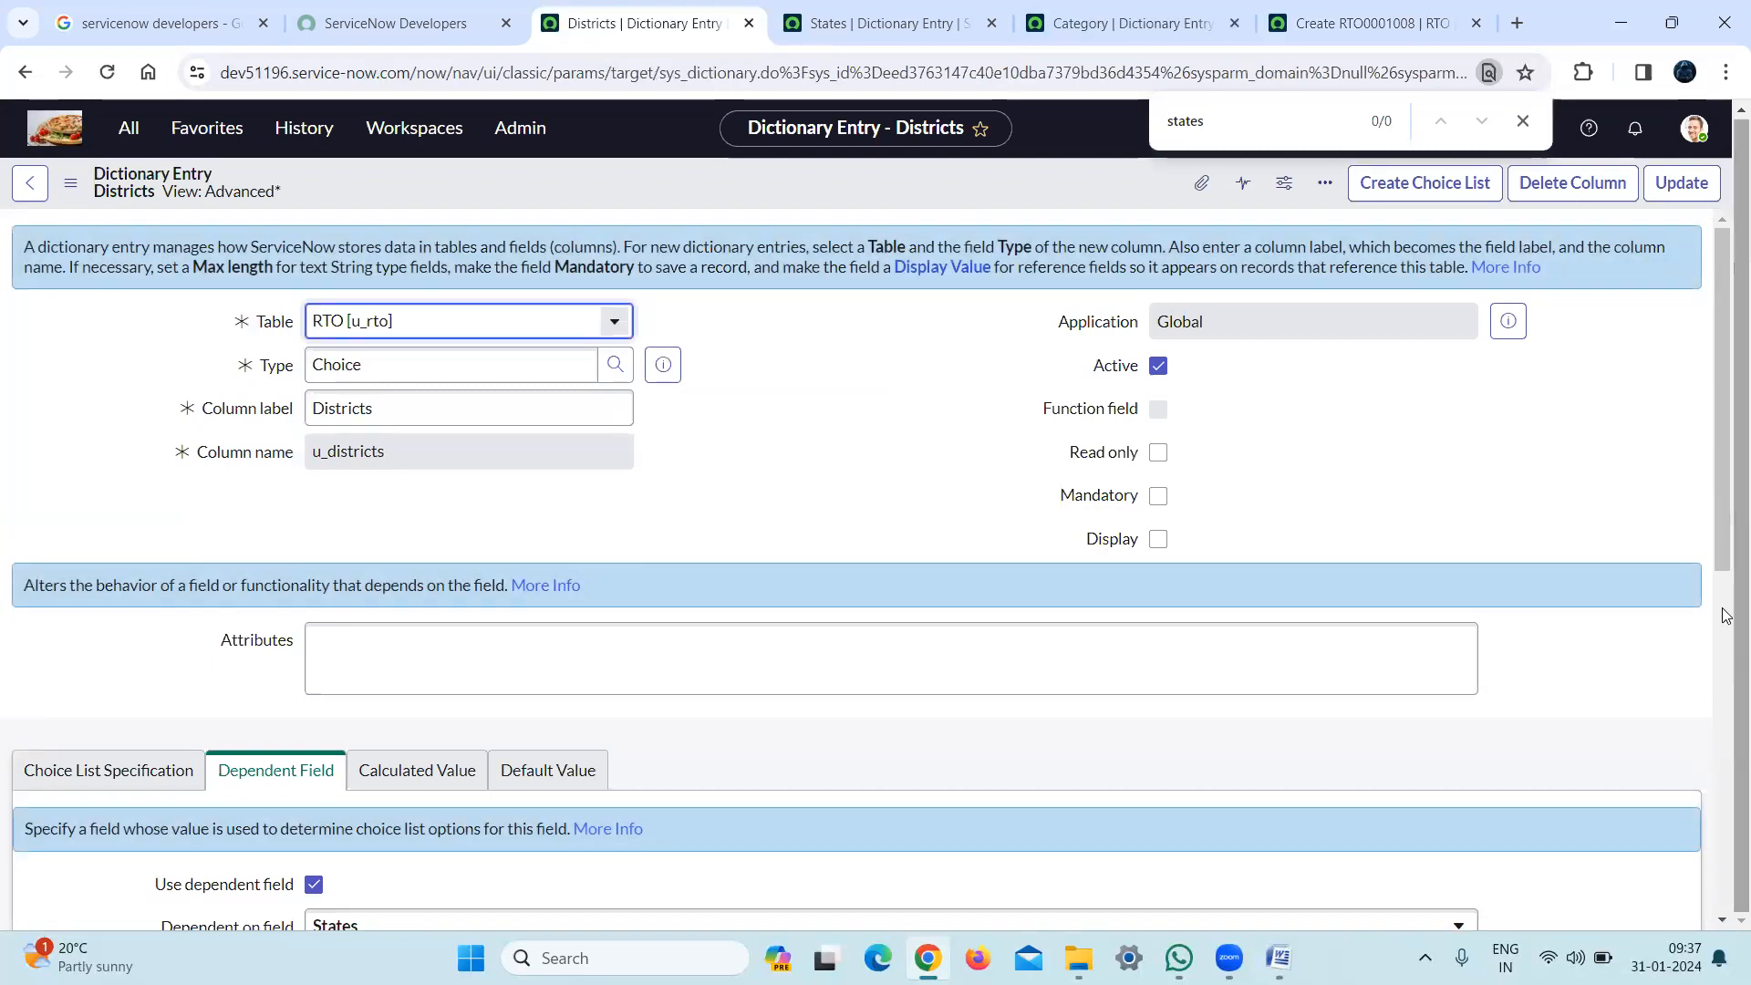
Compare the Districts choices with the States dictionary entry's choices to look up the value assigned to Andhrapradesh
scroll(1725, 562, down, 8)
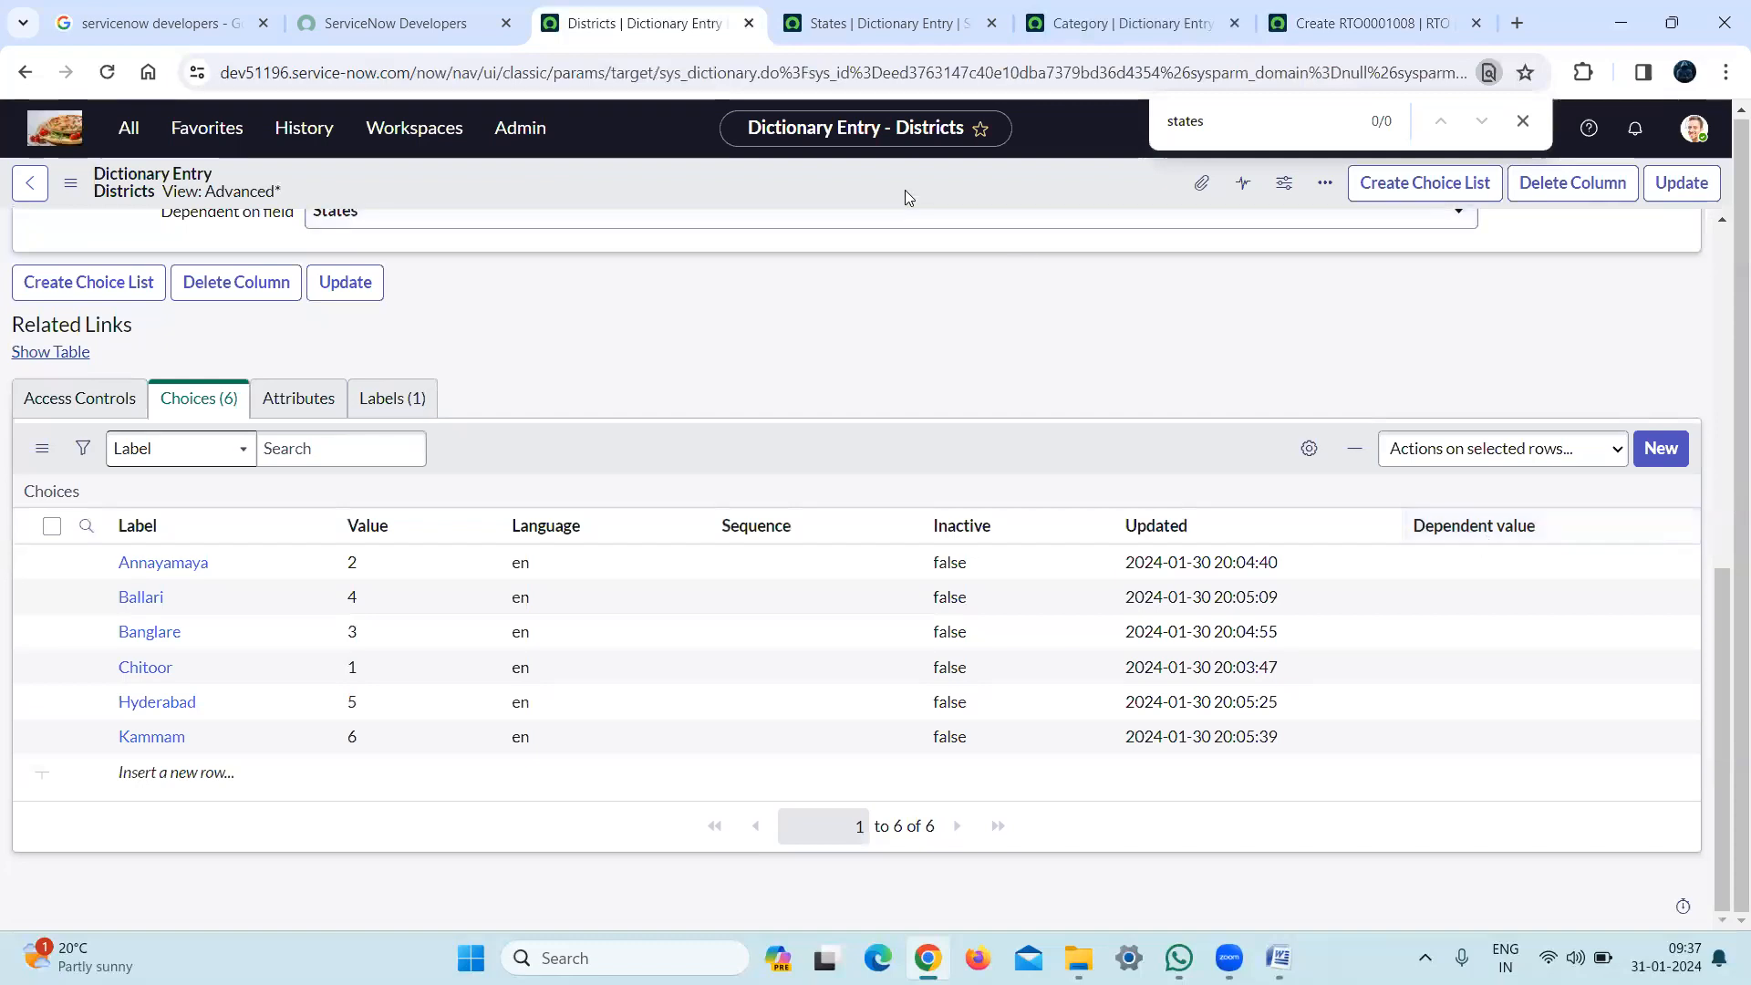
click(858, 36)
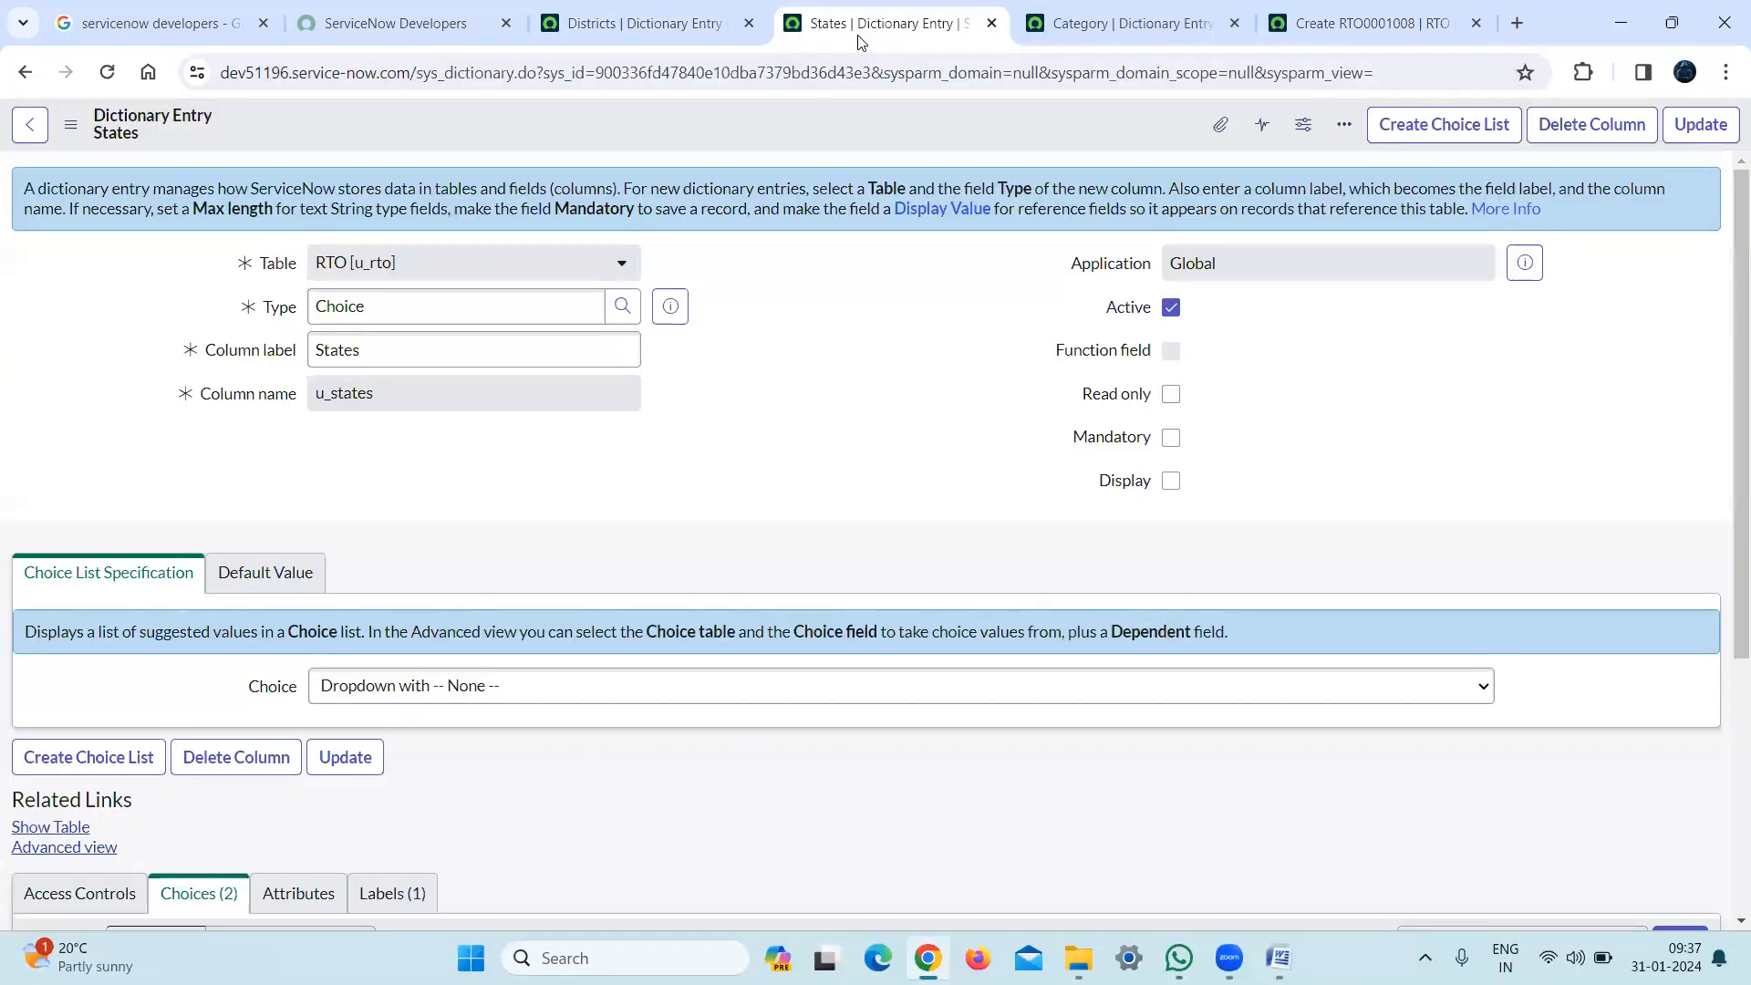
drag(858, 36, 655, 66)
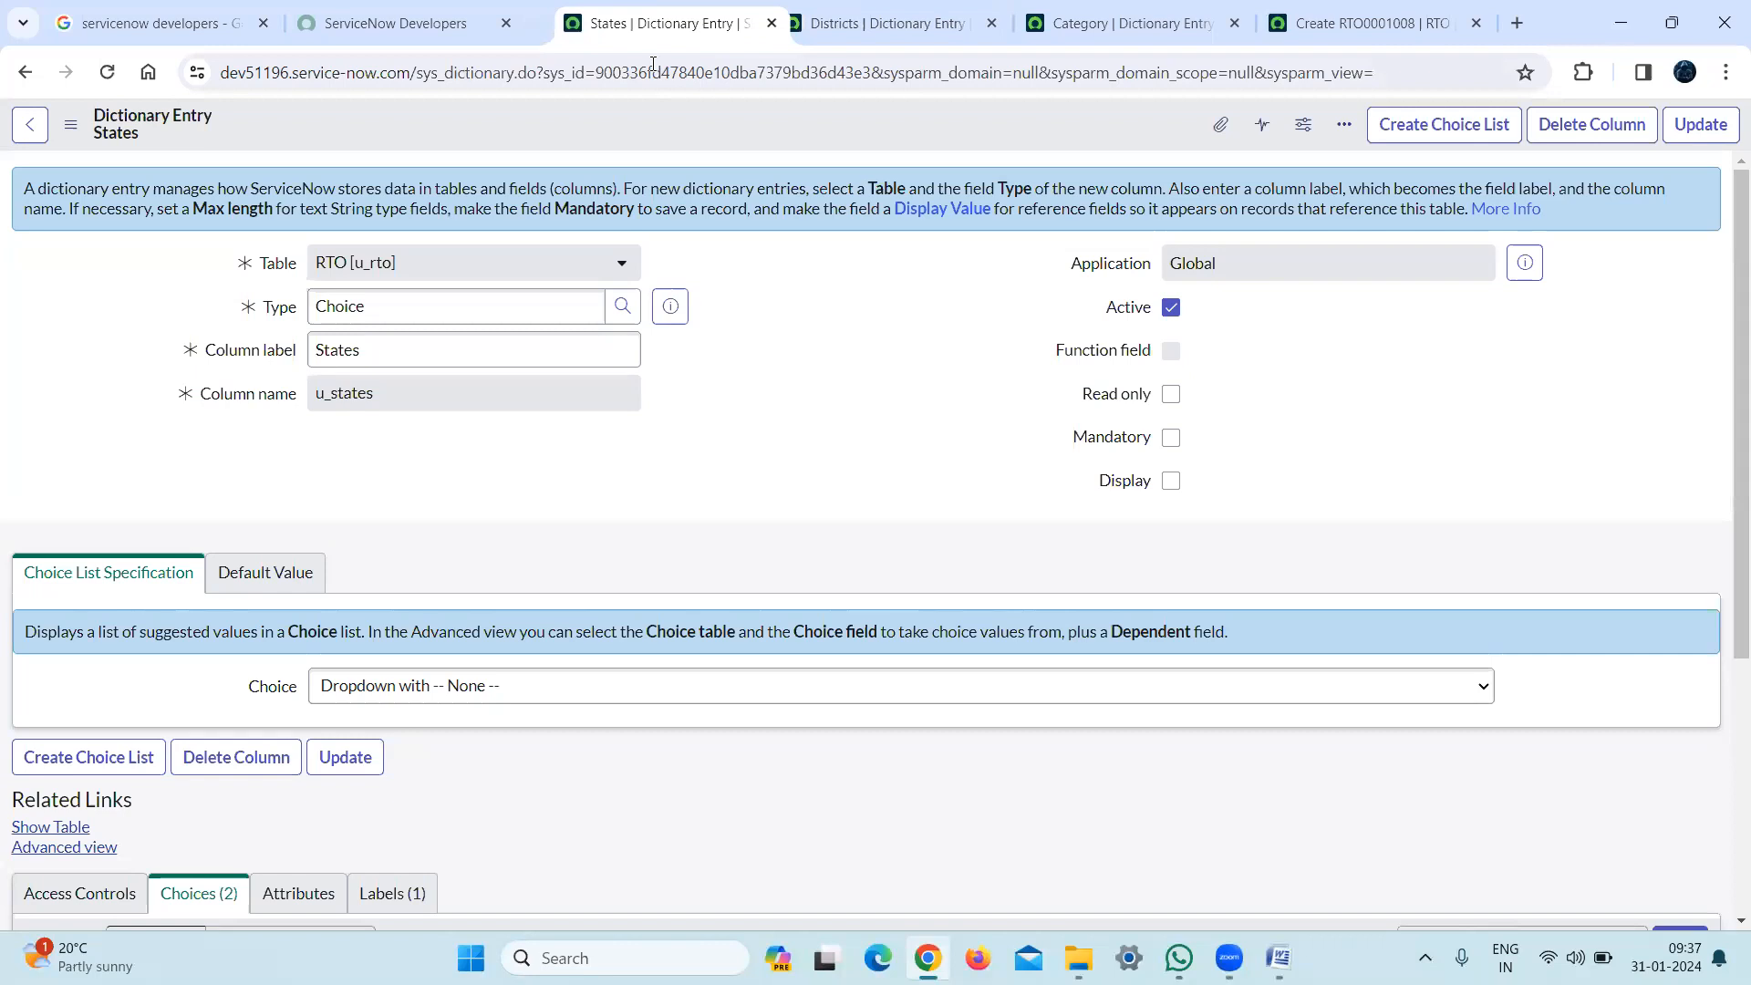
scroll(1727, 461, down, 5)
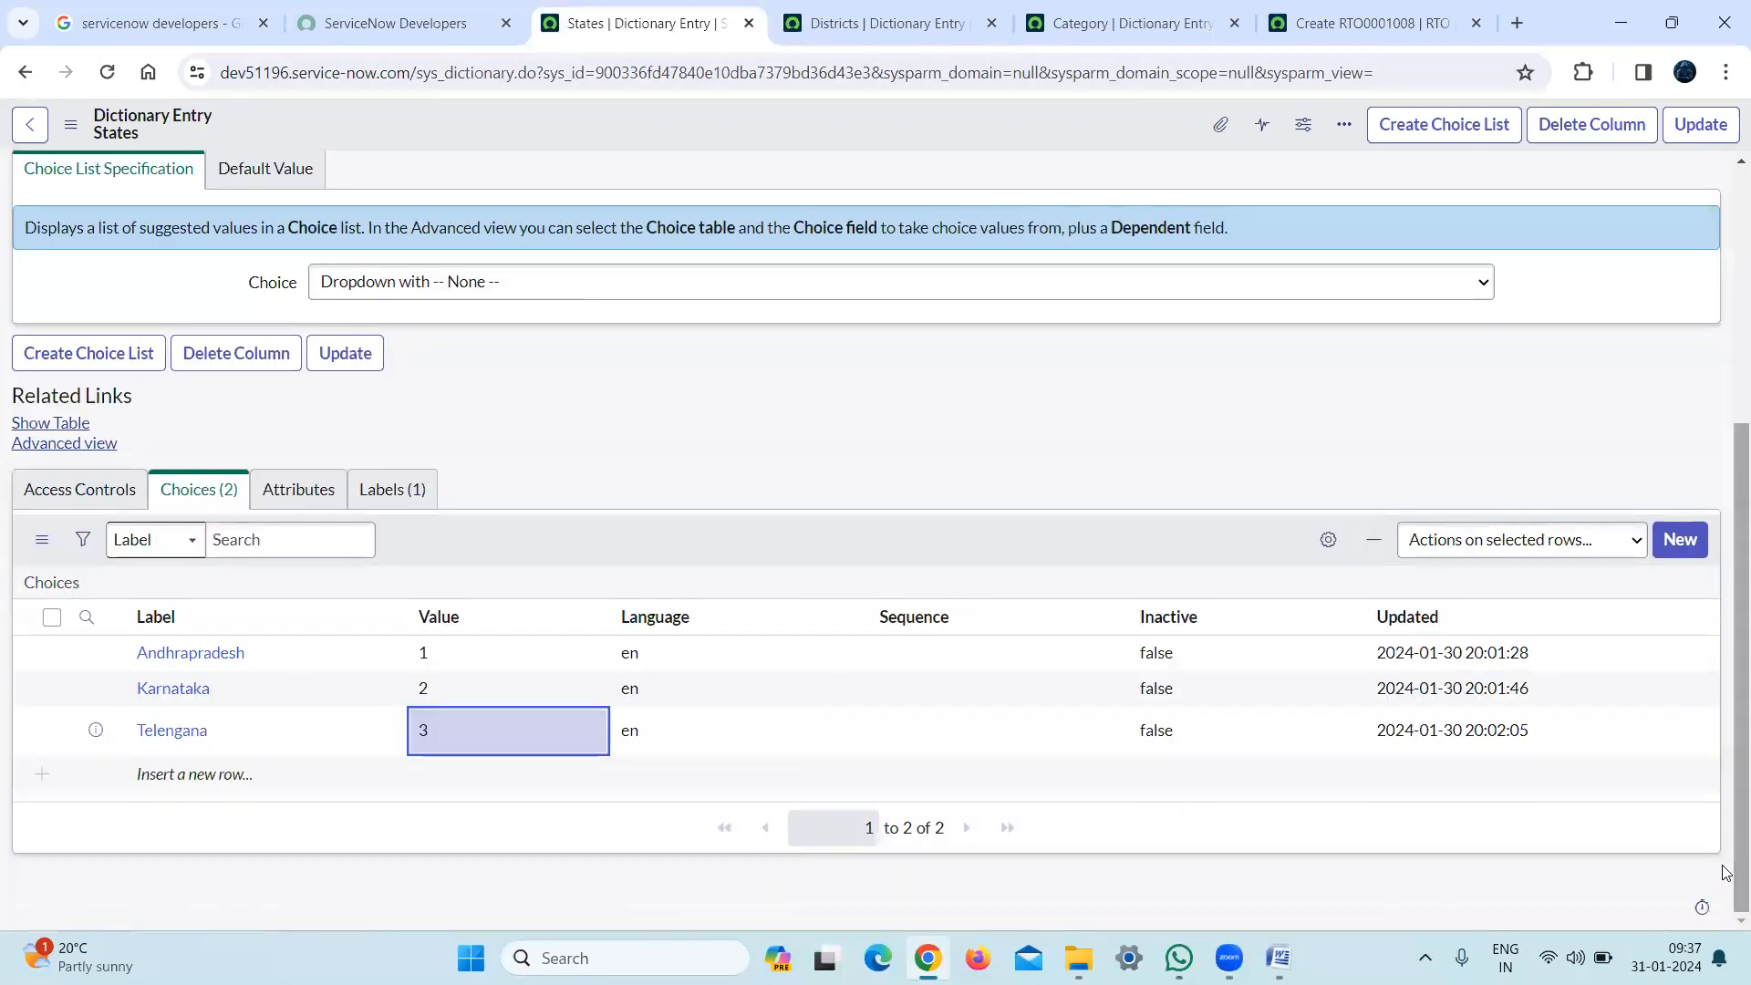
double_click(450, 651)
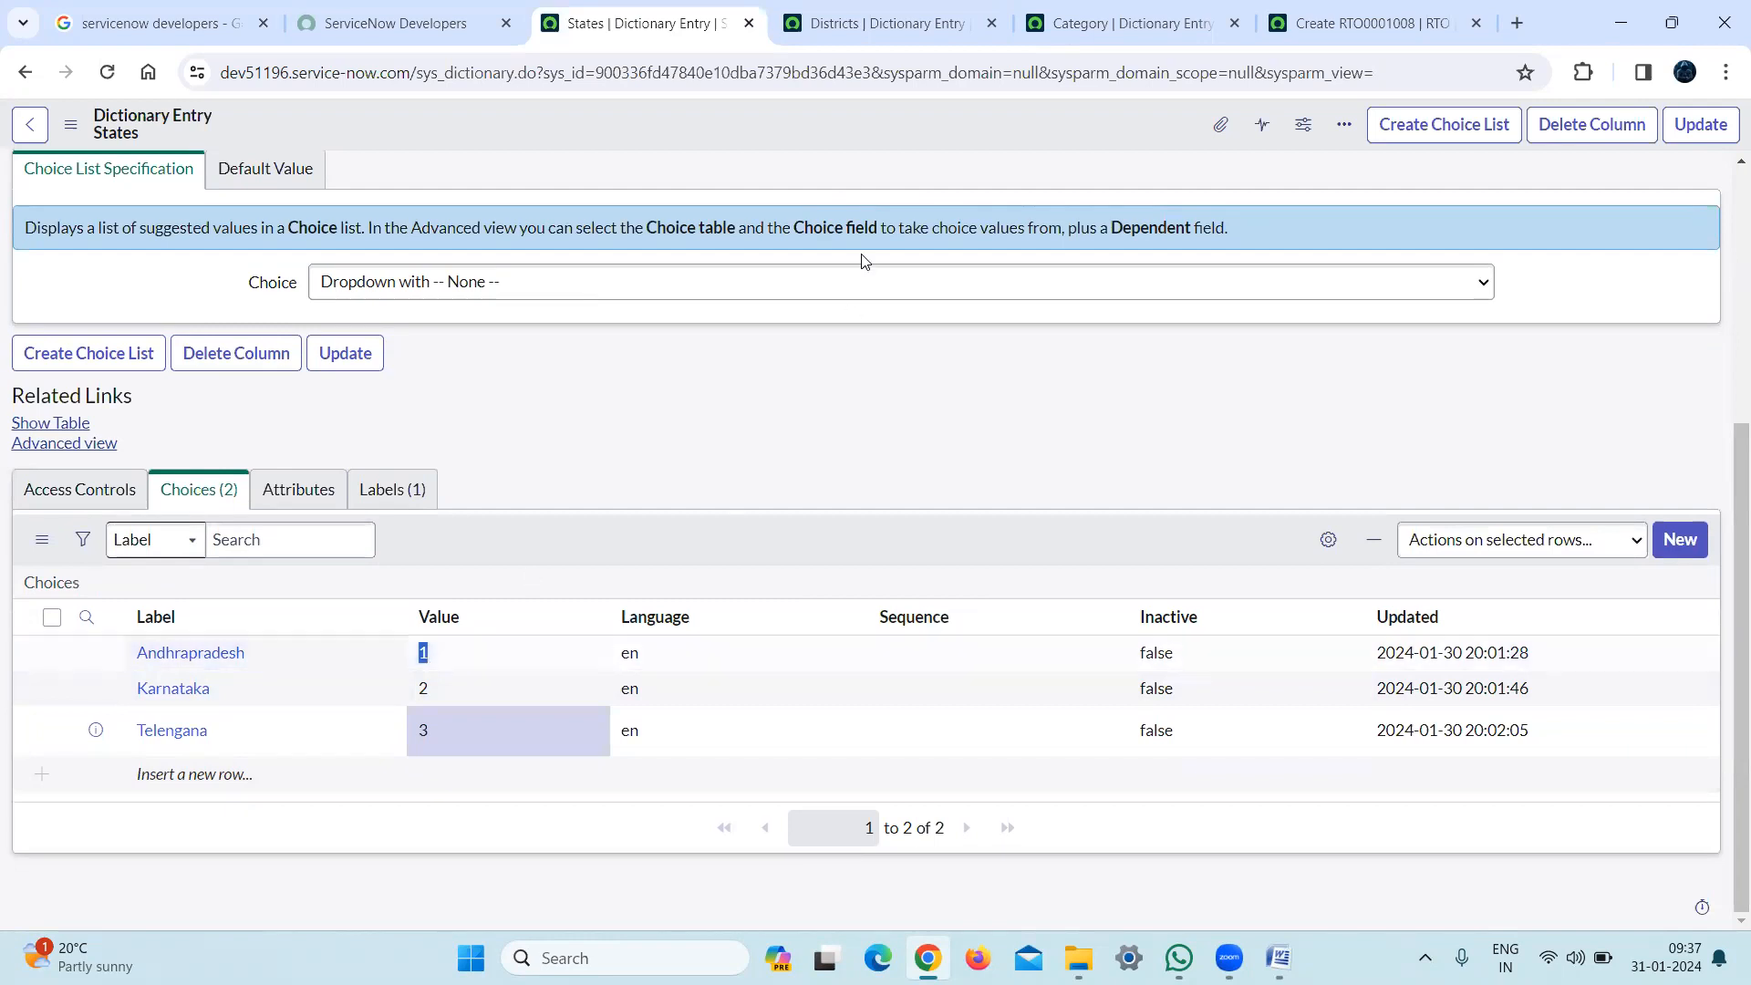
In the Districts dictionary entry's choices list, set the dependent value of Annayamaya and Chitoor to 1
click(821, 37)
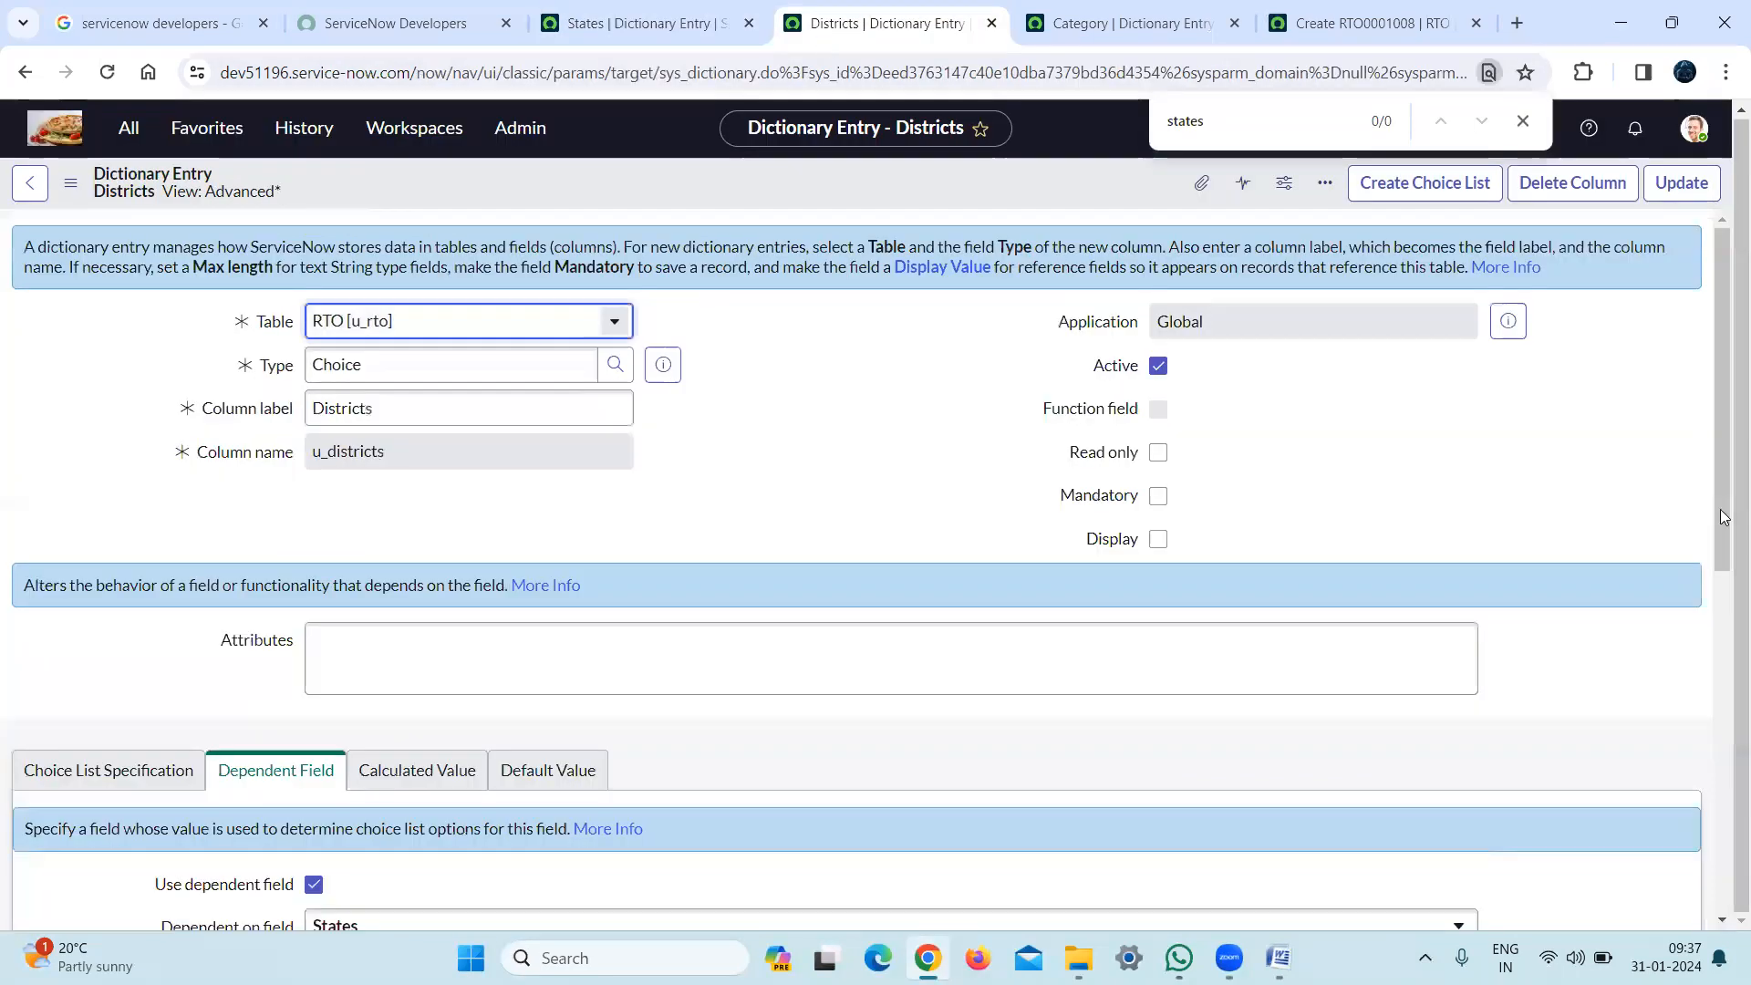
drag(1727, 484, 1726, 796)
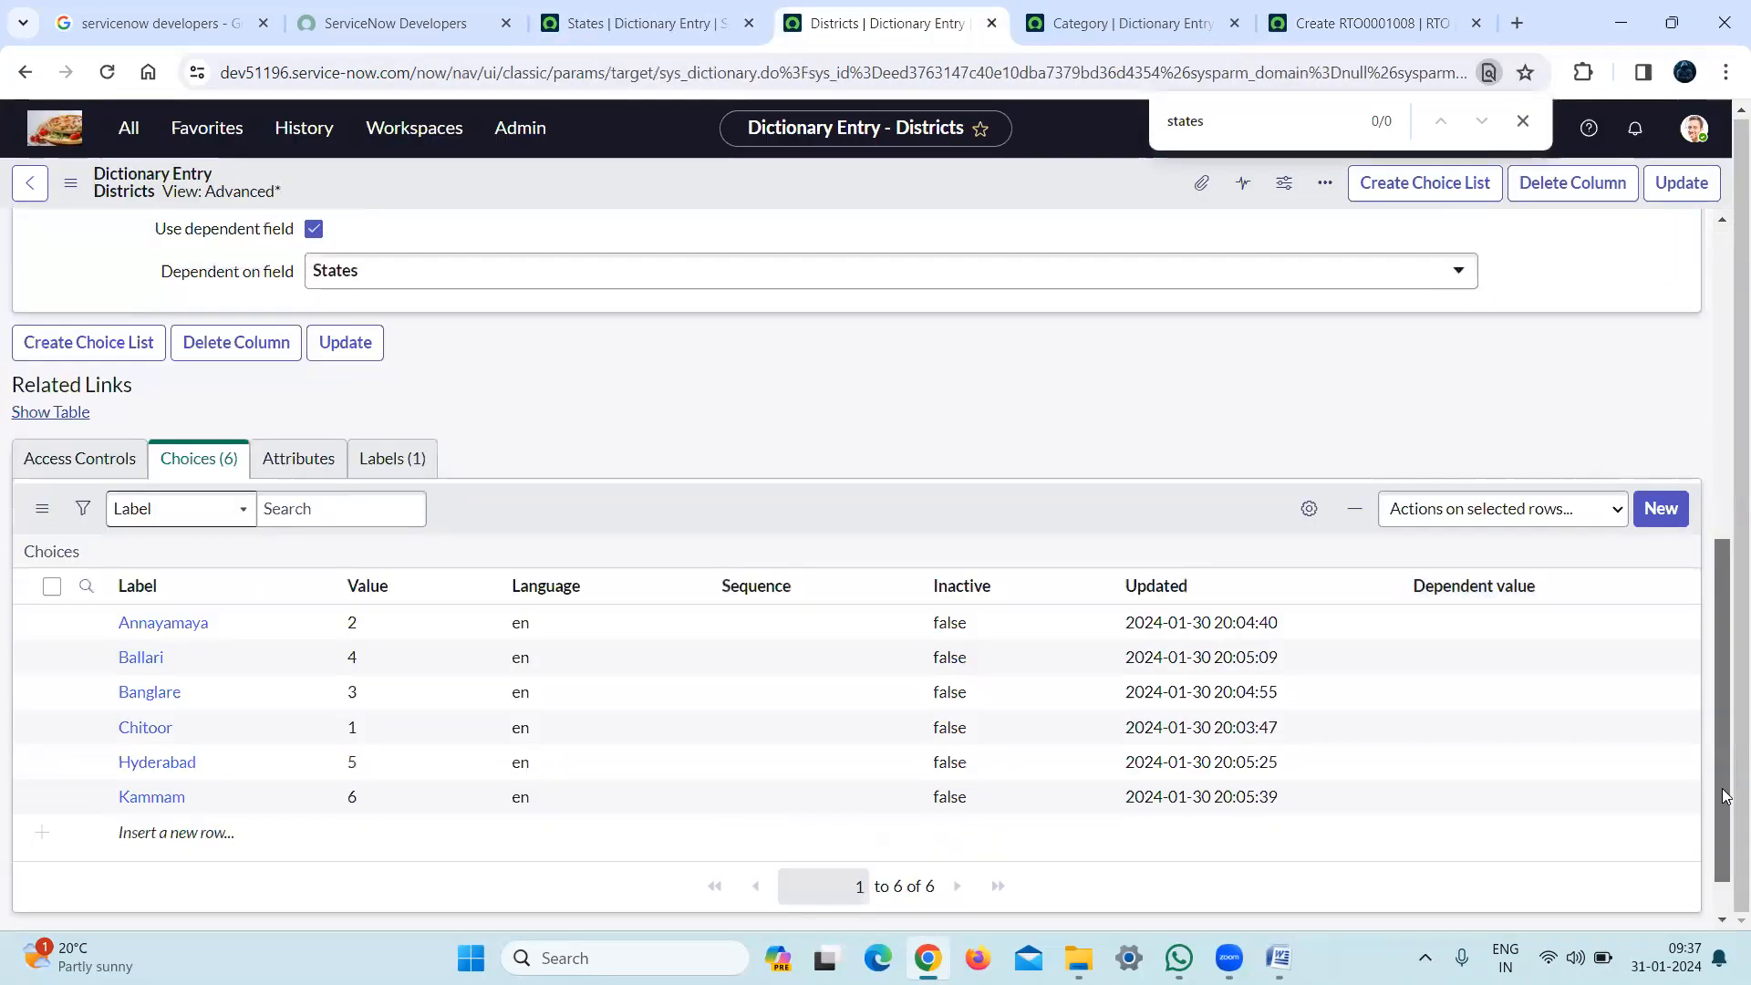
click(1470, 621)
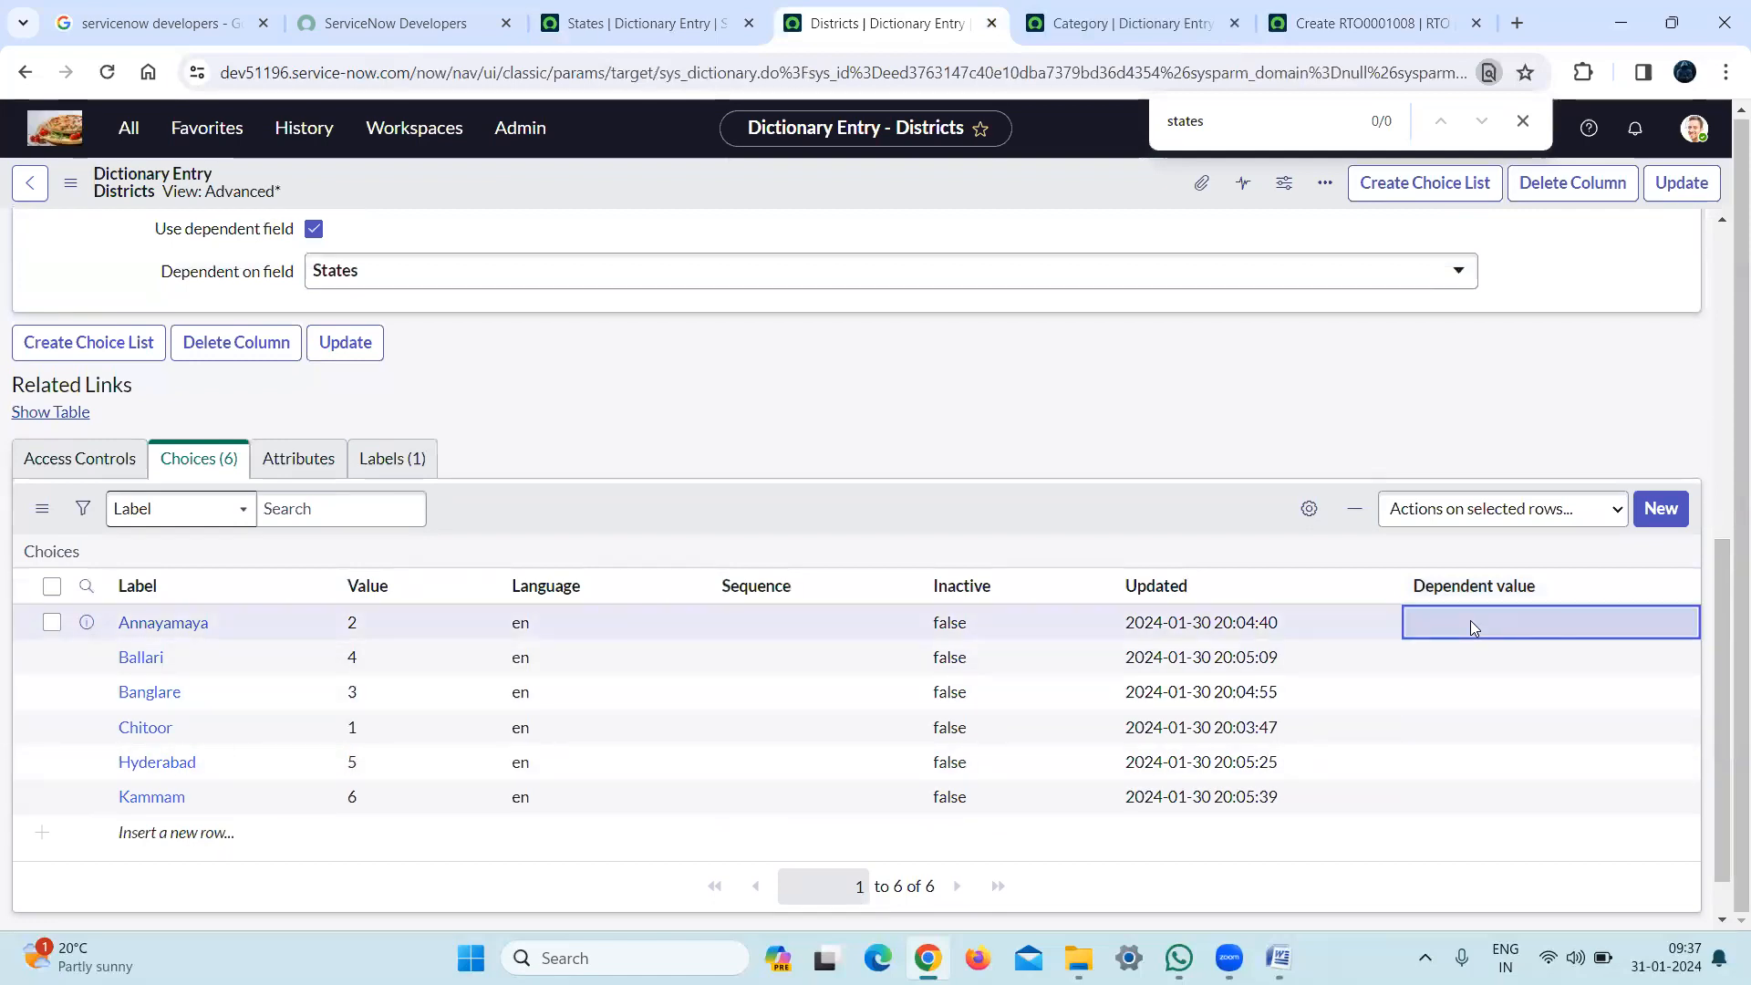
text(1)
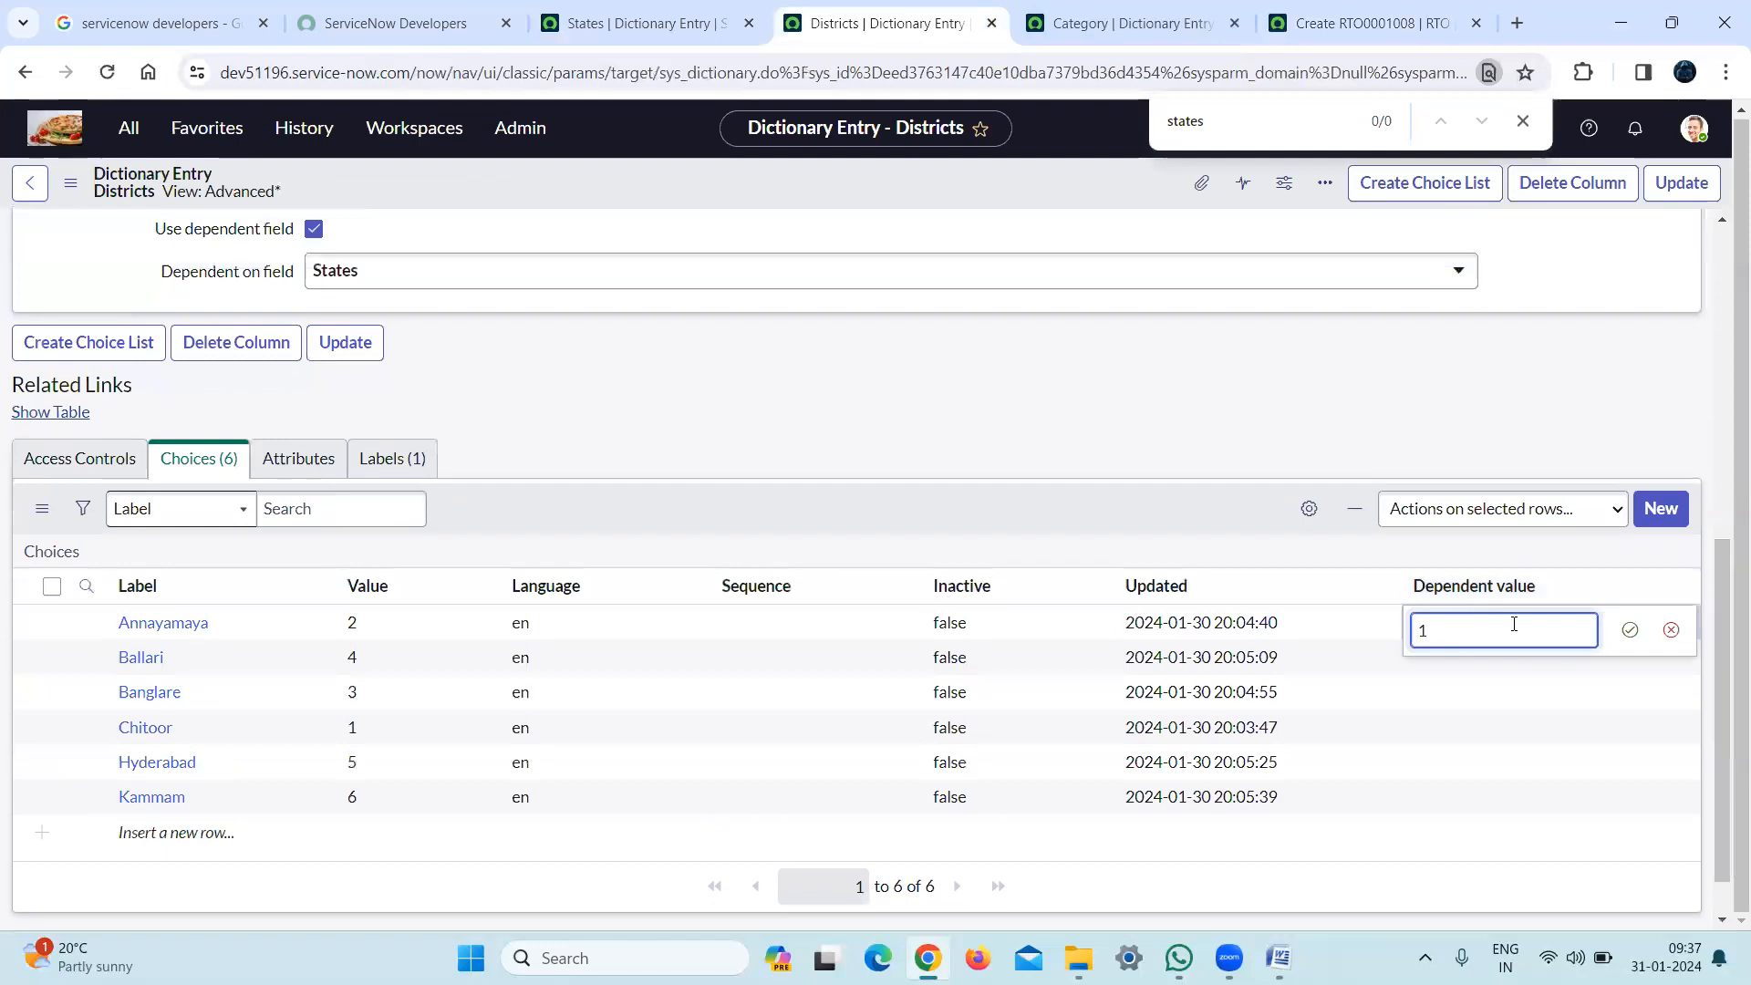
click(1630, 629)
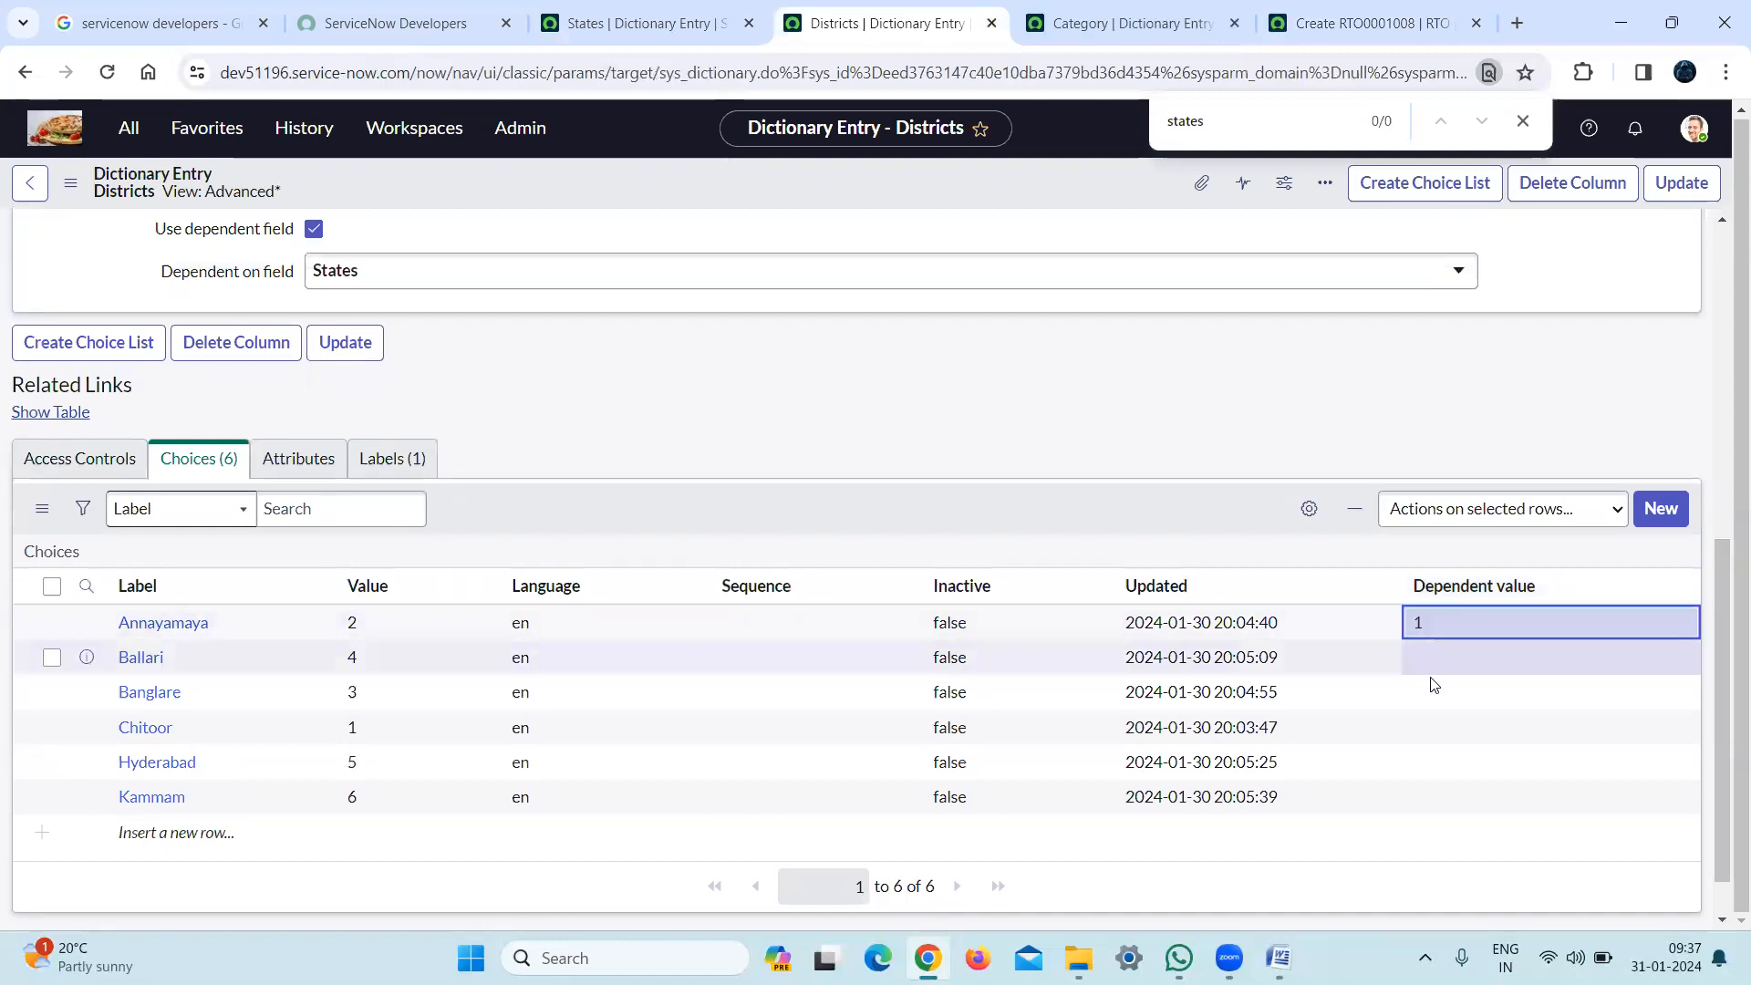
click(1452, 727)
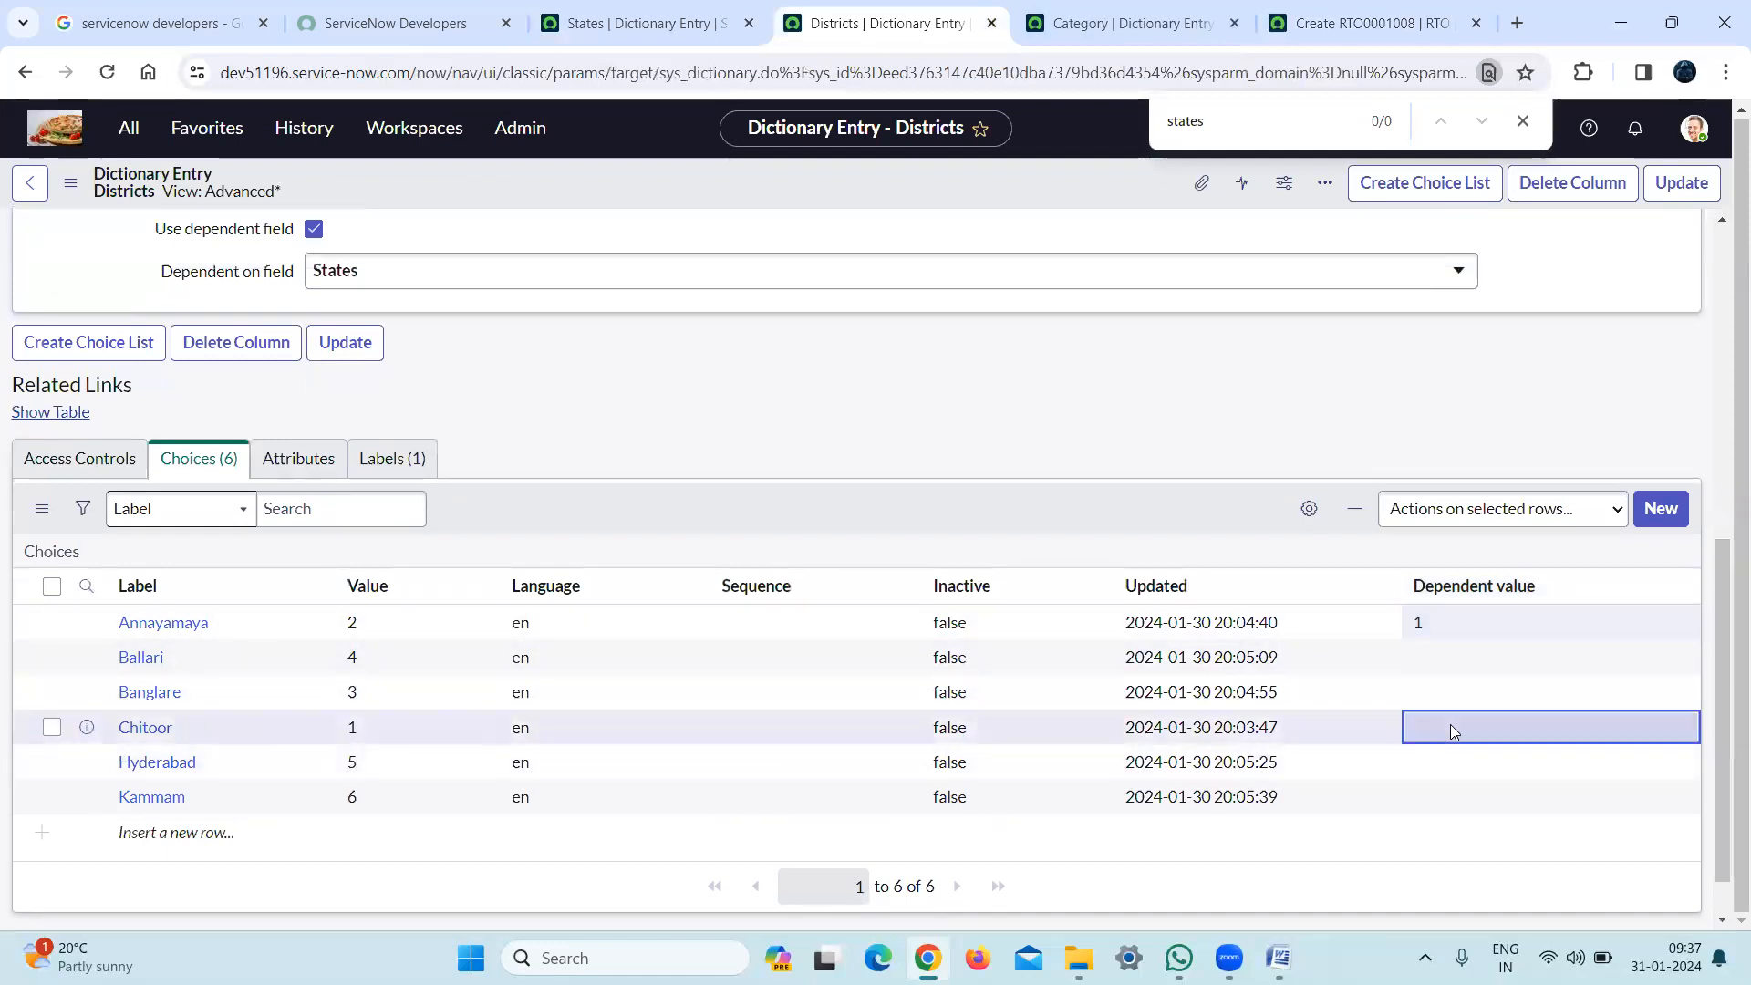
click(1452, 727)
text(1)
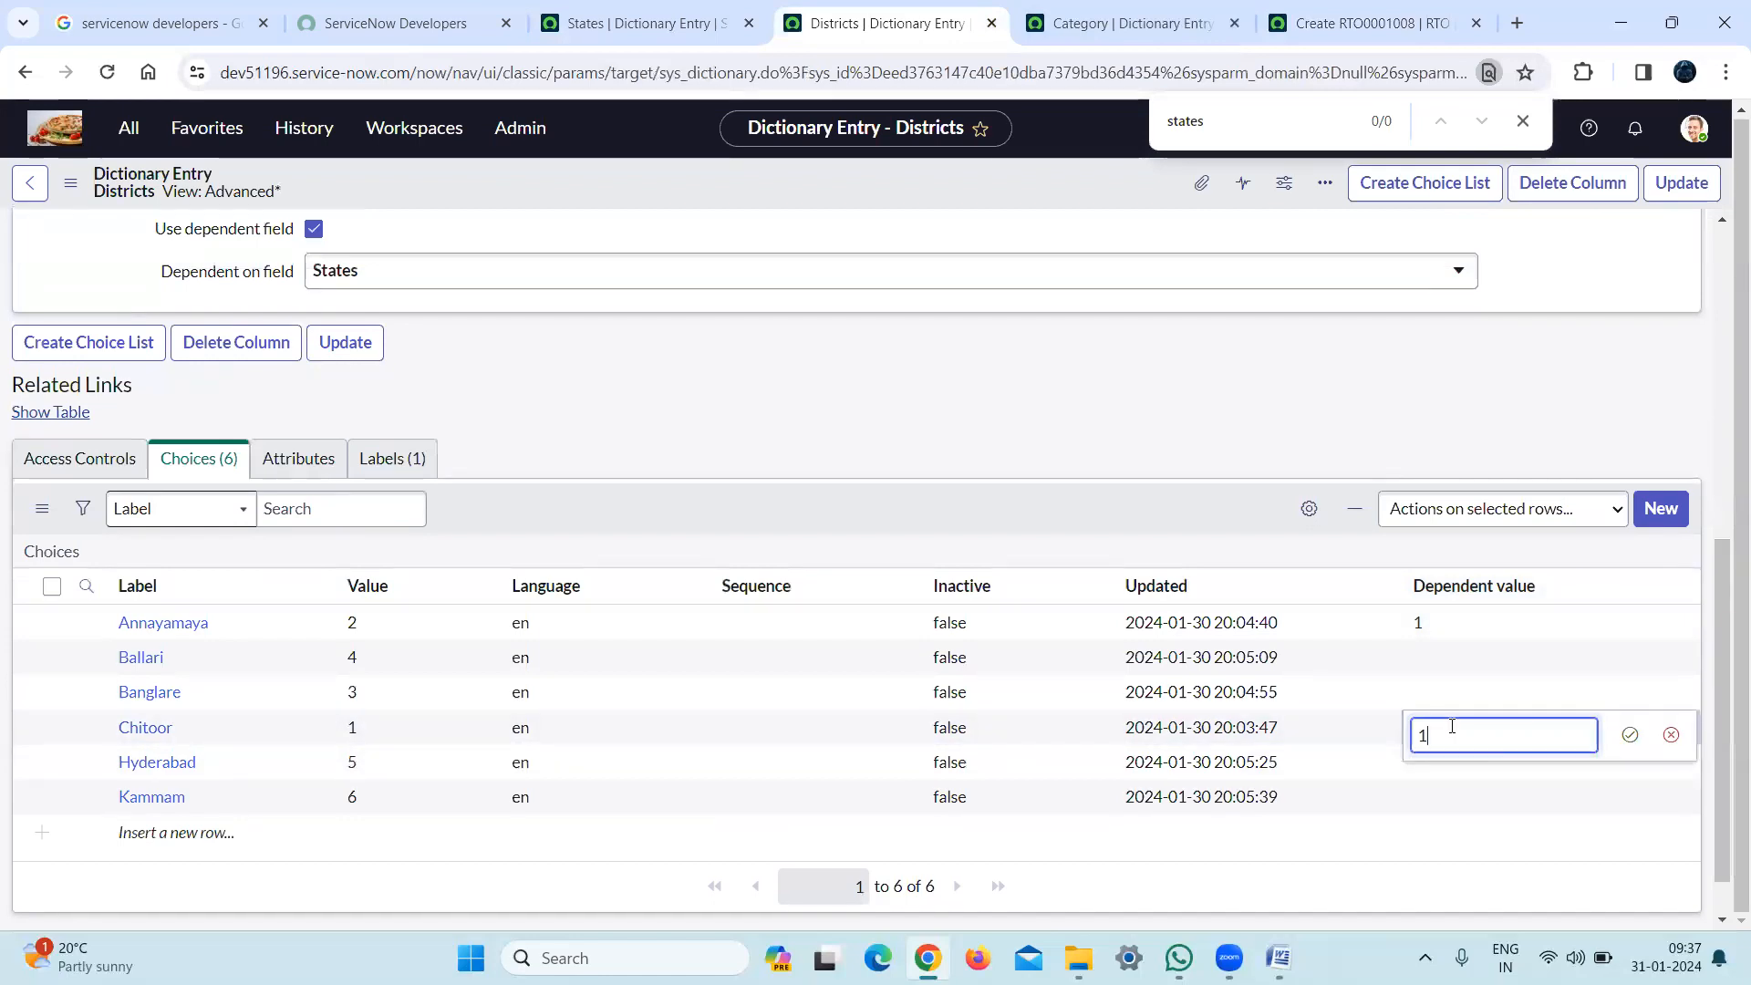
click(1632, 739)
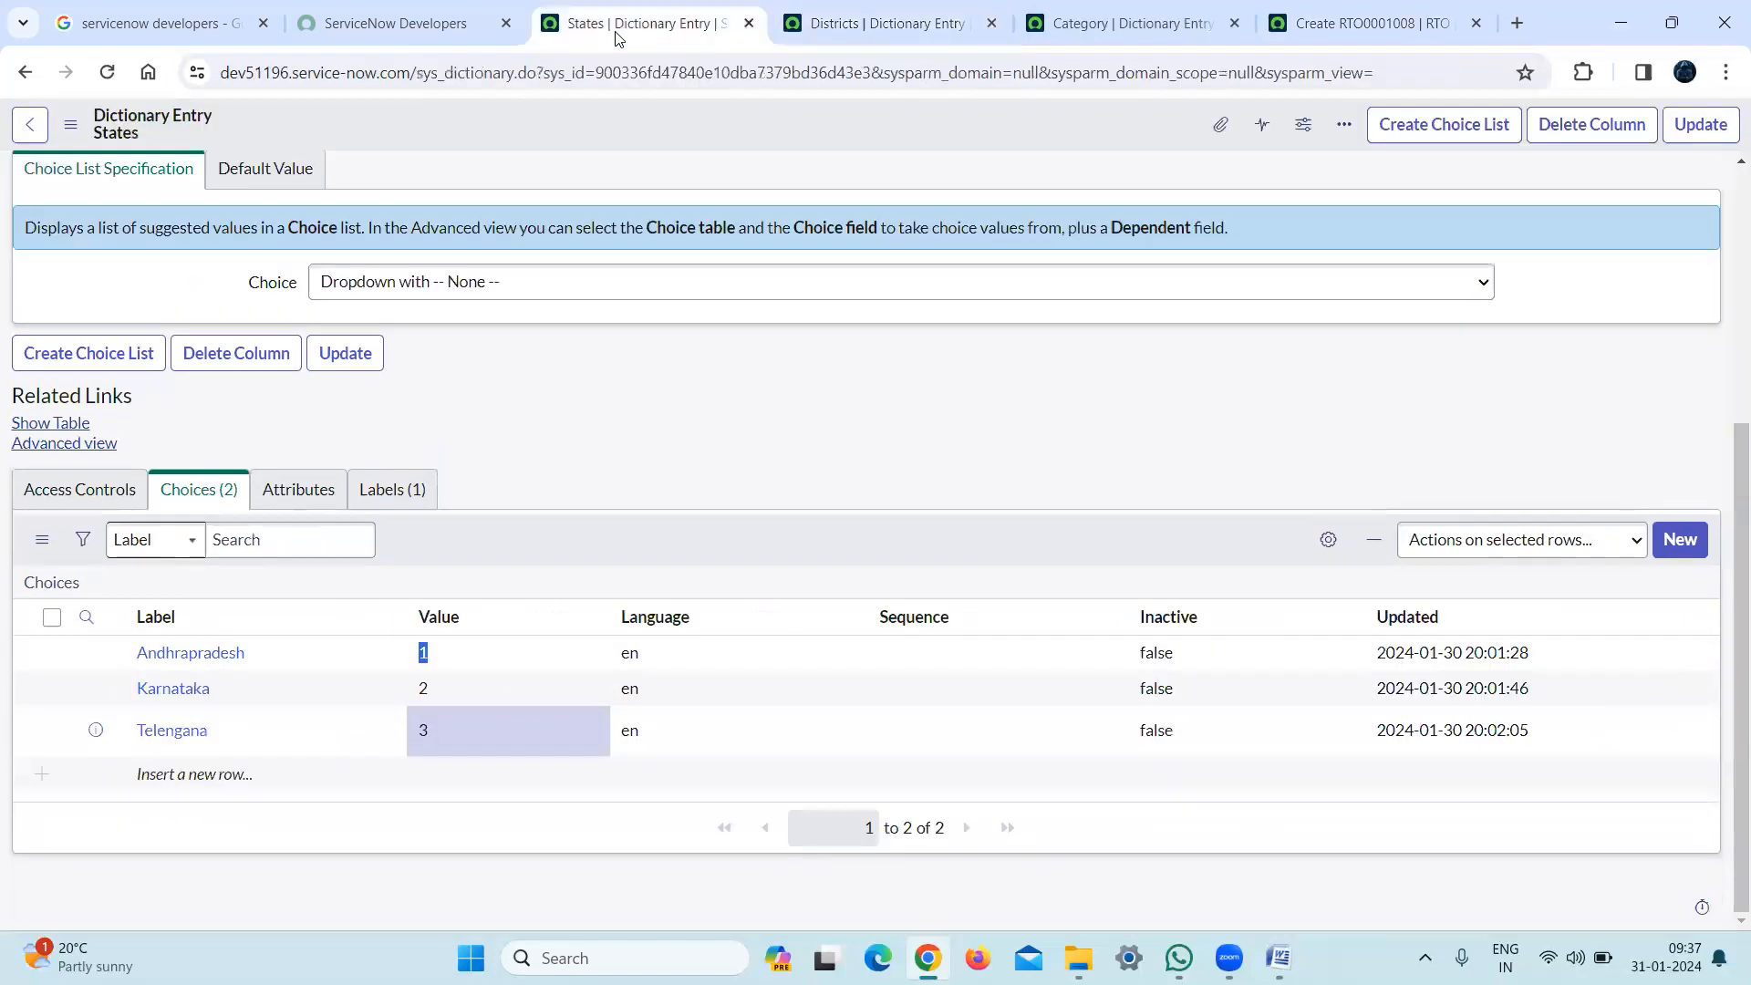
Check Karnataka's value in the States choices and set the dependent value of the Banglare and Ballari district choices to 2
click(621, 25)
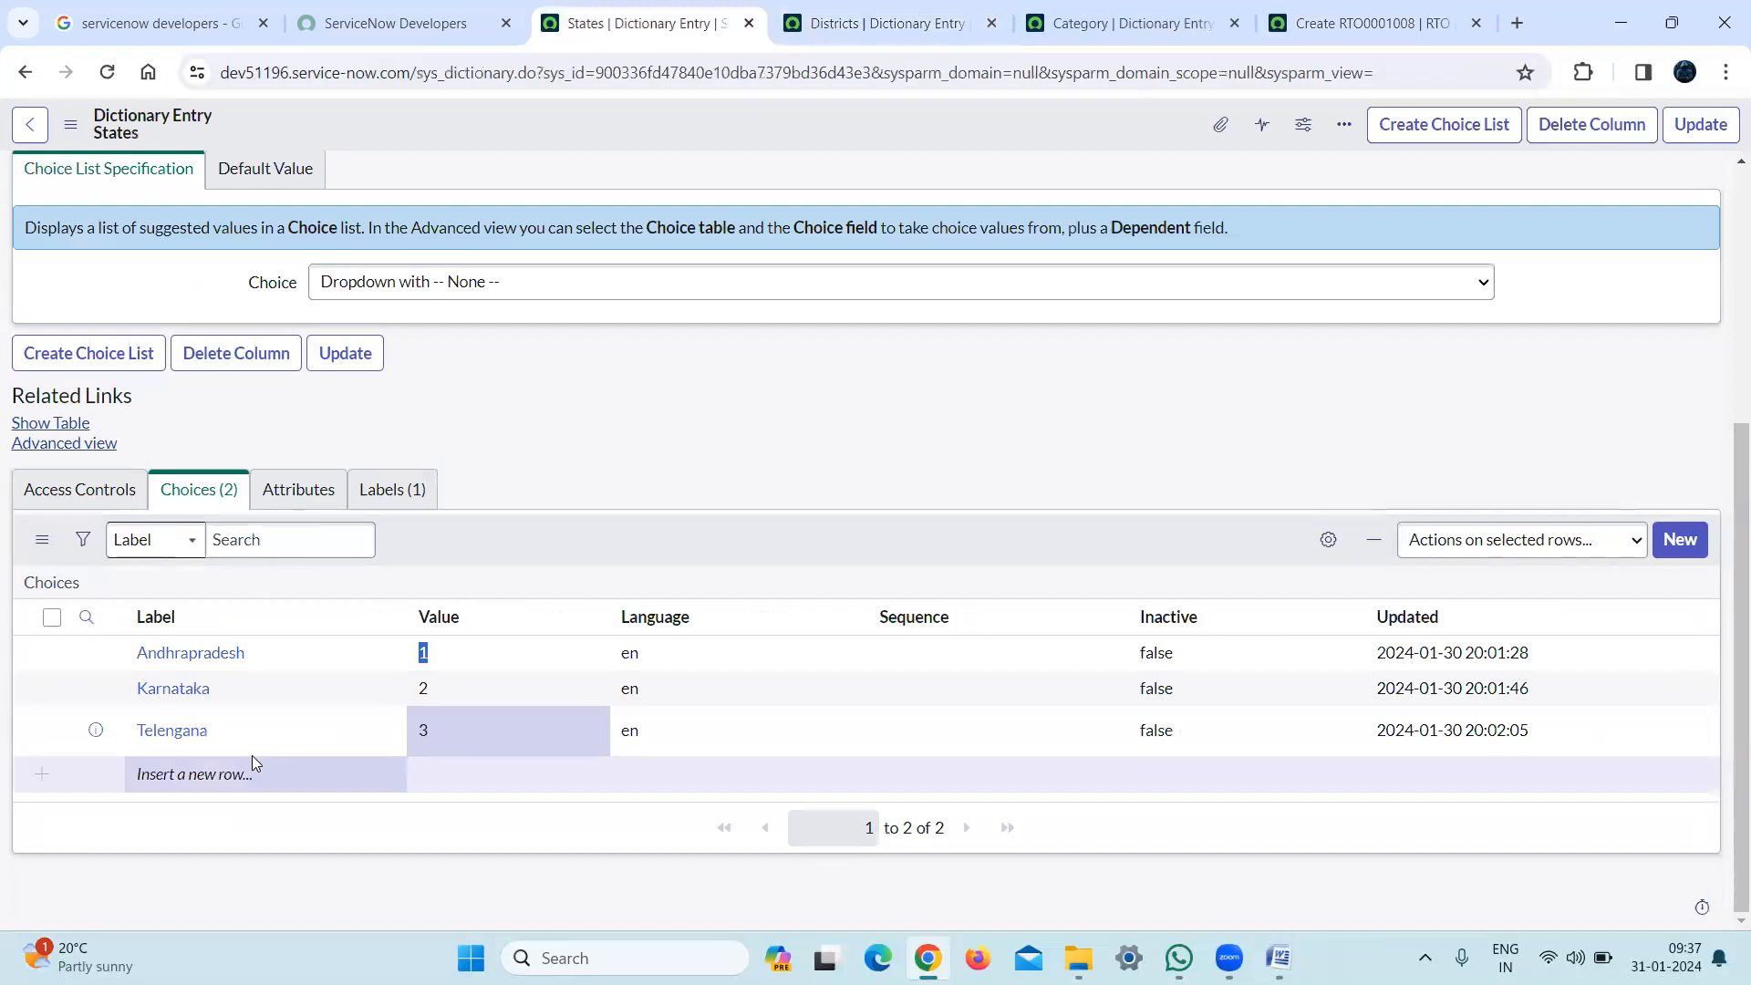
click(835, 35)
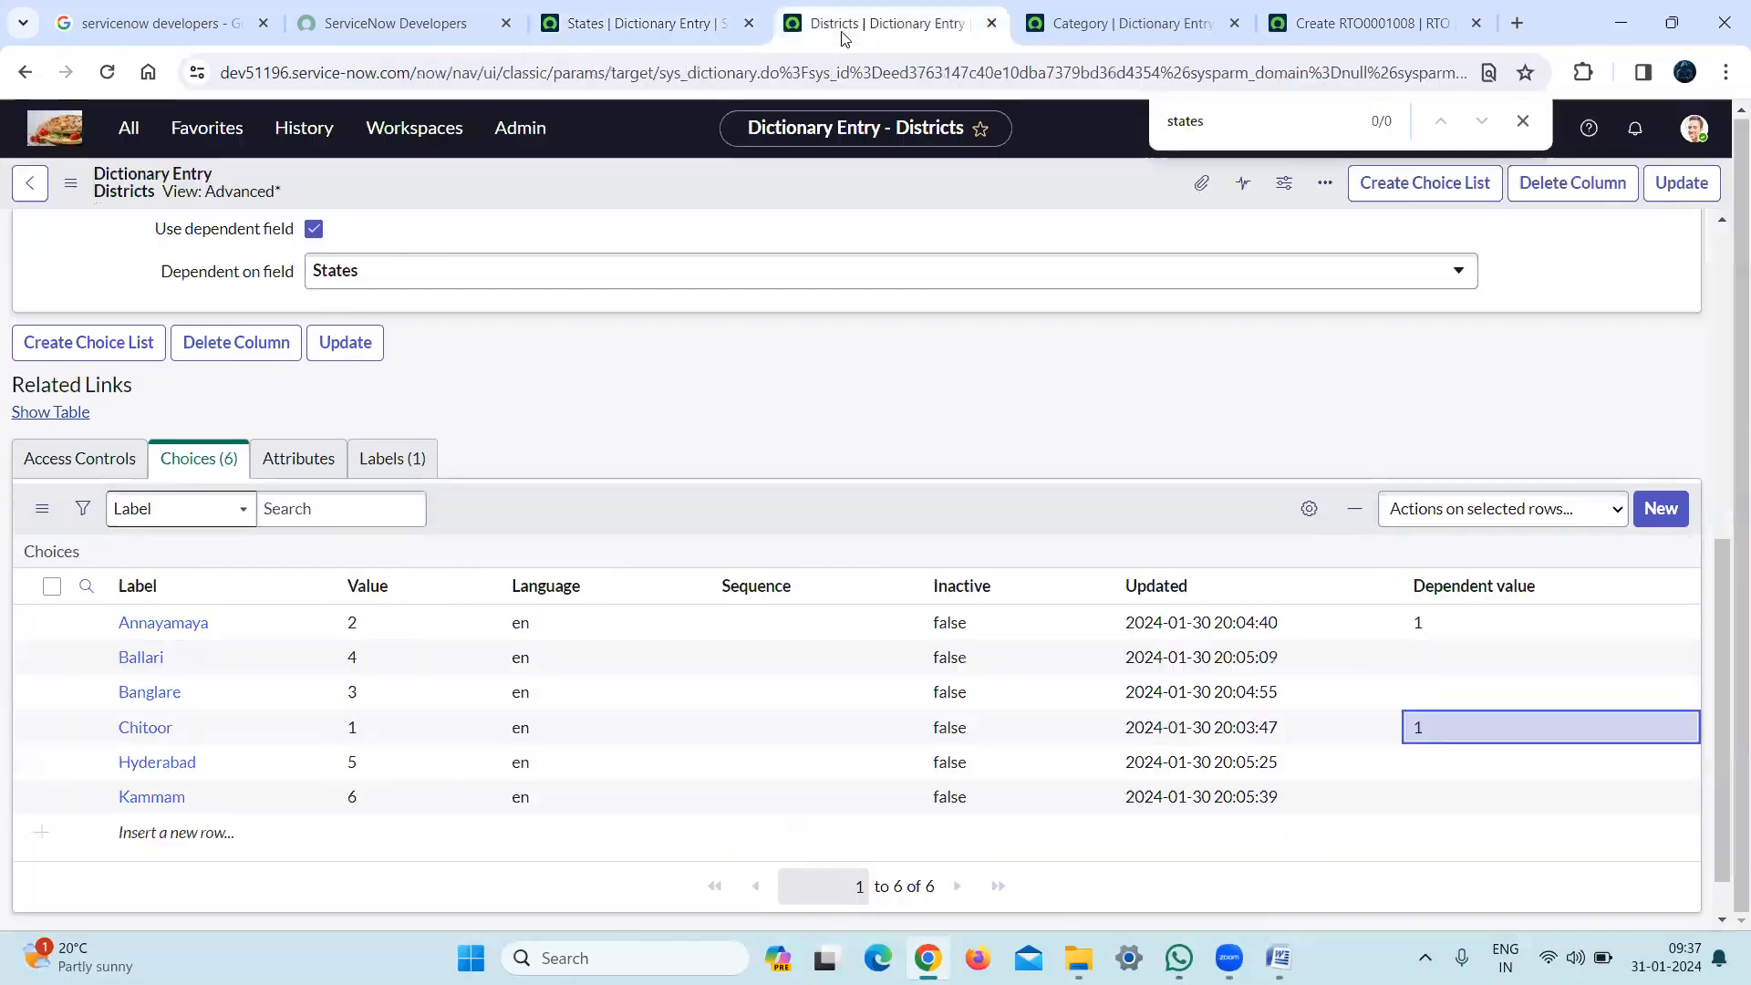
click(1425, 692)
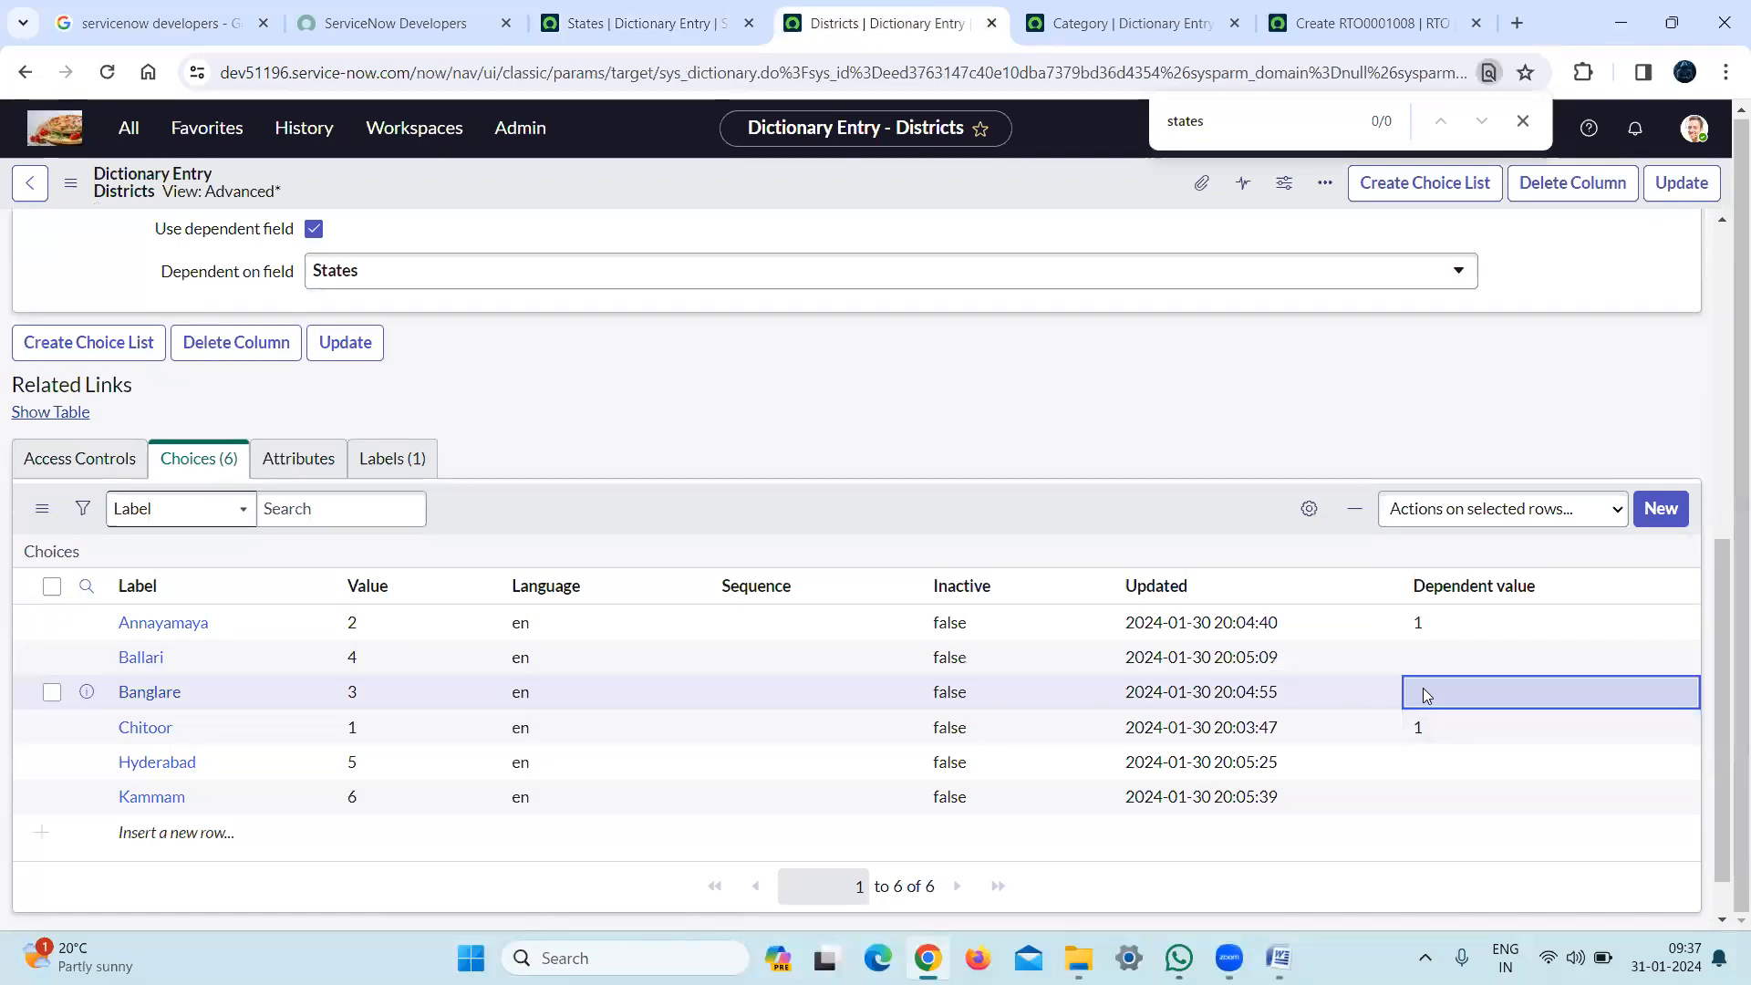
text(1)
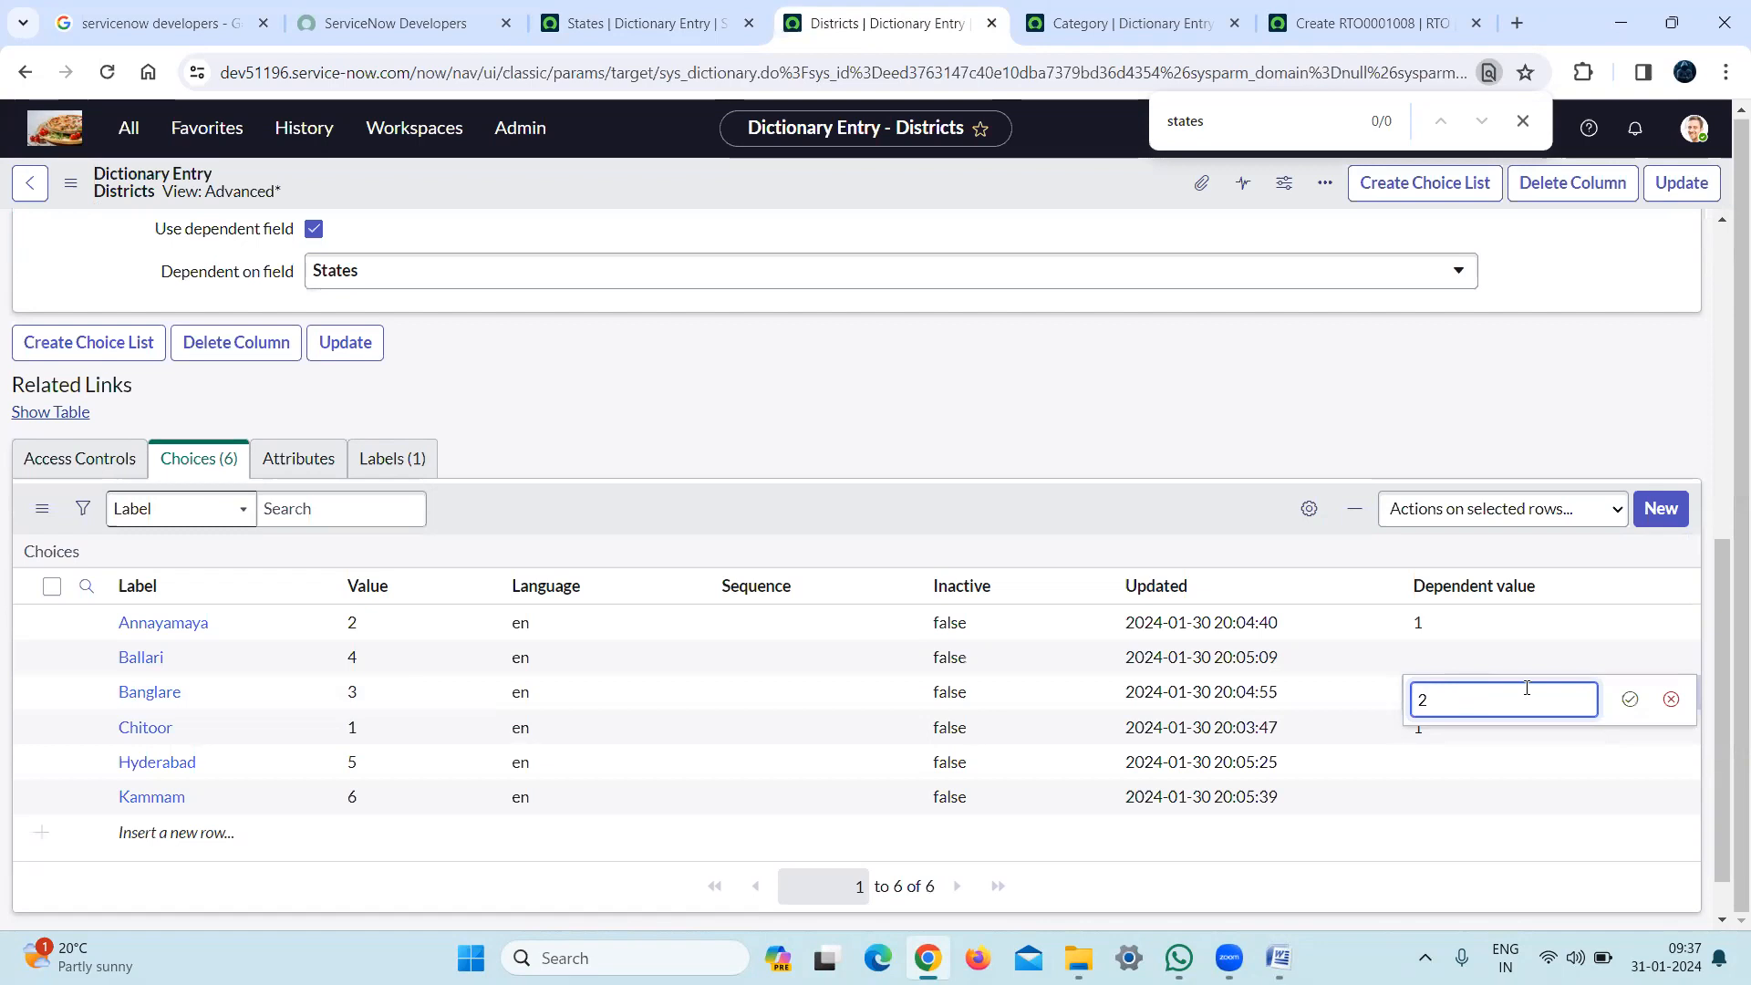
click(1630, 698)
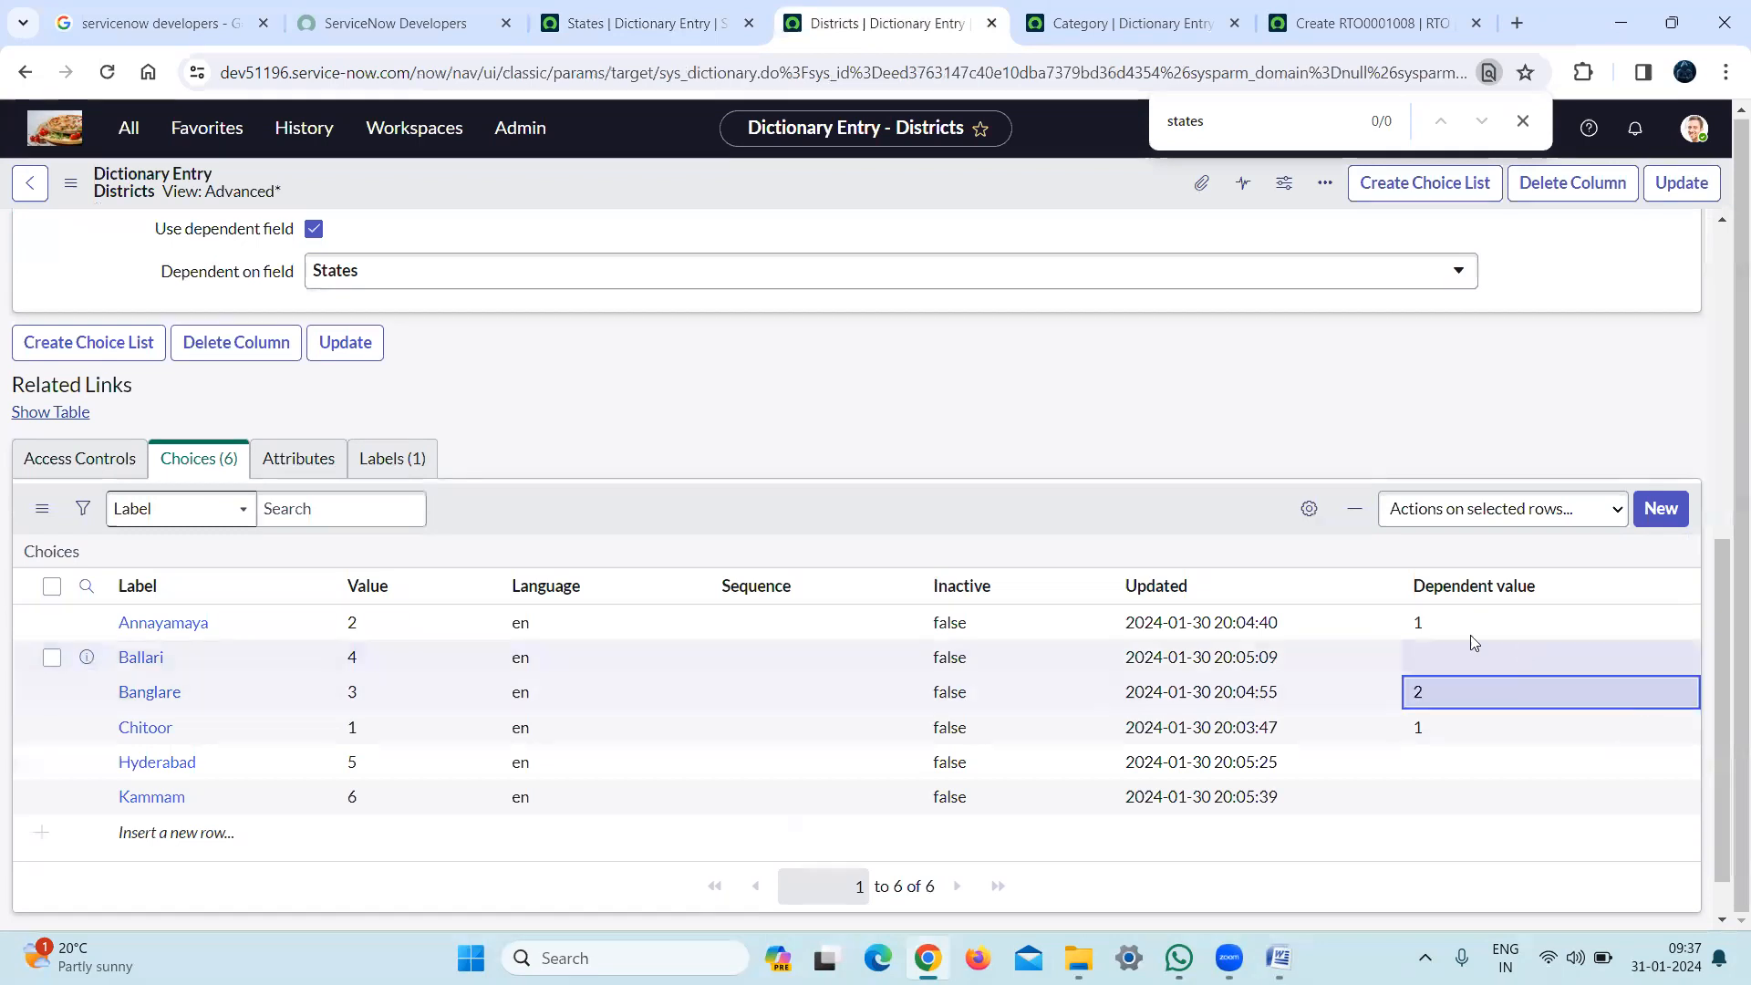
click(1406, 657)
click(1406, 656)
text(2)
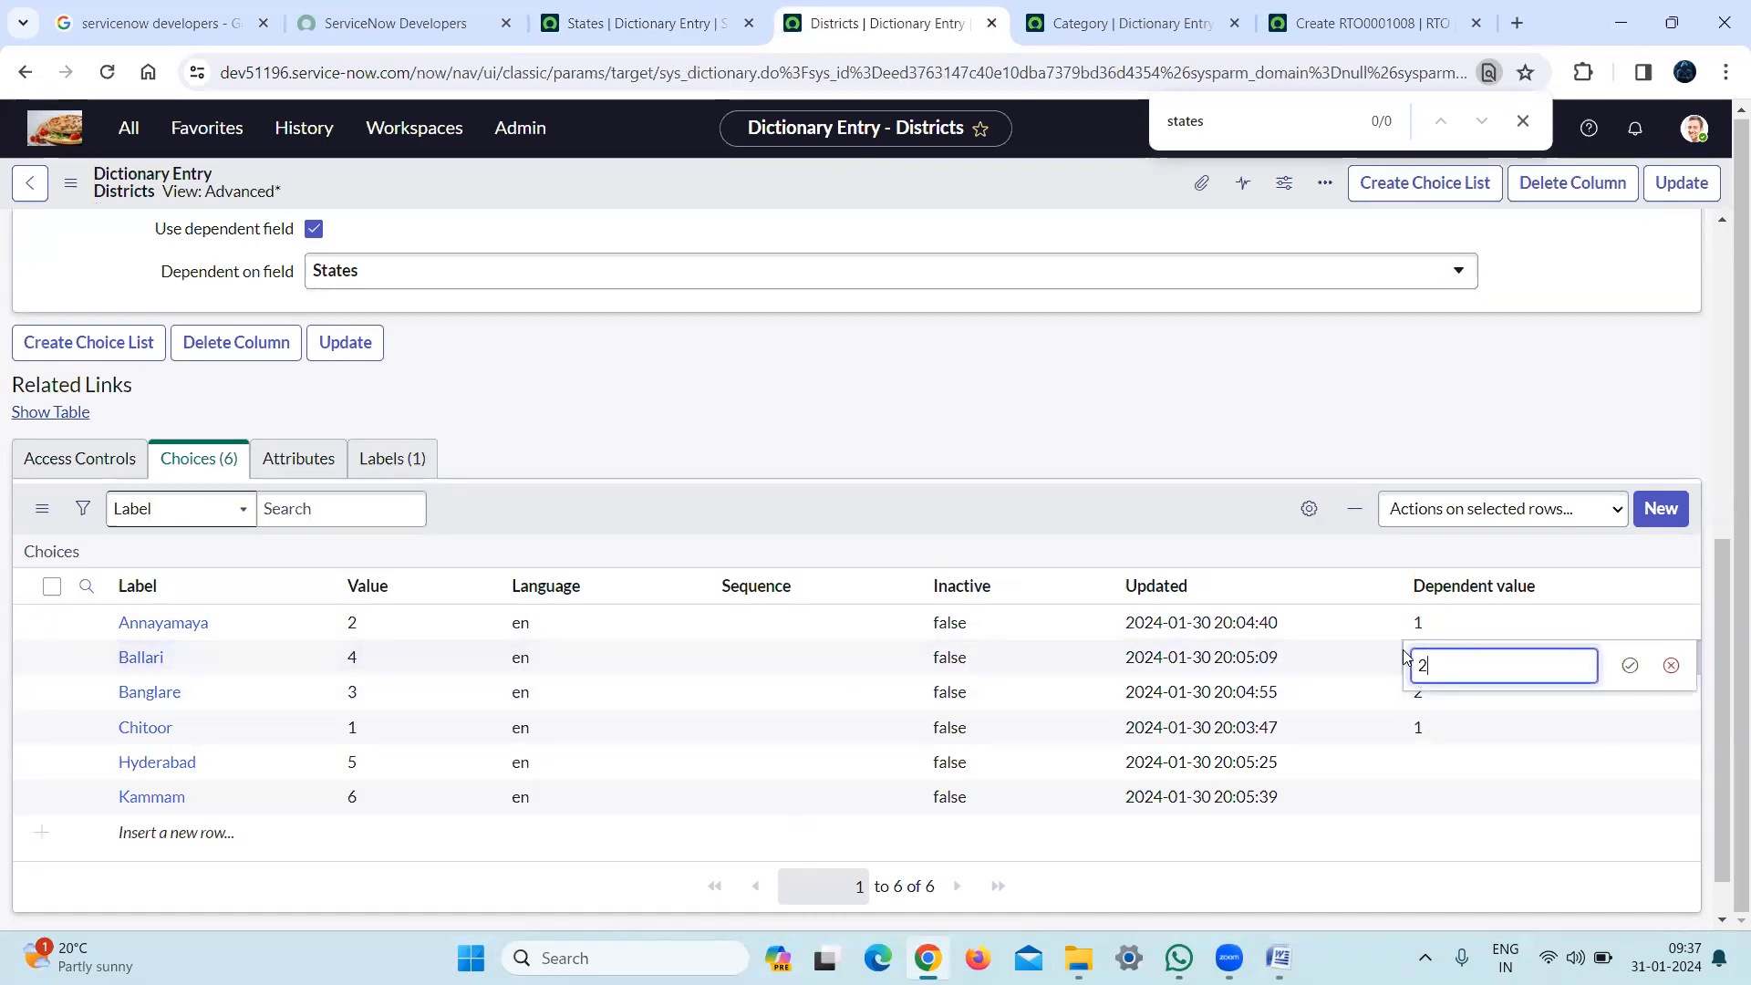
click(1634, 669)
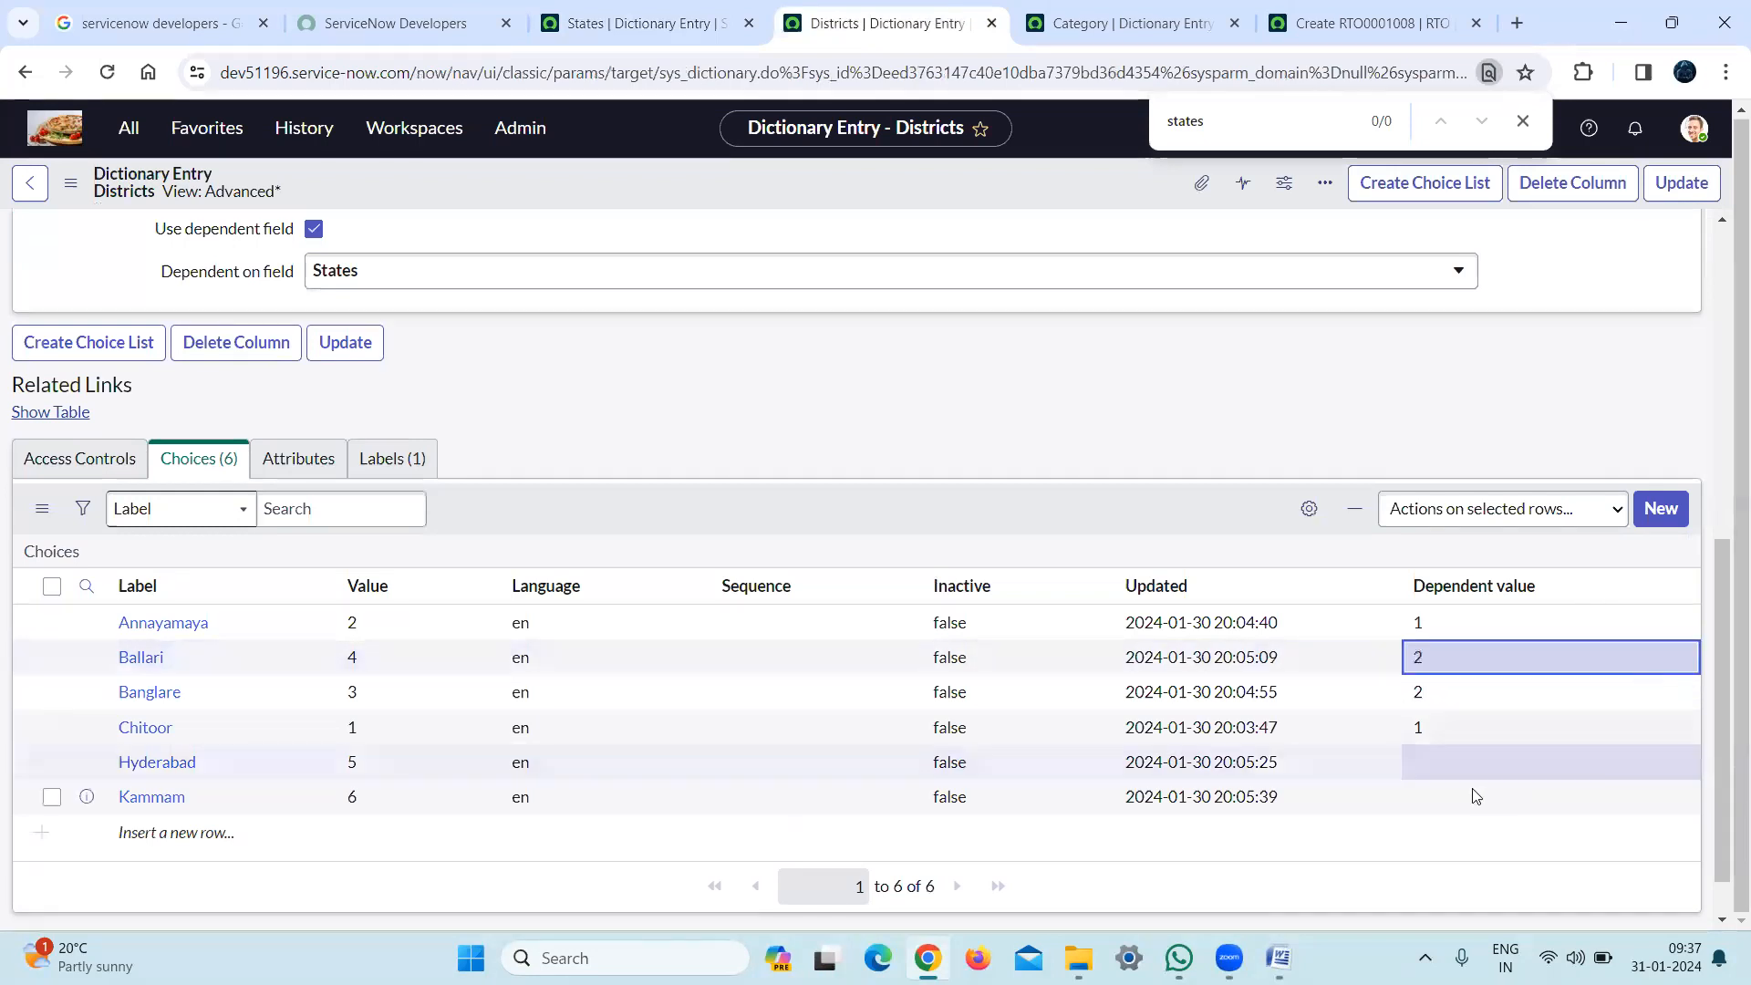
Set the dependent value of the Hyderabad and Kammam district choices to 3
click(1427, 766)
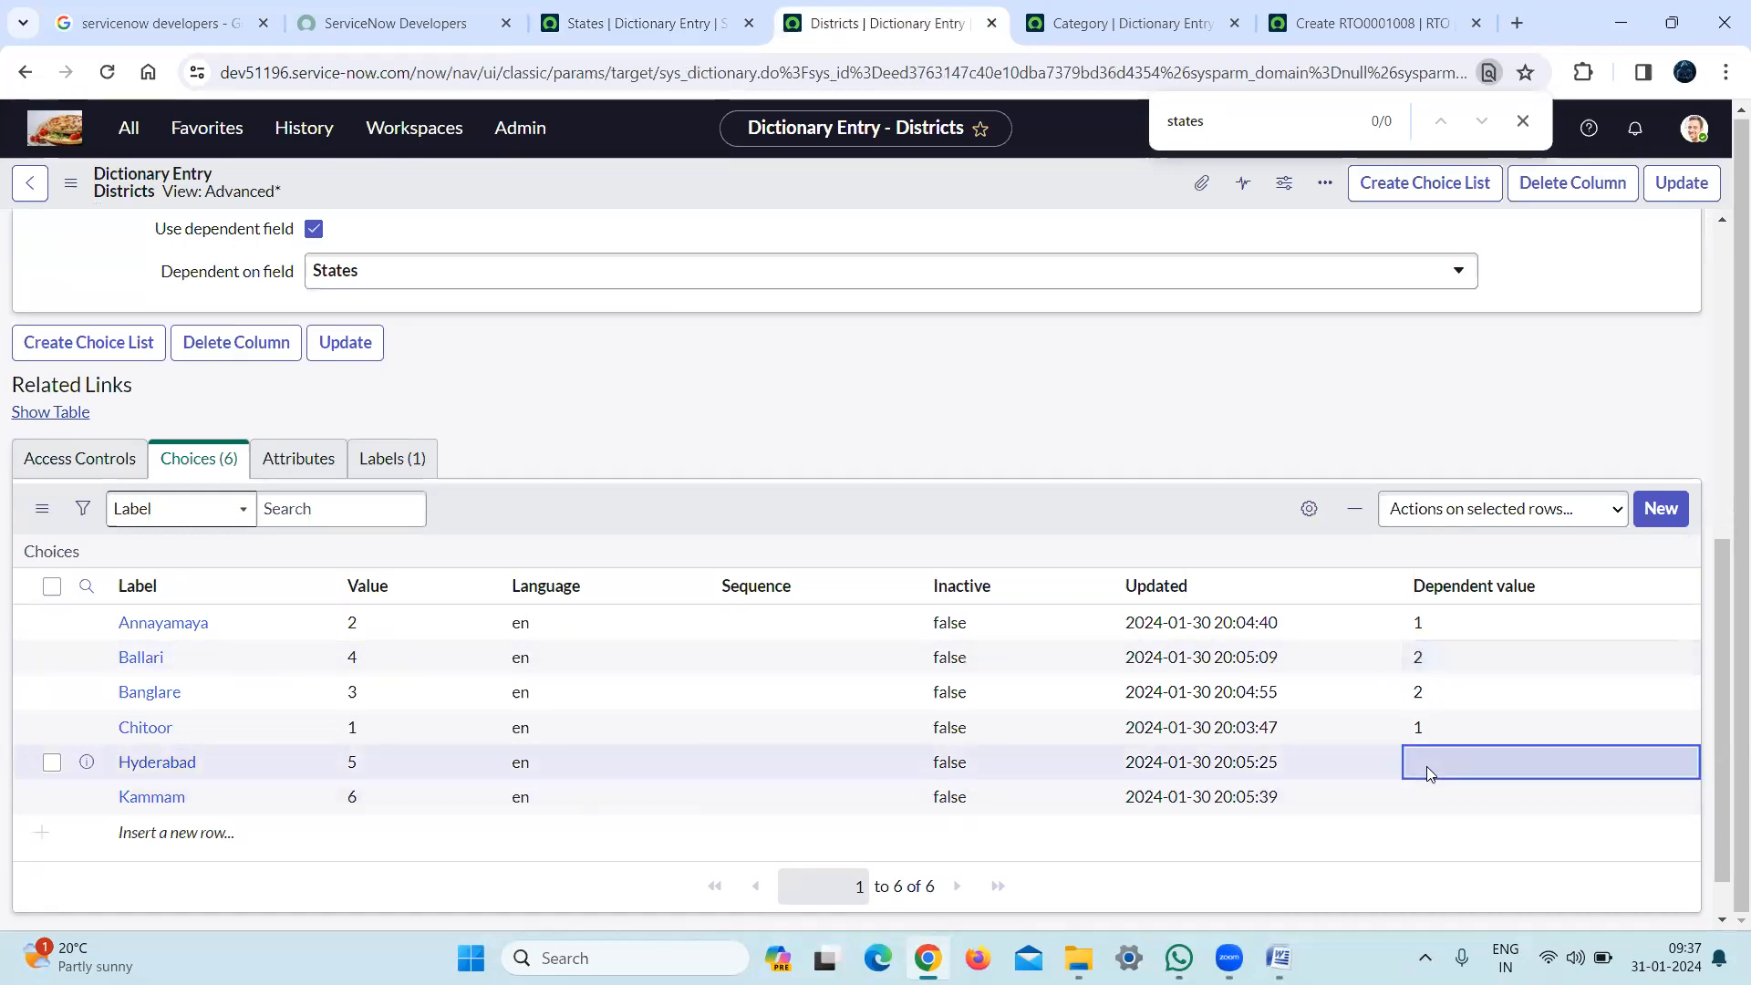
click(1427, 766)
text(3)
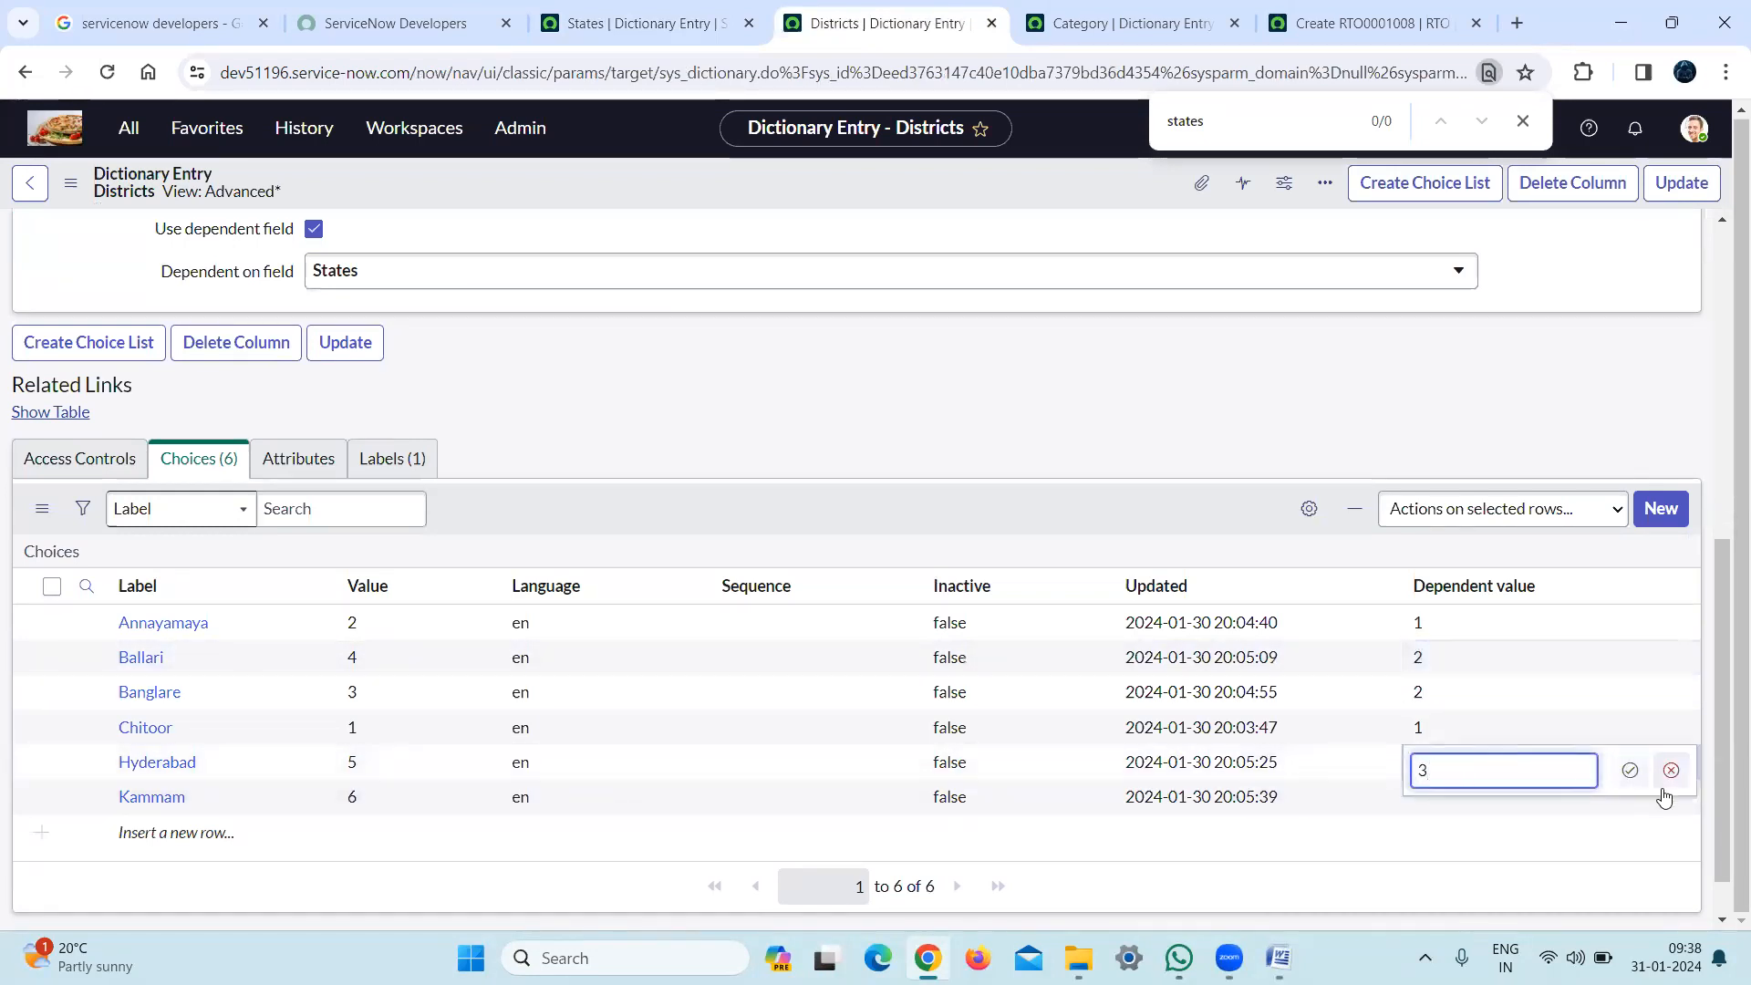
click(1630, 770)
click(1441, 798)
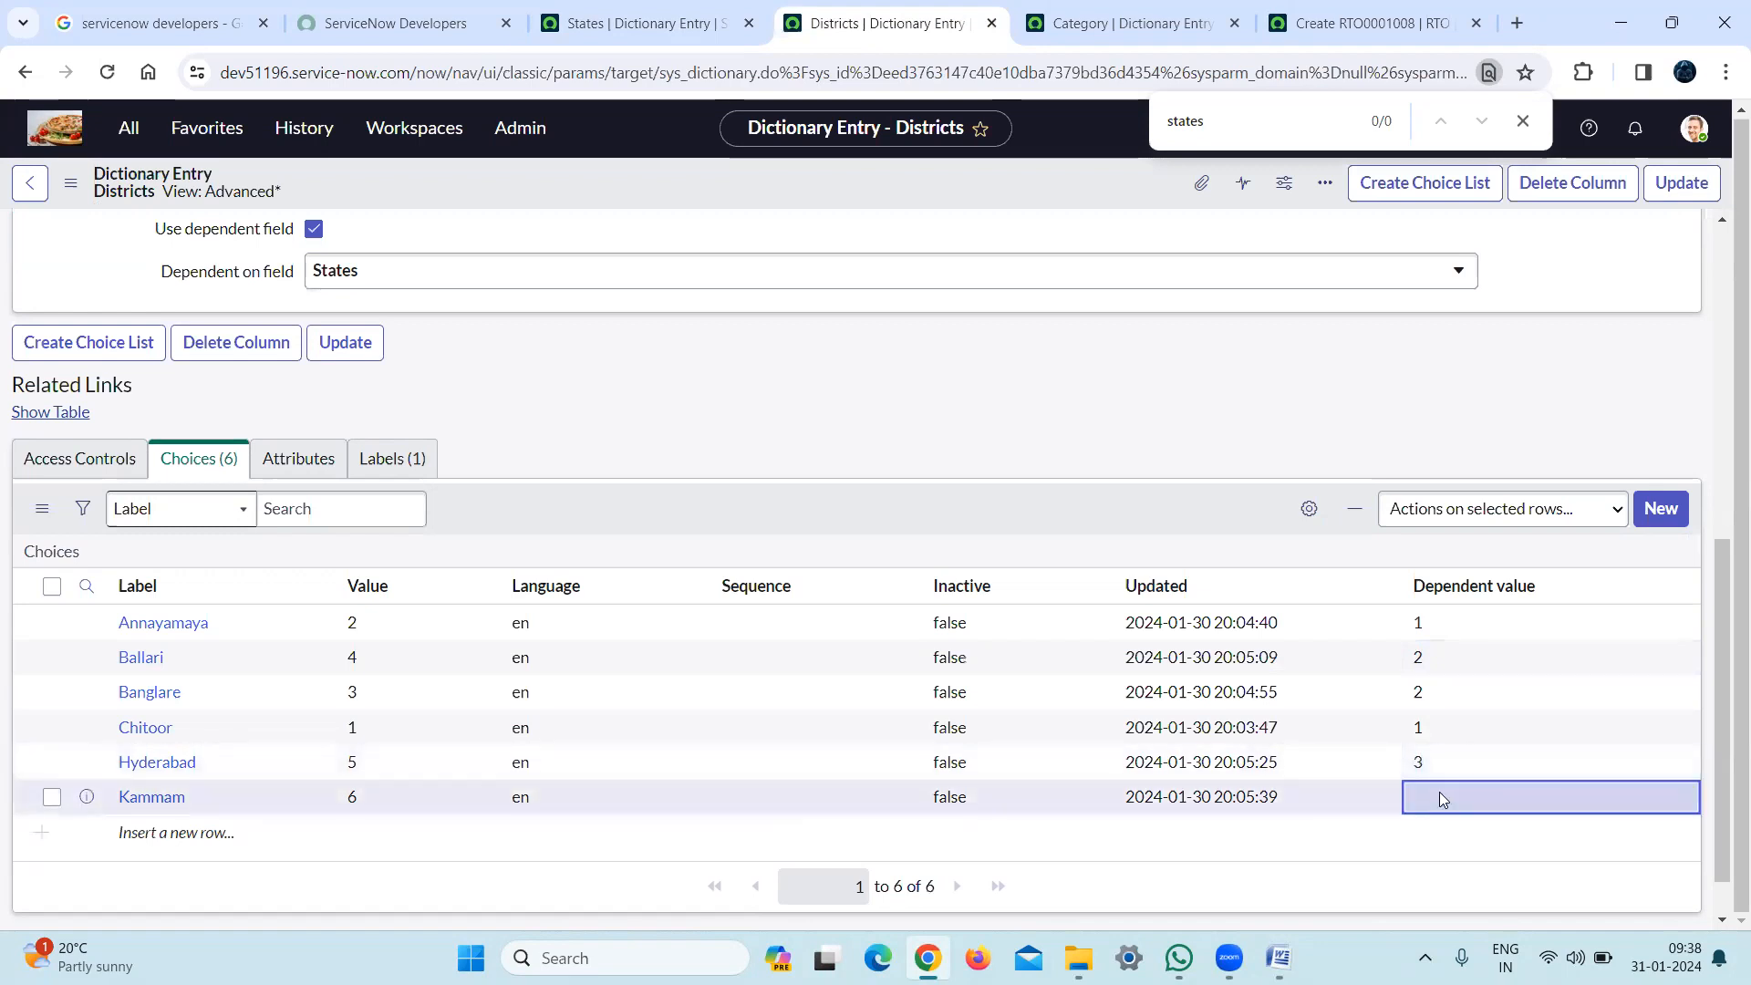
click(1440, 799)
text(3)
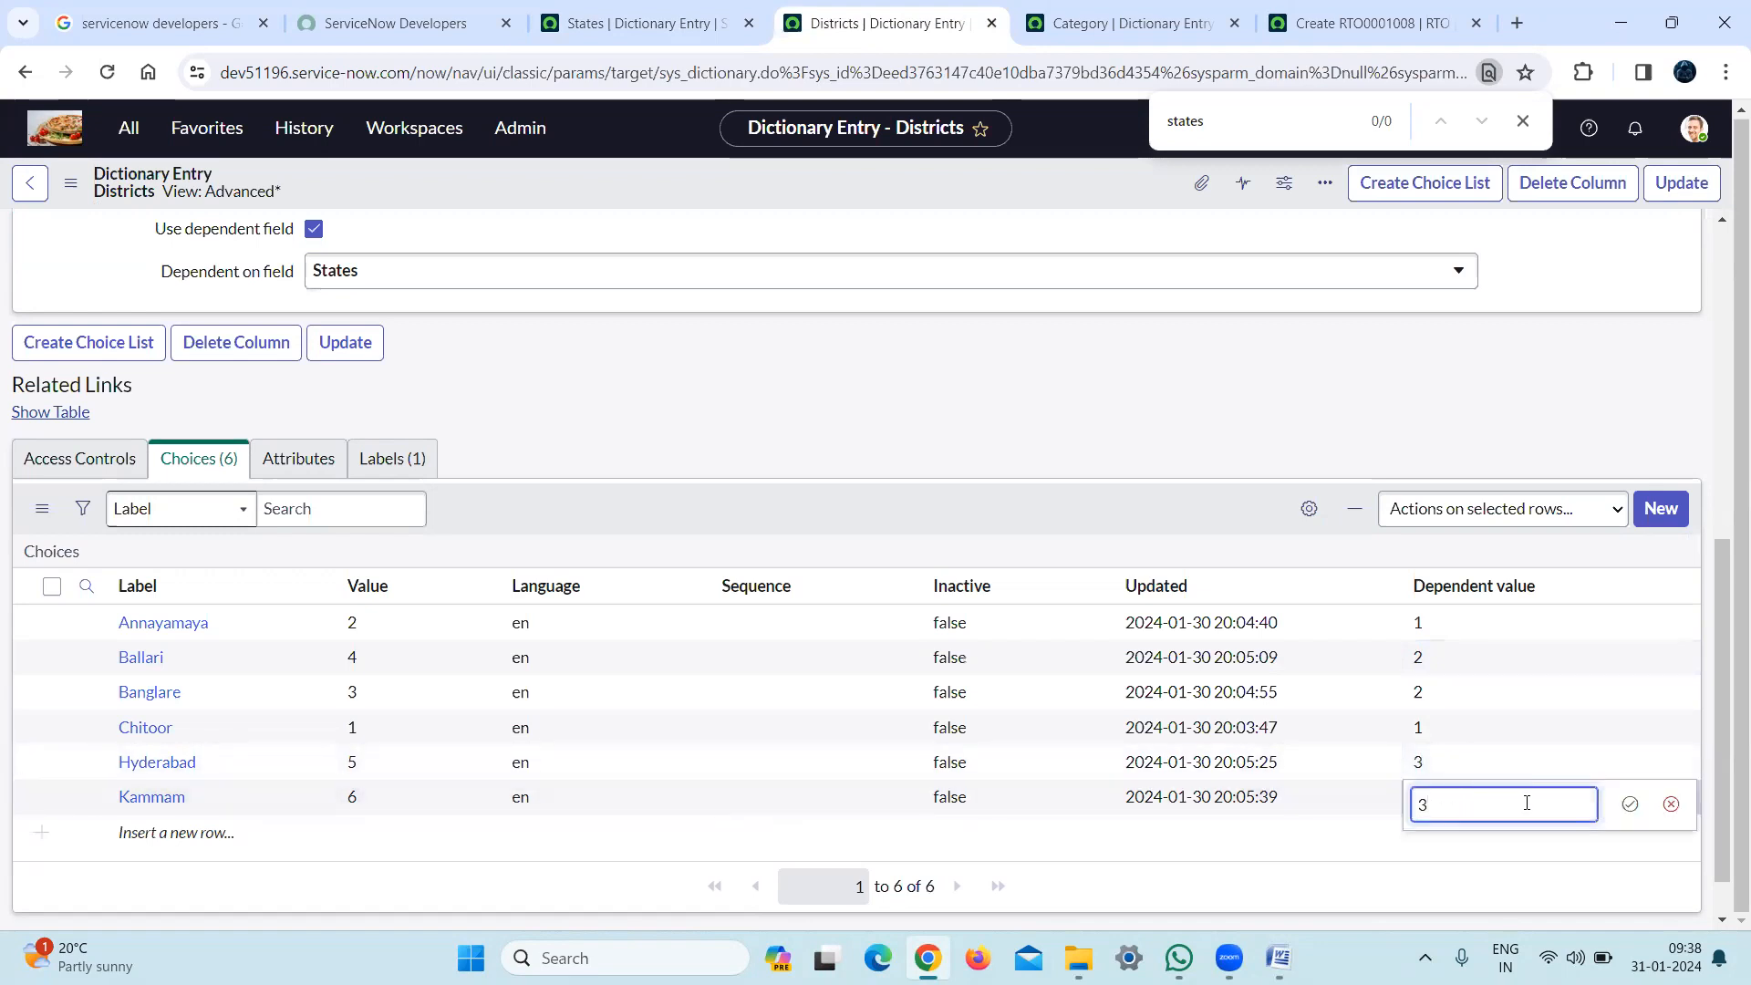
click(1630, 804)
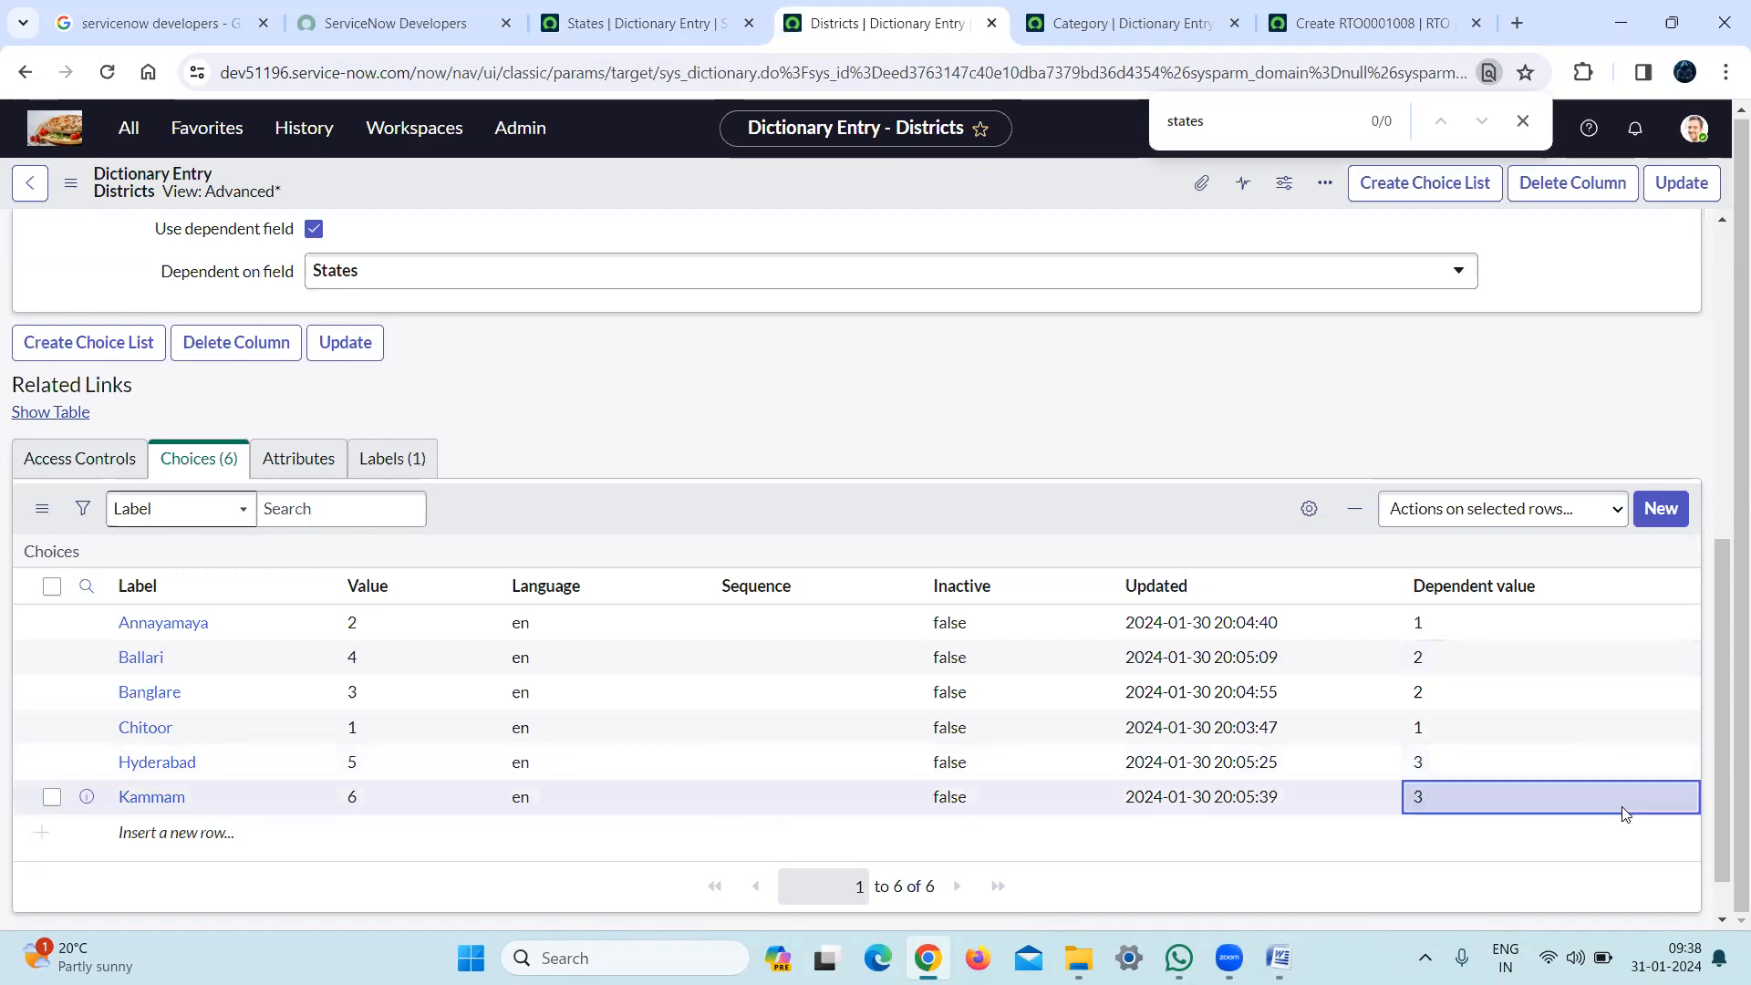
Save the Districts dictionary entry without leaving it and review the dependent values in its choices list
right_click(660, 157)
right_click(564, 183)
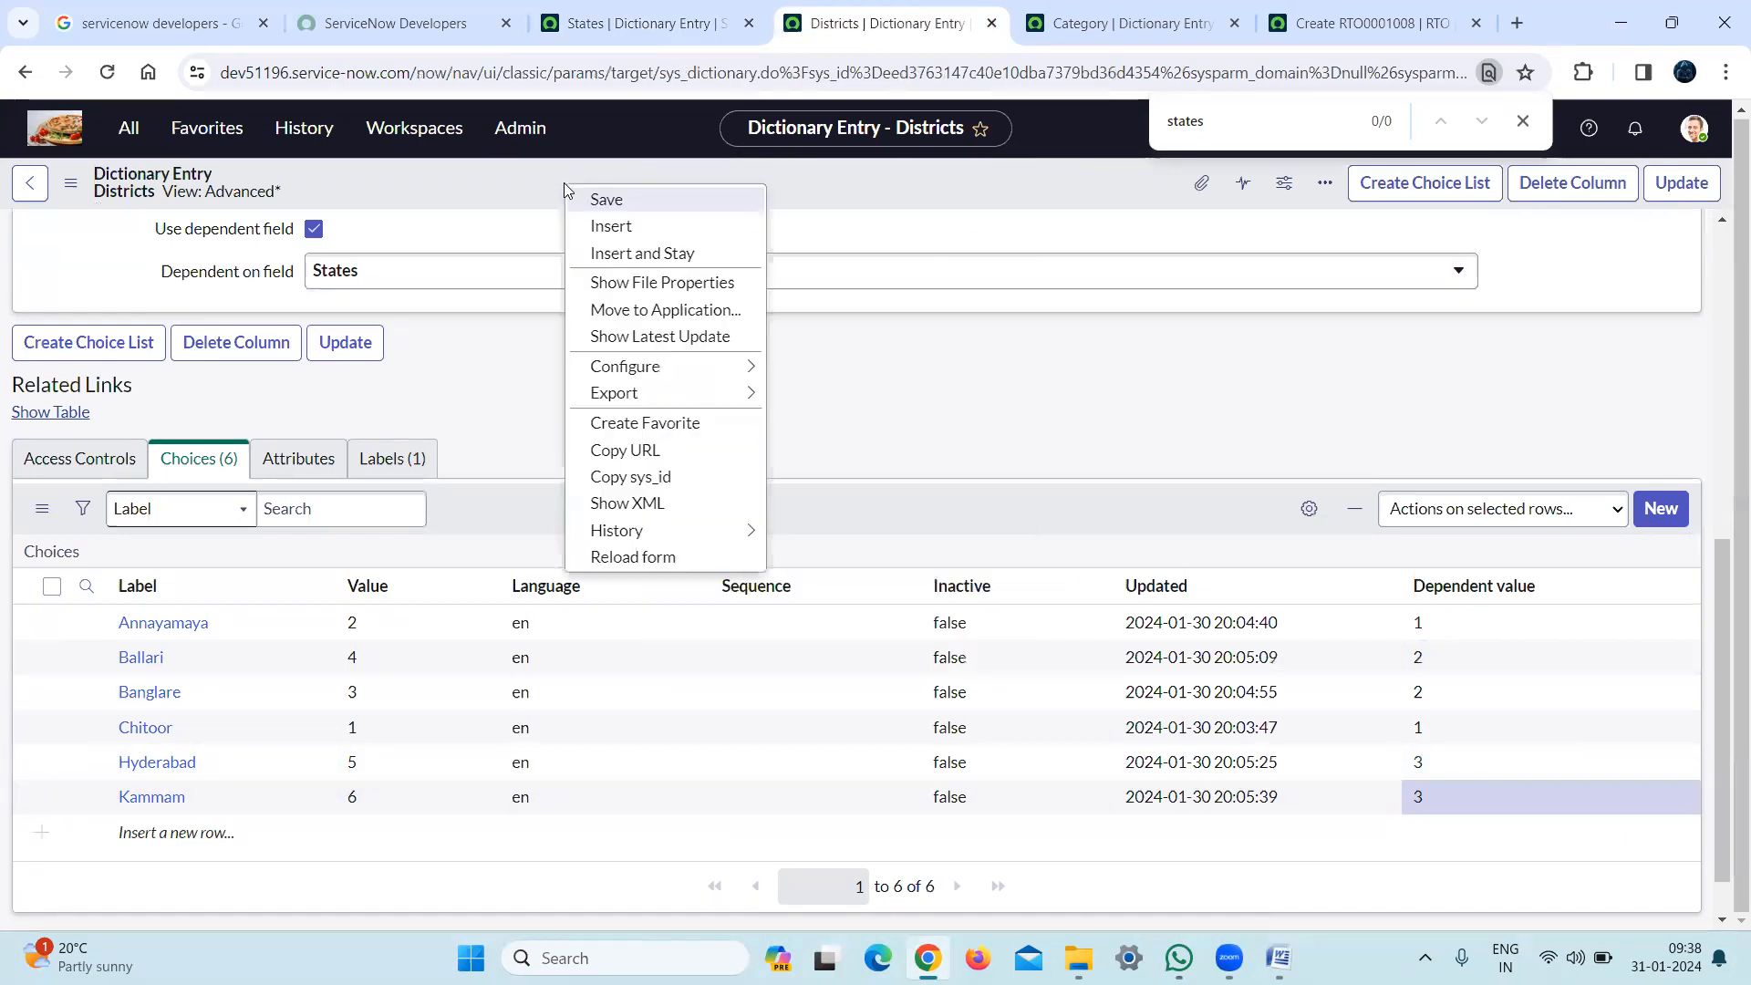
click(626, 203)
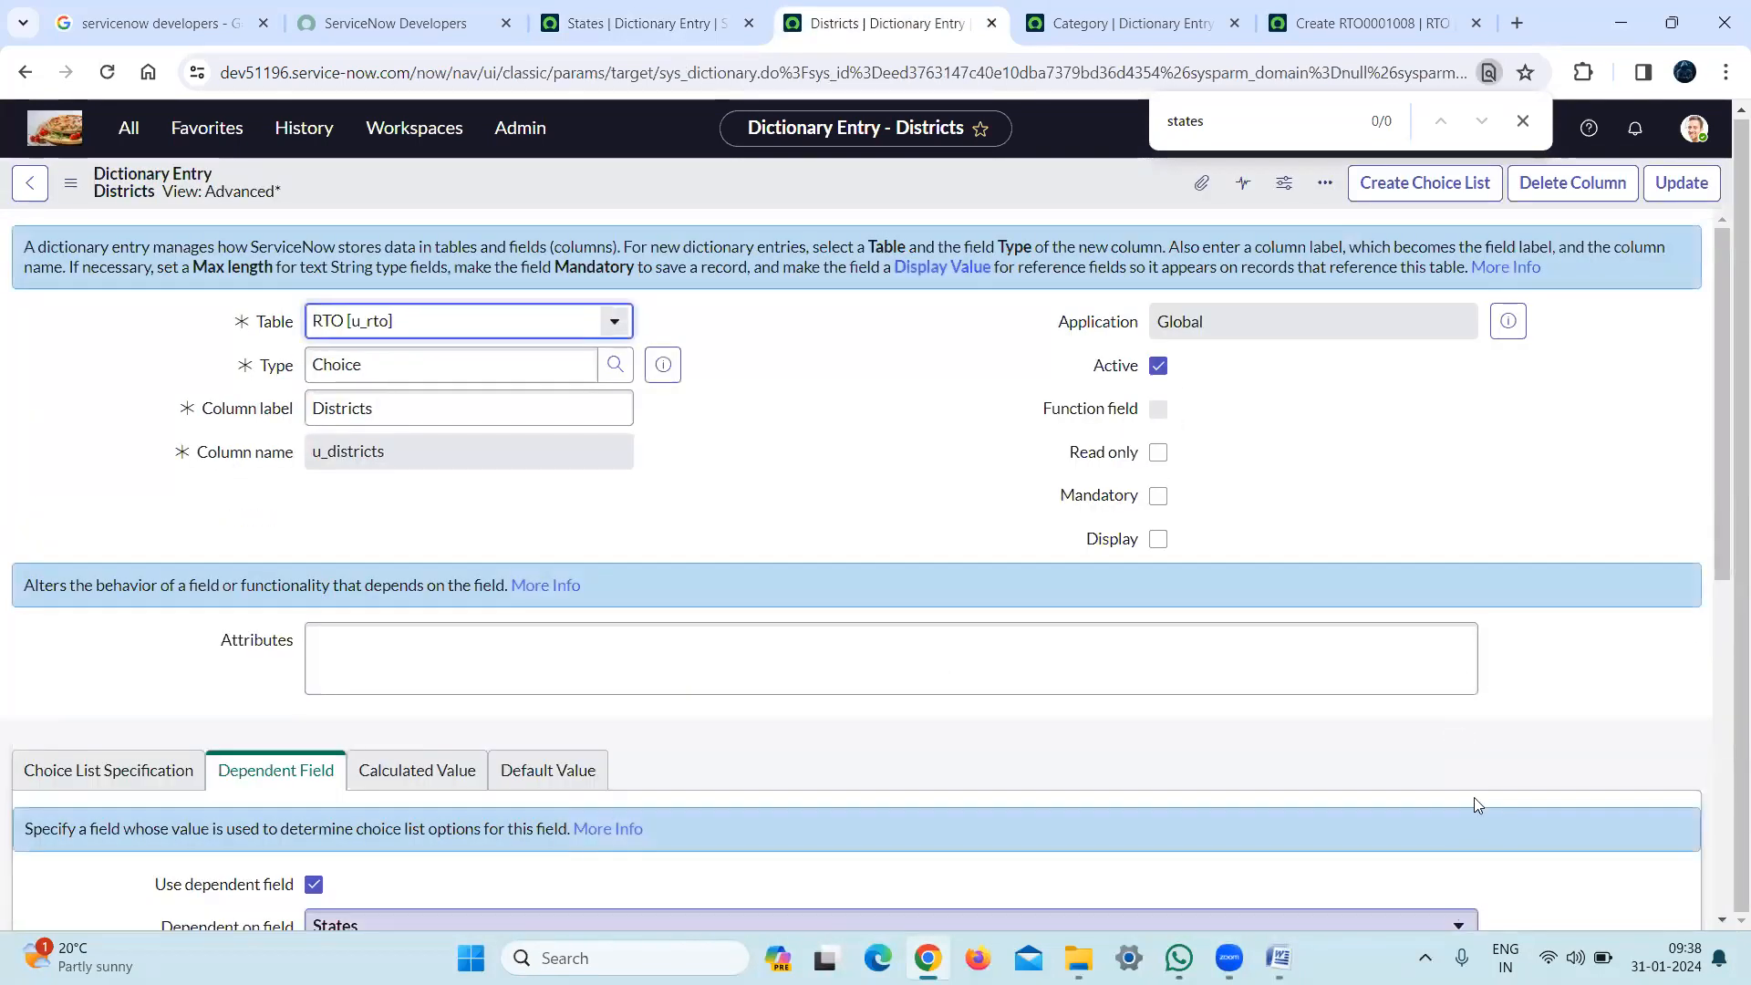
drag(1724, 536, 1724, 858)
right_click(1724, 857)
click(1002, 328)
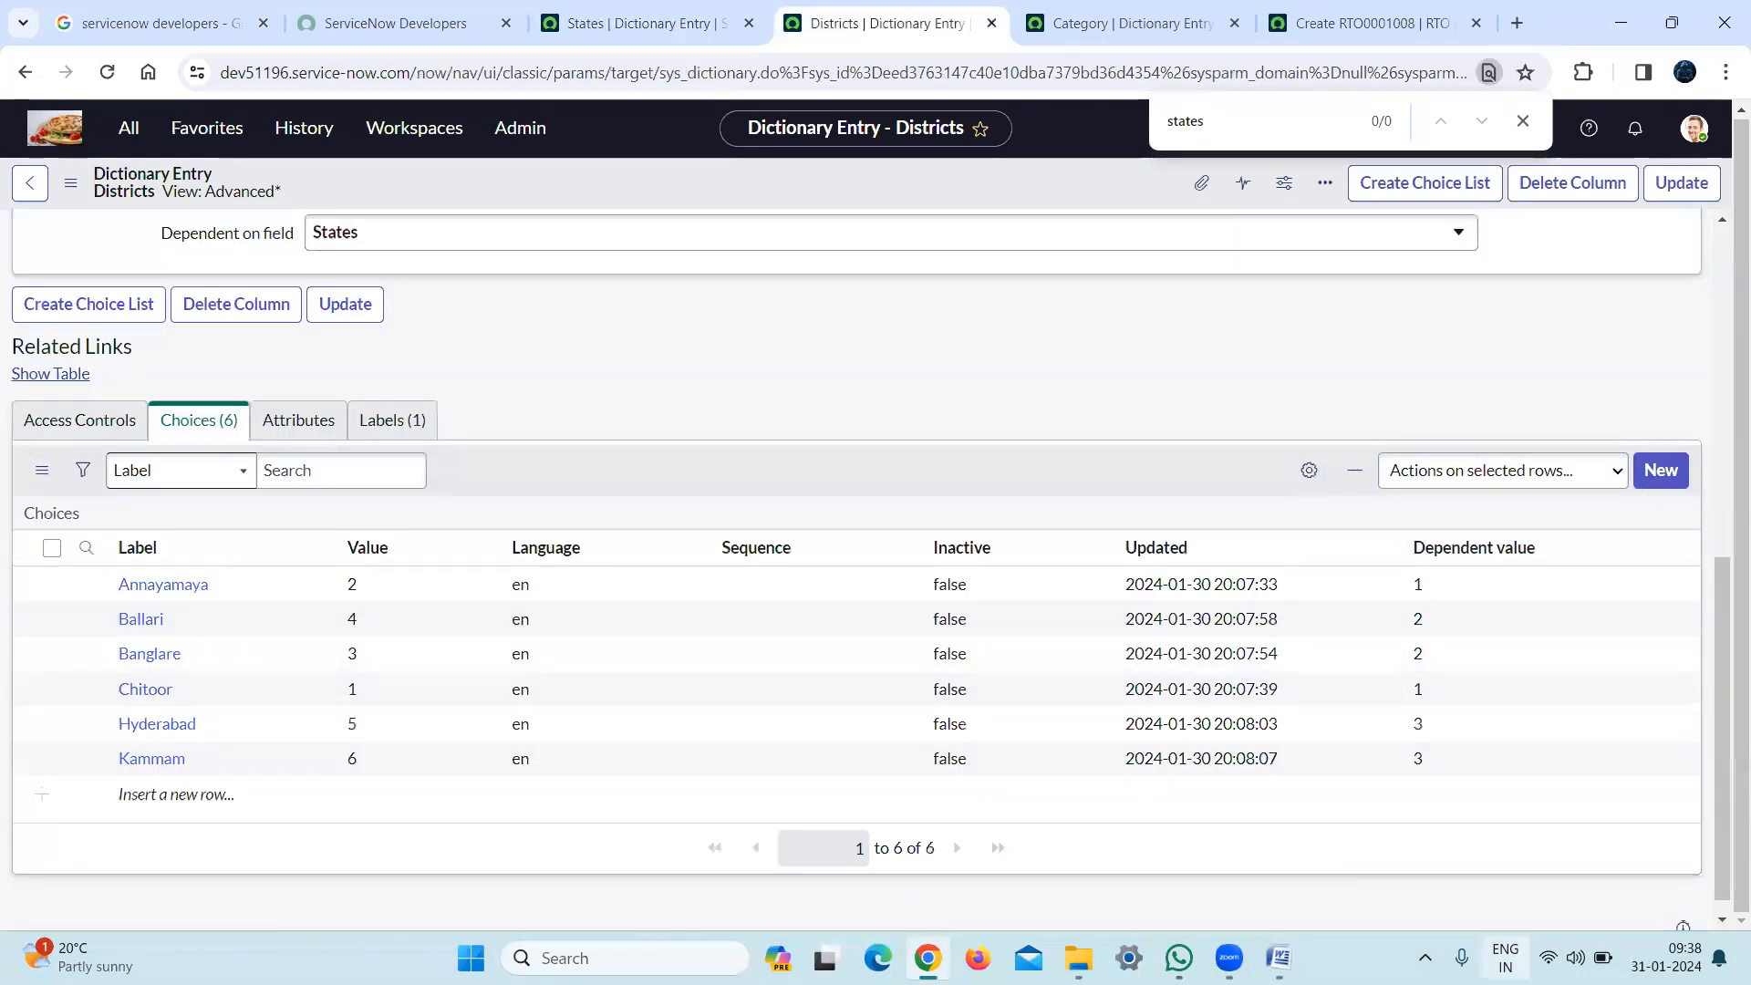
Reload the new RTO record form, choose Andhrapradesh as the state, and view the districts offered for it
click(1345, 51)
click(1168, 84)
key(Return)
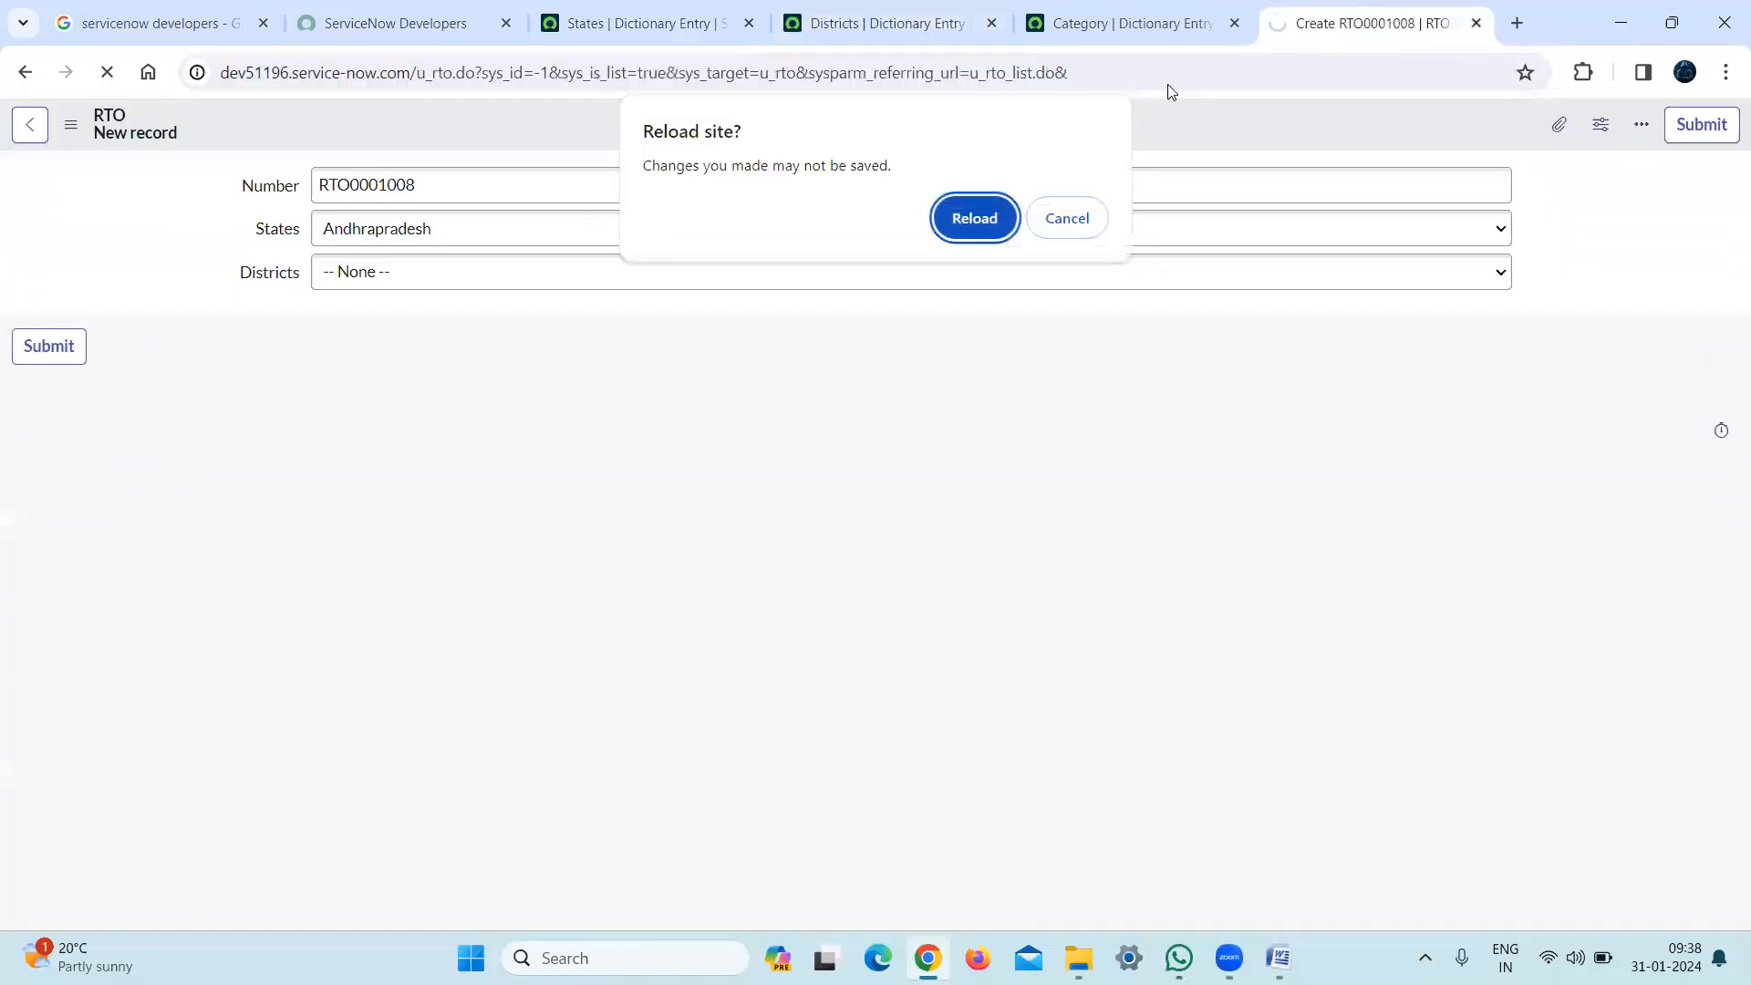
key(Return)
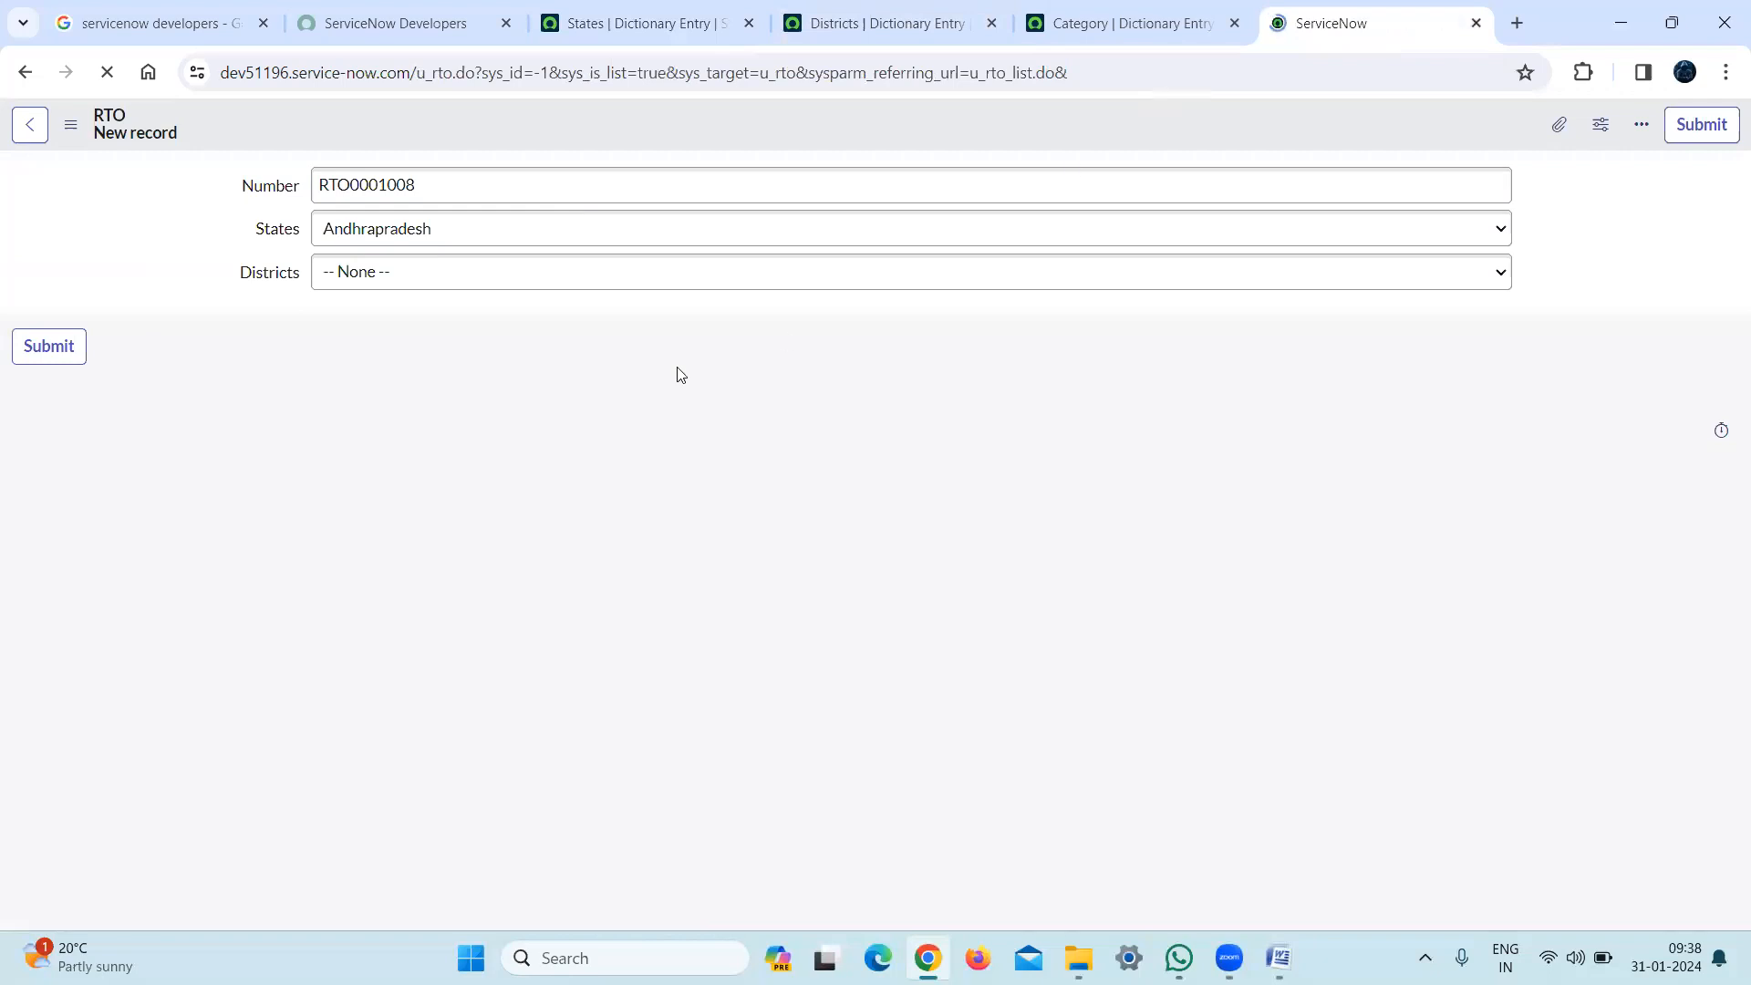
click(478, 230)
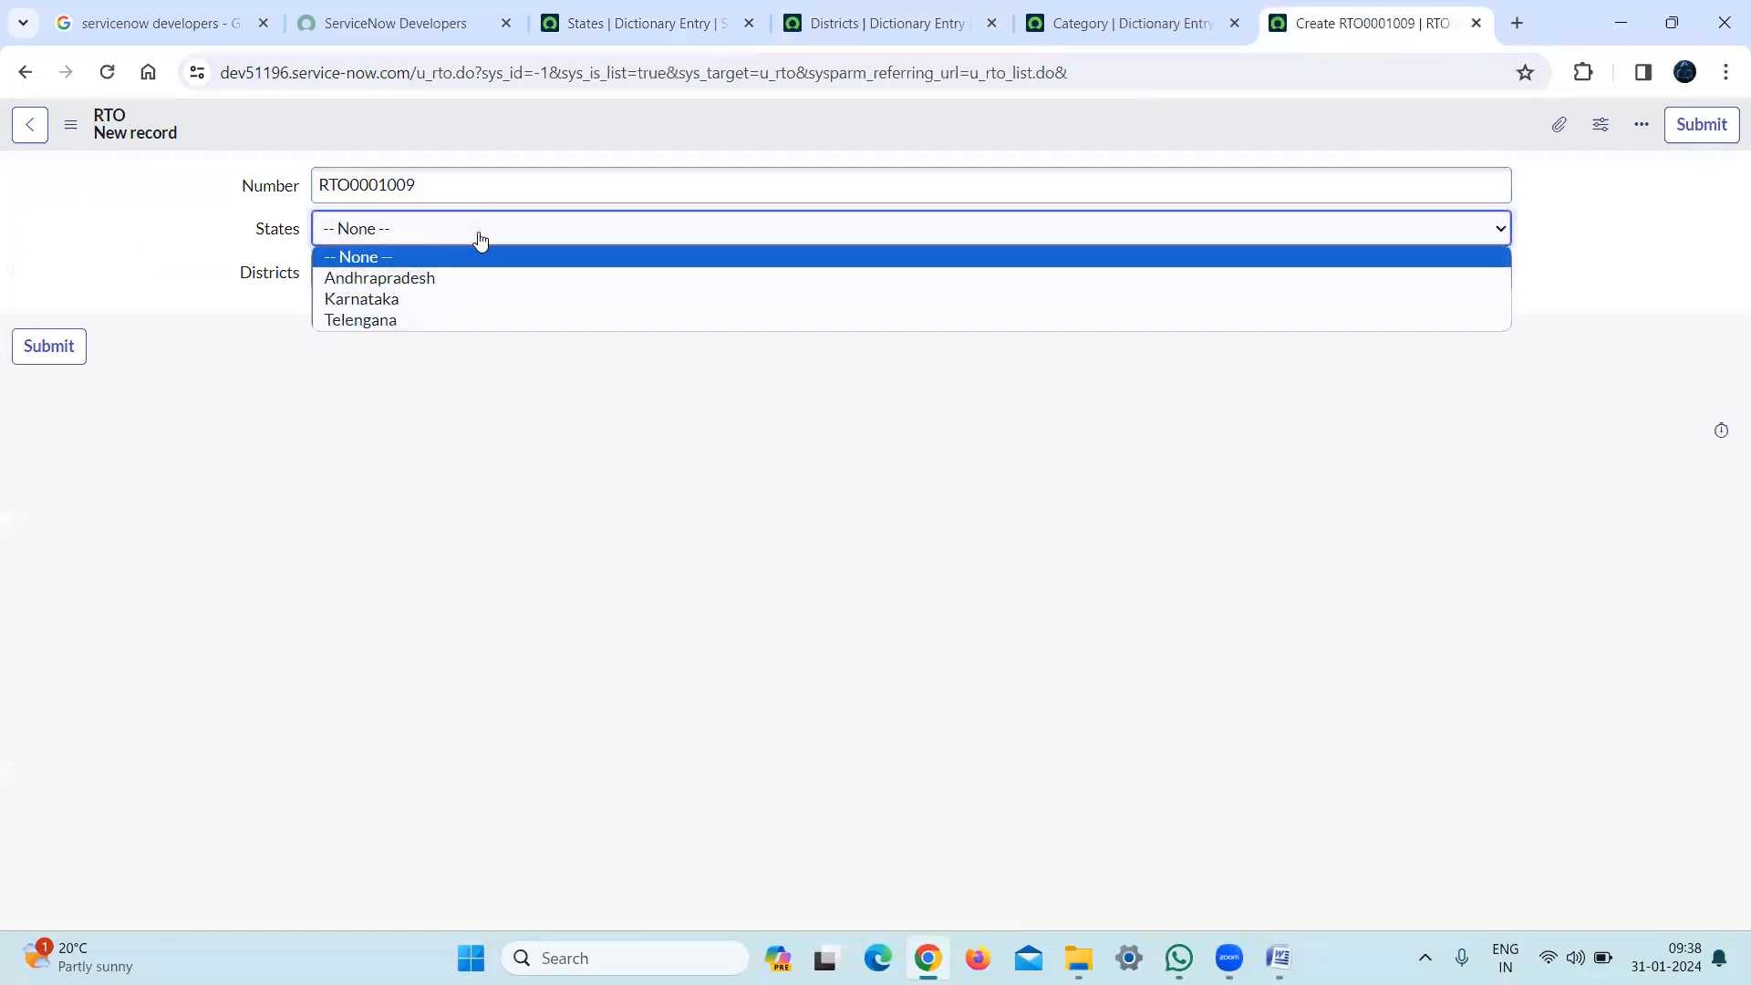
click(478, 278)
click(479, 282)
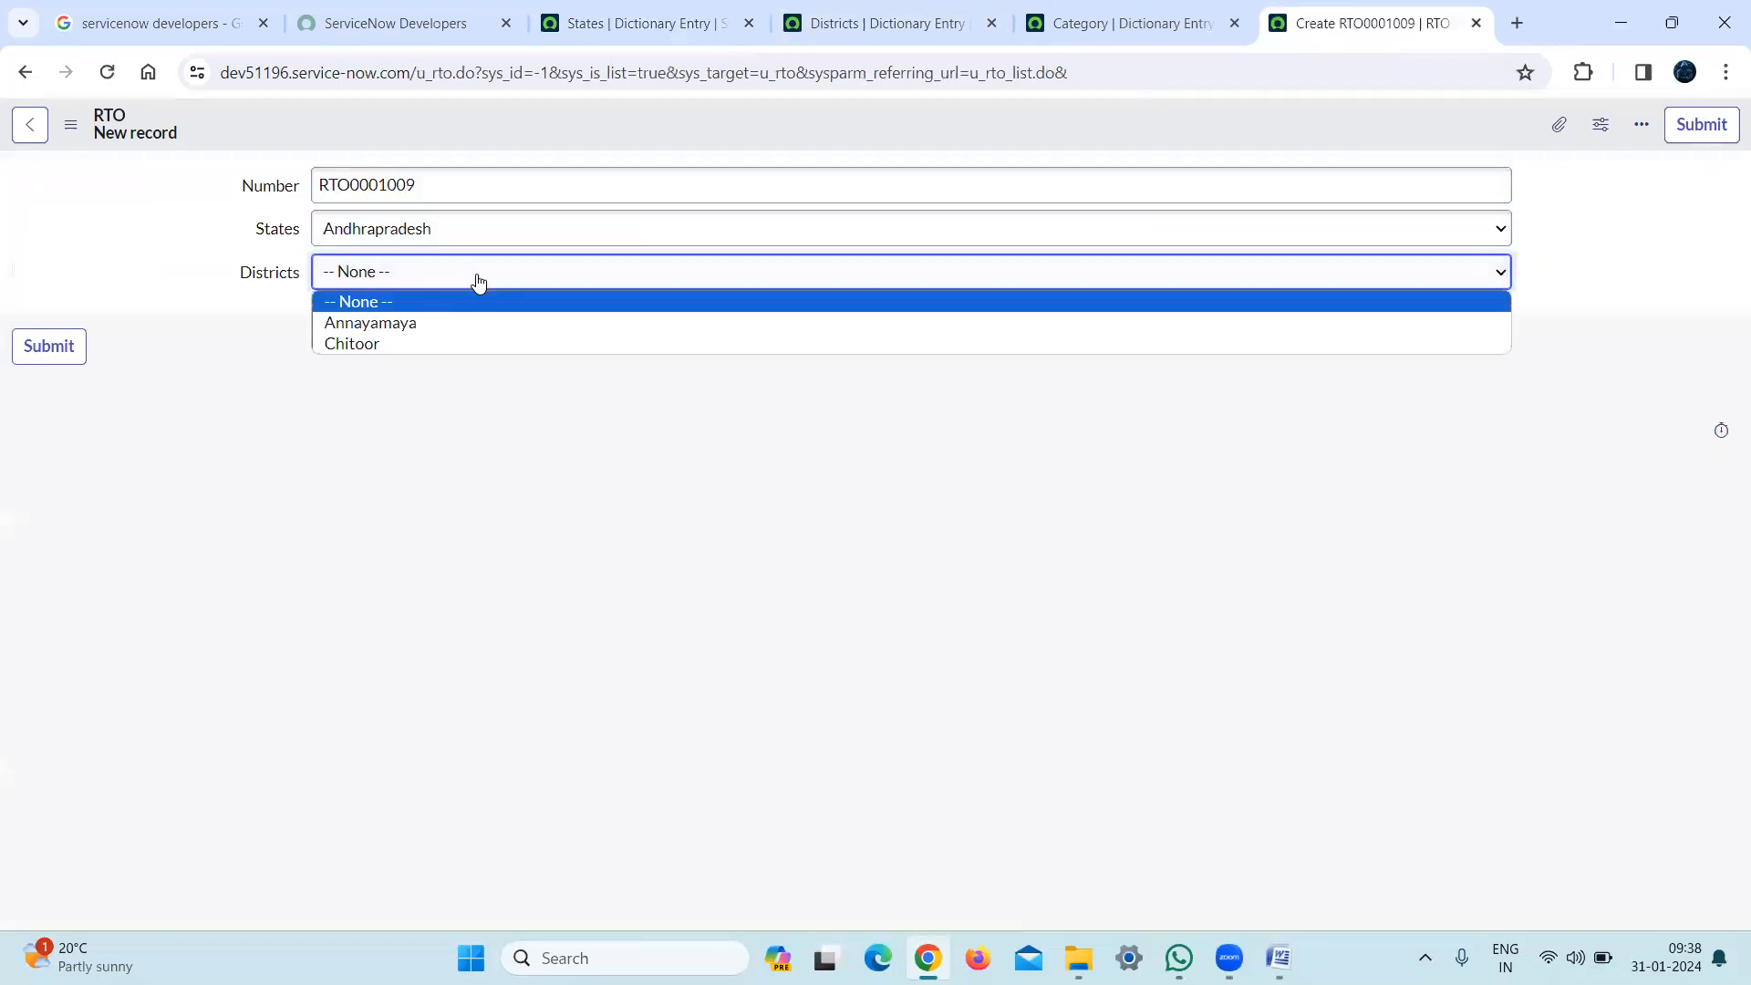
Switch the RTO record's state to Karnataka and then Telengana, checking the Districts options offered for each
click(425, 230)
click(423, 300)
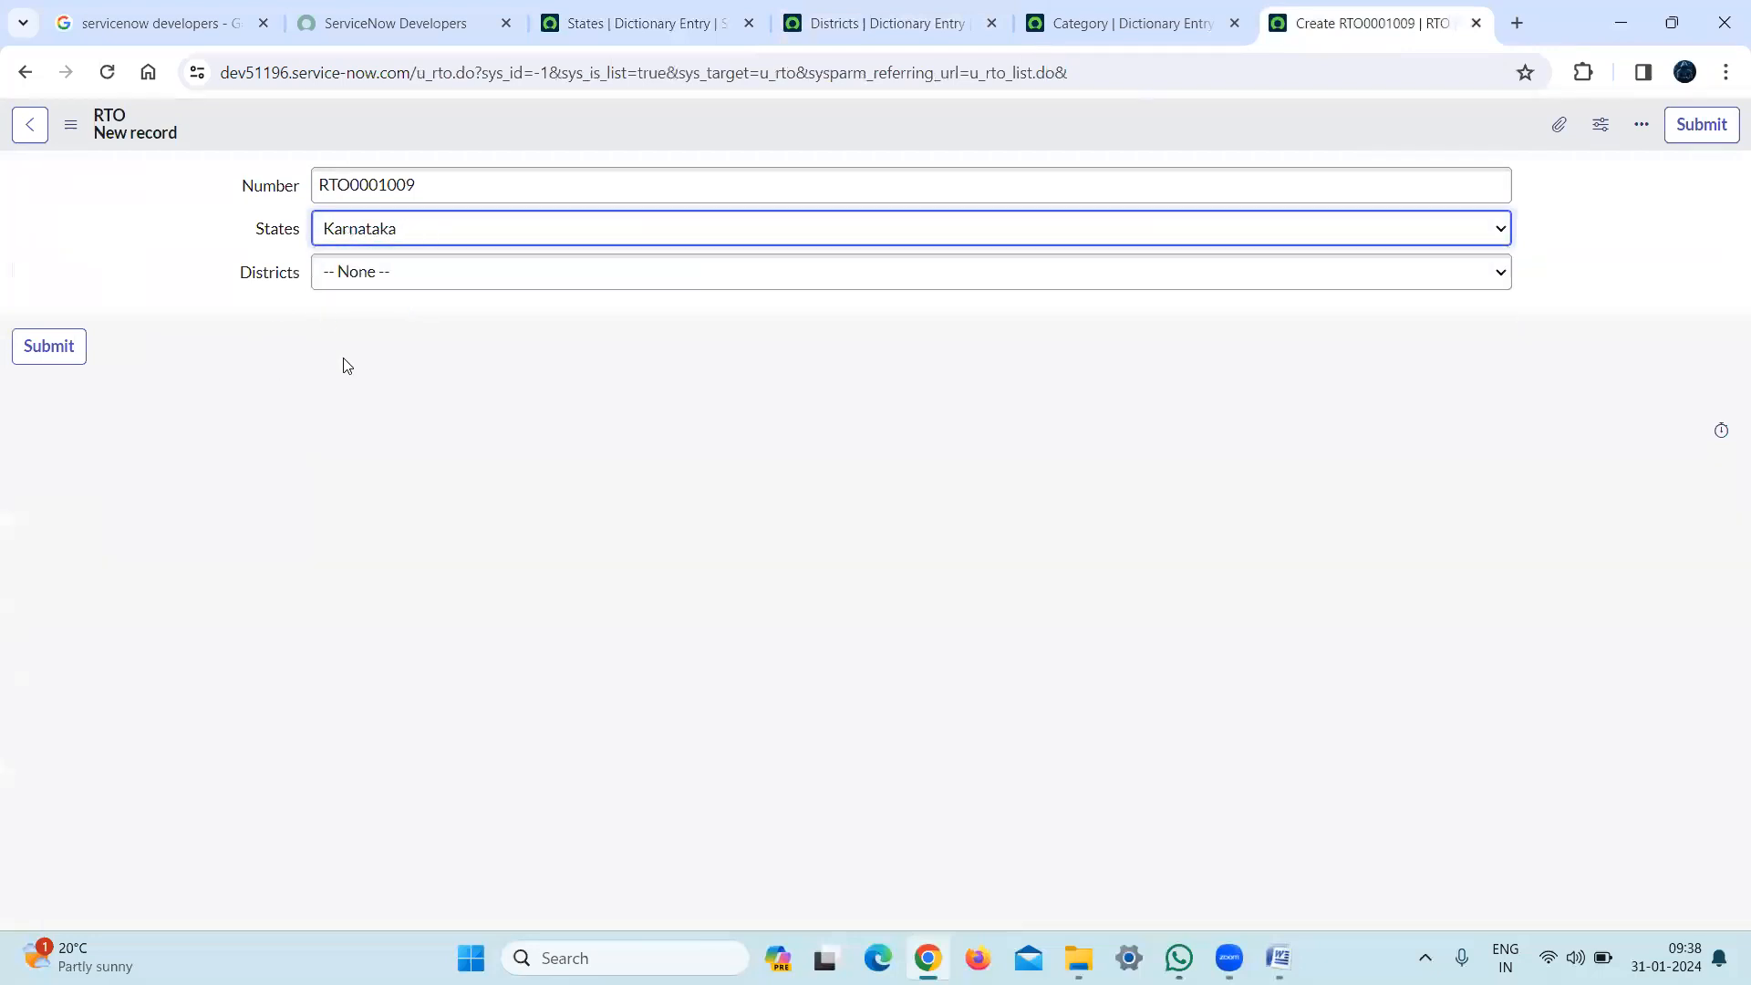
click(602, 275)
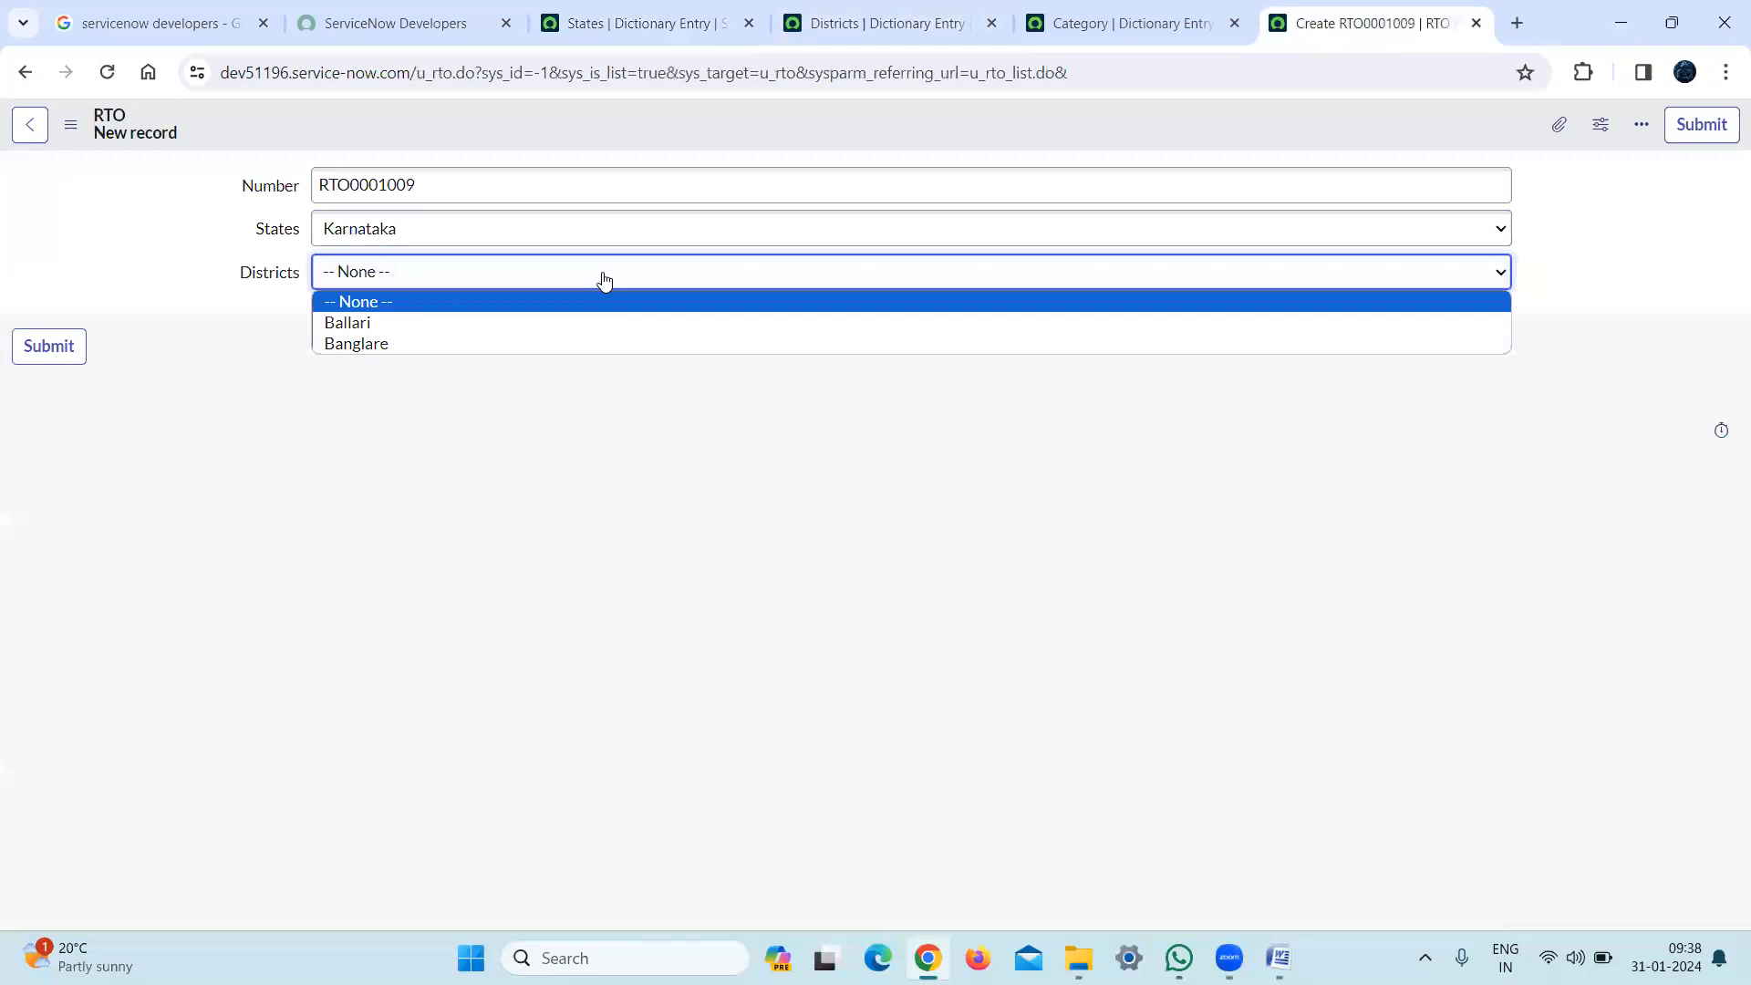
click(518, 237)
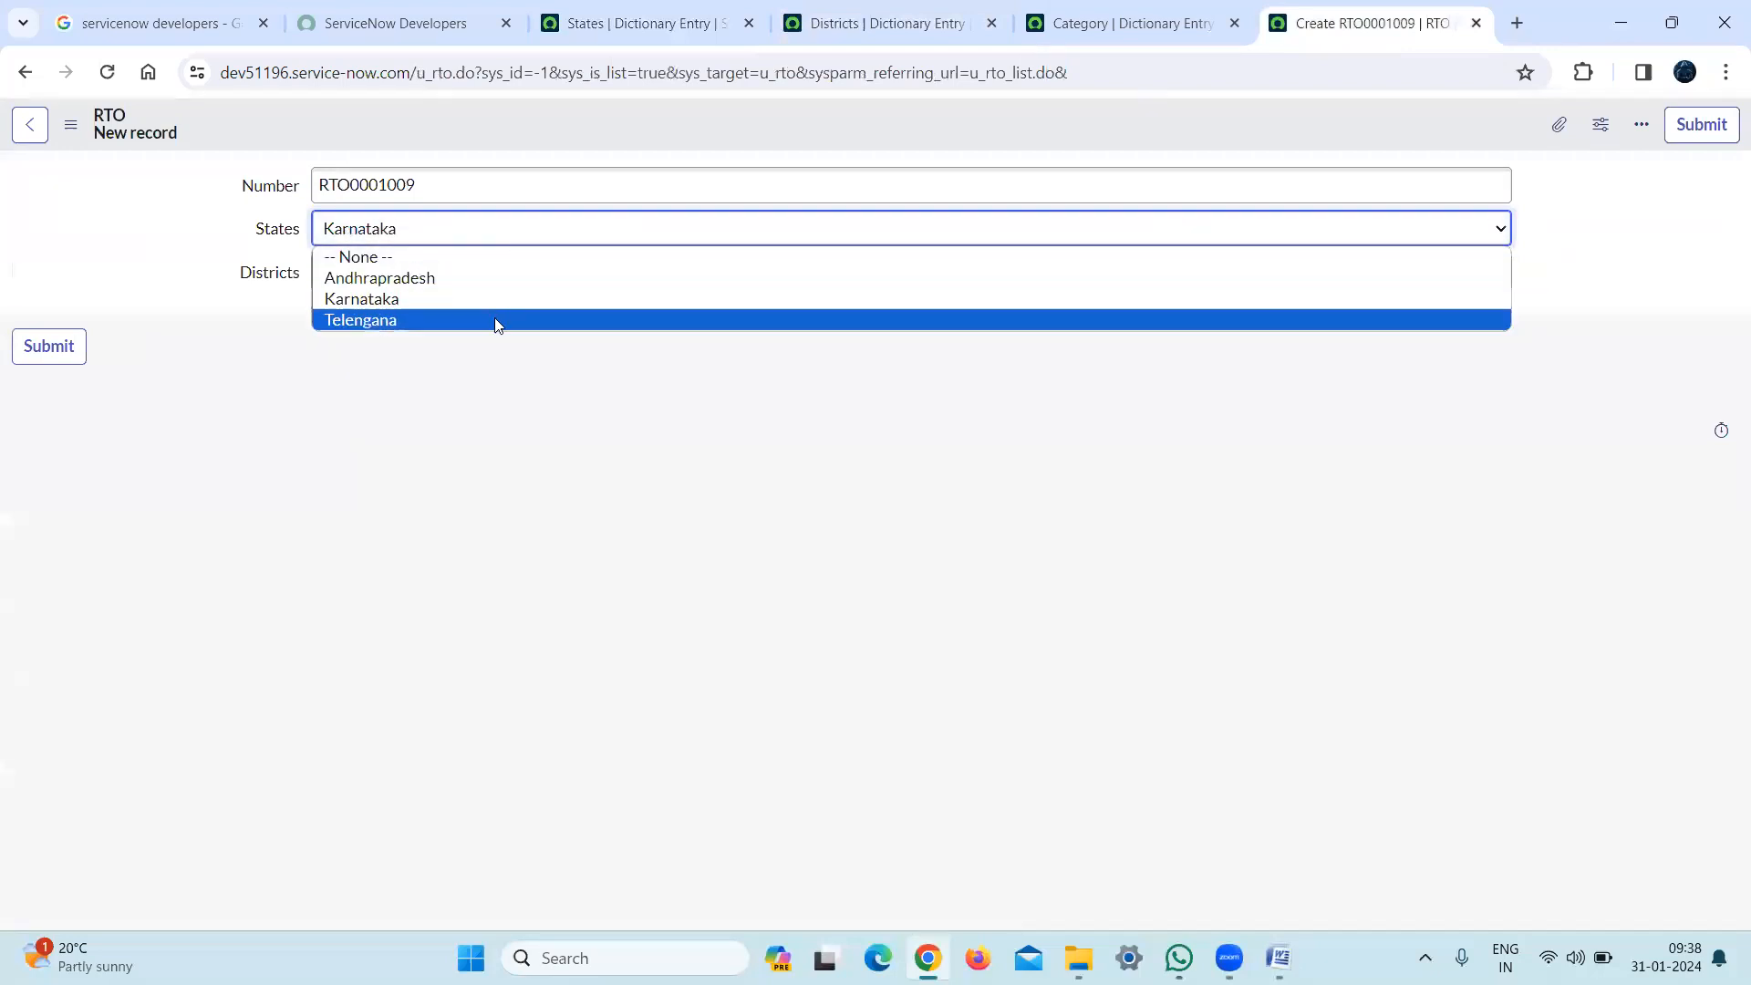
click(495, 321)
click(649, 279)
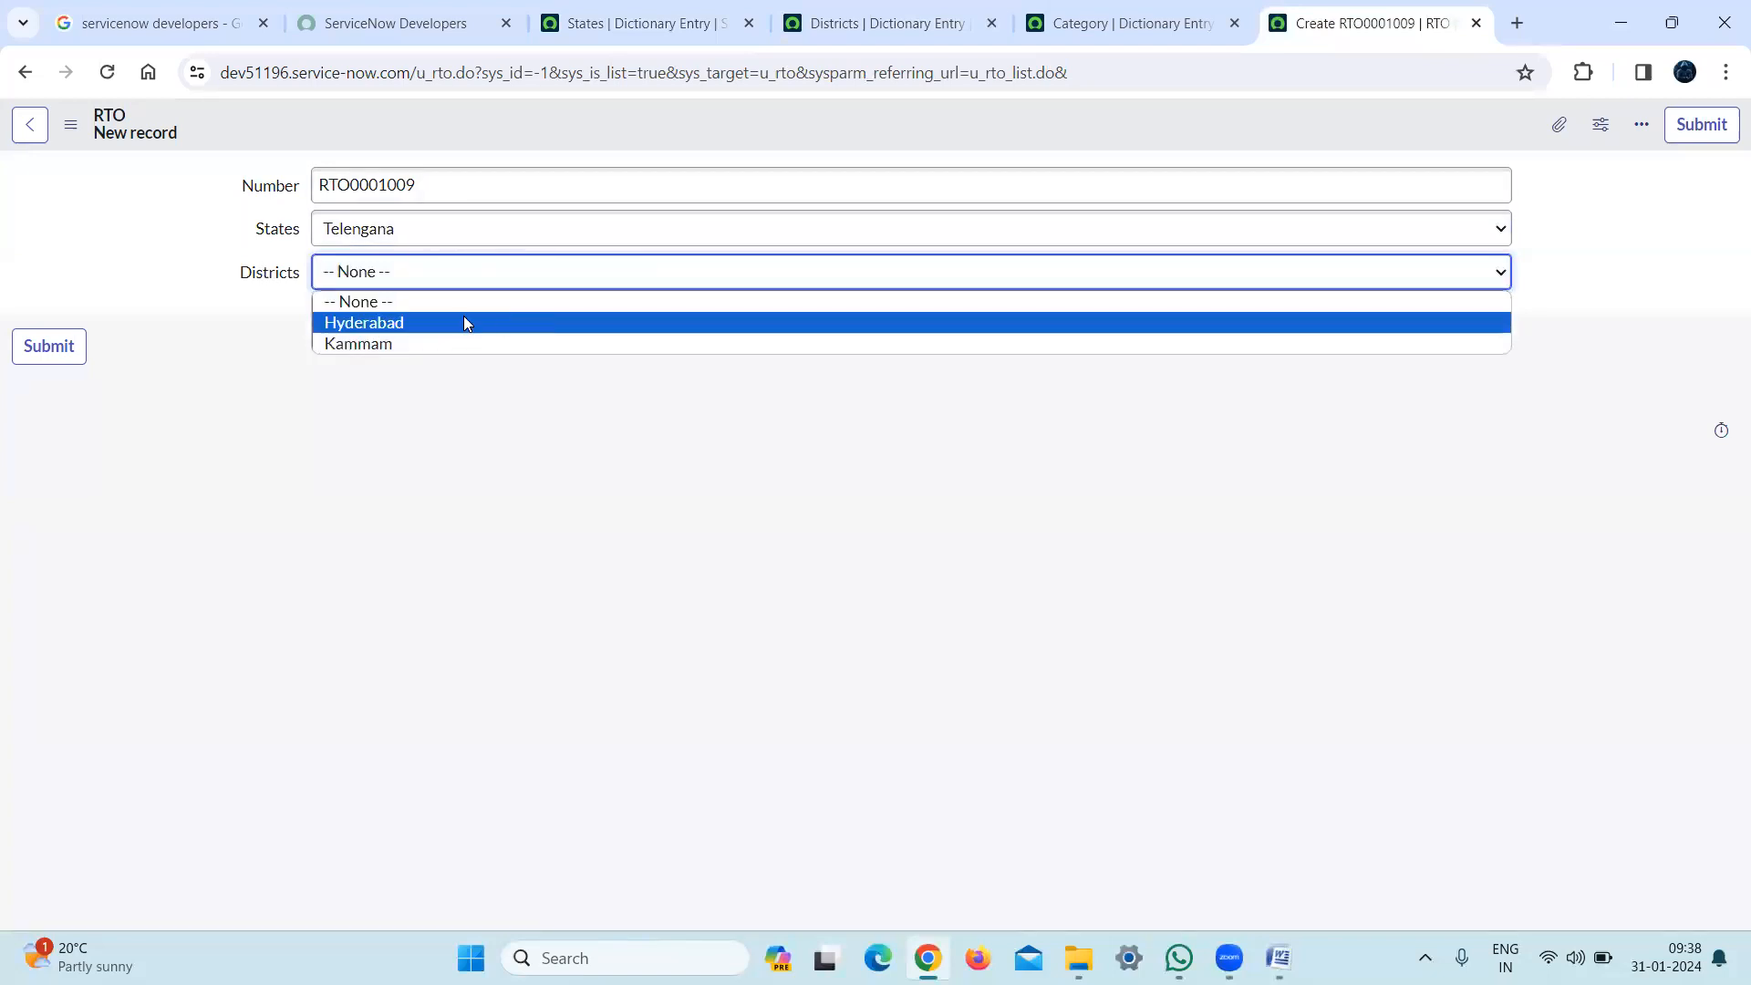
click(699, 554)
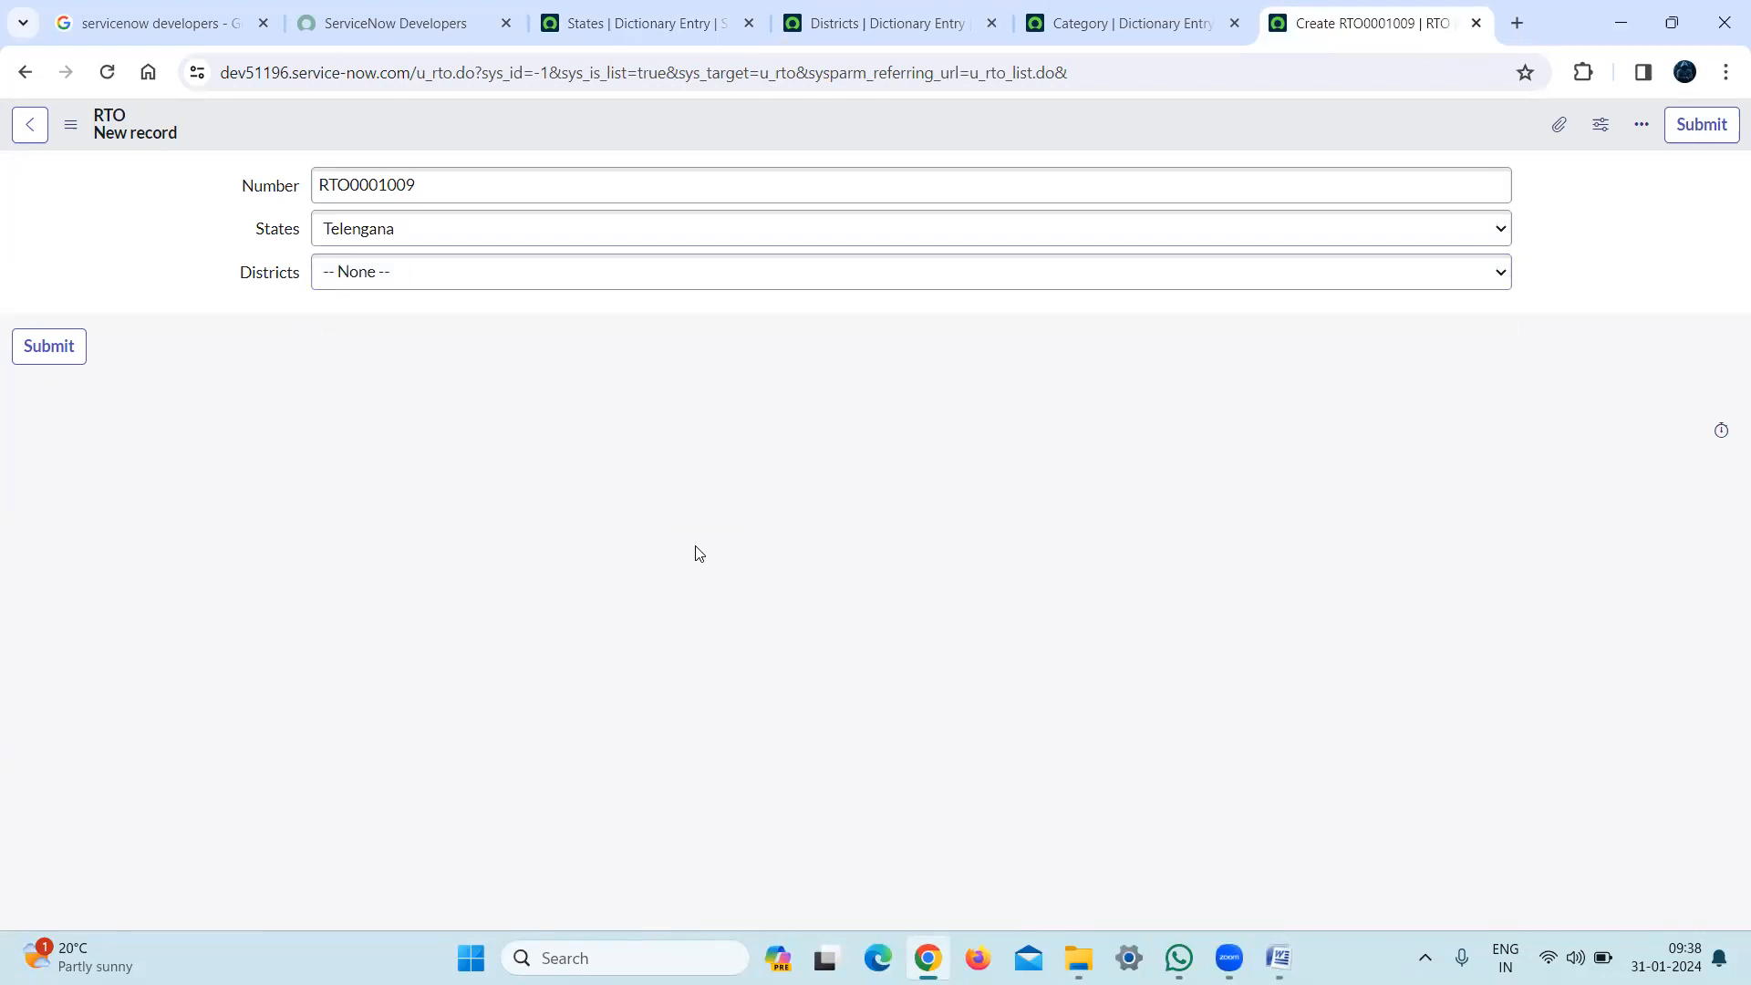
Compare the States choice values with the Districts dependent values, and reset the RTO form's state to None
key(ctrl+2)
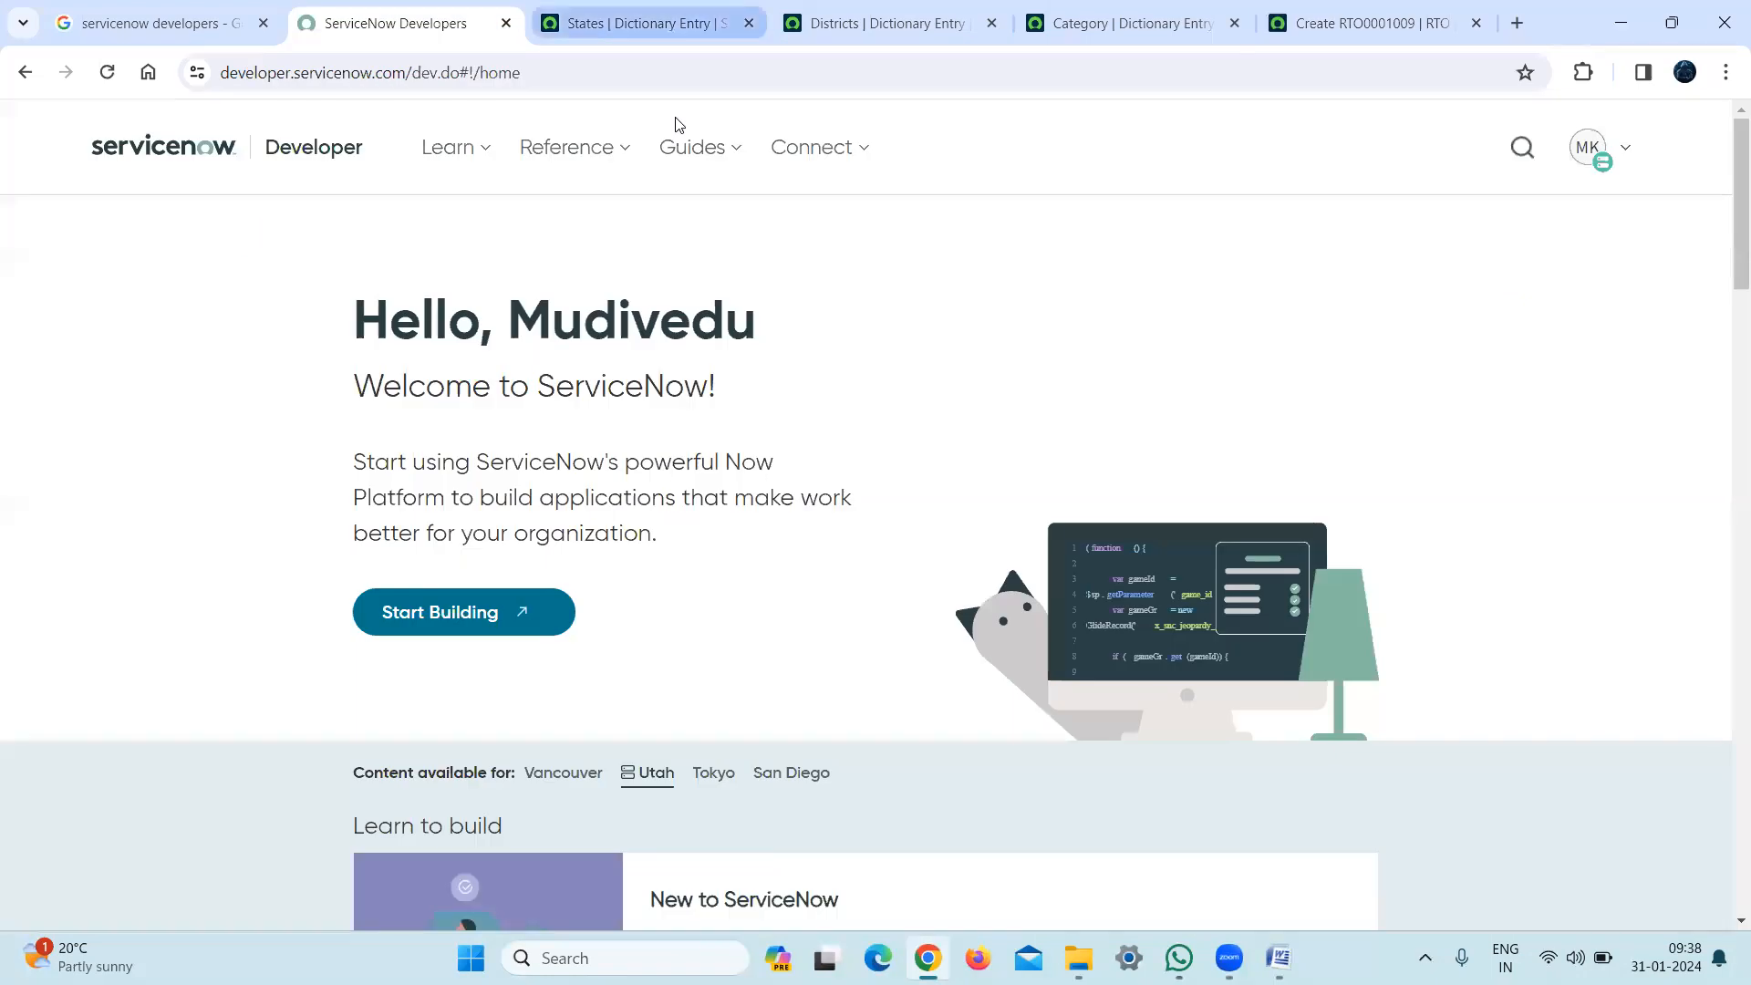
key(ctrl+3)
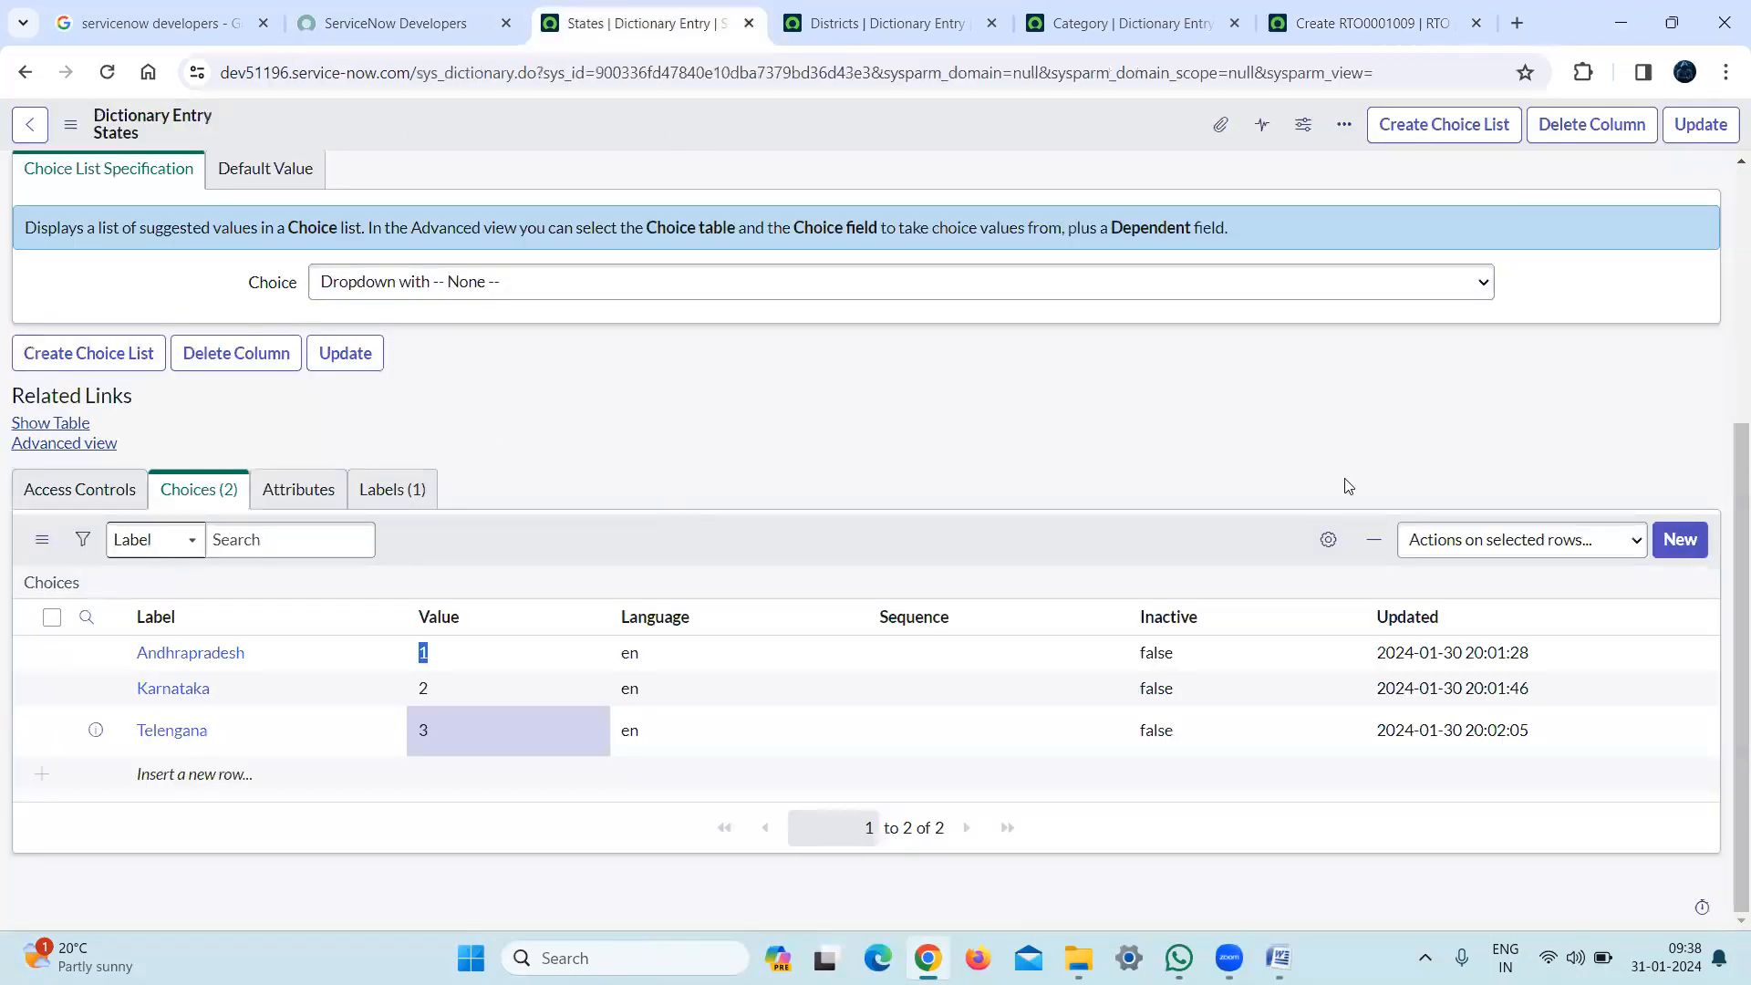
scroll(1727, 552, up, 1)
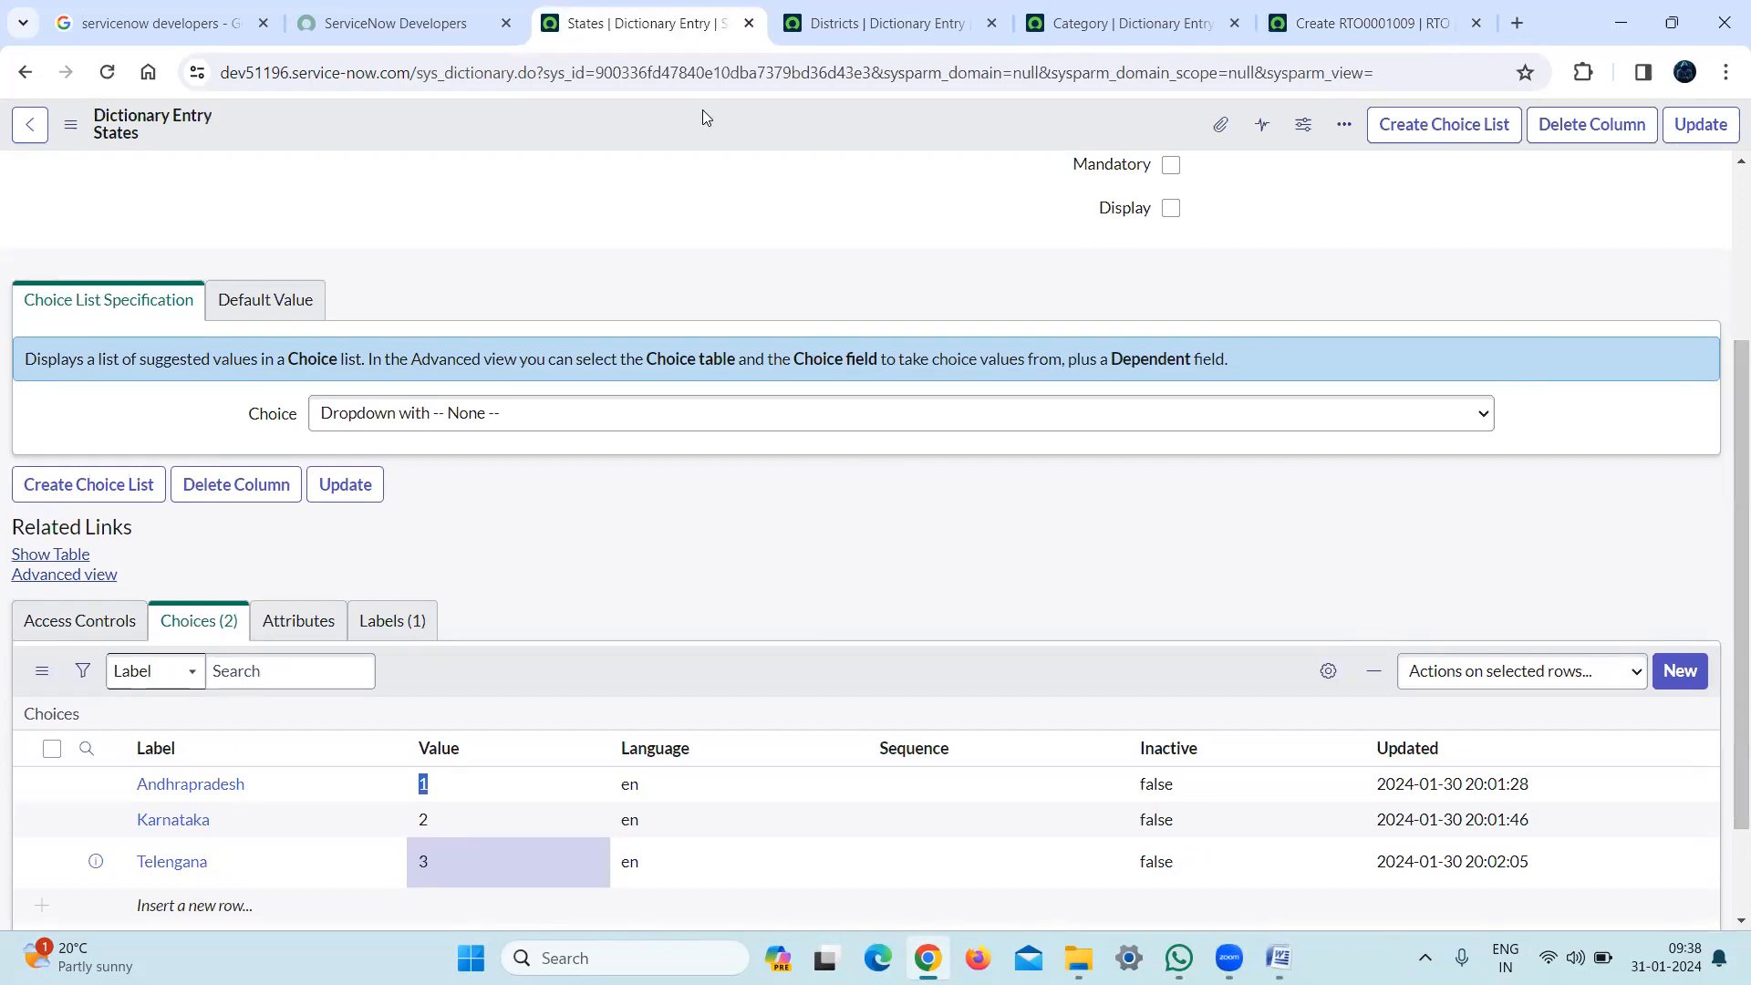
click(921, 35)
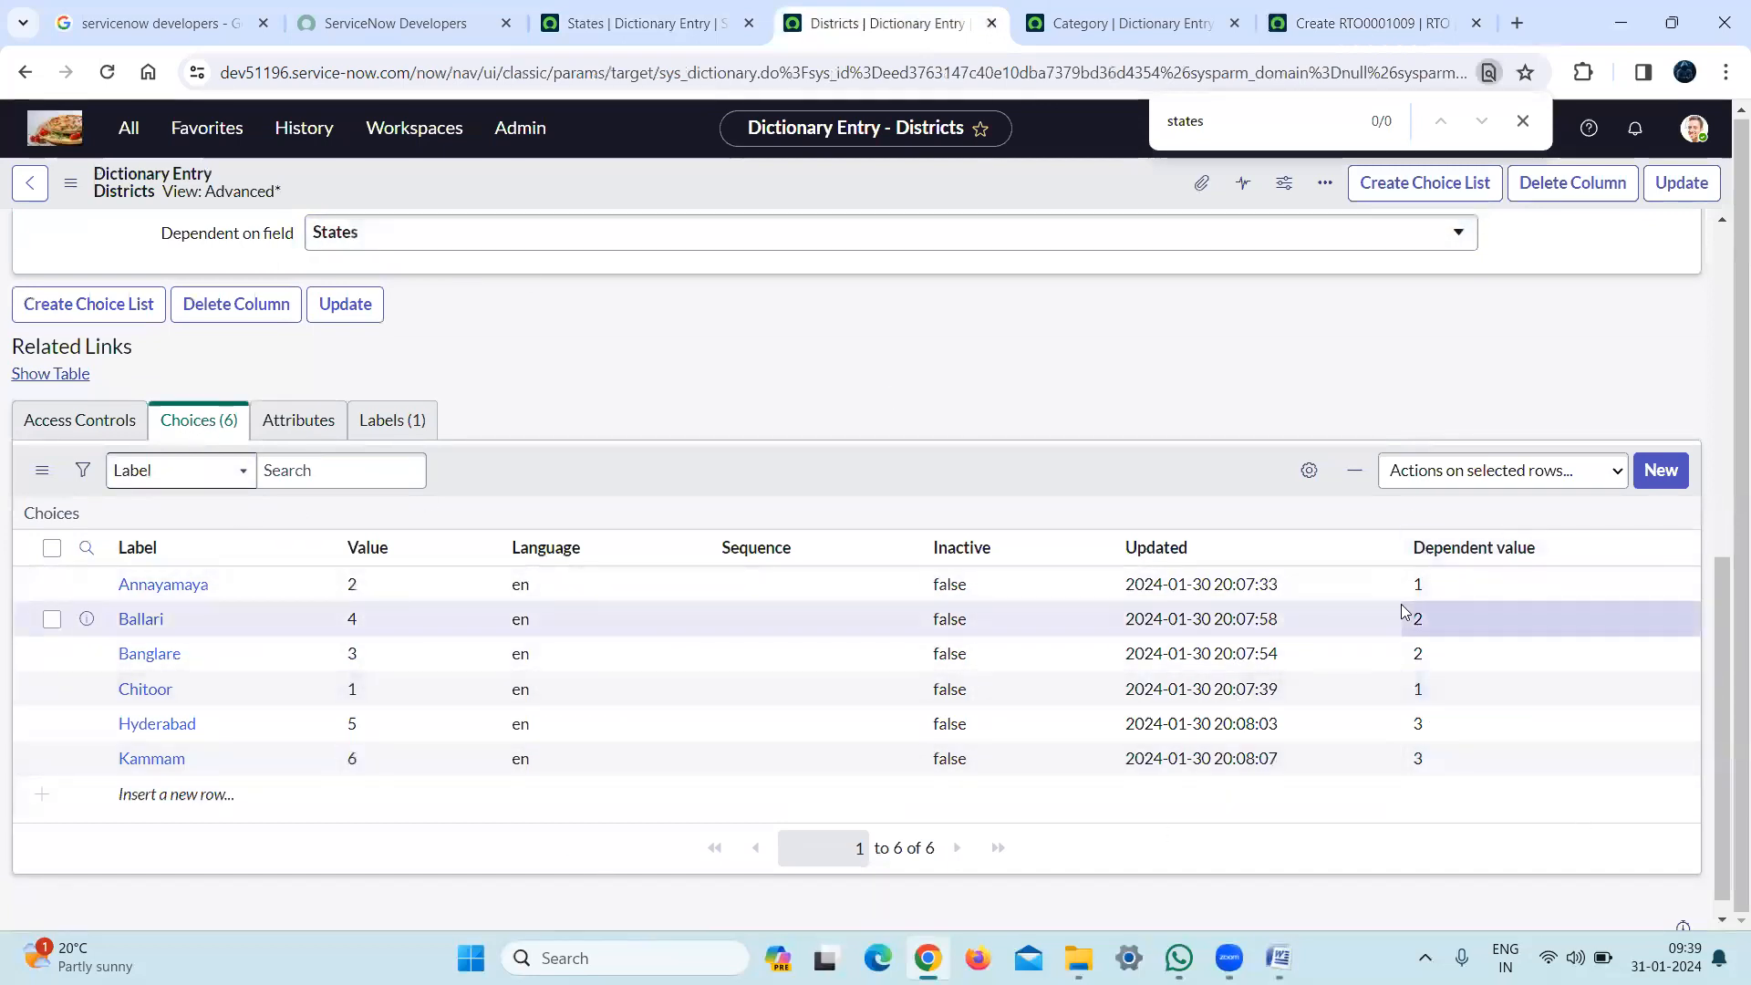
click(1417, 20)
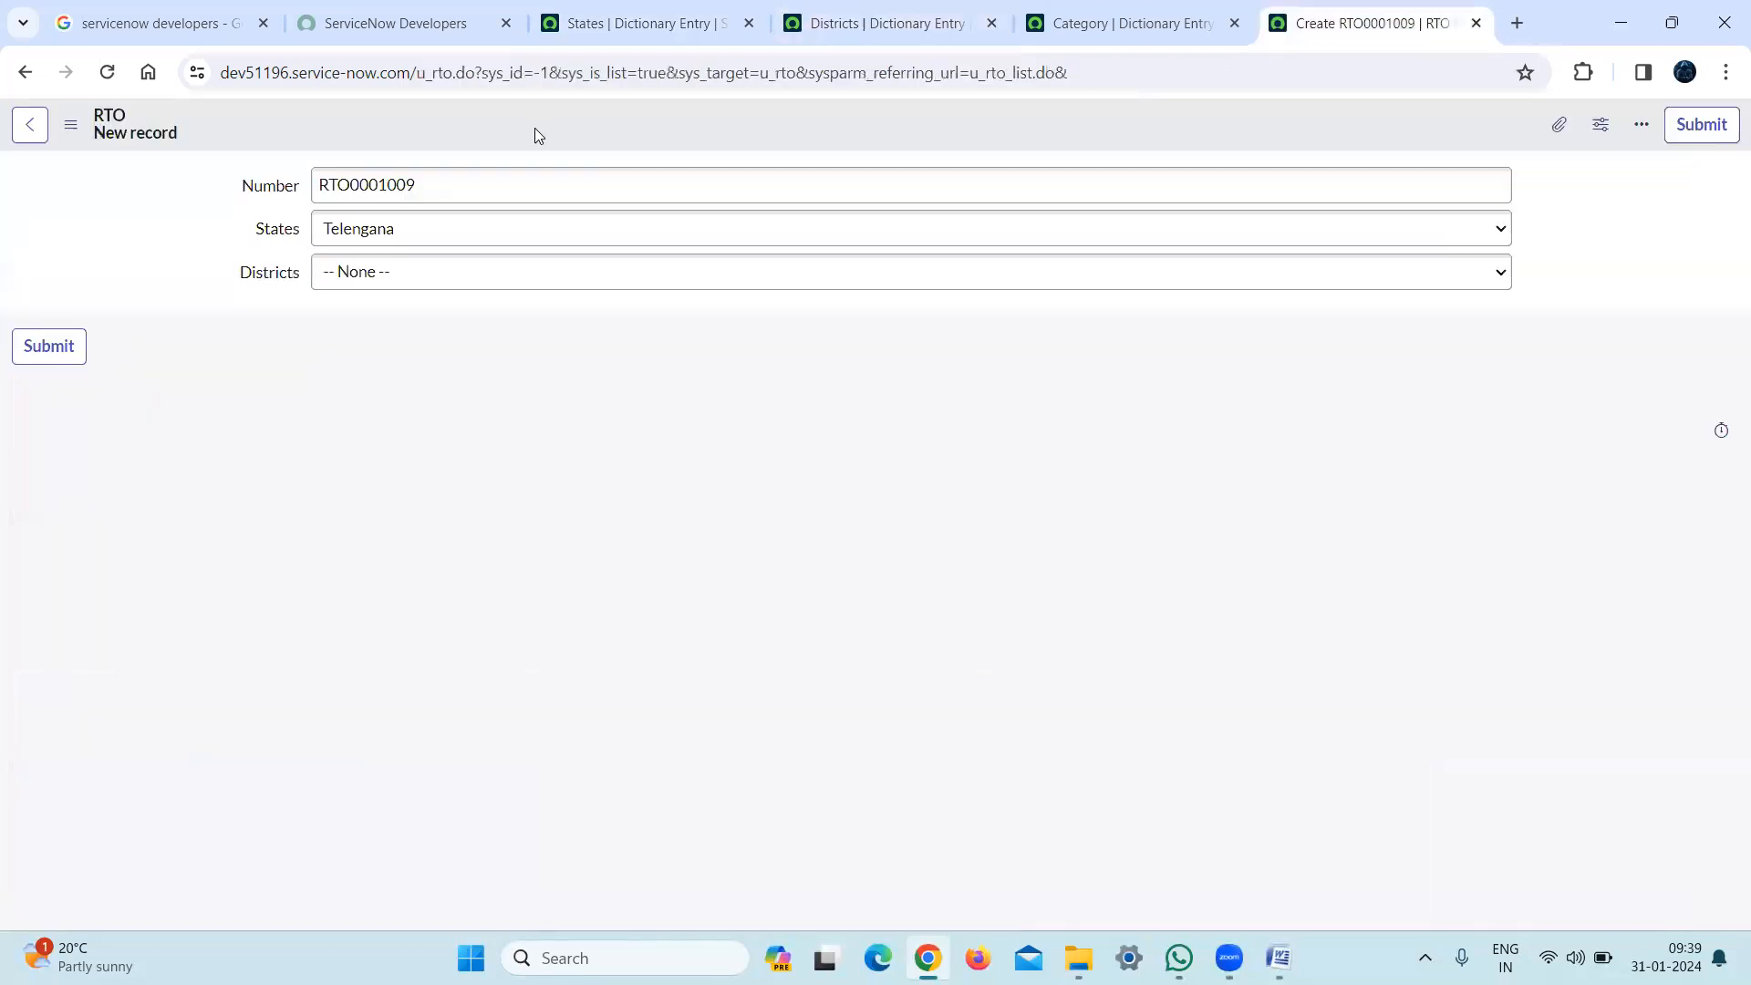
click(487, 223)
click(570, 259)
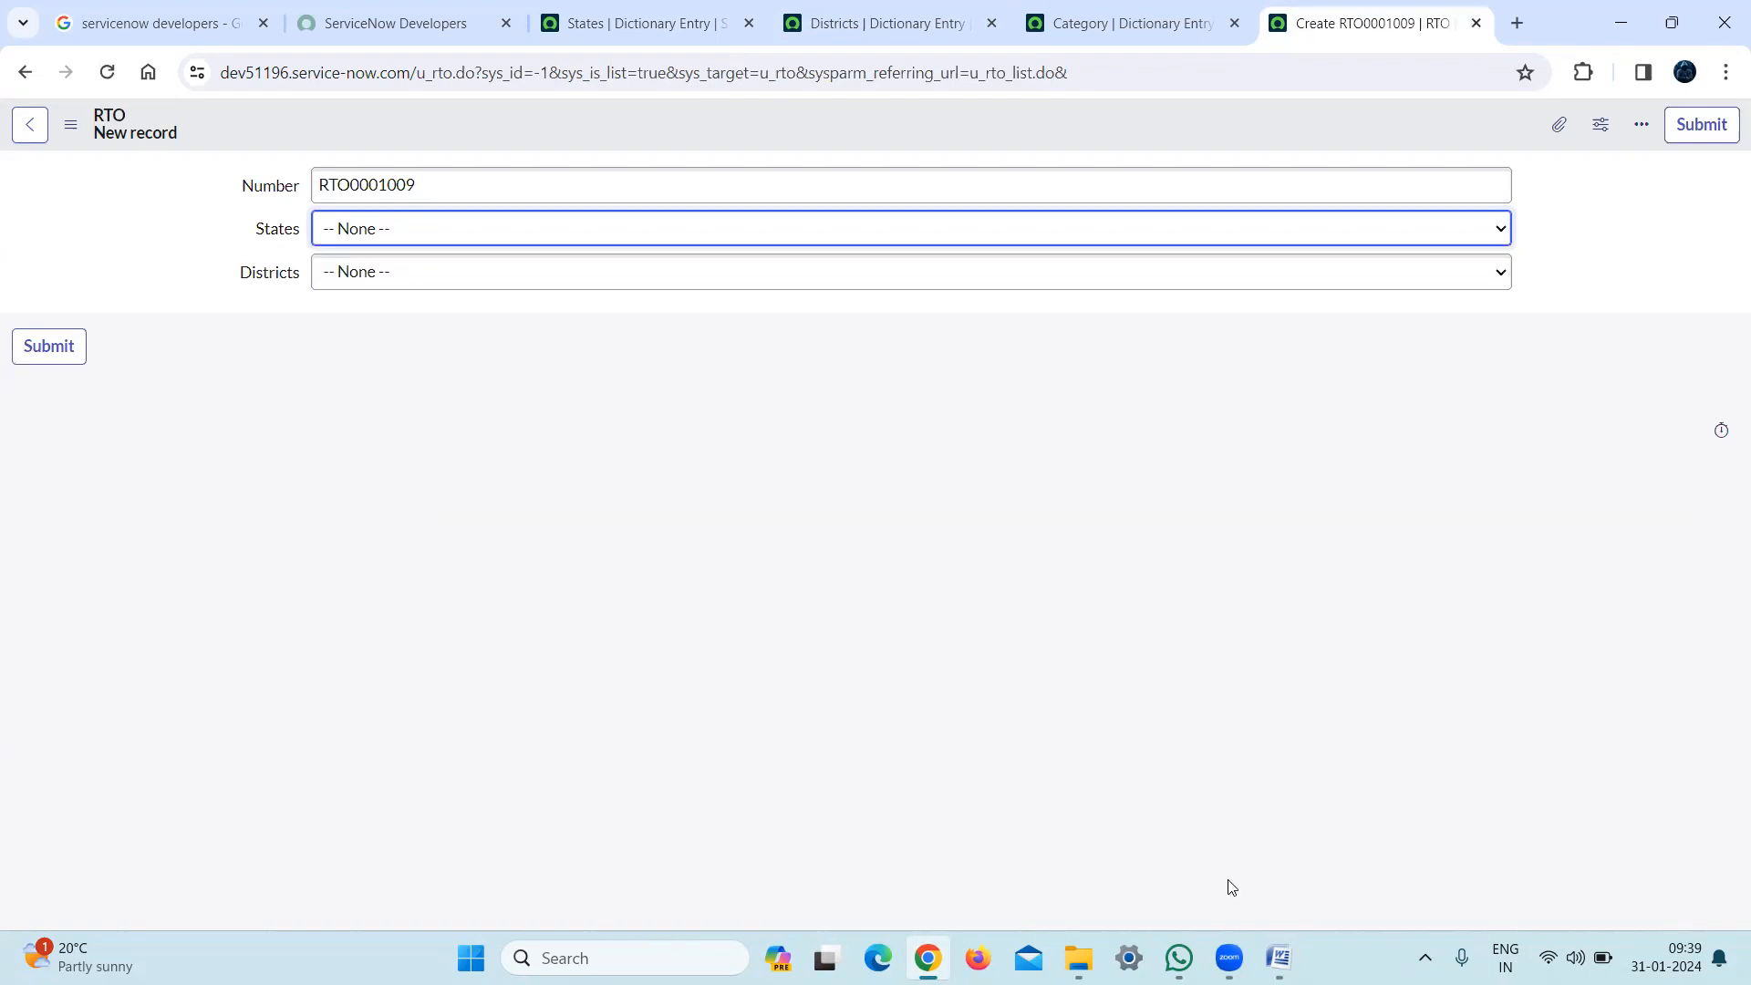
Switch to the Word notes to check the Condition String field type, and return to the RTO form in the browser
click(1268, 940)
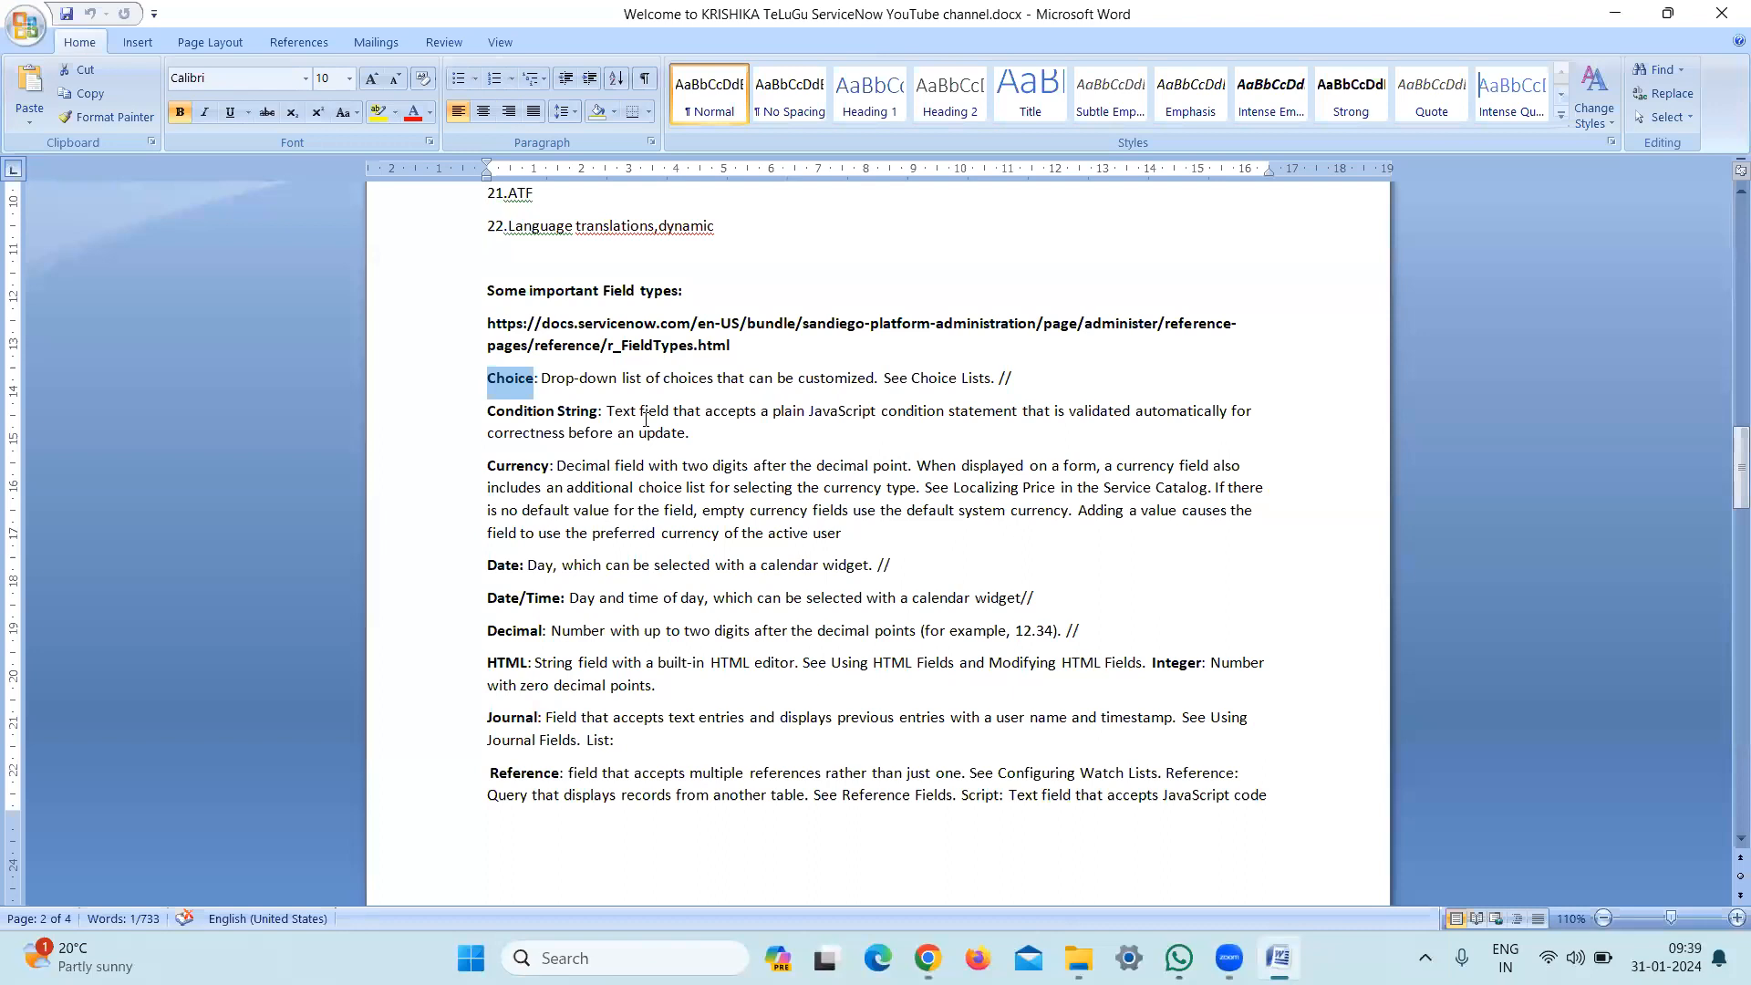
click(530, 411)
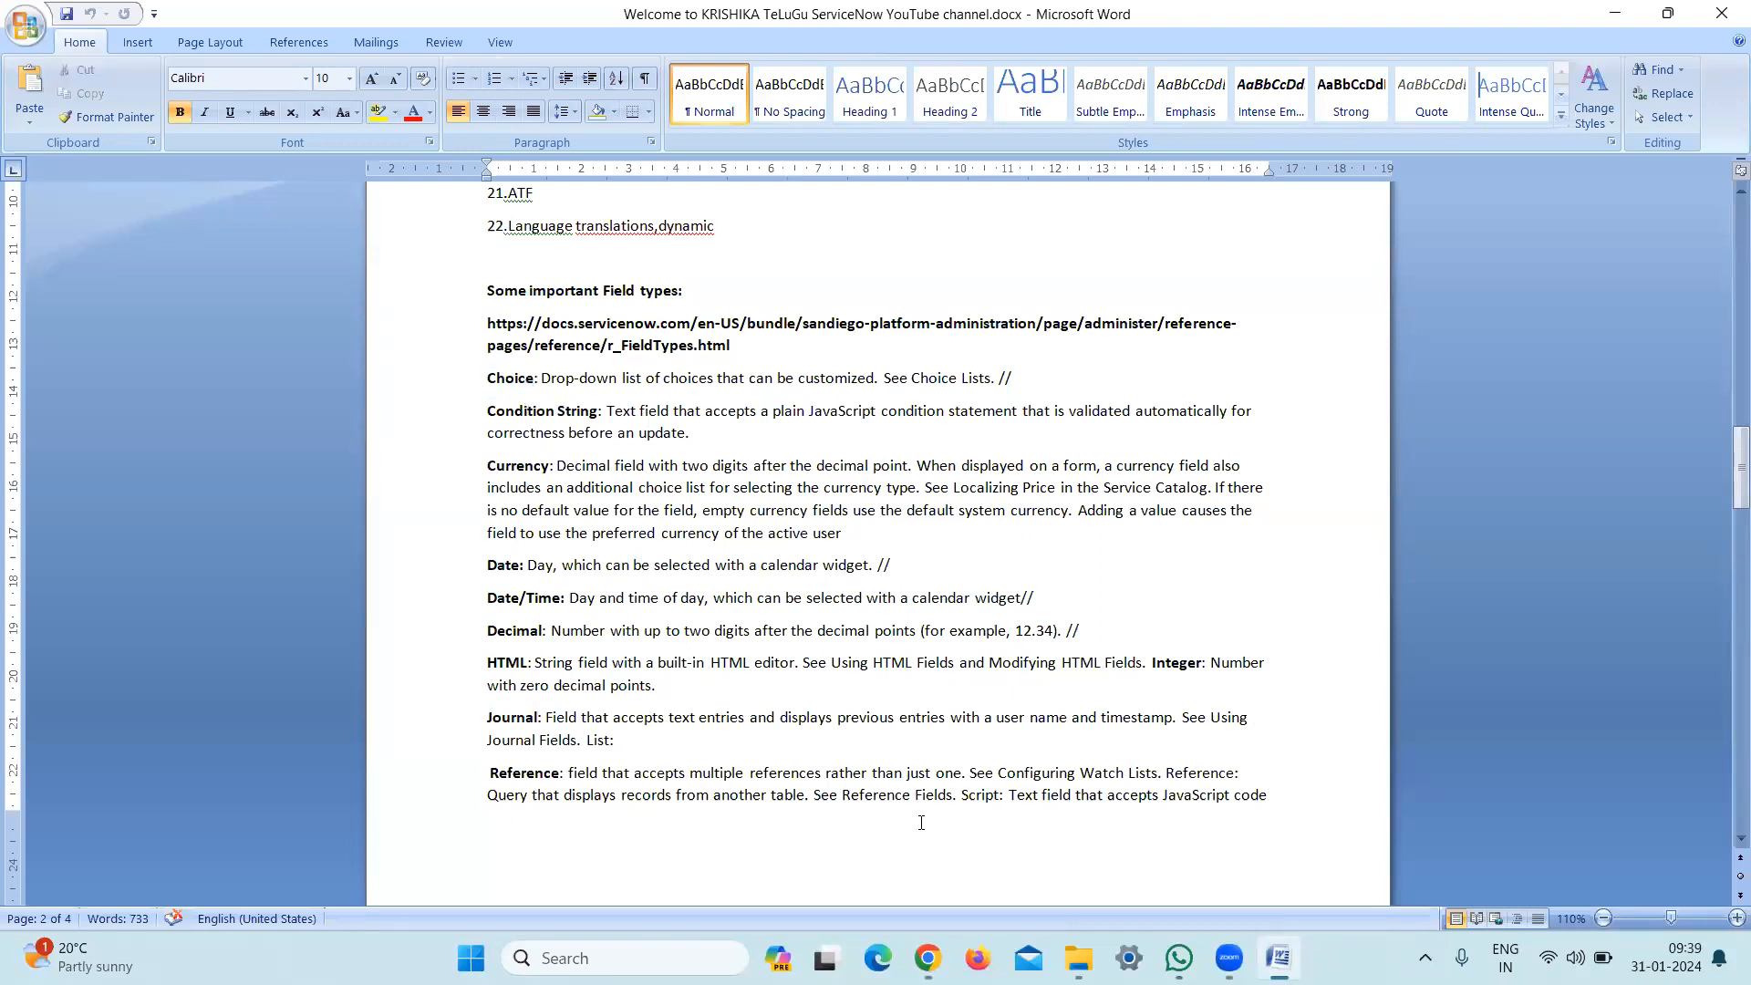
click(928, 957)
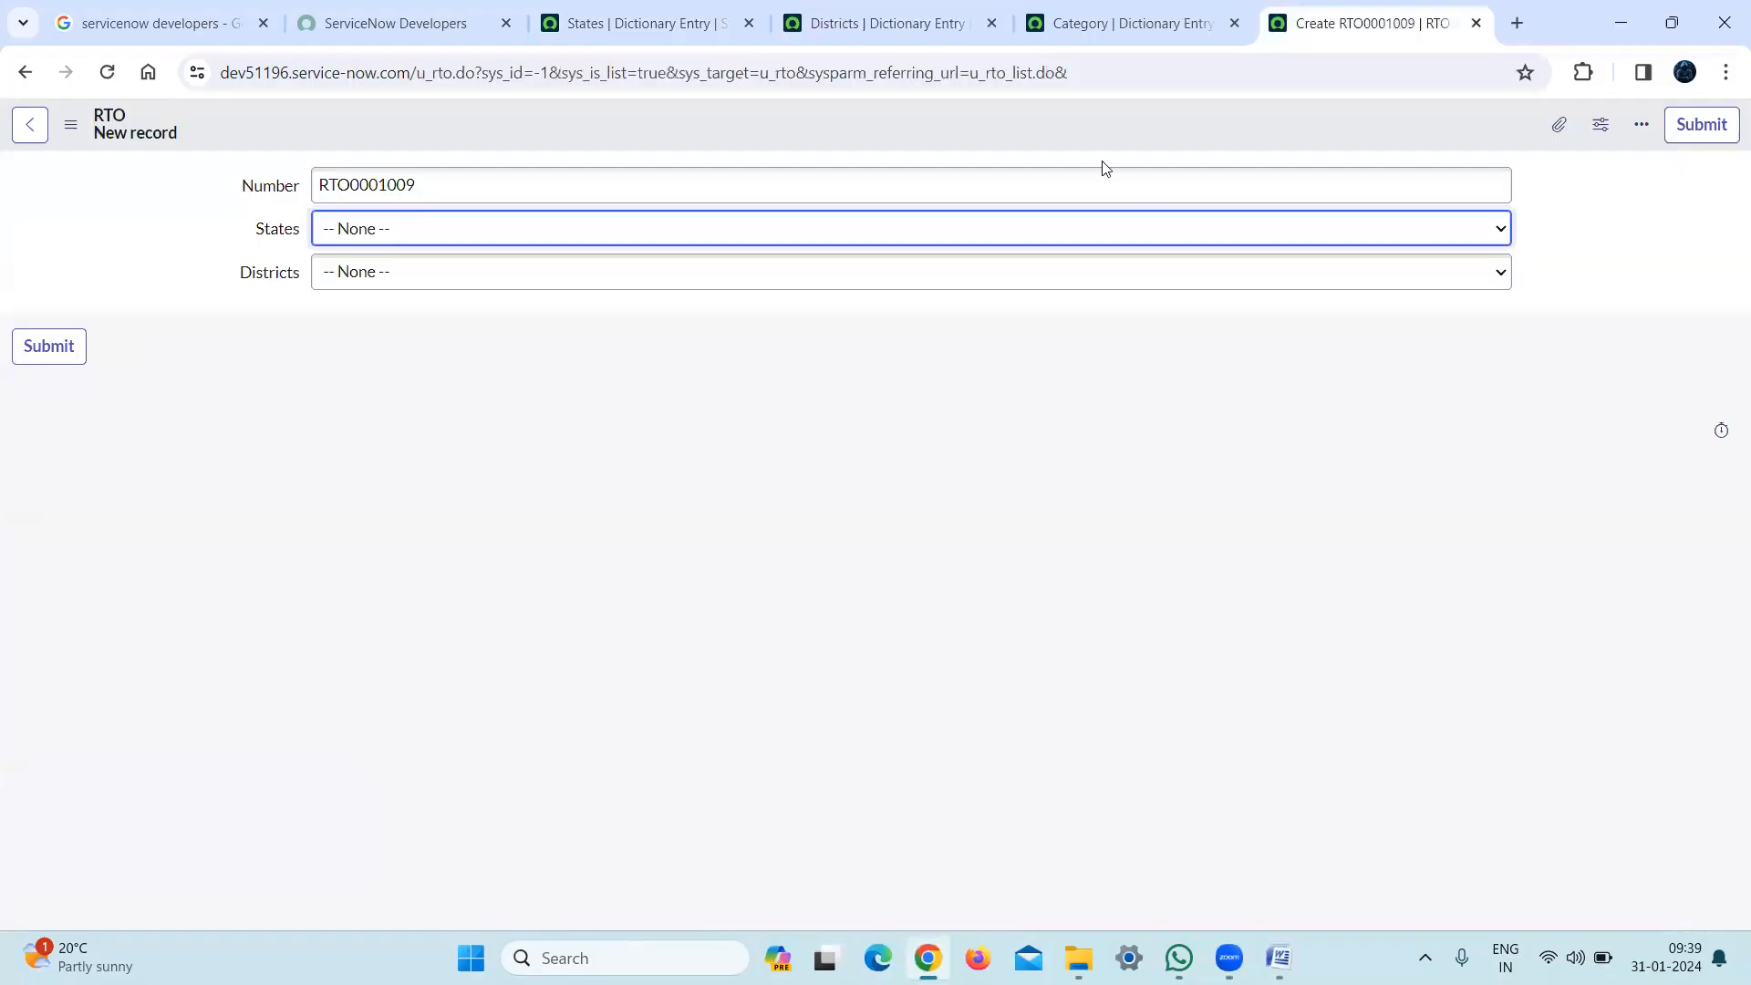
click(682, 522)
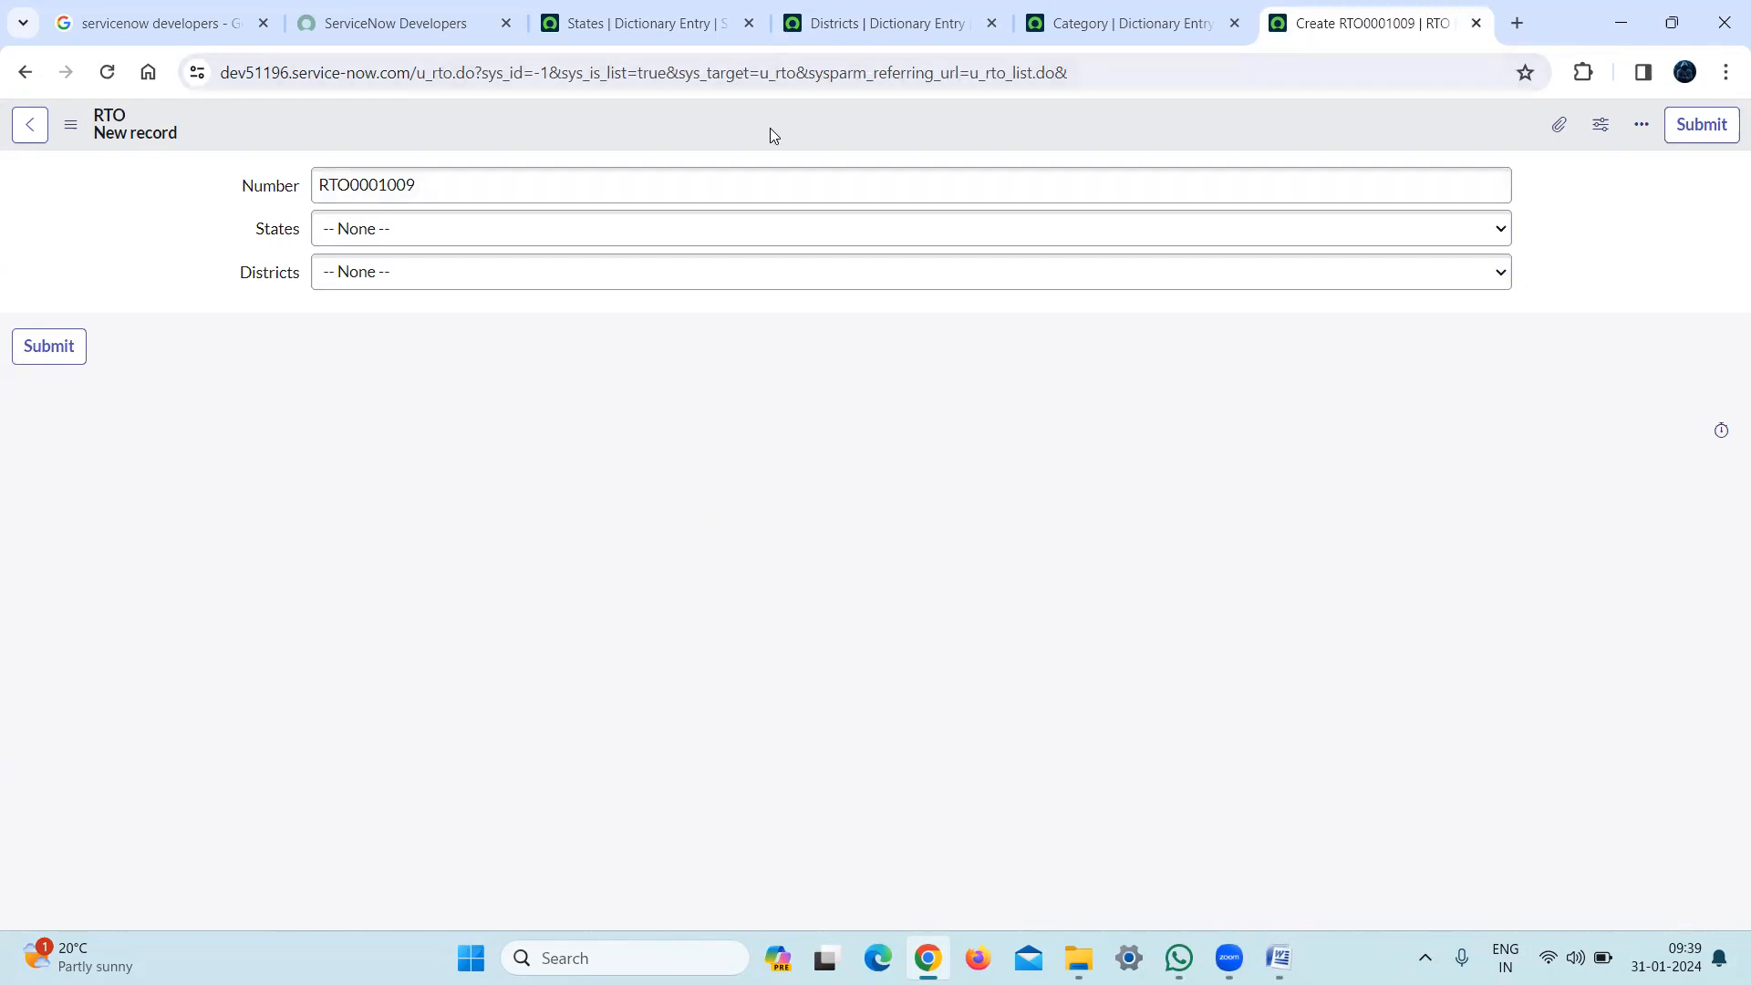
From the Districts dictionary entry, open the System Definition - Dictionary list and start a new dictionary entry
click(653, 28)
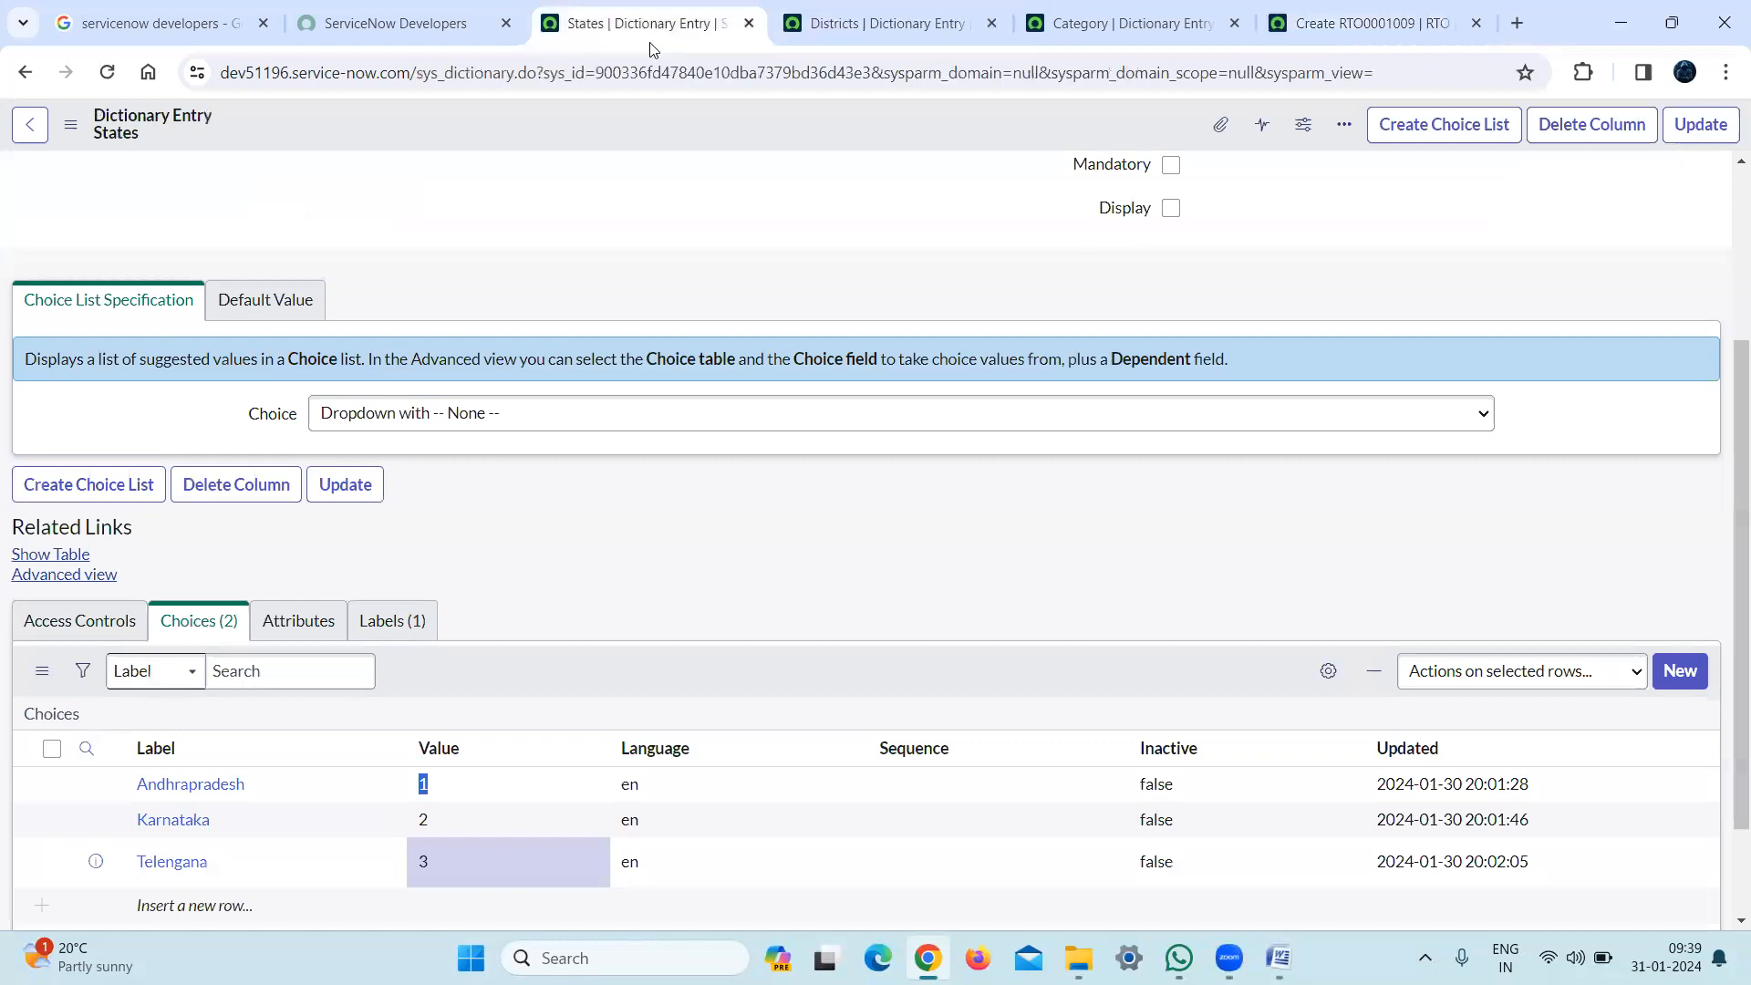
click(402, 24)
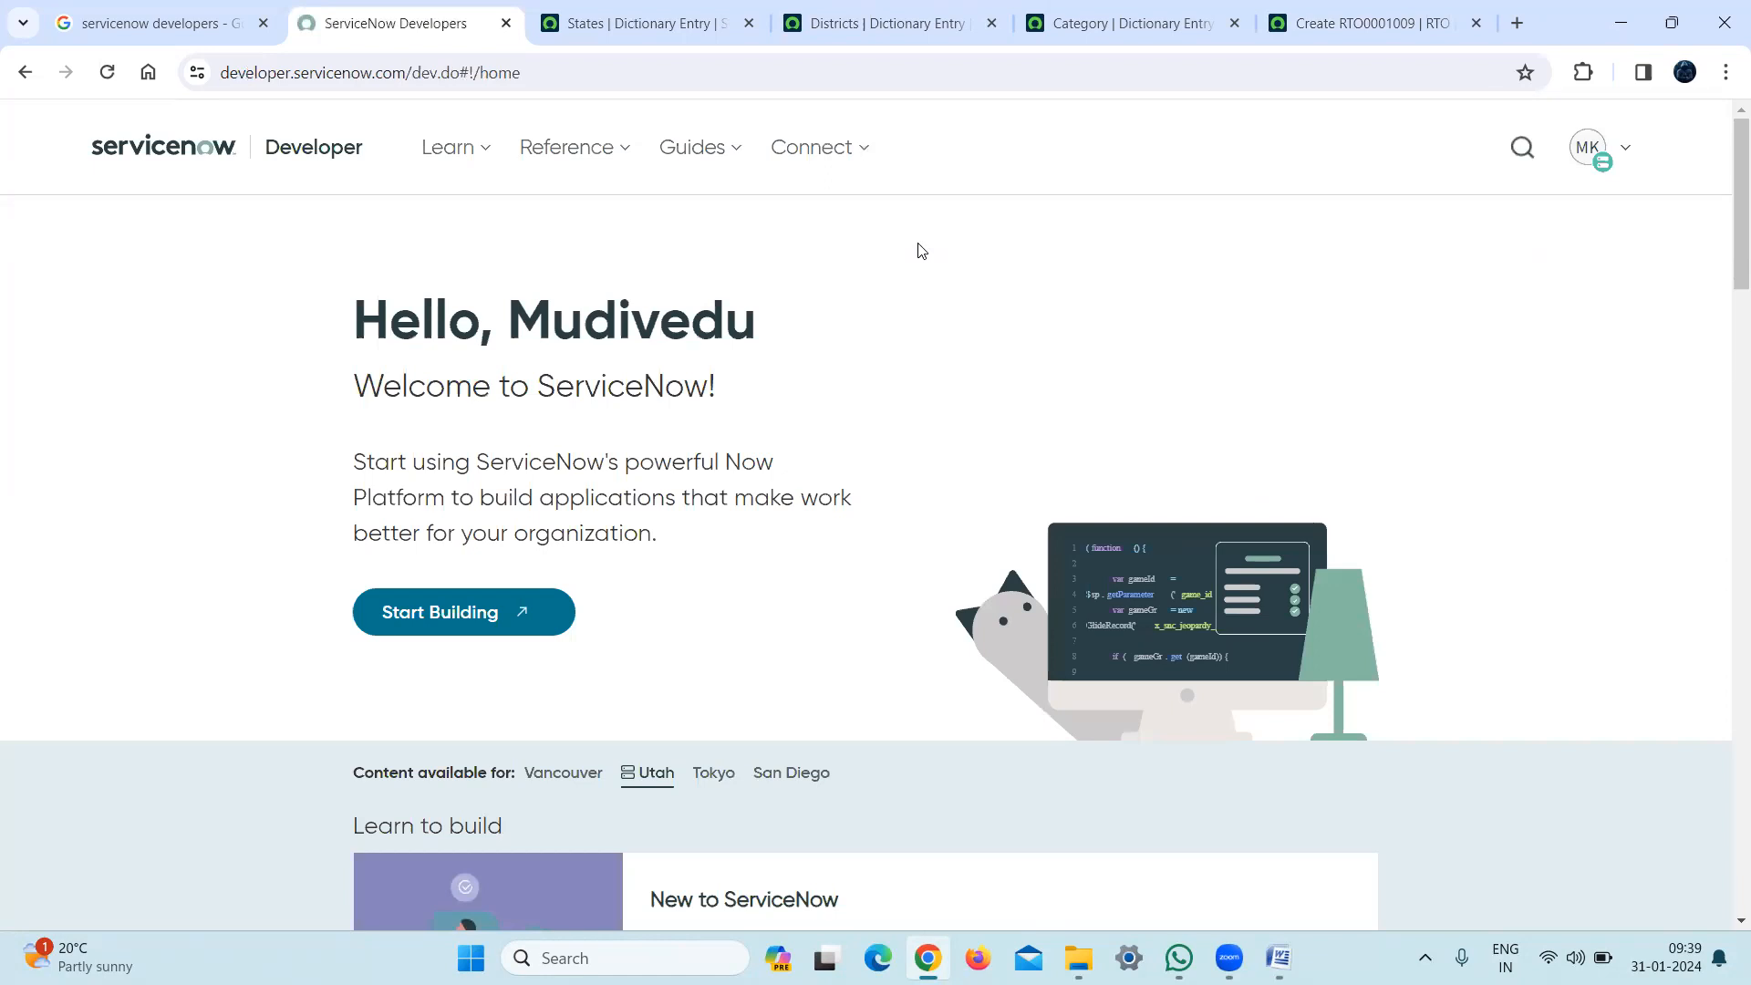
key(ctrl+Tab)
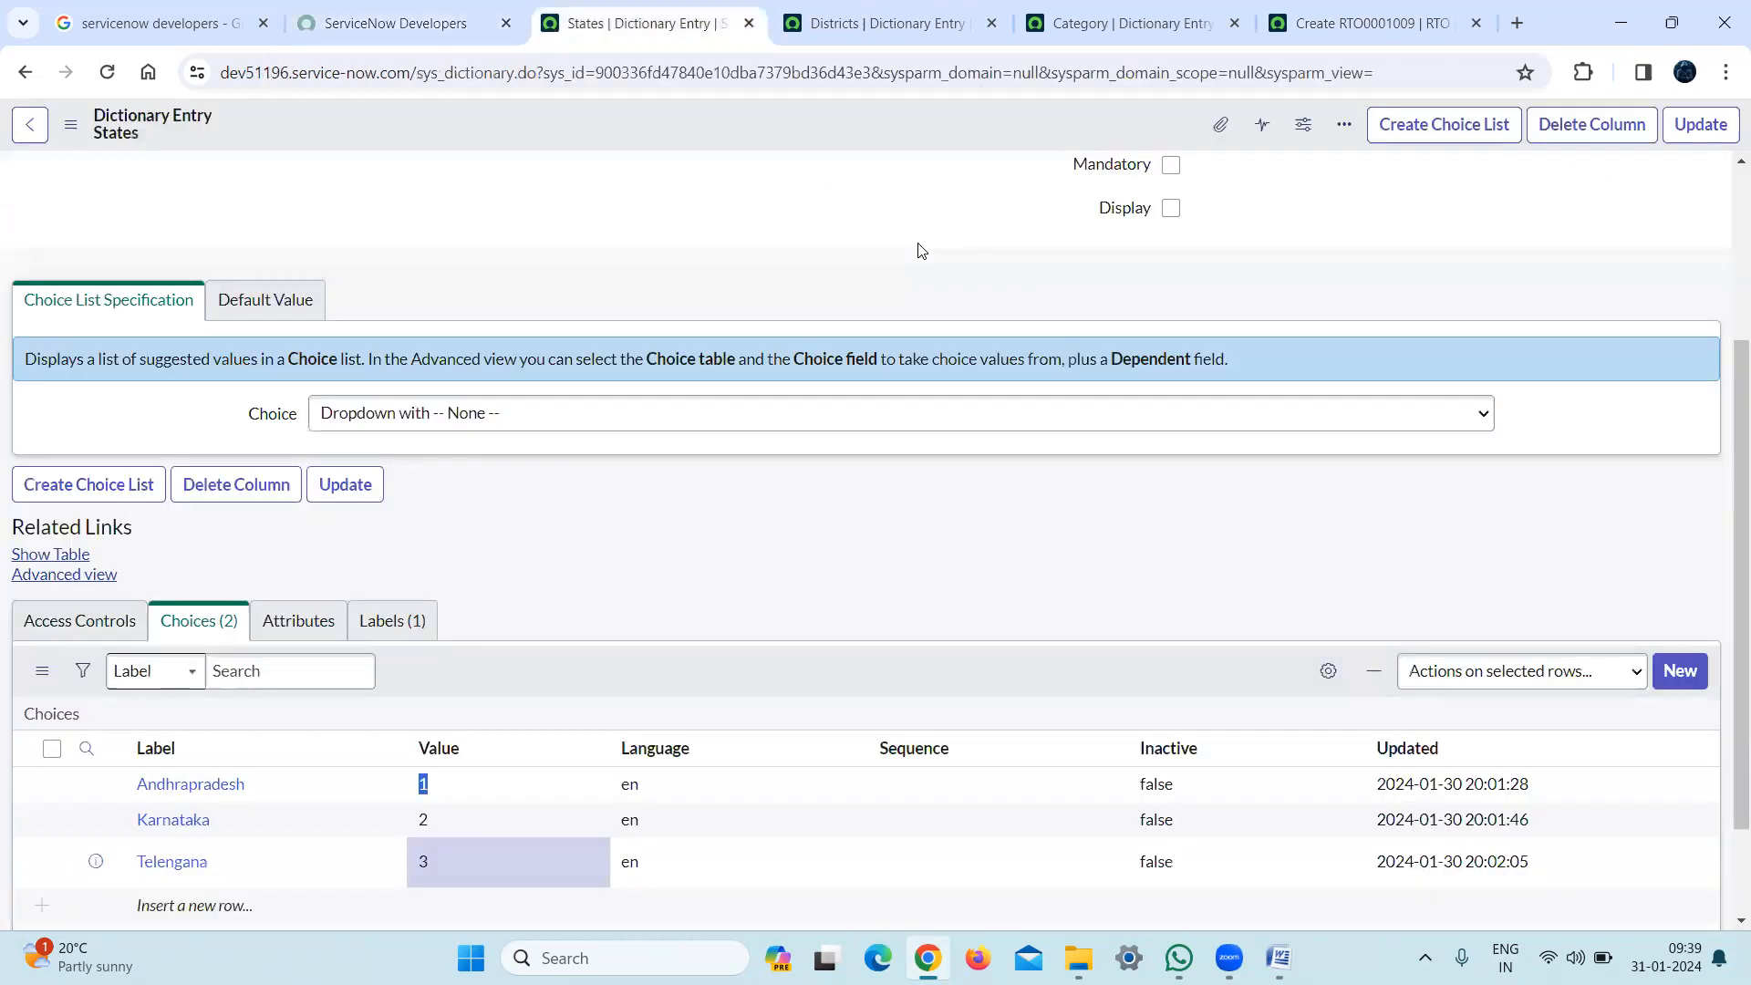
key(ctrl+Tab)
click(187, 136)
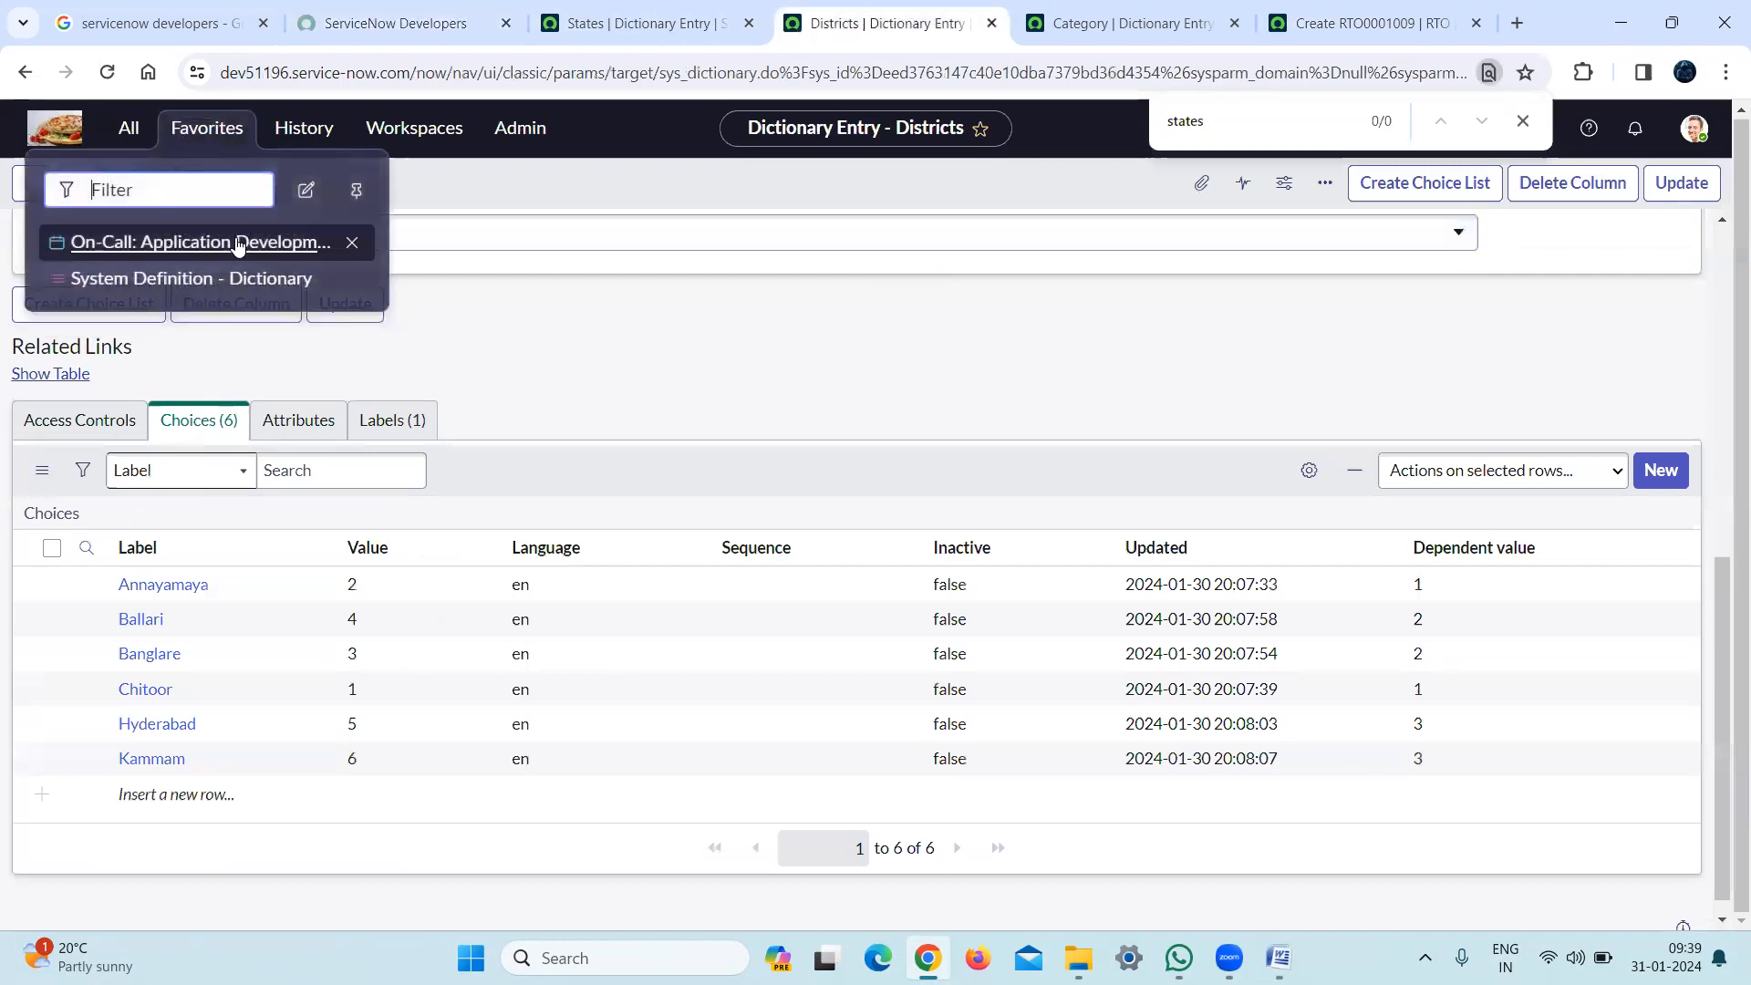
click(195, 279)
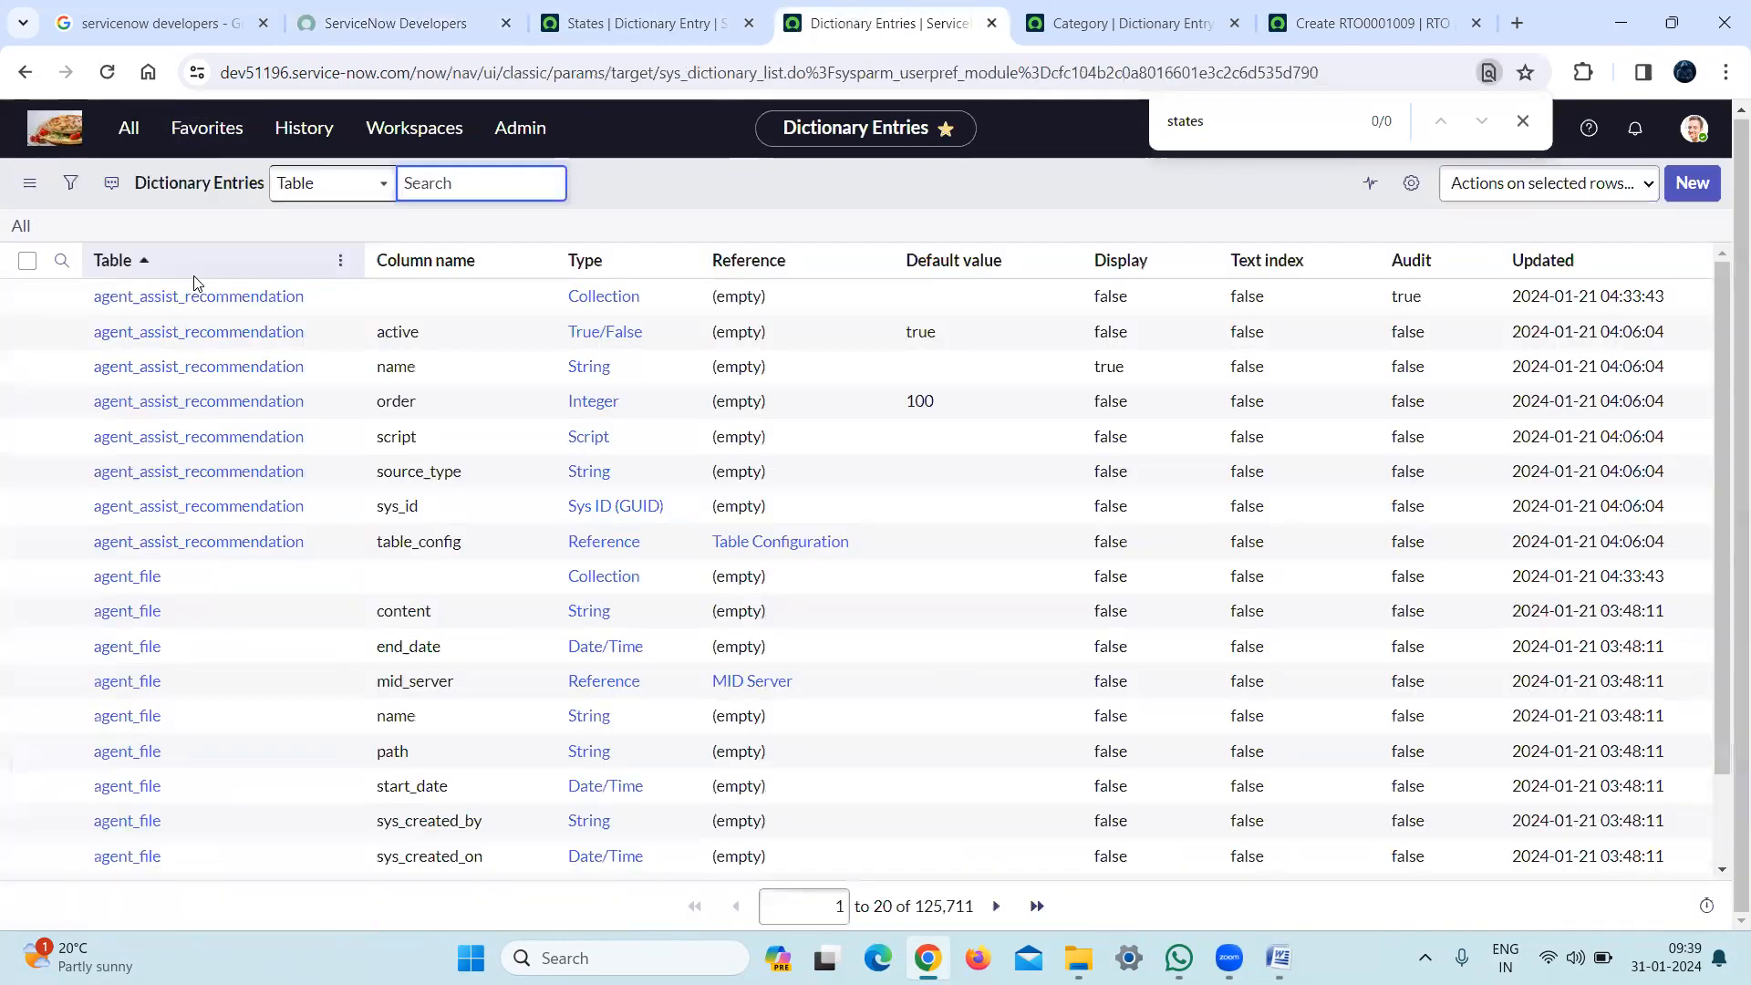
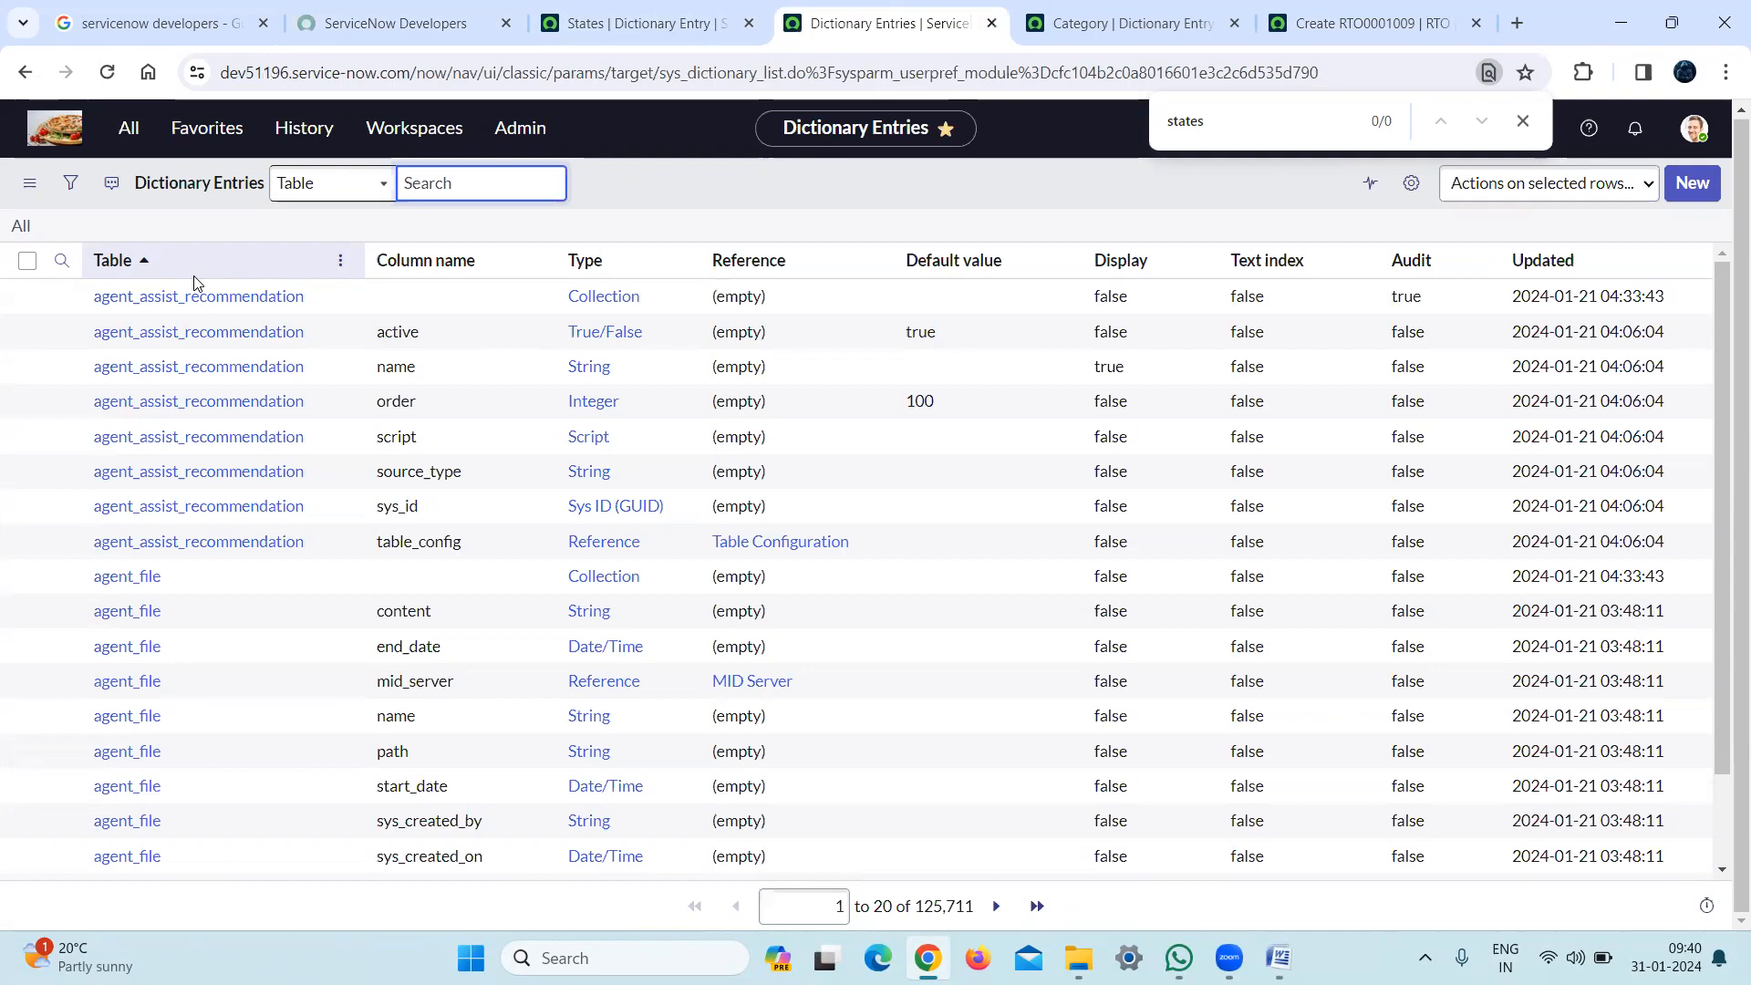
click(1689, 187)
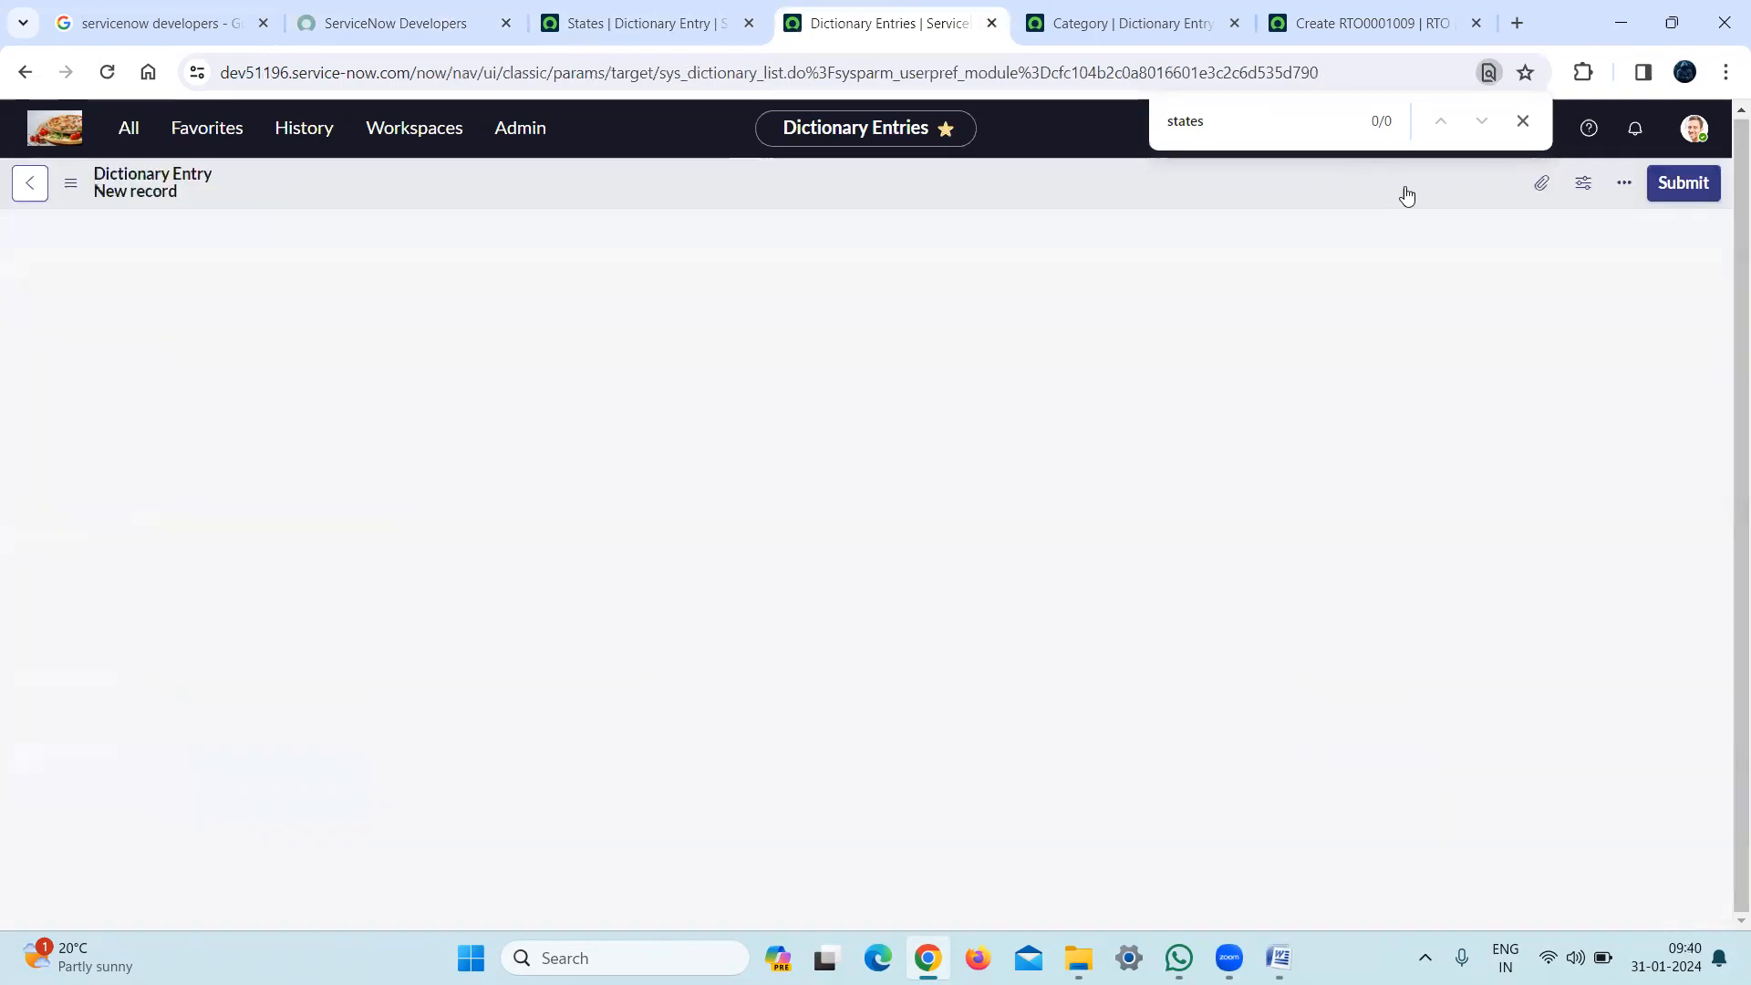
click(517, 257)
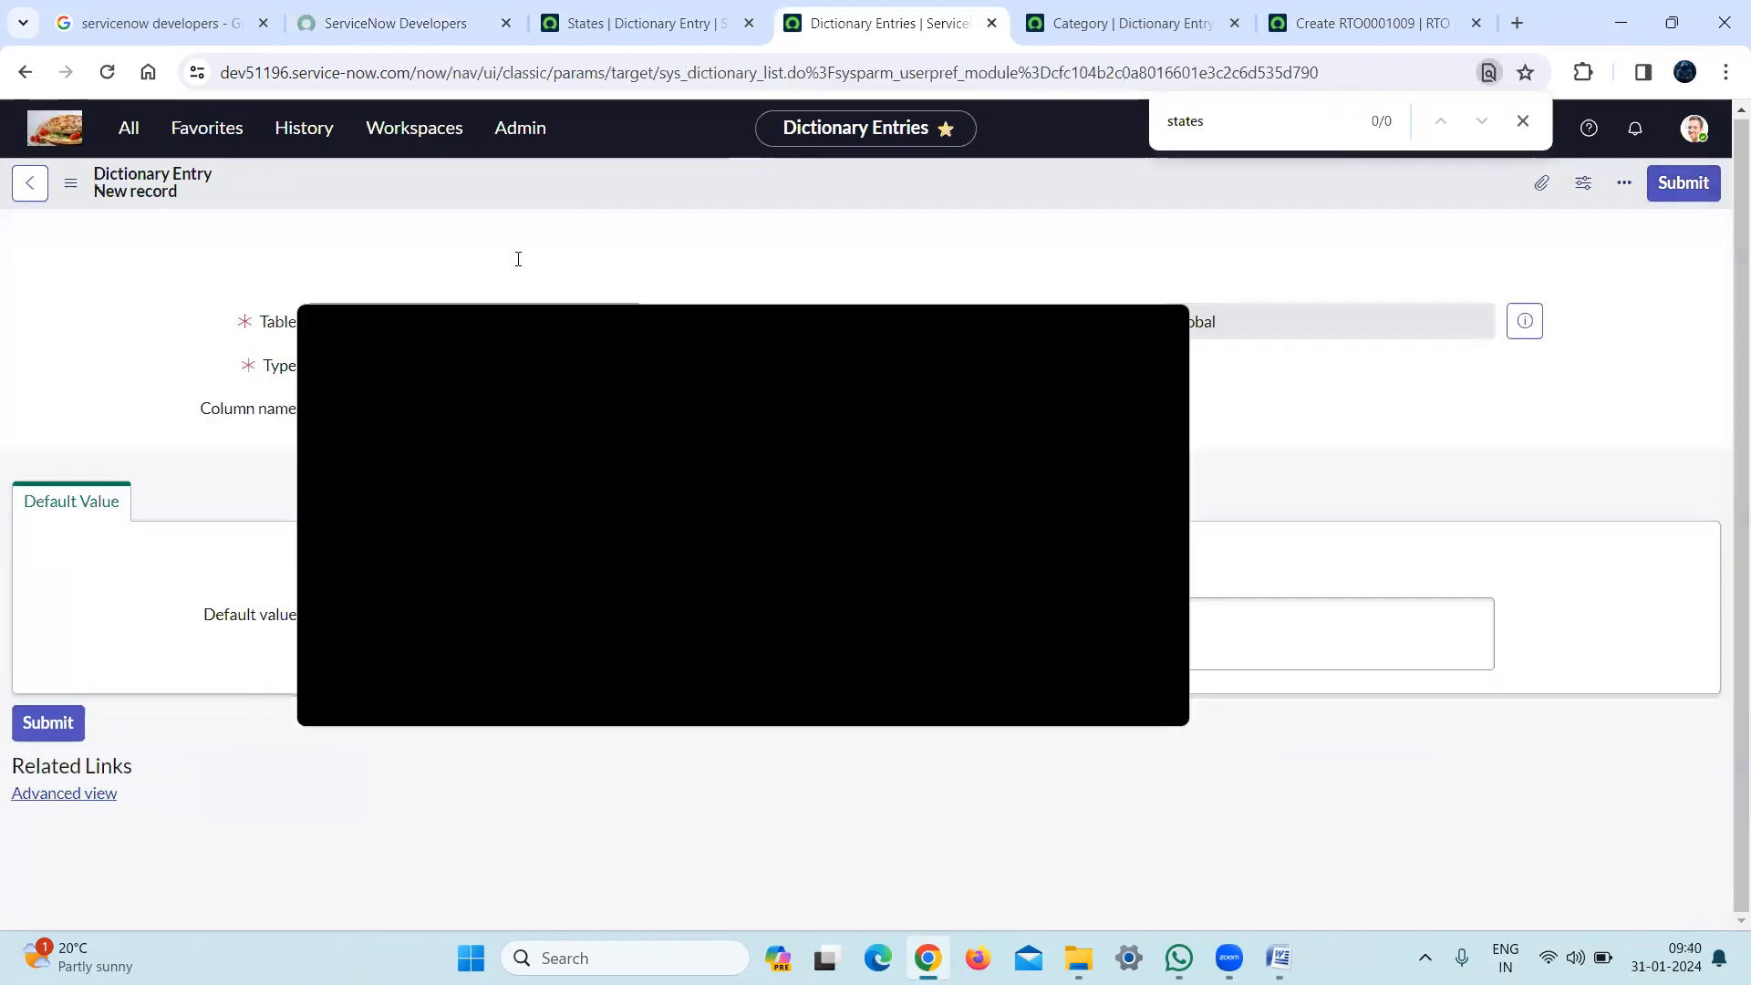
Set the new dictionary entry's table to RTO [u_rto] and its type to String
click(738, 209)
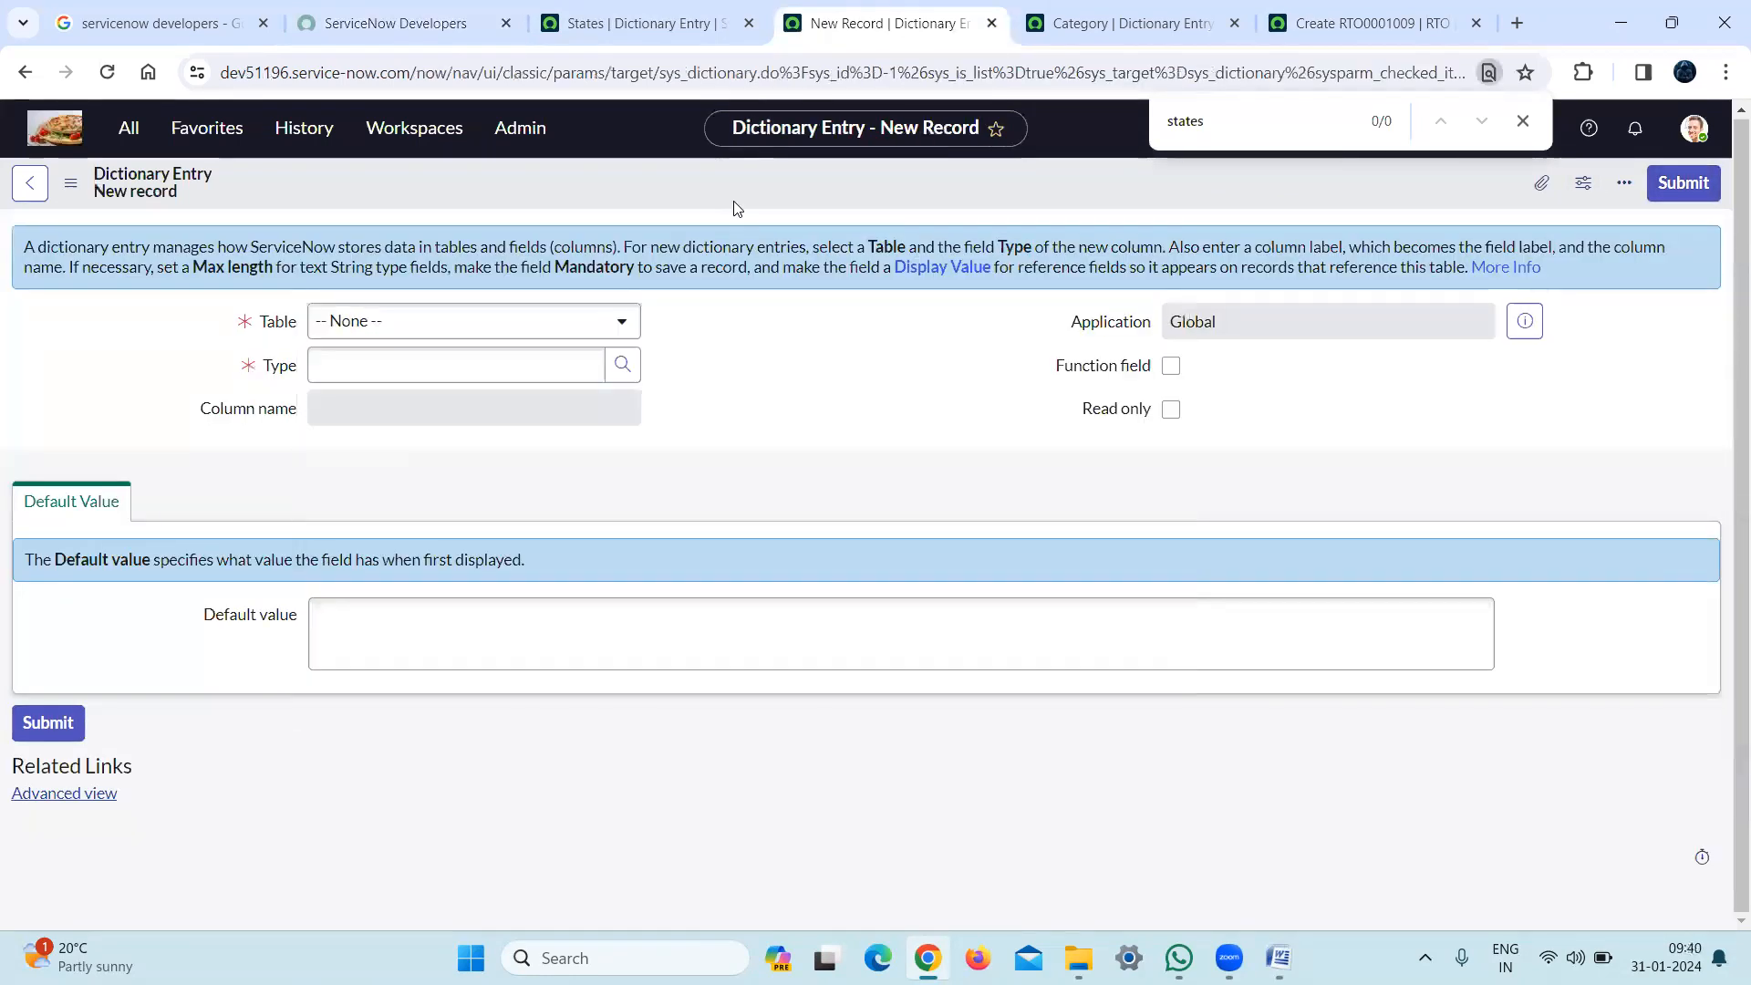
click(508, 340)
text(u_rto)
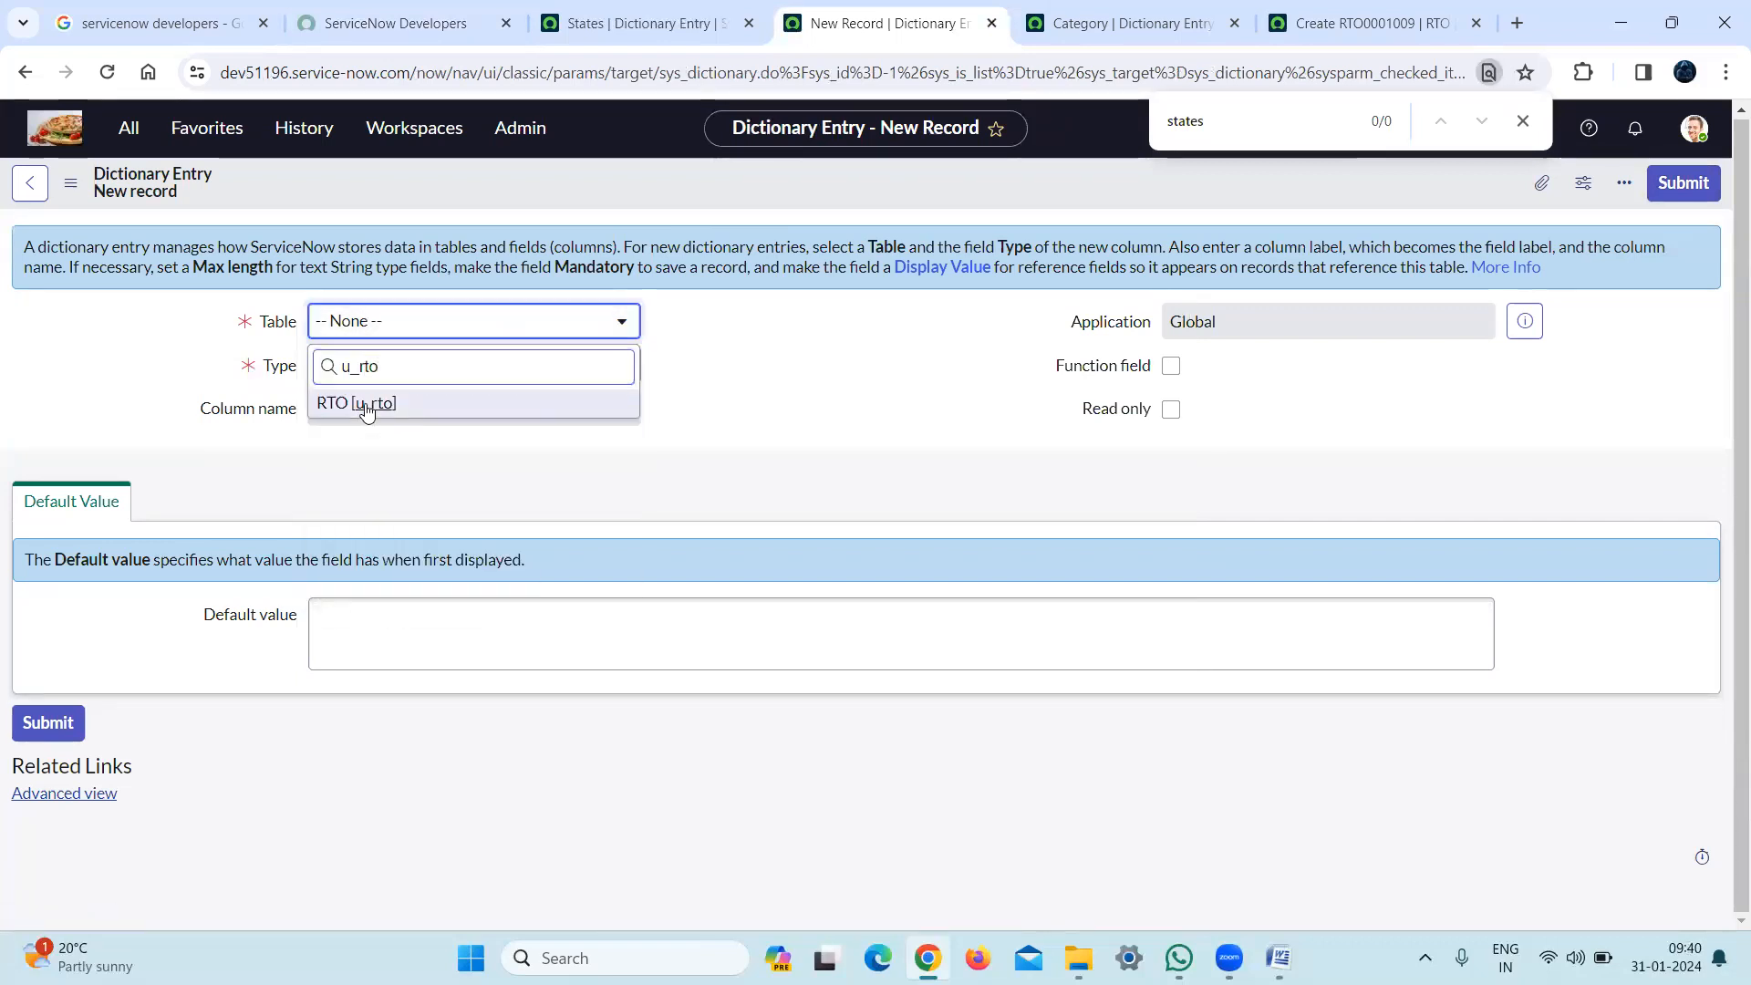
click(366, 406)
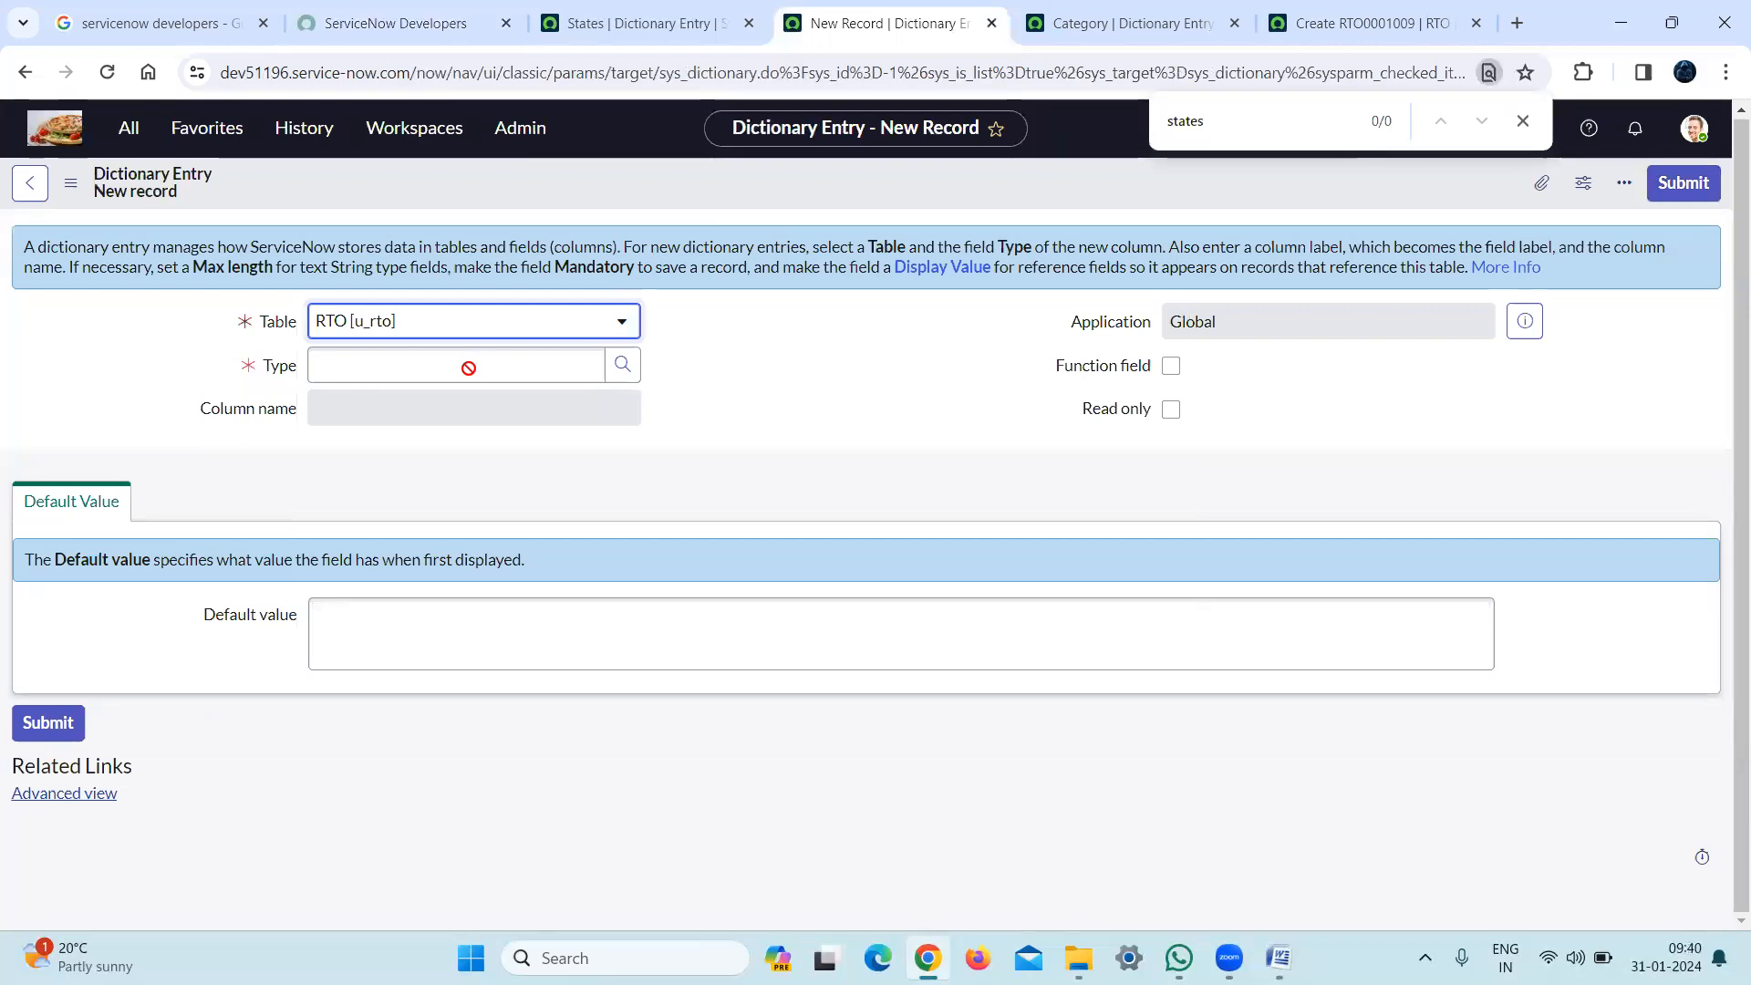
click(458, 369)
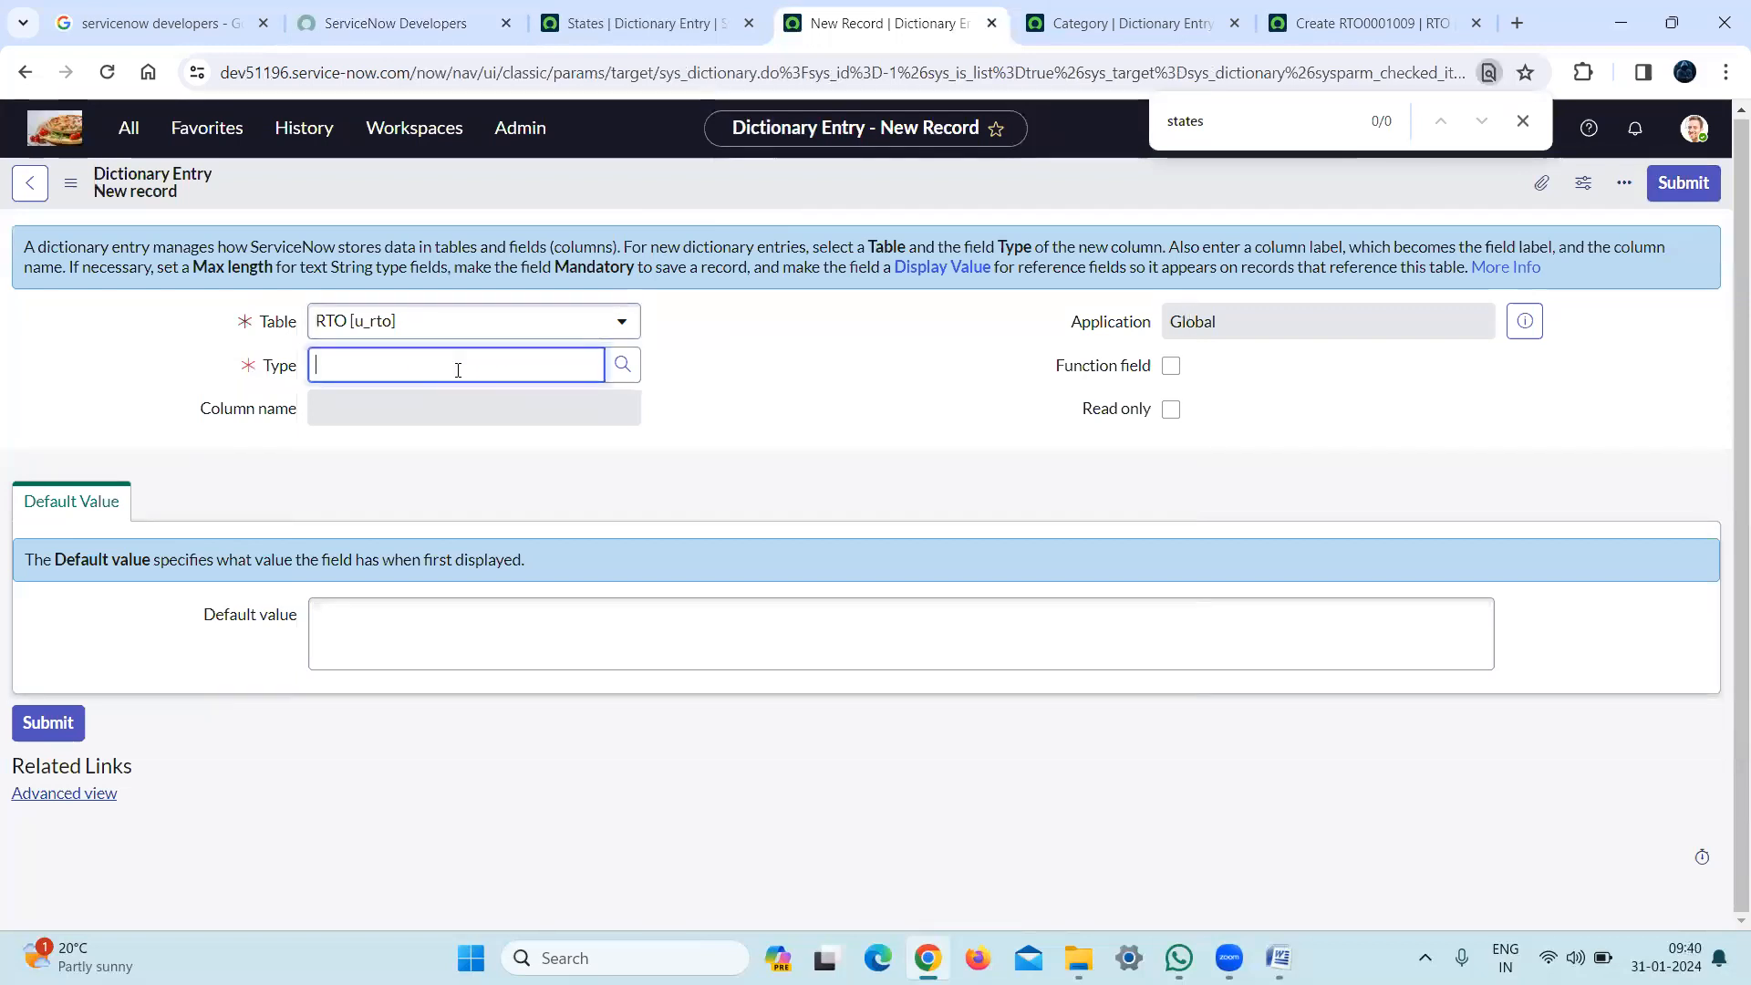
text(string)
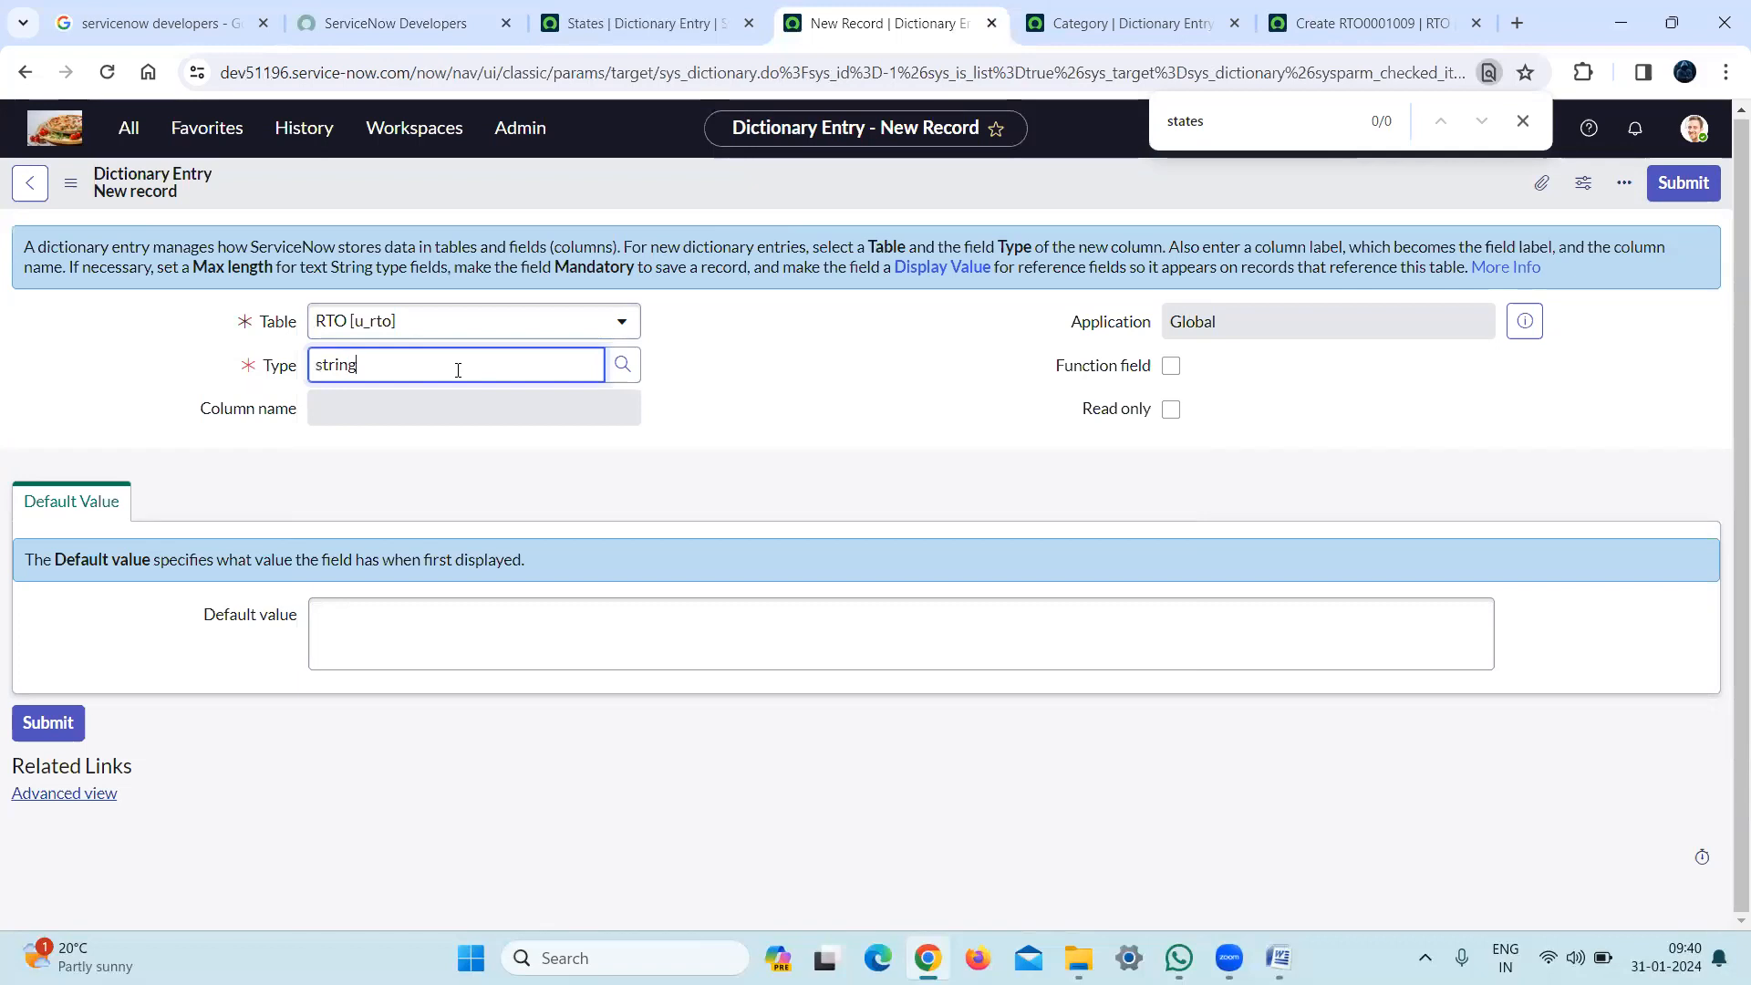
click(428, 404)
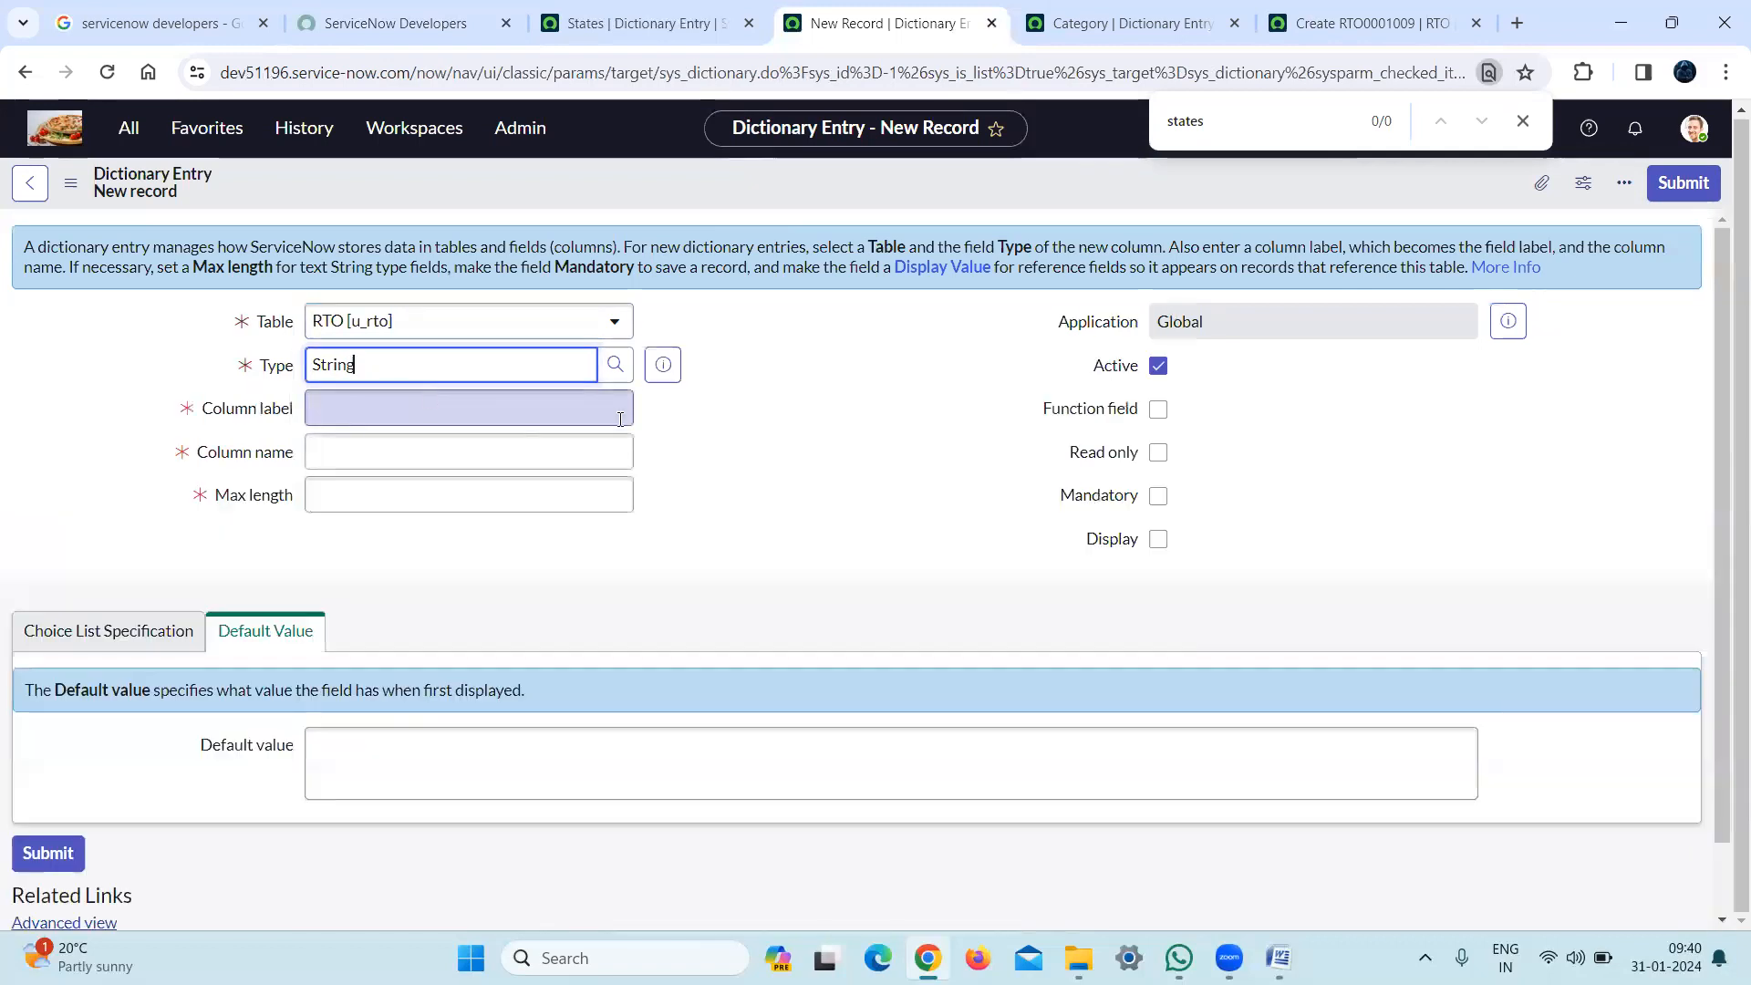
Label the column Short description, give it a max length of 20, and save the dictionary entry
click(551, 408)
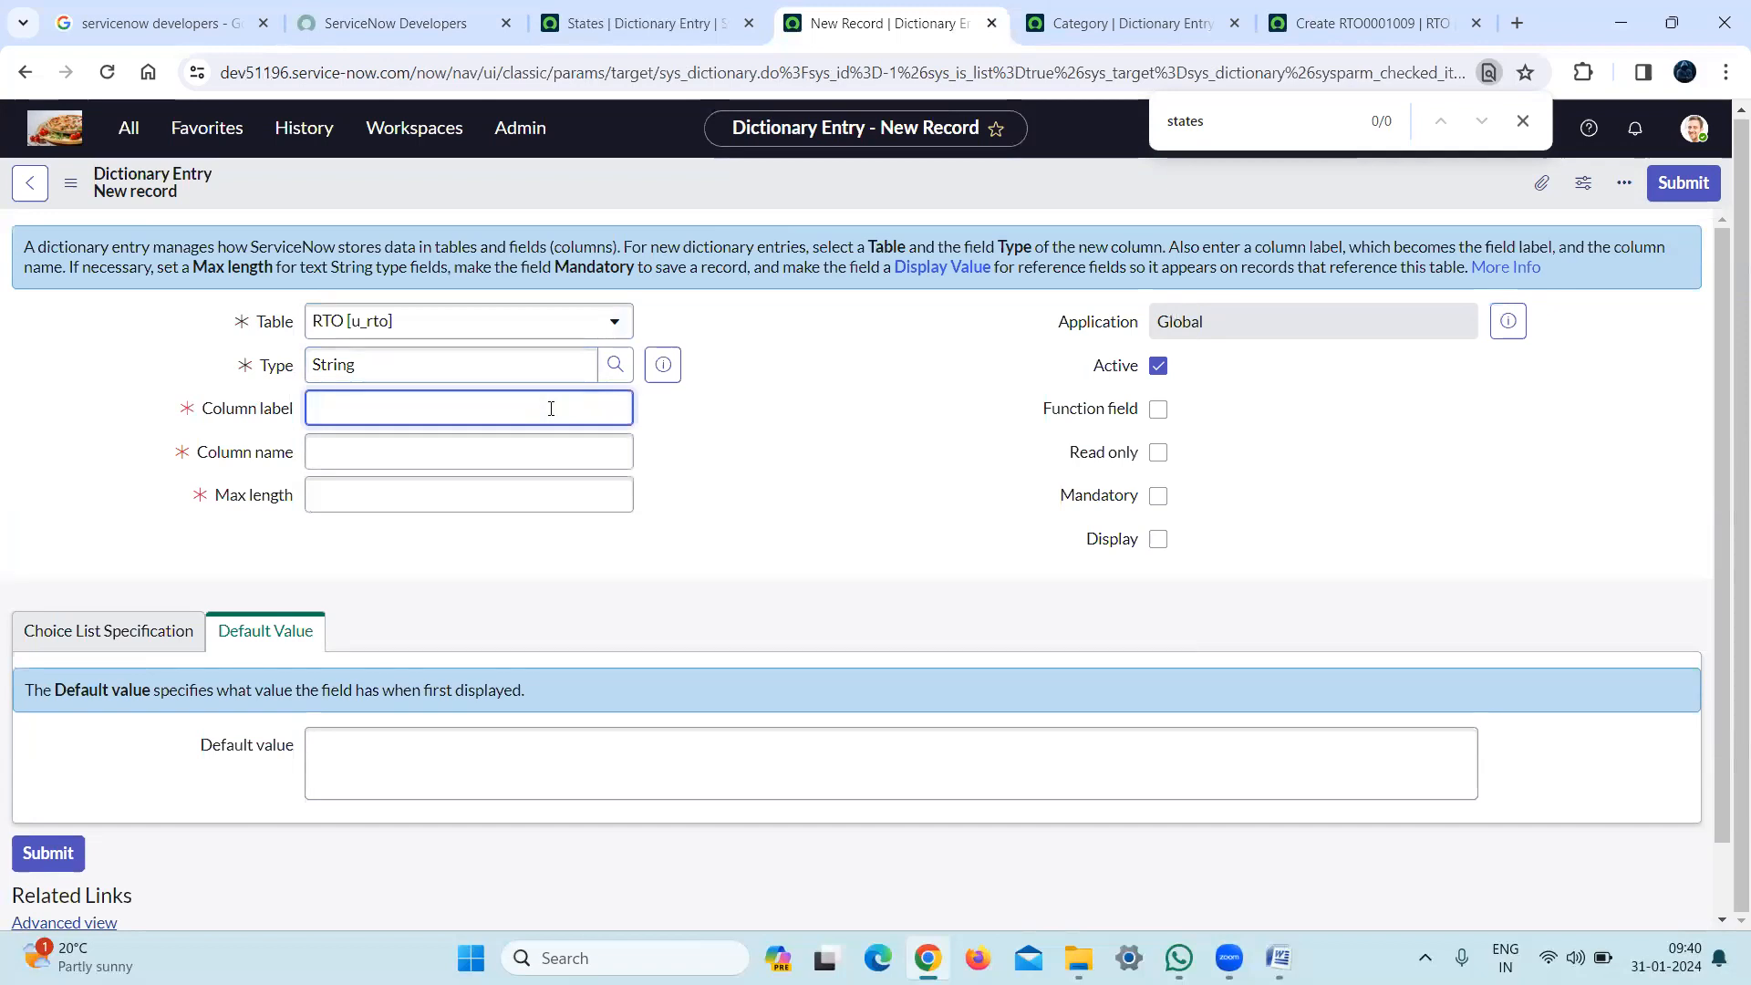
text(Short description)
click(883, 481)
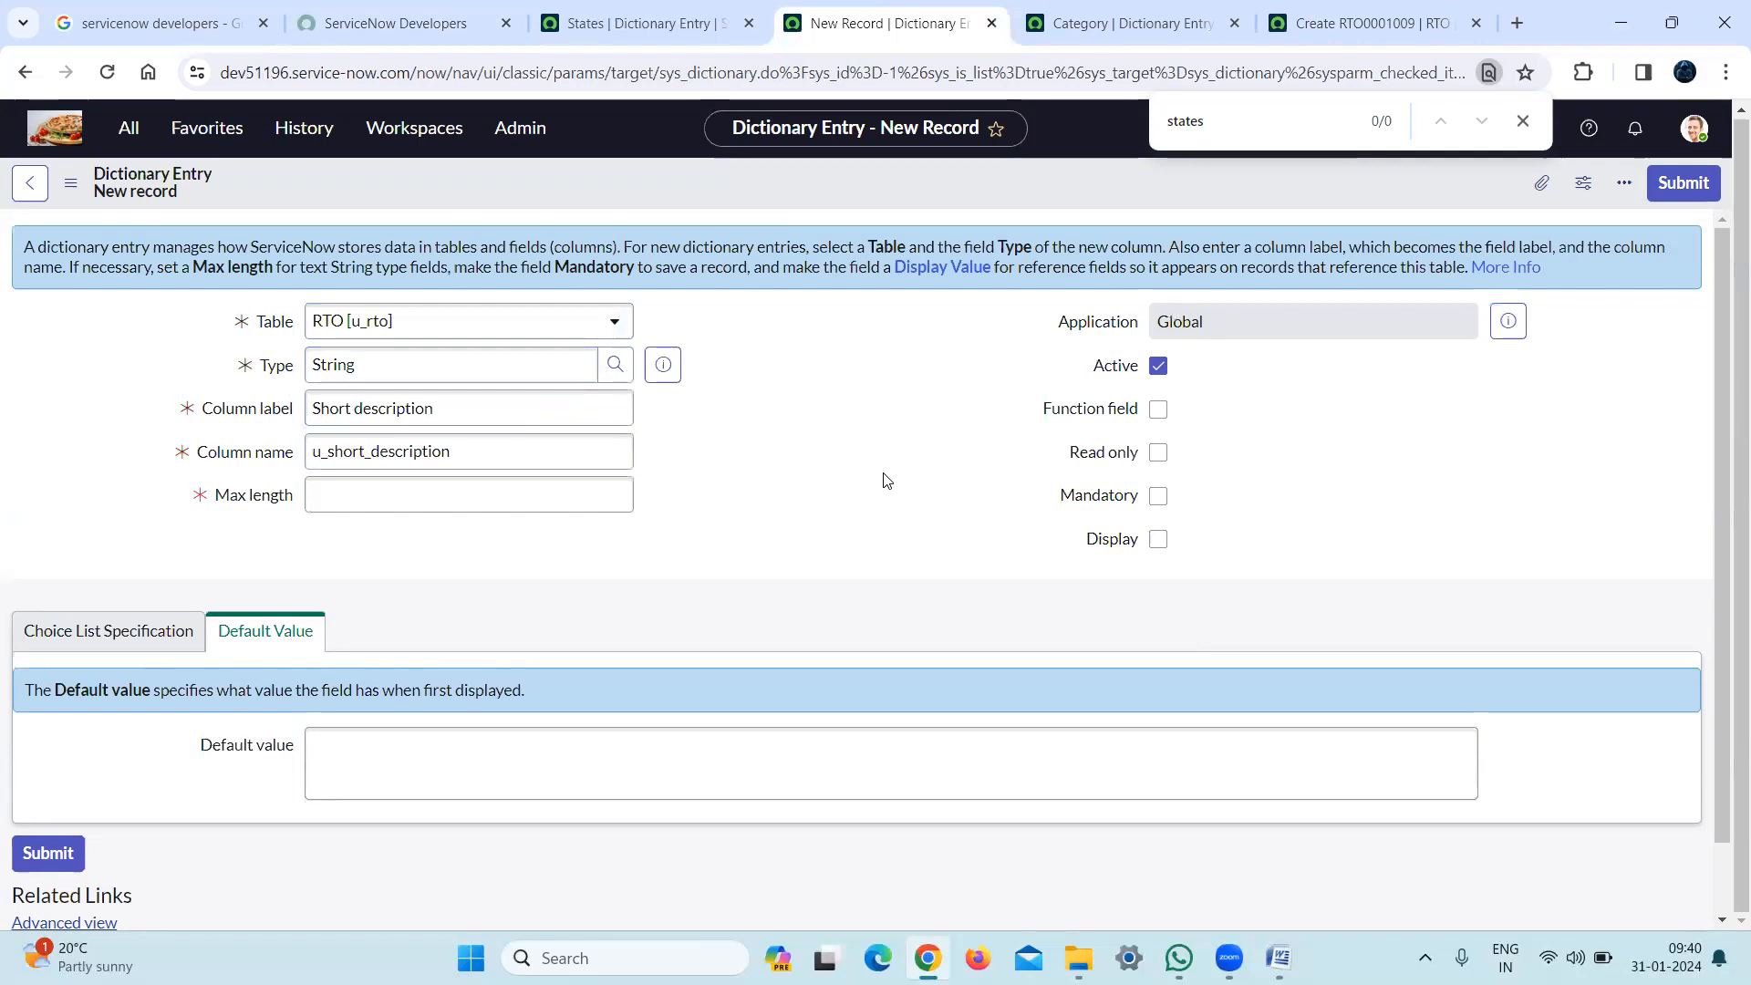
click(440, 499)
text(20)
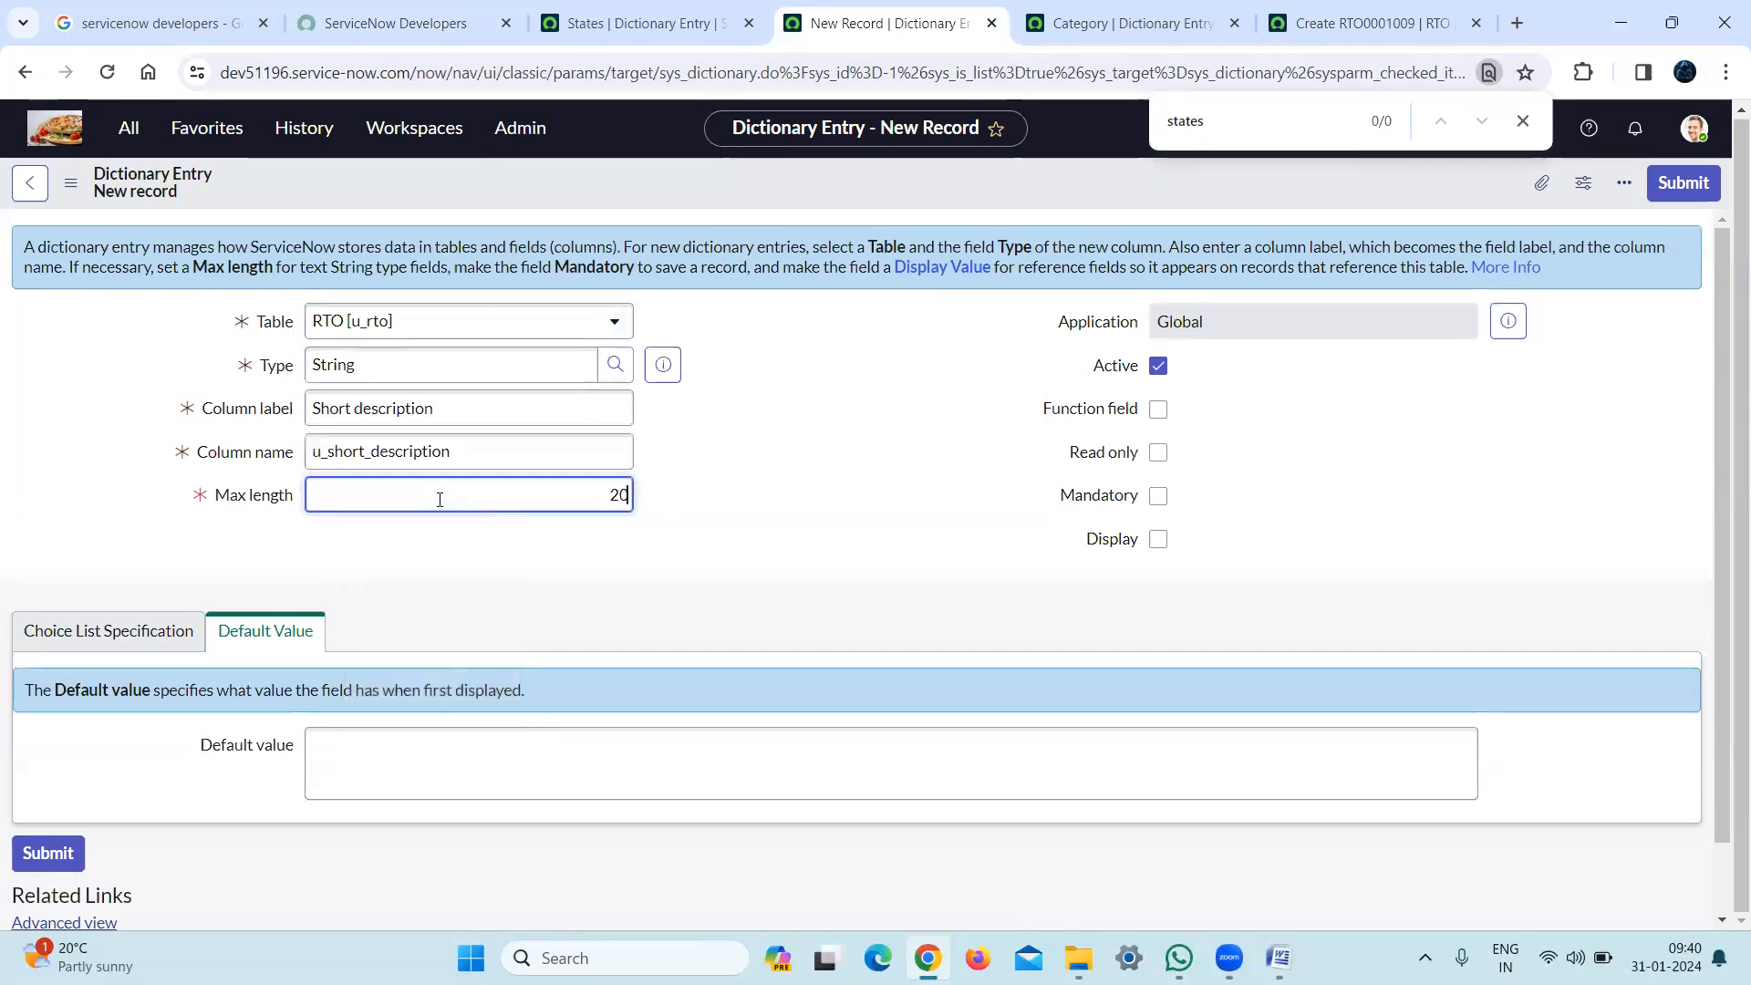
click(806, 485)
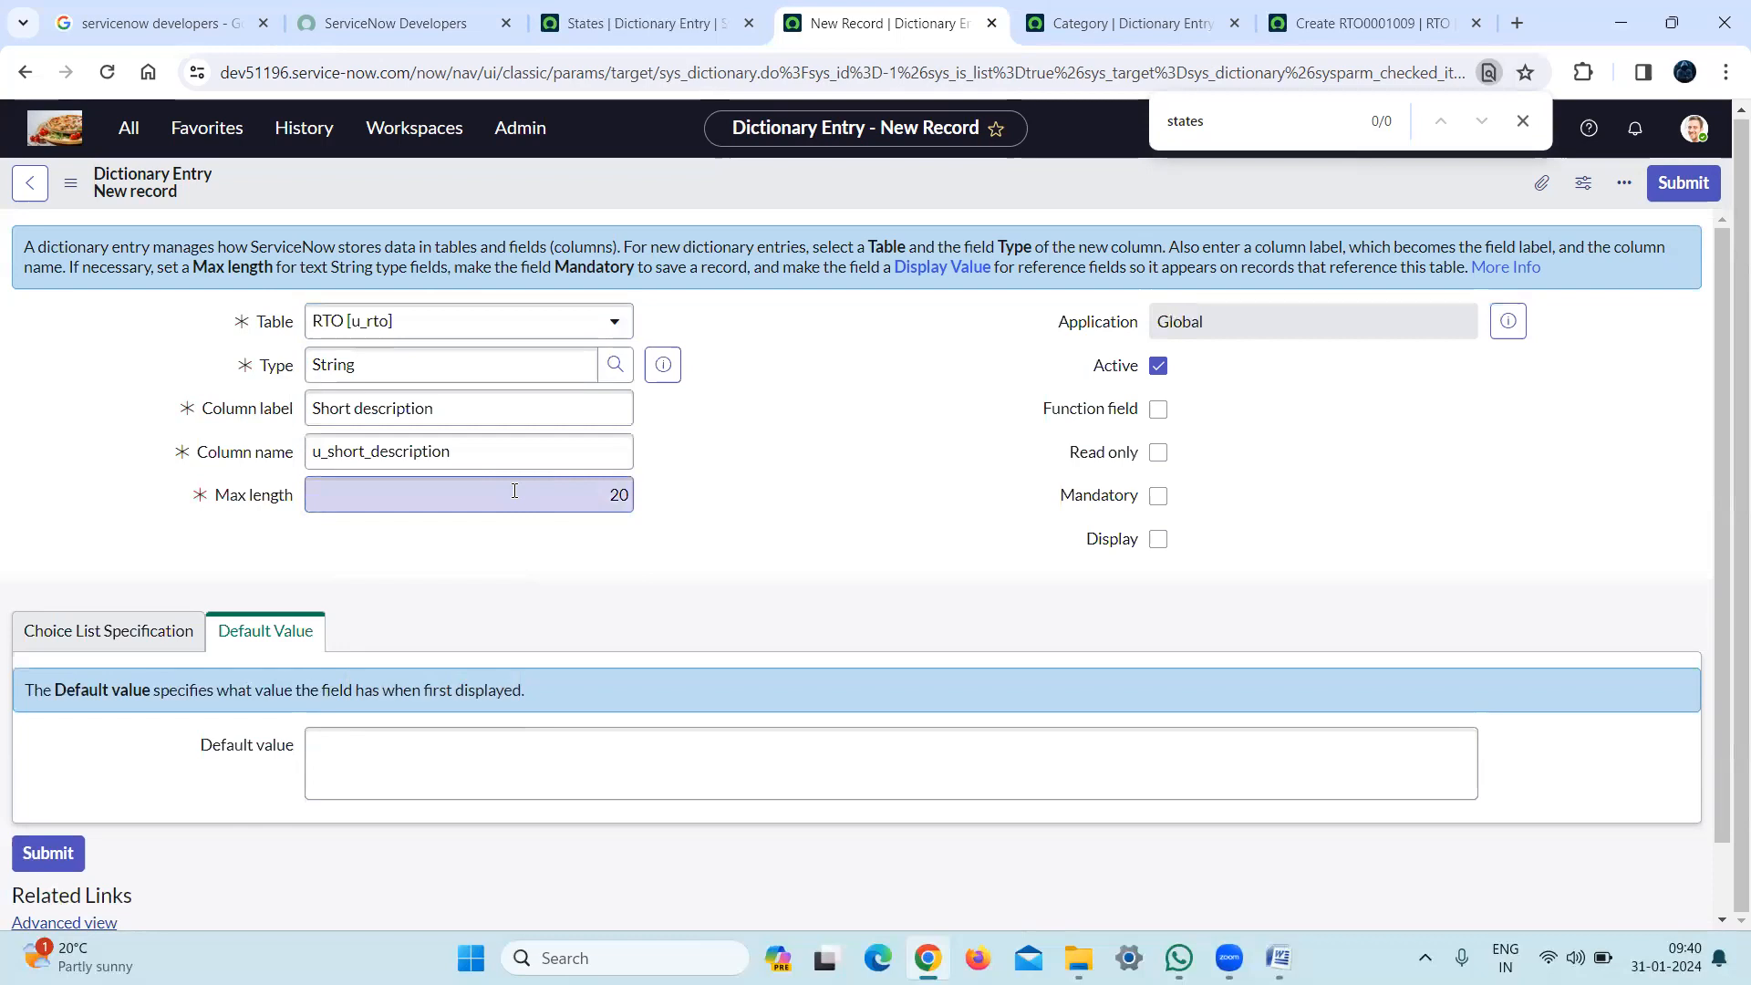
right_click(656, 194)
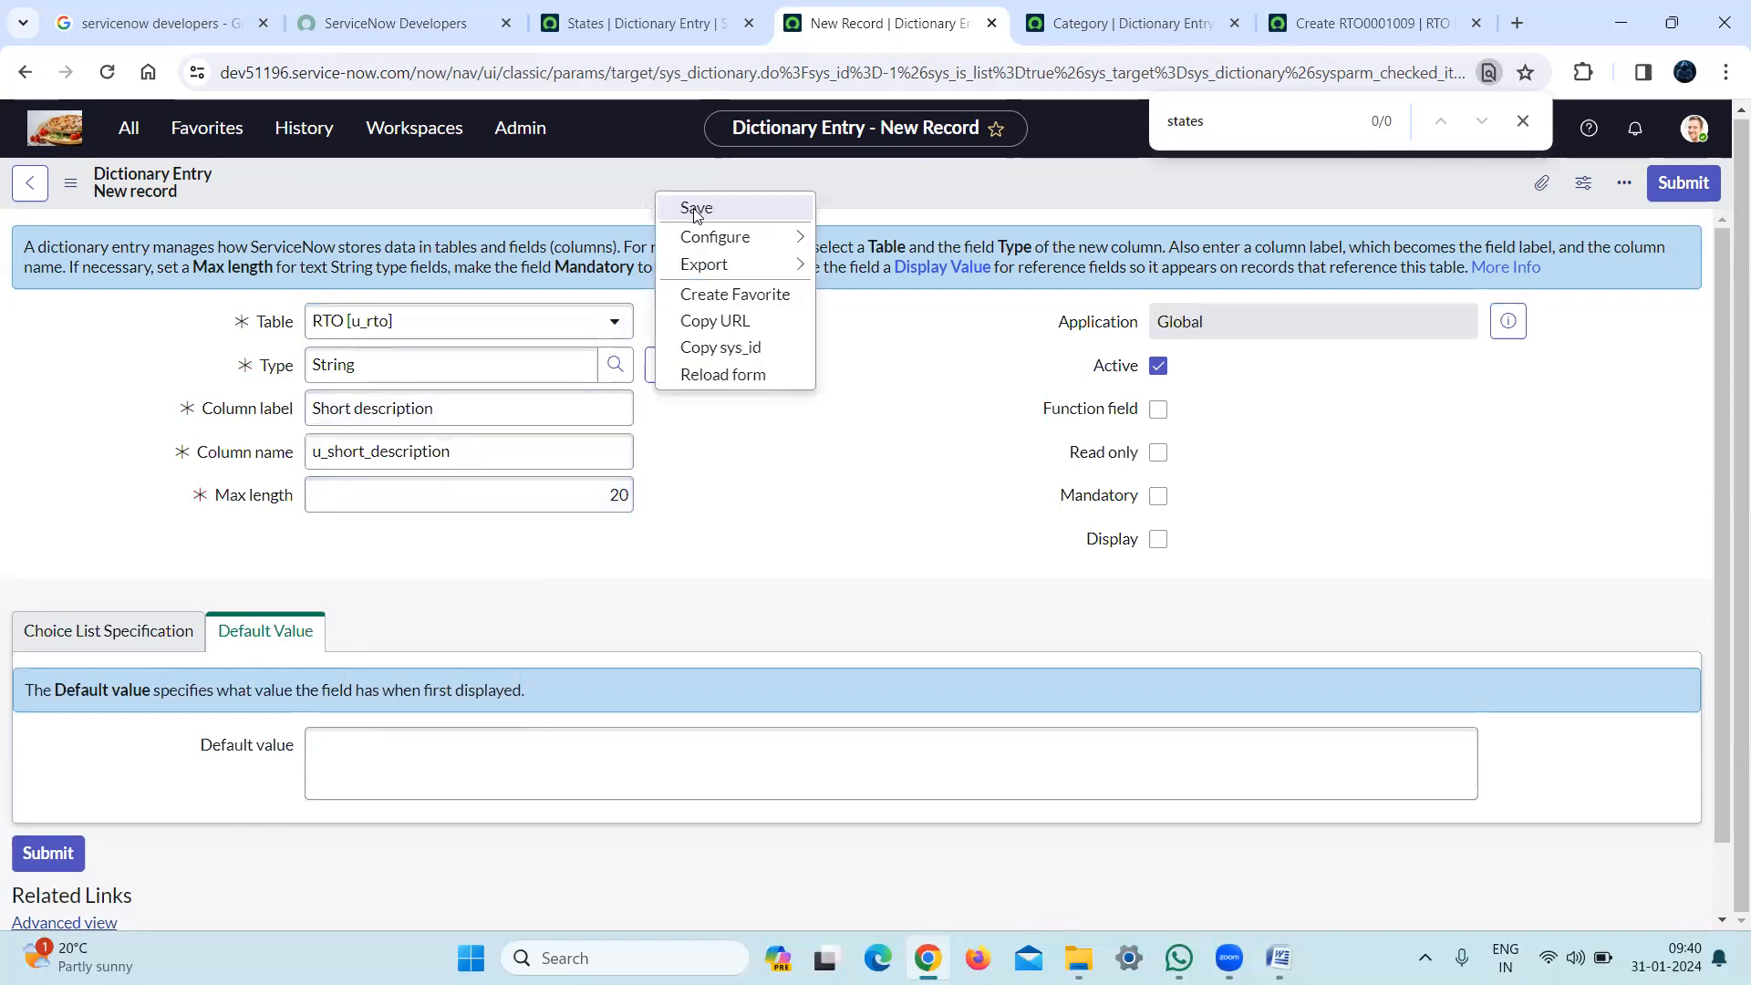
click(696, 209)
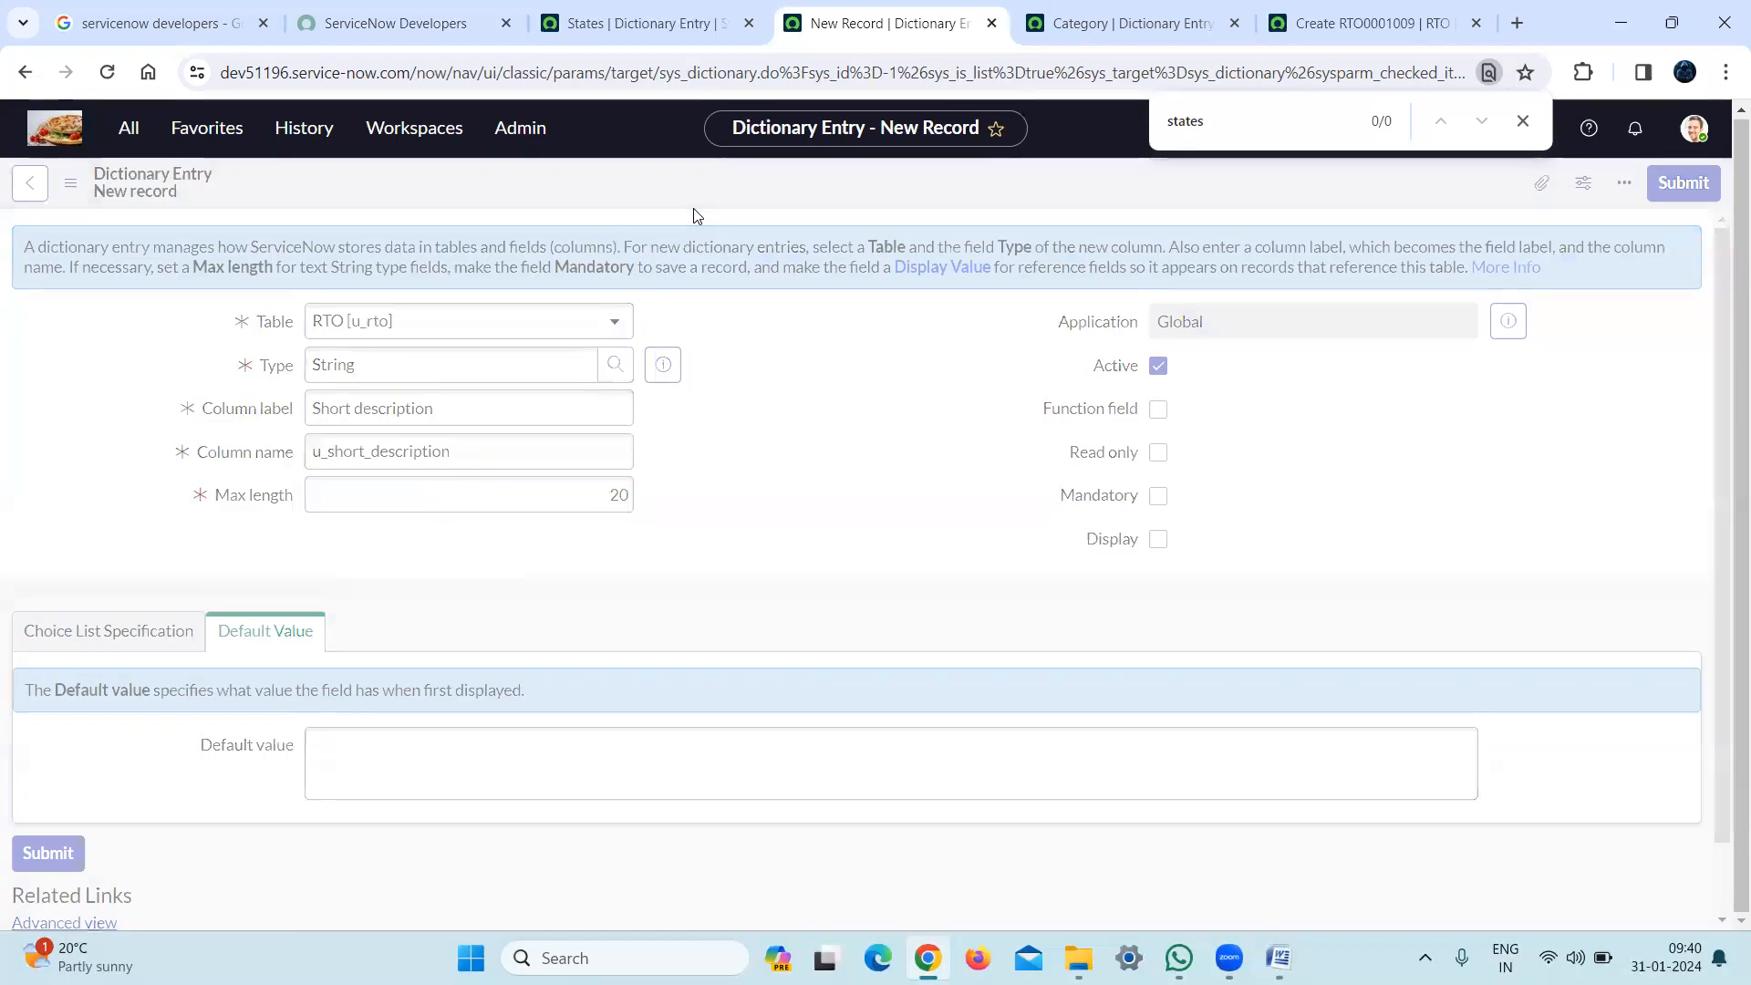
Reload the new RTO record form and check whether the Short description field is shown
click(1441, 38)
click(1421, 71)
key(Return)
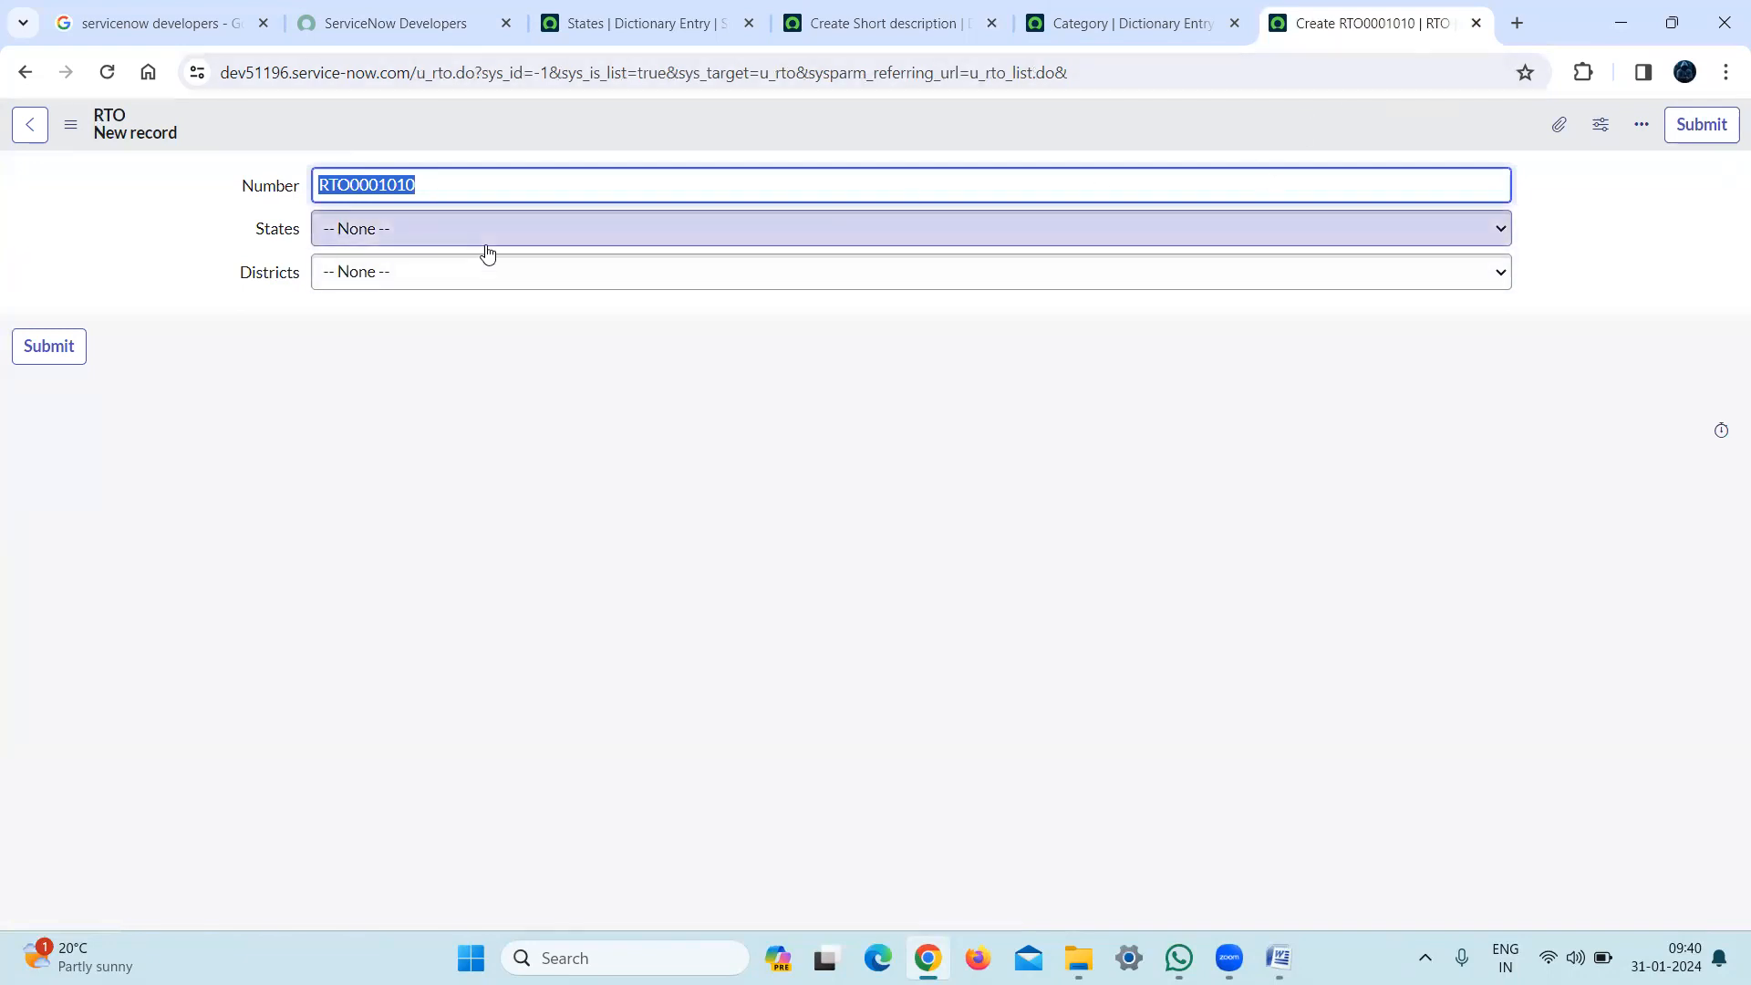
click(331, 39)
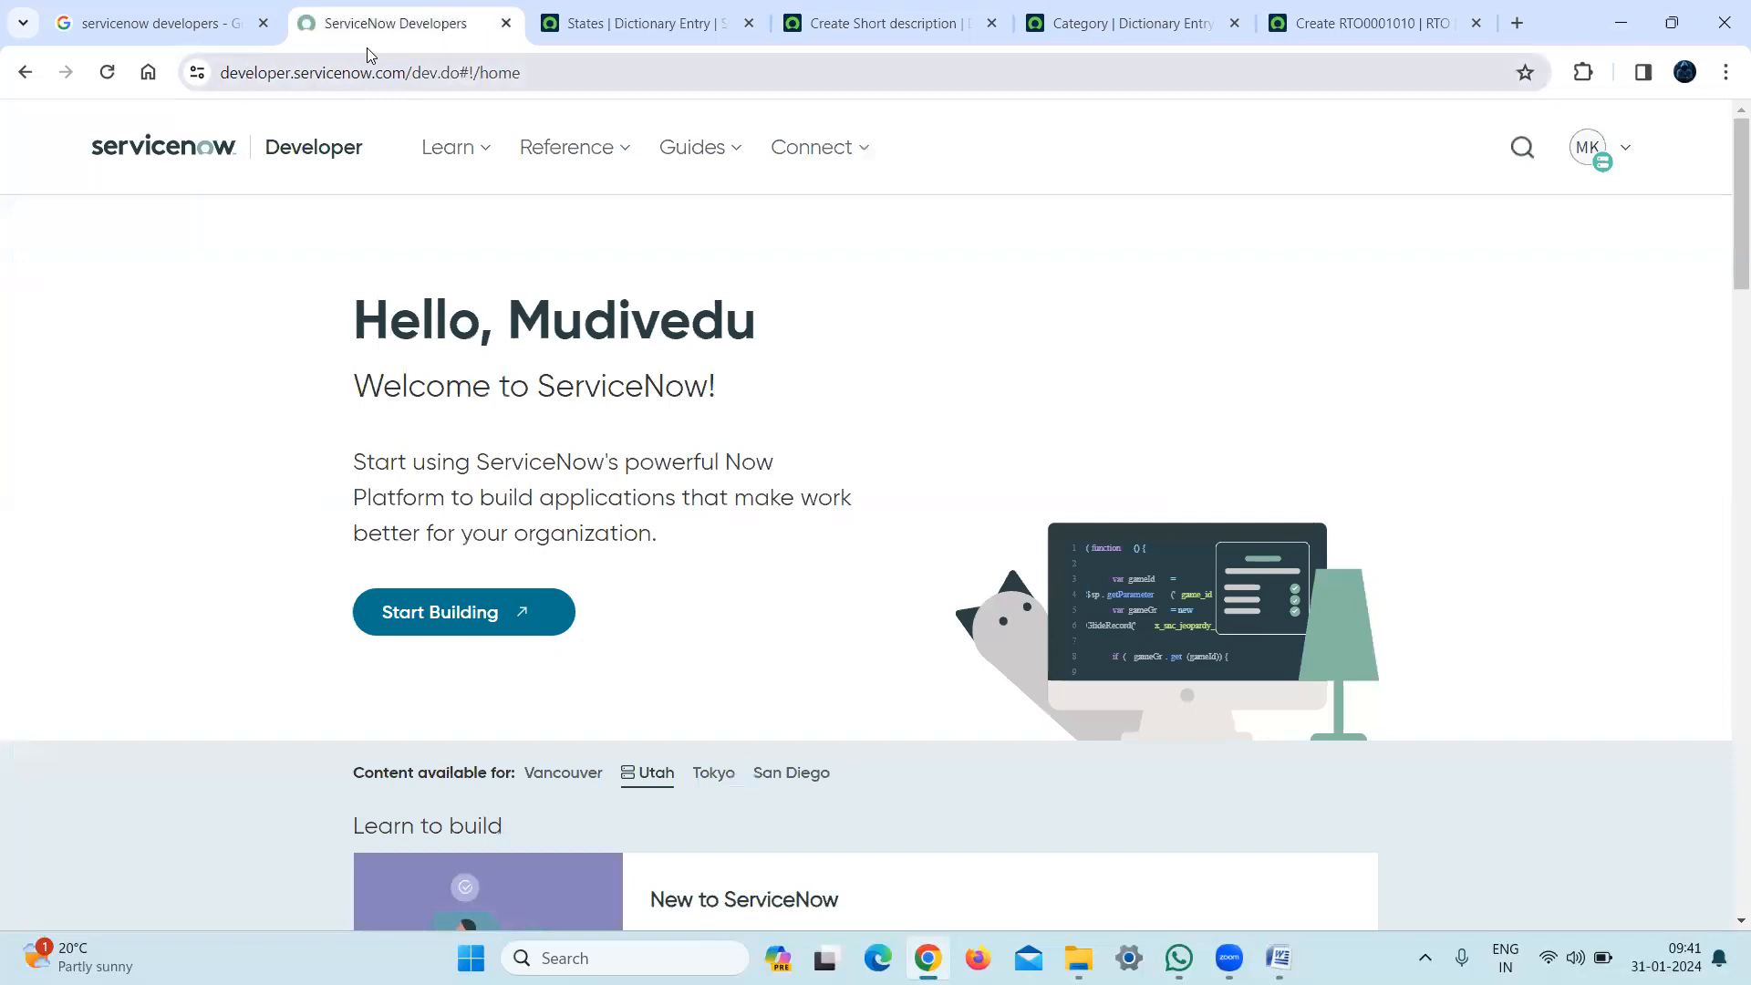
click(628, 35)
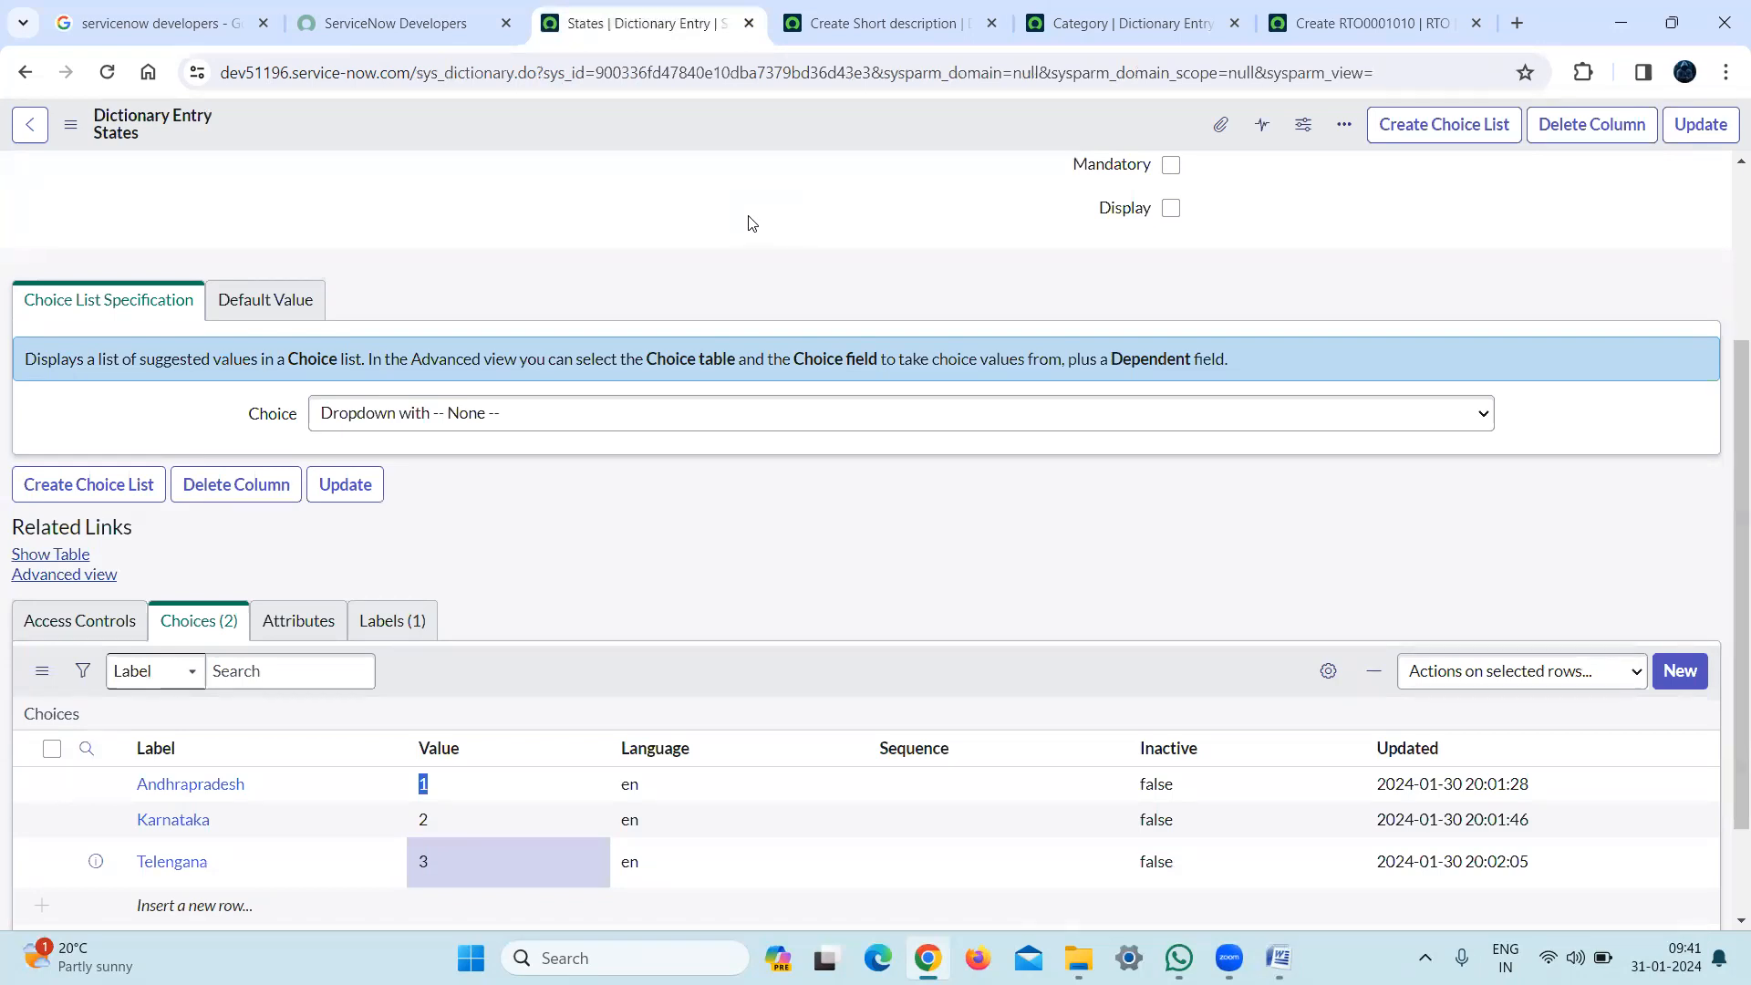
click(1410, 24)
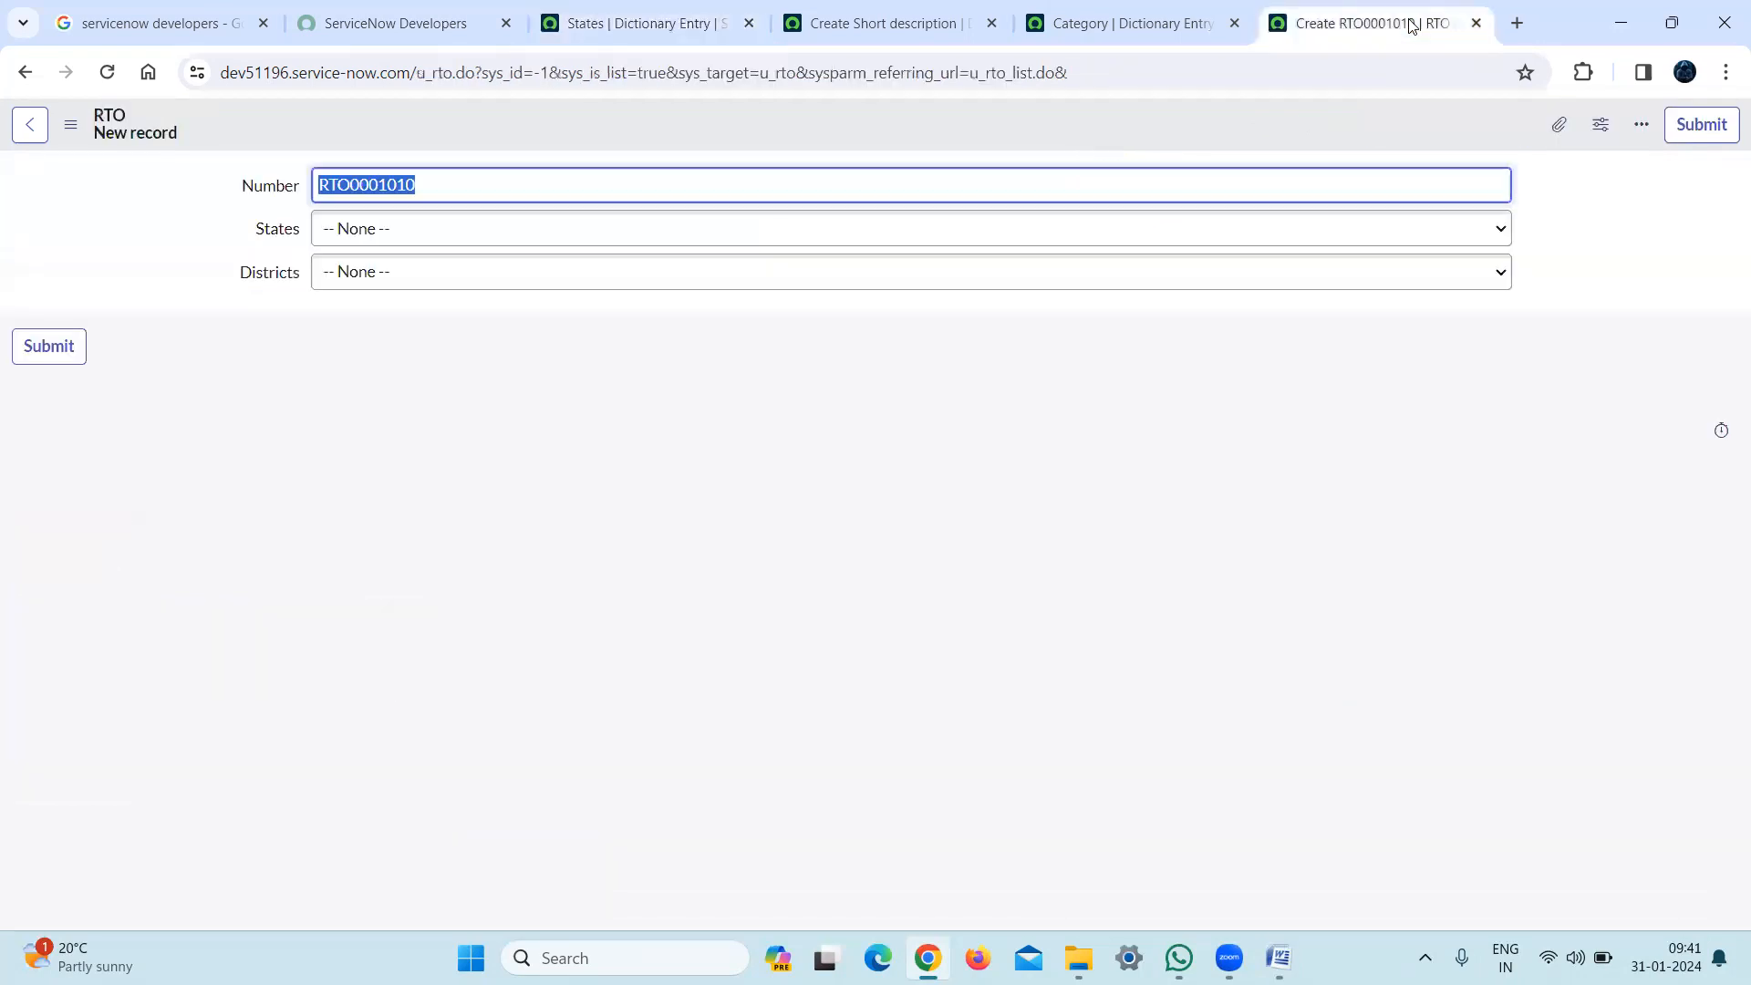
click(108, 72)
Open the RTO table's configuration from the record form and go to its list of columns
right_click(513, 133)
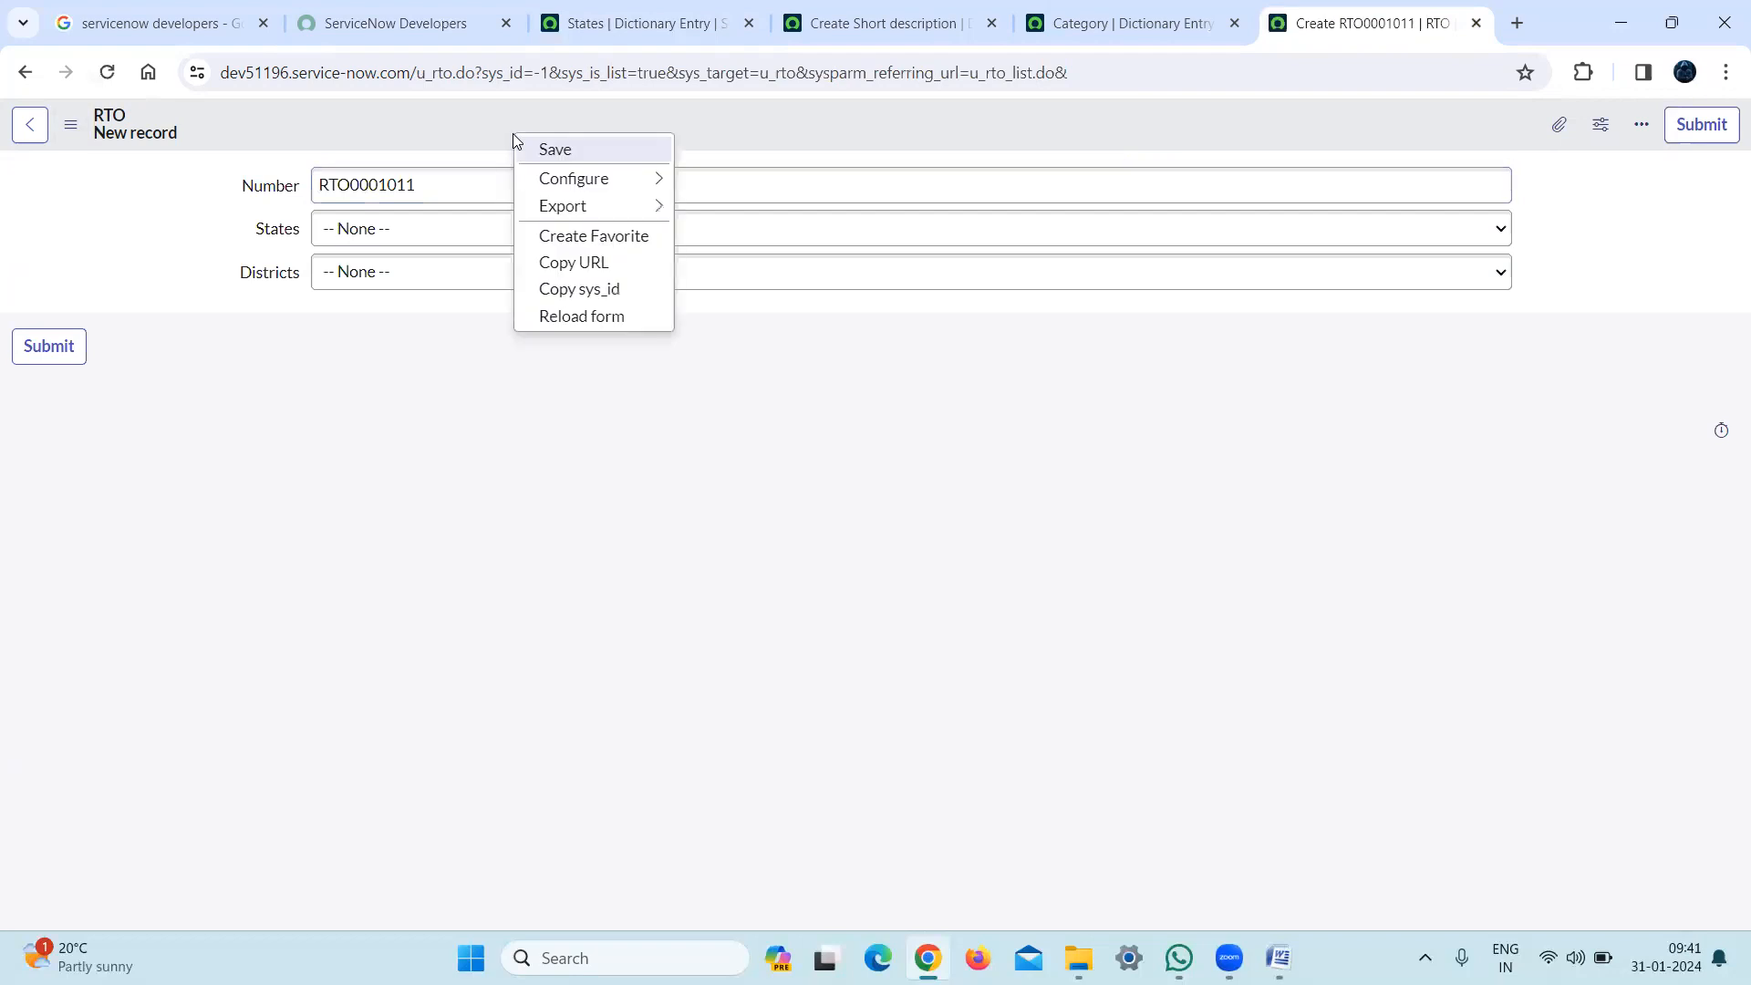
click(472, 117)
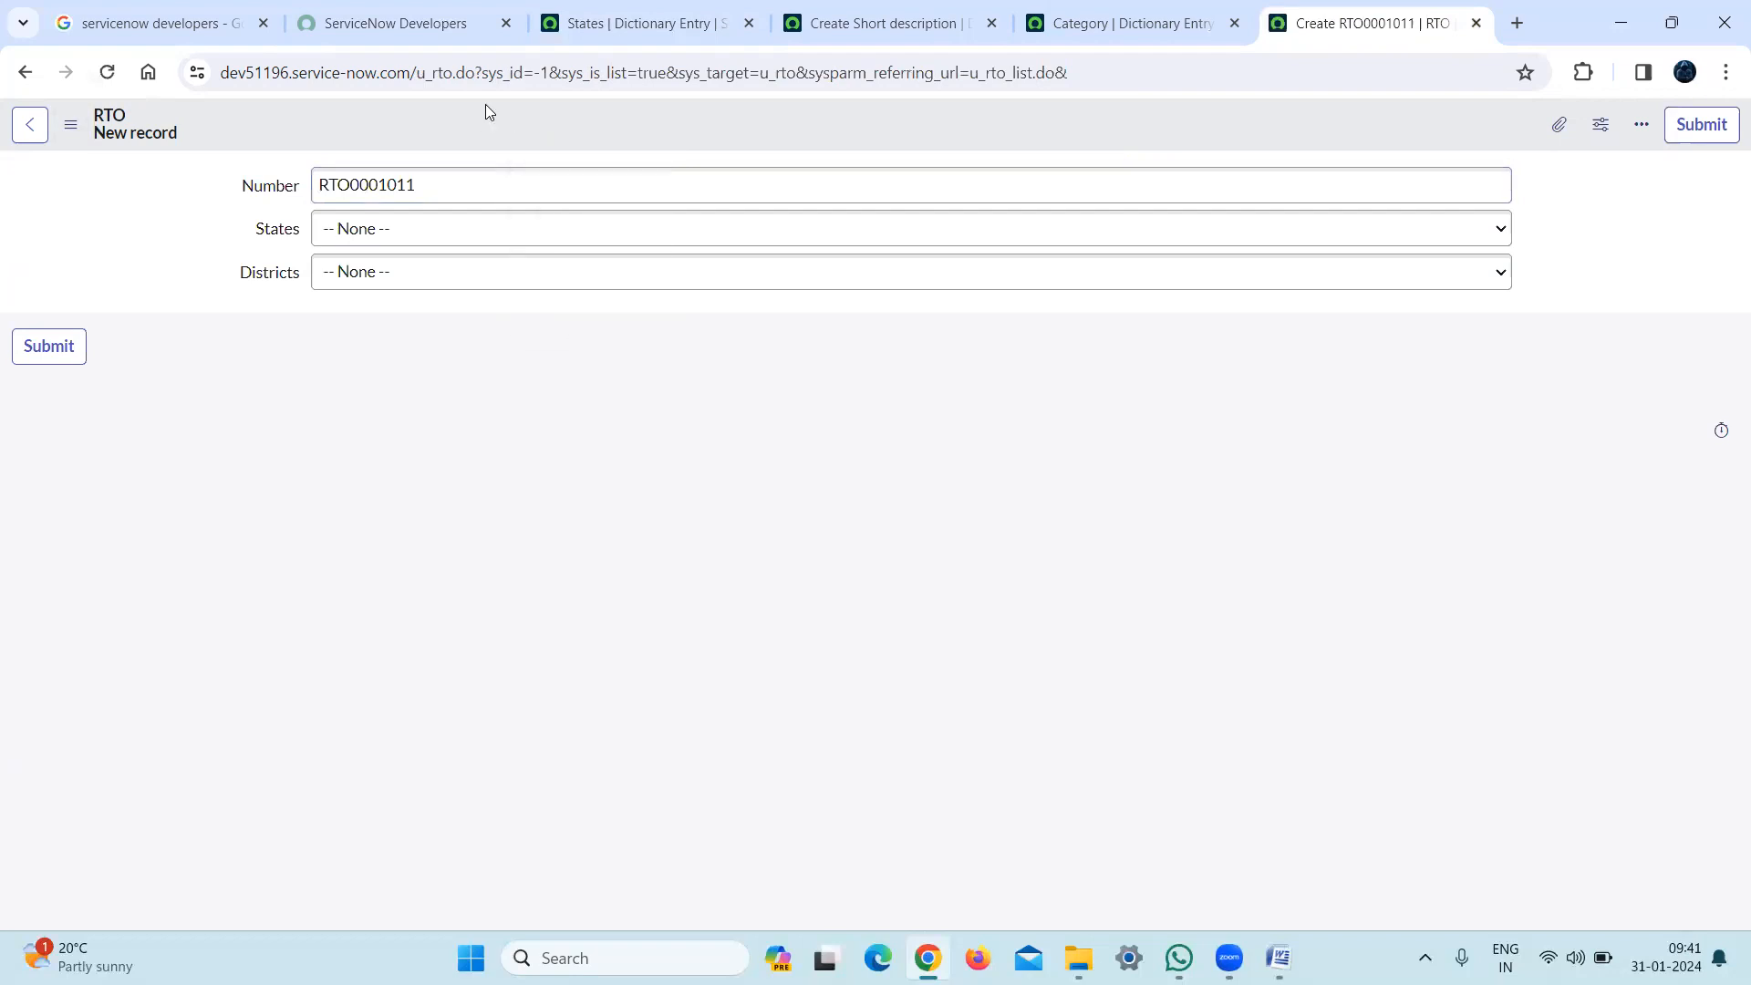
right_click(596, 112)
mouse_move(693, 160)
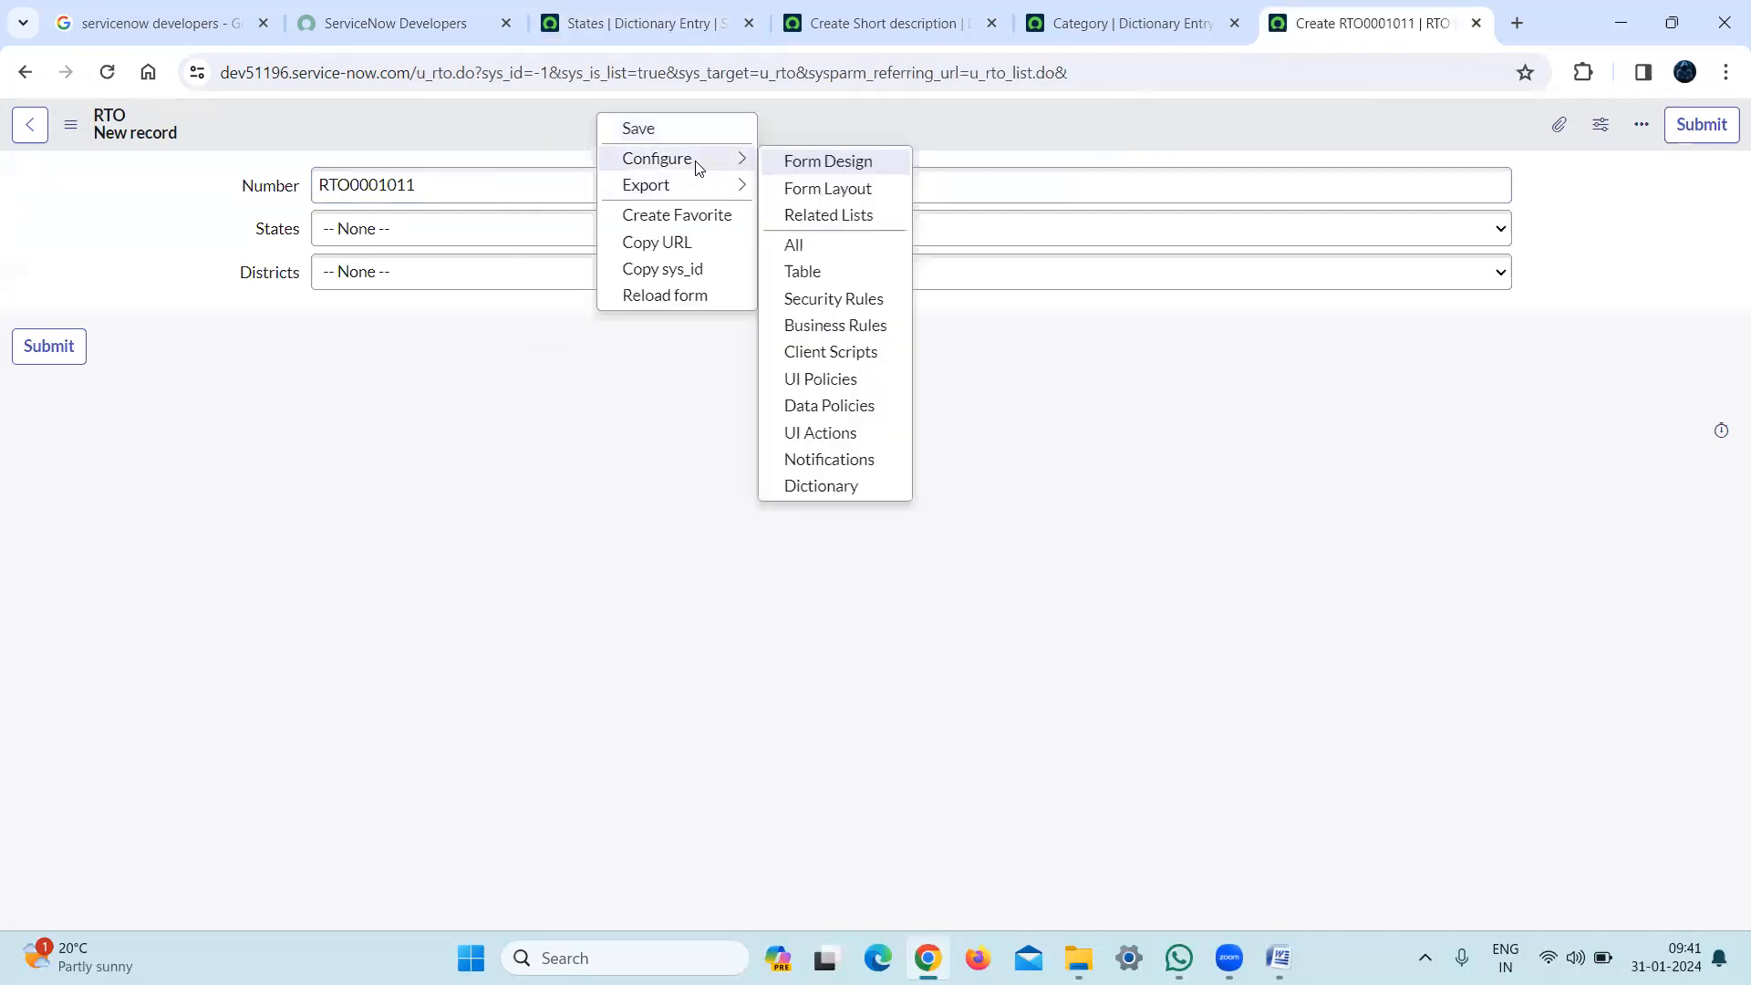
click(815, 272)
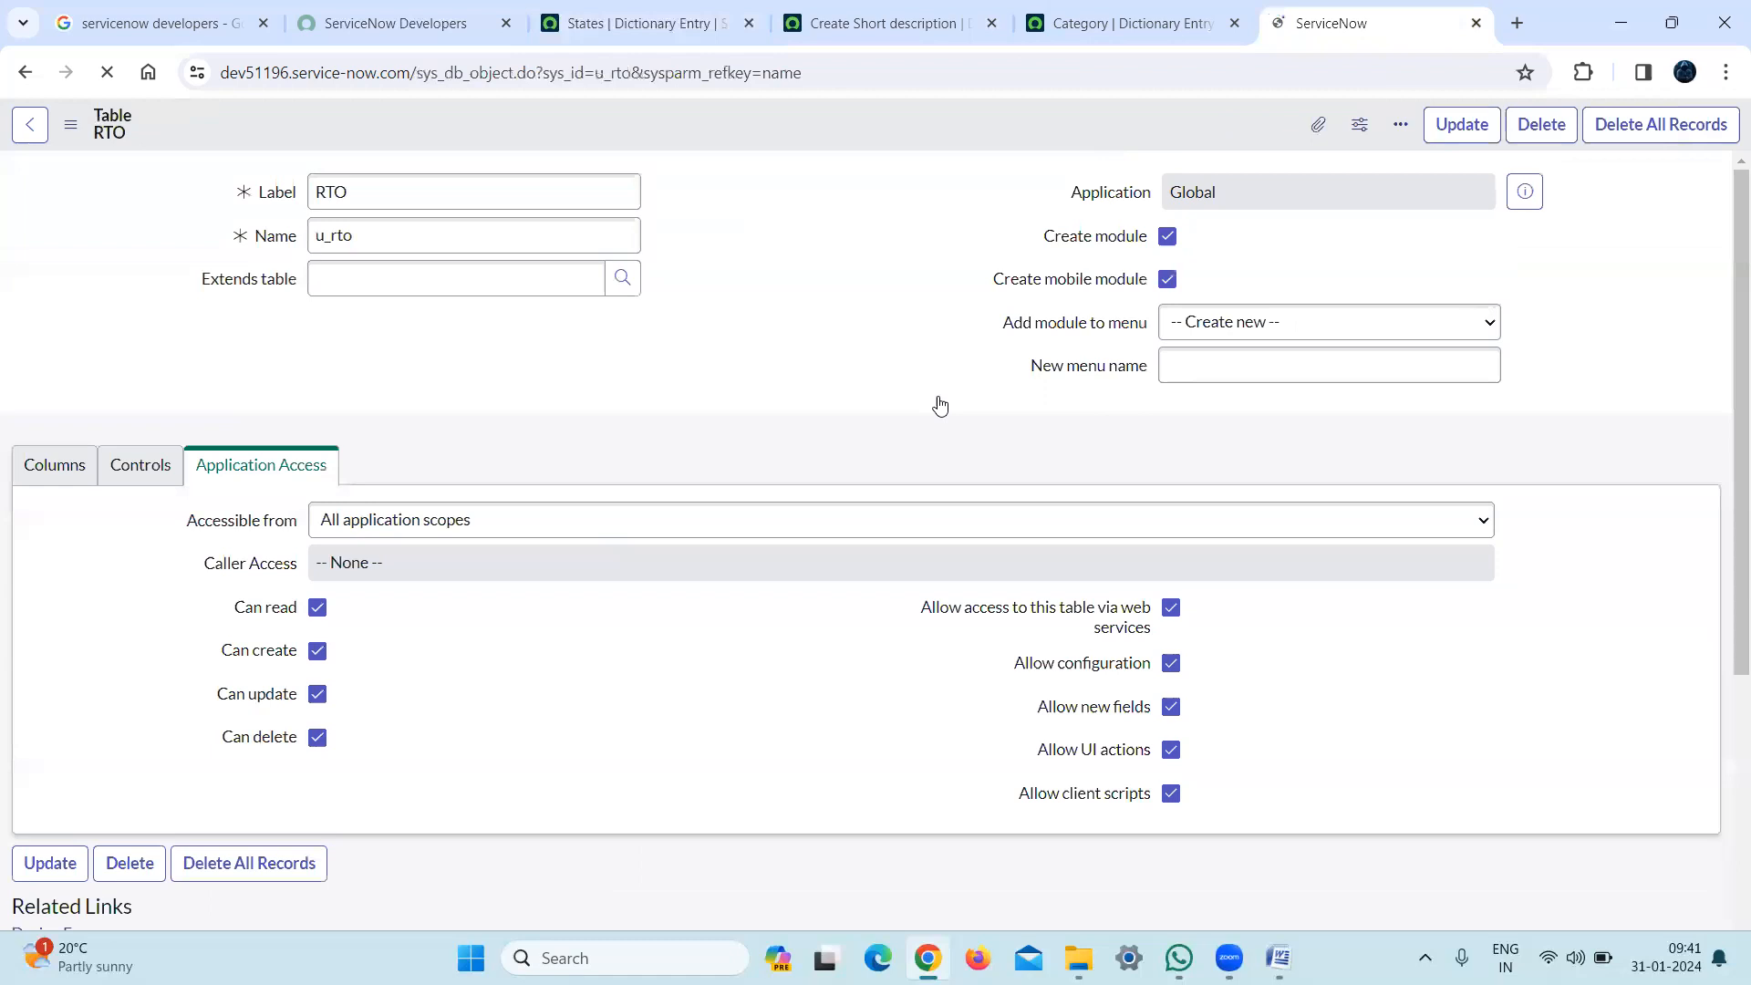
scroll(1727, 498, down, 8)
scroll(1727, 392, up, 3)
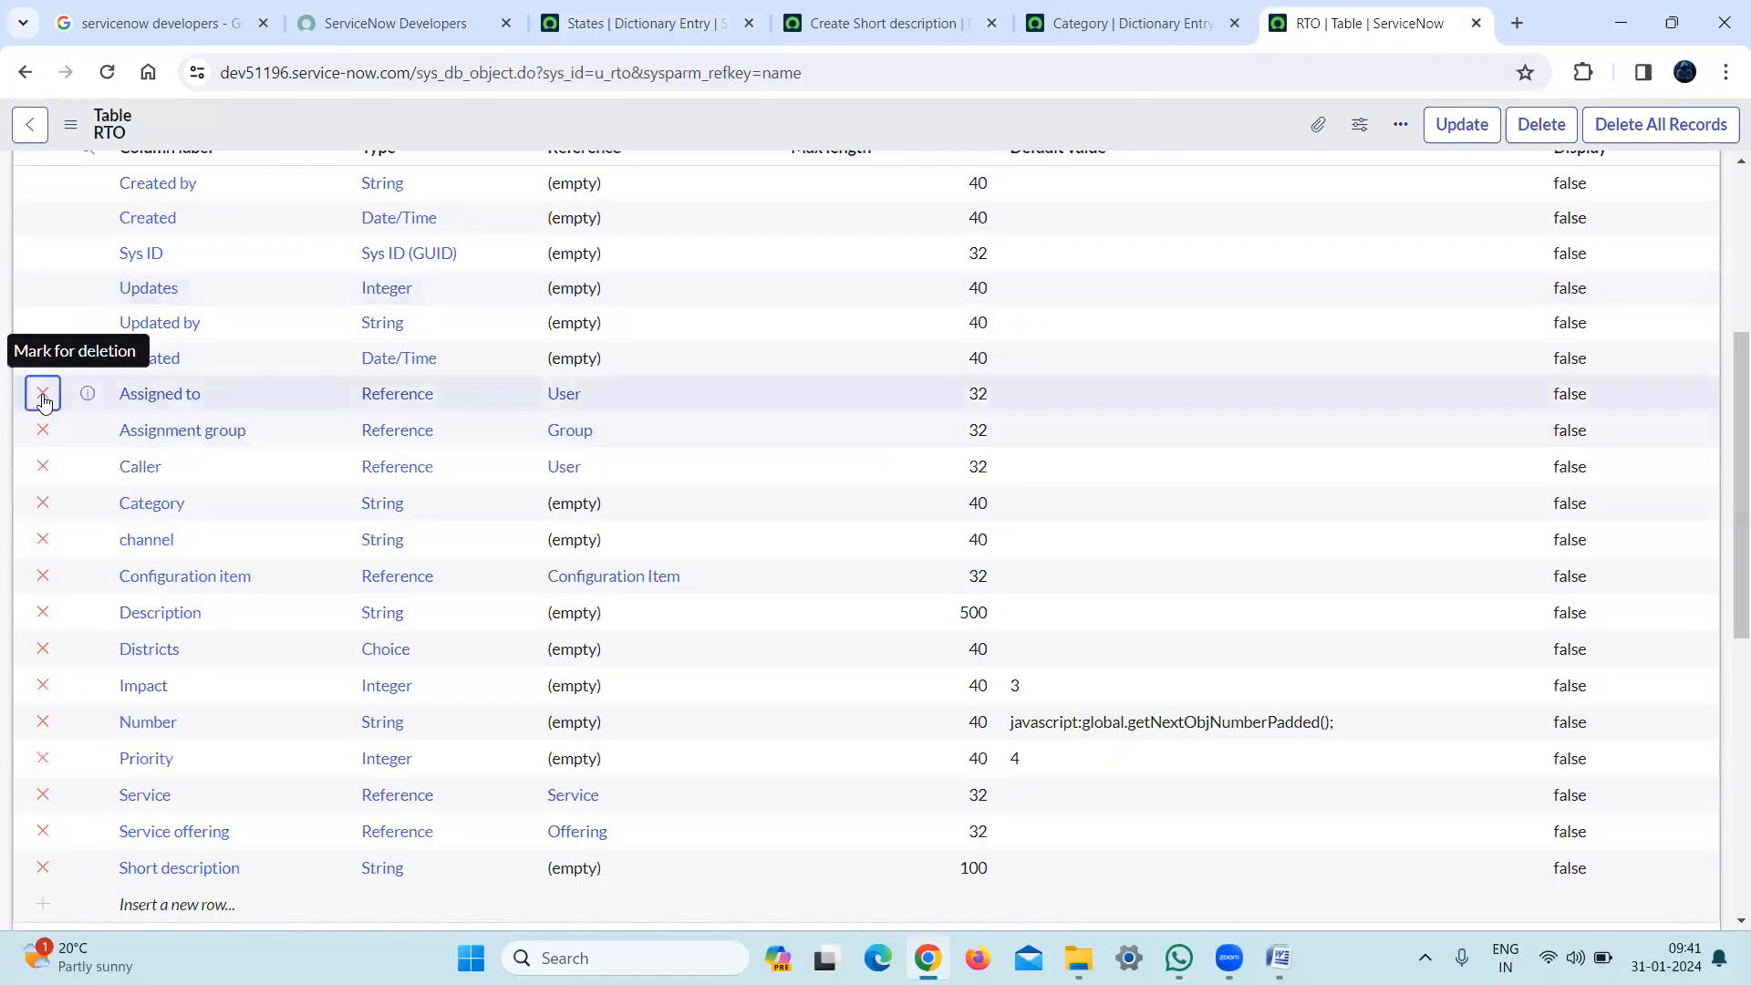
Mark every RTO table column from Assigned to through Short description for deletion and save the table
click(43, 394)
click(42, 431)
click(42, 467)
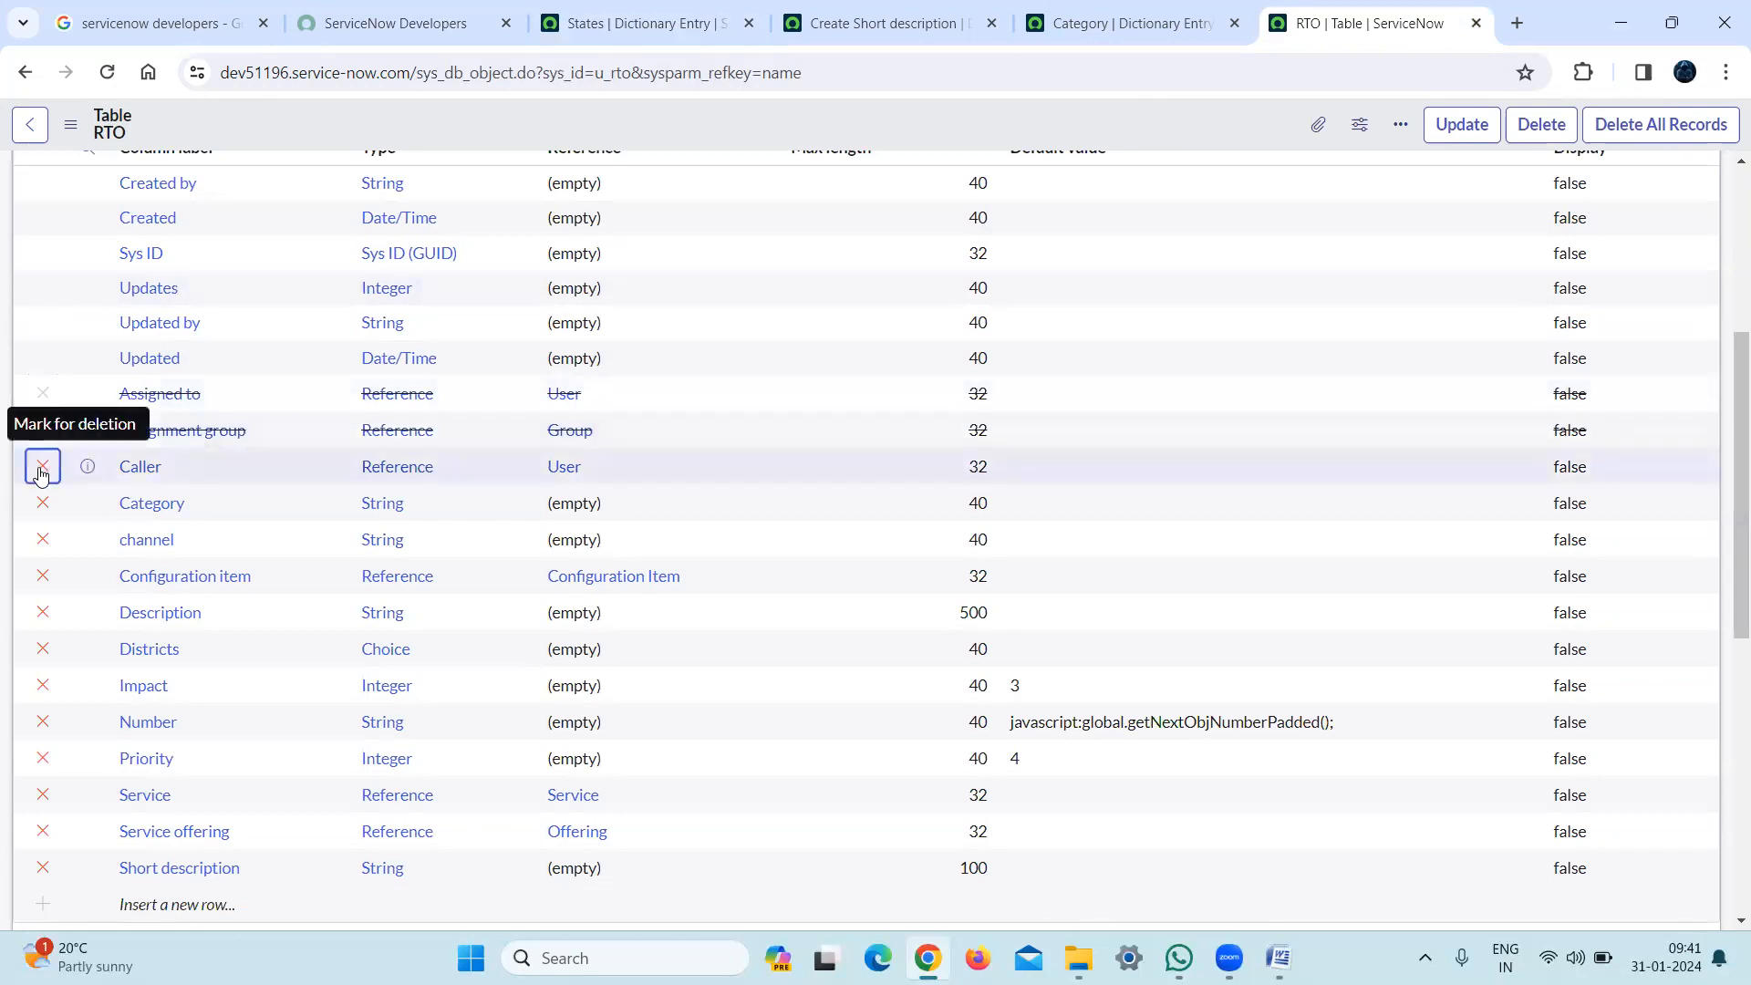
click(42, 504)
click(42, 540)
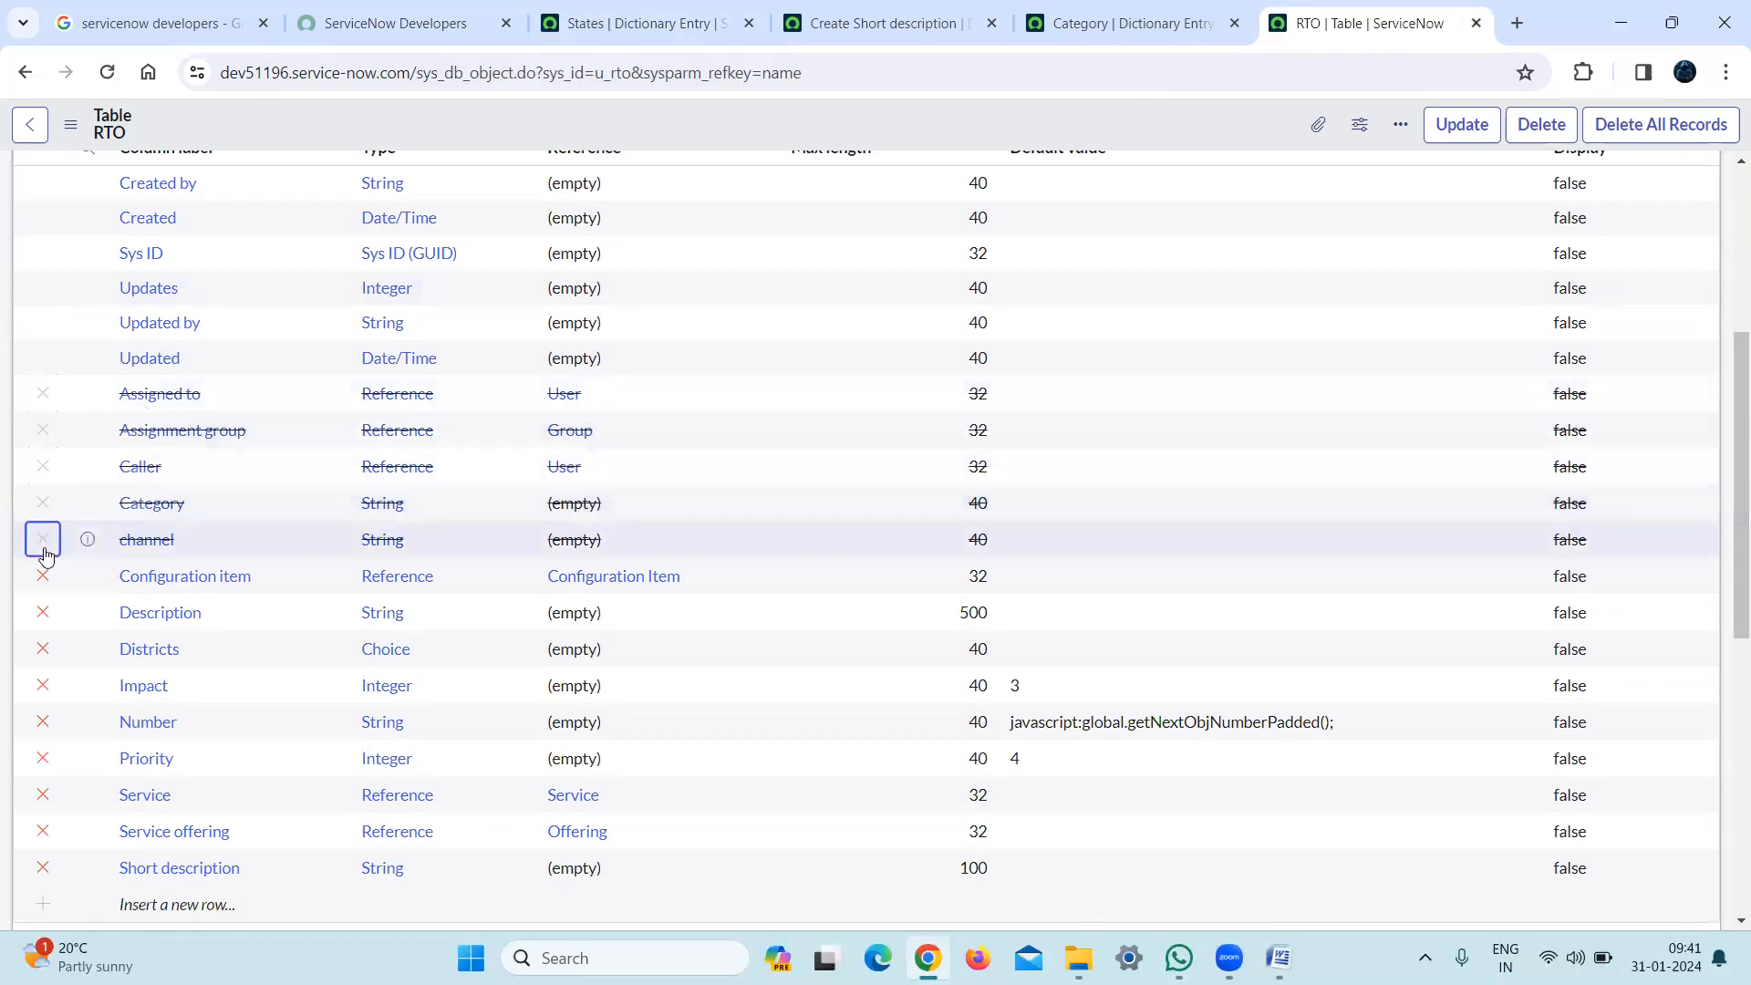
click(42, 577)
click(43, 612)
click(43, 649)
click(40, 687)
click(36, 730)
click(41, 759)
click(42, 797)
click(43, 831)
click(42, 870)
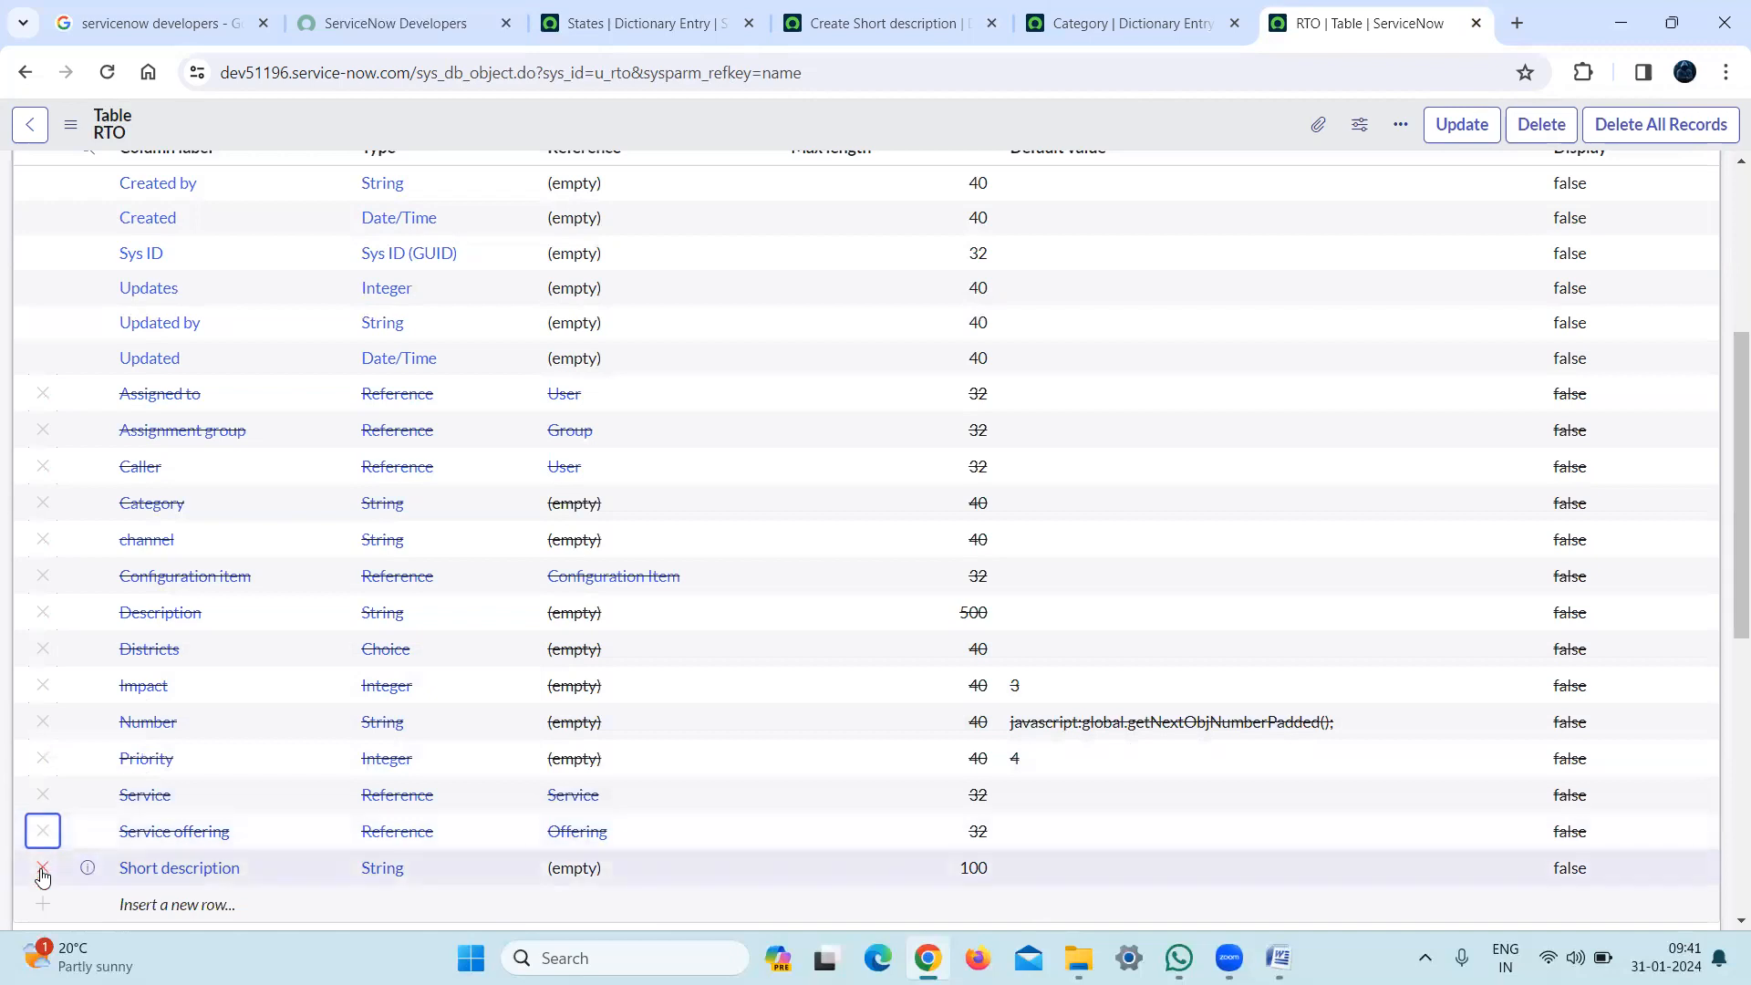
drag(1736, 602, 1725, 447)
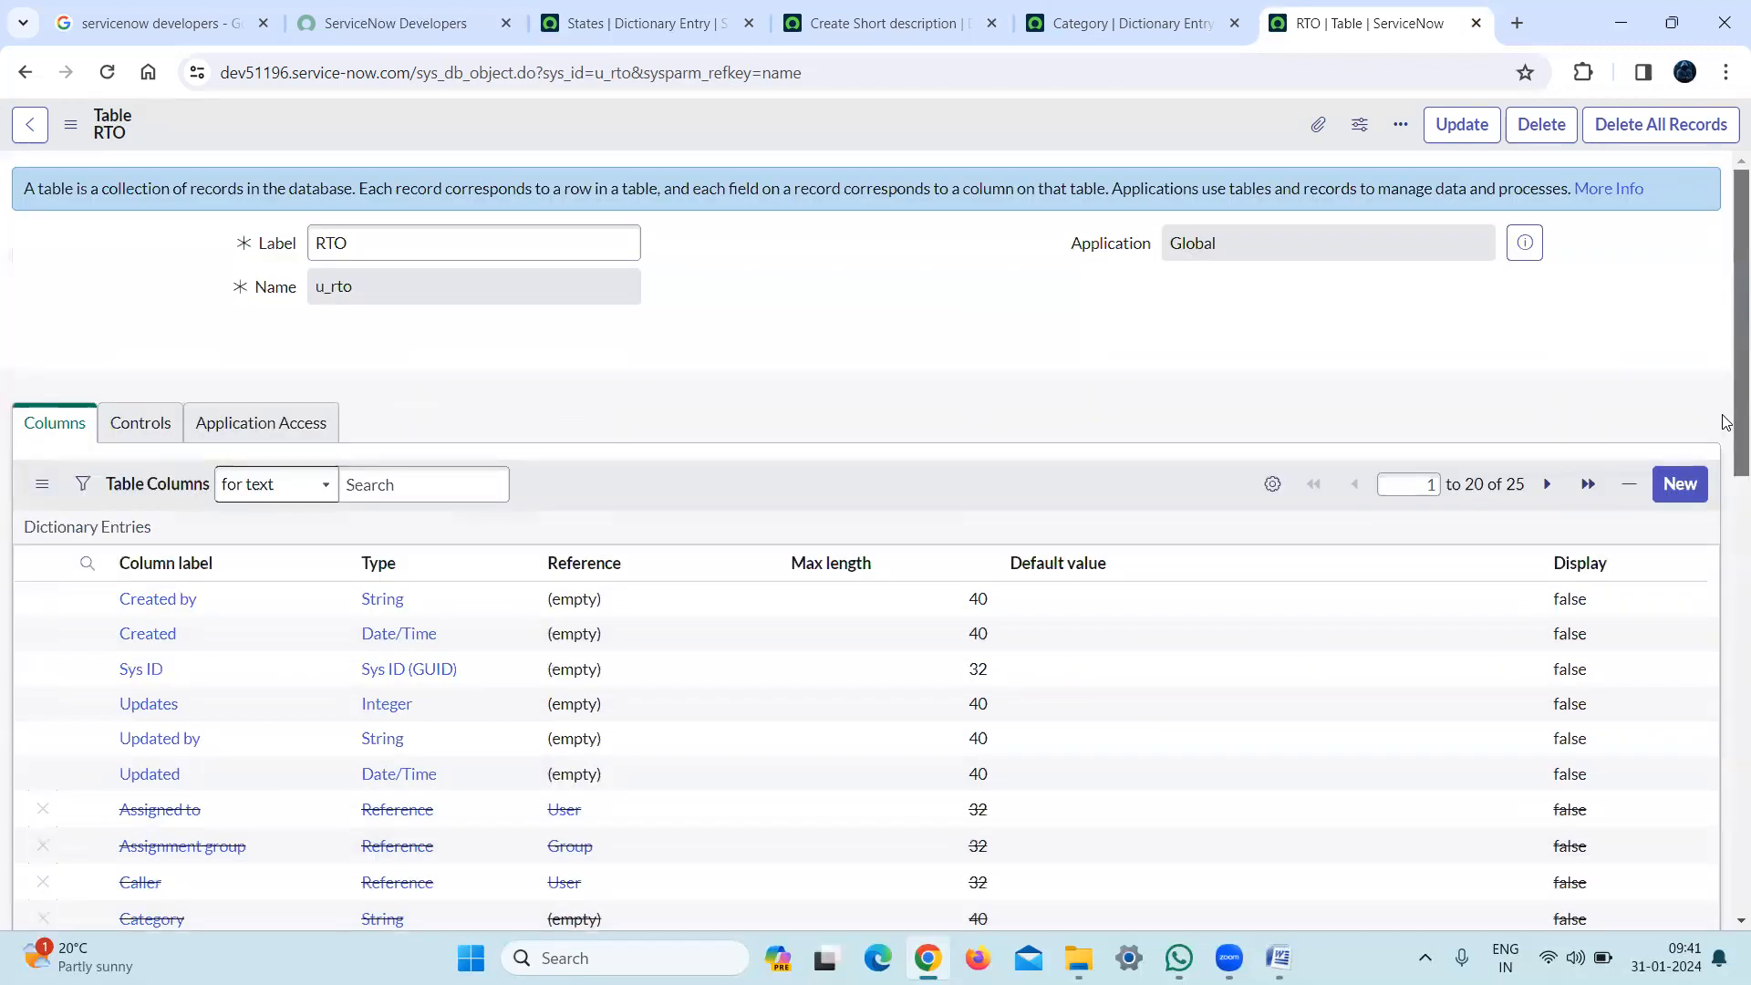
right_click(874, 145)
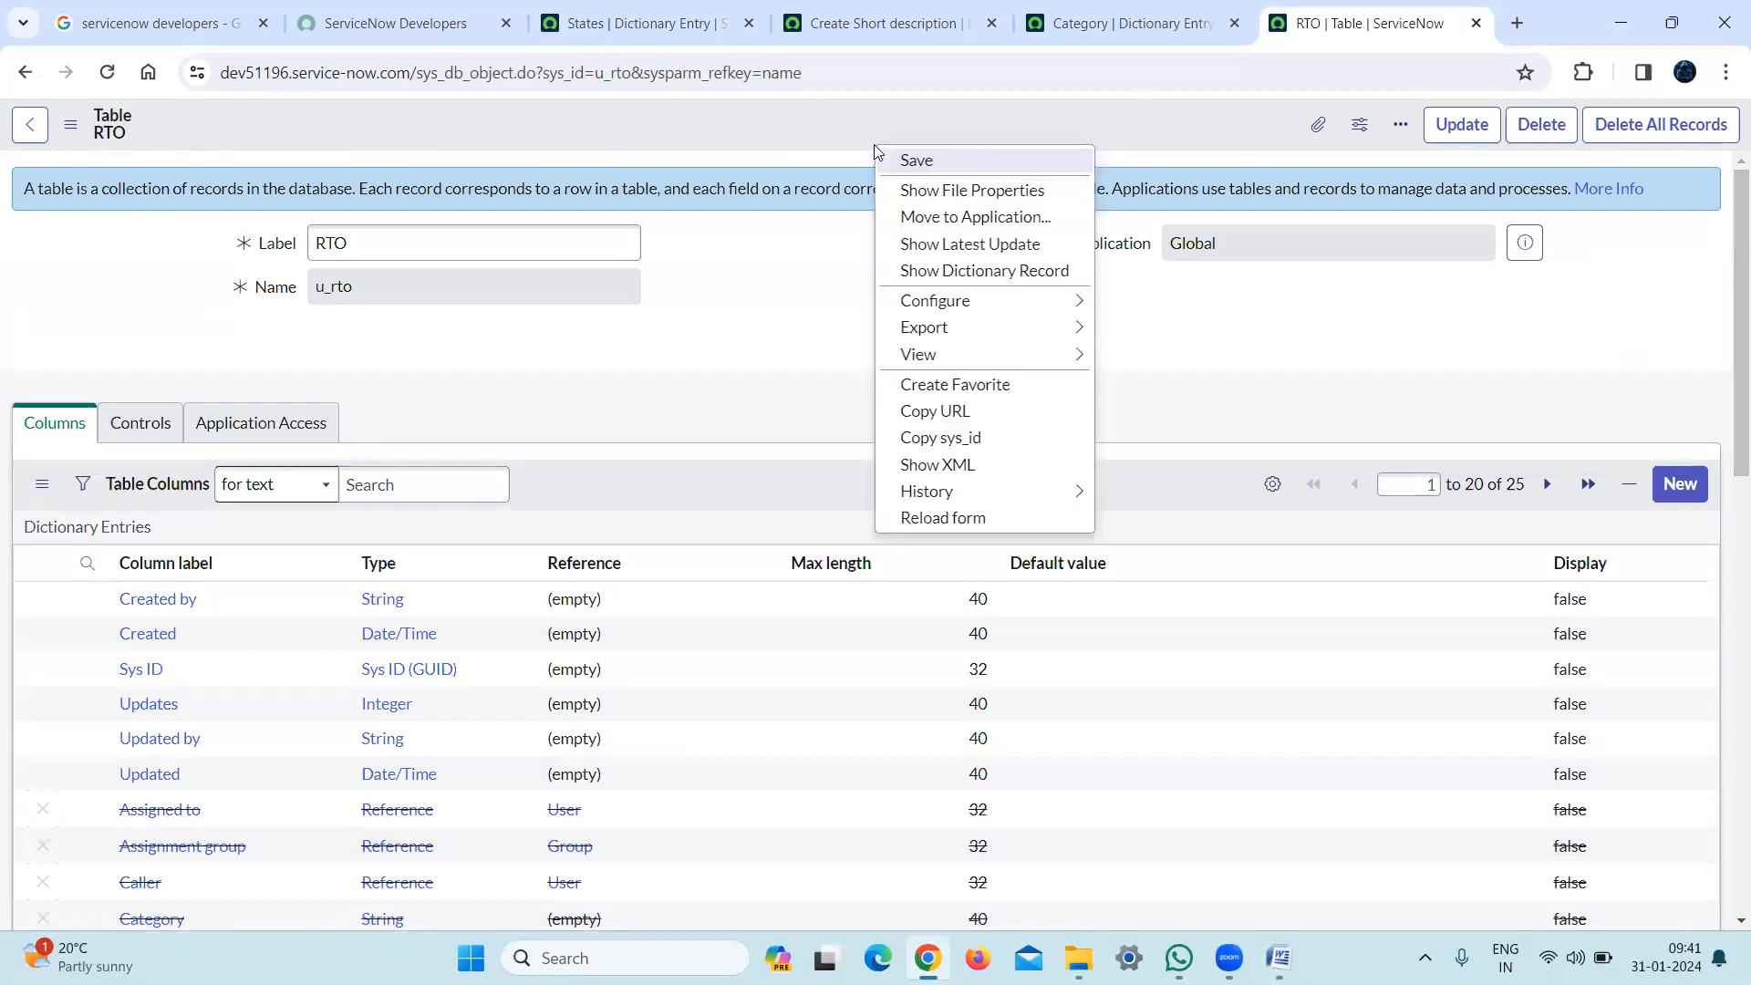
click(917, 162)
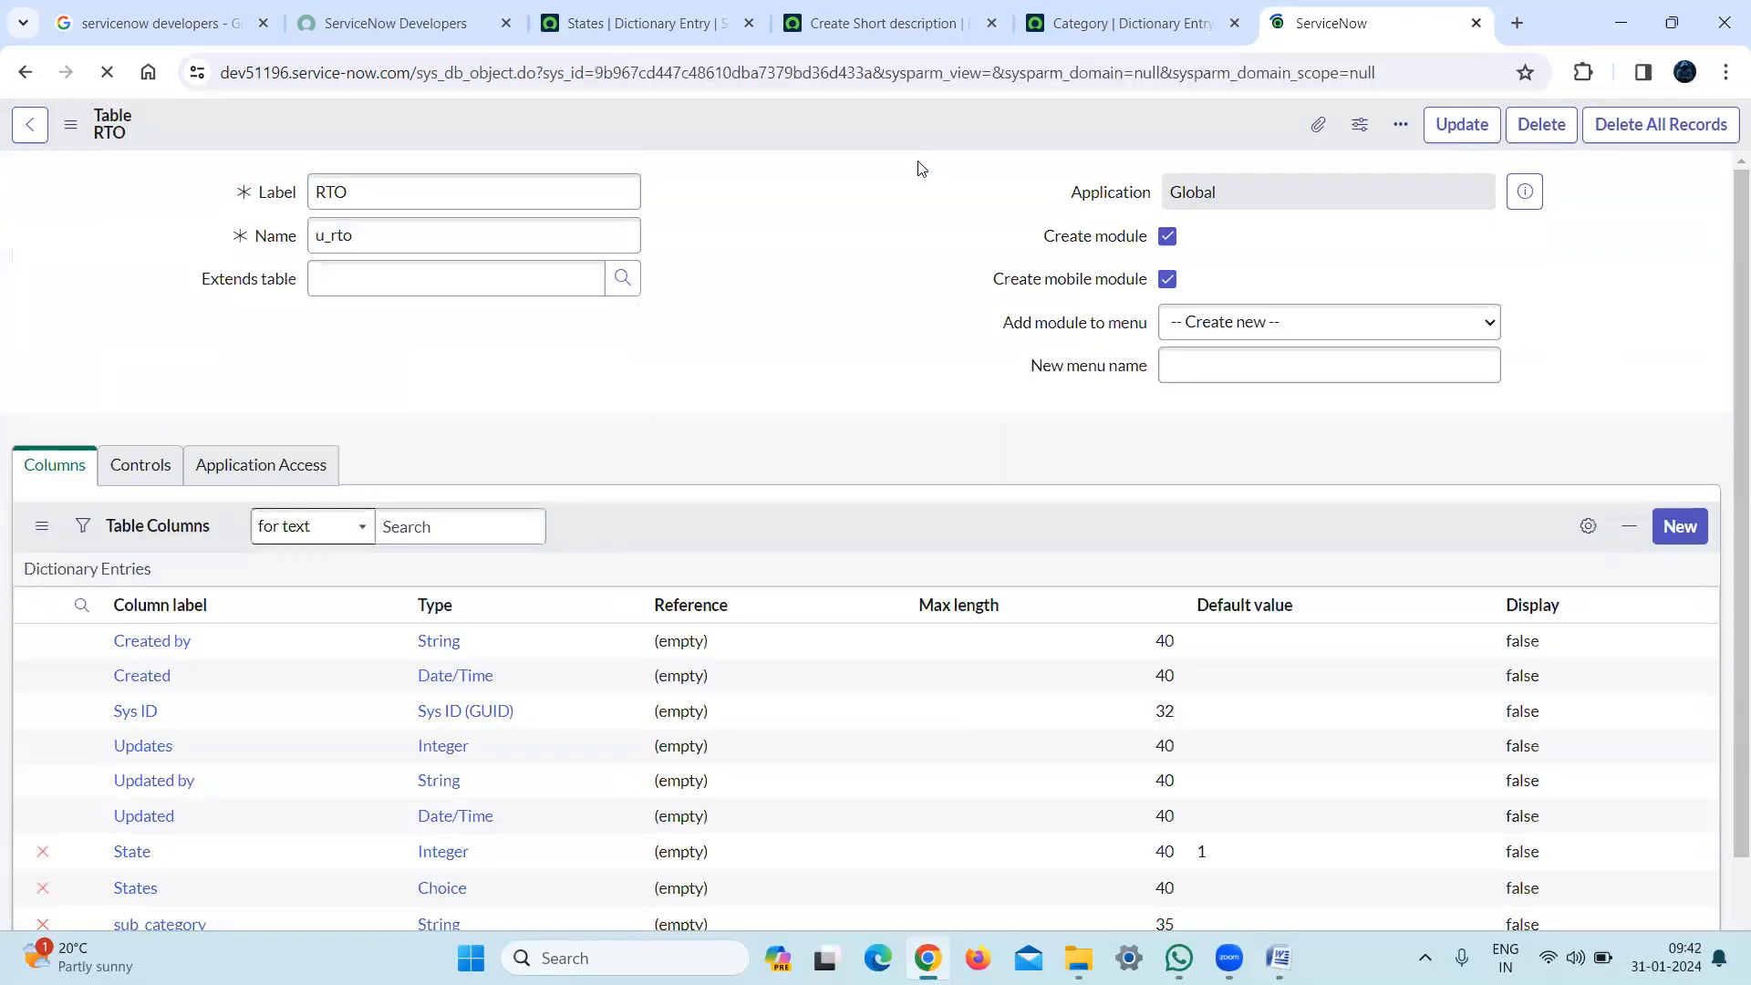
Mark the remaining State, States, sub_category, Urgency and Watch list columns for deletion and save the RTO table
drag(1739, 445, 1724, 620)
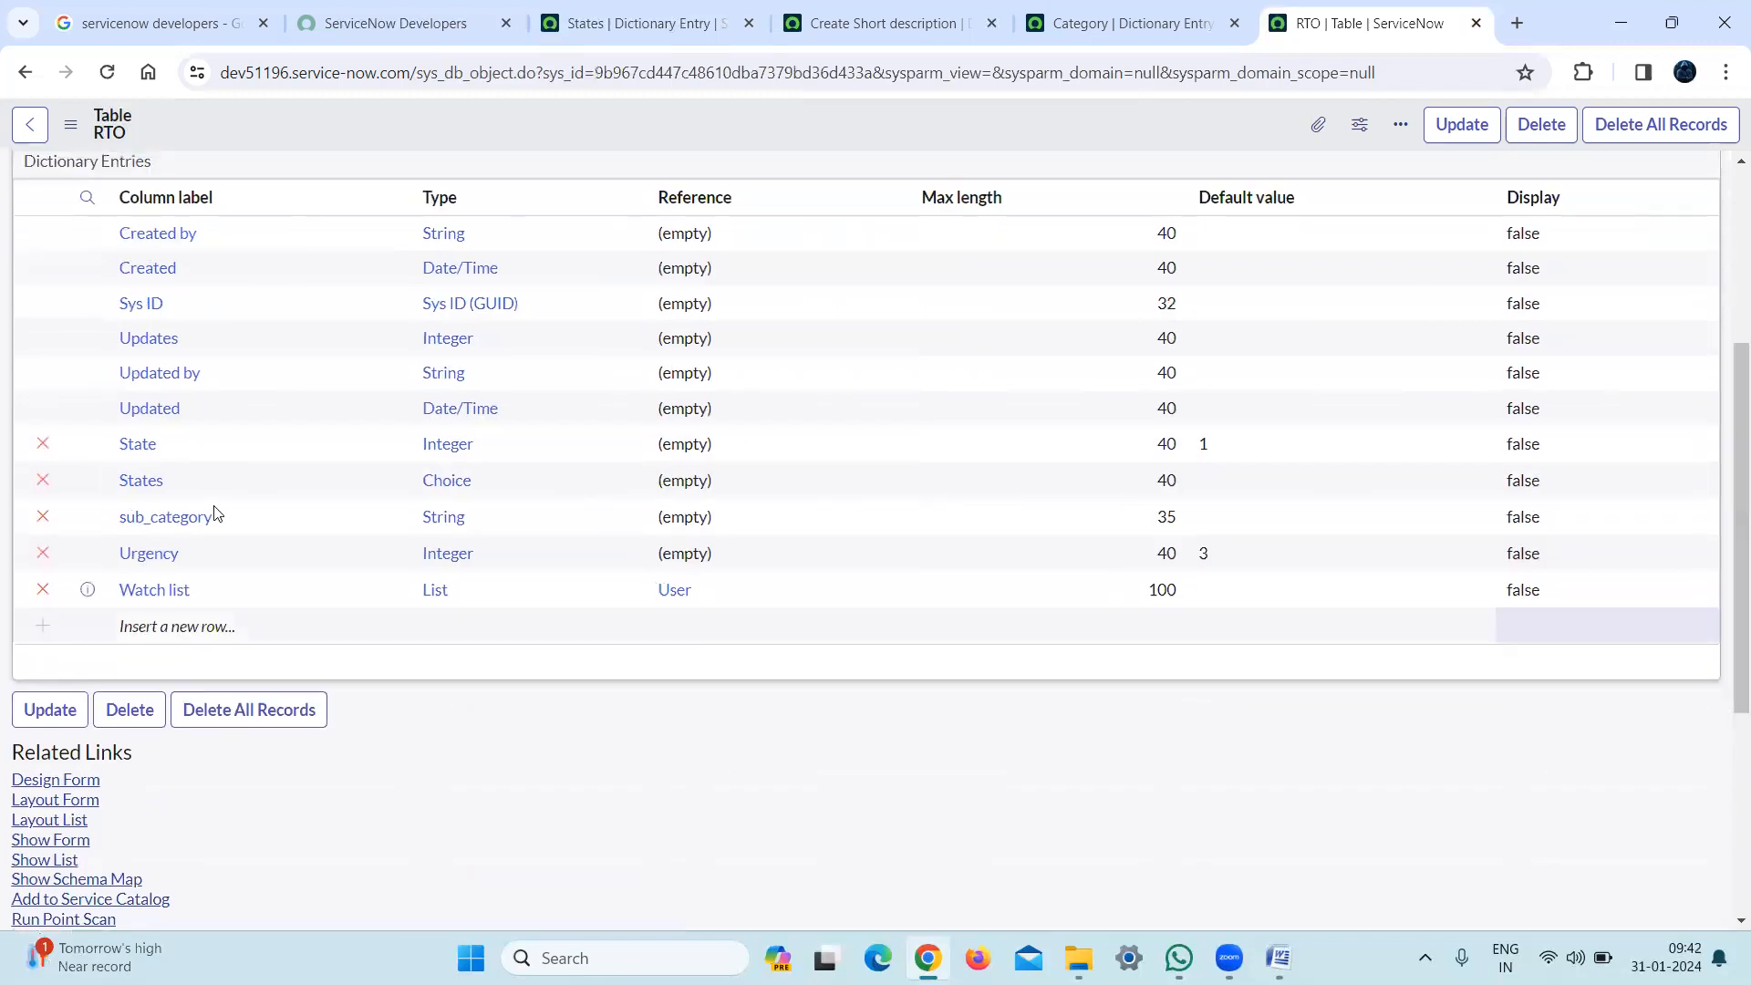
click(45, 449)
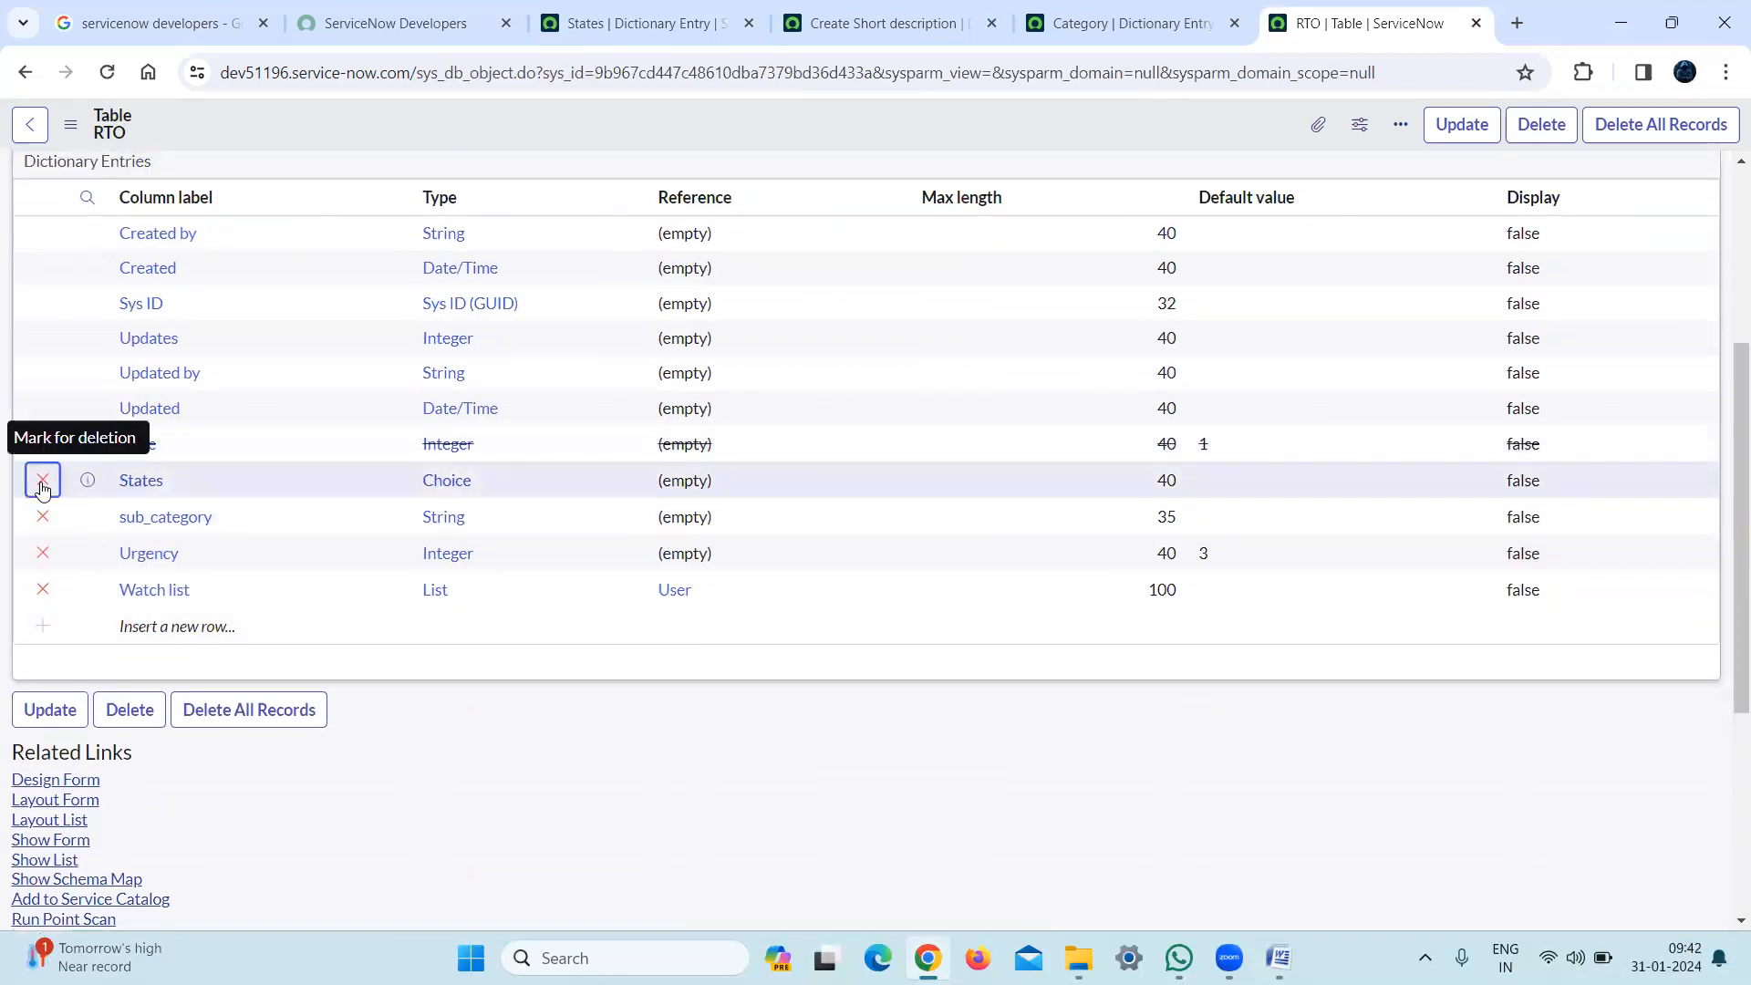
click(42, 480)
click(43, 520)
click(43, 554)
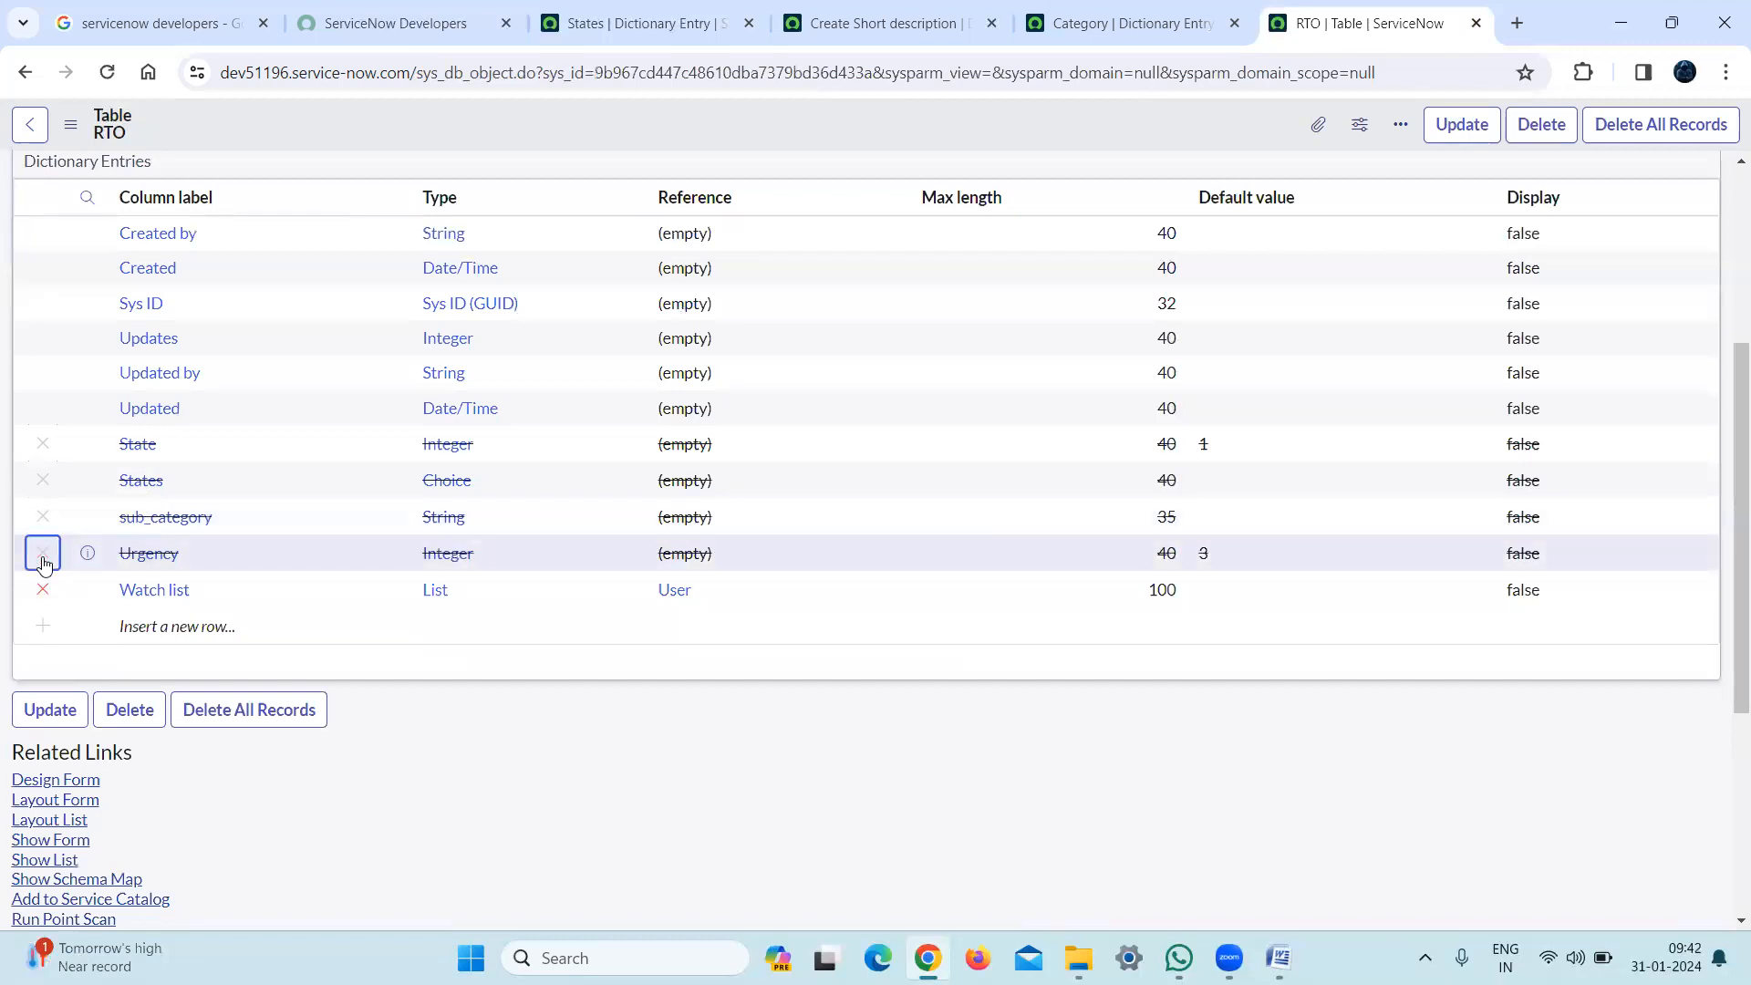
click(44, 592)
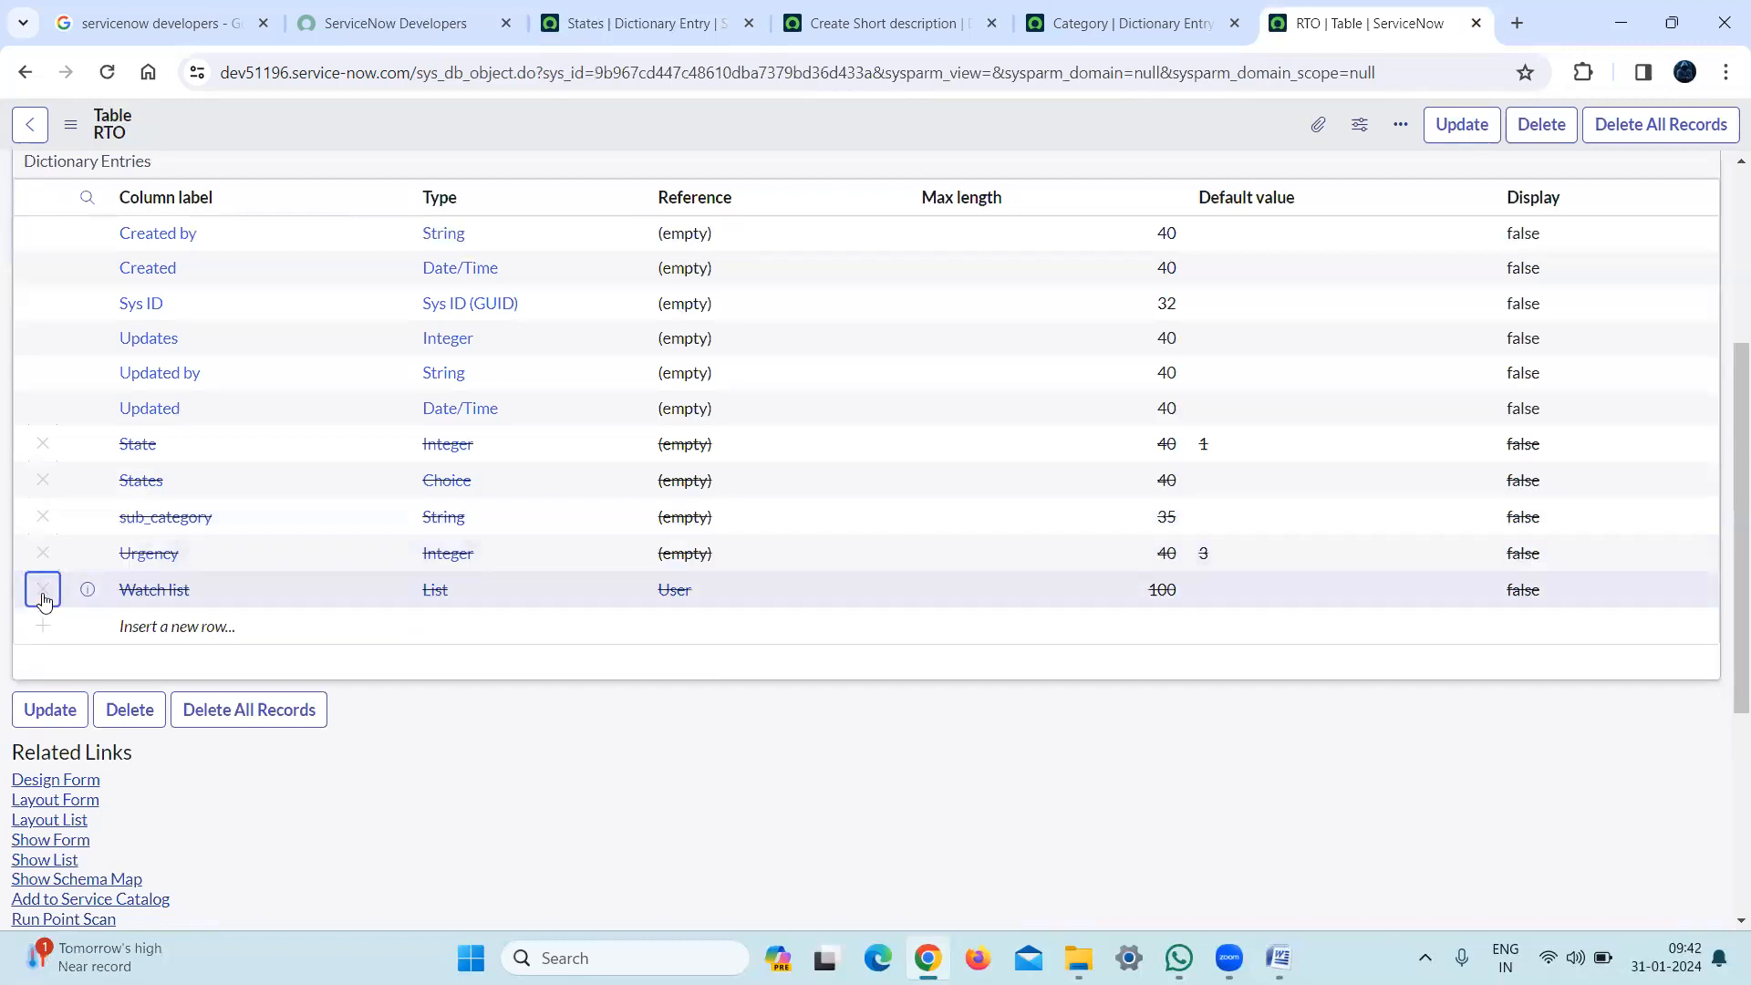
right_click(659, 115)
click(701, 133)
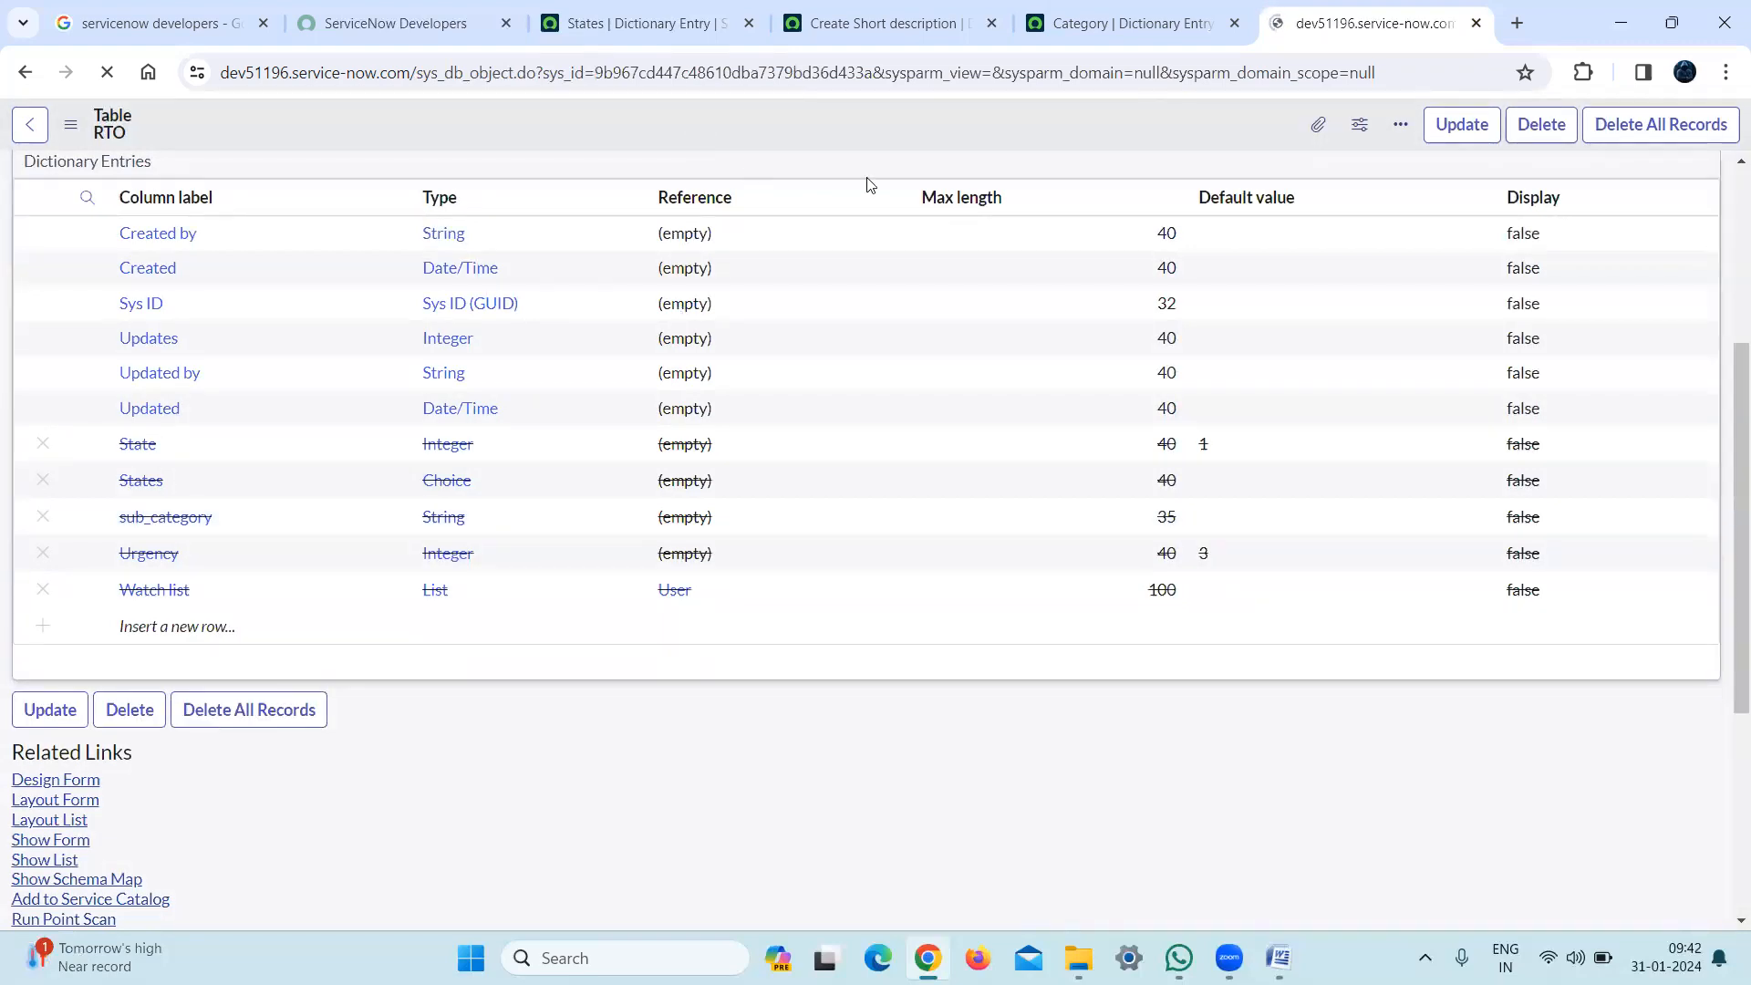
Close the RTO table, Category and Short description pages, and switch to the ServiceNow Developers home page
click(1477, 23)
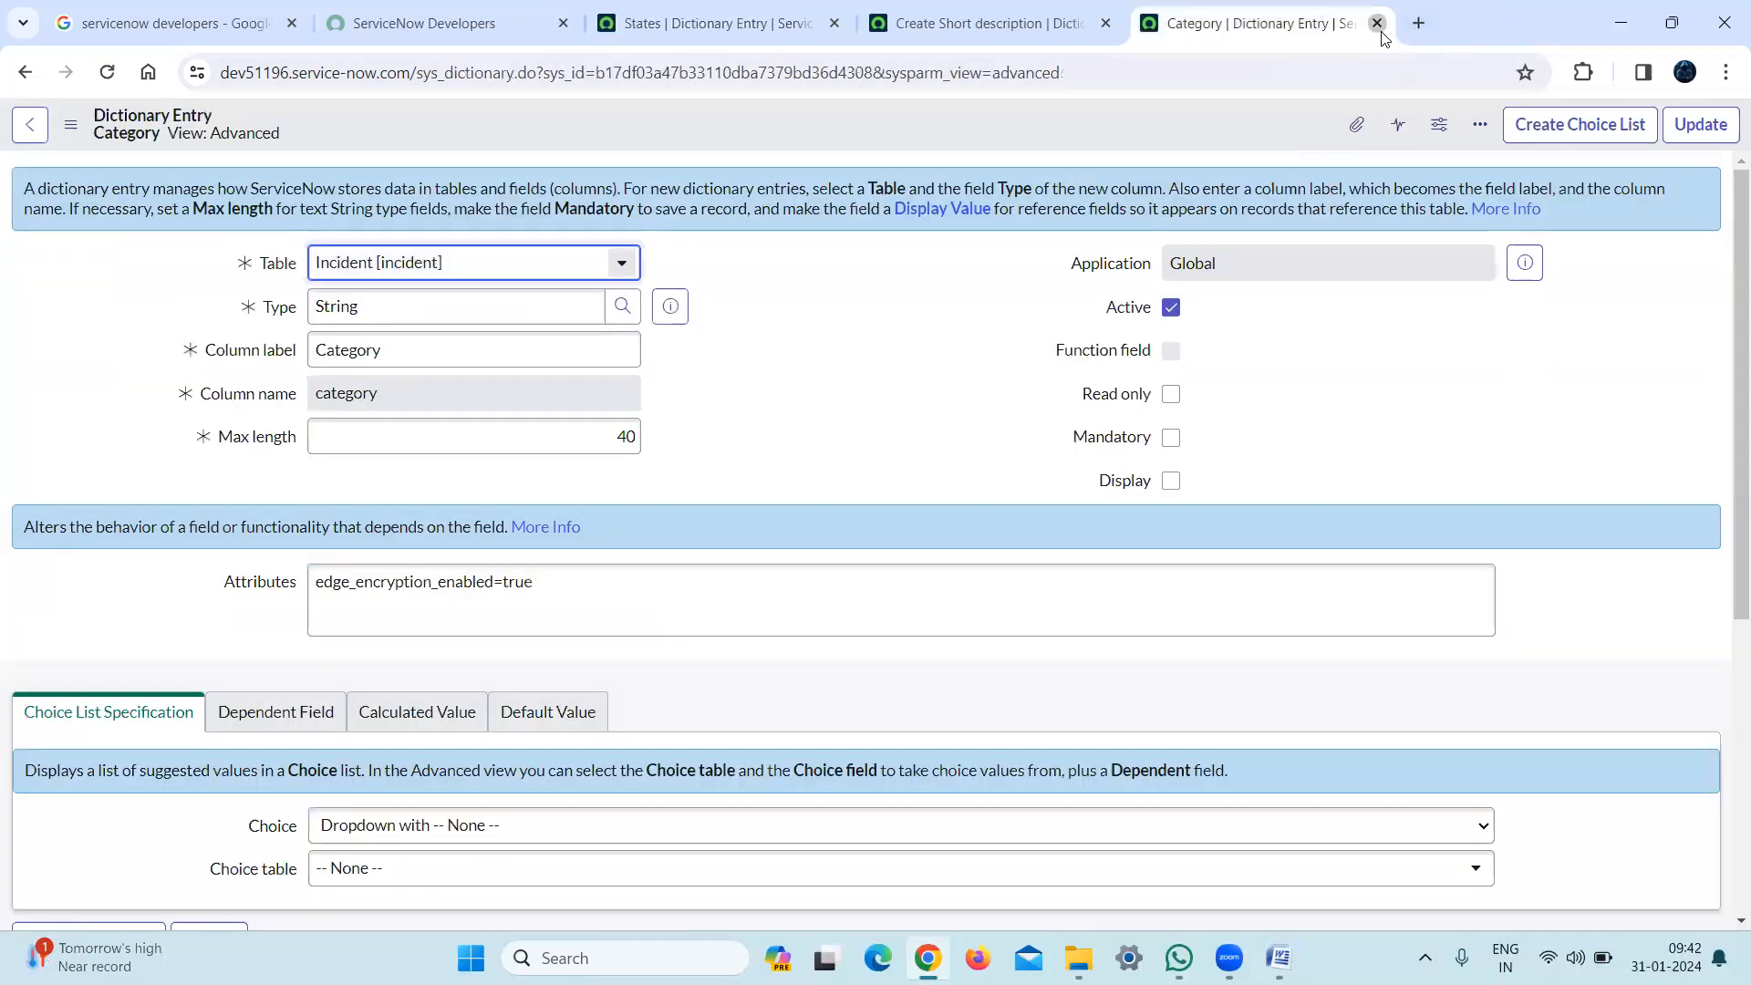
click(1377, 23)
click(1105, 23)
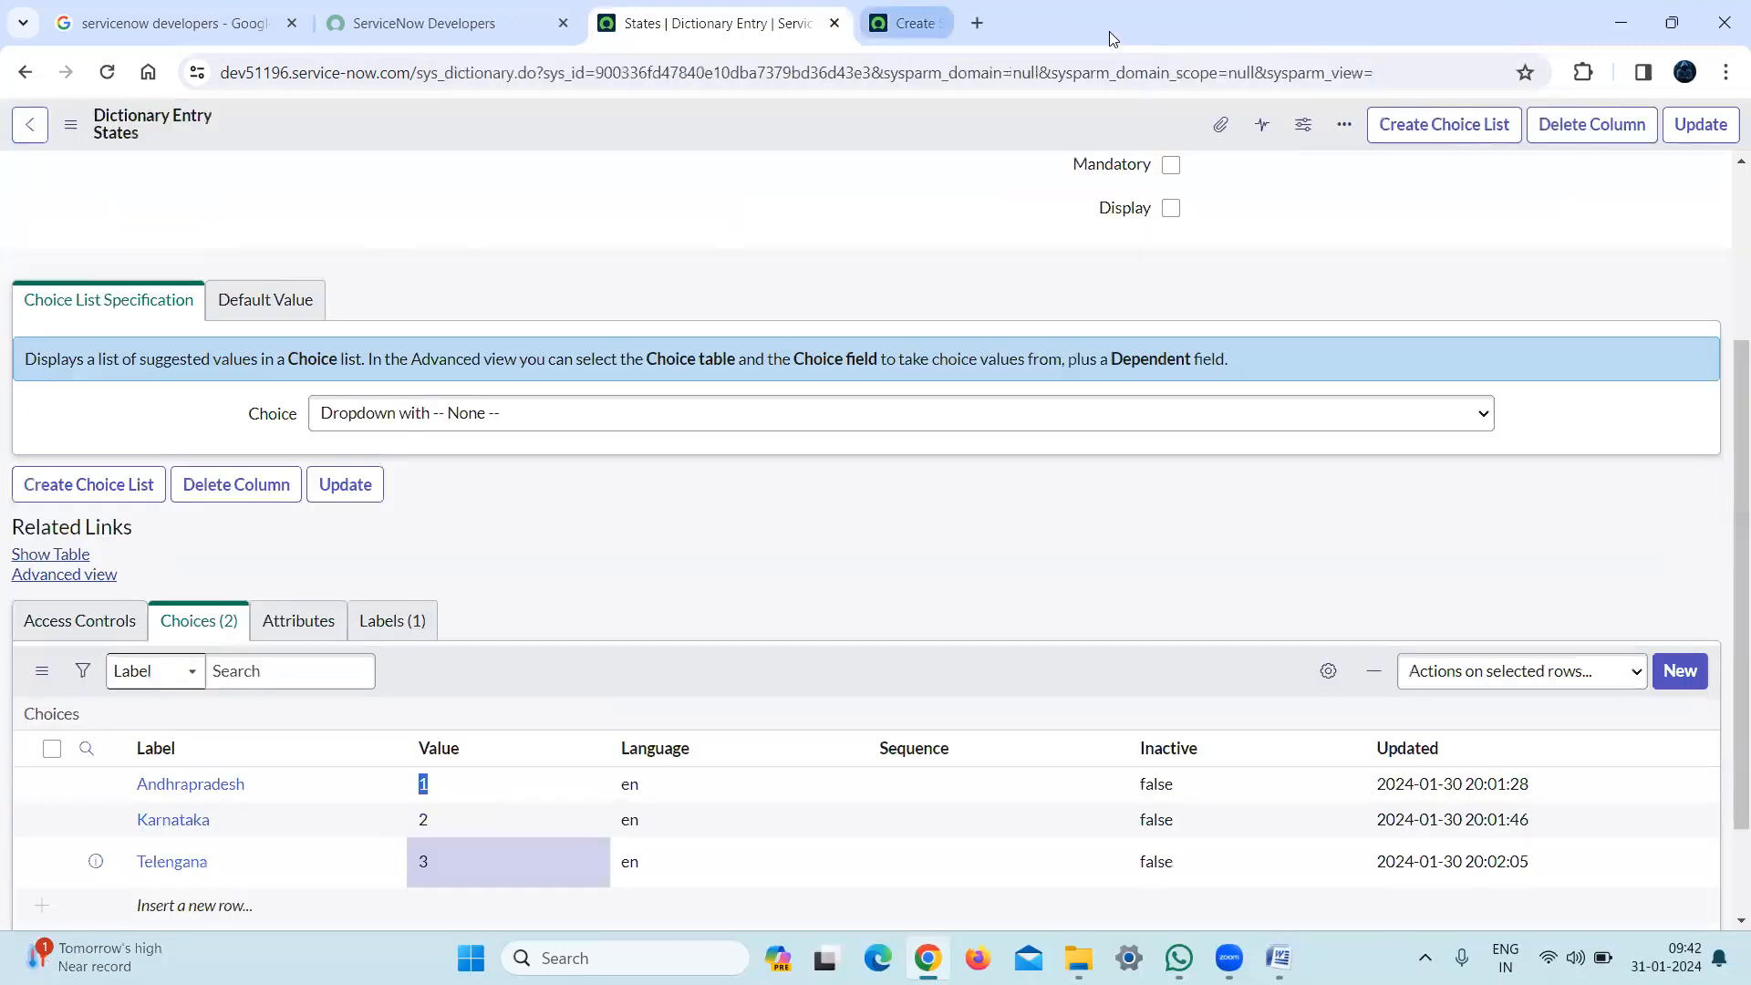
click(430, 33)
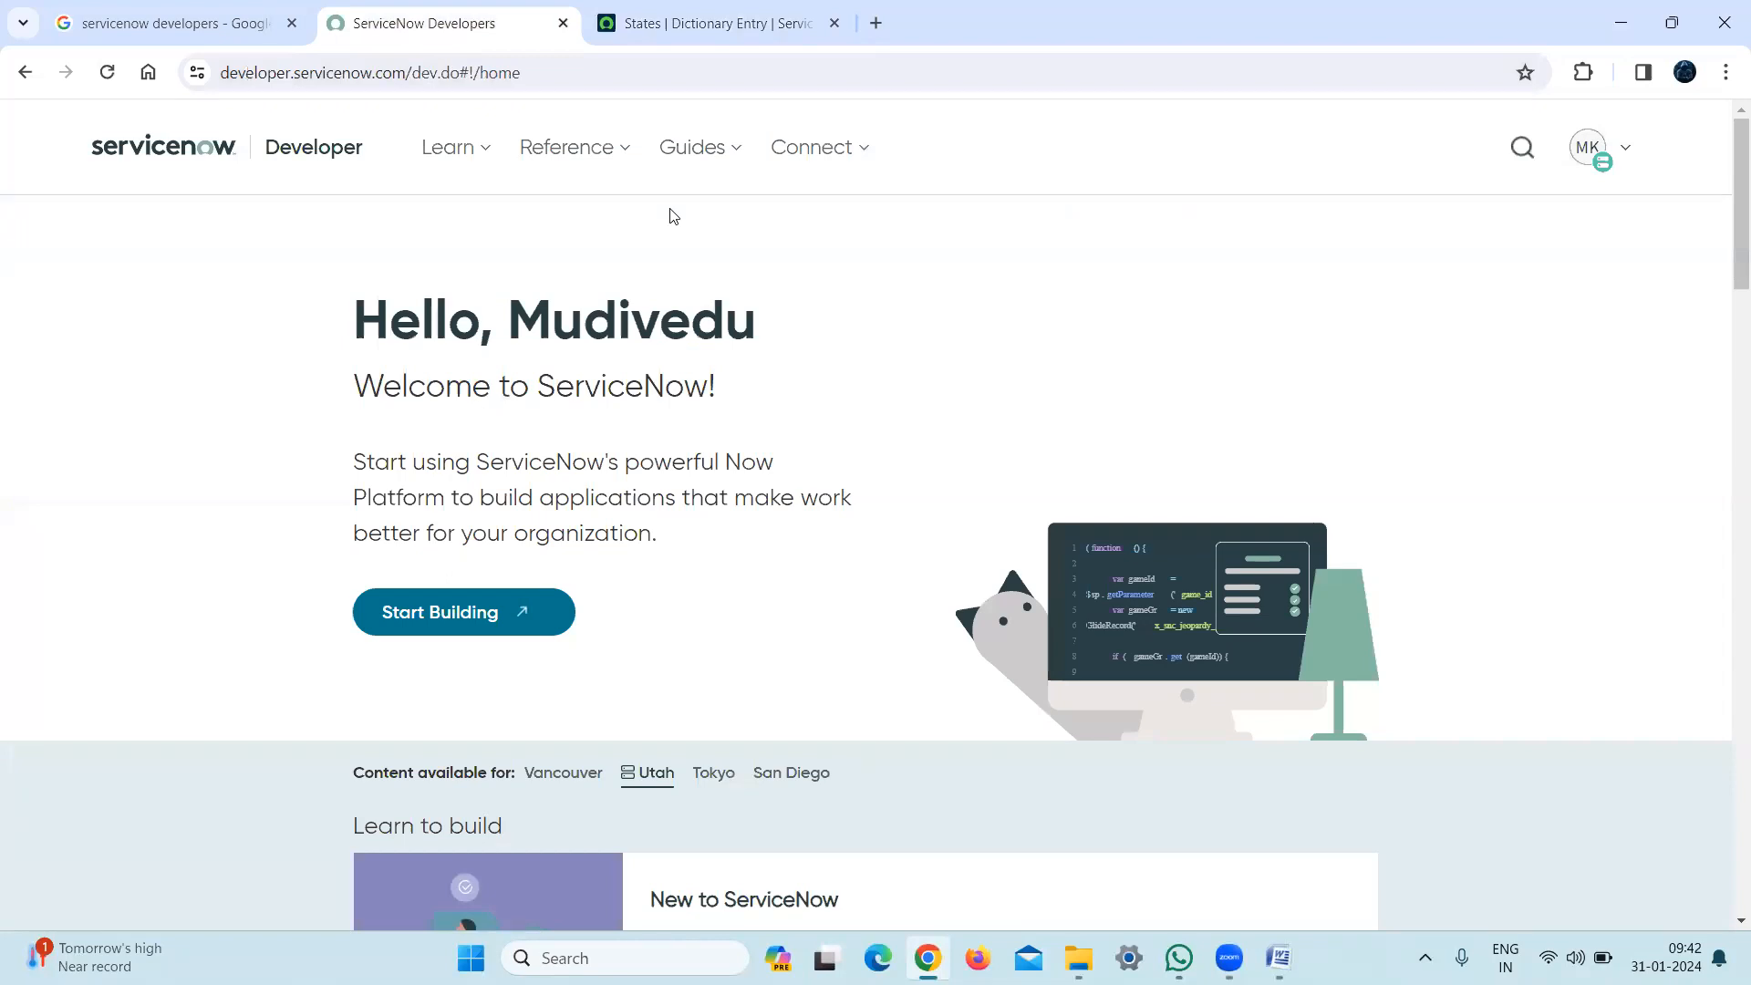
Load the home page of the dev51196.service-now.com instance and open the favorite System Definition - Dictionary in a separate browser tab
click(670, 28)
drag(412, 75, 1373, 75)
key(BackSpace)
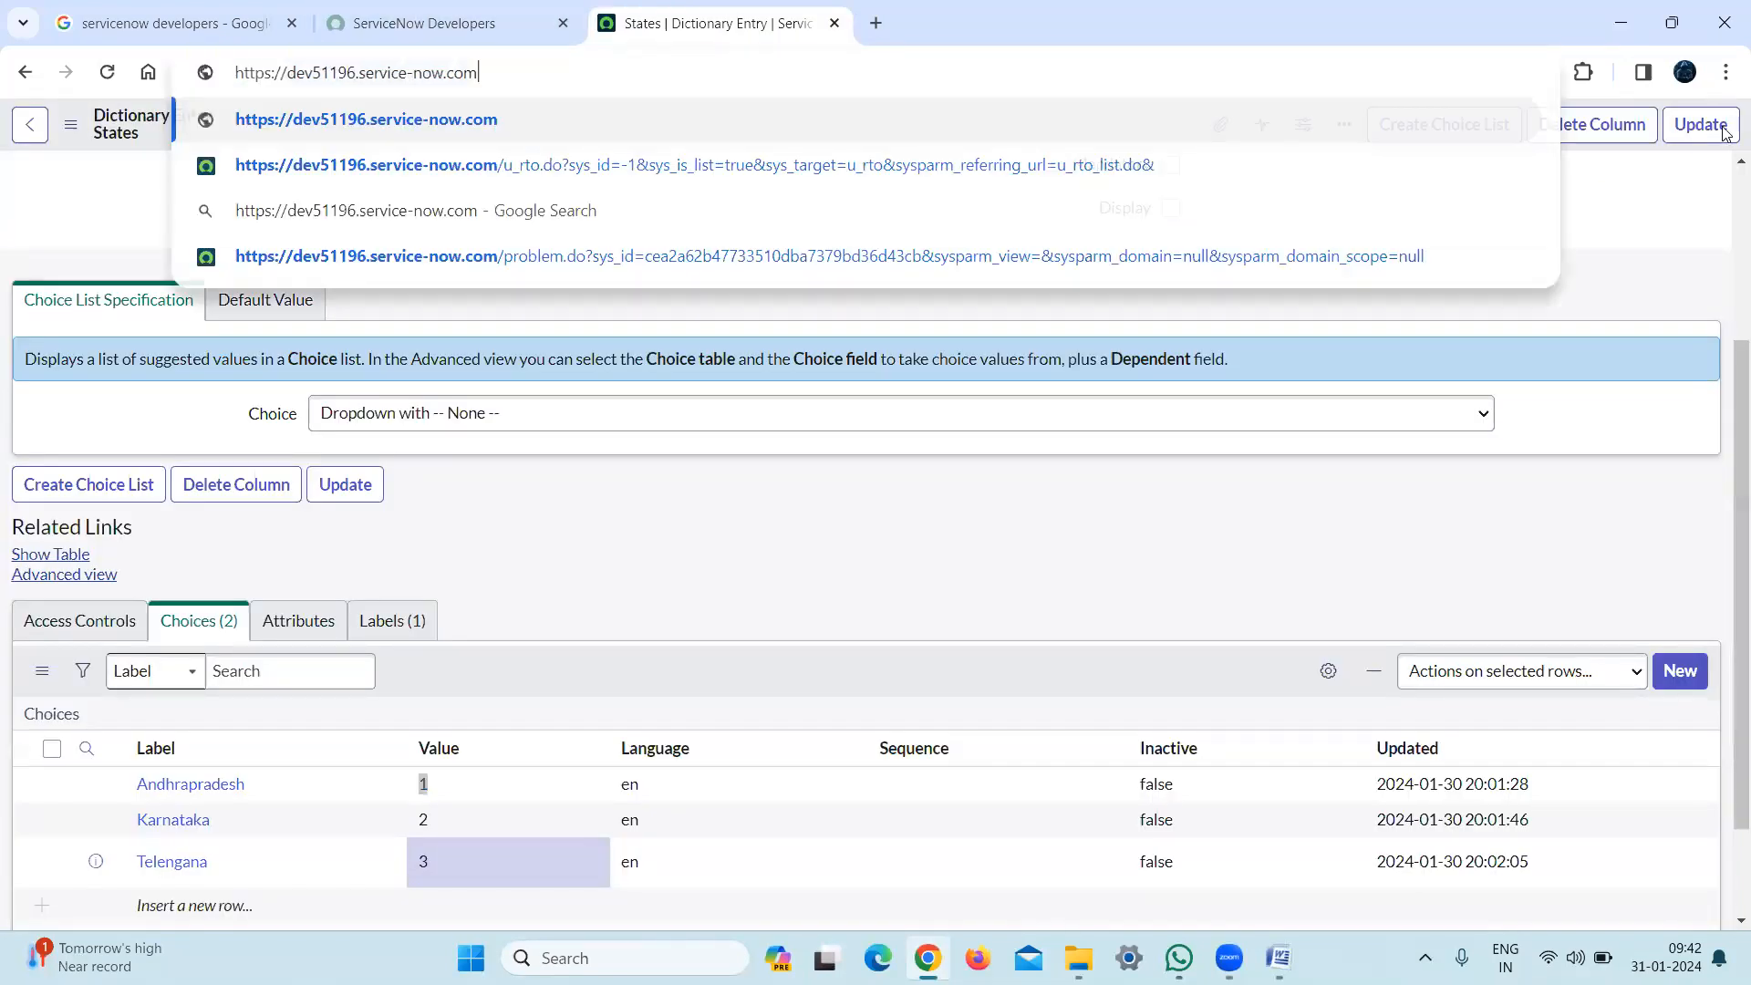
key(Return)
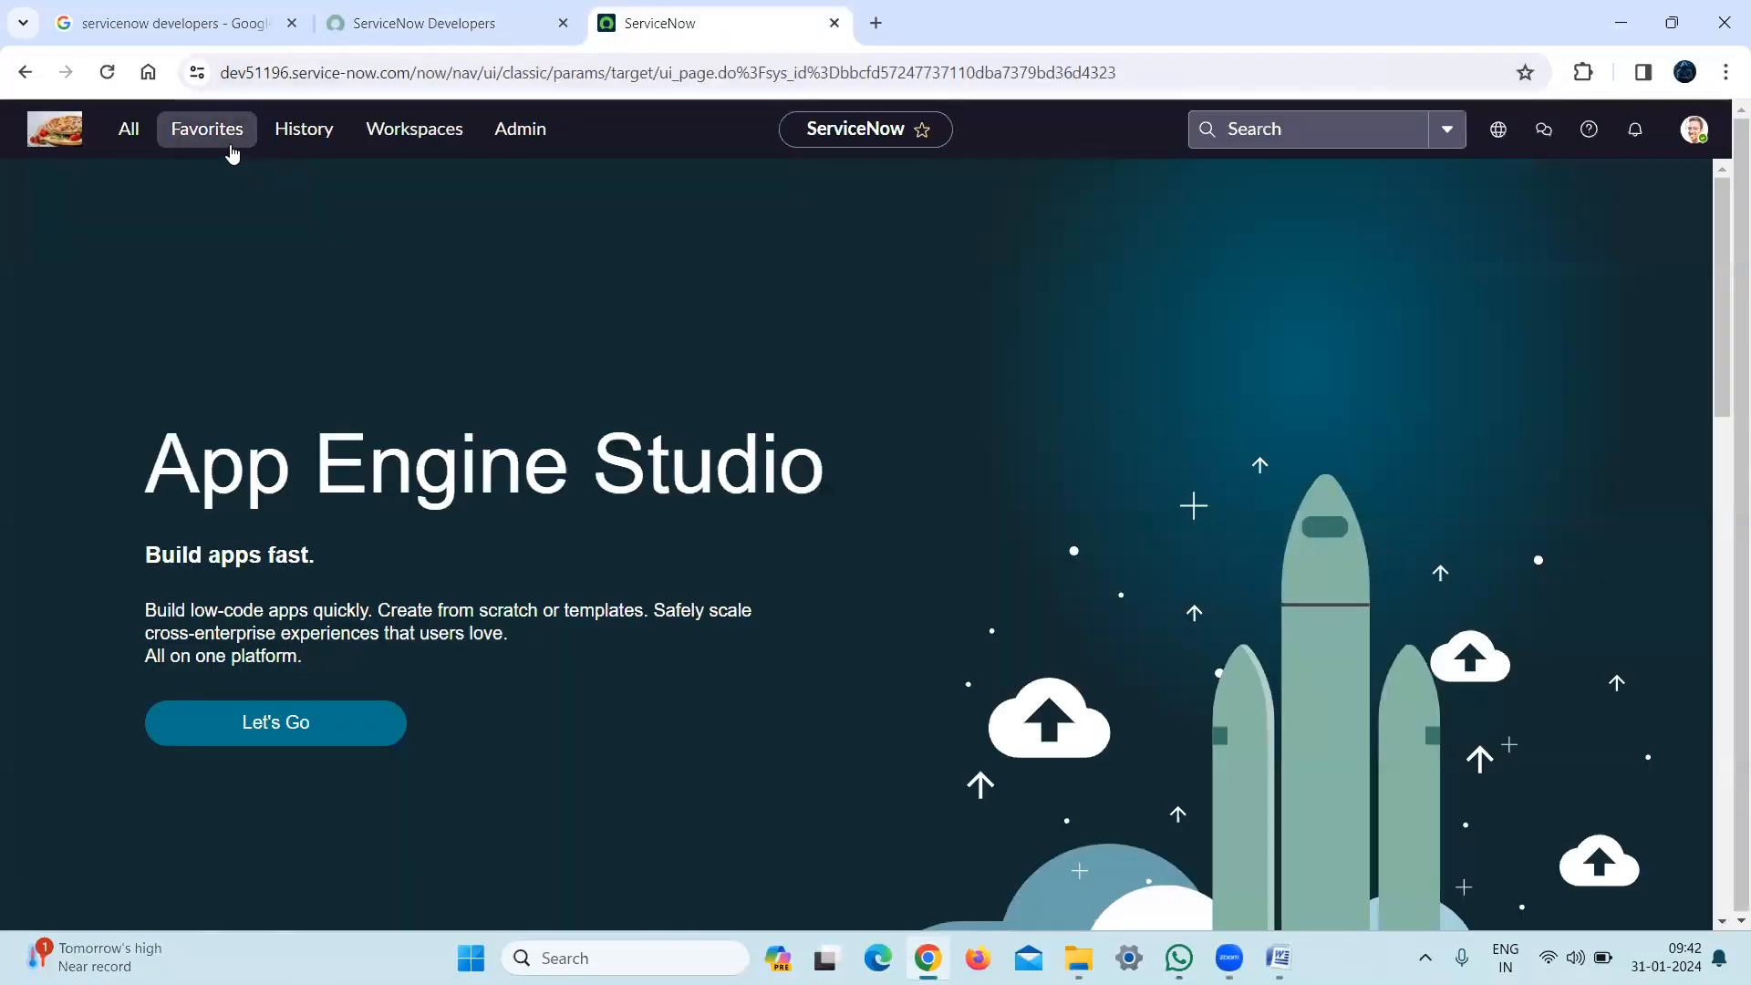
click(233, 151)
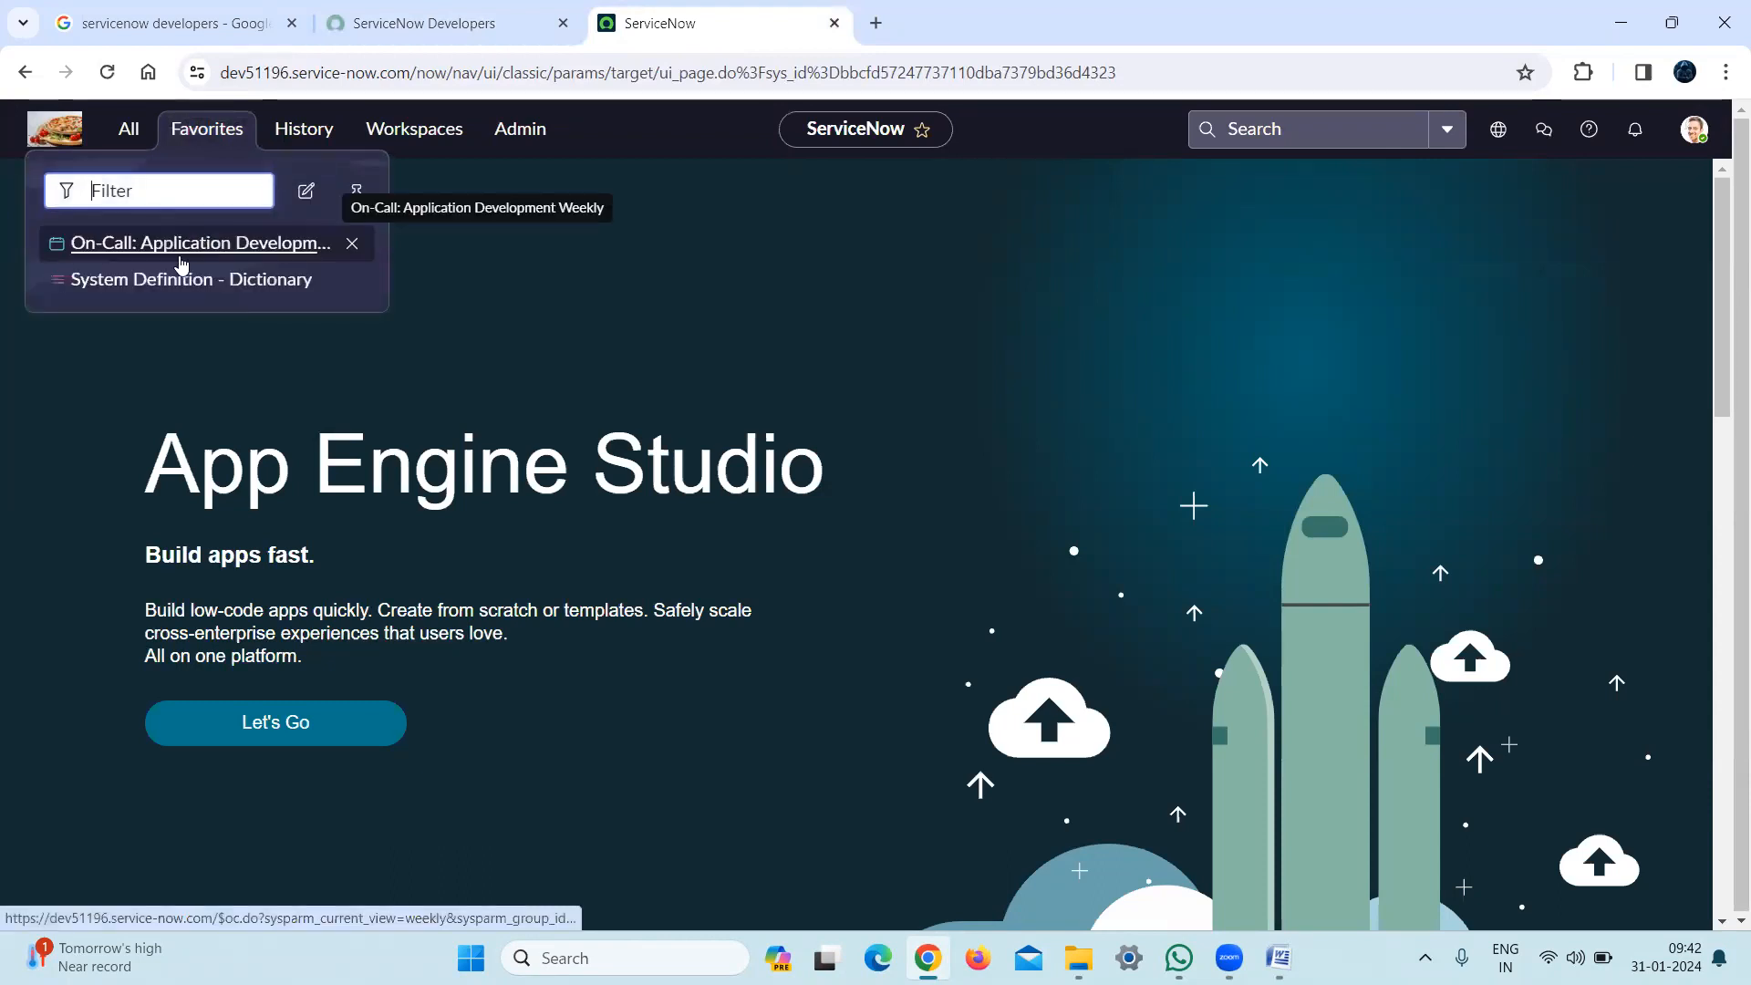
middle_click(173, 279)
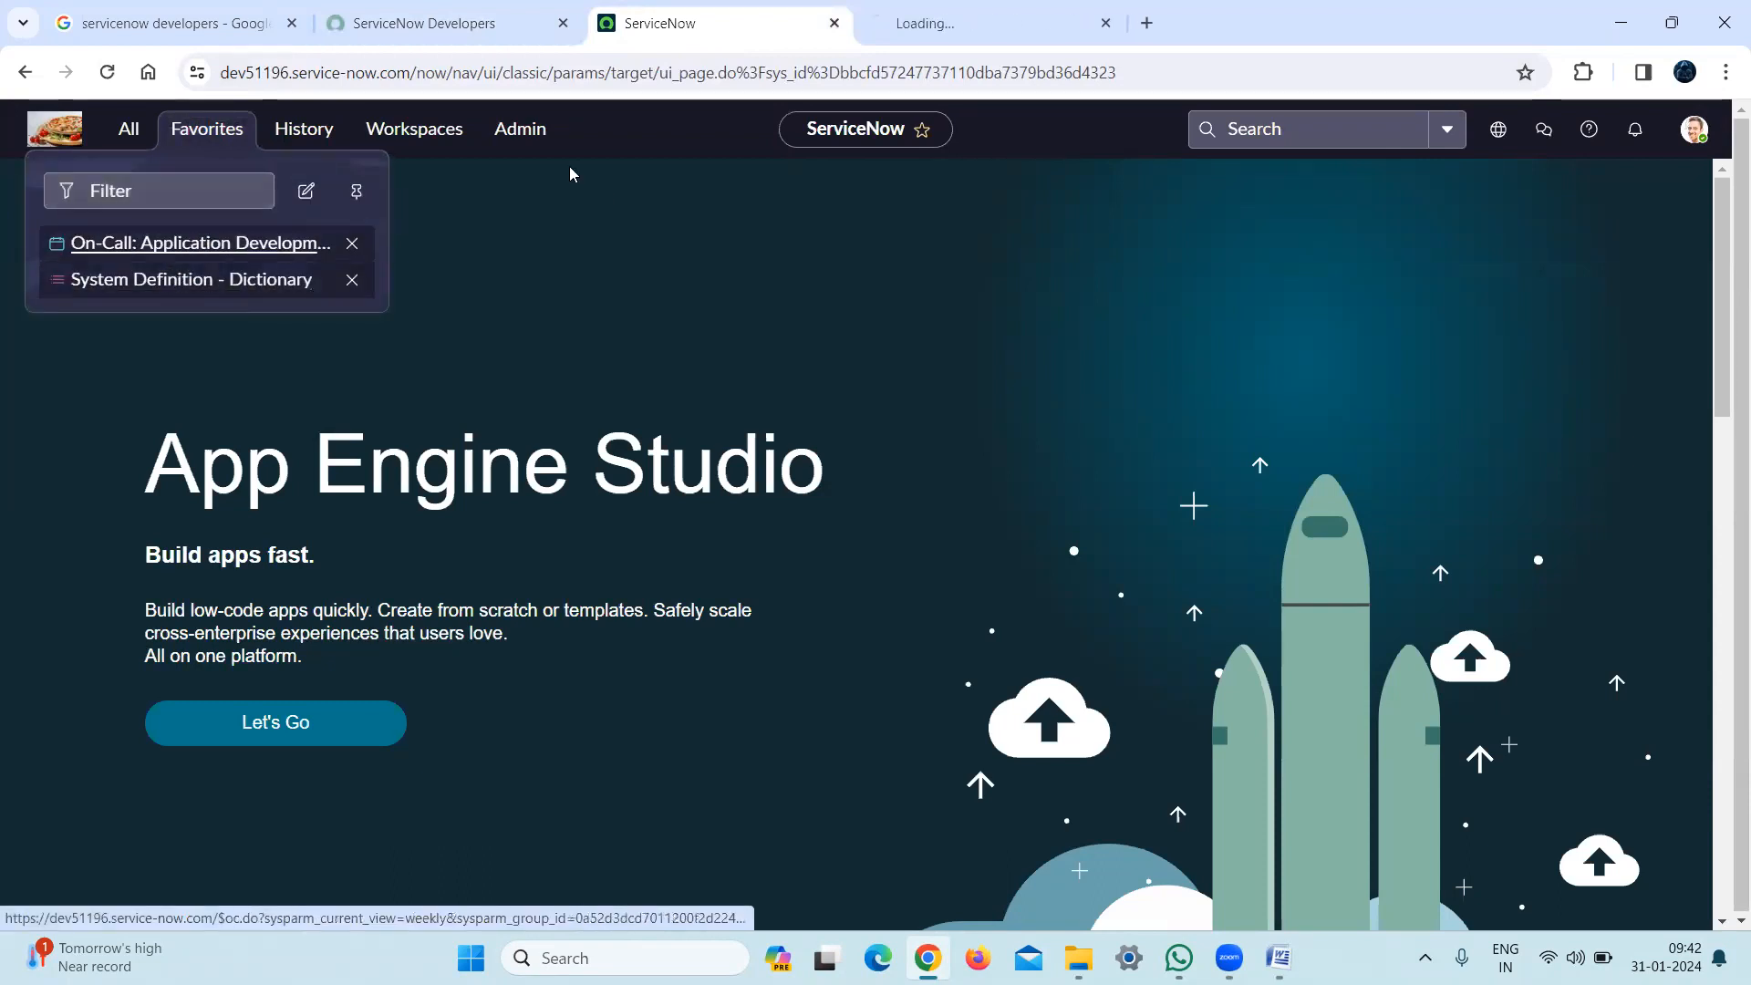
click(1000, 37)
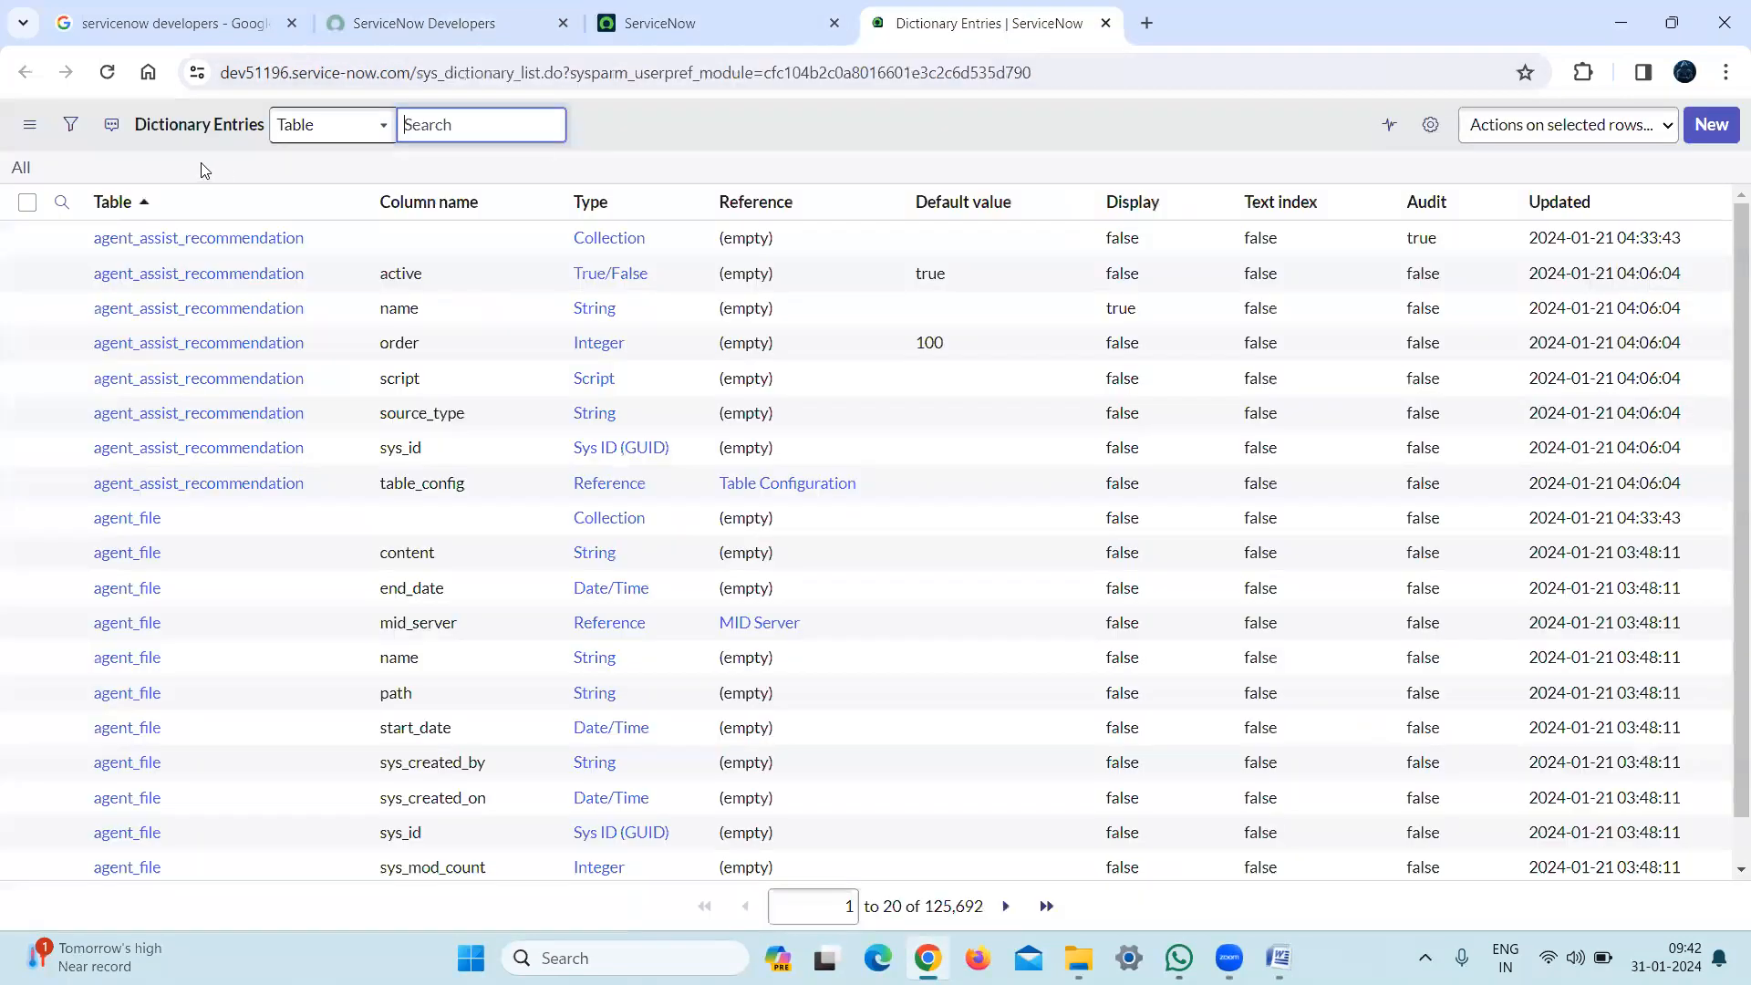
Start a new dictionary entry for the RTO [u_rto] table with the type String
click(1728, 125)
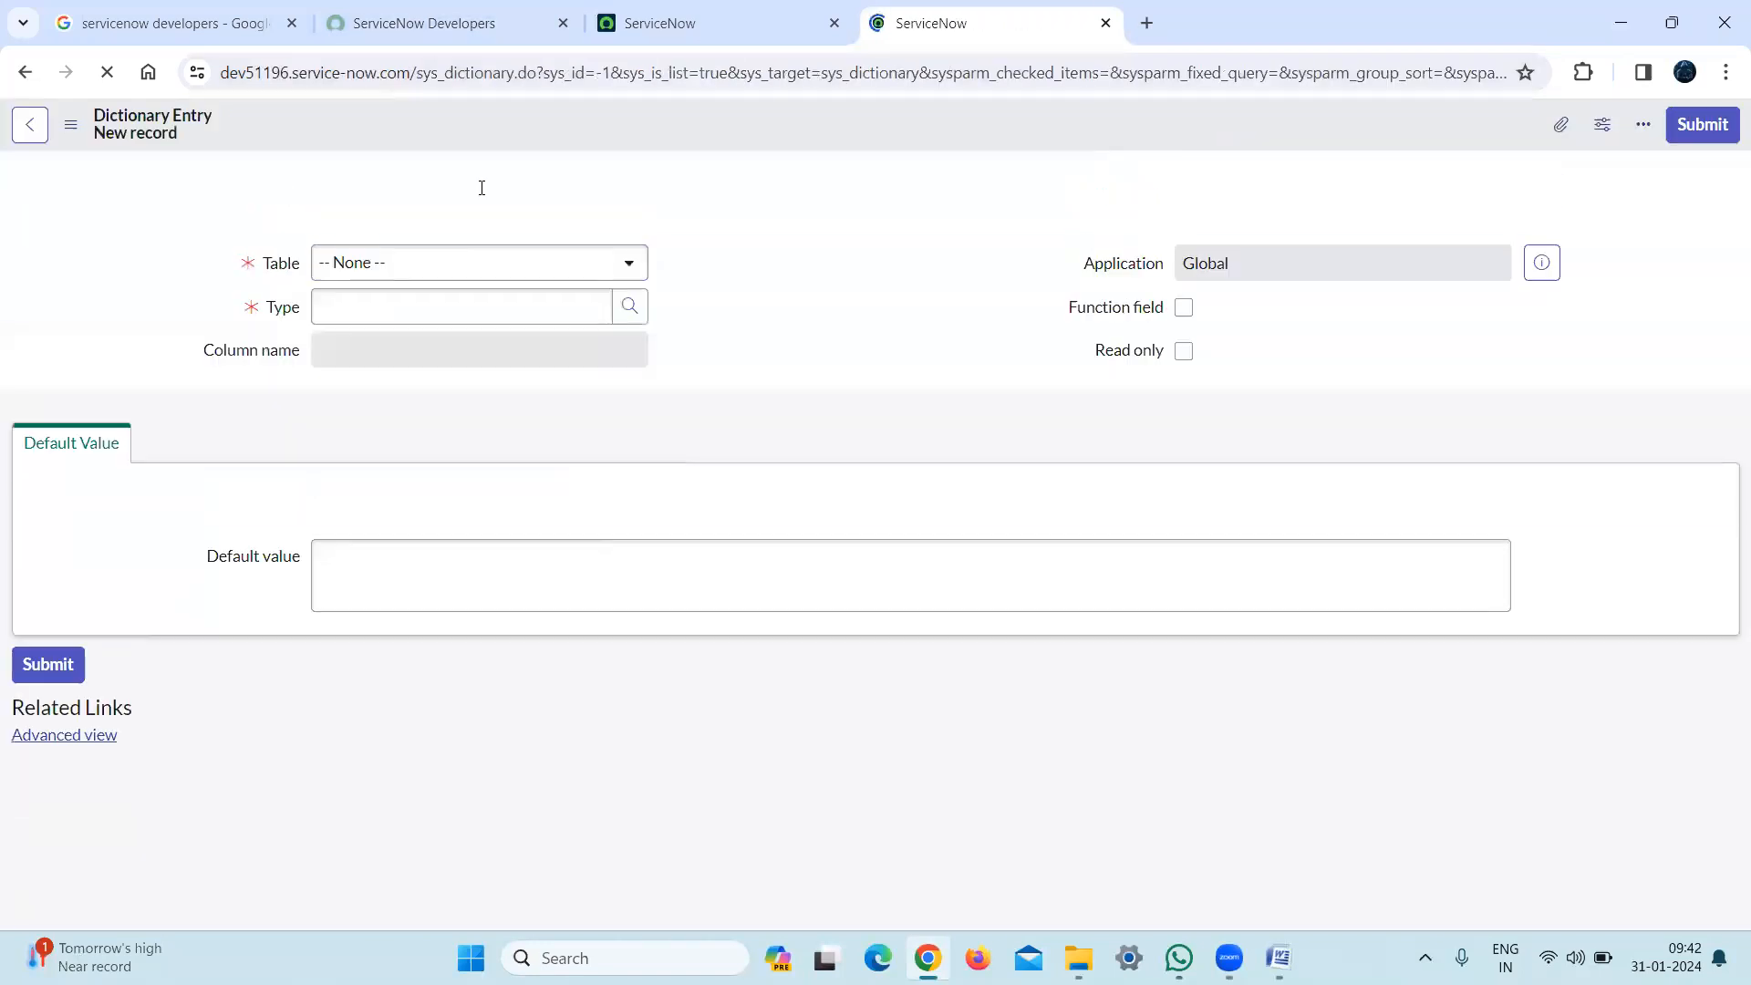
click(465, 273)
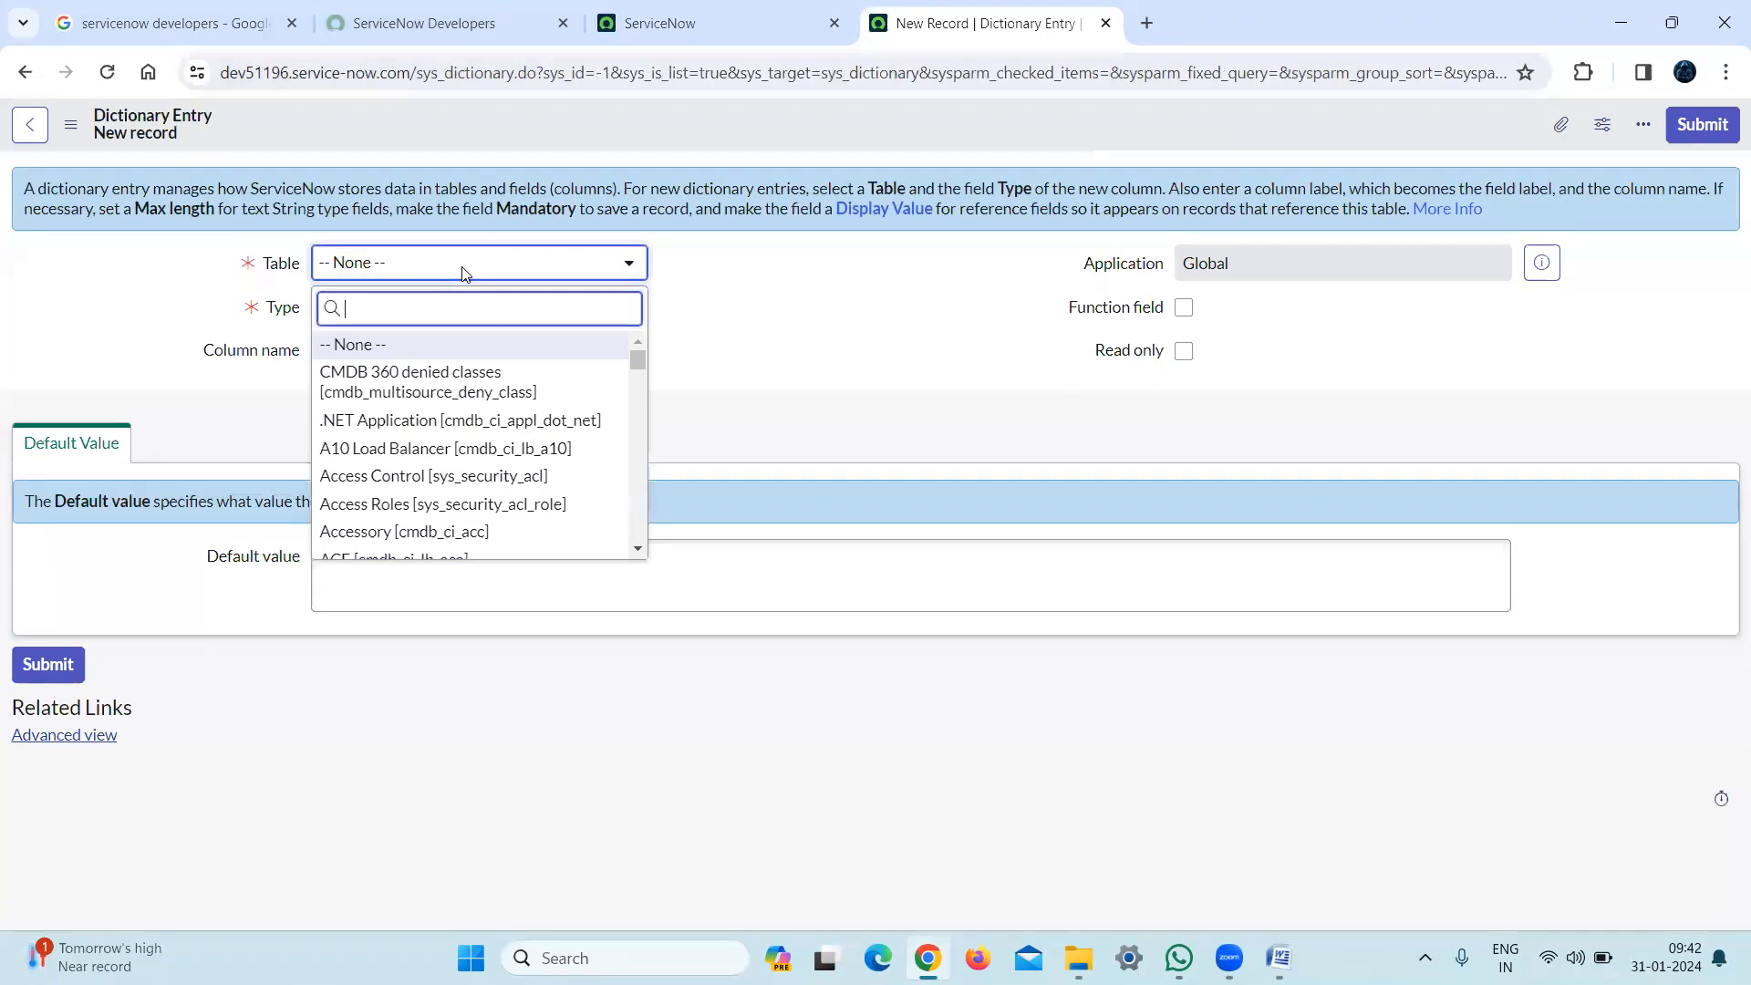
text(u_rto)
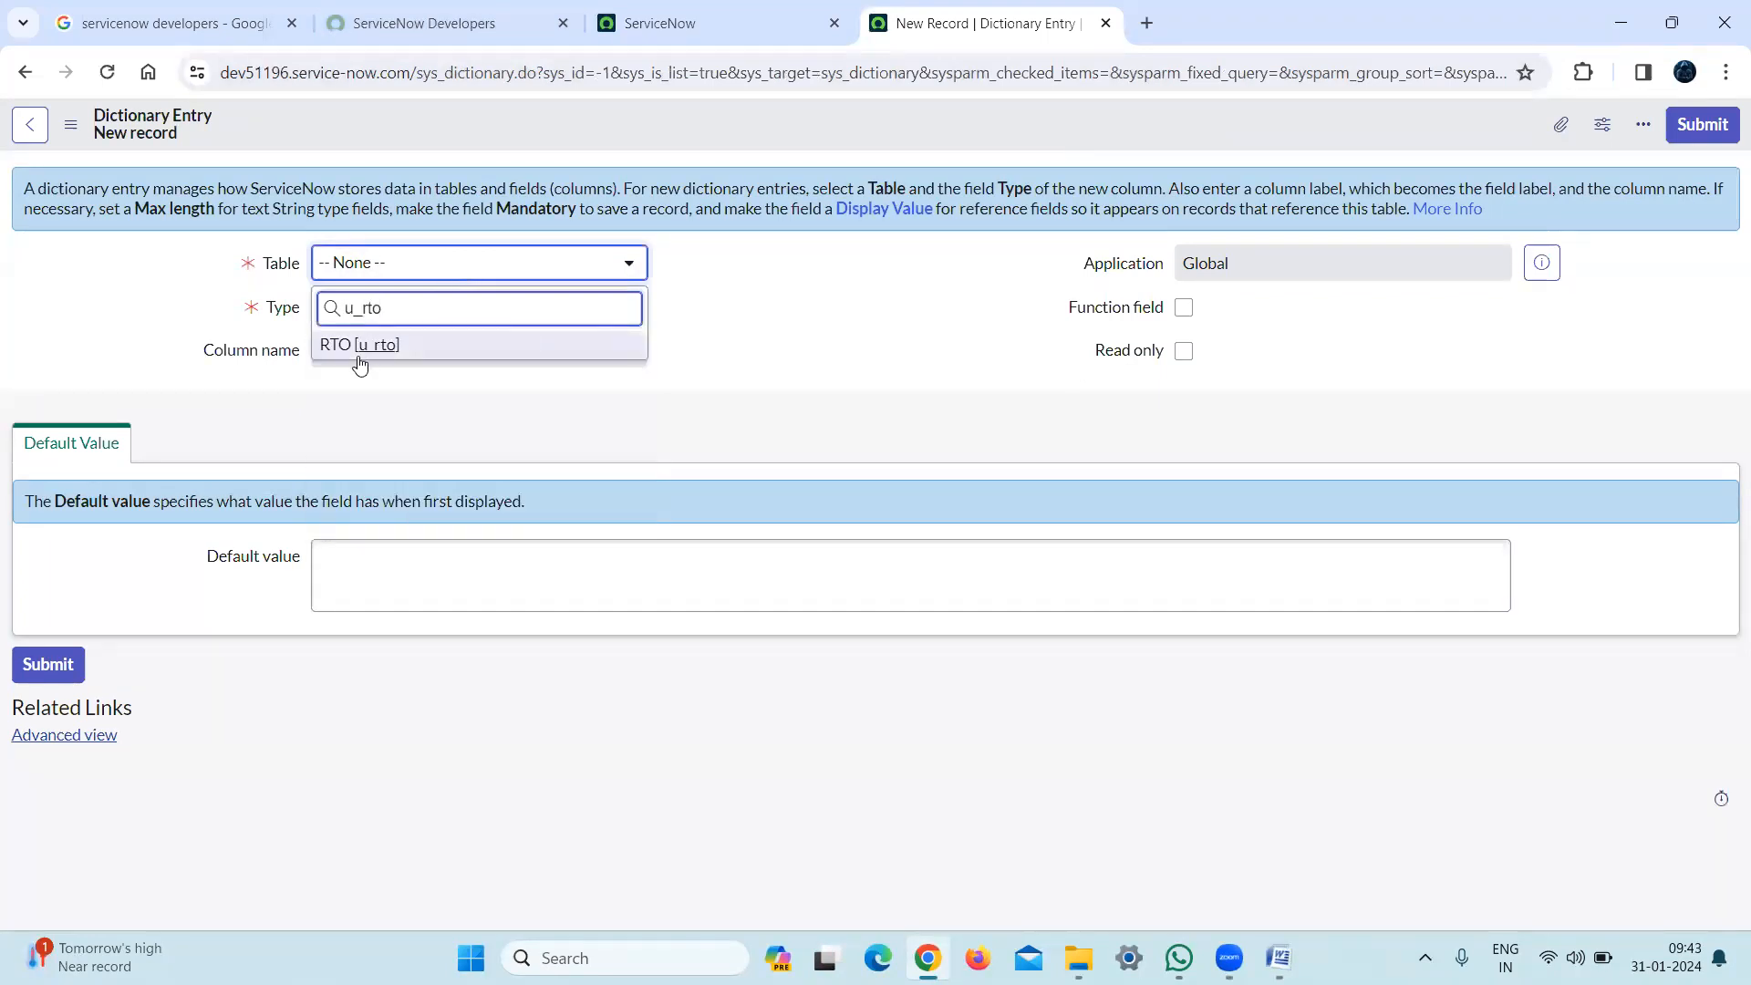
click(356, 353)
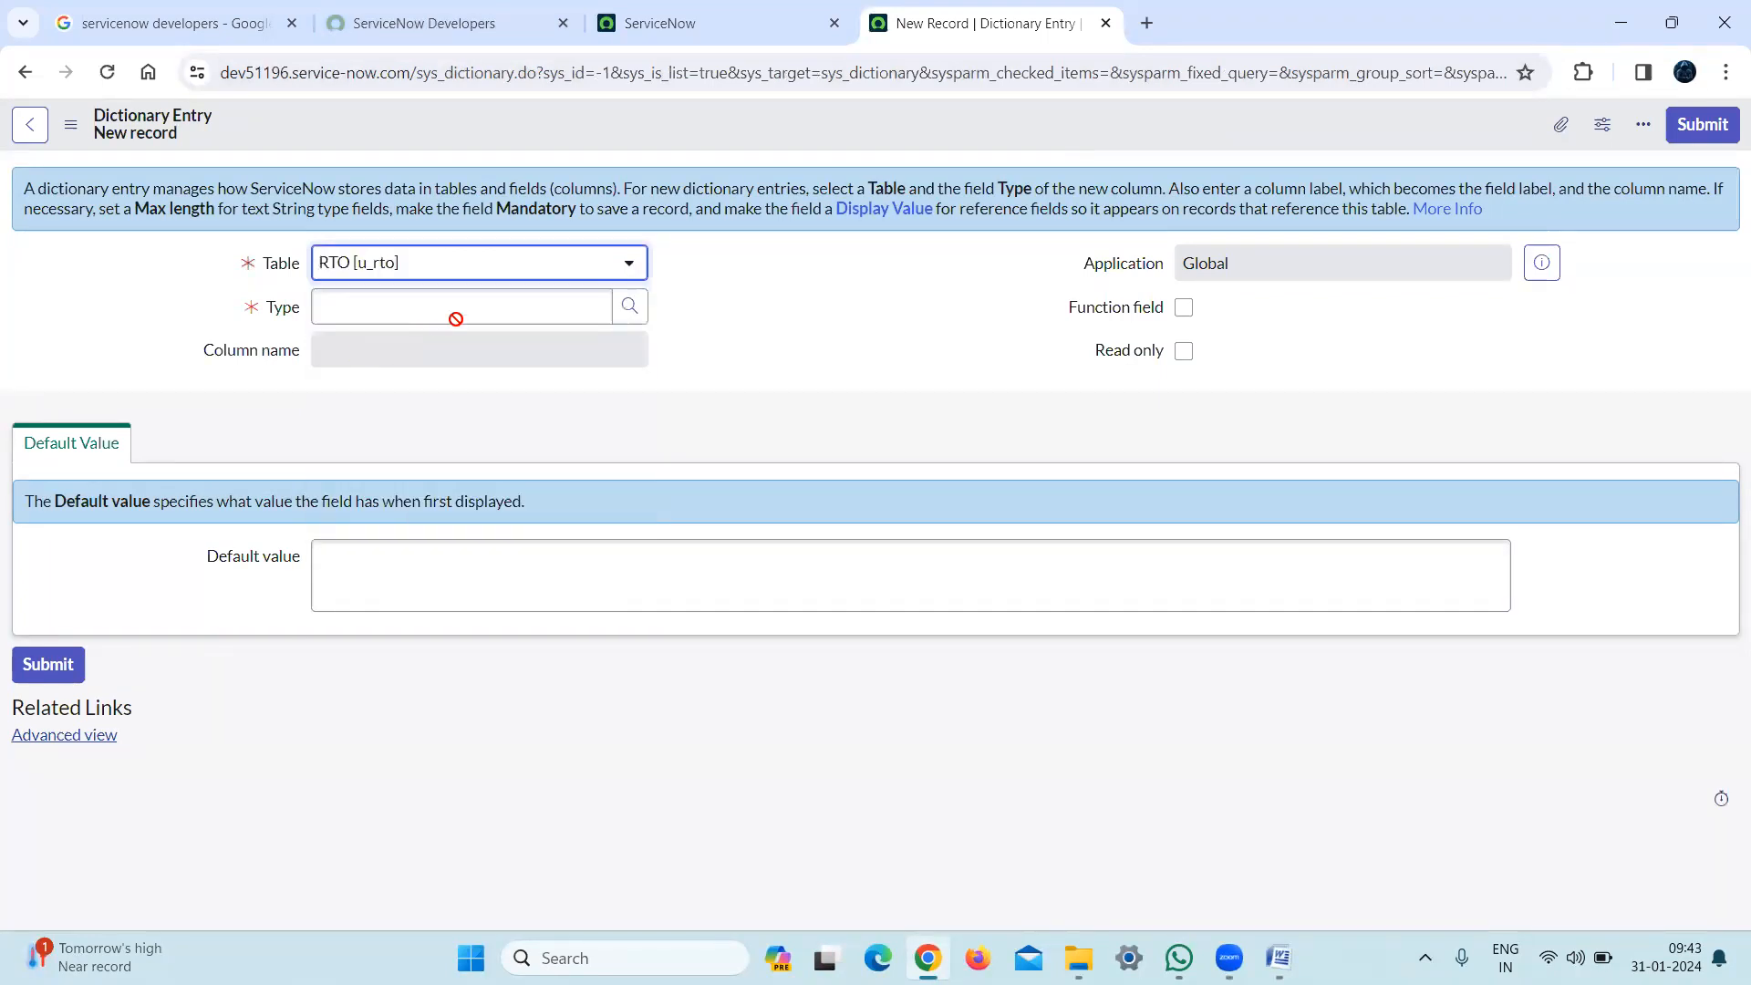
click(527, 303)
text(string)
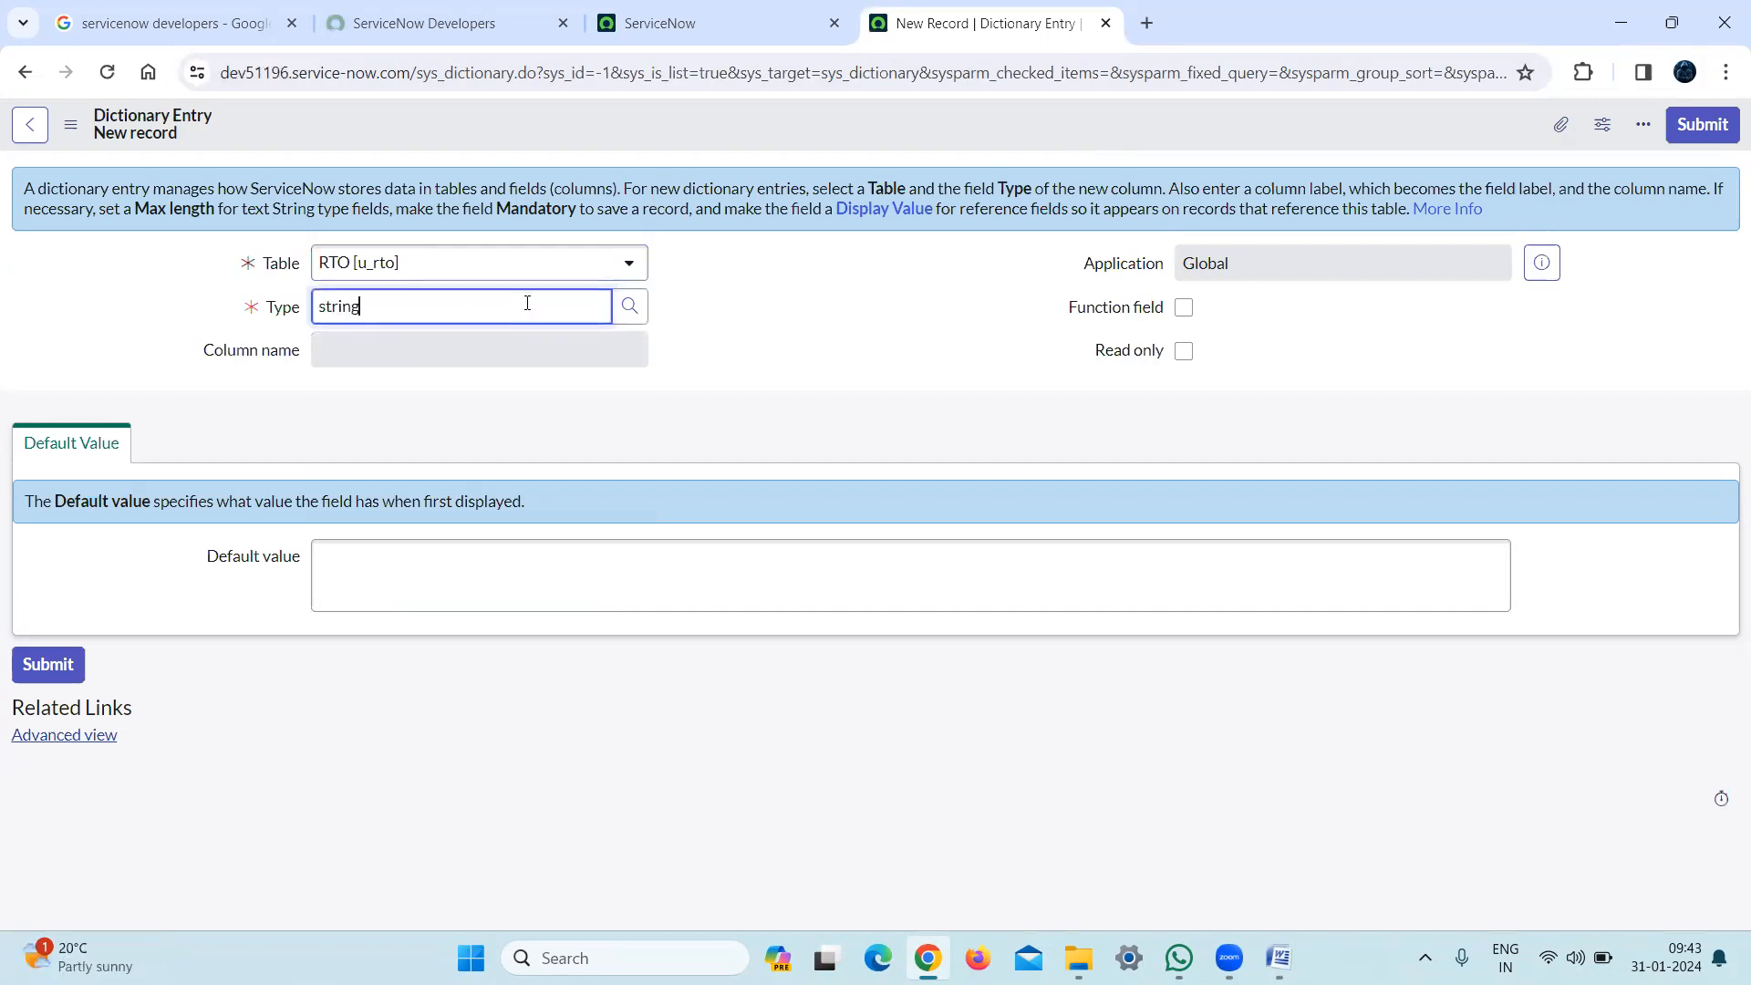
click(422, 339)
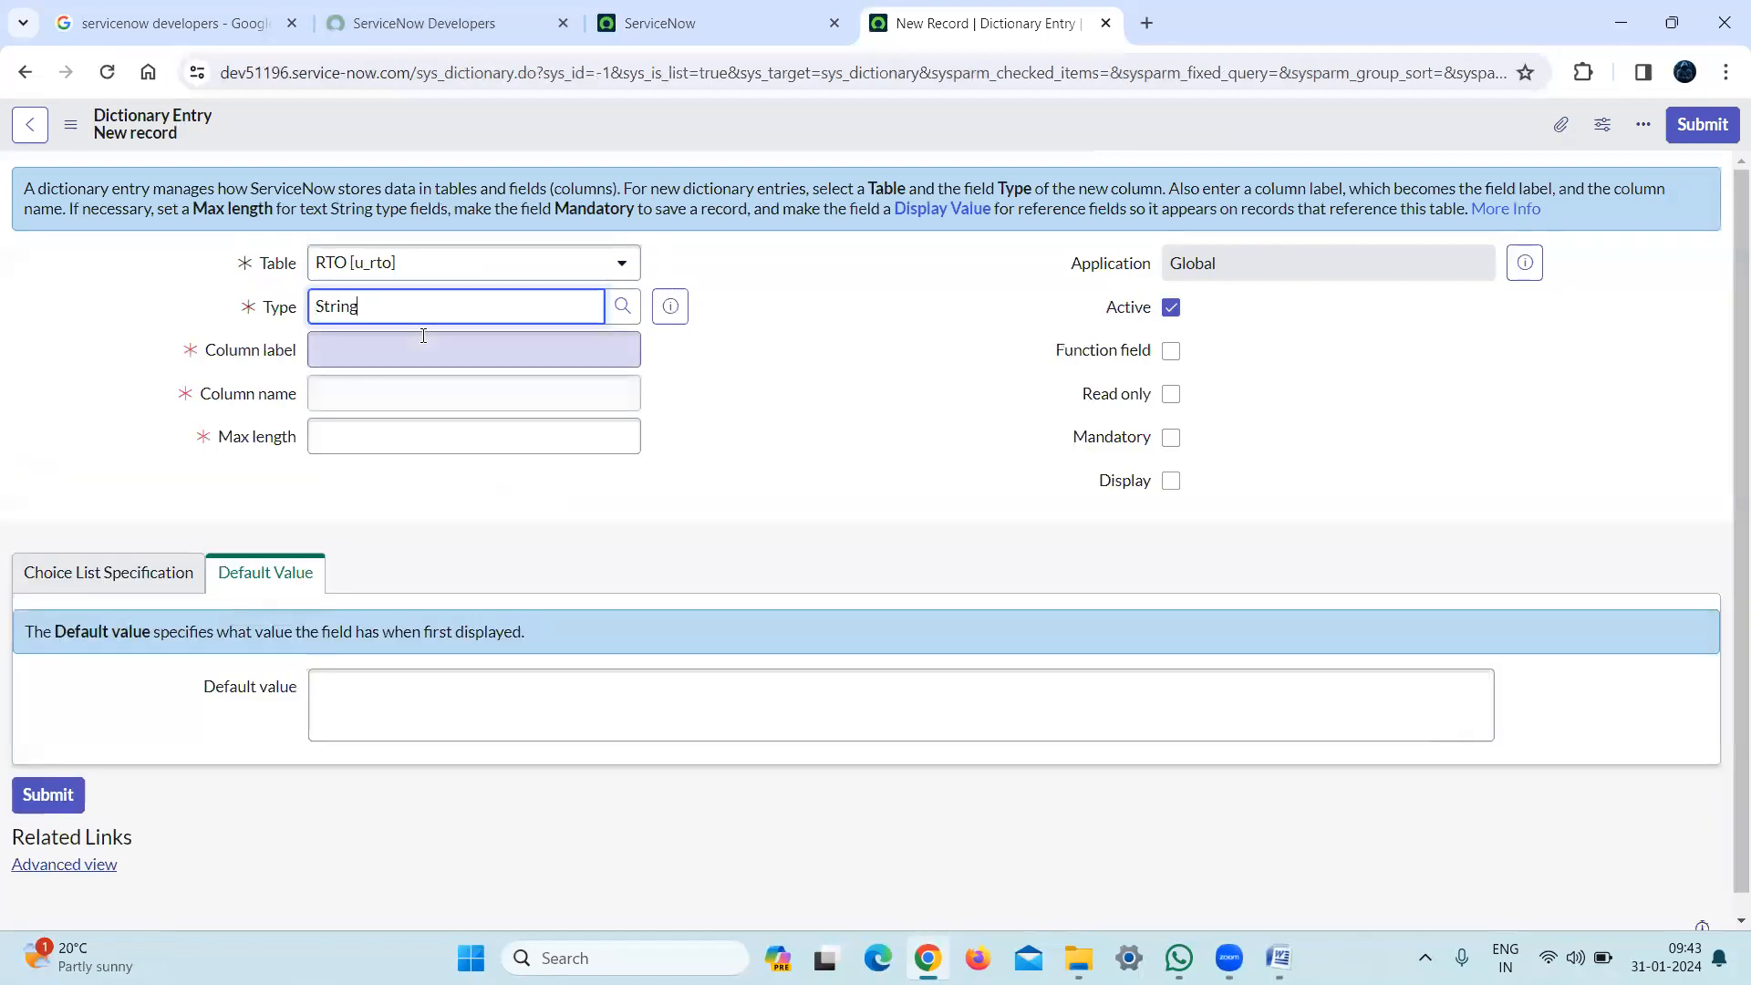
Give the new column the label "short intro" and a max length of 20, and save the dictionary entry
click(480, 354)
text(short intro)
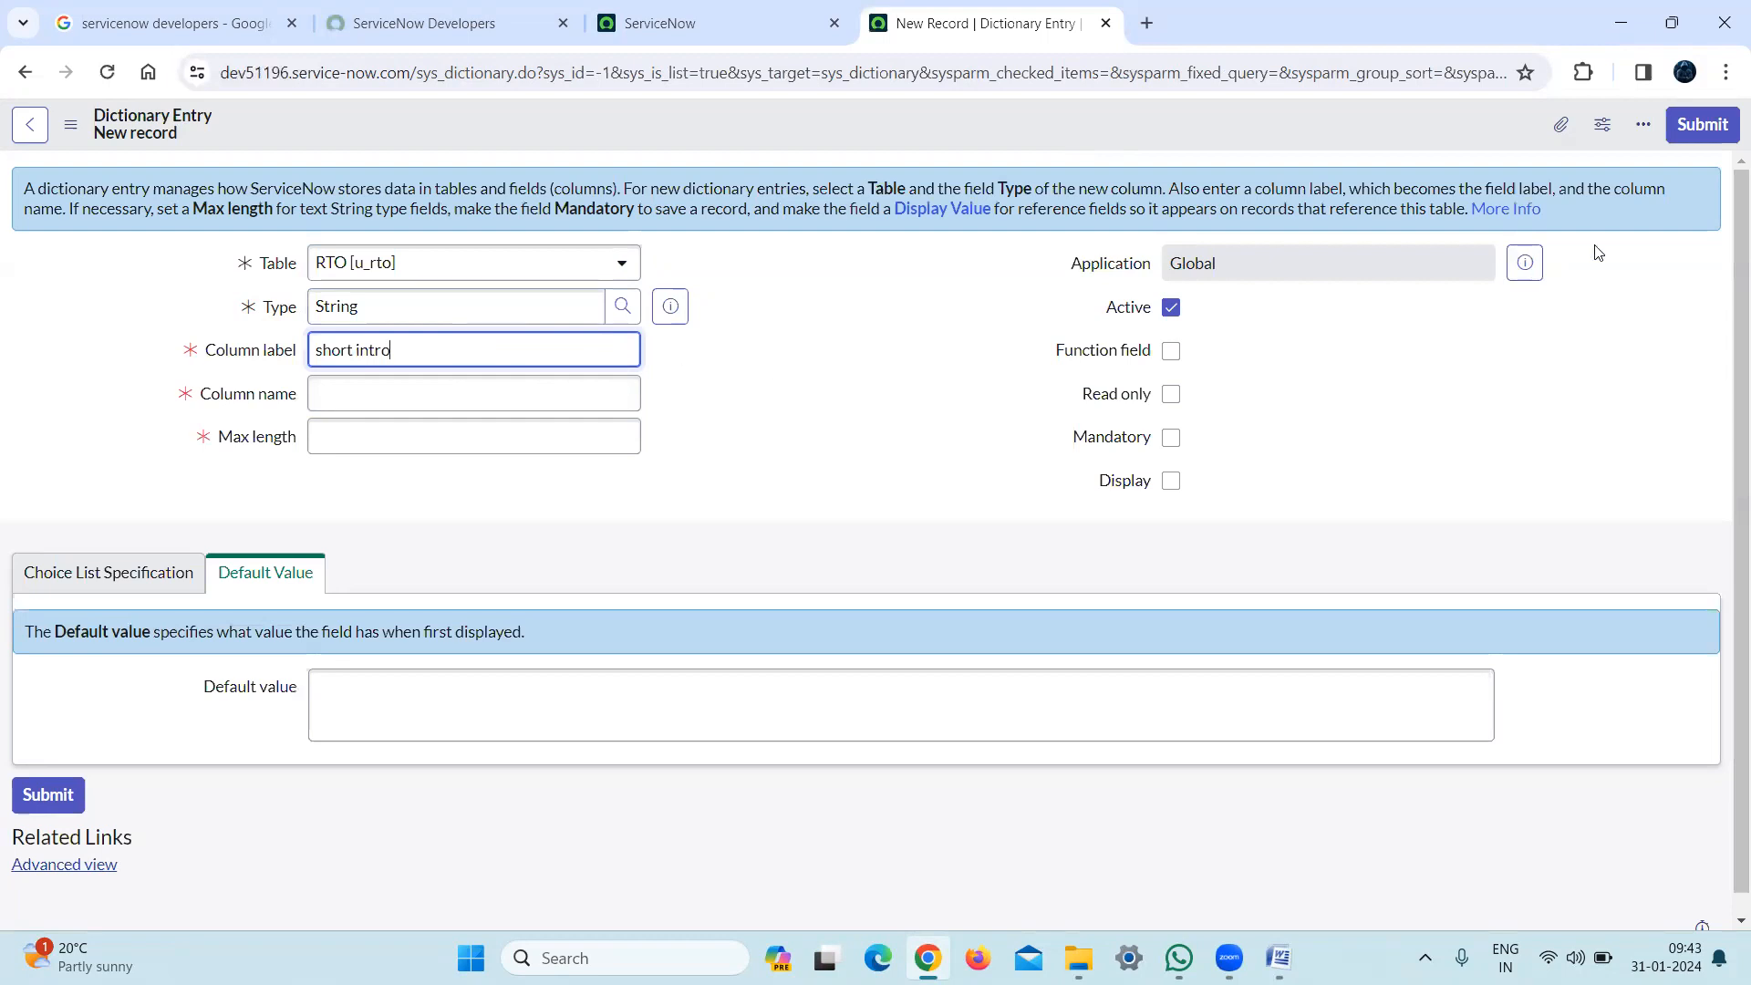
click(619, 420)
click(602, 430)
text(20)
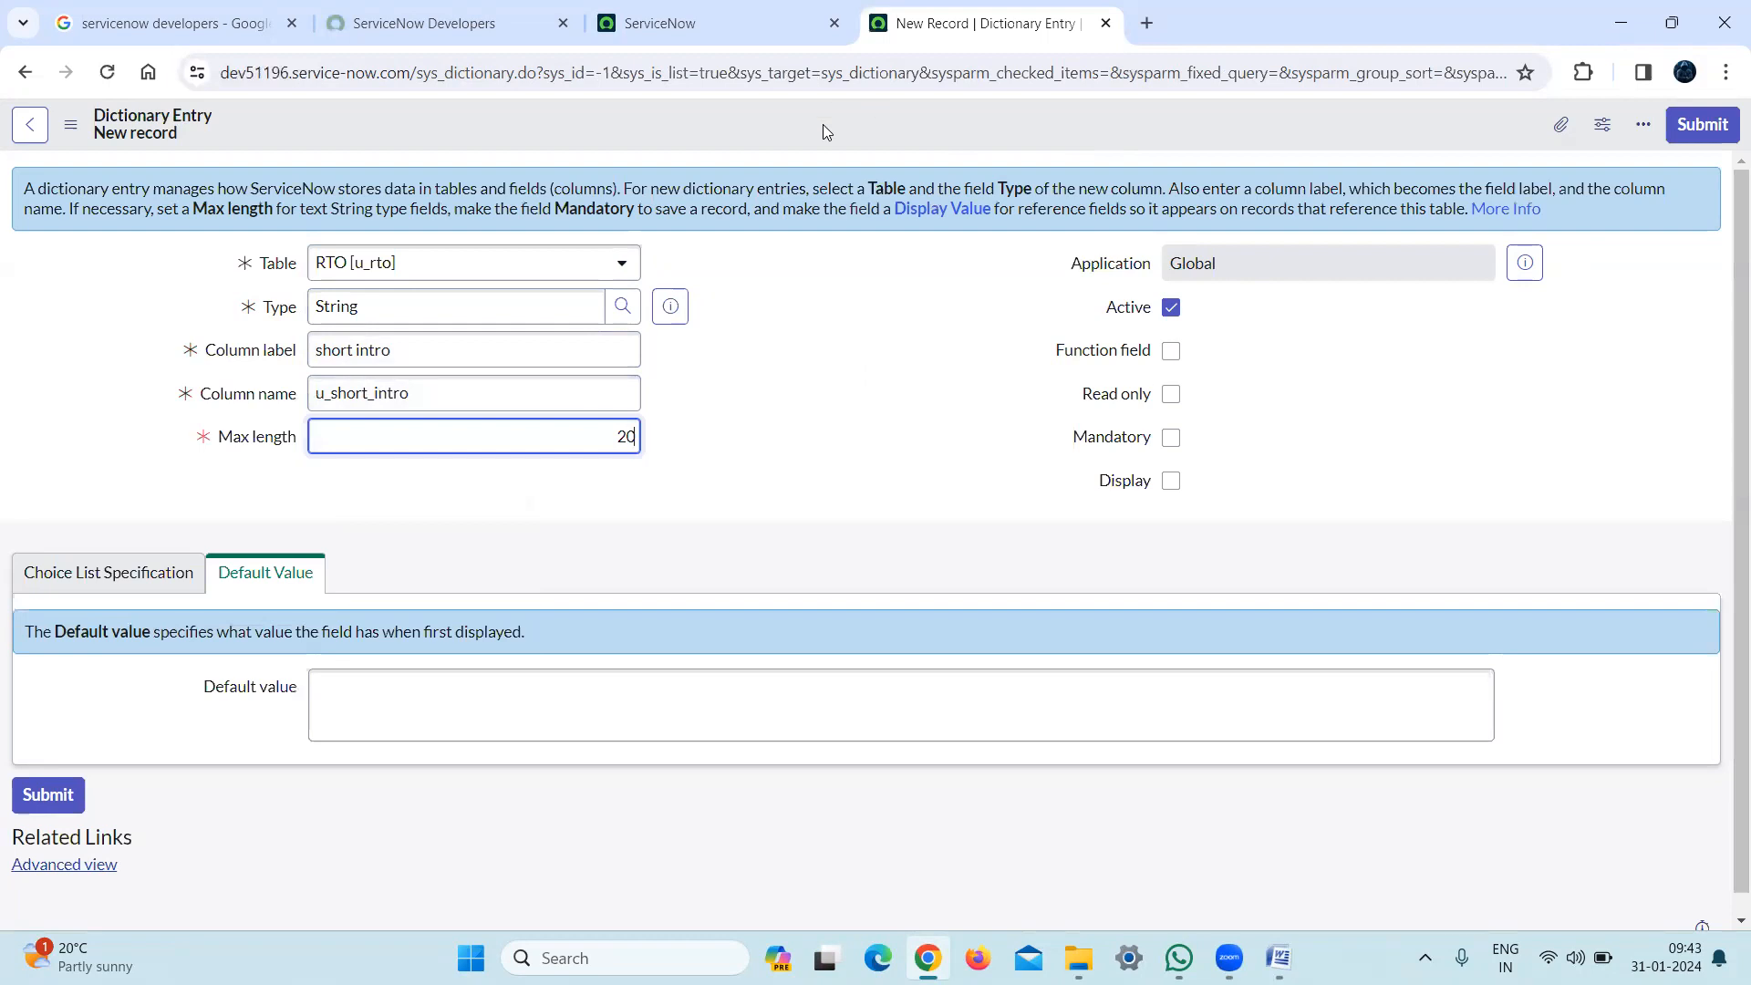
right_click(824, 126)
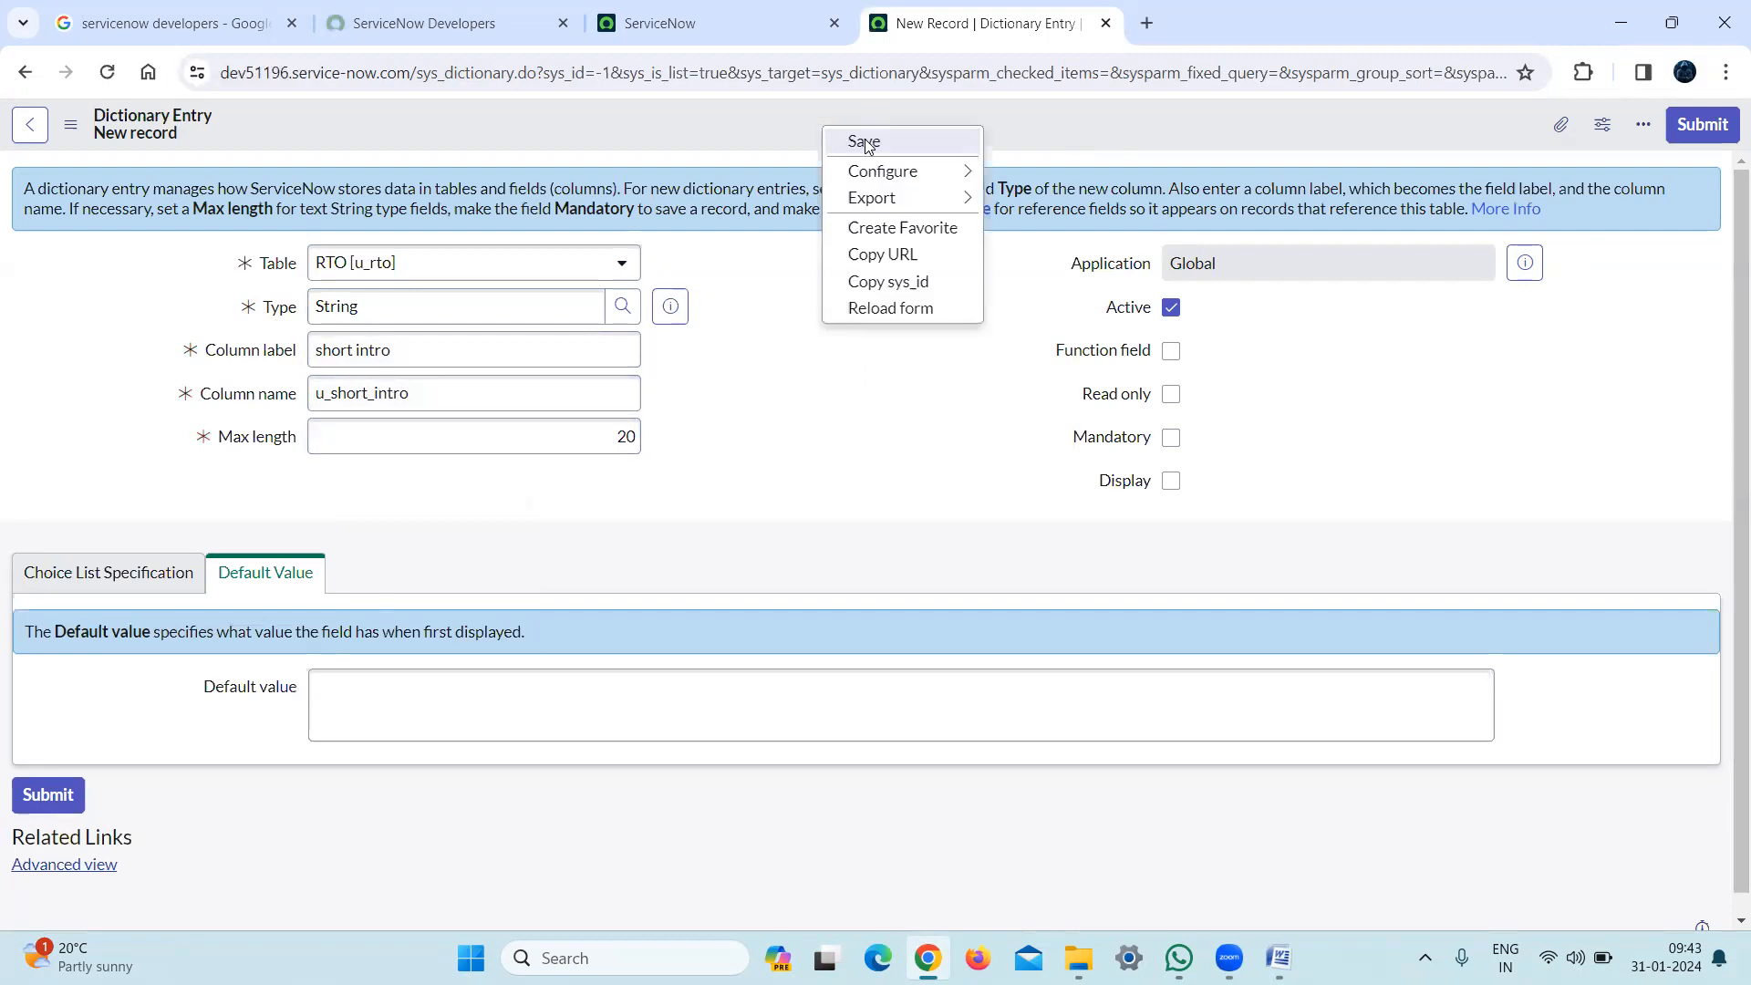
click(865, 143)
Return to the instance home page and open a blank RTO record form with the navigator command u_rto.FORM
click(465, 35)
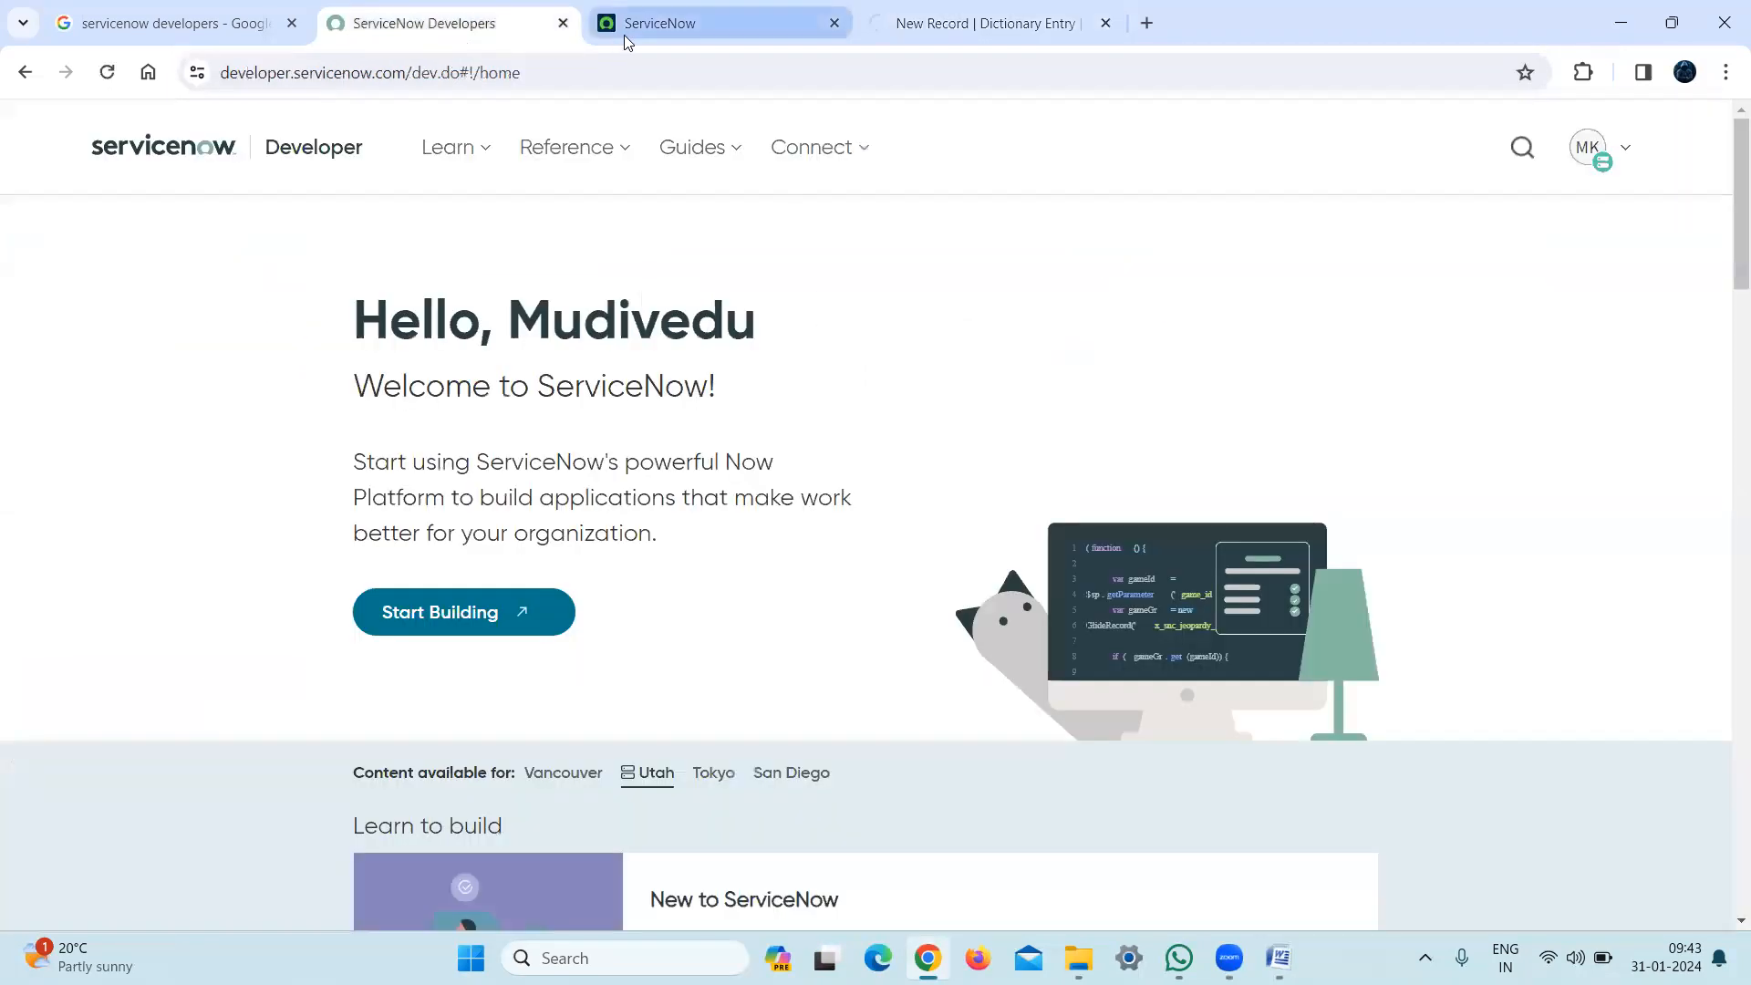
click(624, 34)
click(129, 128)
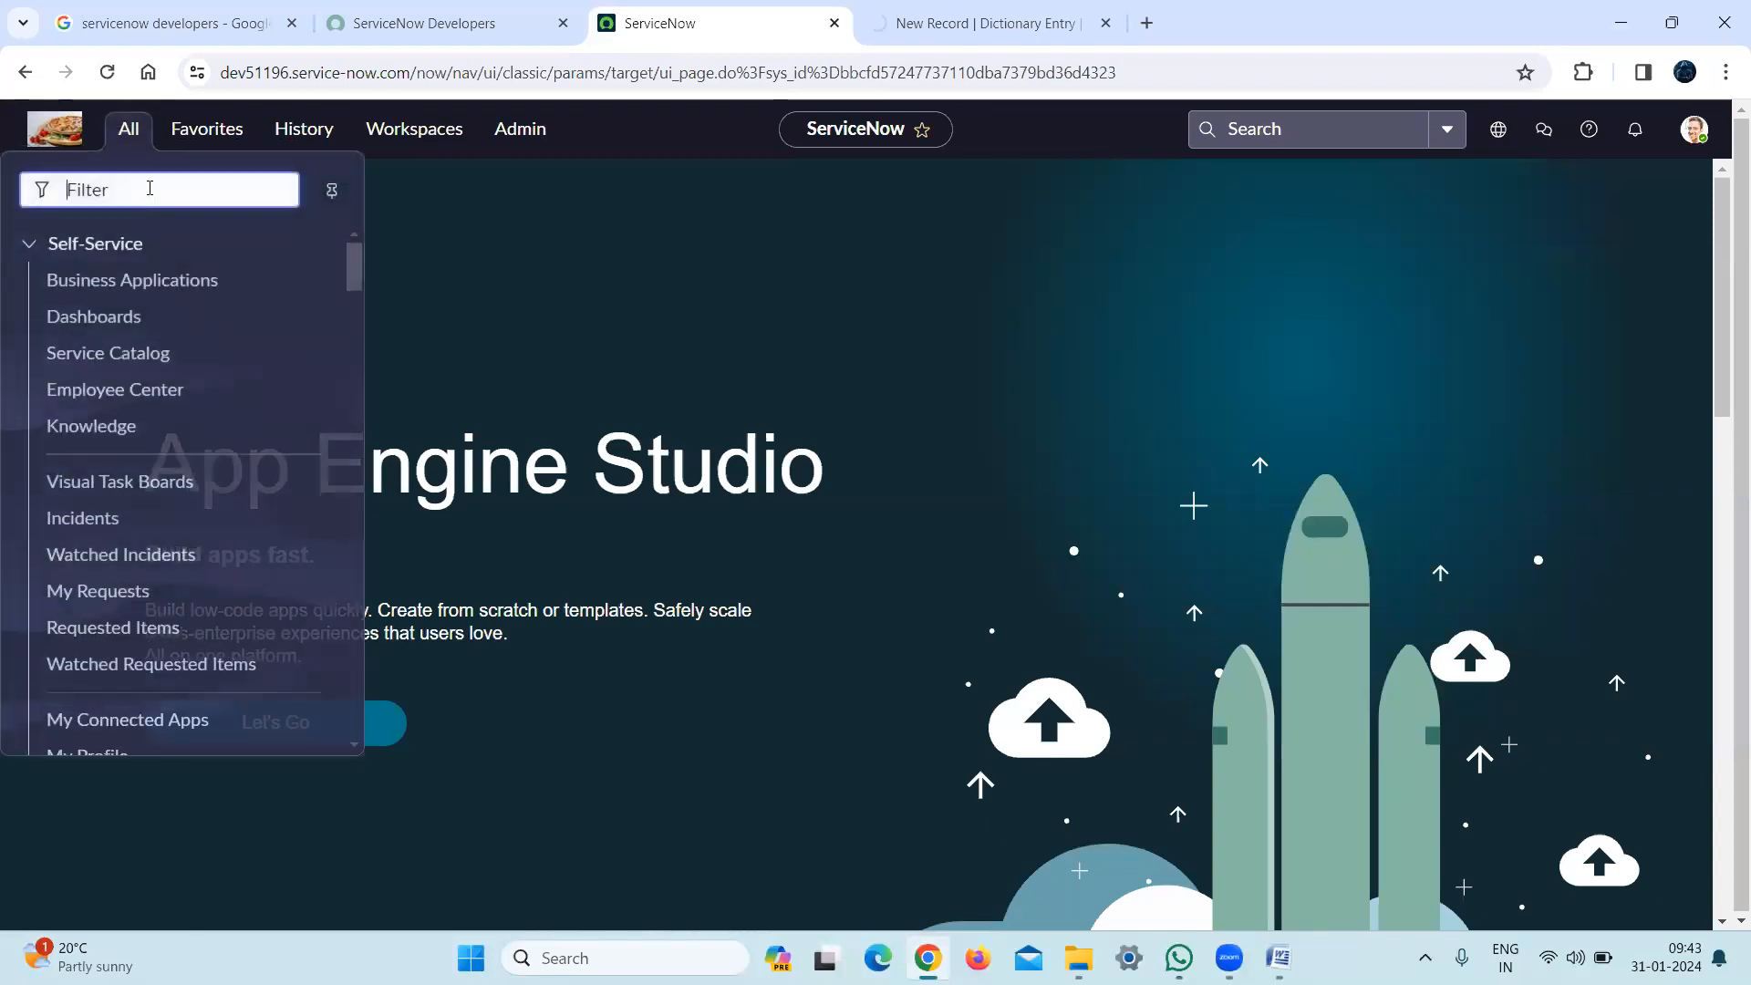
text(u_rto)
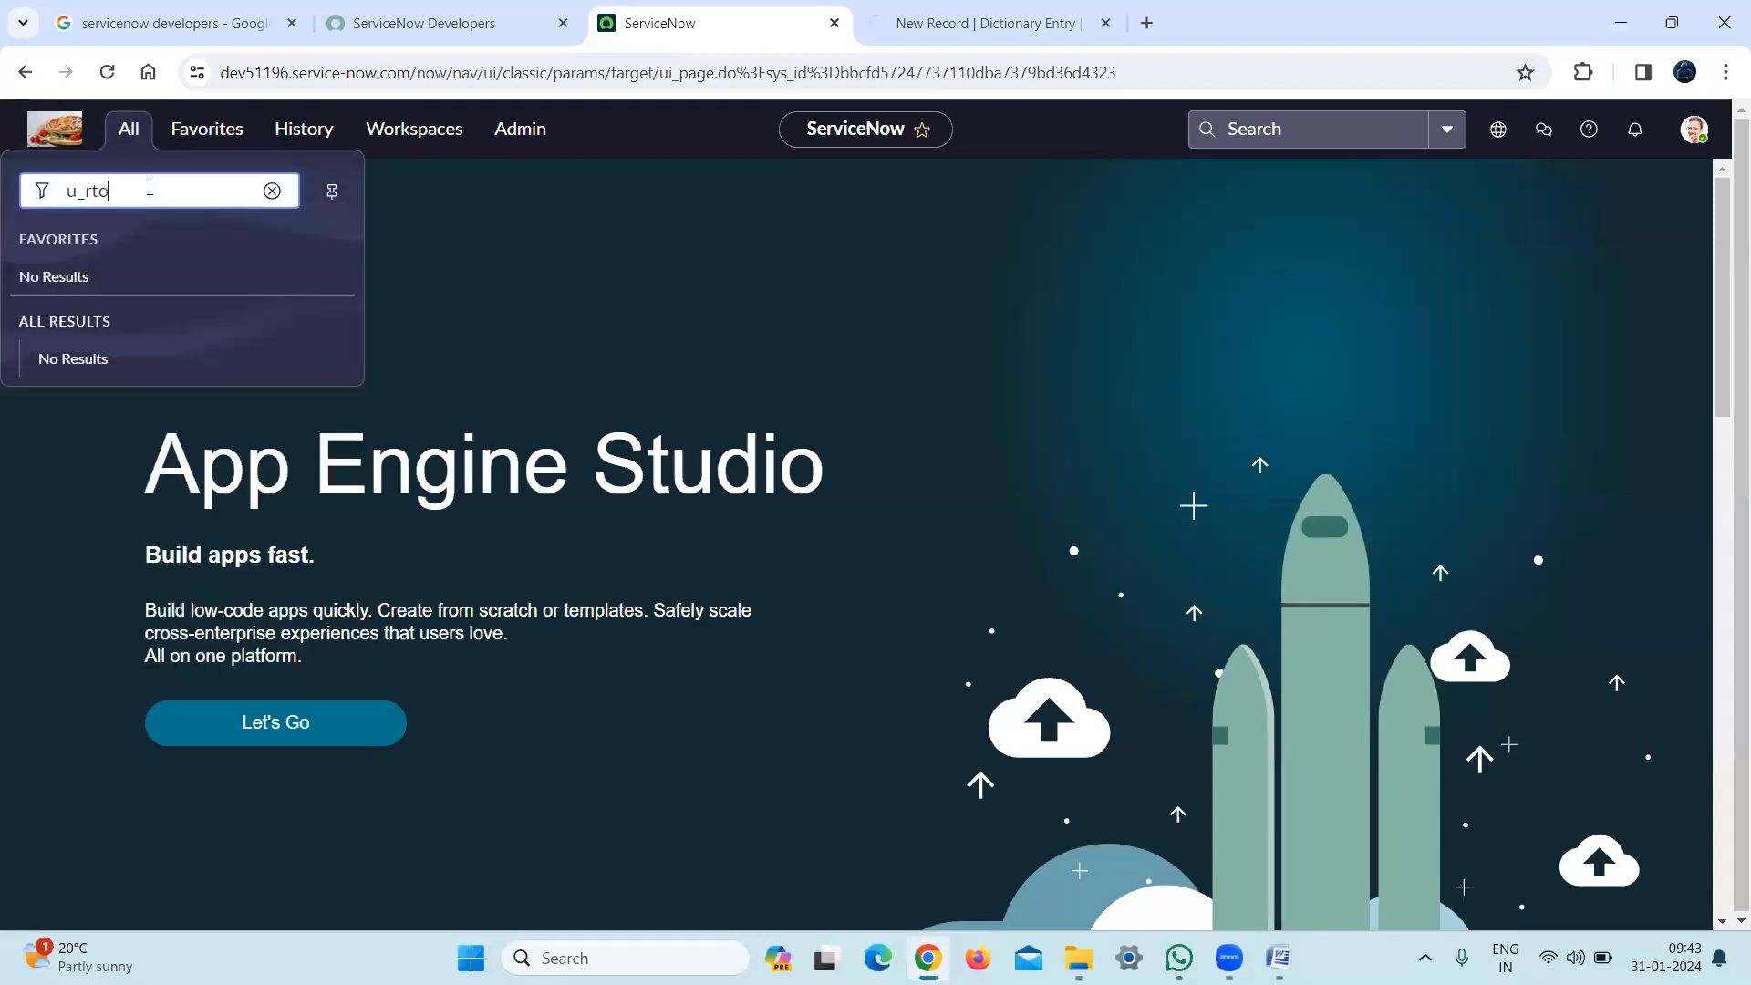
text(.FORM)
key(Return)
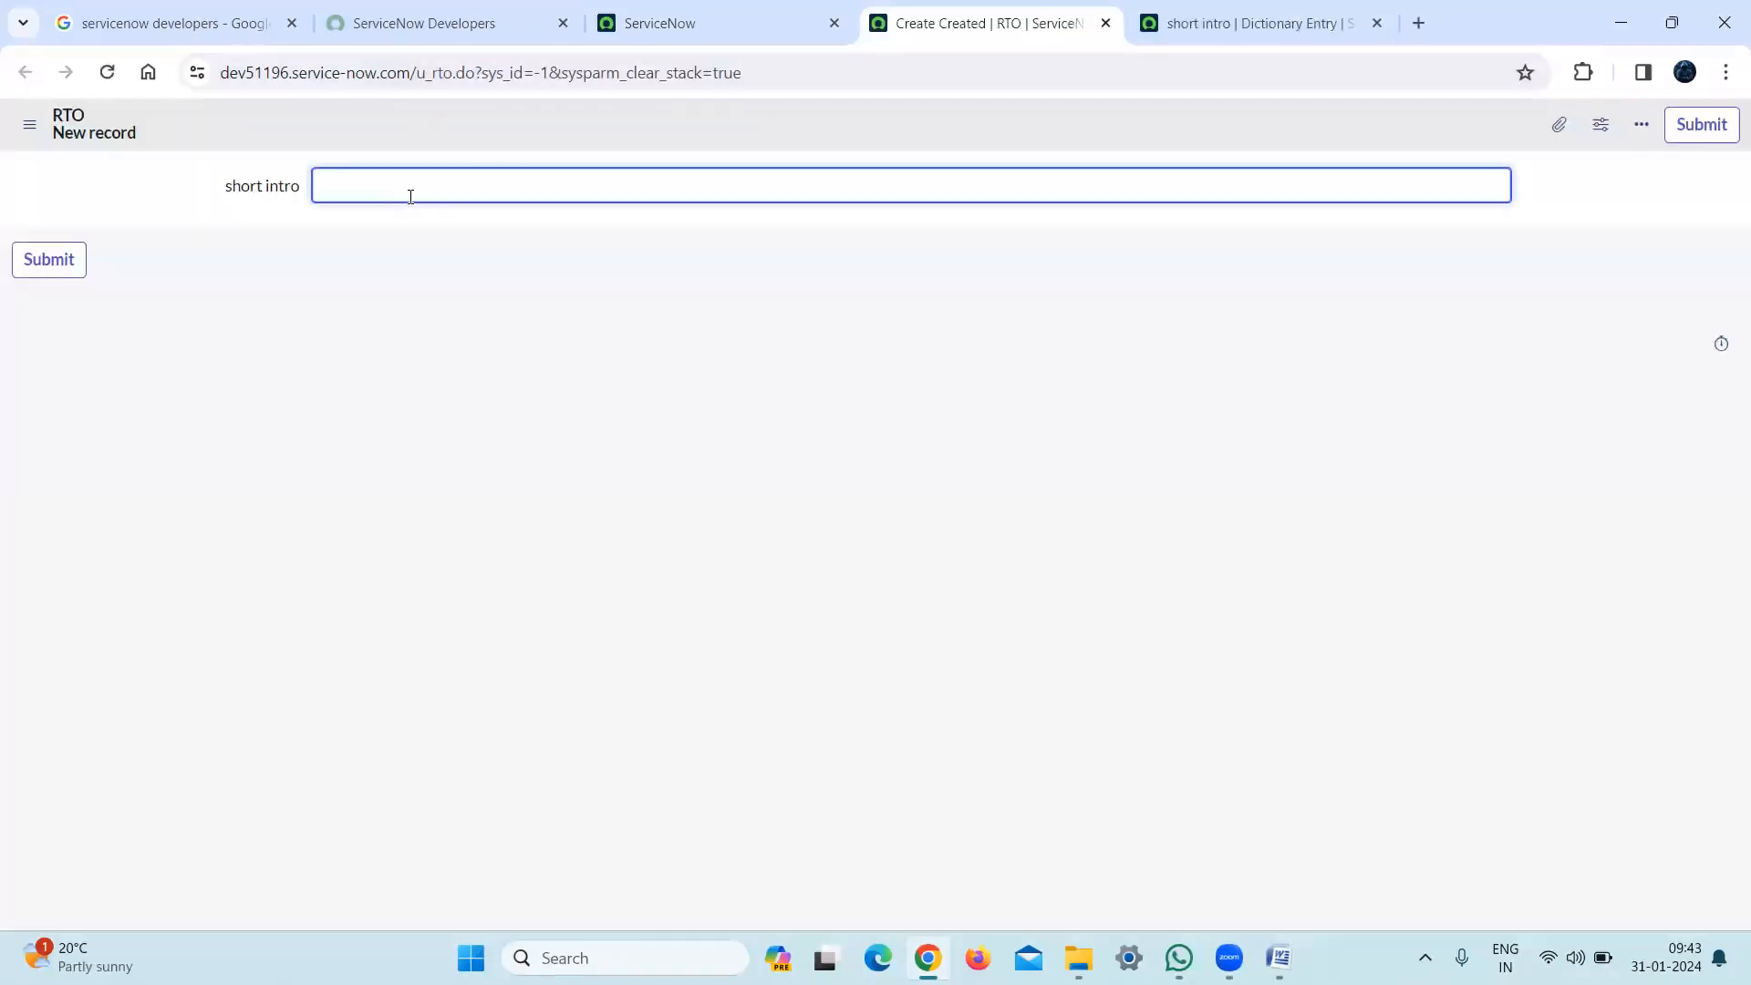
Try out the short intro field of the new RTO record with random text and clear it again
text(;lsdkf;'dskf;ldskf;l)
key(ctrl+a)
key(BackSpace)
Try out multi-line entry in the Default value box of the short intro dictionary entry with blank lines, and remove them again
click(1241, 33)
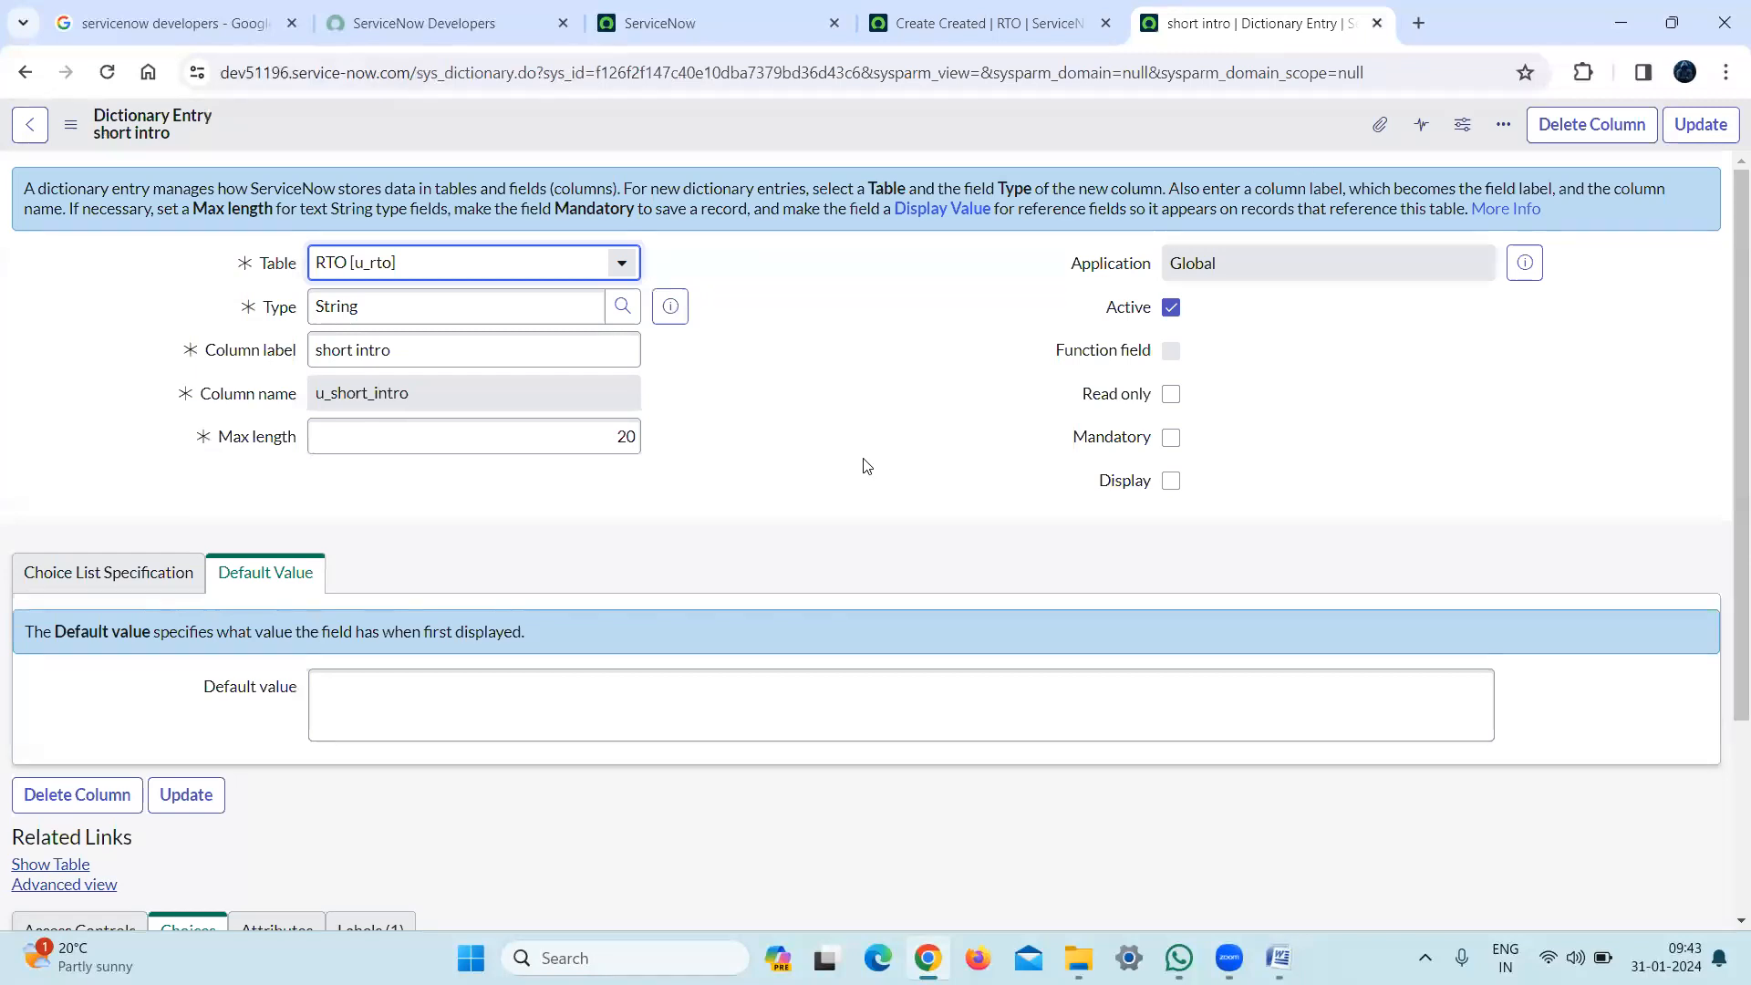
click(852, 673)
key(Return)
key(Return)
key(Return)
key(Return)
key(Return)
key(Return)
key(Return)
key(Return)
key(Return)
key(Return)
key(Return)
key(Return)
key(Return)
key(Return)
key(Return)
key(Return)
key(Return)
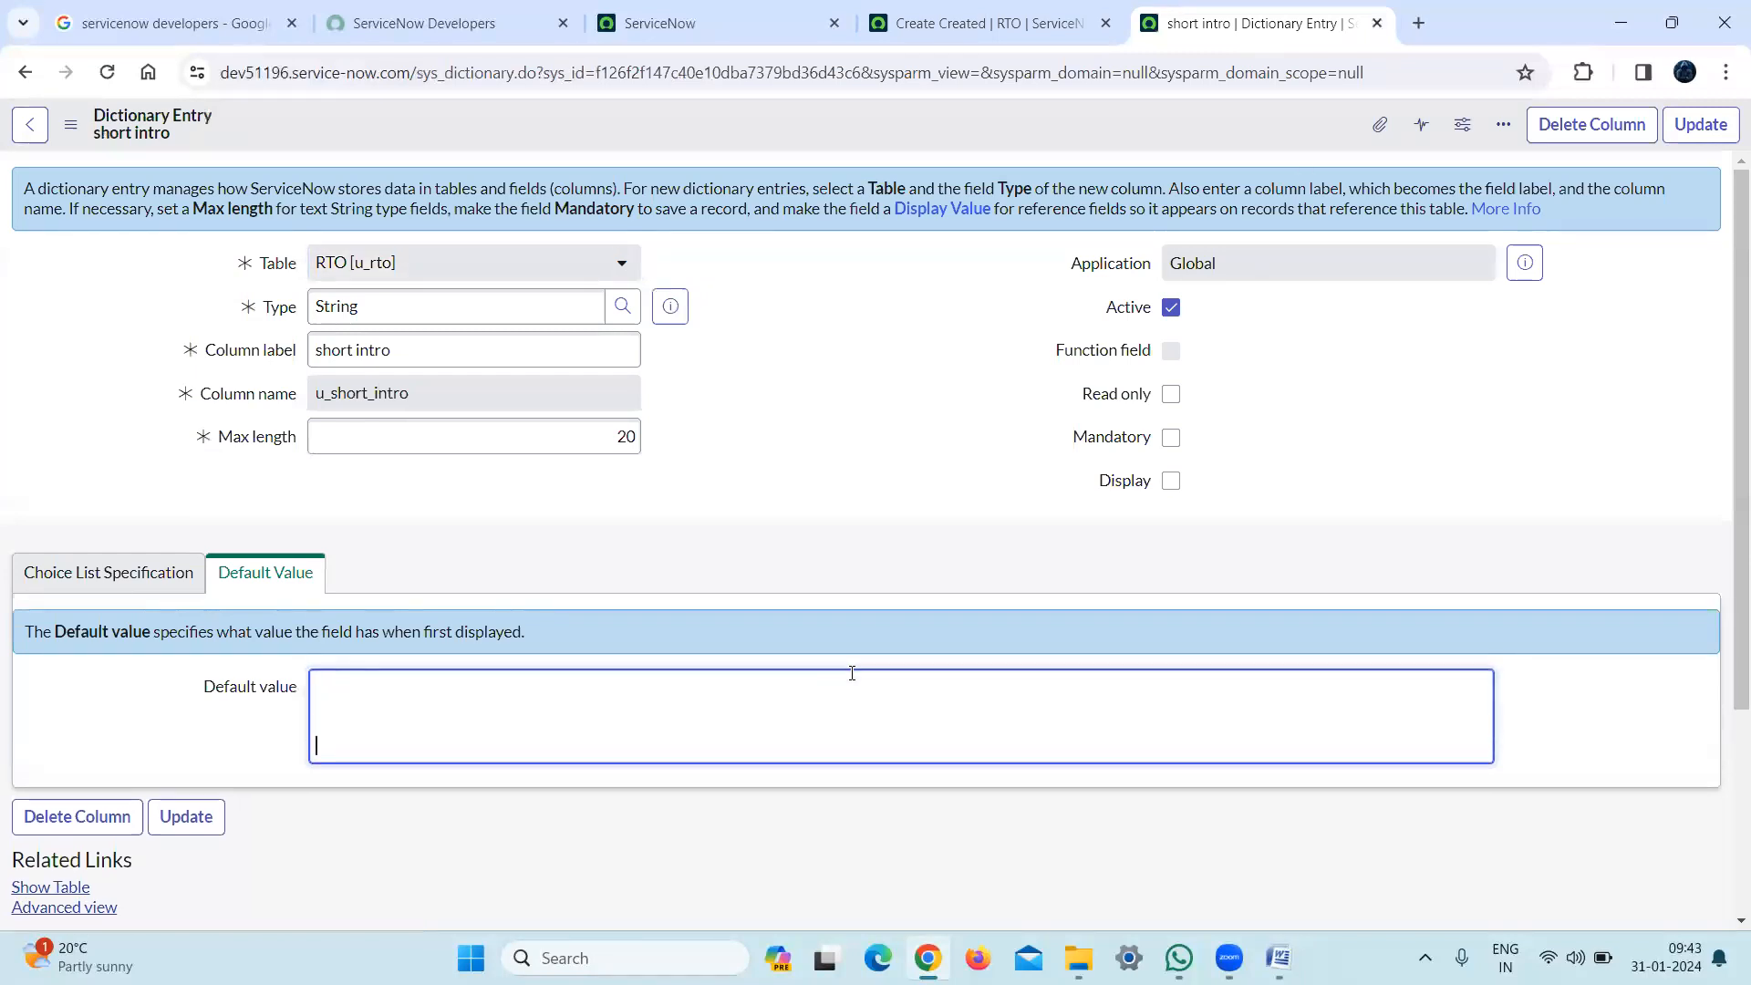
key(BackSpace)
key(BackSpace)
key(BackSpace)
key(BackSpace)
key(BackSpace)
key(BackSpace)
key(BackSpace)
key(BackSpace)
key(BackSpace)
key(BackSpace)
key(BackSpace)
key(BackSpace)
key(BackSpace)
key(BackSpace)
key(BackSpace)
key(BackSpace)
key(BackSpace)
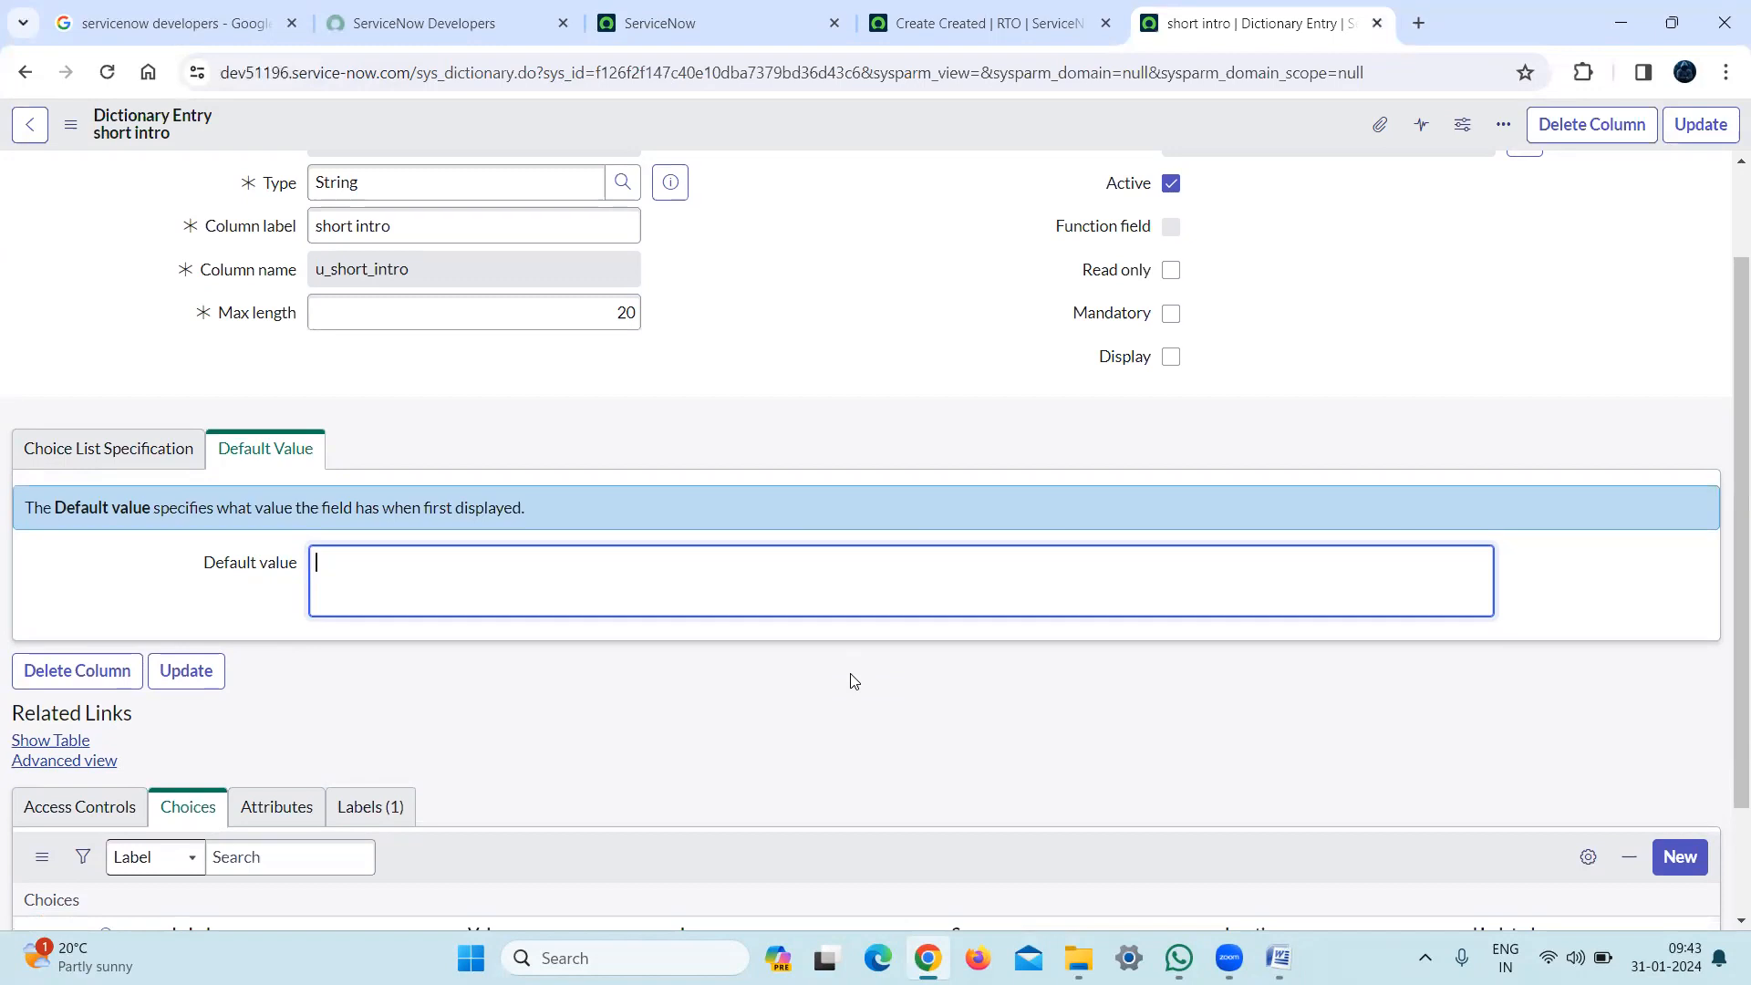
Show the dictionary information of the Default value field to examine its type and maximum length
click(276, 572)
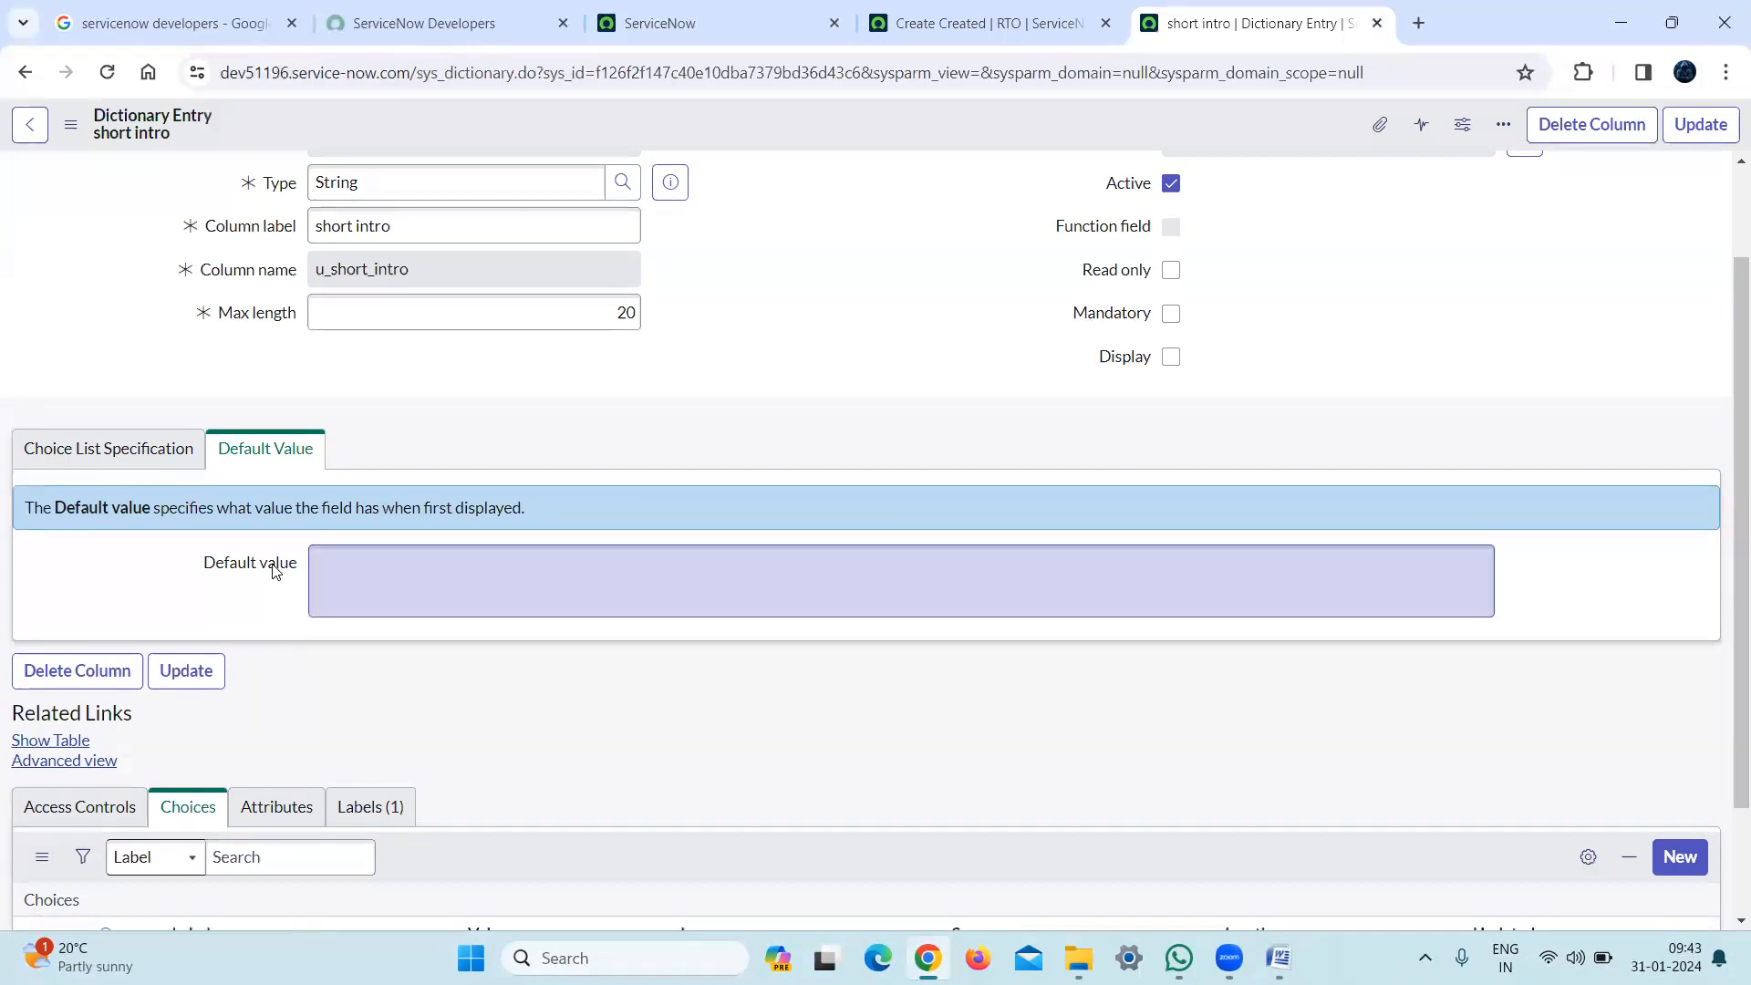
right_click(277, 572)
click(384, 665)
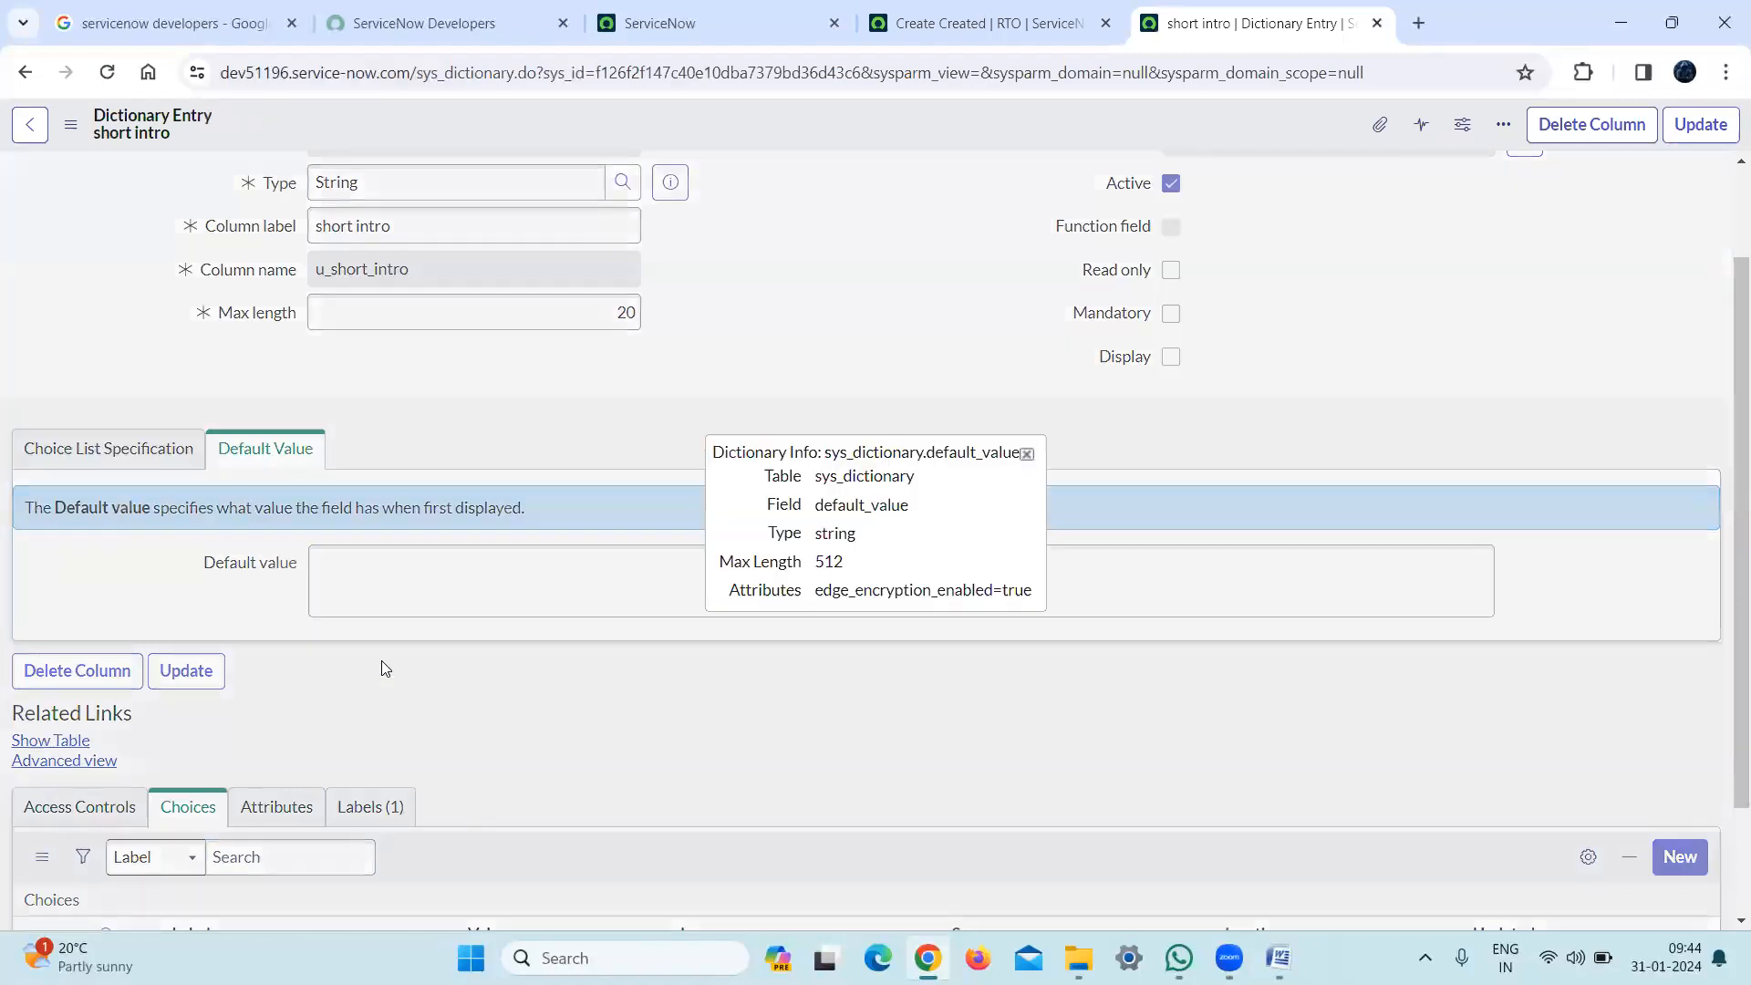
Check the maximum length given for the default_value field in its dictionary info
double_click(837, 540)
drag(850, 563, 811, 569)
click(355, 35)
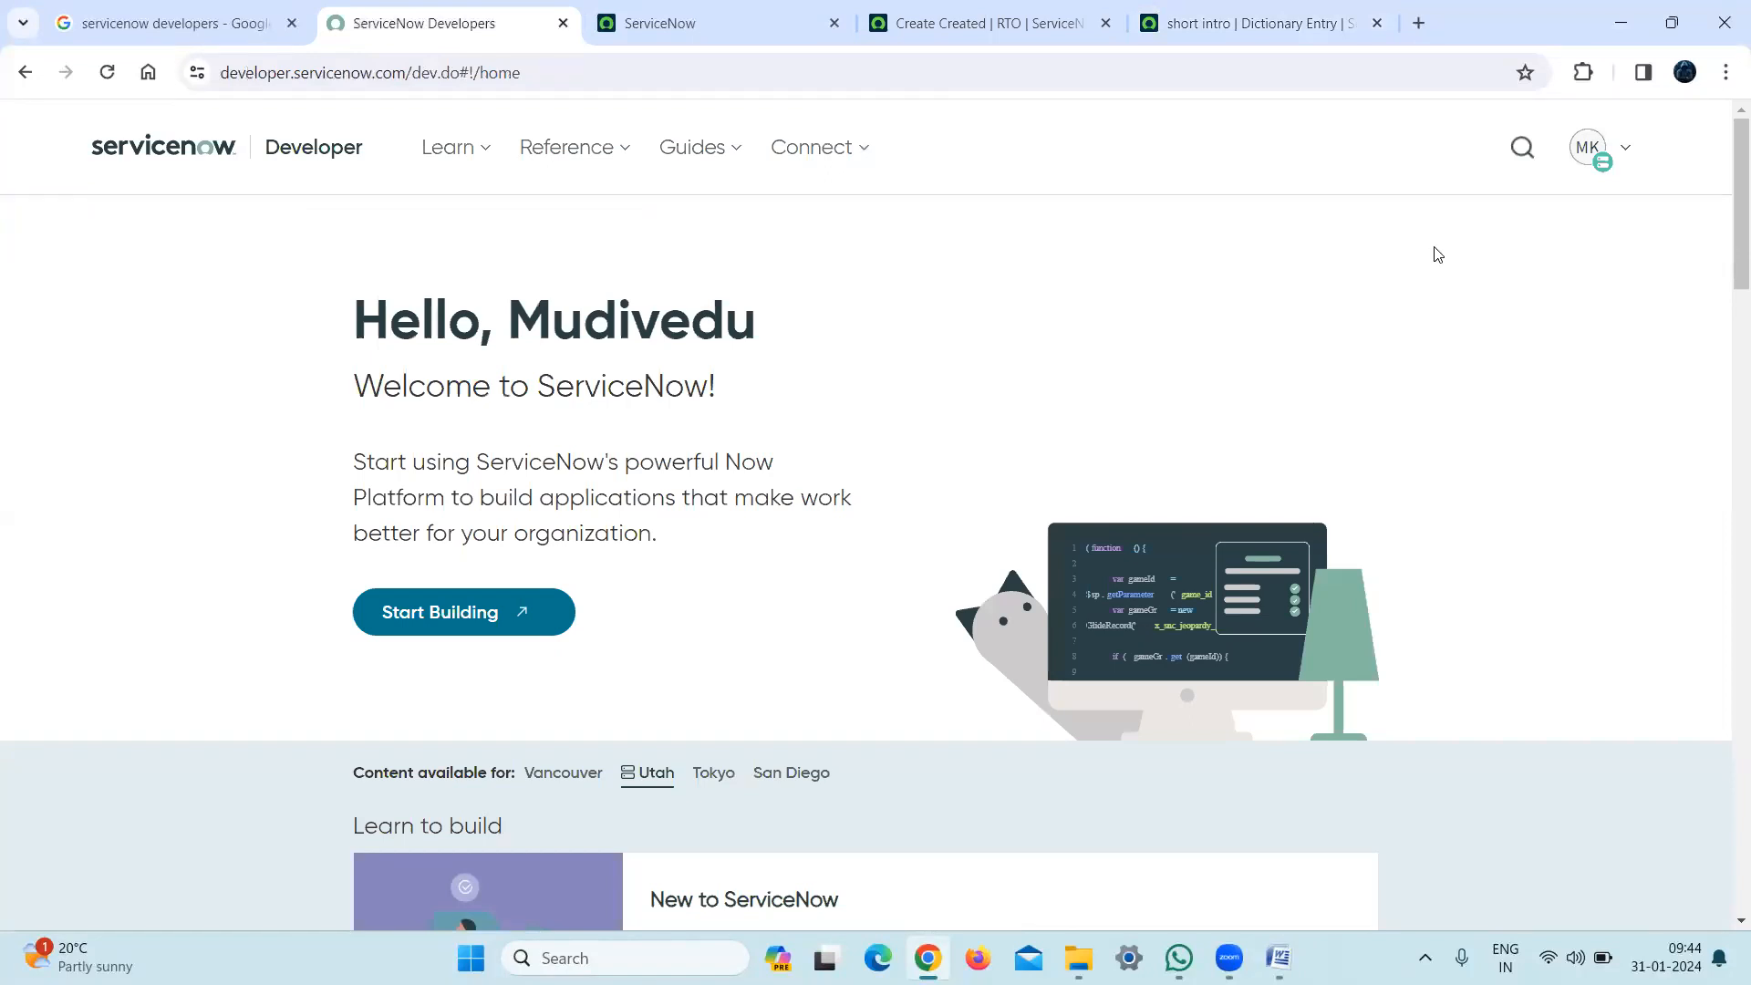
key(ctrl+Tab)
key(ctrl+Tab)
key(ctrl+Tab)
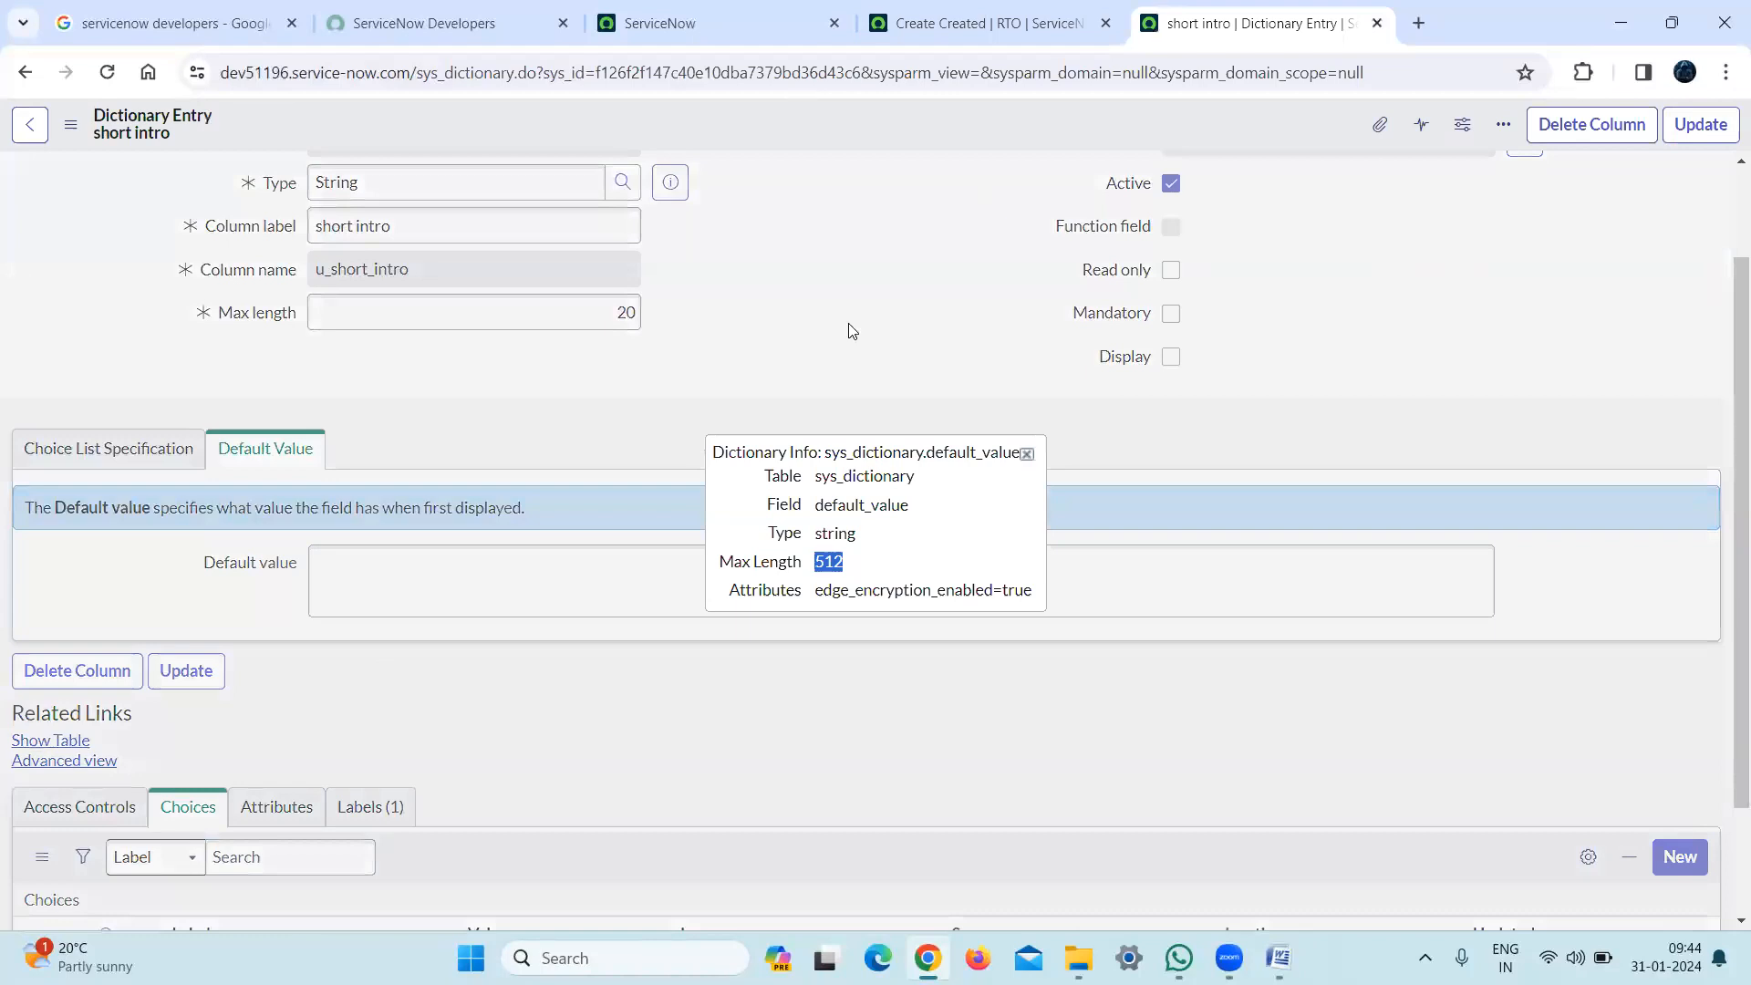
Close the dictionary info, set the short intro field's max length to 512, and save the entry
click(1027, 454)
double_click(625, 311)
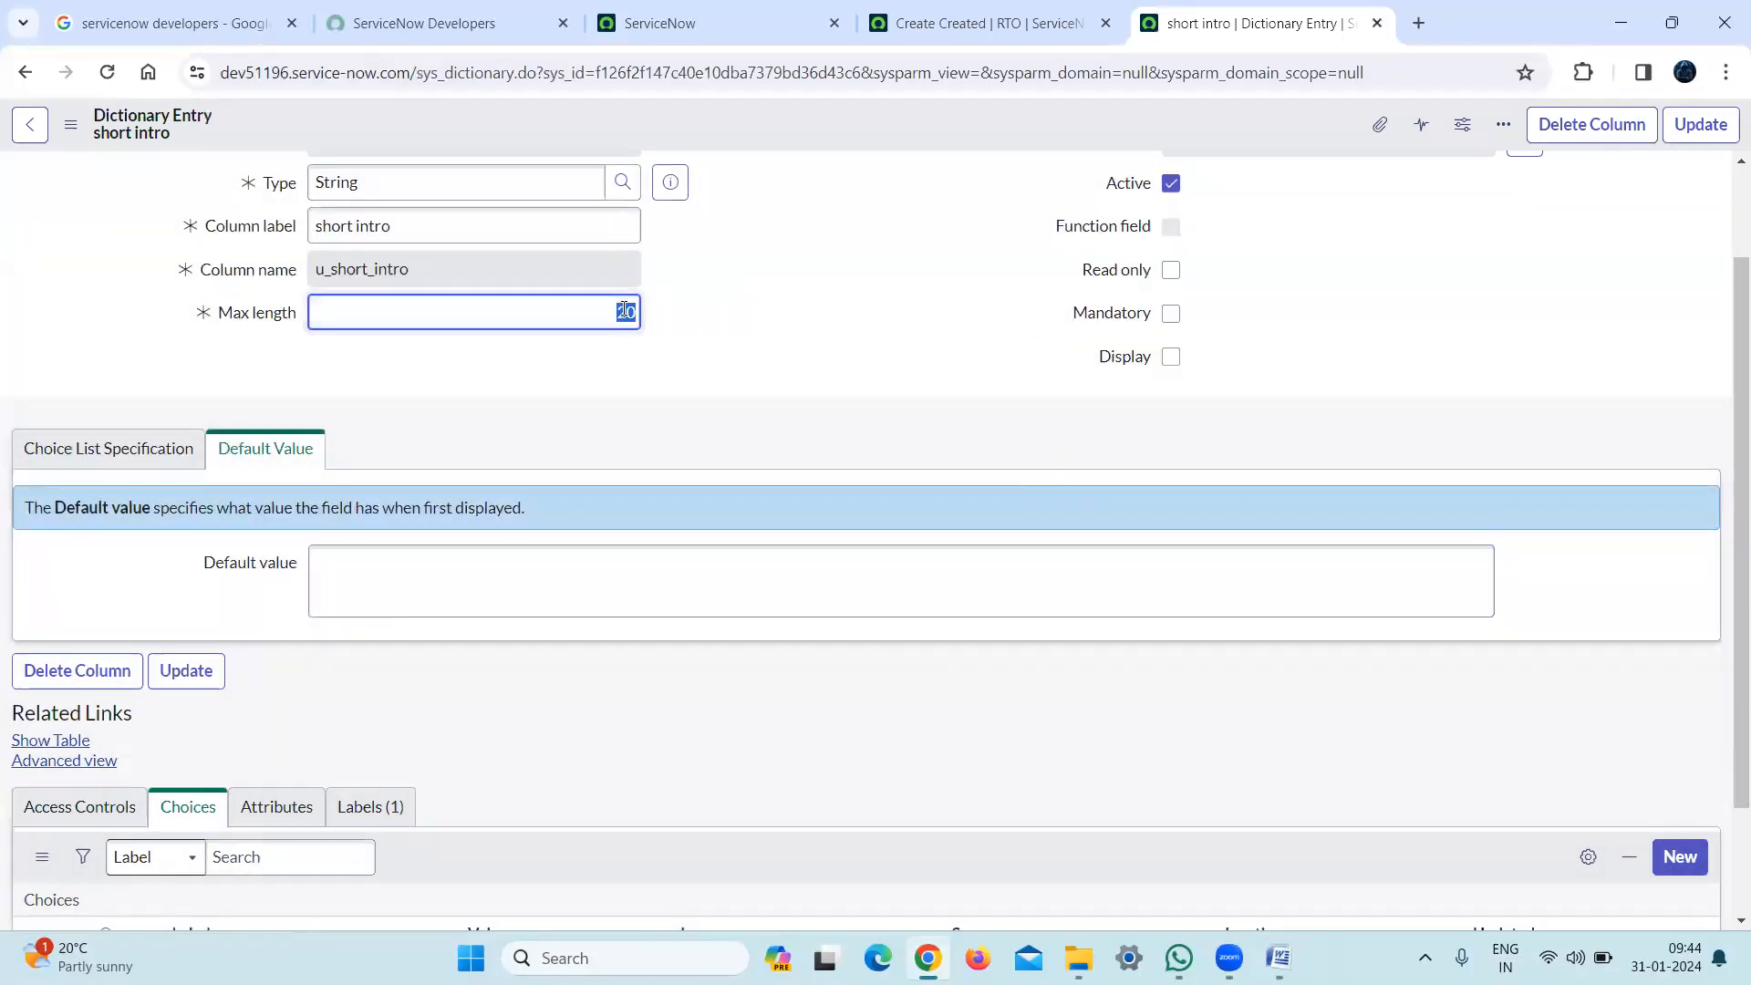
text(512)
click(805, 149)
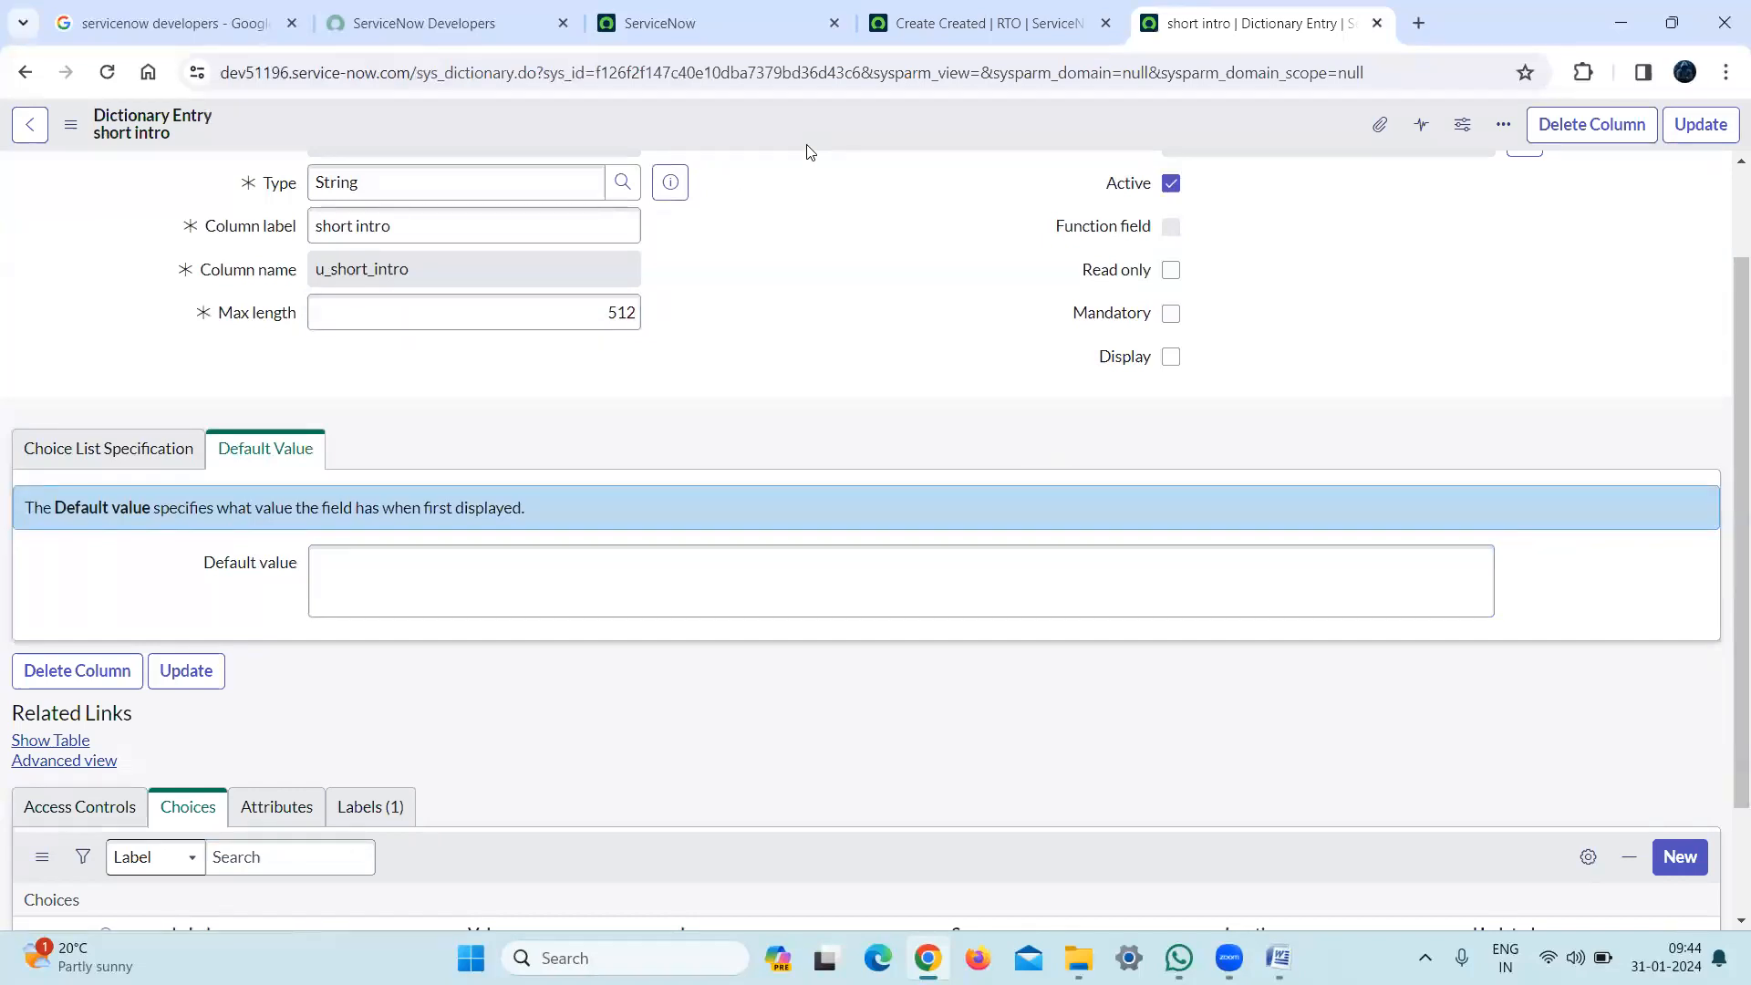
right_click(807, 147)
click(838, 161)
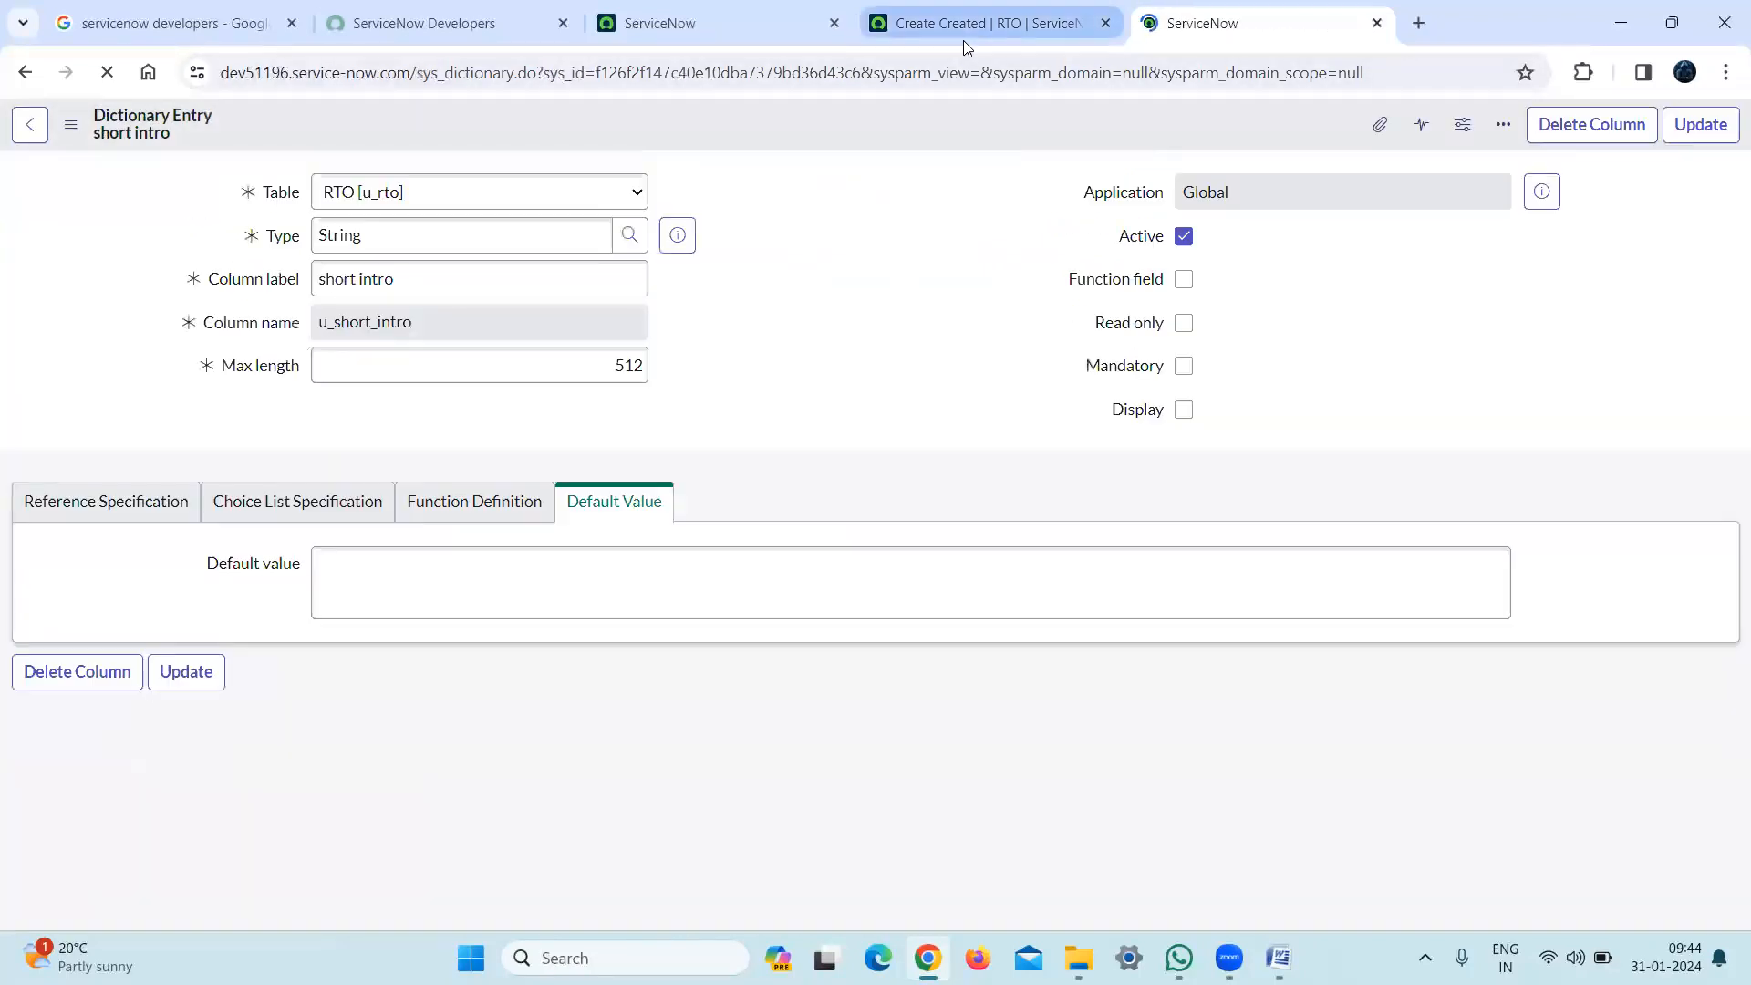
Reload the RTO new record form and fill the short intro field with a long run of blank lines
click(965, 46)
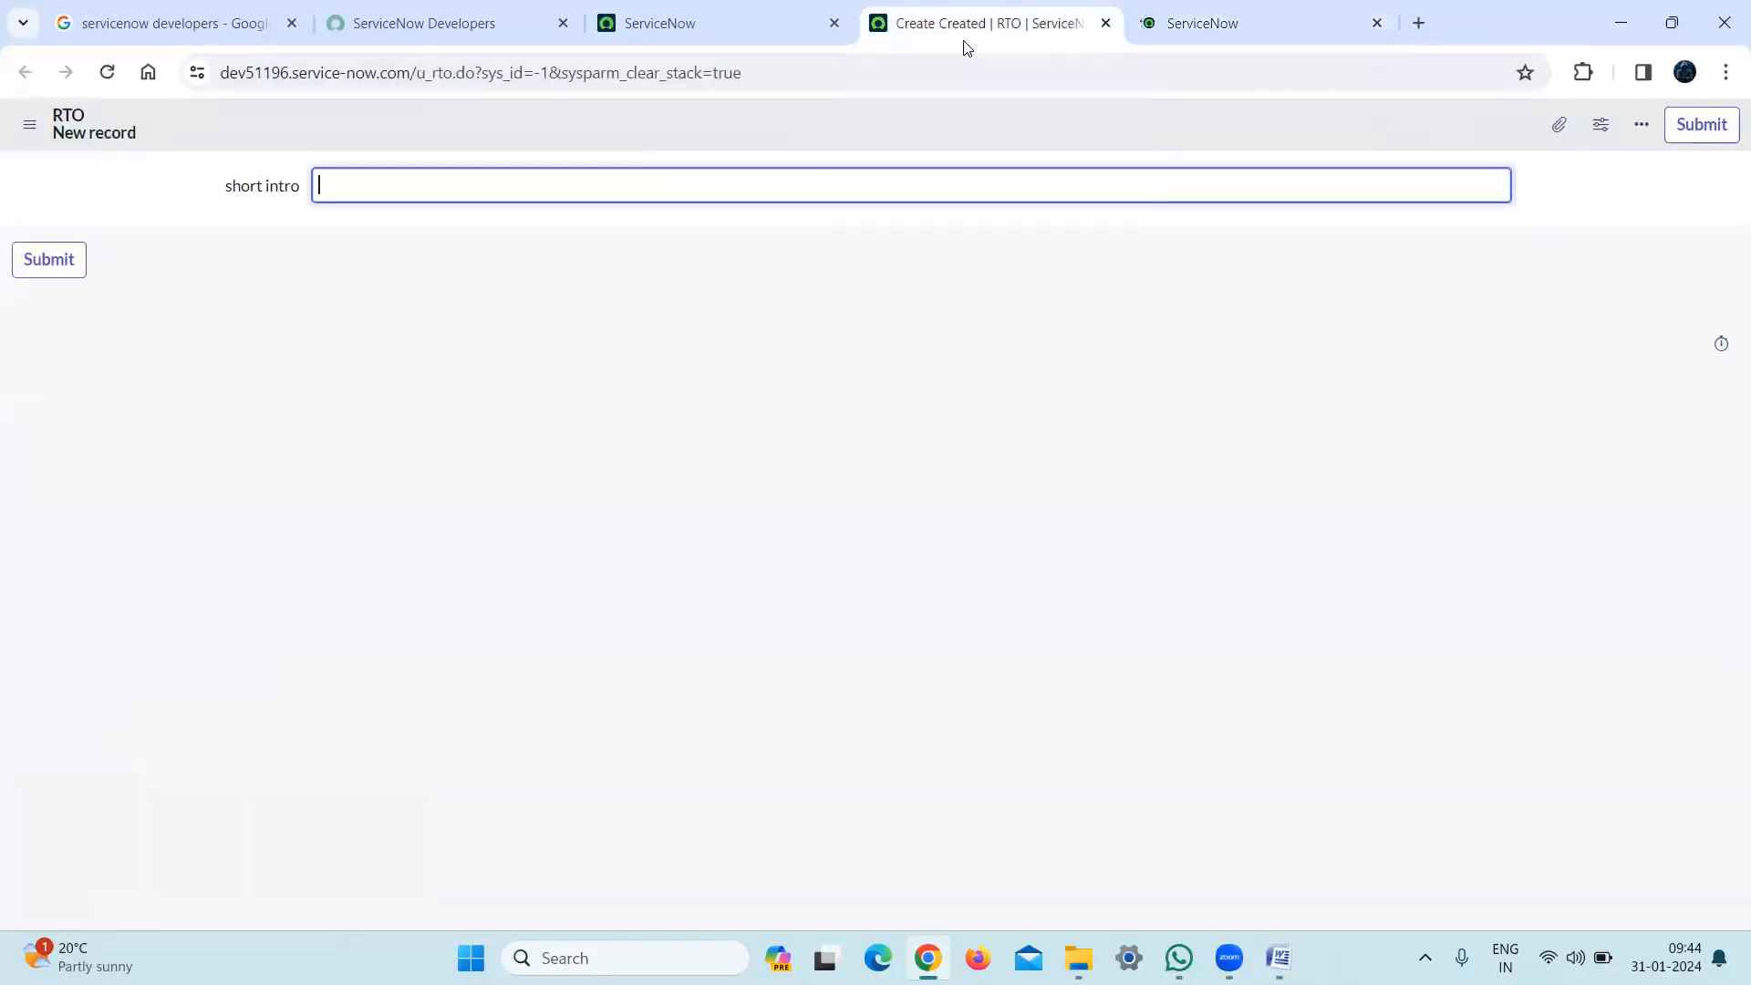
click(110, 80)
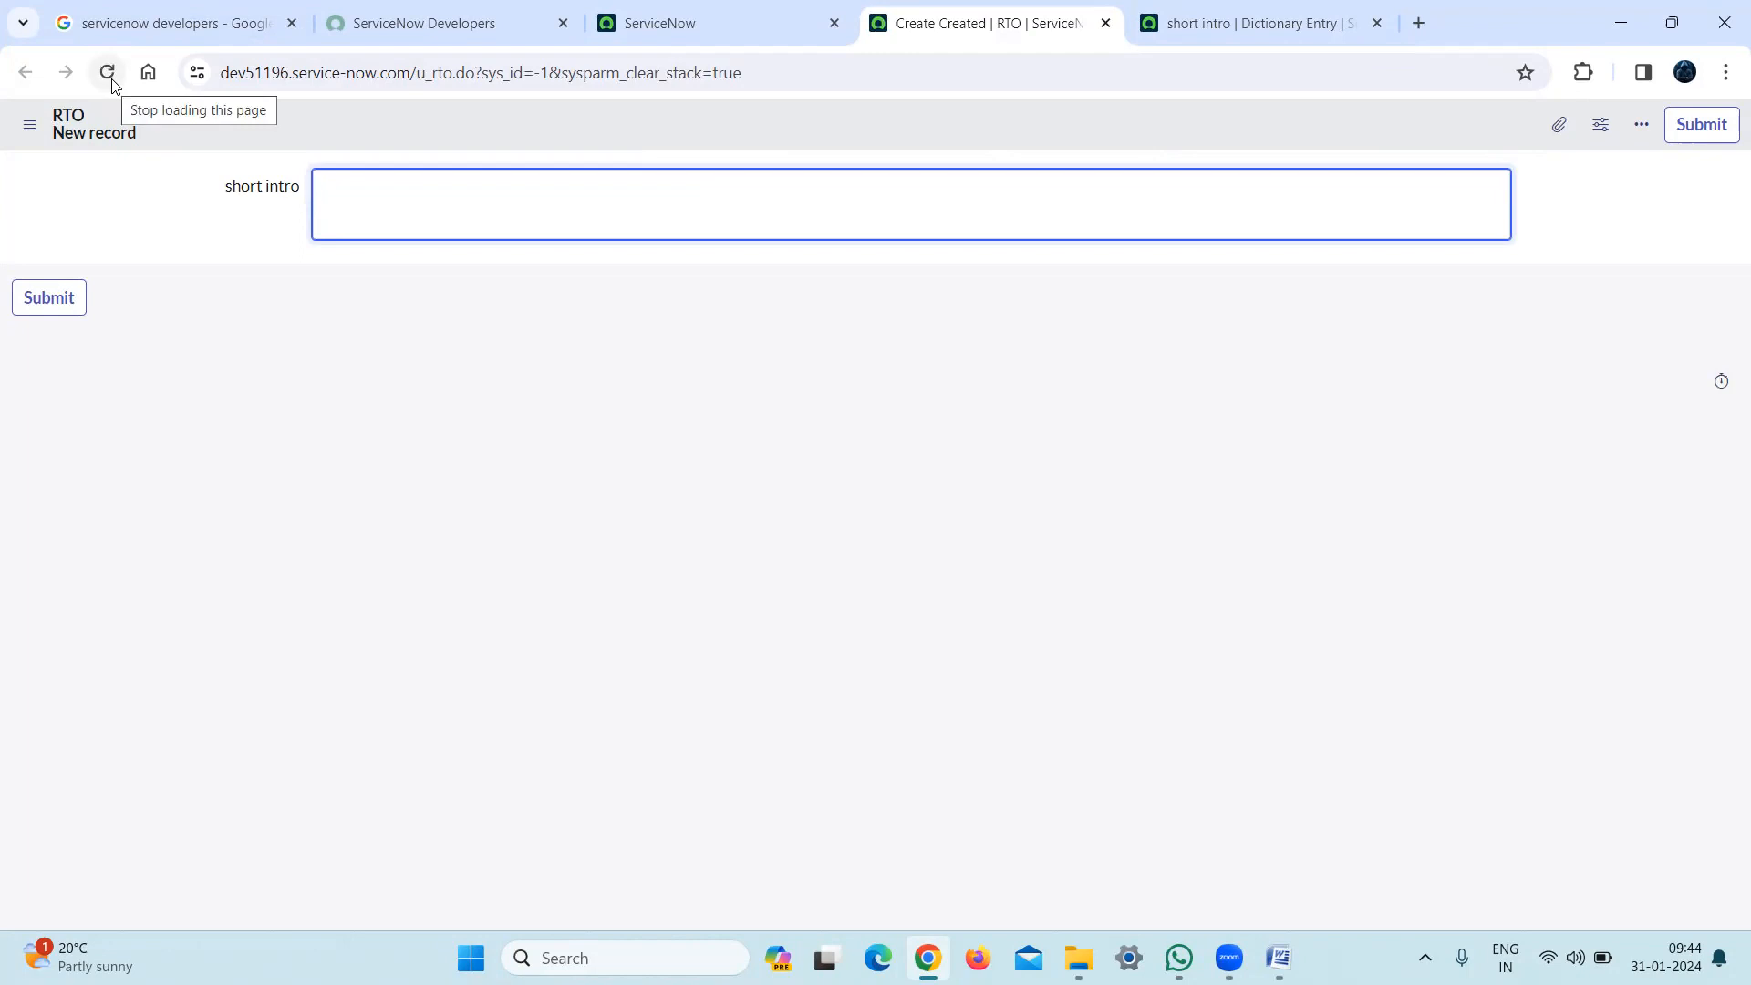
key(Return)
key(Return)
key(Return)
key(Return)
key(Return)
key(Return)
key(Return)
key(Return)
key(Return)
key(Return)
key(Return)
key(Return)
key(Return)
key(Return)
key(Return)
key(Return)
key(Return)
key(Return)
key(Return)
key(Return)
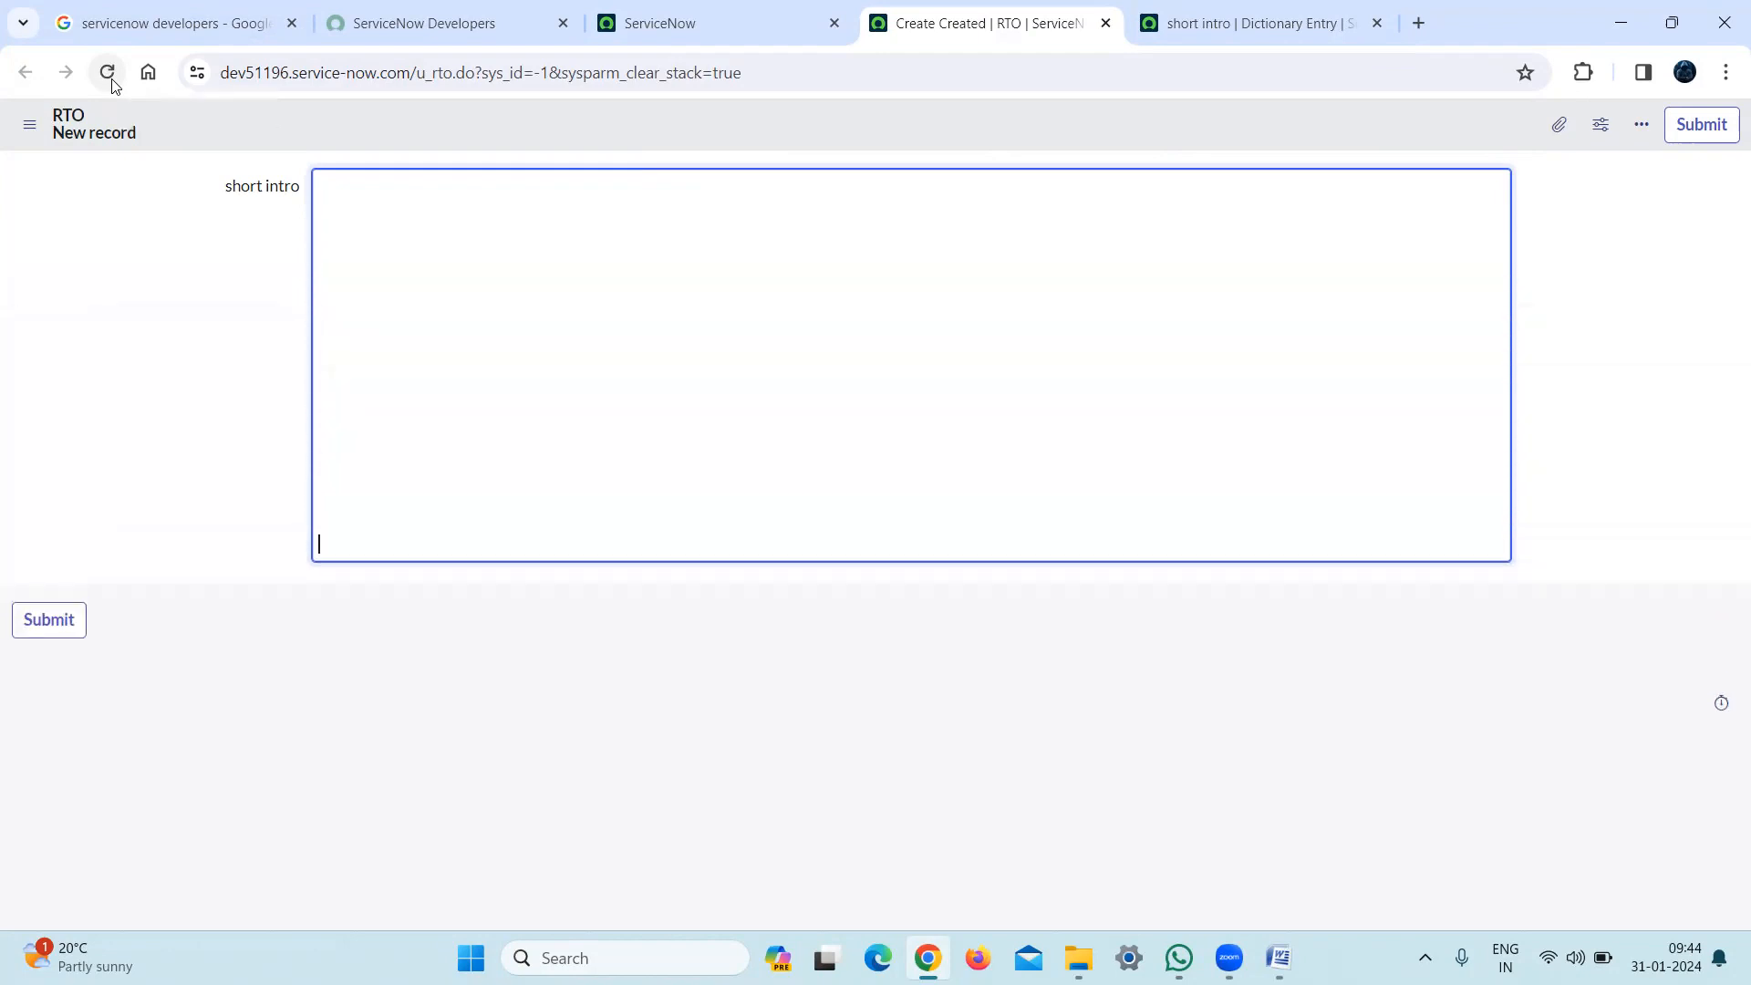
key(Return)
key(Return)
key(Return)
key(Return)
key(Return)
key(Return)
key(Return)
key(Return)
key(Return)
key(Return)
key(Return)
key(Return)
key(Return)
key(Return)
key(Return)
key(Return)
key(Return)
key(Return)
key(Return)
key(Return)
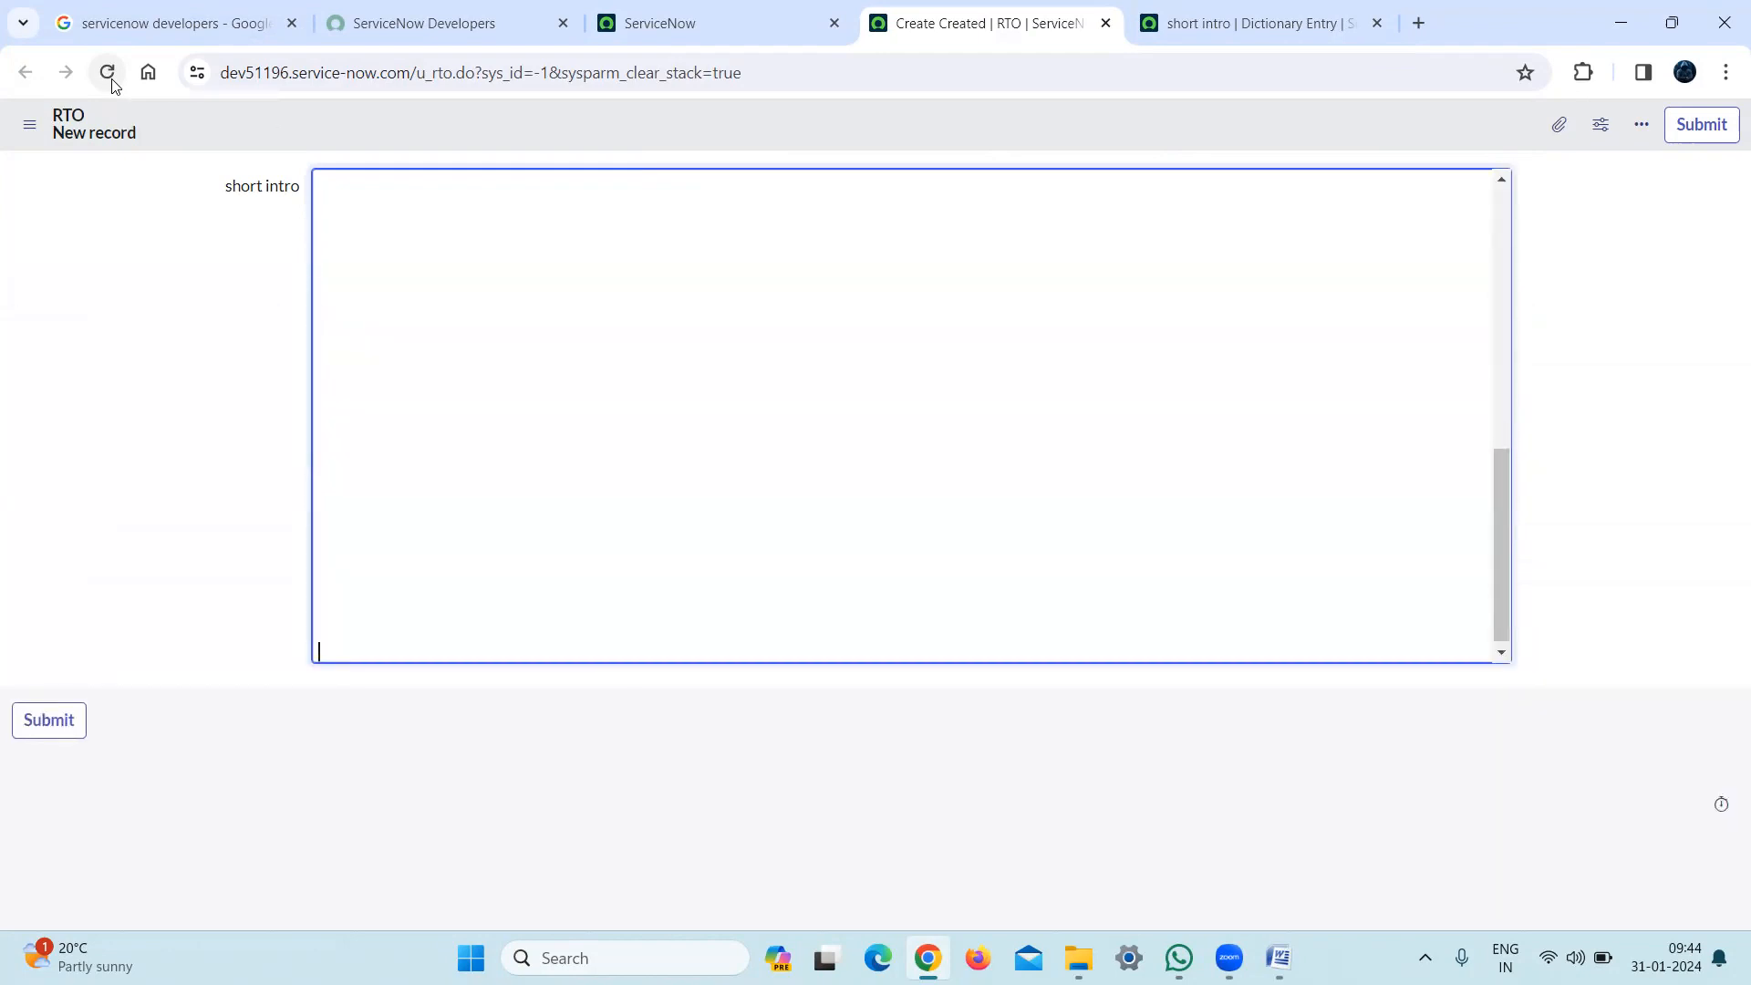
Delete all the blank lines from the short intro field
key(BackSpace)
key(BackSpace)
key(BackSpace)
key(BackSpace)
key(BackSpace)
key(BackSpace)
key(BackSpace)
key(BackSpace)
key(BackSpace)
key(BackSpace)
key(BackSpace)
key(BackSpace)
key(BackSpace)
key(BackSpace)
key(BackSpace)
key(BackSpace)
key(BackSpace)
key(BackSpace)
key(BackSpace)
key(BackSpace)
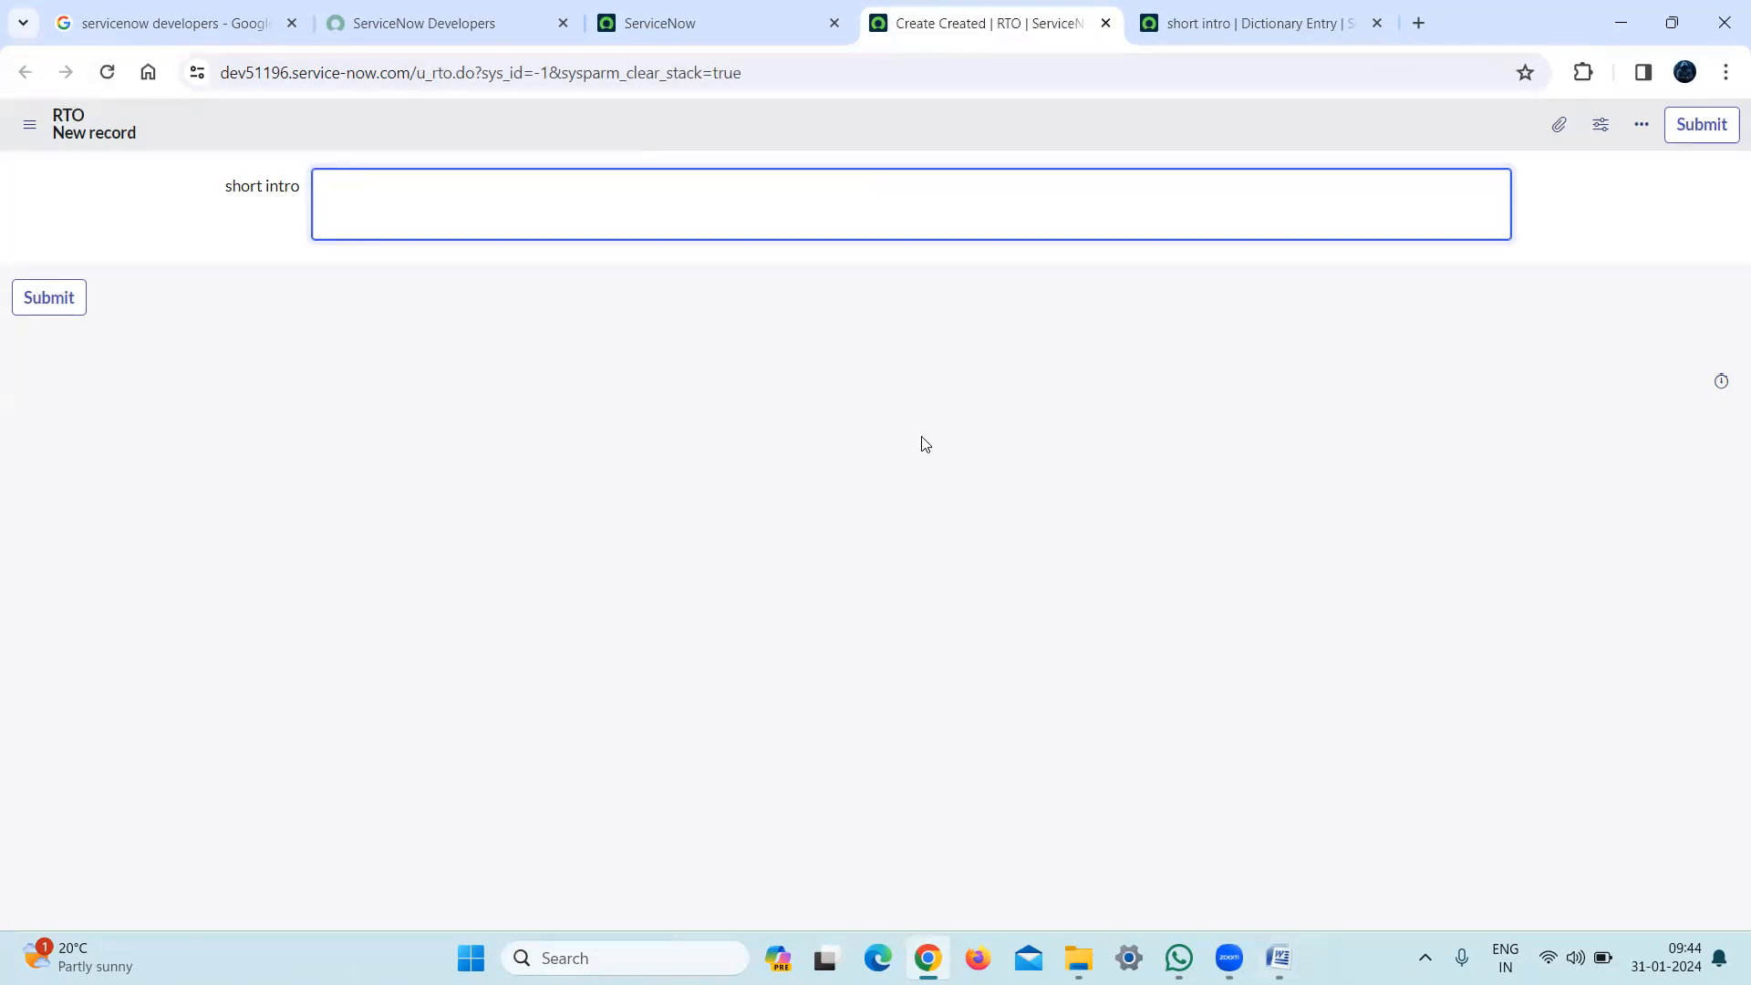
Switch to the Word notes to find the Currency field type, and return to the RTO form in Chrome
click(1279, 958)
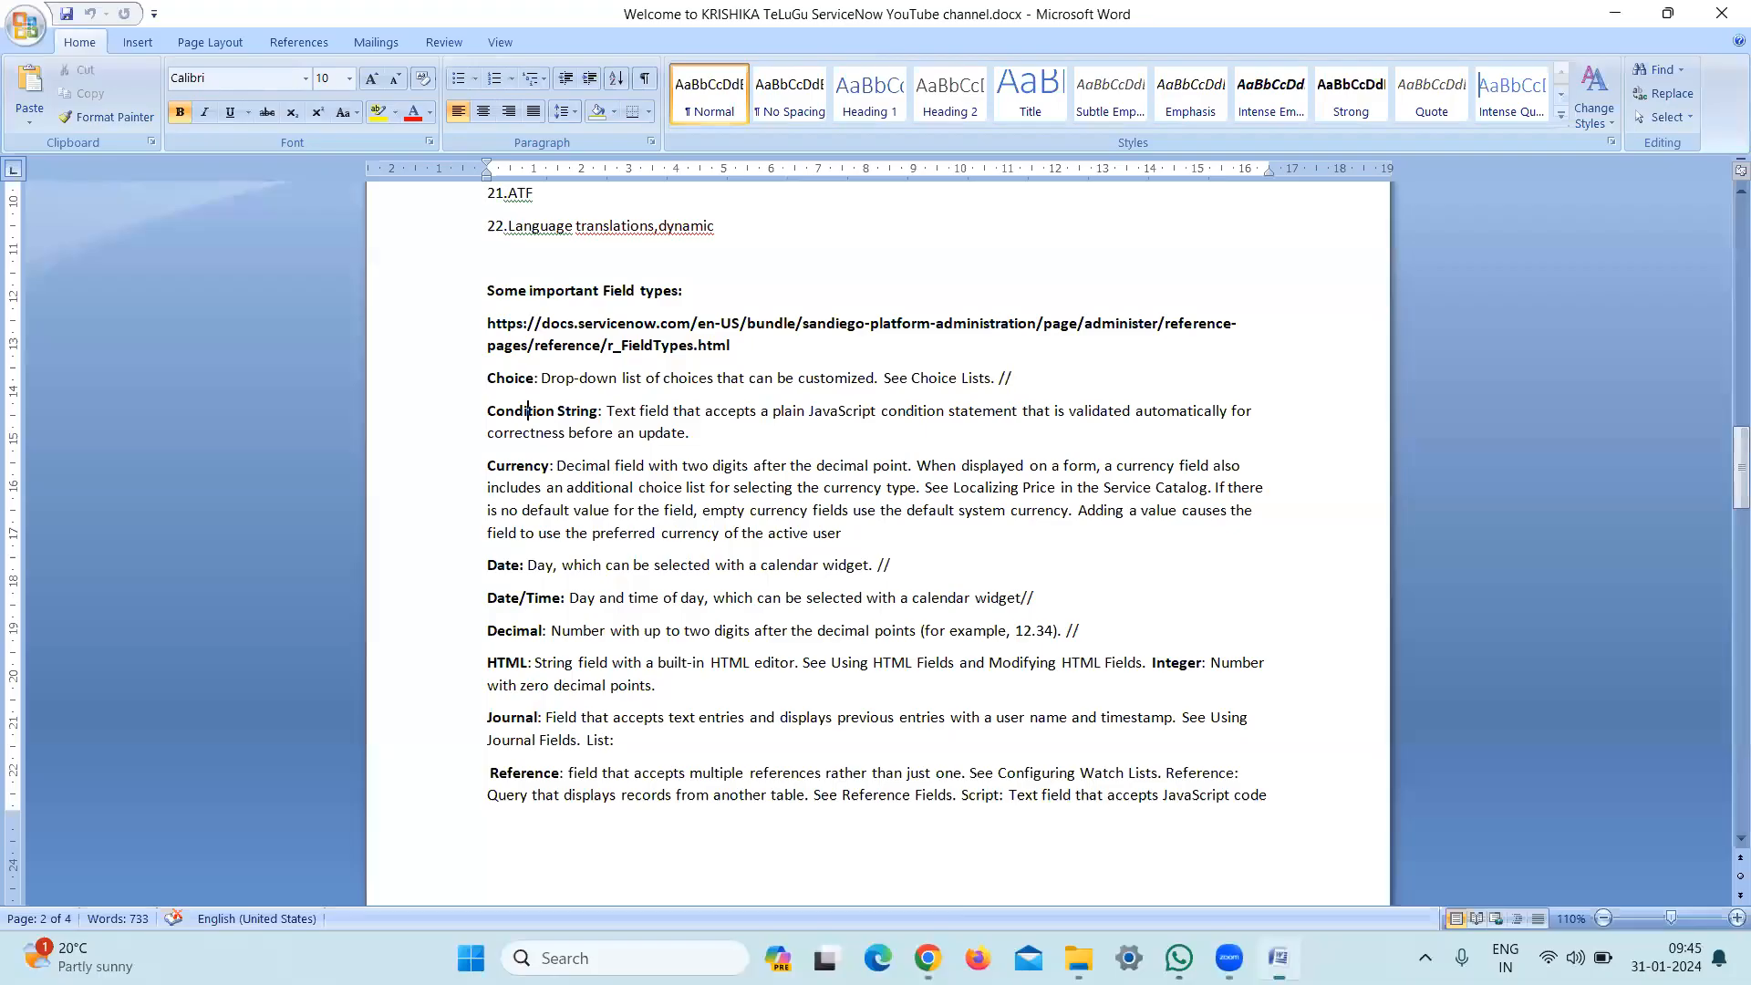
double_click(497, 465)
mouse_move(928, 958)
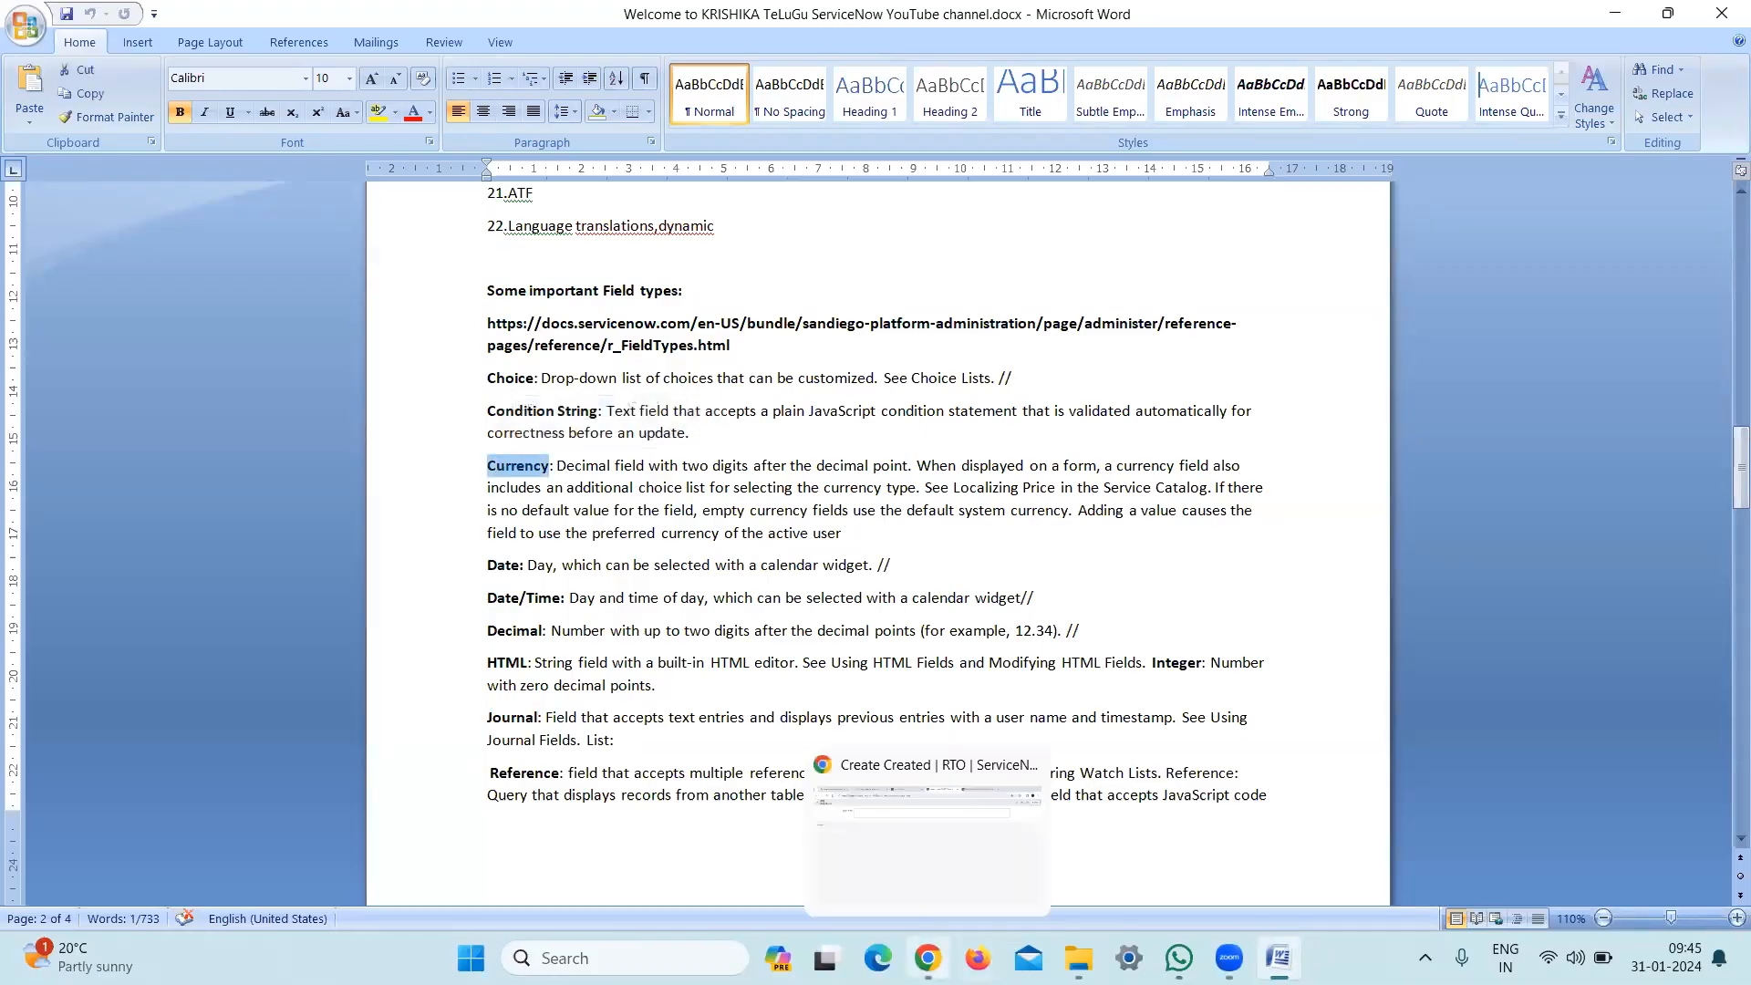
click(935, 904)
click(461, 711)
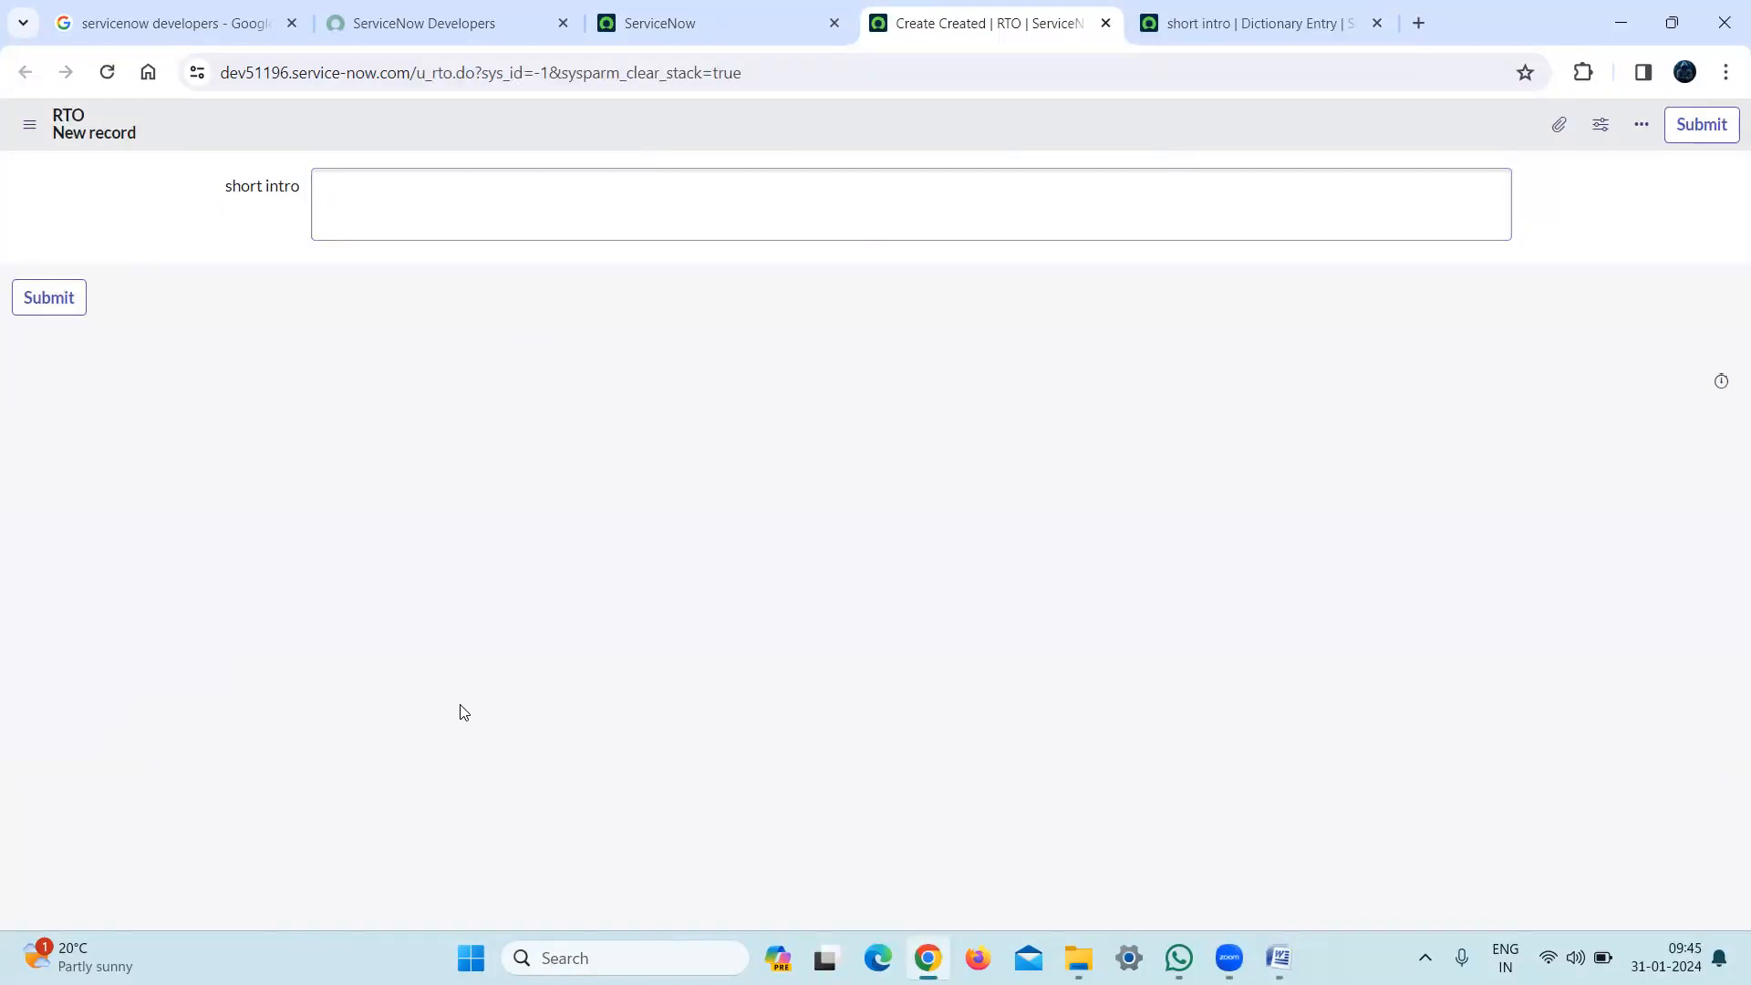
Open the Dictionary Entries list from the saved favorites in ServiceNow and start a new dictionary entry
click(671, 24)
click(629, 249)
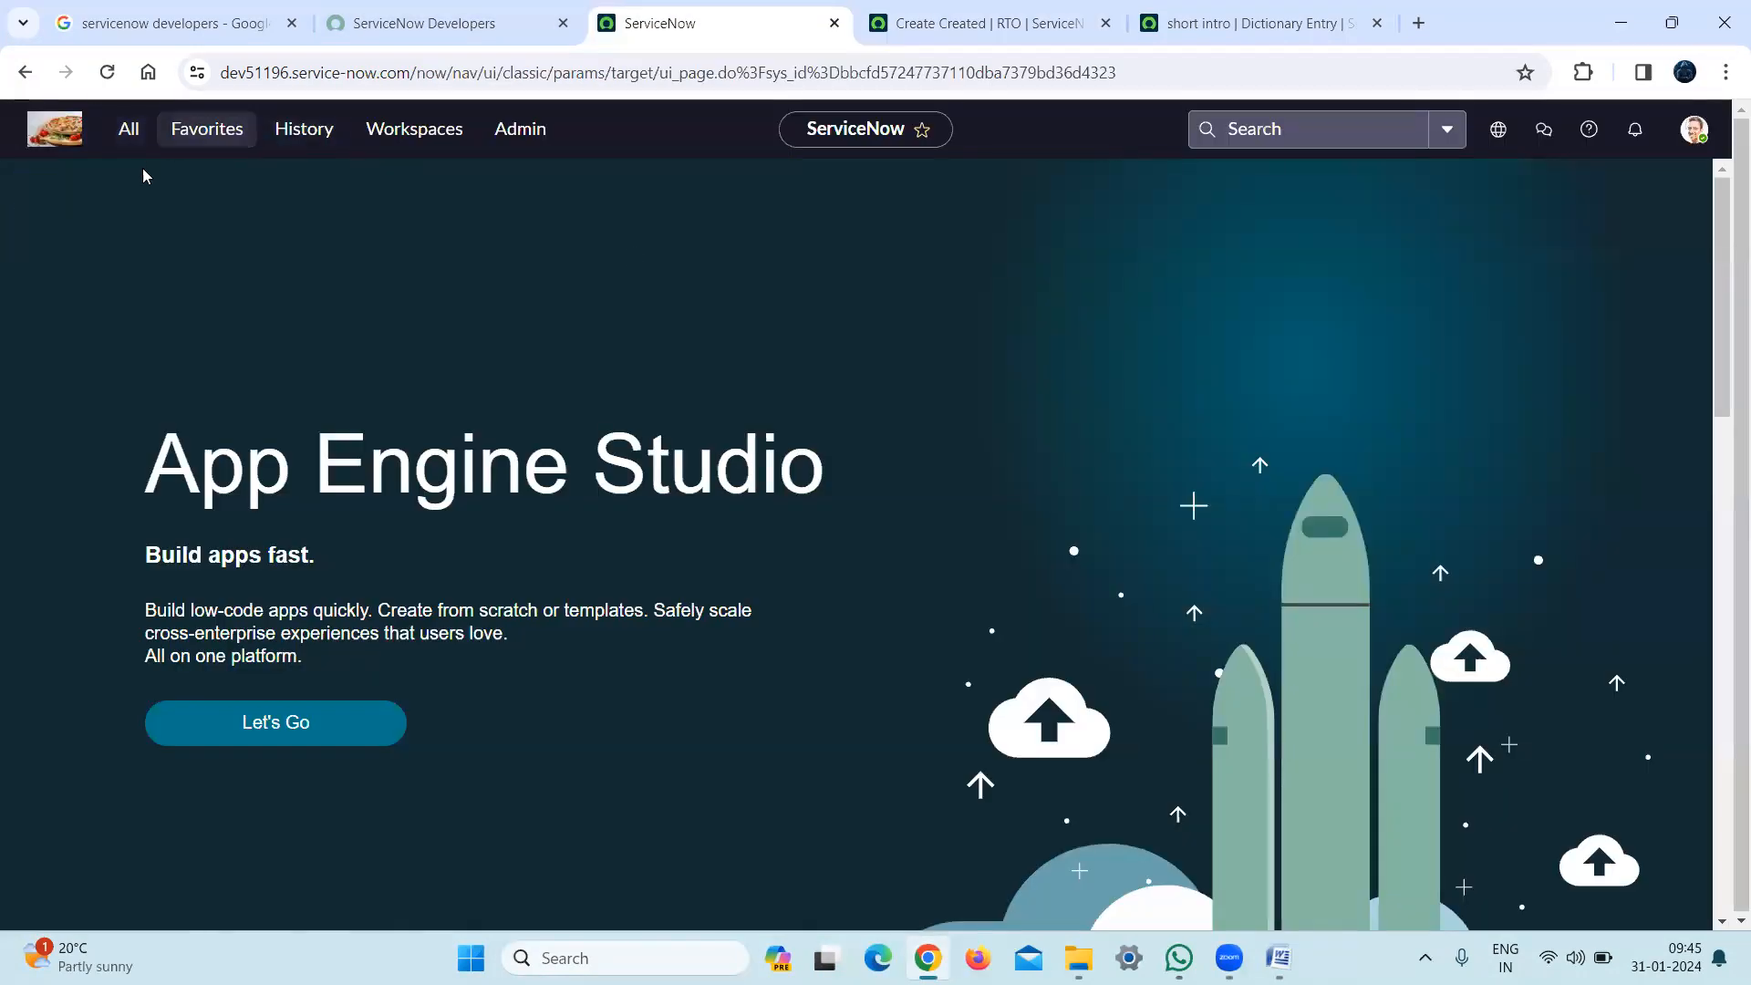
click(194, 146)
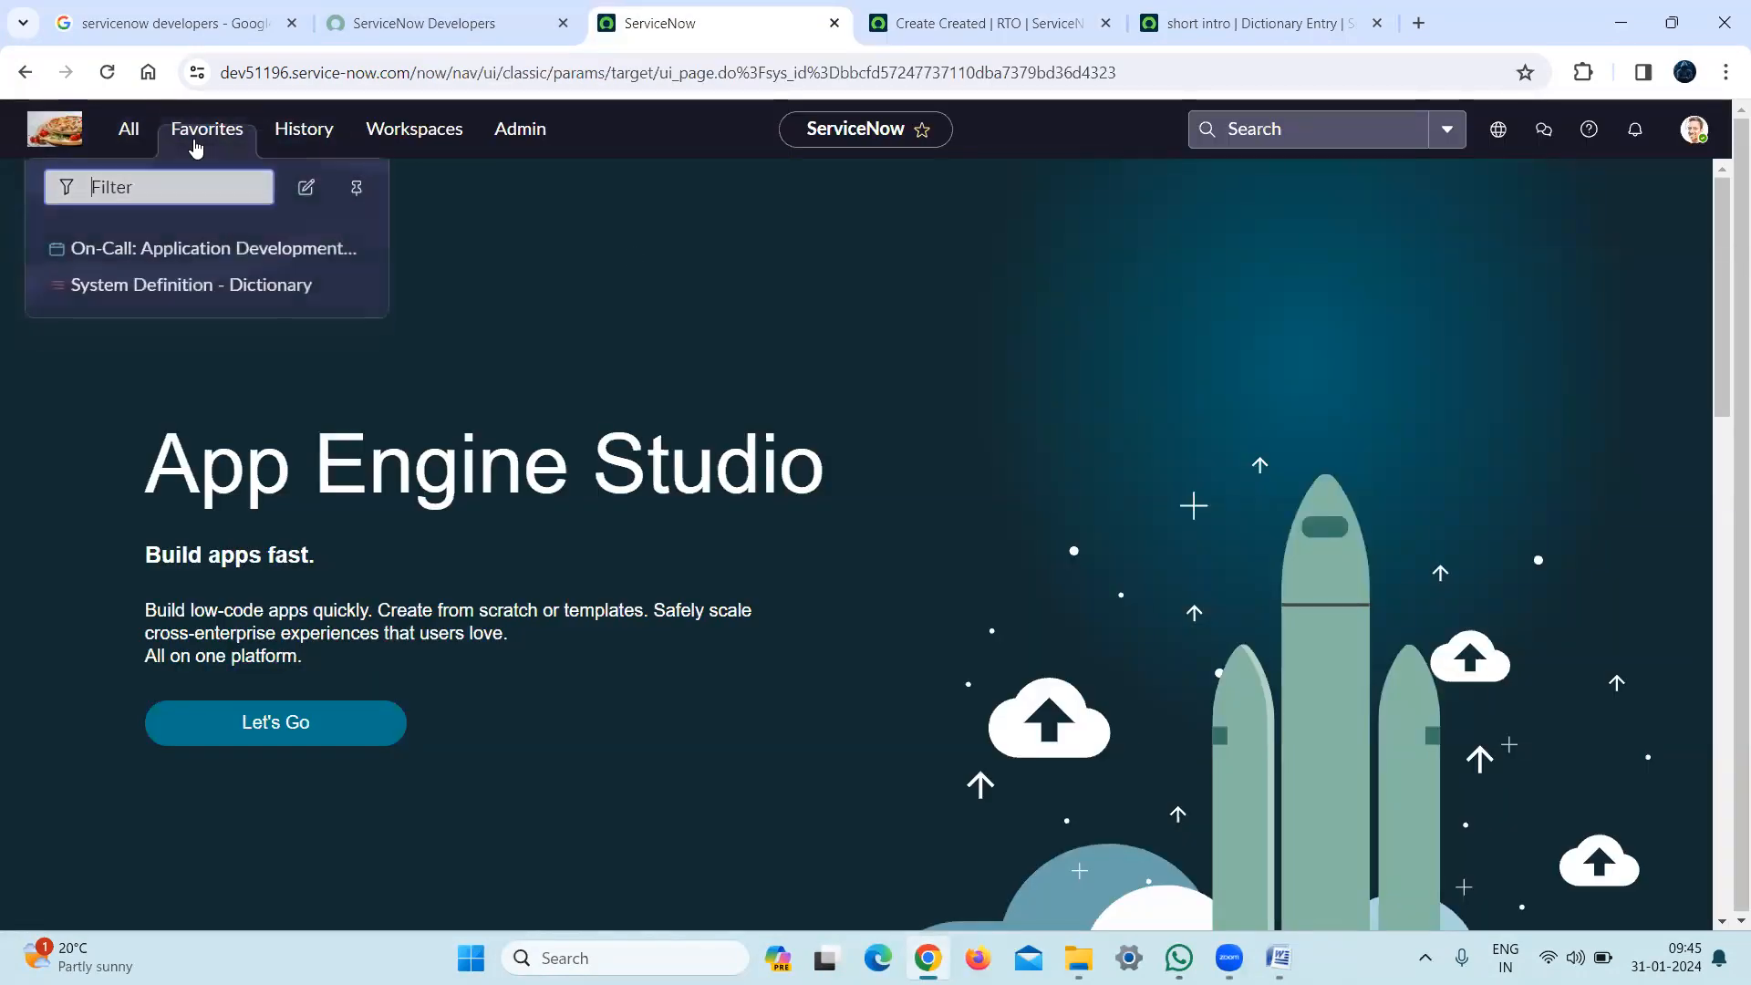
click(139, 281)
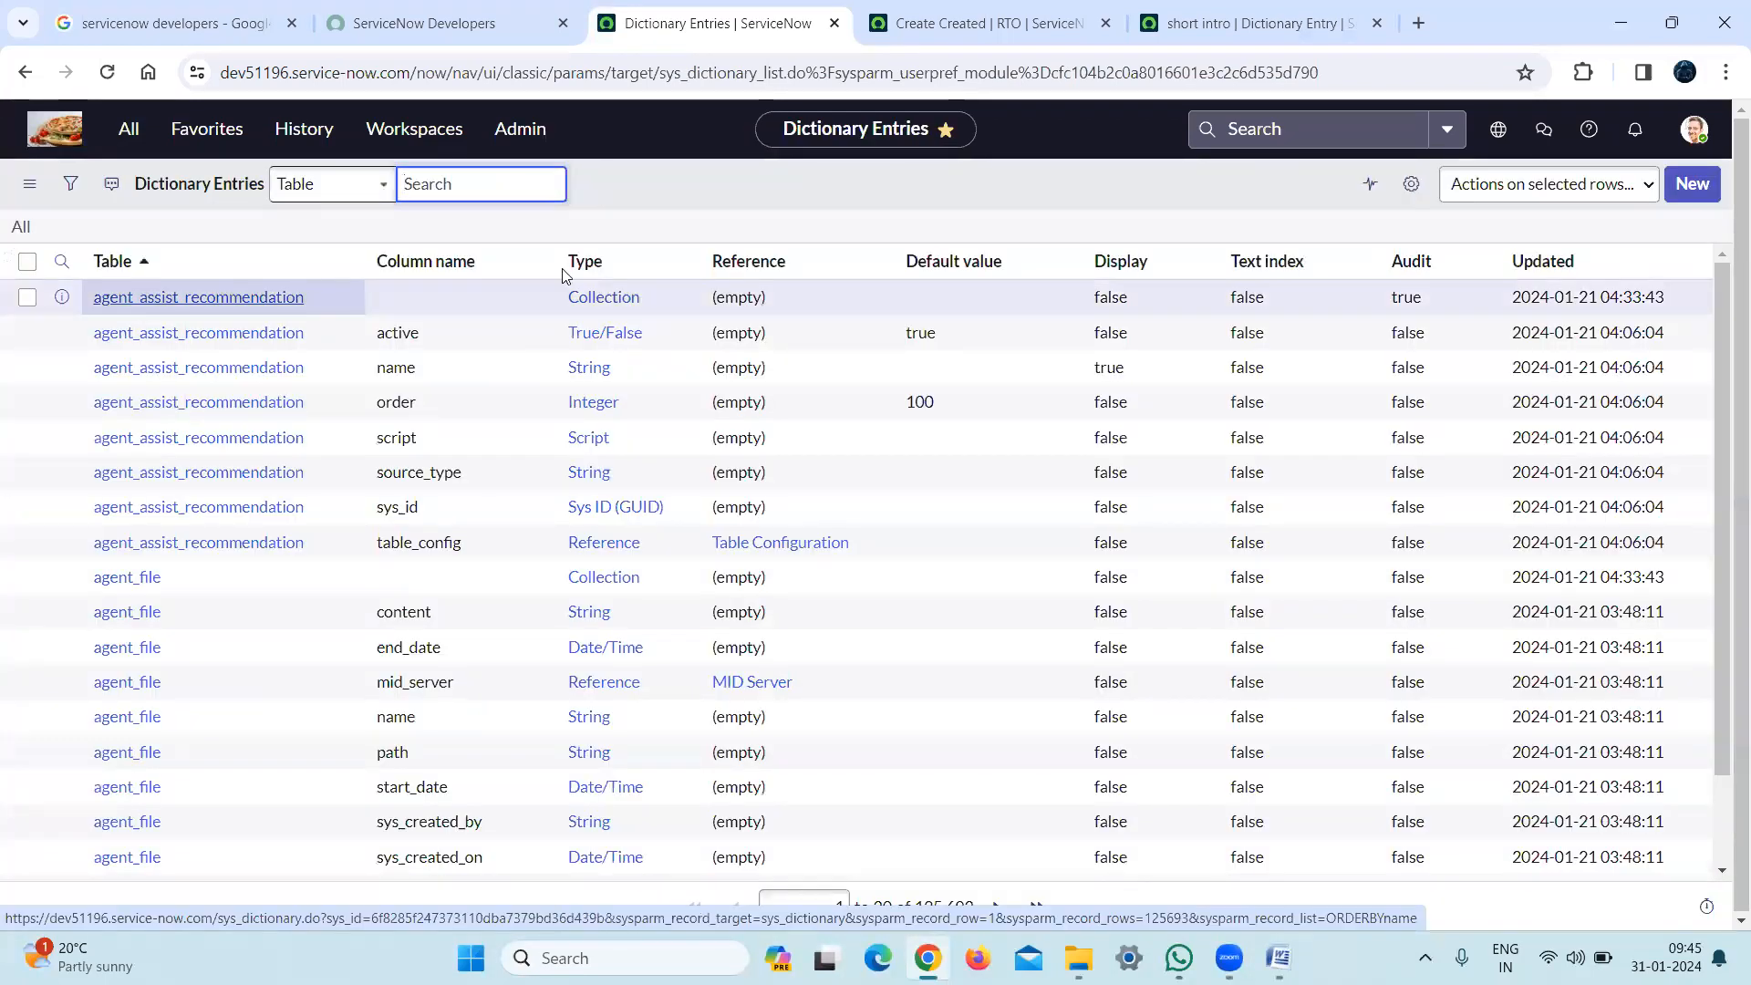
click(1709, 187)
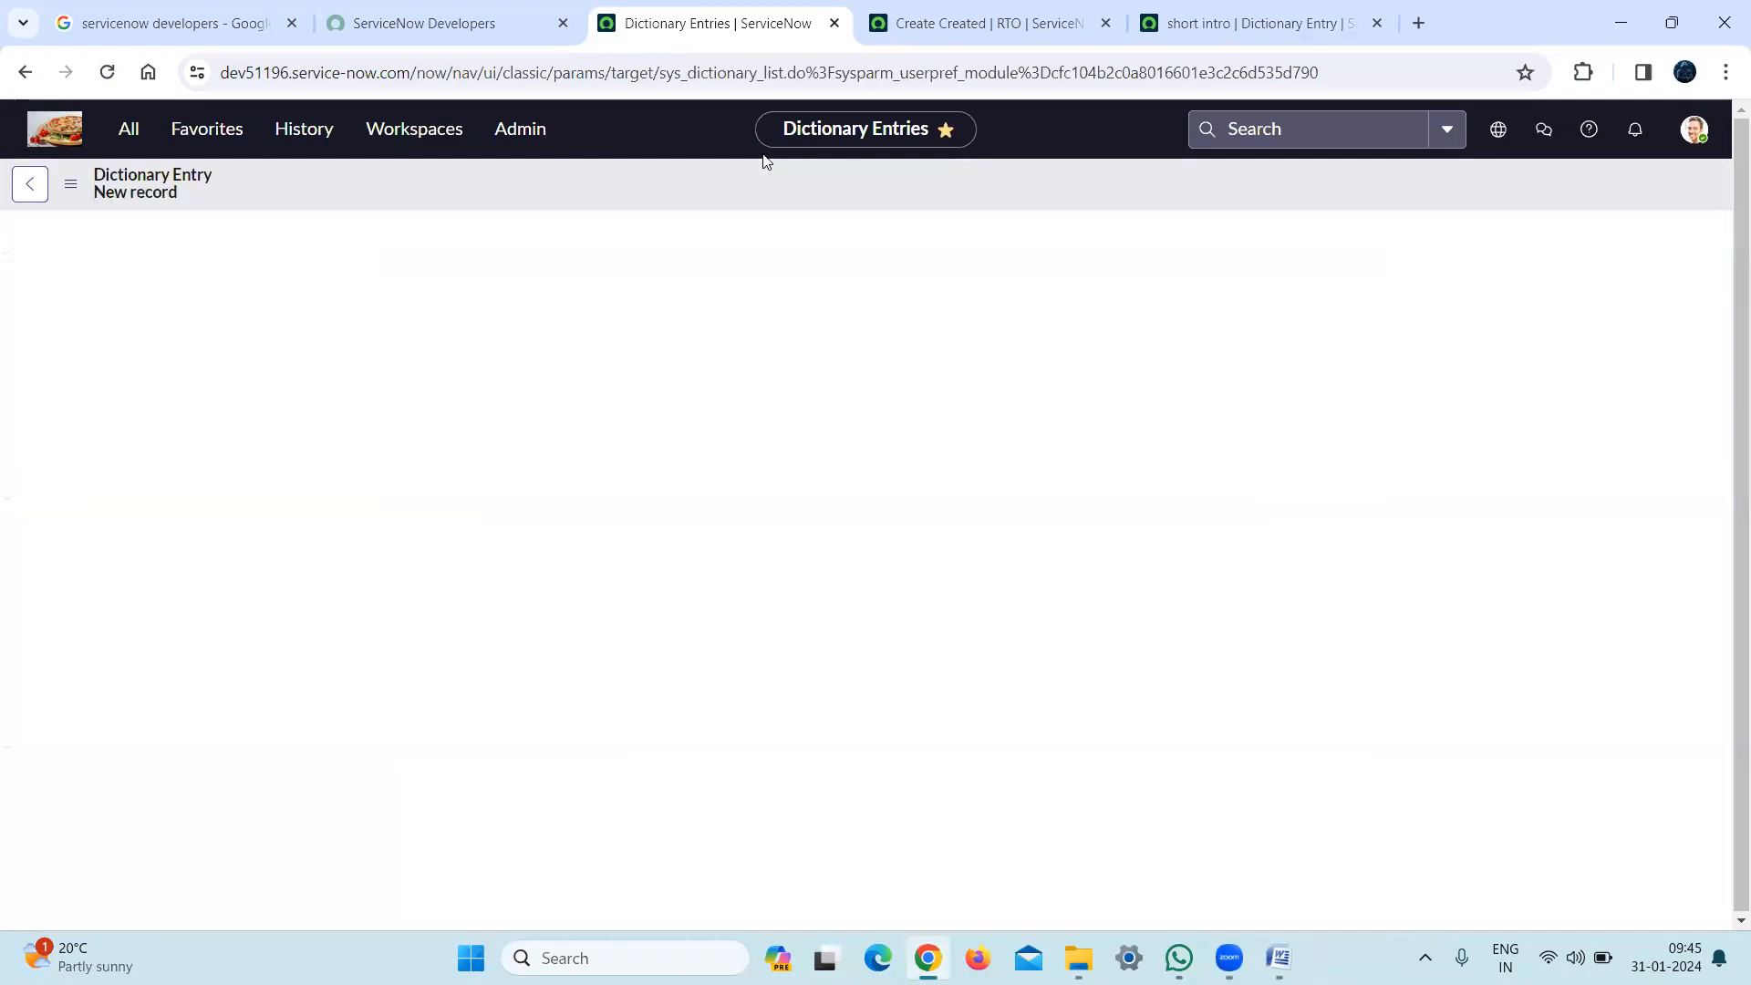
Set the new dictionary entry's table to RTO [u_rto] and its type to Currency
click(500, 264)
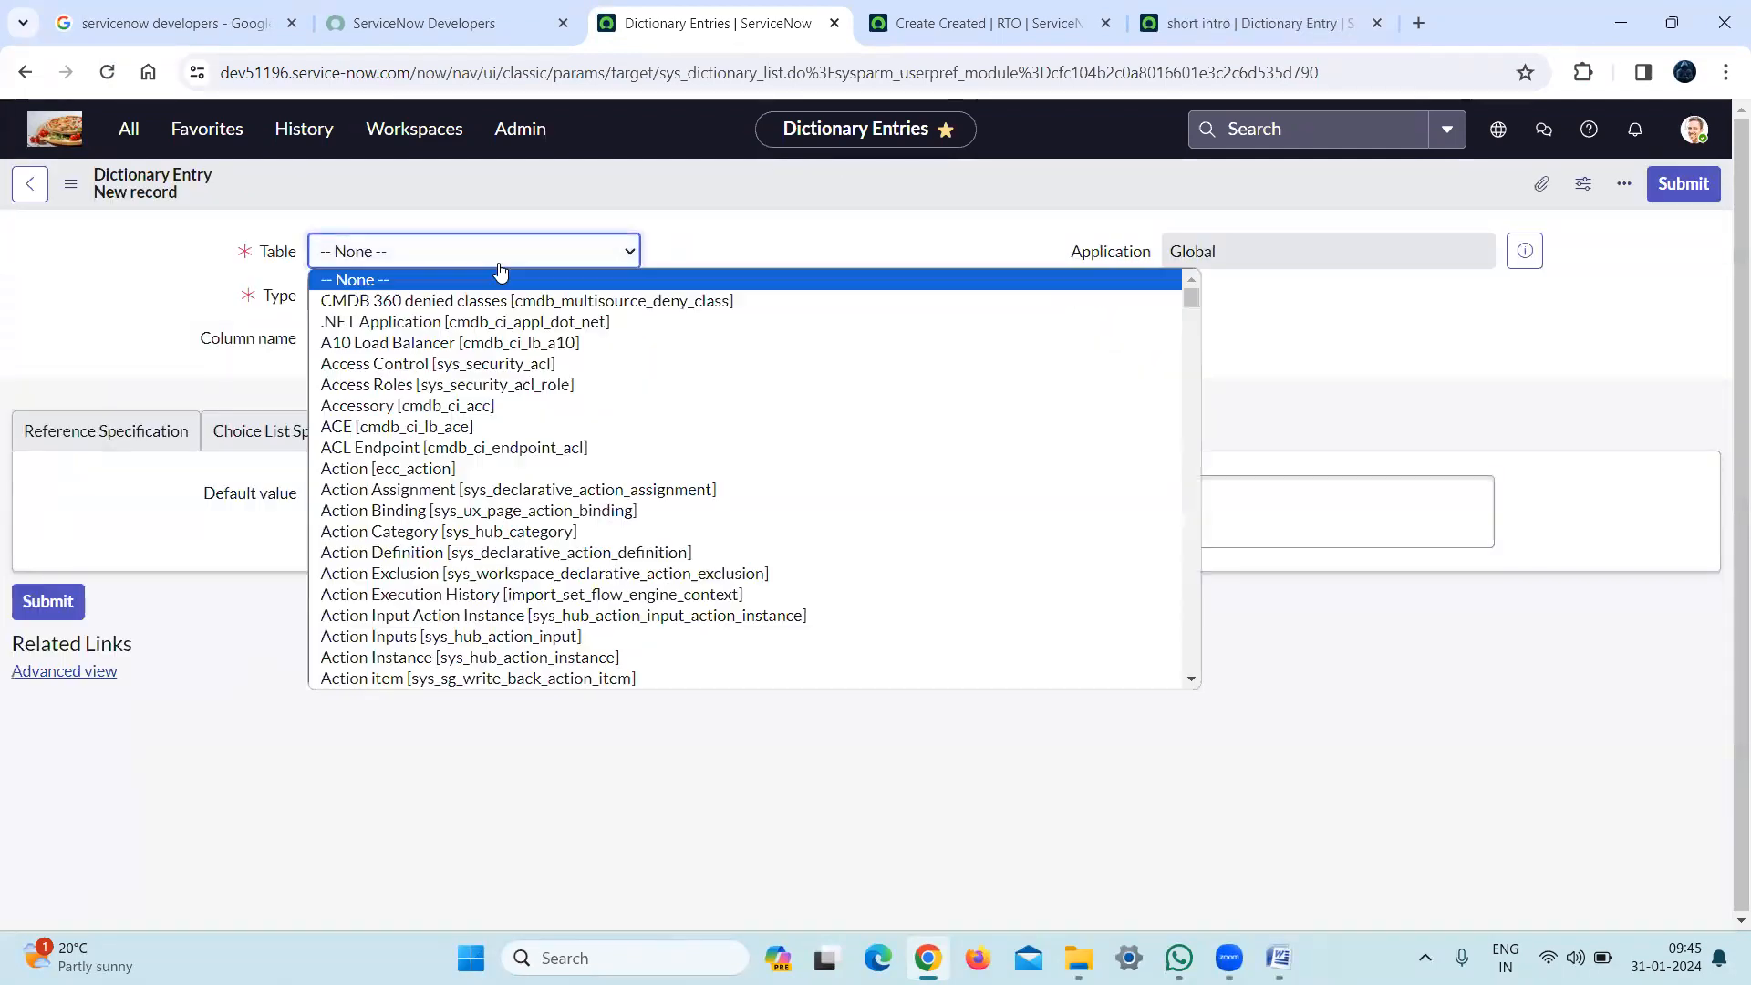
drag(723, 292, 447, 345)
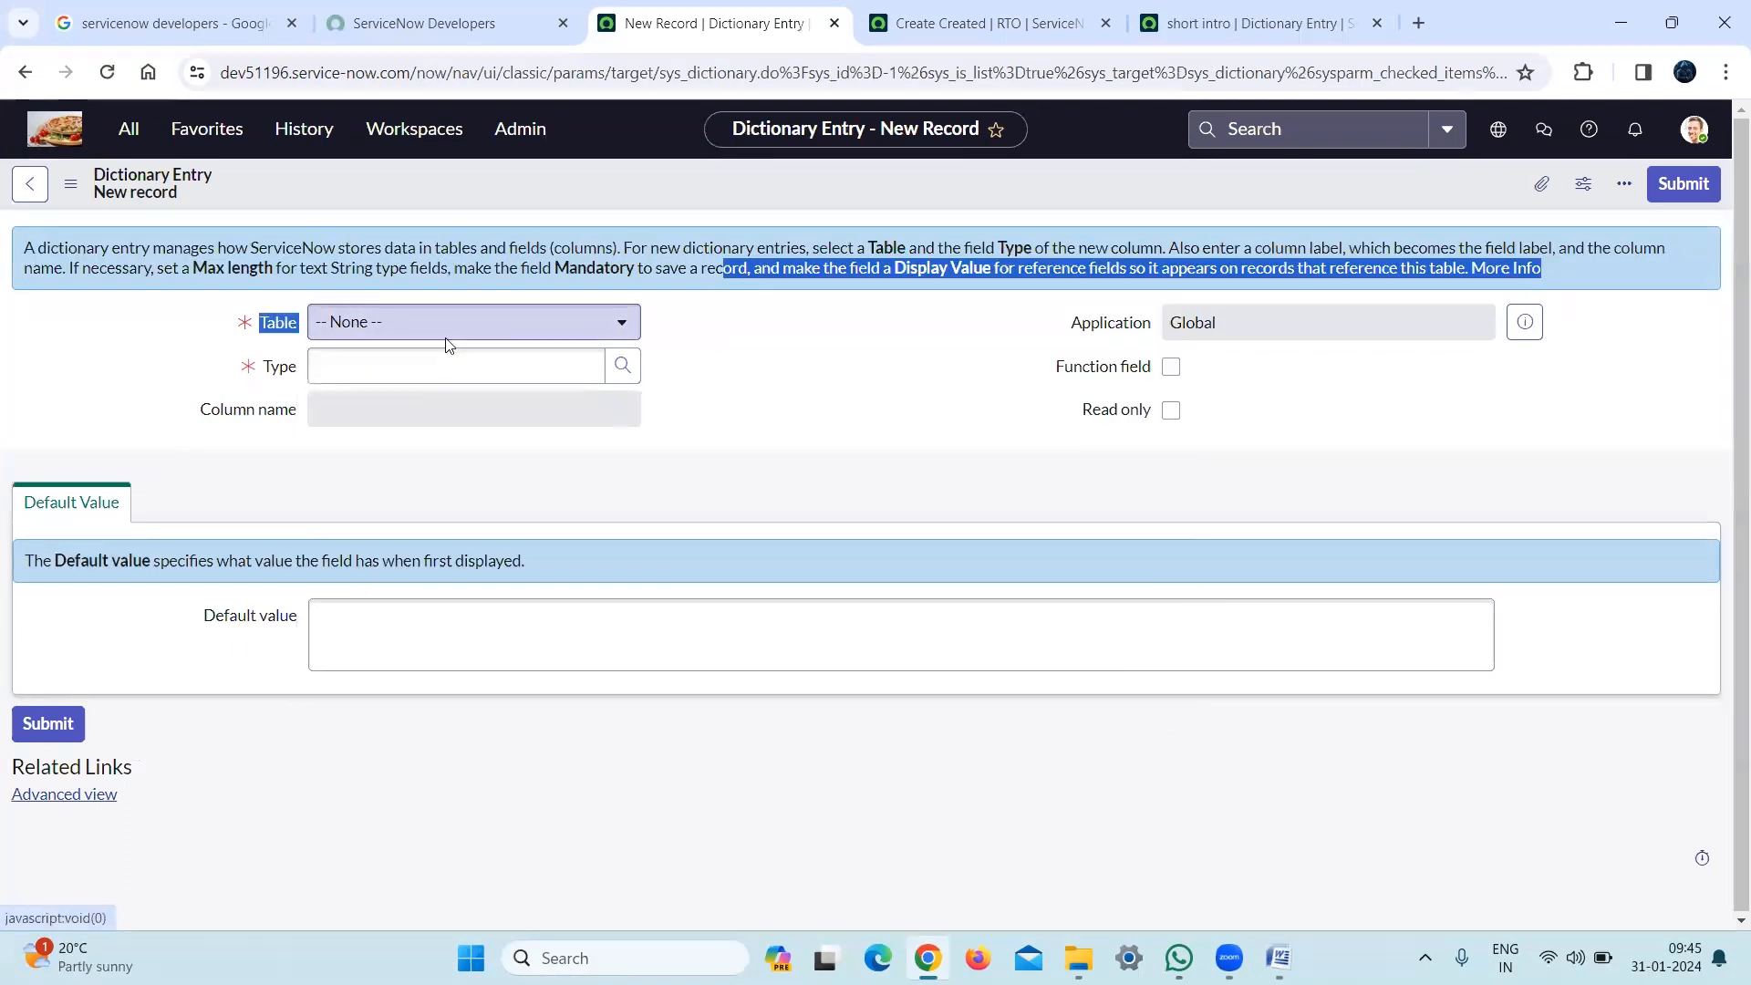
click(447, 344)
text(u)
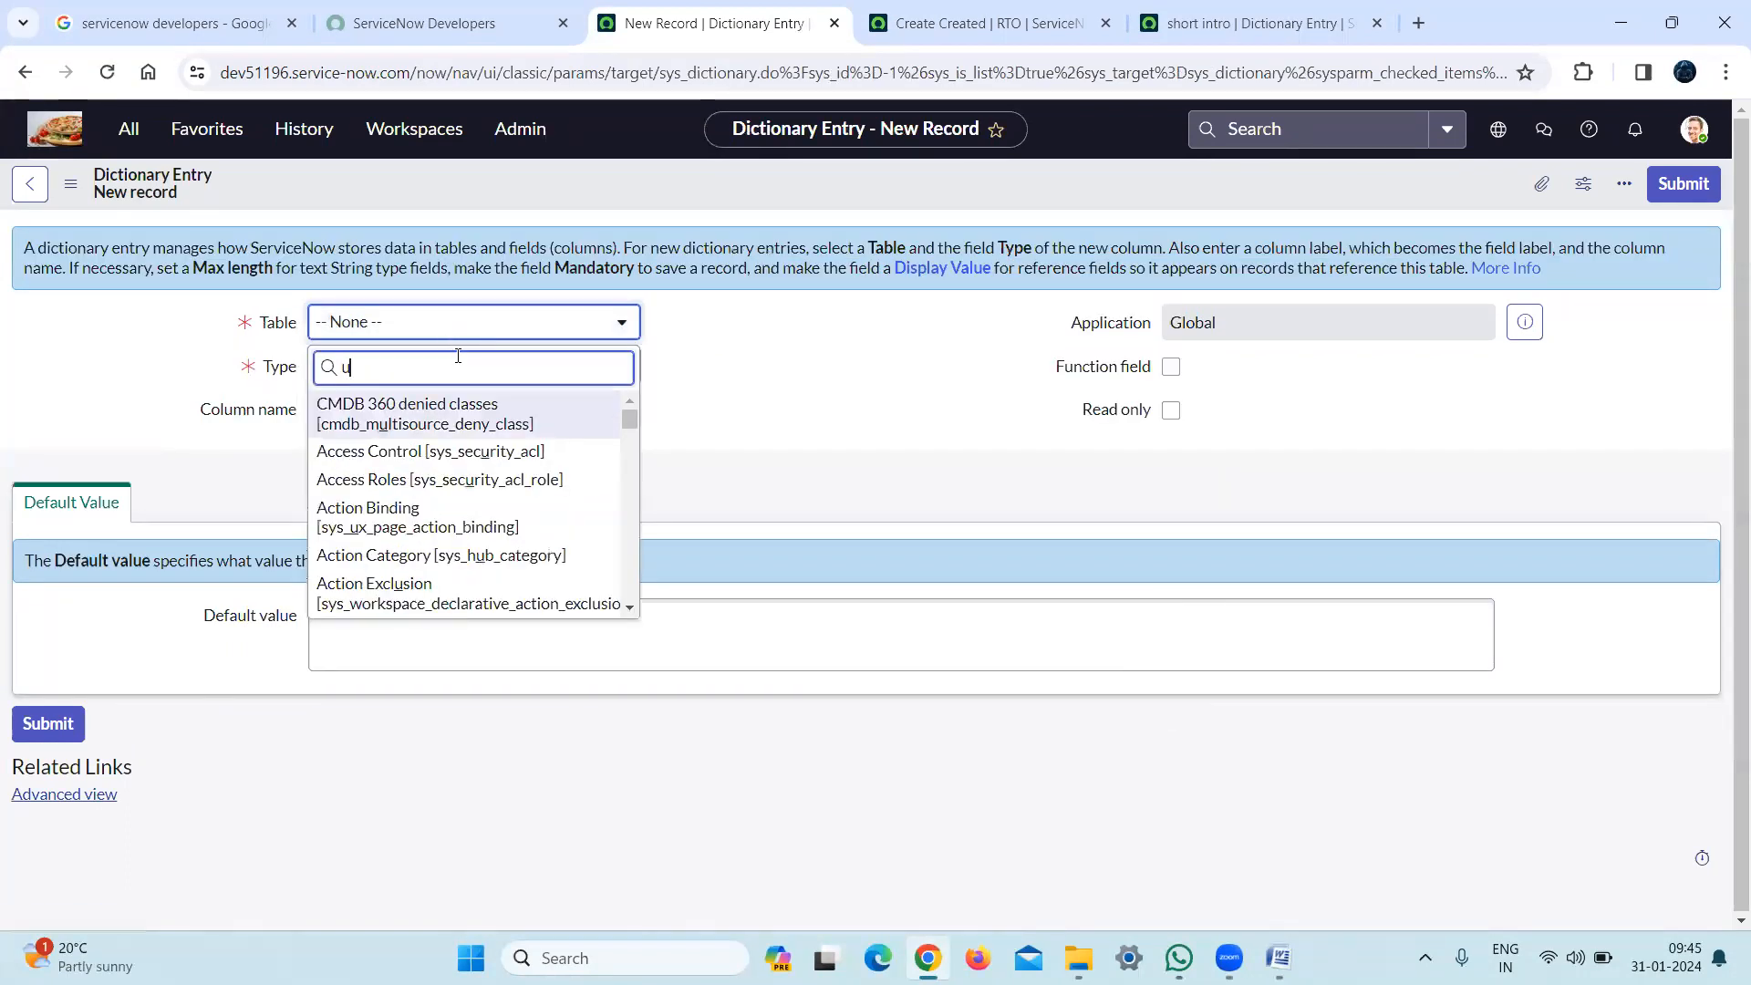
text(_rto)
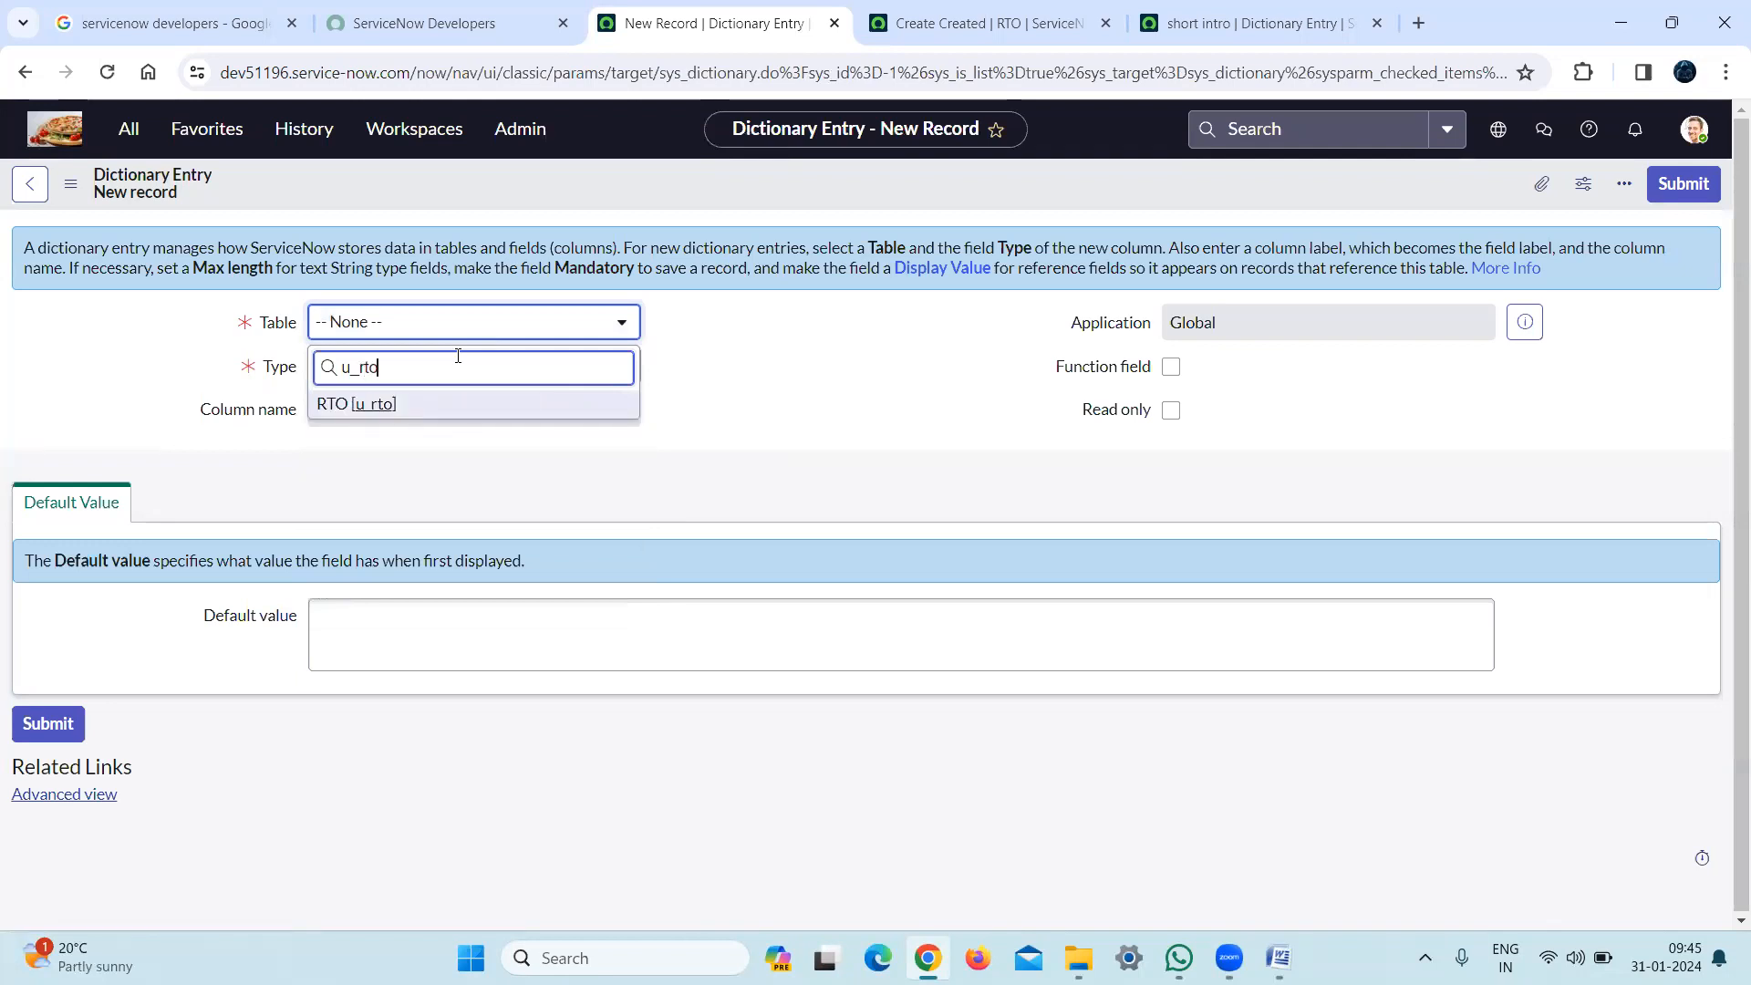
click(380, 405)
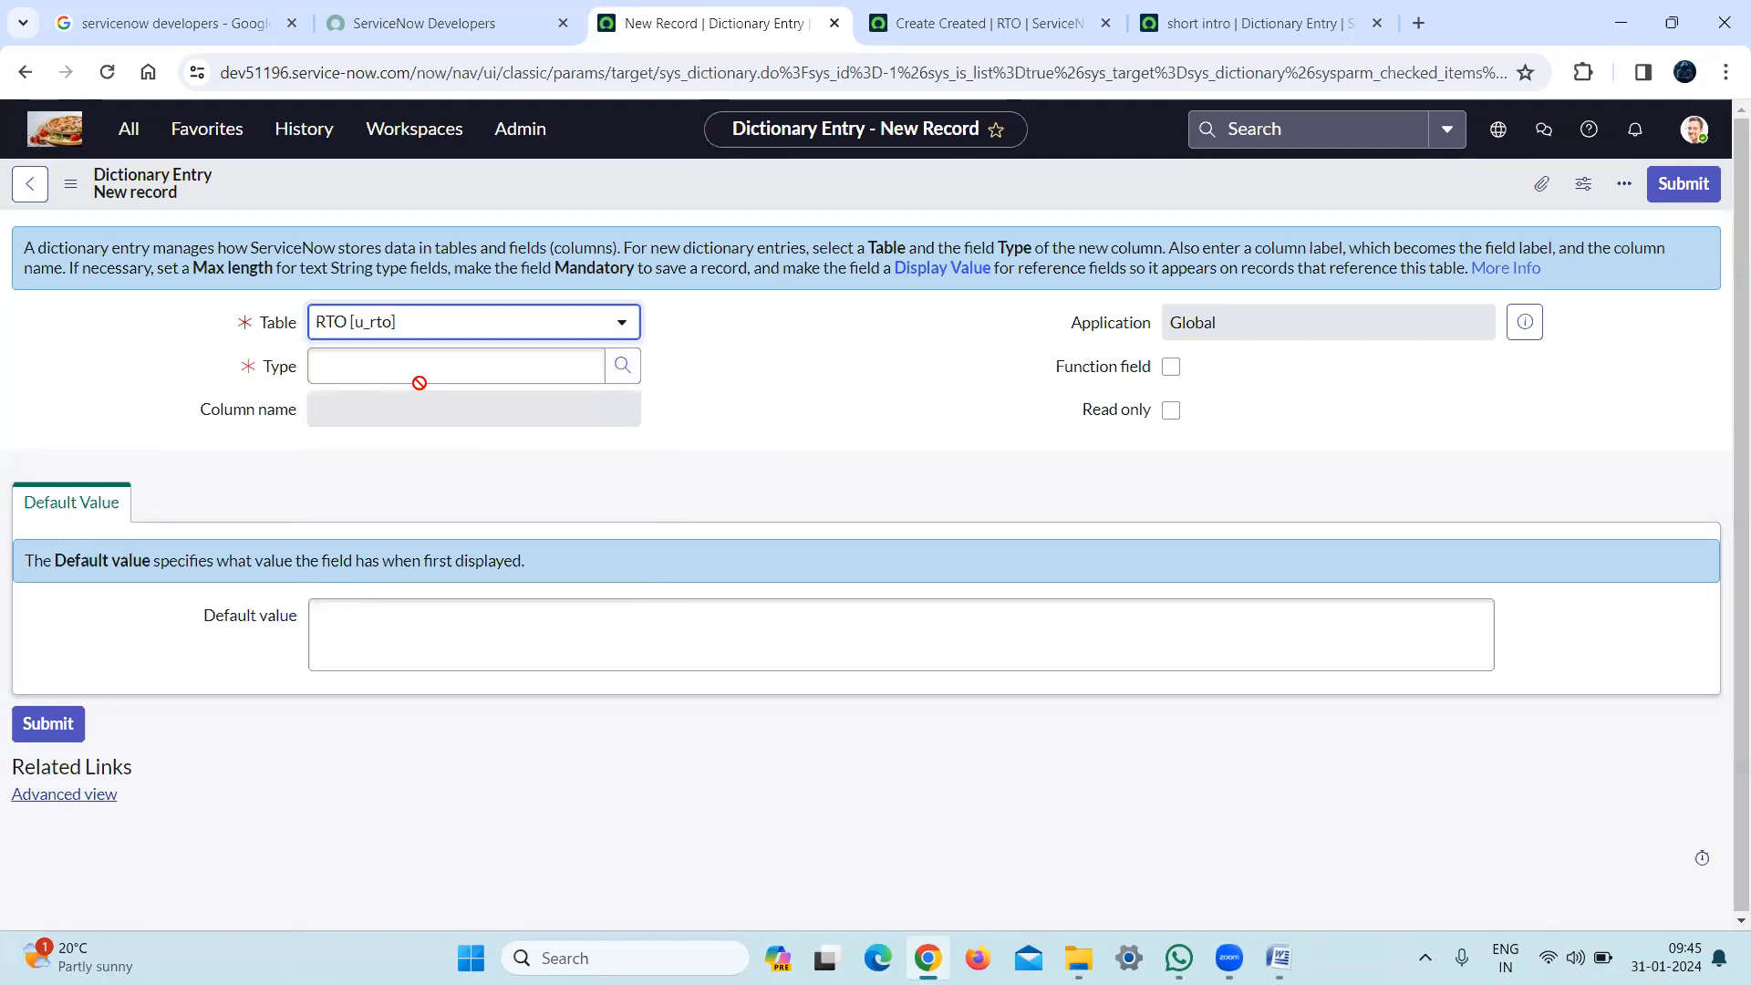
click(443, 369)
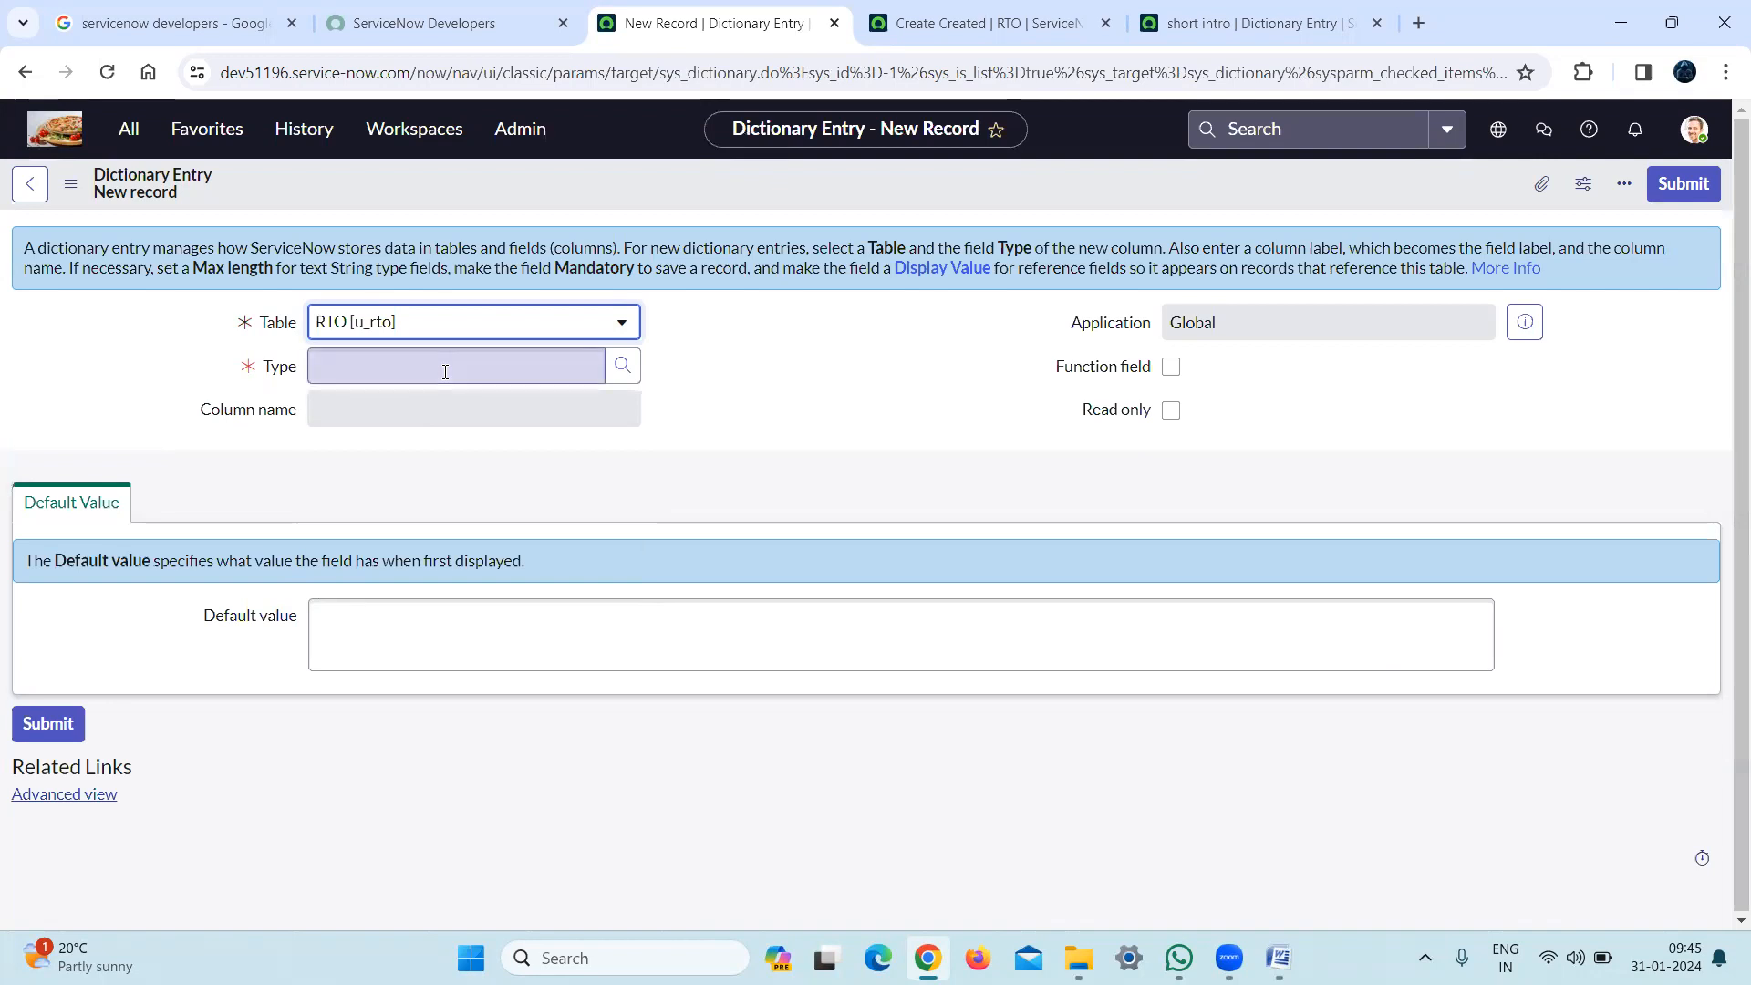
text(curr)
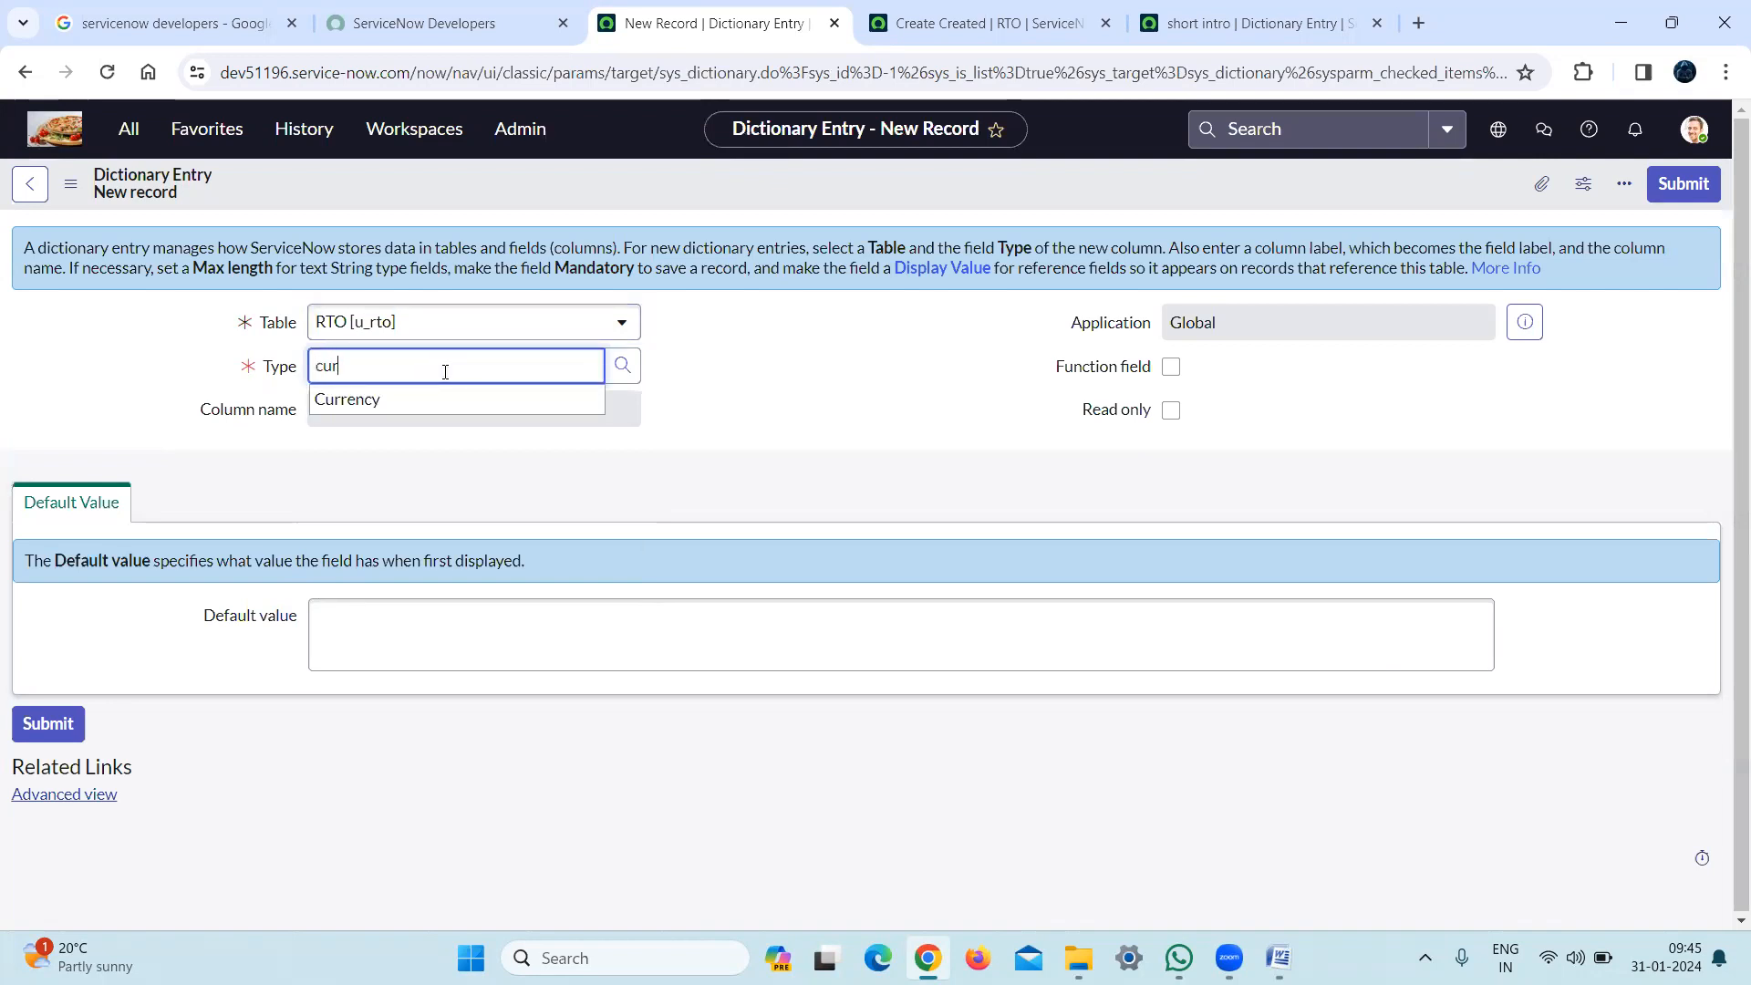
click(410, 401)
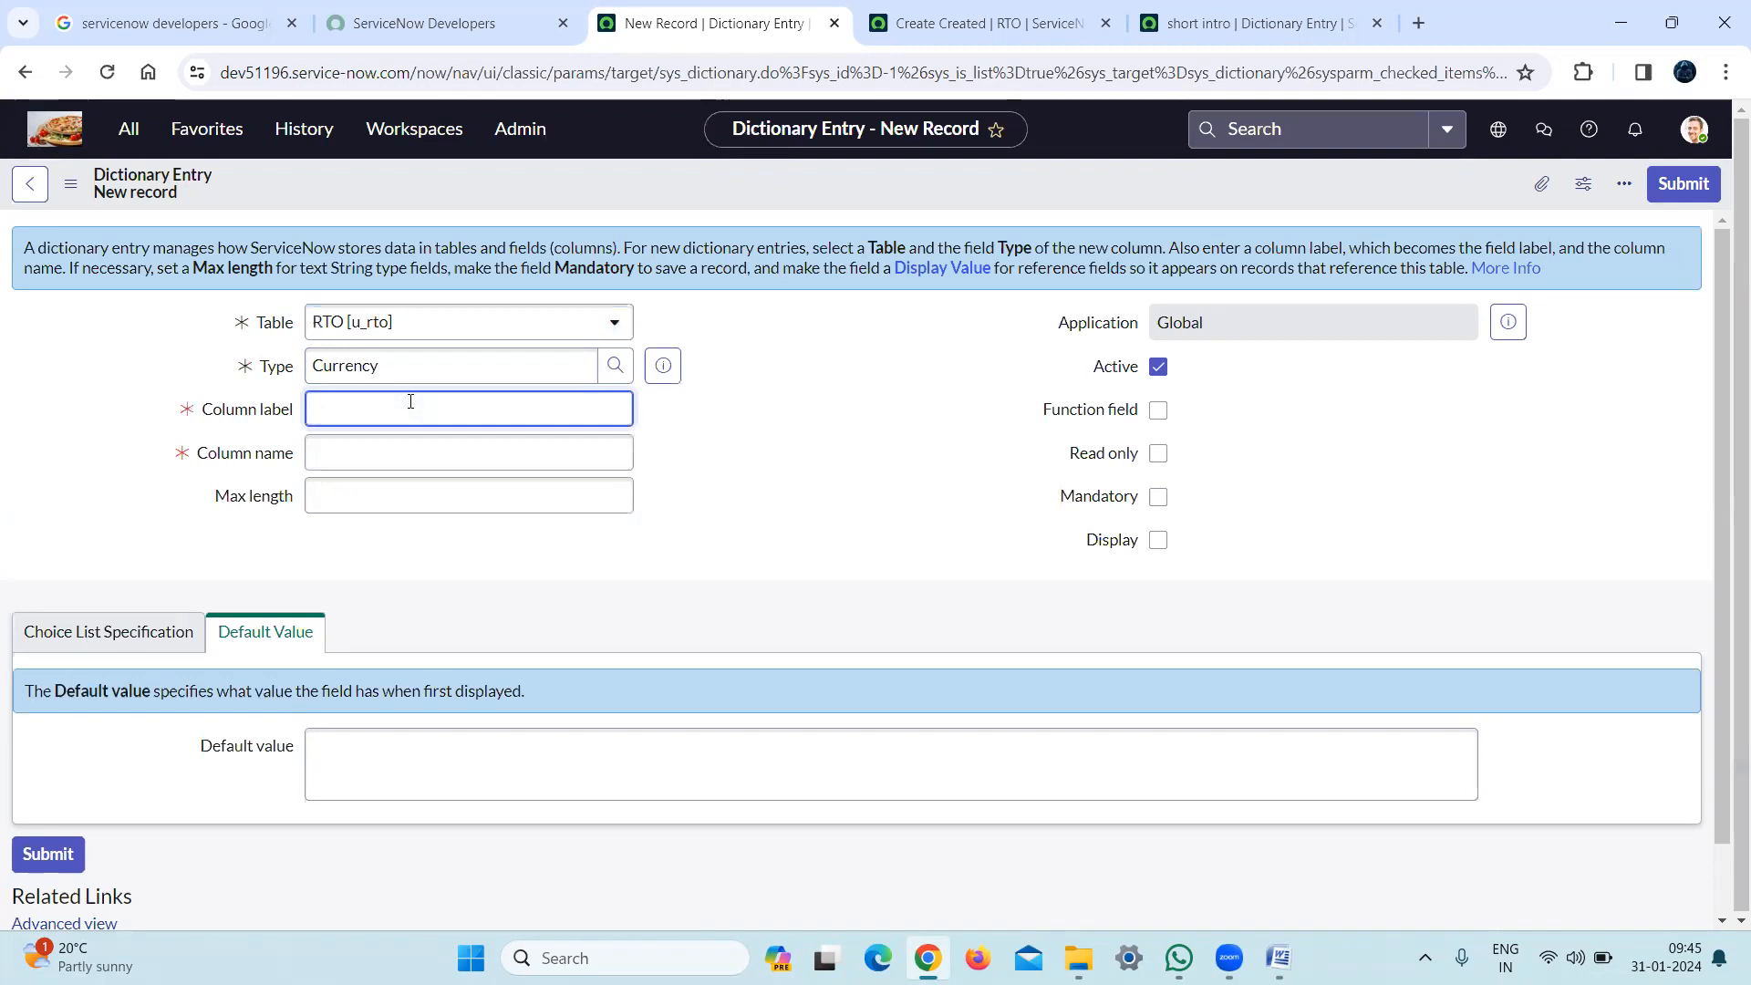
Give the currency column the label "Enter amount" and save the dictionary entry
text(Enter amount)
click(506, 382)
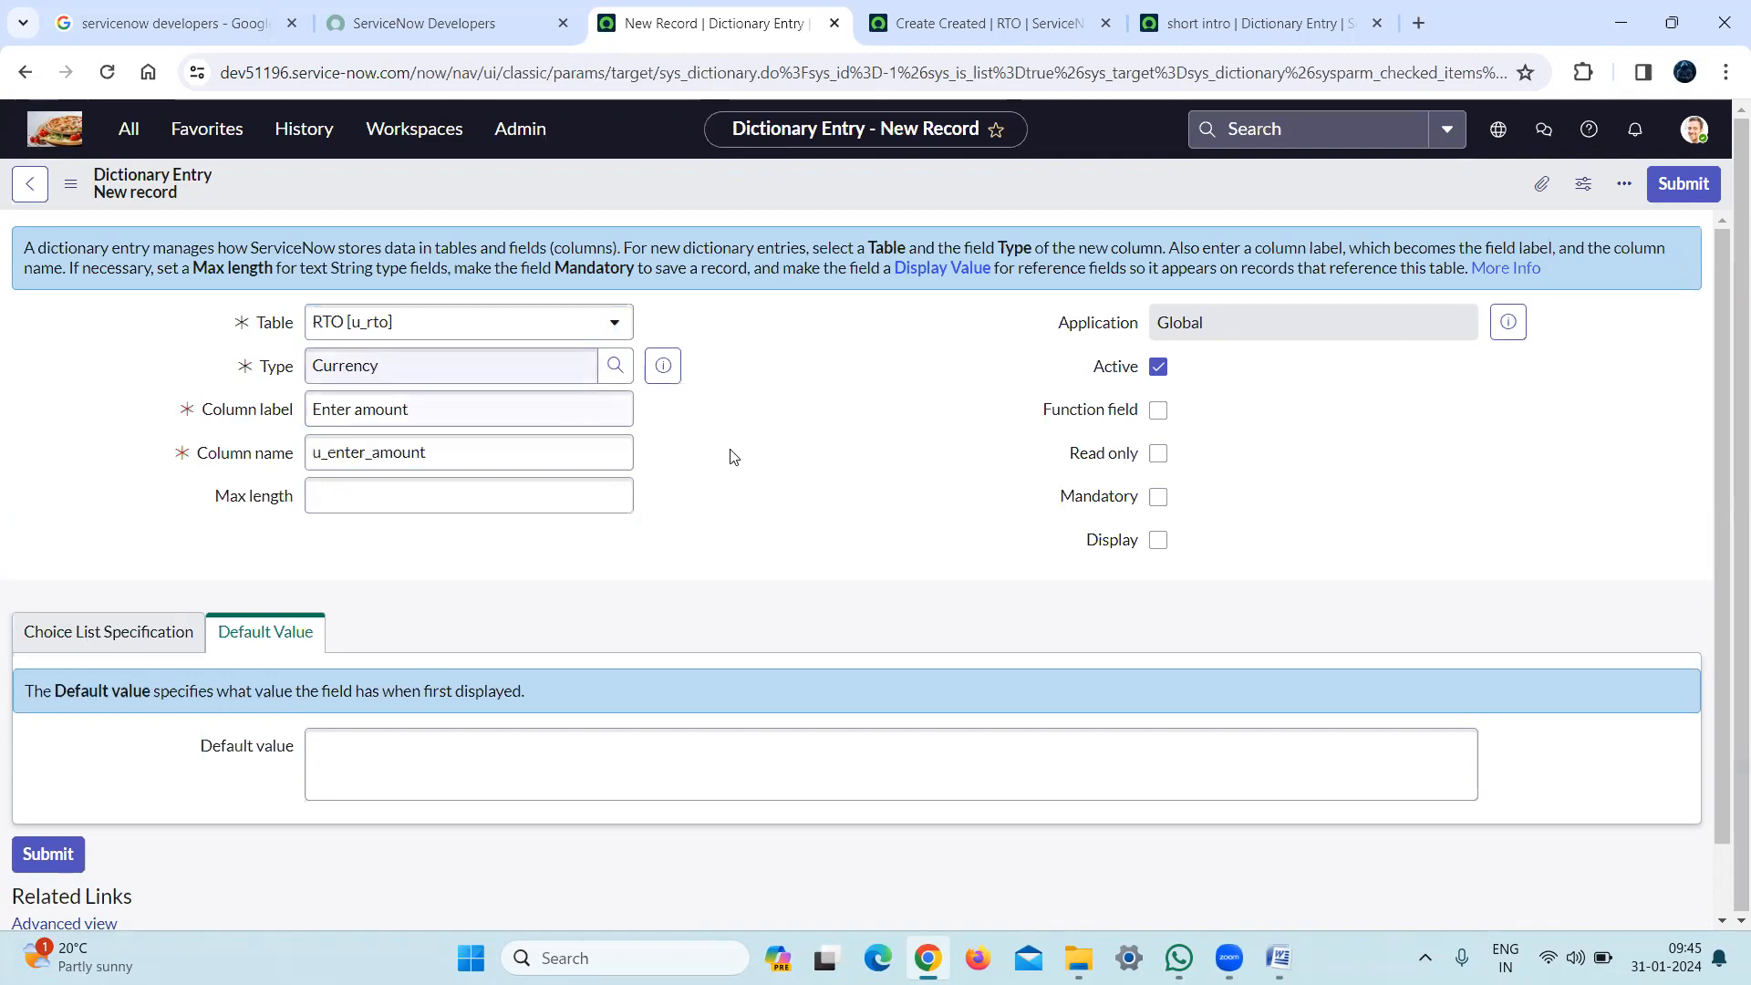
right_click(719, 181)
click(763, 196)
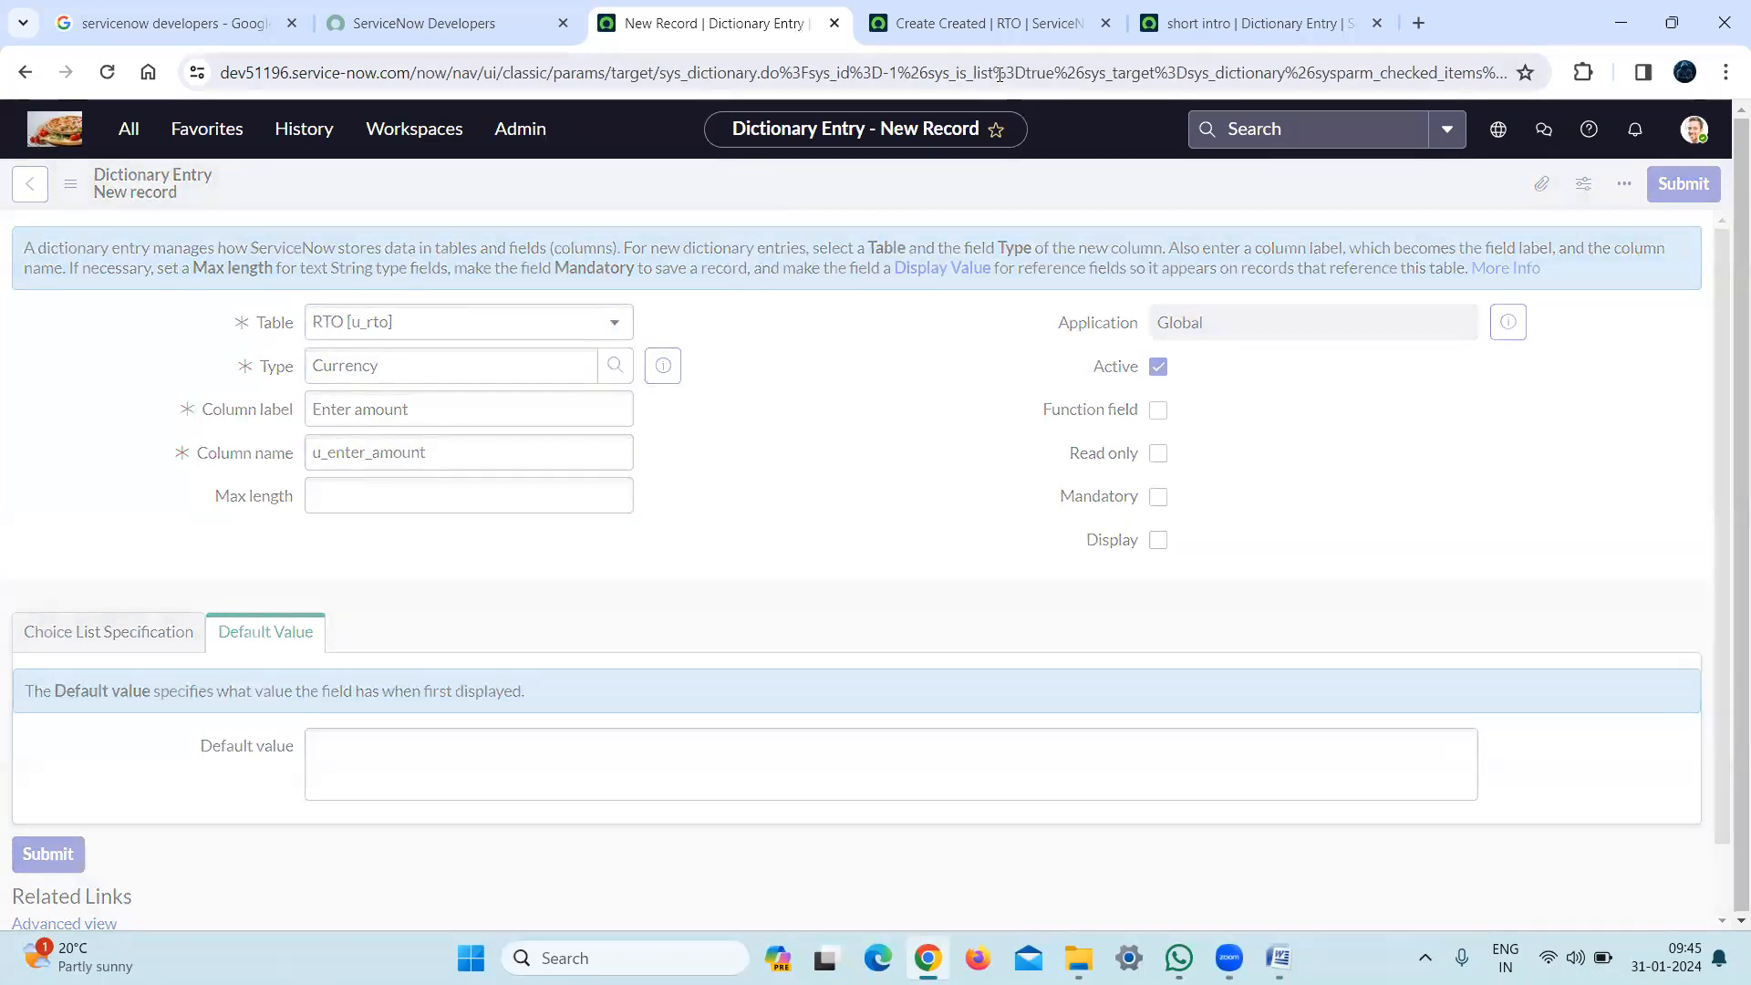
Reload the RTO new record form and look through the currency choices of the Enter amount field
click(1074, 36)
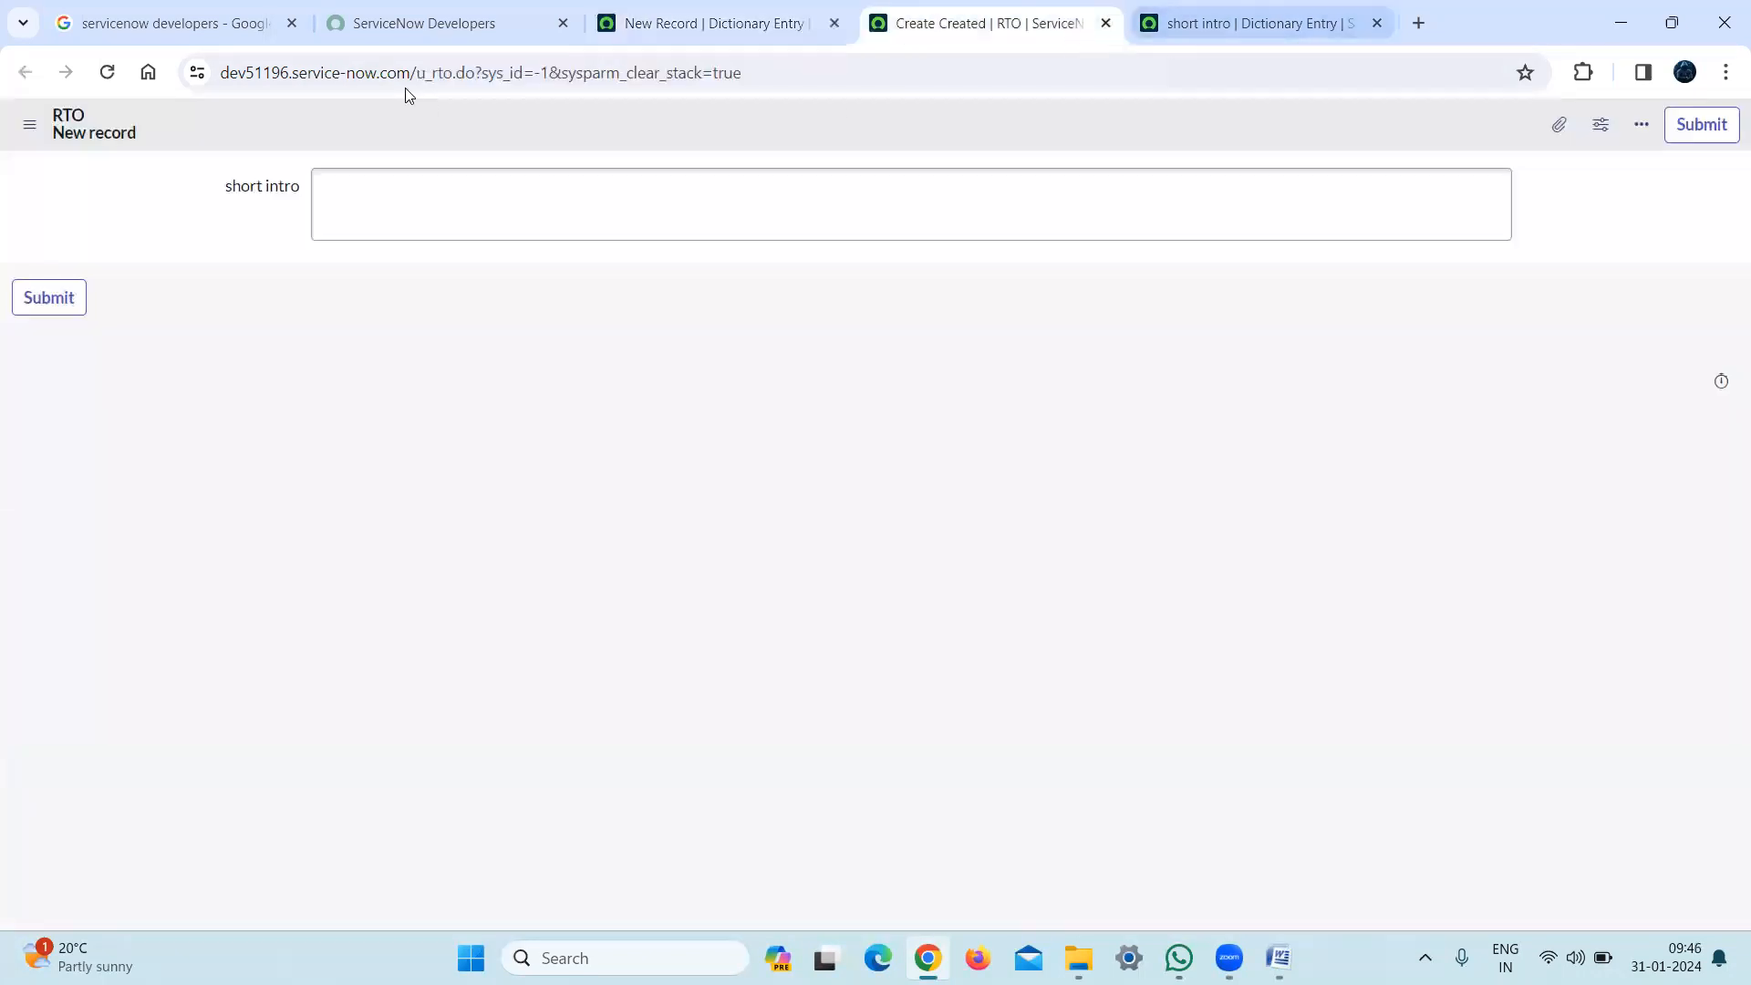
click(107, 72)
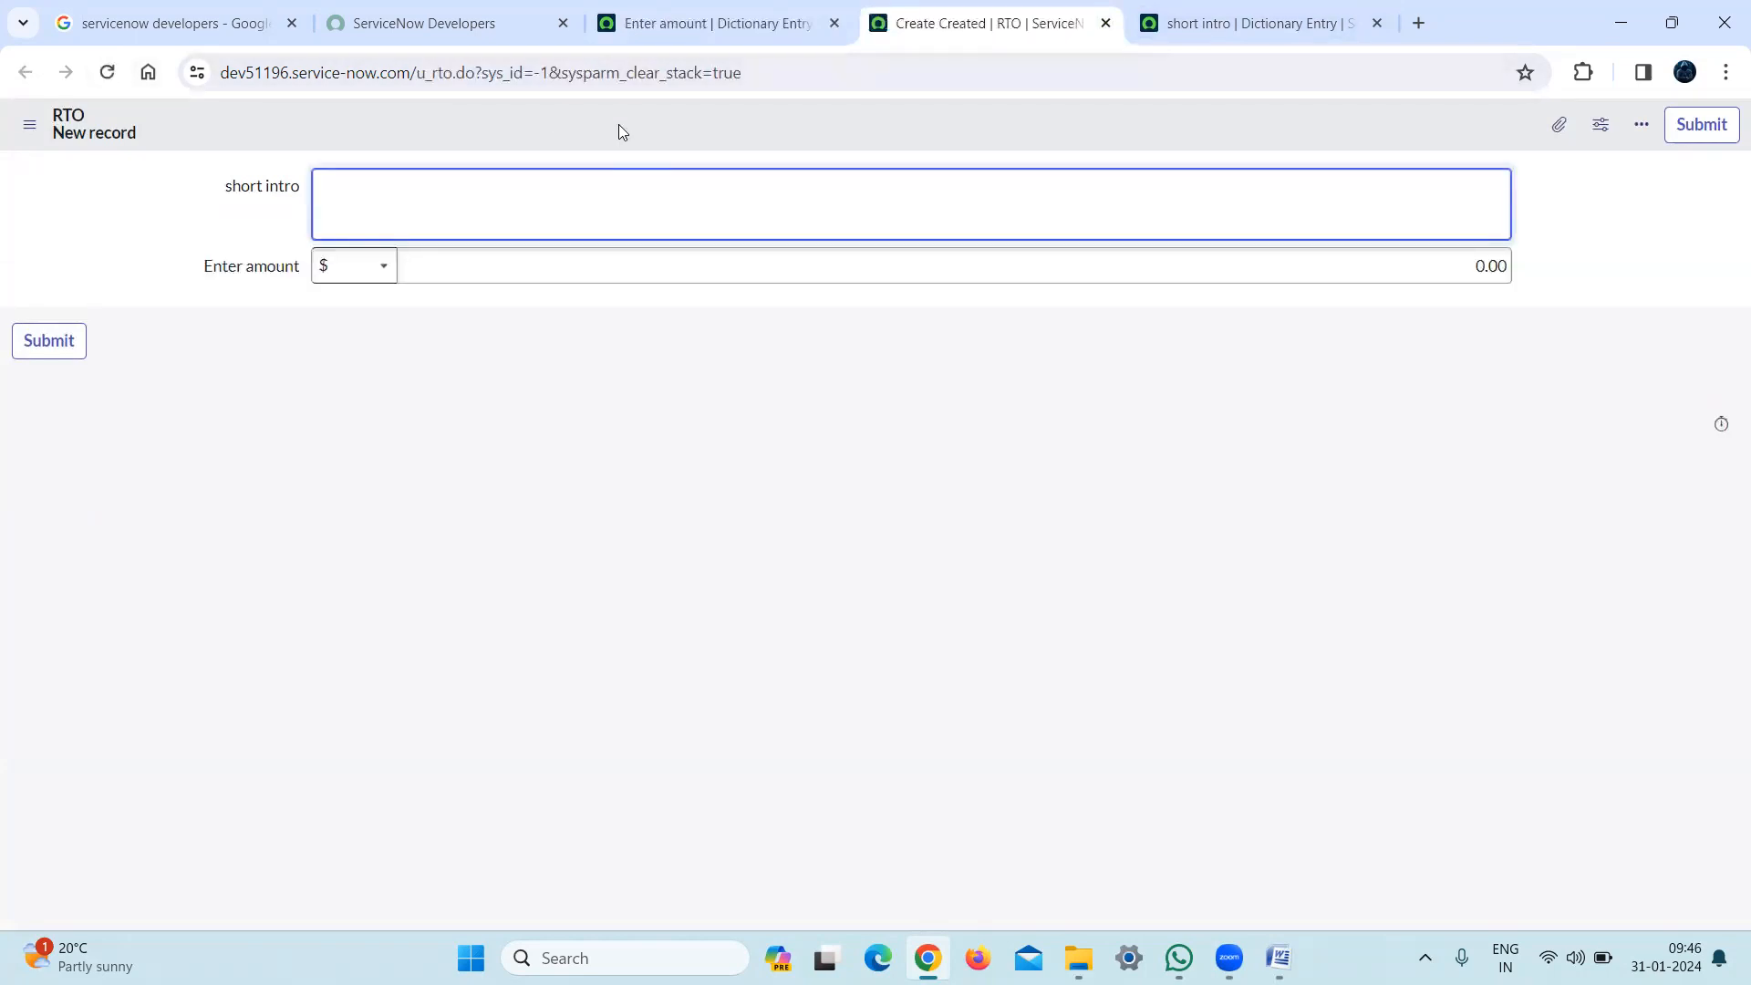
click(356, 266)
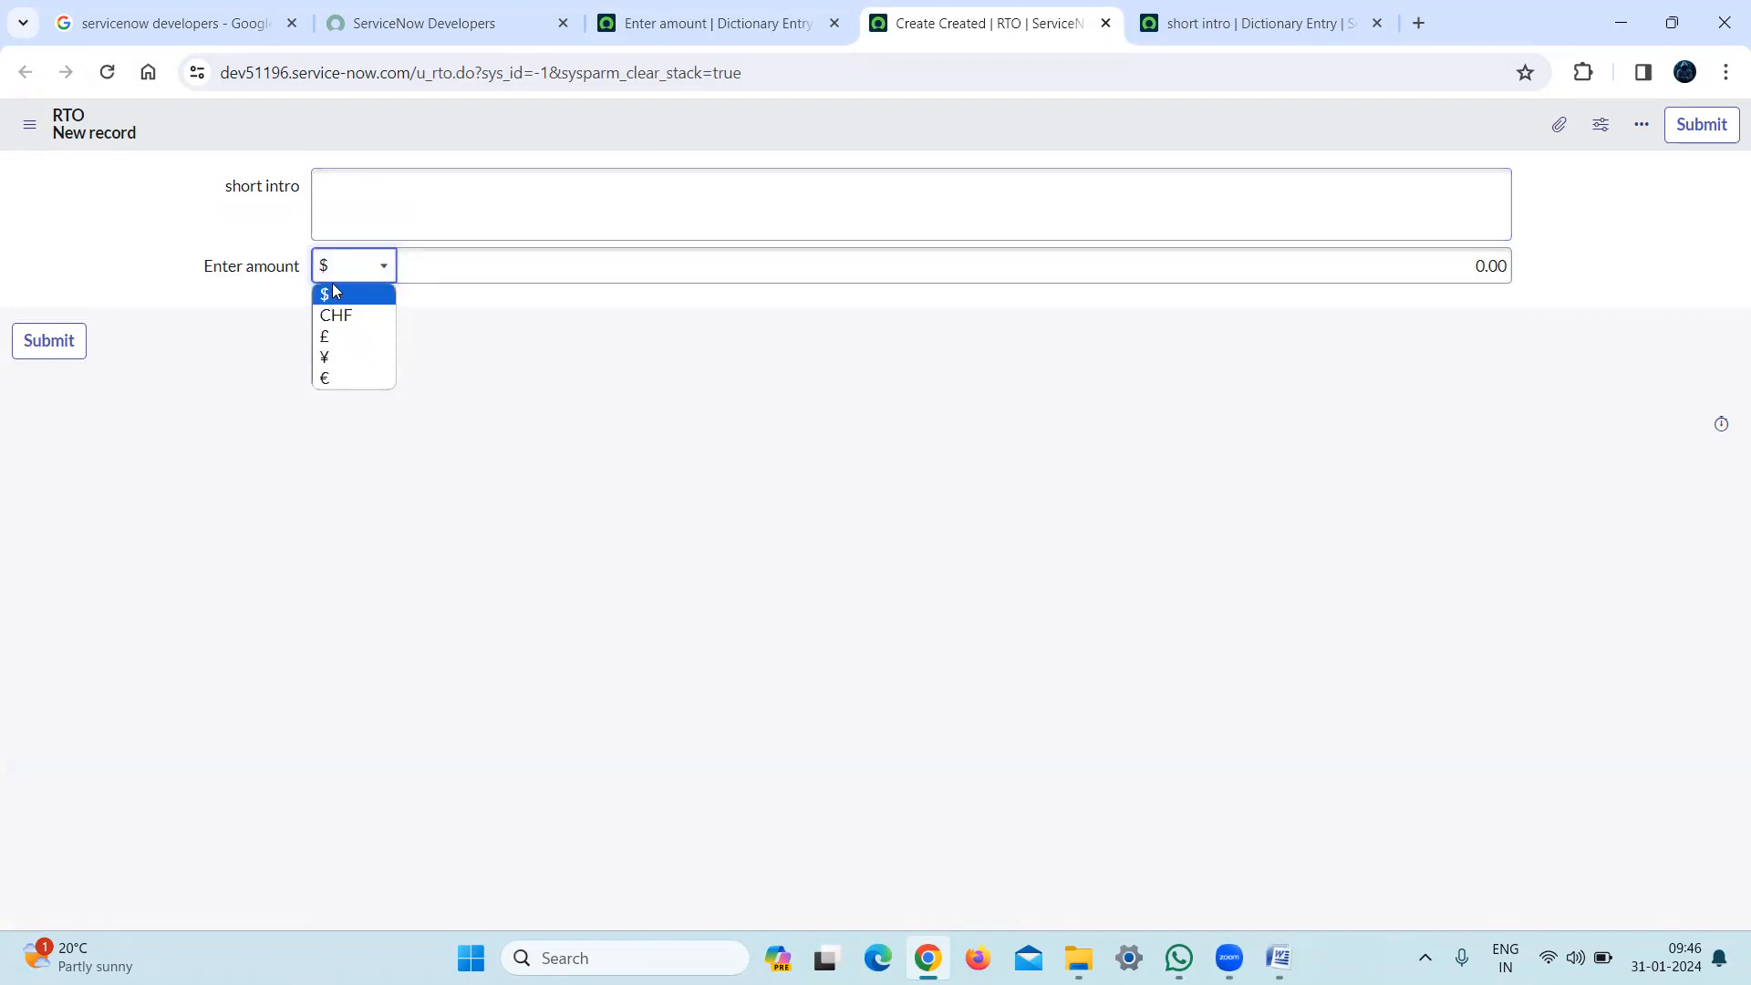
Clear the Enter amount value and test the field with letters such as "kjdsf" instead of a number
click(1458, 265)
key(BackSpace)
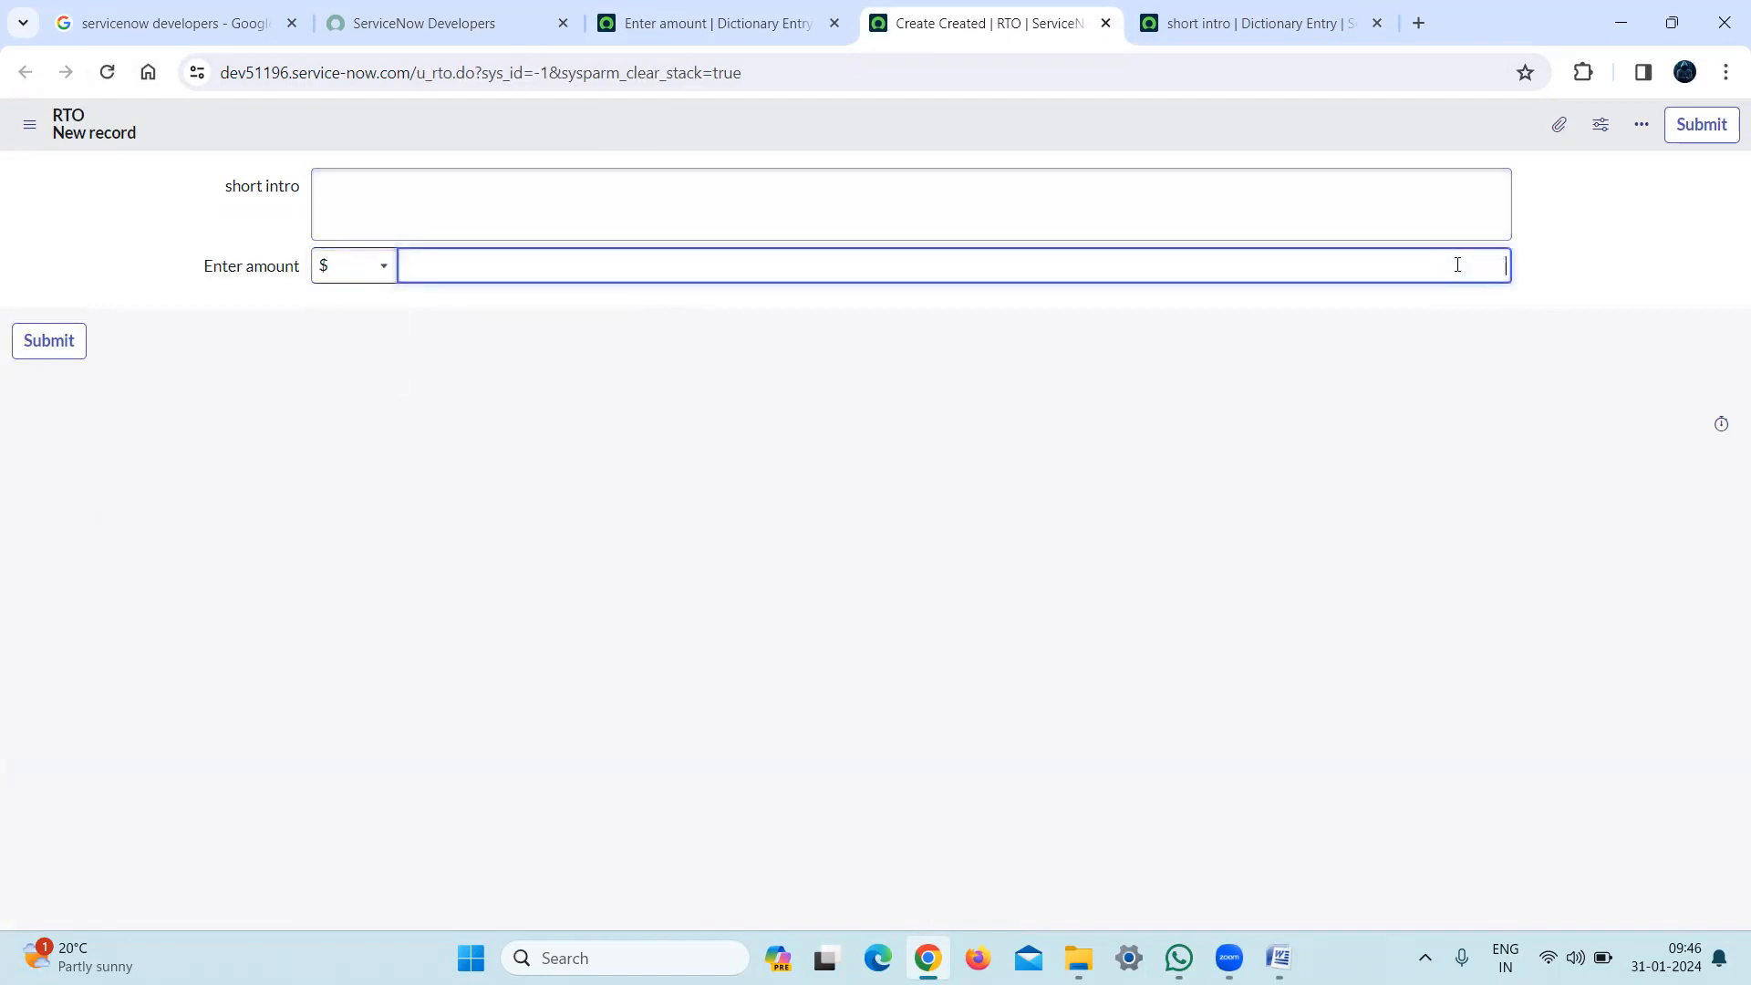
click(1284, 393)
click(1379, 283)
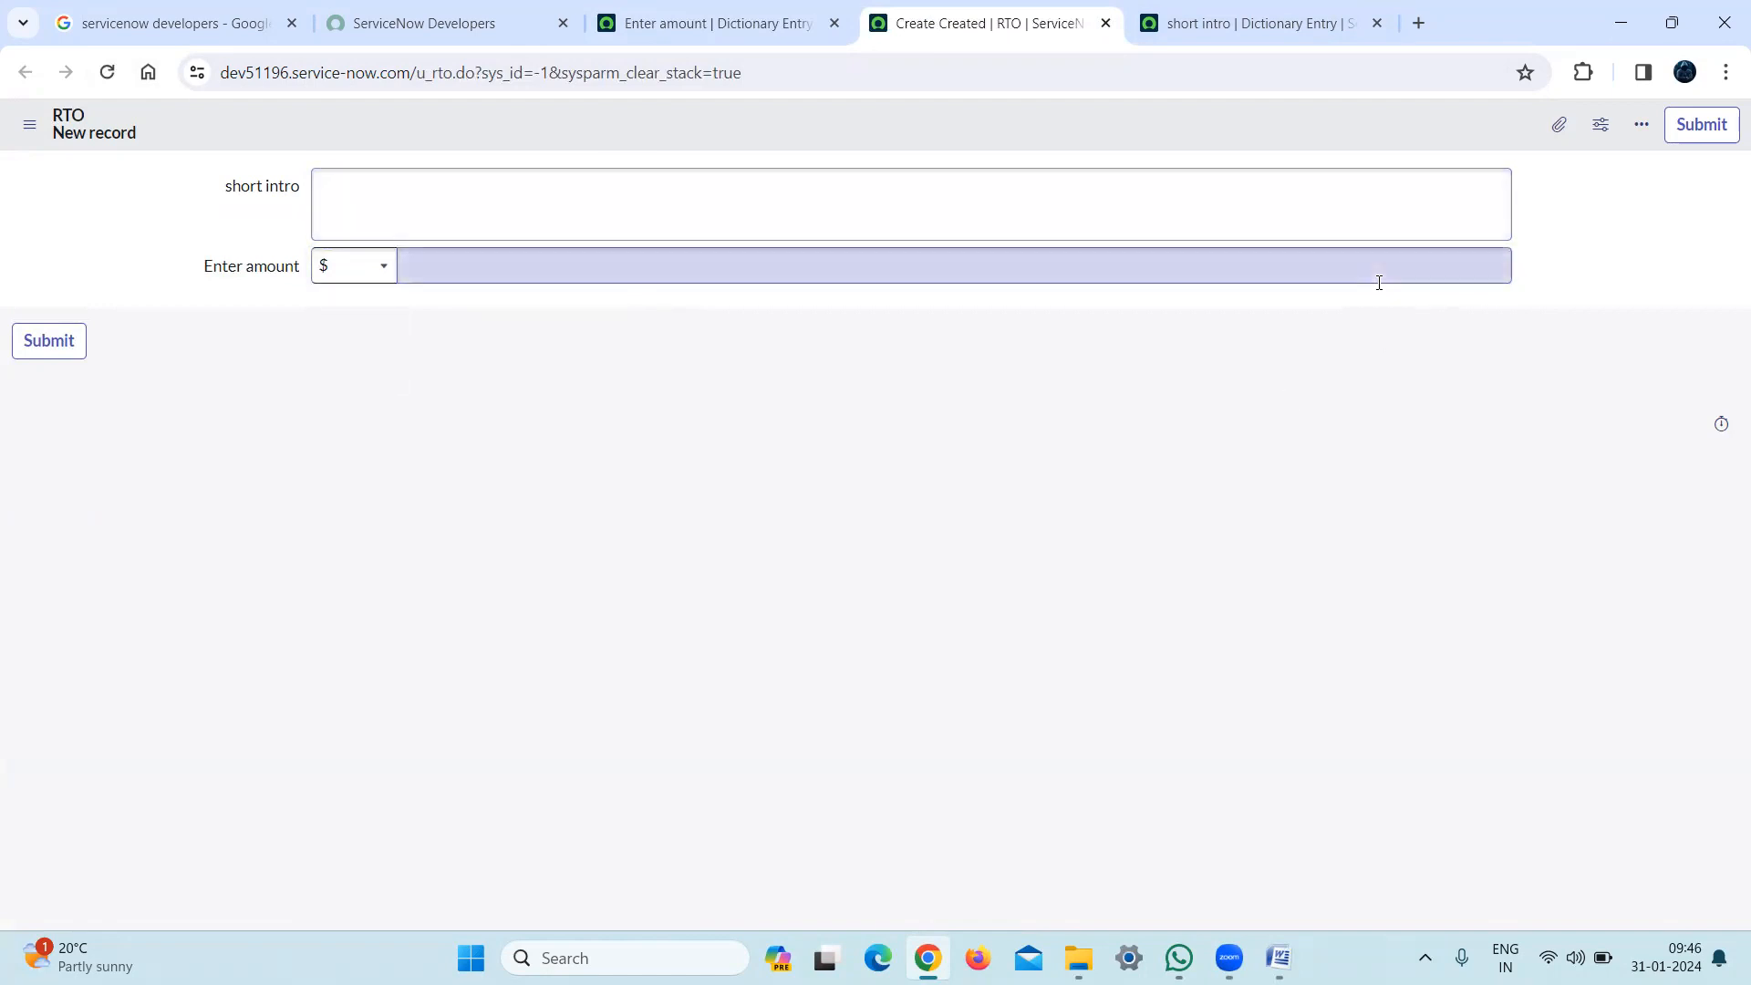
text(kjdsf)
key(BackSpace)
key(BackSpace)
key(BackSpace)
key(BackSpace)
key(BackSpace)
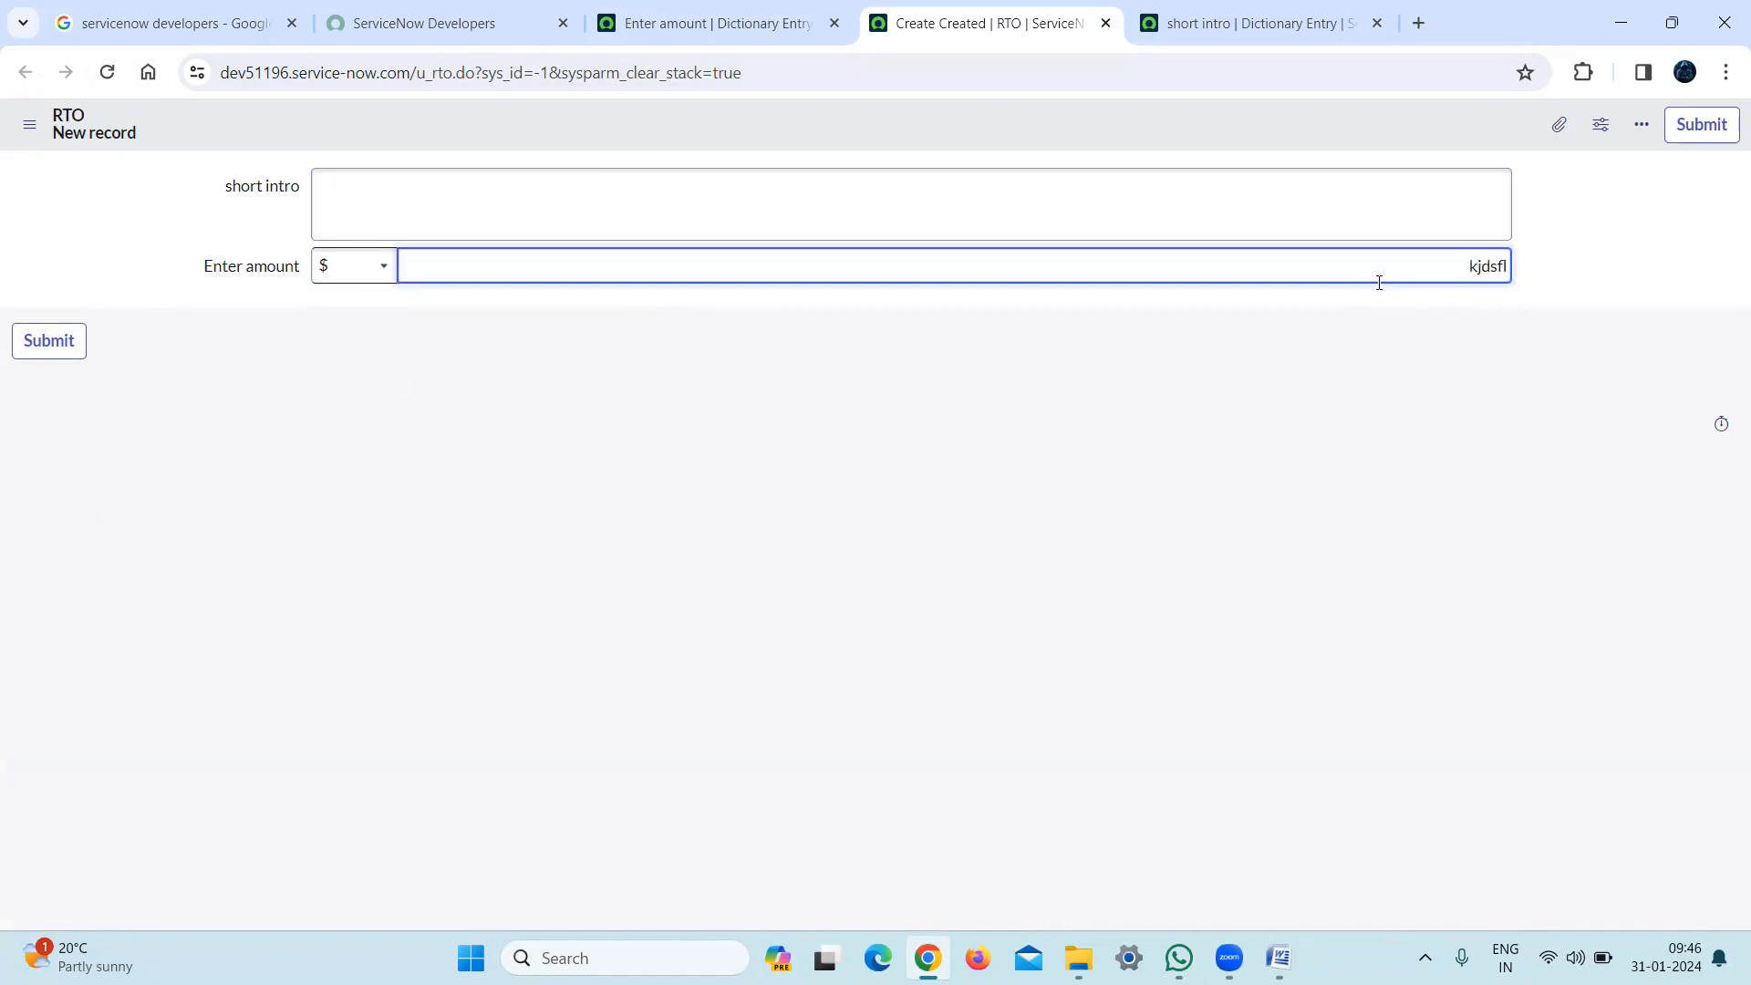
text(NH)
click(1380, 481)
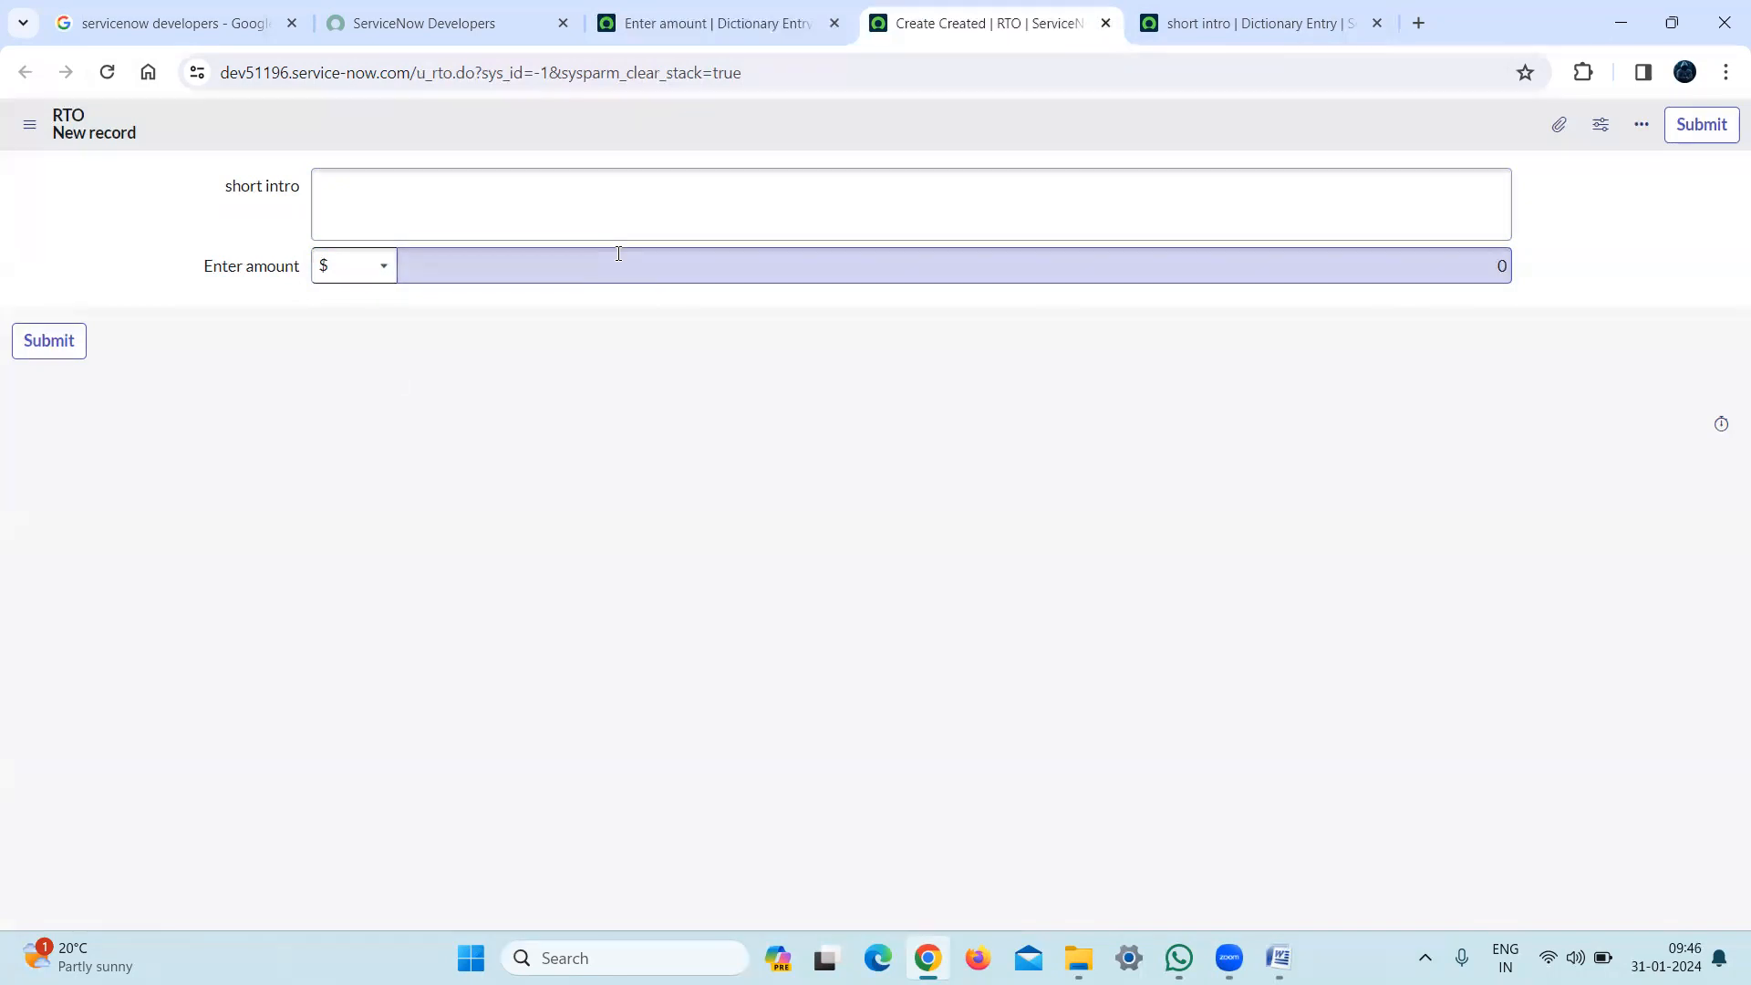
Test the Enter amount field of the RTO record with the letters "doll" instead of a number
click(363, 265)
click(363, 265)
click(1452, 252)
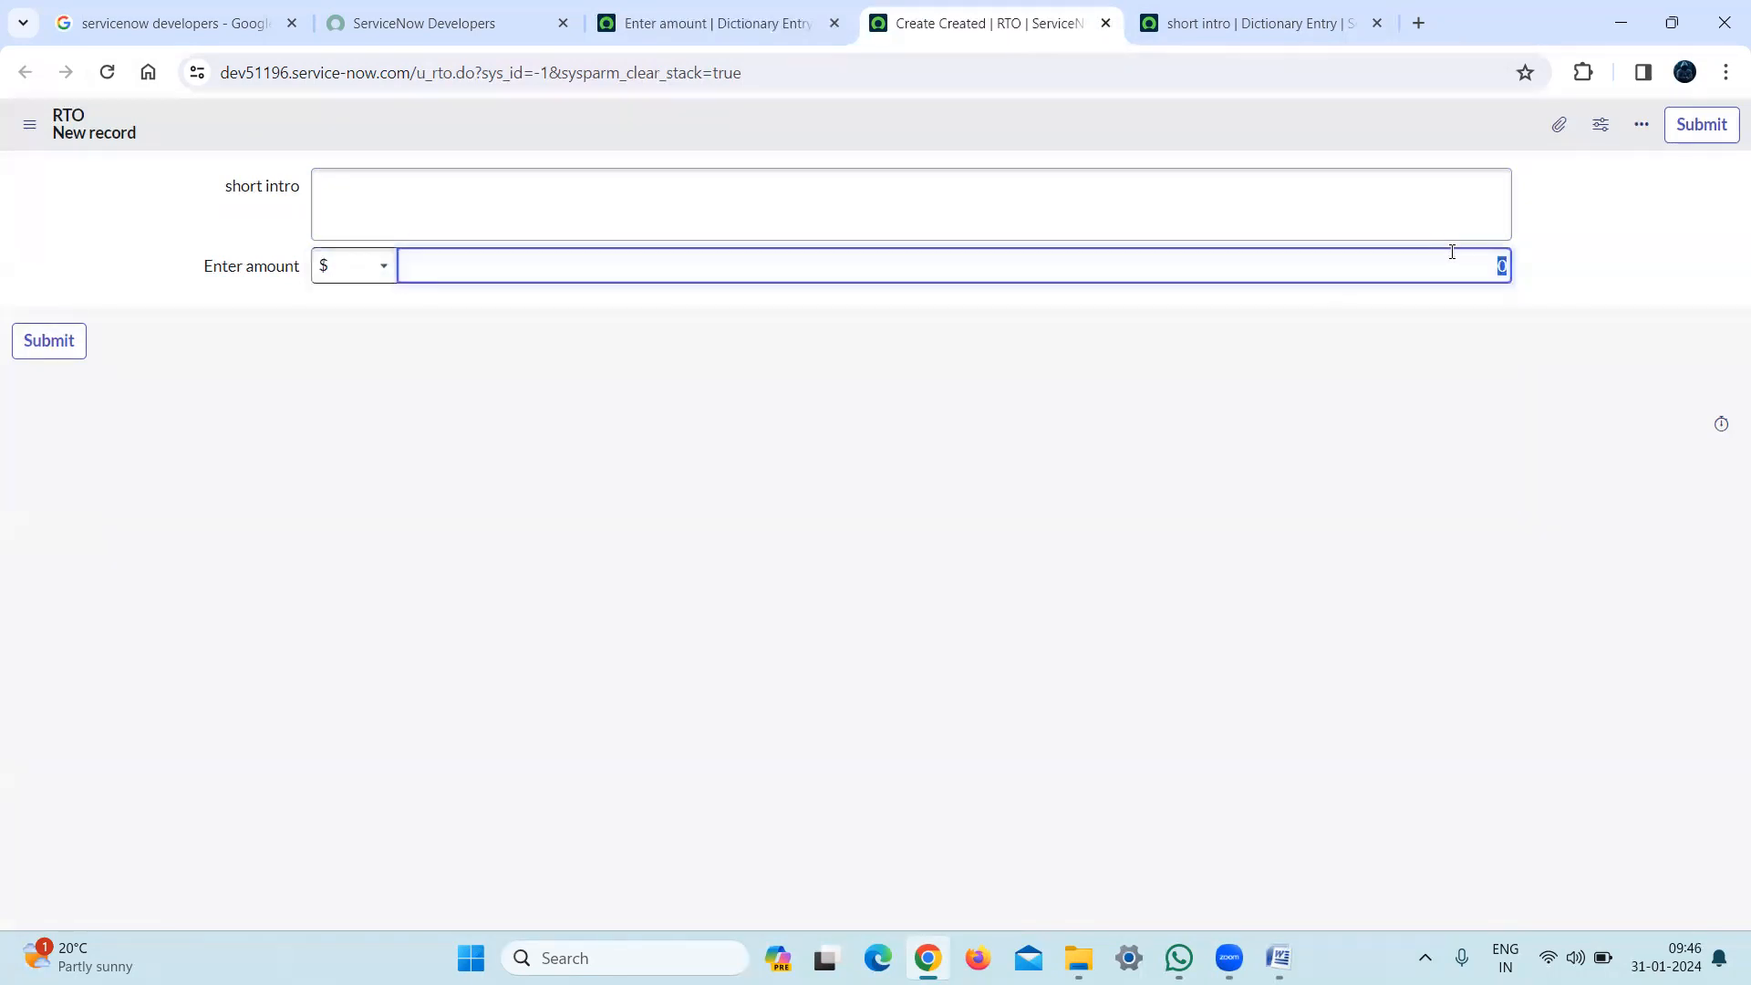
text(doll)
click(1443, 388)
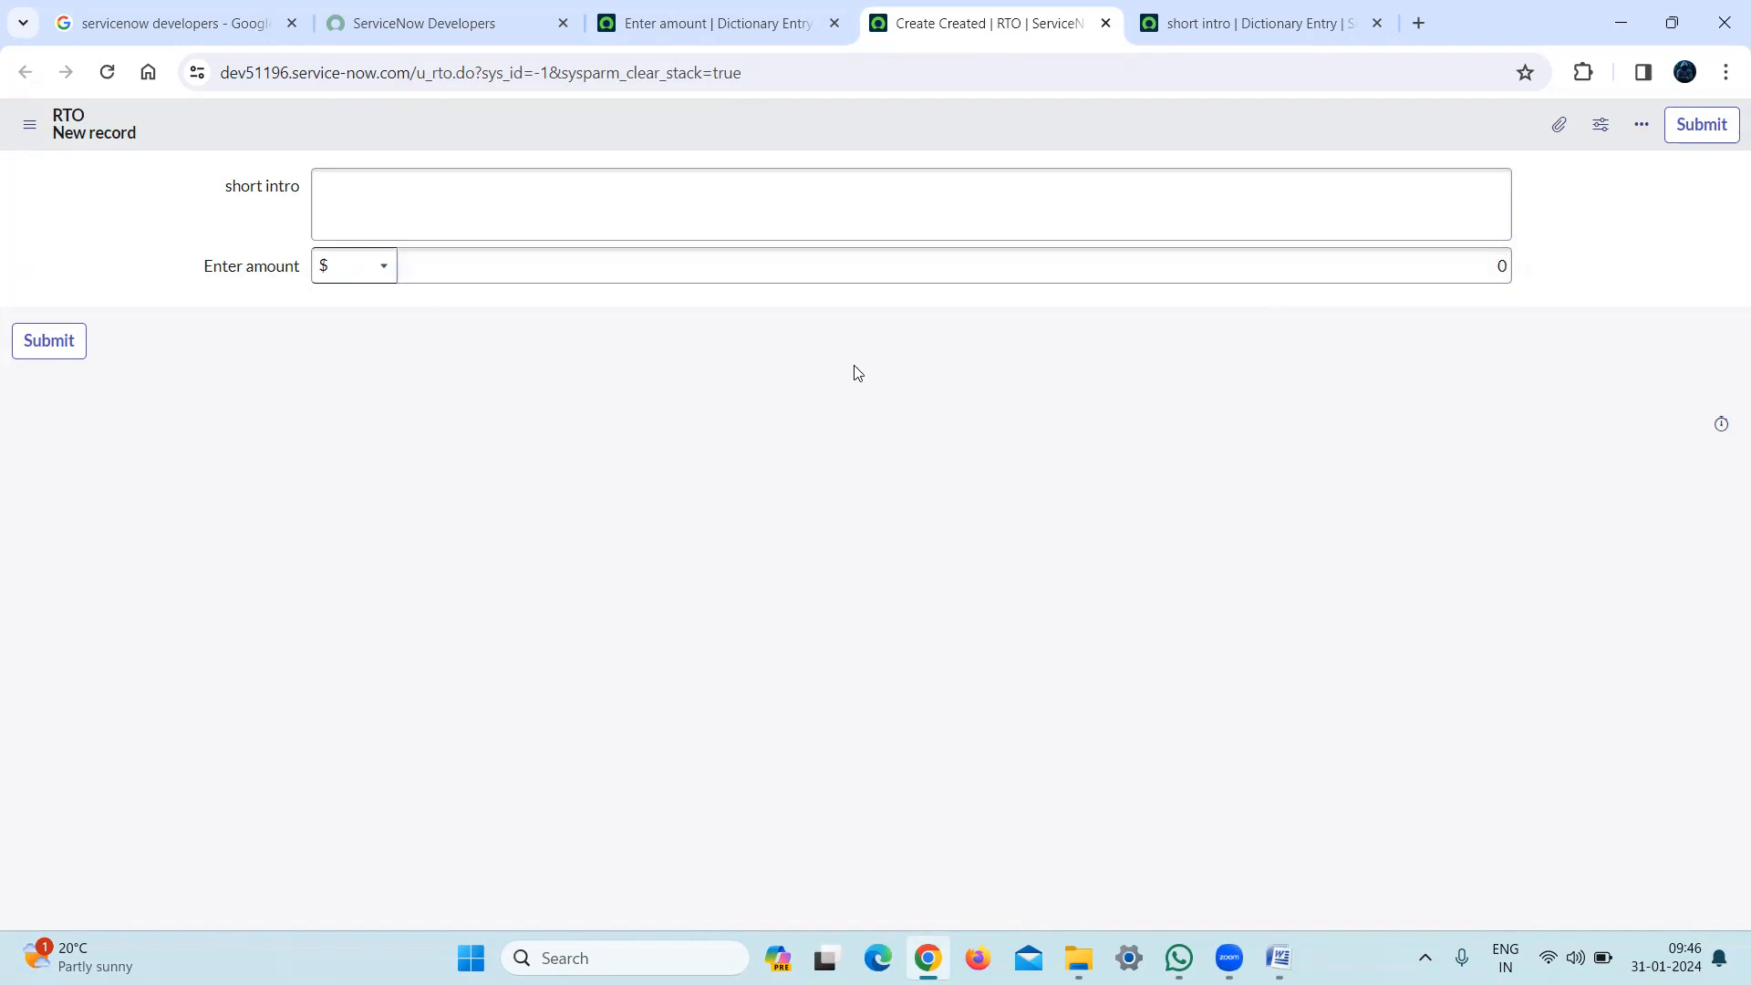
Consult the Date and Date/Time field type notes in the Word document, undo any stray edits and return to the browser
click(1278, 958)
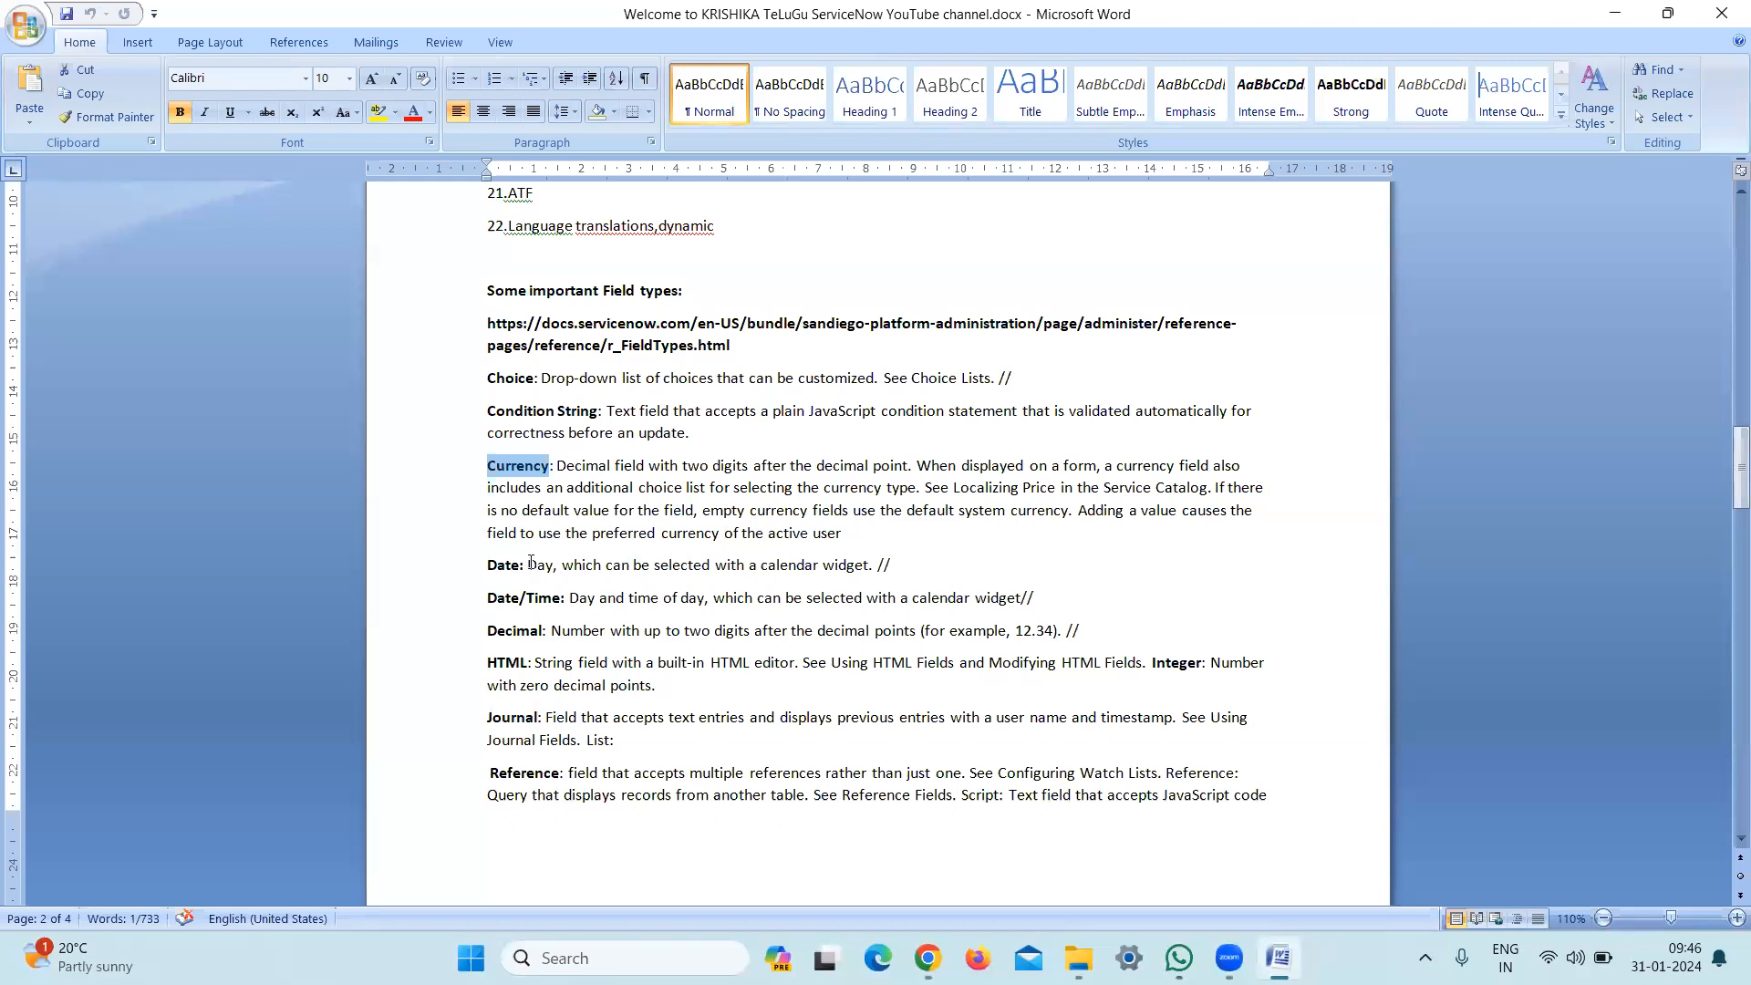
key(BackSpace)
key(Tab)
key(ctrl+z)
key(ctrl+z)
key(alt+Tab)
Open the favorite System Definition - Dictionary list from the Enter amount dictionary page and start a new dictionary entry
click(656, 35)
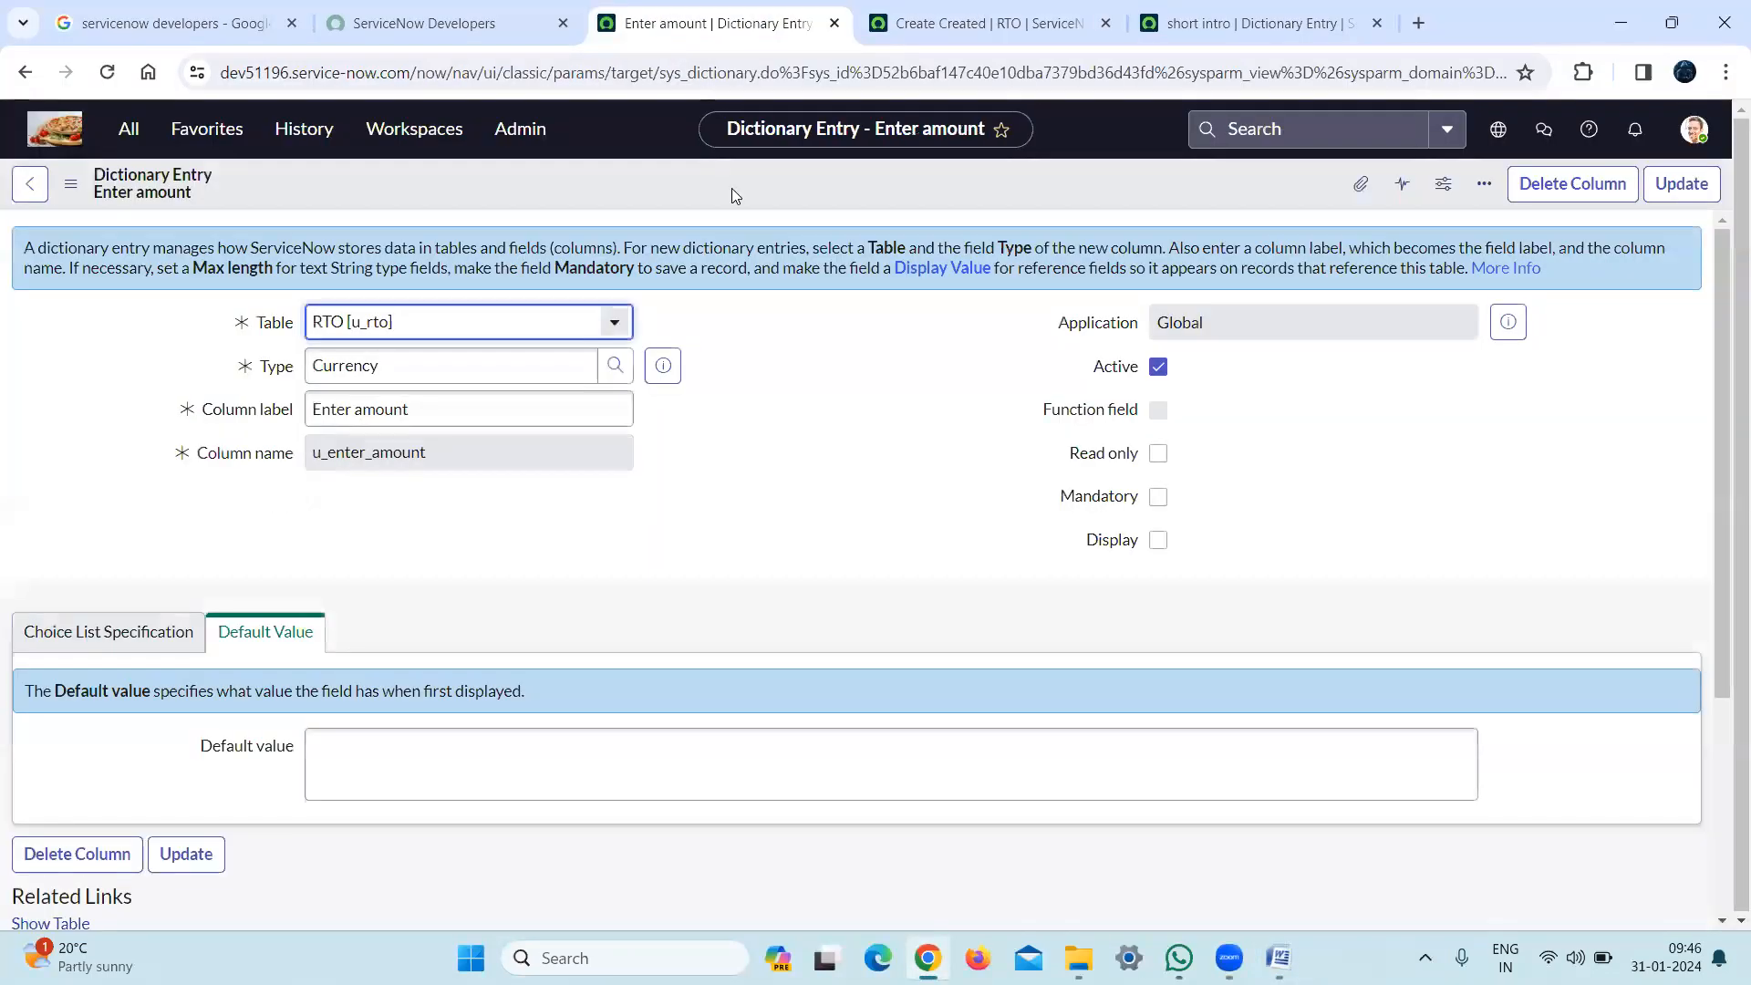
click(232, 131)
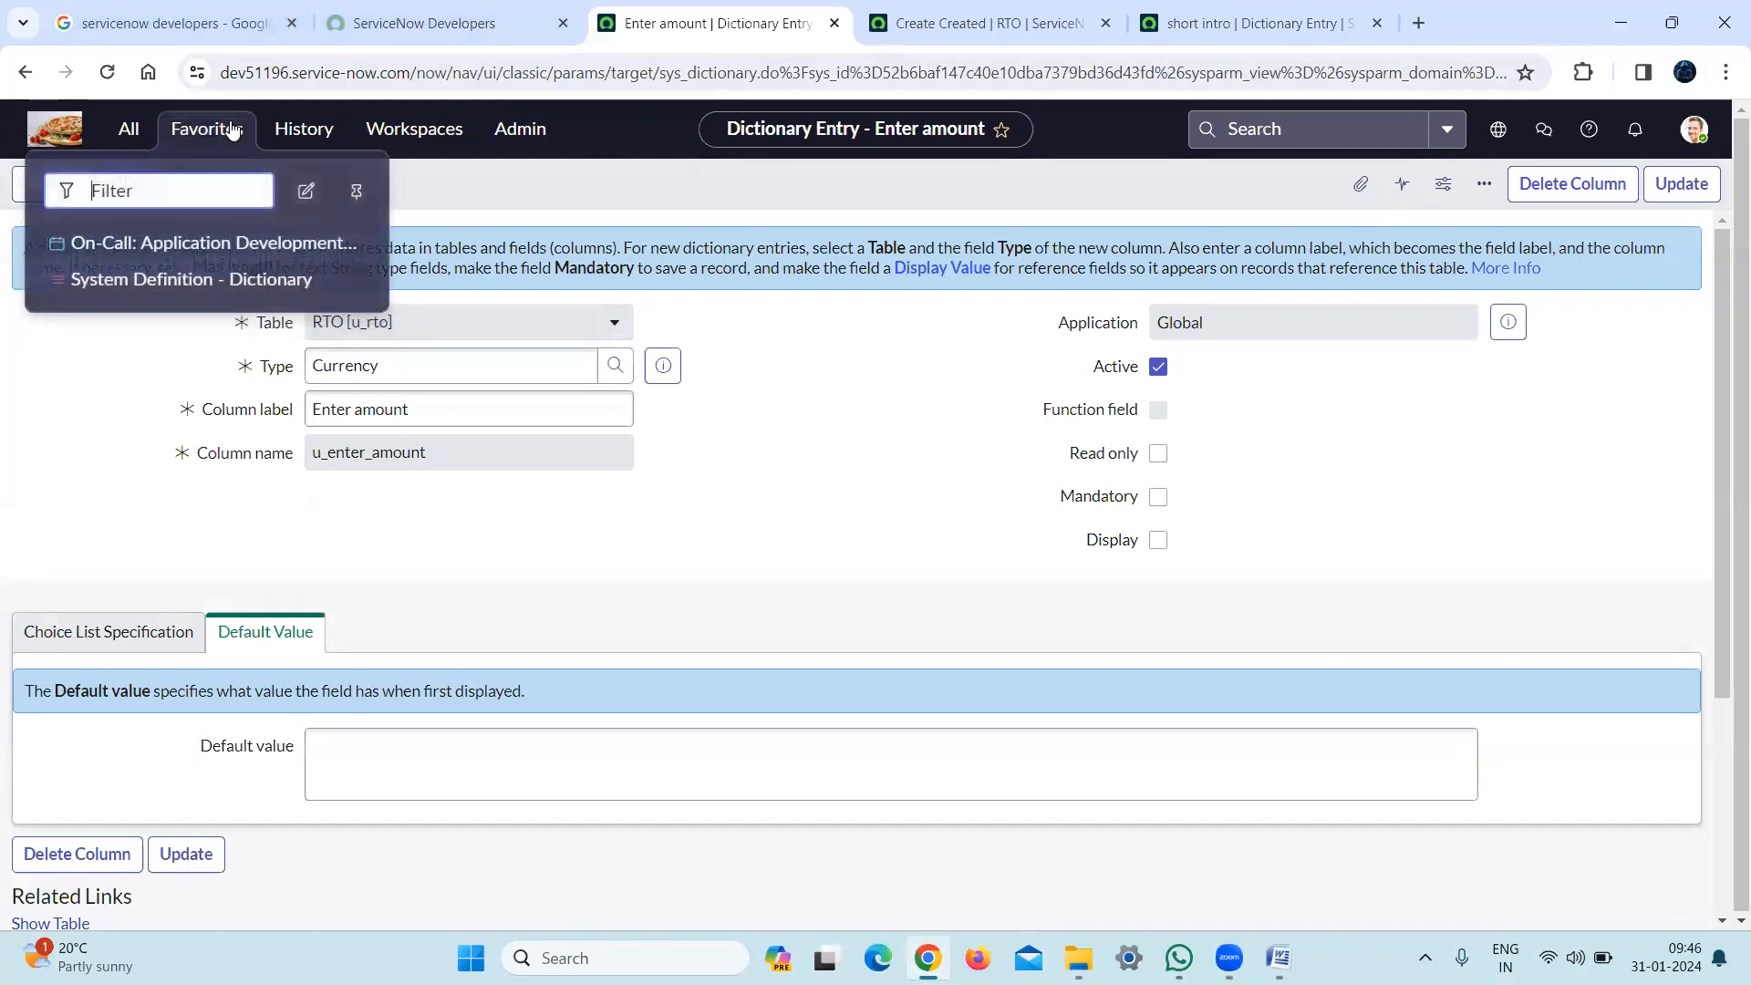
click(245, 281)
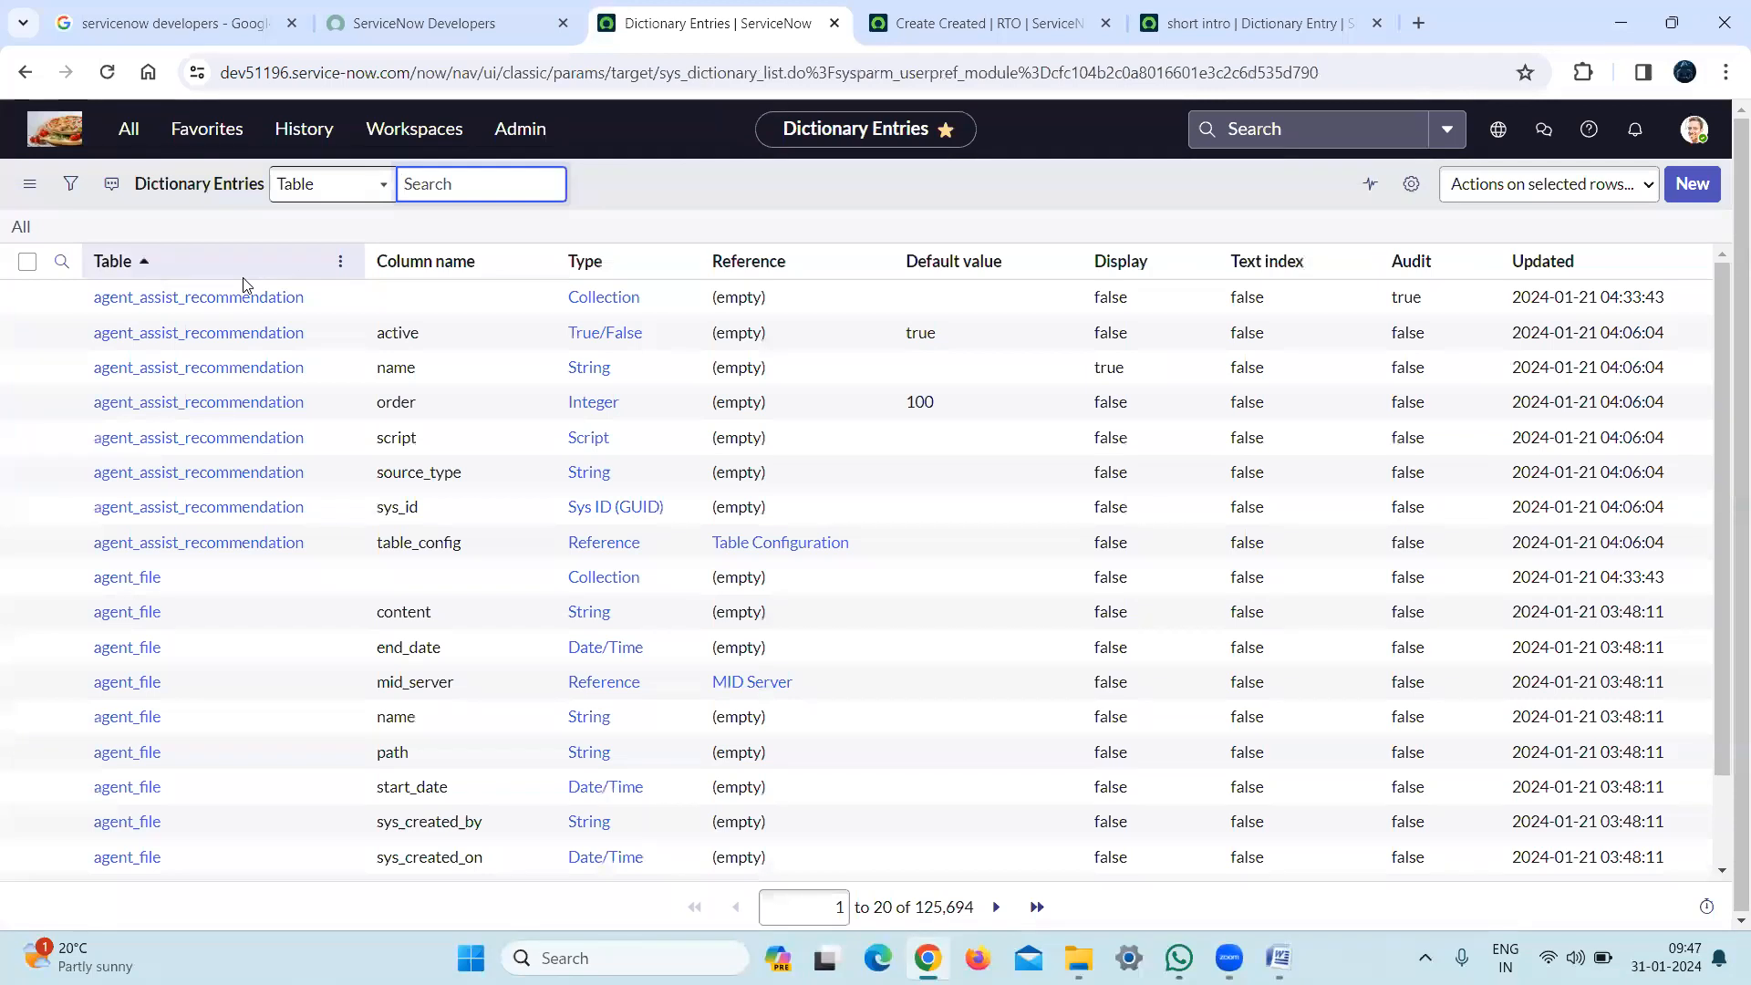
click(1700, 192)
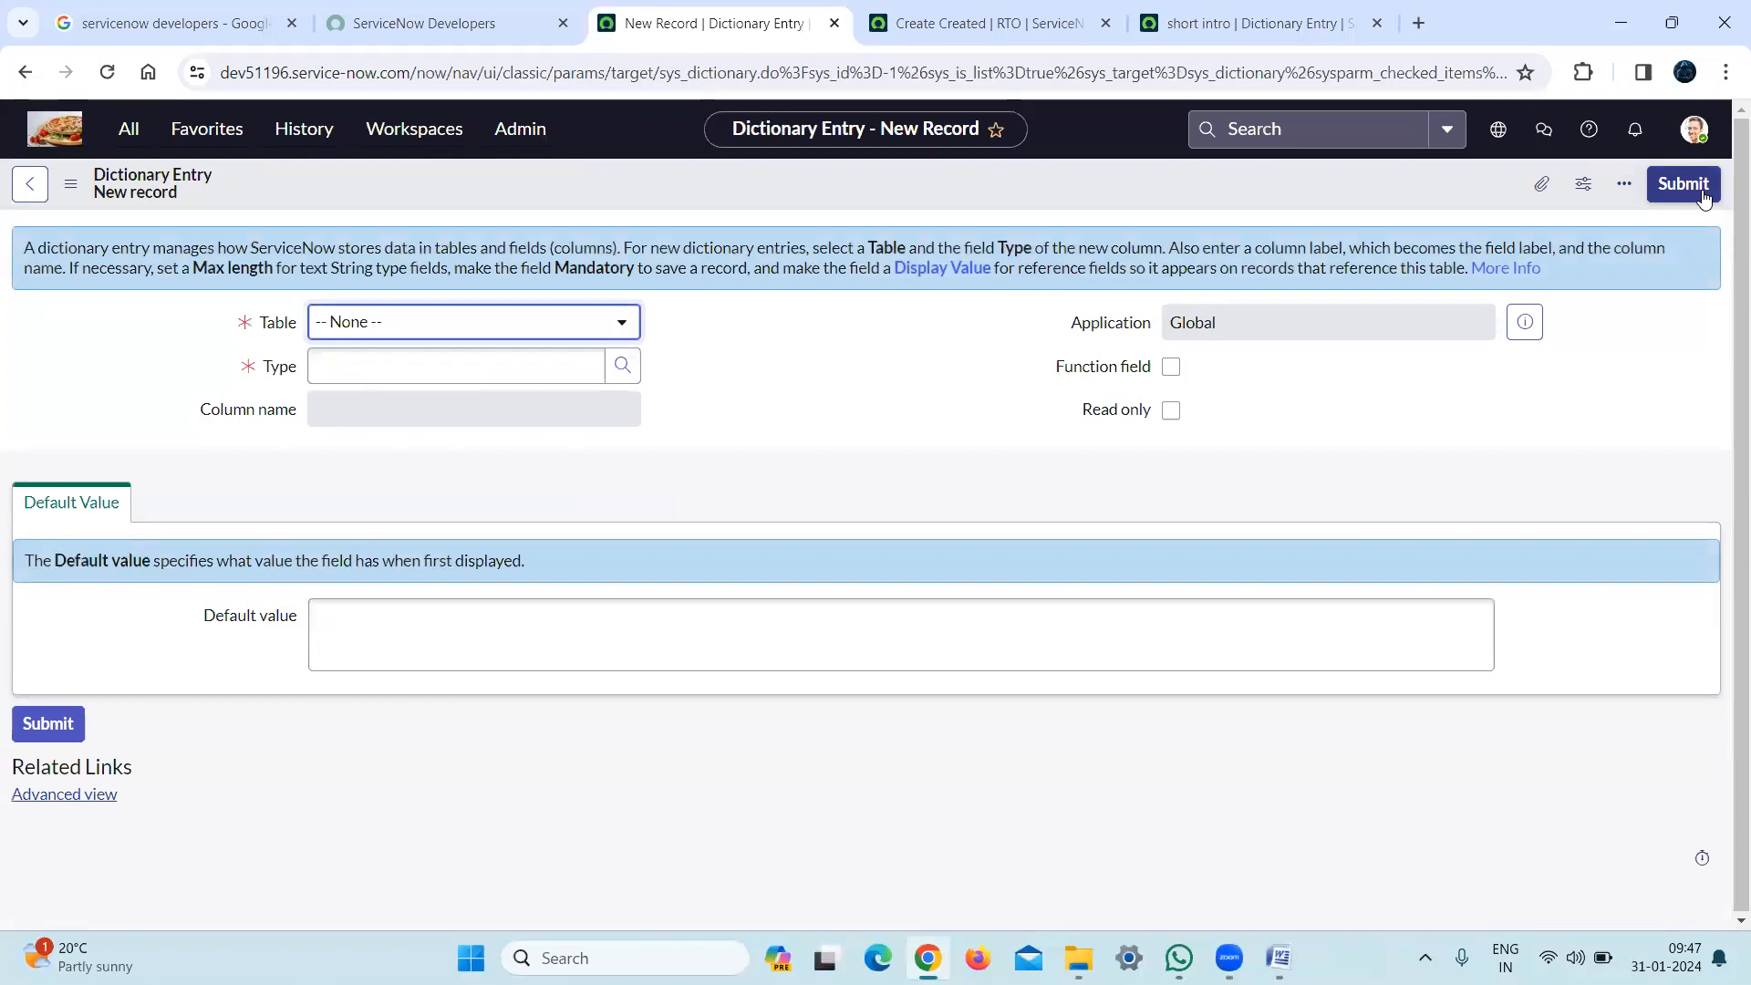
Set the new dictionary entry's table to RTO [u_rto] and its type to Date/Time
click(563, 325)
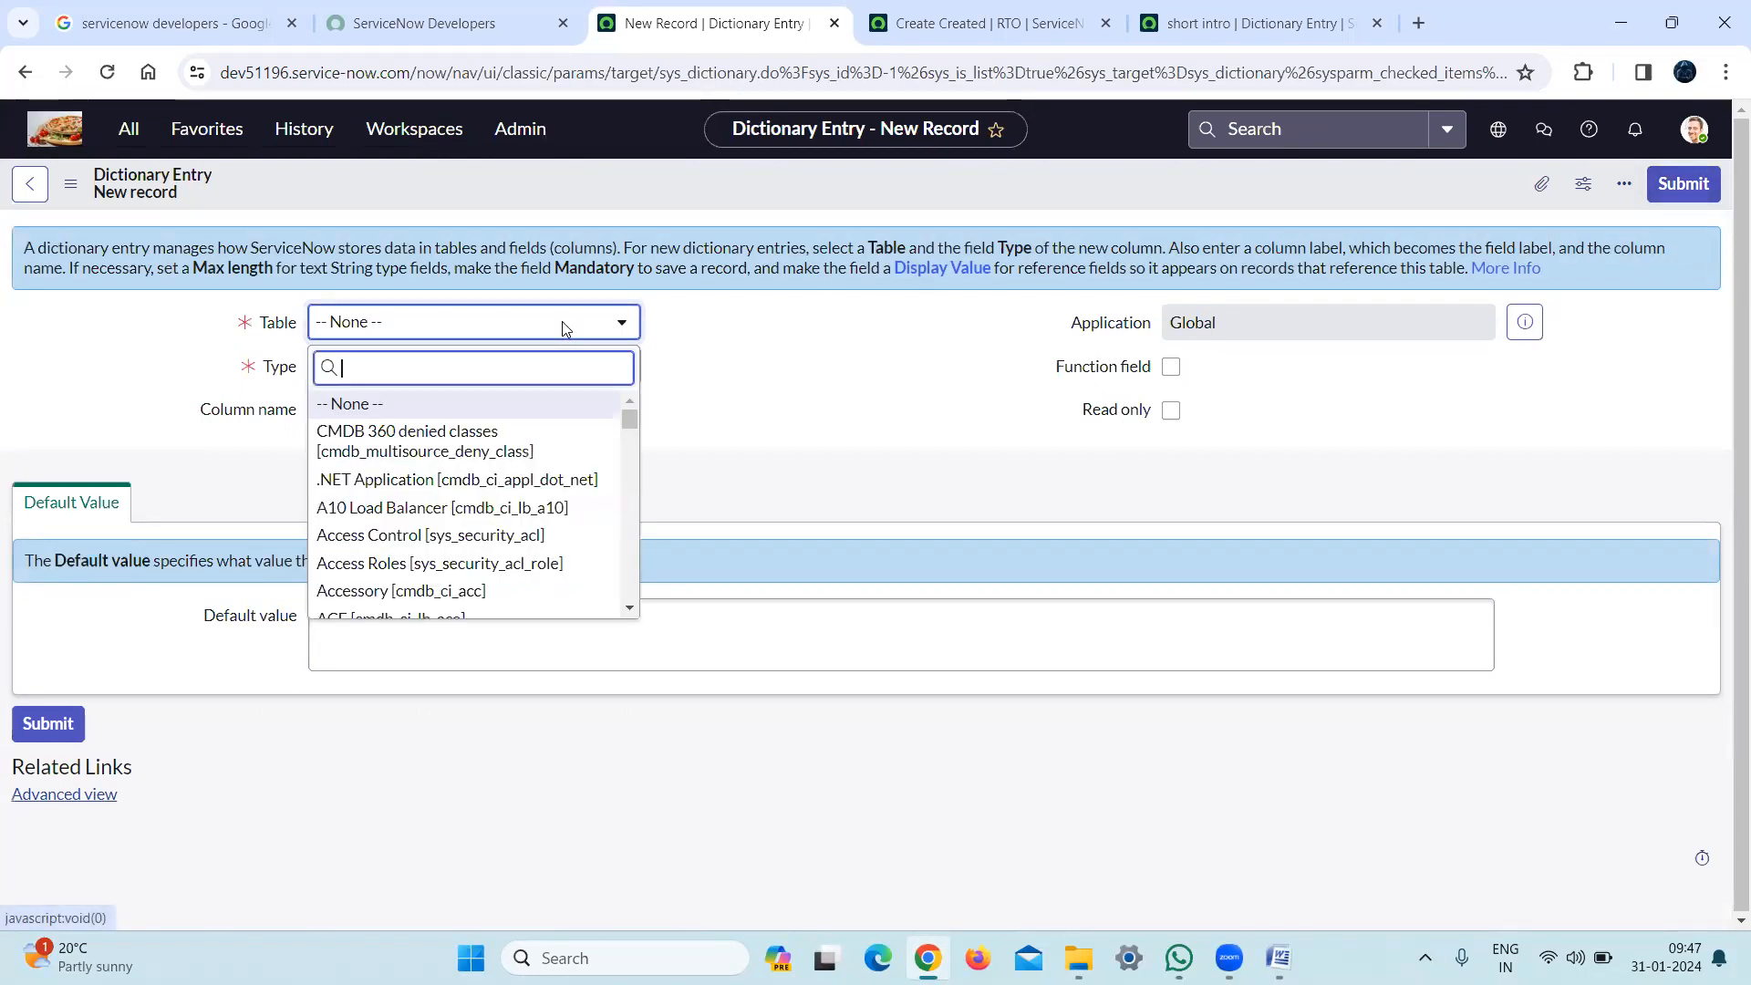
text(u_rto)
click(391, 404)
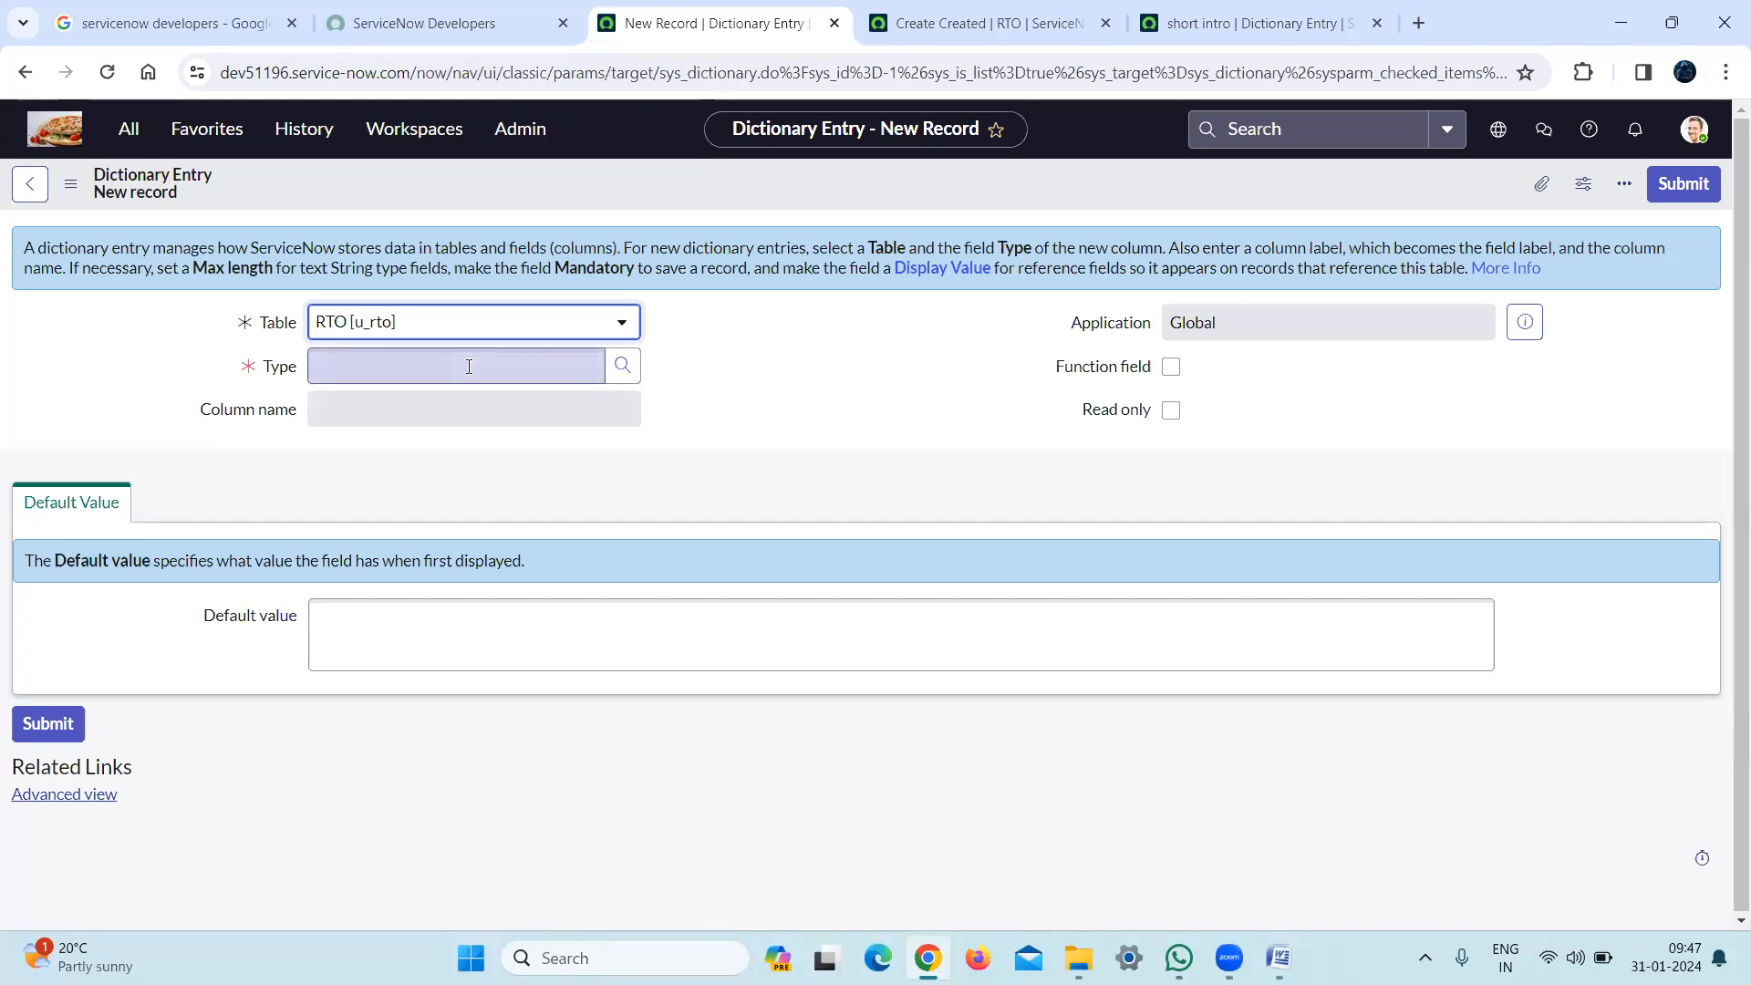
click(469, 367)
text(f)
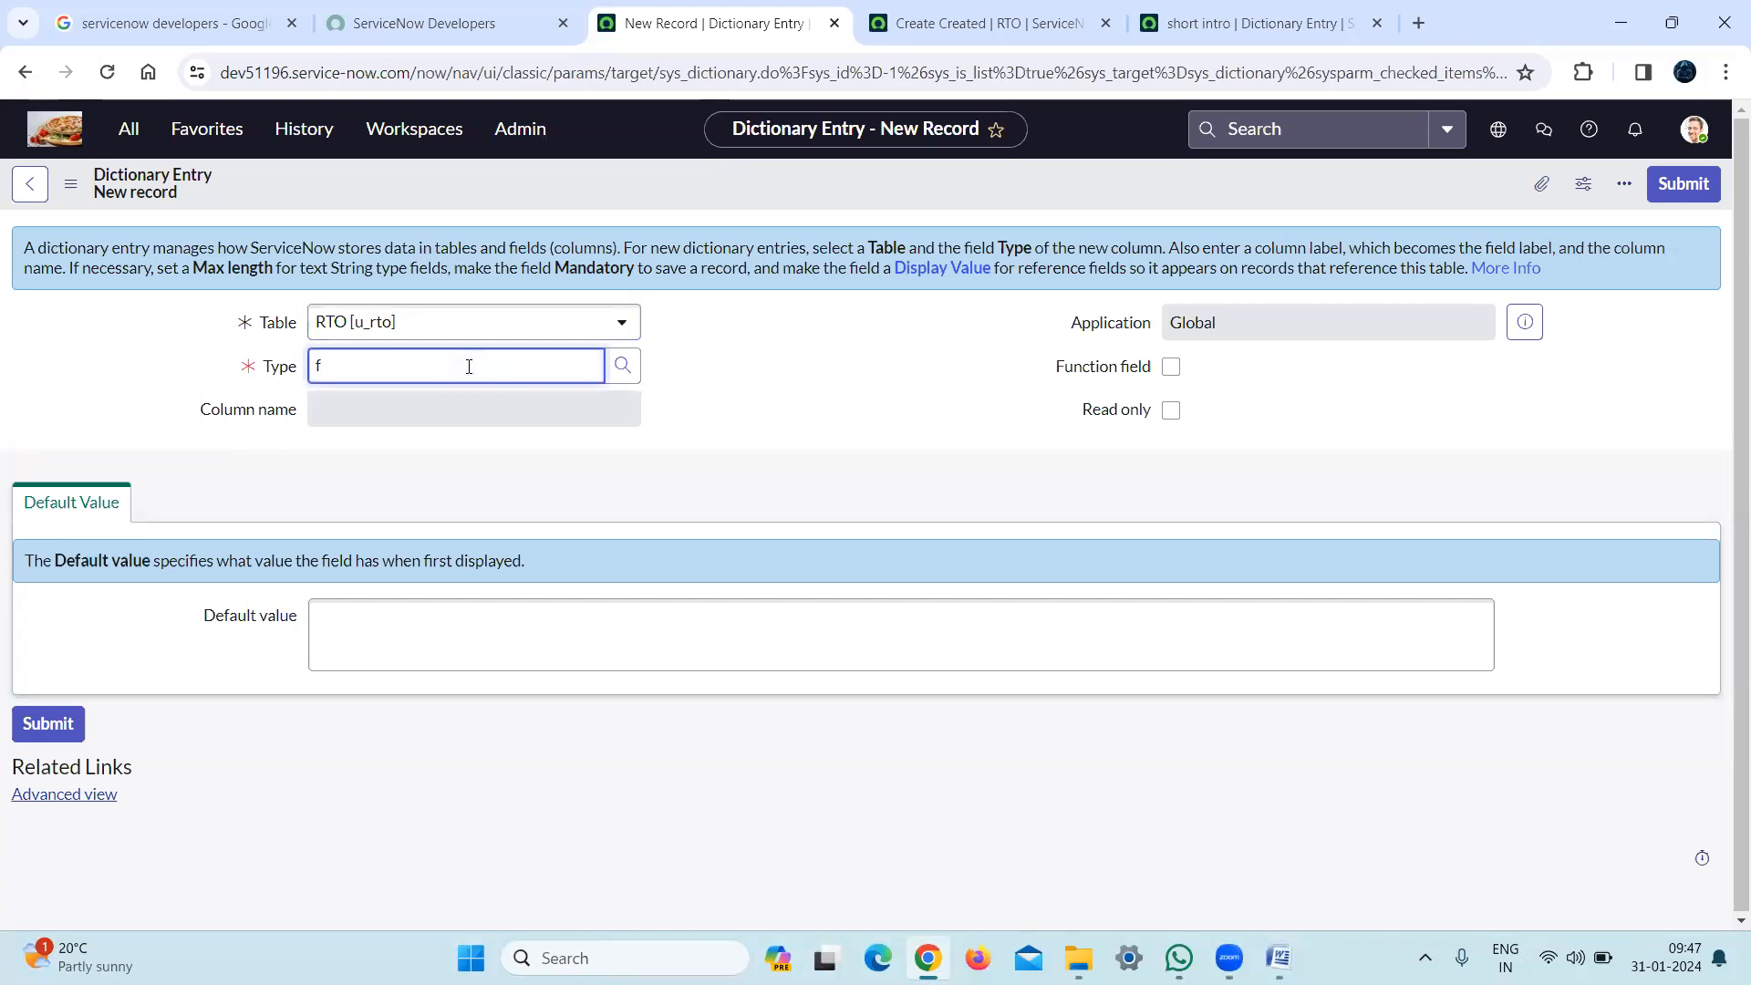
key(BackSpace)
text(date)
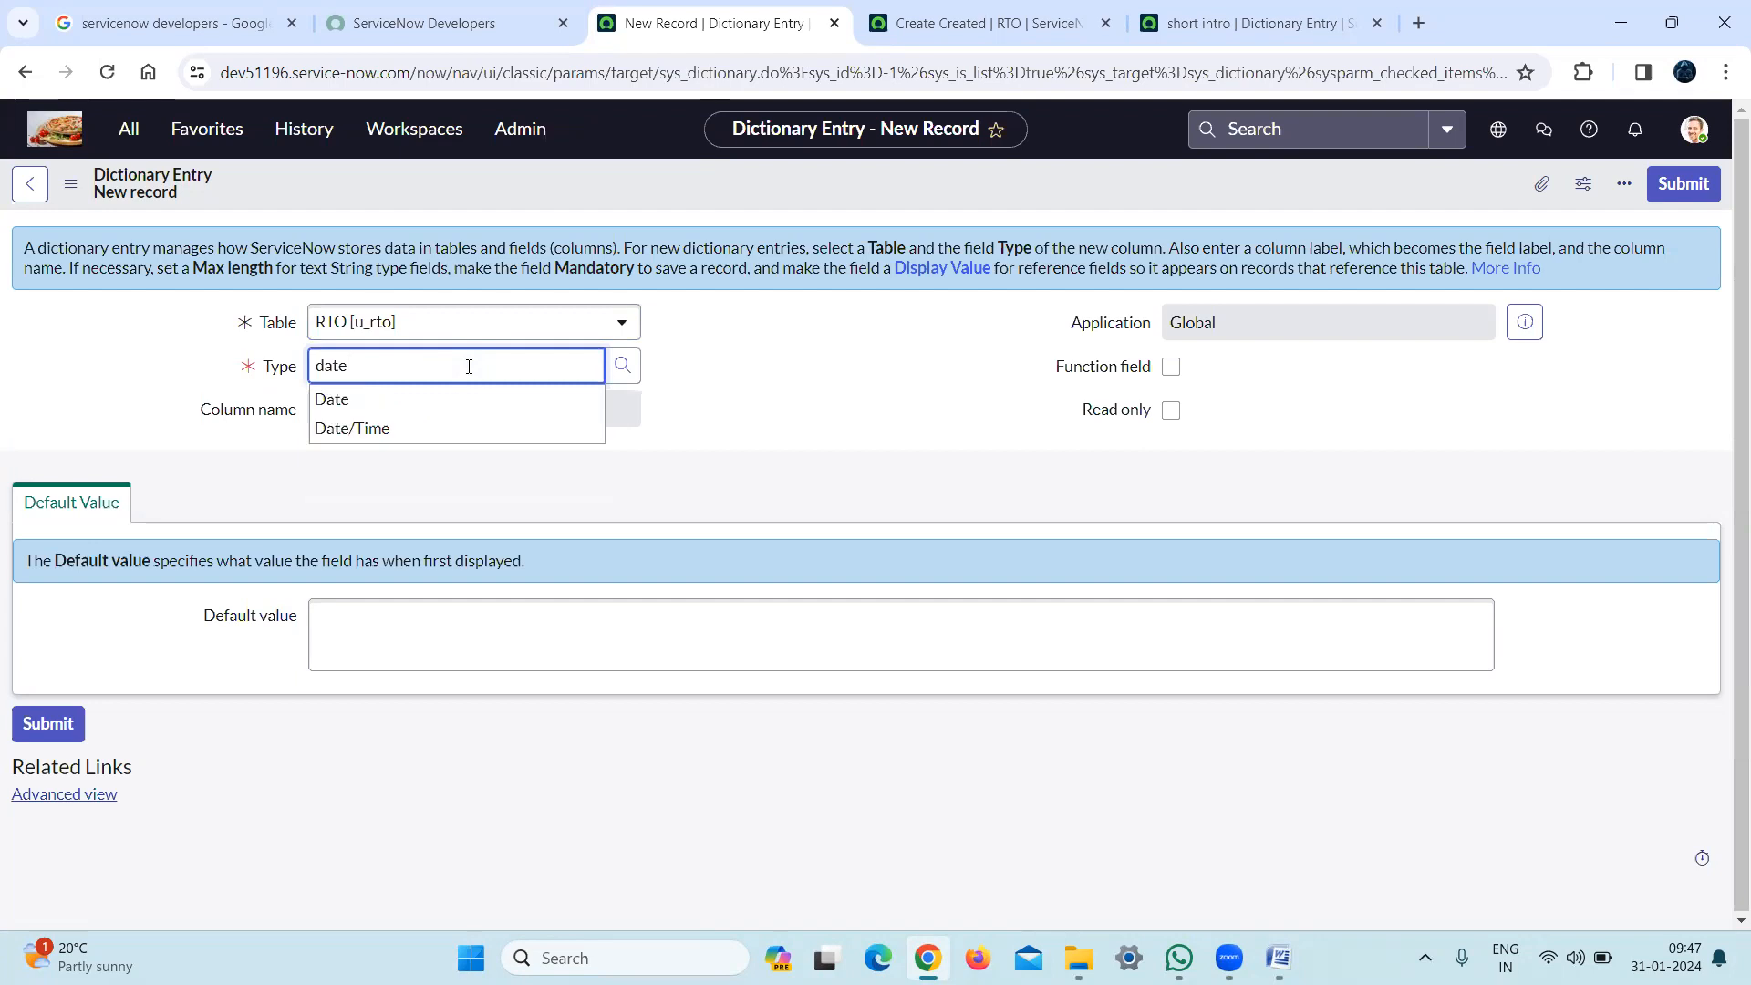
click(406, 430)
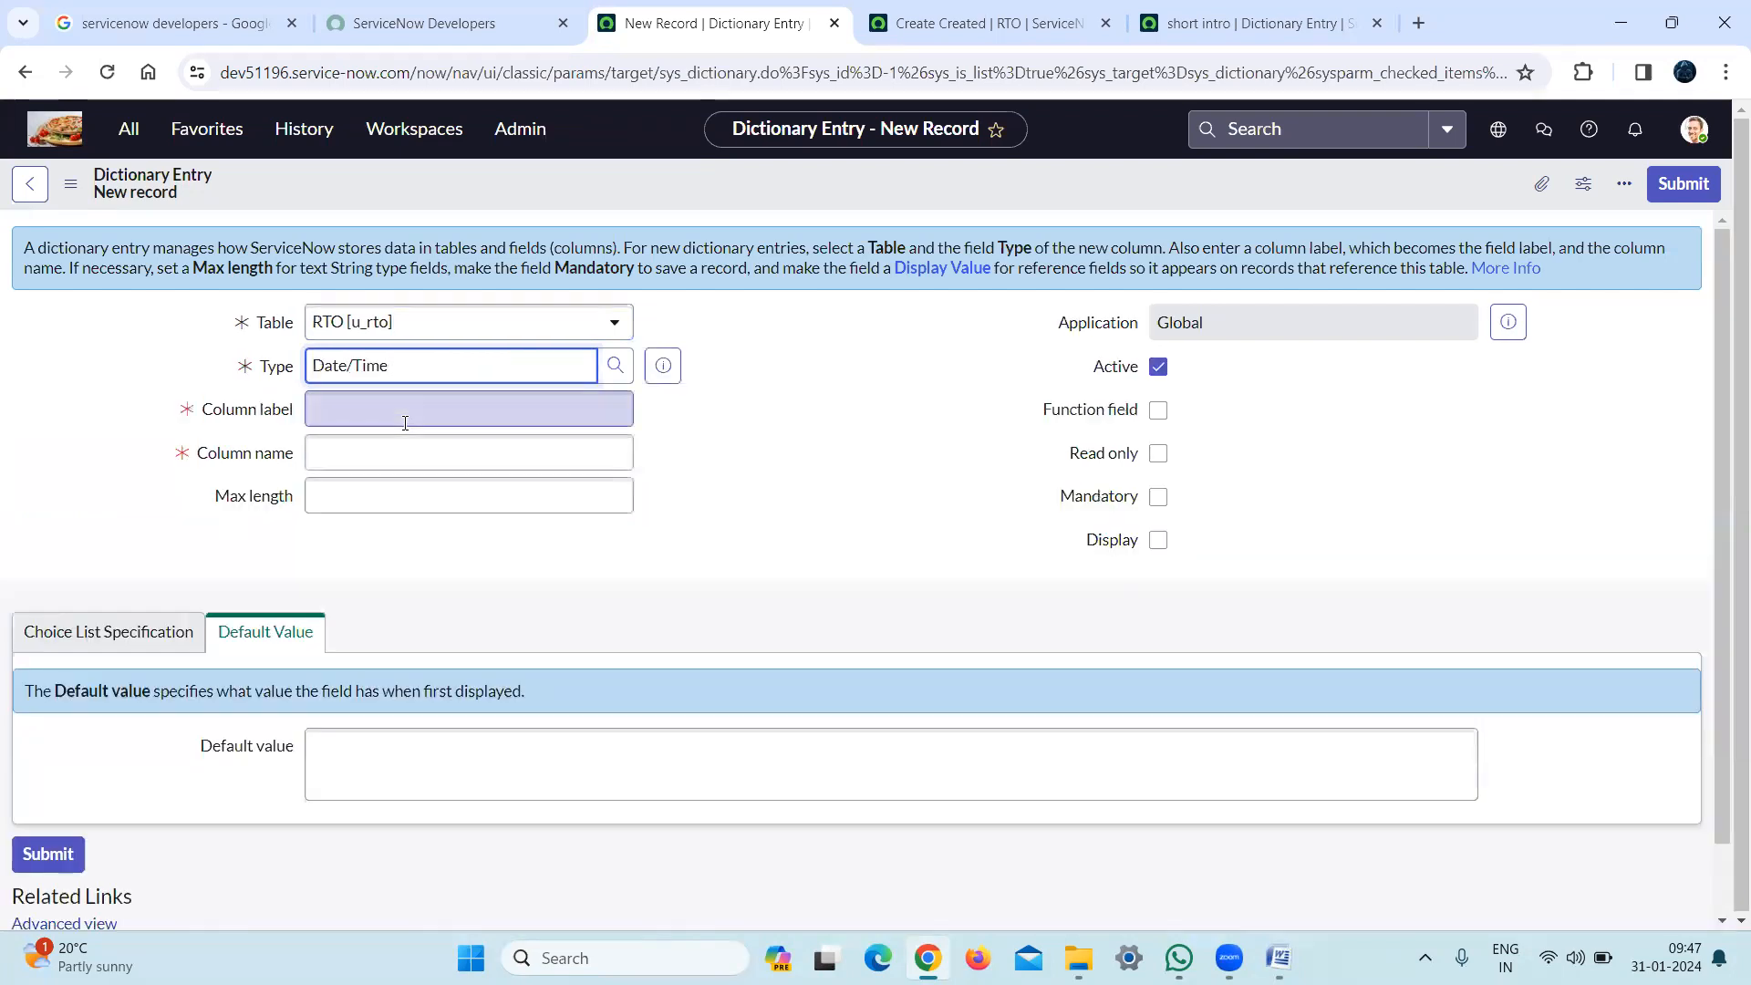
Give the Date/Time column the label "Due date" and save the dictionary entry
click(405, 423)
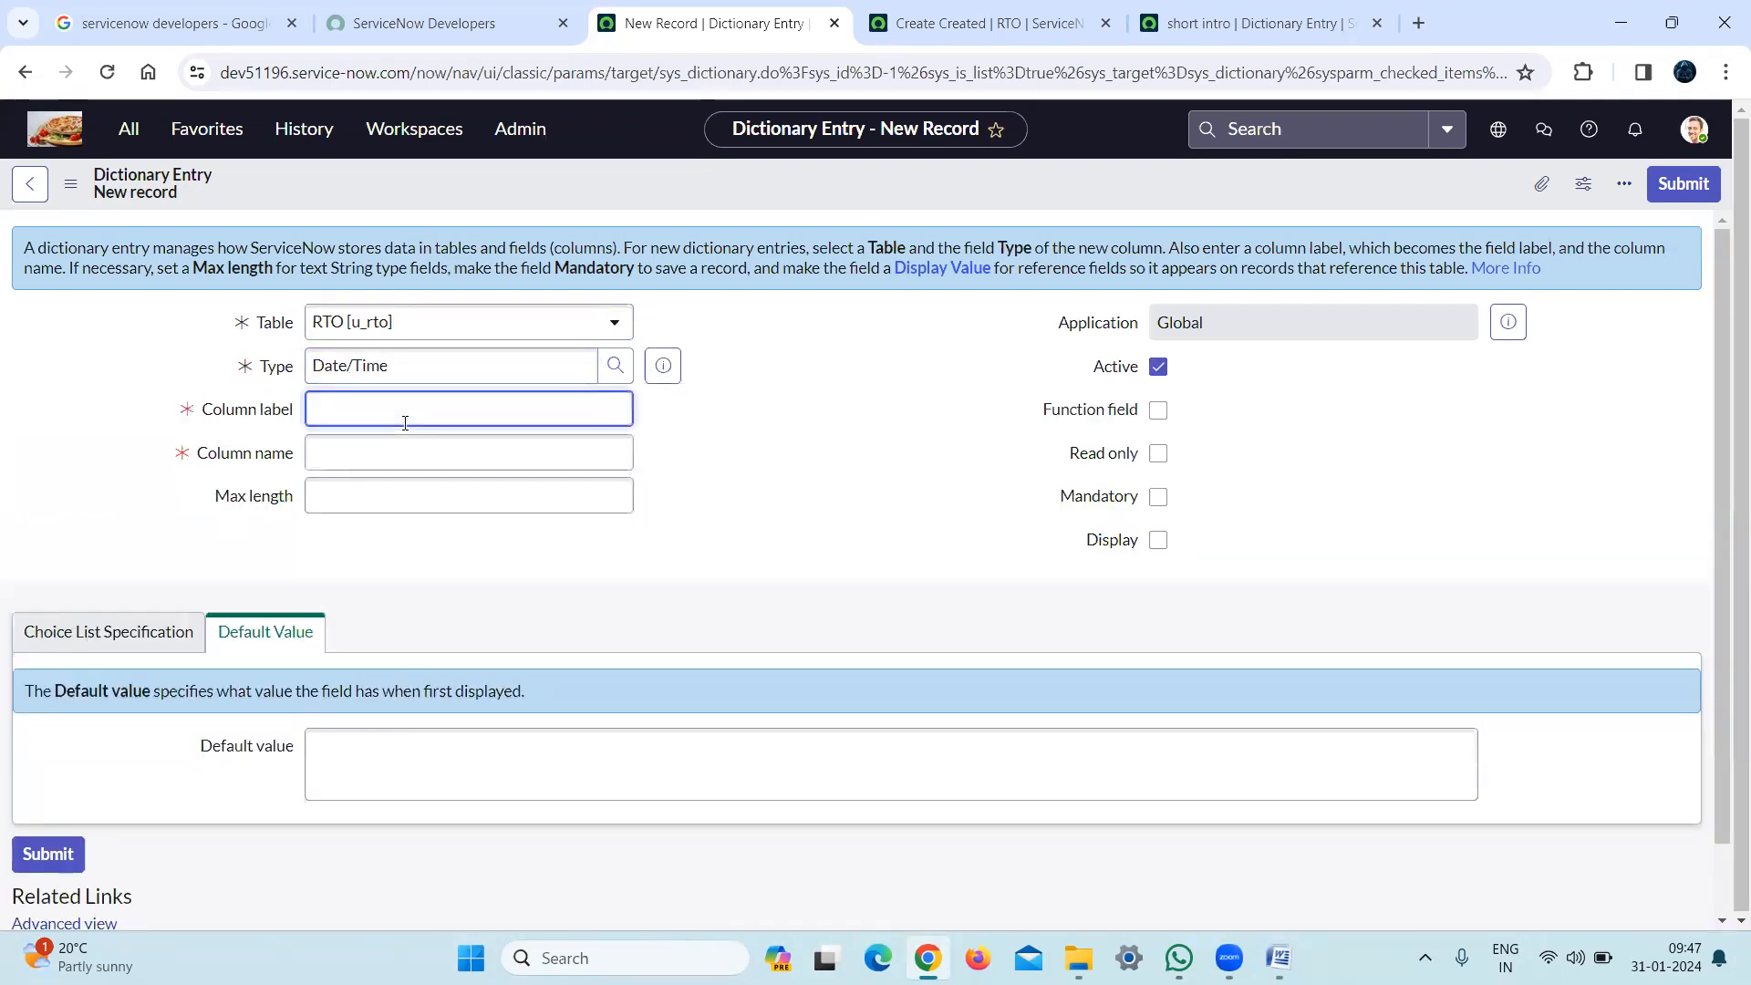
text(Due date)
click(1261, 387)
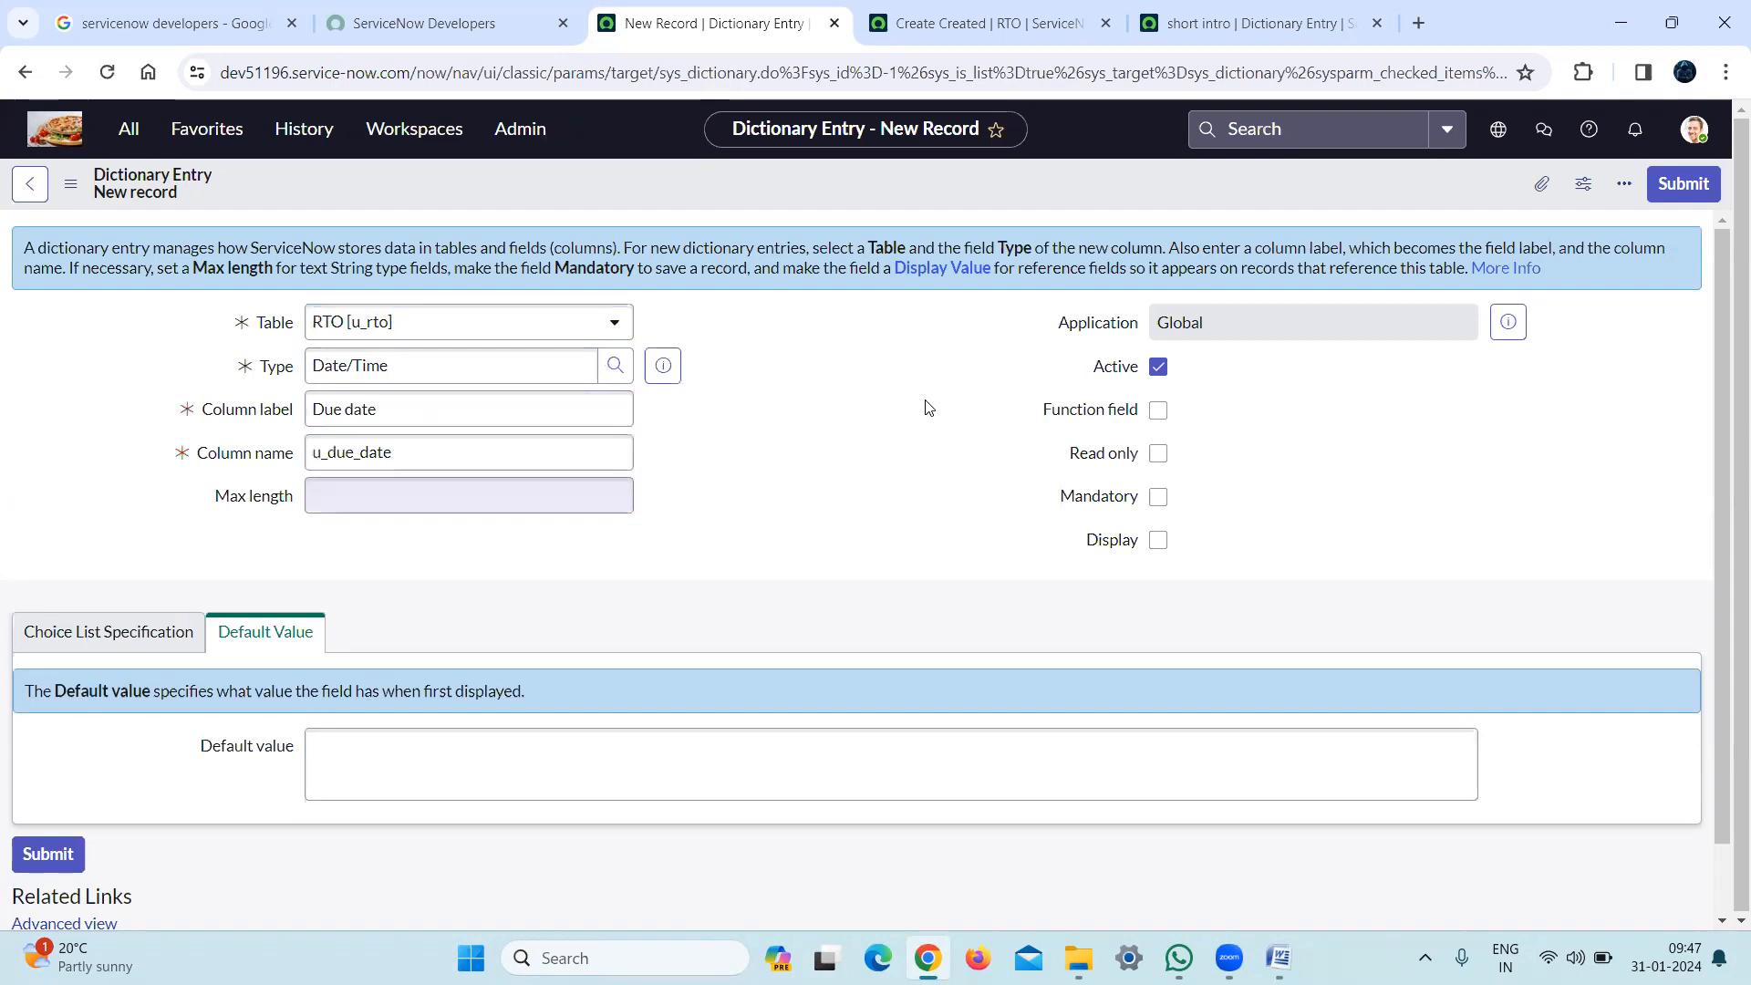
right_click(909, 169)
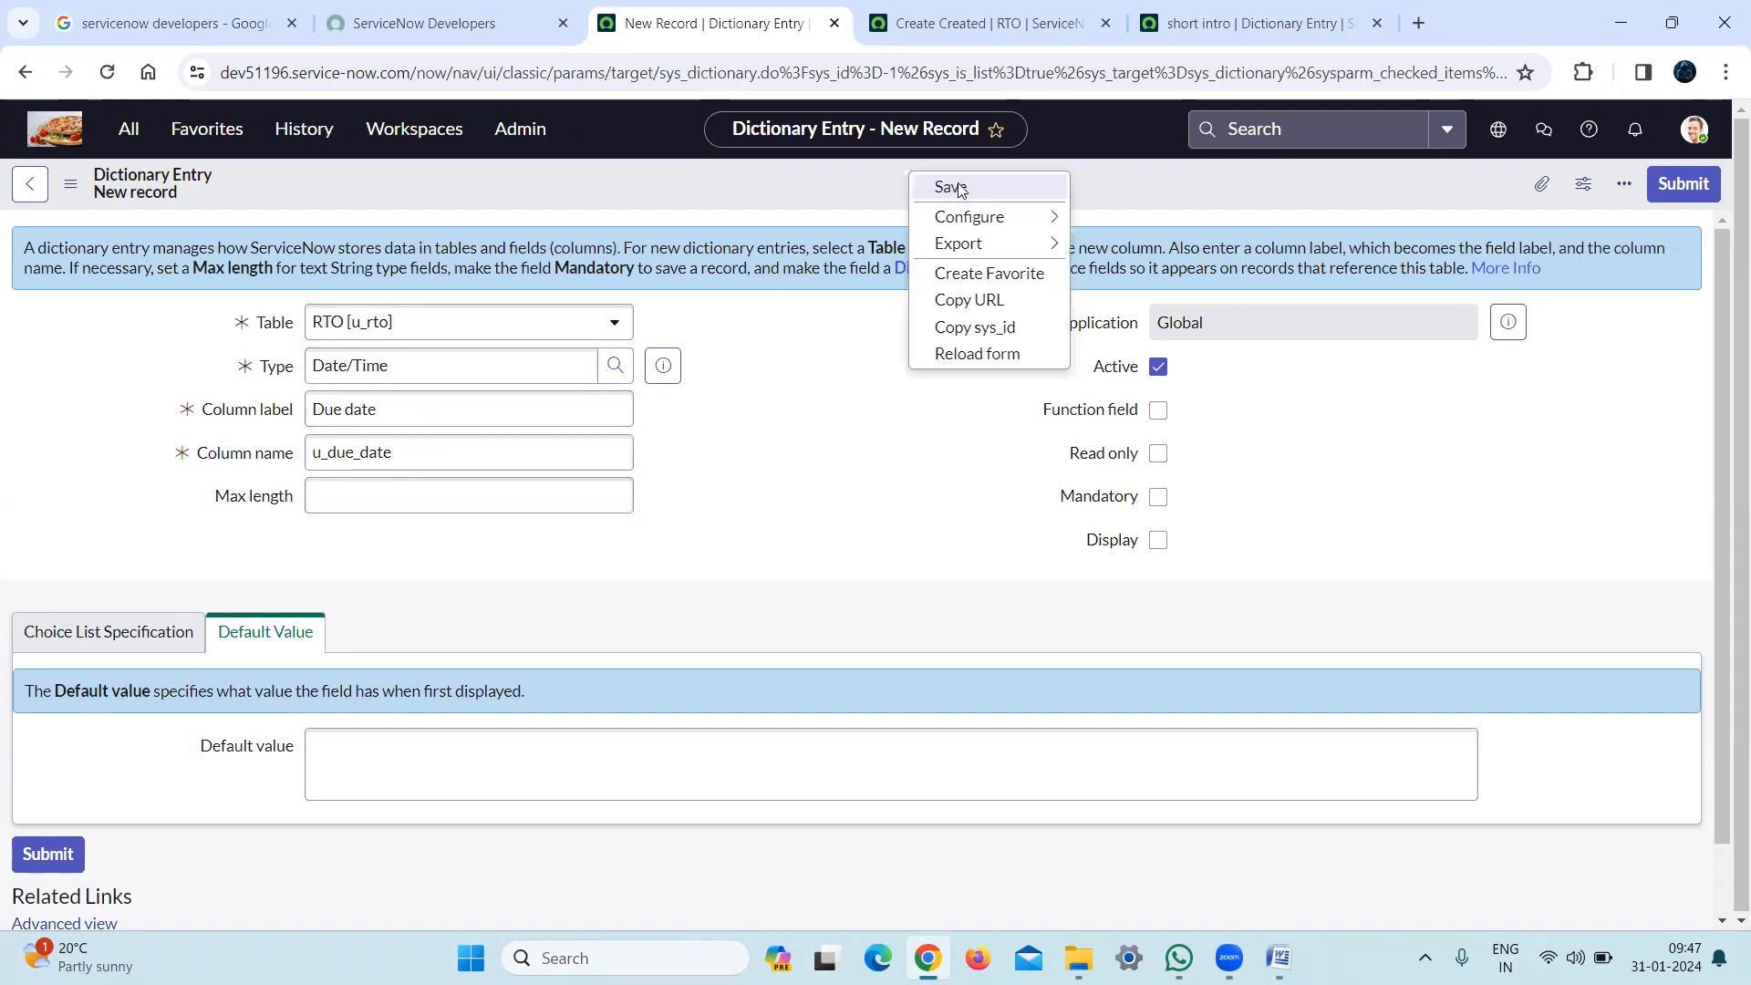
click(939, 183)
Reload the RTO new record form to bring in the Due date field
click(954, 27)
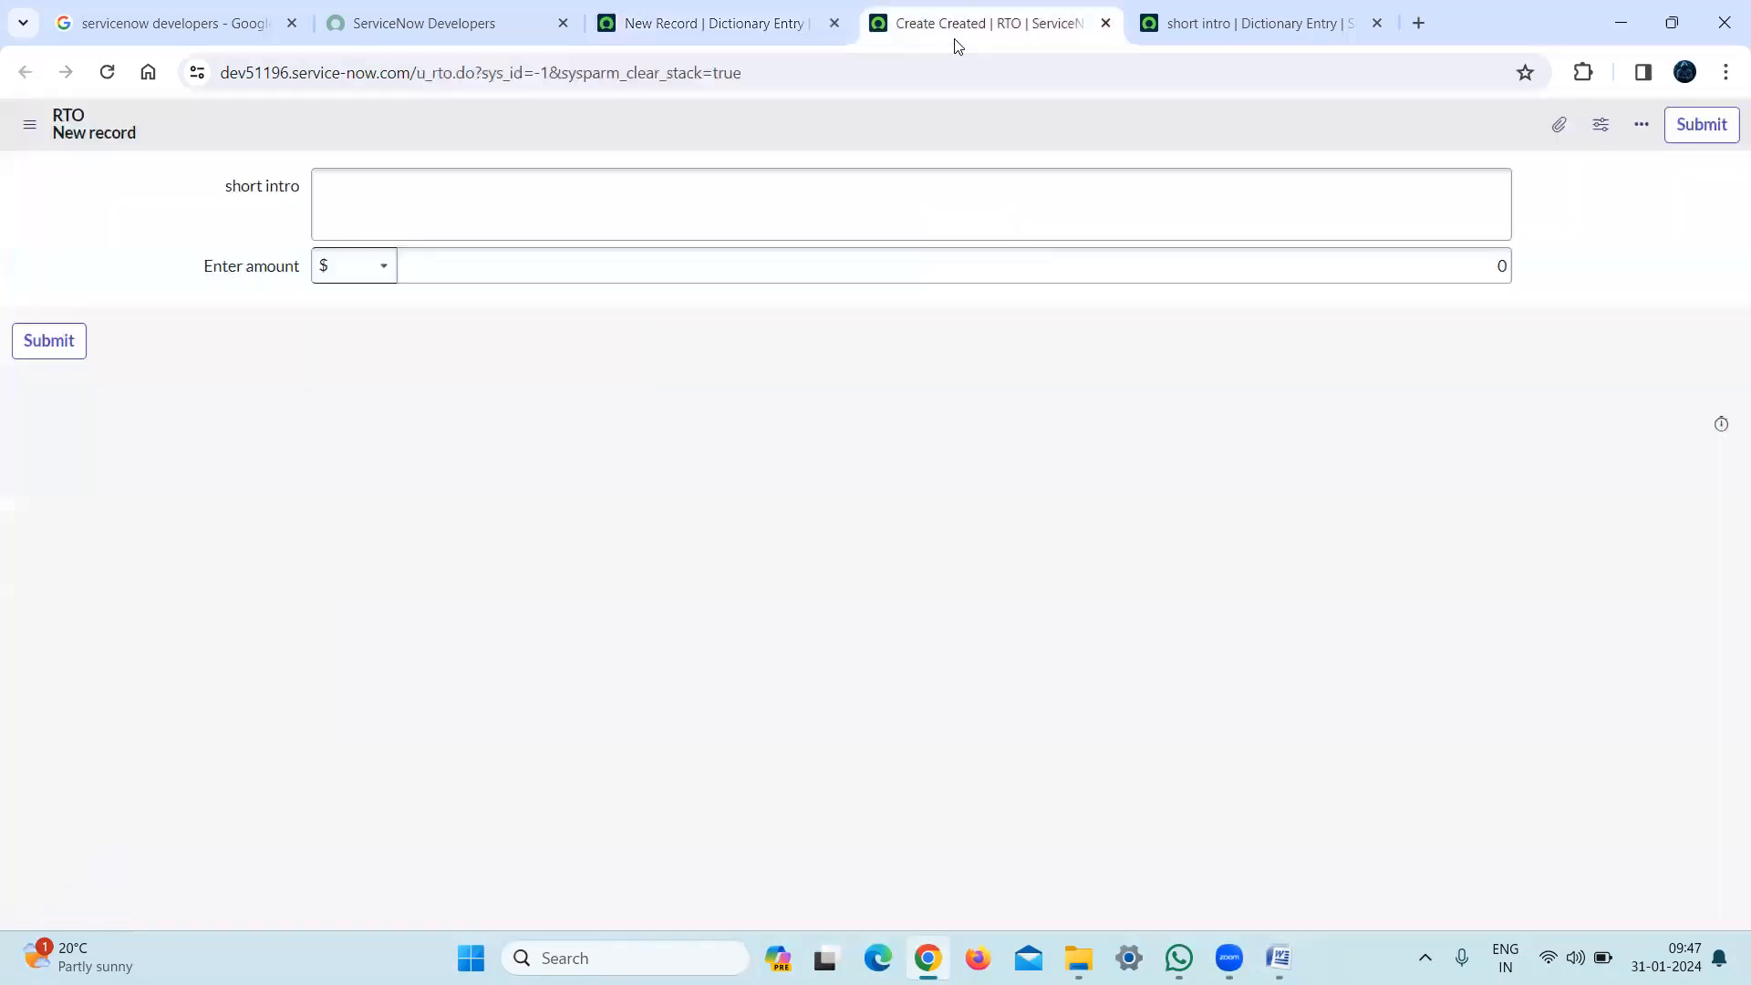
click(586, 73)
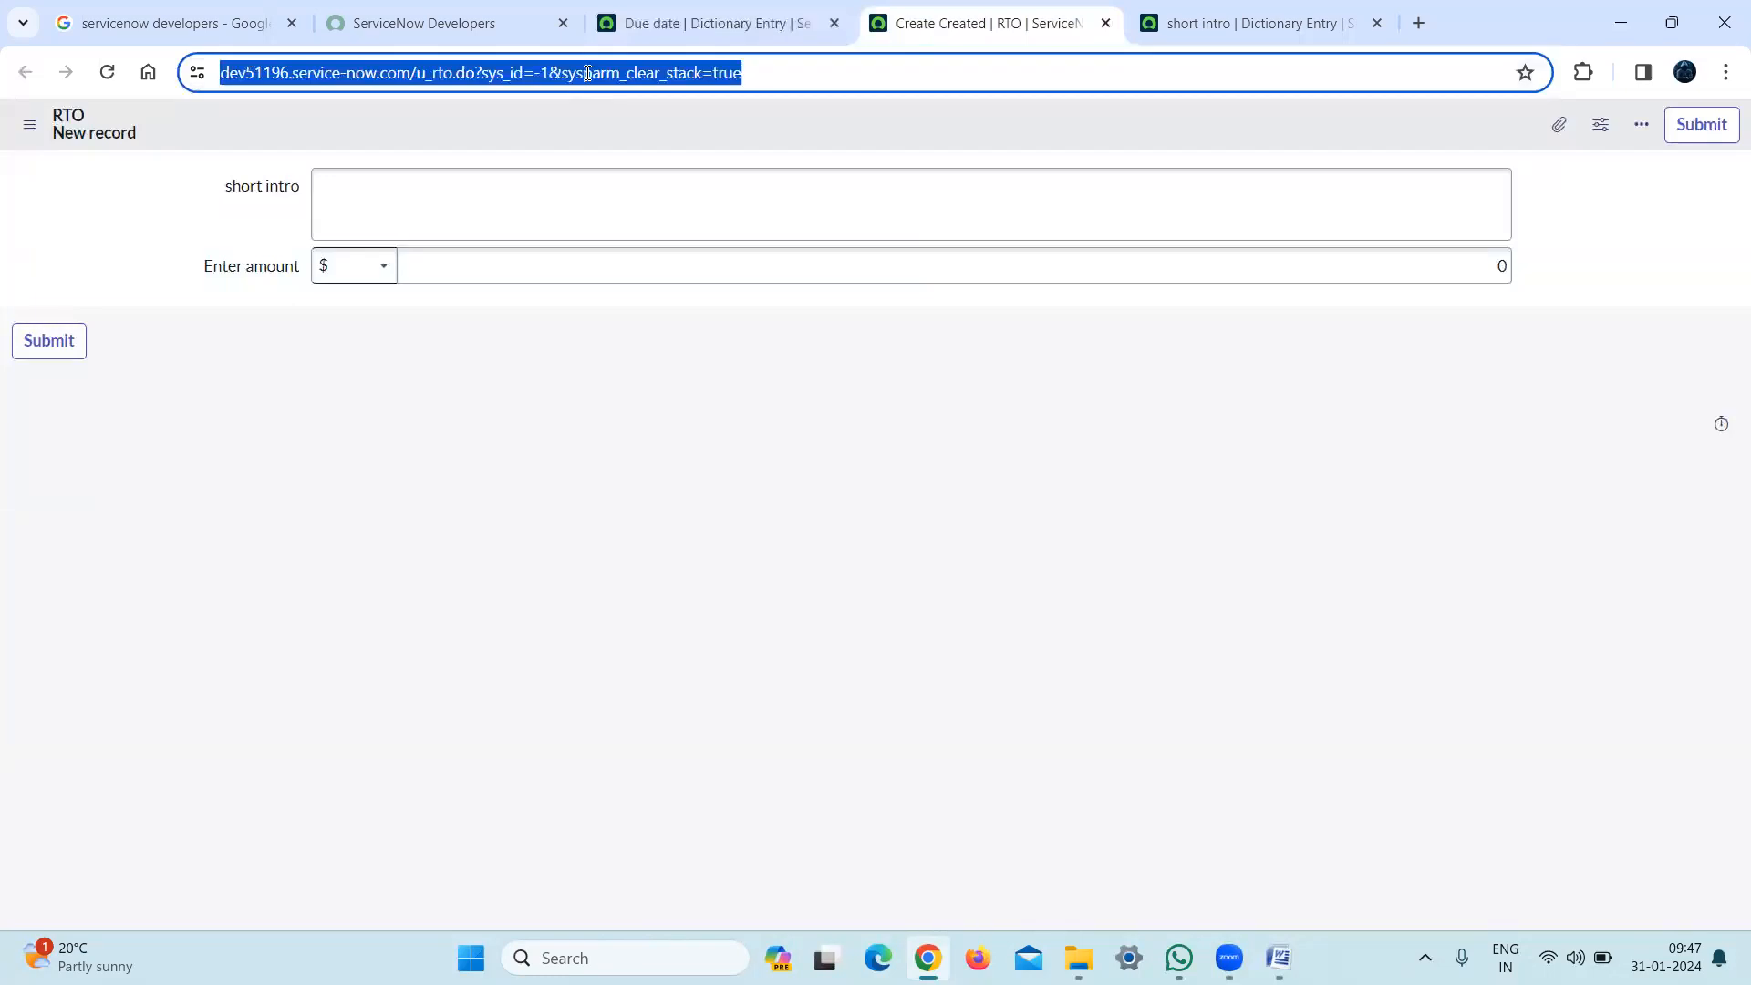
key(Return)
key(Return)
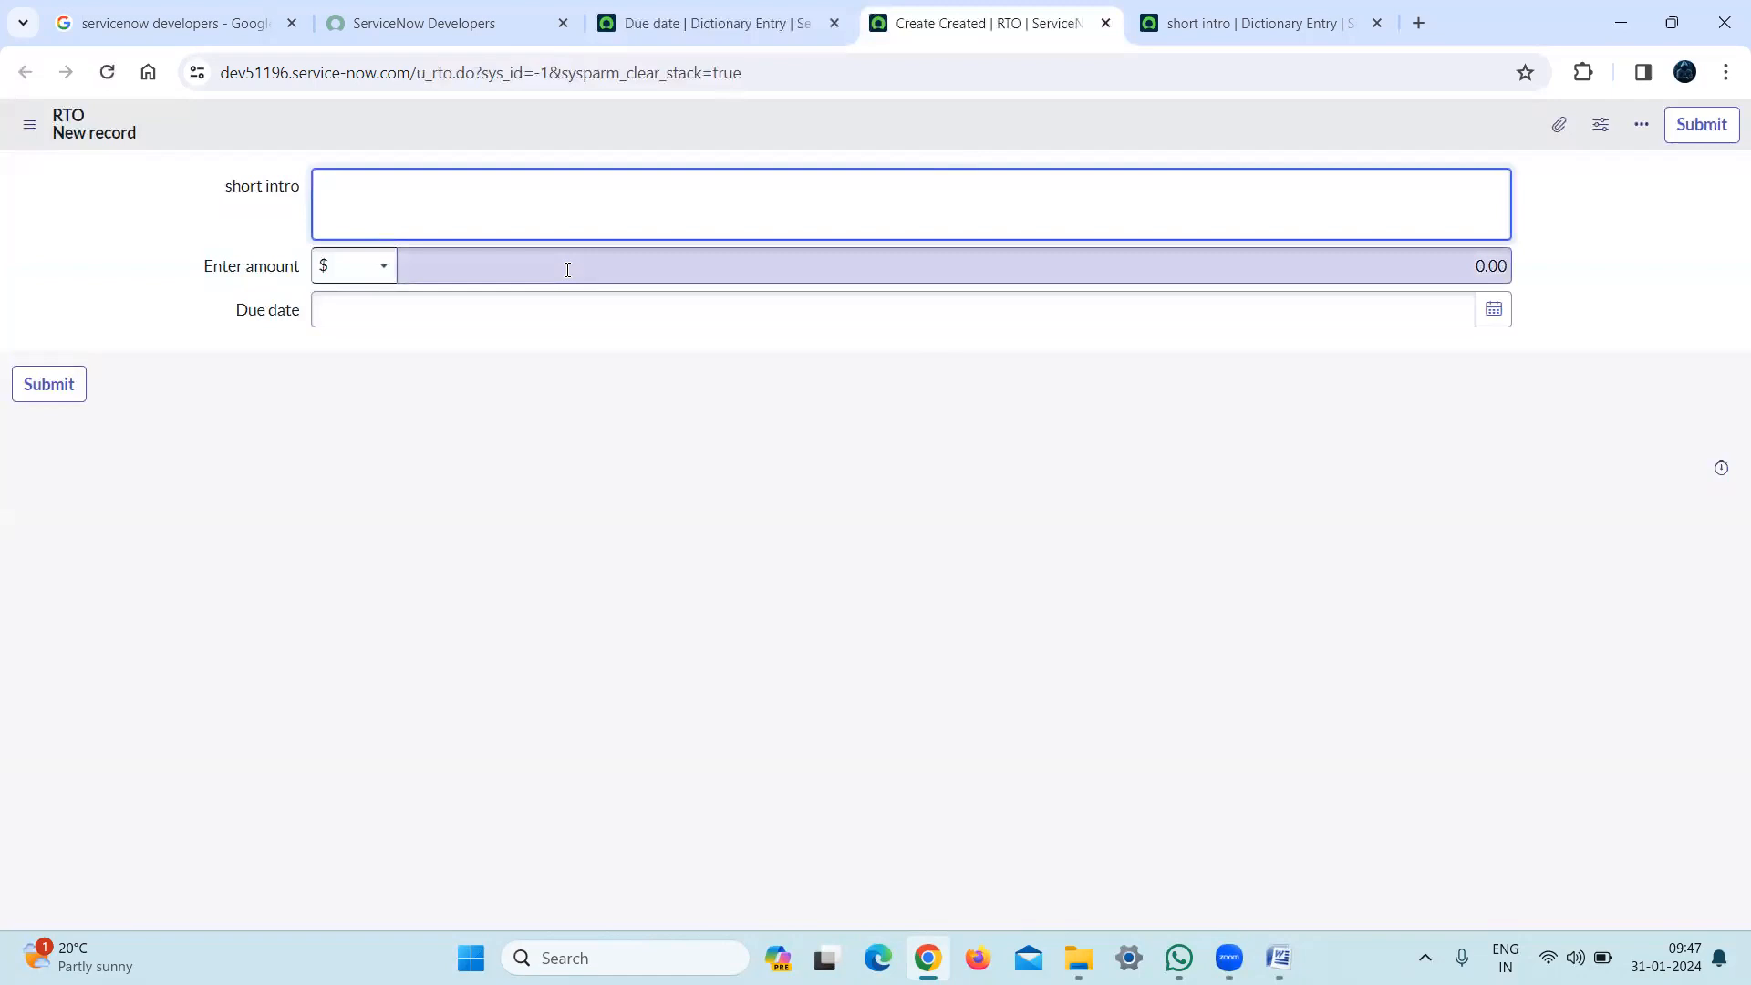
Test the Due date field with the plain digits 034985945, and clear the entry
click(542, 319)
text(034985945)
click(550, 466)
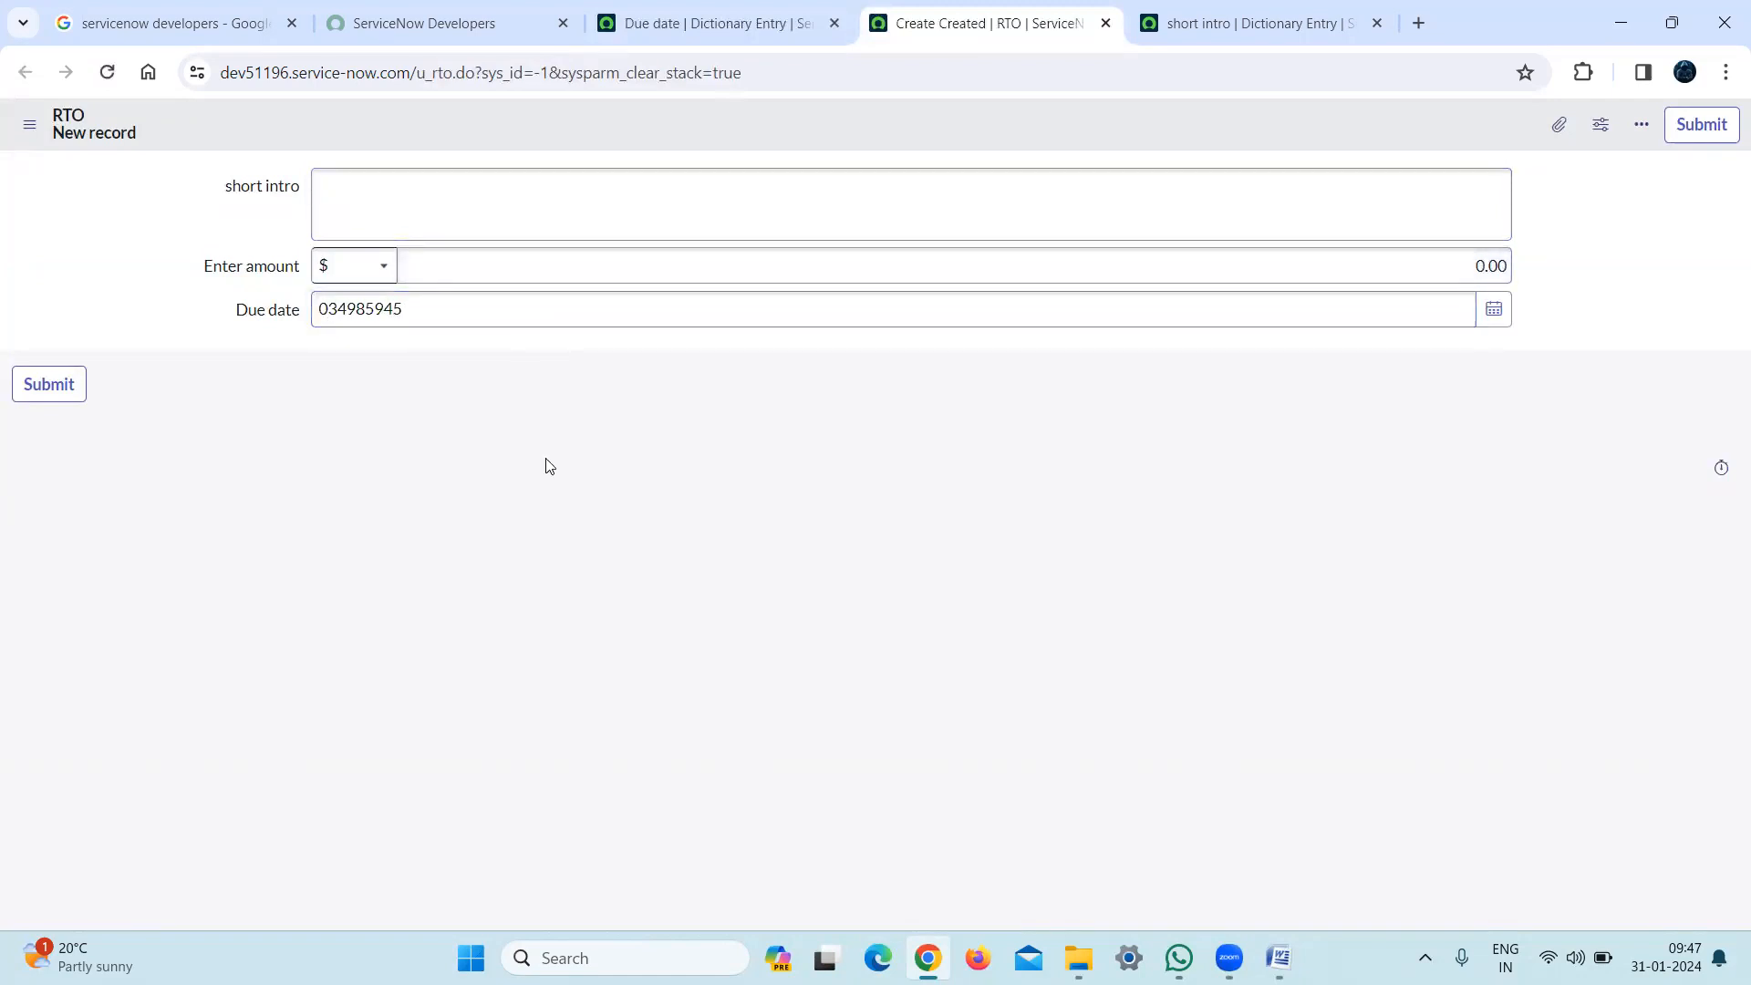
double_click(422, 323)
key(BackSpace)
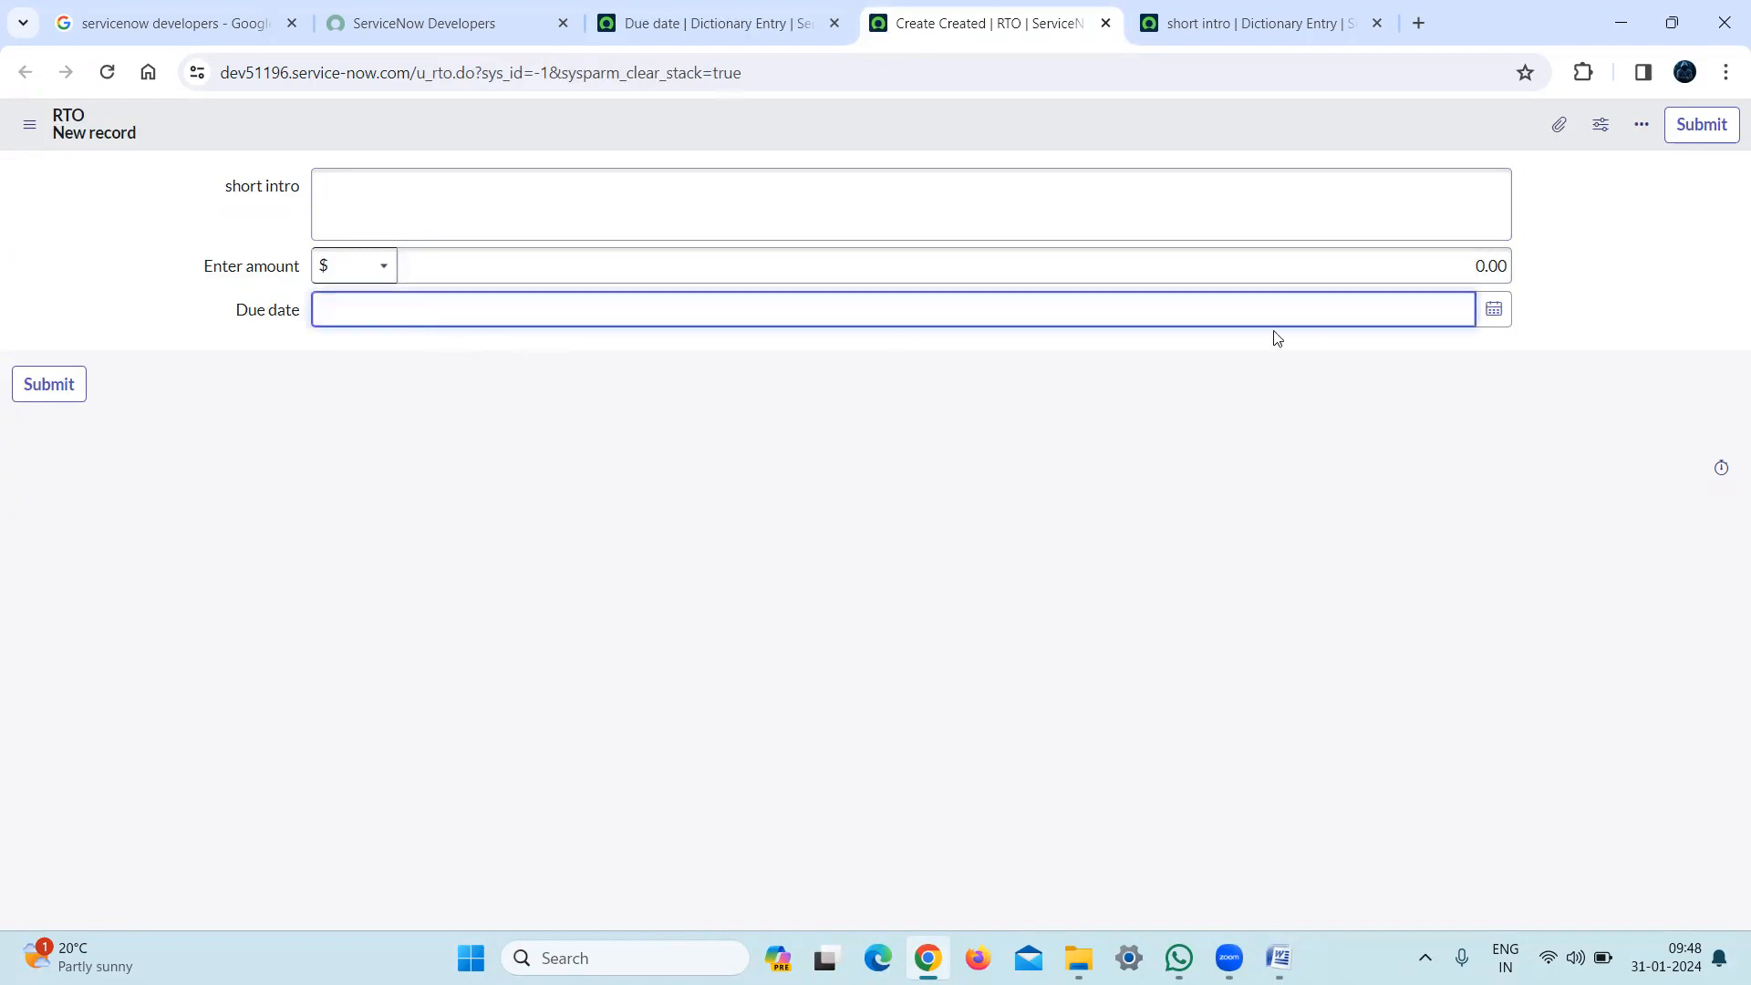
click(1496, 319)
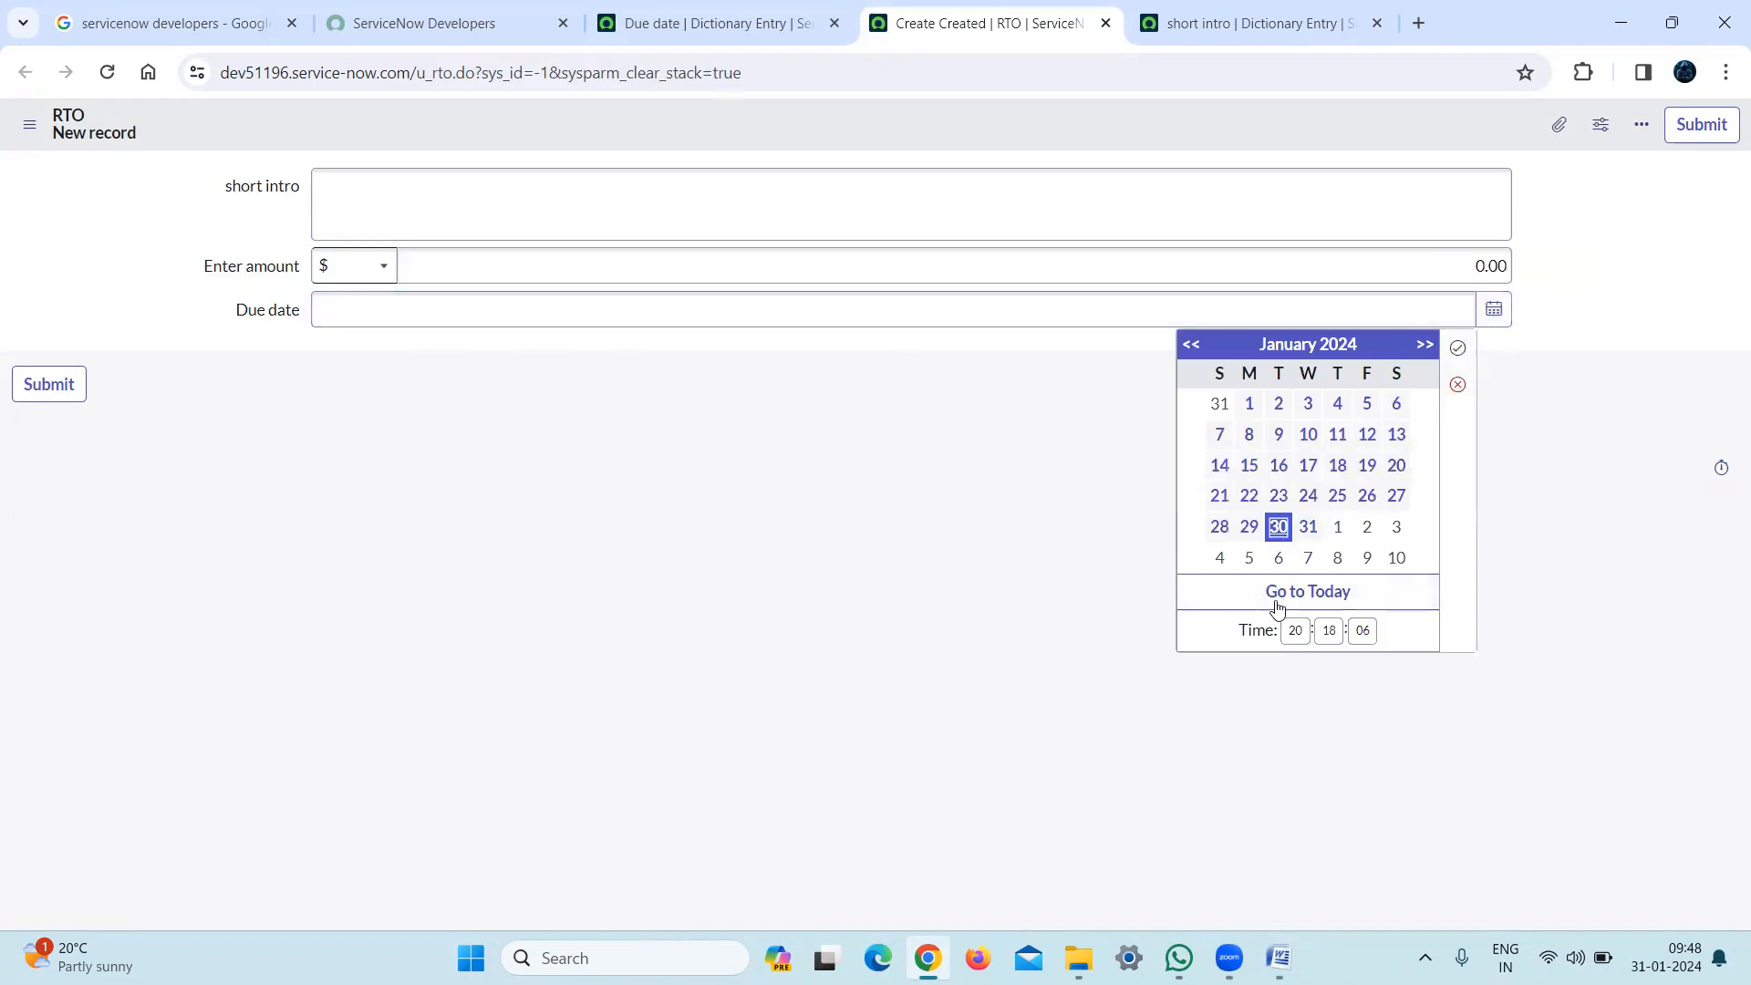
click(1457, 356)
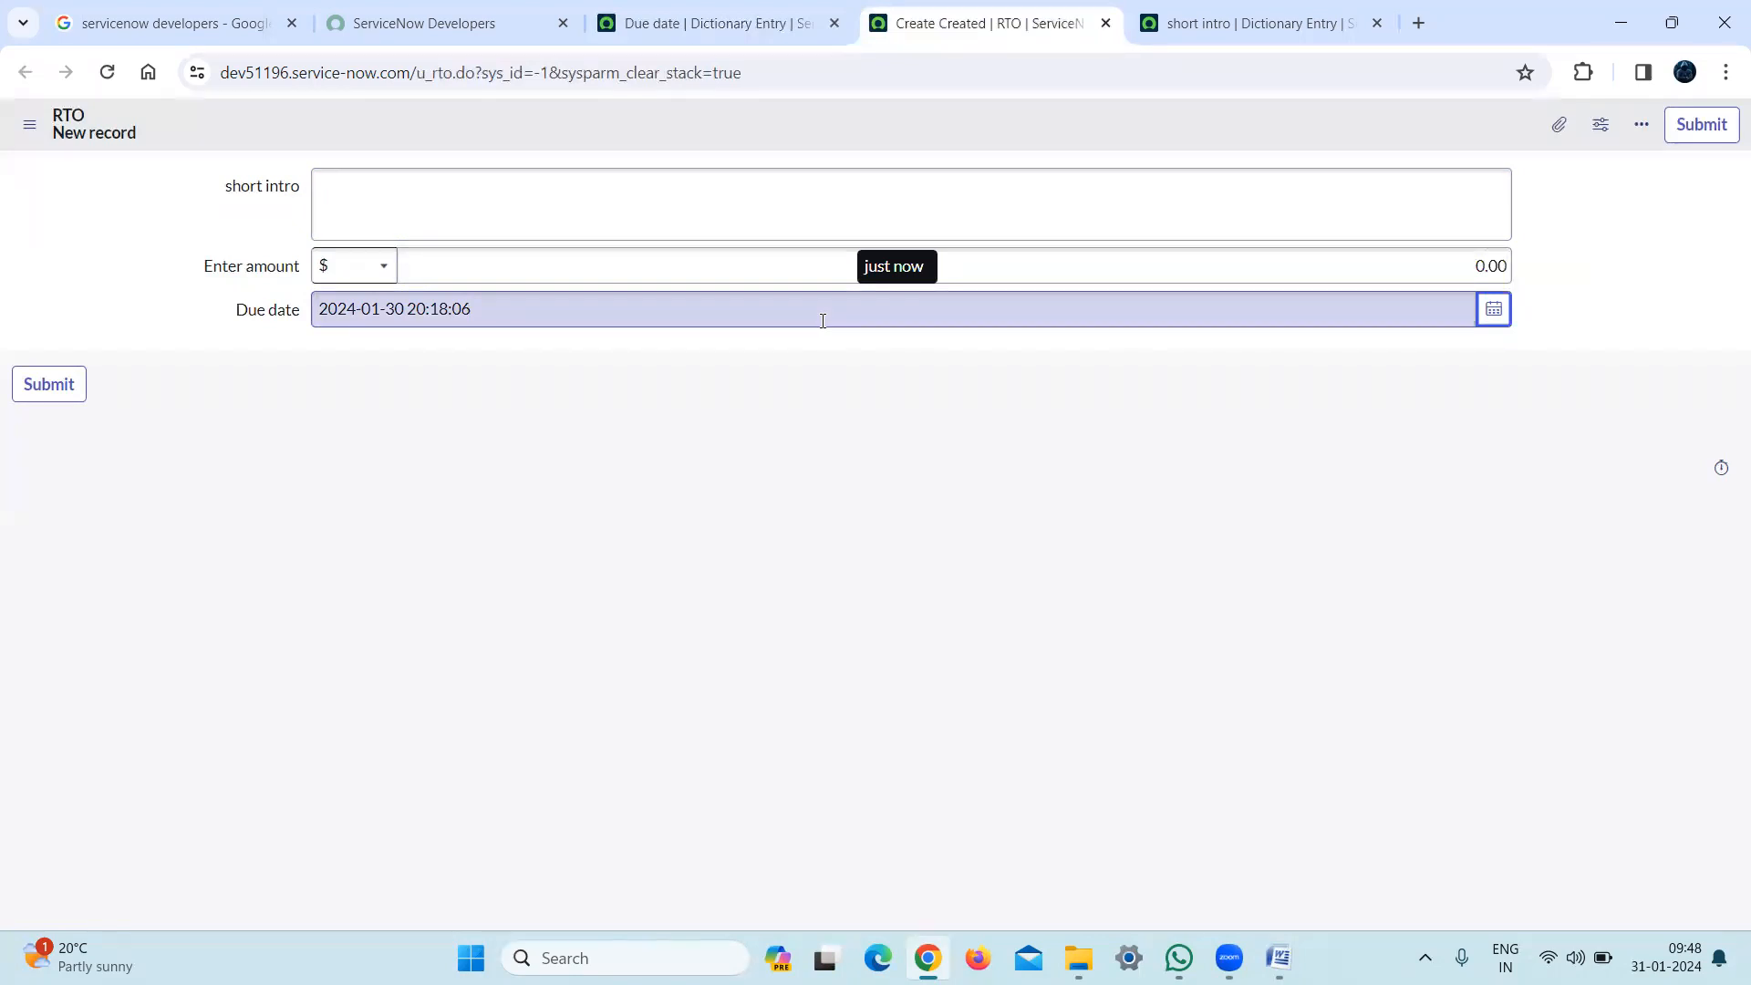
drag(484, 313, 416, 311)
click(416, 311)
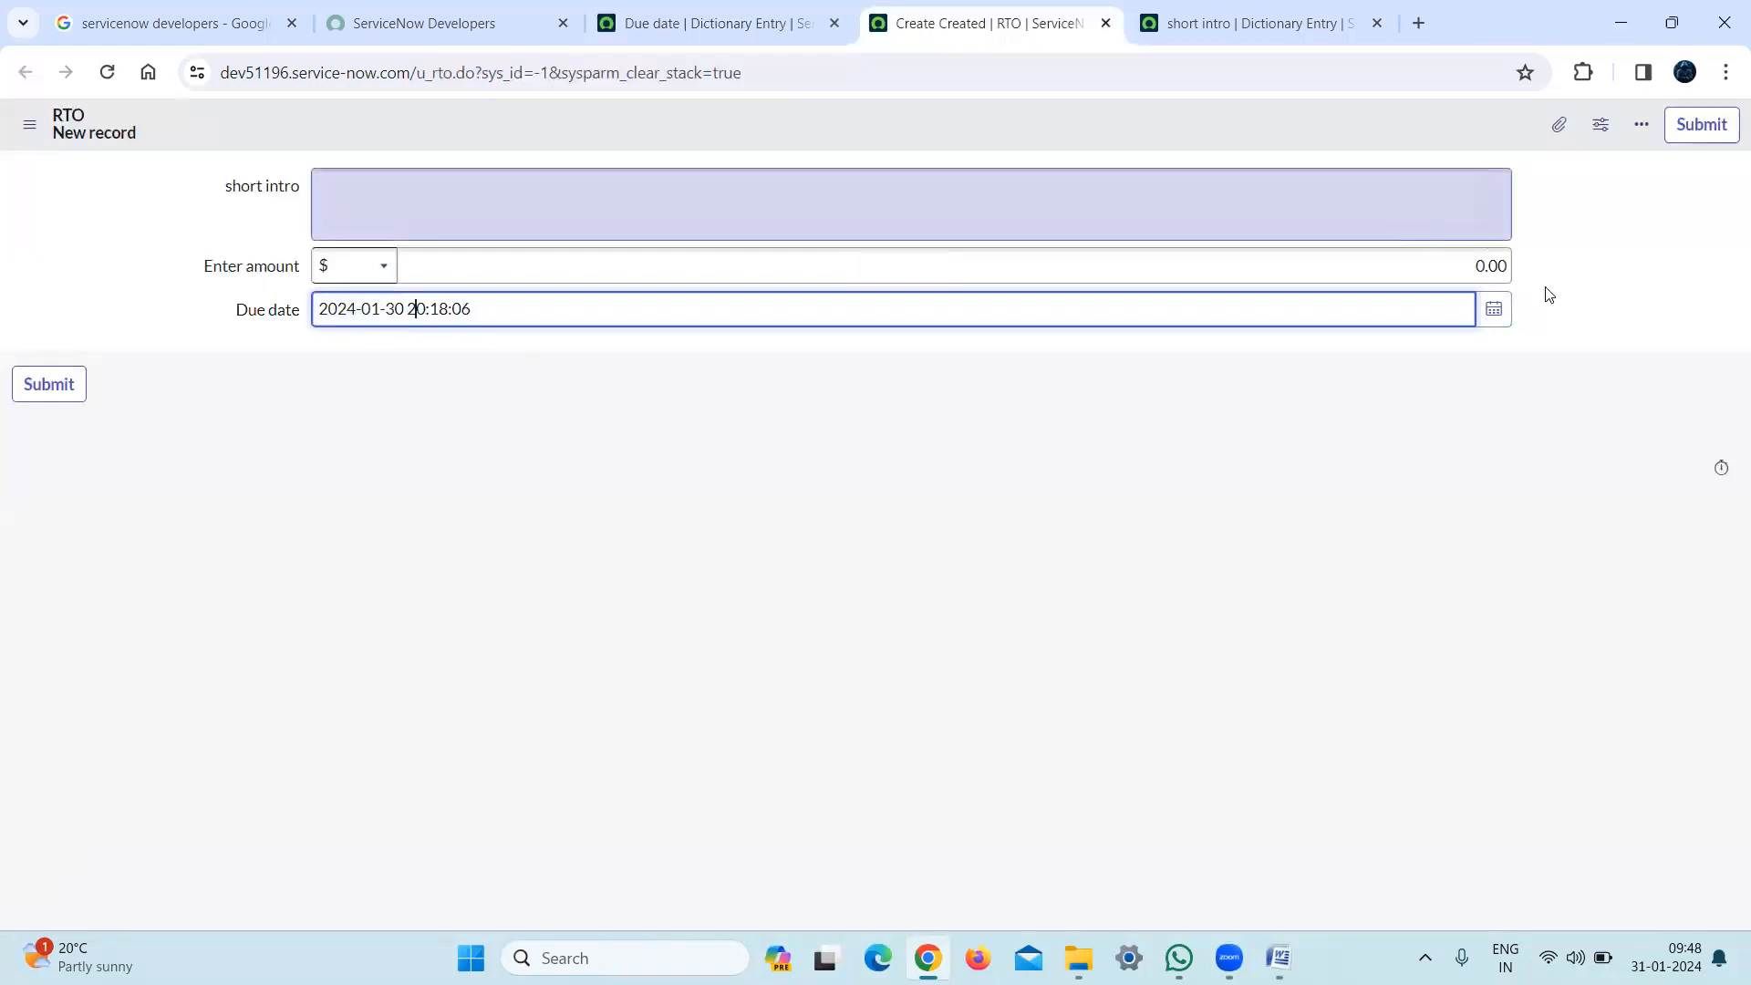
Examine the time settings in the Due date calendar picker and the time portion of the field's value
click(1501, 319)
click(1296, 631)
key(Tab)
drag(1242, 633, 1290, 638)
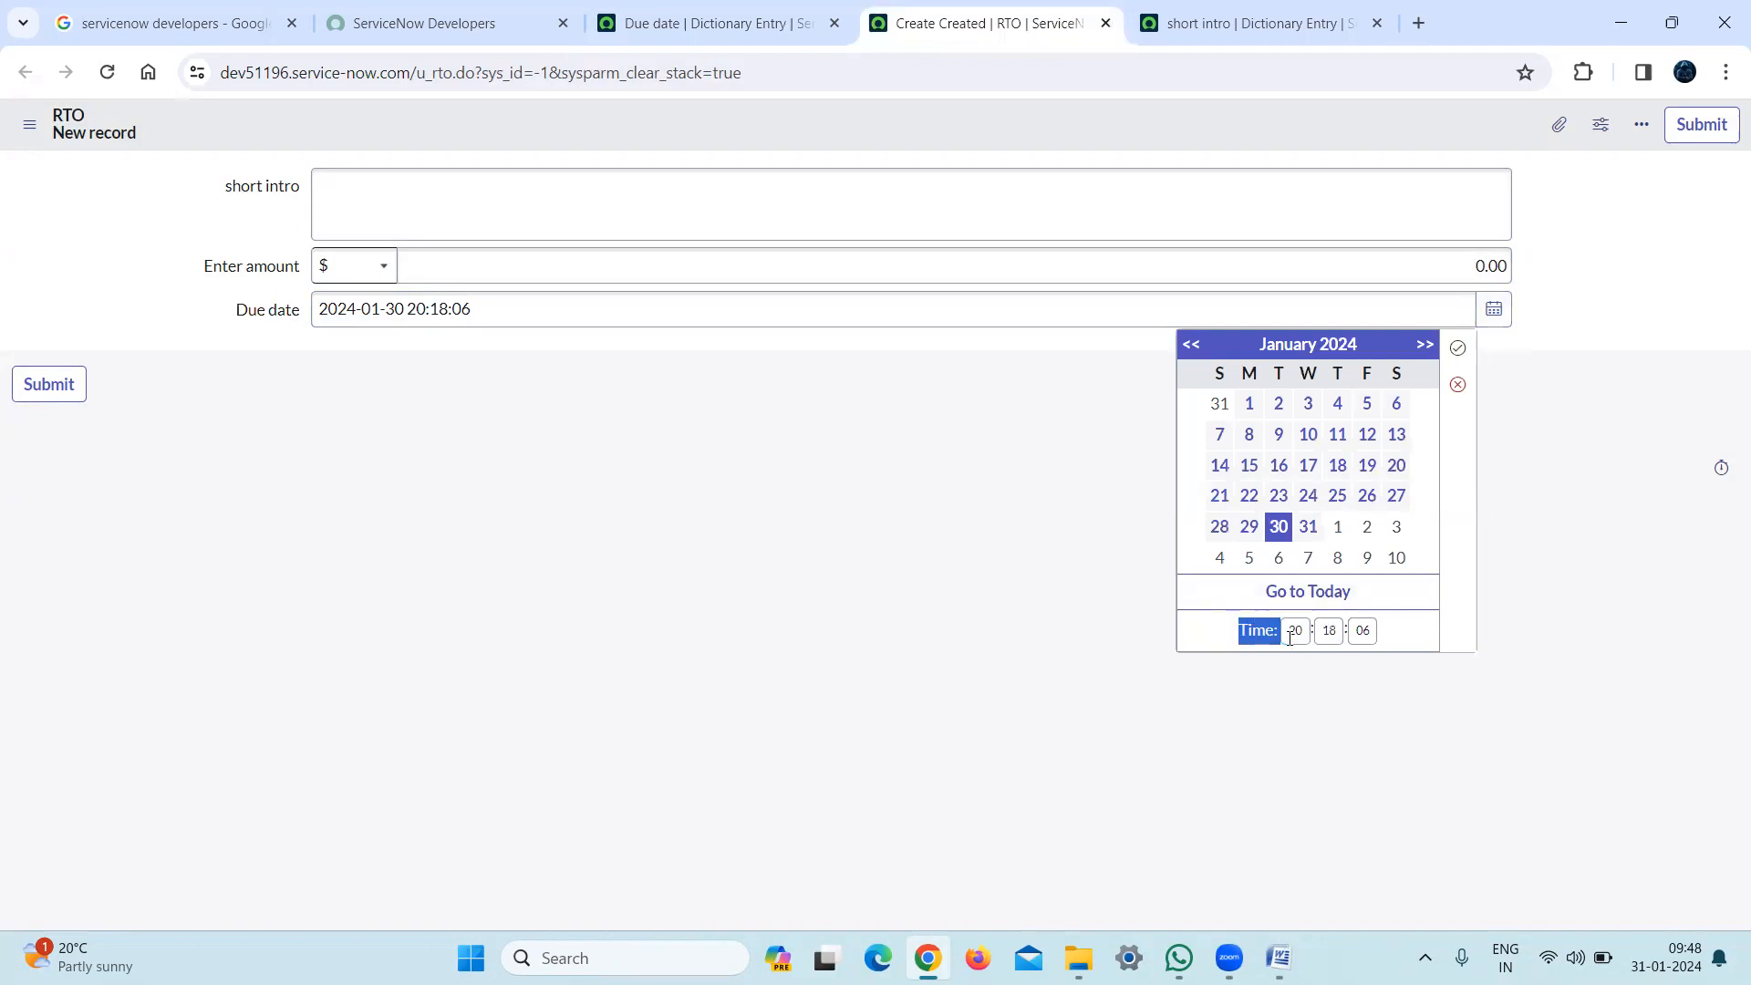
click(758, 661)
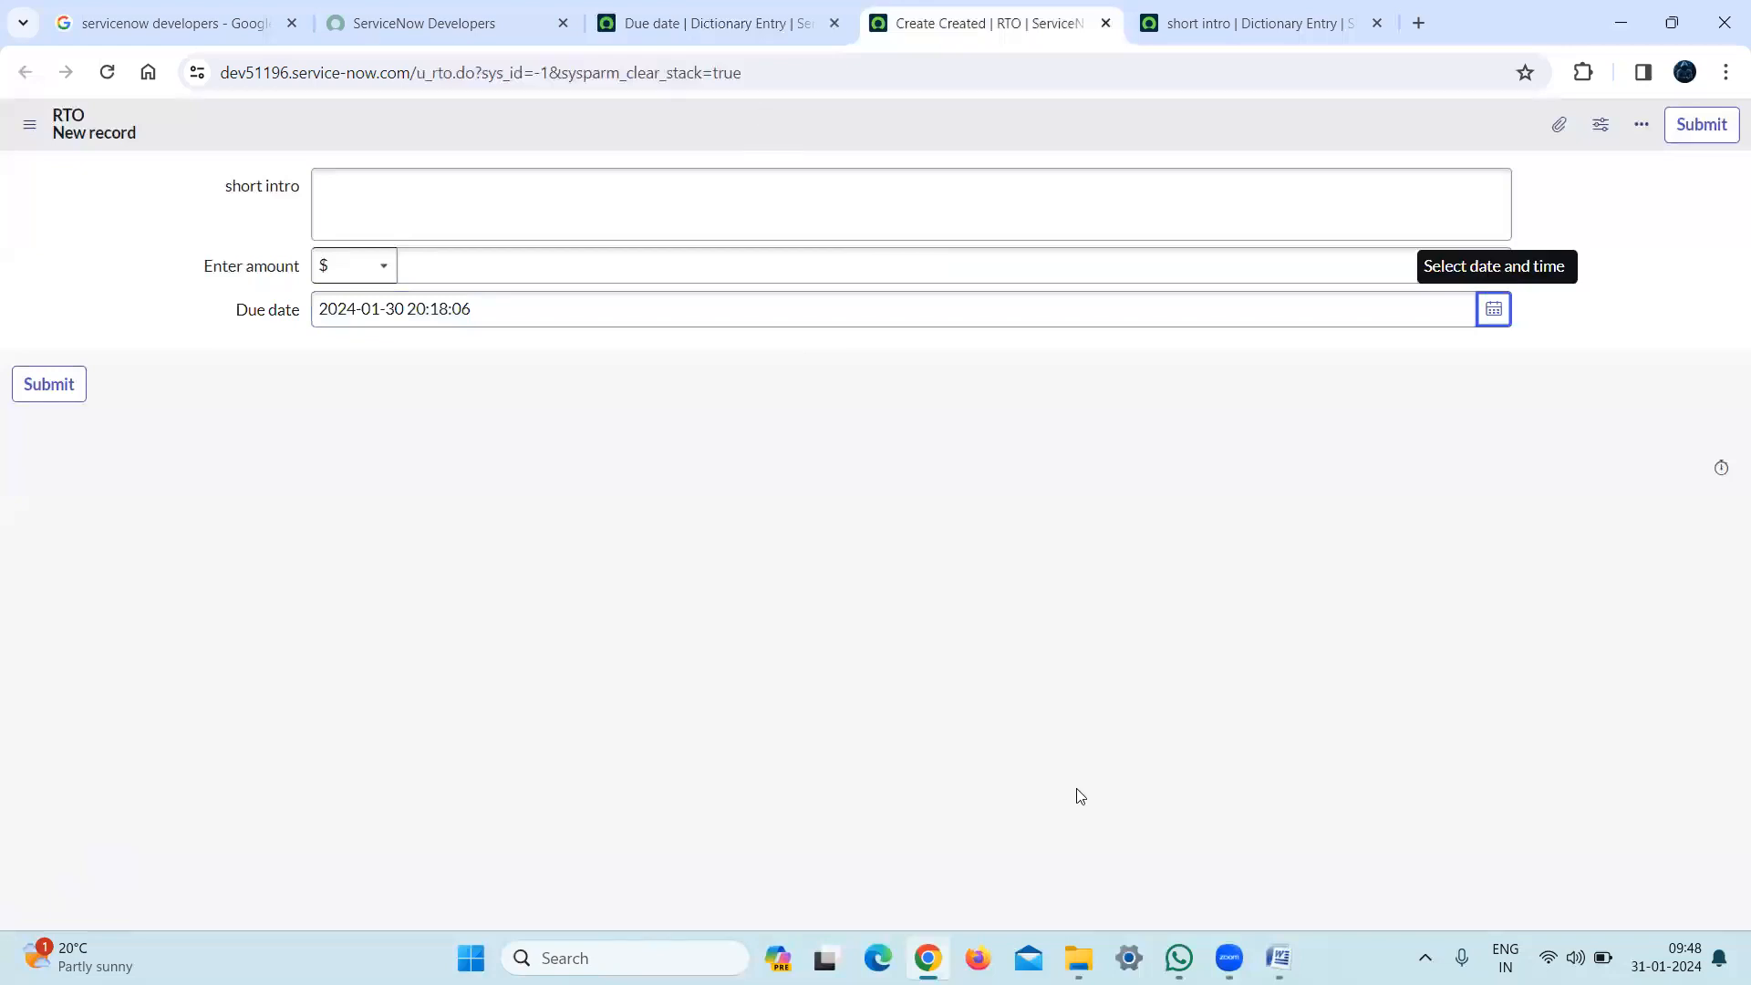
drag(487, 304, 404, 311)
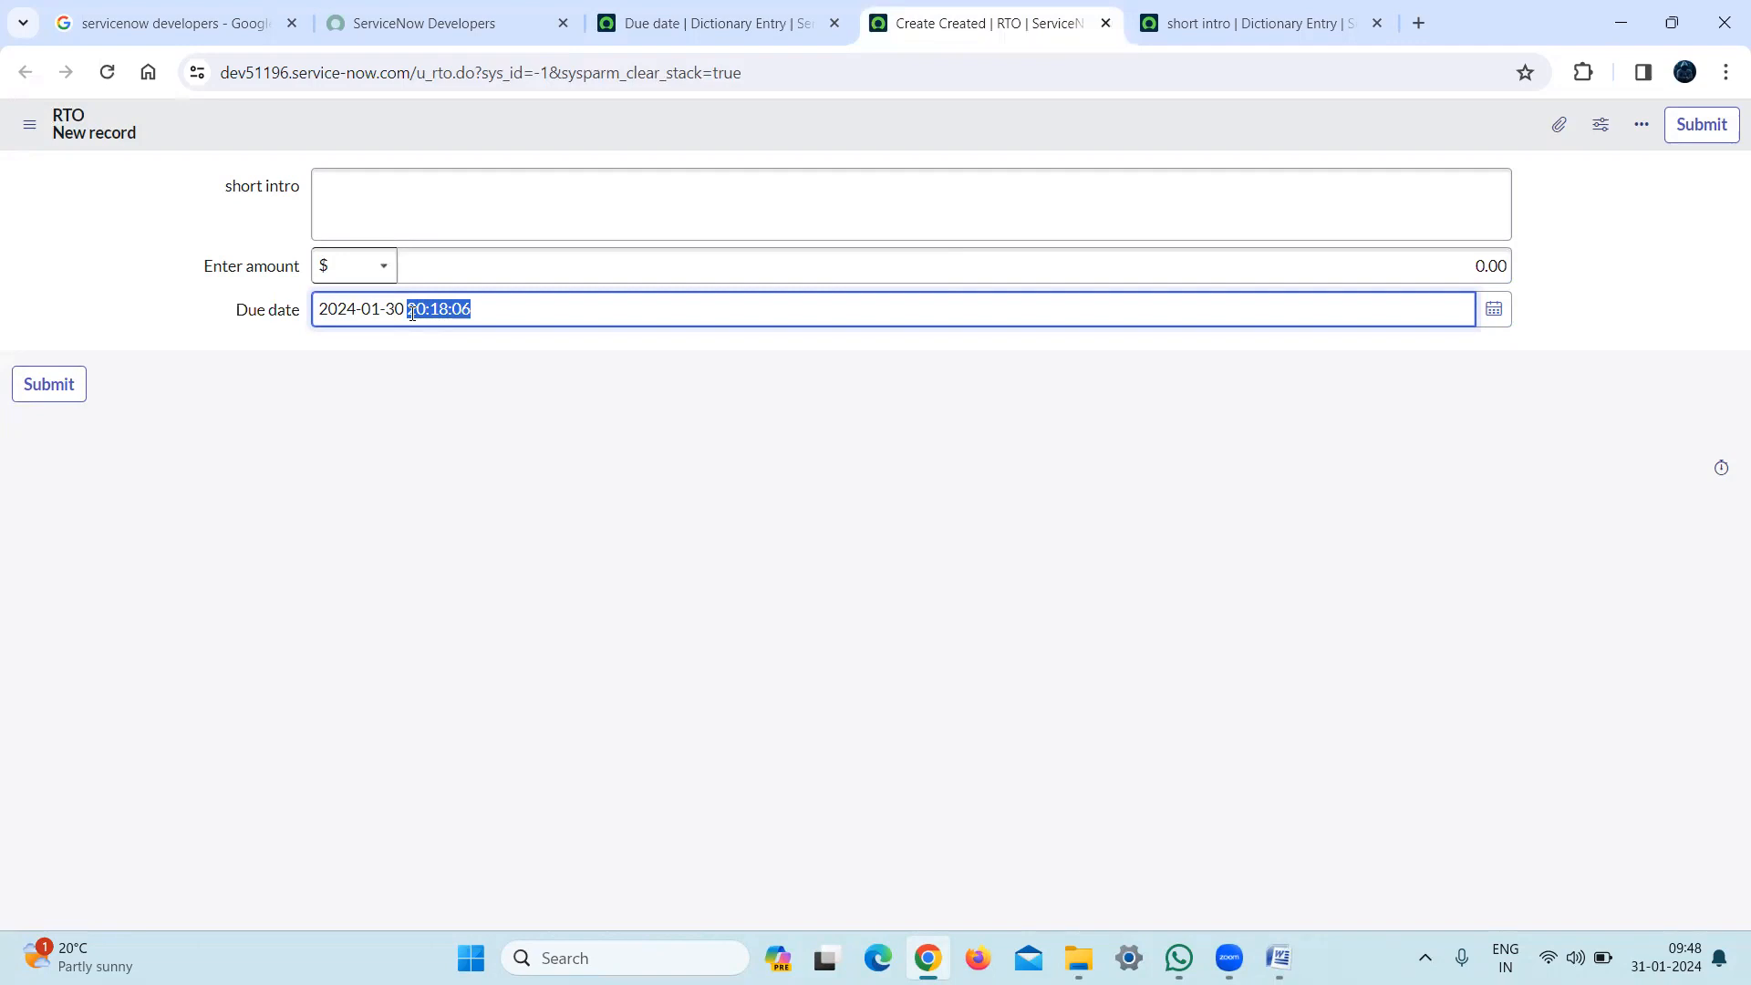
click(527, 394)
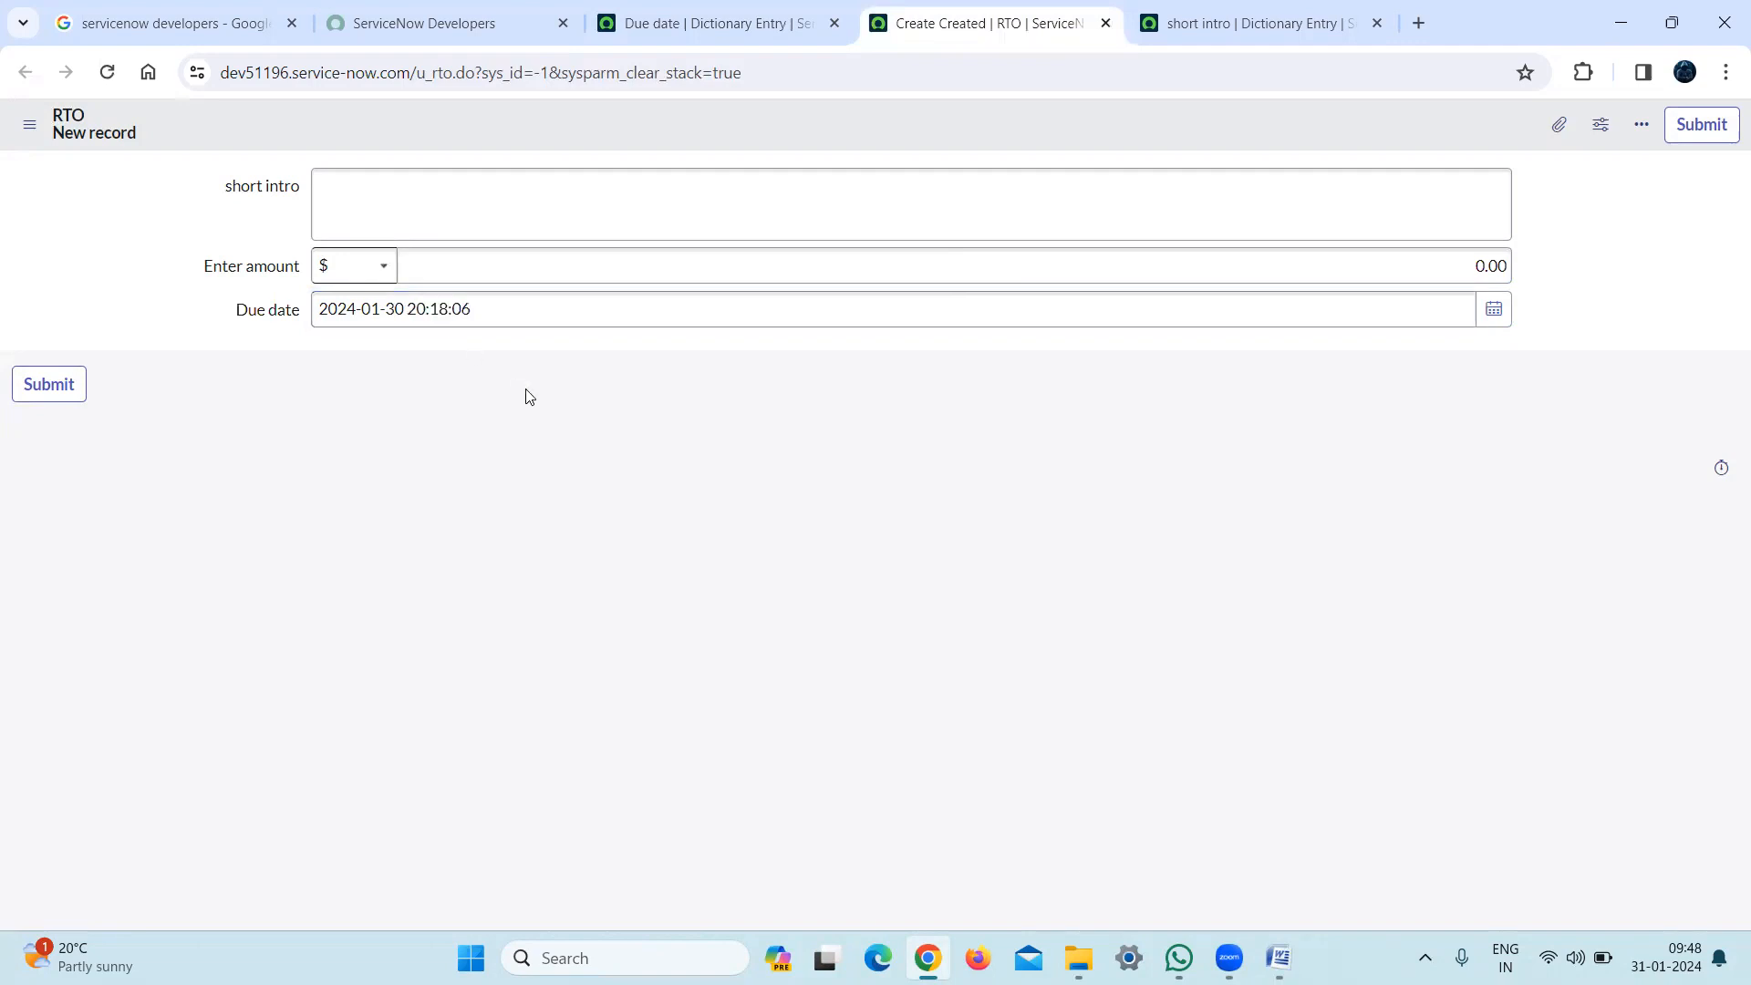
click(1115, 949)
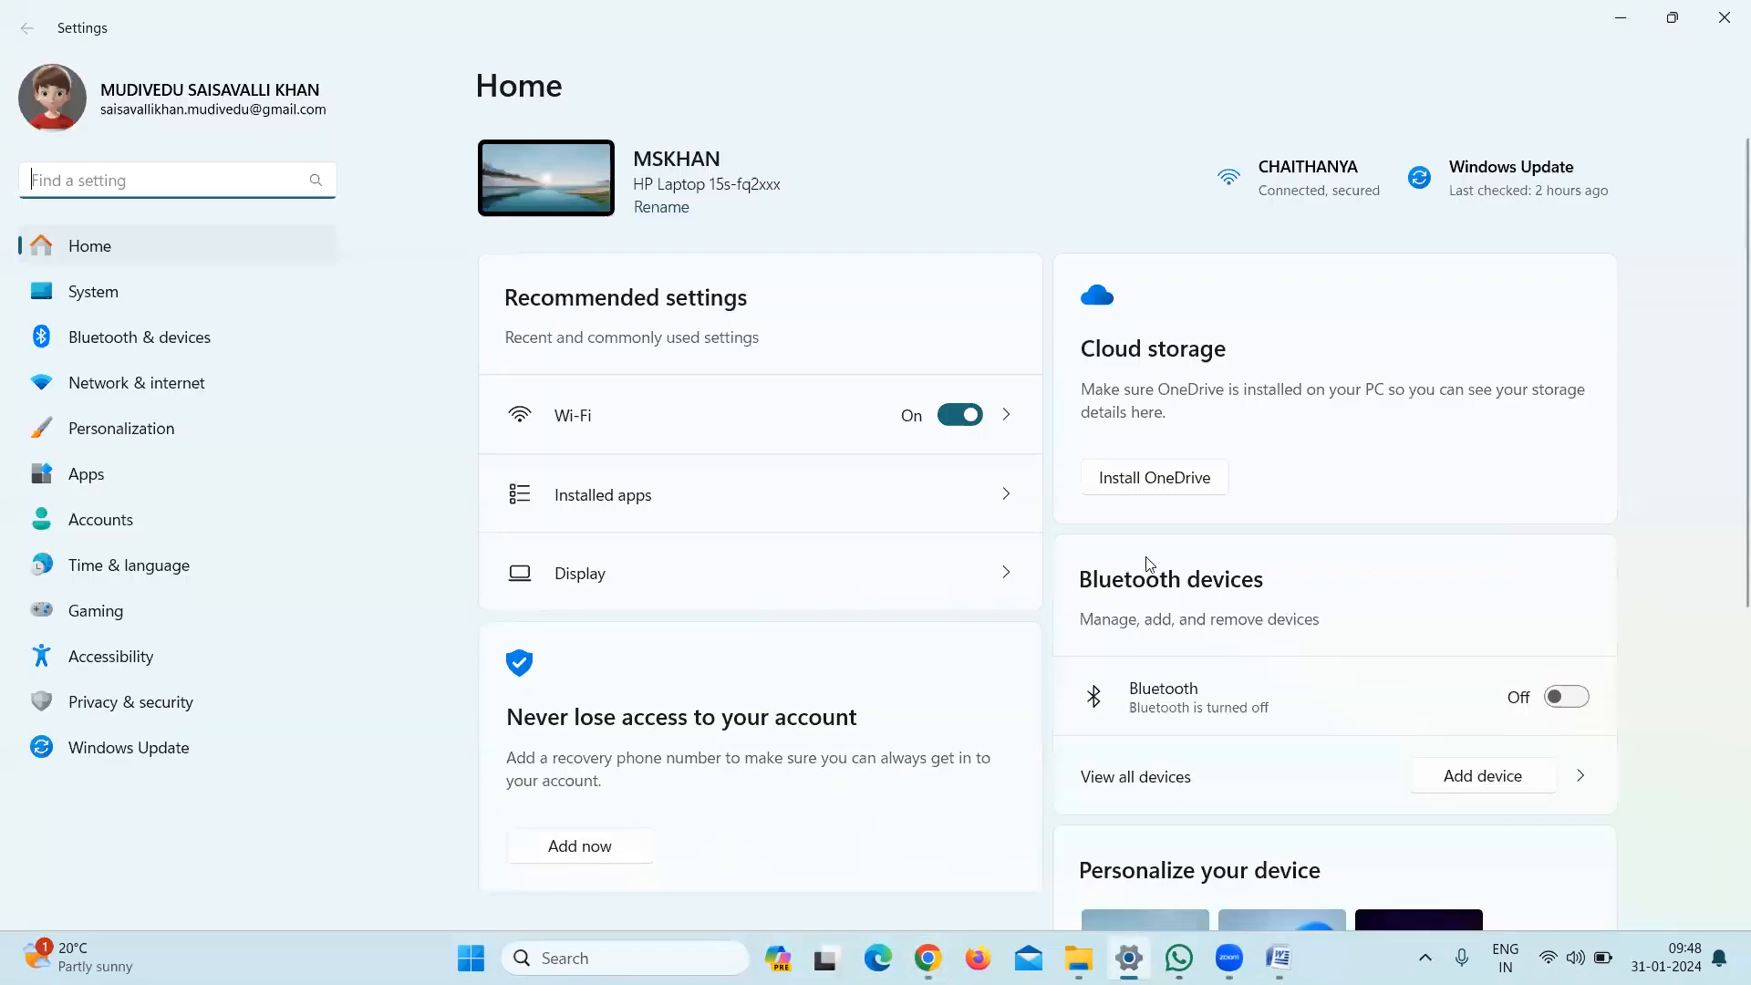
click(1724, 17)
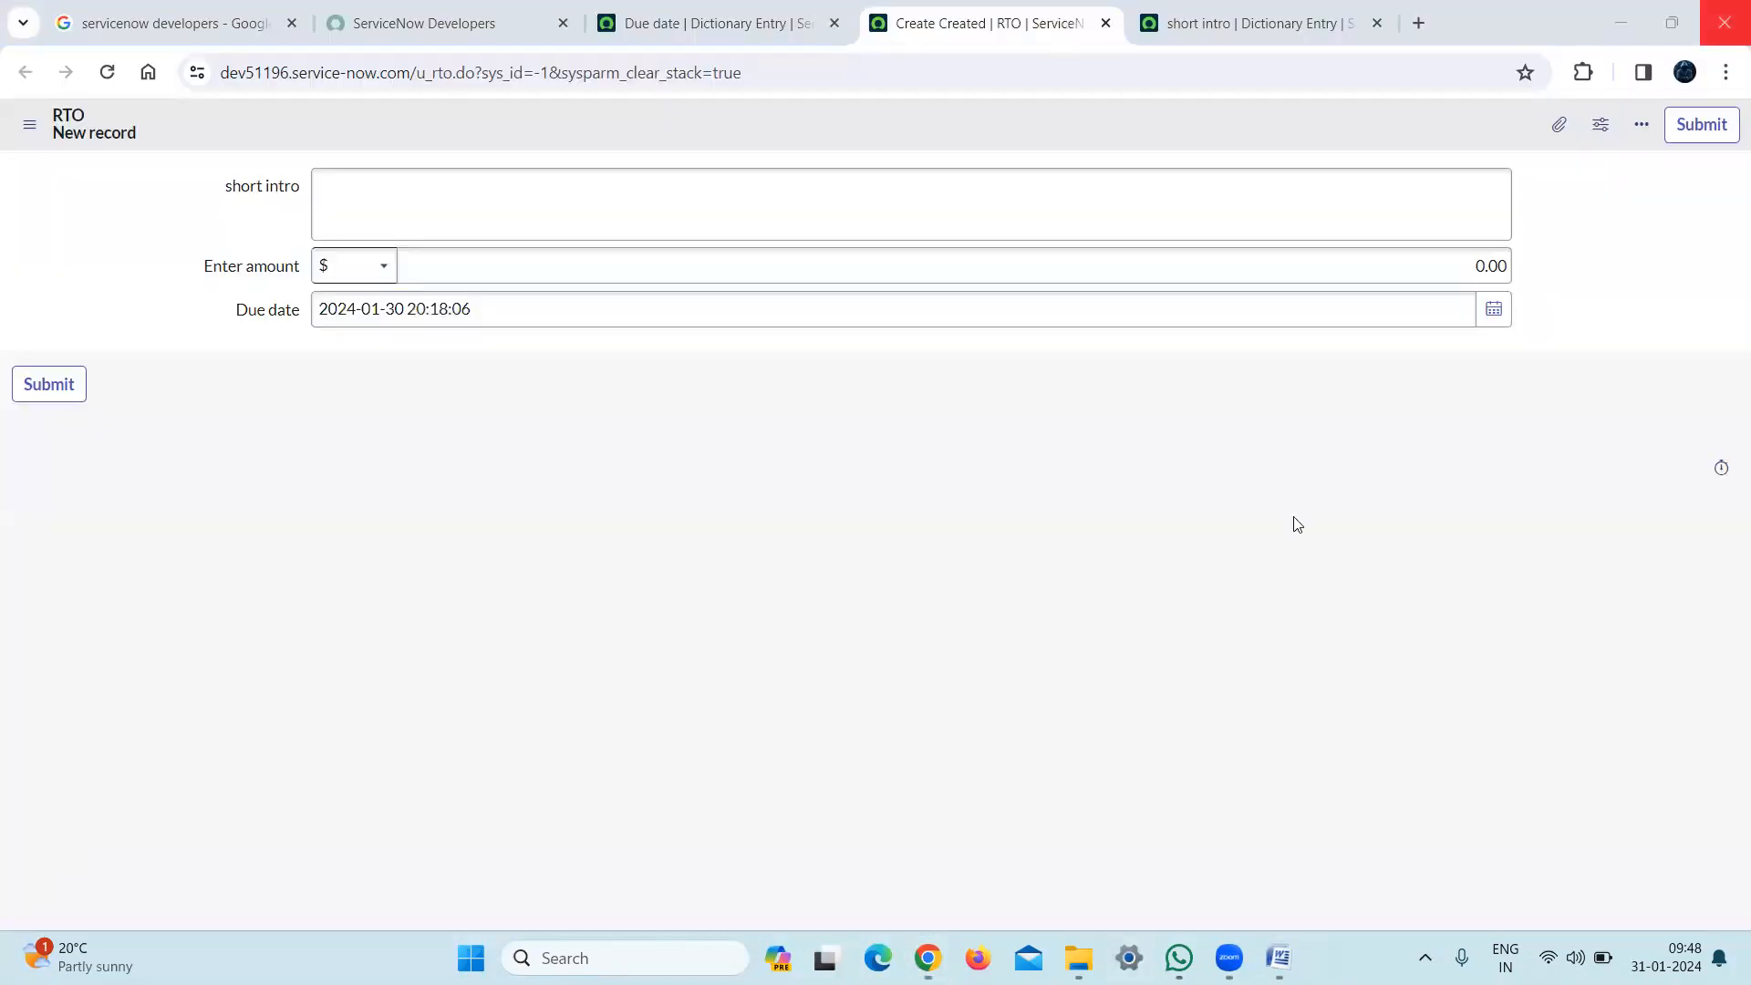
click(1179, 957)
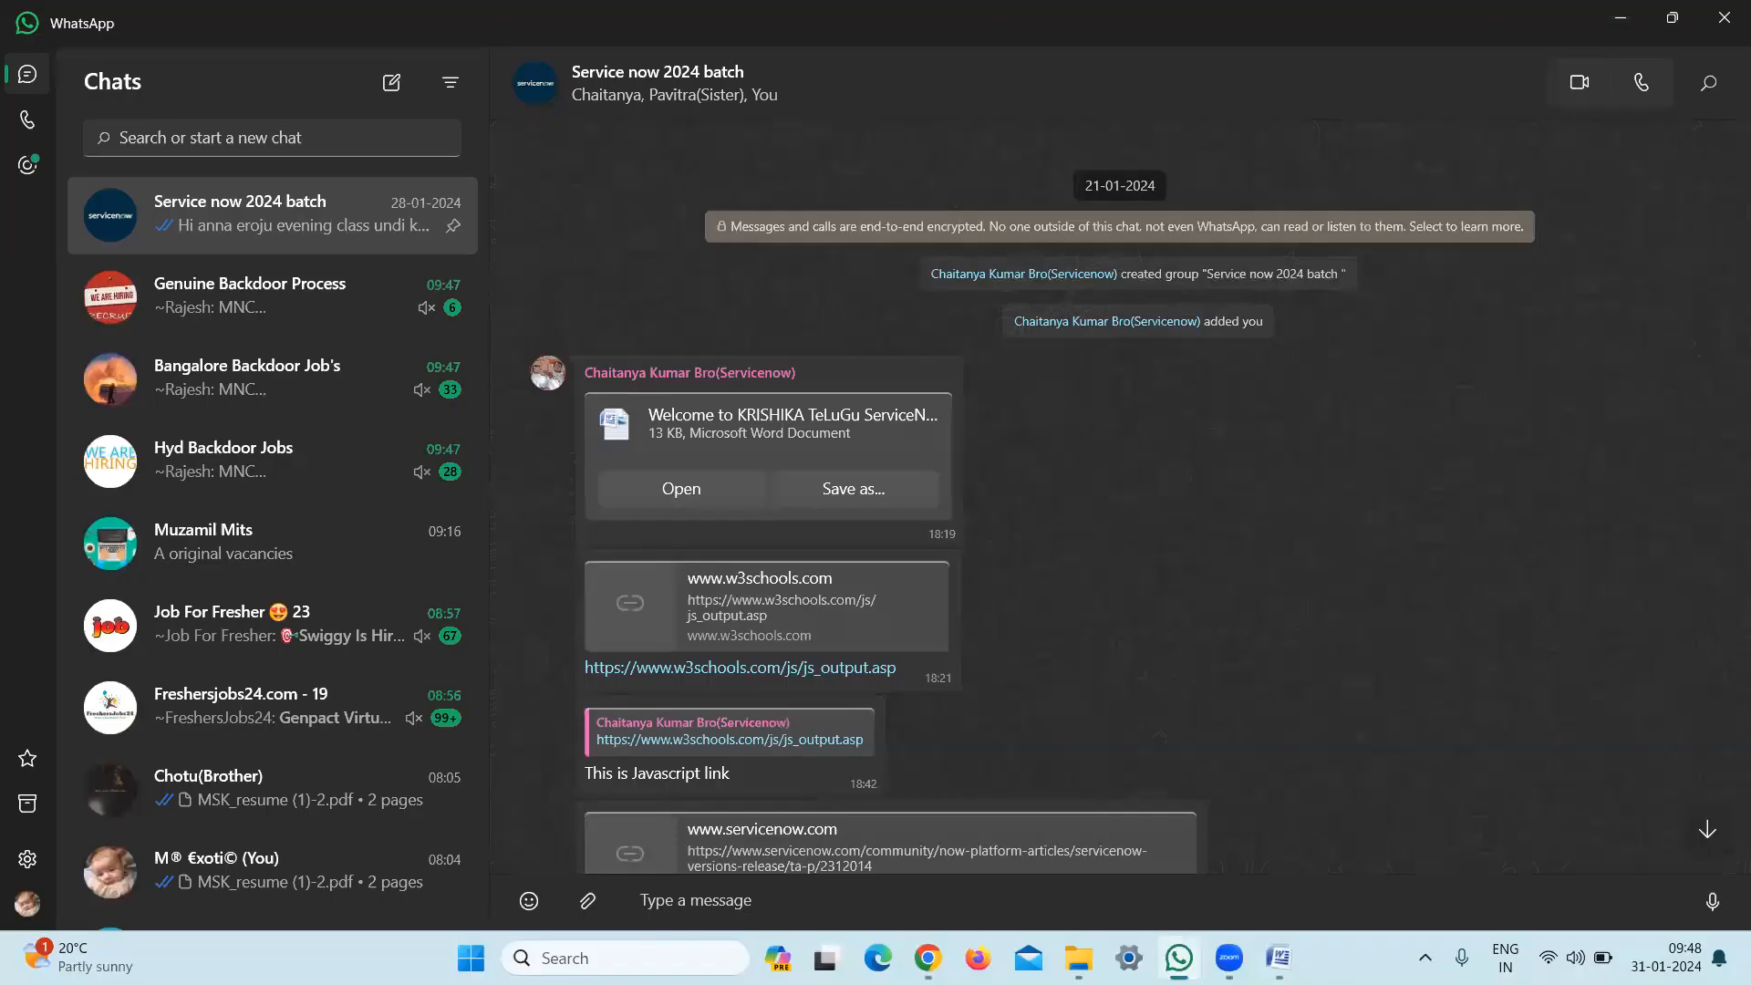
Review the Decimal, HTML and Journal field types in the Word notes and return to the RTO form in Chrome
click(1279, 957)
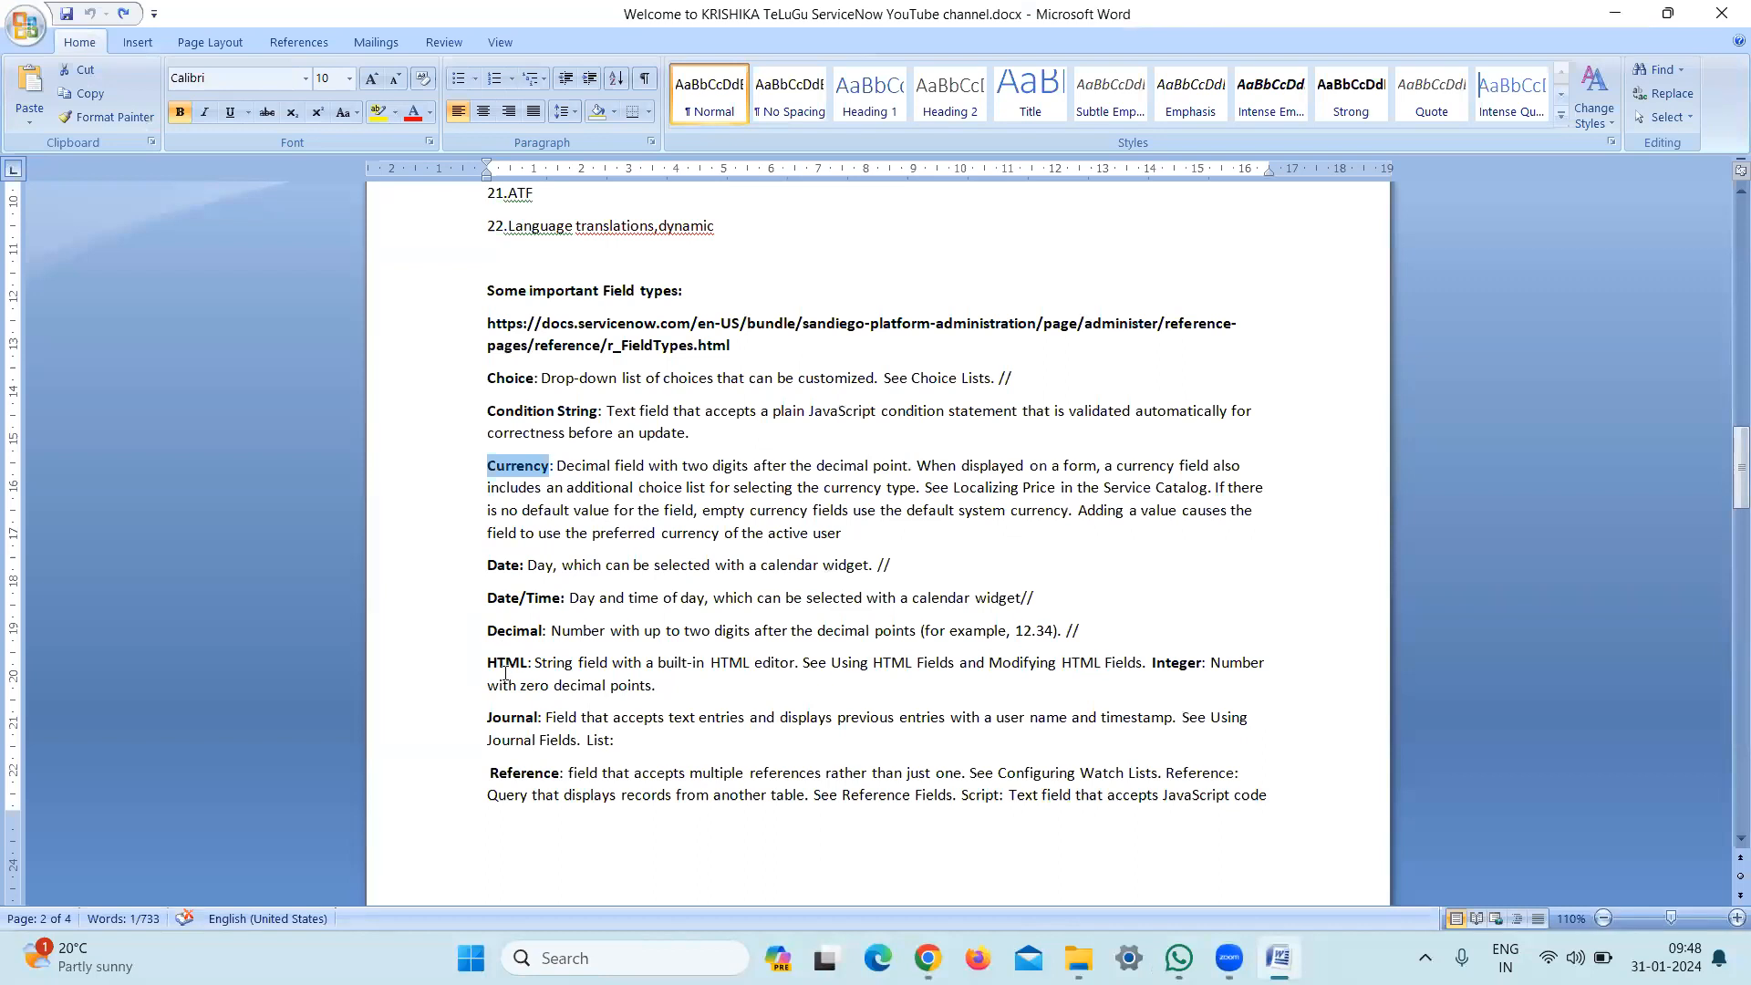
double_click(526, 627)
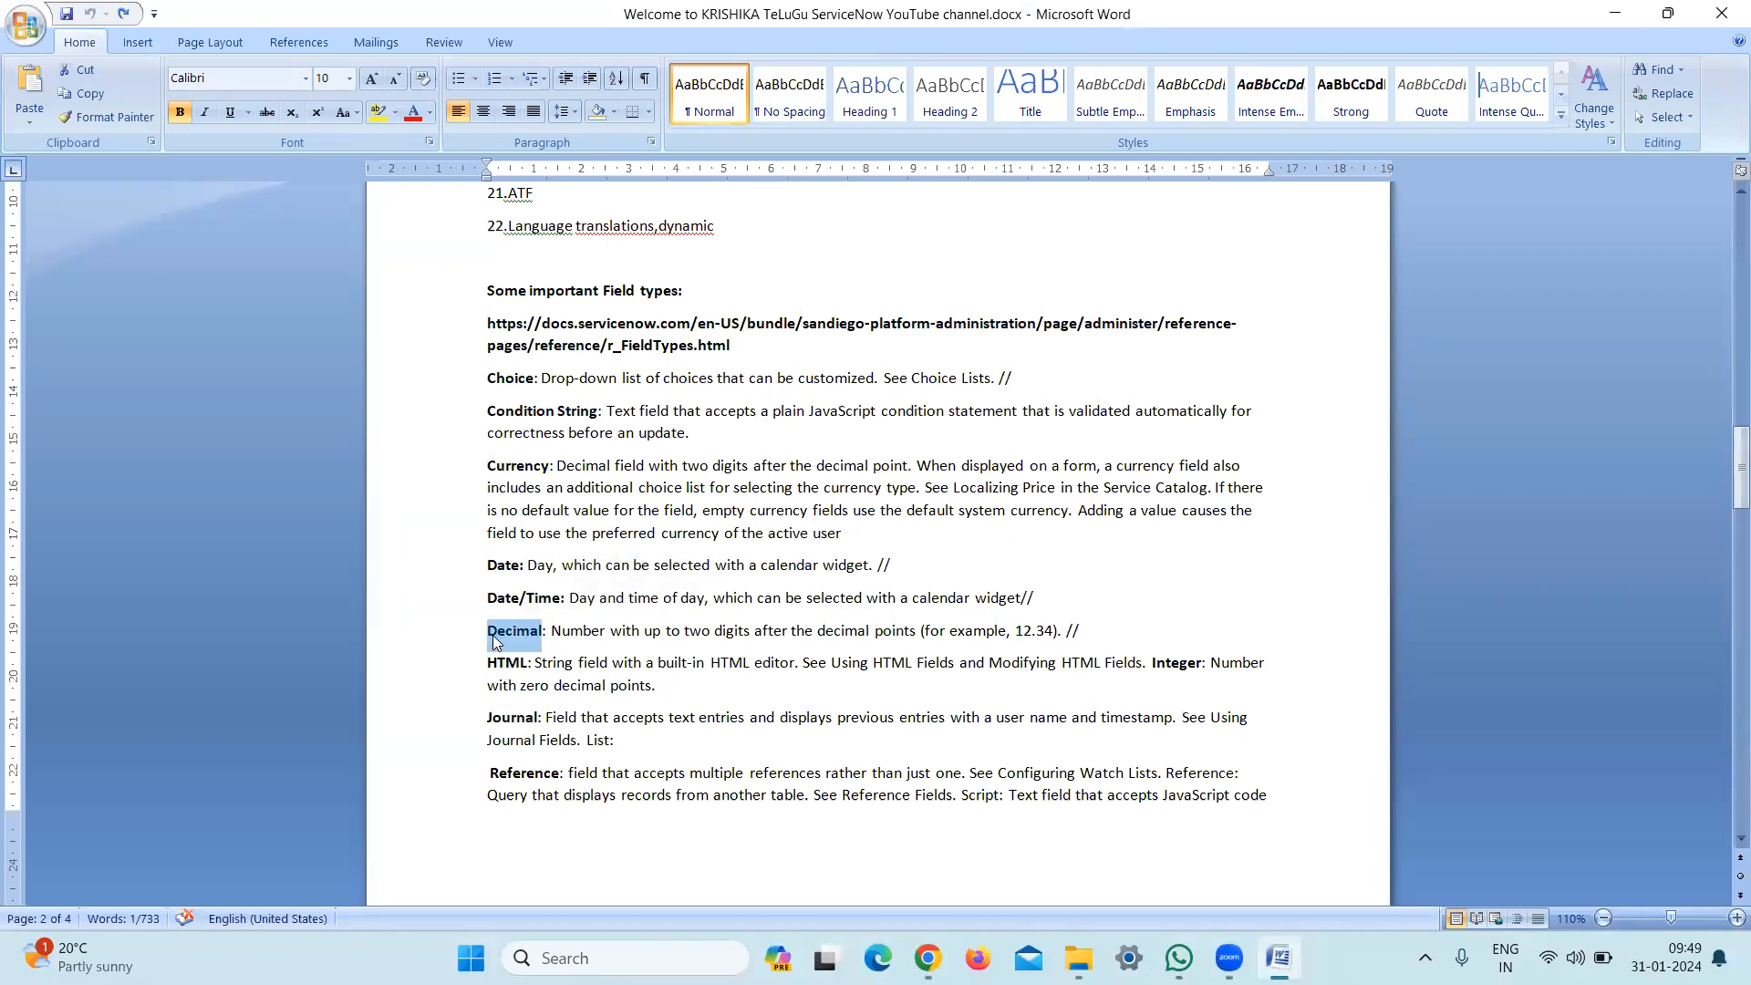
double_click(506, 664)
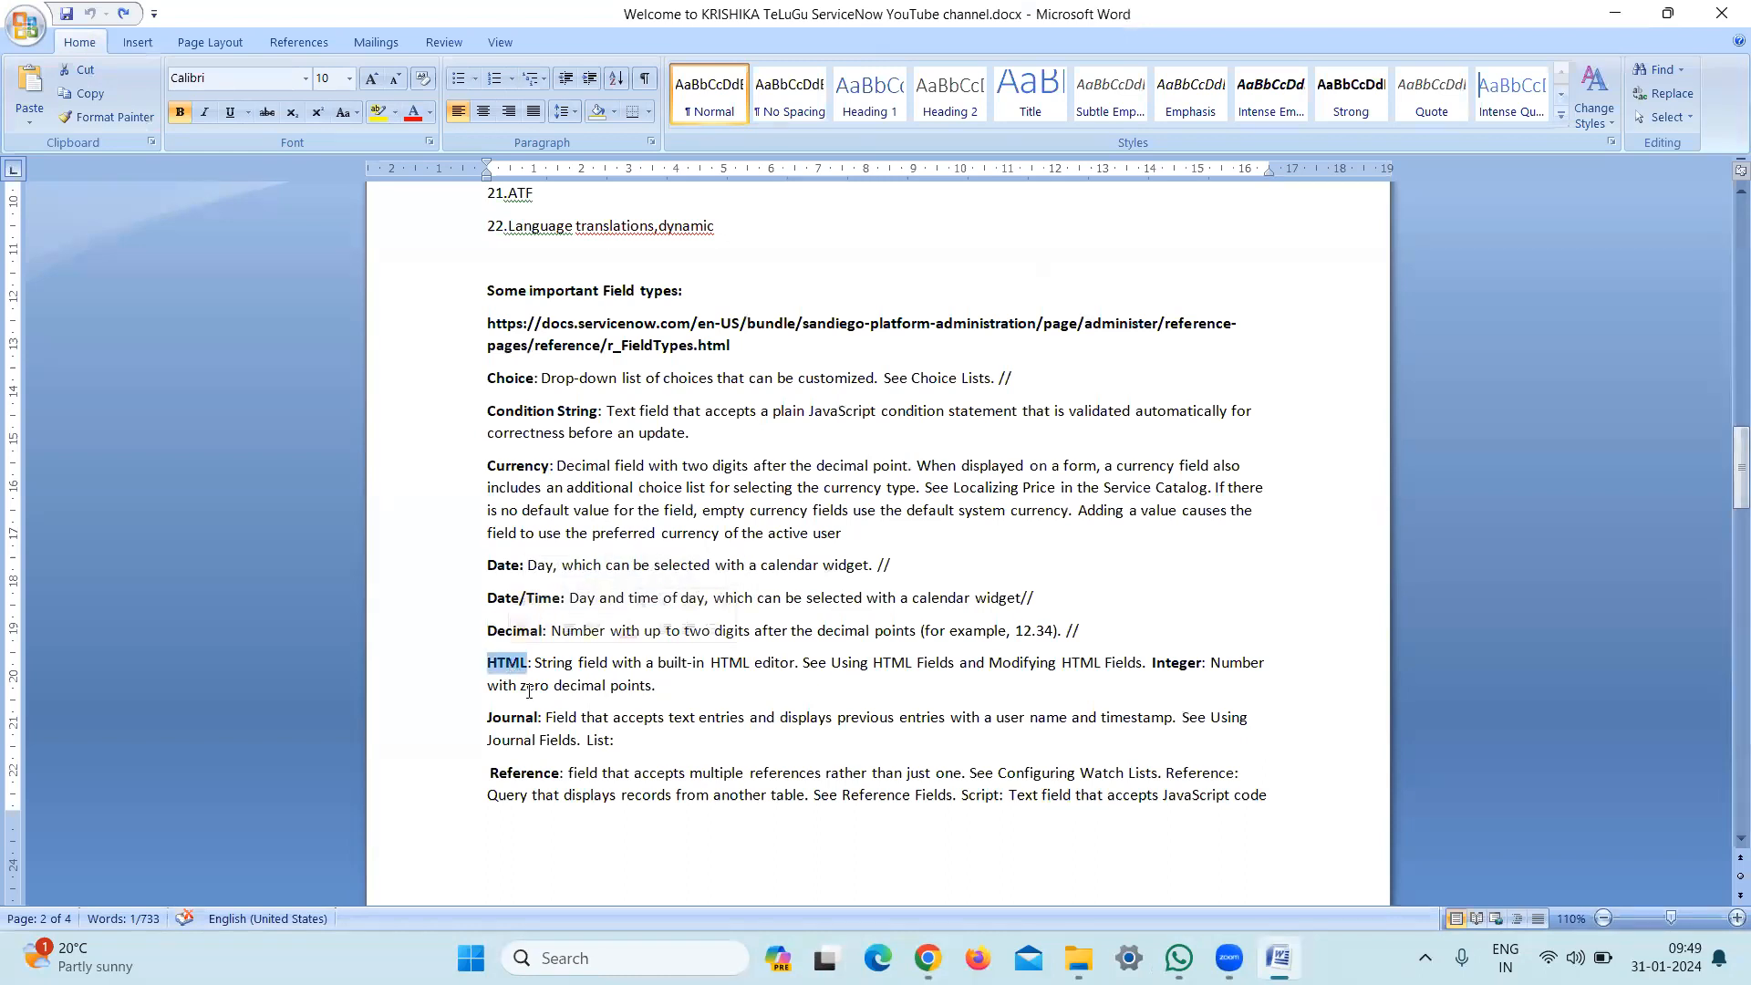
double_click(511, 717)
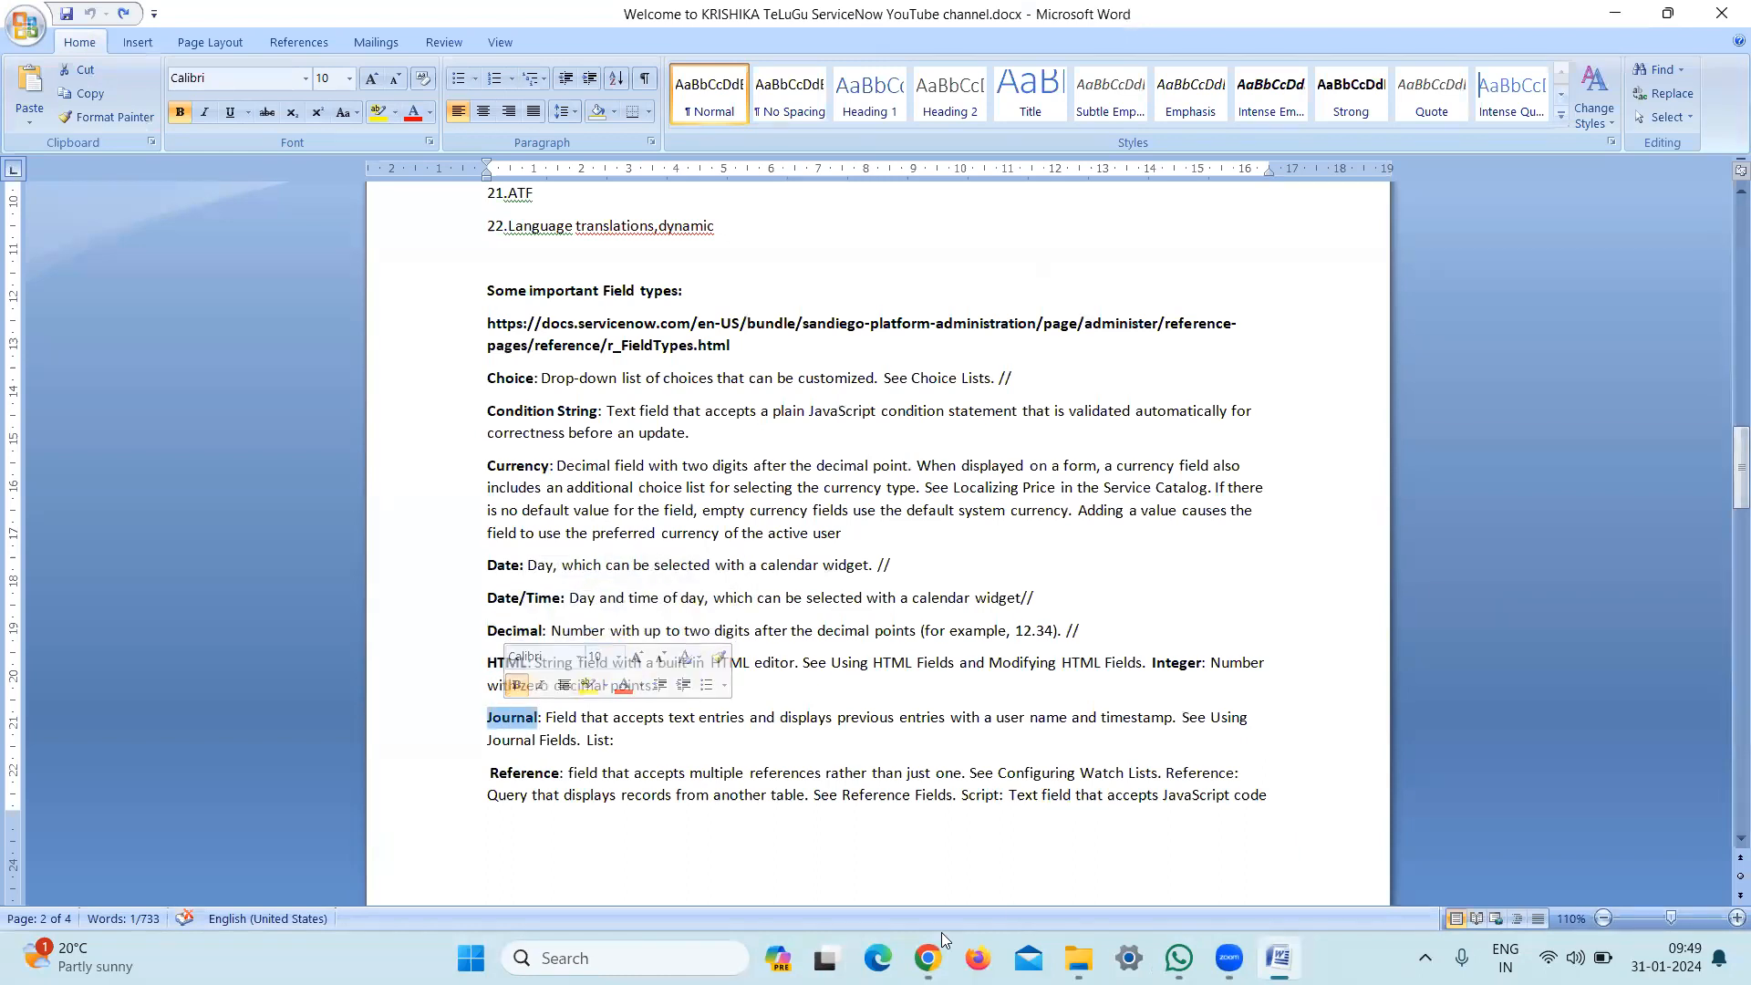
click(928, 956)
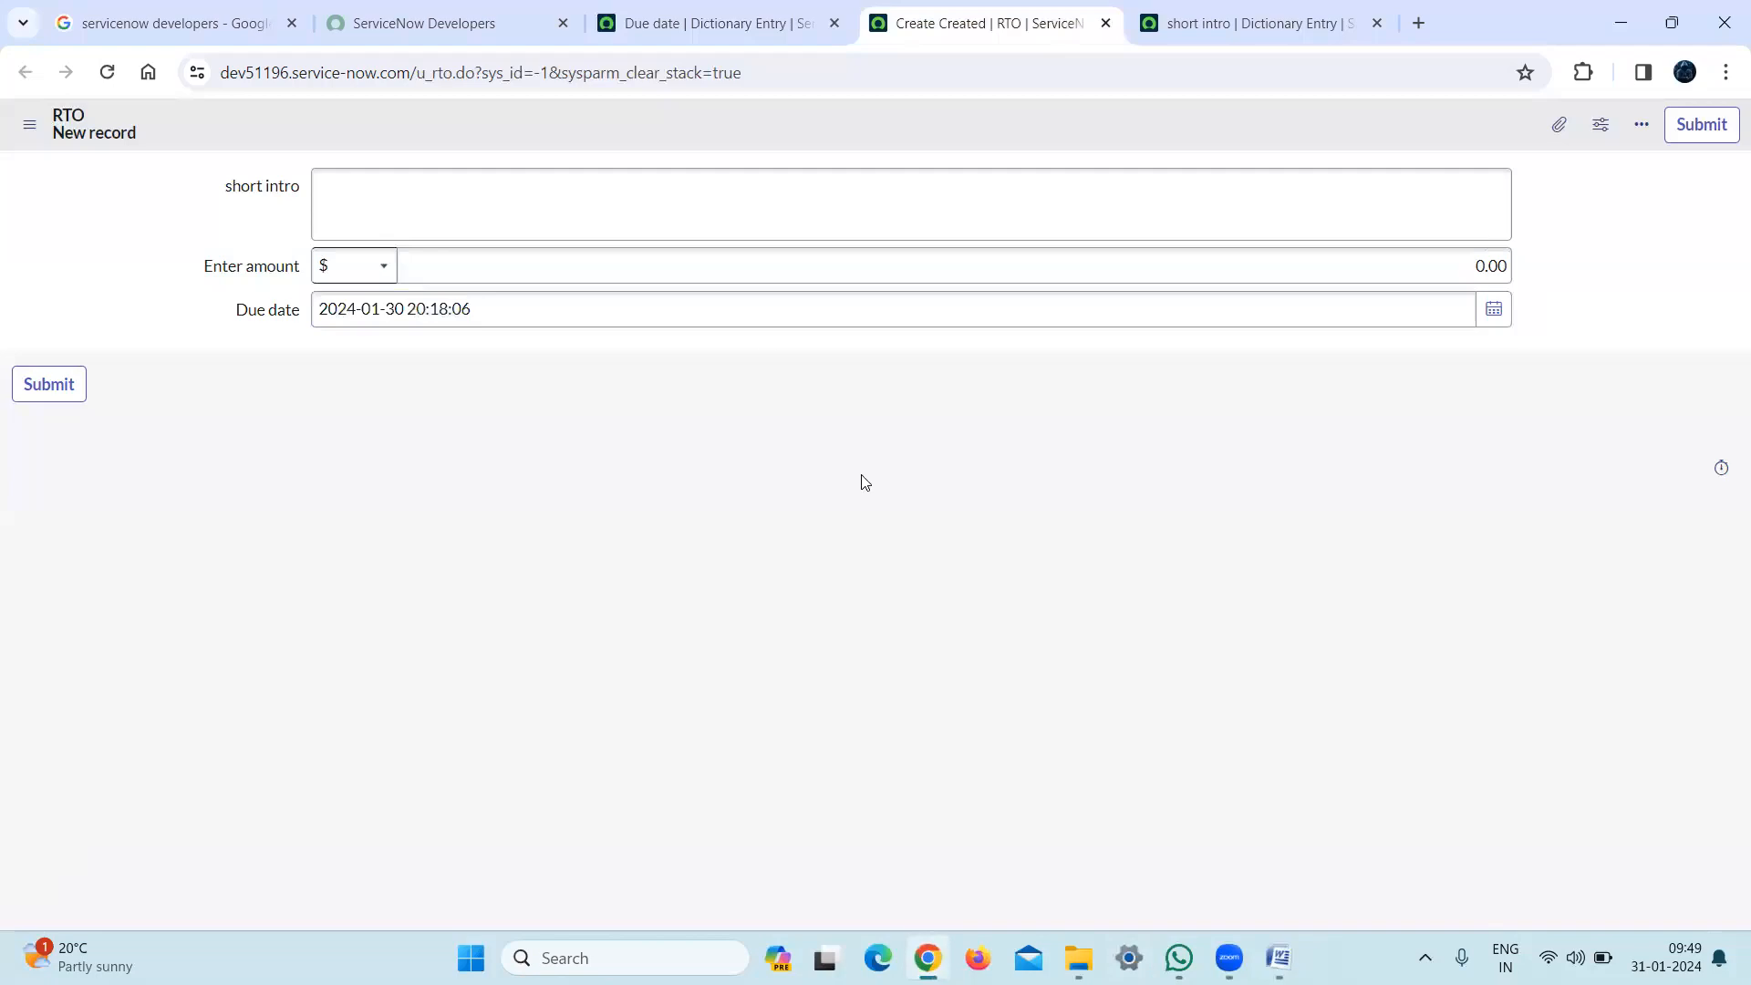
Start a new dictionary entry and assign it to the RTO [u_rto] table
click(429, 38)
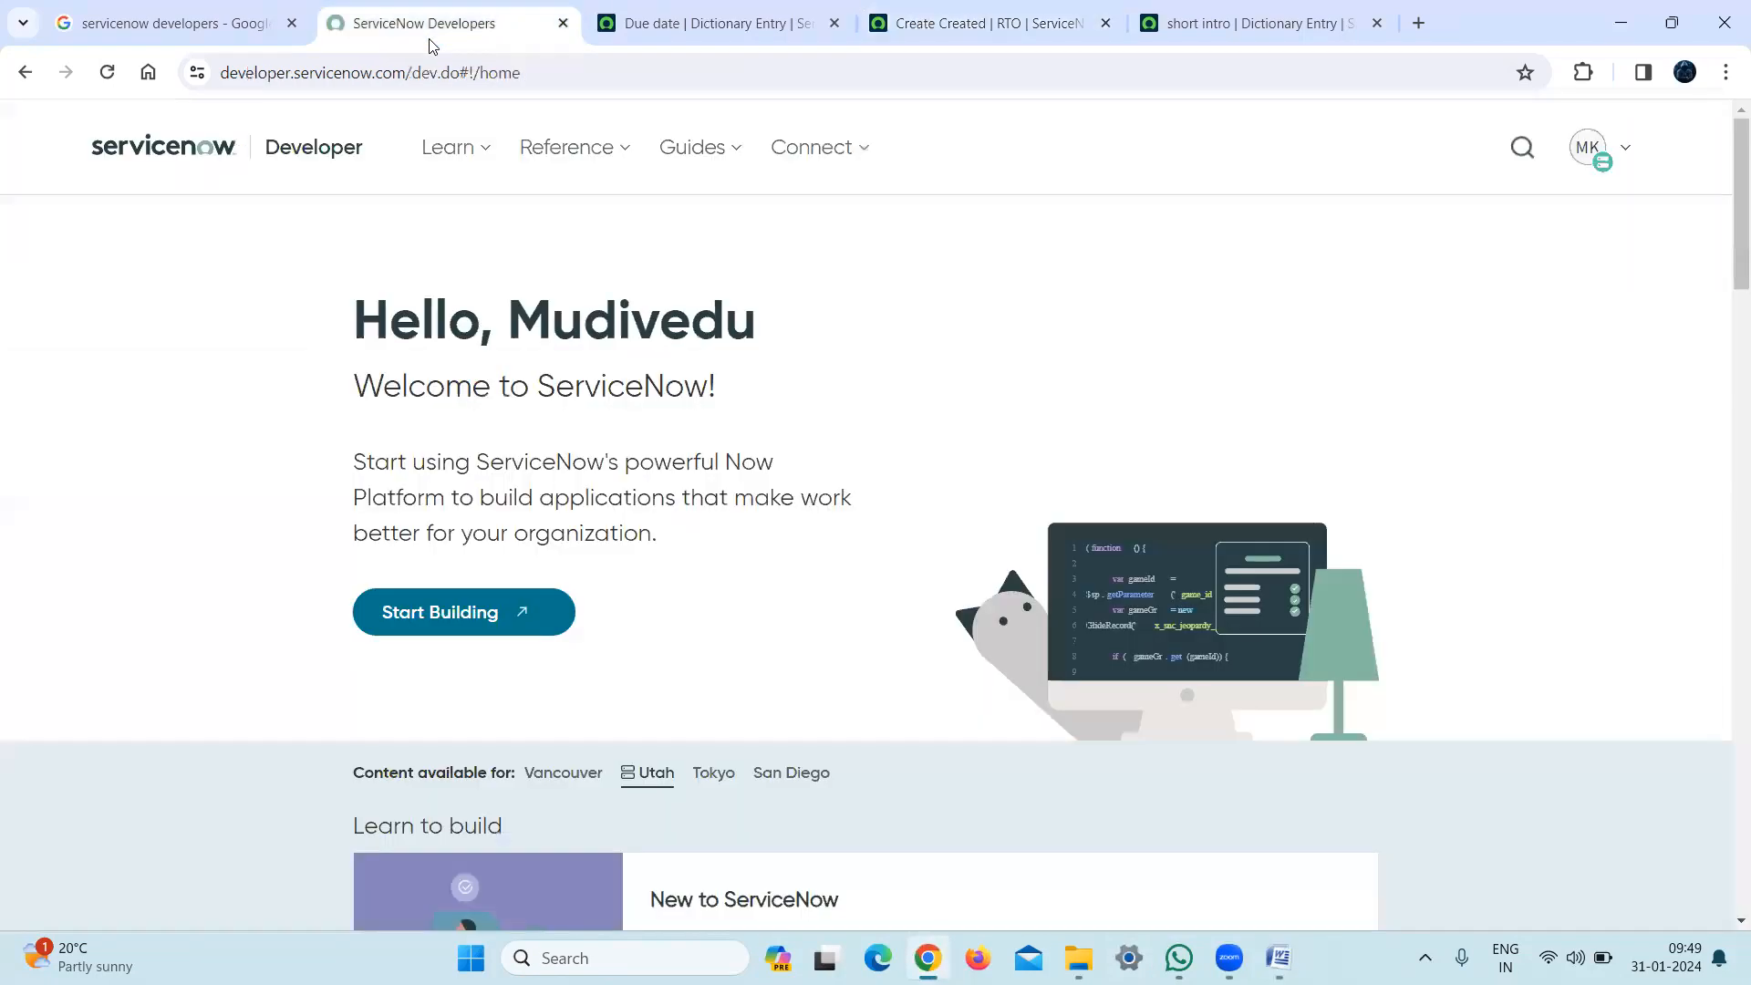
click(652, 32)
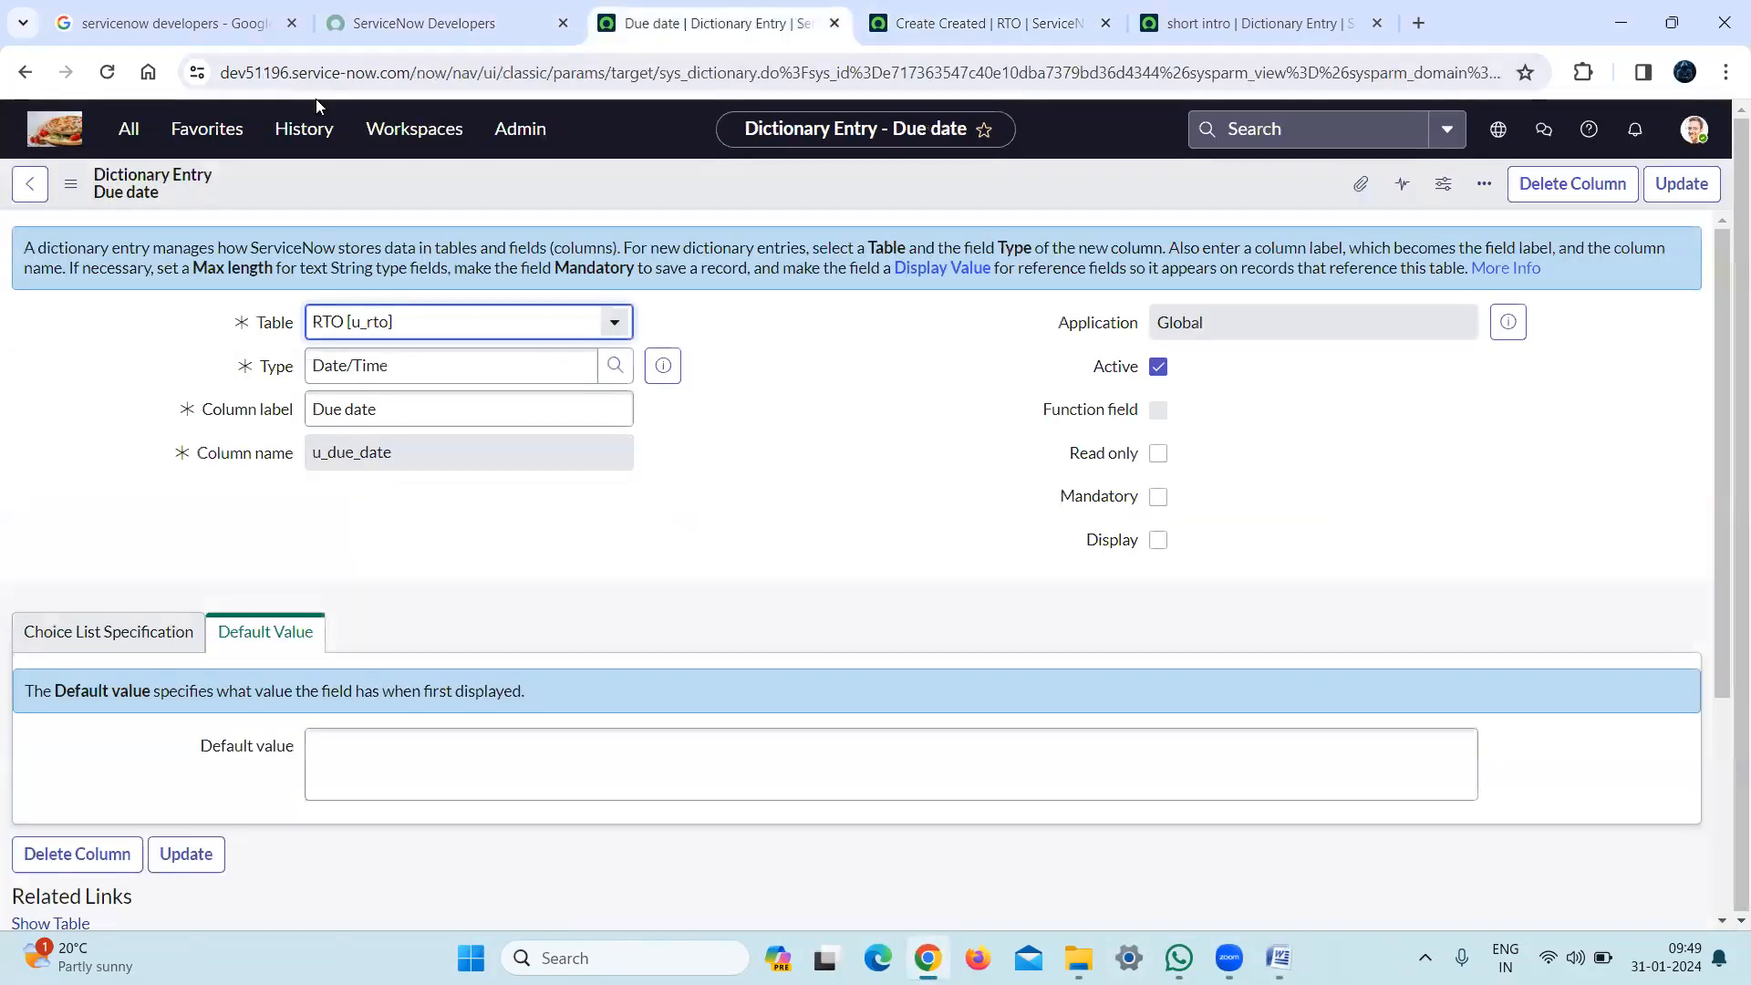
click(208, 137)
click(204, 276)
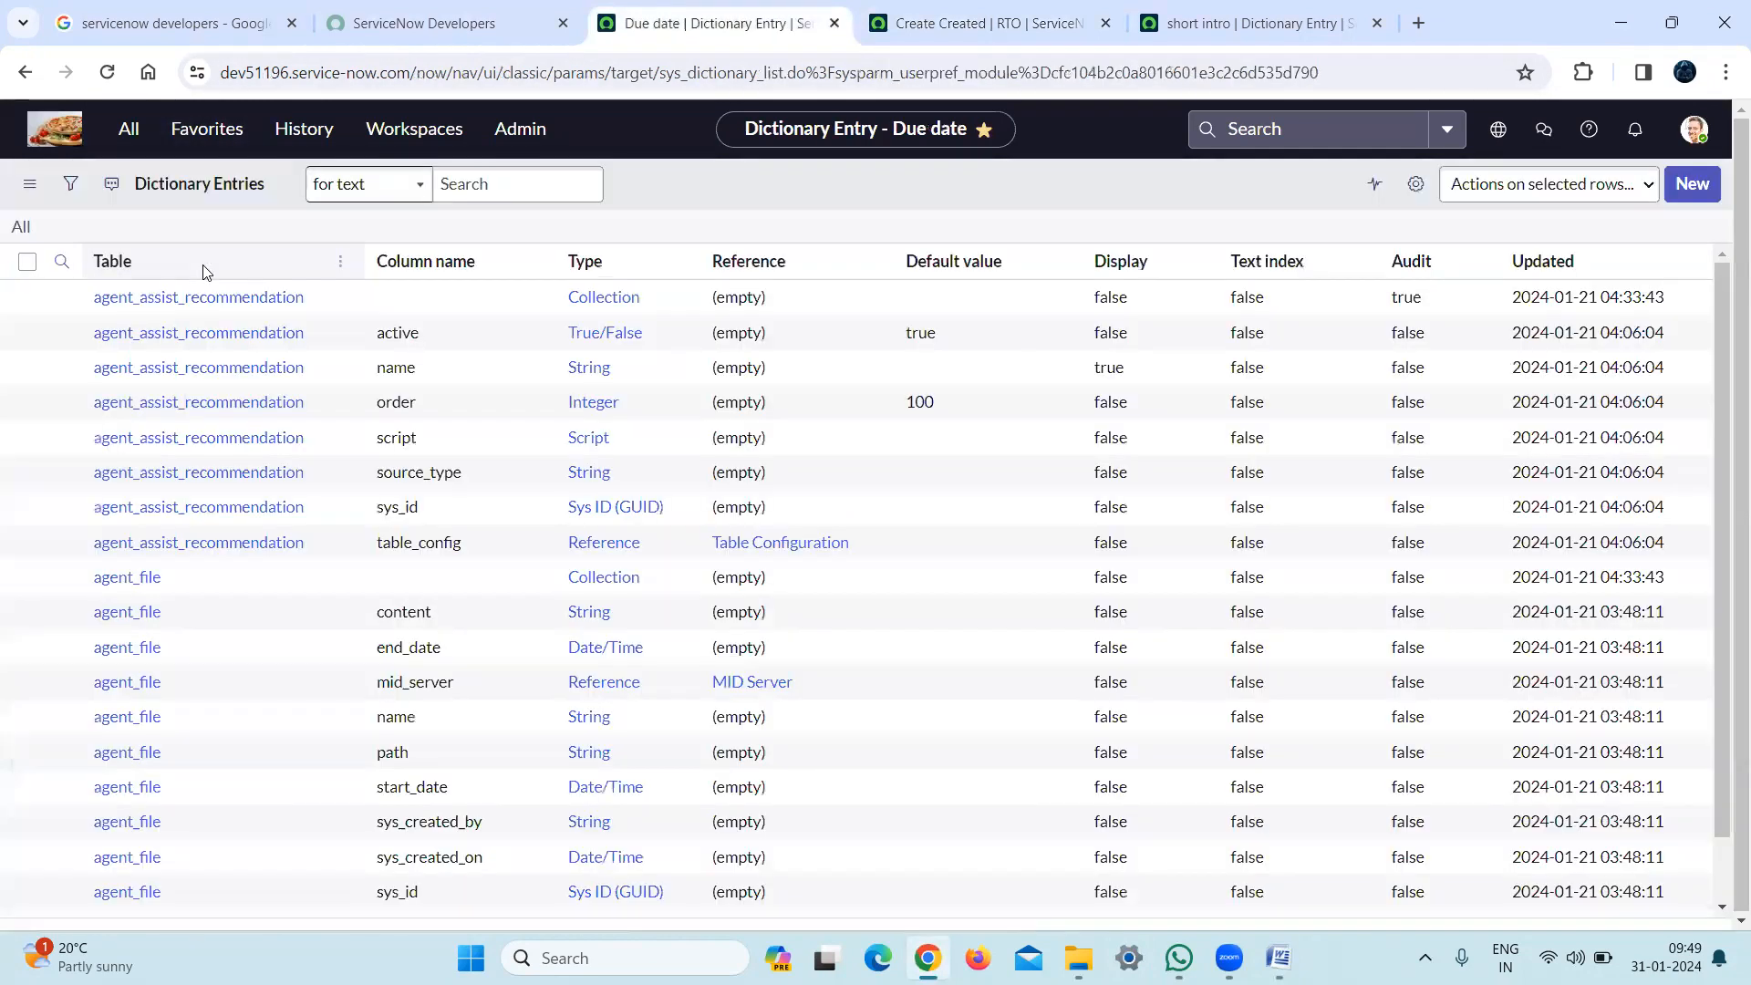
click(1692, 189)
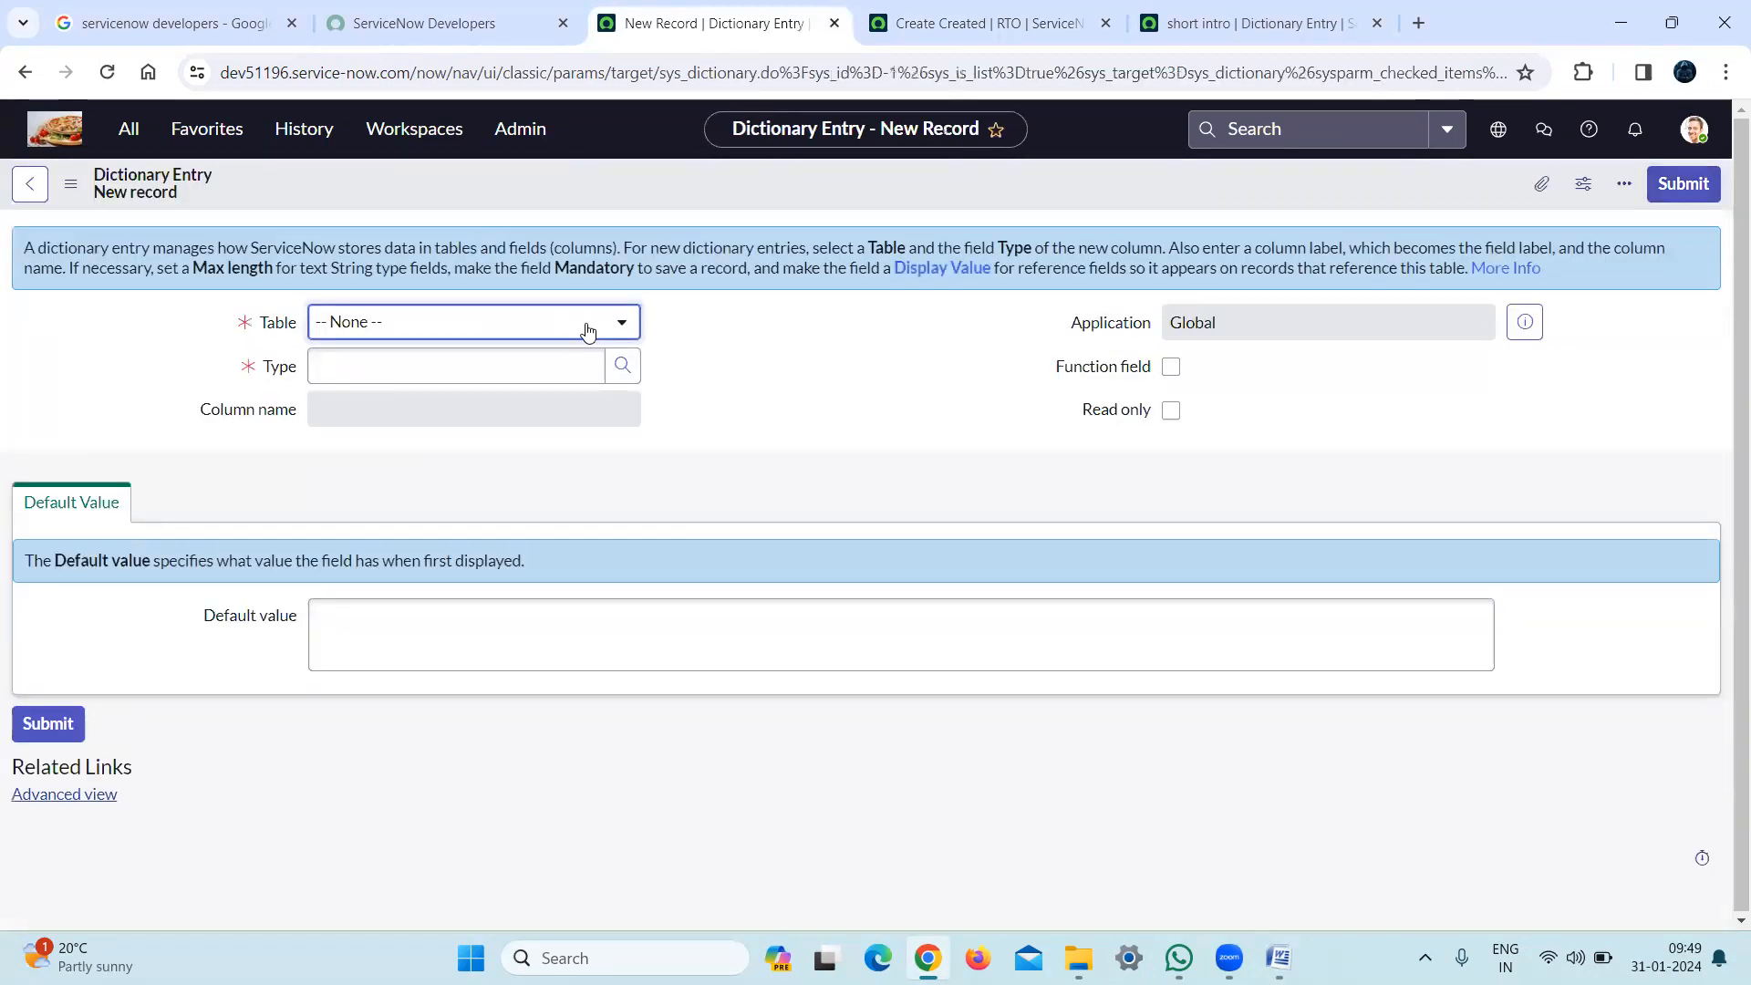
click(588, 331)
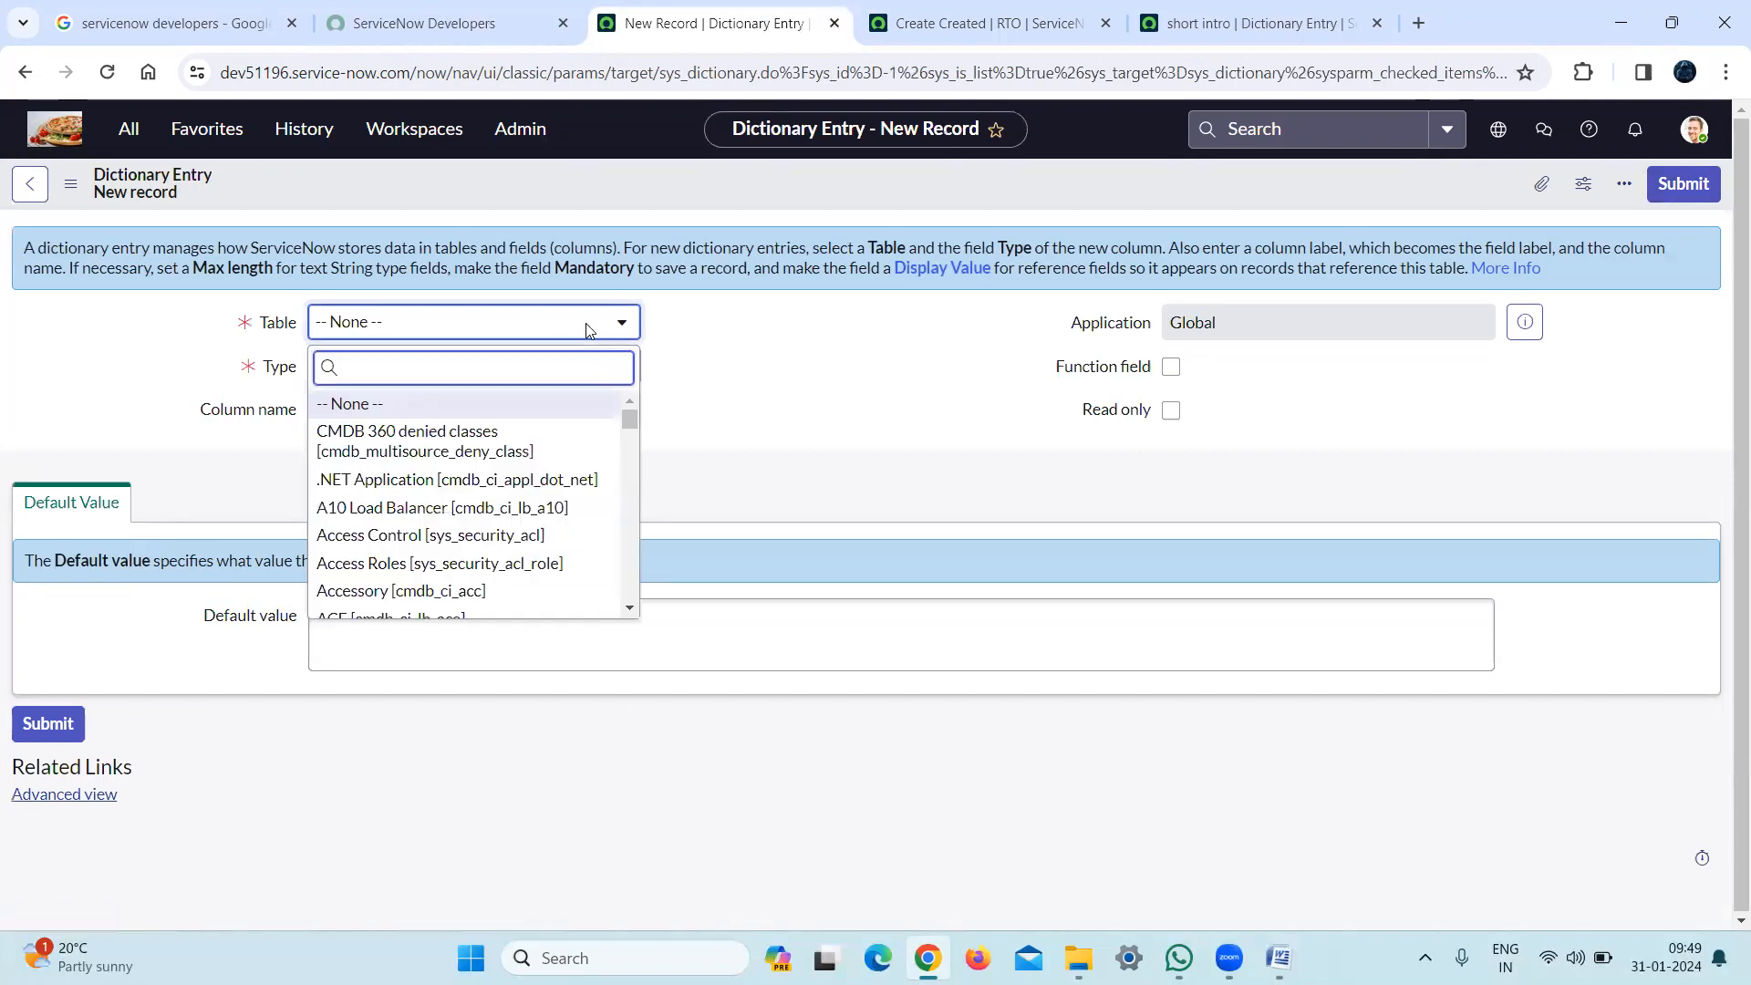
text(u_rto)
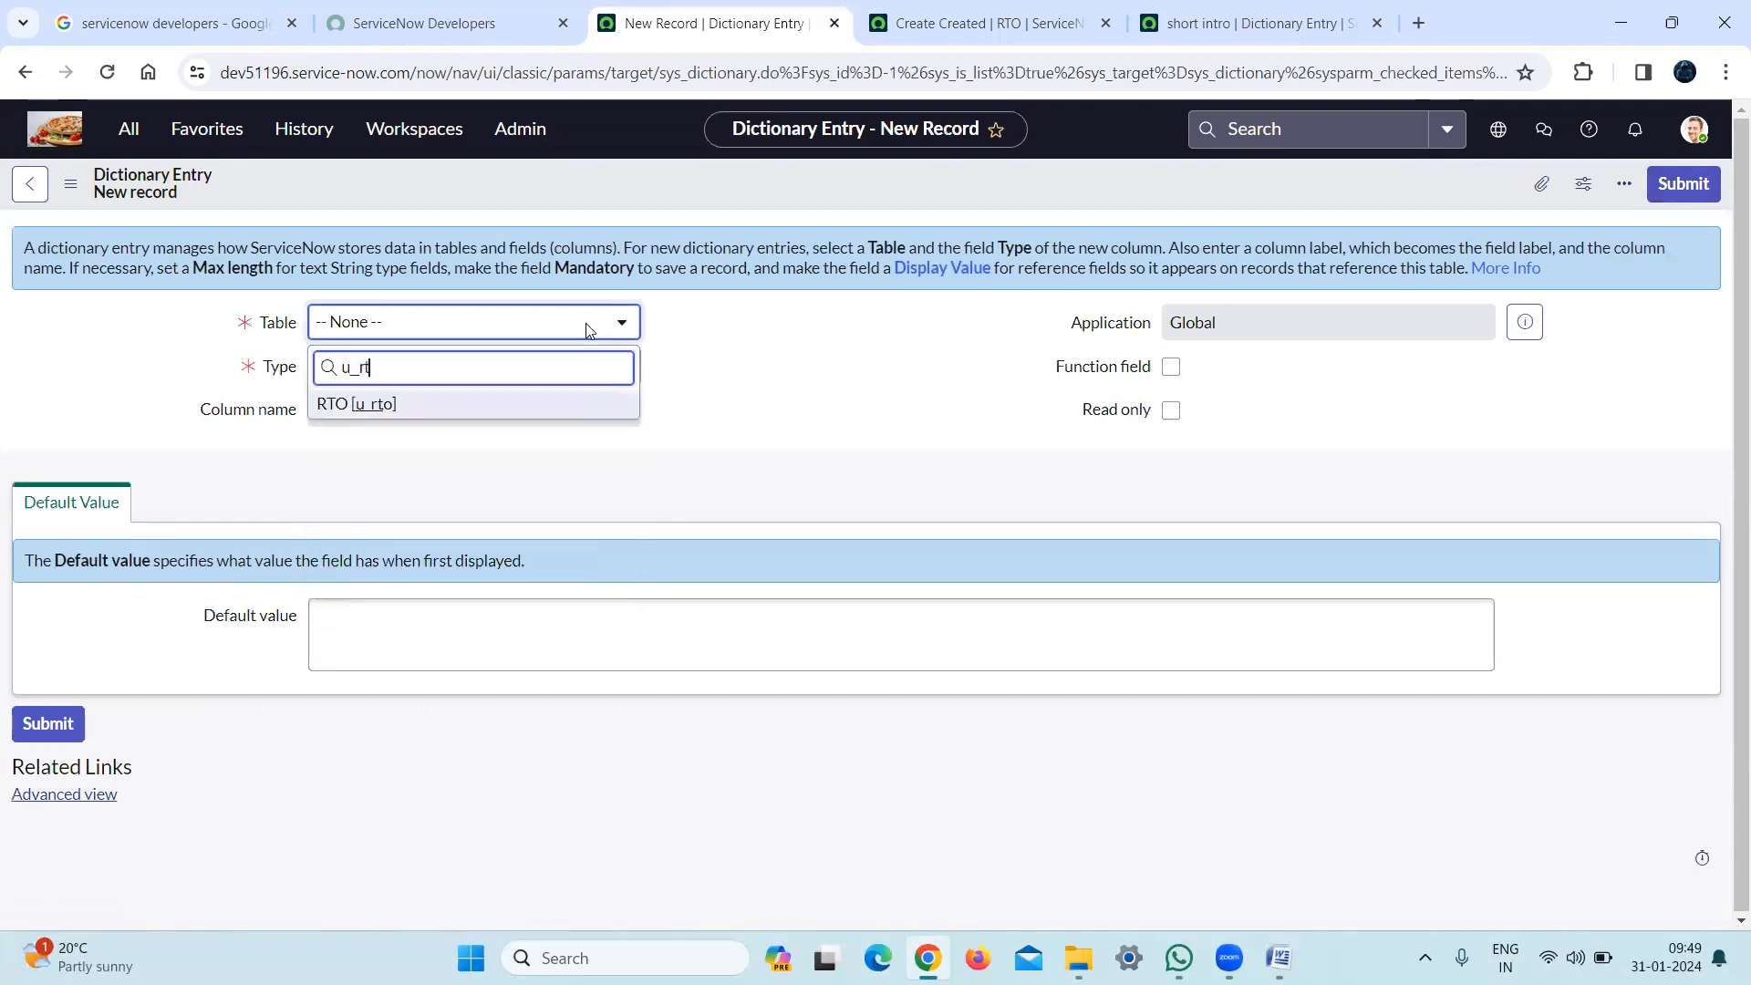
click(443, 404)
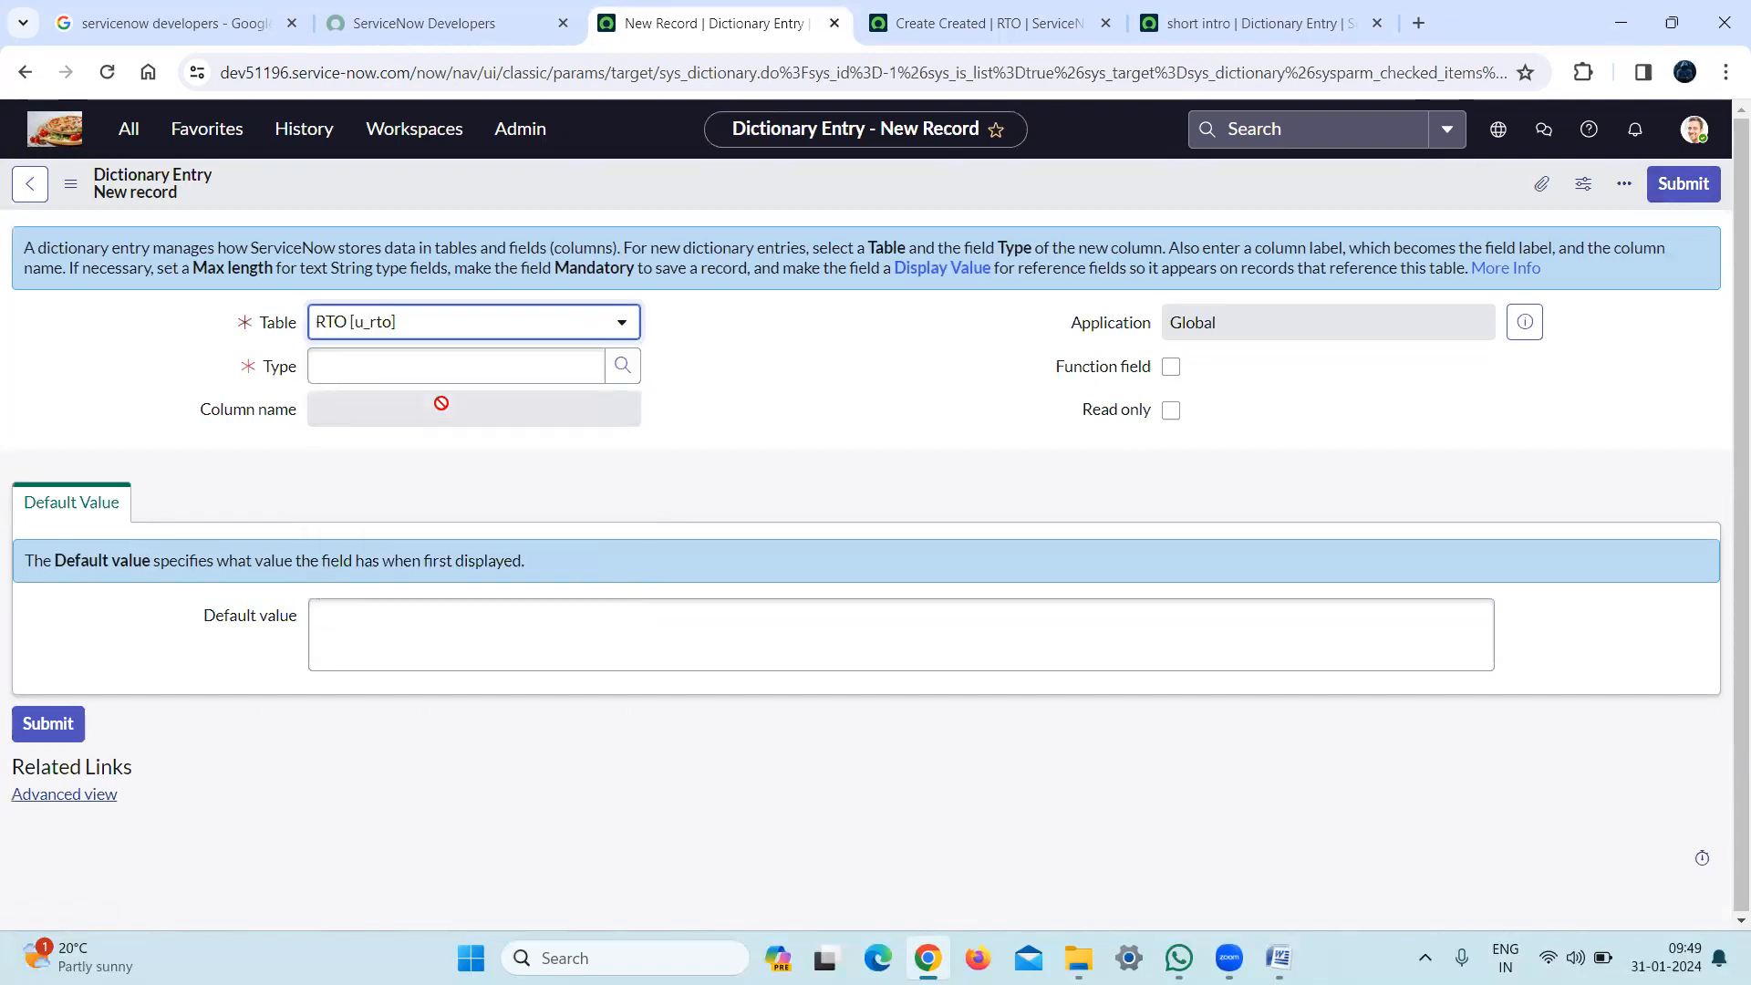
Set the new dictionary entry's field type to Decimal
click(443, 363)
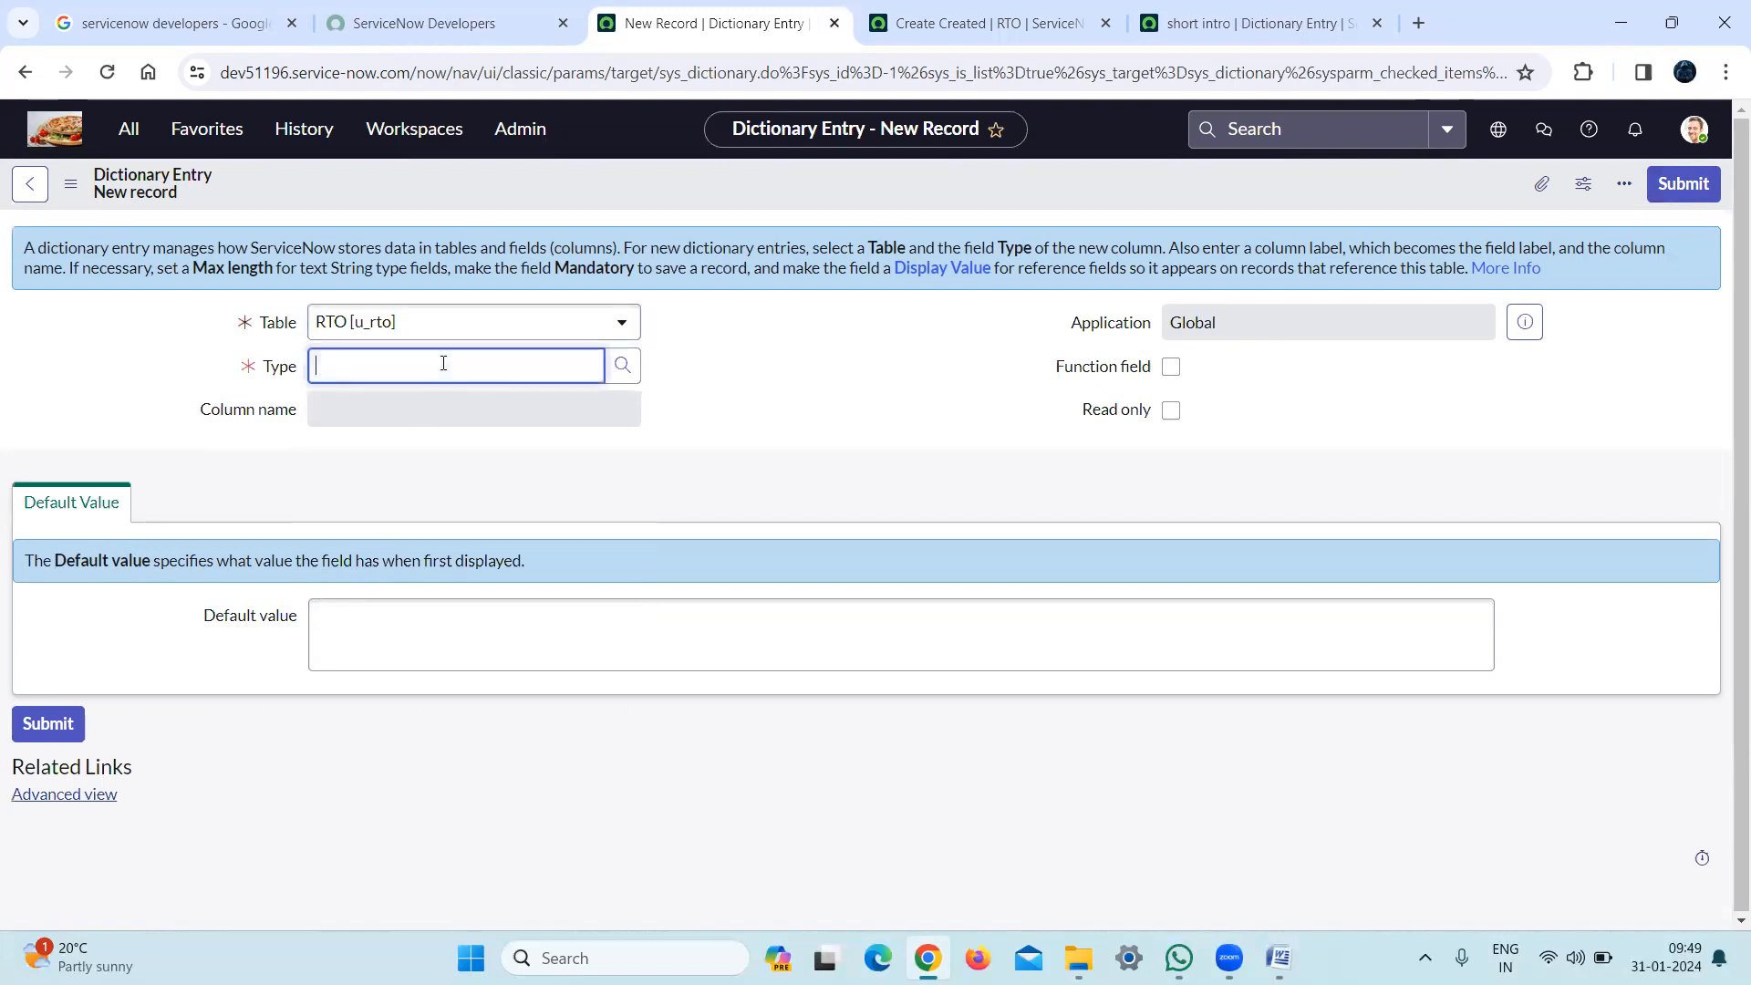
text(in)
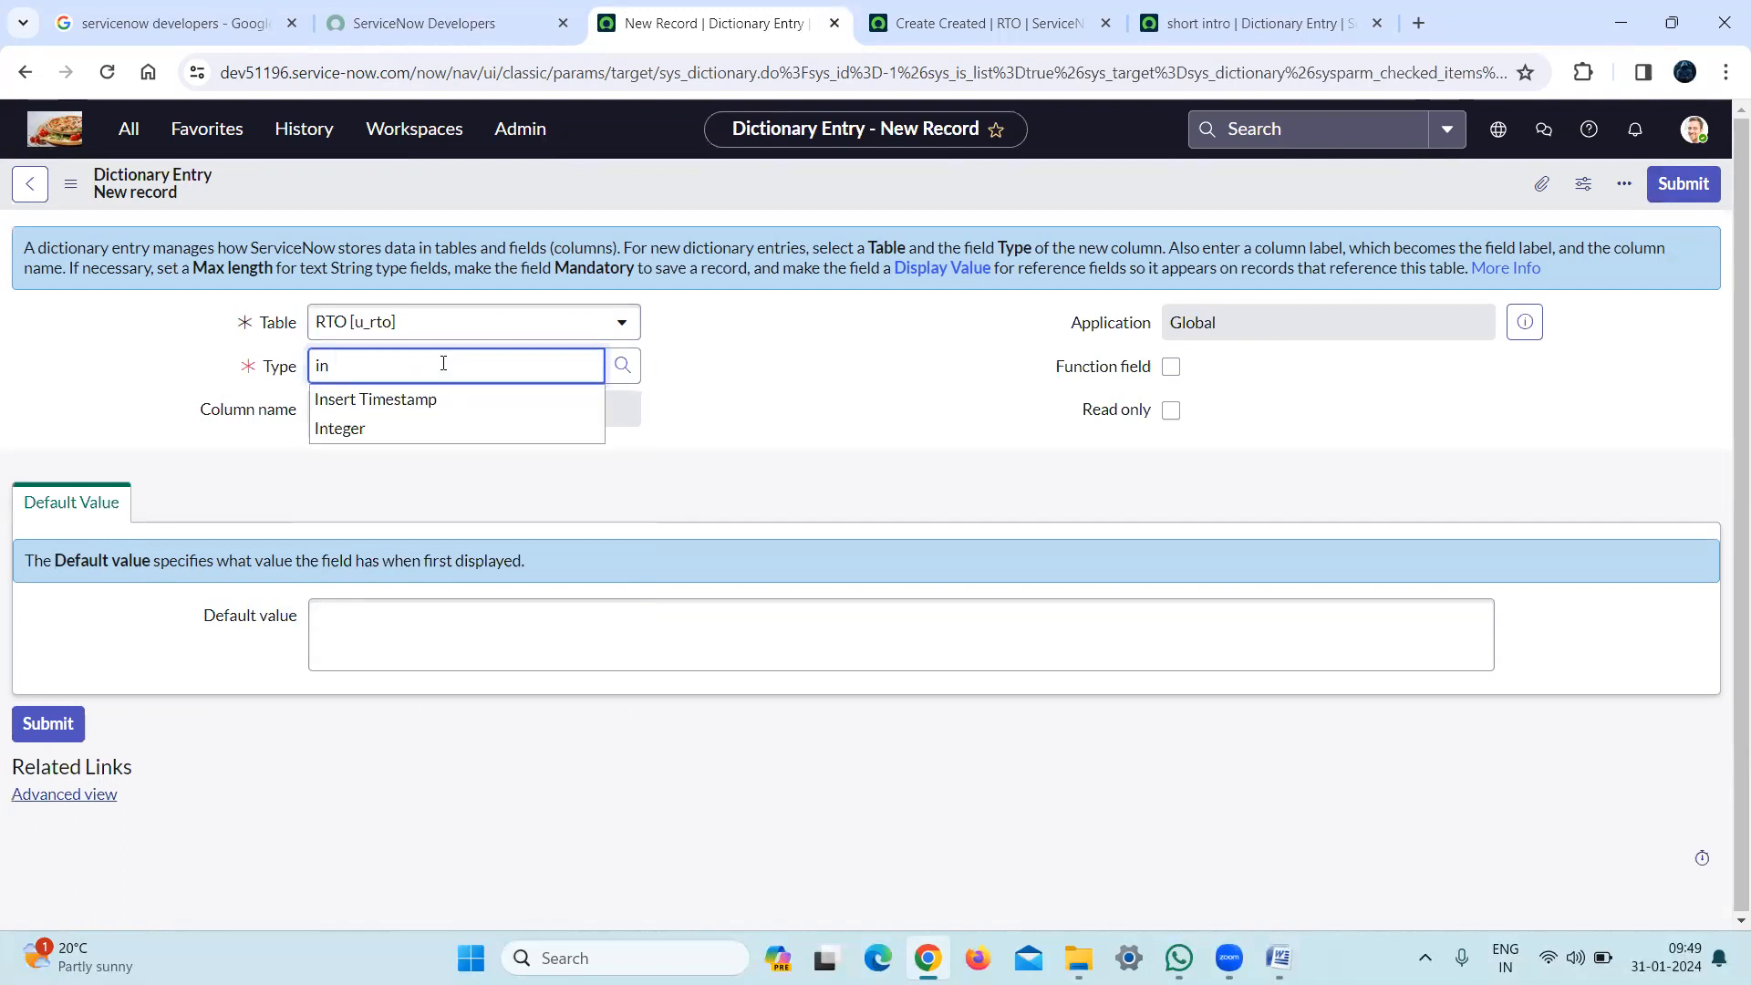
click(425, 430)
double_click(387, 368)
text(dec)
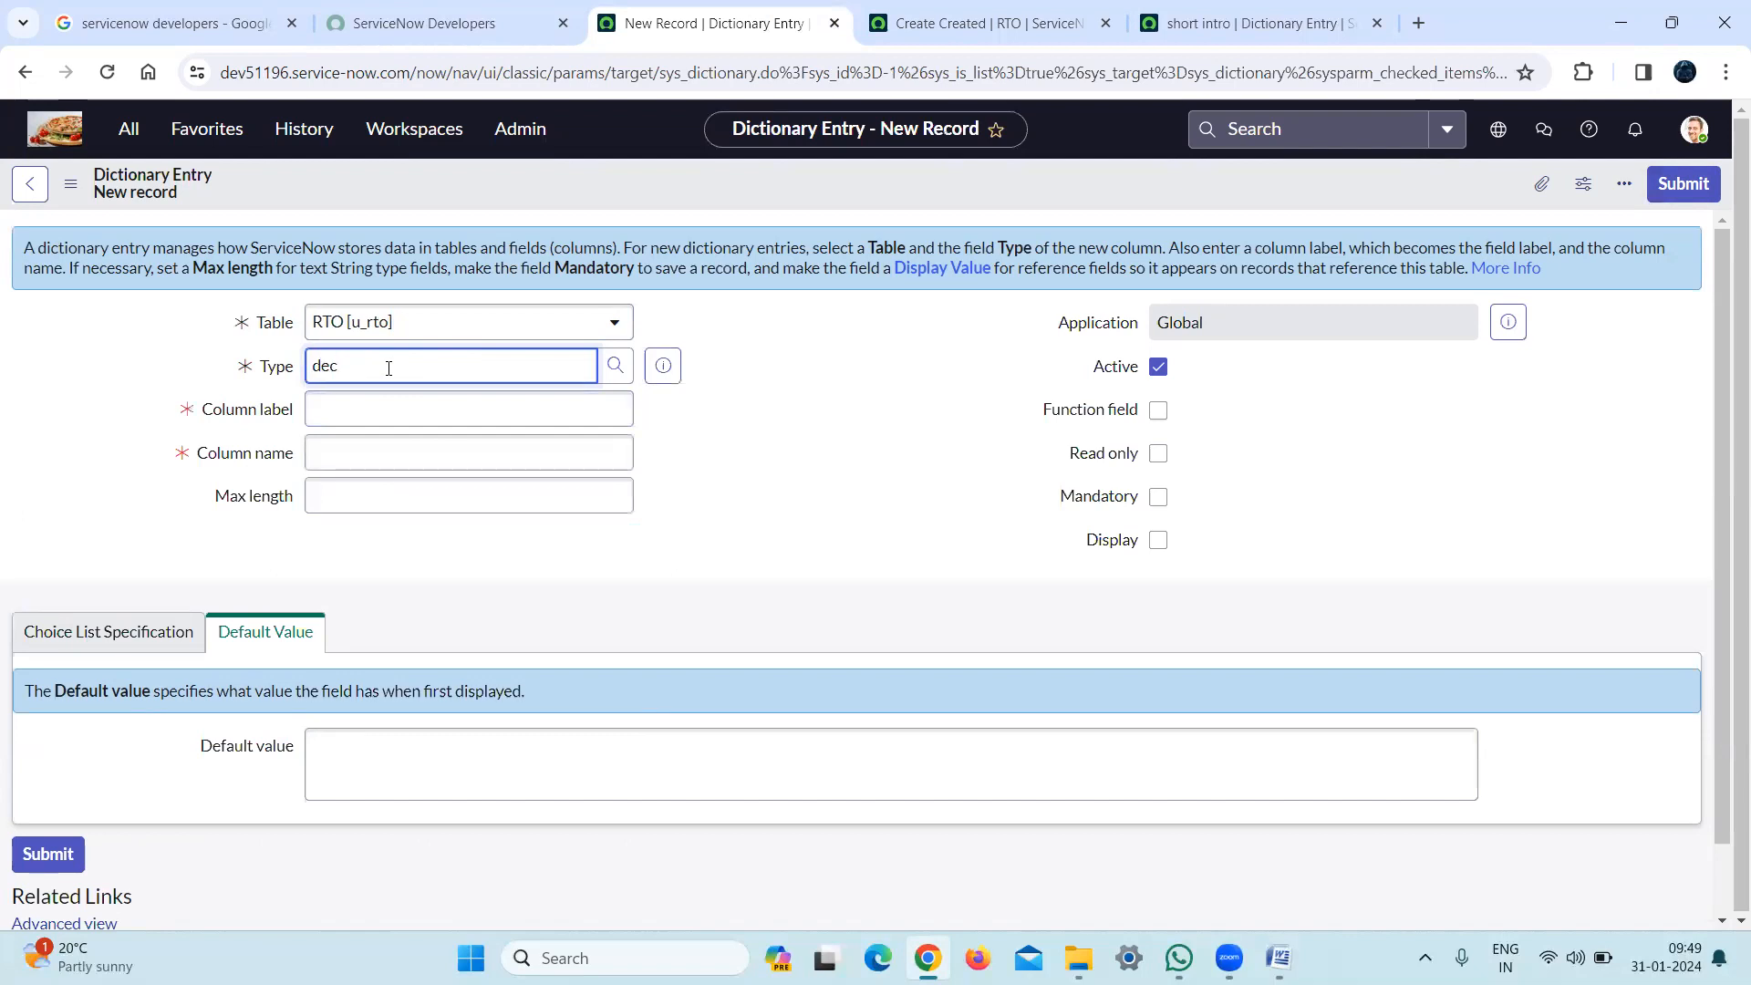
click(398, 399)
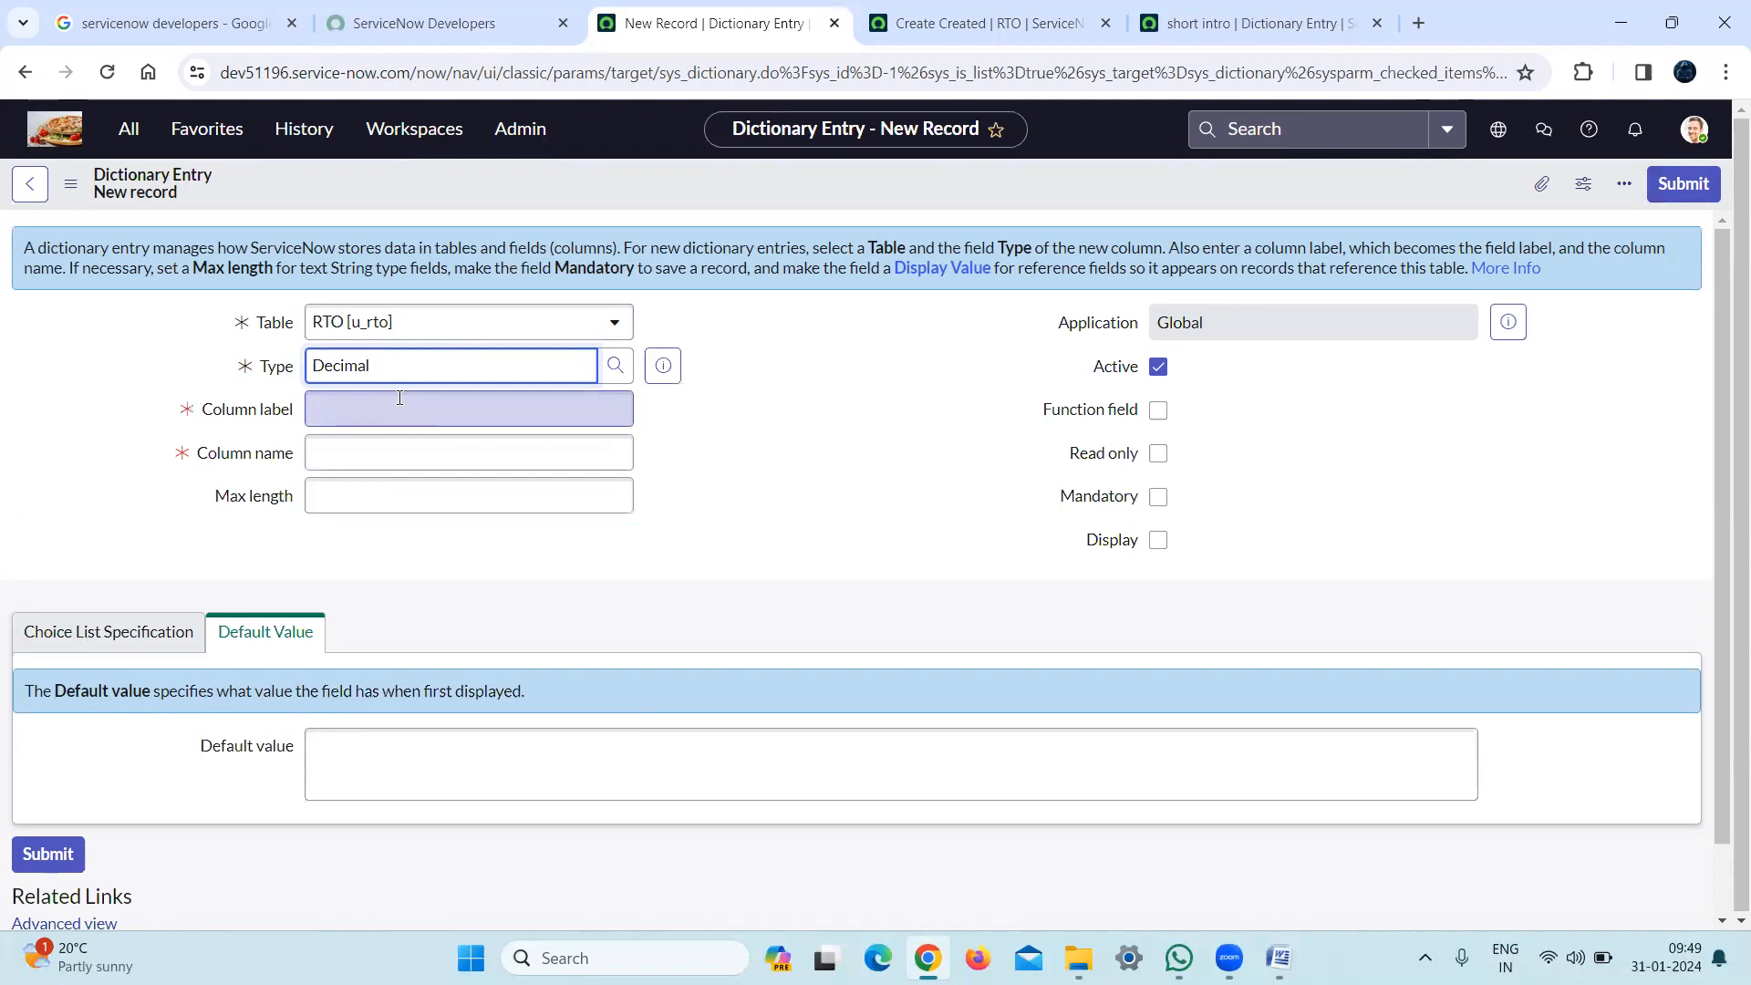
click(739, 454)
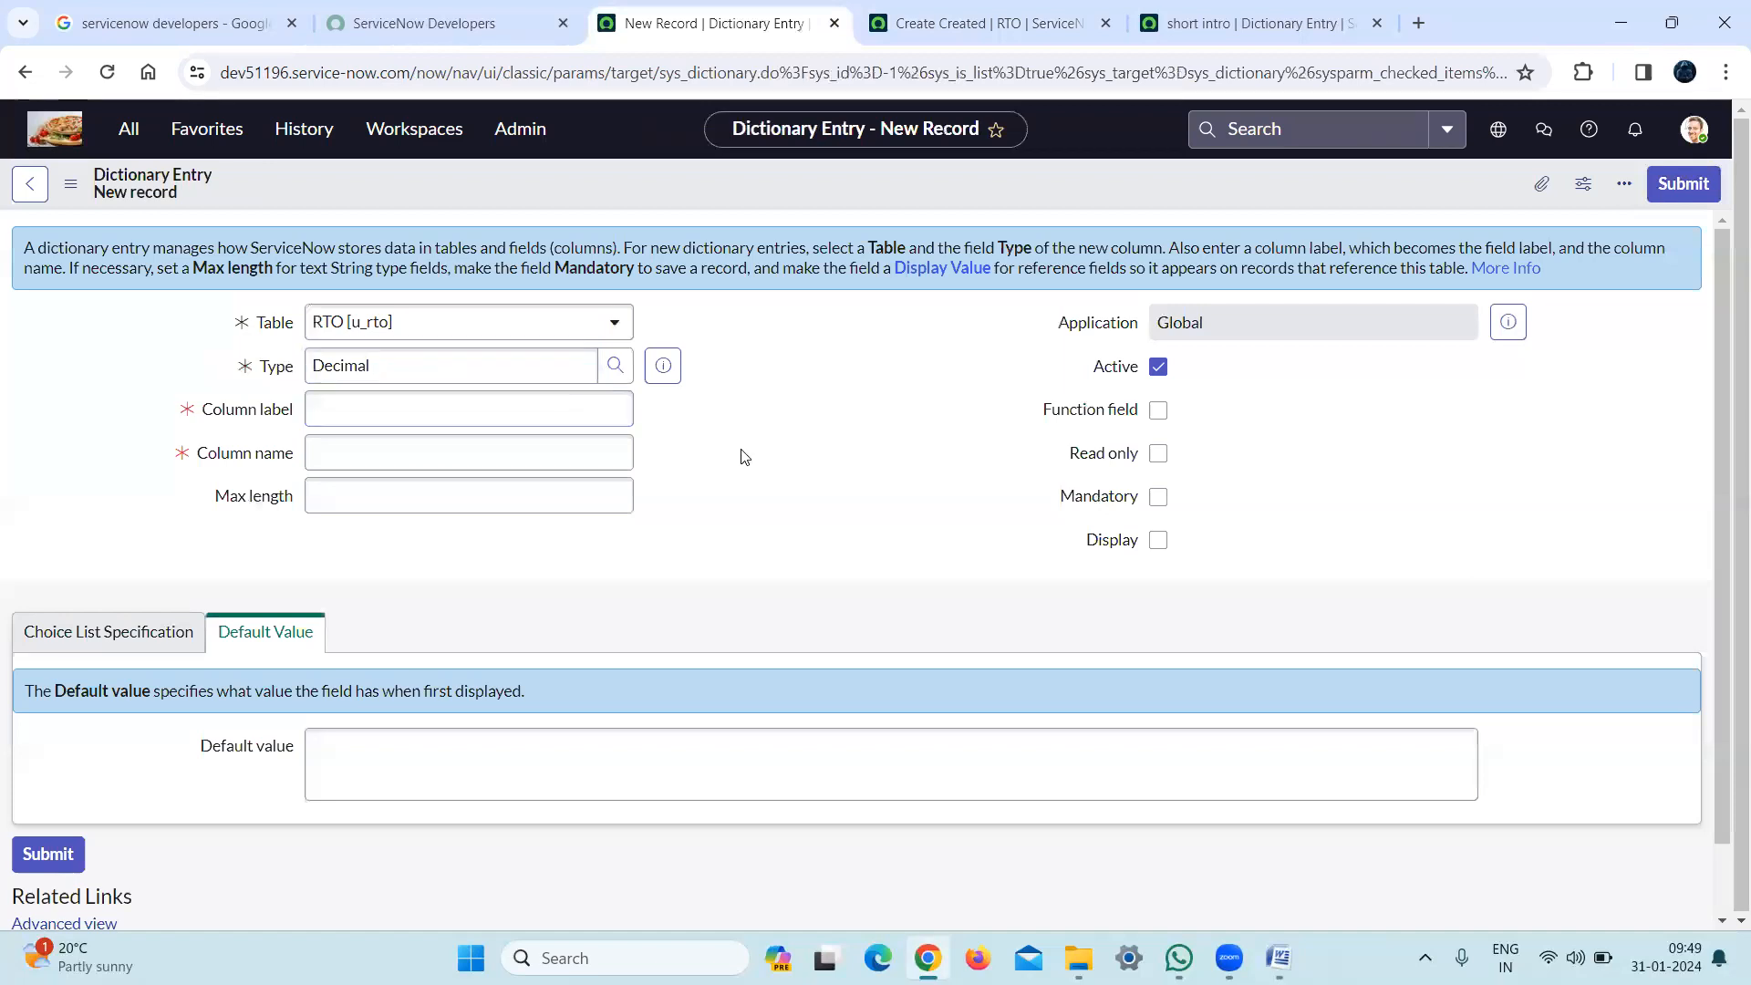
Label the new column Floot and save the dictionary entry
click(549, 413)
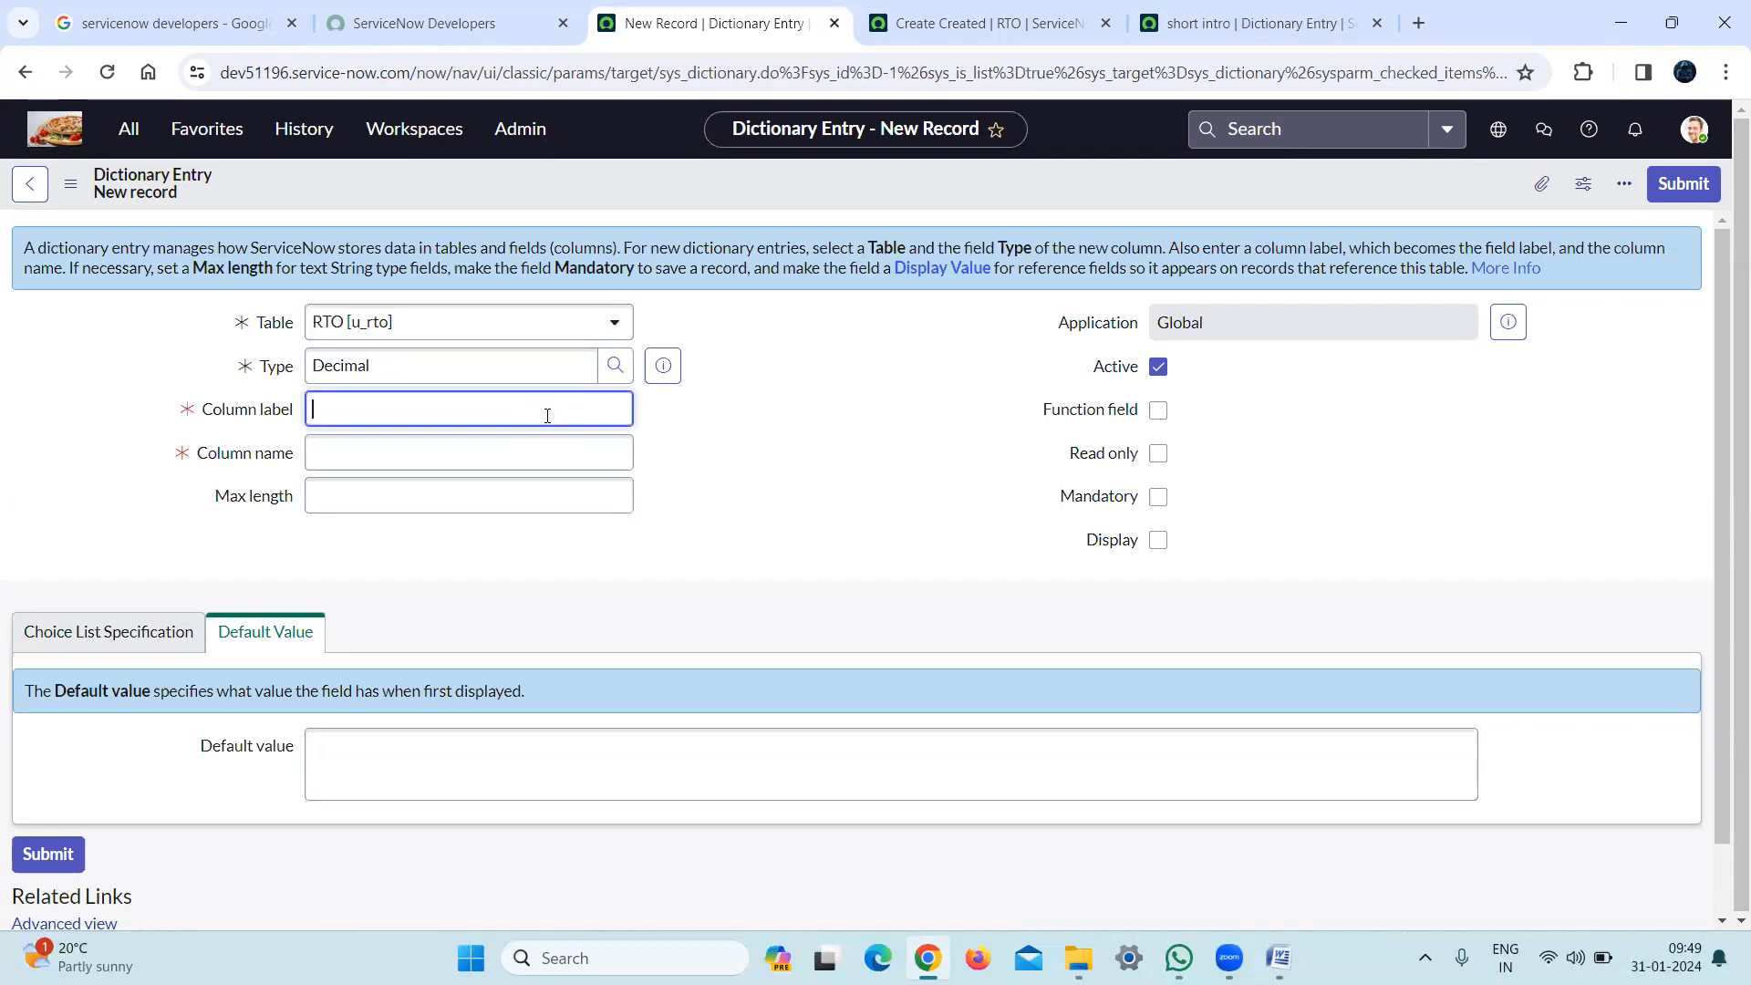
text(F)
text(loor)
click(799, 459)
right_click(896, 185)
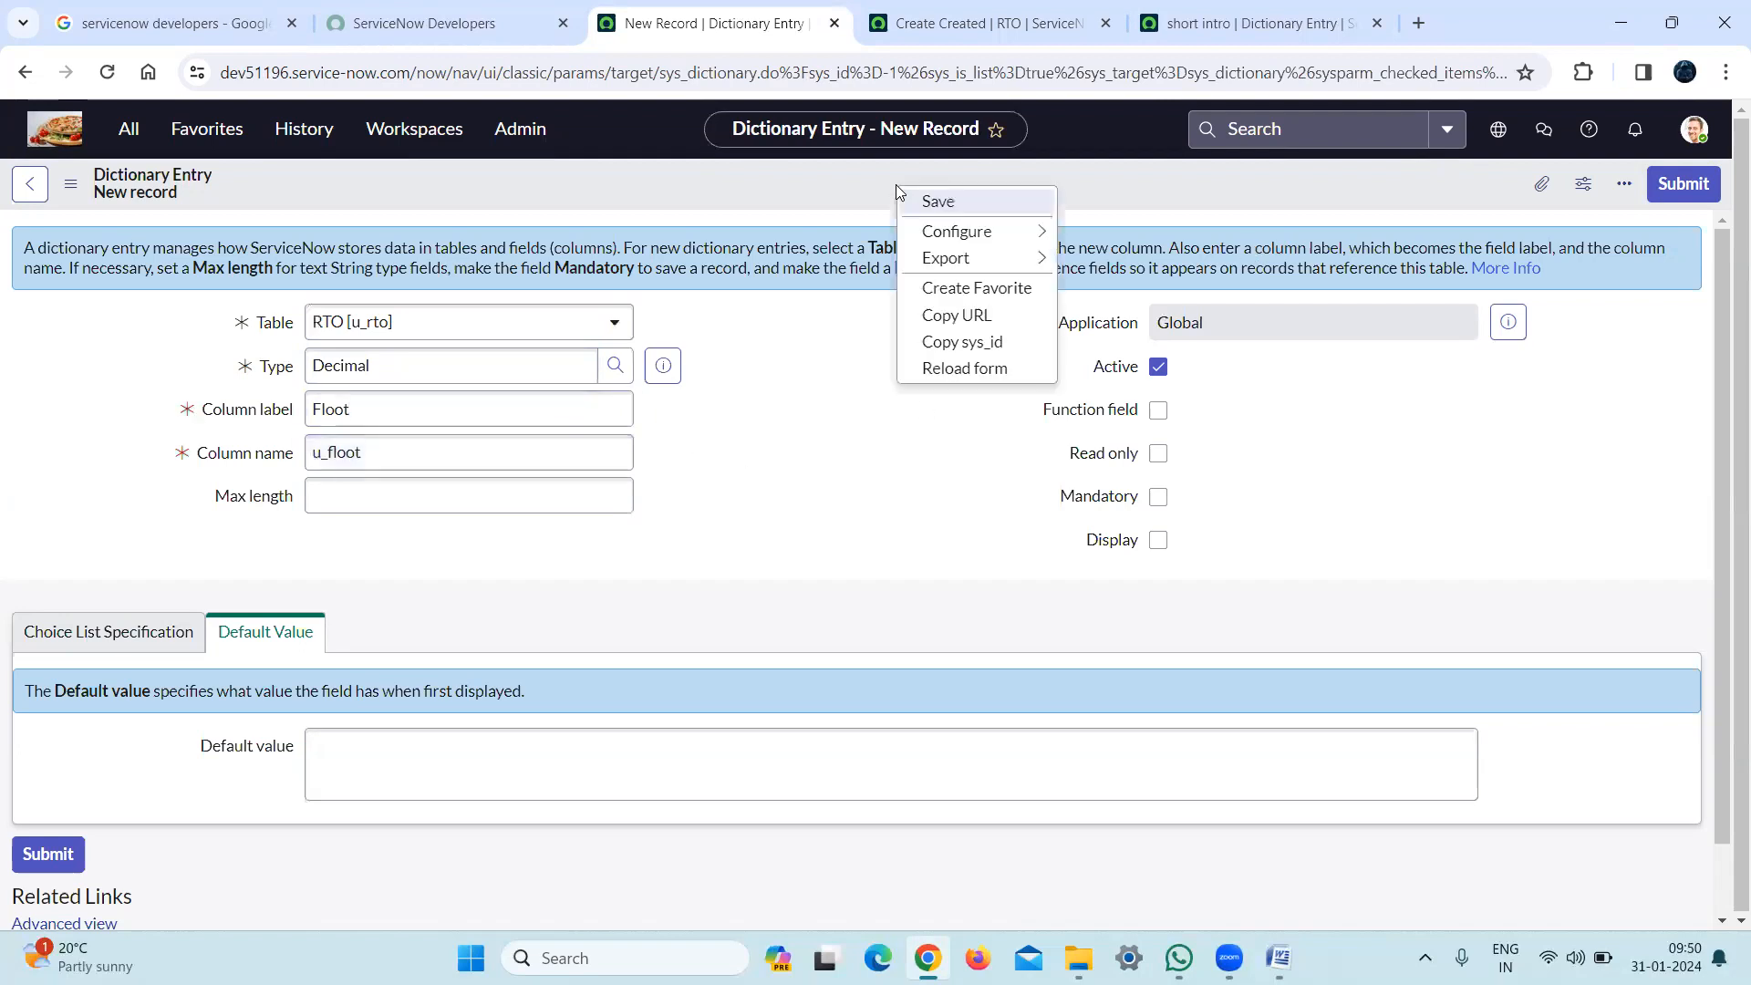
click(946, 200)
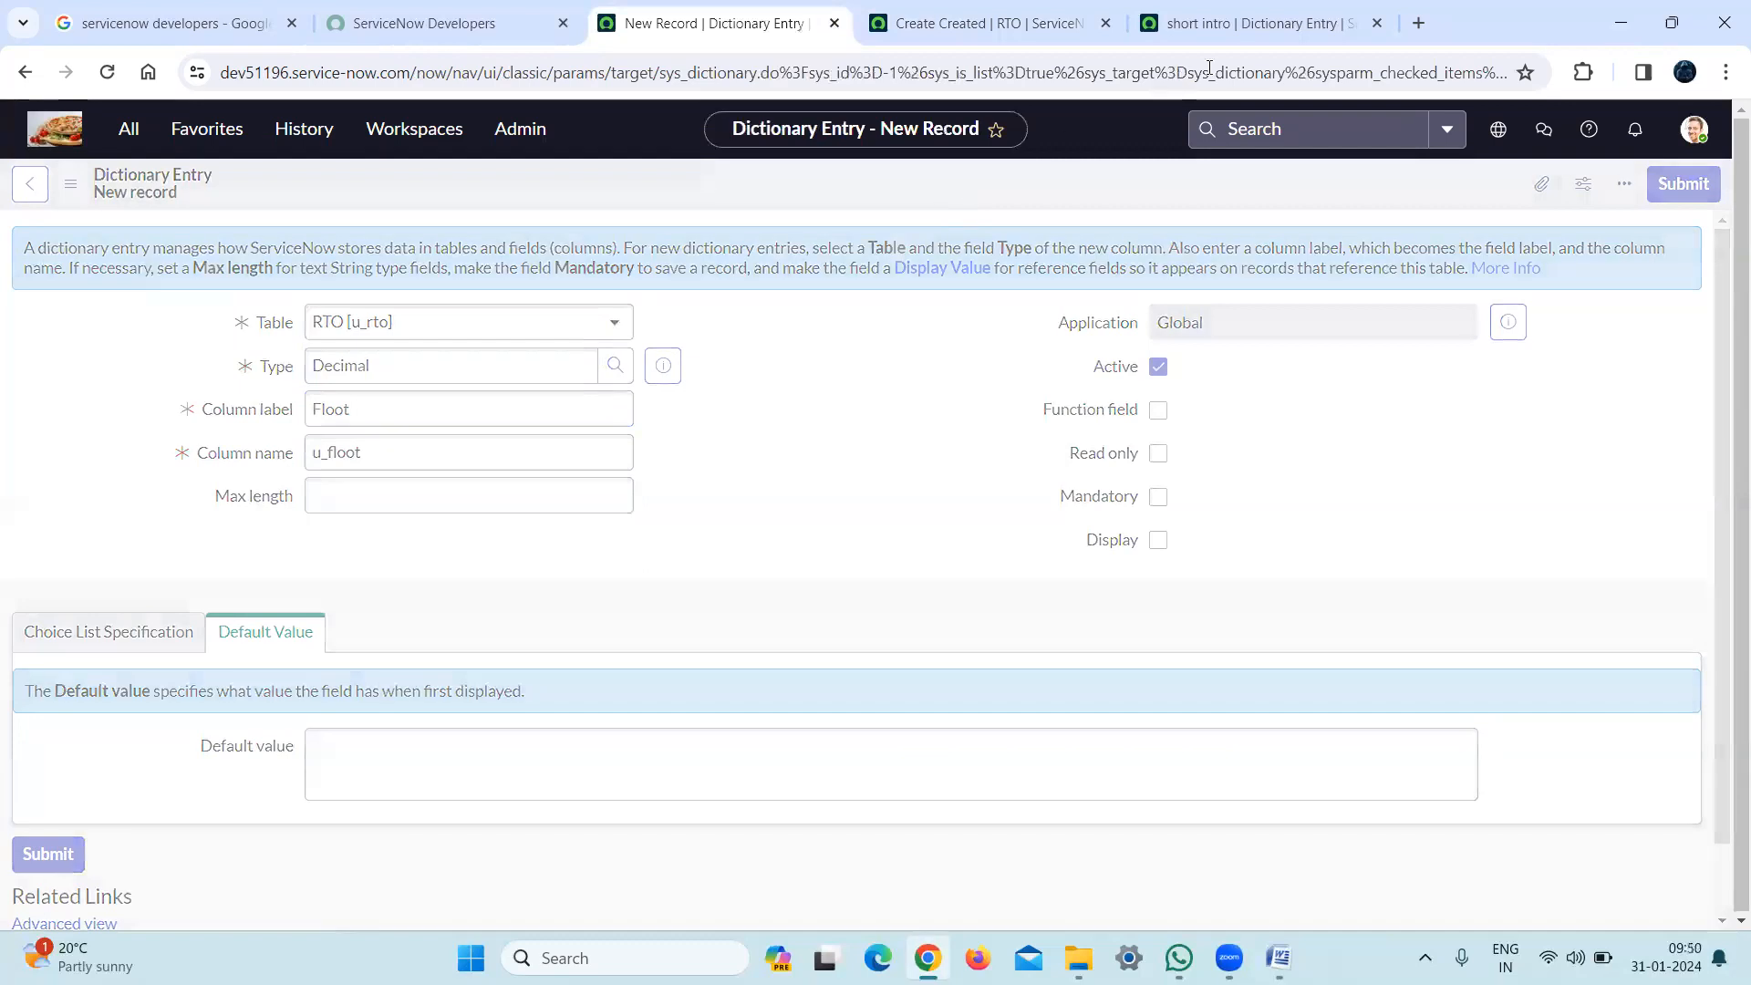
Reload the RTO new record form and test the Floot field with the value 45.454.454
click(1252, 34)
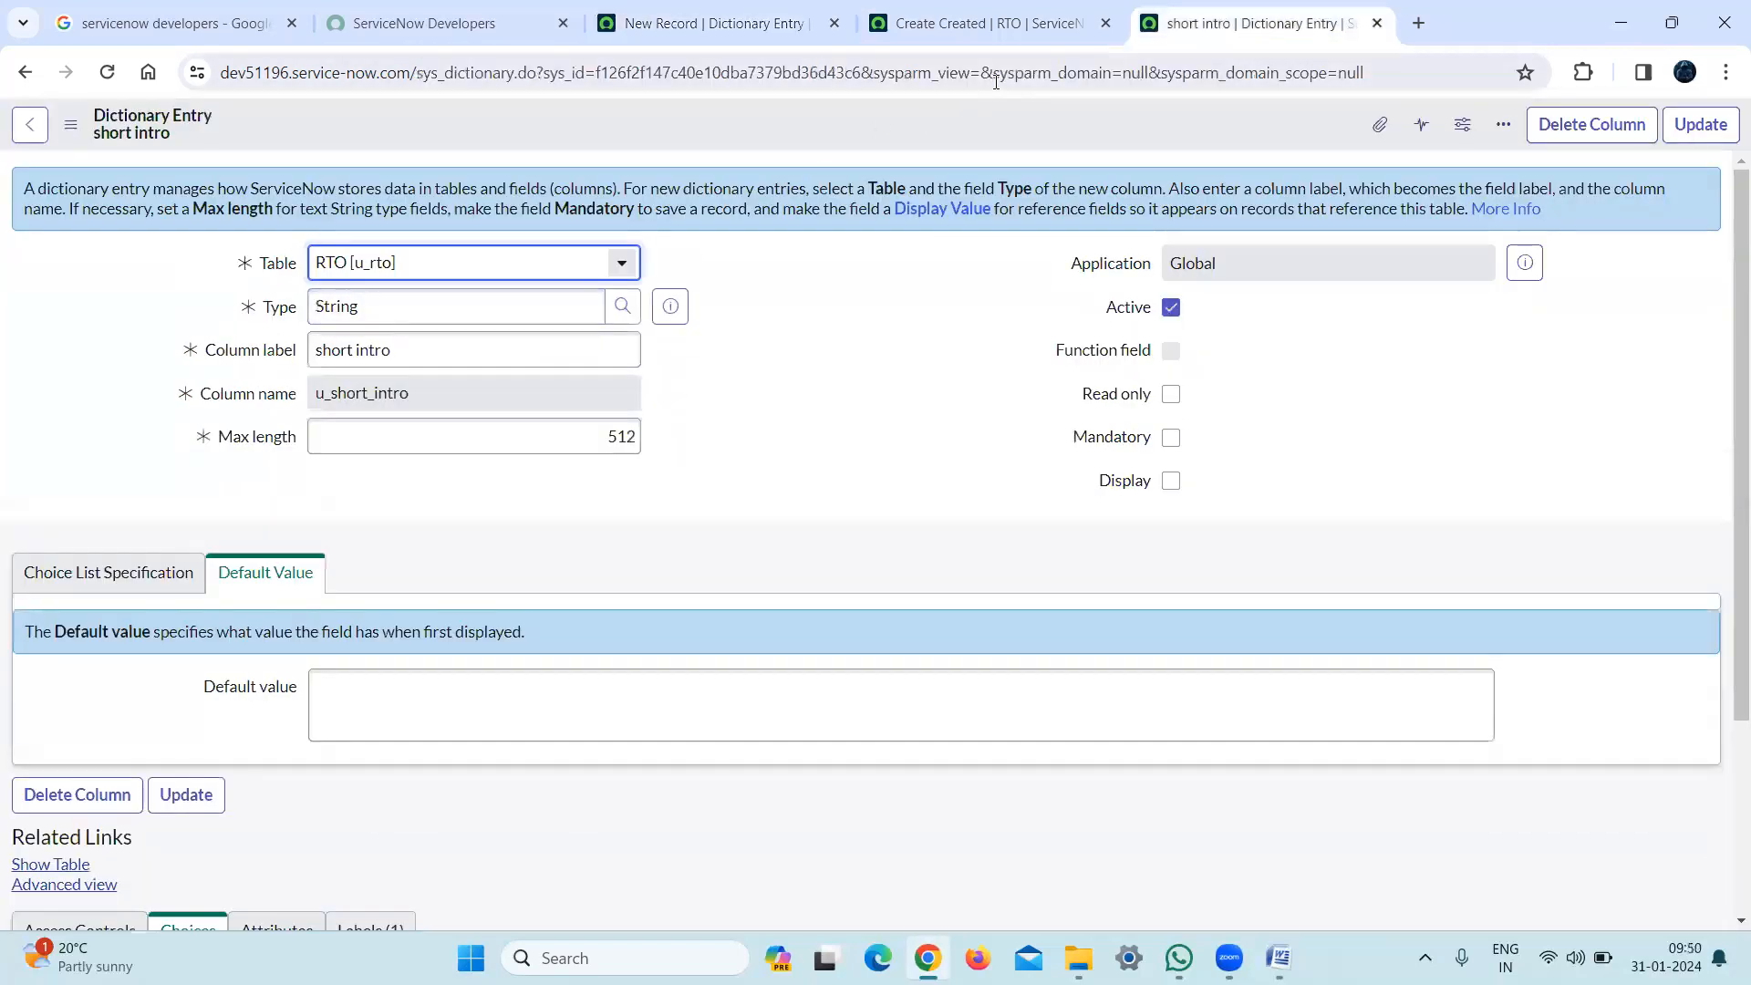
click(916, 37)
click(863, 81)
key(Return)
key(Return)
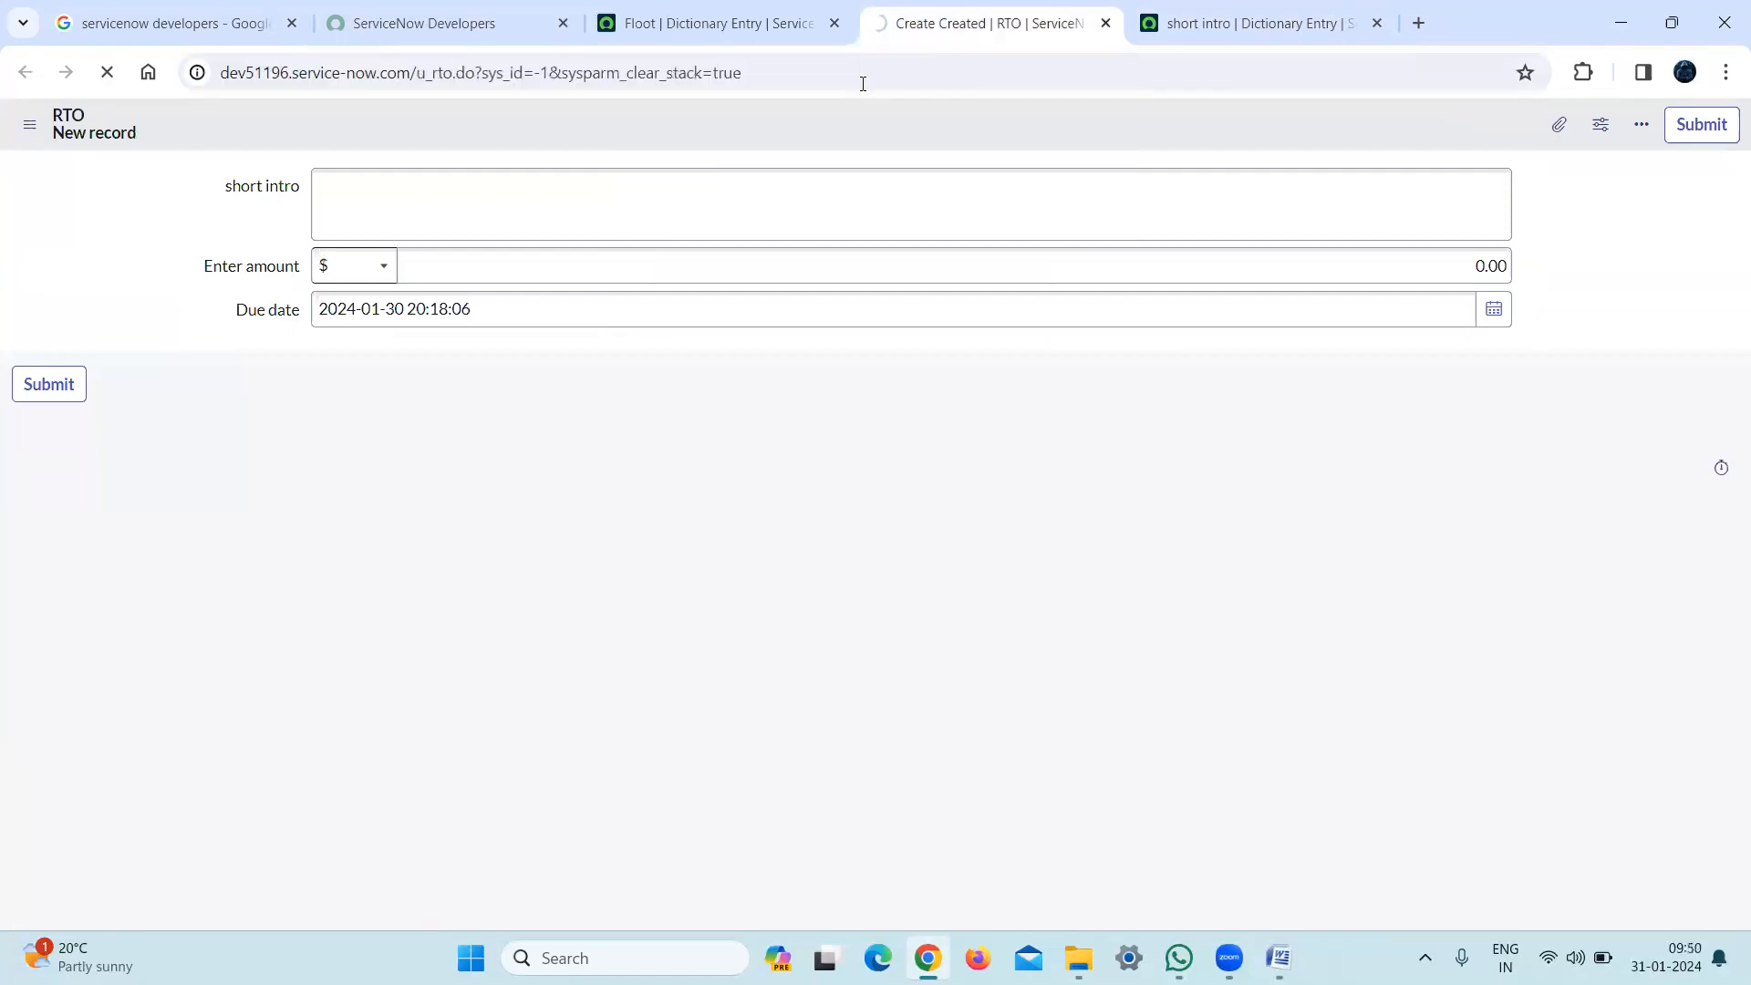
click(885, 347)
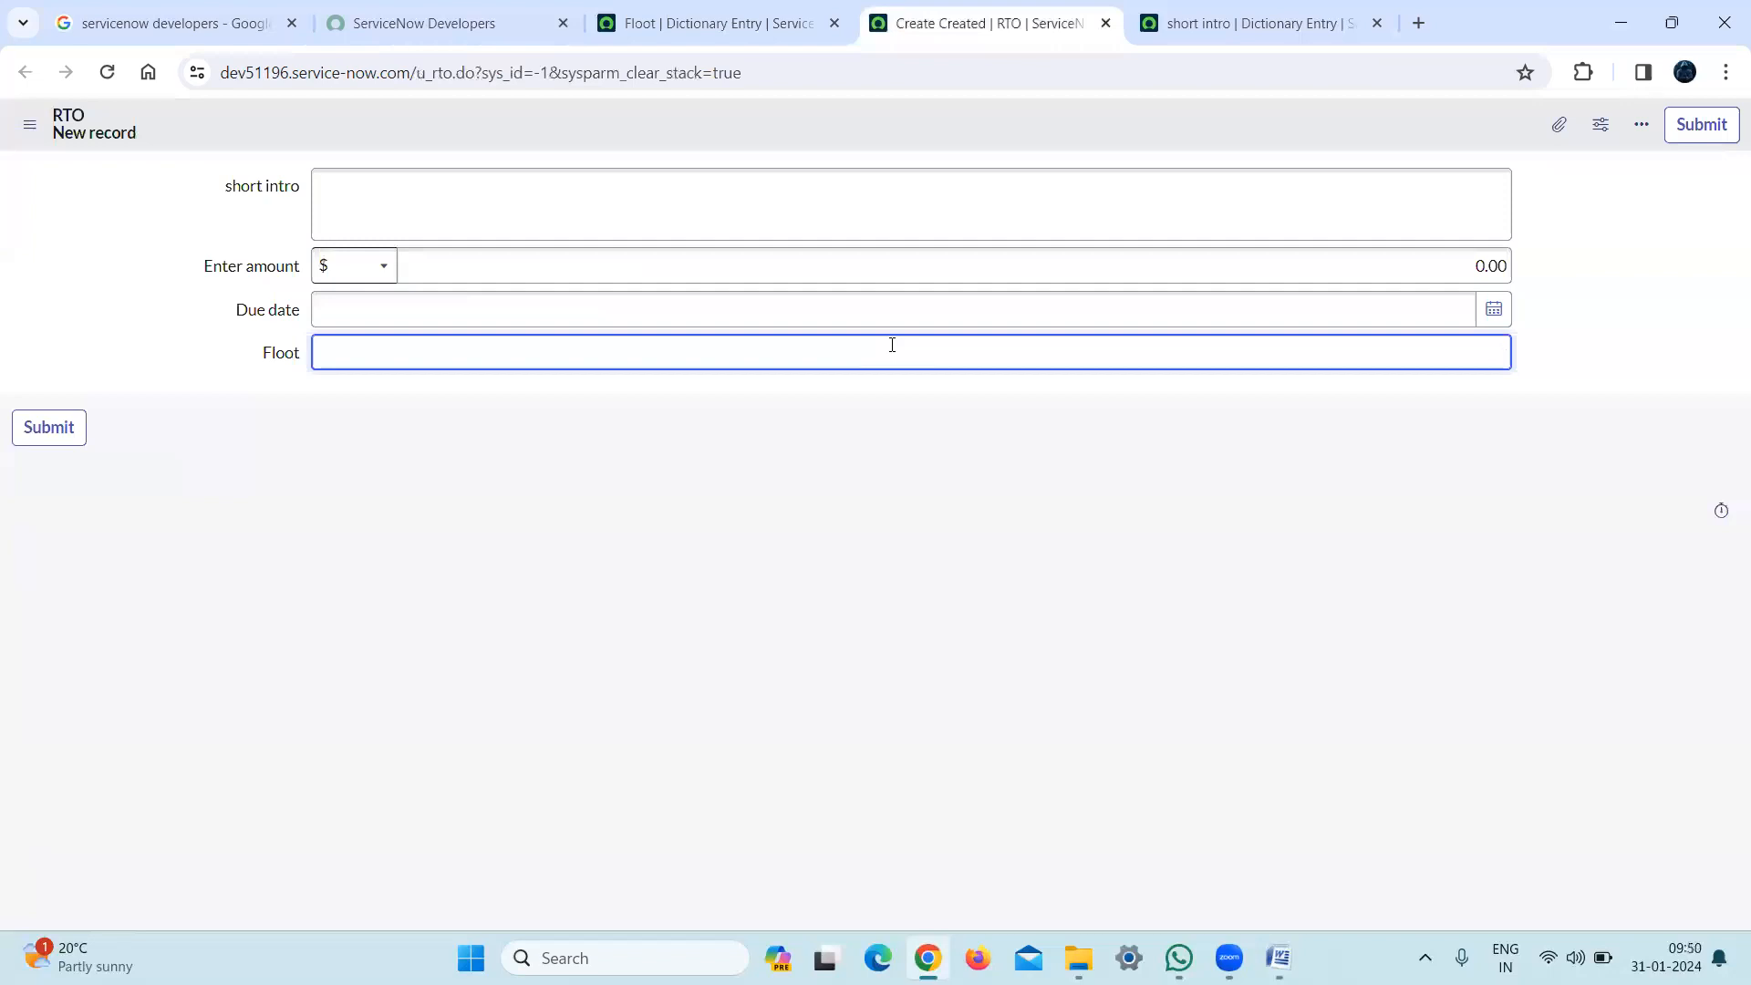
text(45.454.454)
click(962, 494)
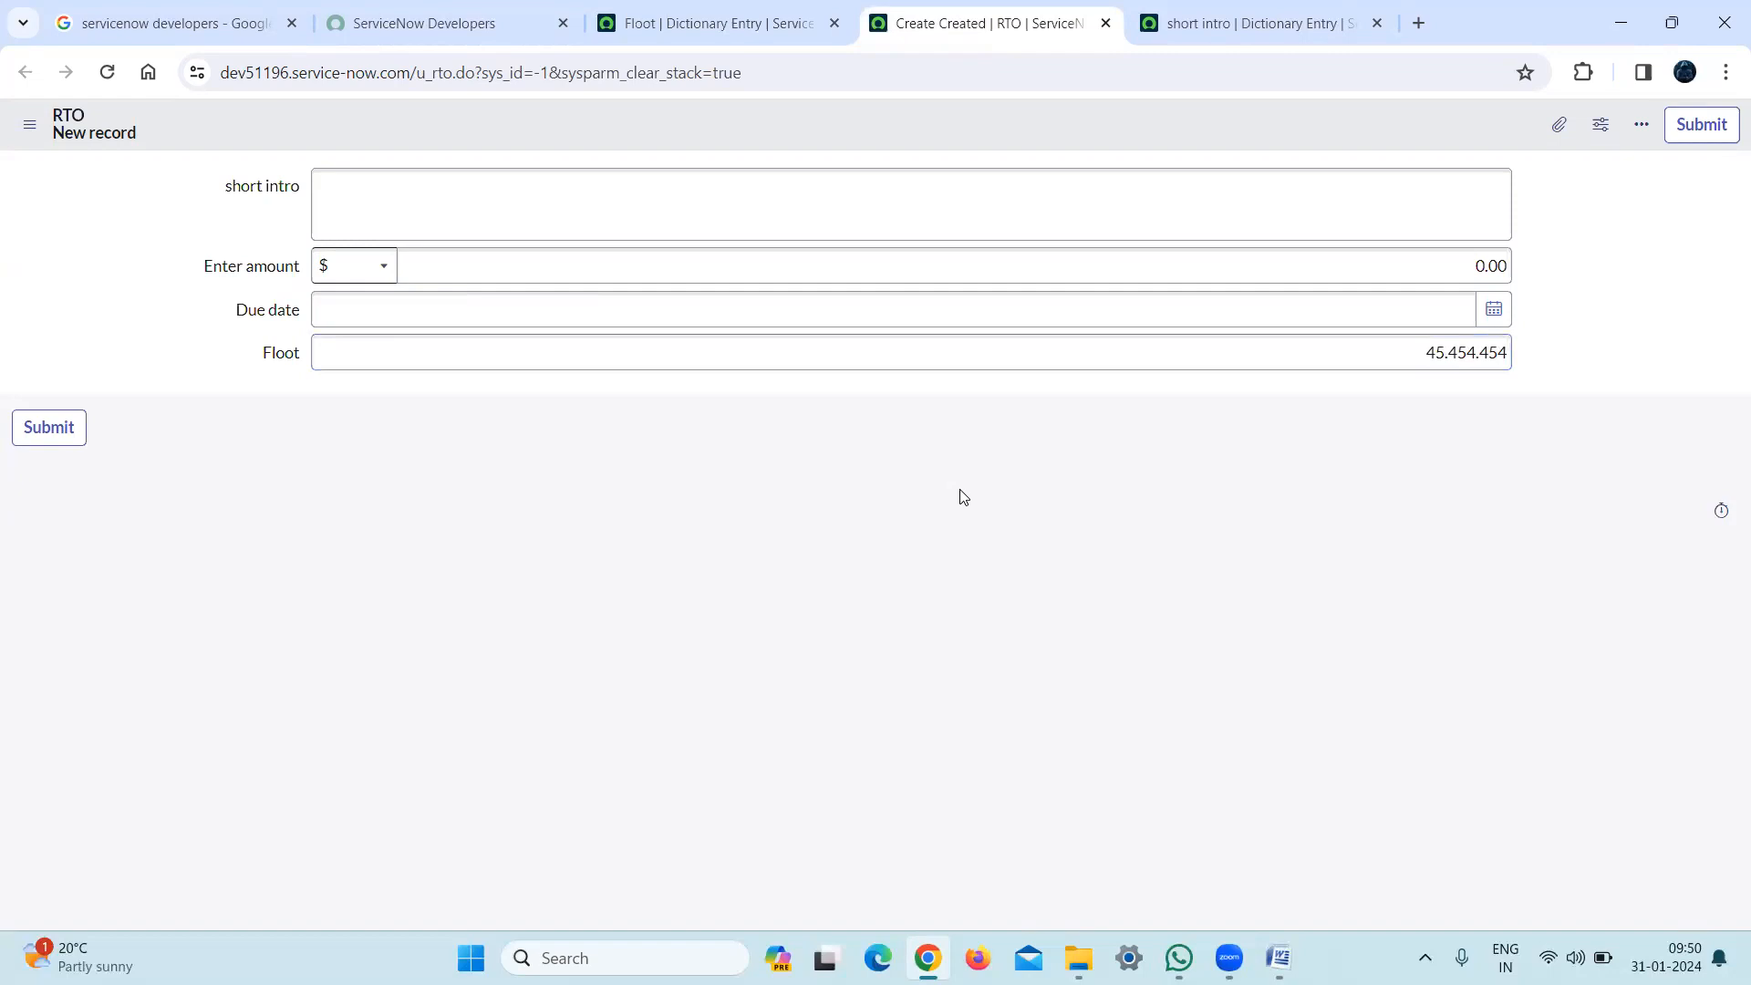
Change the Floot dictionary entry's field type to Integer
click(634, 44)
click(381, 371)
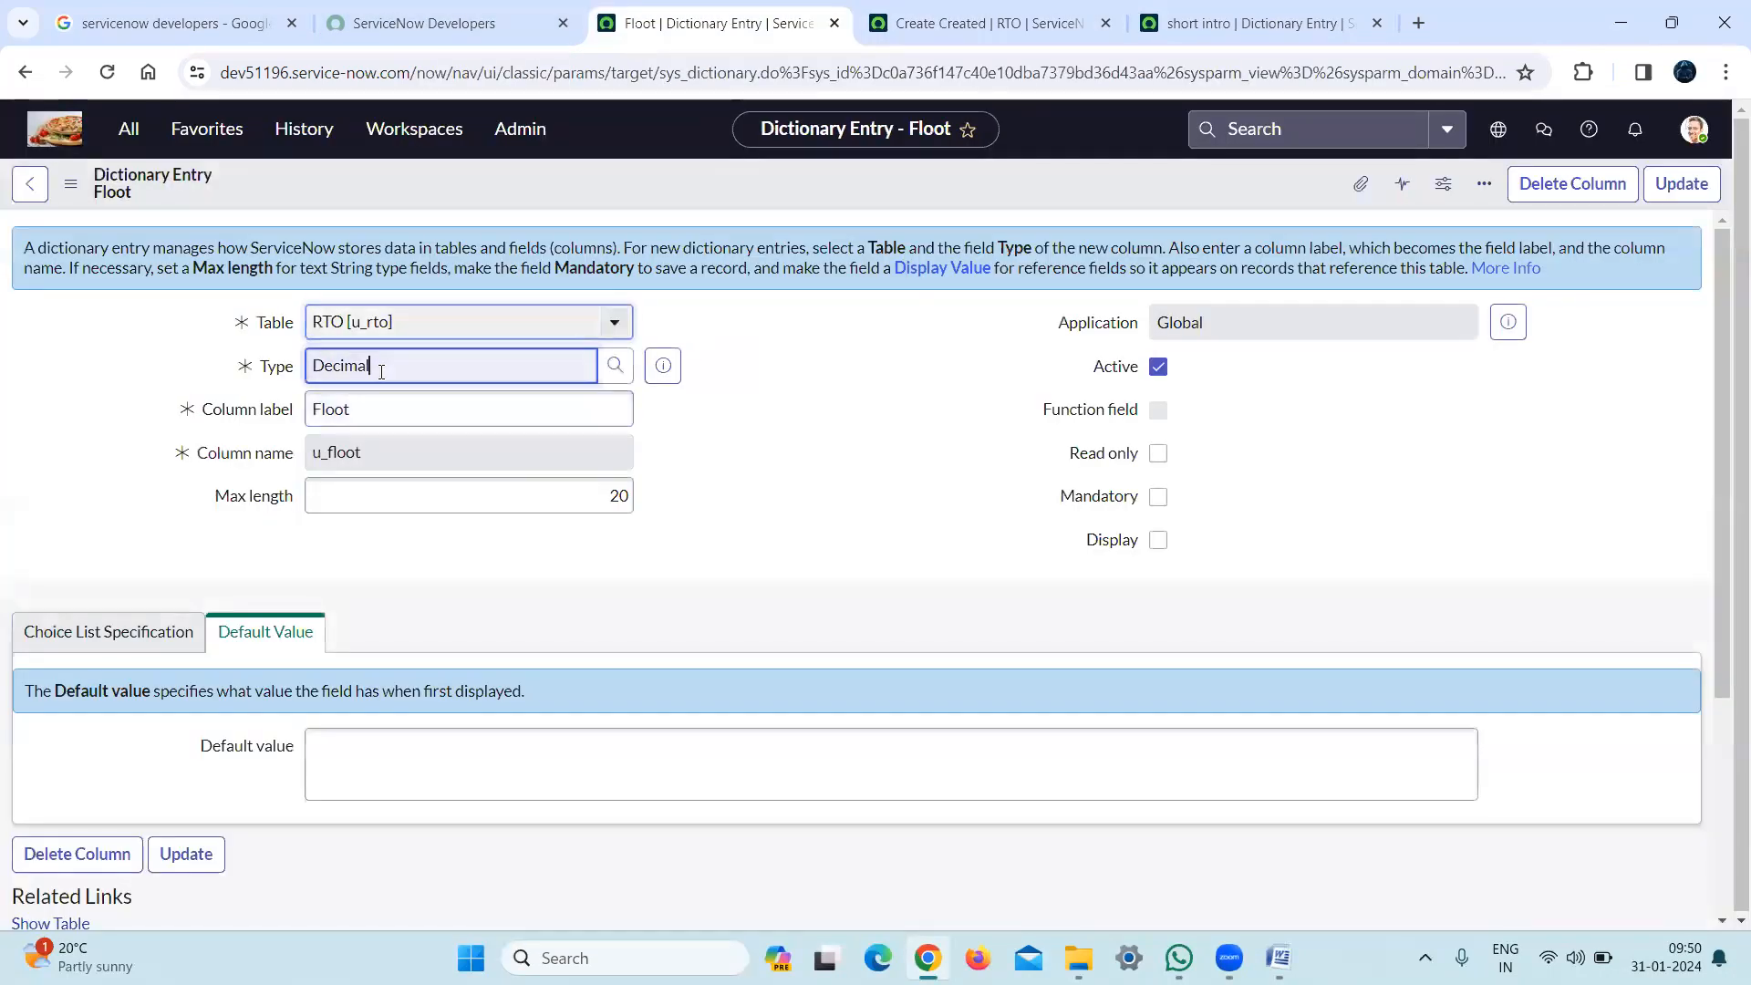
key(ctrl+a)
key(BackSpace)
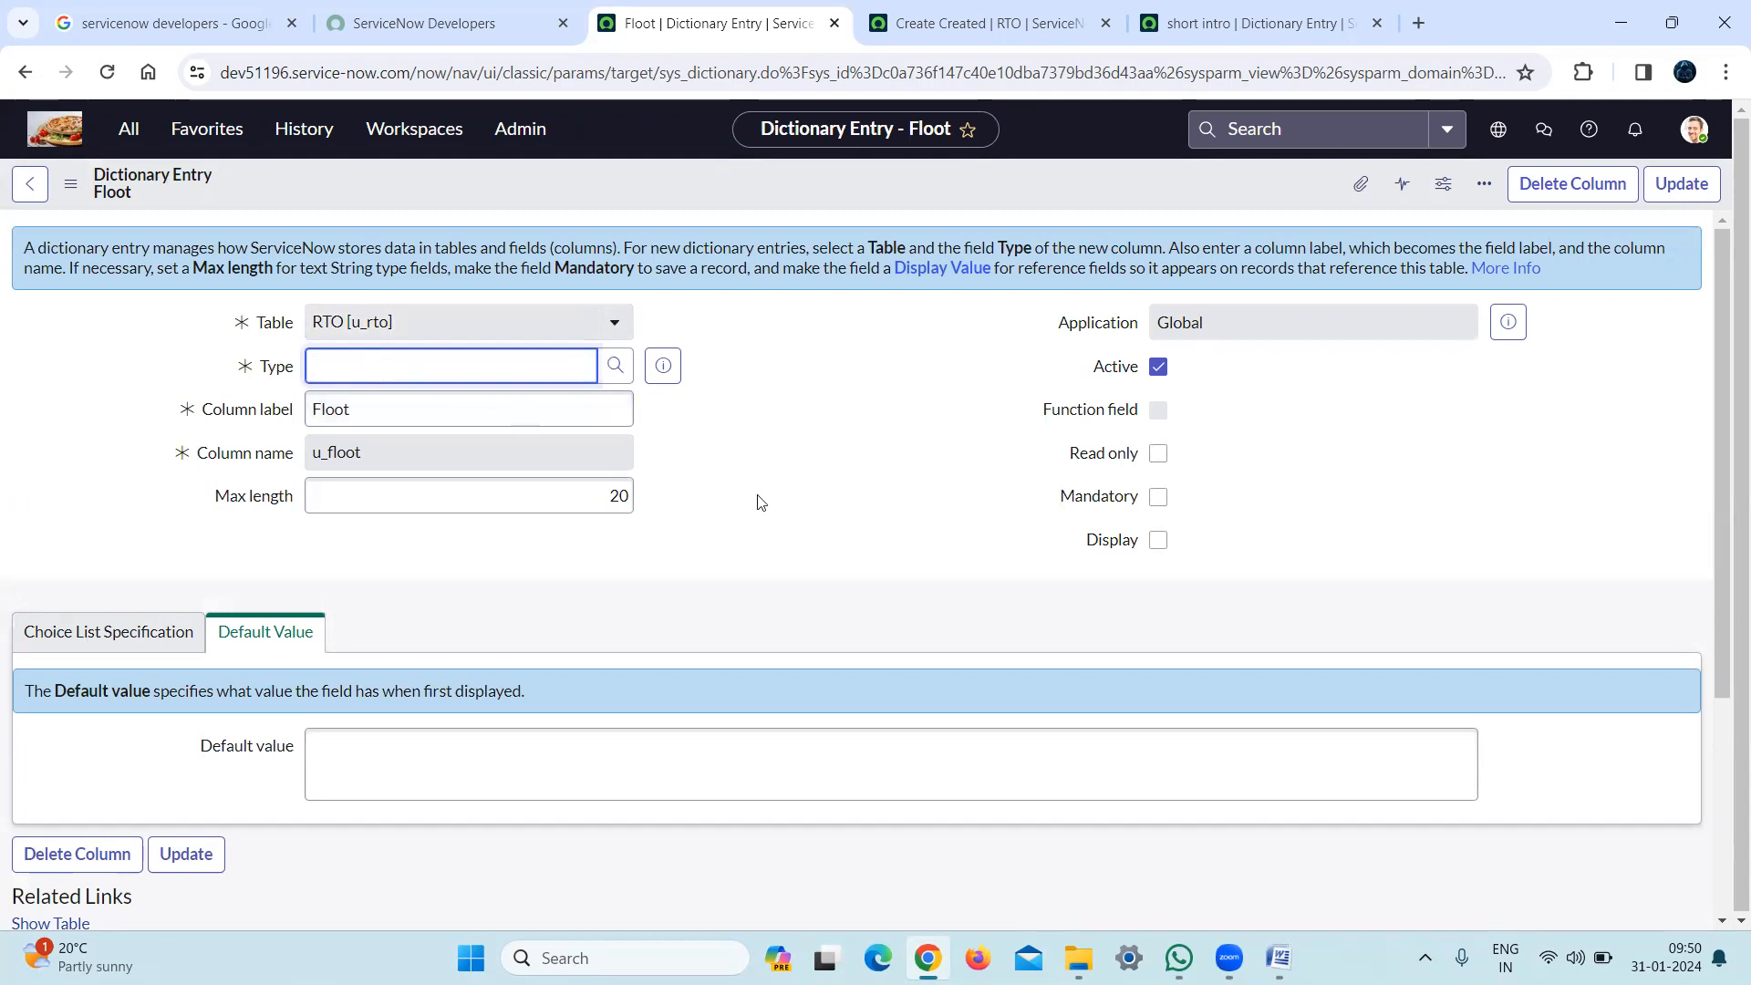
click(455, 381)
text(in)
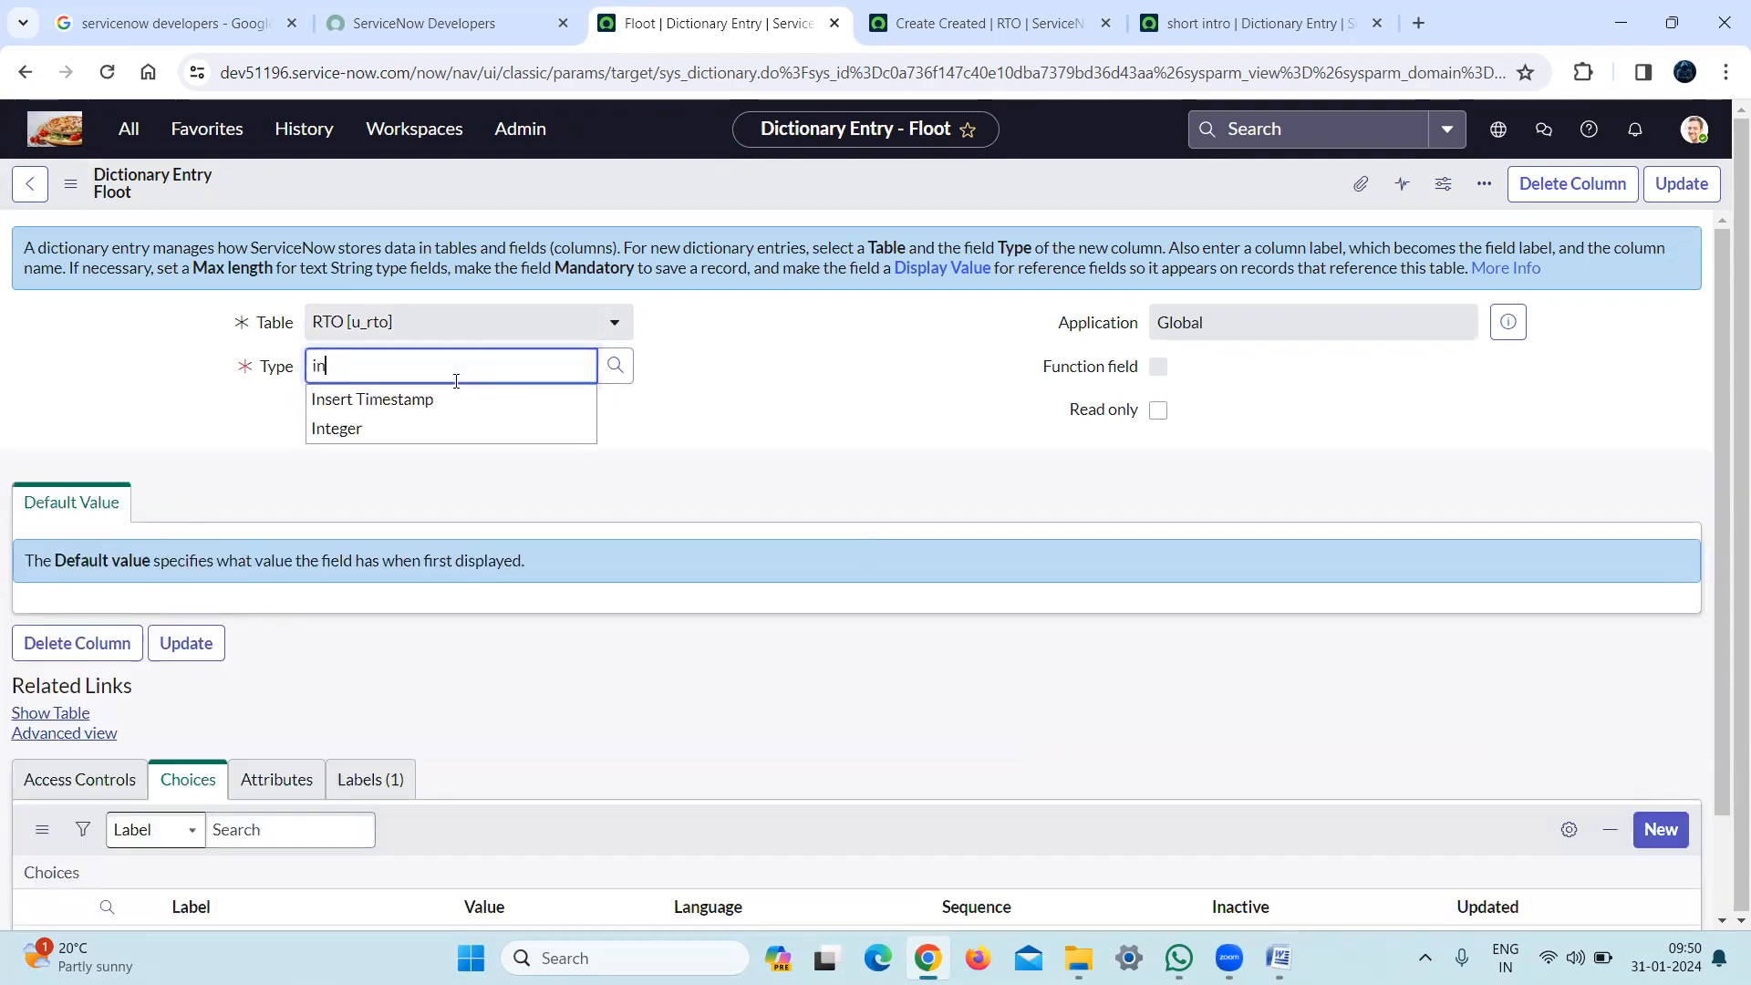
click(427, 429)
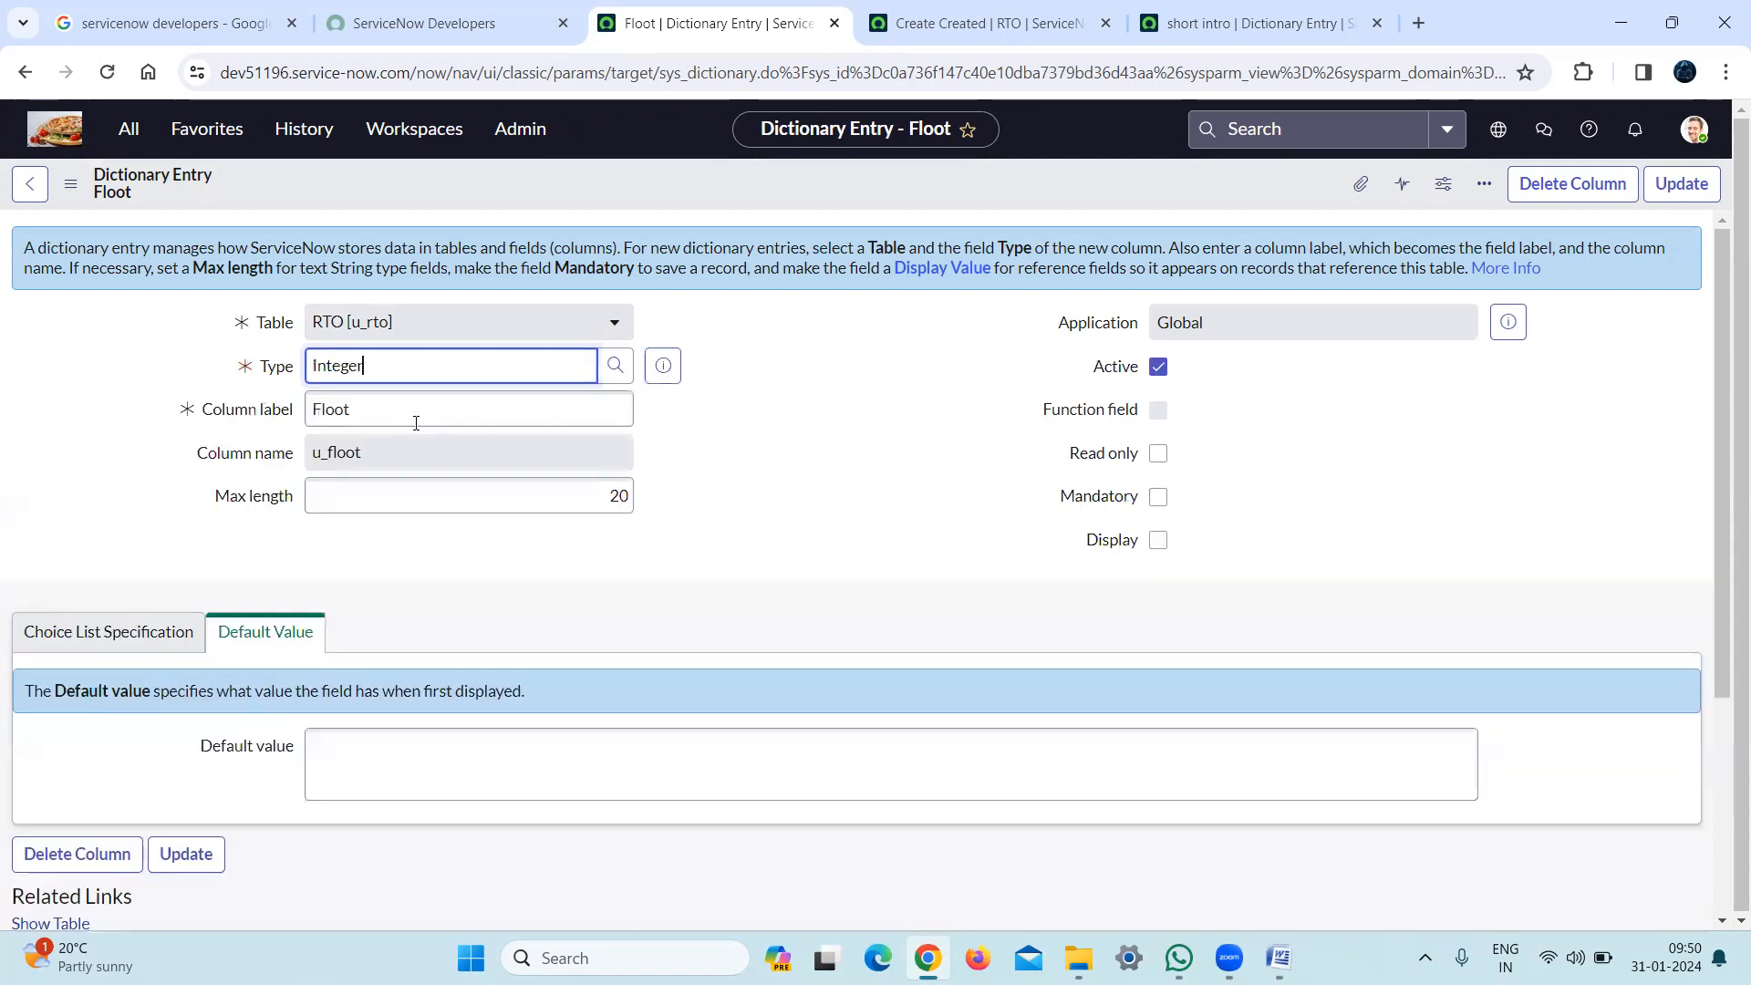
Rename the Floot column label to Int and save the dictionary entry
double_click(387, 411)
text(Int)
click(831, 453)
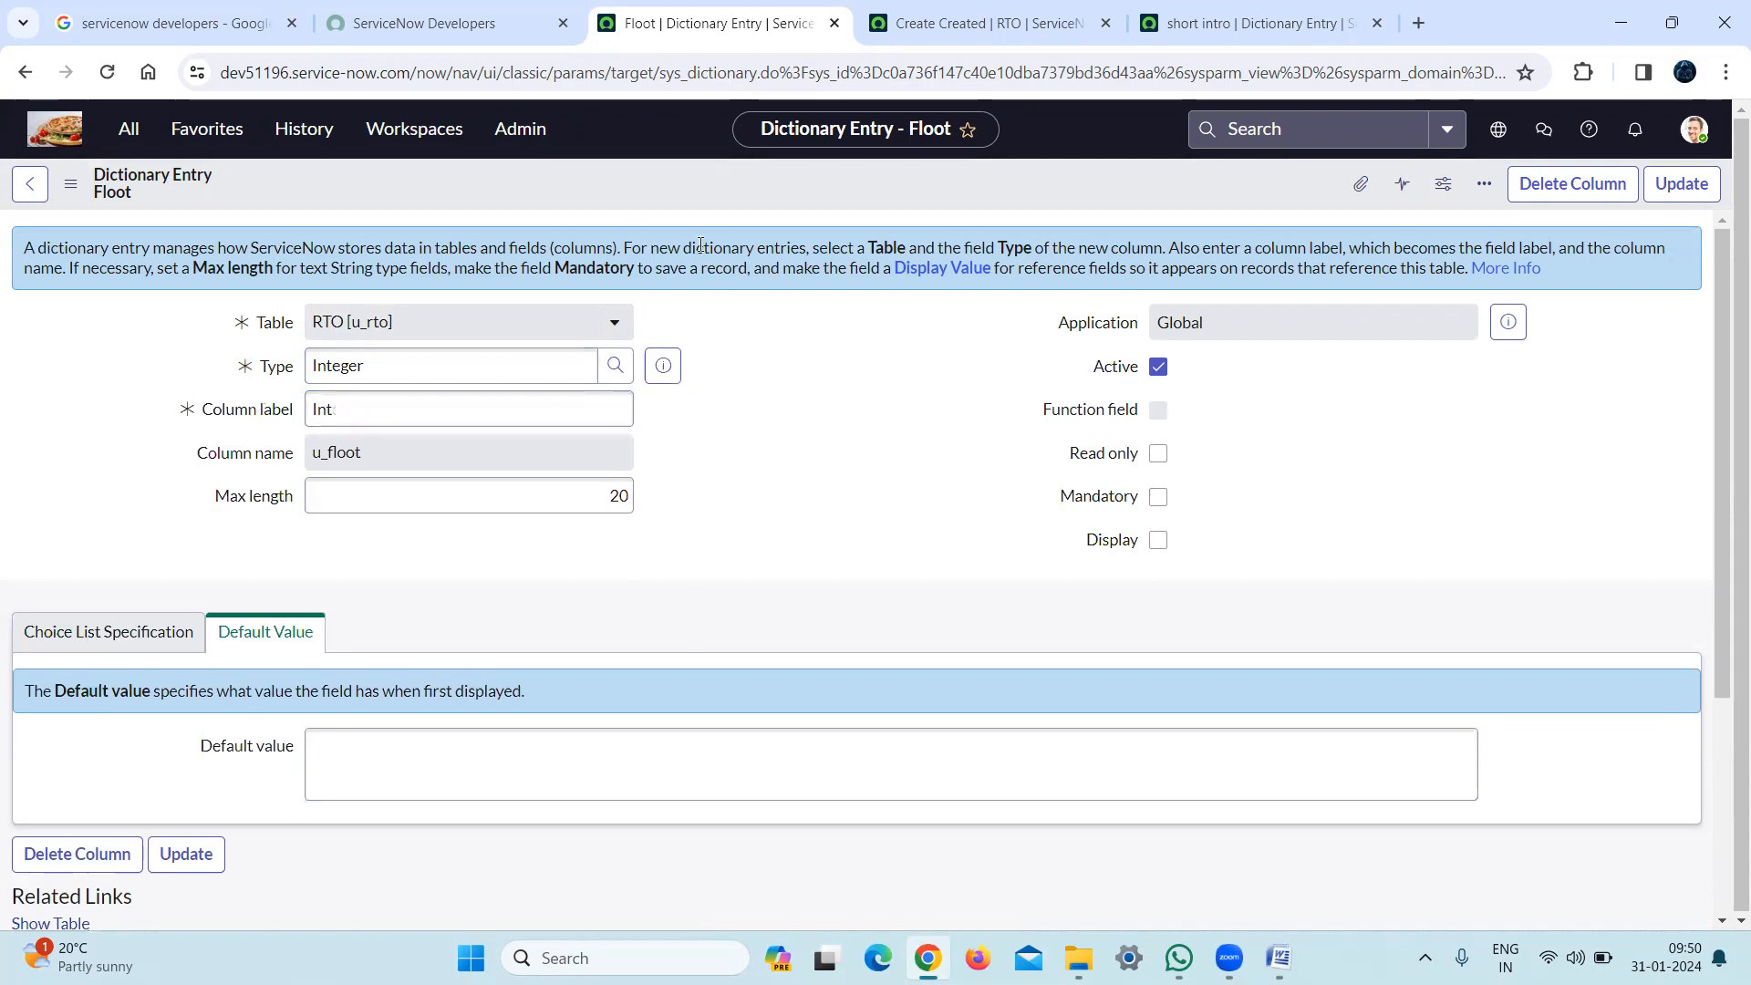
right_click(624, 195)
click(668, 216)
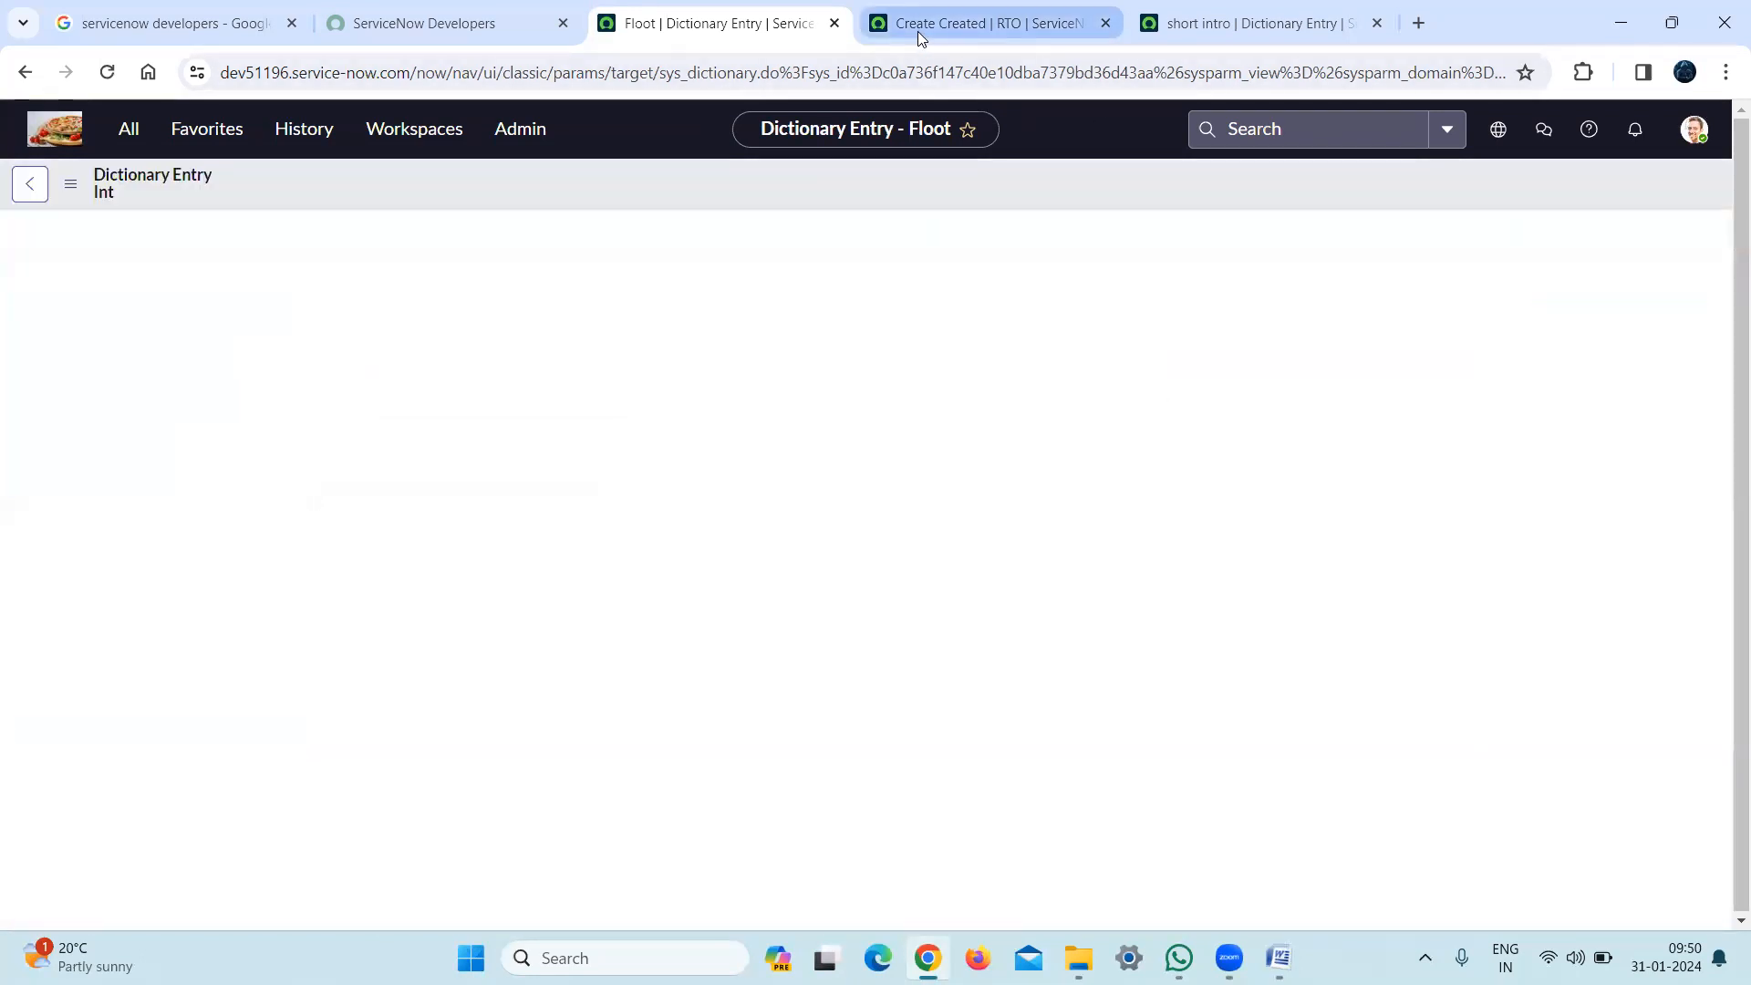
Reload the RTO new record form and try to save it with 1.2.3.454. in the Int field
click(917, 31)
click(927, 62)
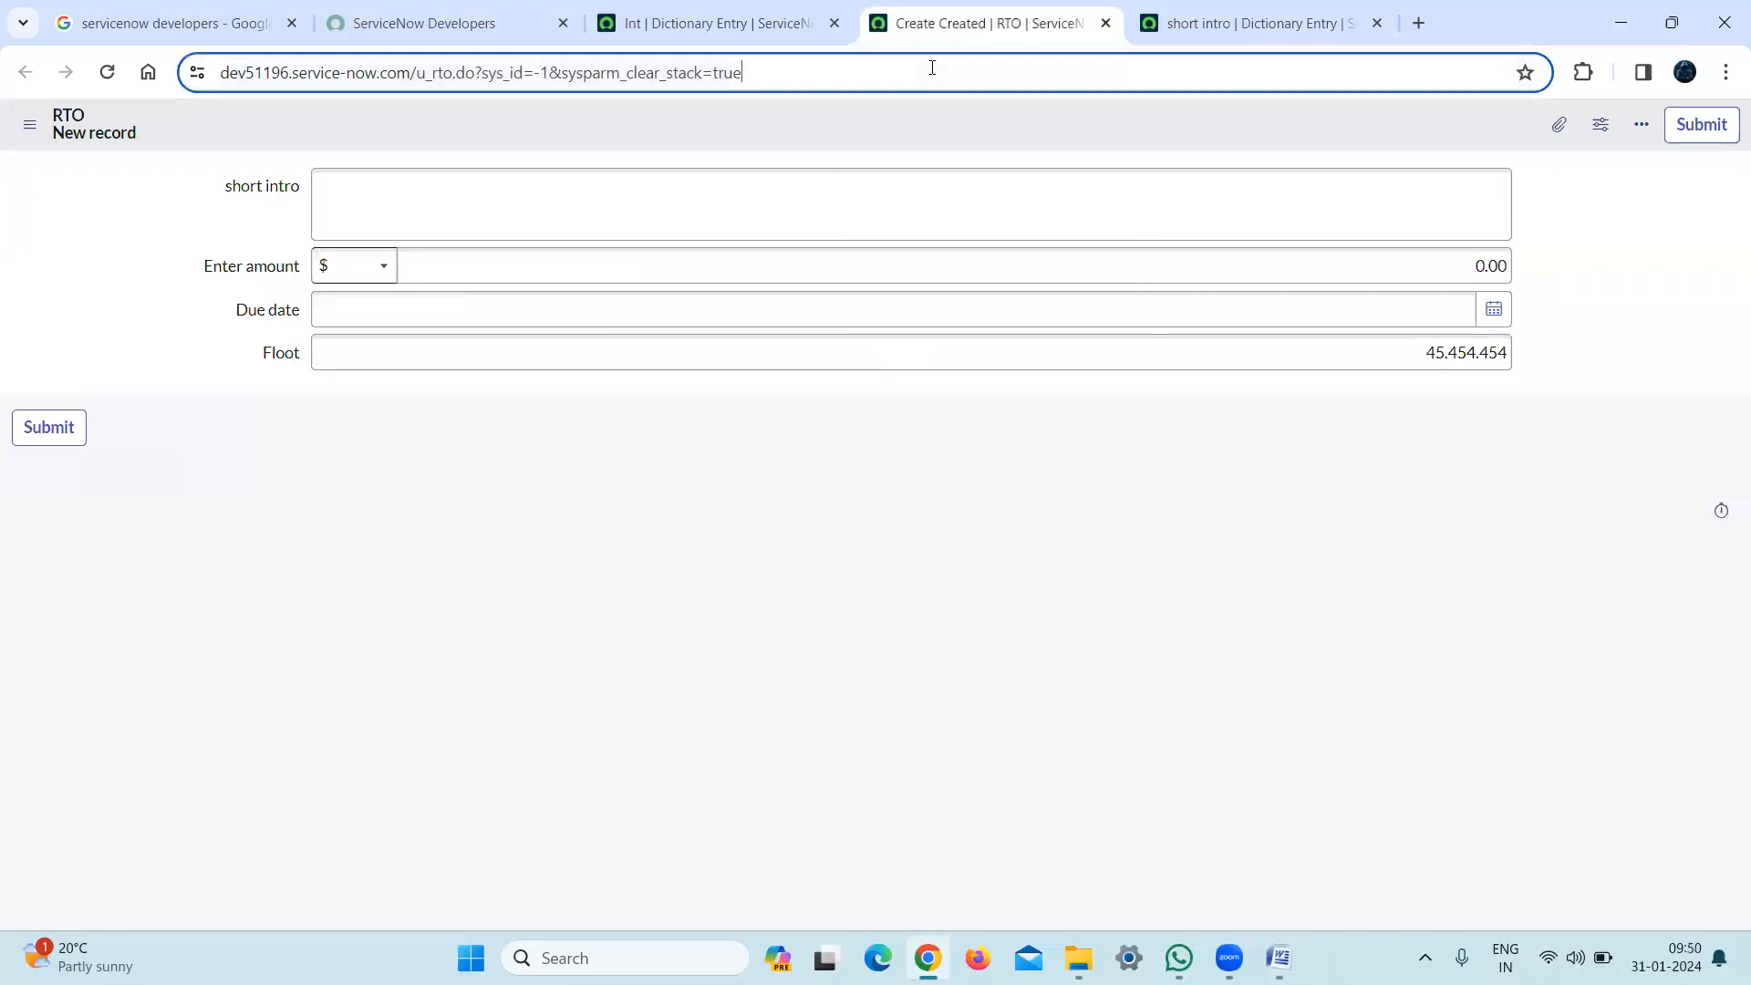
key(Return)
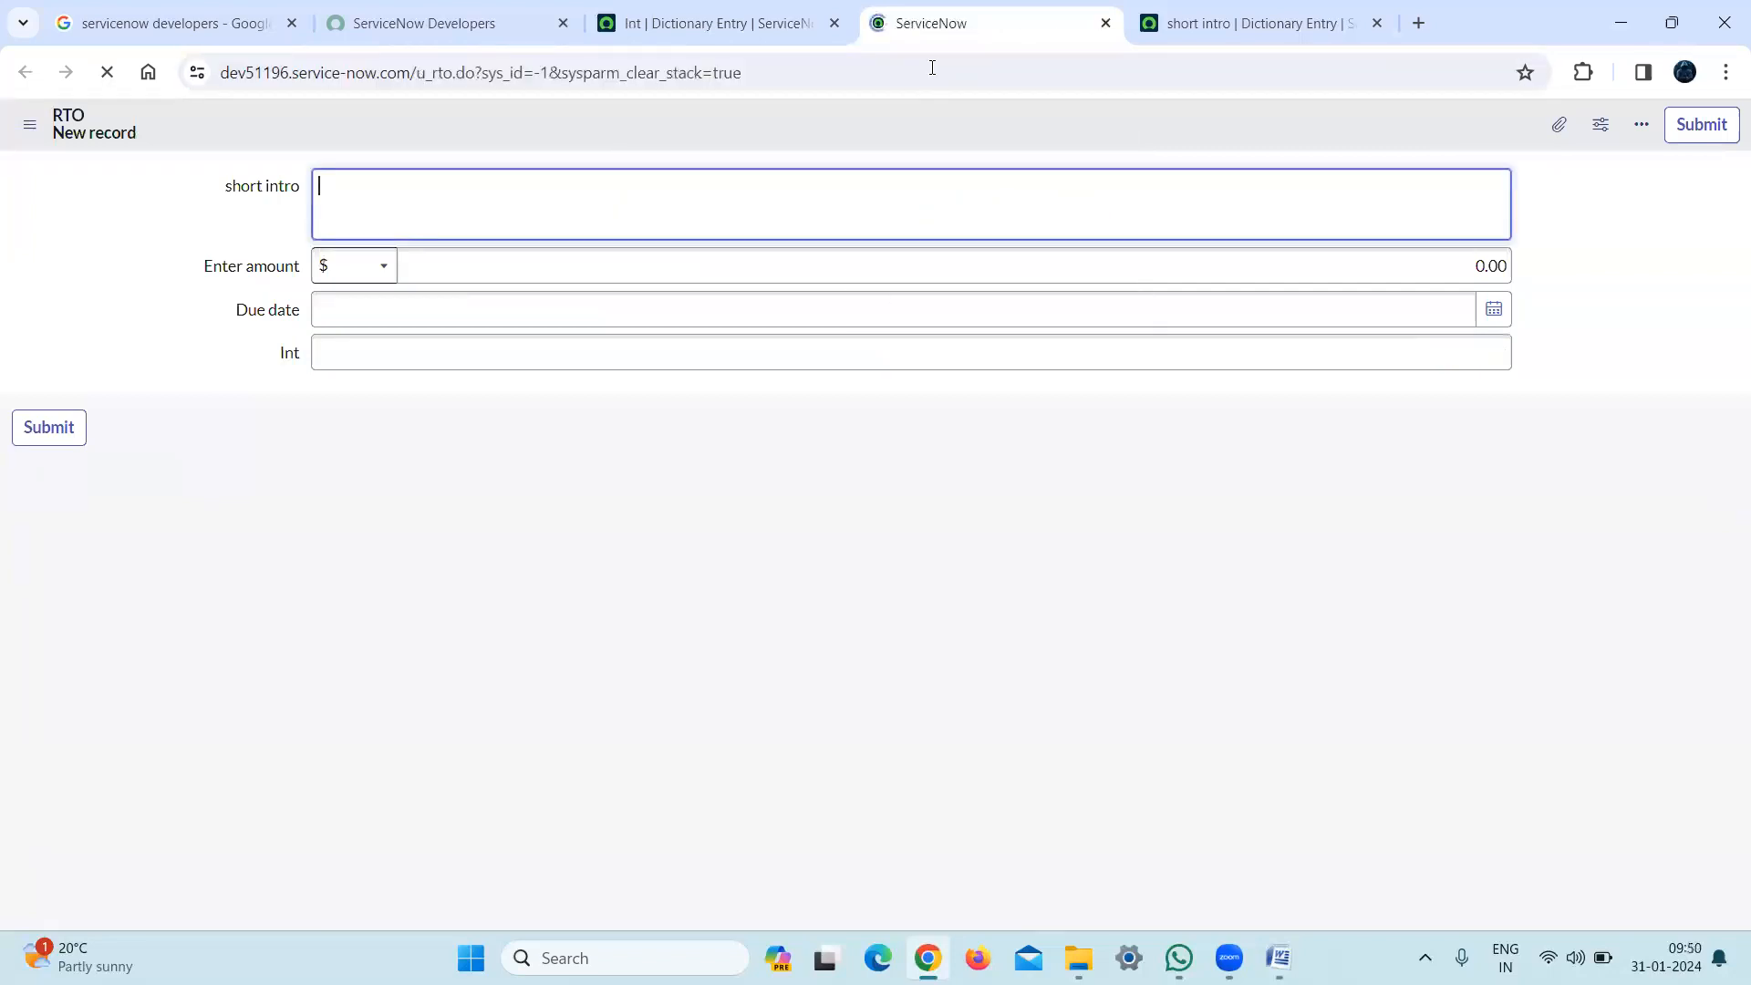
click(1439, 350)
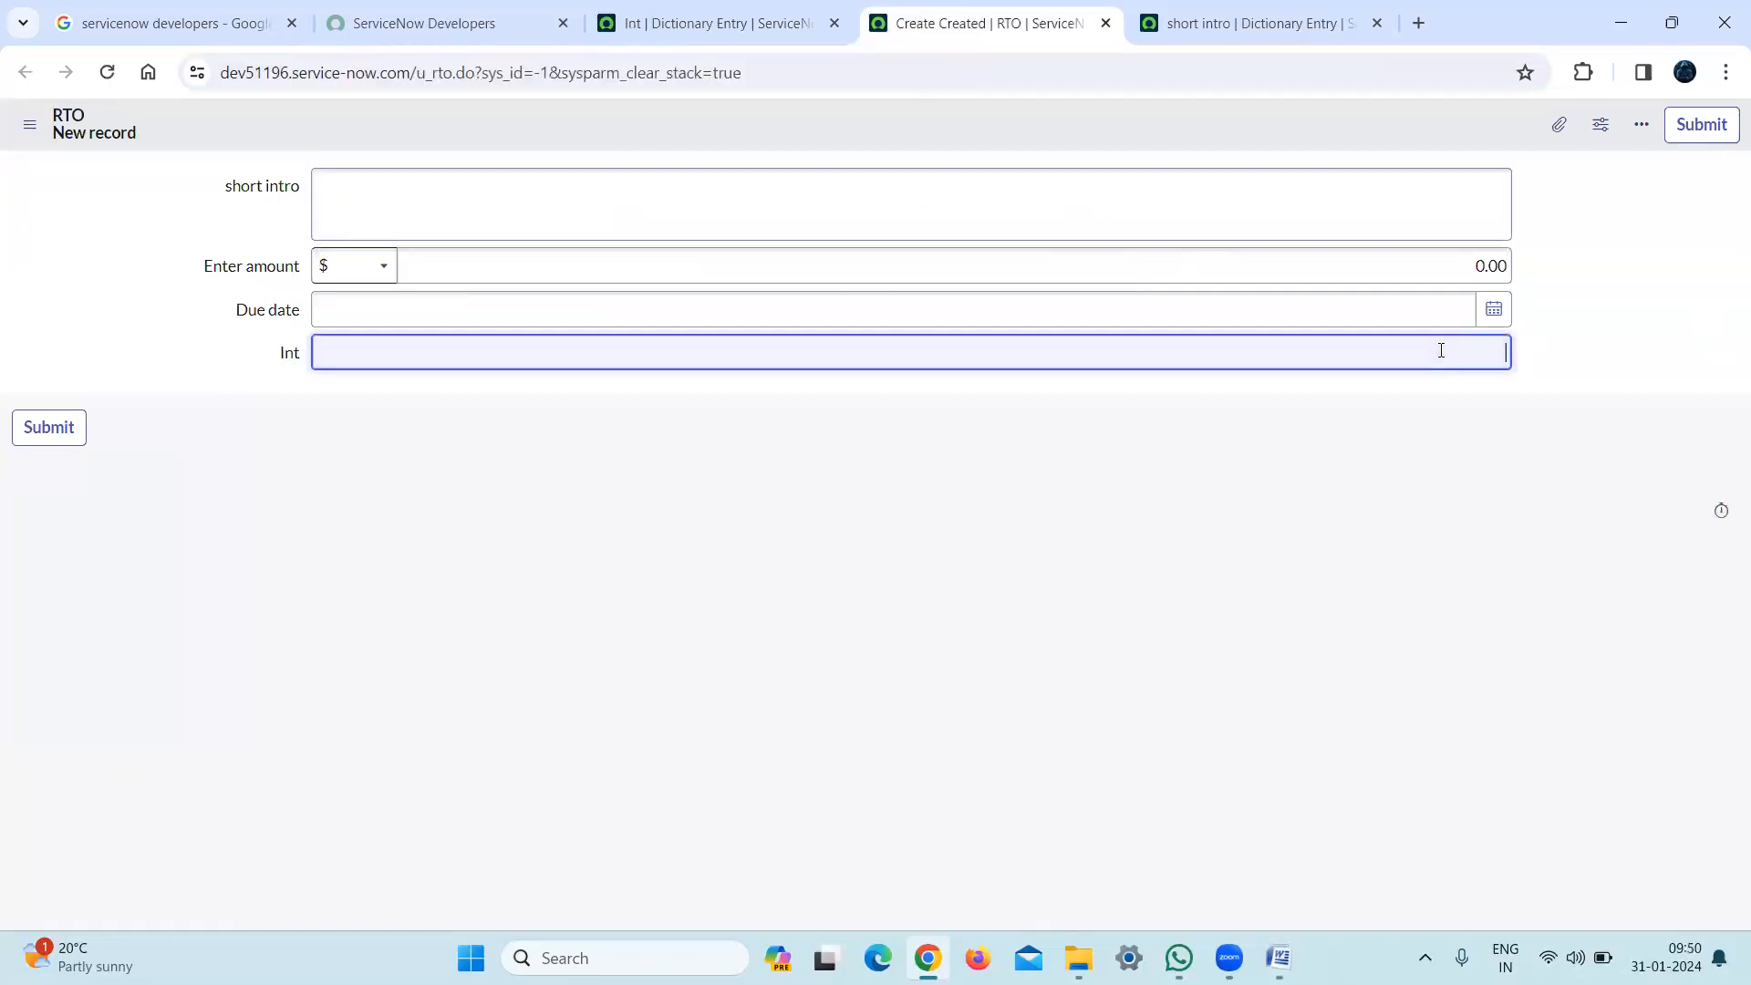
text(1.2.3)
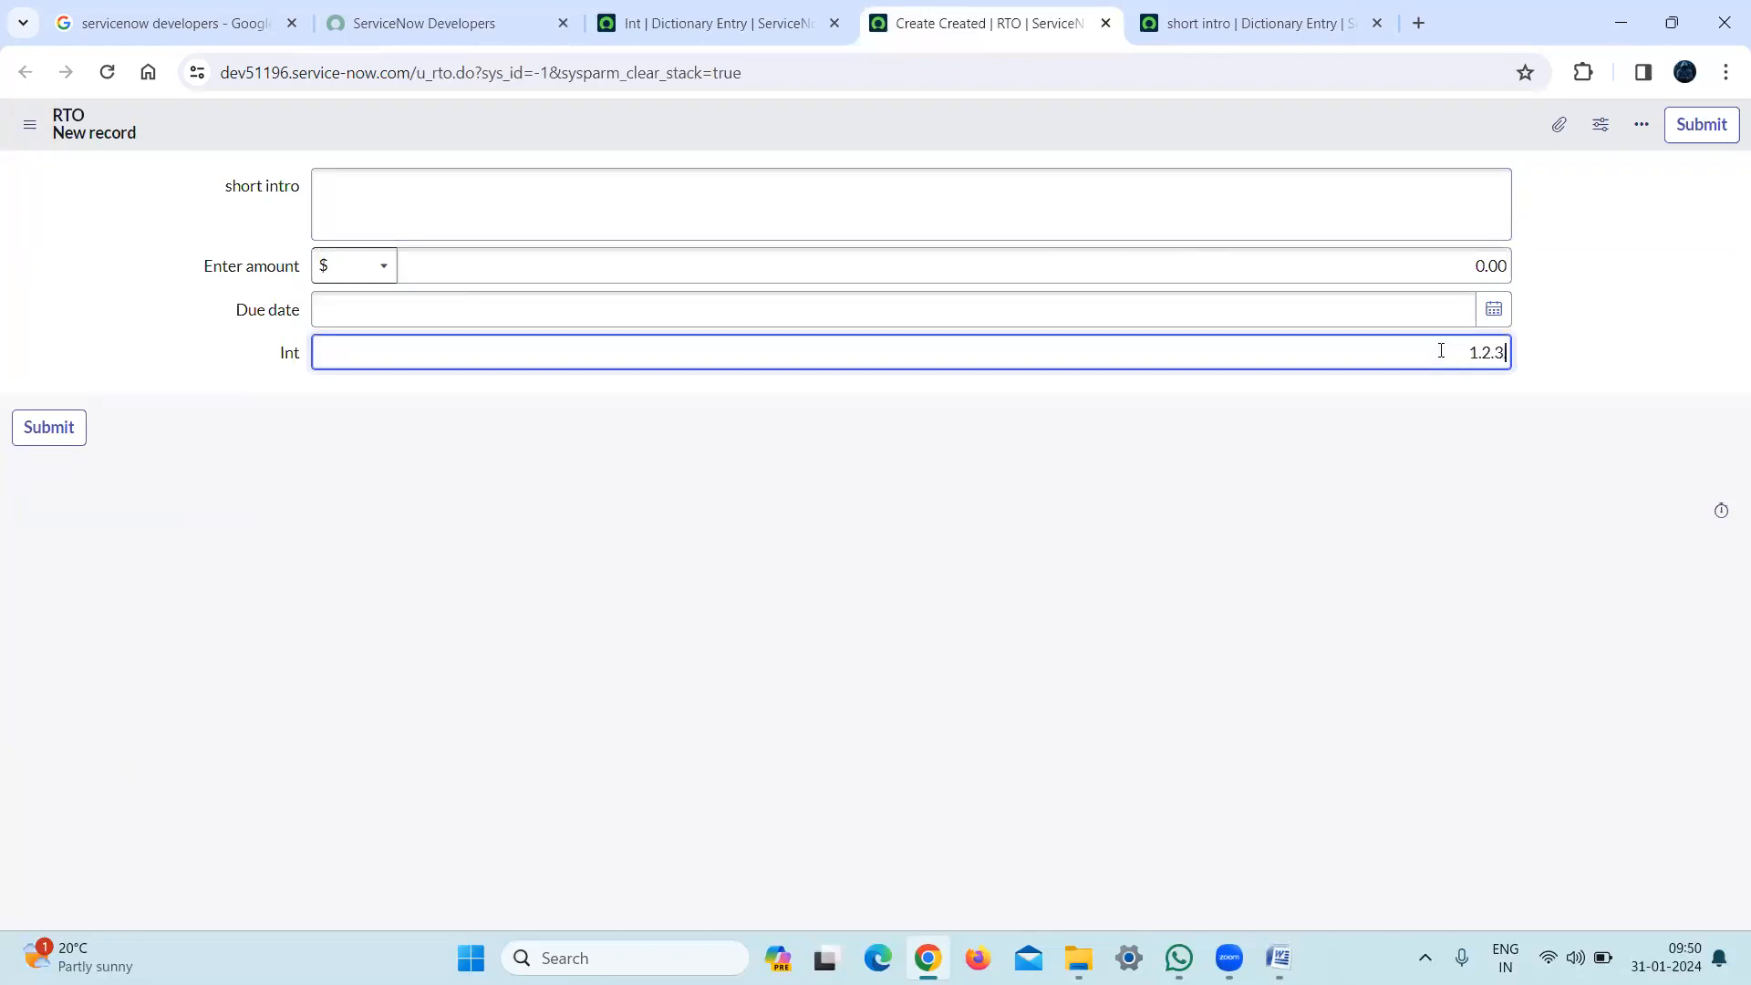
text(.454.)
click(1411, 516)
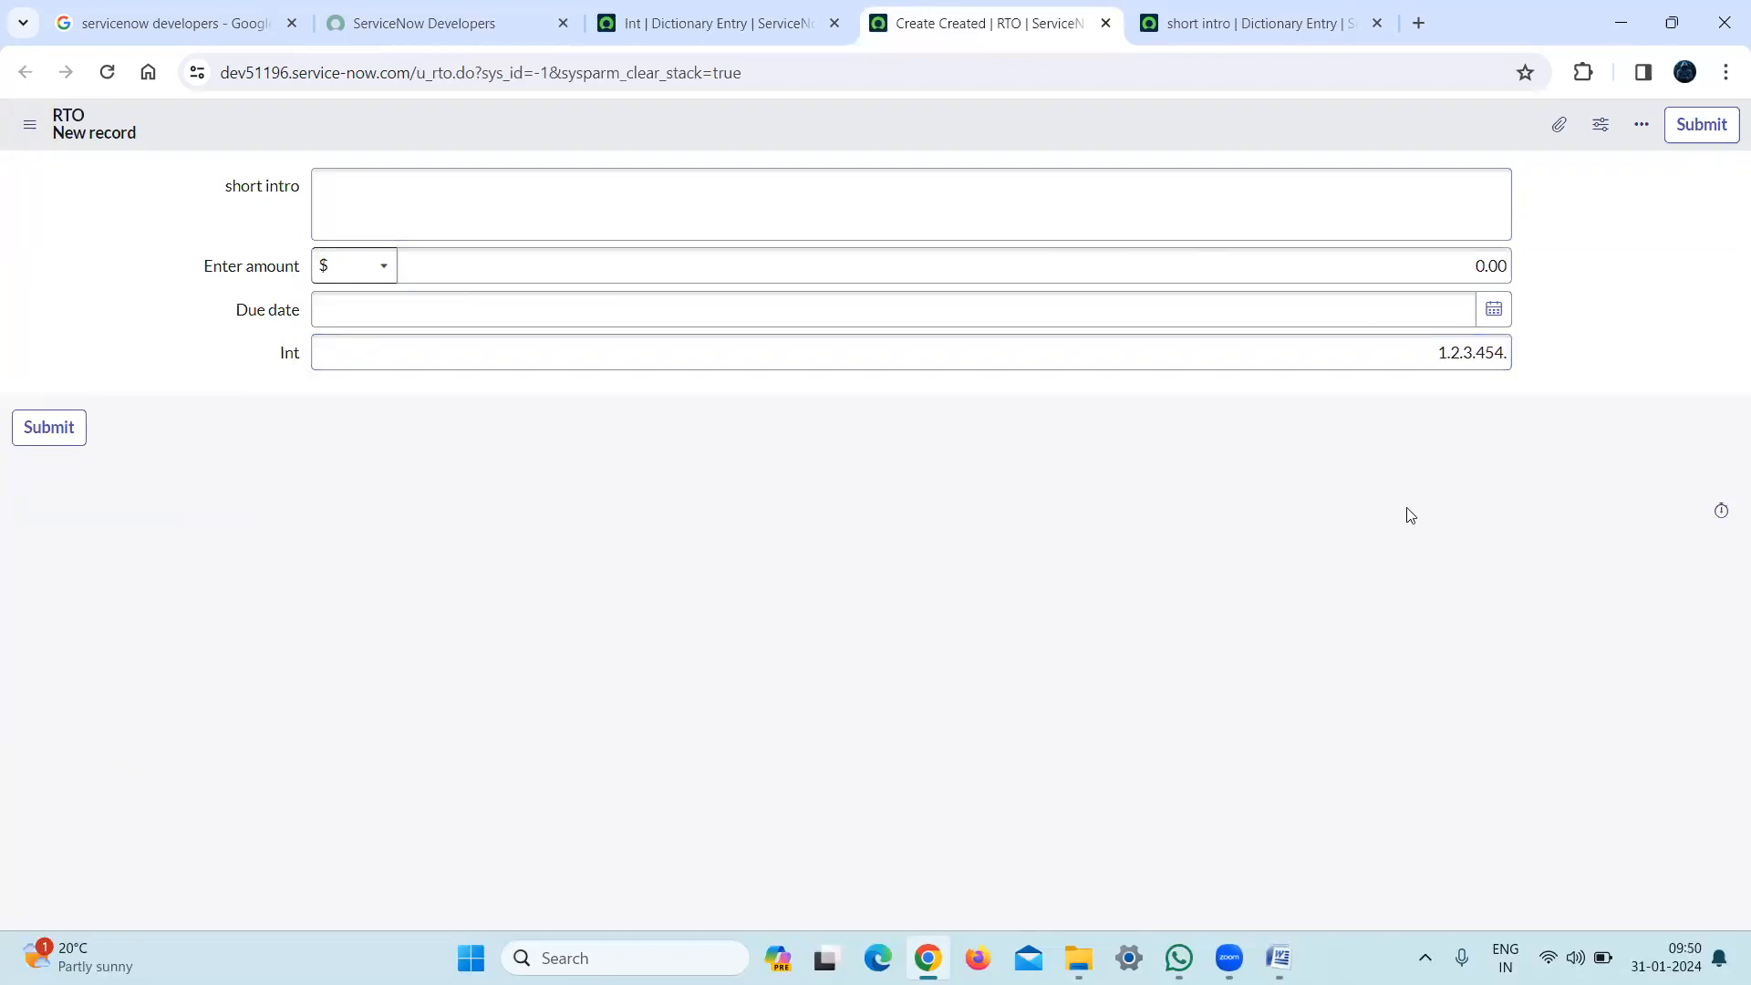
right_click(879, 124)
click(920, 140)
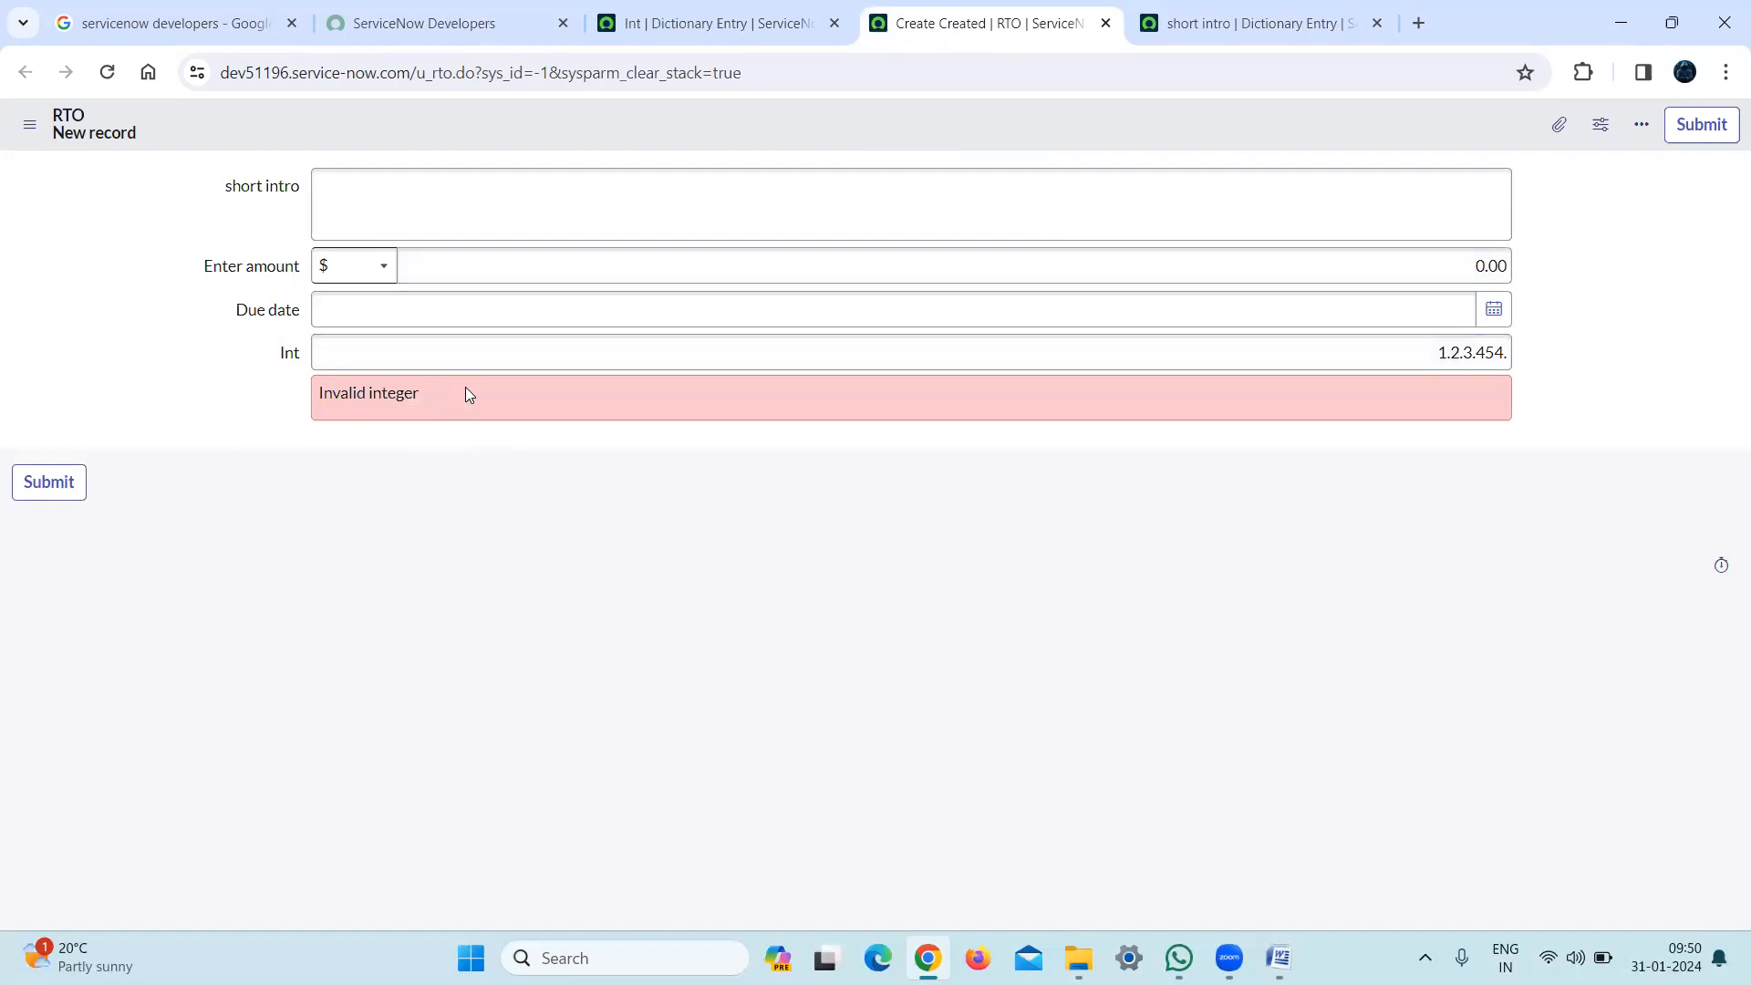
Replace the Int value with 2, save the RTO record, and return to the short intro dictionary entry
double_click(1441, 352)
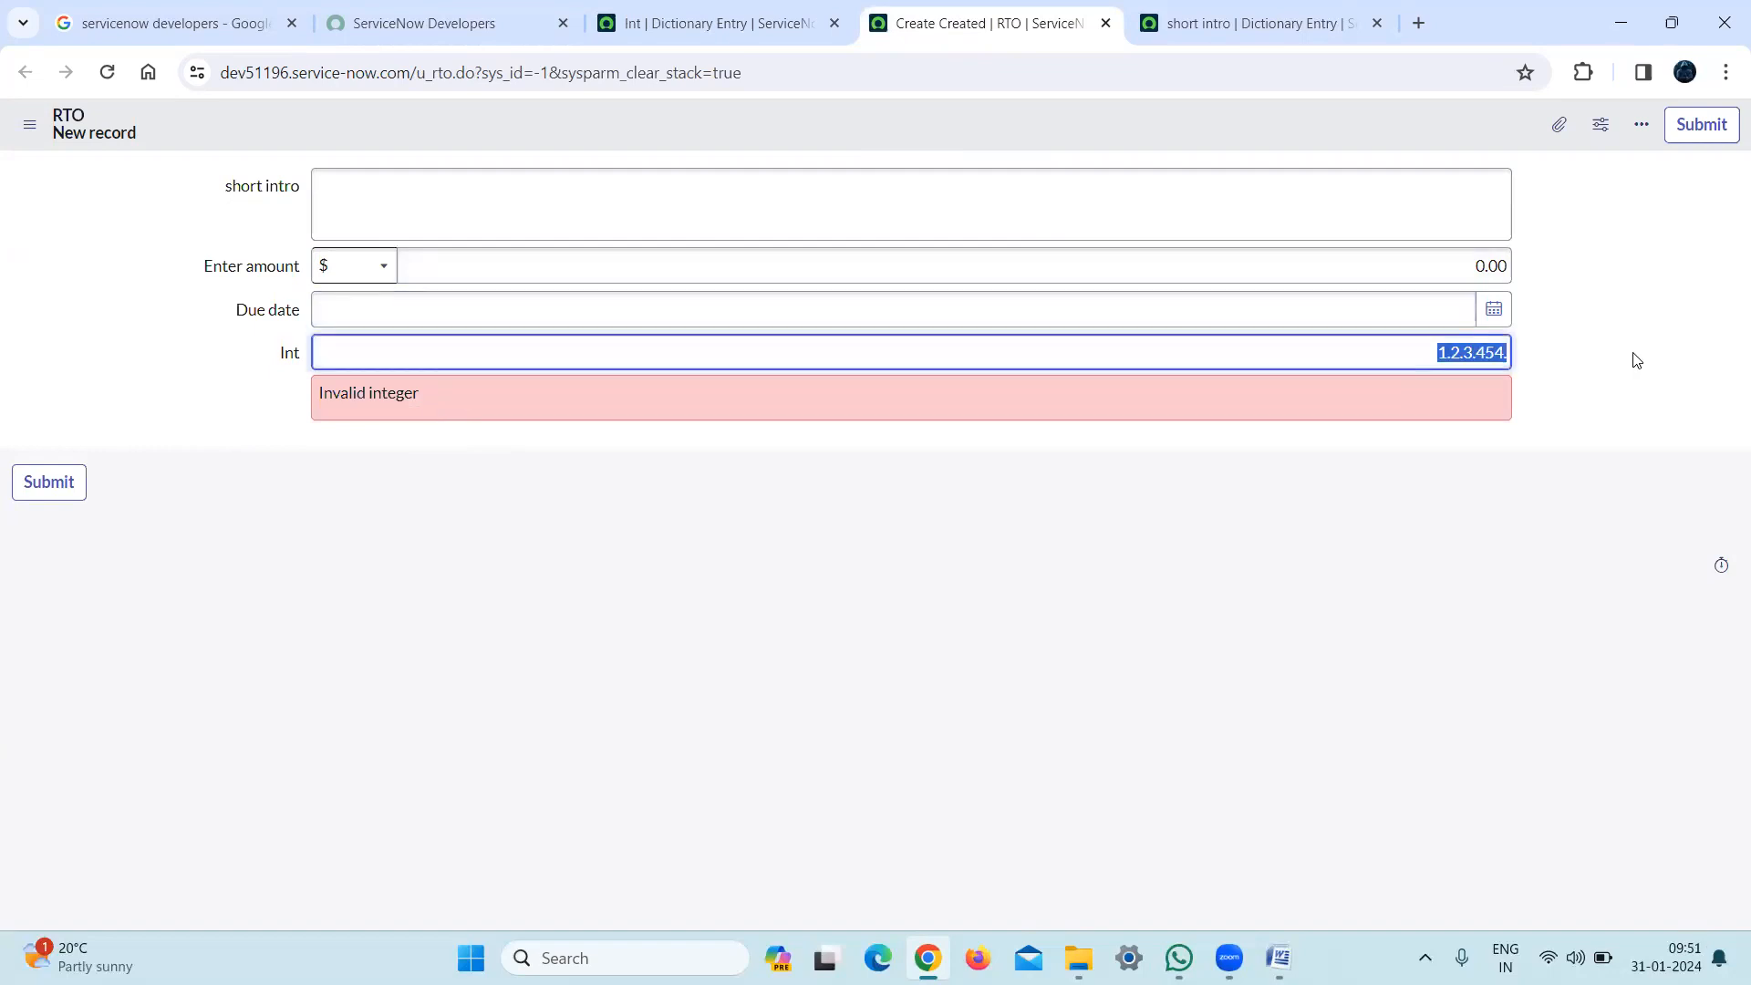
key(BackSpace)
text(2)
right_click(1008, 119)
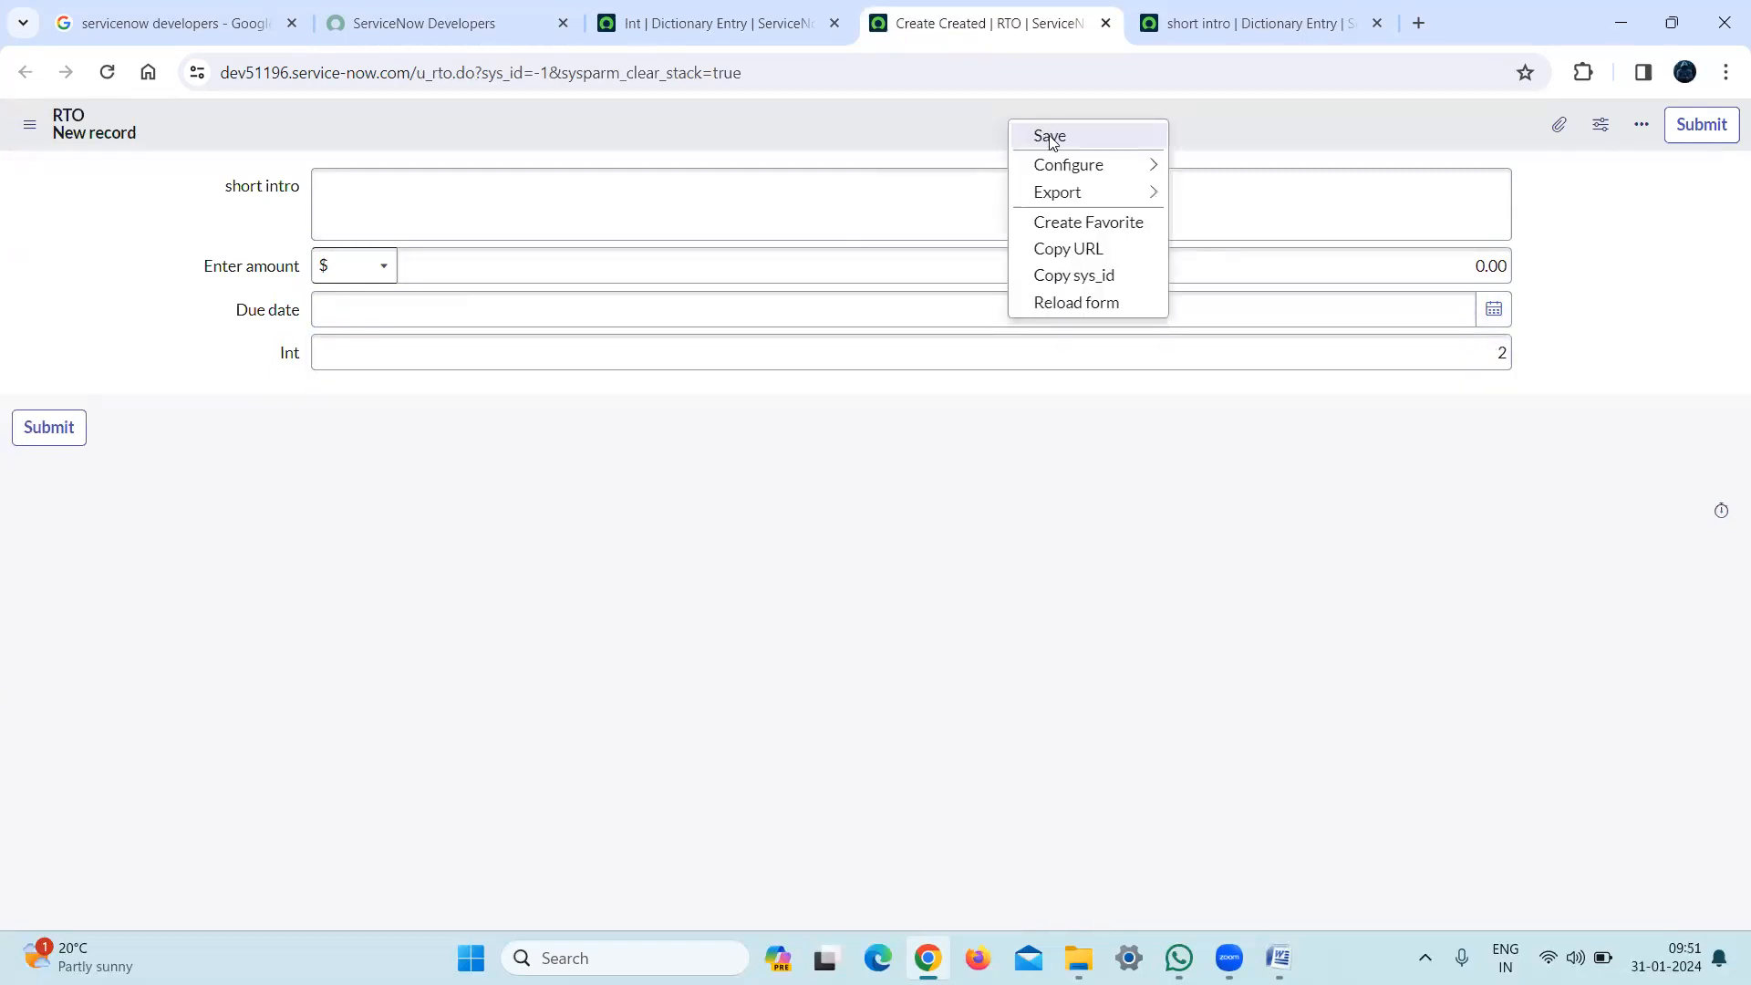
click(1049, 135)
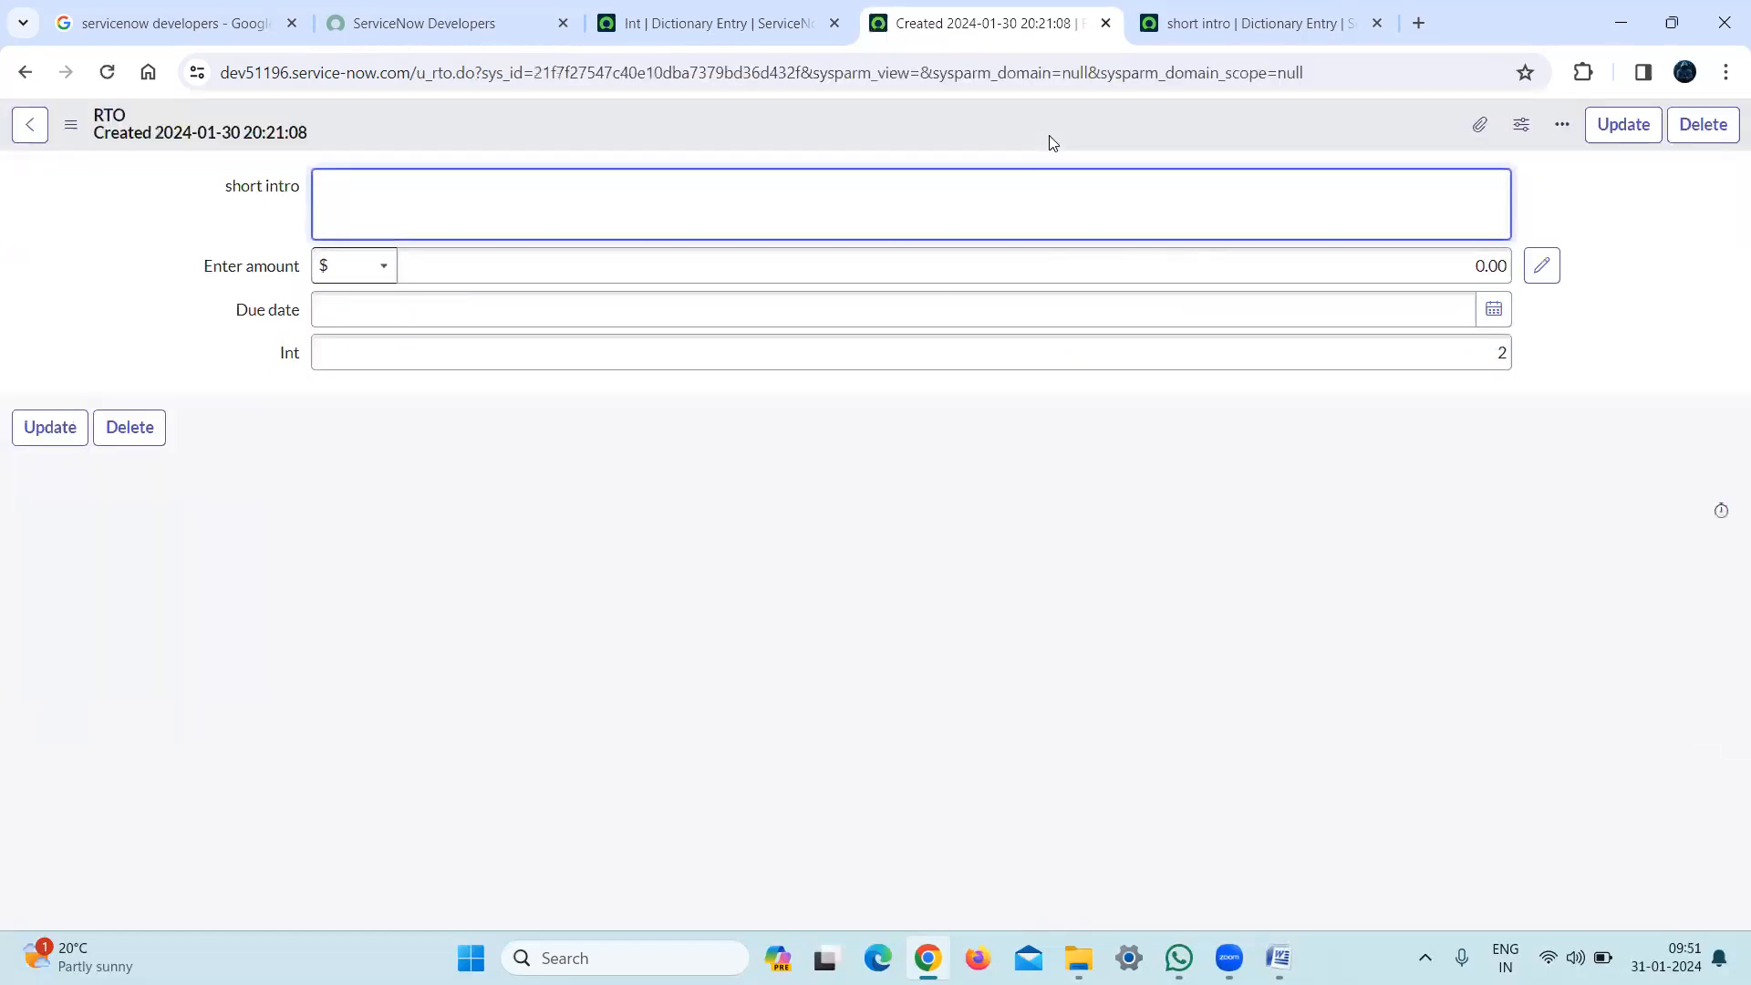
click(1210, 25)
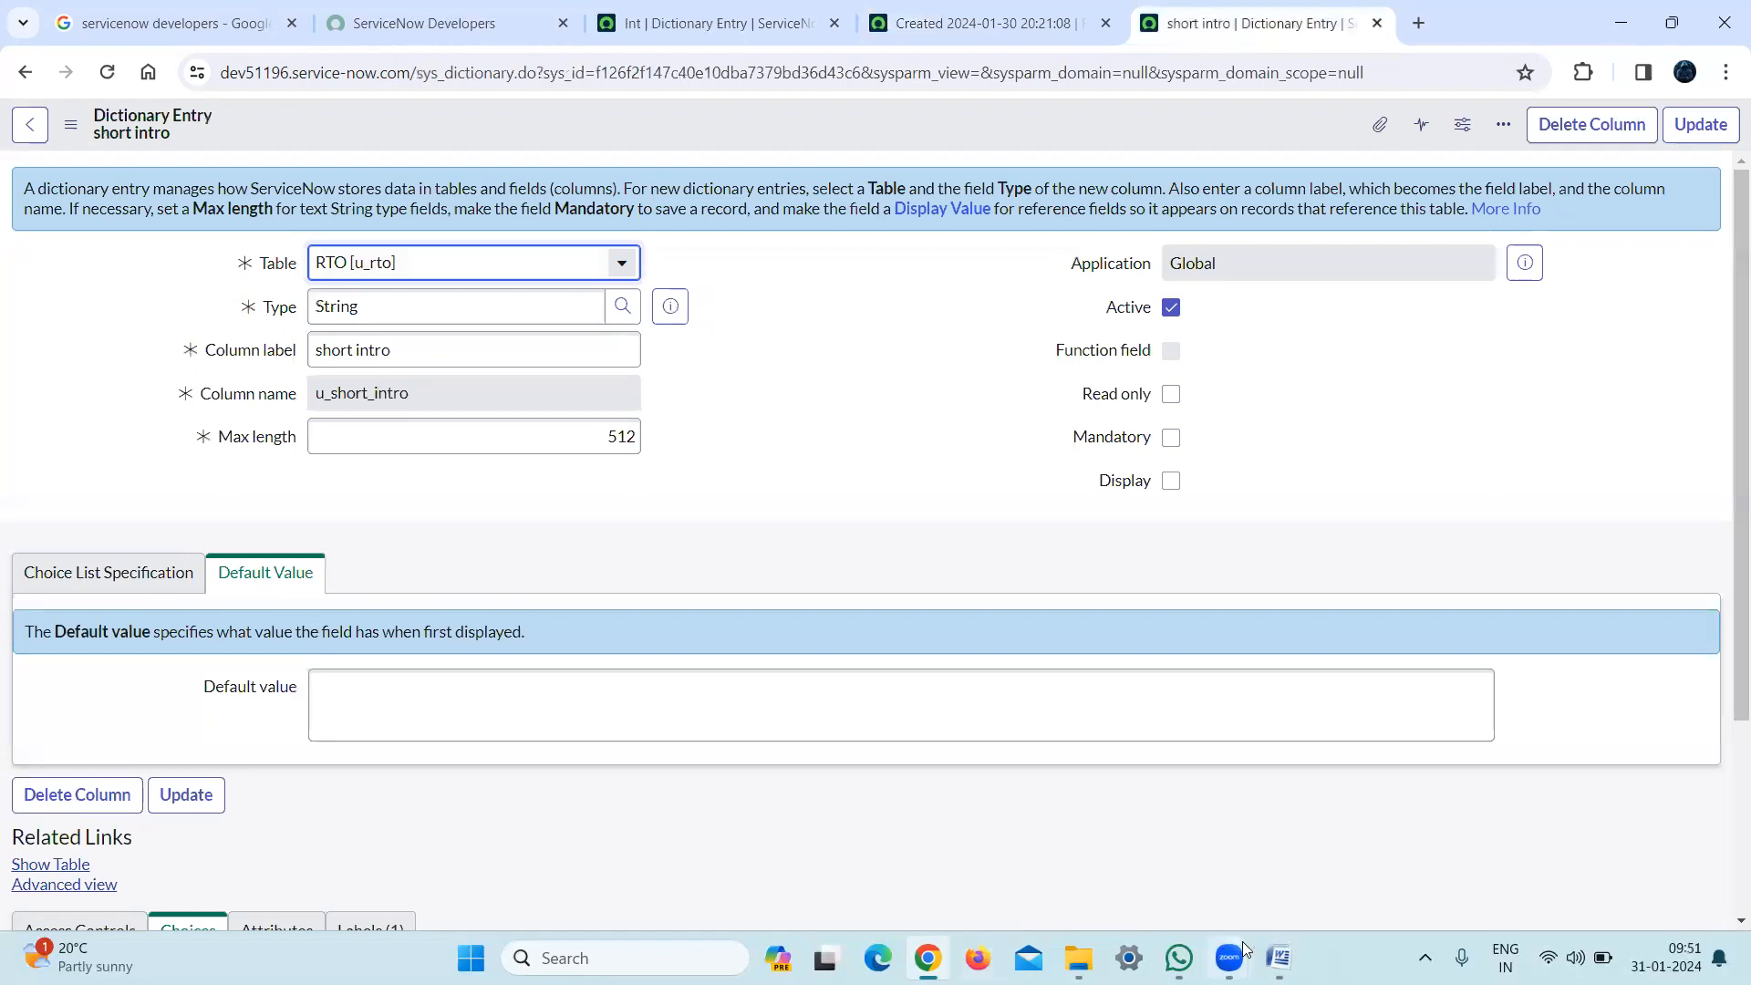
Switch to the Word notes, highlight the HTML field type entry, and return to Chrome
click(1278, 958)
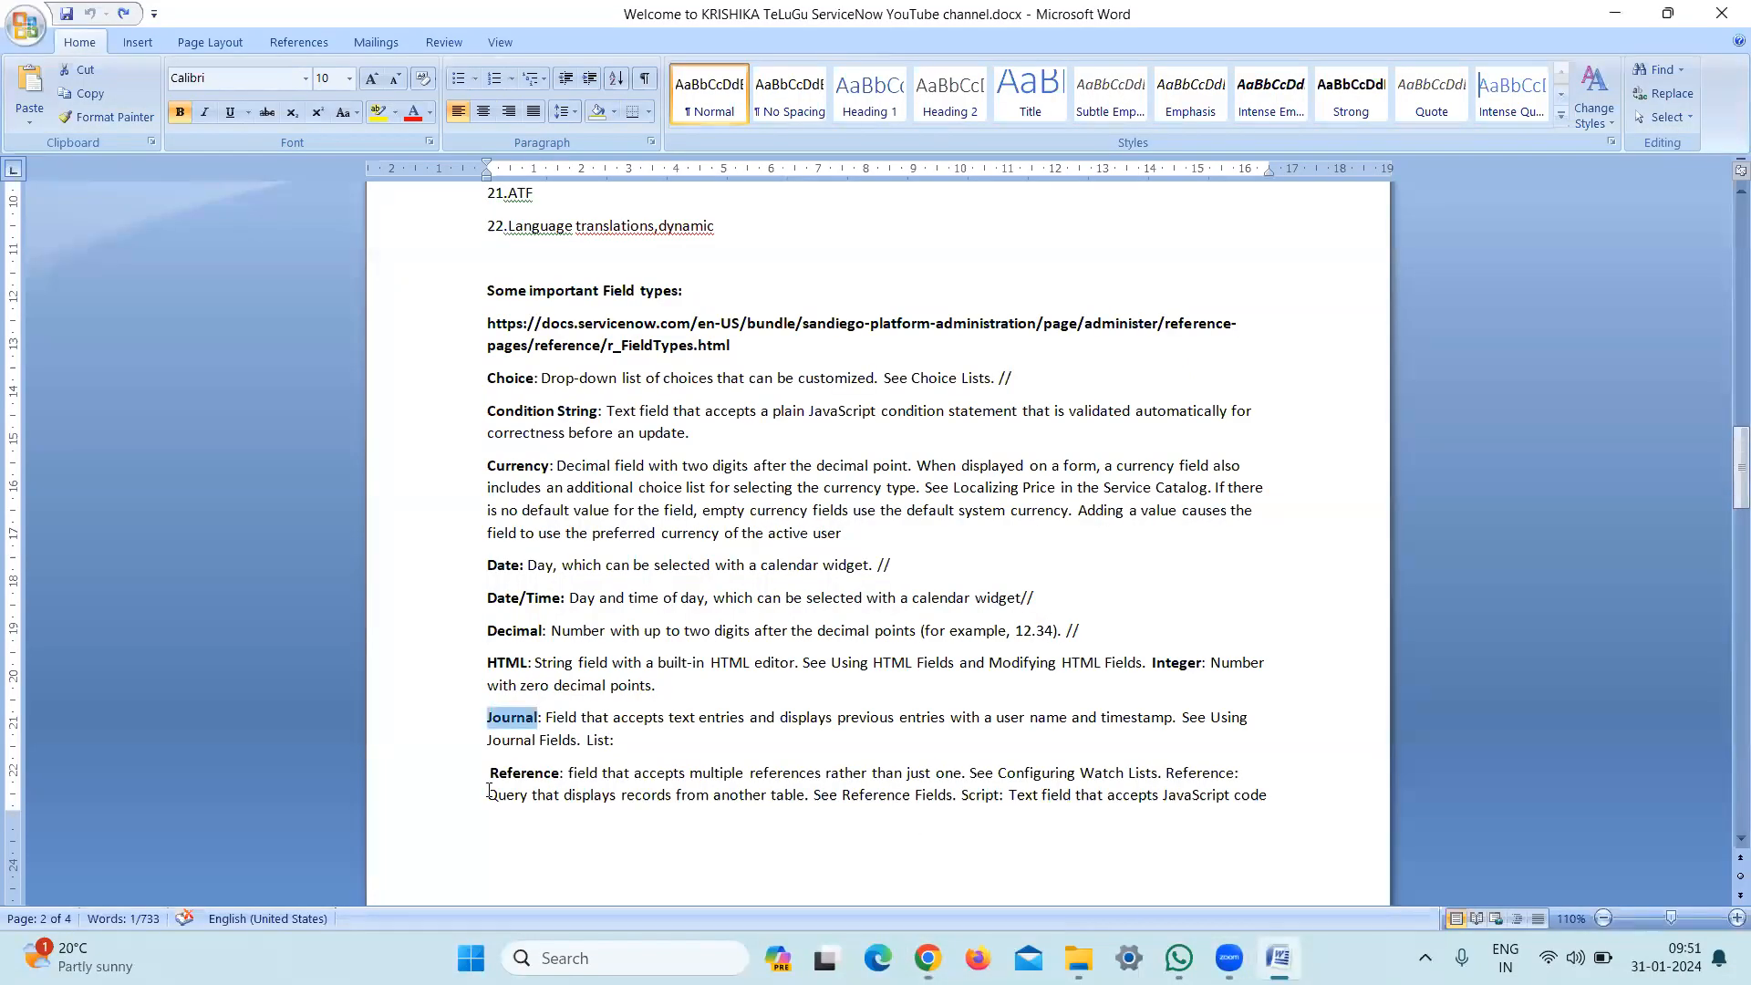
double_click(517, 662)
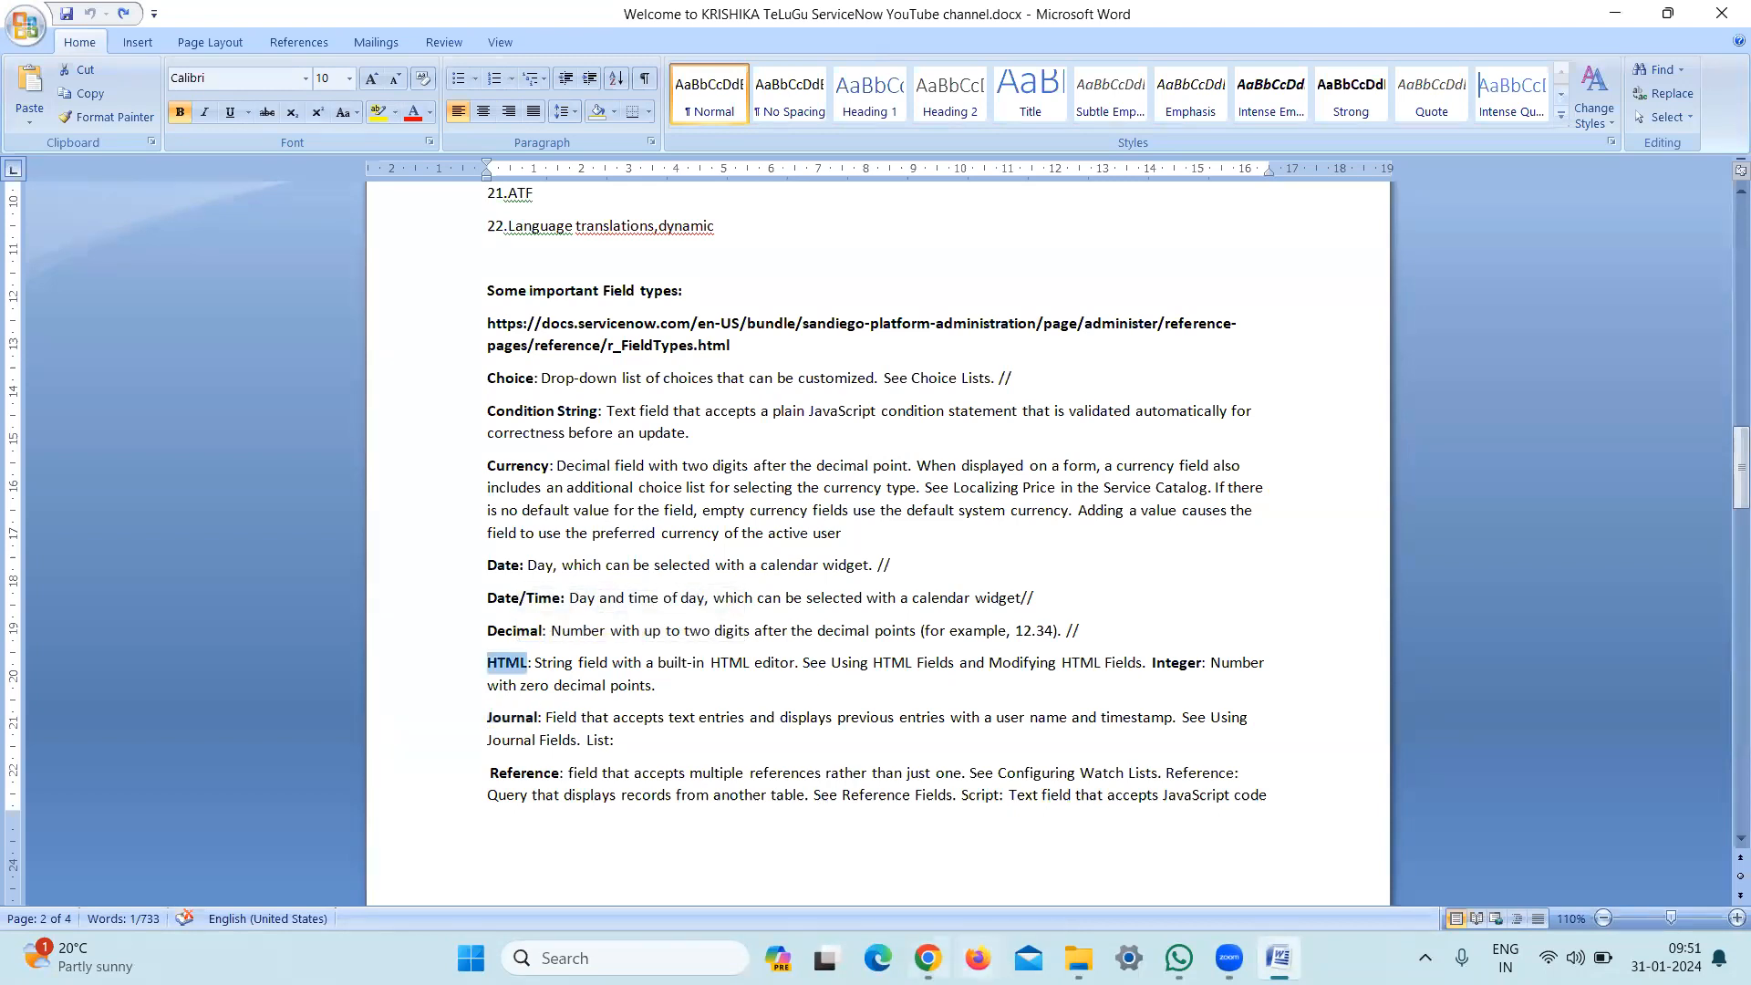
mouse_move(928, 958)
click(928, 848)
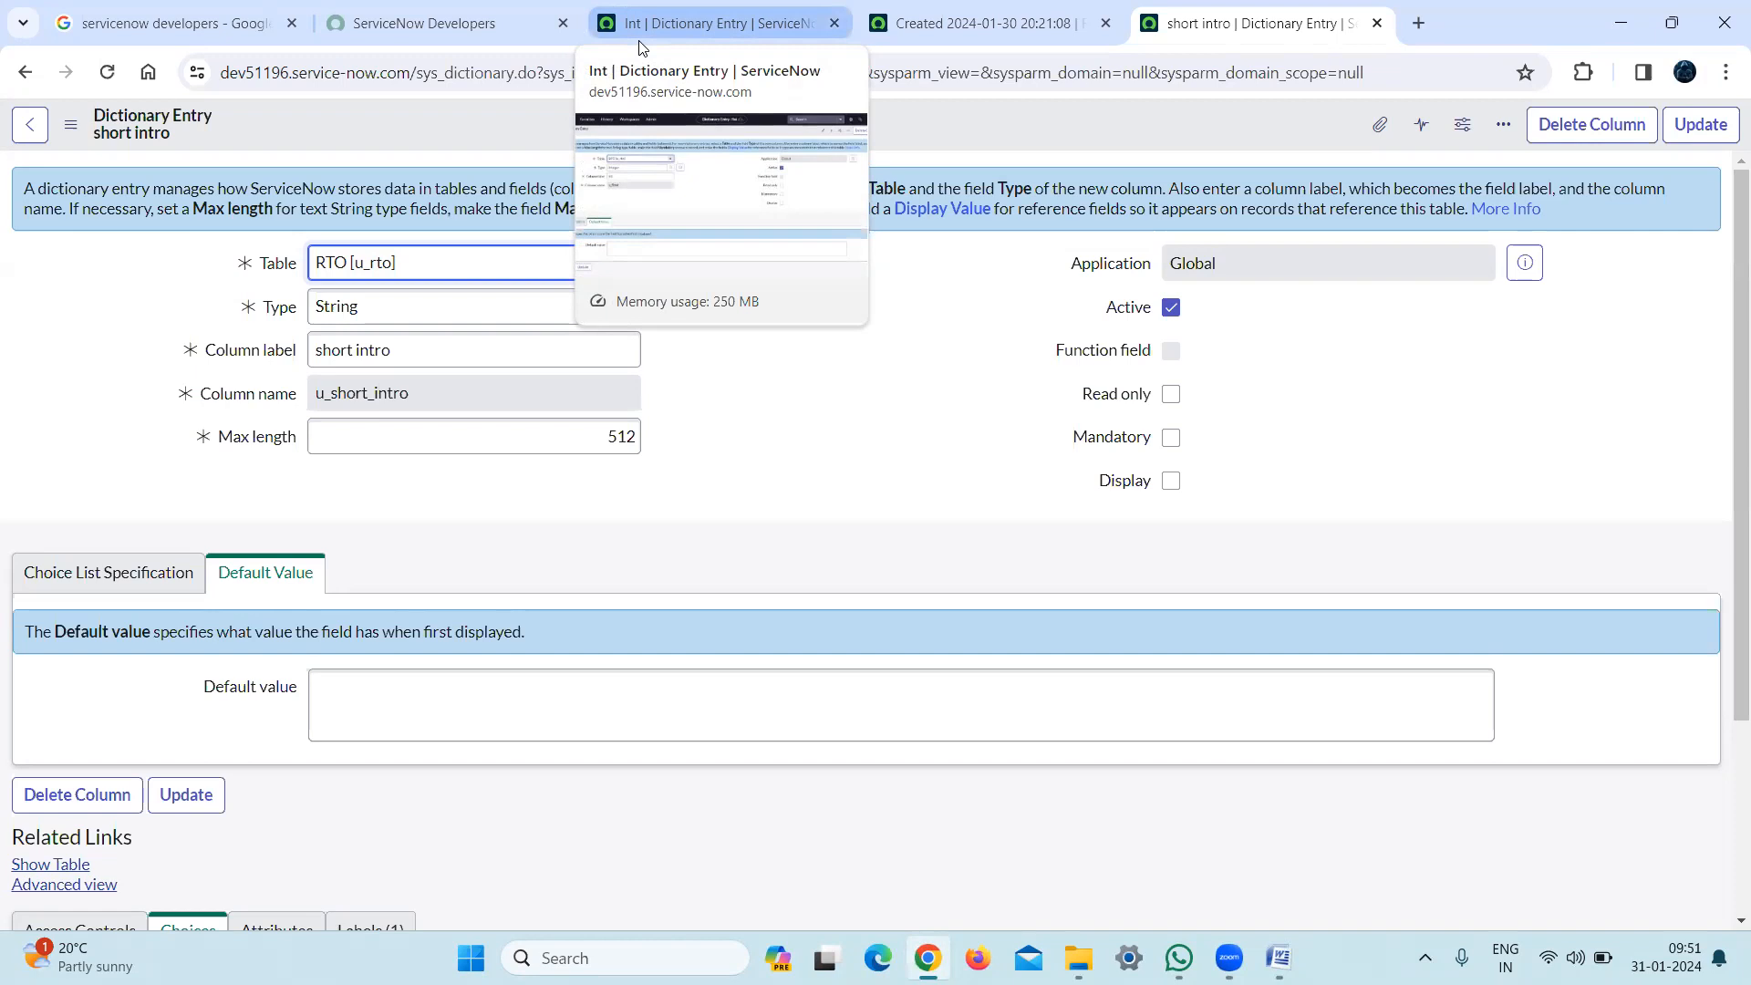
Try to change the Int dictionary entry's field type to html, and leave the entry without saving
click(640, 42)
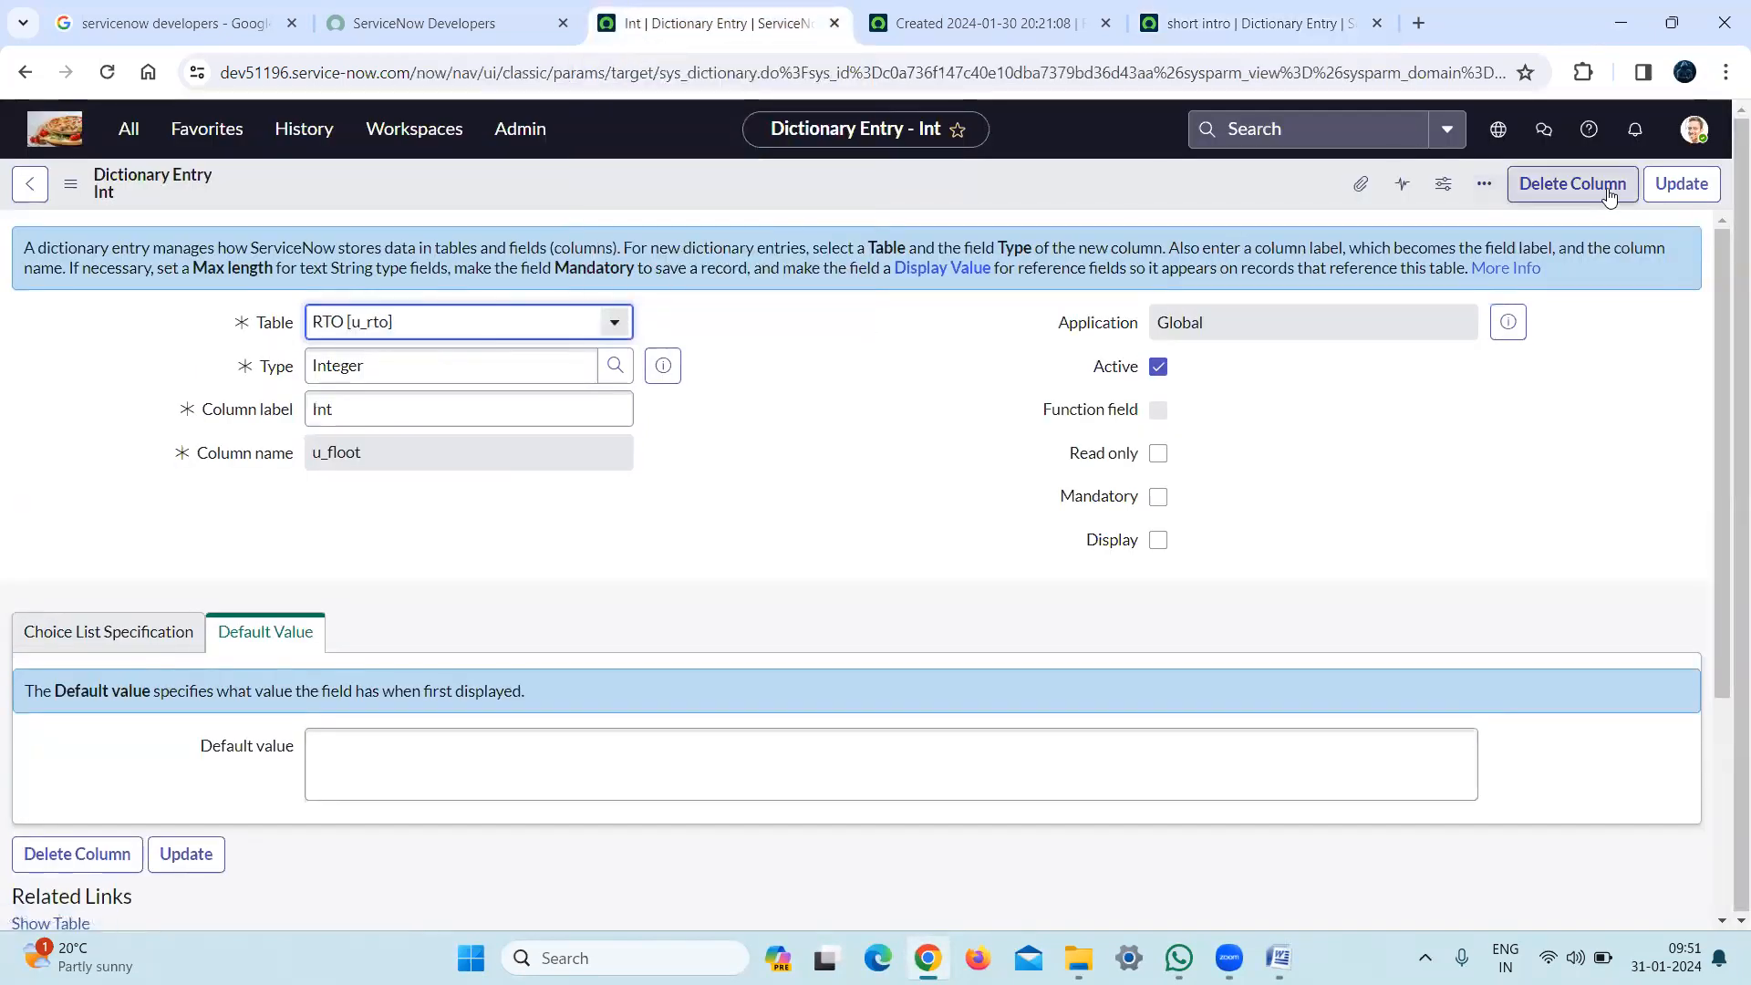
click(430, 367)
double_click(431, 366)
key(BackSpace)
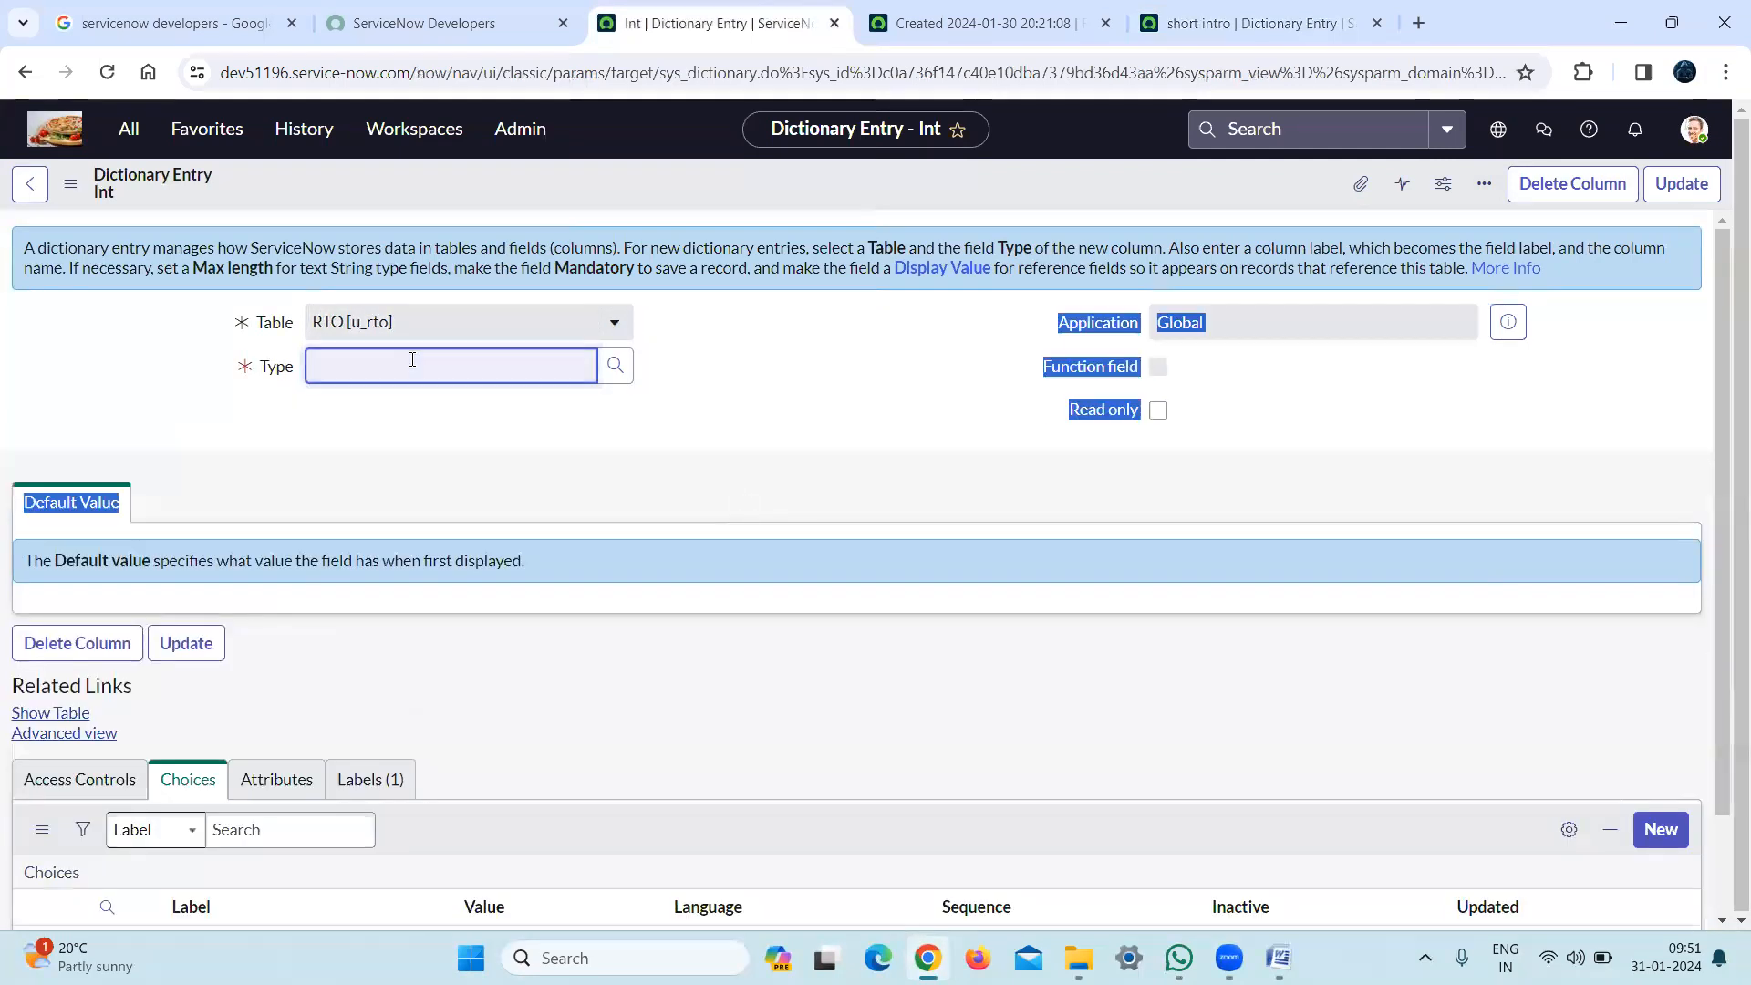
click(413, 360)
text(t)
text(ht)
text(ml)
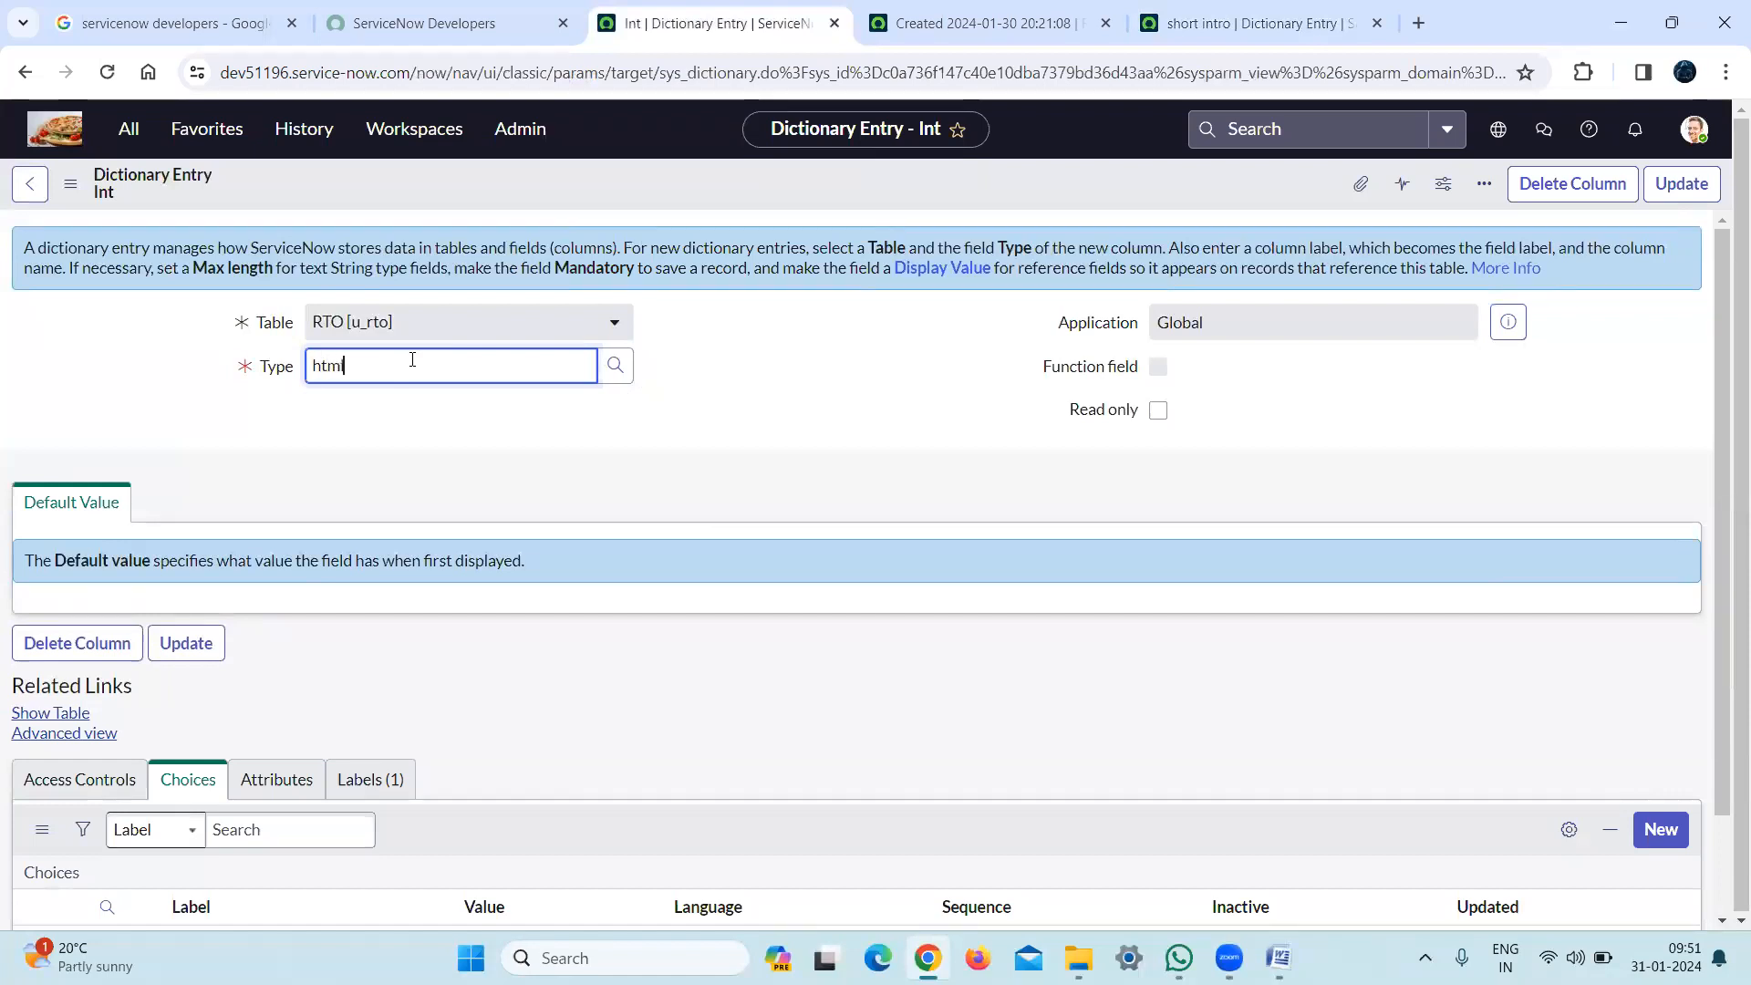
click(774, 422)
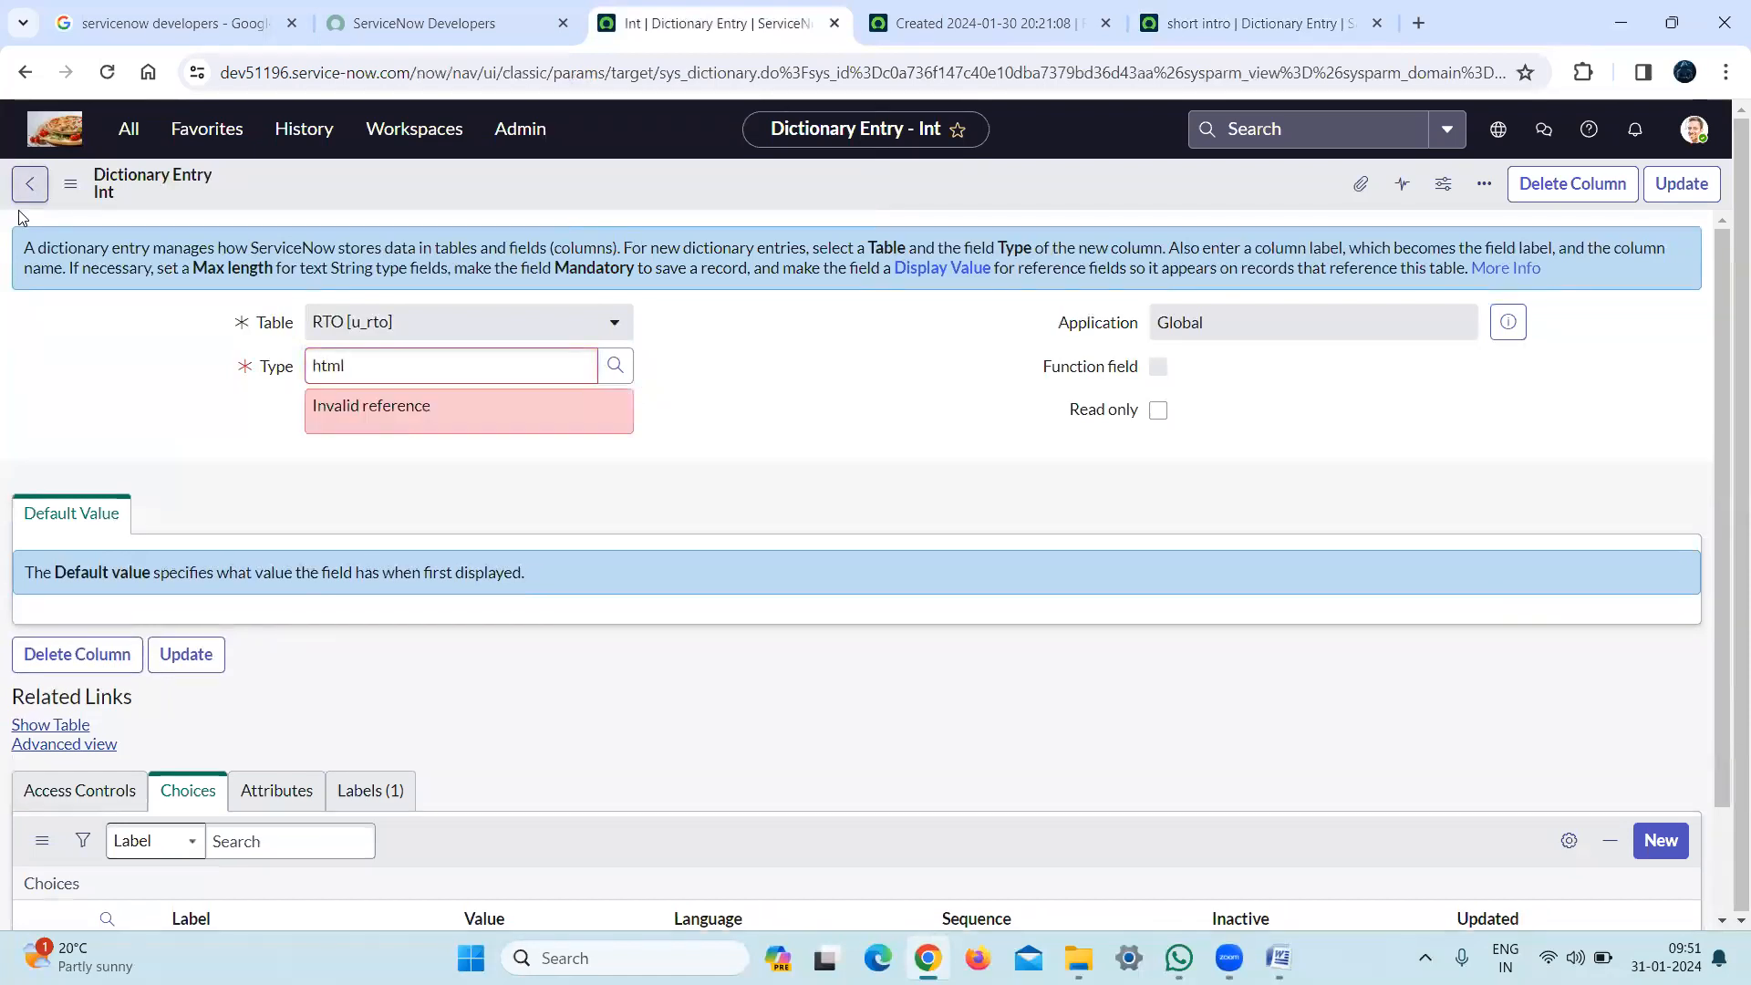
click(210, 136)
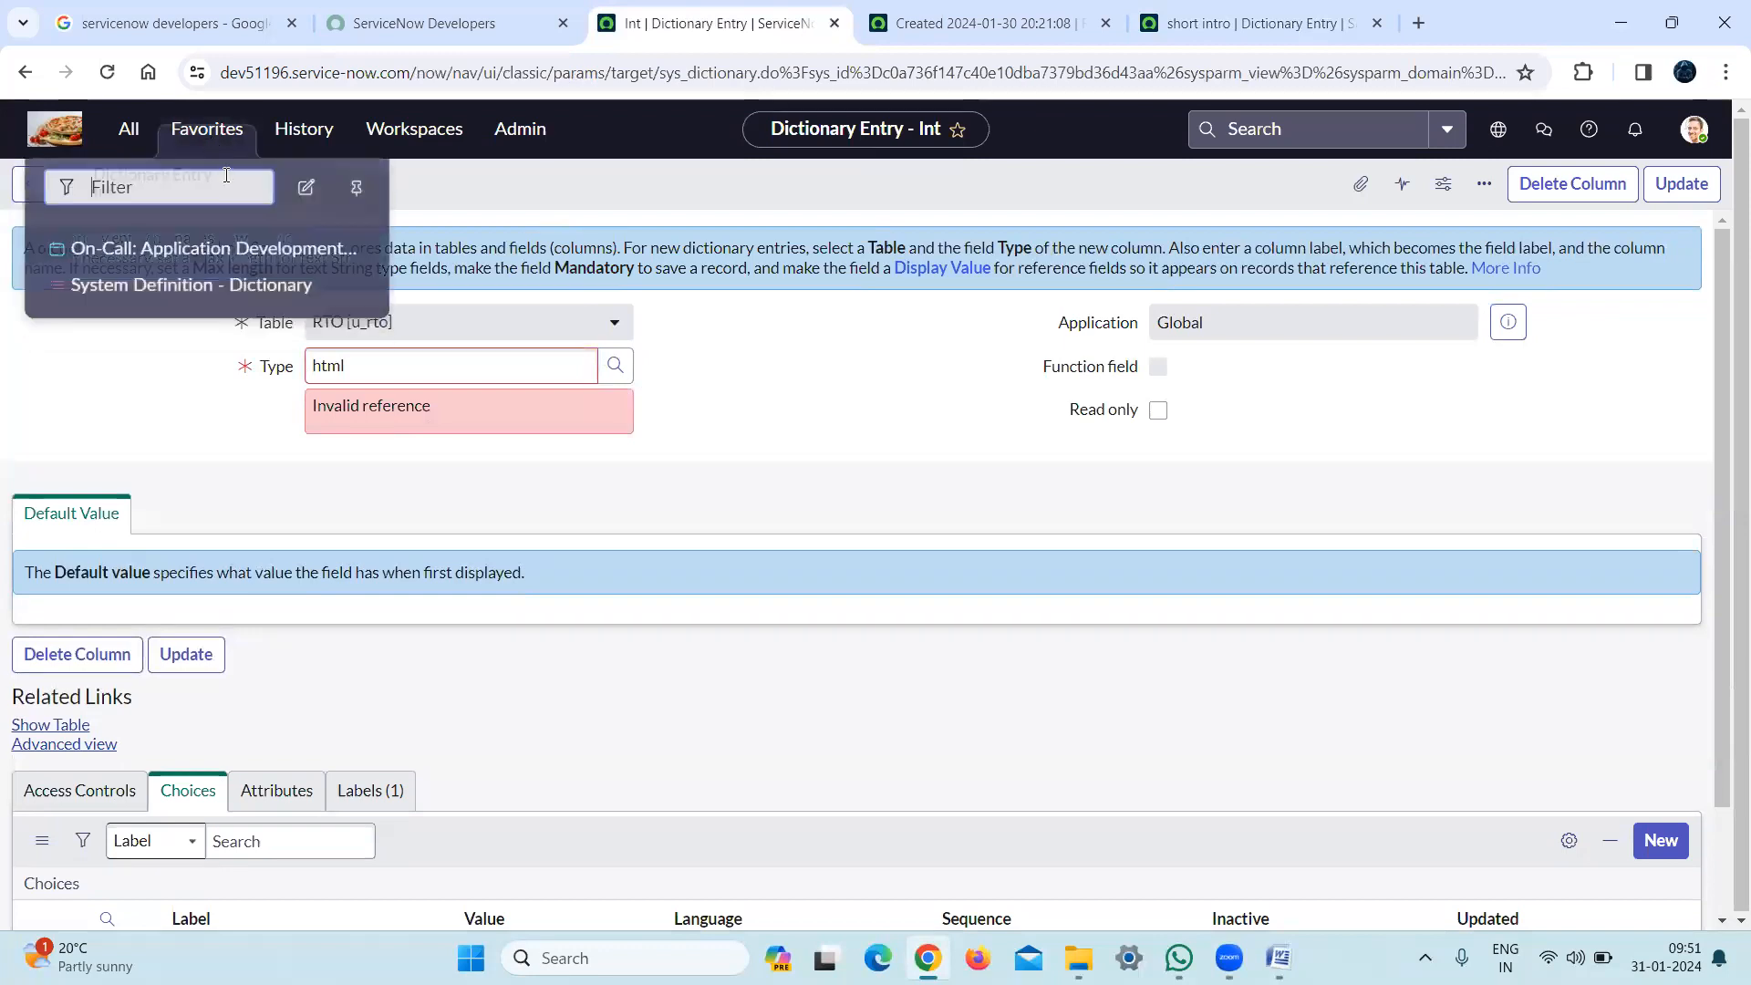
click(204, 278)
key(Escape)
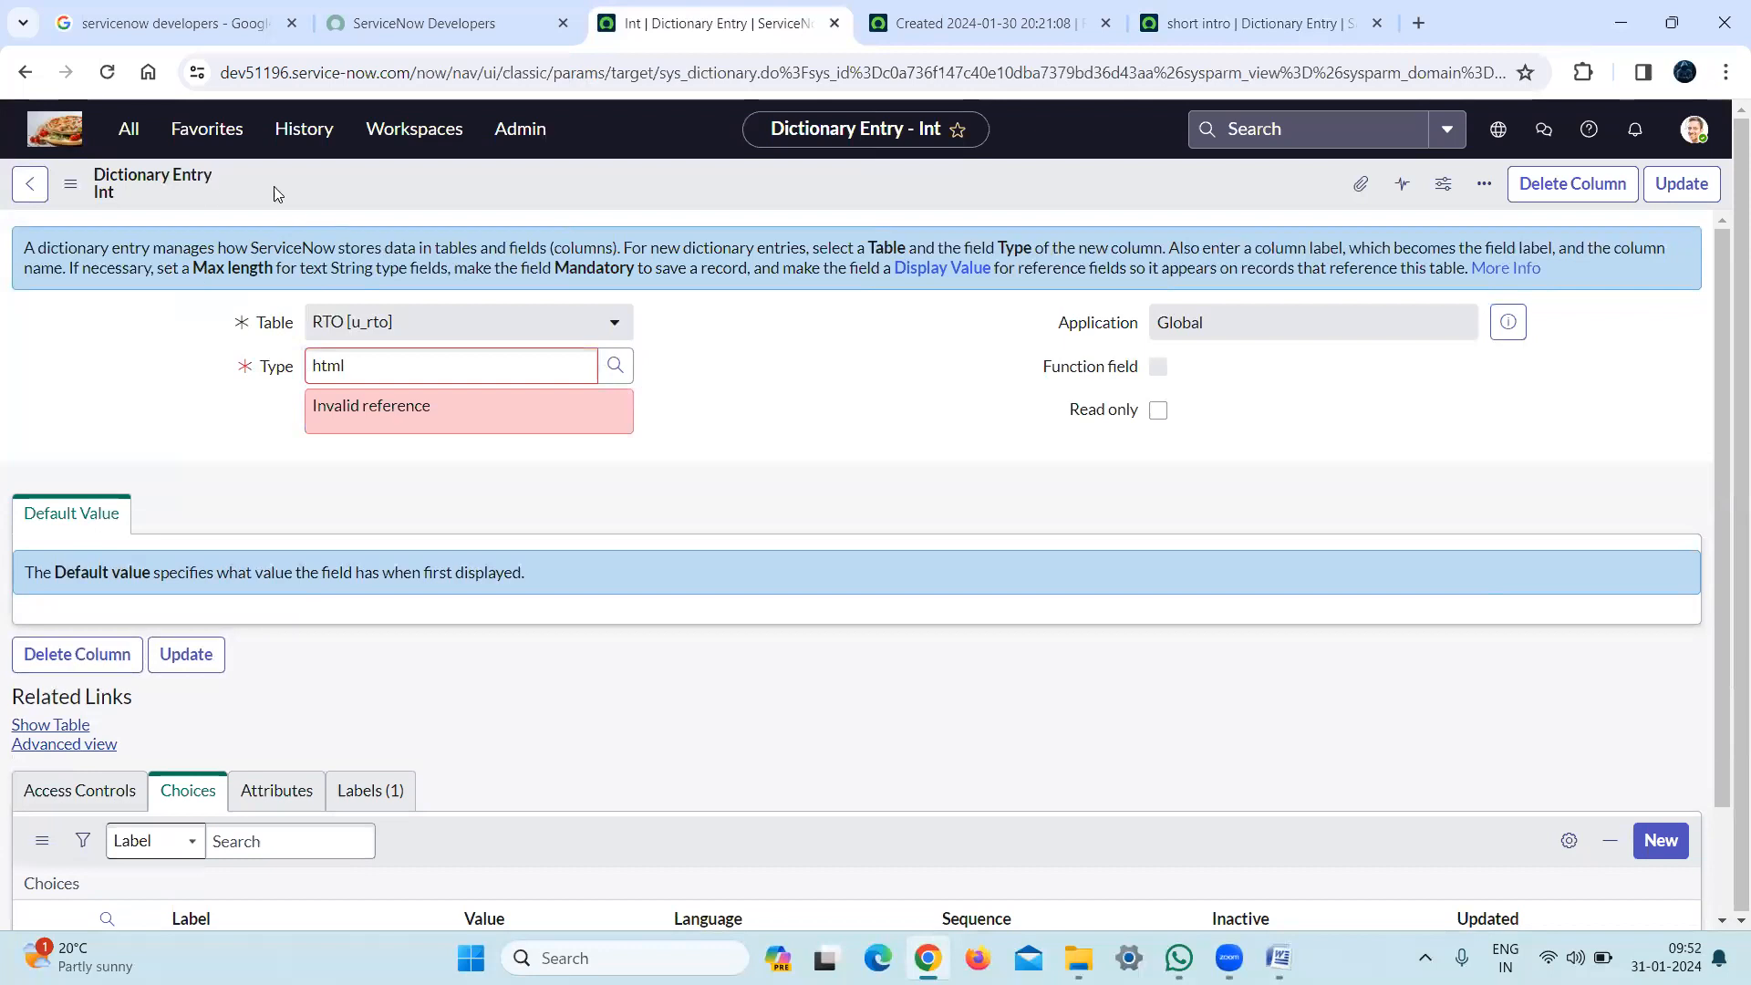
click(55, 129)
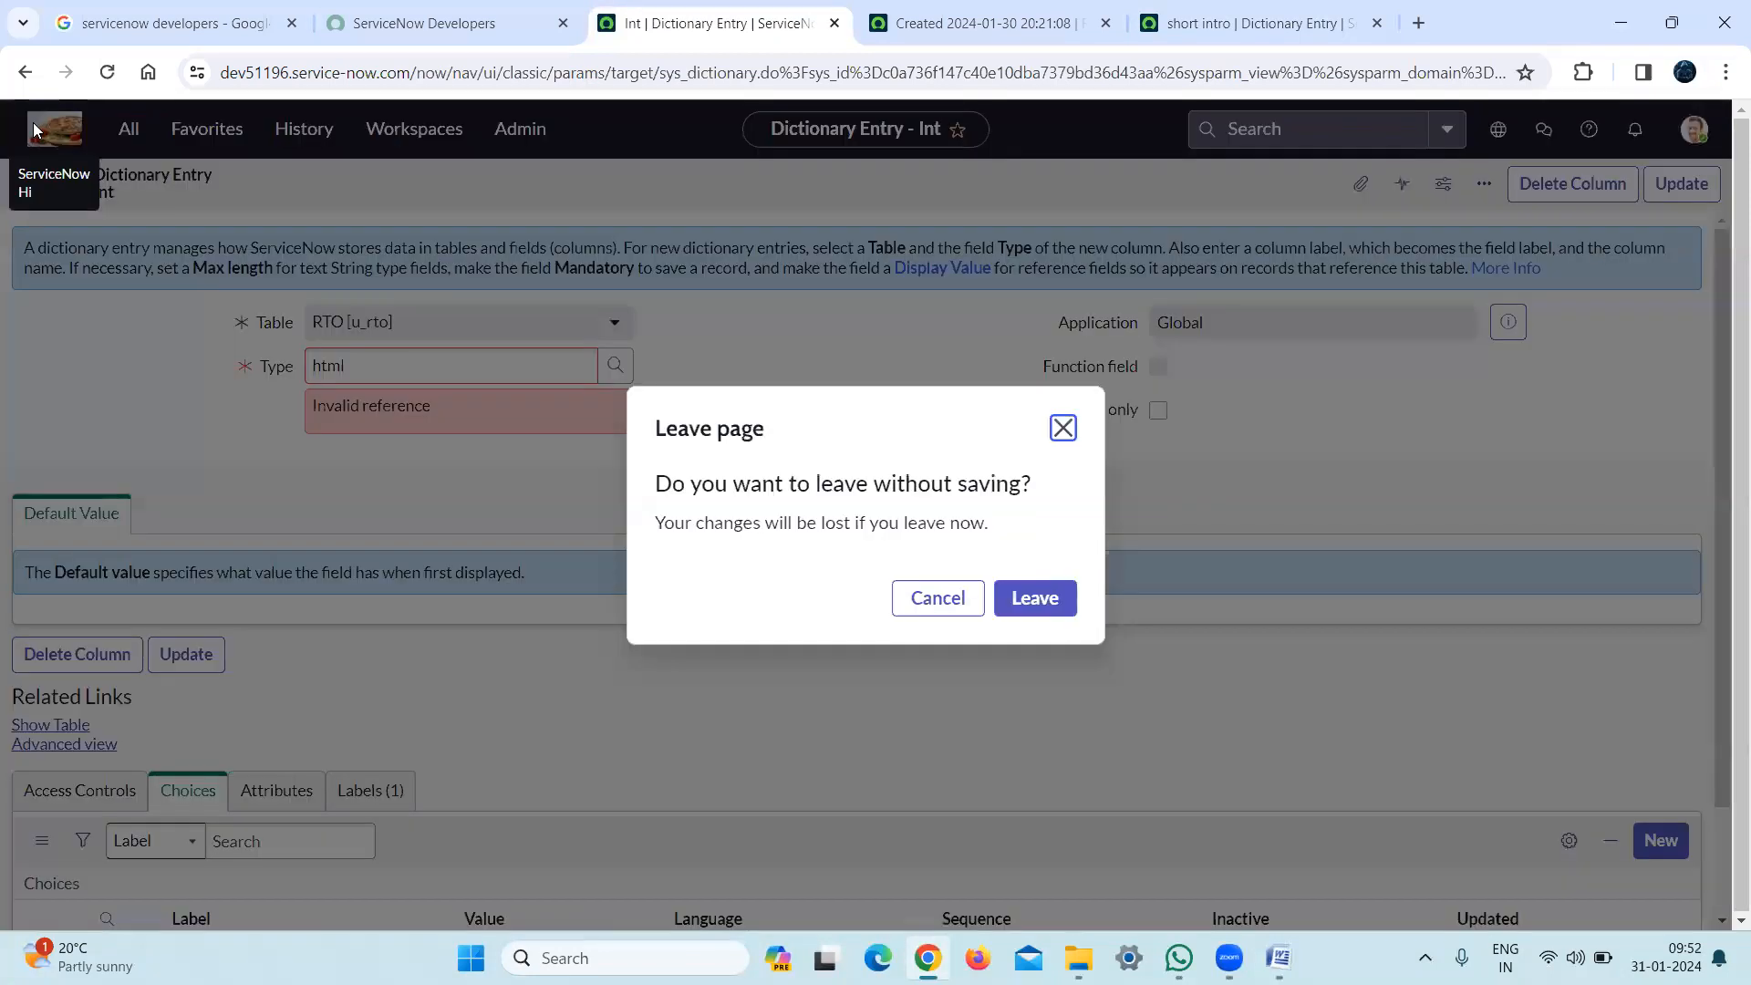
click(1069, 606)
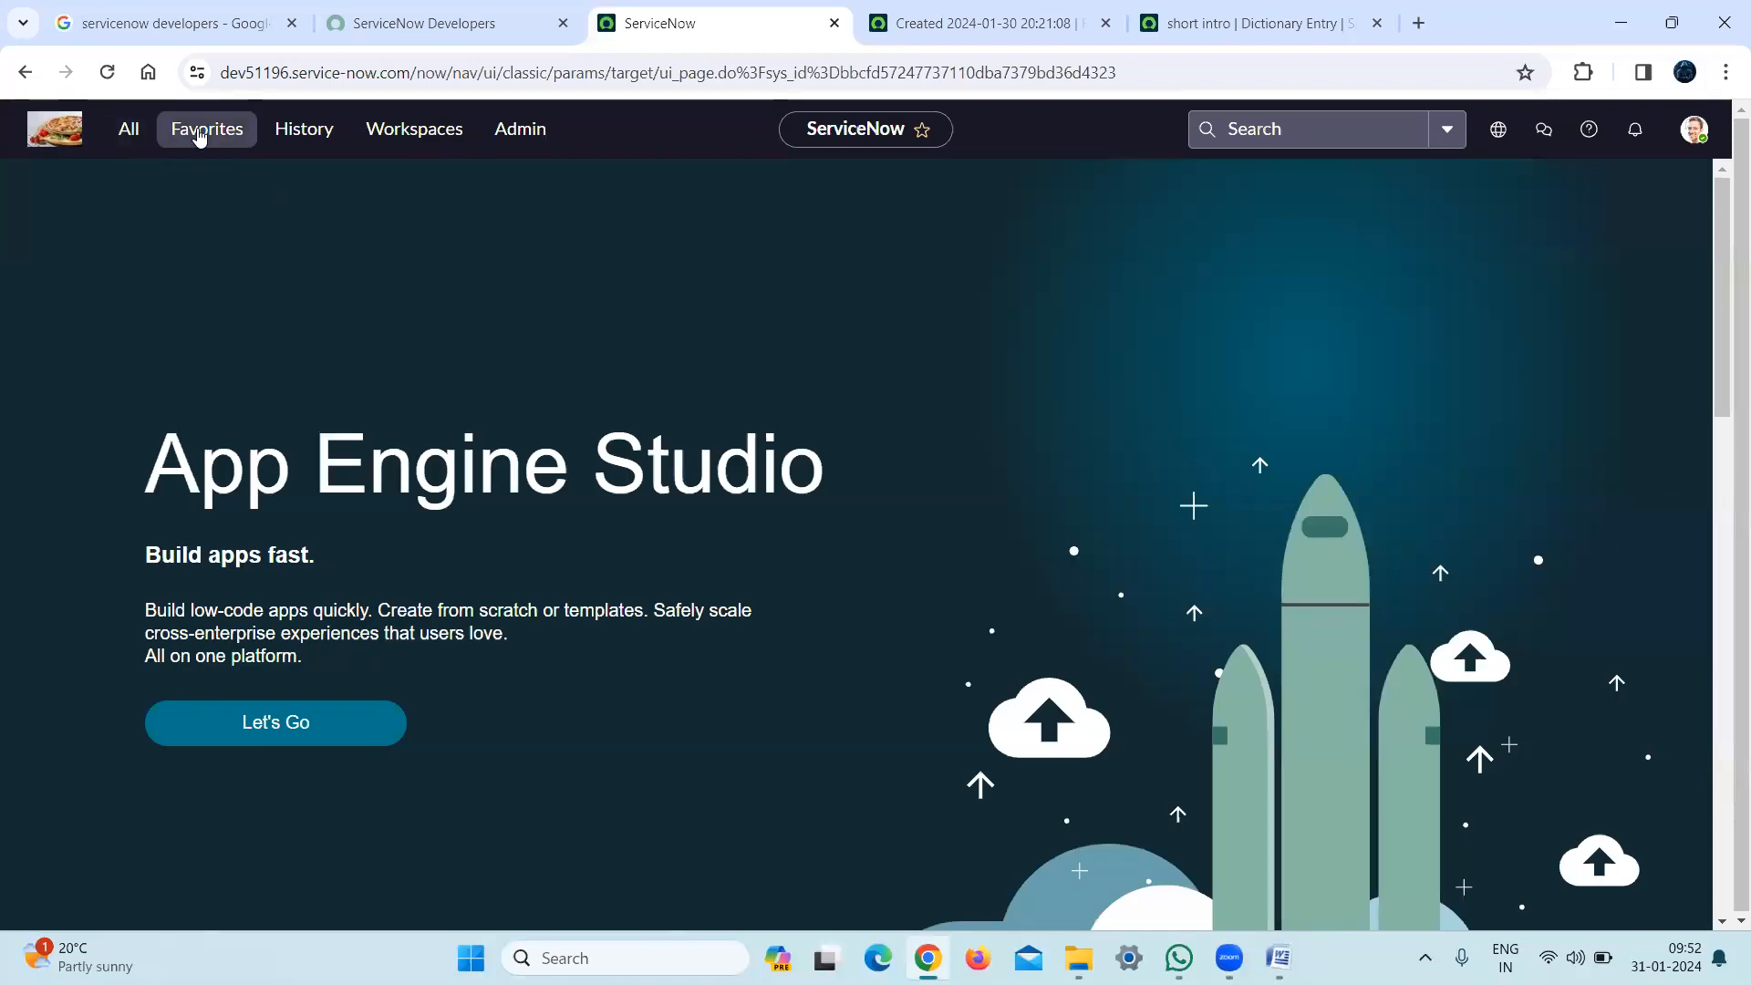
Start a new entry from the favorited system Dictionary list and set its table to RTO [u_rto]
click(201, 135)
click(215, 288)
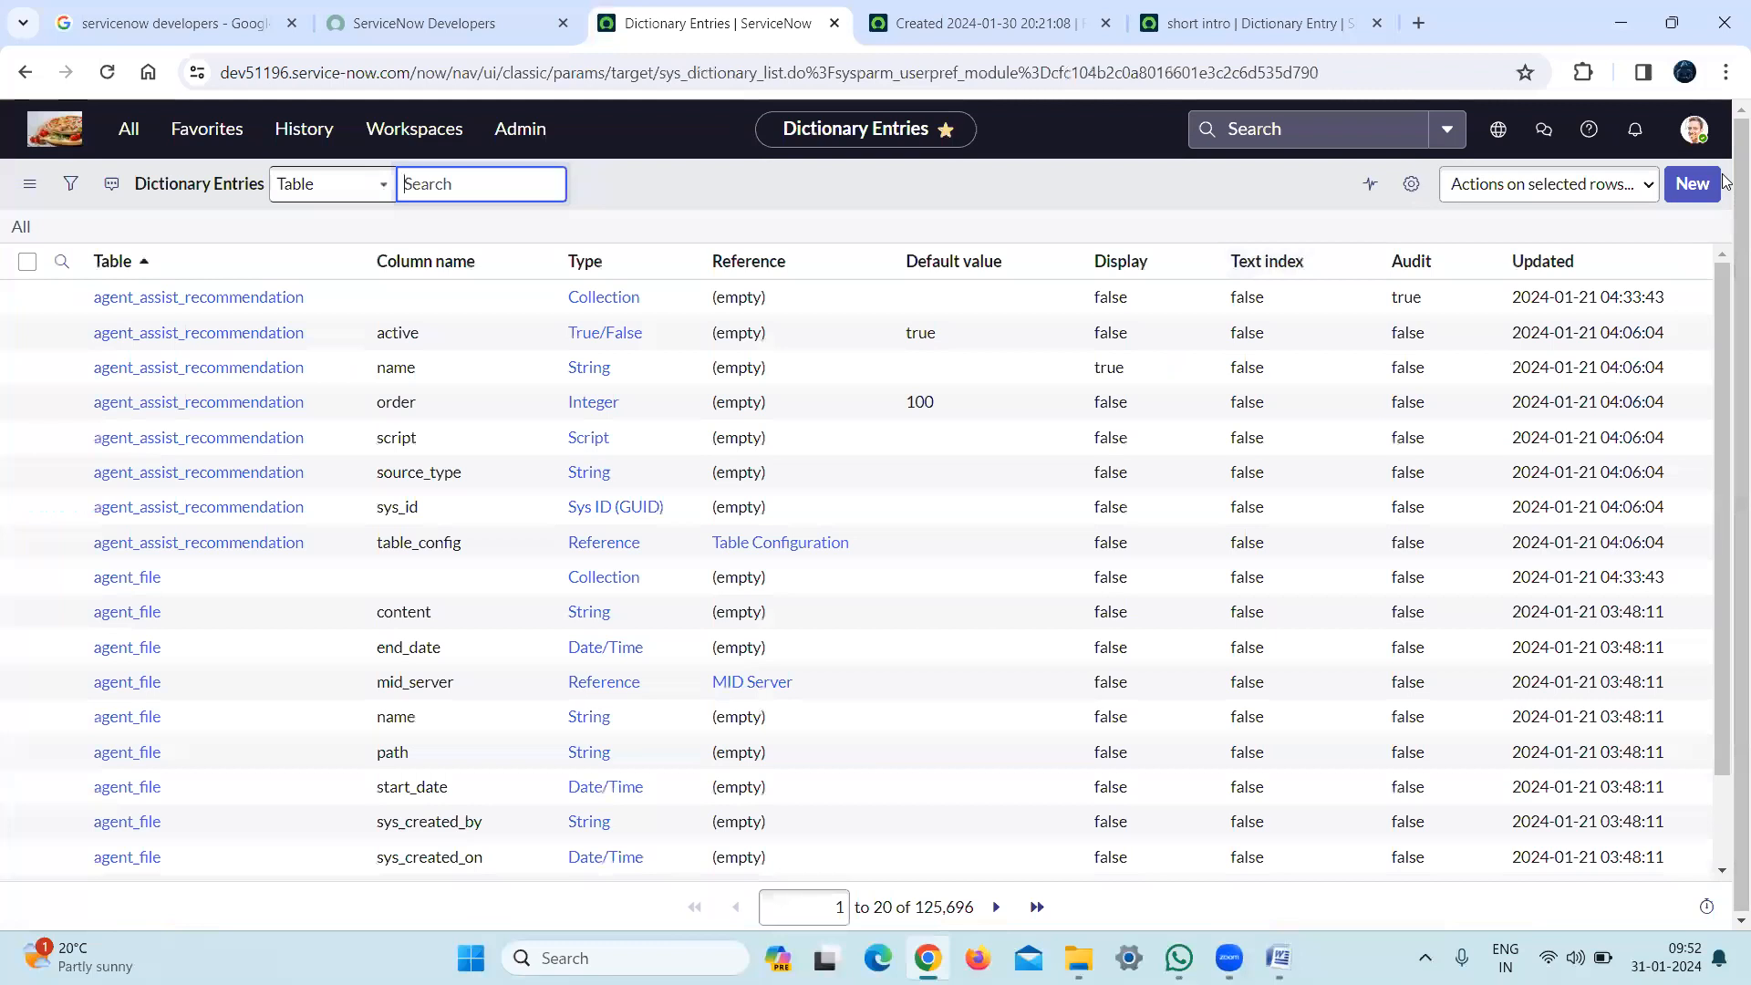
click(1707, 194)
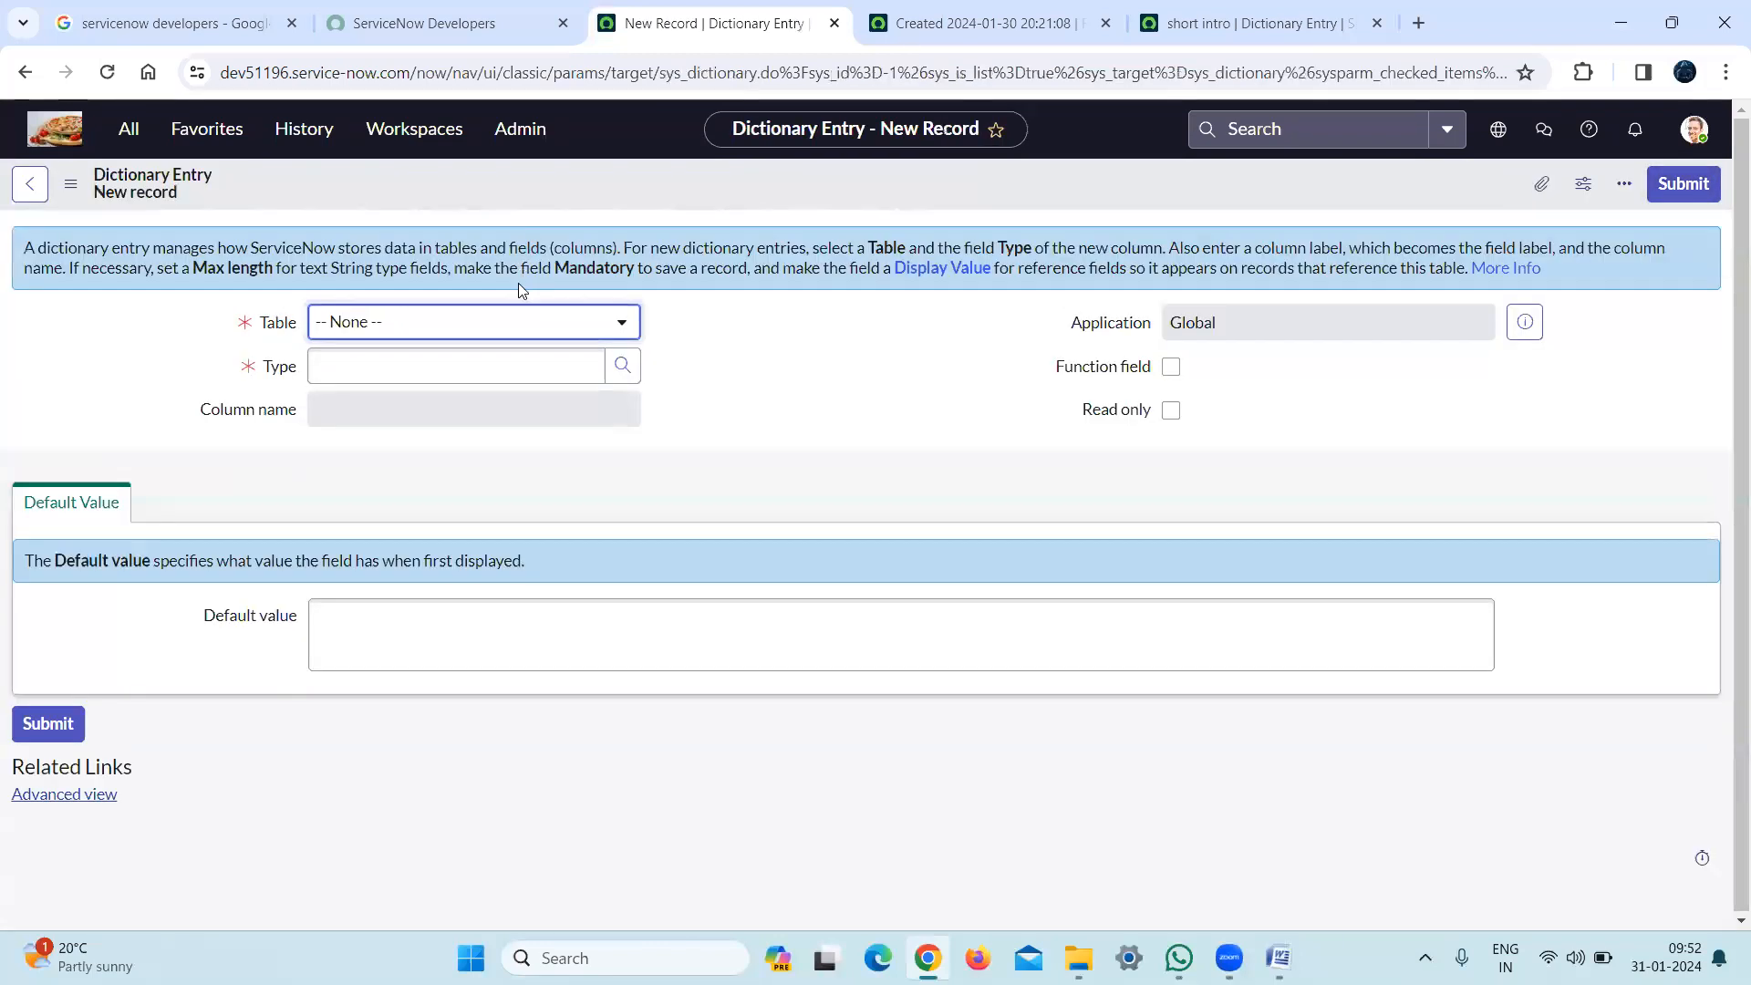
click(479, 339)
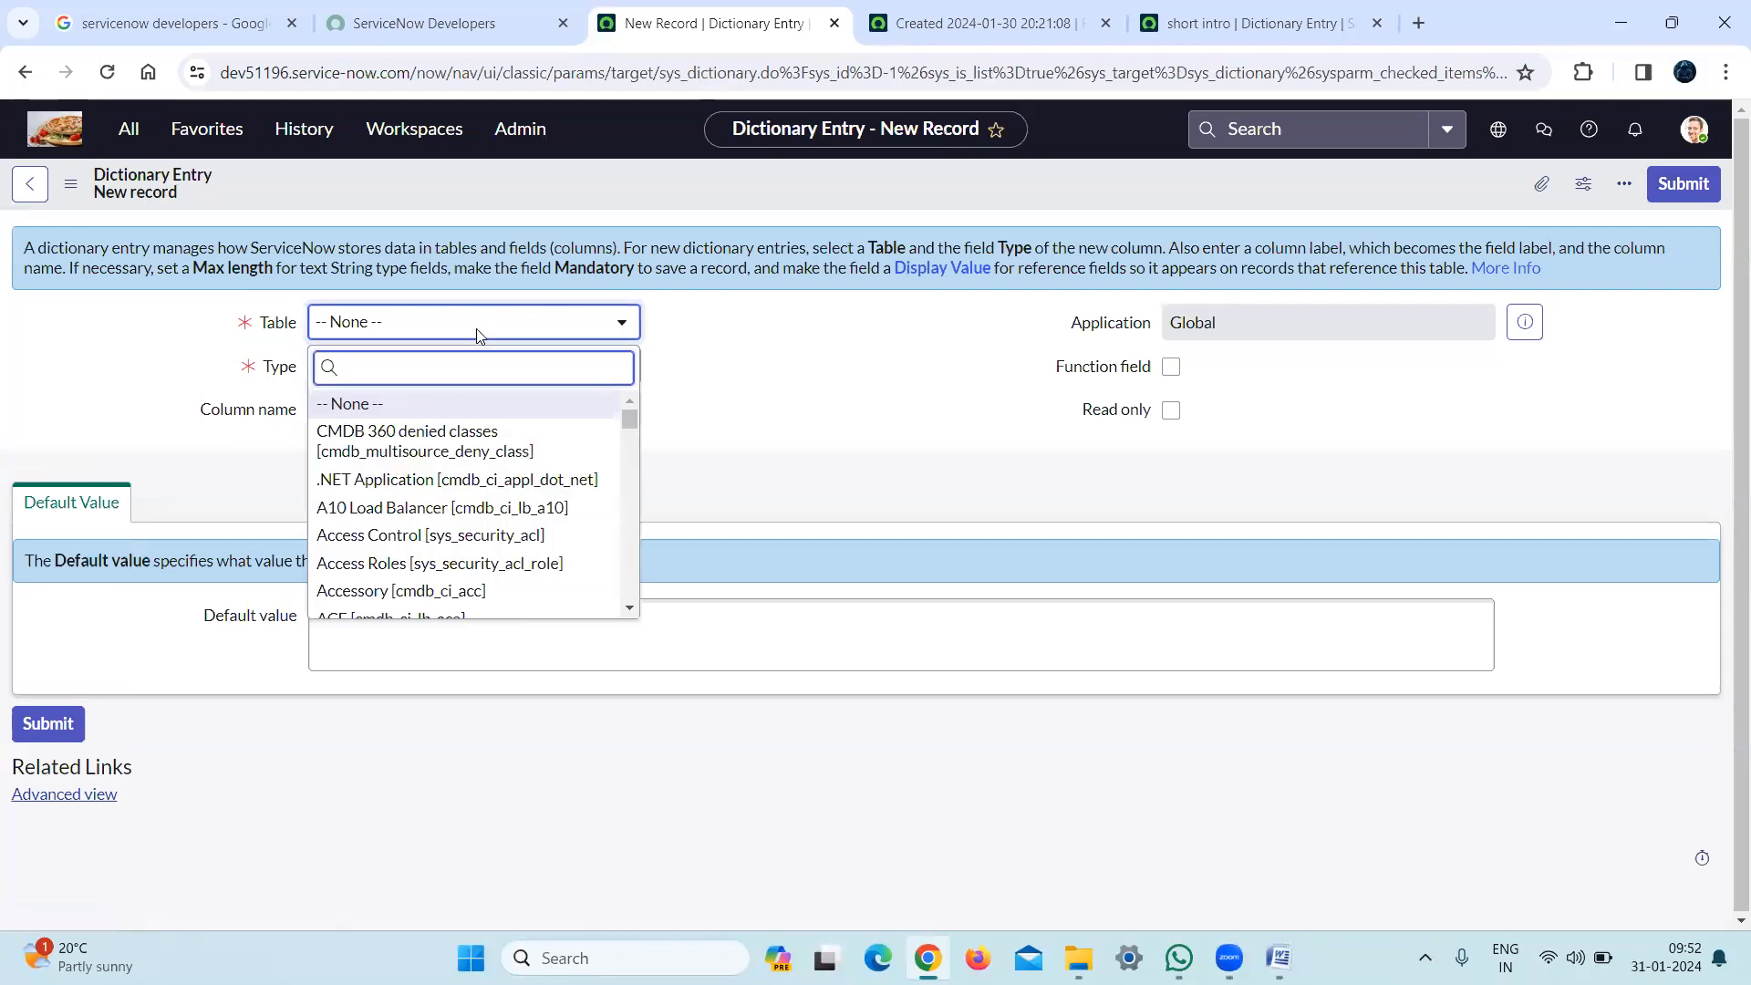
text(u_rto)
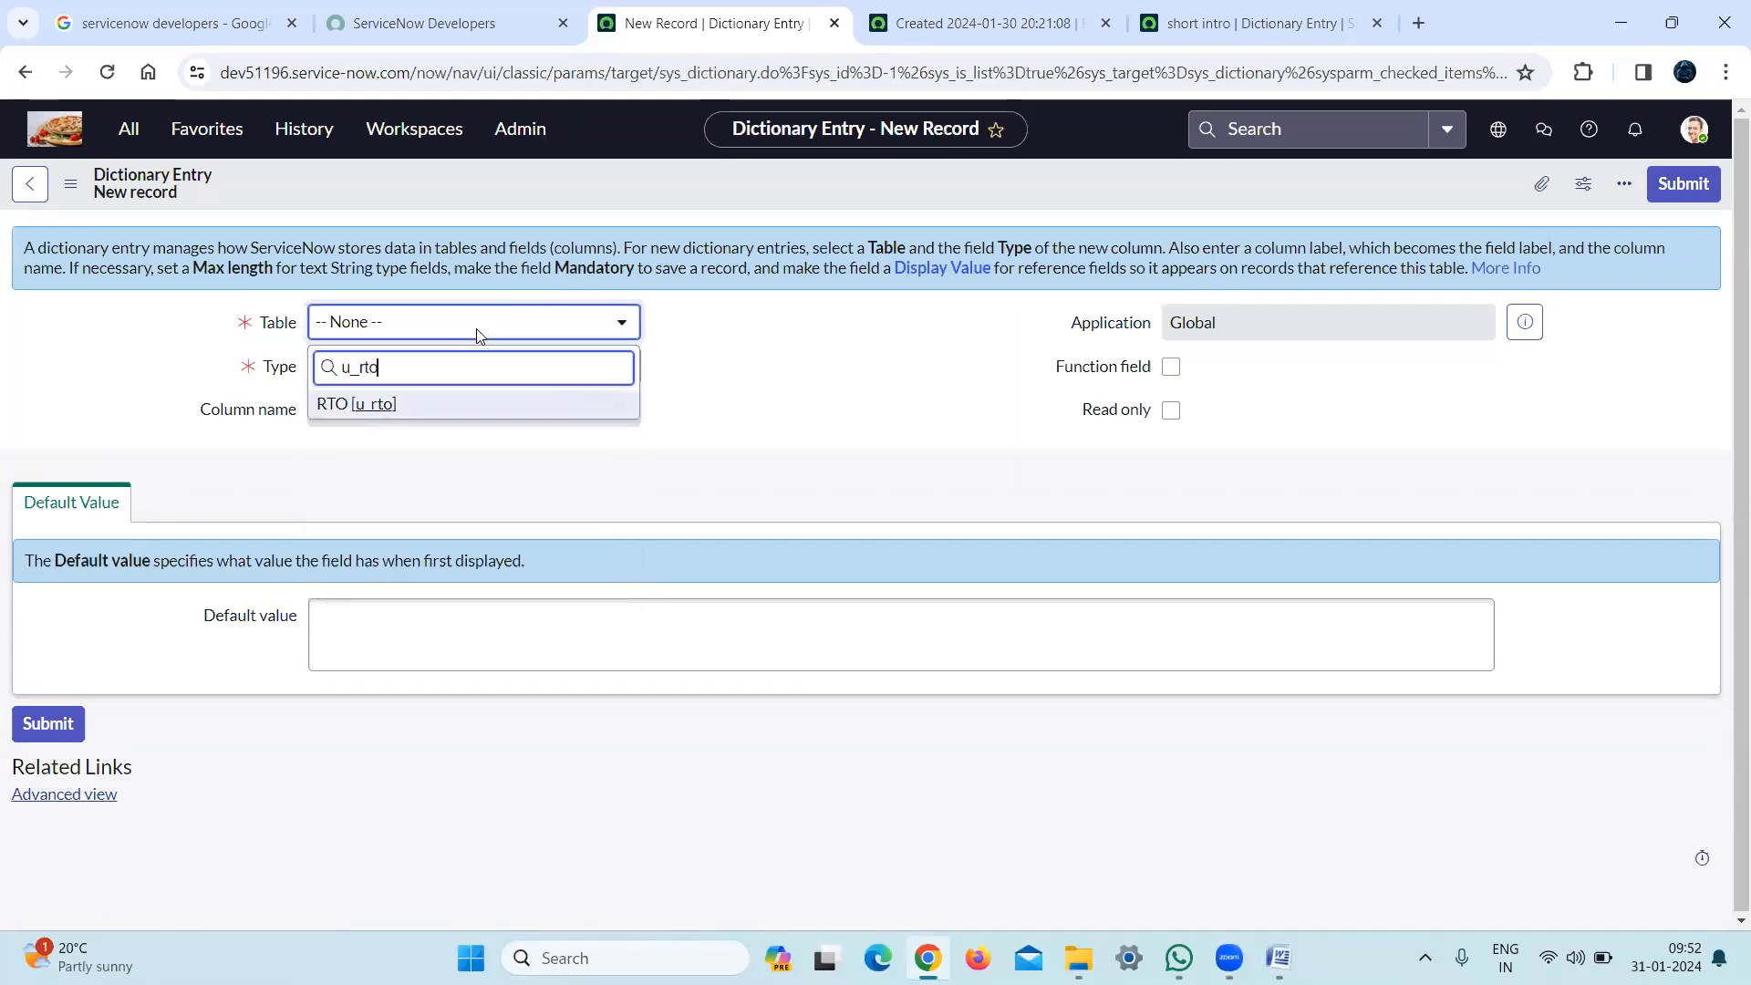
click(363, 406)
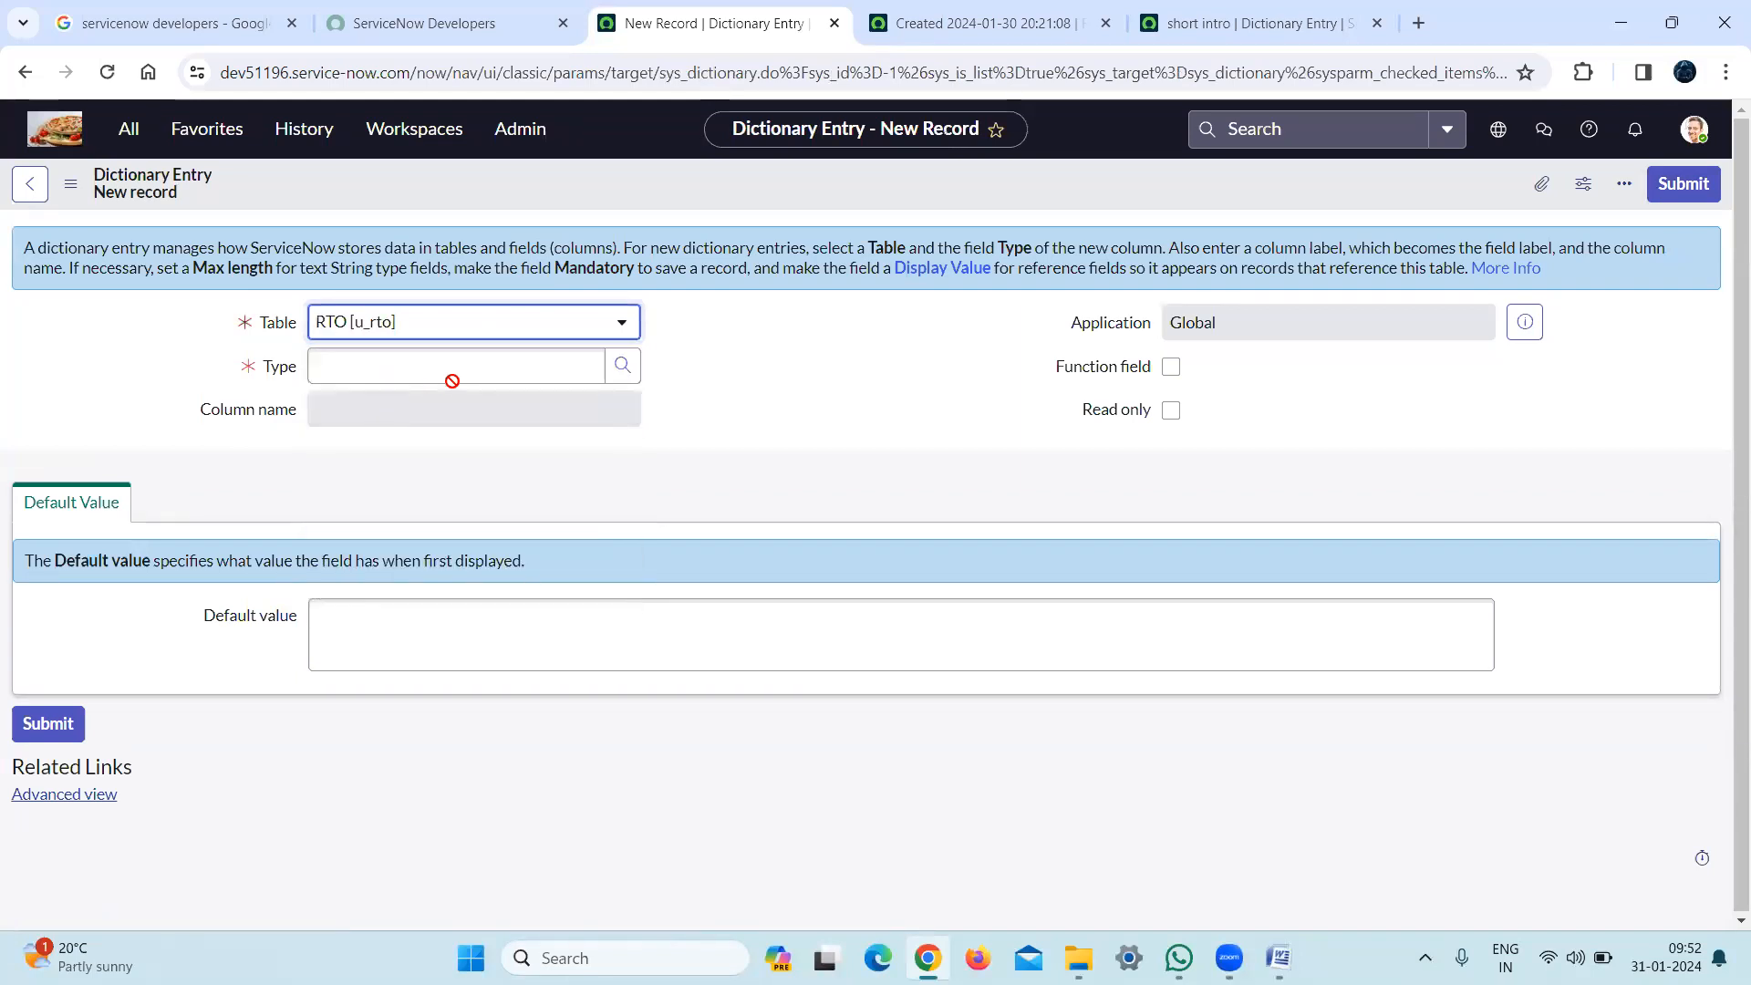
Set the new dictionary entry's type to HTML and its column label to HR form, and submit it
click(414, 377)
text(htm)
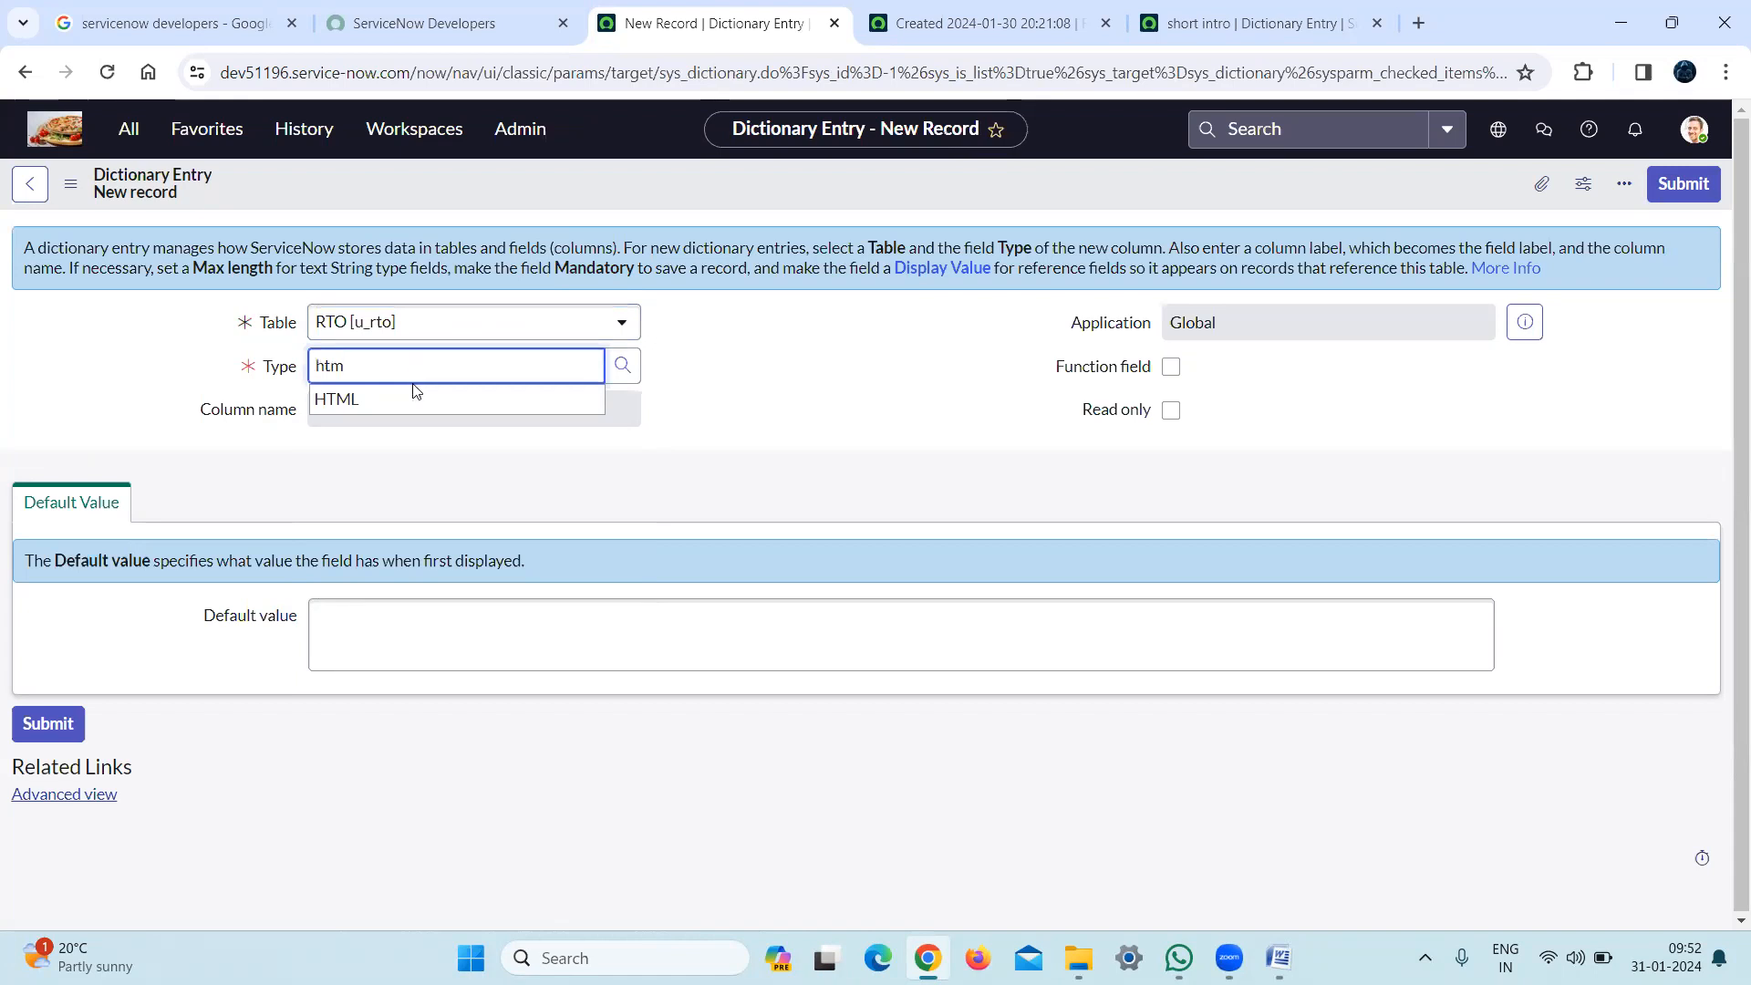
click(414, 394)
click(462, 403)
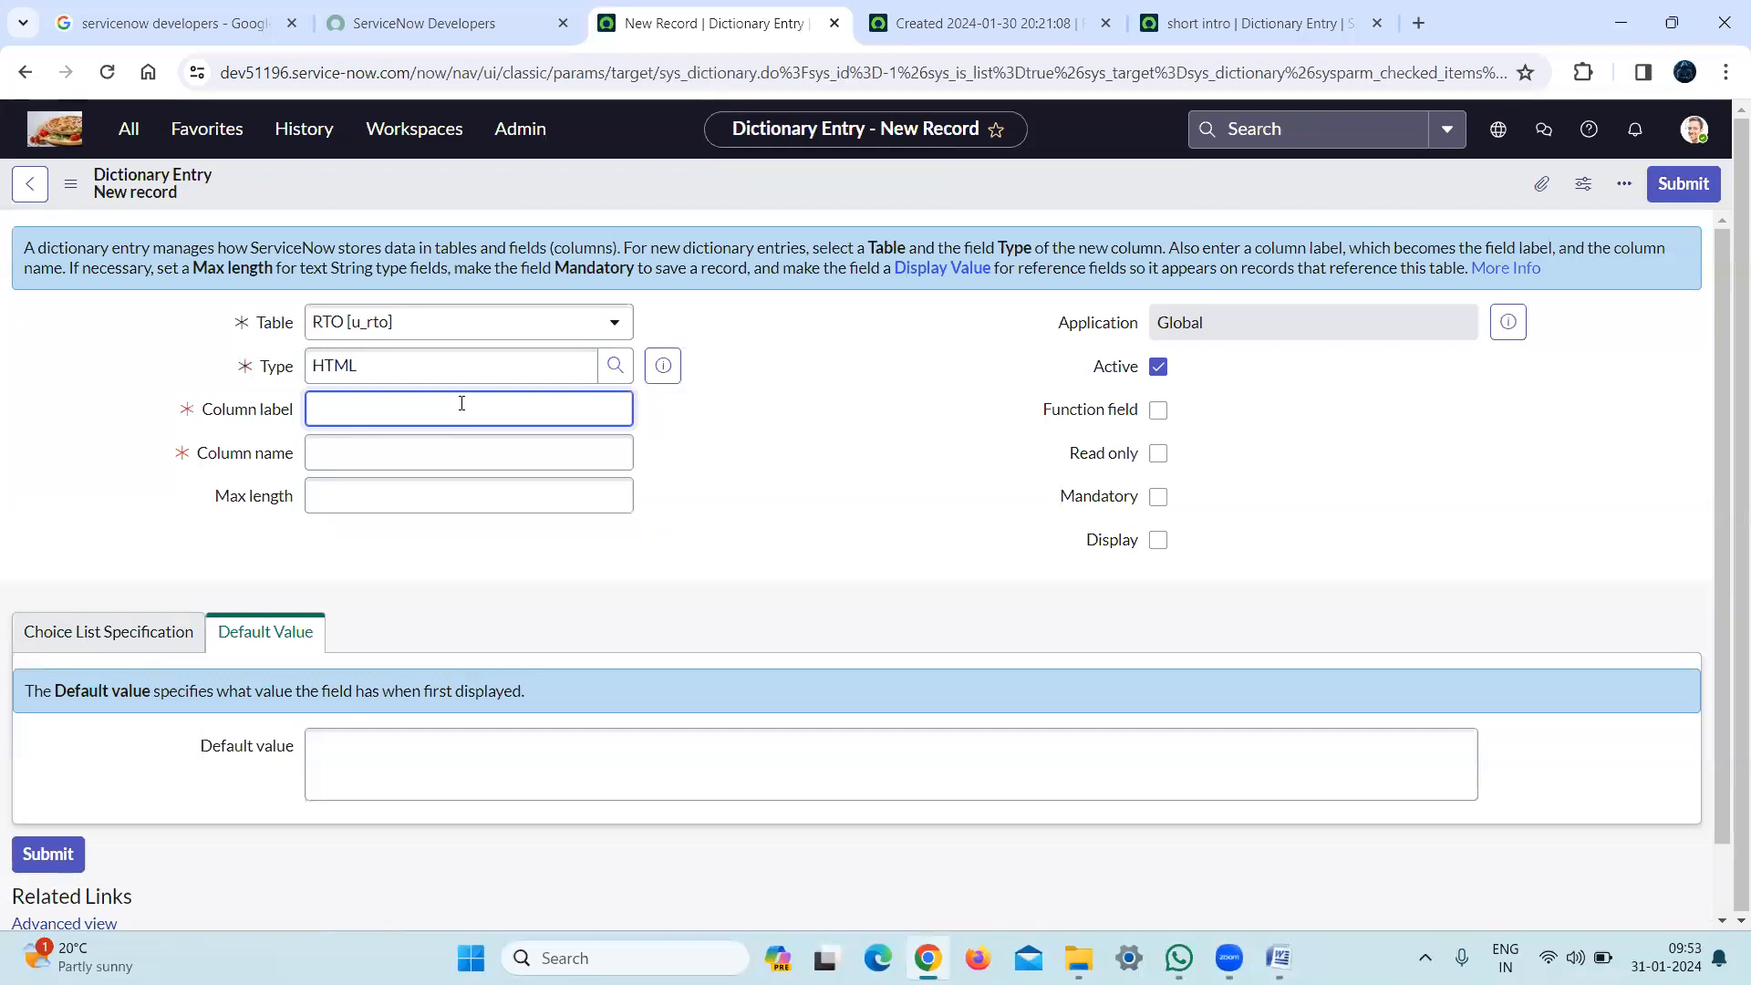
text(HR form)
click(841, 475)
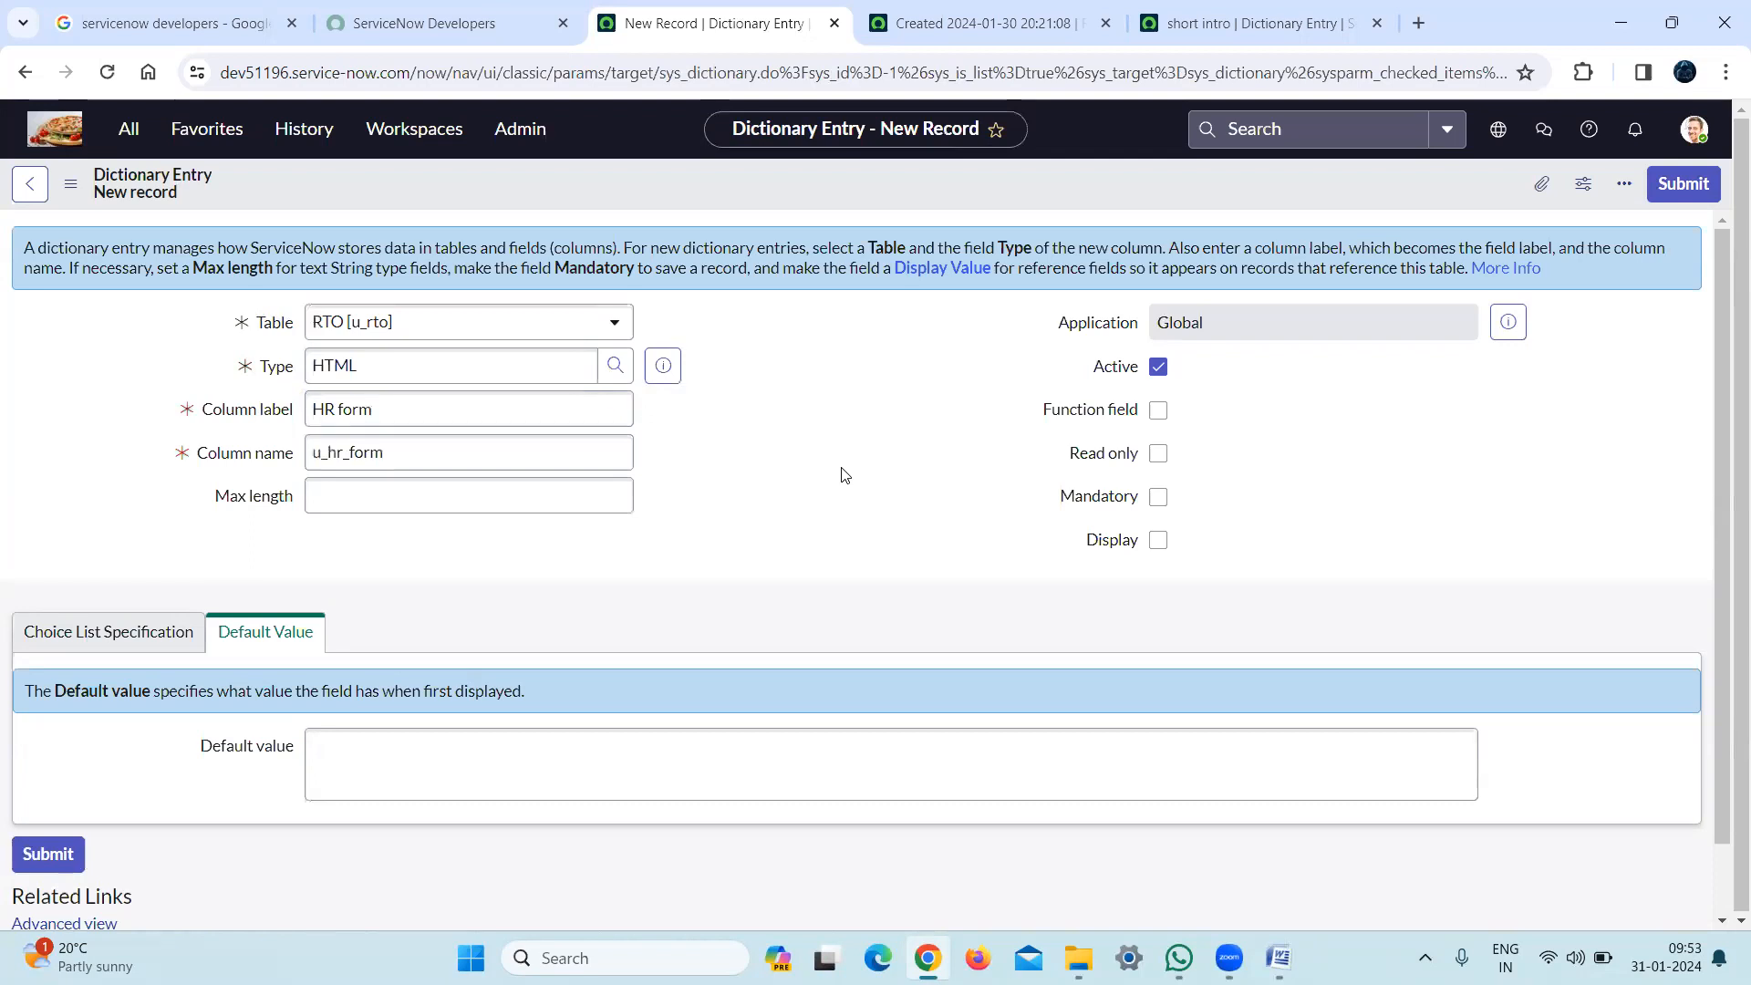
click(1679, 185)
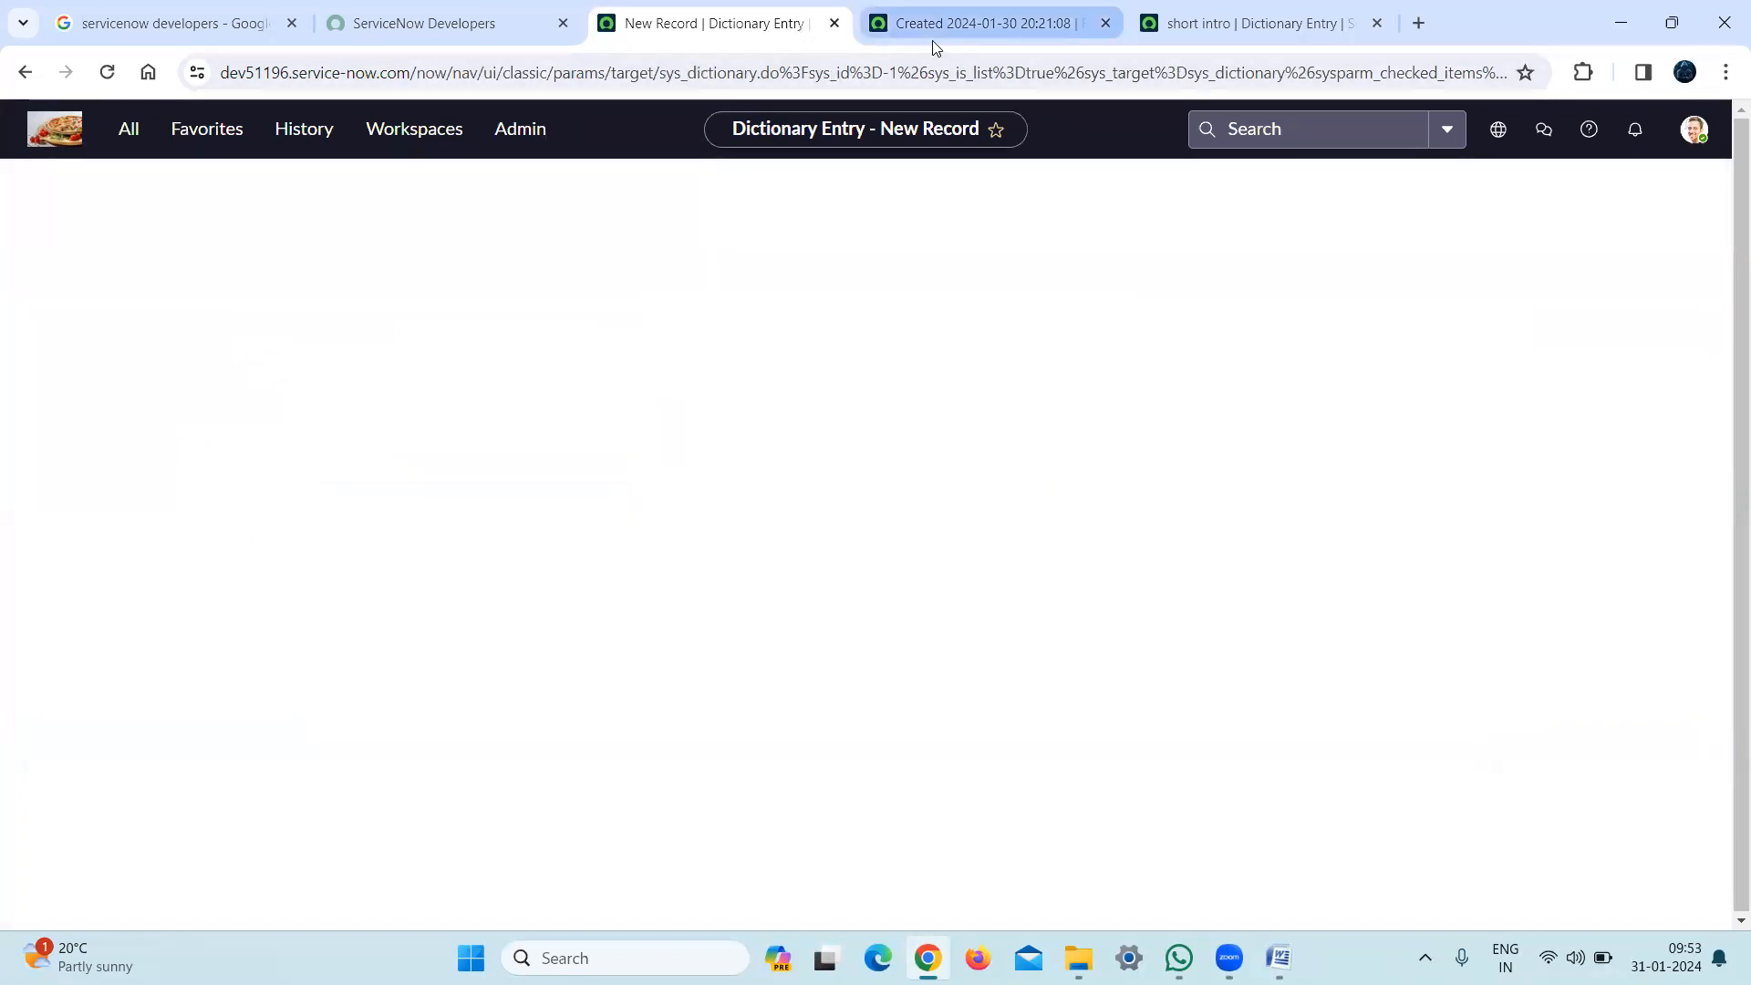
Reload the RTO record and fill HR form with a self-introduction line, a blank line, kadsljfklasdf and sad;lkfjds;la
click(932, 37)
click(910, 72)
key(Return)
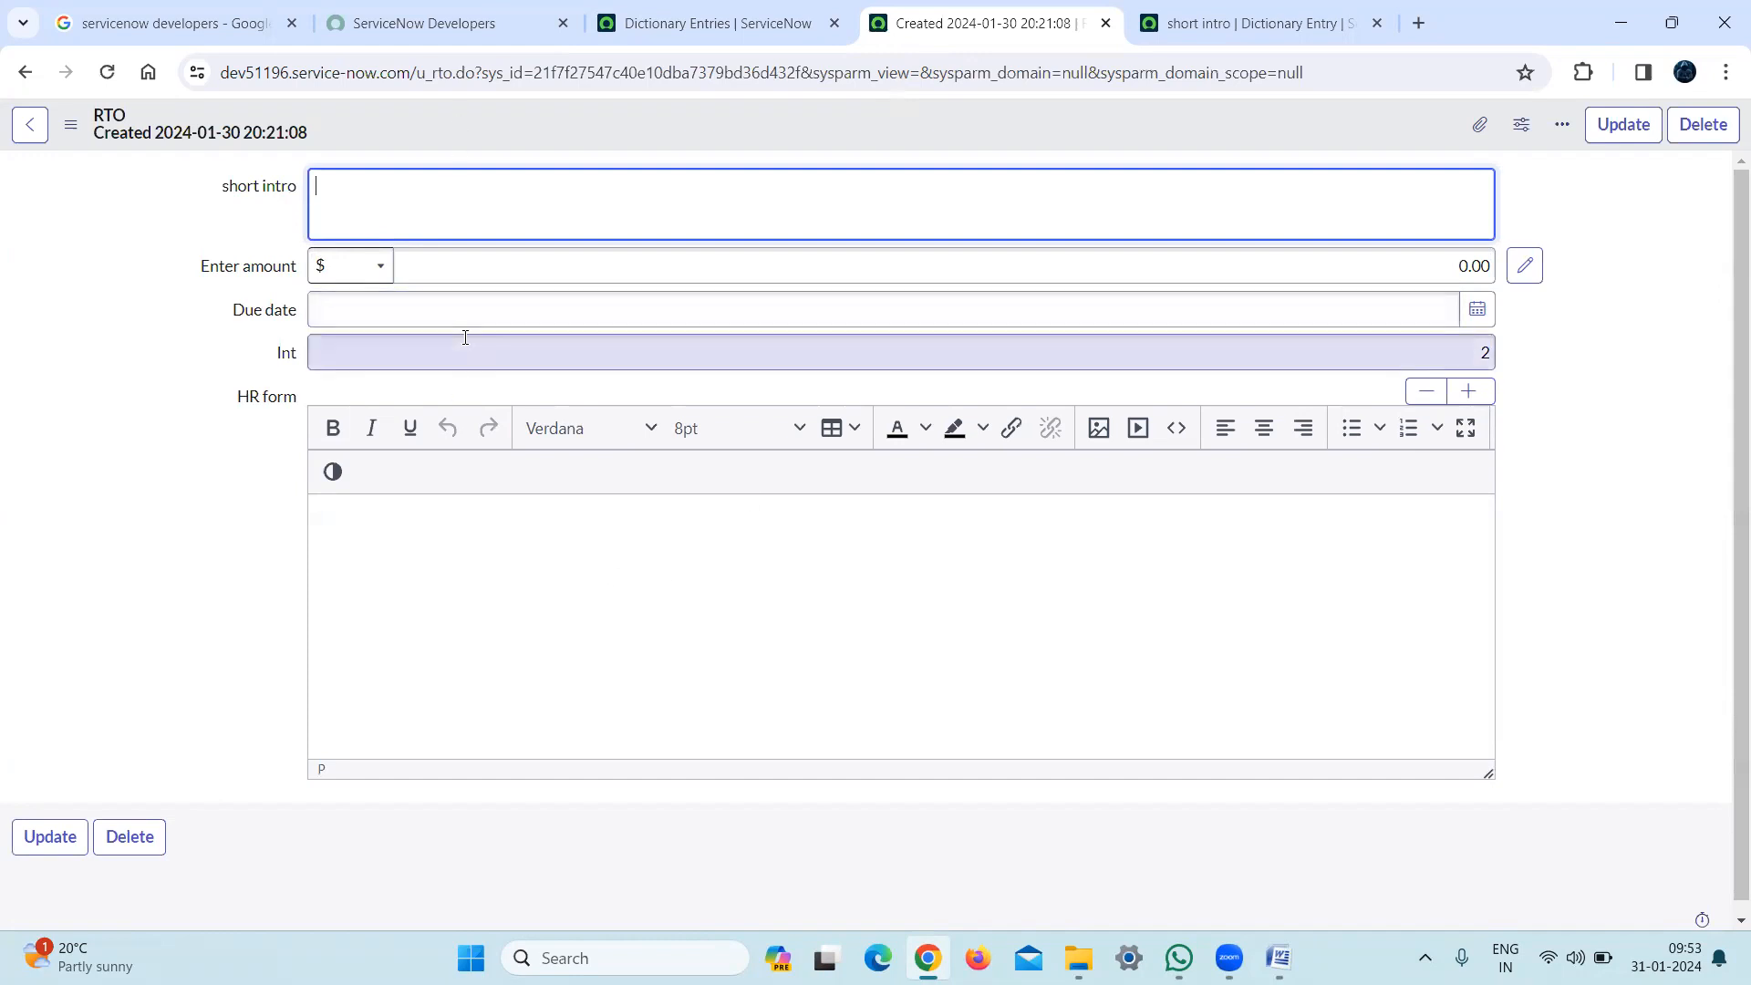
click(473, 614)
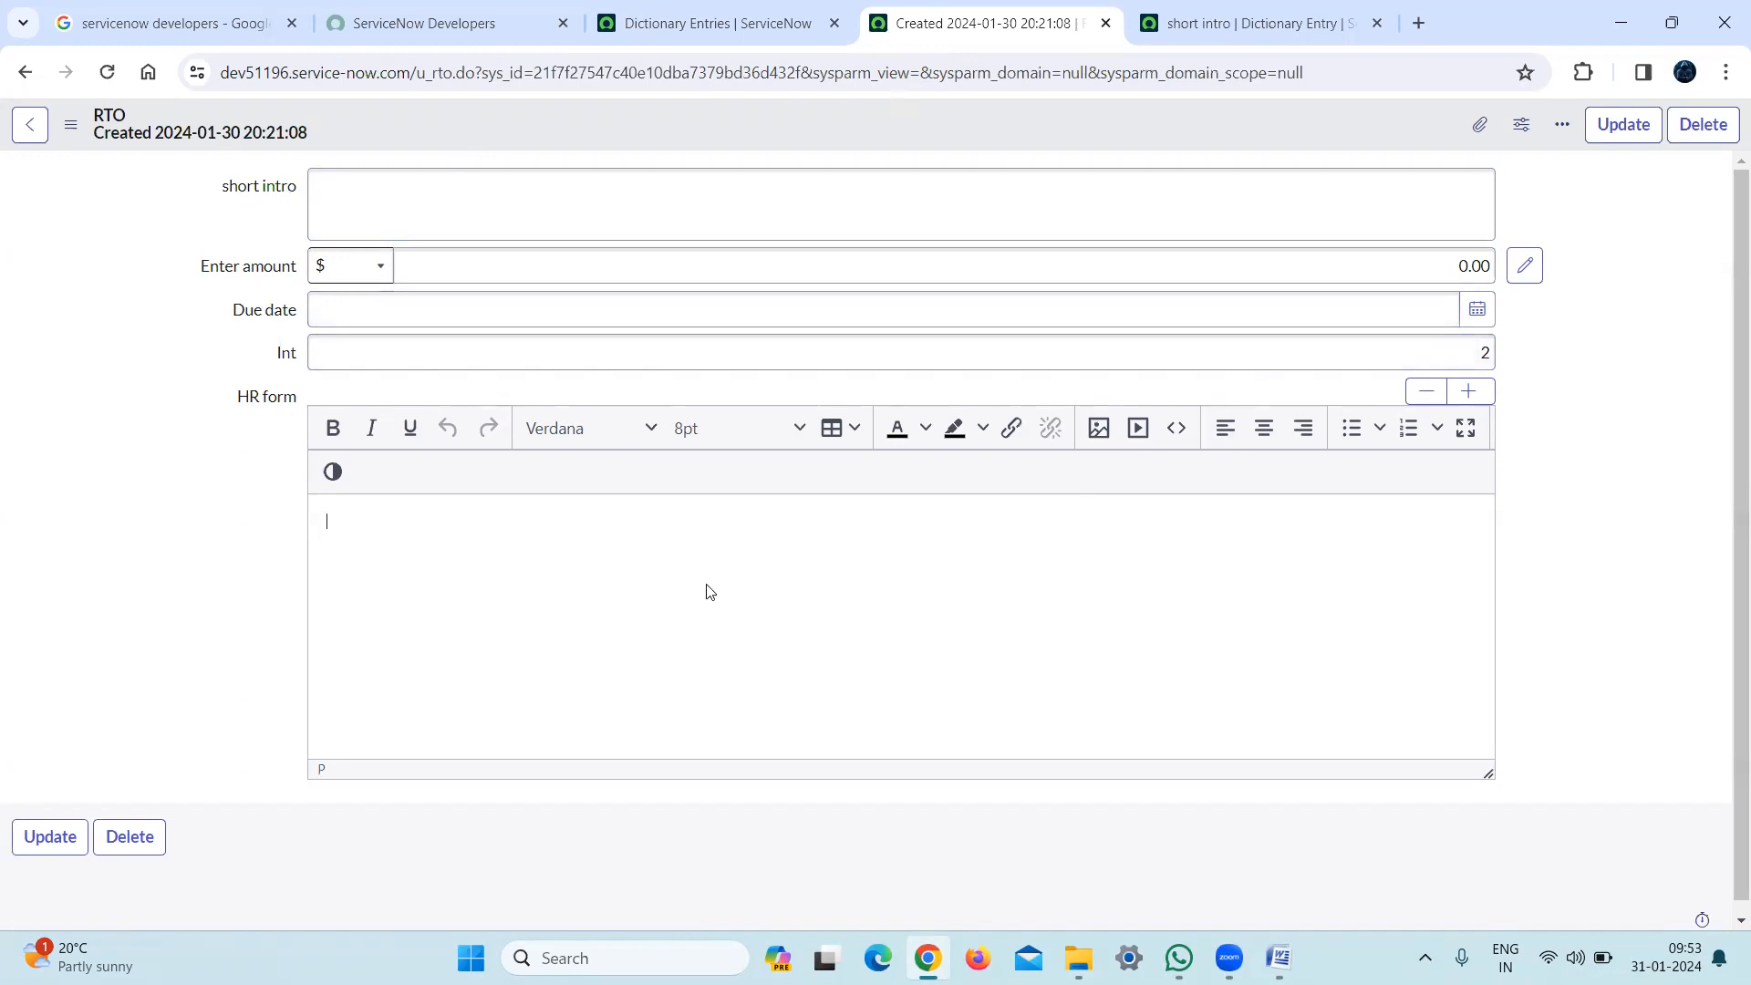
text(Hi I am ck)
key(Return)
key(Return)
text(kadsljfklasdf)
key(Return)
text(sad;lkfjds;la)
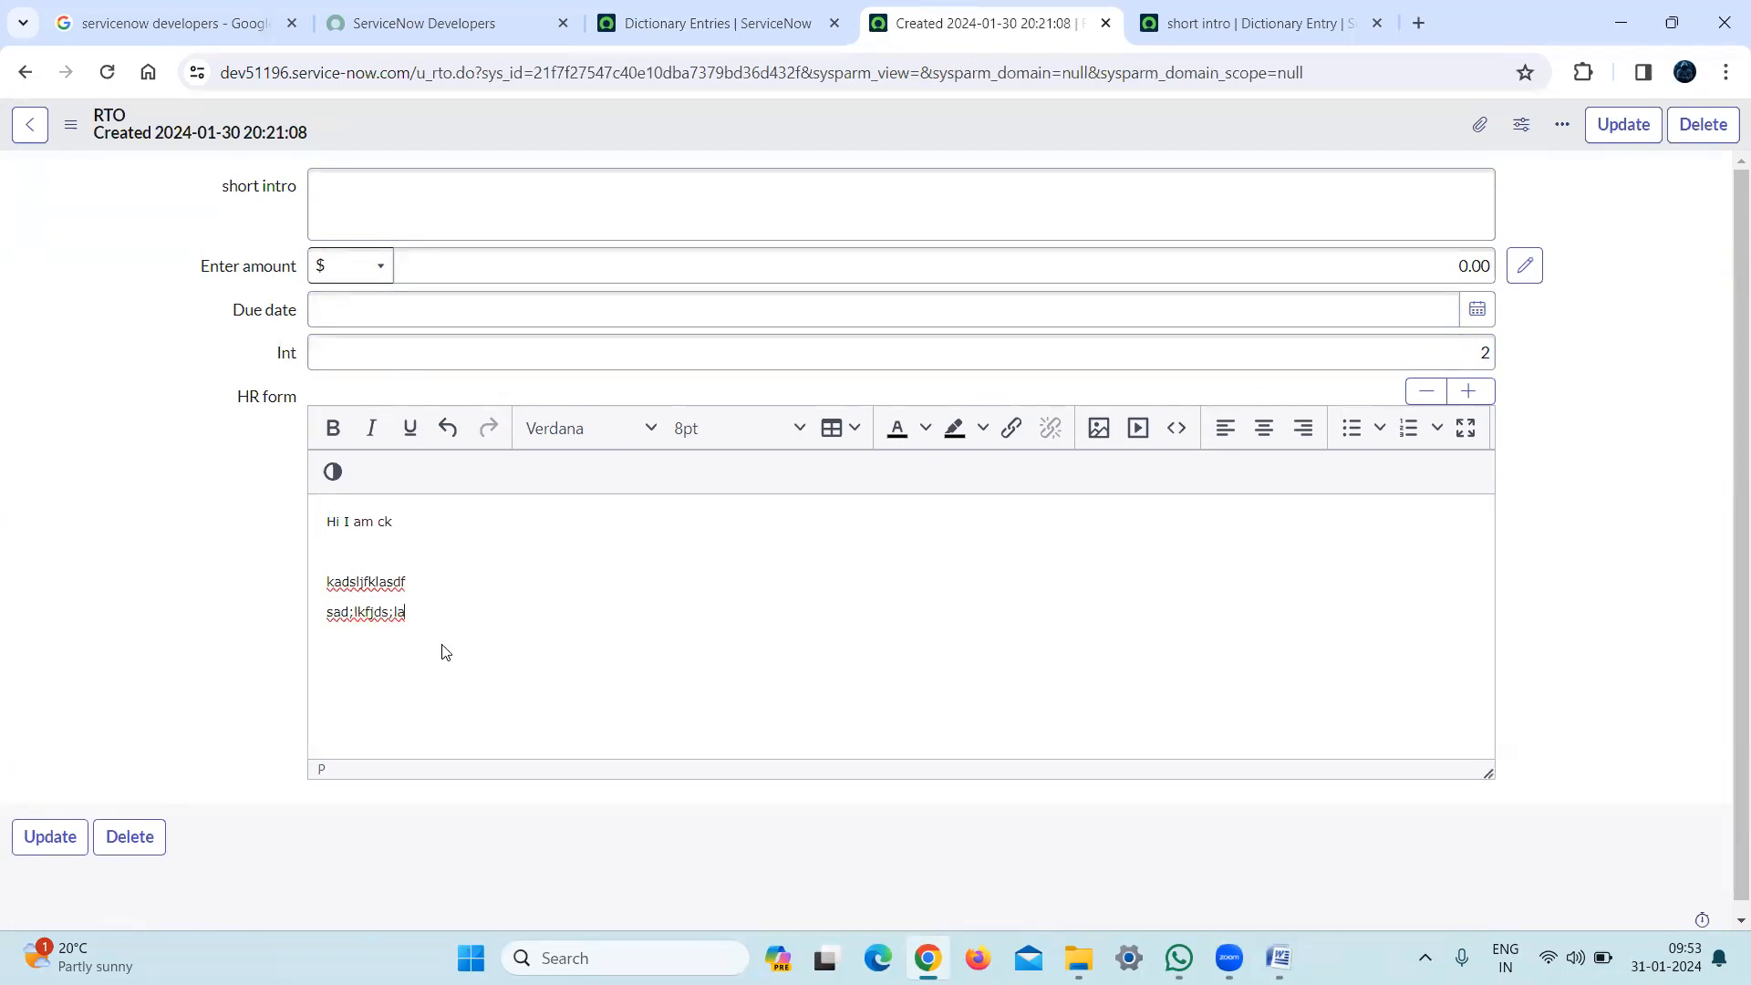
Format all the text in the HR form field as bold, italic and underlined
key(ctrl+a)
click(337, 441)
click(366, 441)
click(407, 436)
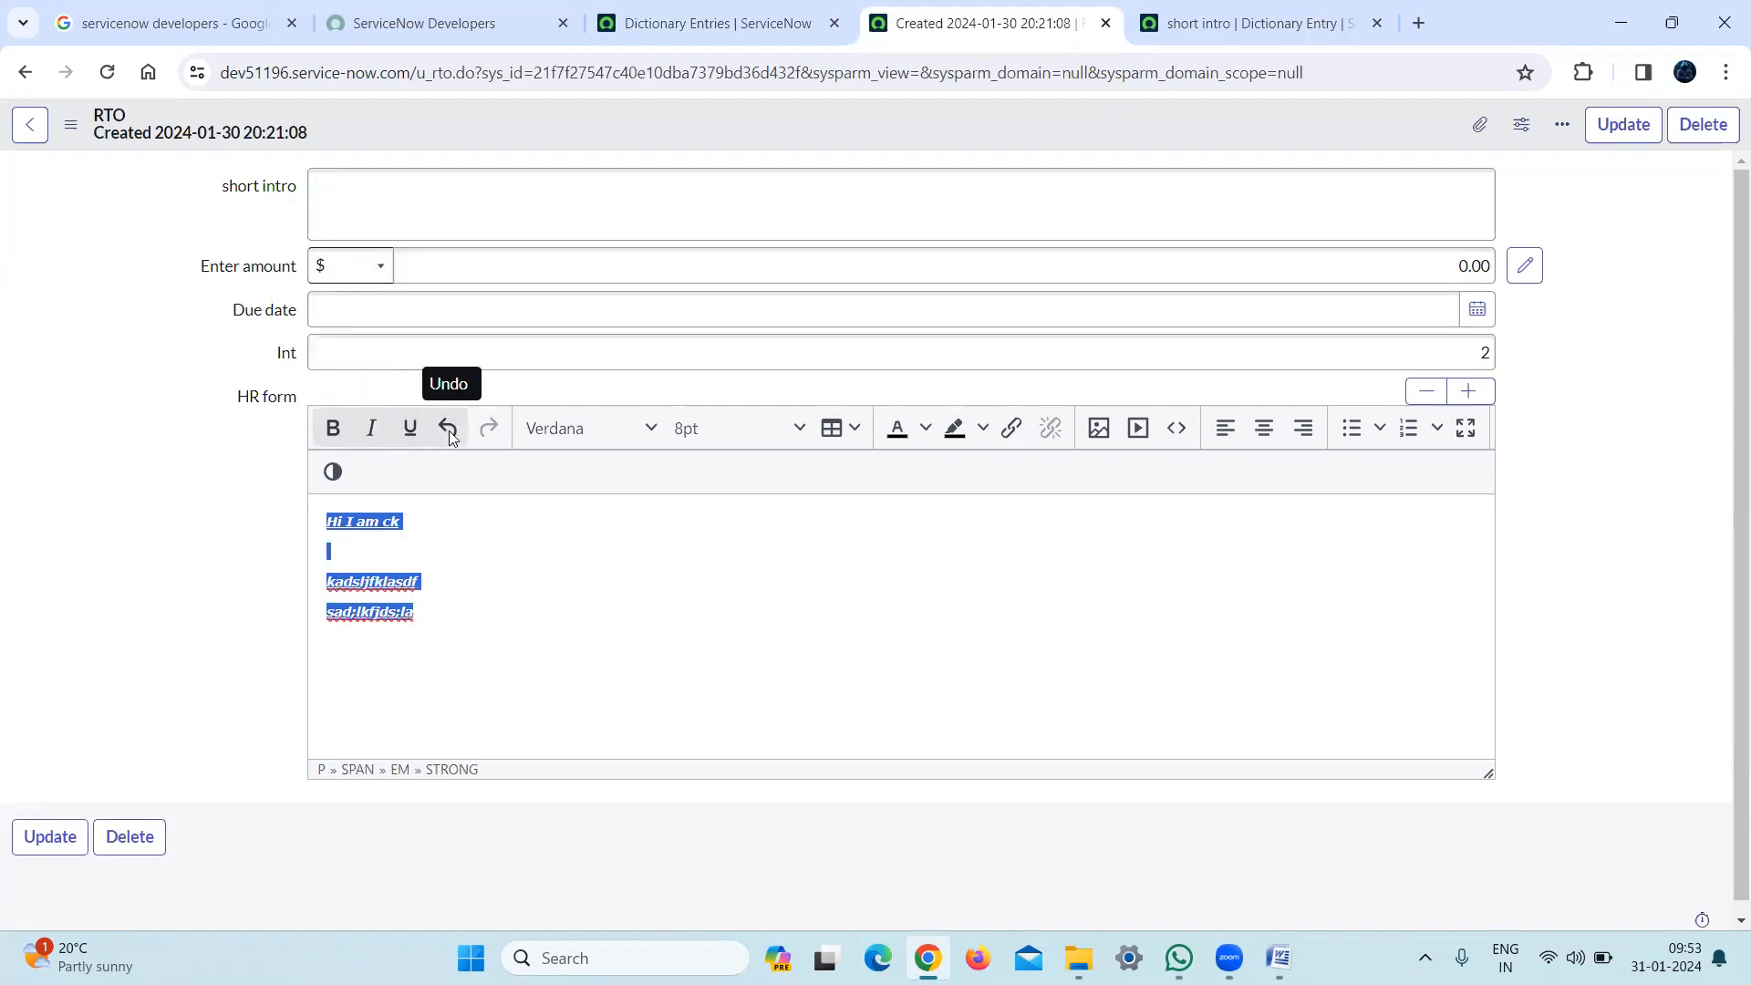
Try the Symbol font on the HR form text, switch it to Arial, and set the size to 18pt
click(652, 433)
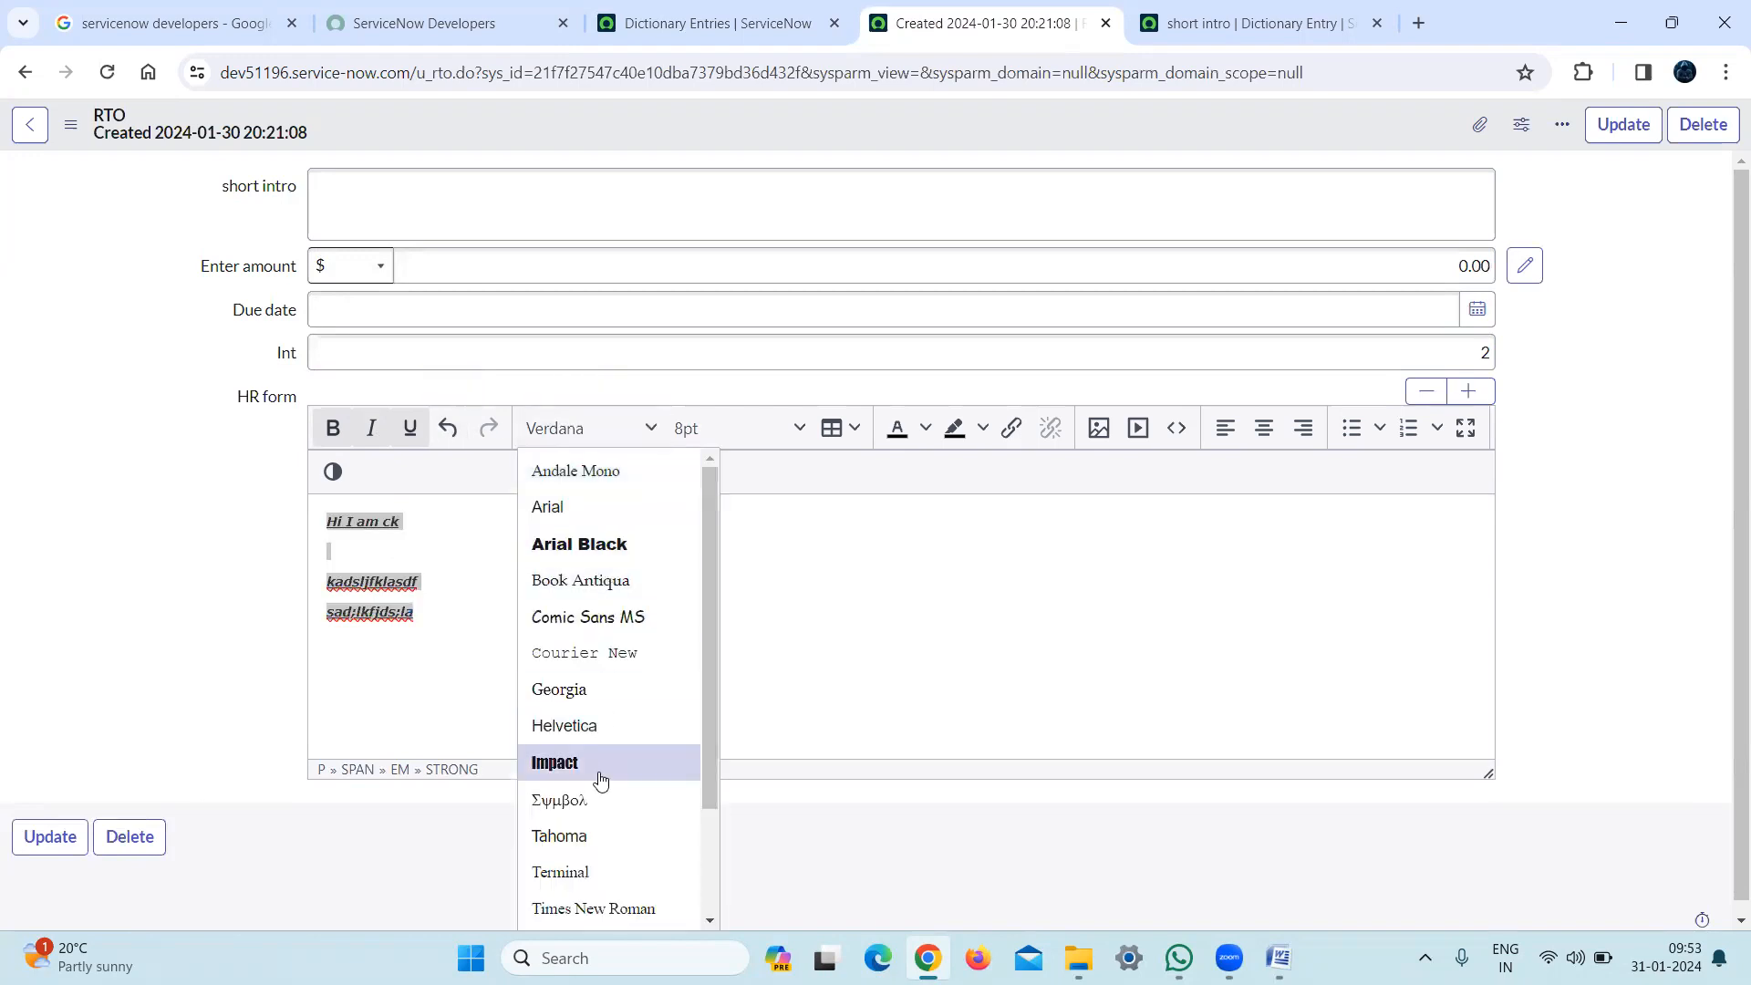
click(593, 800)
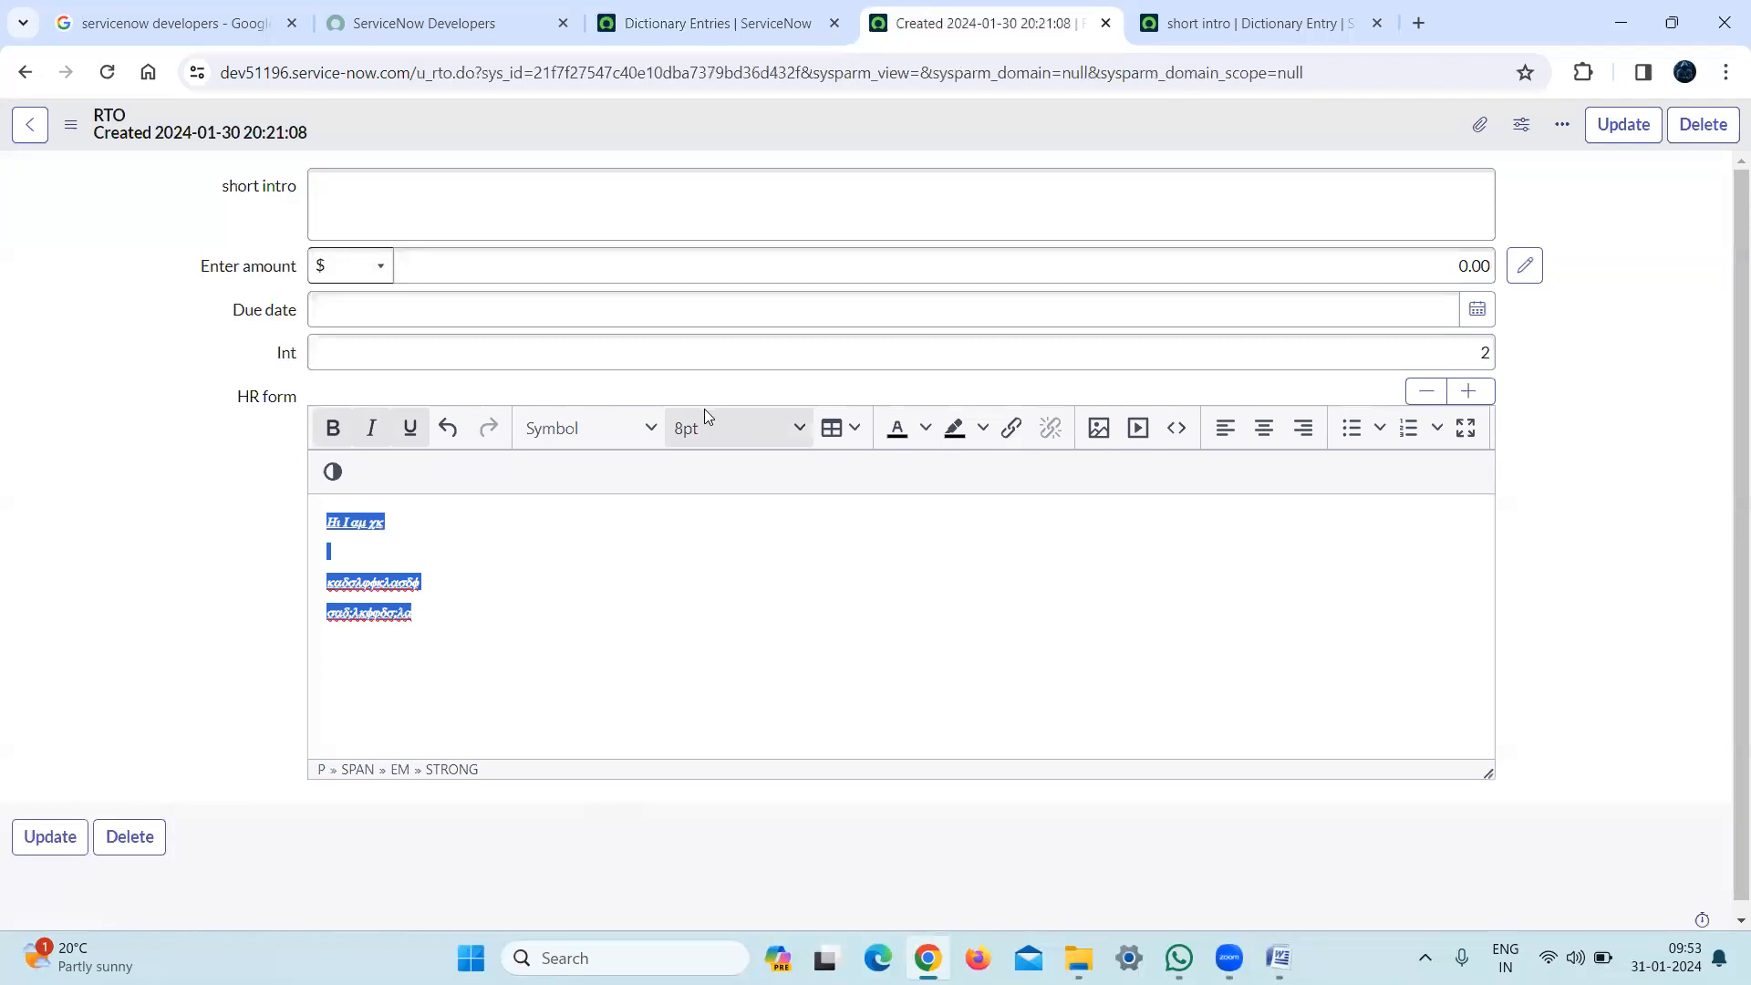
click(597, 432)
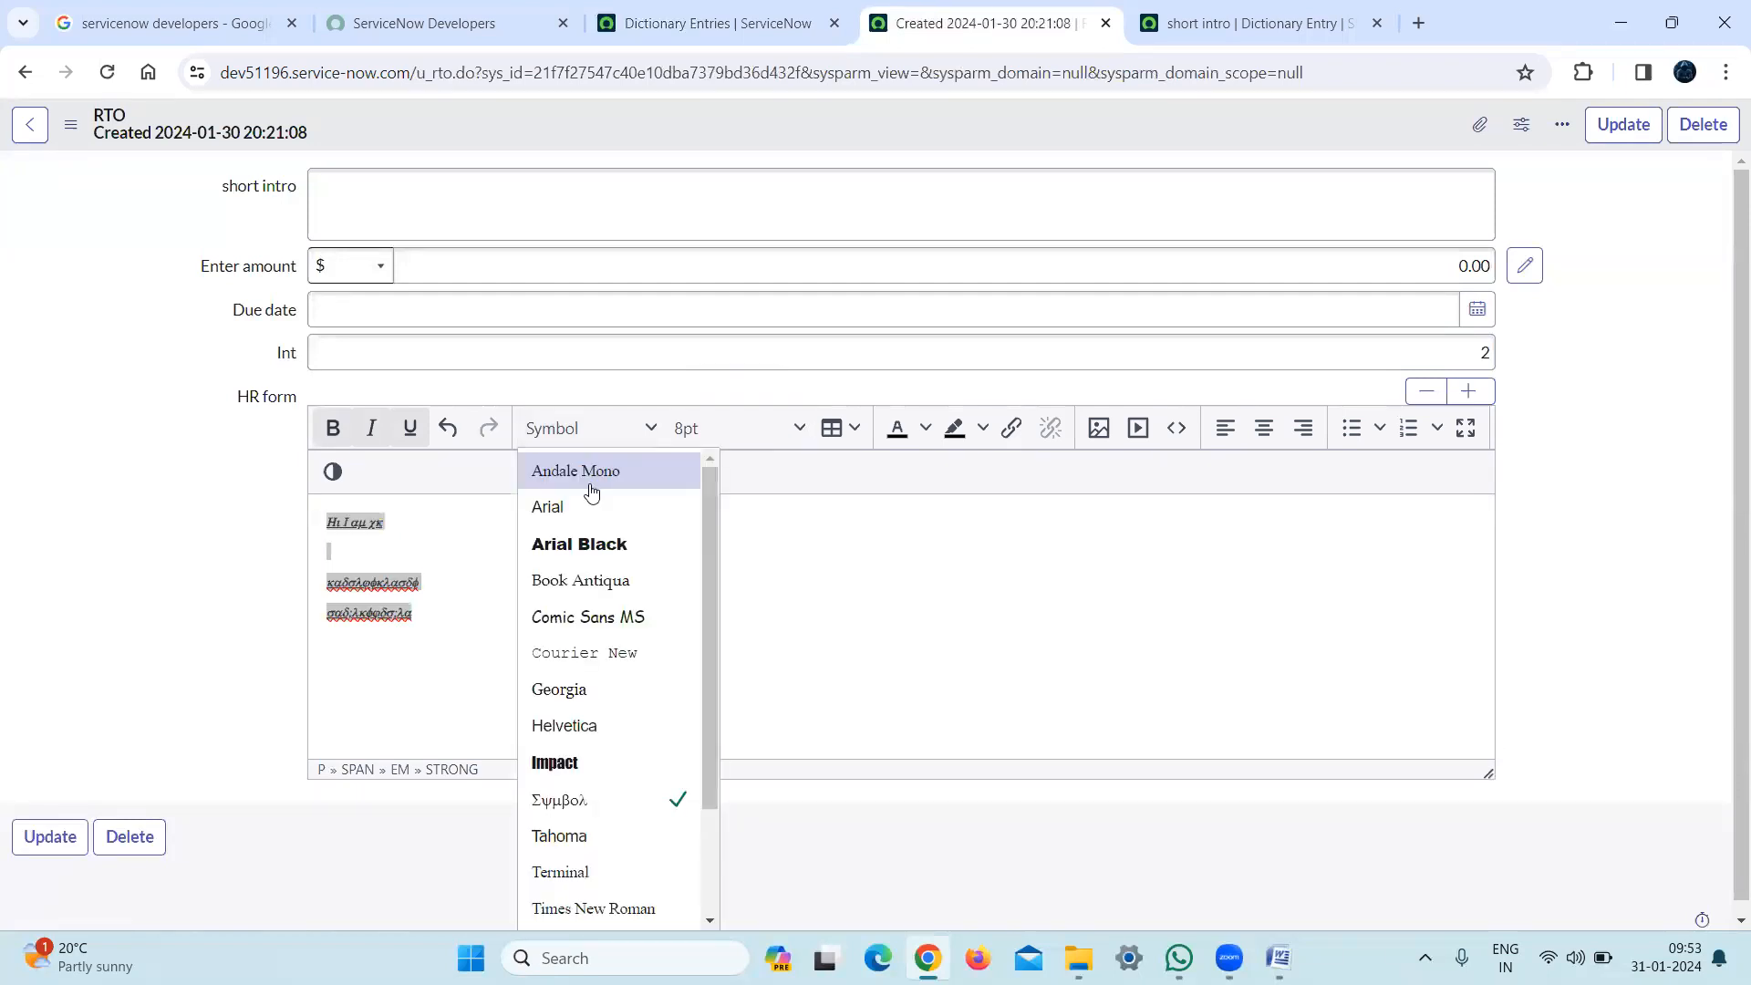
click(591, 508)
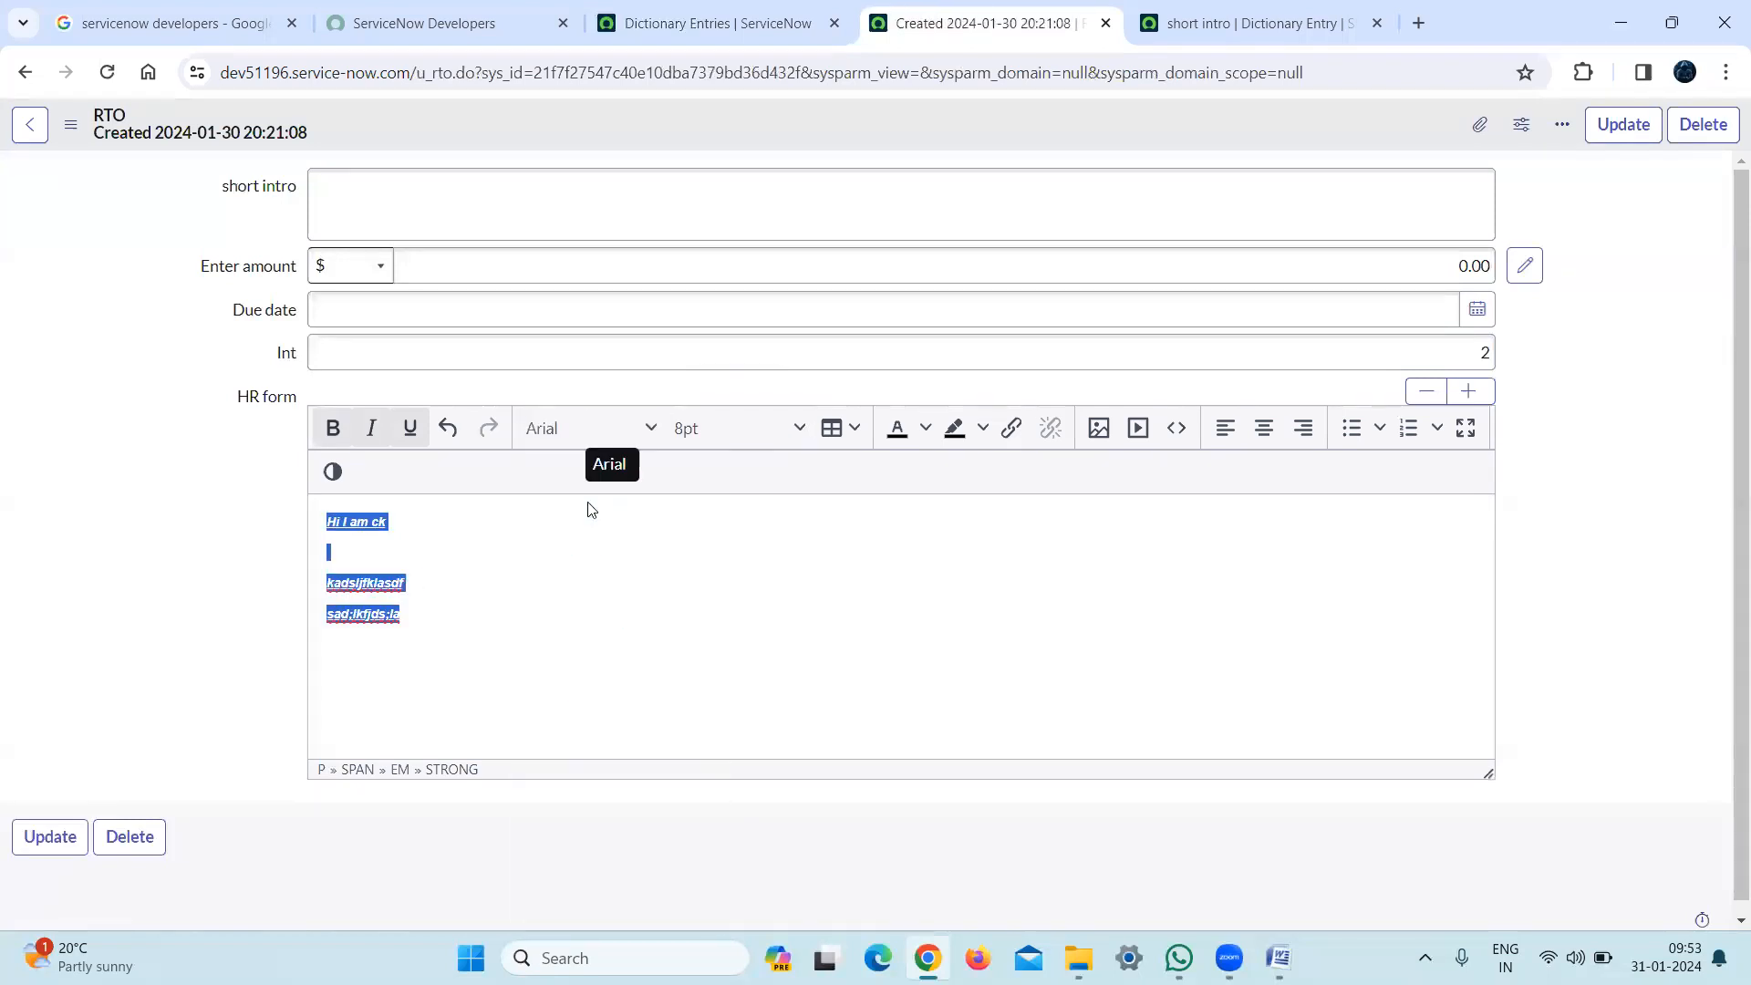
click(750, 434)
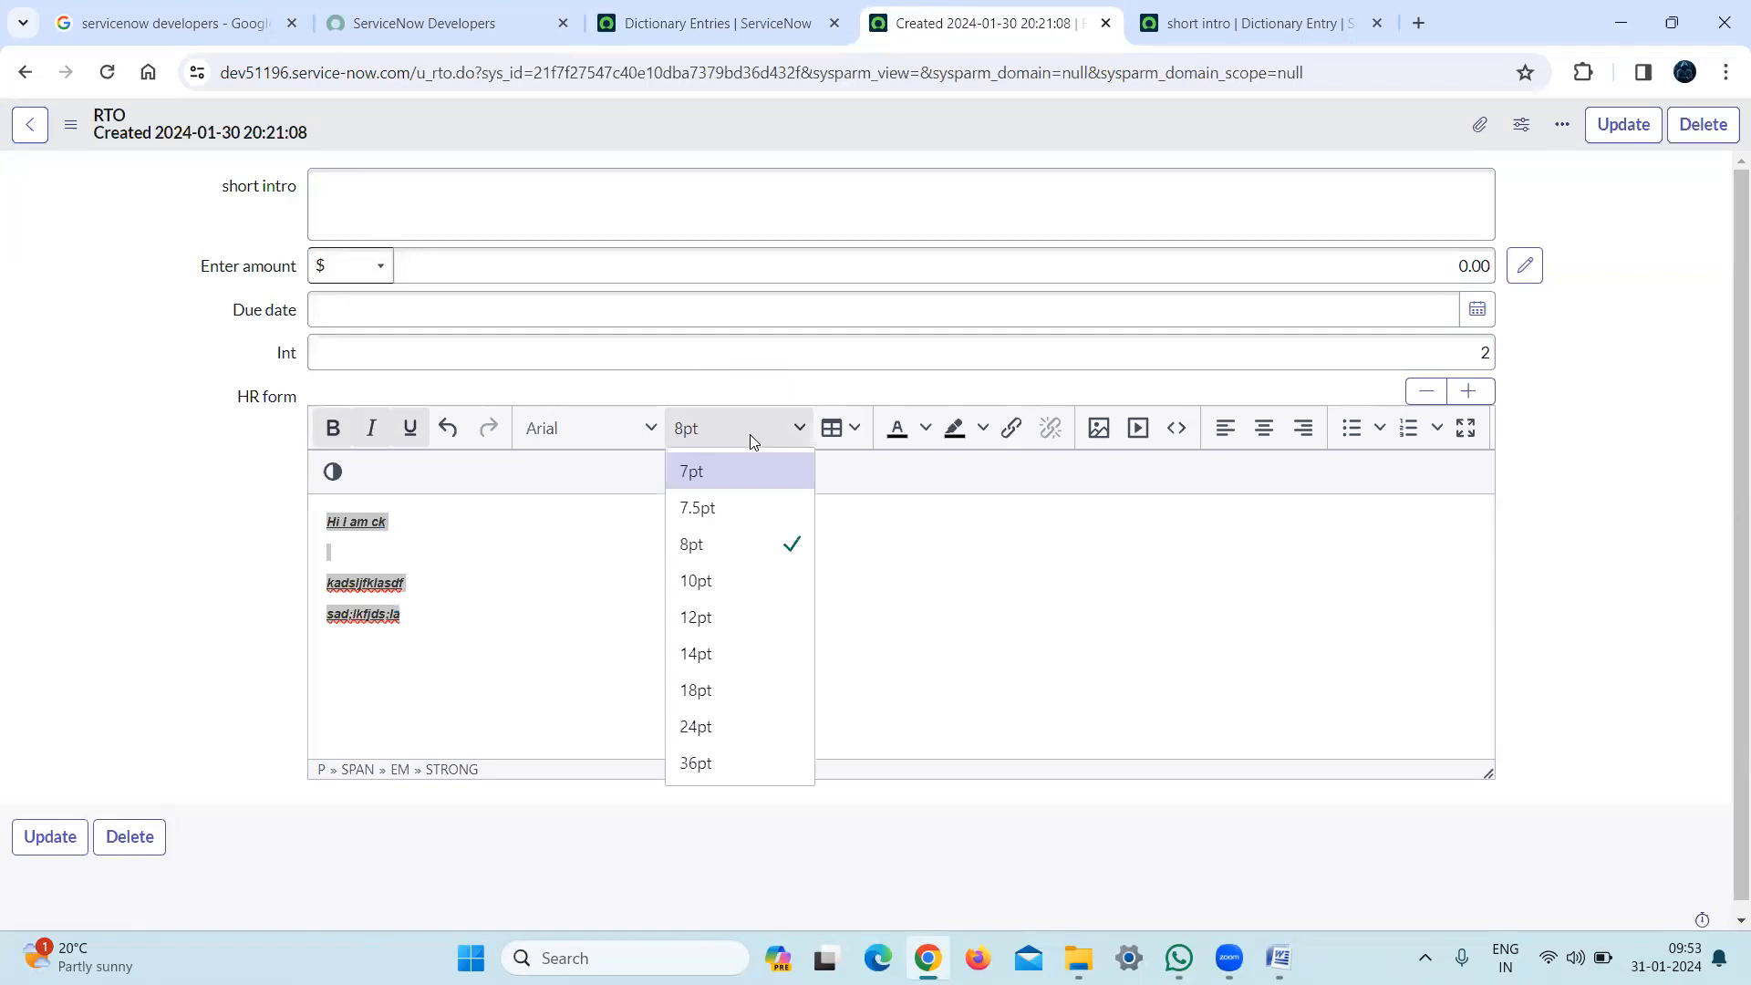
click(717, 689)
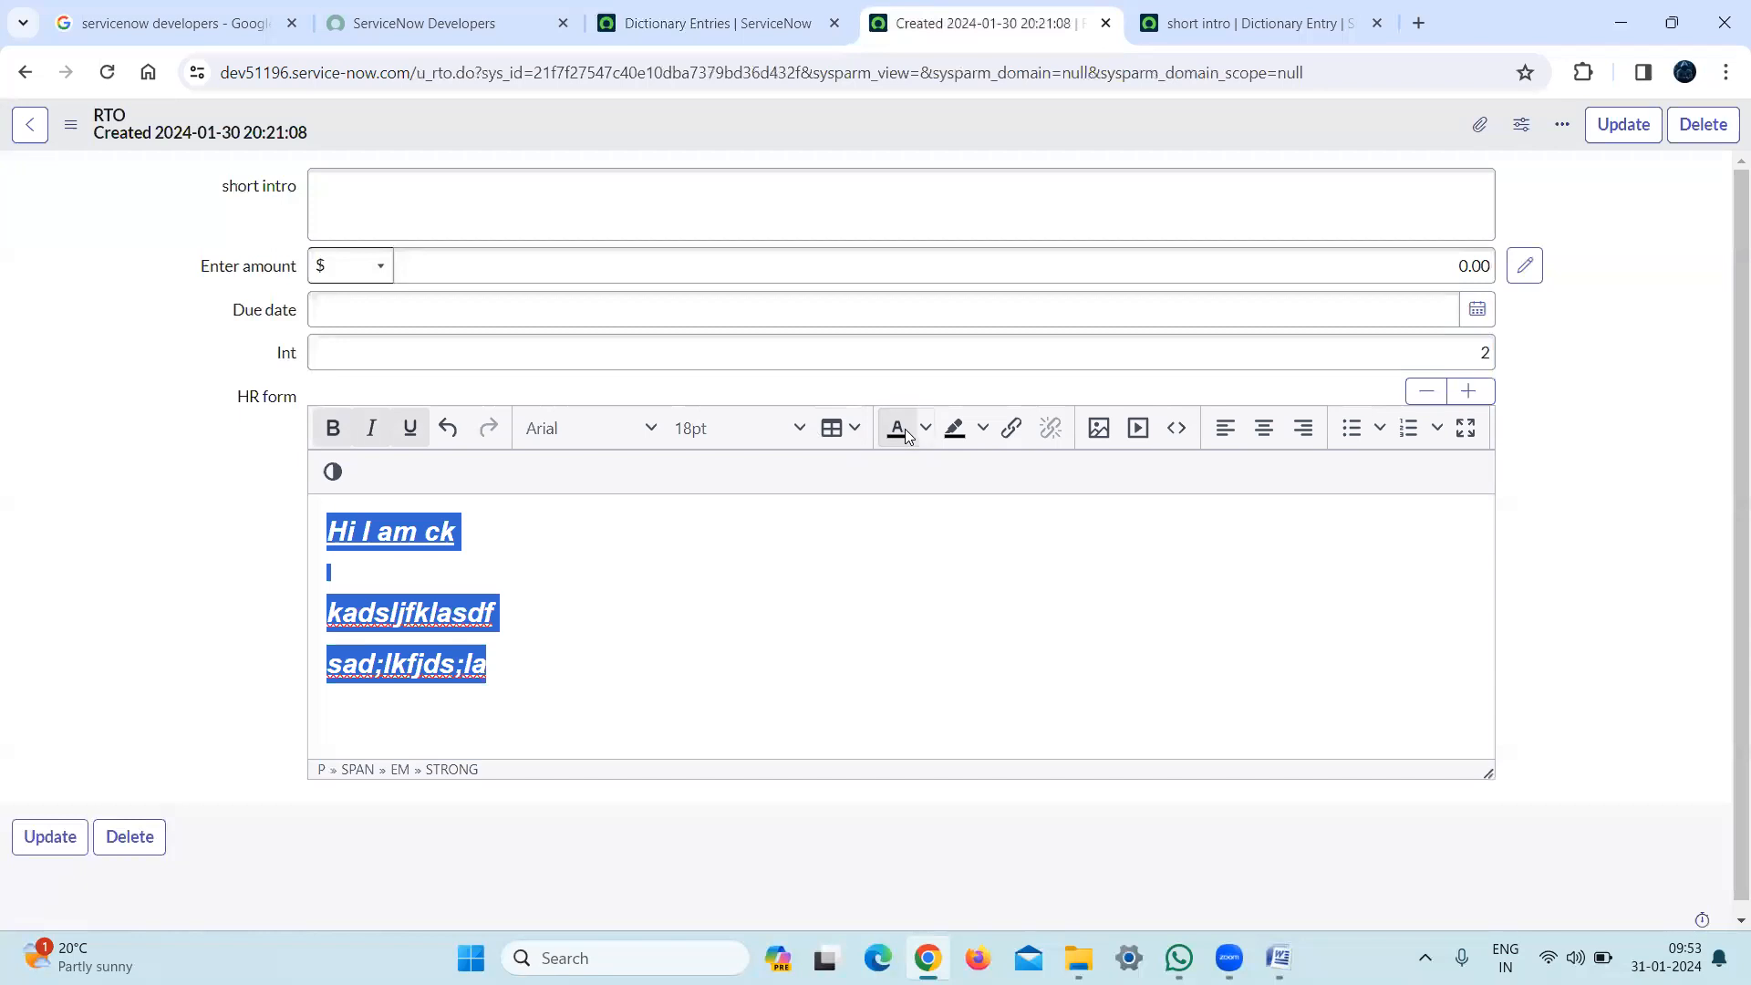
Color the HR form text red and apply a black background highlight to it
click(932, 438)
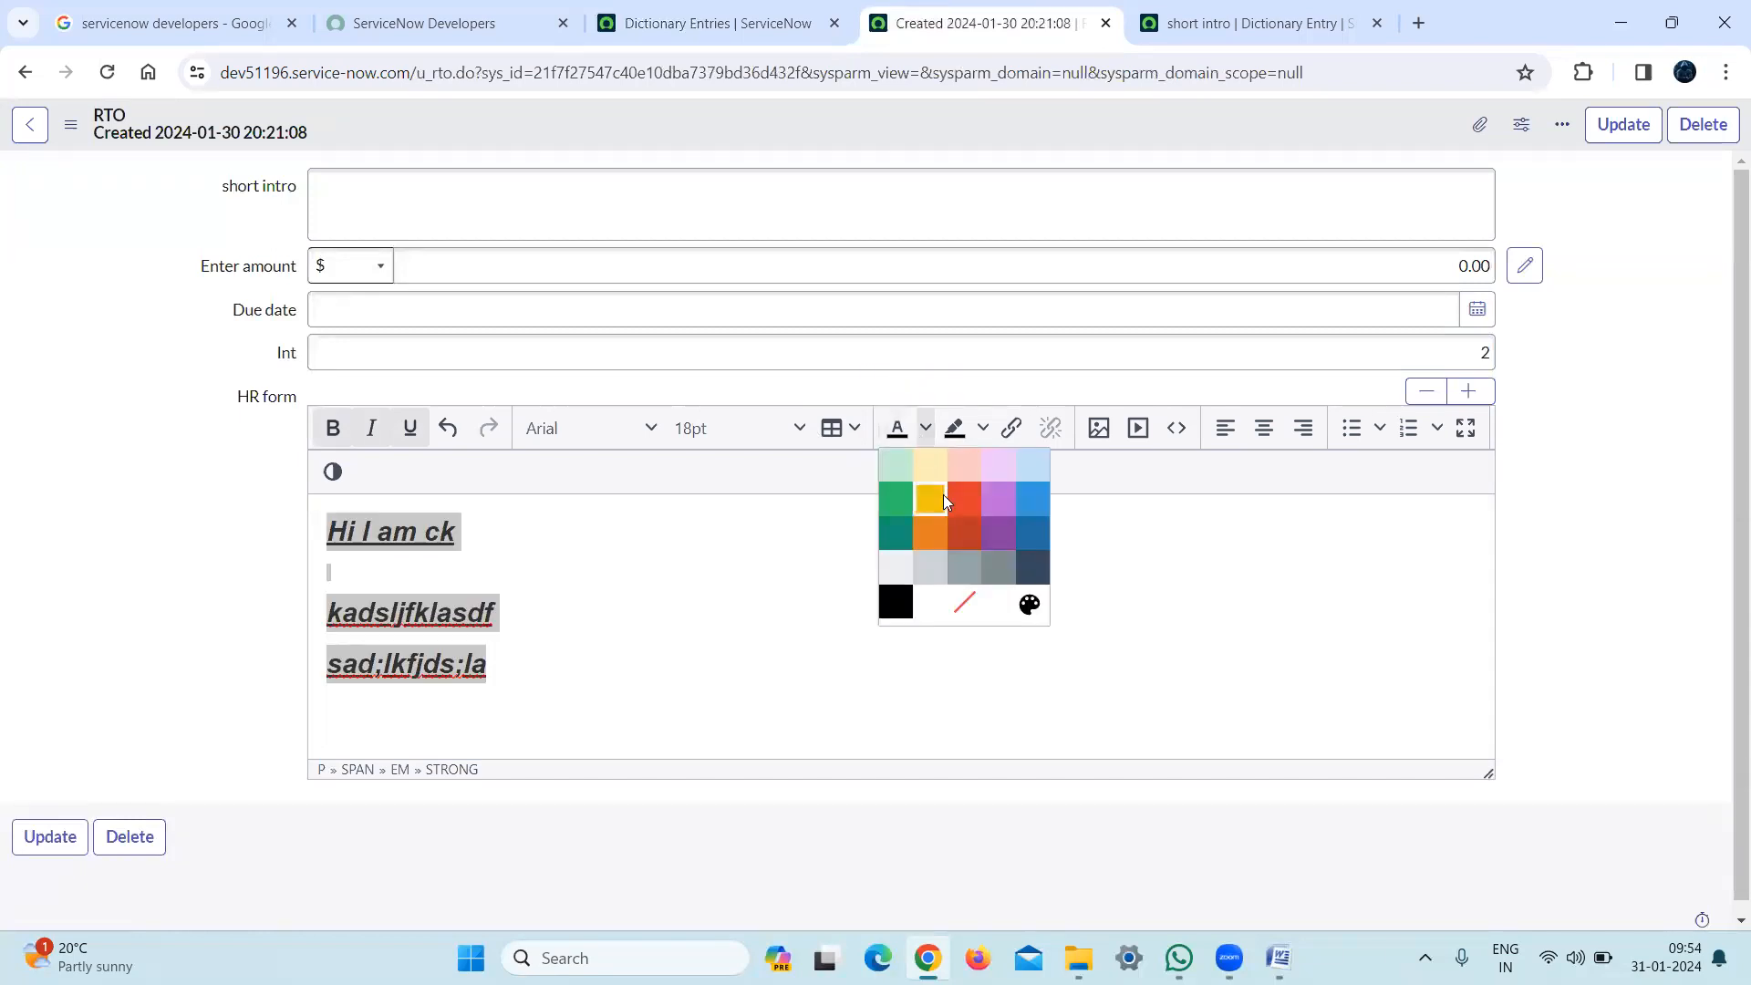
click(974, 500)
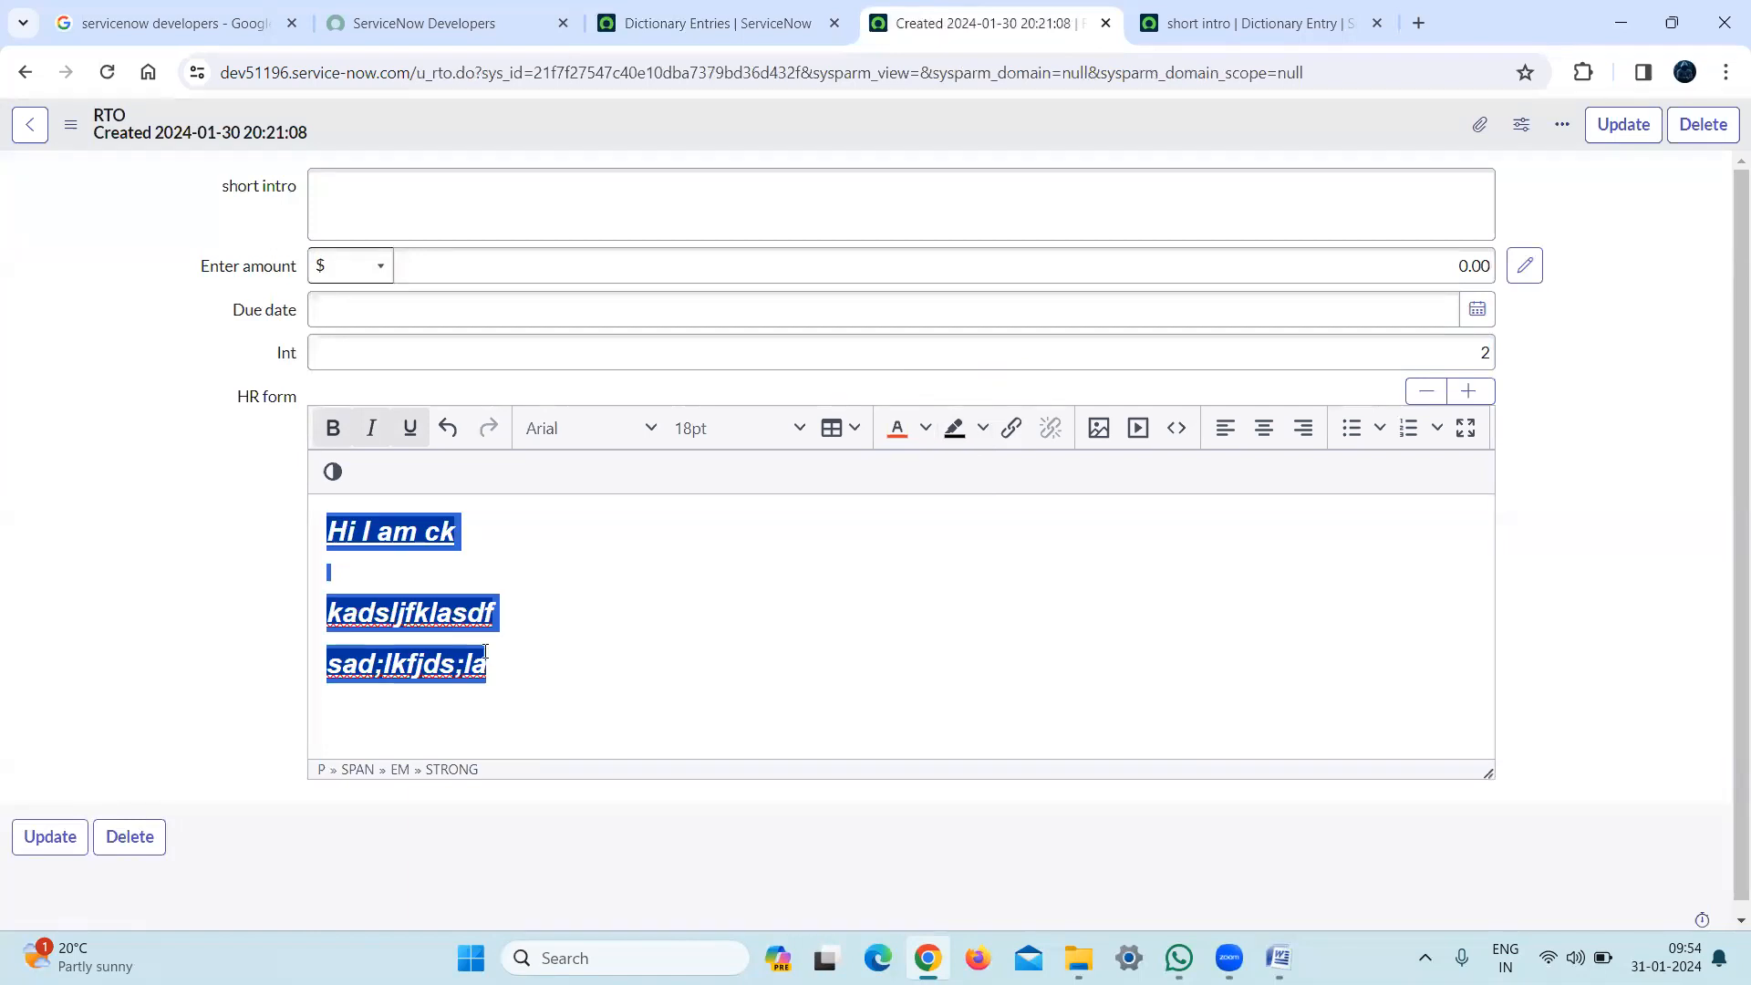
click(955, 428)
Check the link options without adding one, and insert the image download.png from Downloads into the HR form field
click(1013, 431)
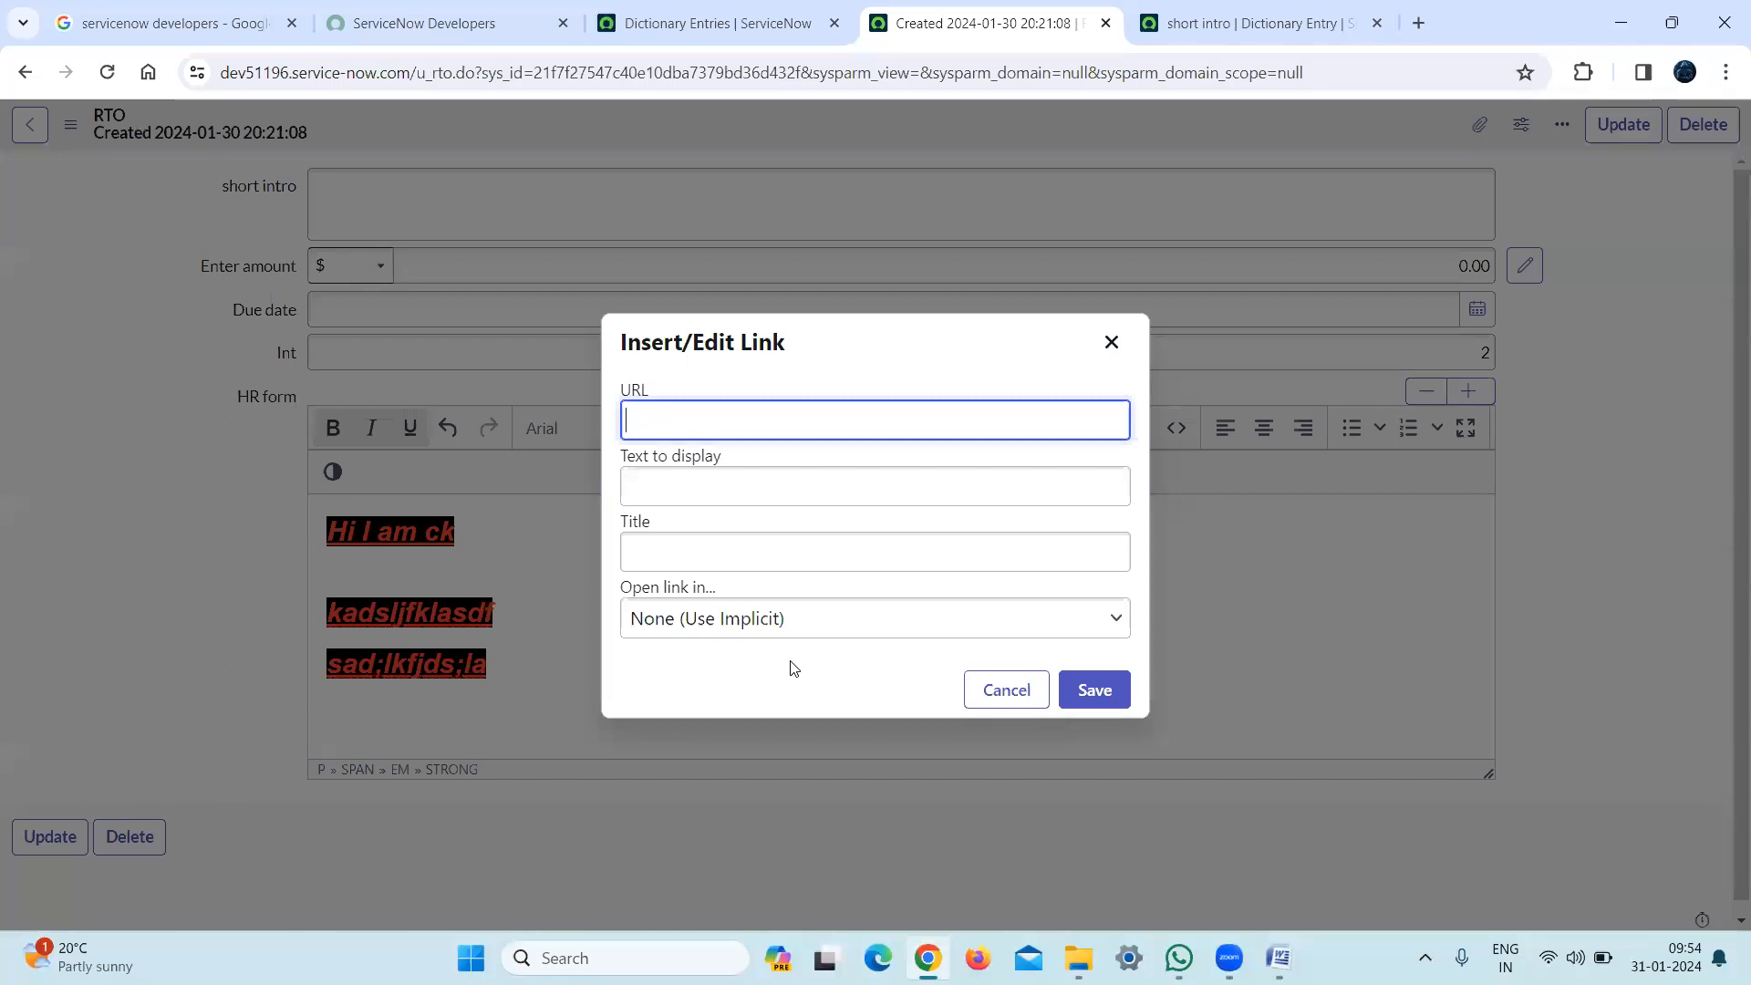
click(1111, 341)
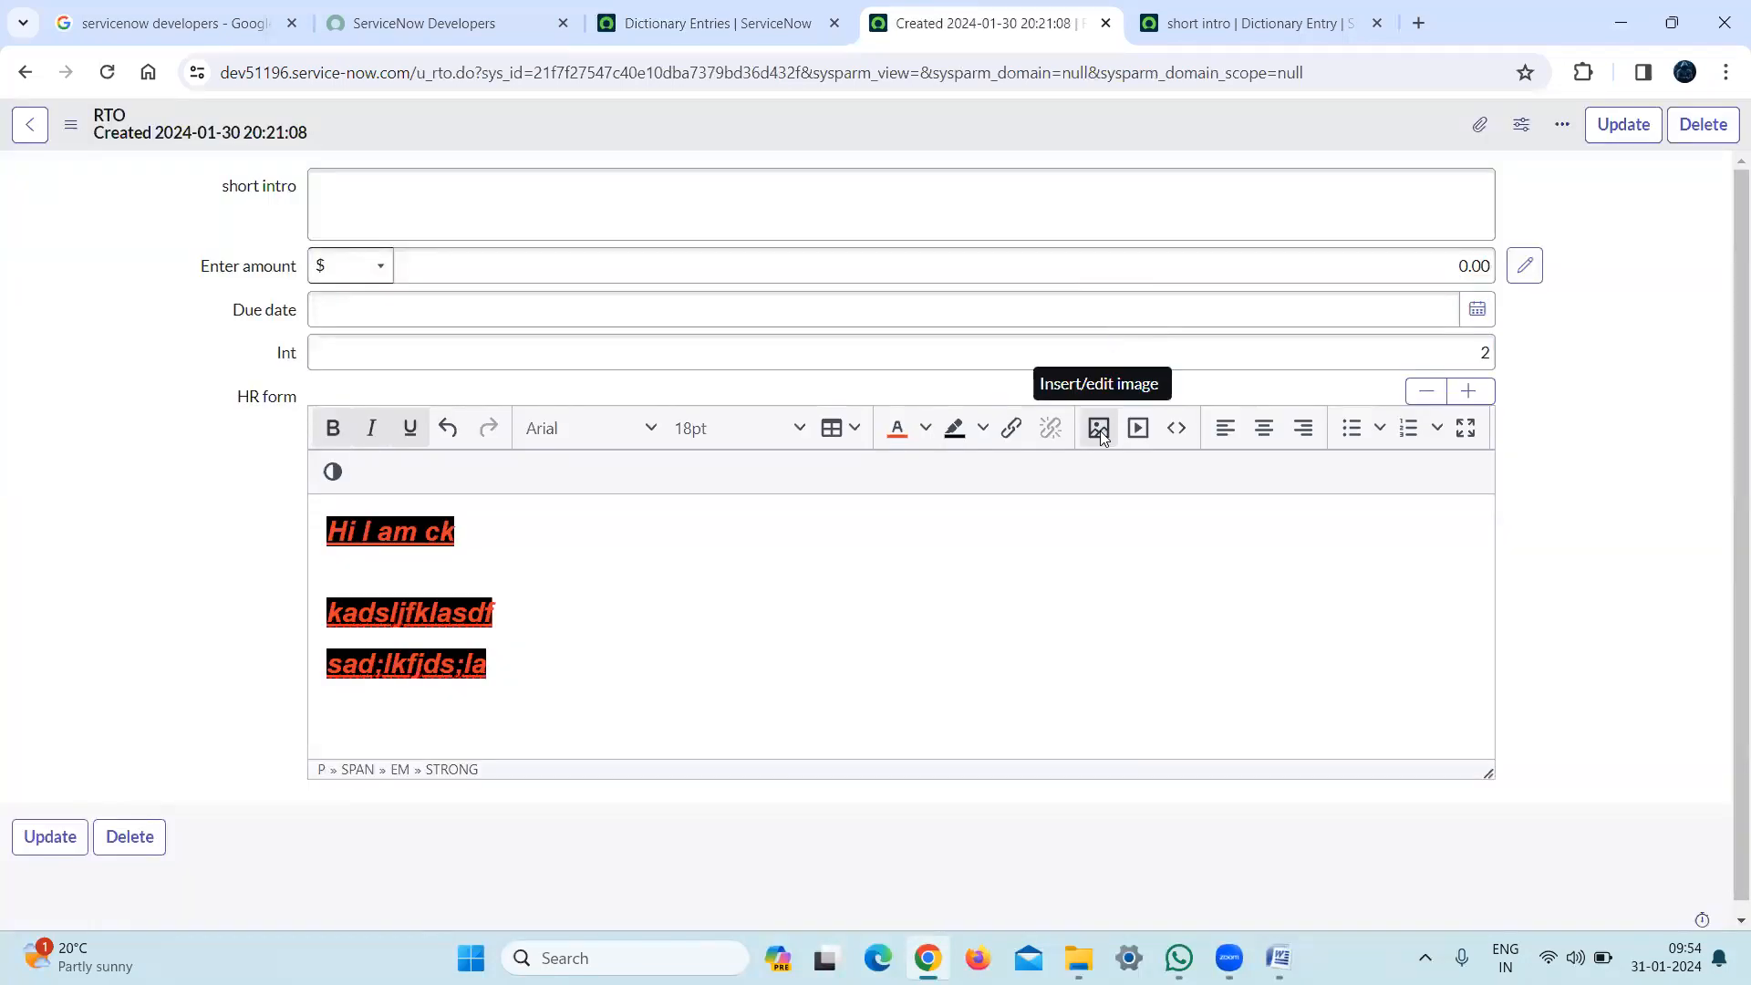
click(1100, 431)
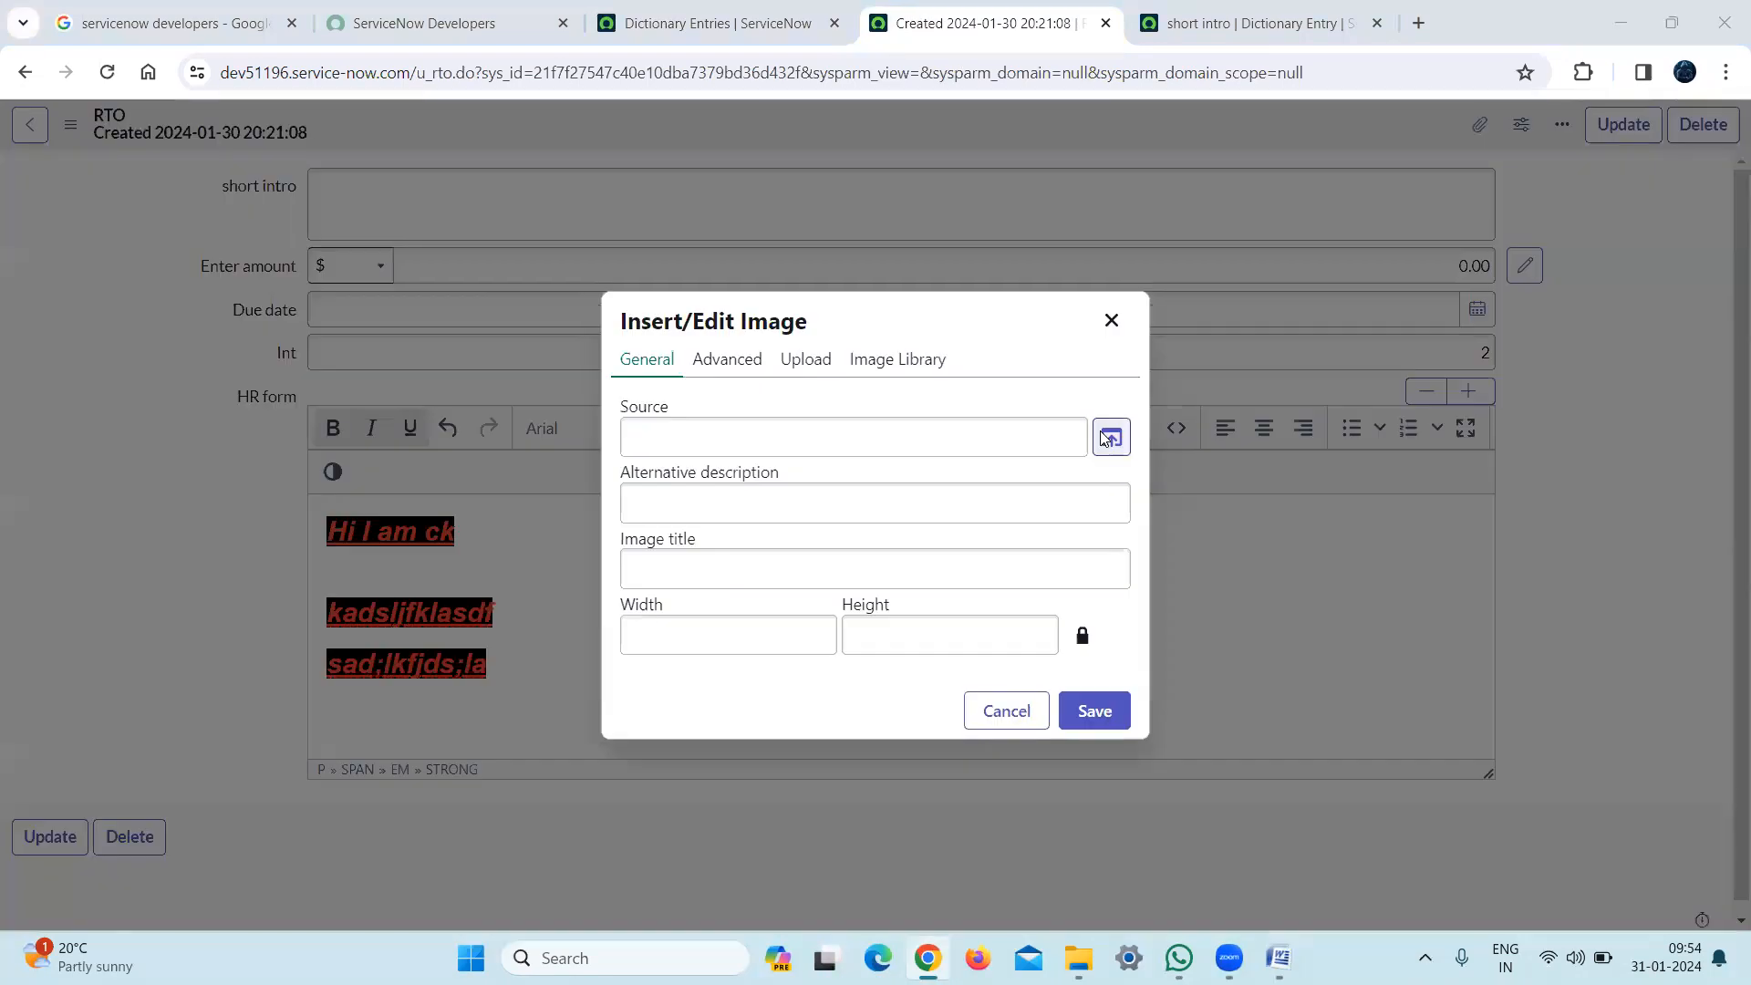
click(1111, 437)
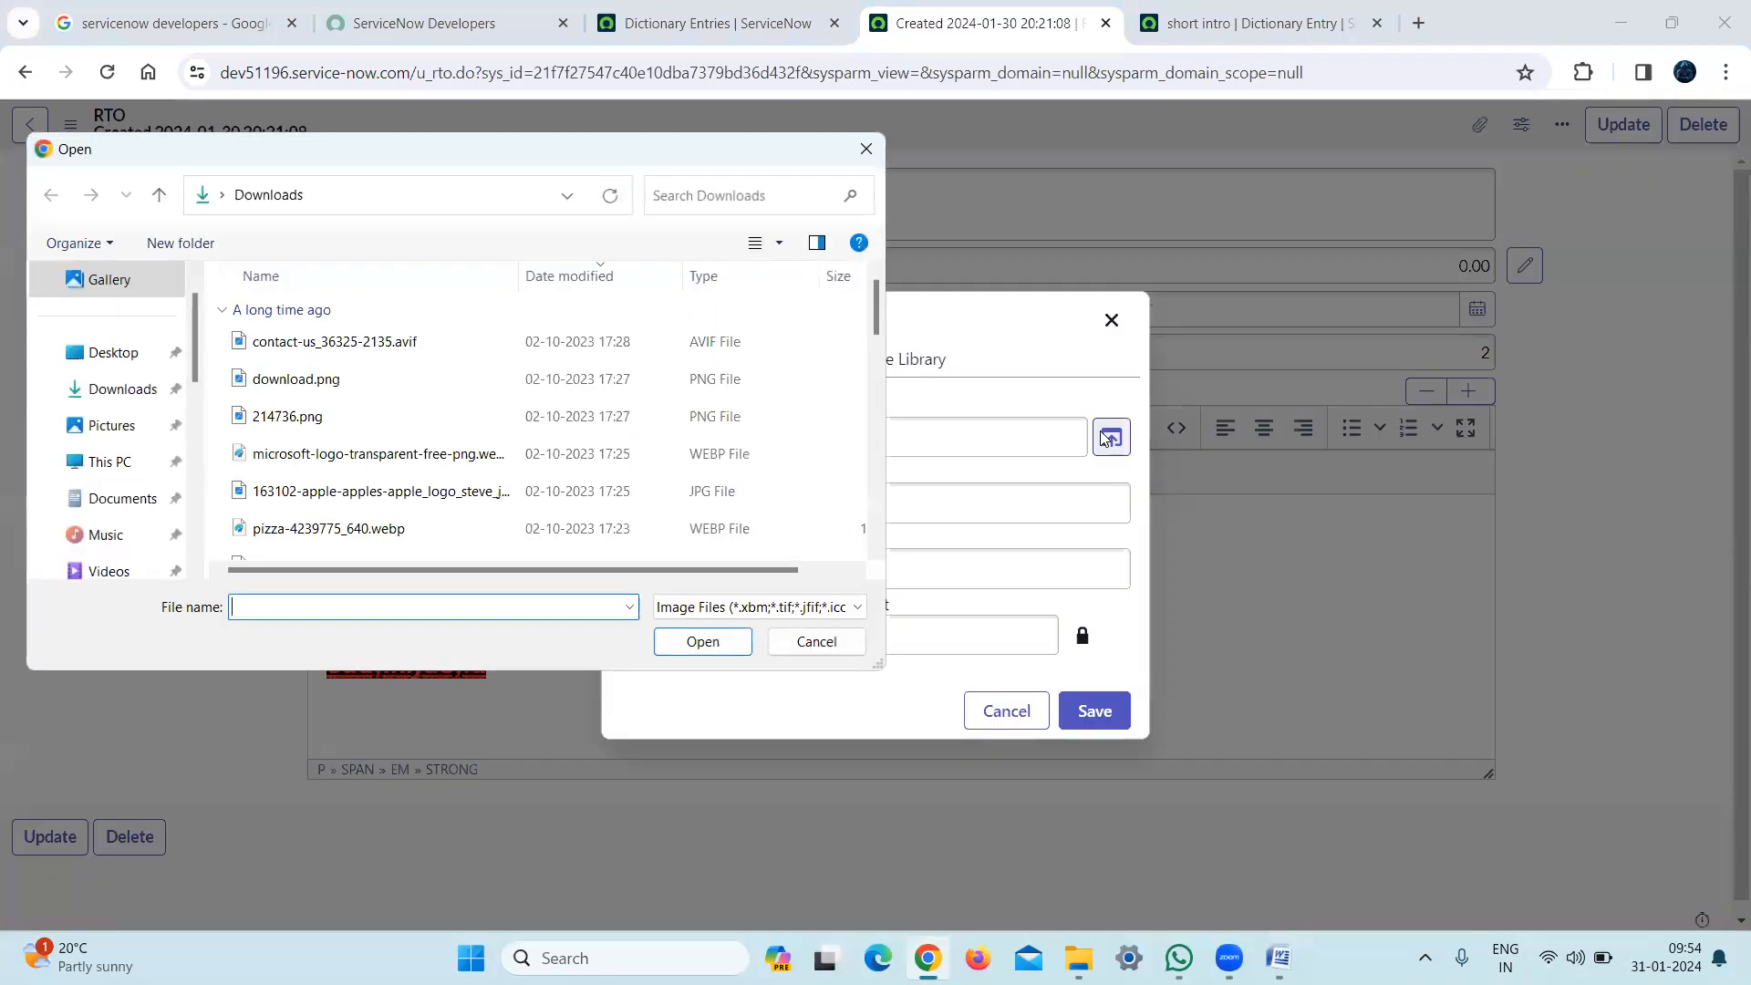
click(362, 368)
click(721, 649)
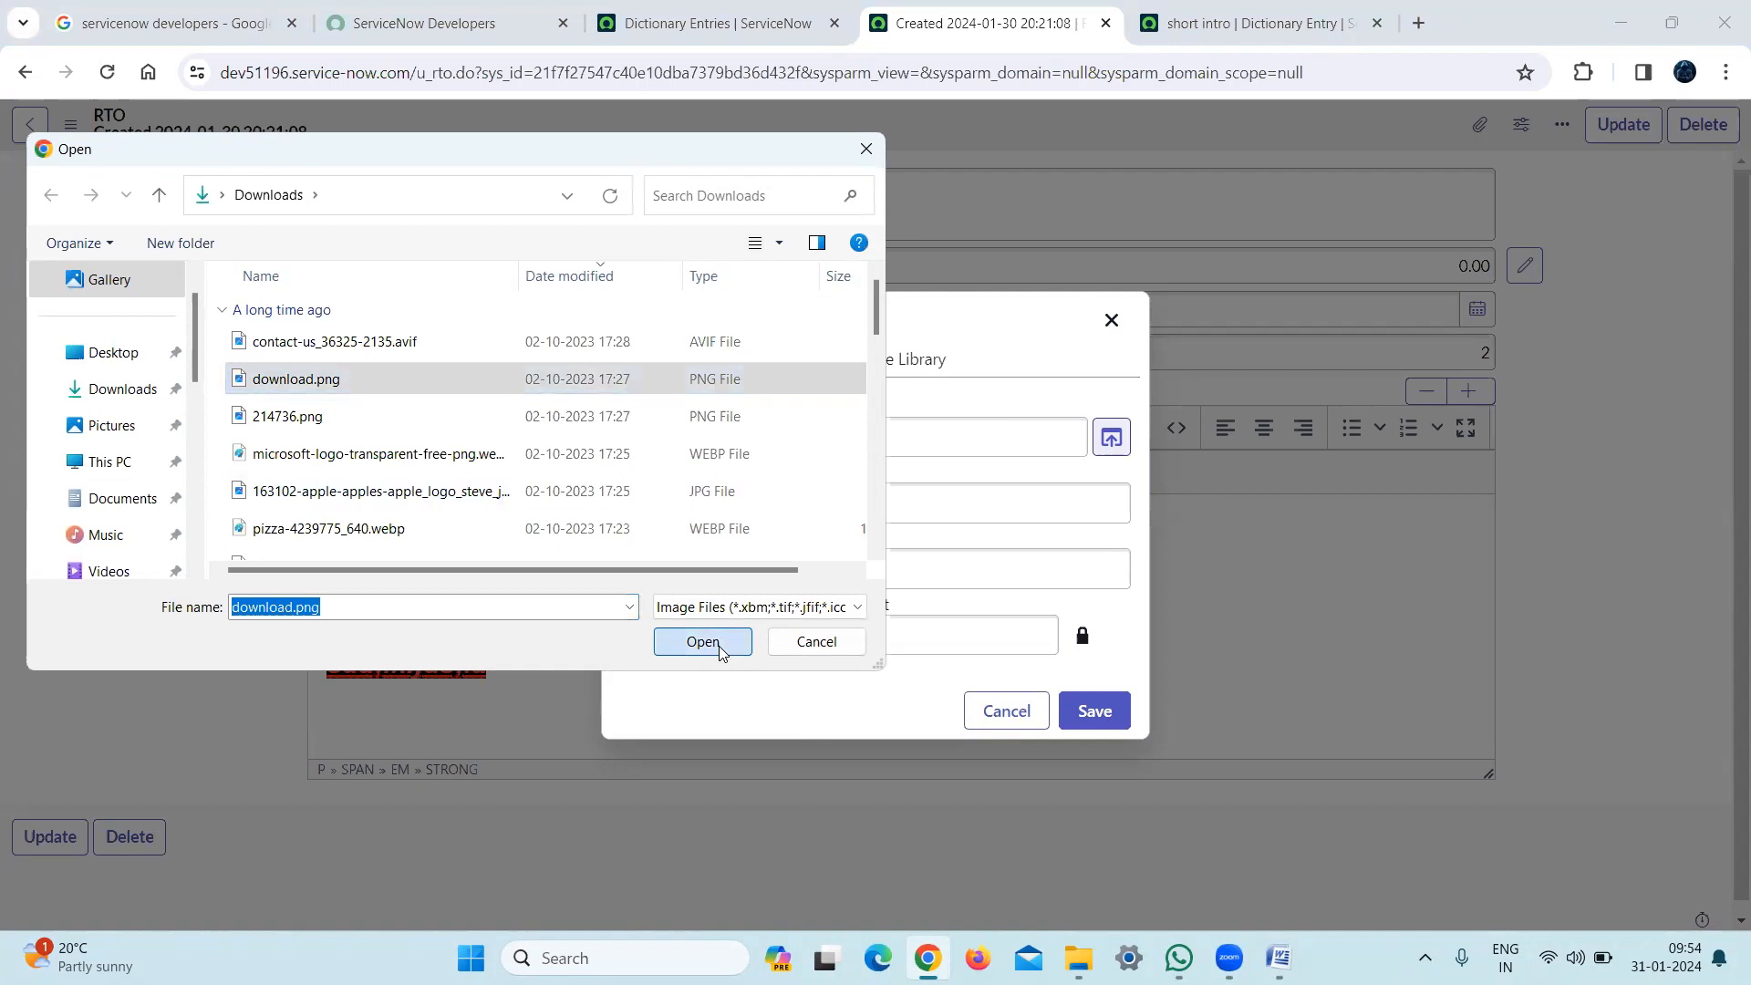
click(1131, 721)
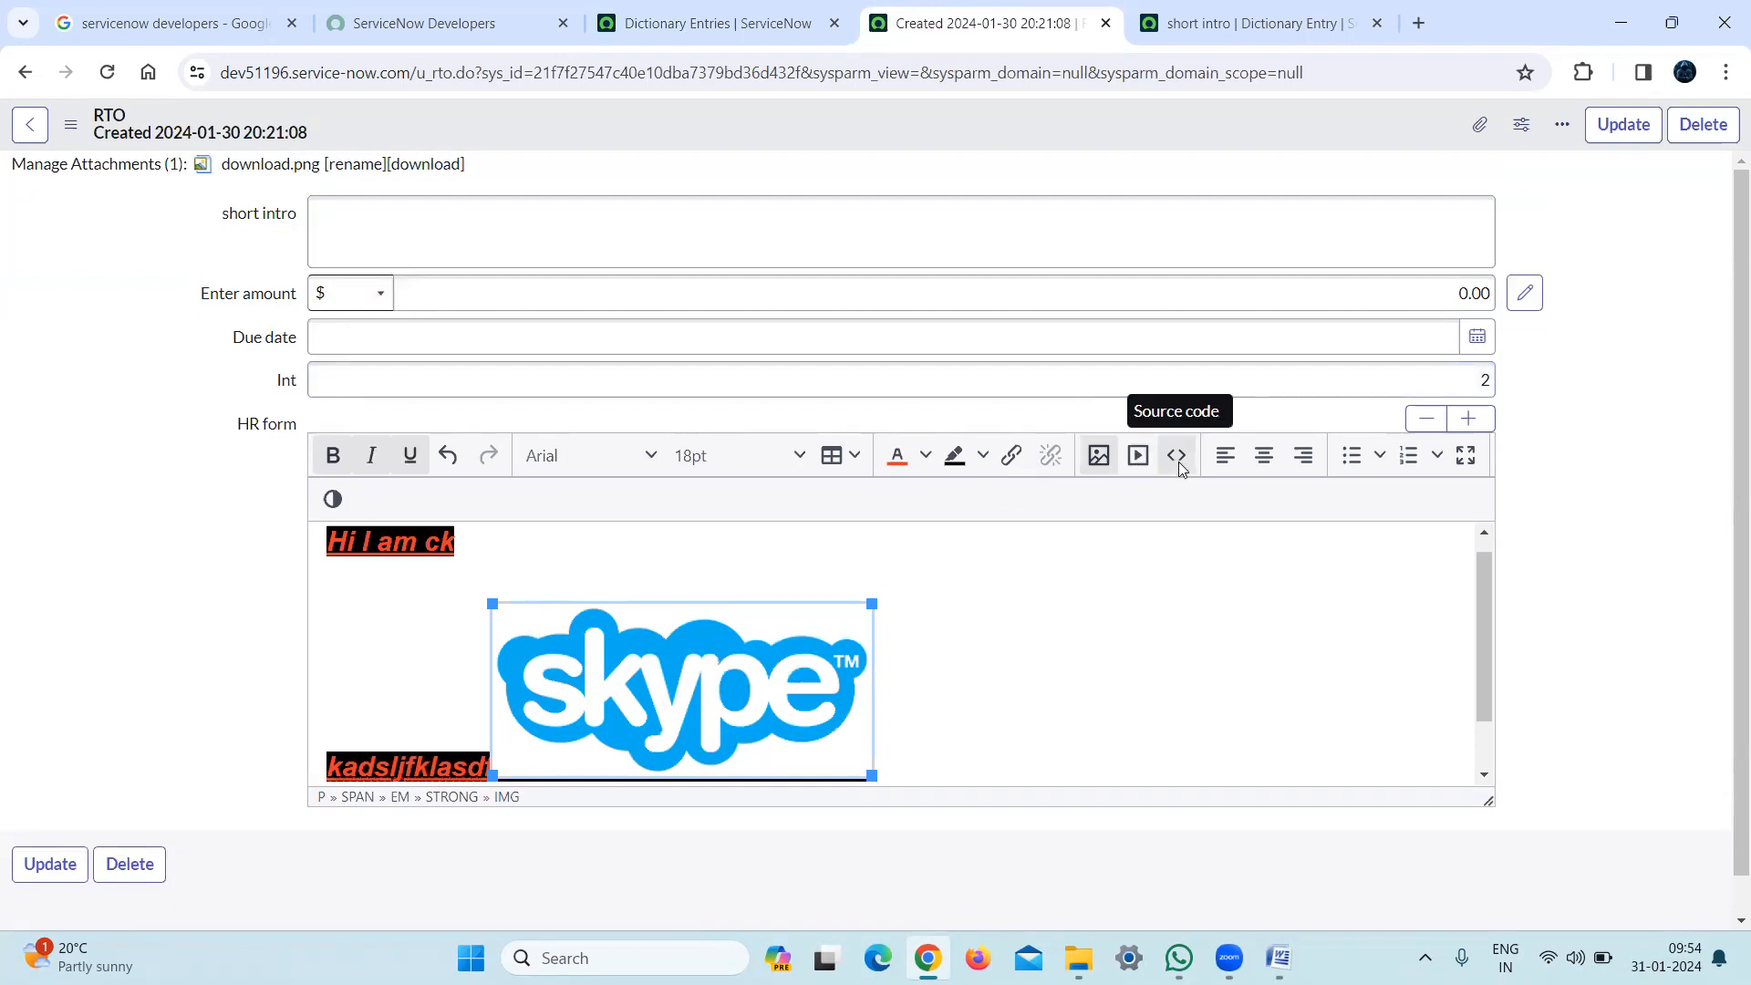
View the HR form field's source code without editing it and clear all content from the field
click(1177, 456)
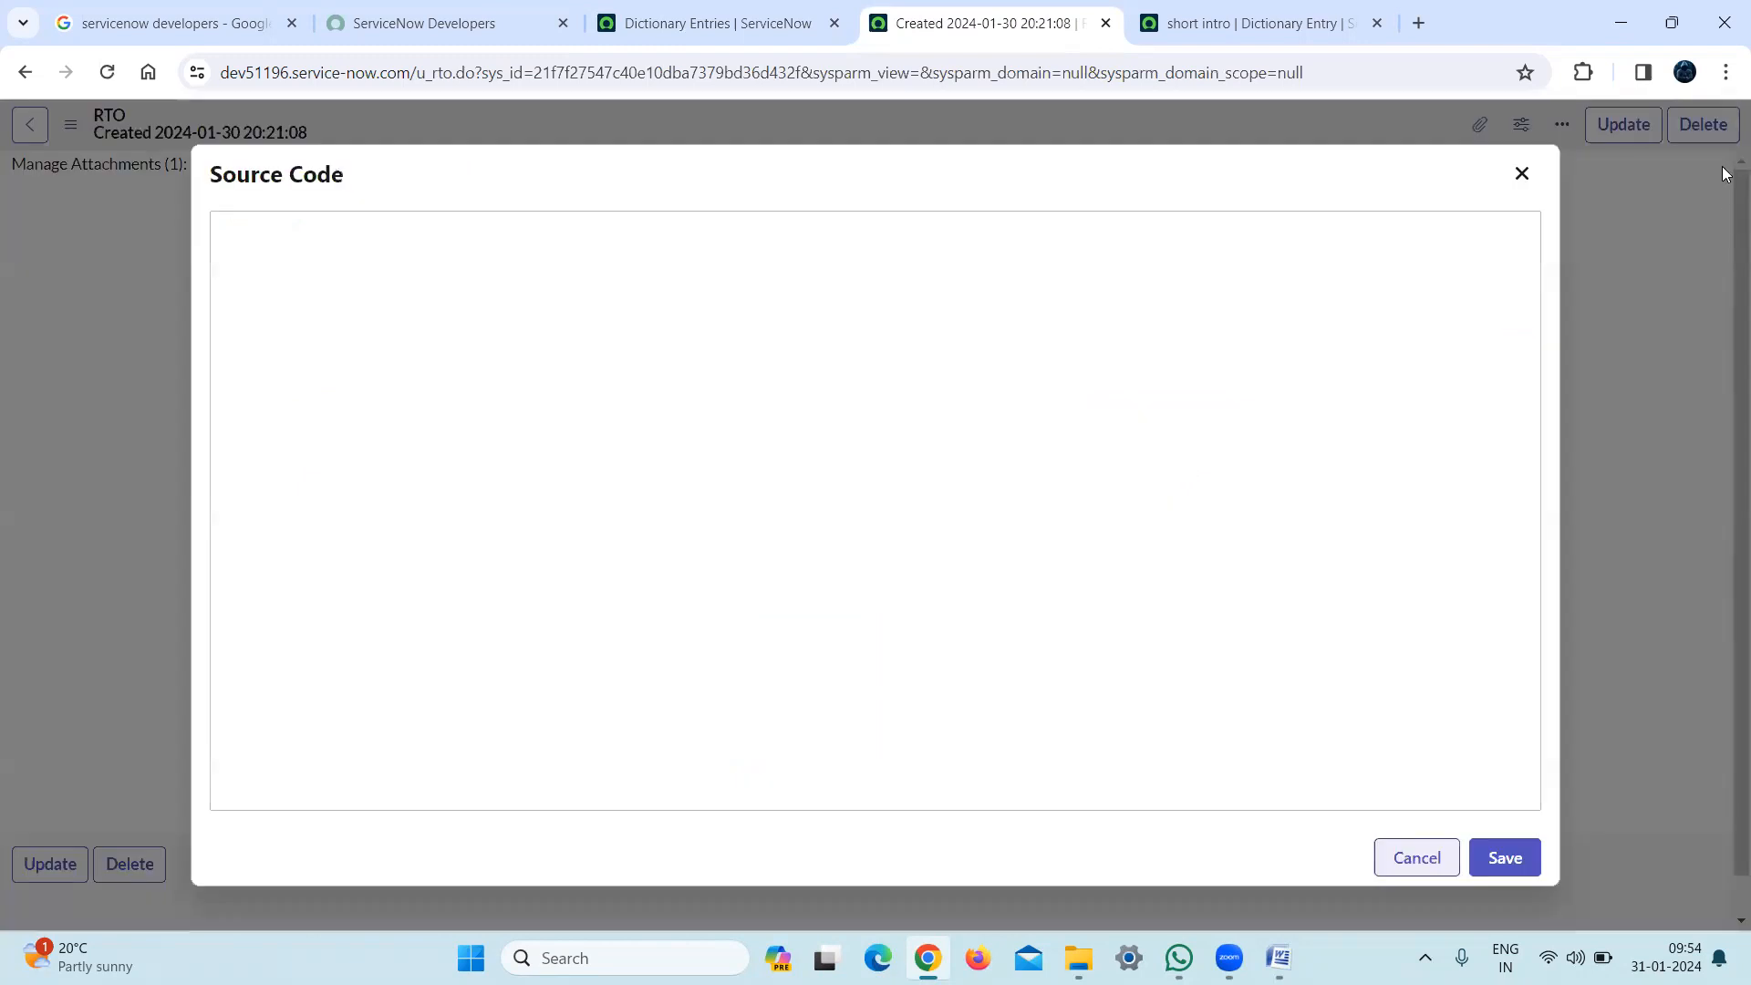
click(1522, 173)
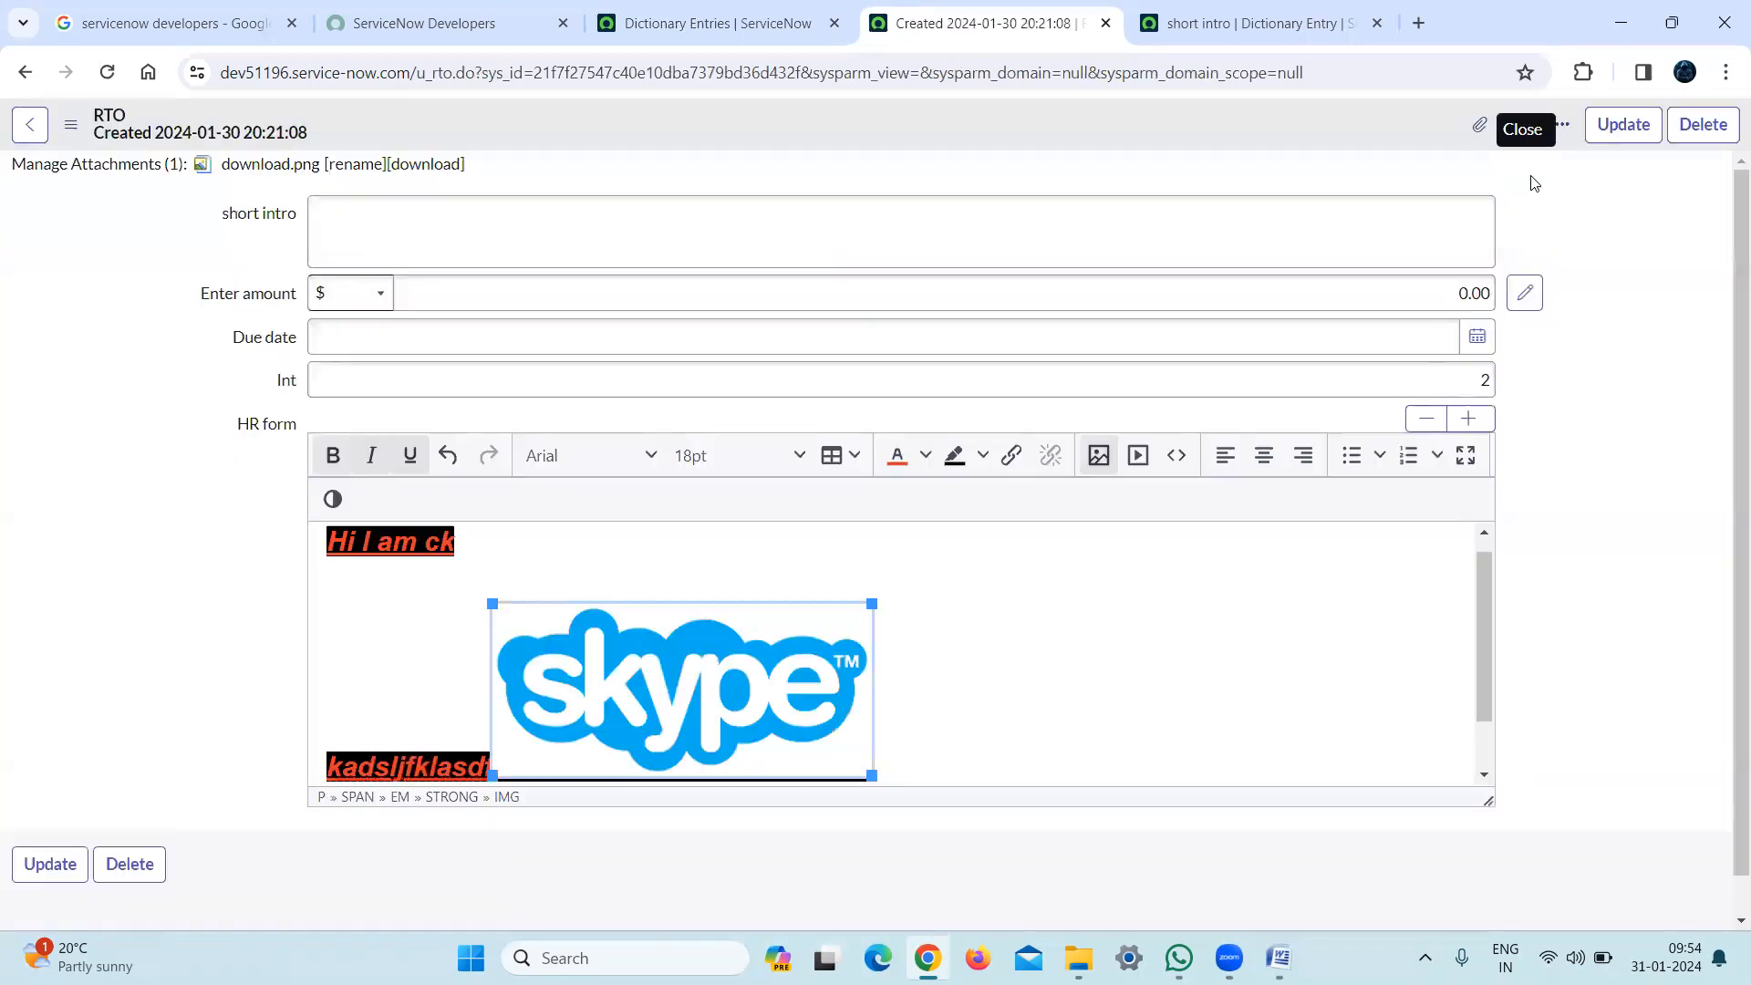
click(945, 622)
key(ctrl+a)
key(Delete)
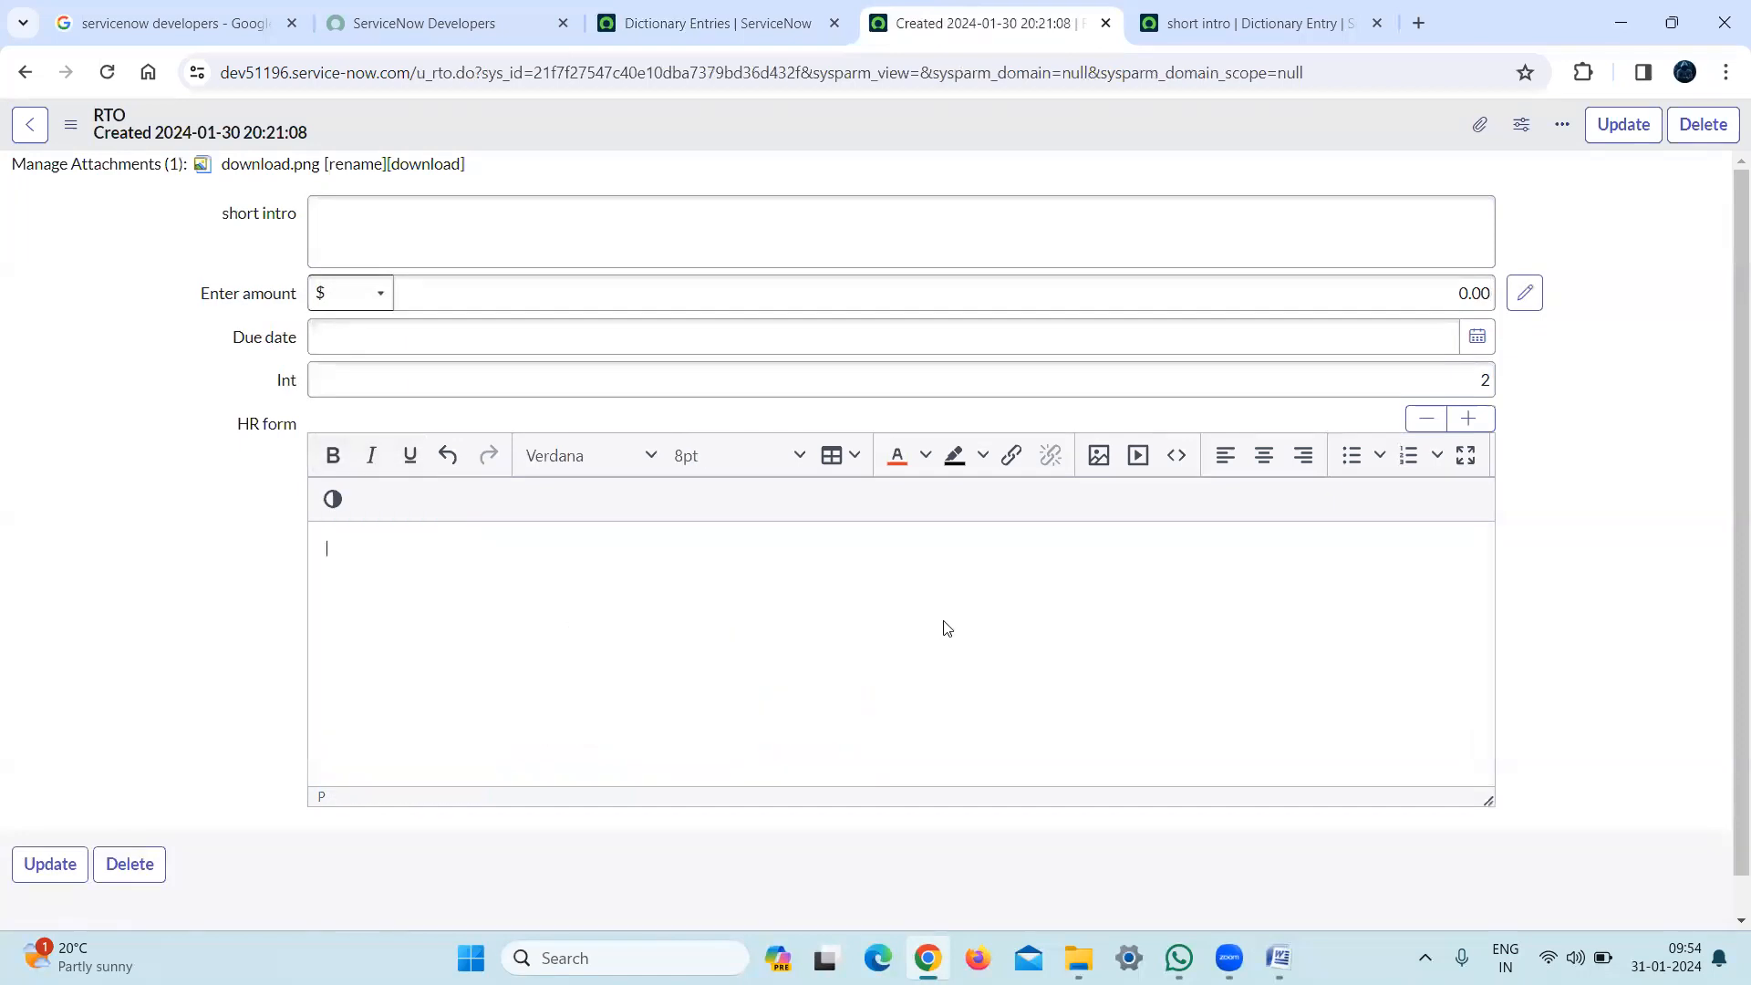
Search Google for w3schools html in a new browser tab and open the W3Schools HTML Tutorial
click(1420, 25)
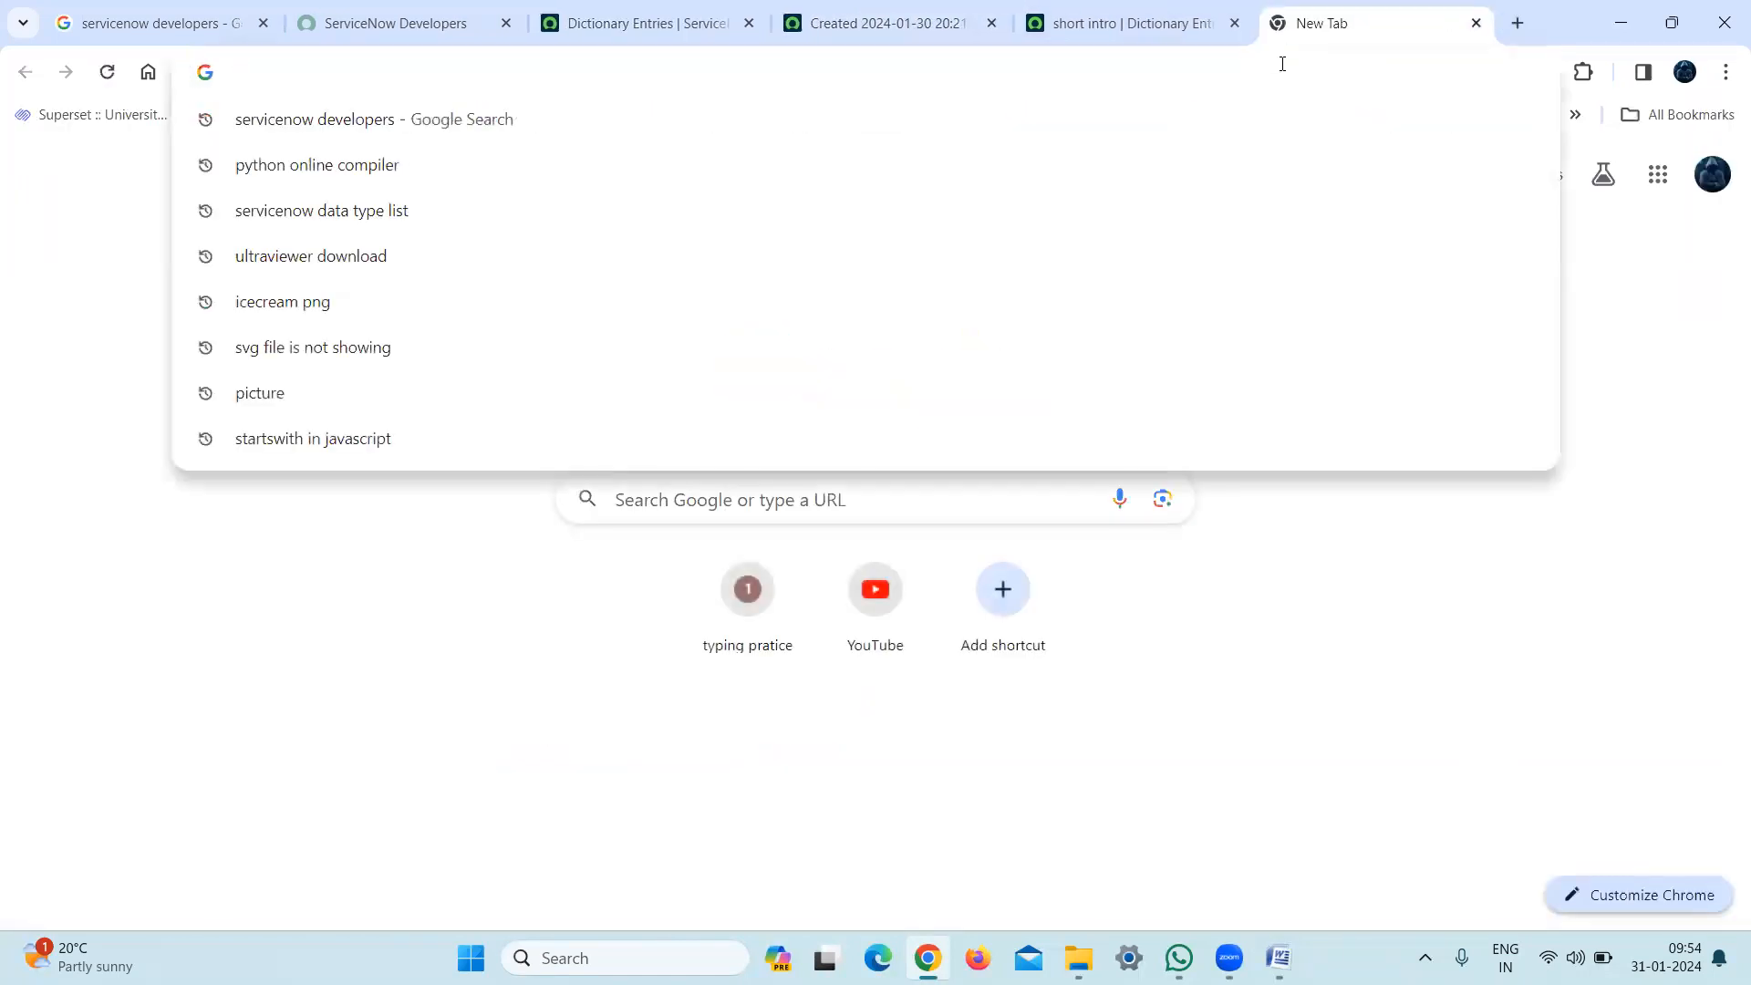
text(w3)
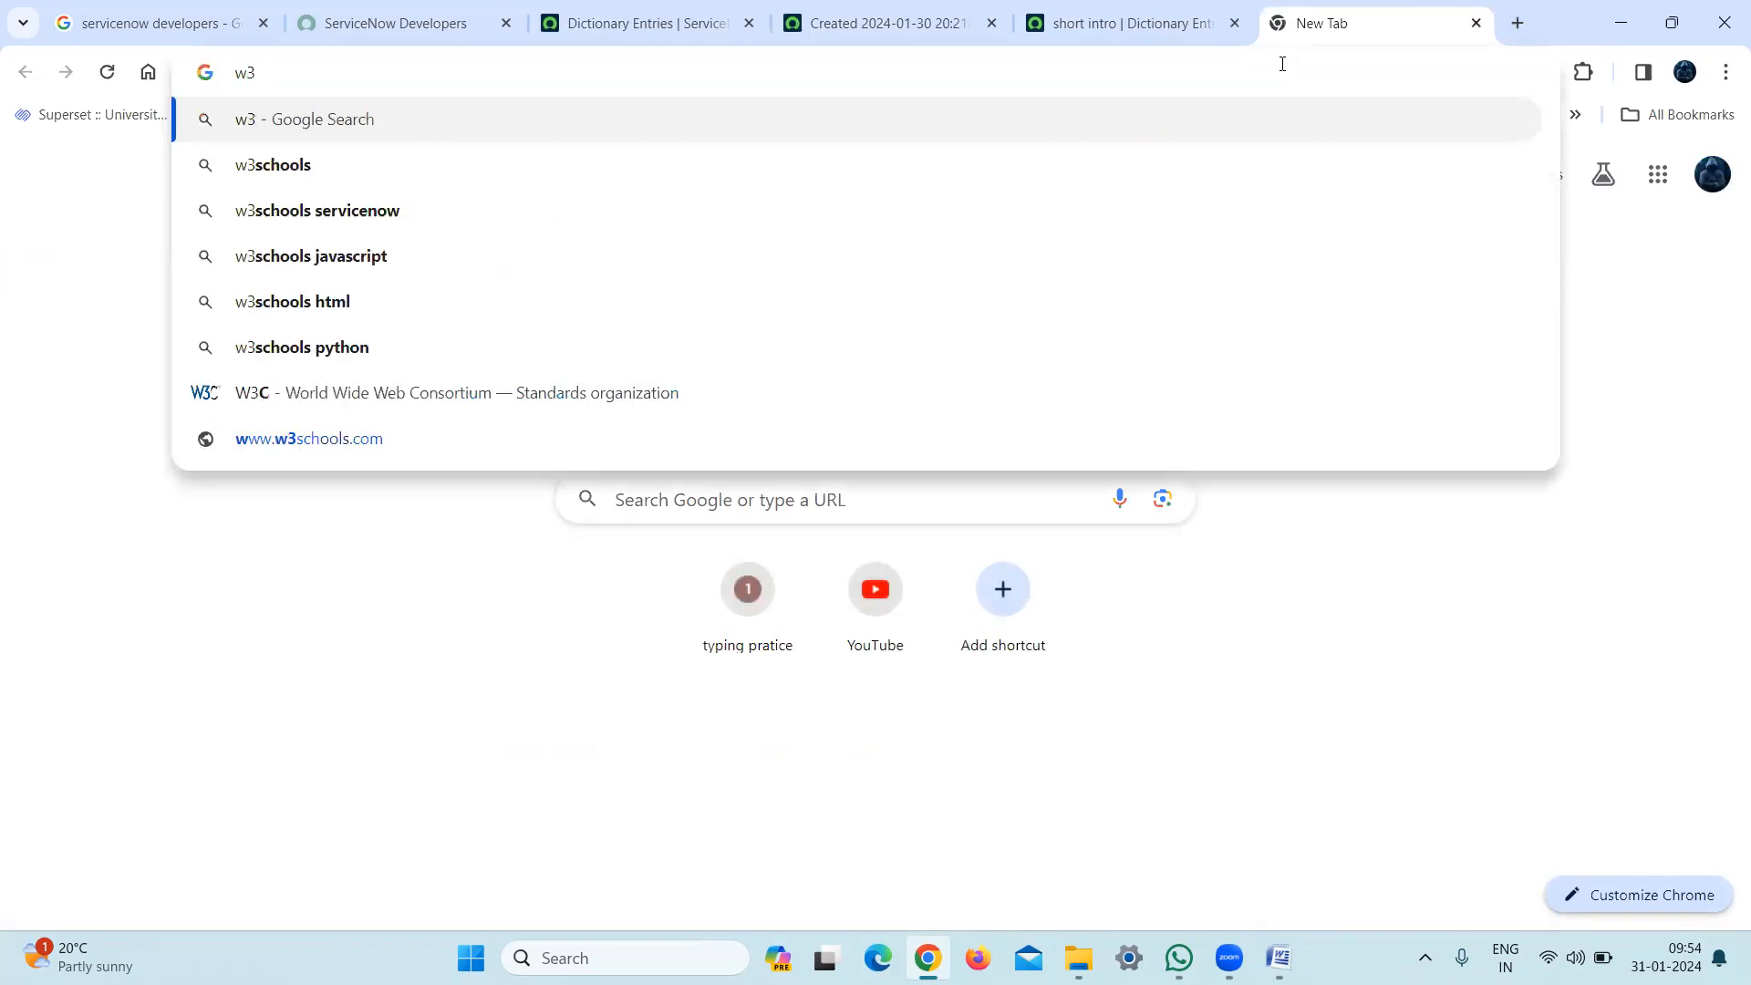
text(schools)
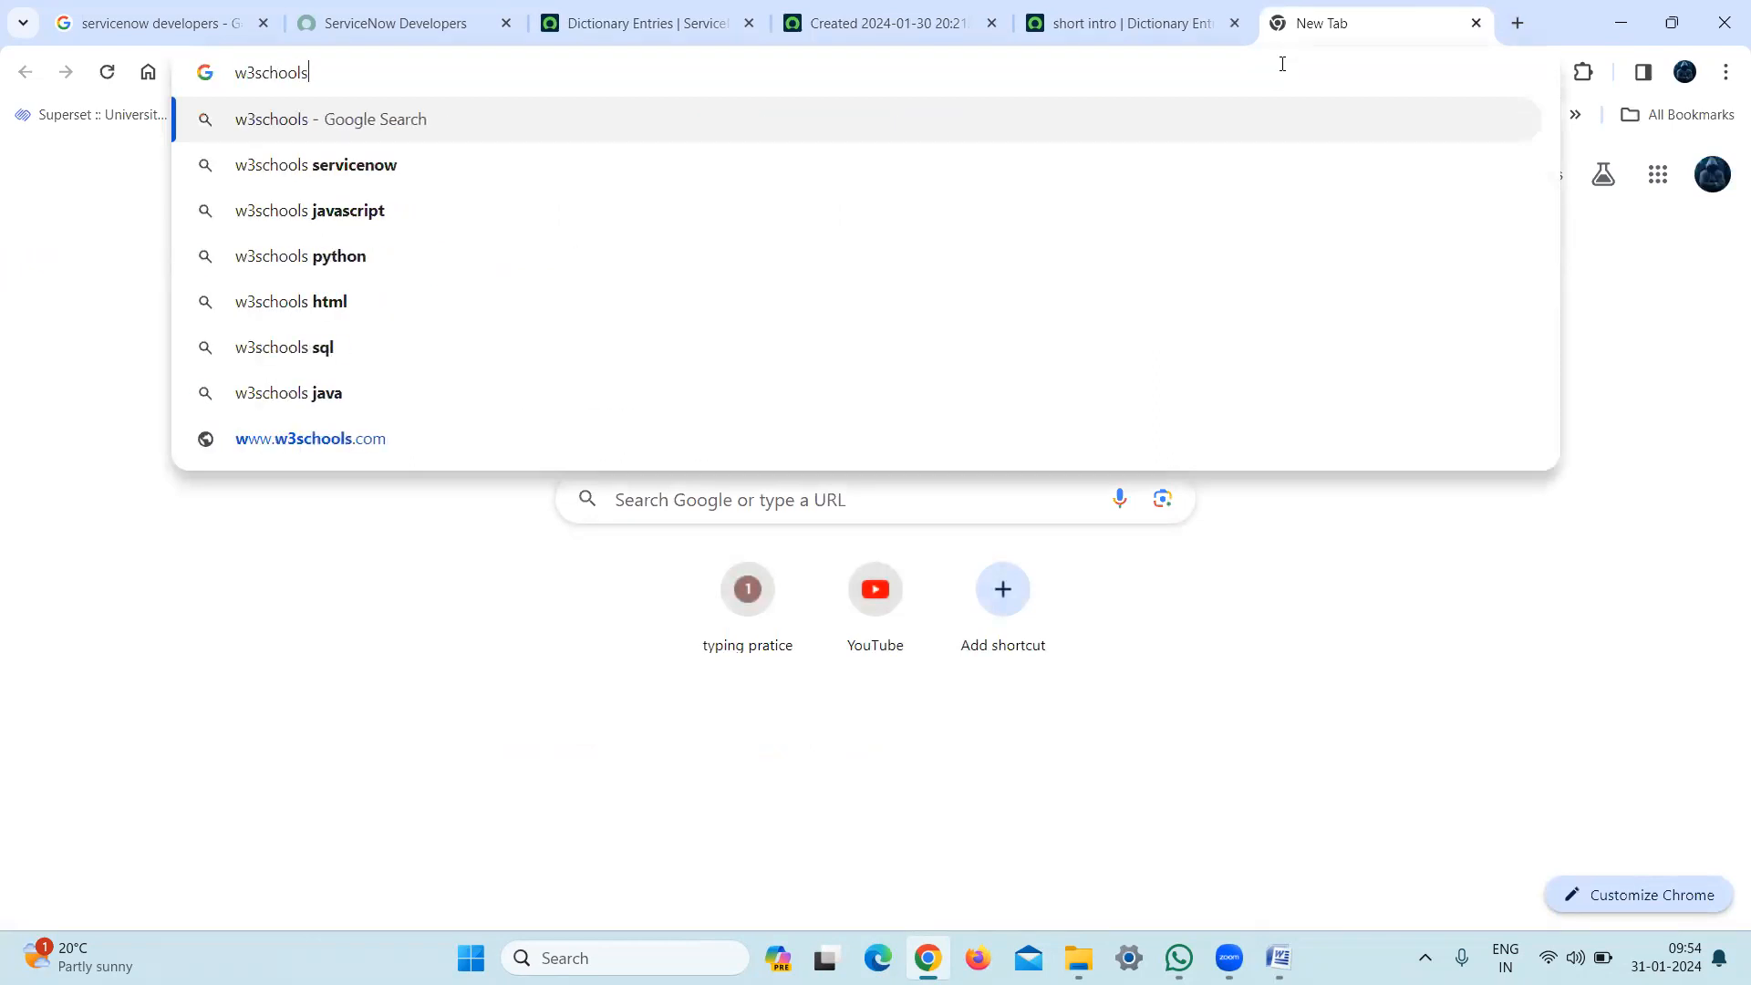
text( html)
key(Return)
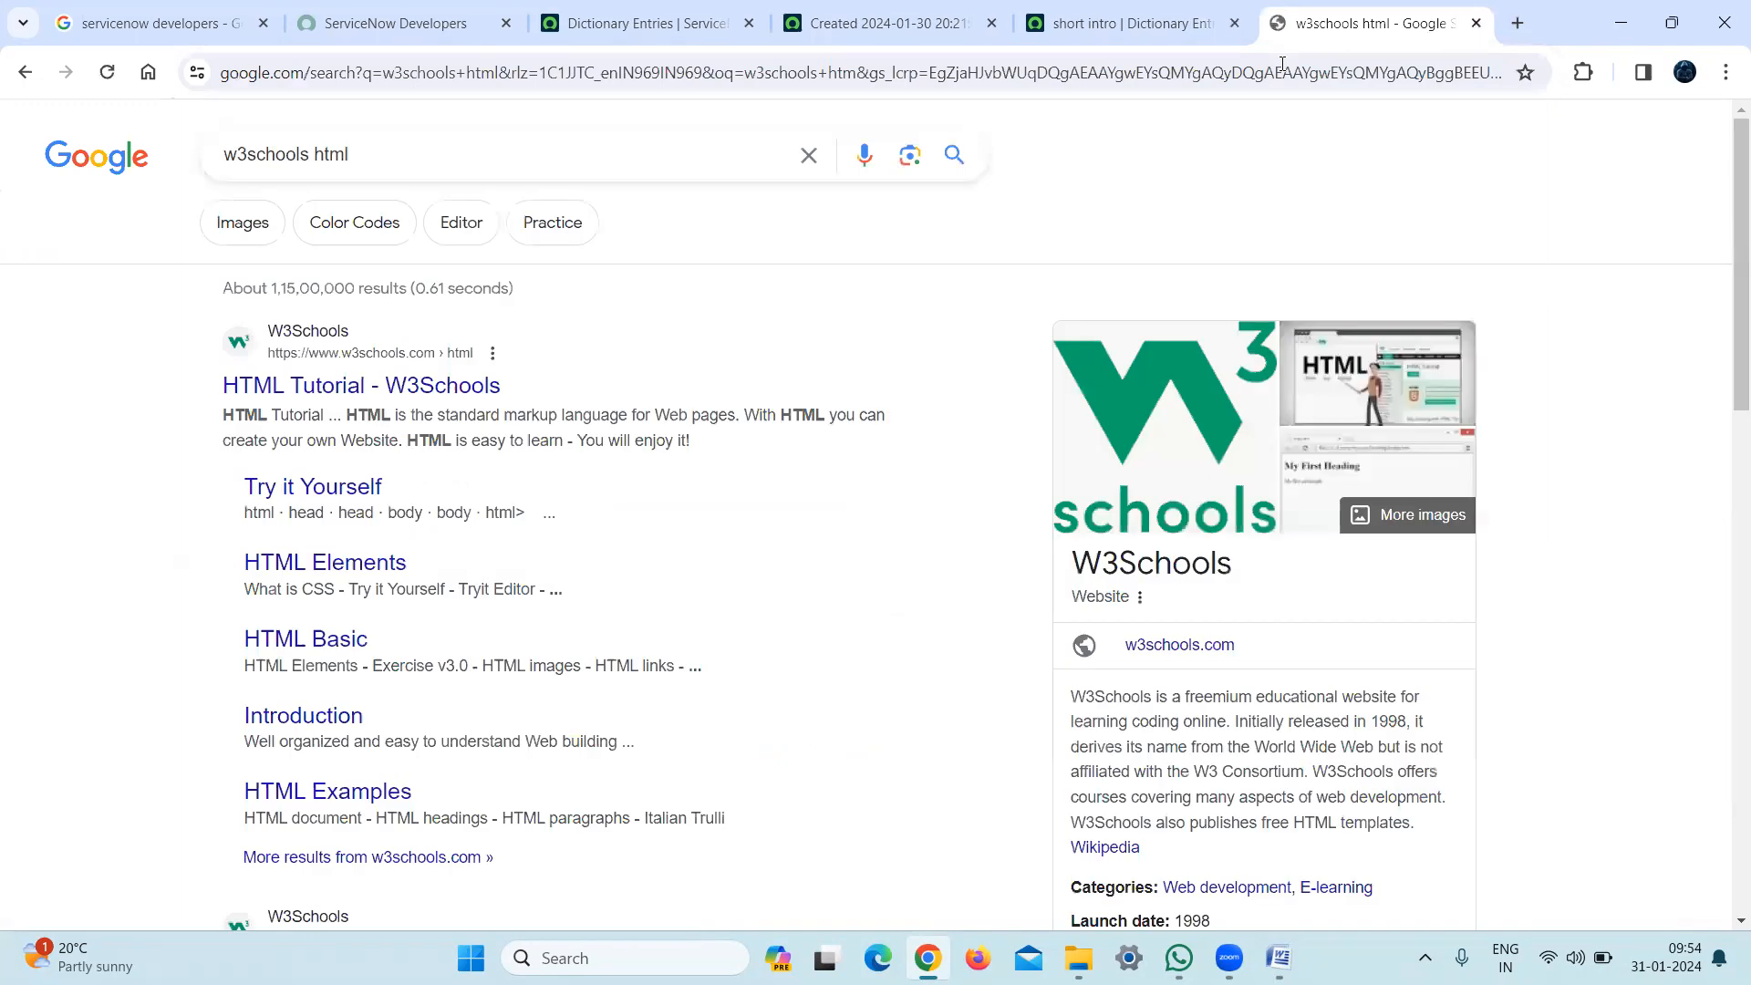
click(495, 381)
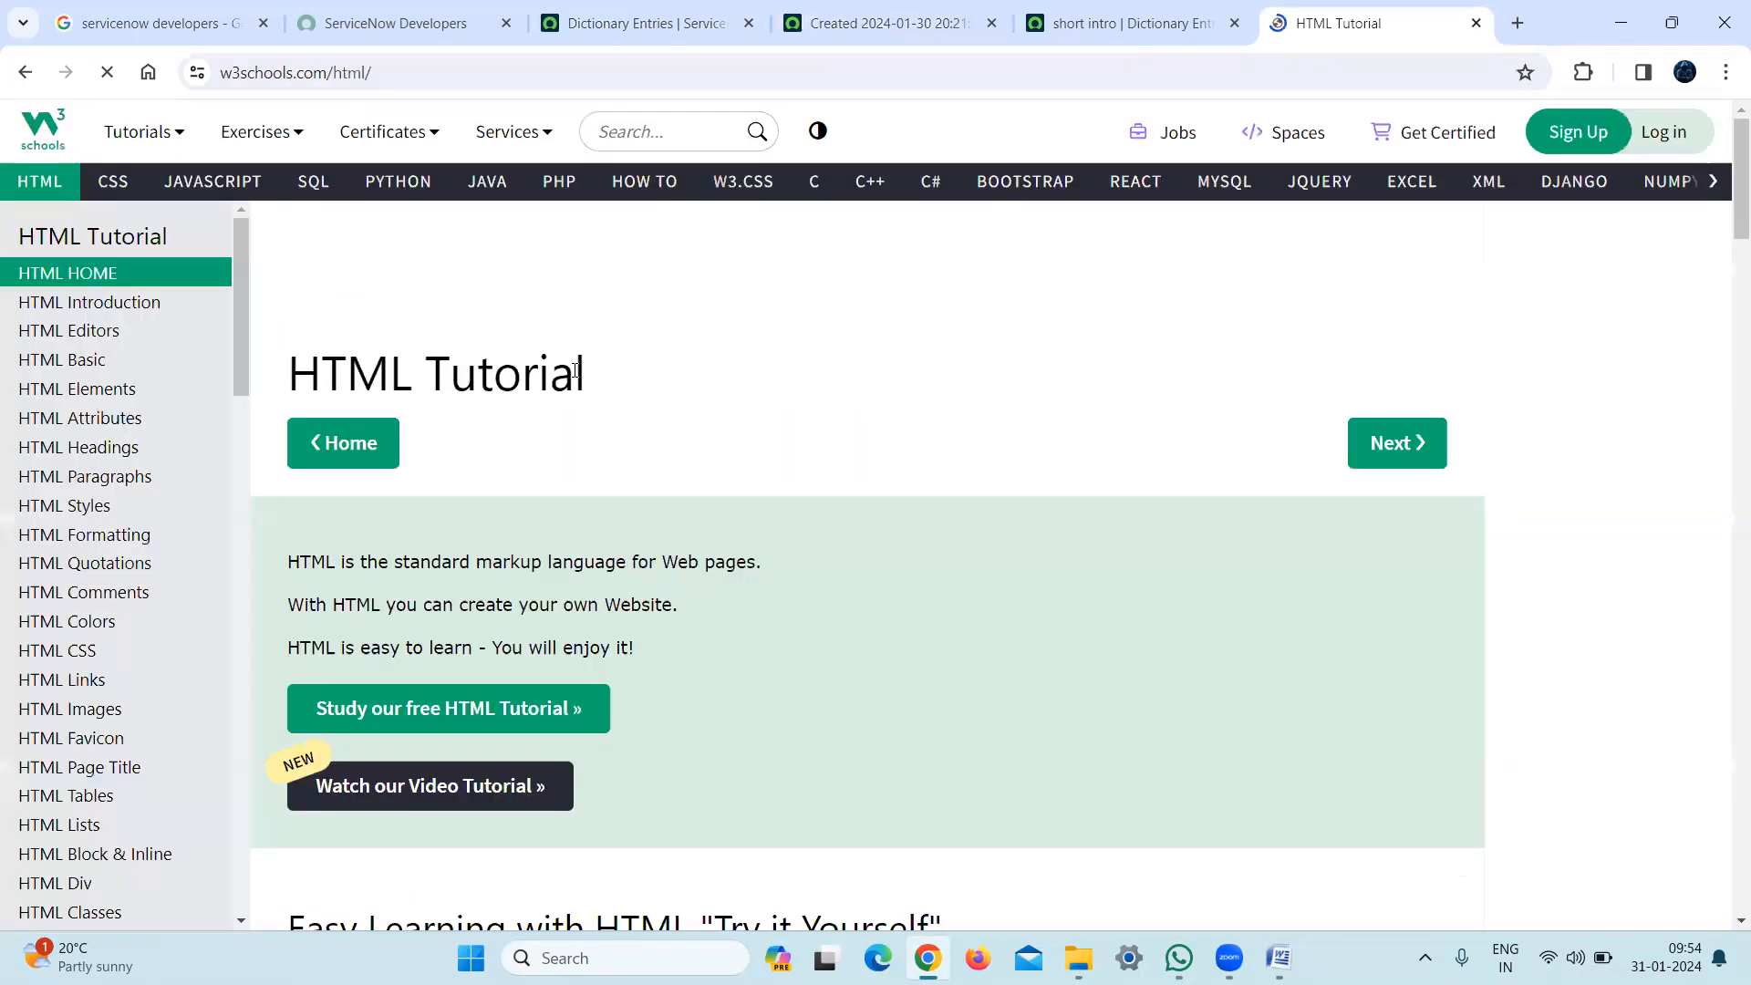
Go to the W3Schools HTML Examples page and open the HTML background color example
click(1727, 307)
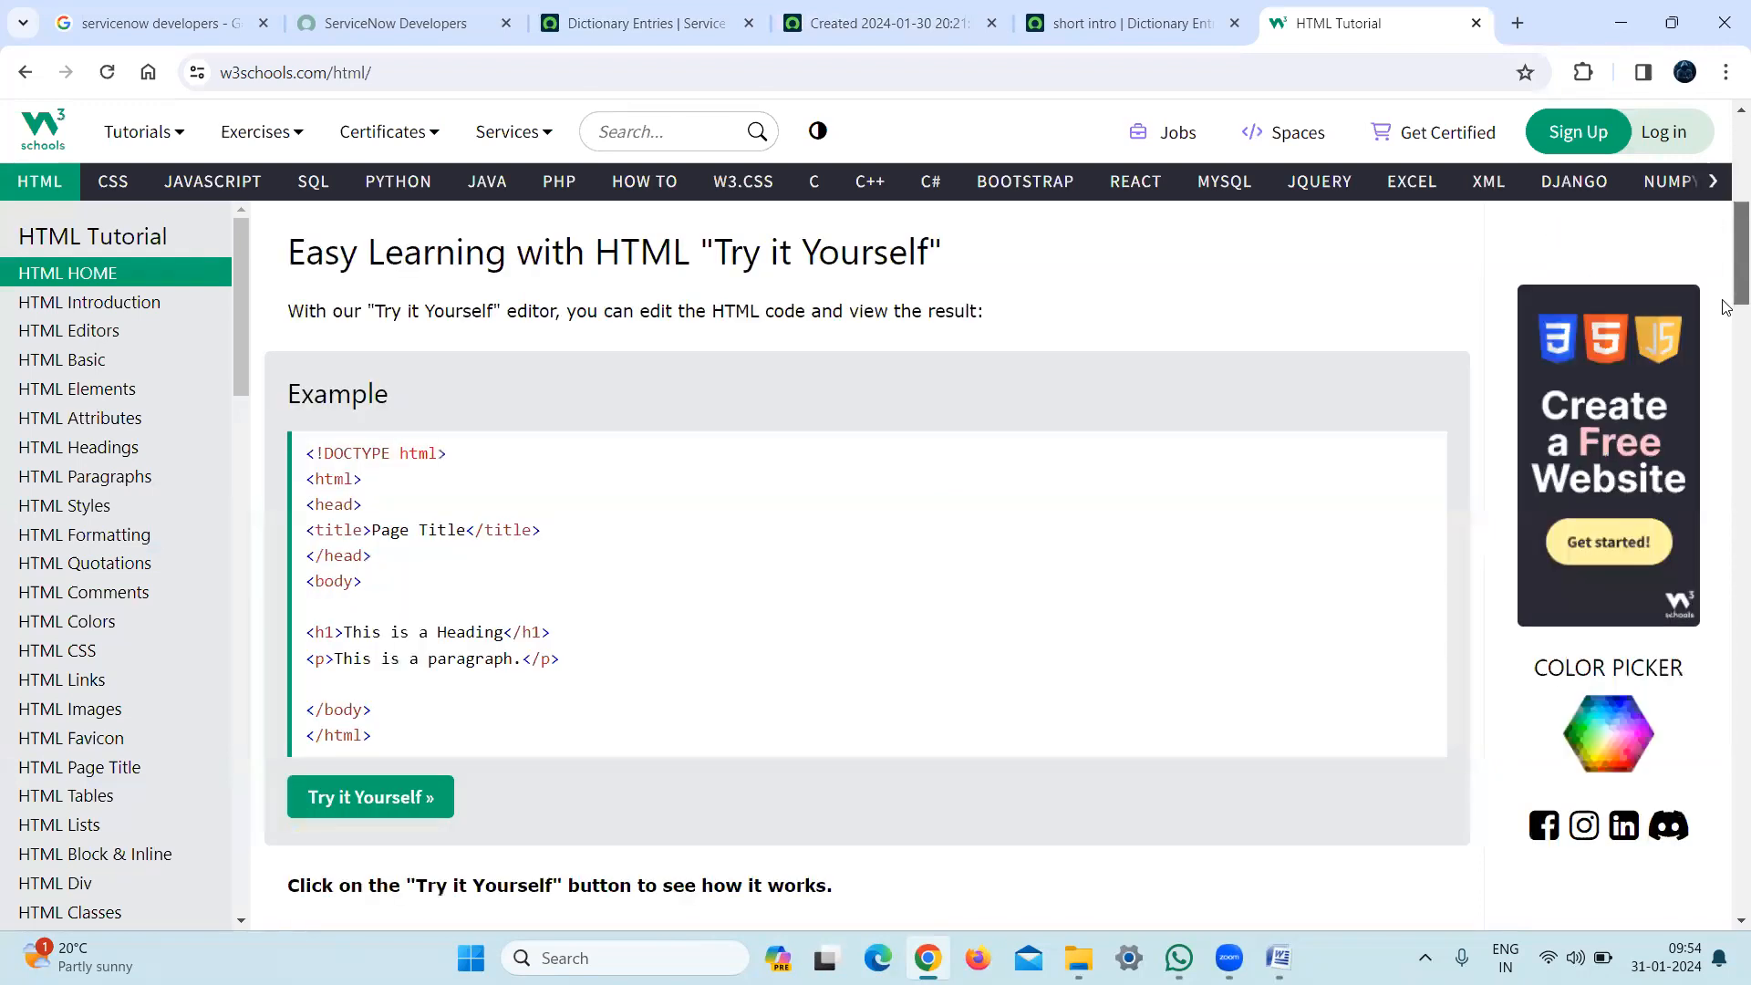
scroll(1726, 307, down, 1)
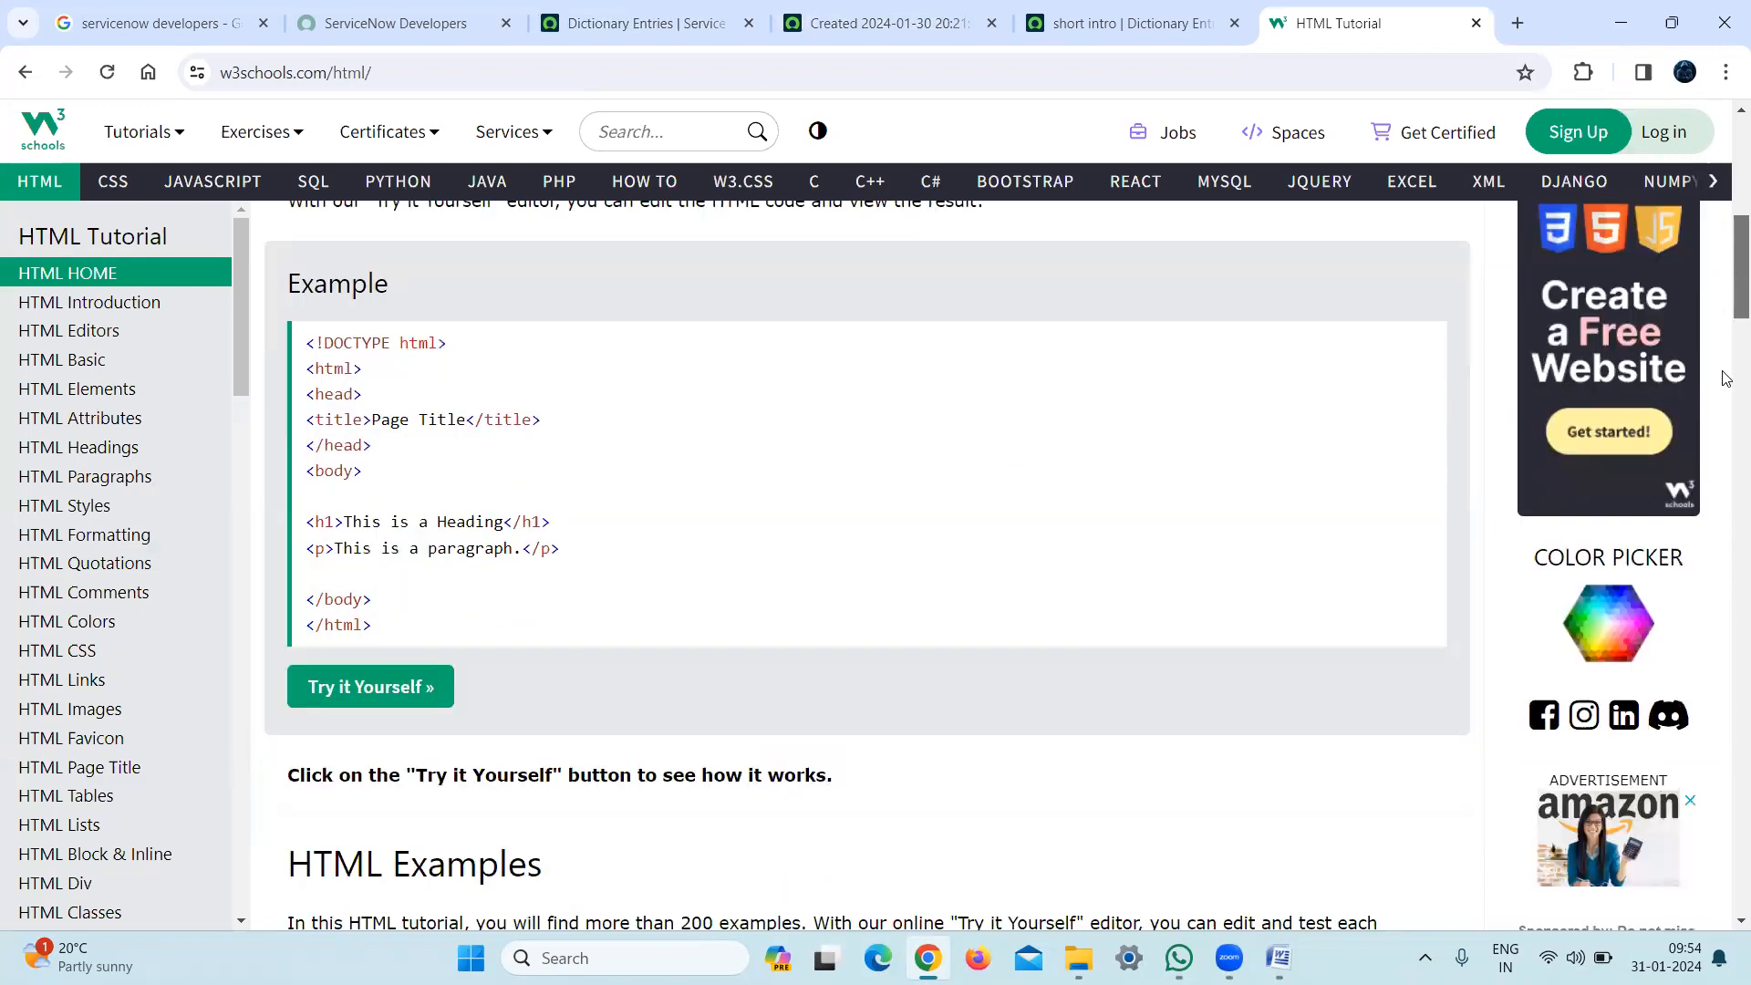
drag(1727, 284, 1727, 344)
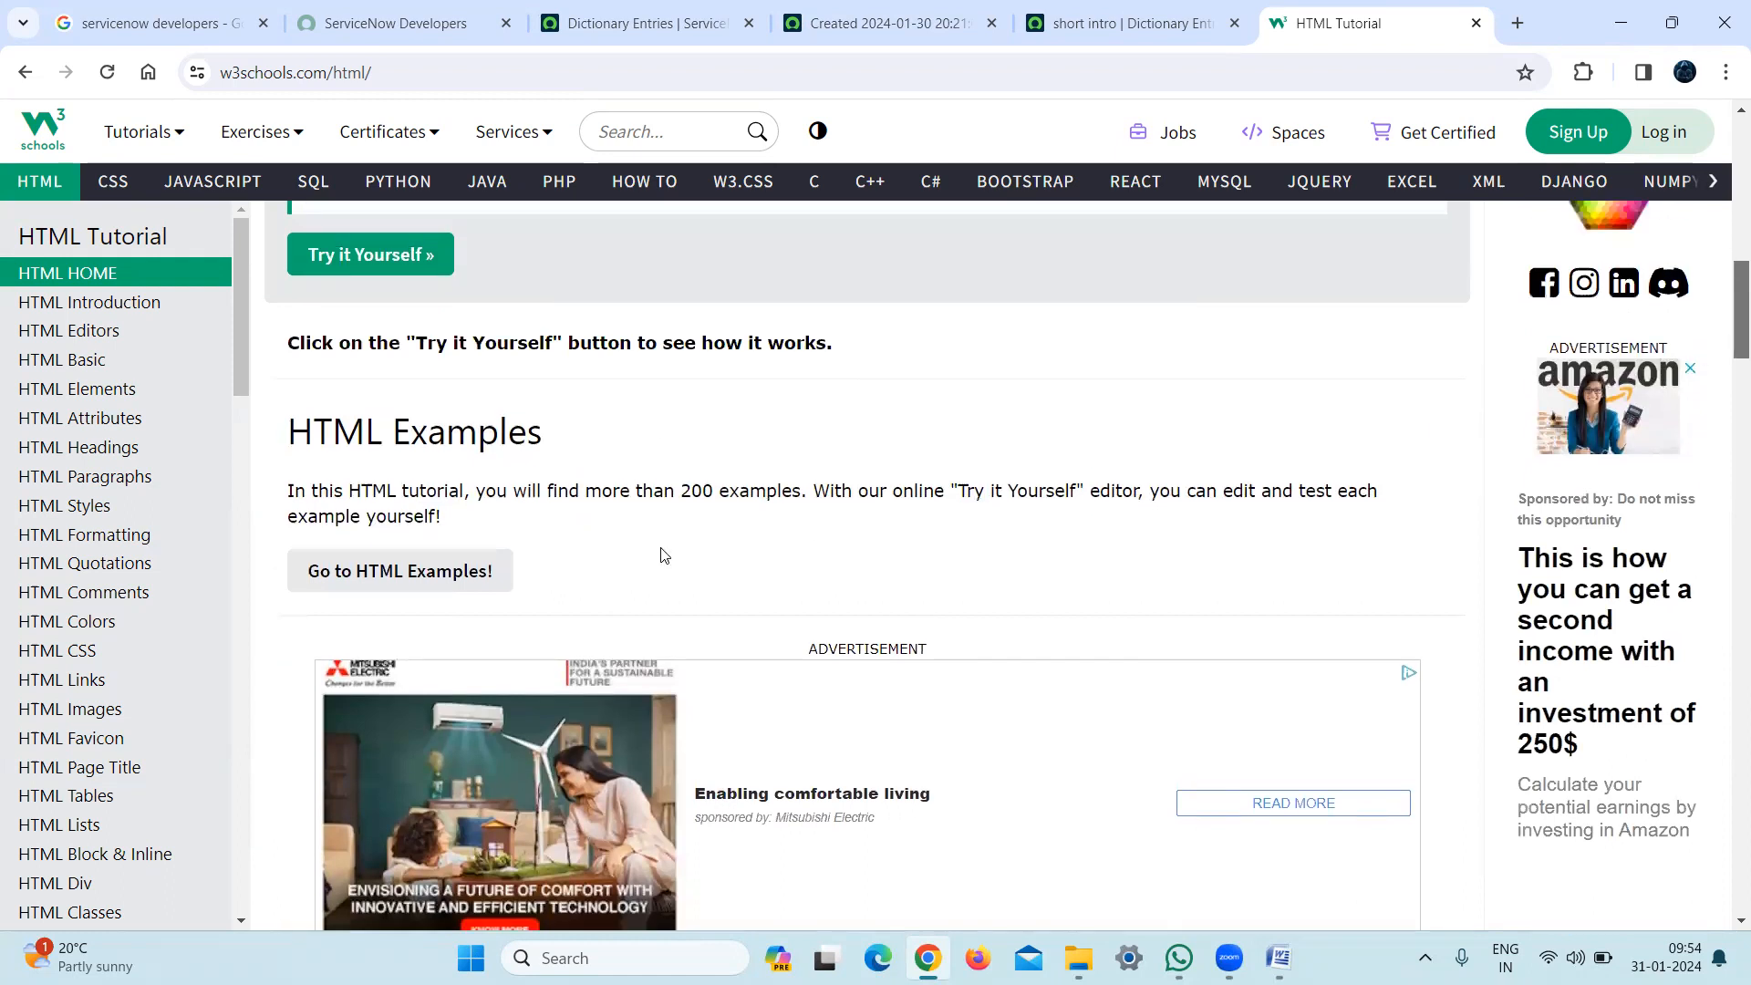
click(447, 592)
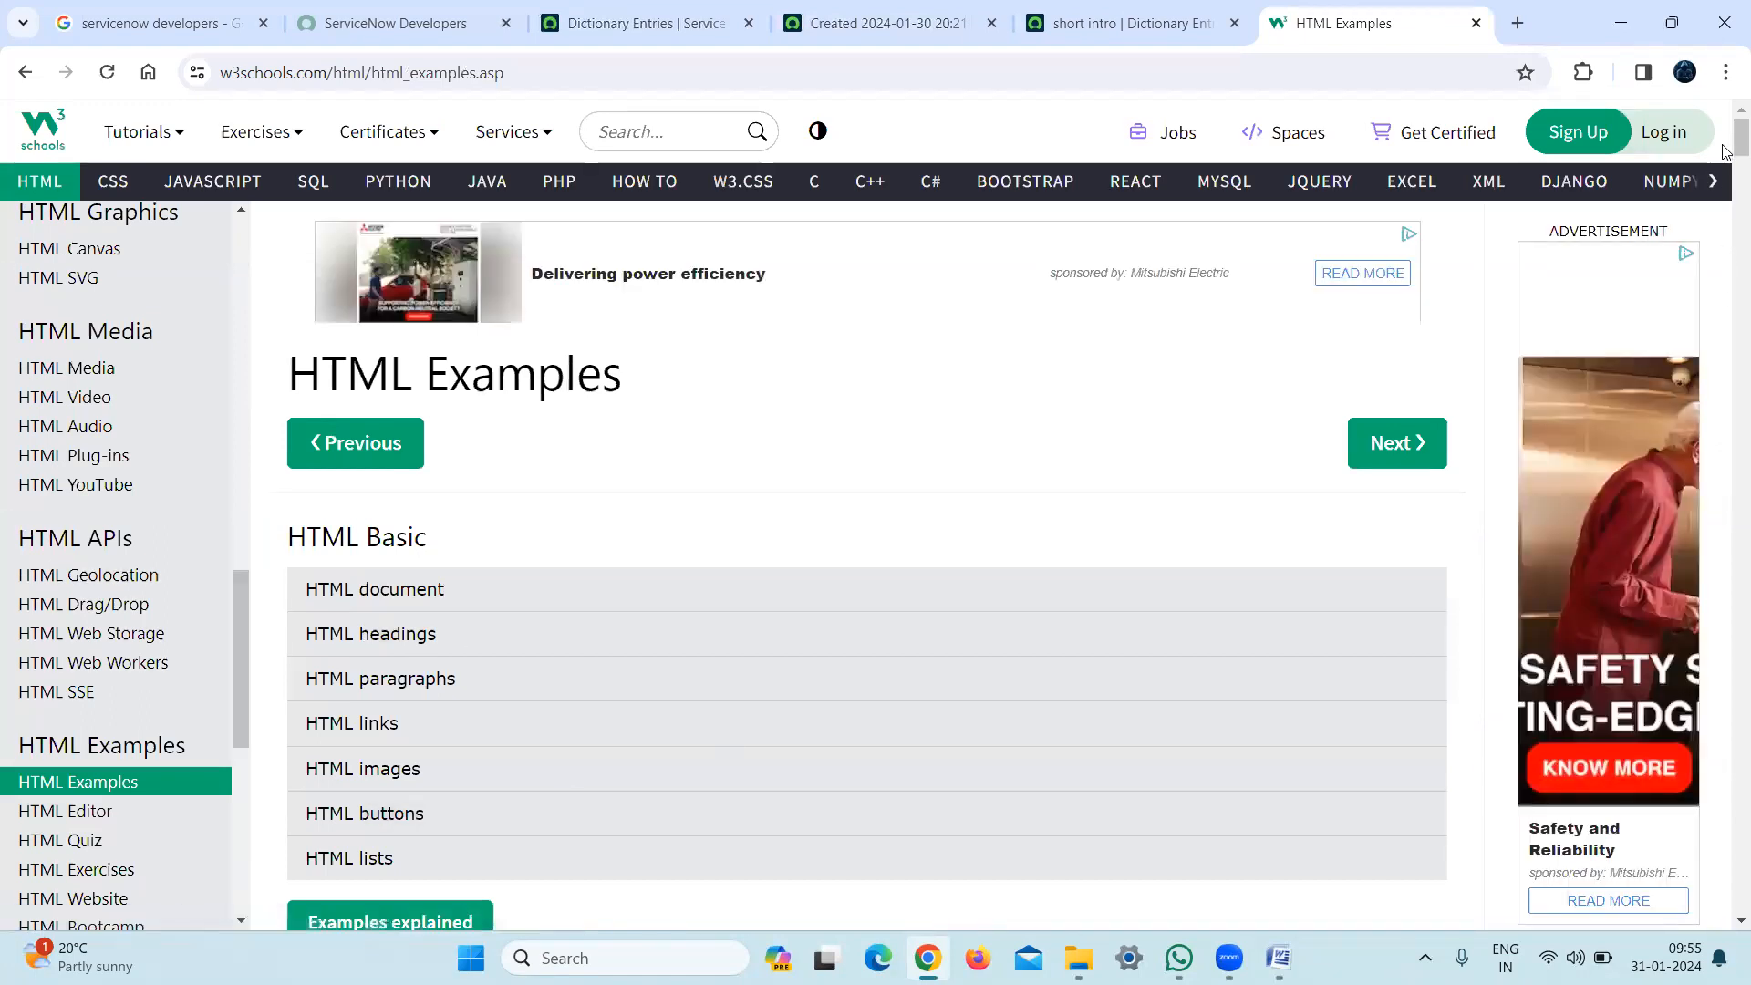
drag(1725, 146, 1725, 232)
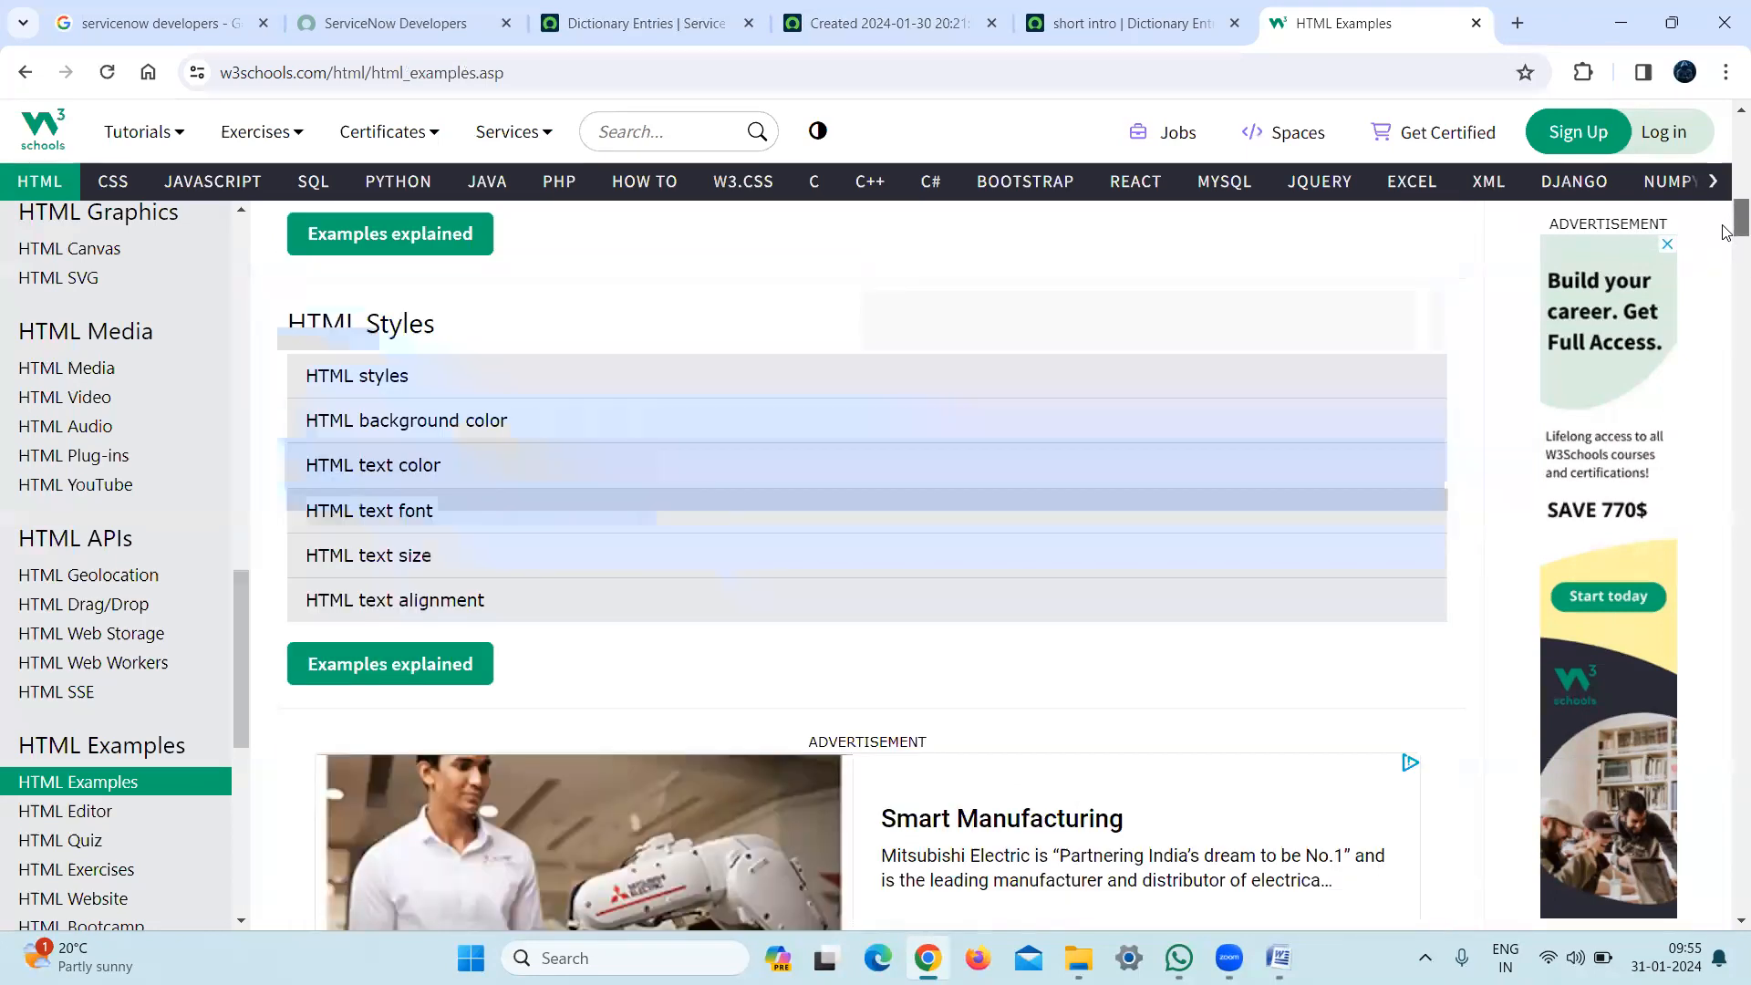
click(520, 430)
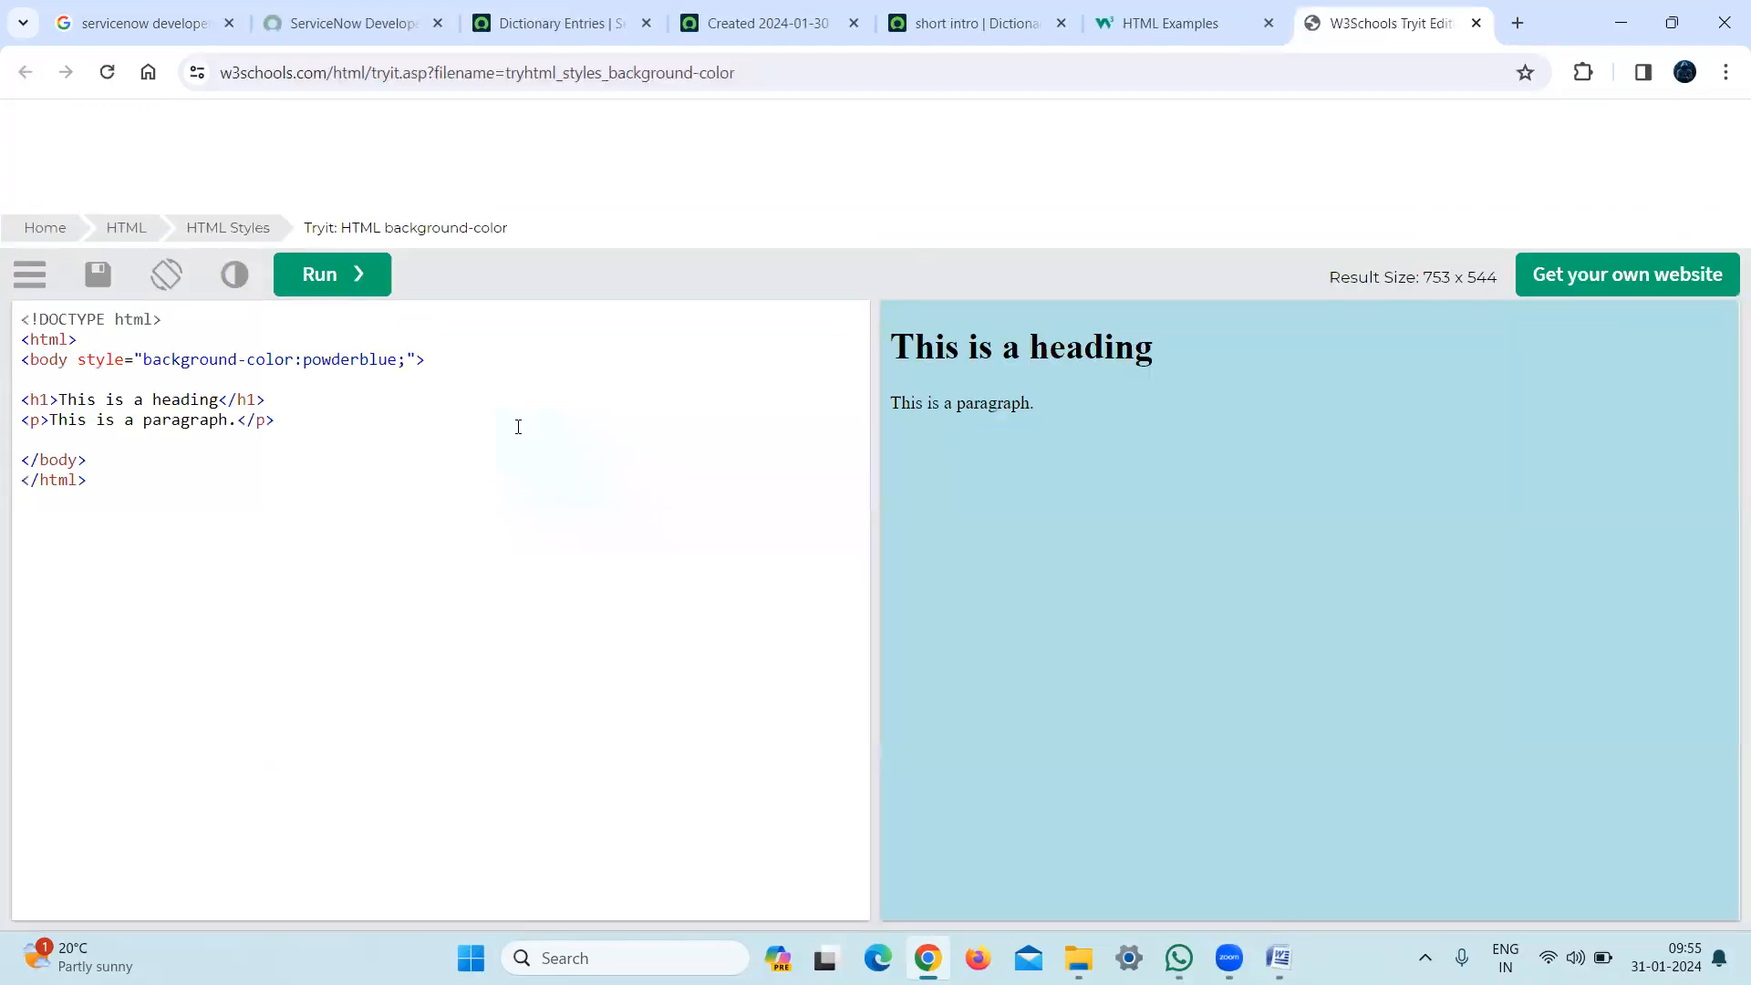
Copy the entire background-color example code into the source code of the RTO record's HR form field and save it
click(124, 500)
key(ctrl+a)
key(ctrl+c)
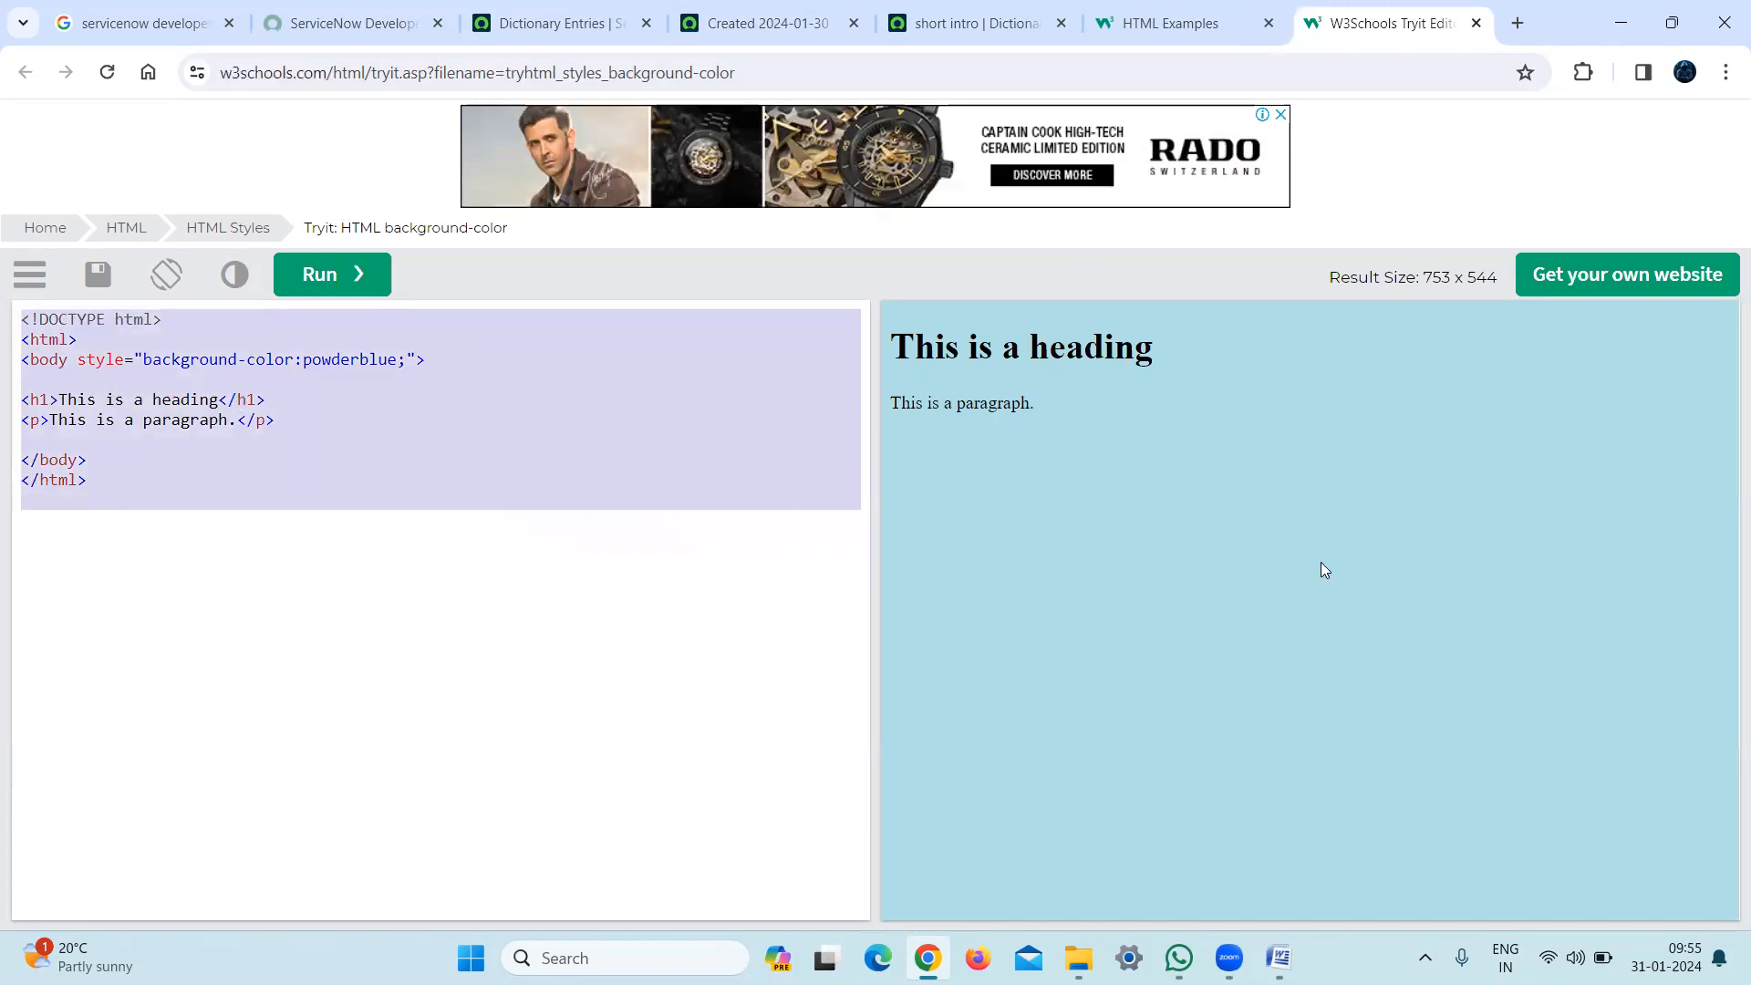
click(704, 36)
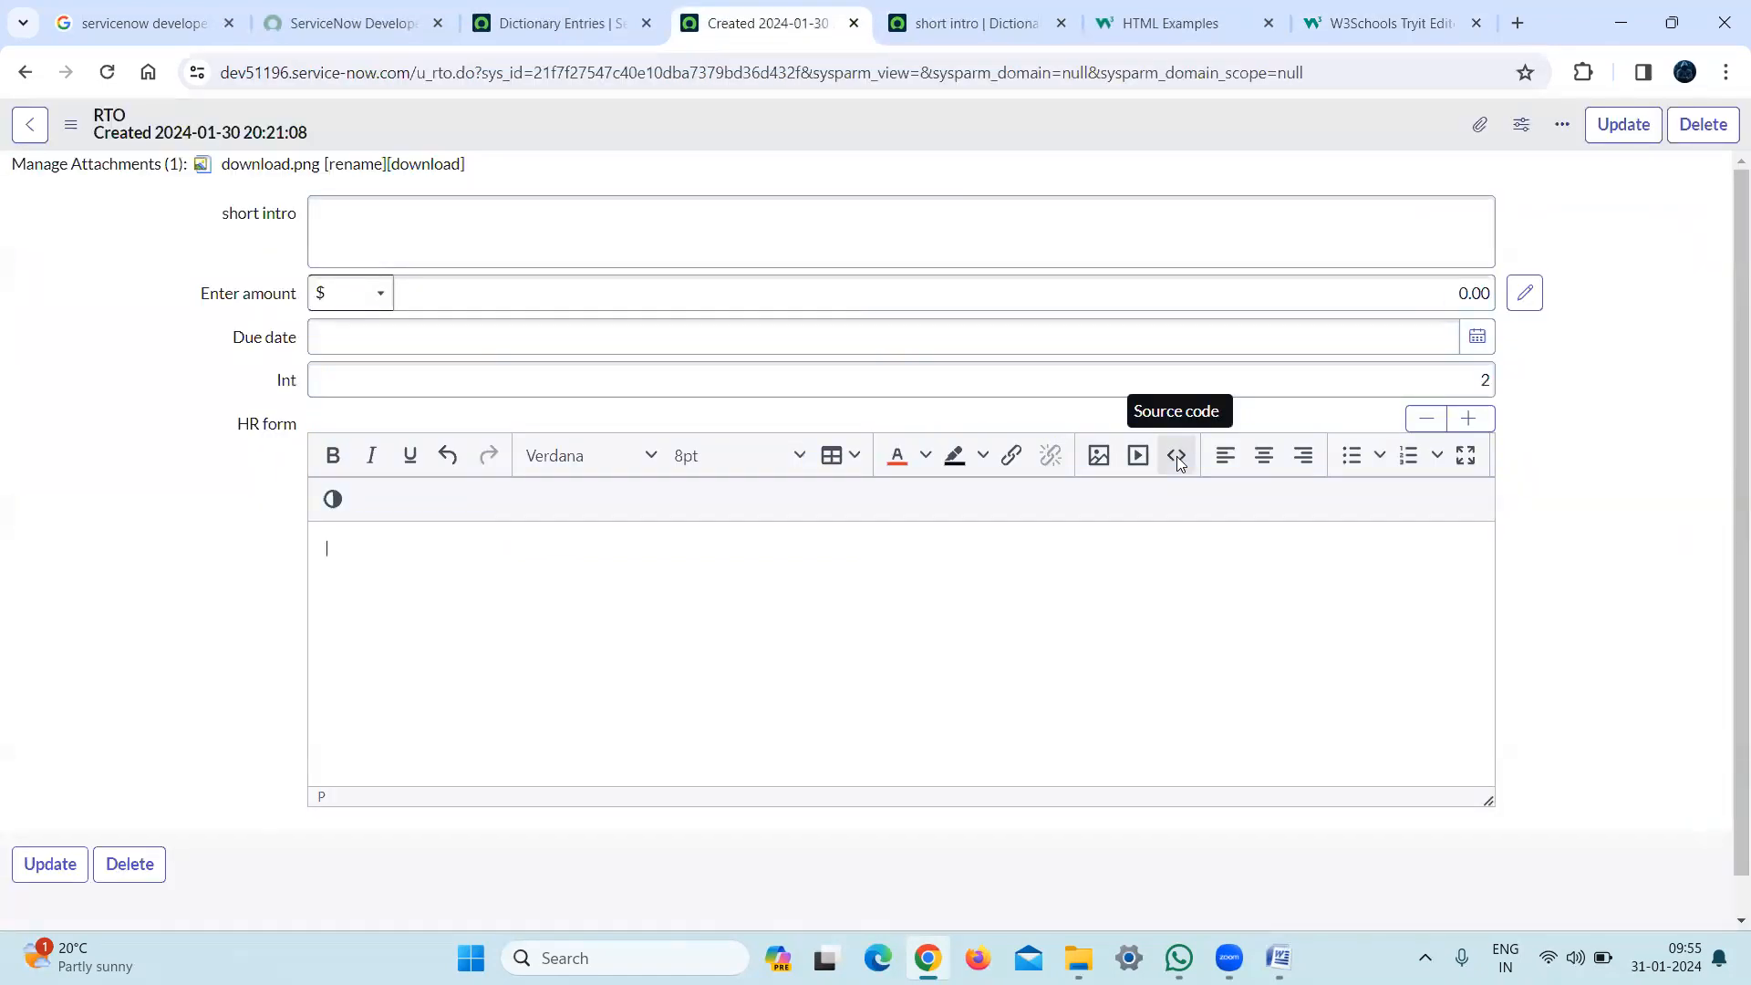
click(1176, 456)
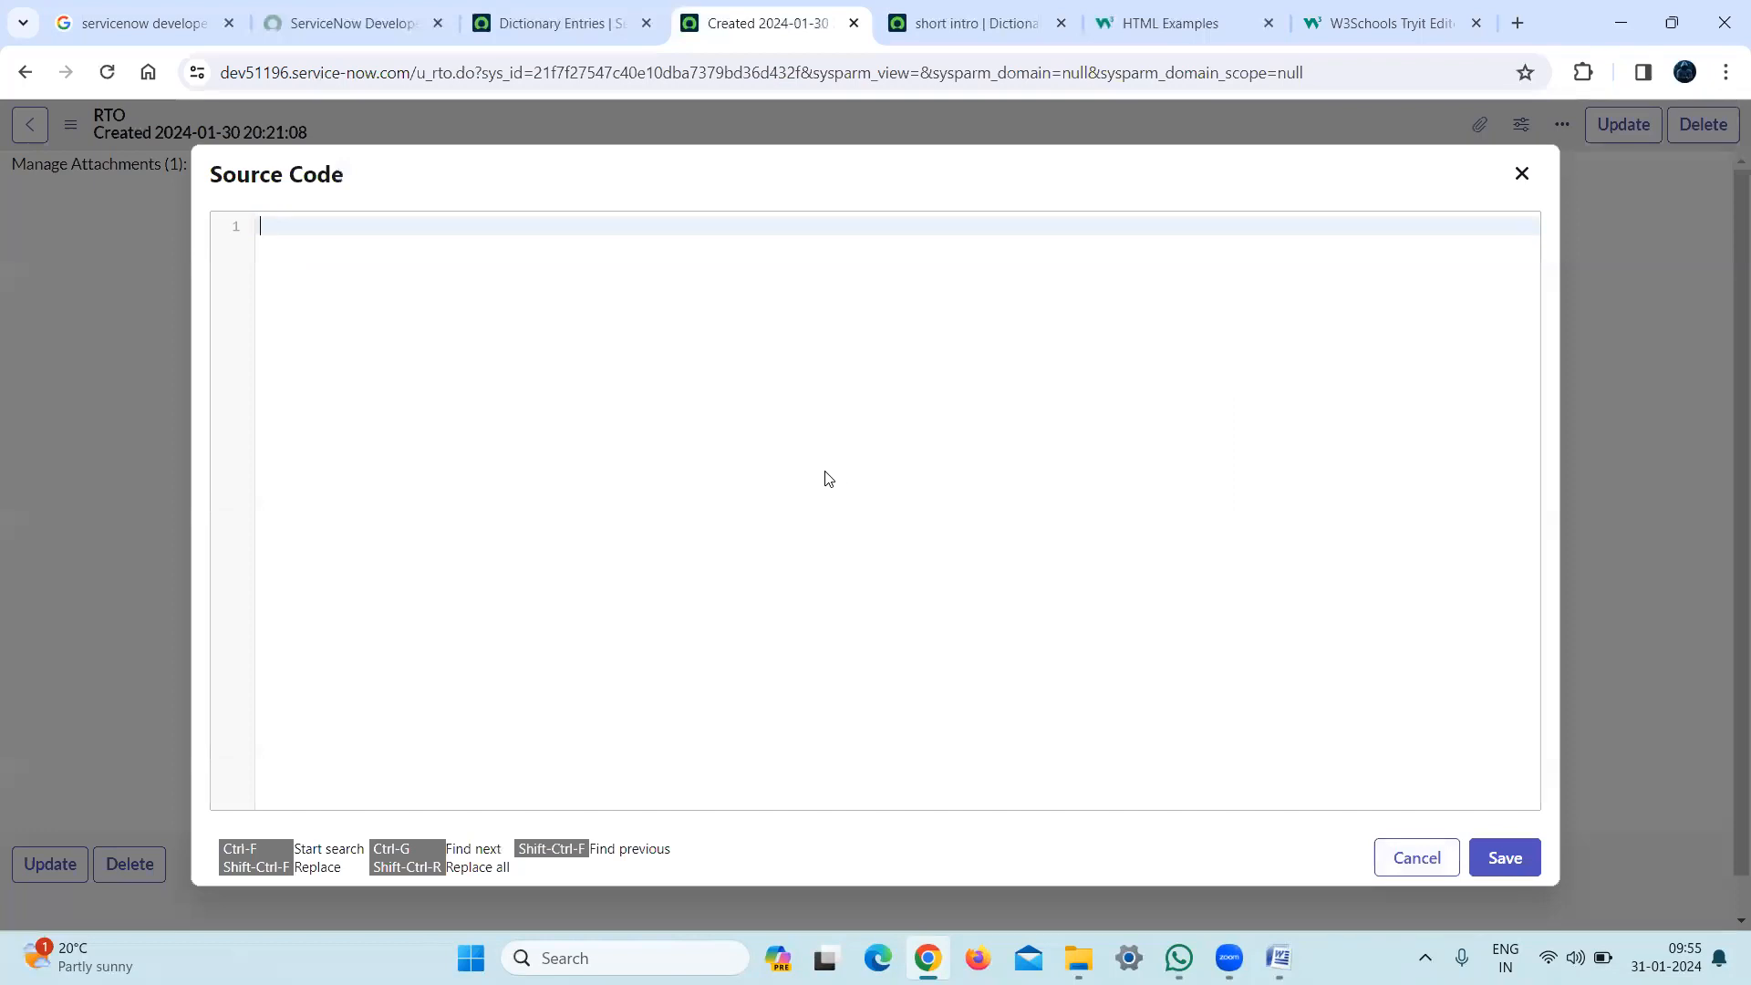
key(ctrl+v)
click(1505, 858)
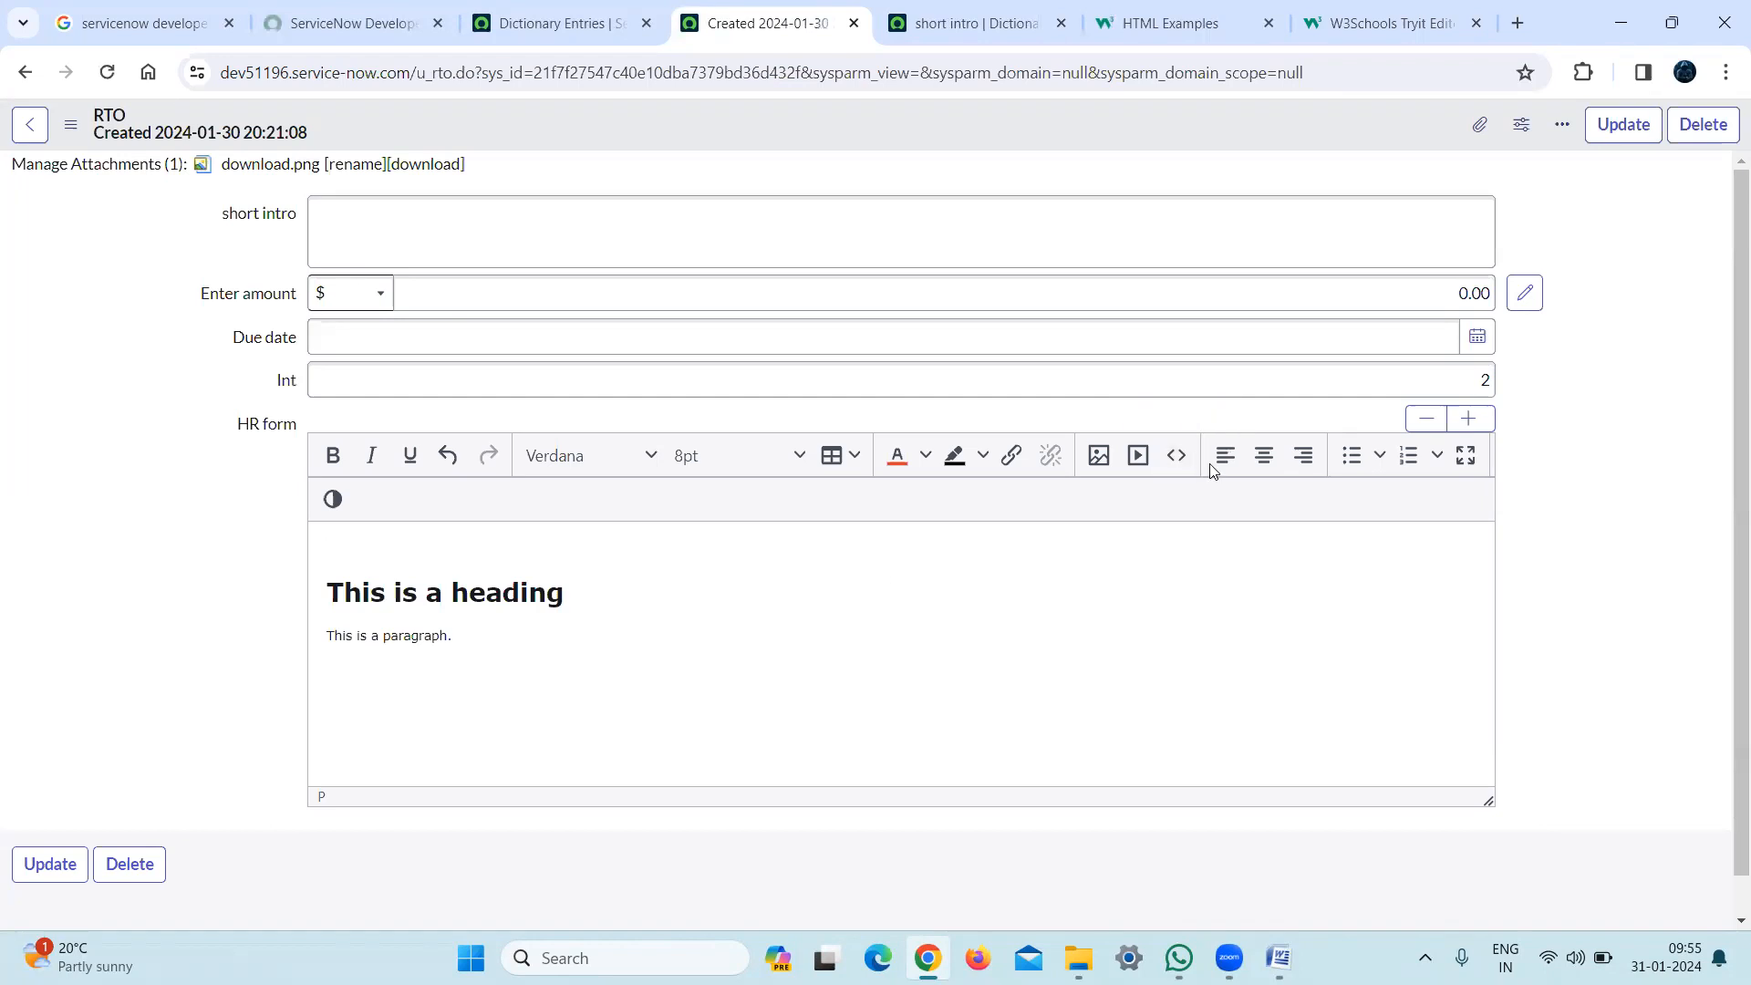
Reopen the HR form's source code, and find "table" on the HTML Examples page to open the "A table with borders" example
click(1182, 454)
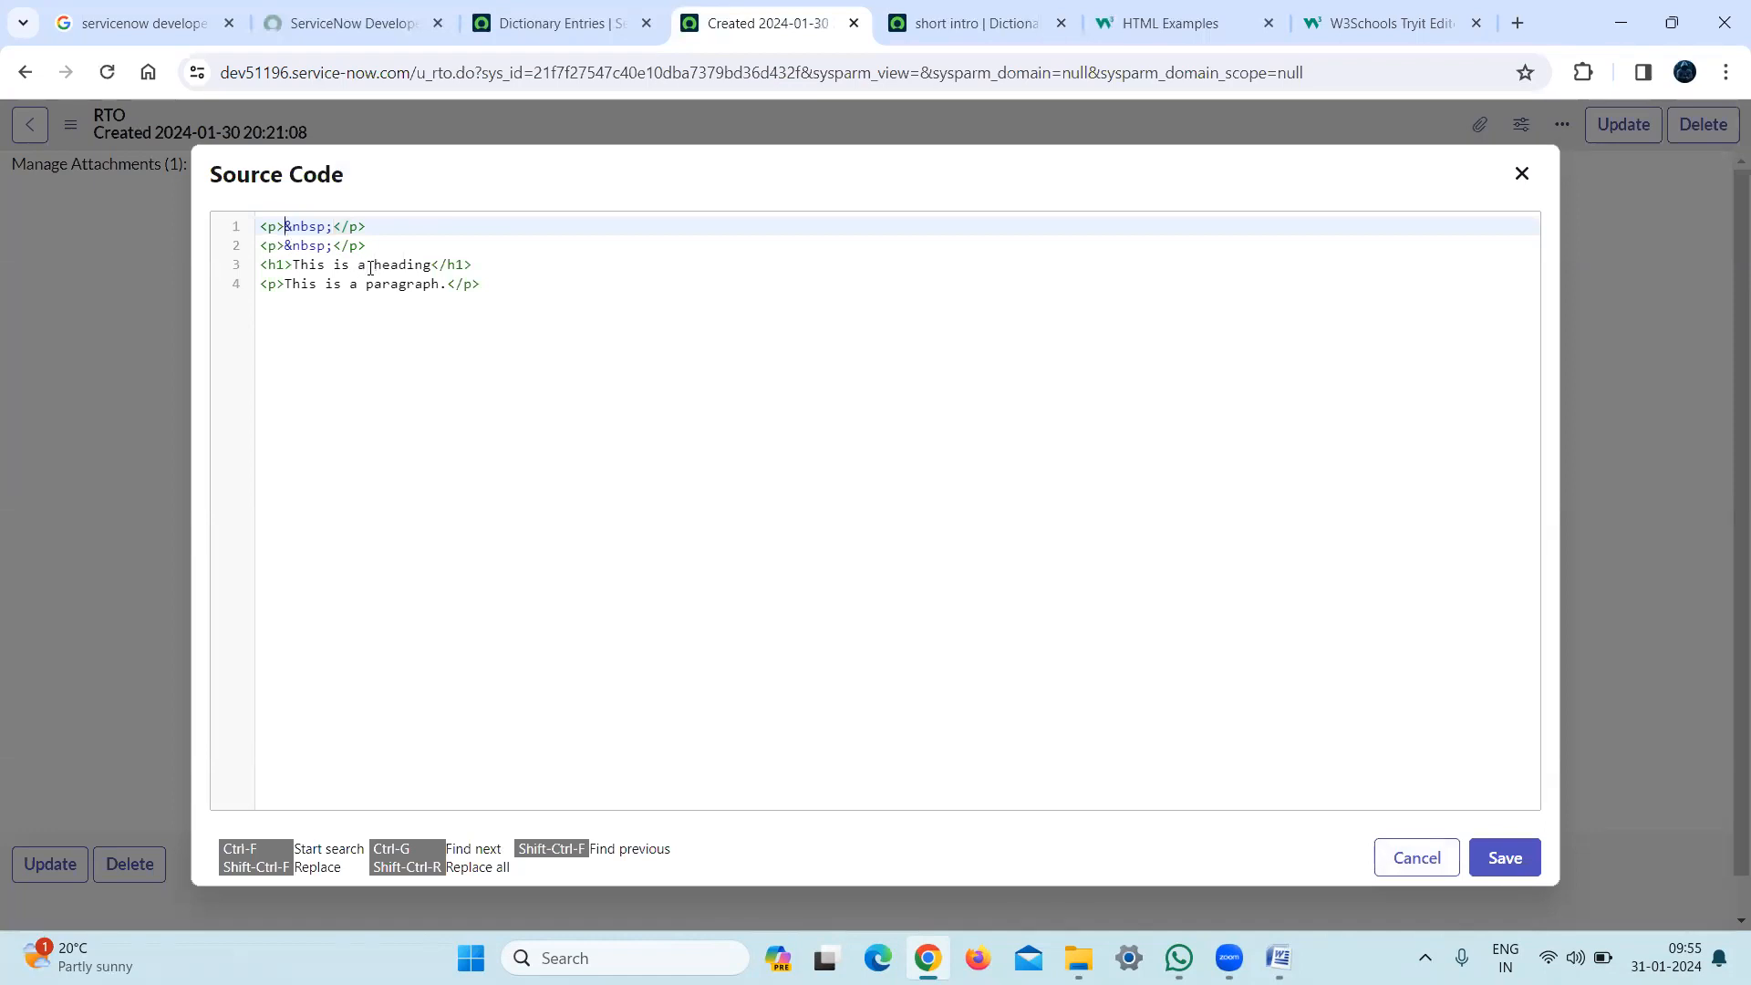
click(1396, 23)
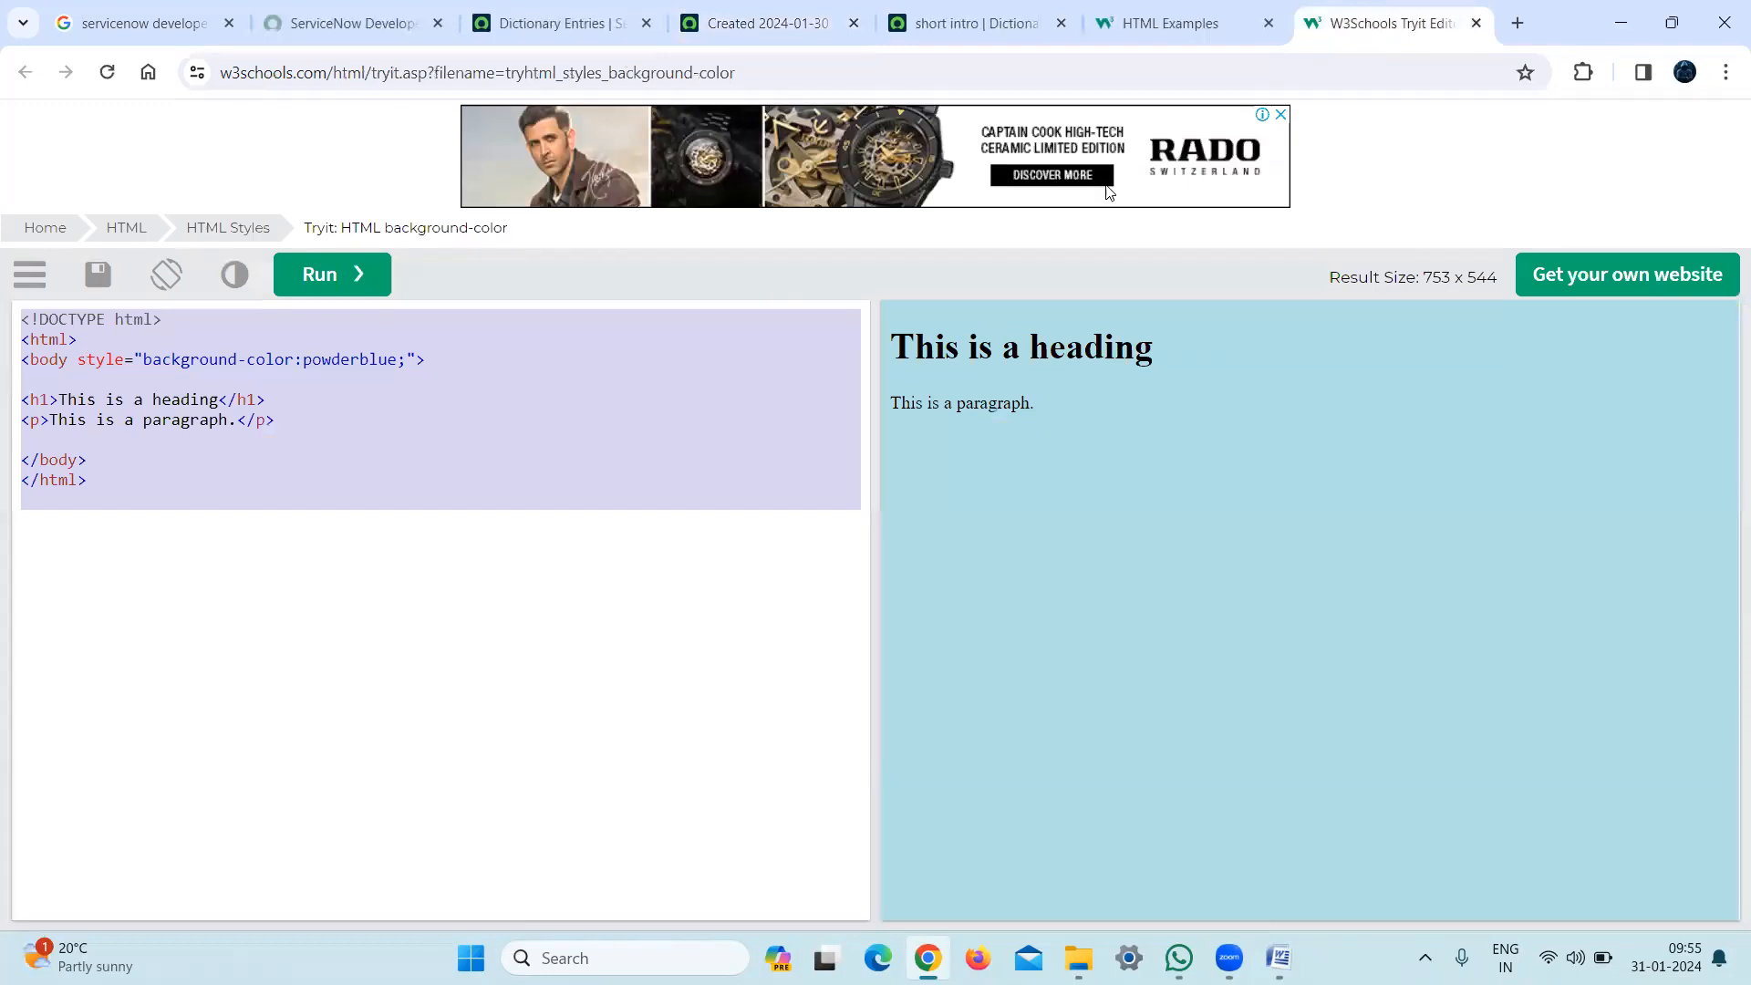
click(1151, 23)
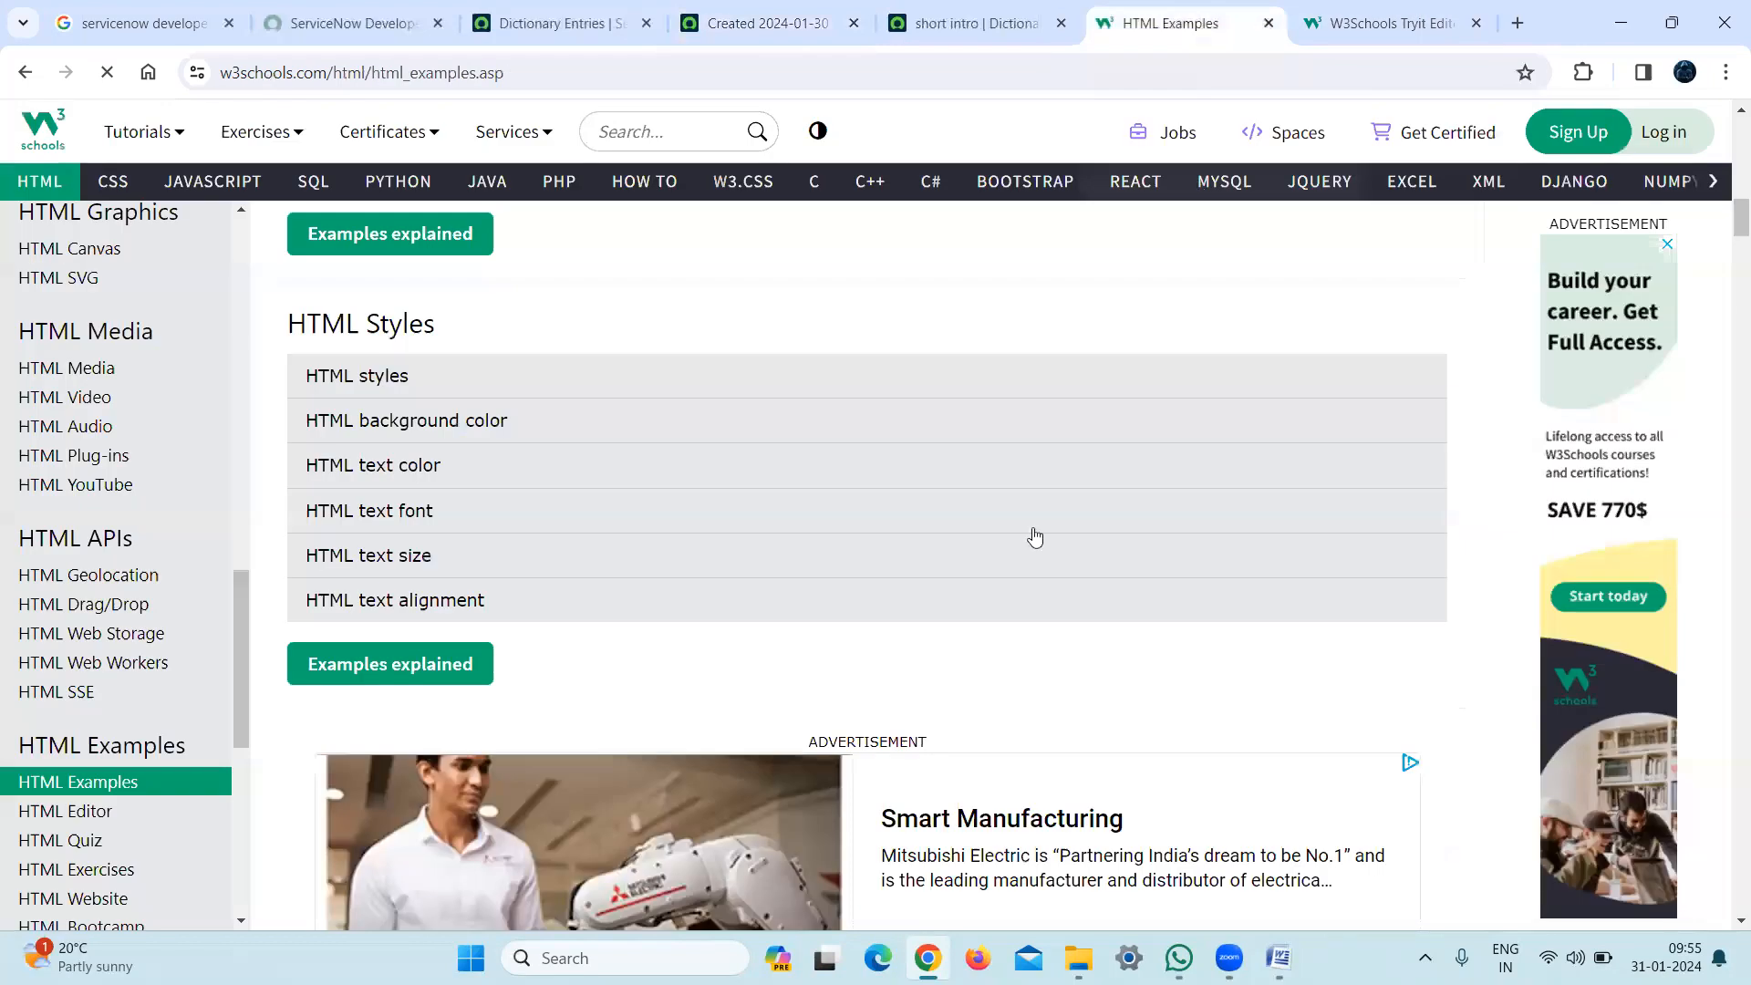
key(ctrl+f)
text(table)
key(Return)
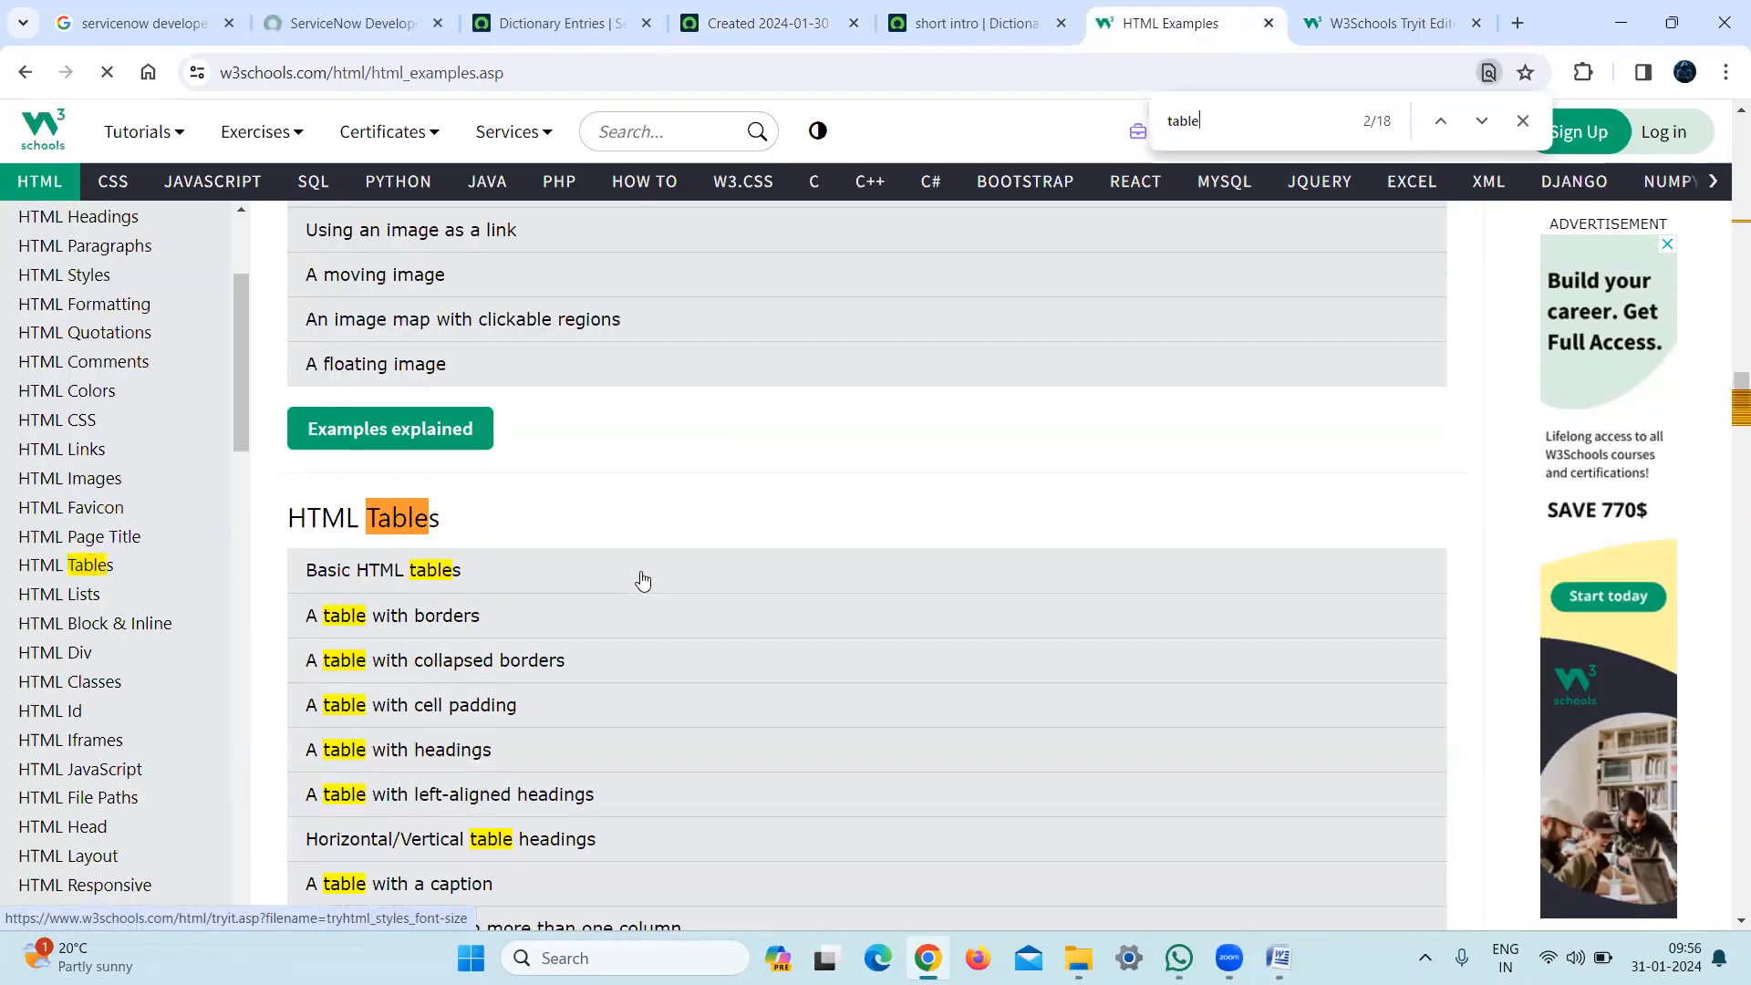
click(417, 635)
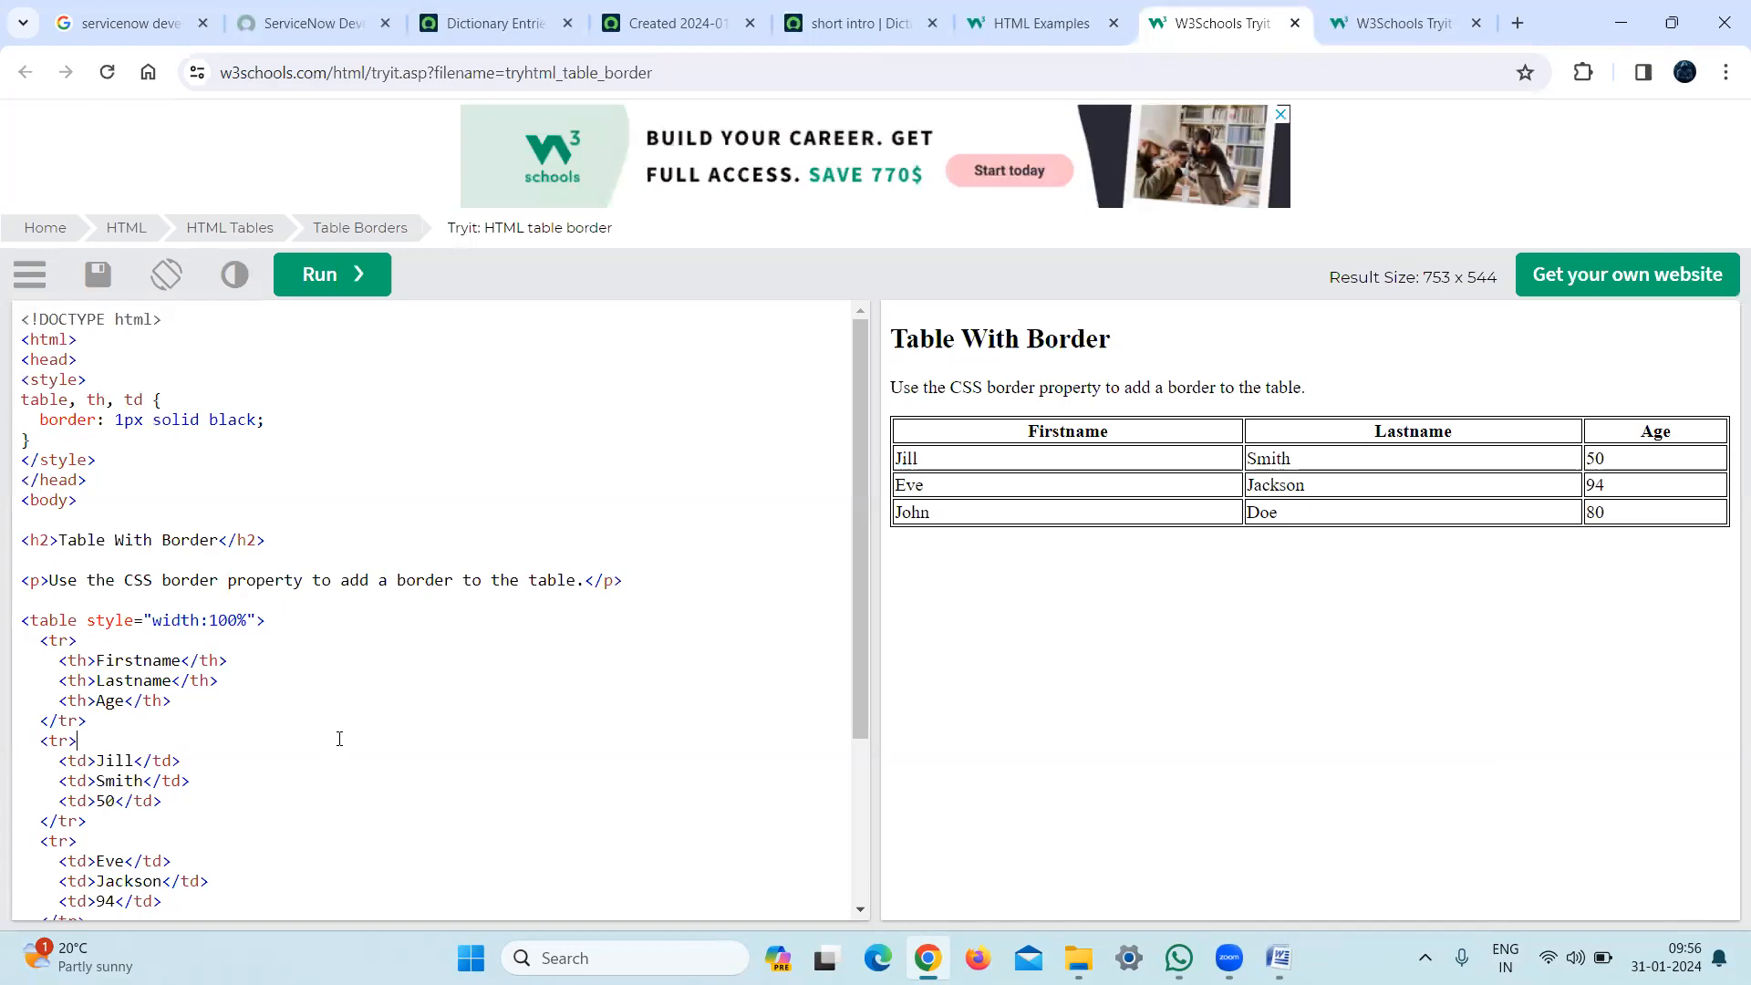
Replace the HR form's entire source code with the copied table-with-borders example code and save it
key(ctrl+a)
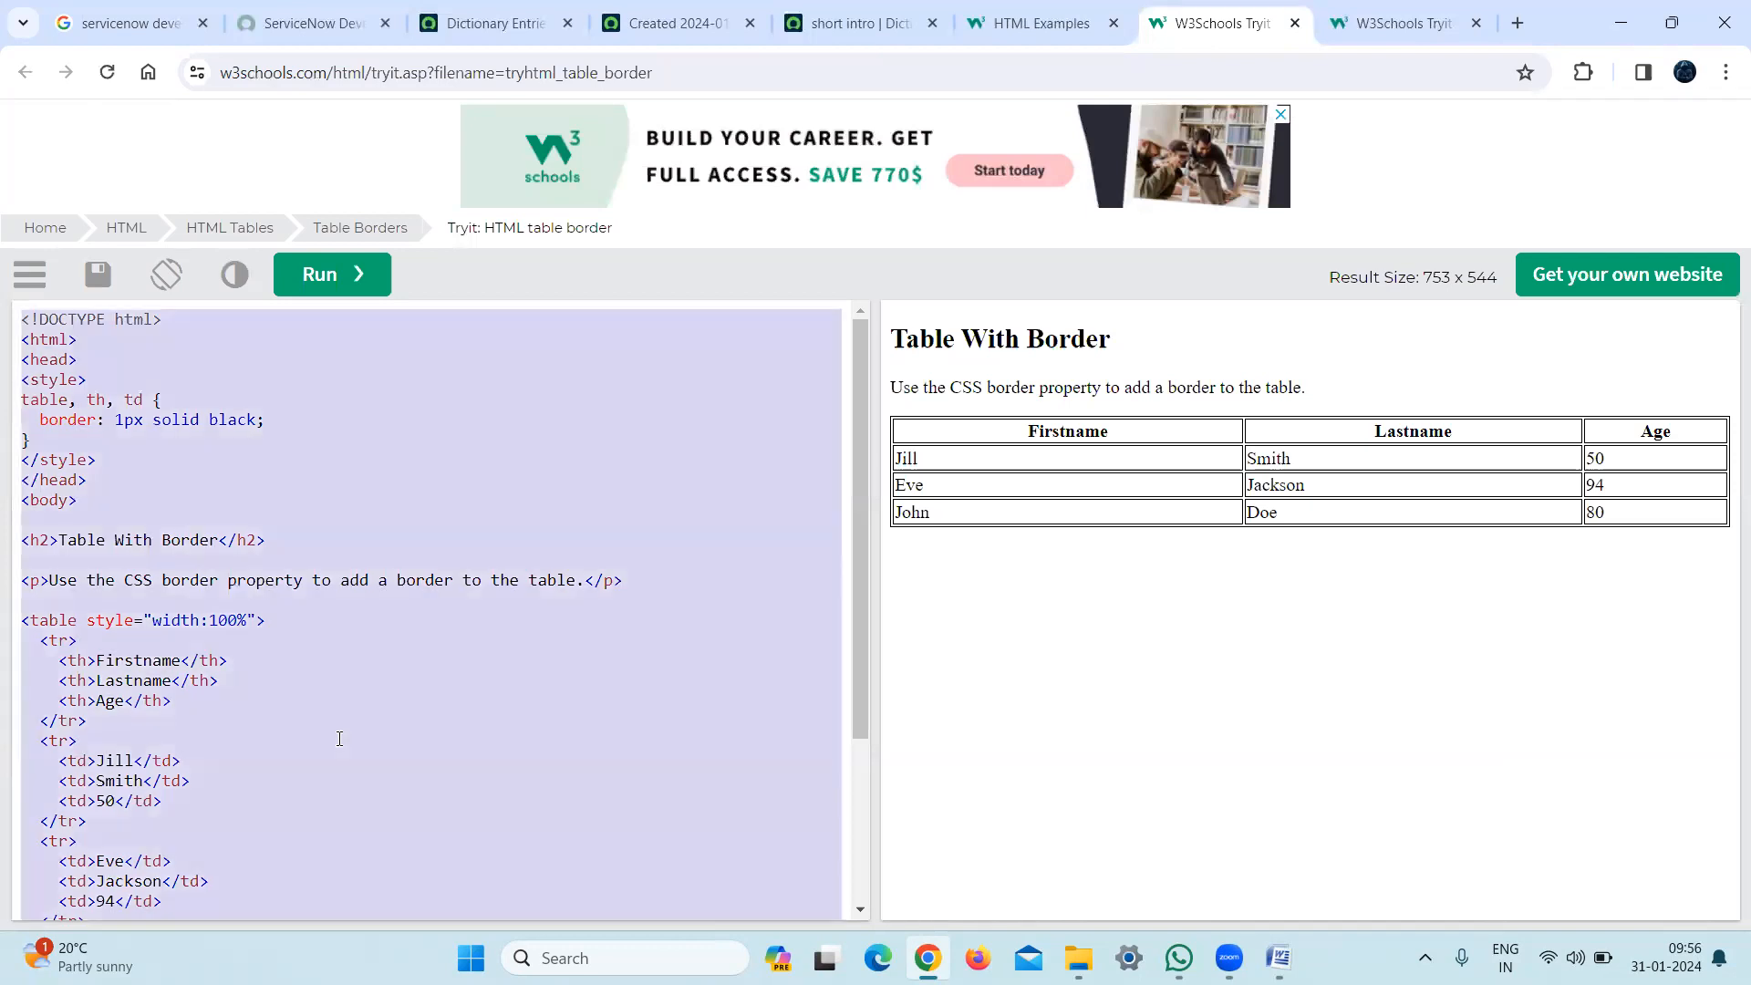
click(1075, 40)
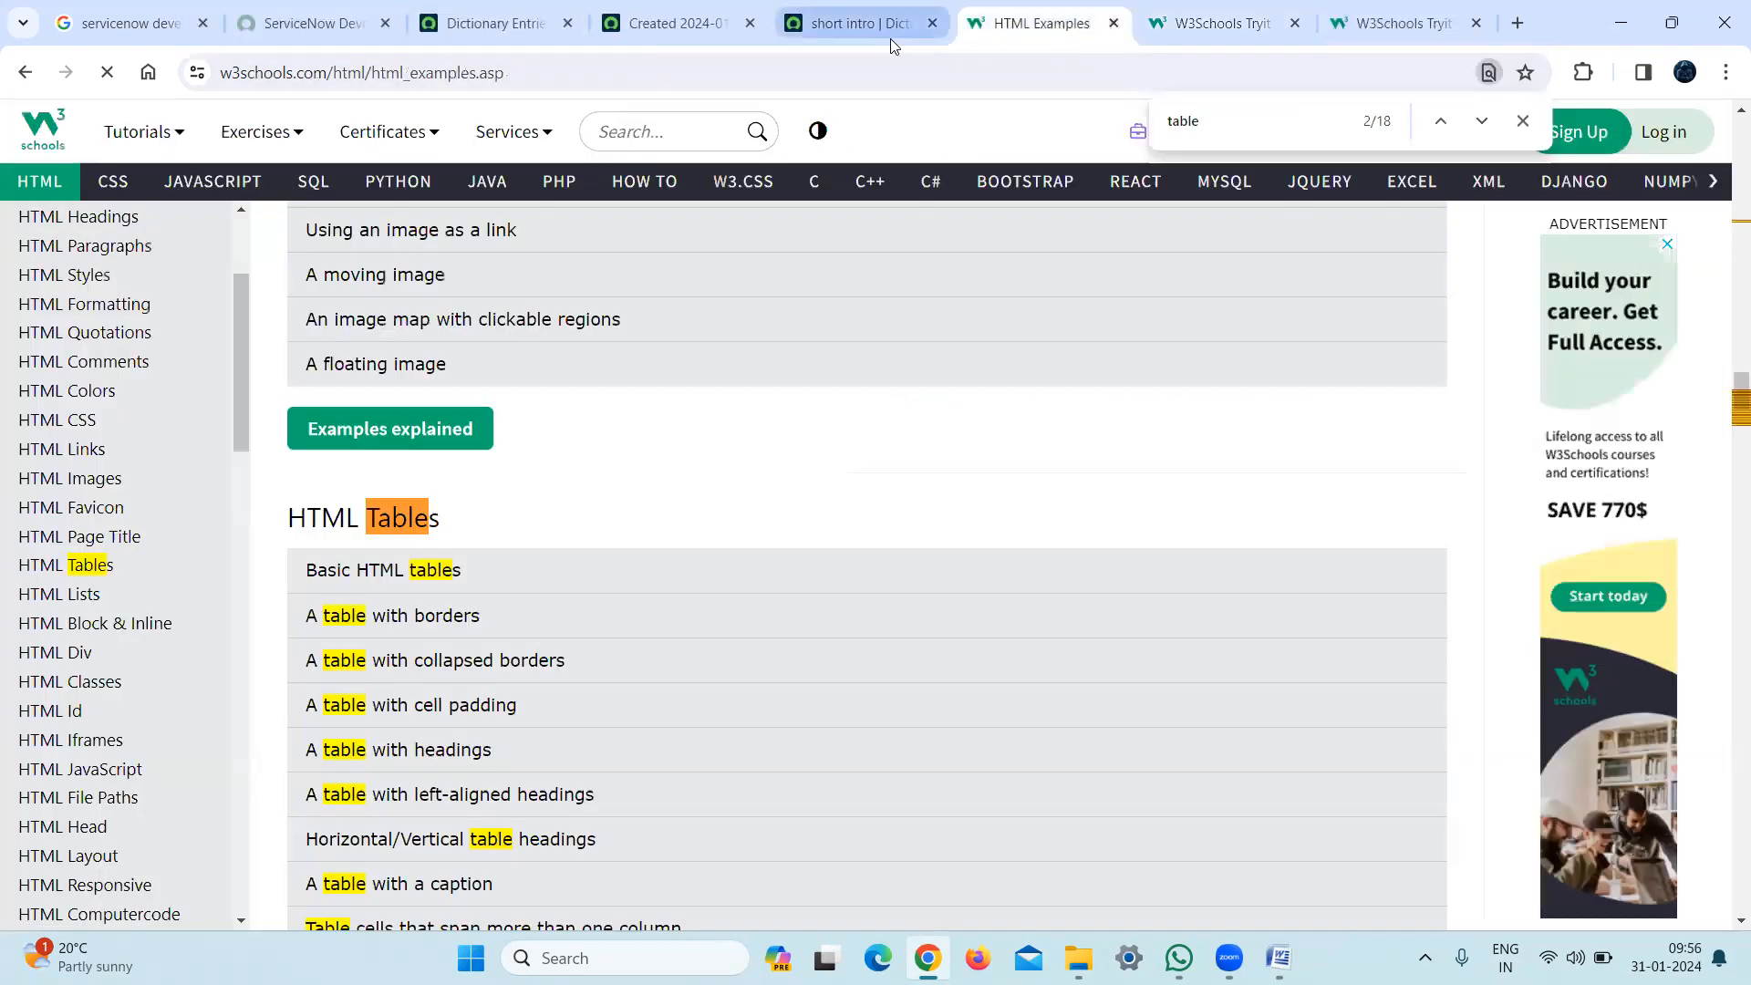
click(890, 36)
click(657, 38)
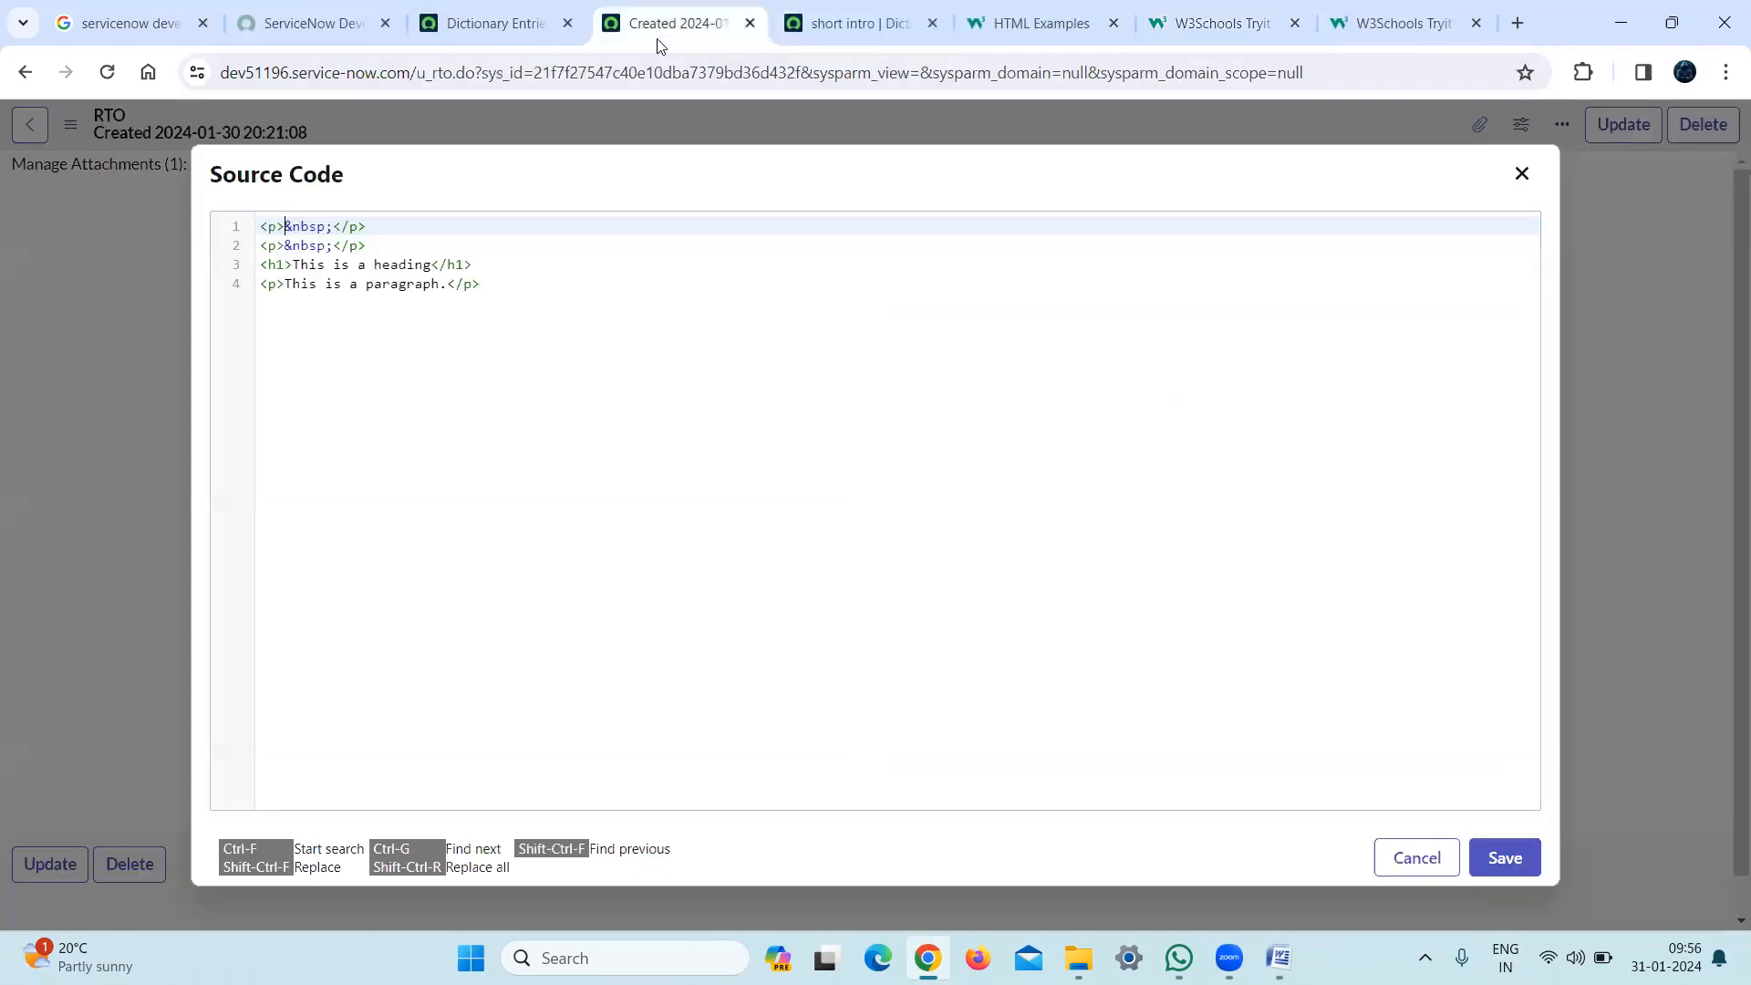
key(ctrl+a)
key(ctrl+v)
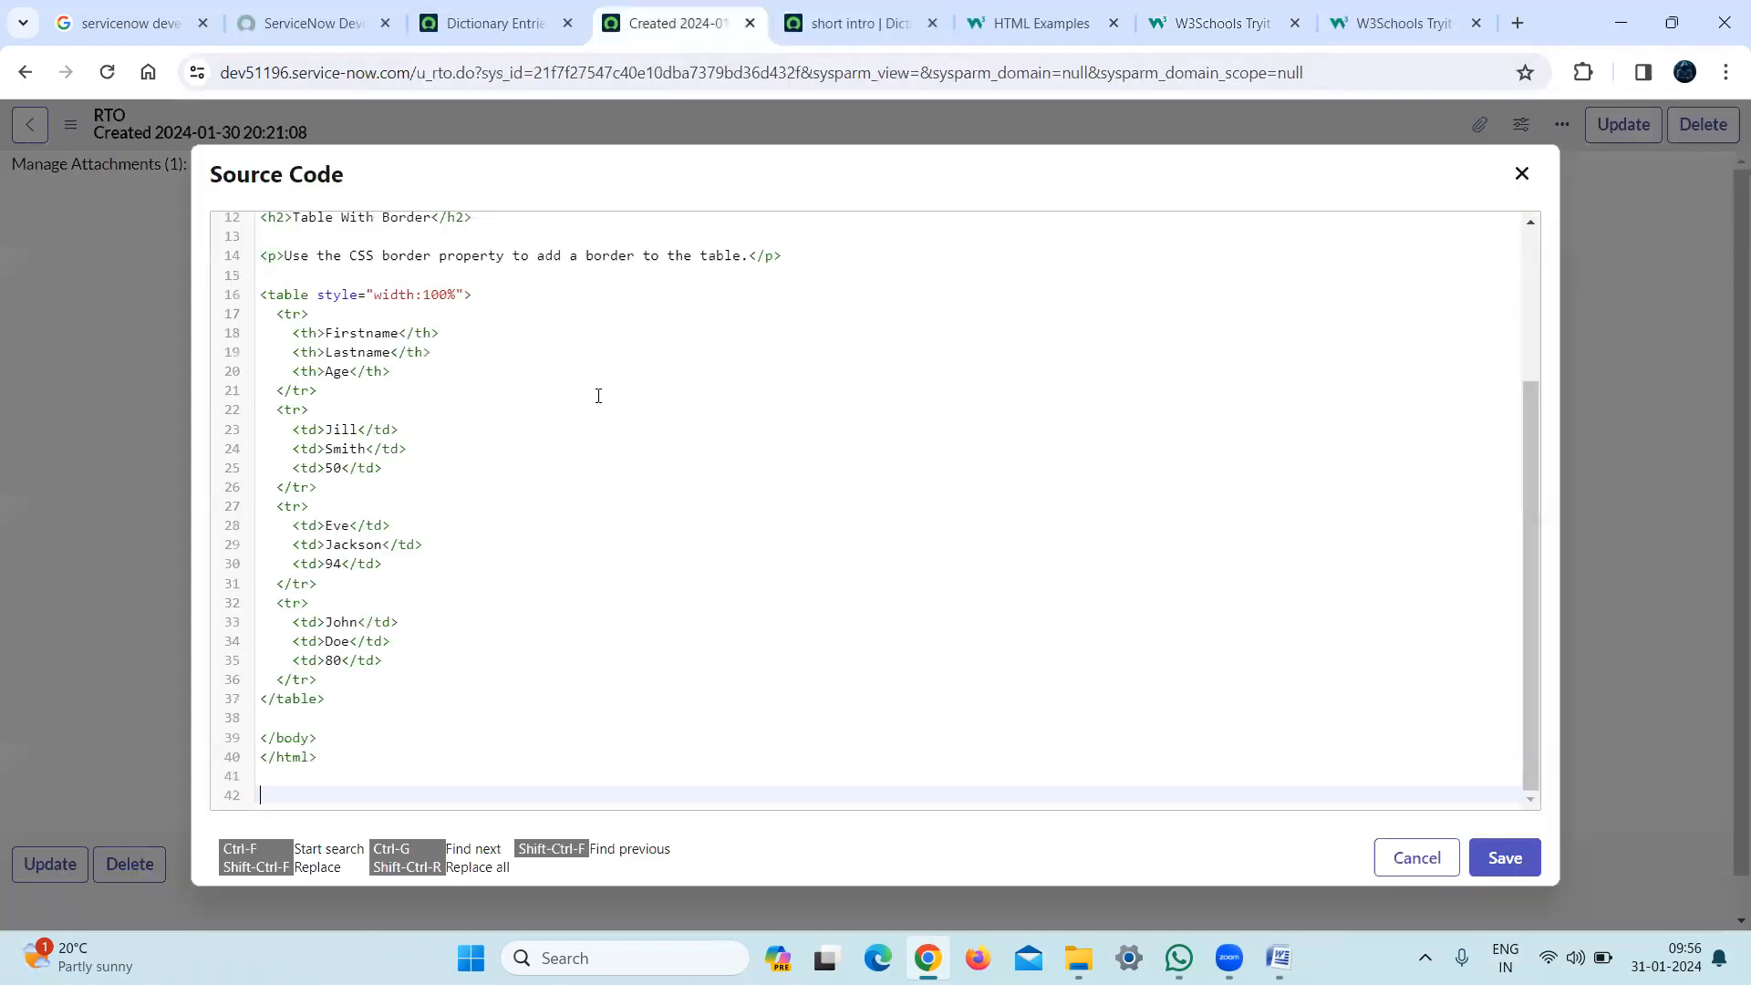
click(1503, 856)
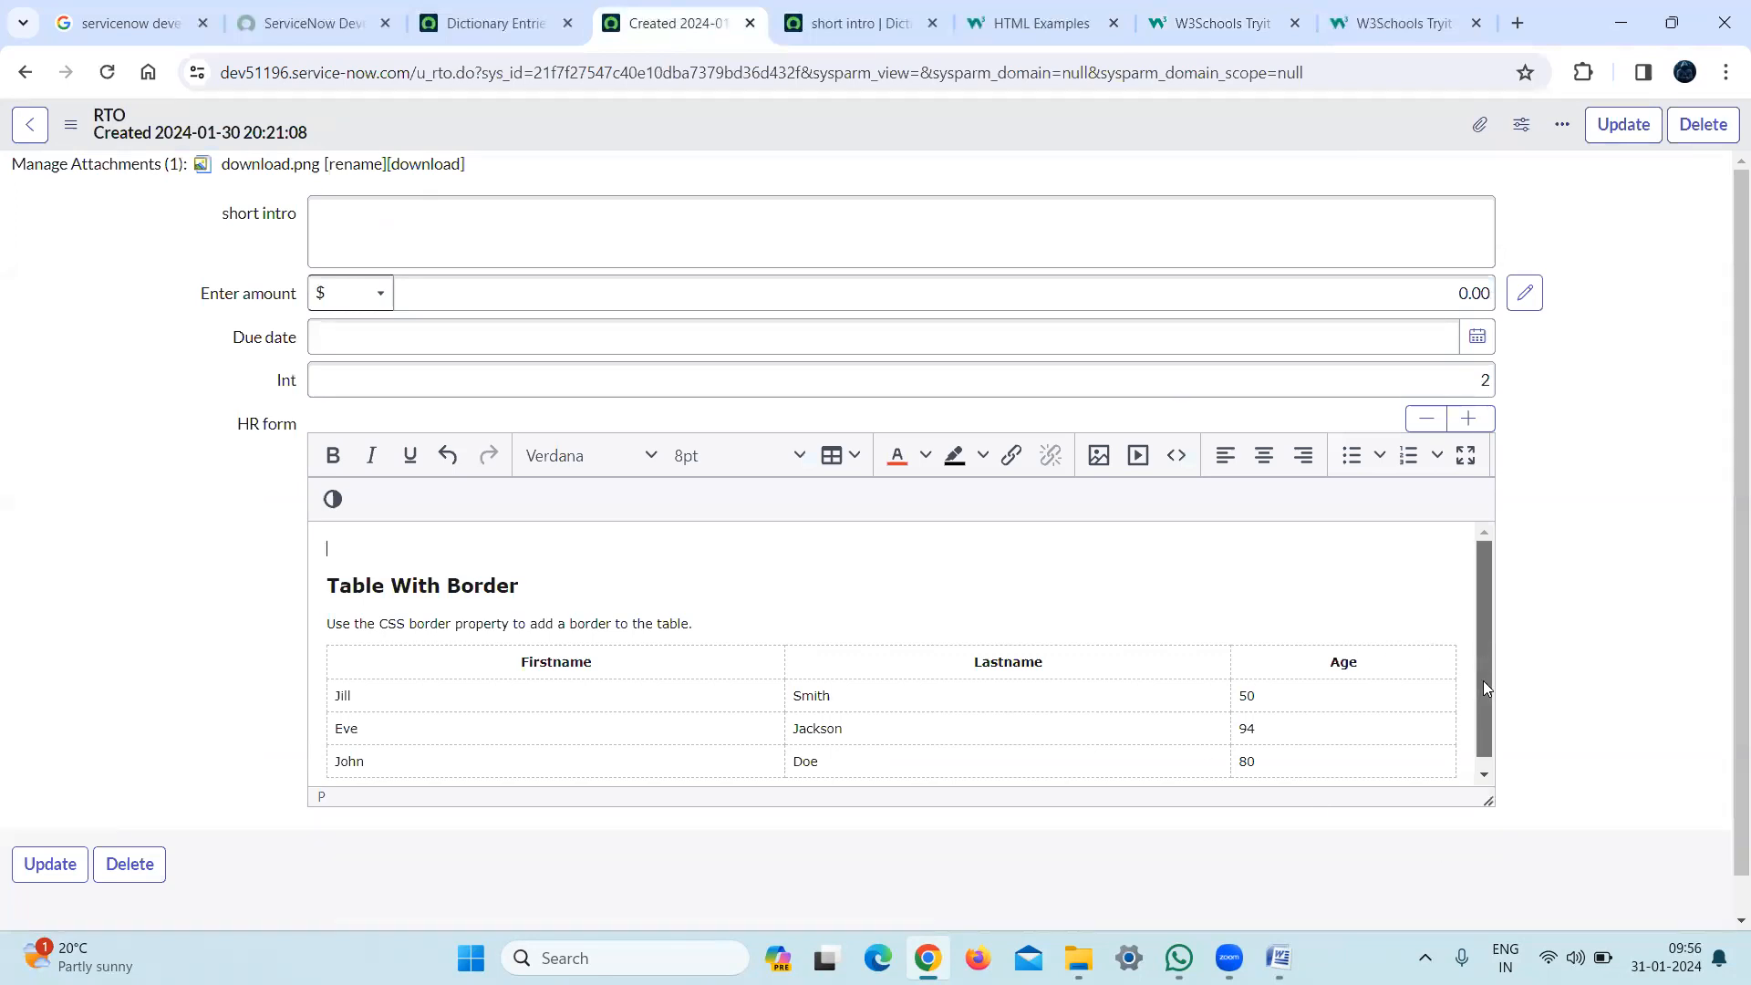
scroll(1483, 680, down, 1)
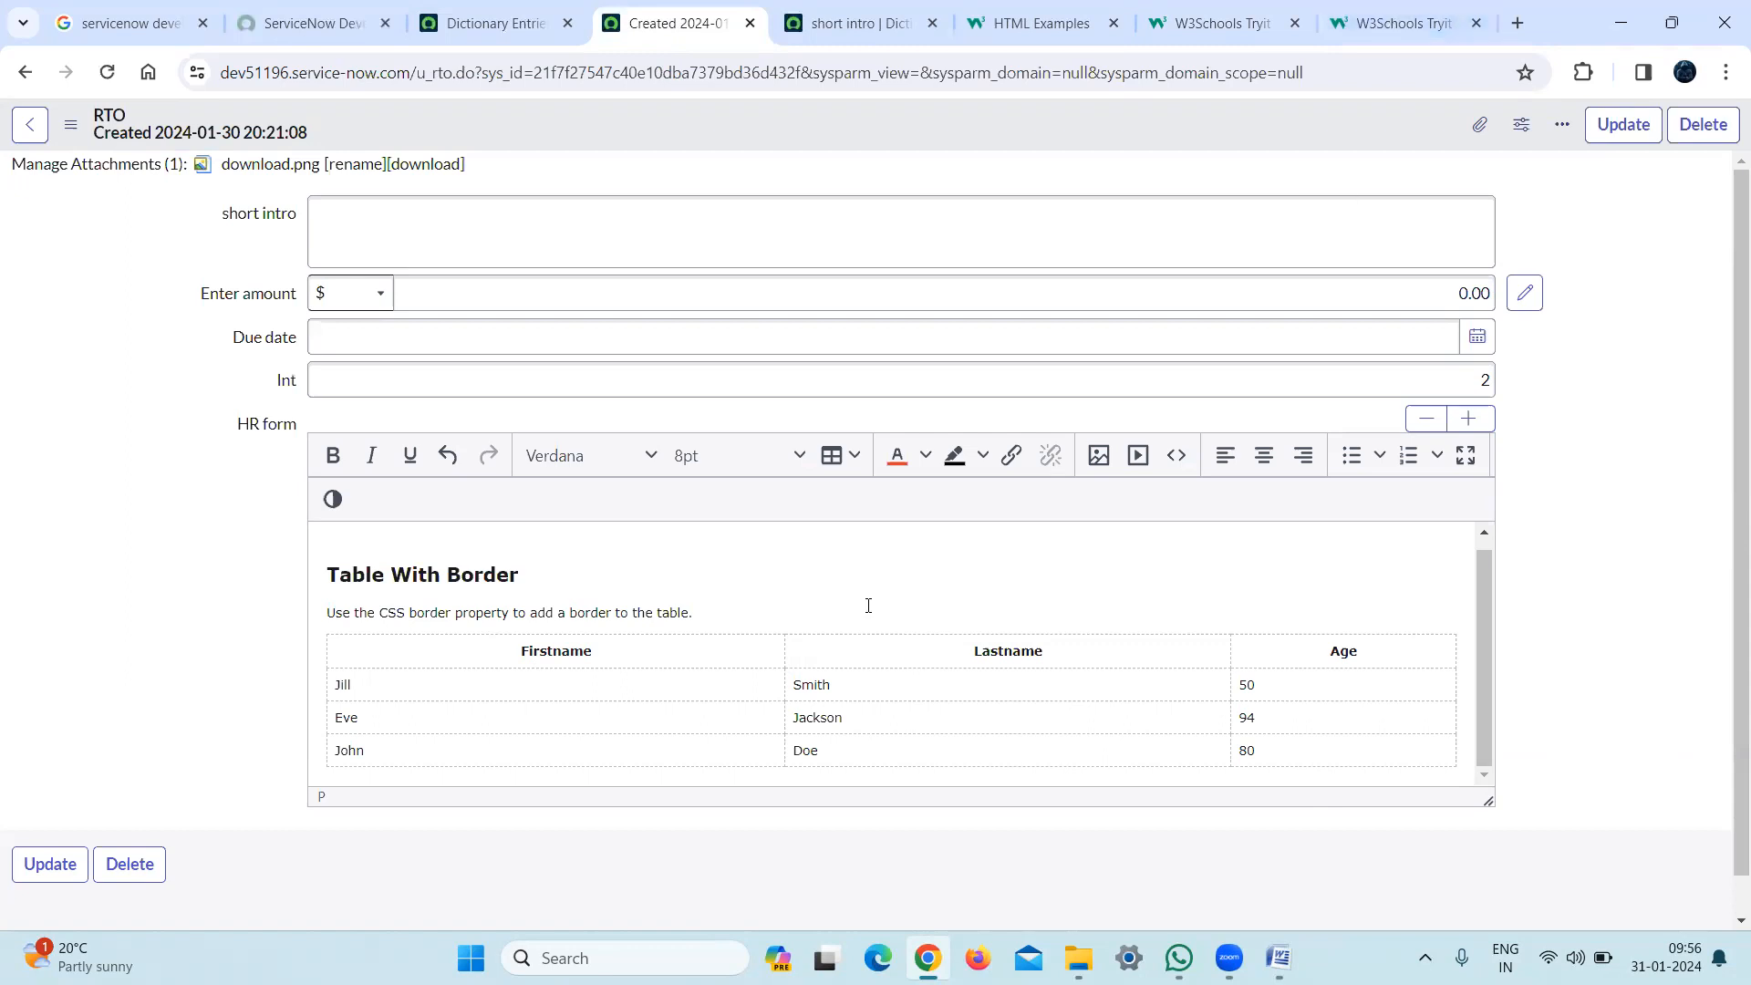
click(1318, 32)
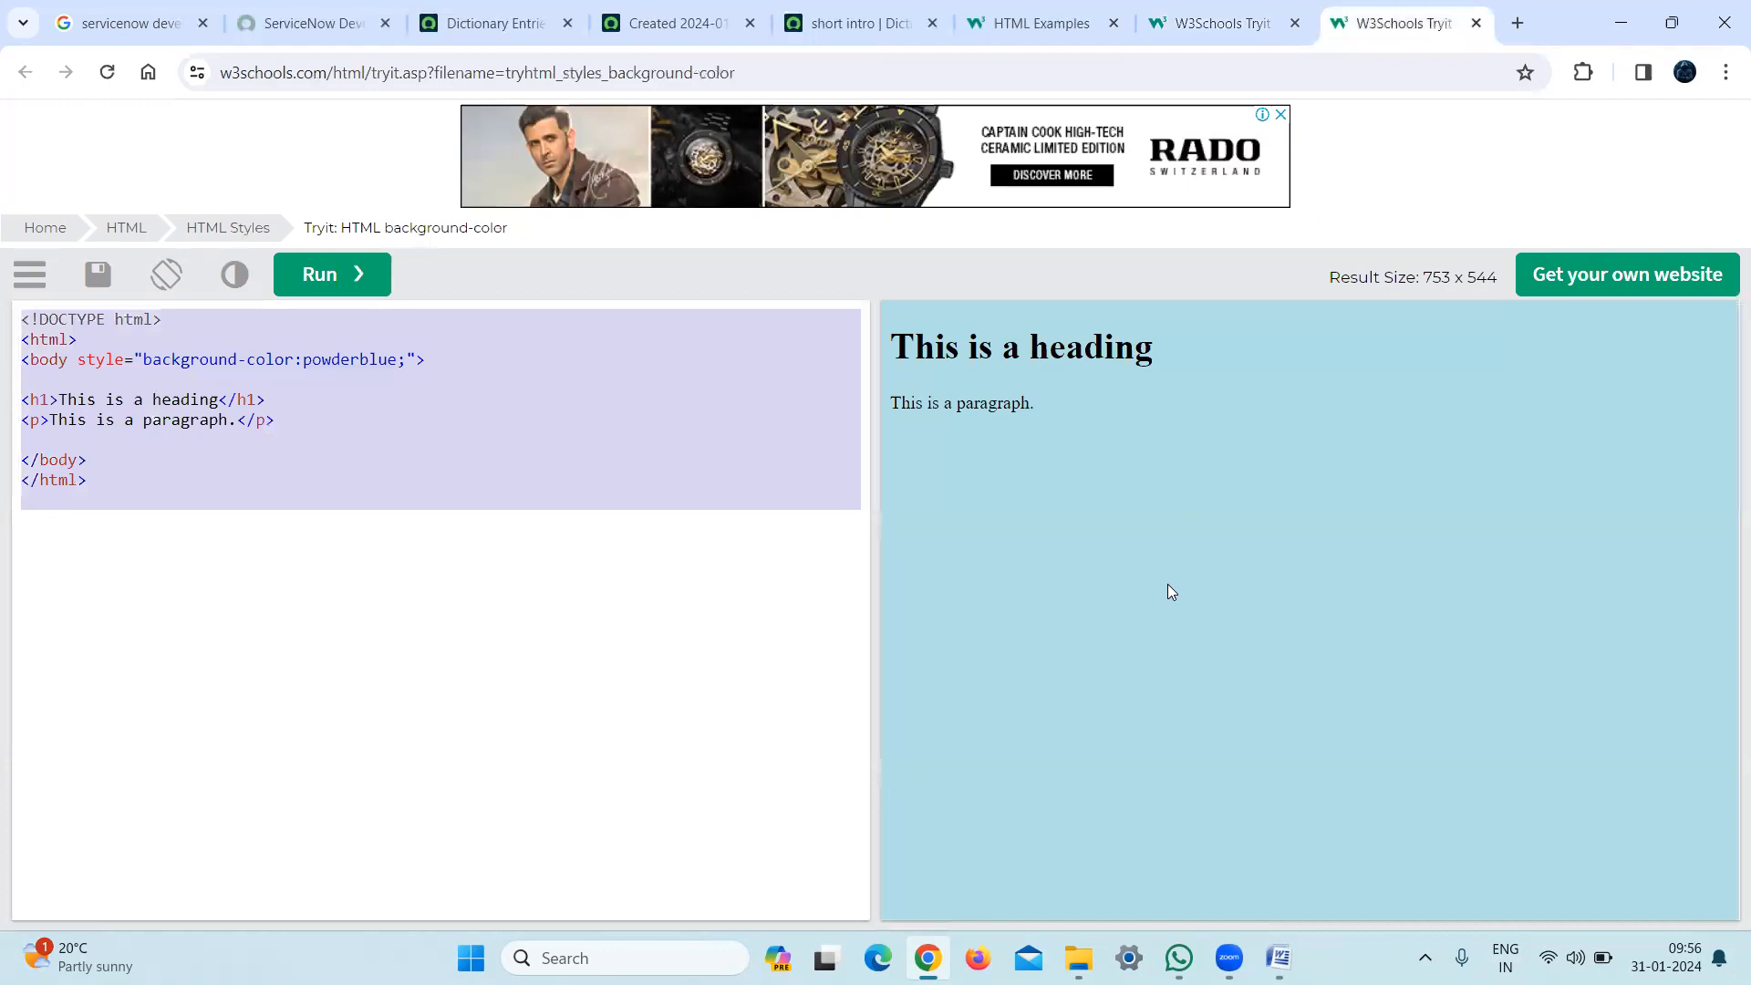
click(150, 362)
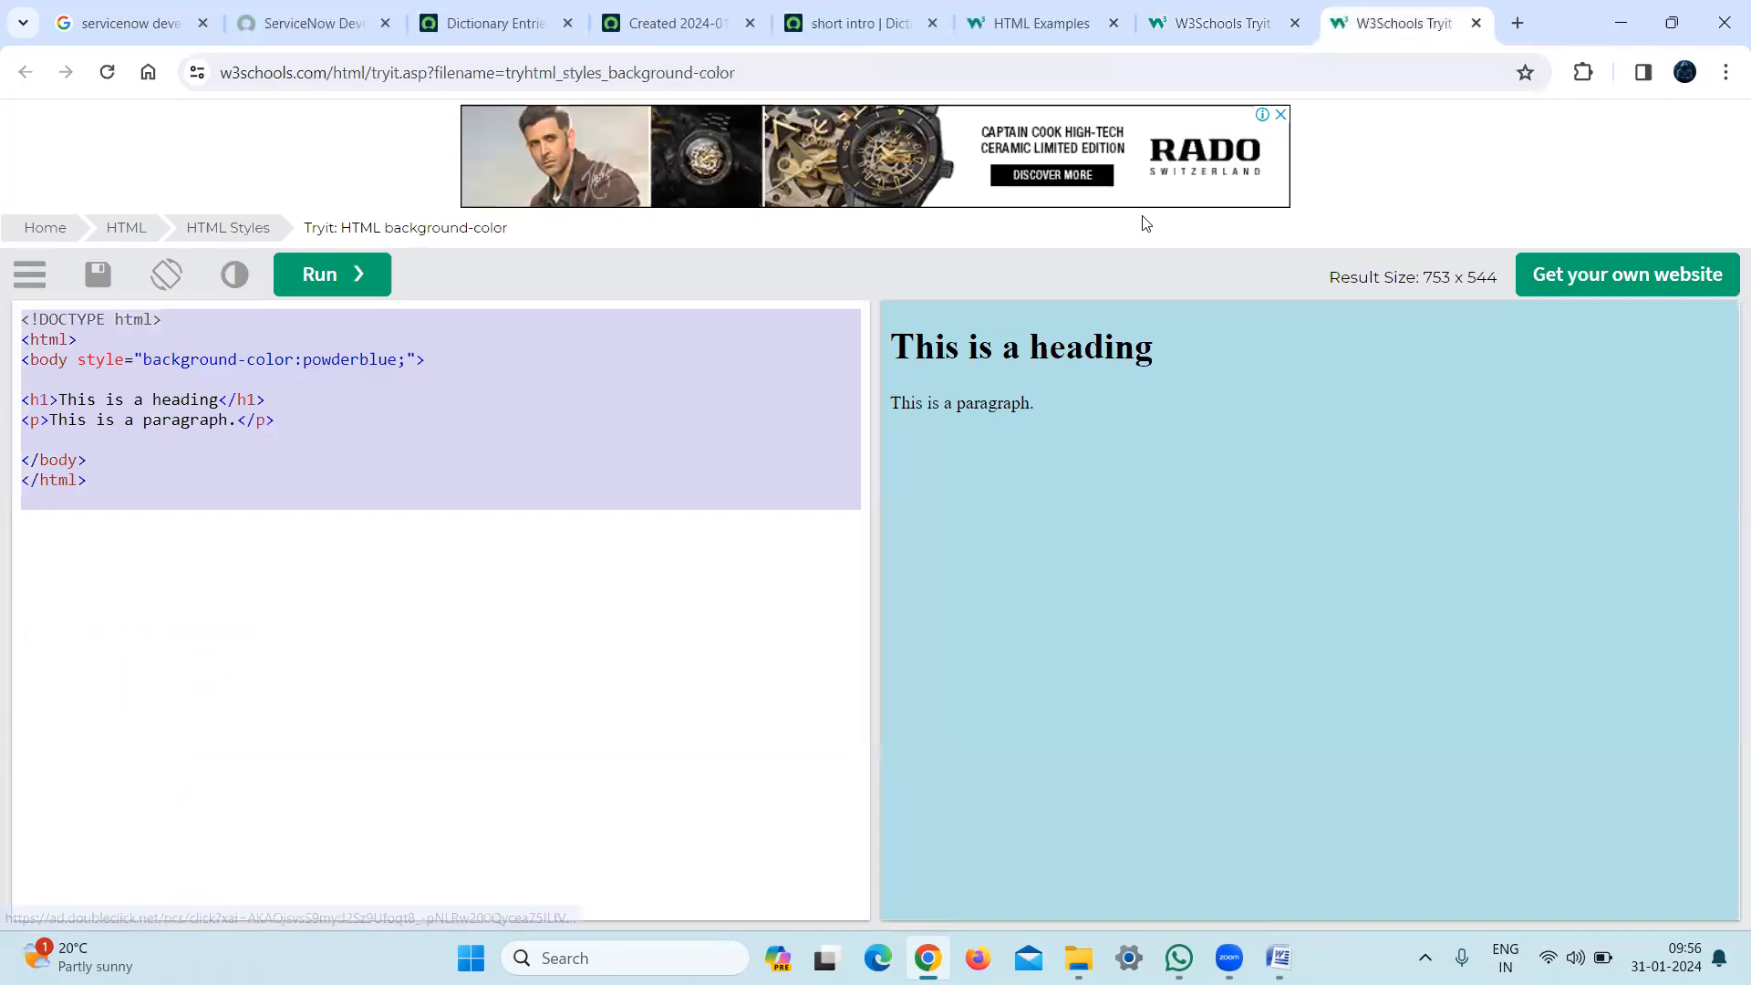
click(1177, 23)
click(1056, 33)
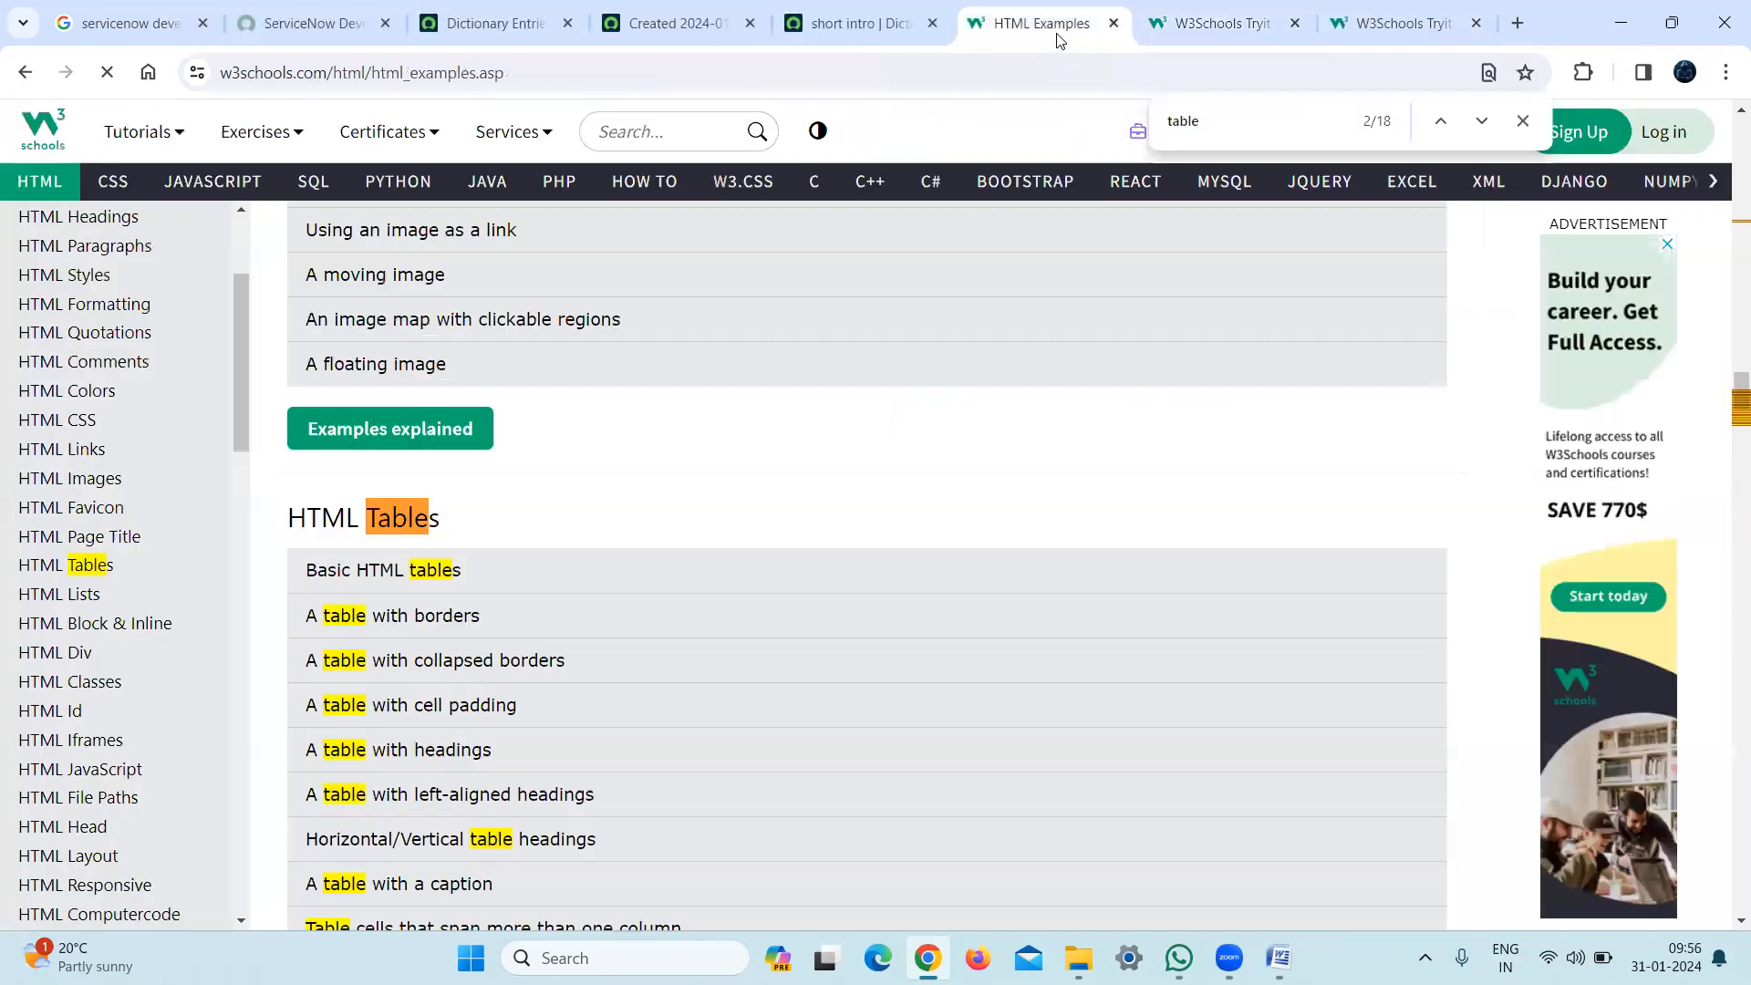
click(843, 27)
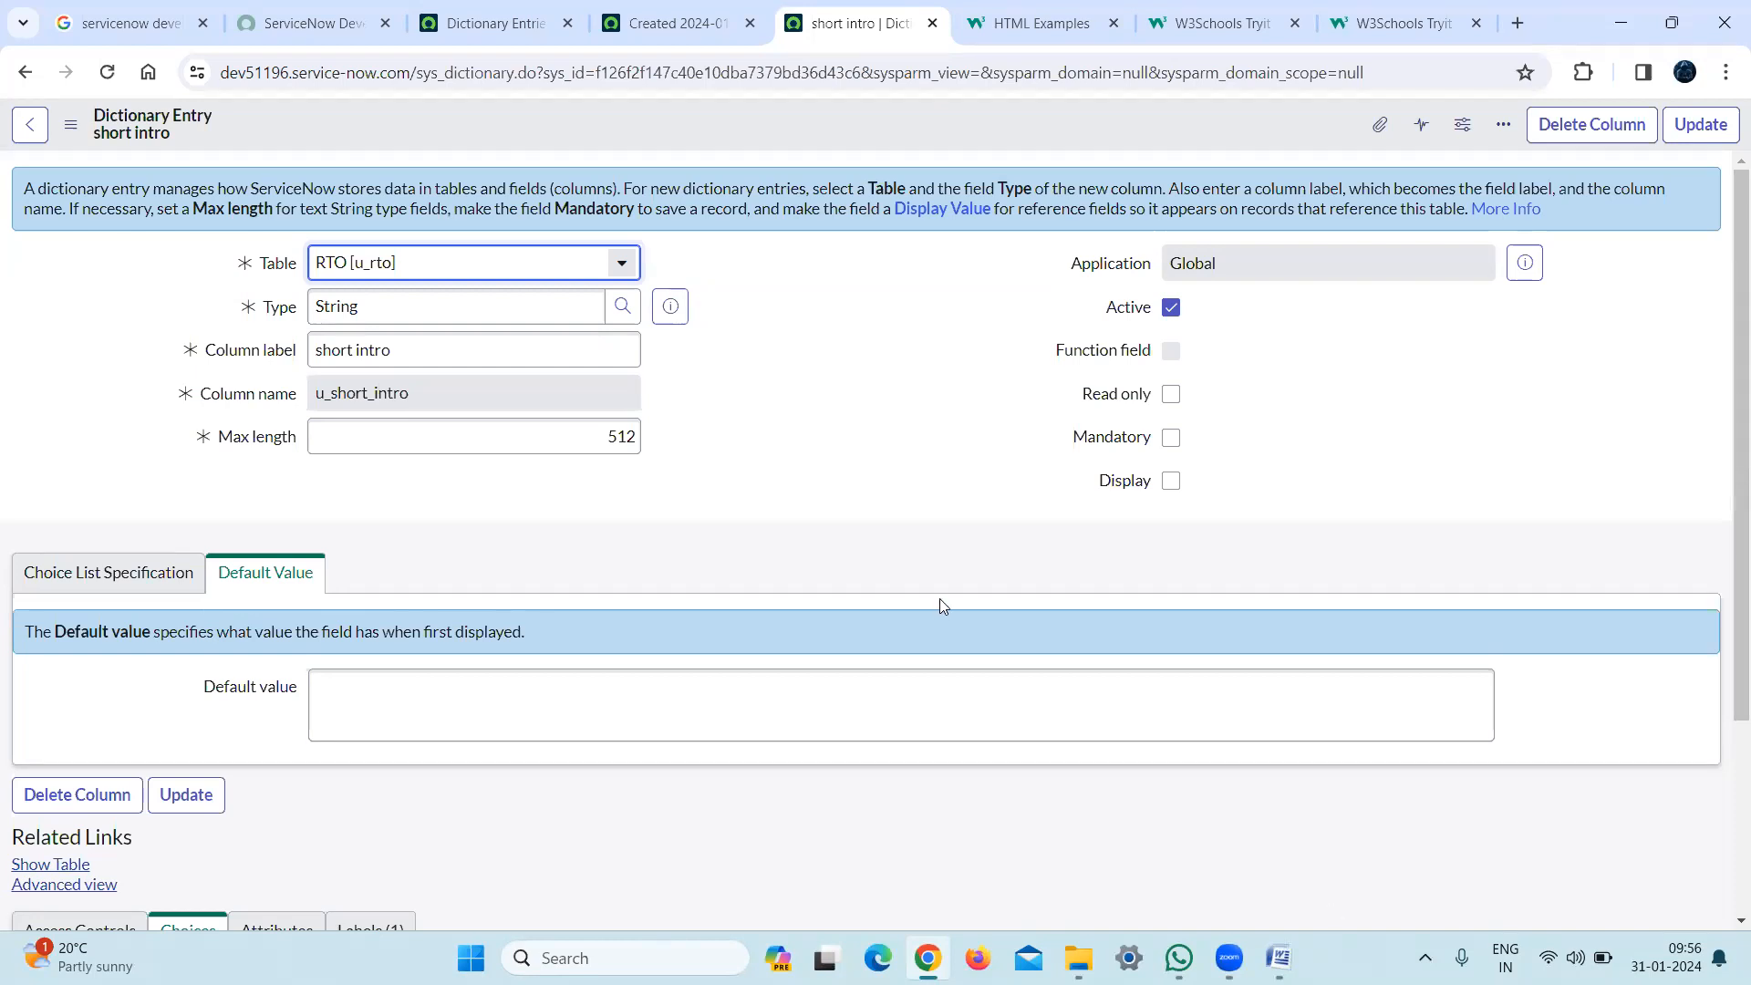
Switch to the Word document and select the word "Journal" in its list of important field types
mouse_move(1279, 958)
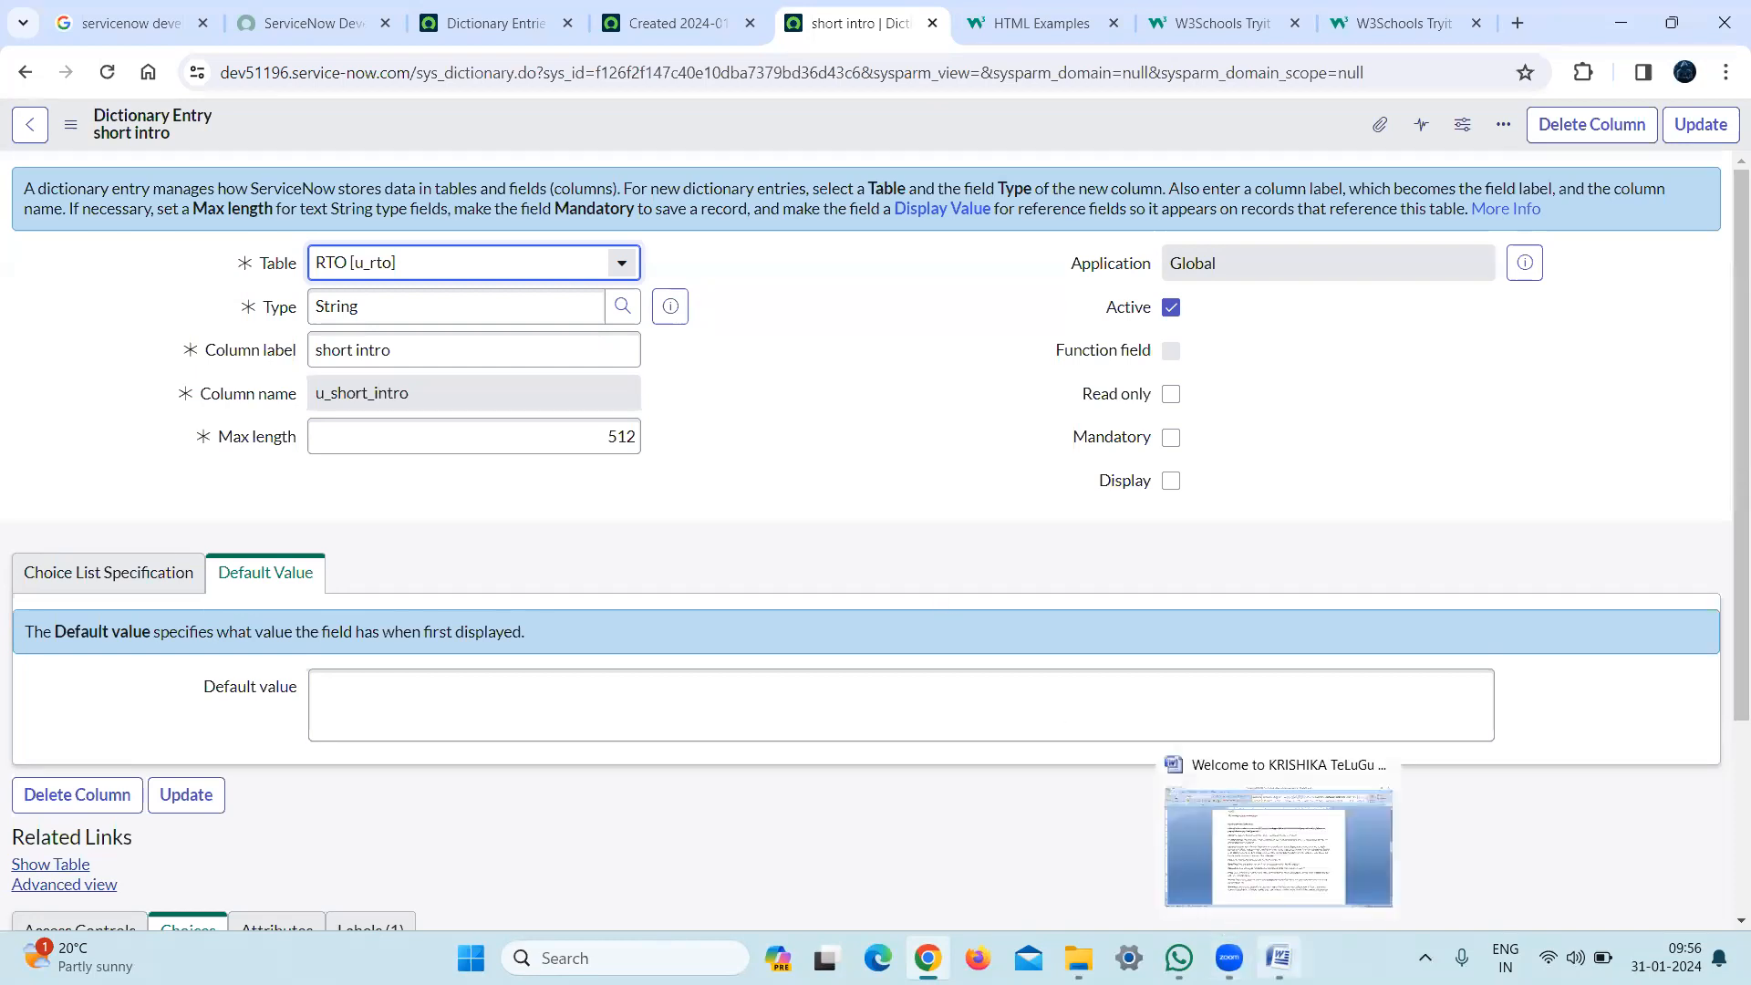
click(1304, 879)
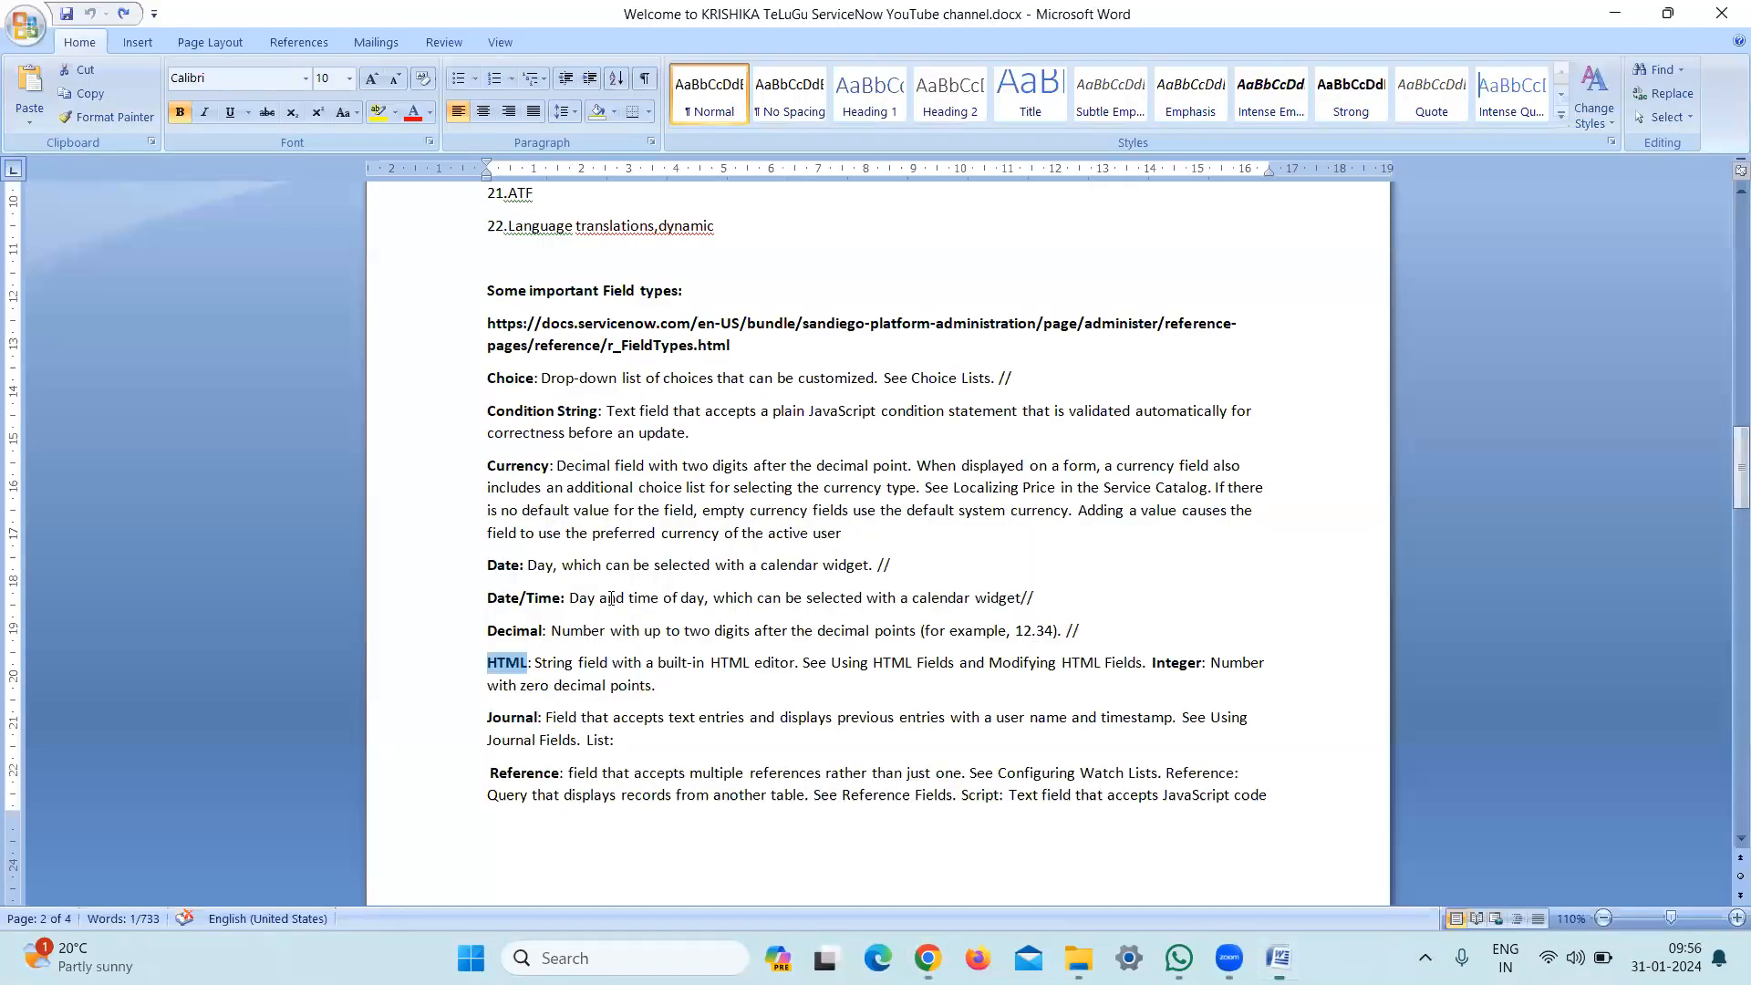
double_click(517, 716)
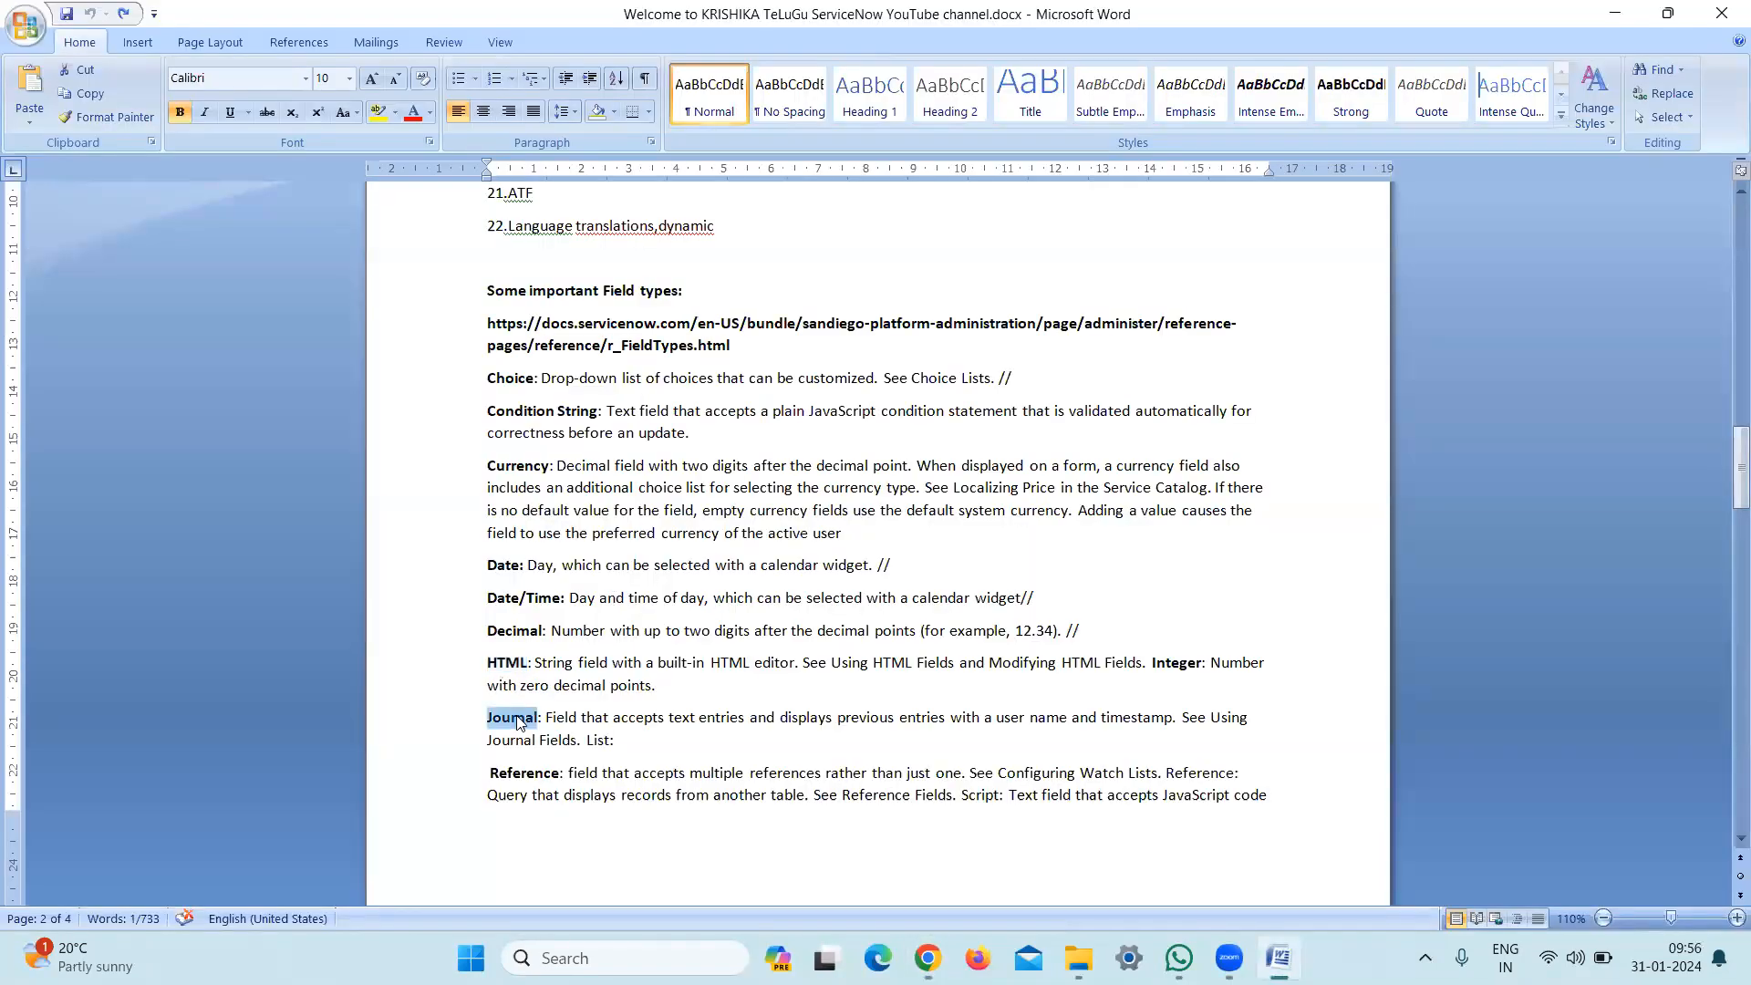
Switch back to Chrome and open the list of incidents in the ServiceNow instance using "incident.list"
click(939, 956)
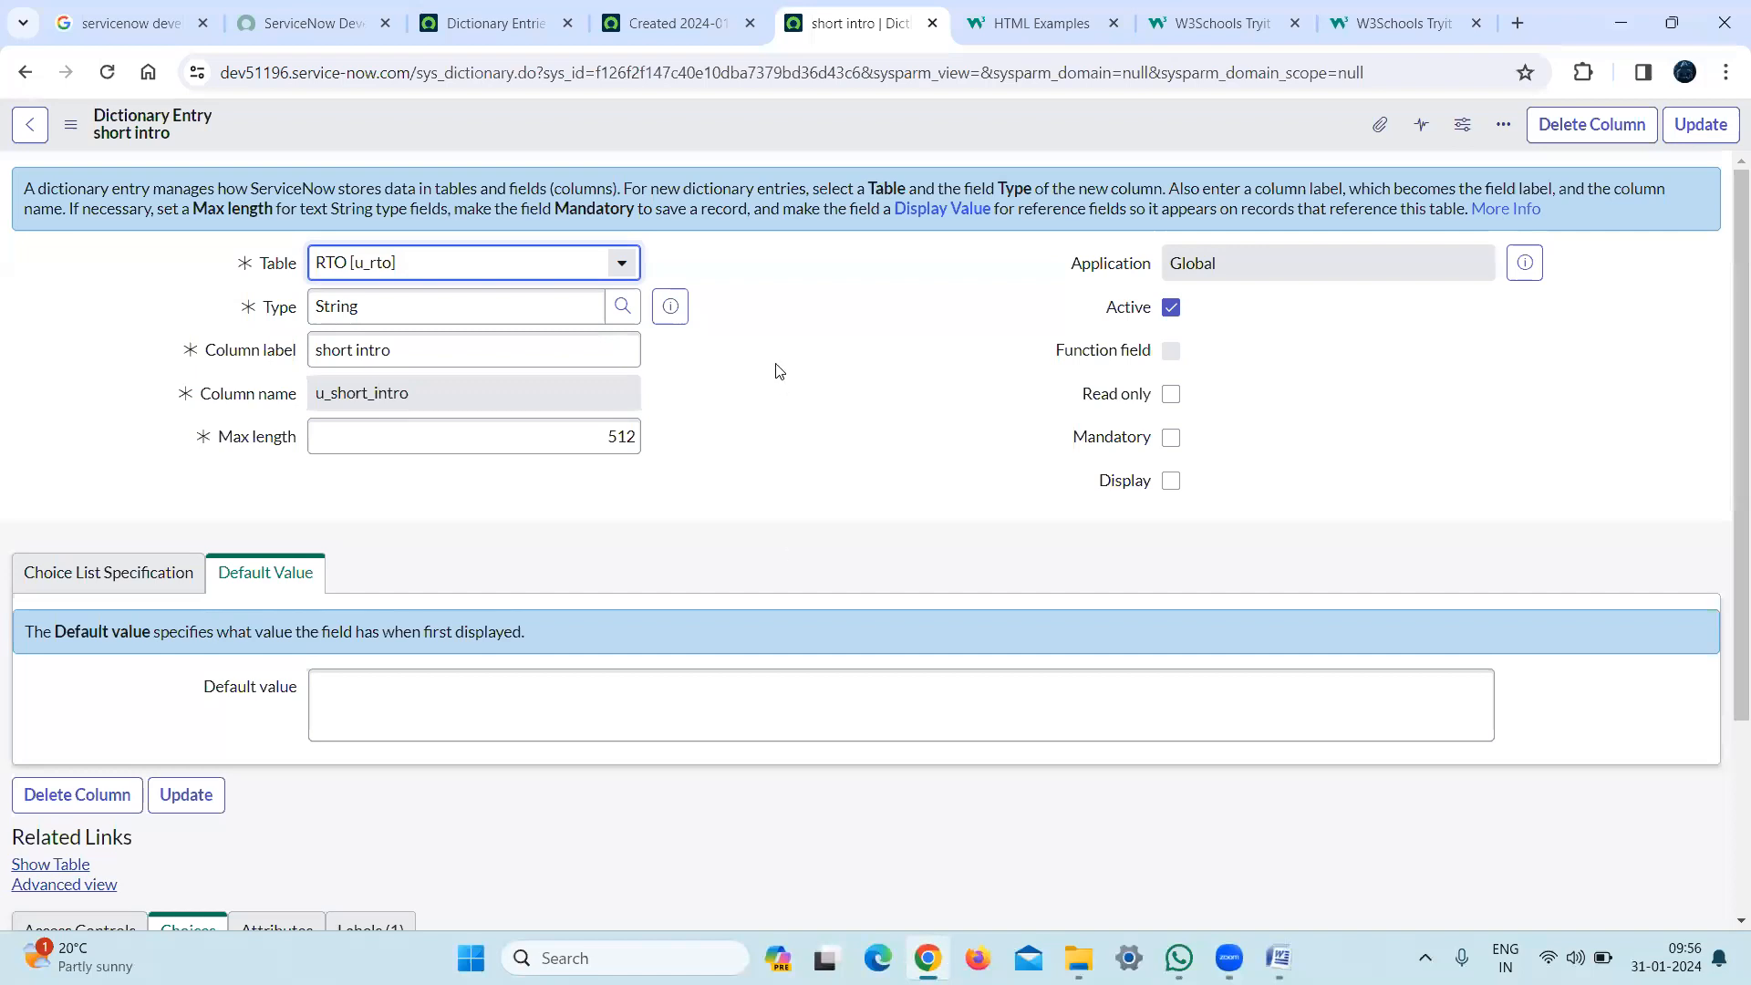
drag(1726, 328, 1725, 128)
click(282, 22)
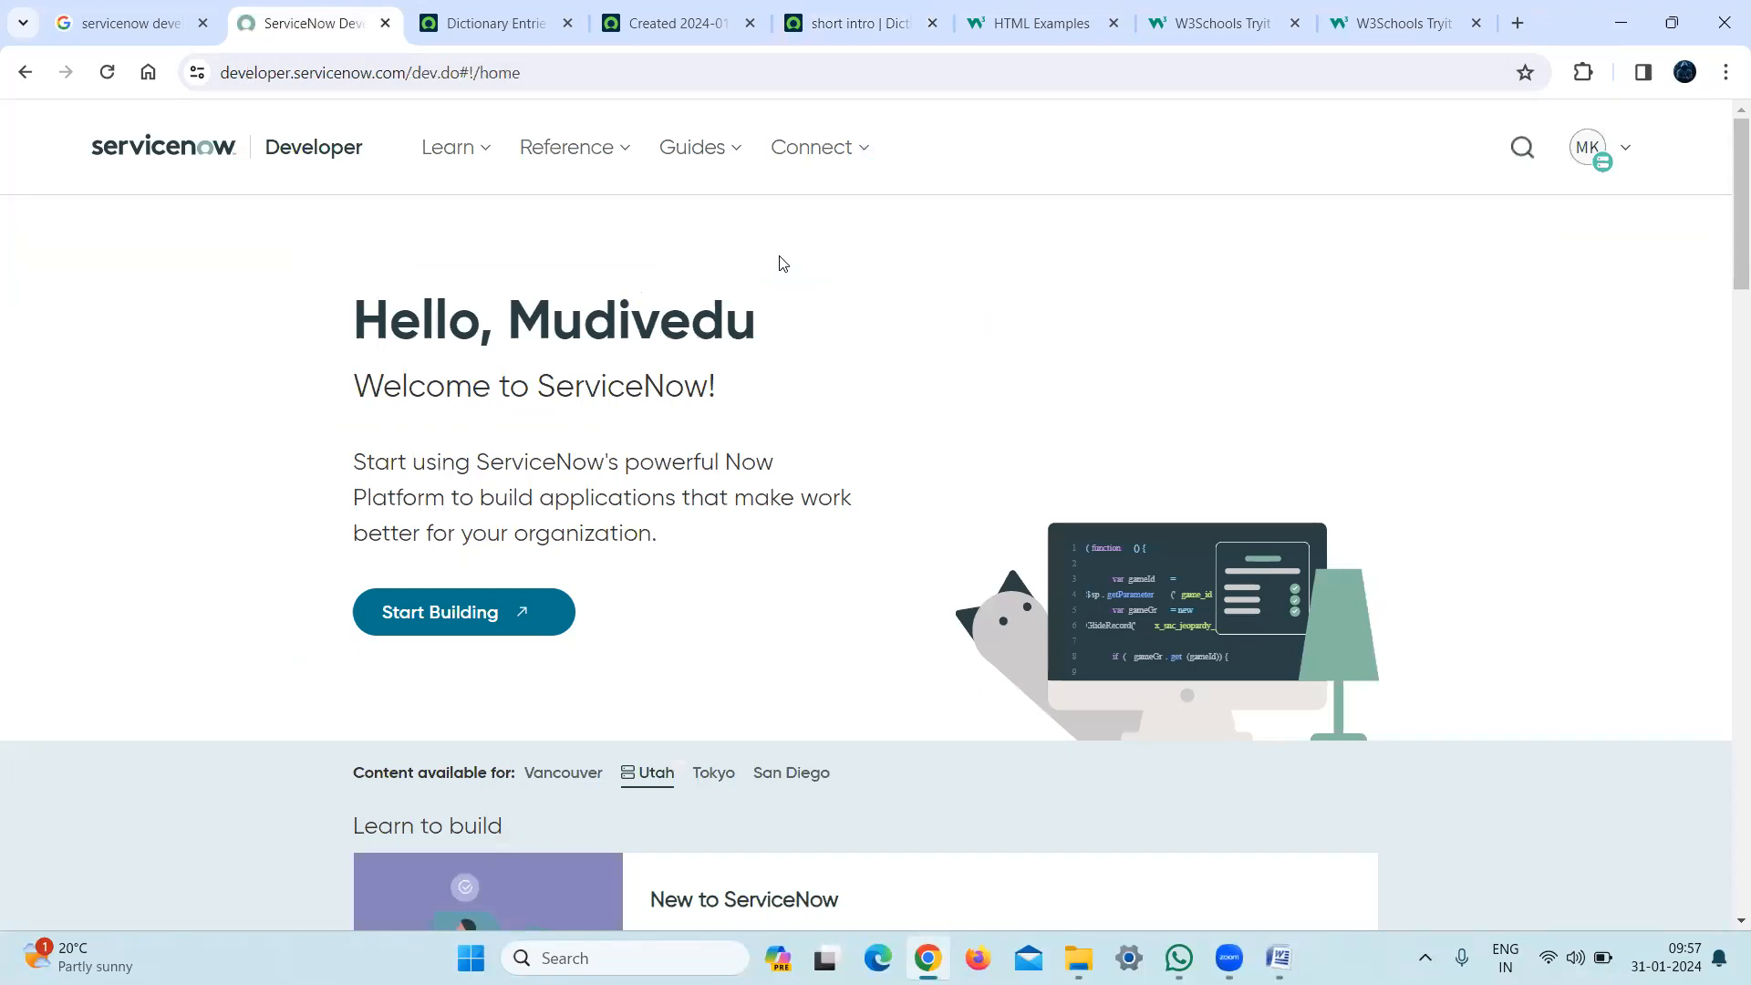
key(ctrl+Tab)
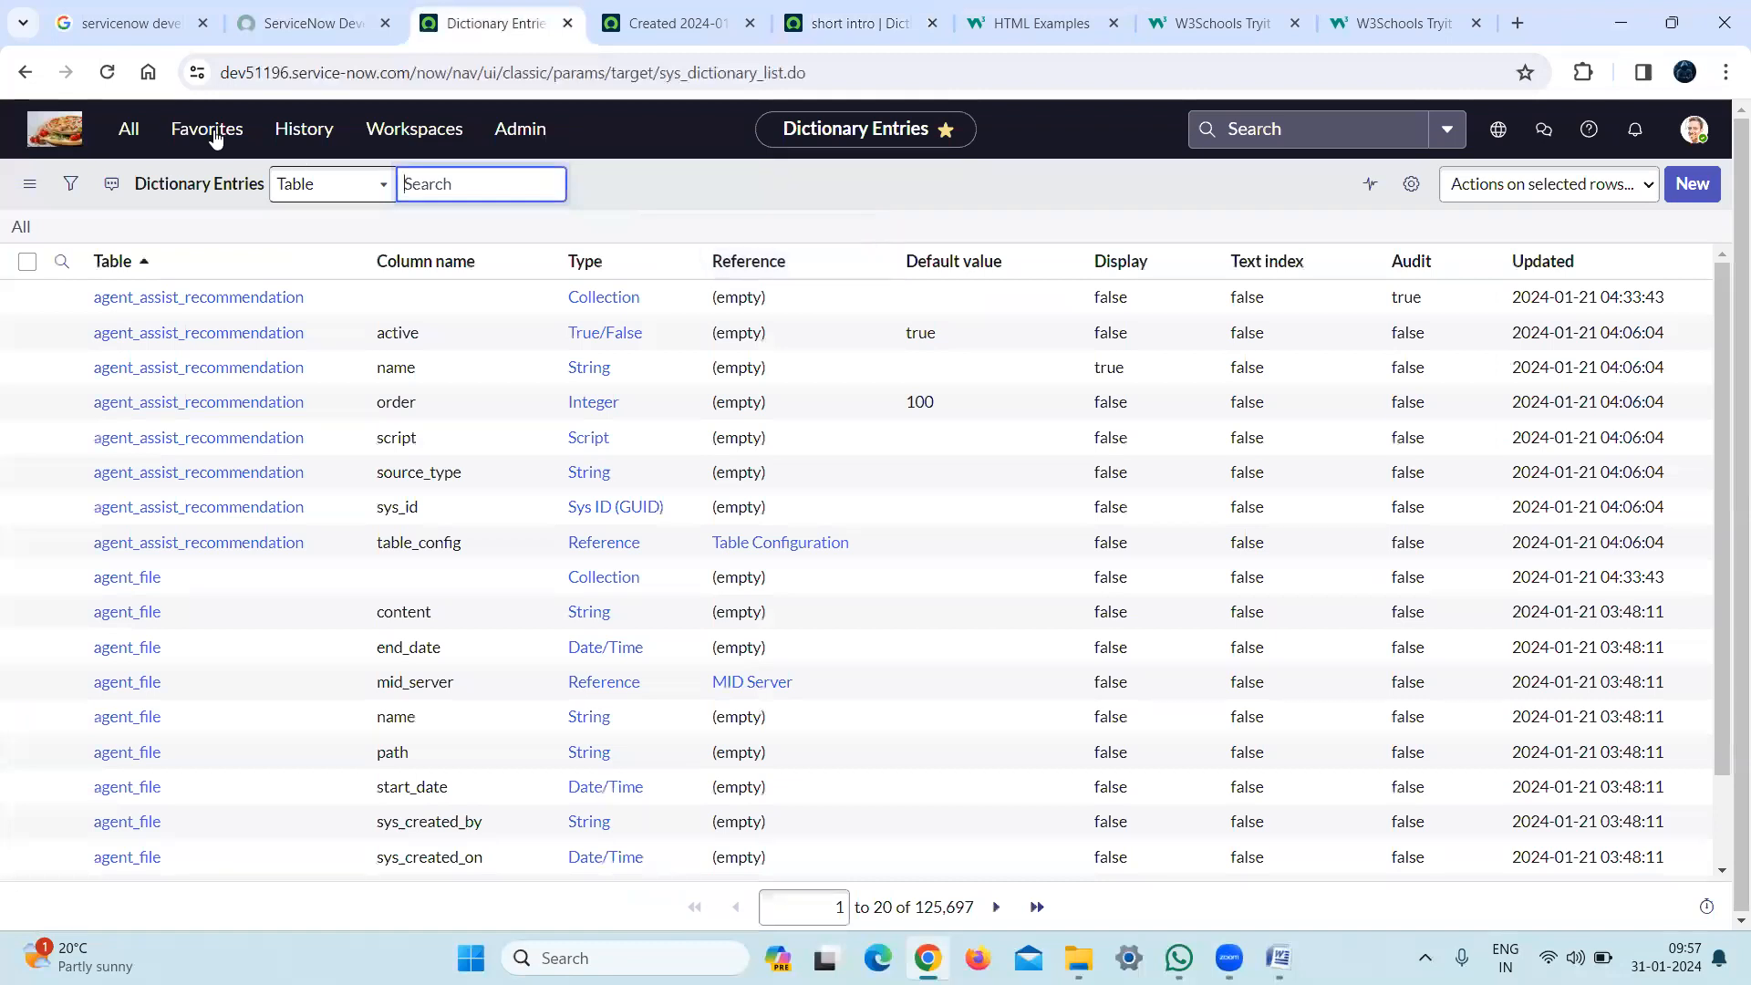
click(128, 129)
text(incident.)
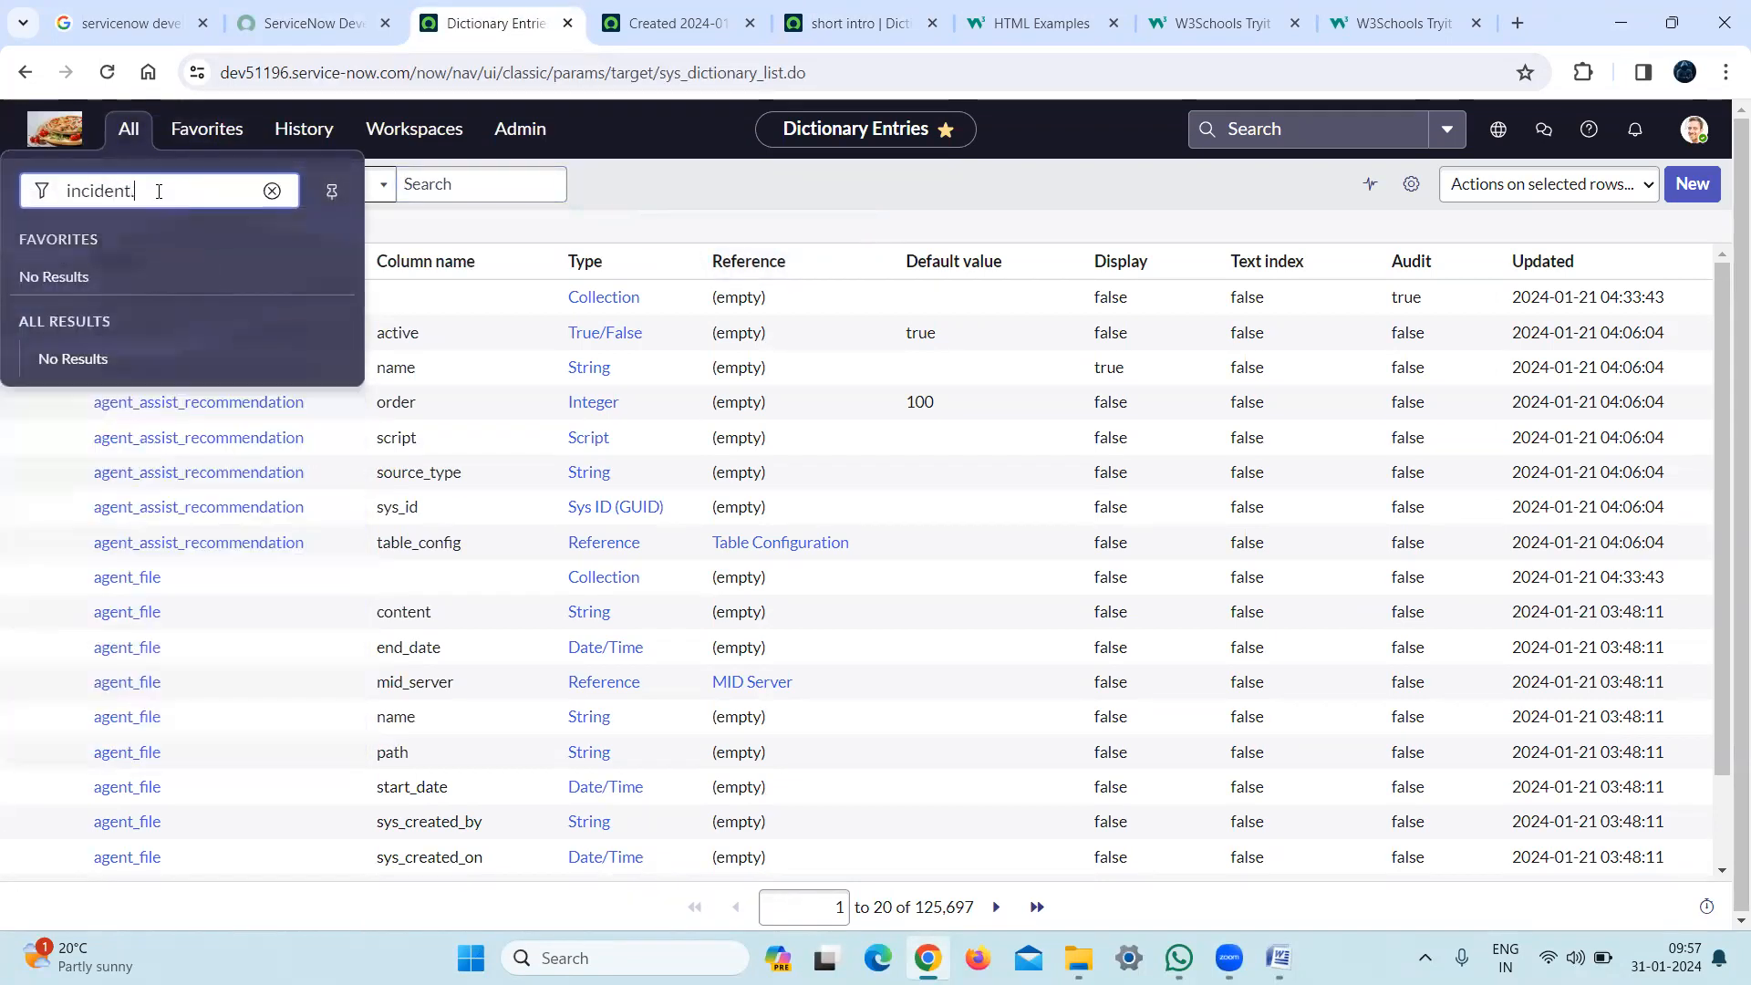
text(list)
key(Return)
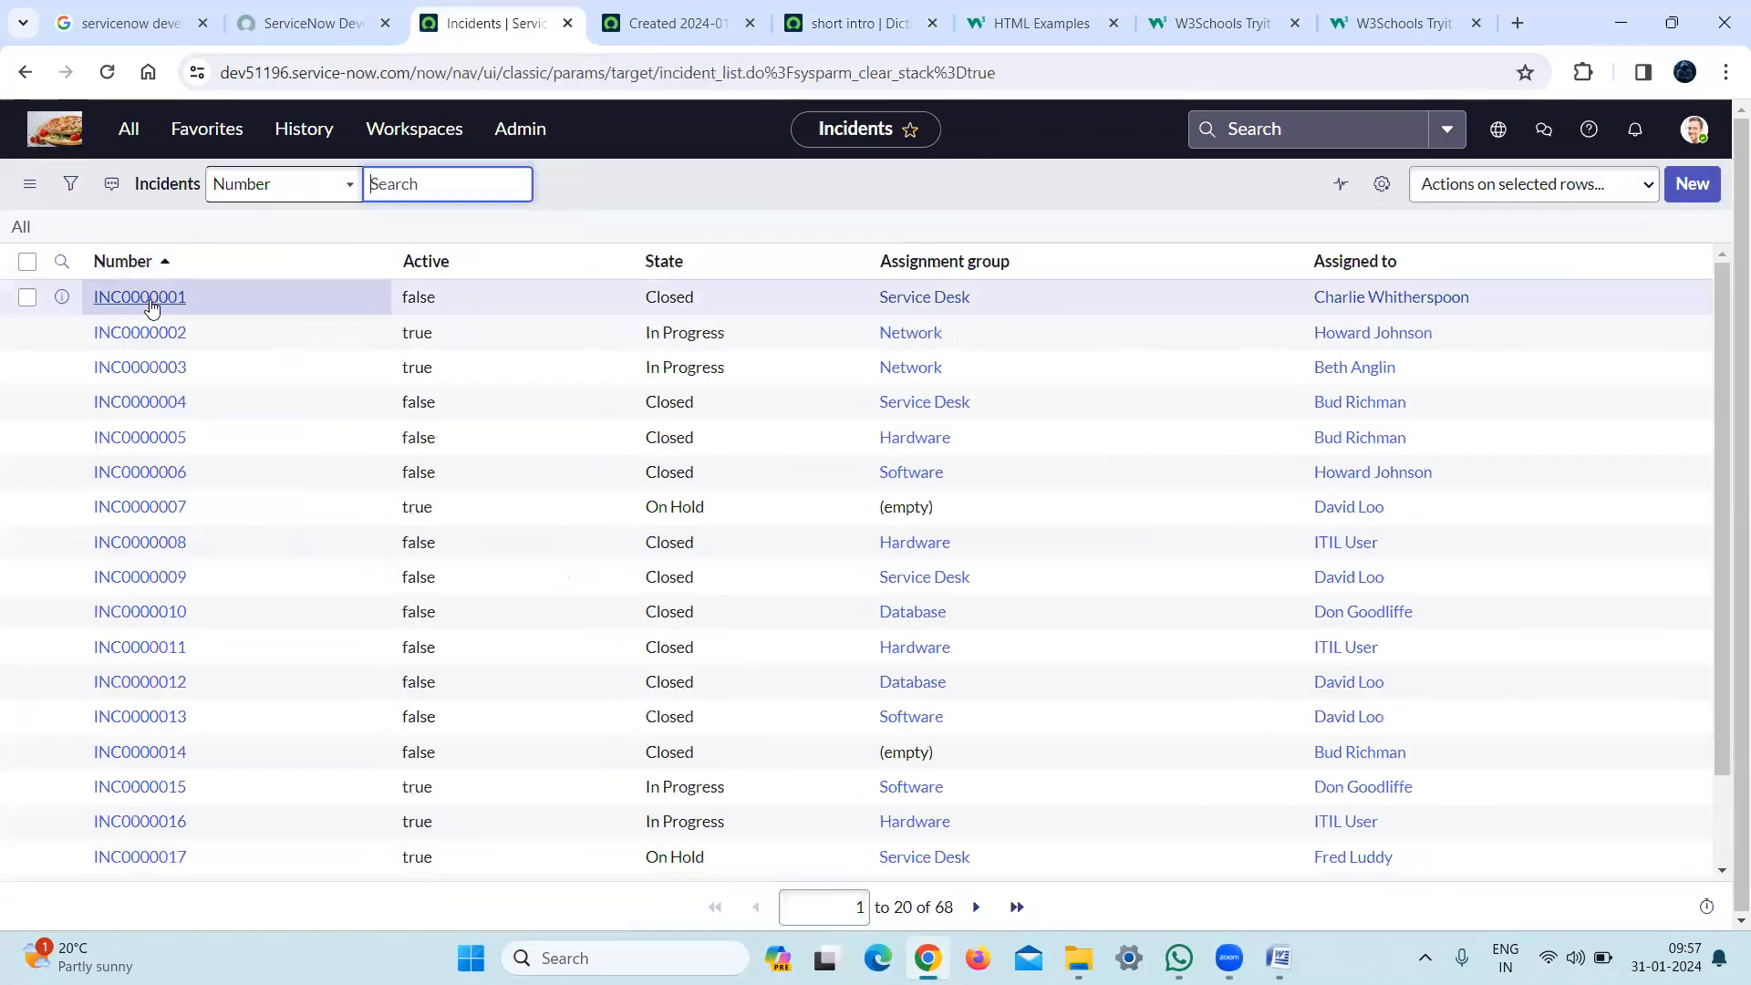
Check incident INC0000001, return to the list, and open incident INC0000002 at its work notes
click(152, 307)
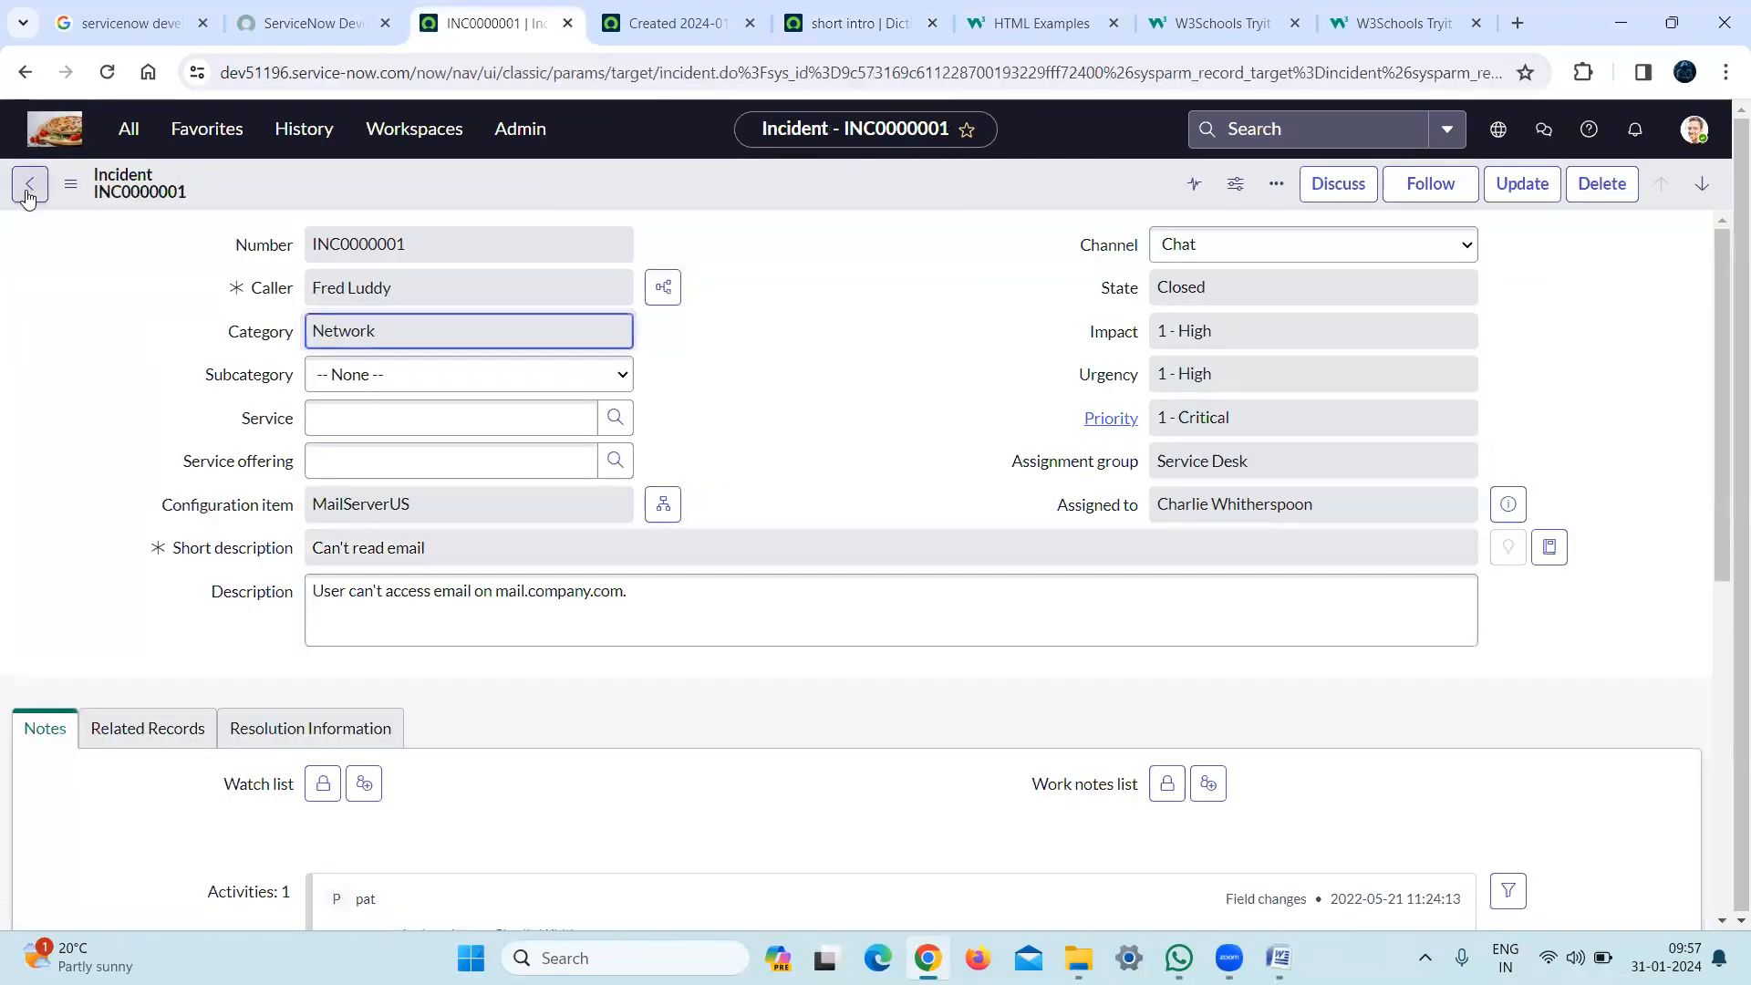
click(30, 183)
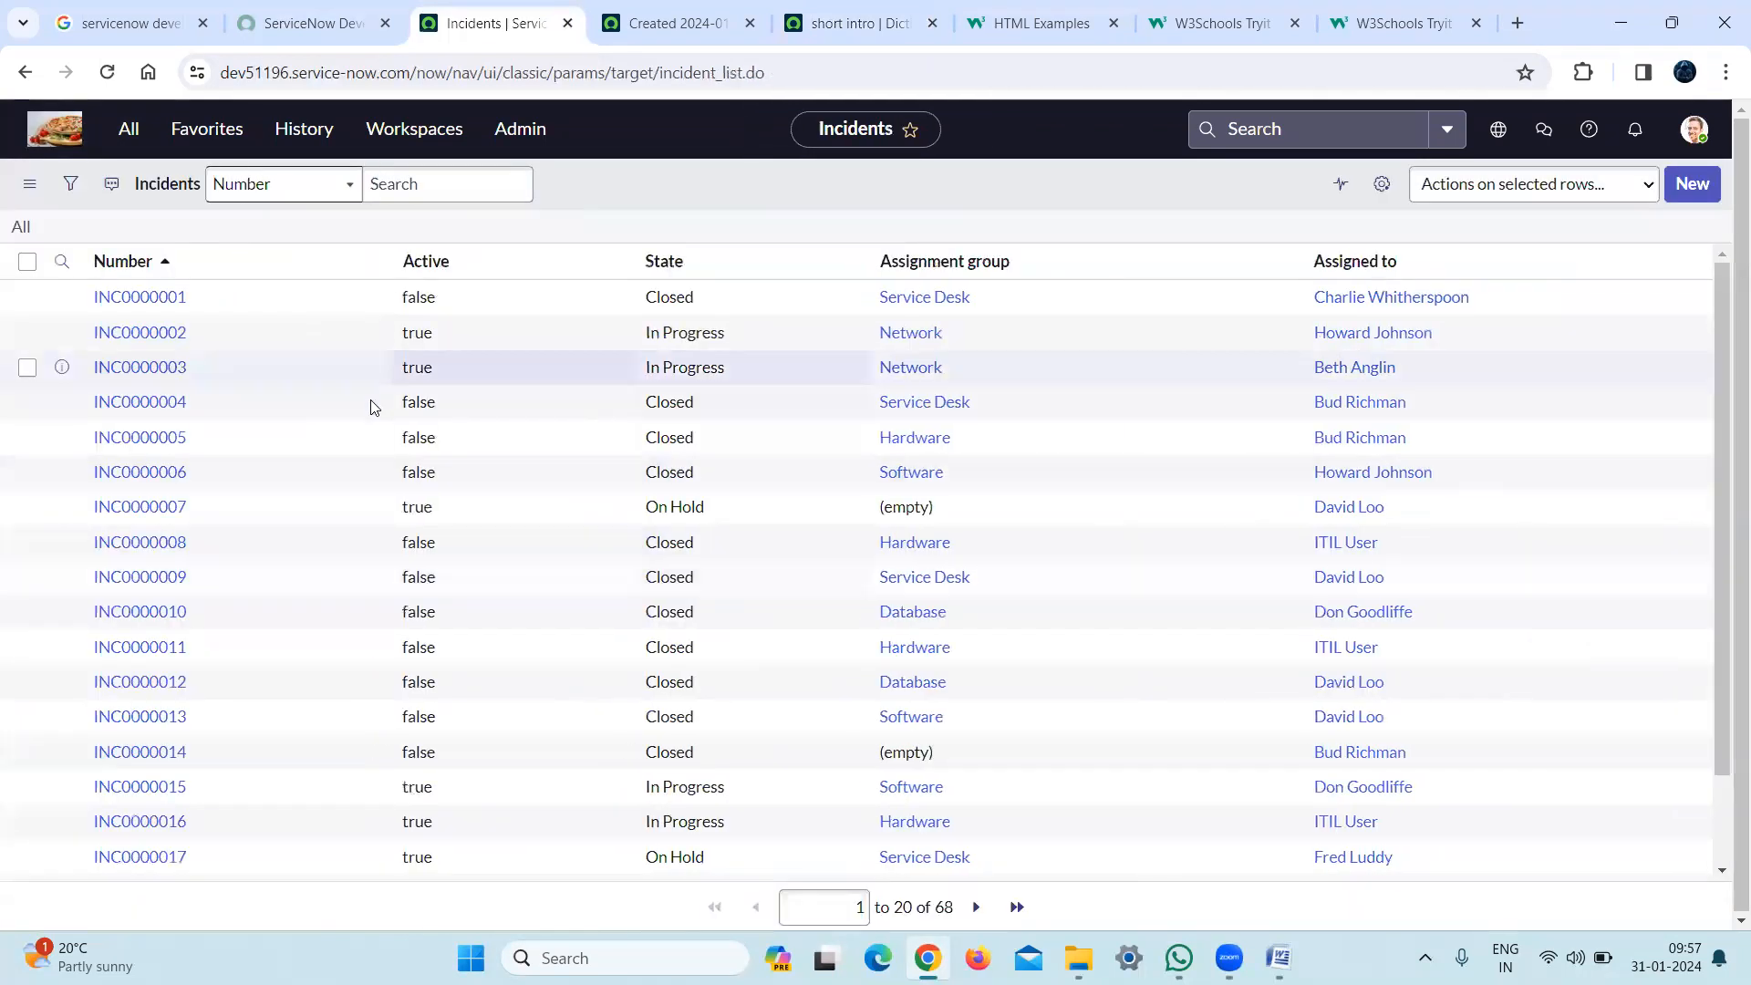
click(167, 343)
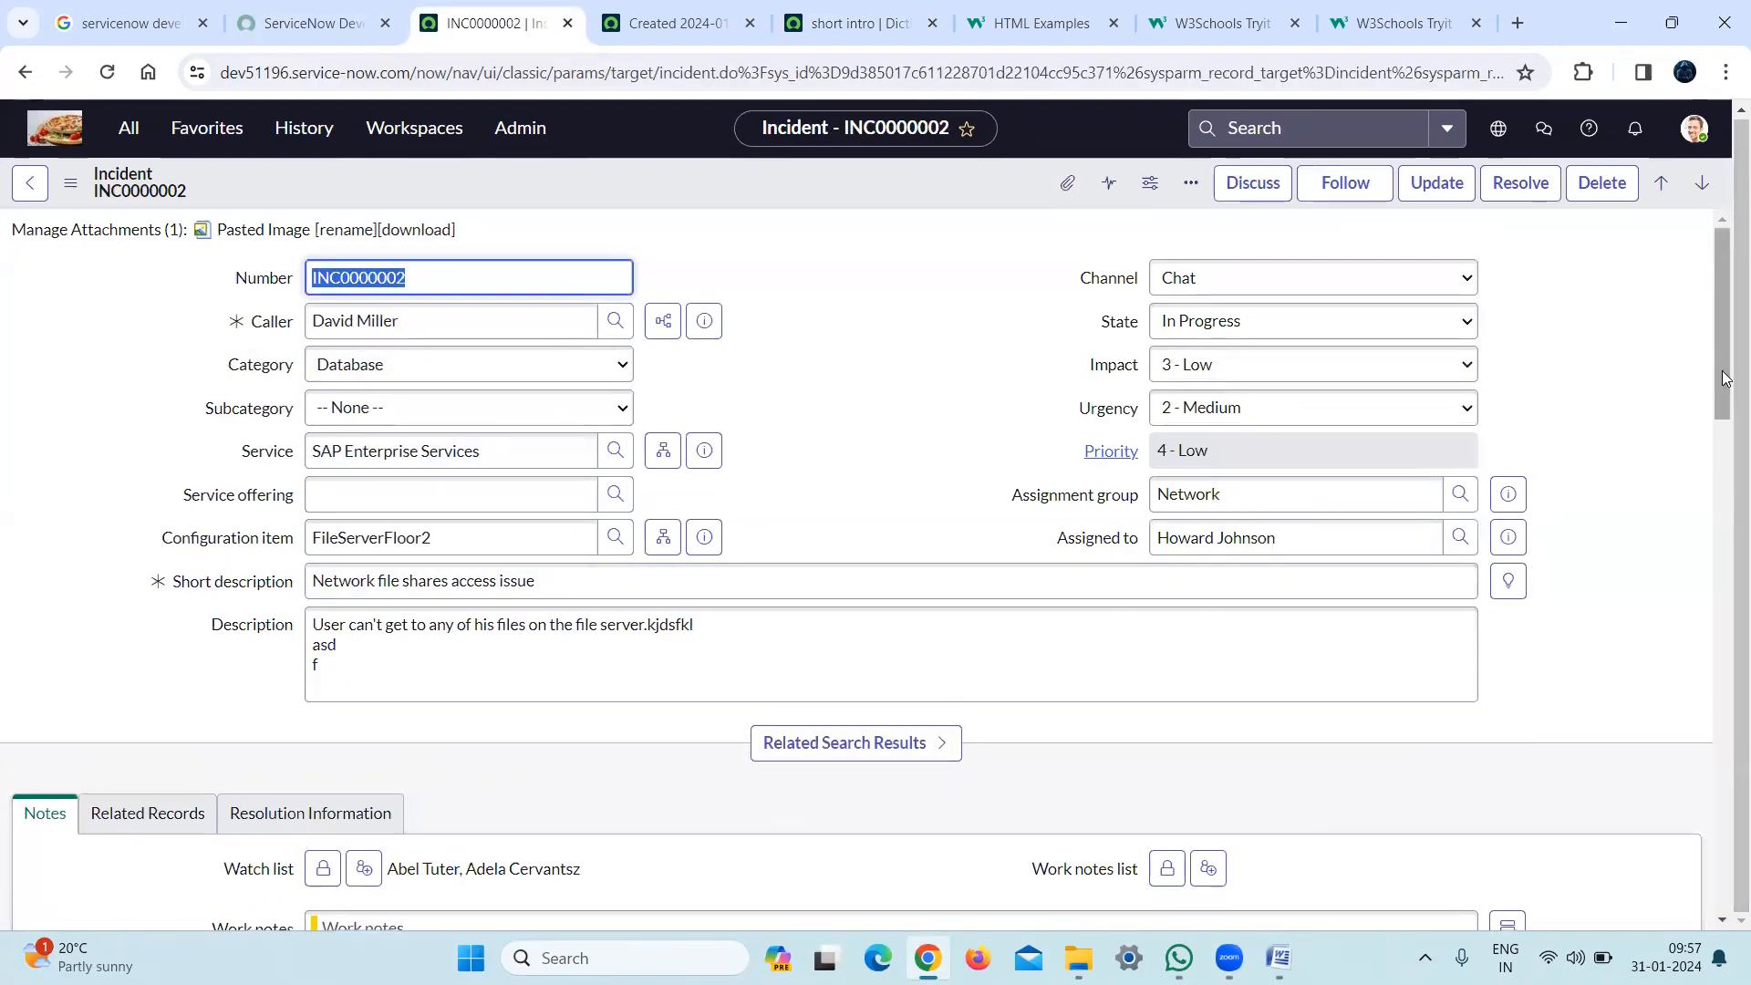
scroll(1726, 497, down, 1)
scroll(1725, 497, down, 4)
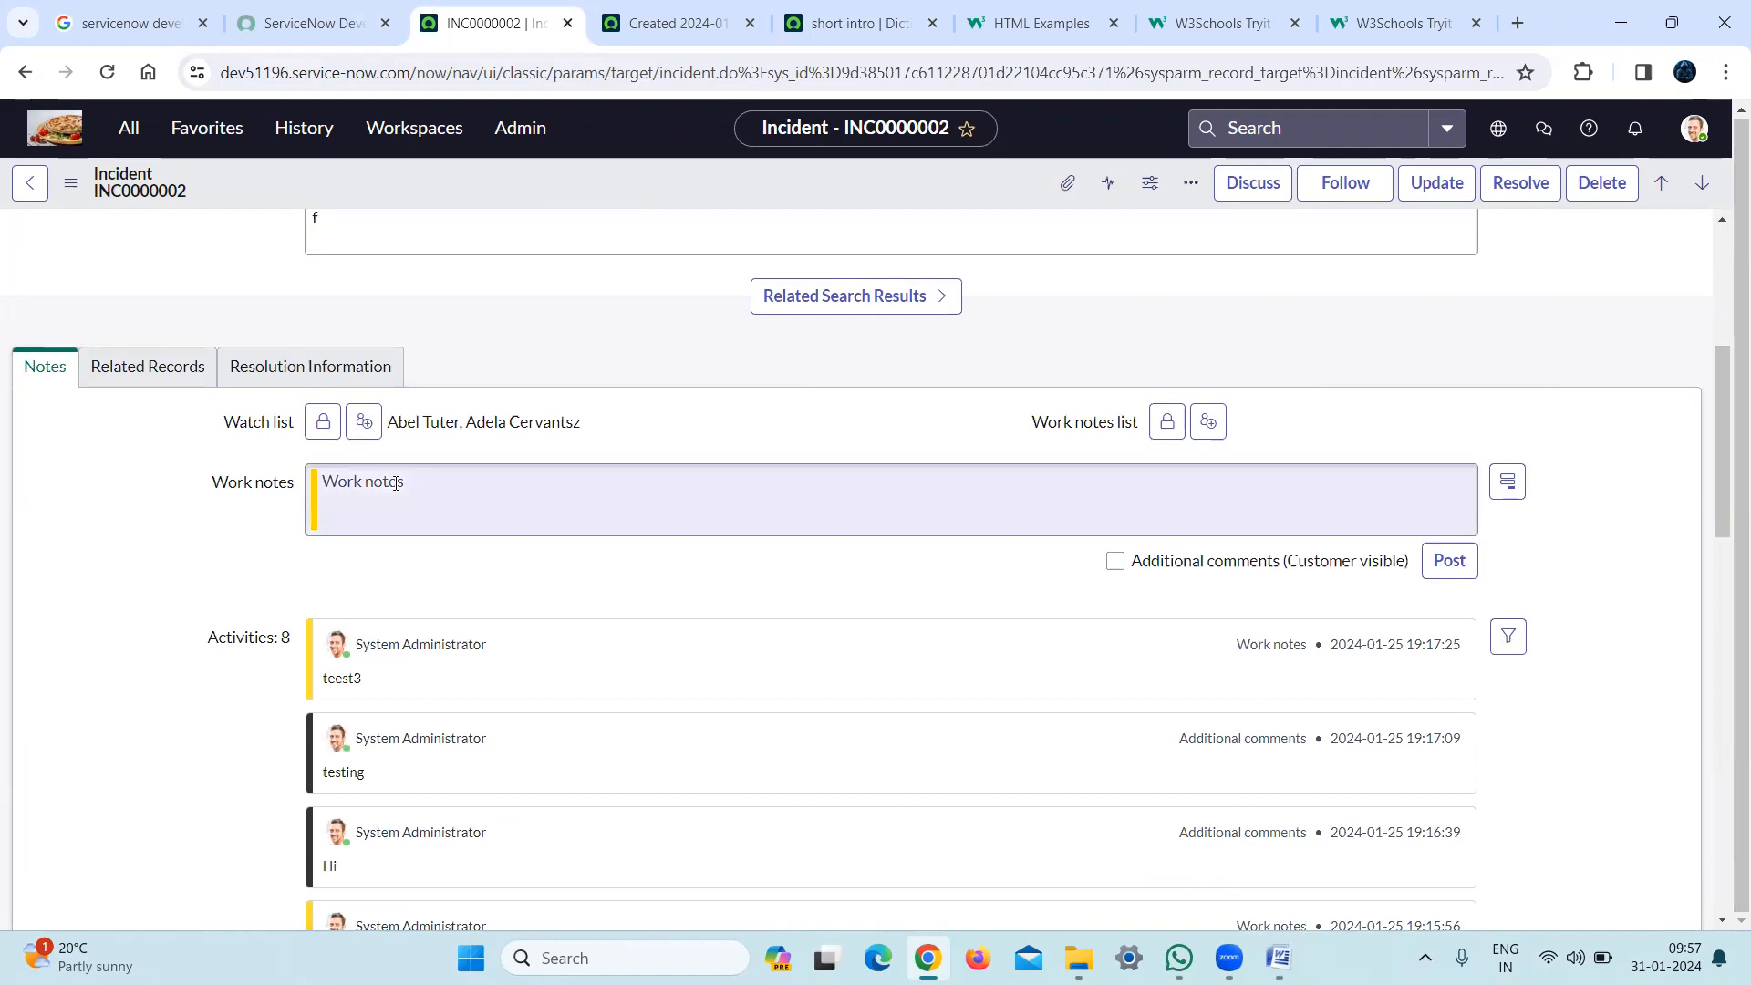
Switch the journal entry to customer-visible additional comments and back, and post "HI" as a work note
click(573, 498)
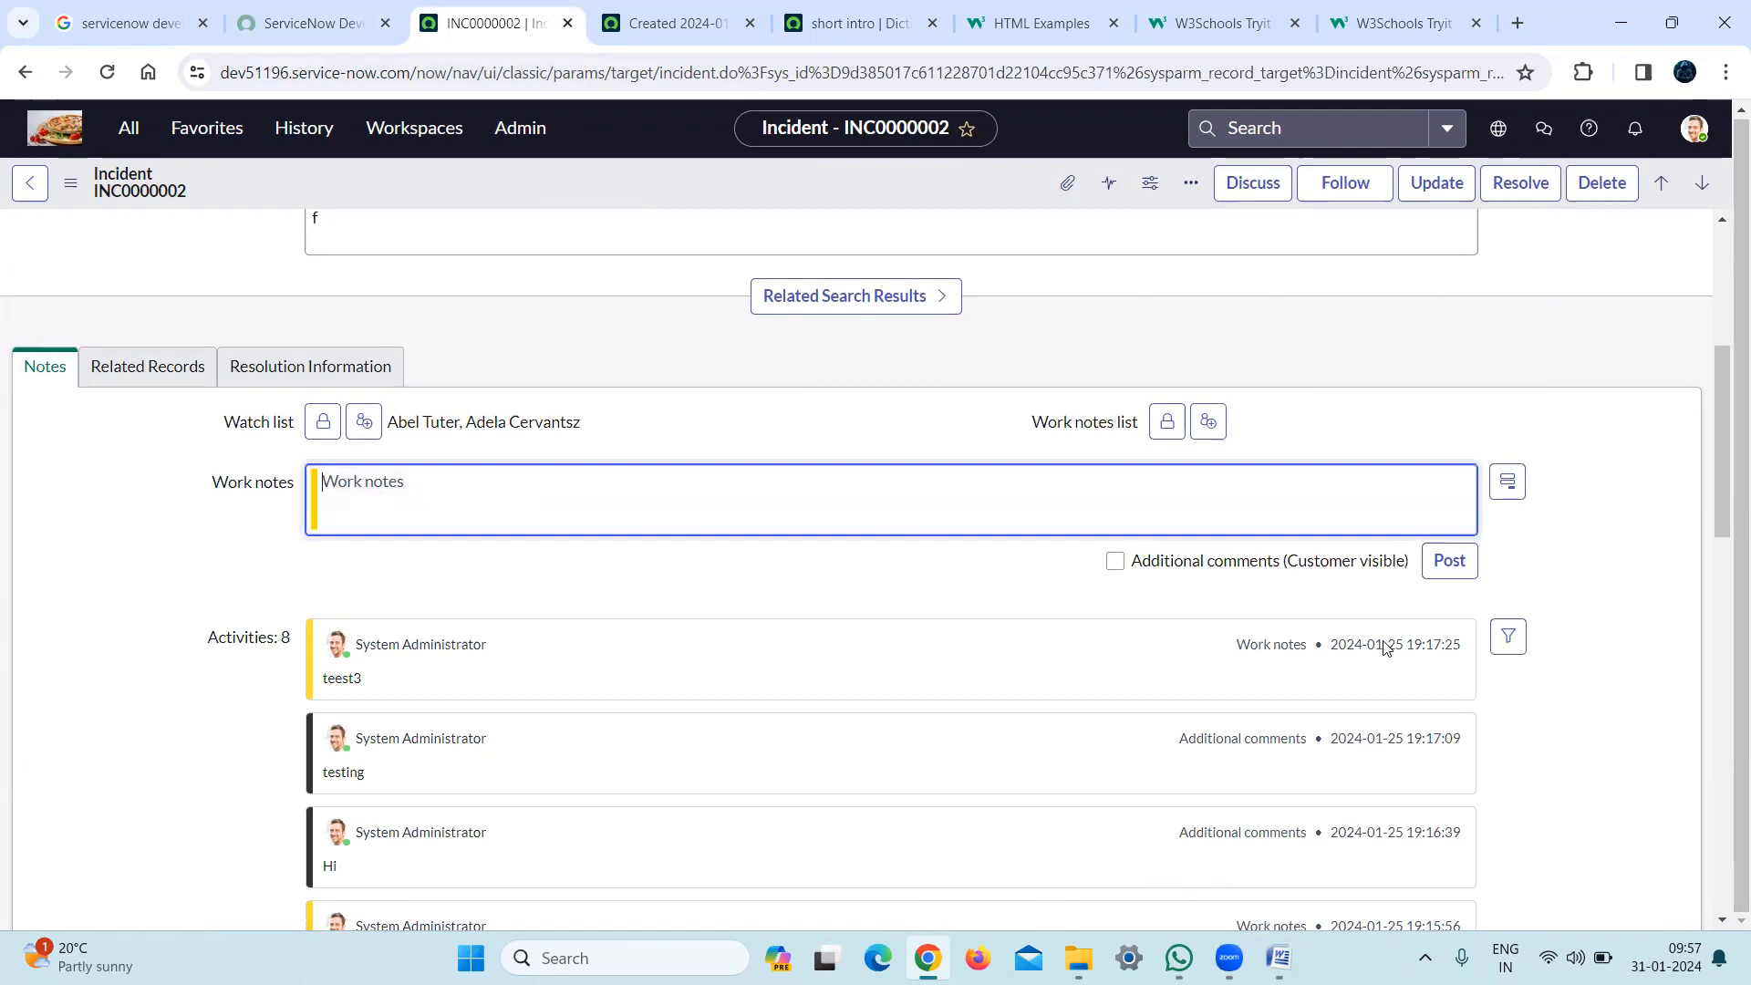
click(1114, 561)
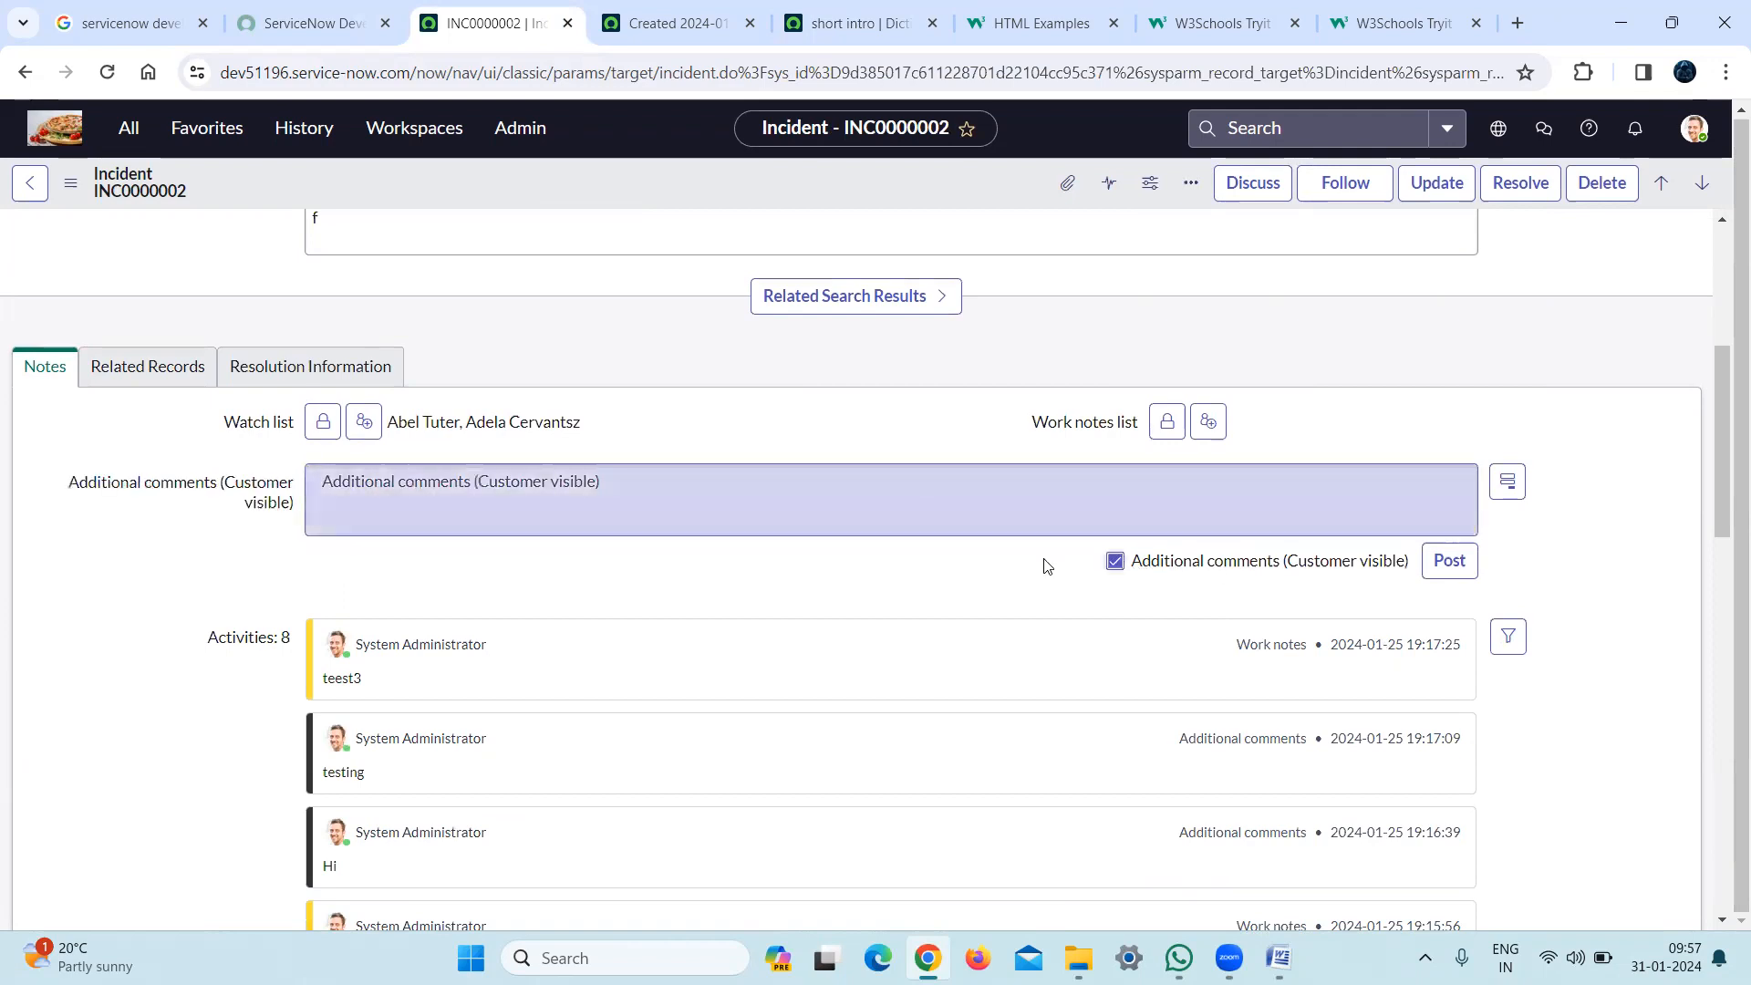
click(1114, 561)
click(645, 507)
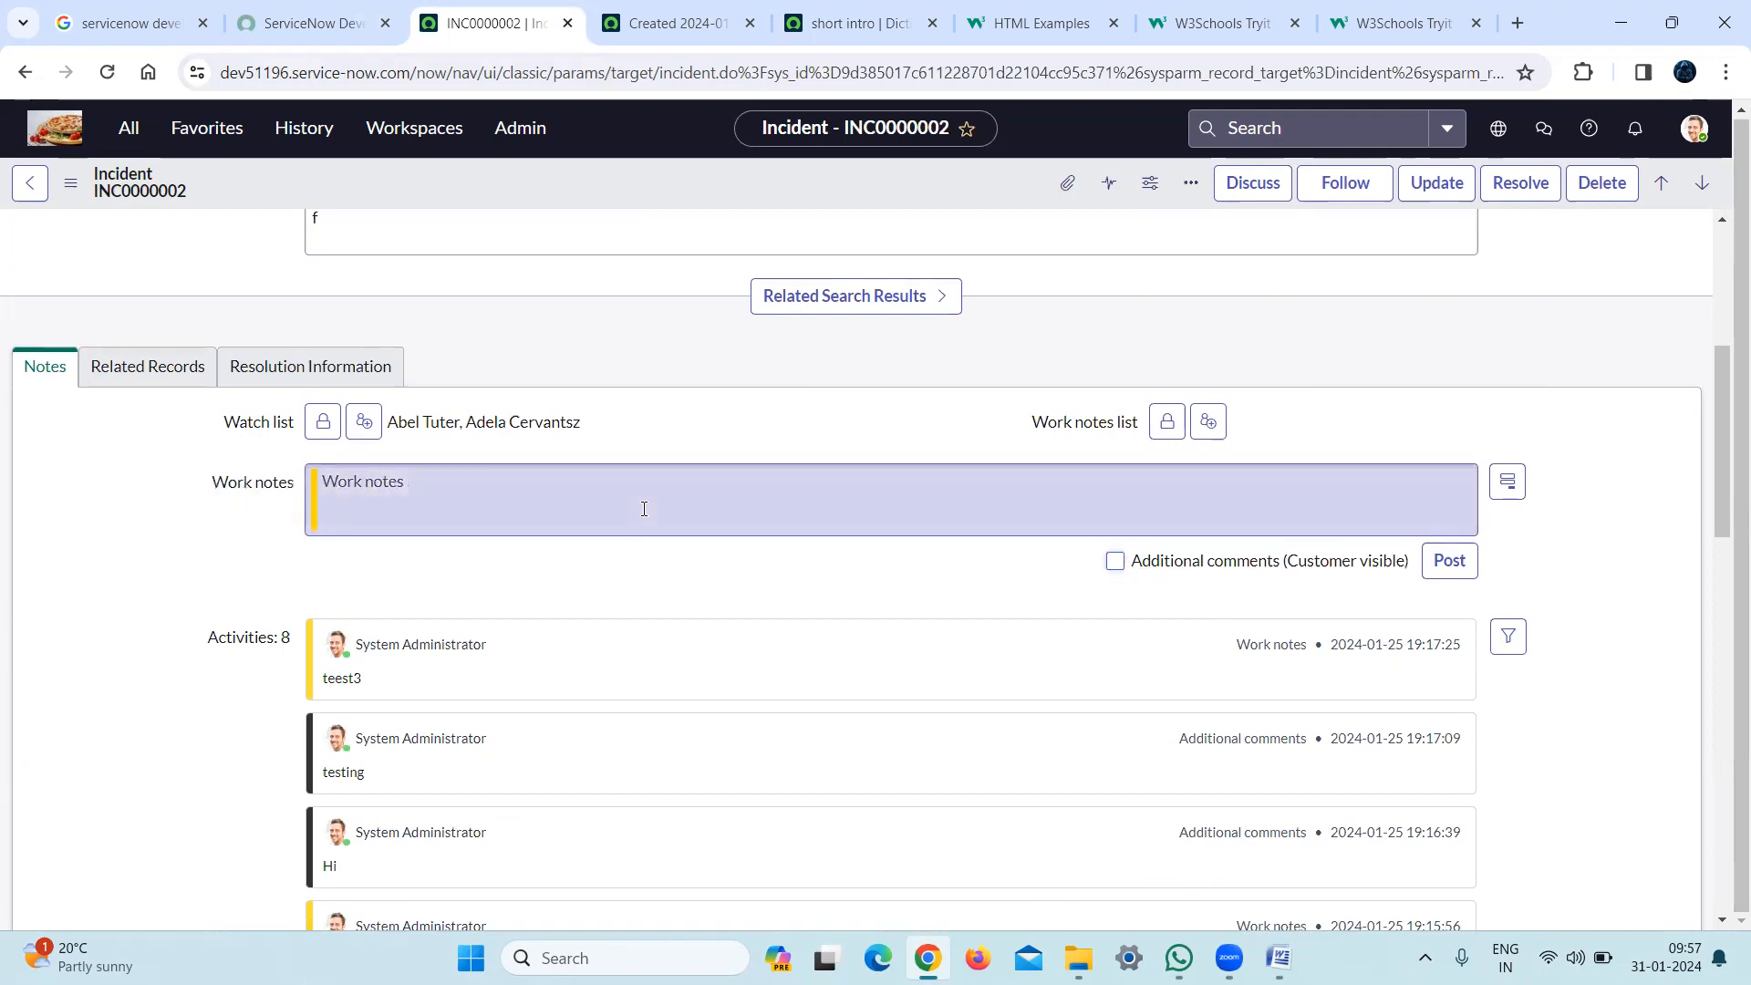
text(HI)
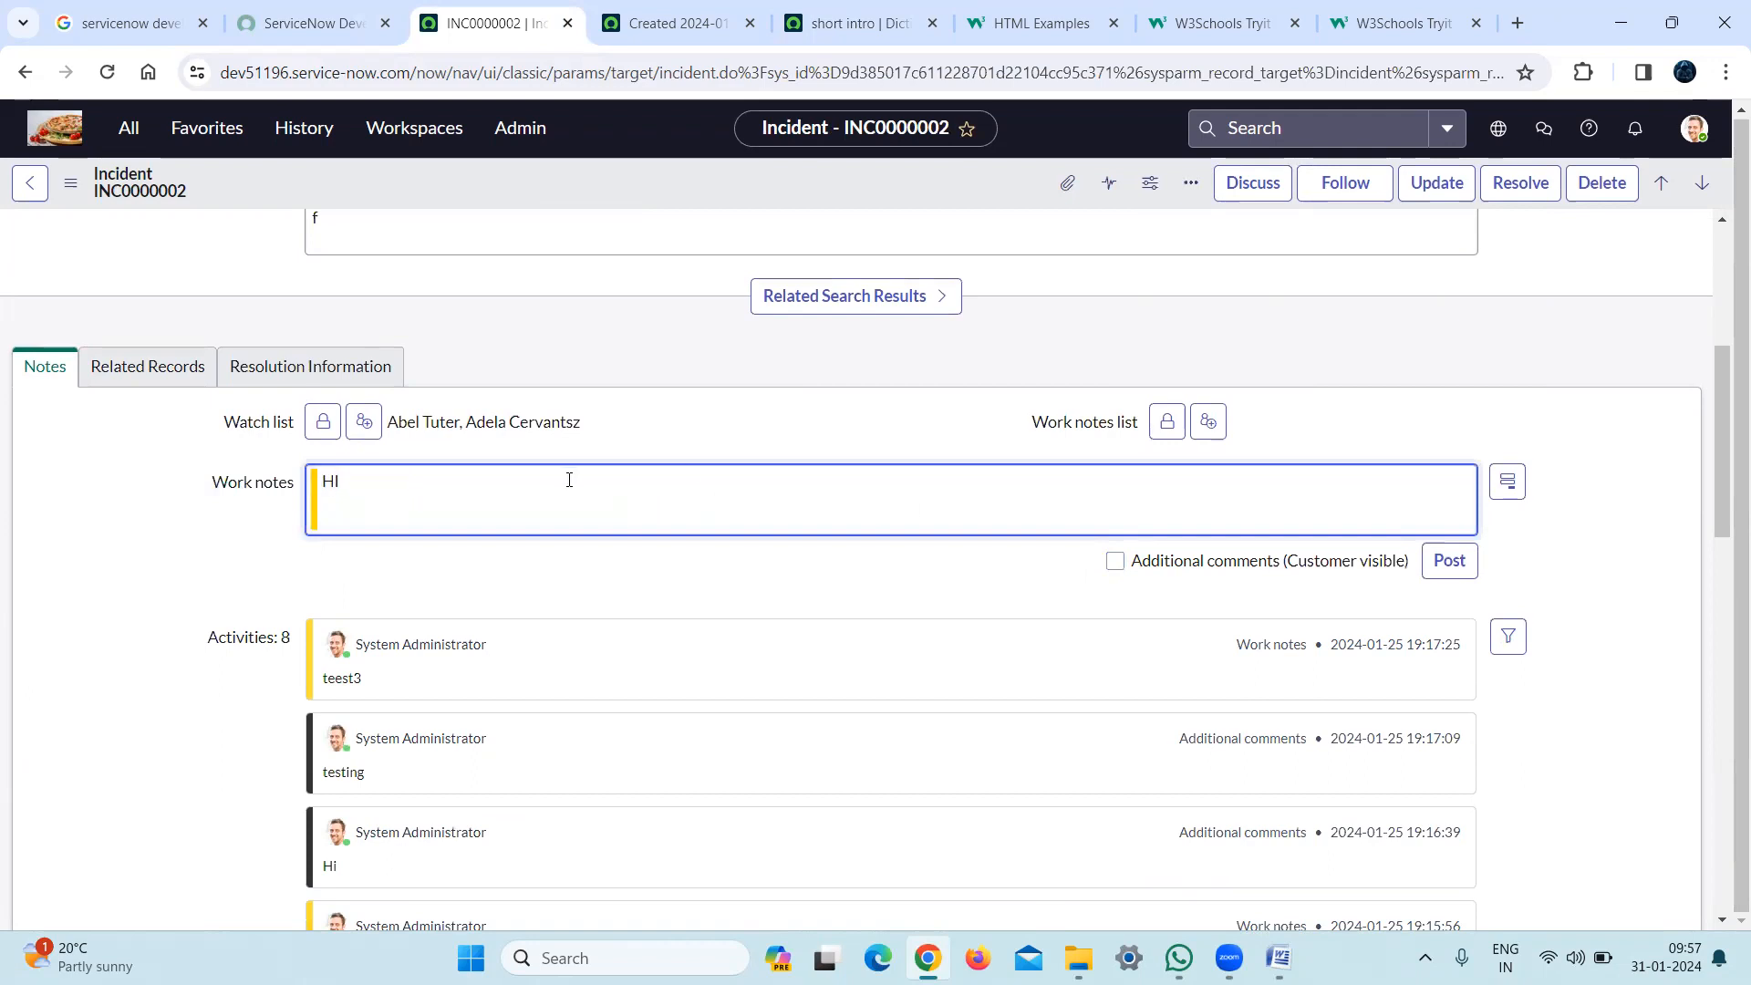
click(1449, 560)
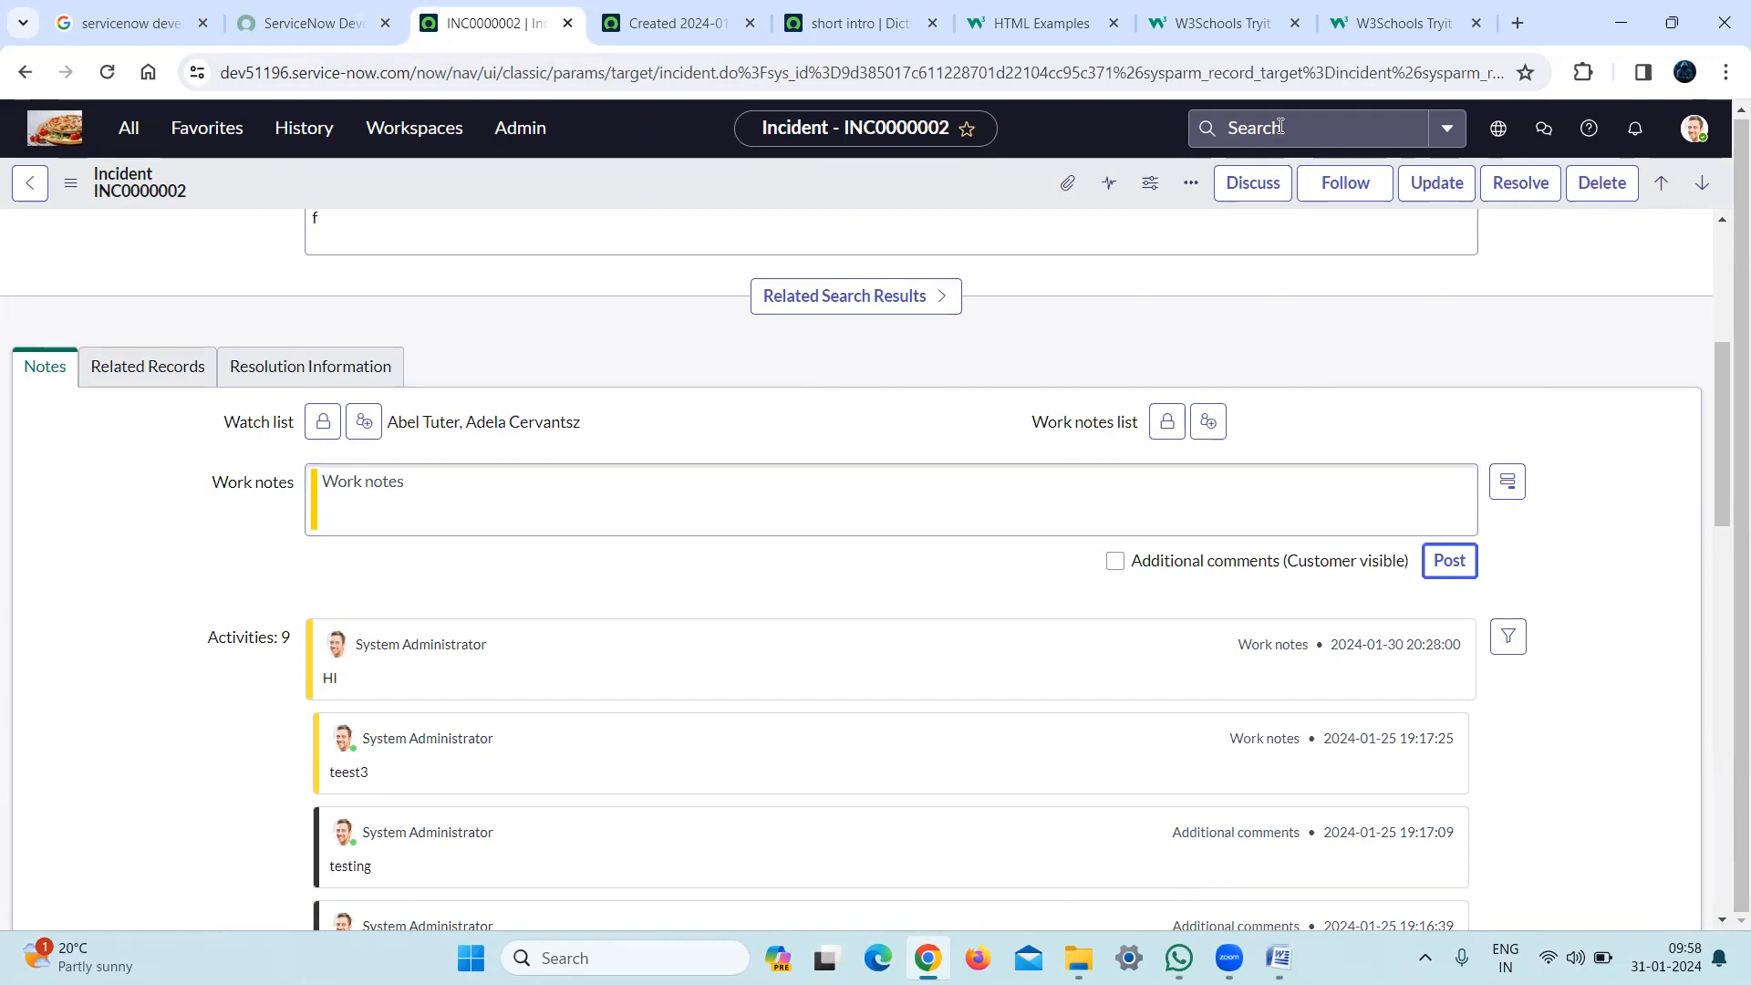
Open the system dictionary's list of entries and start a new dictionary entry
click(129, 127)
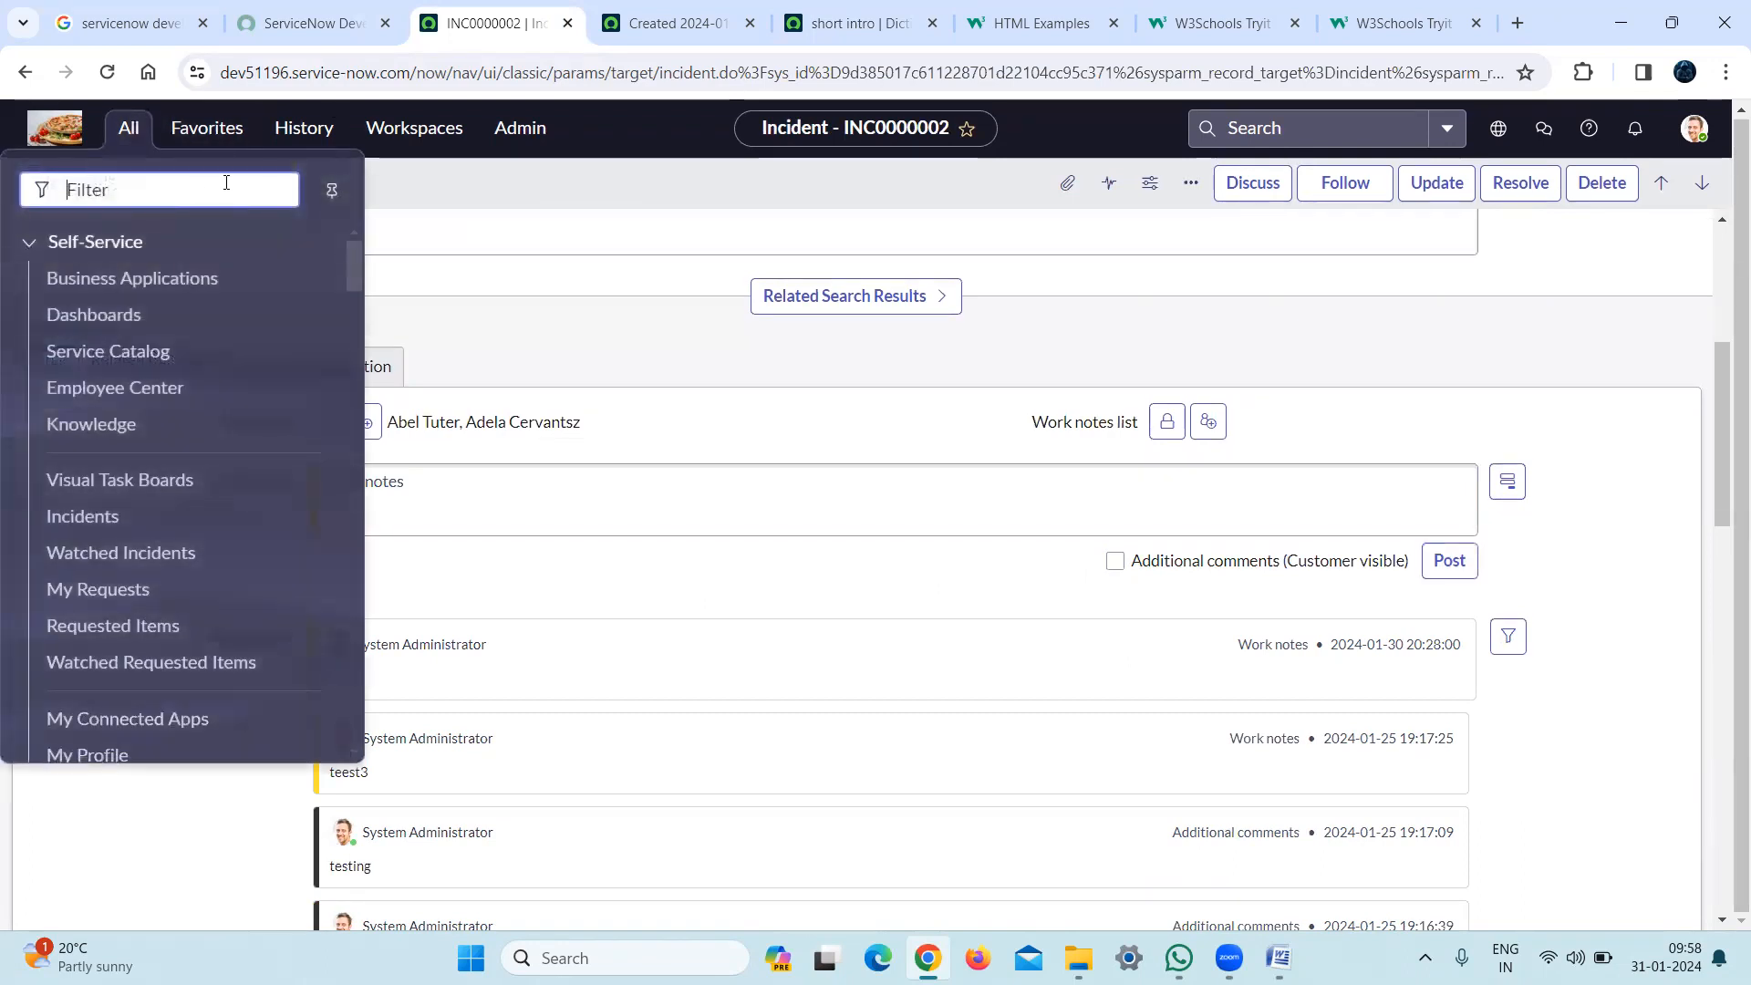
click(207, 128)
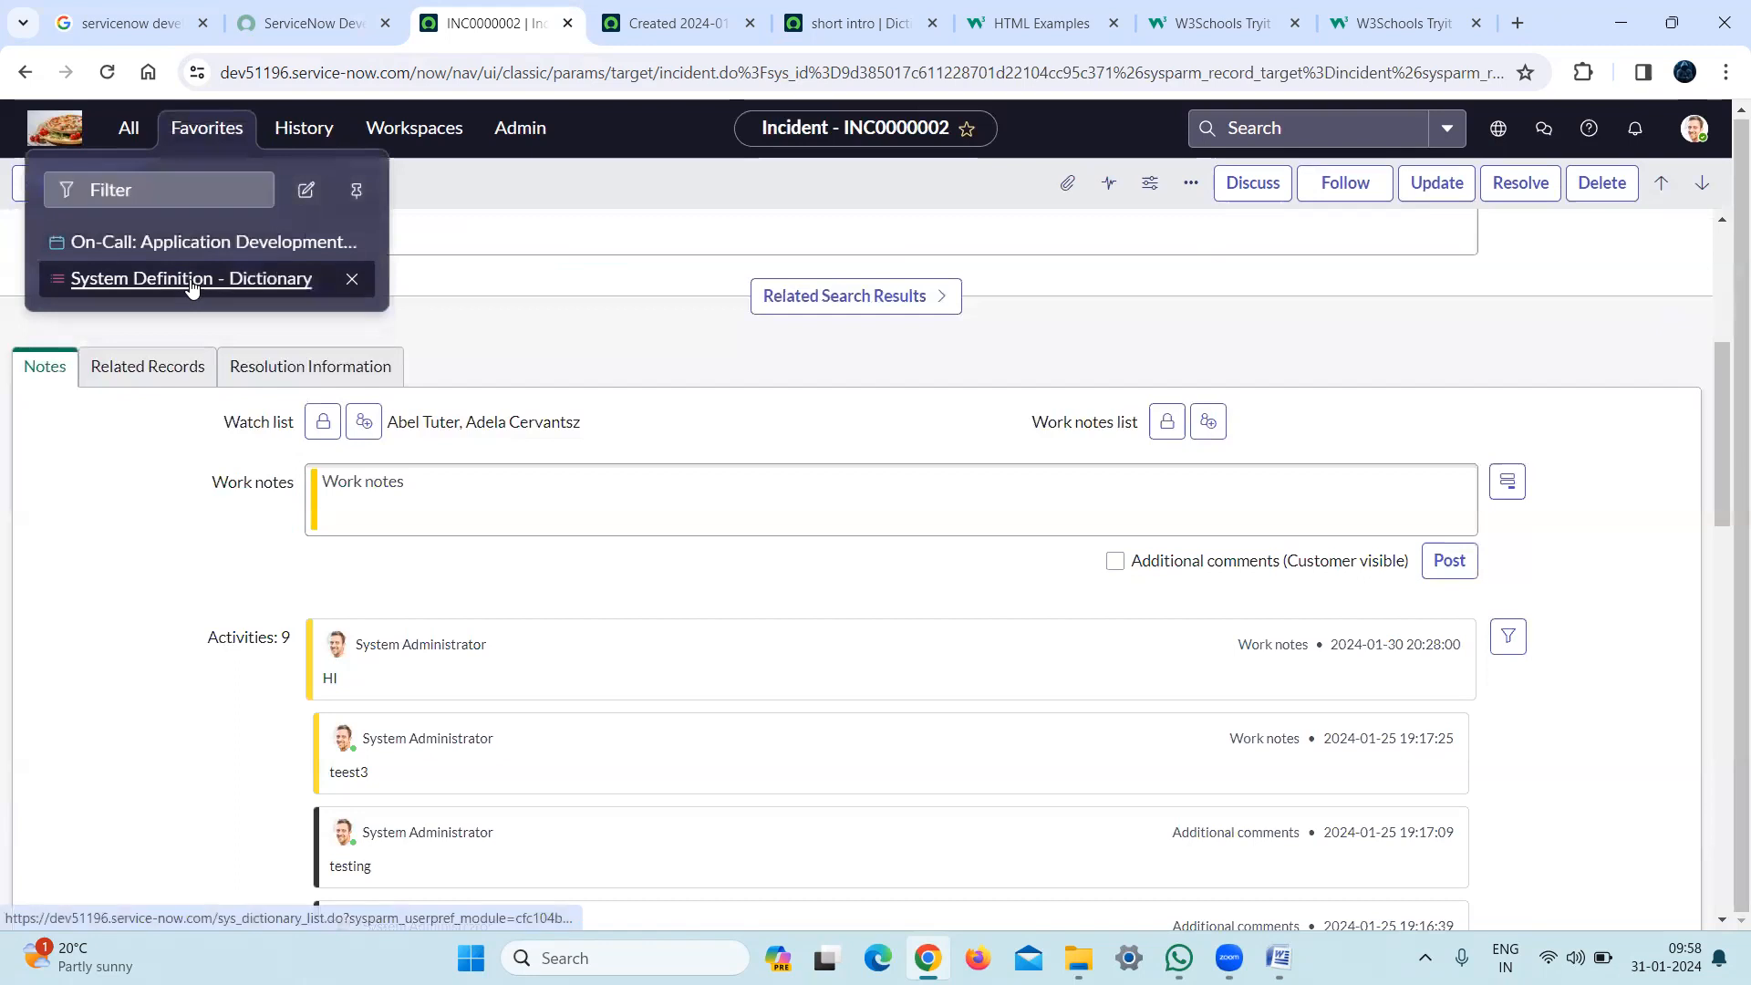
click(191, 282)
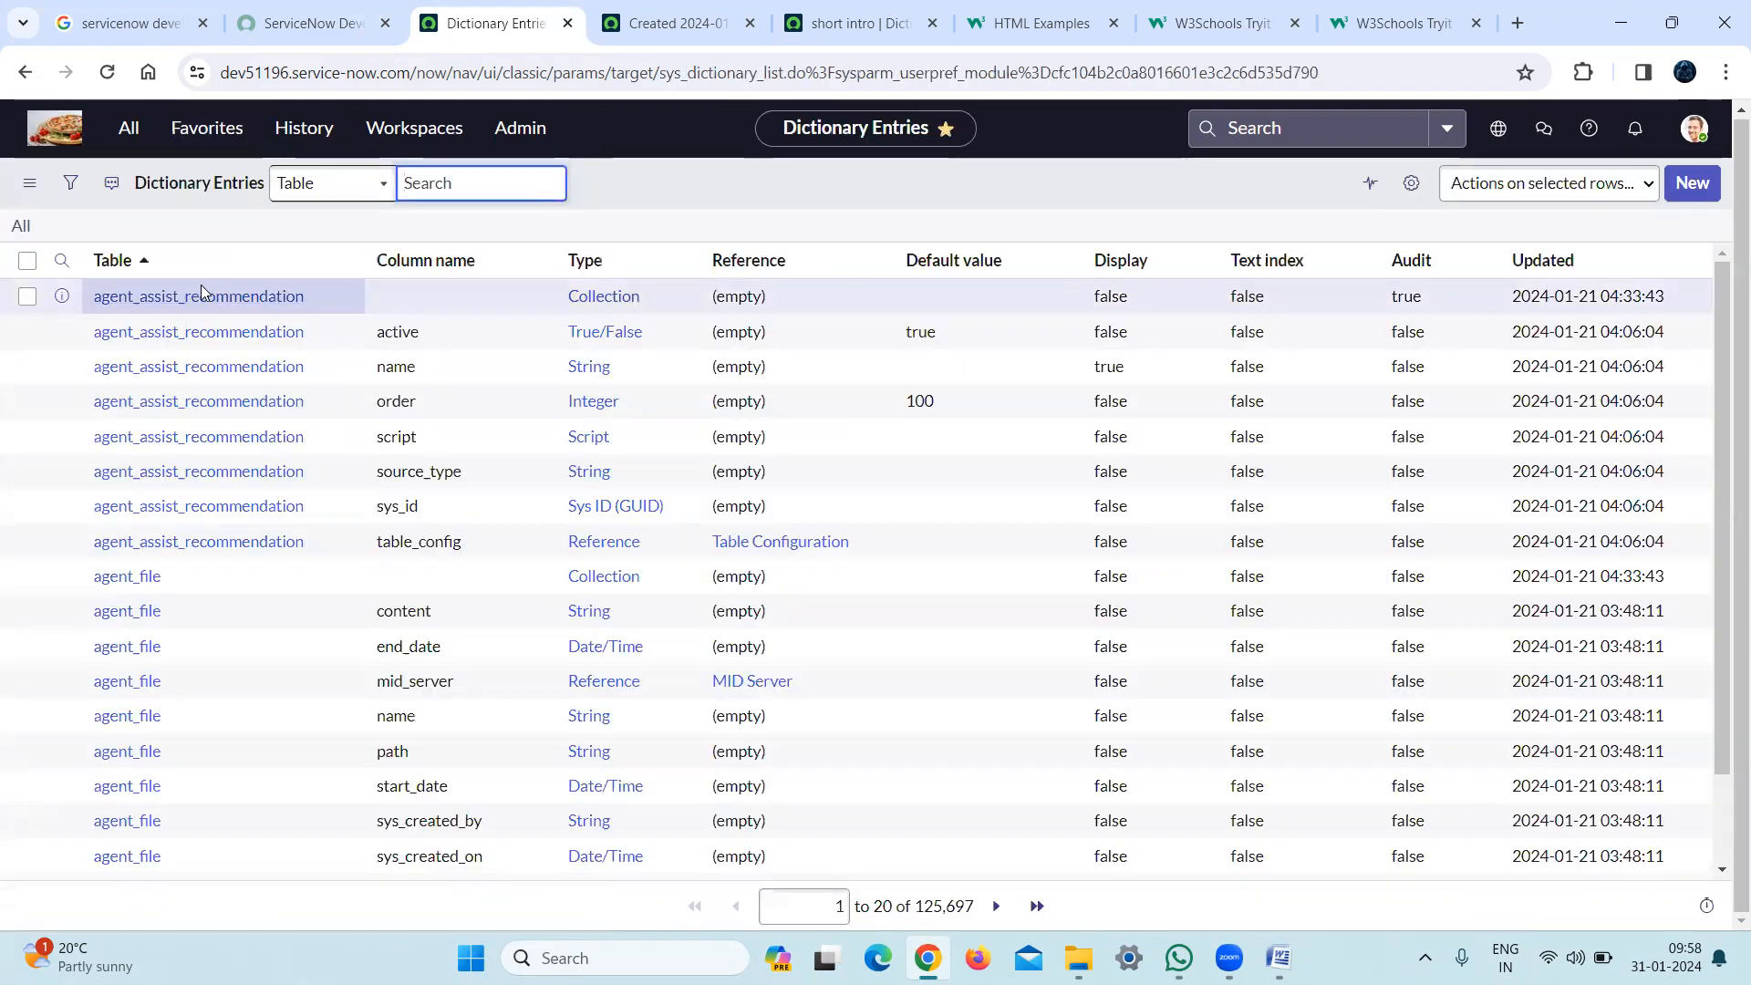
click(59, 264)
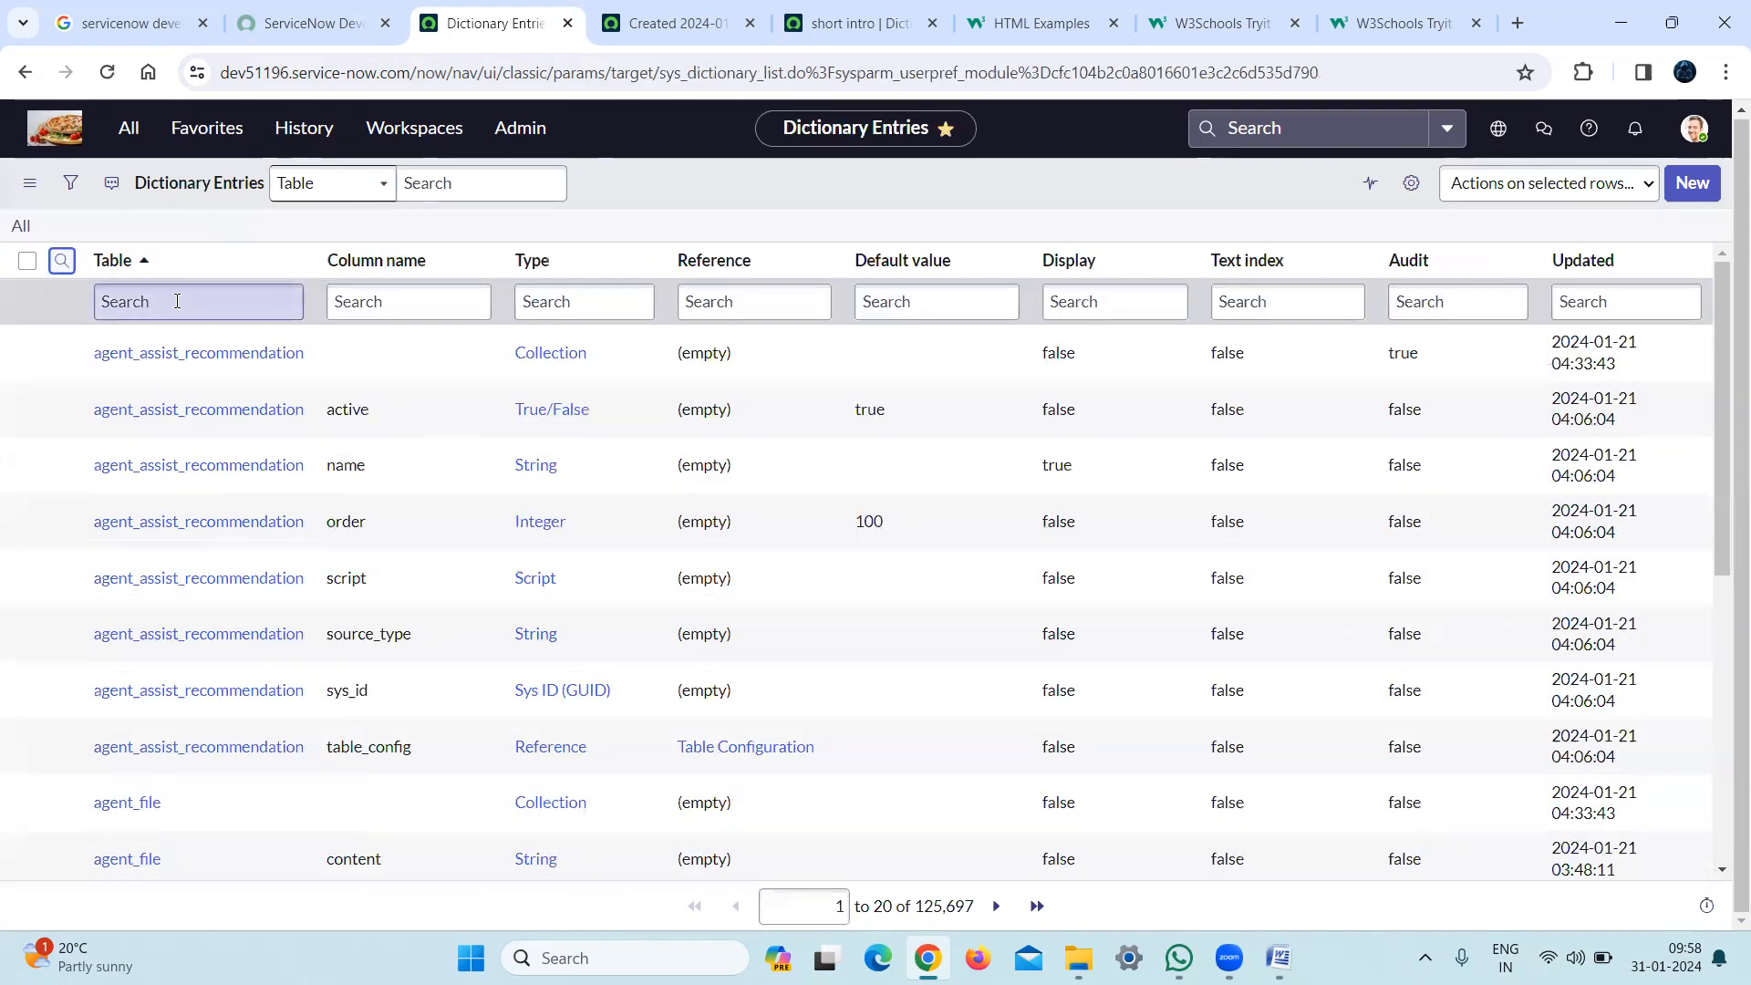
click(1691, 196)
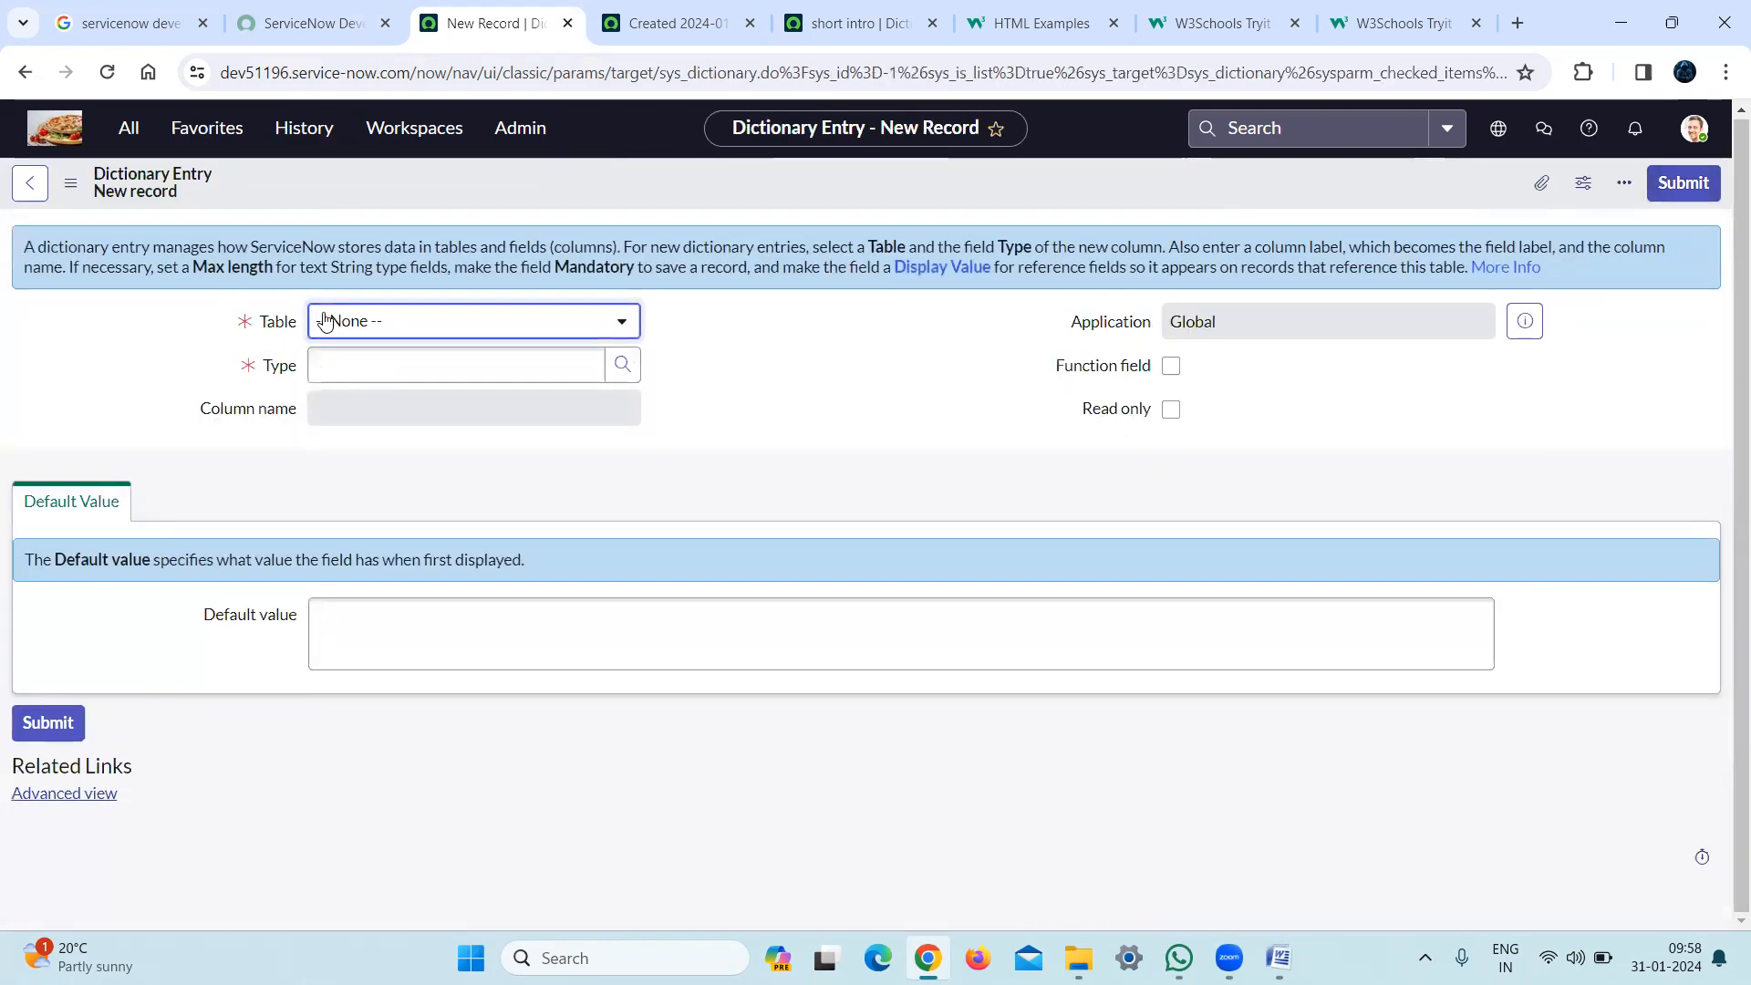
Create a field of type Journal on the RTO [u_rto] table with the column label "Work notes" and submit it
click(441, 330)
text(u_rto)
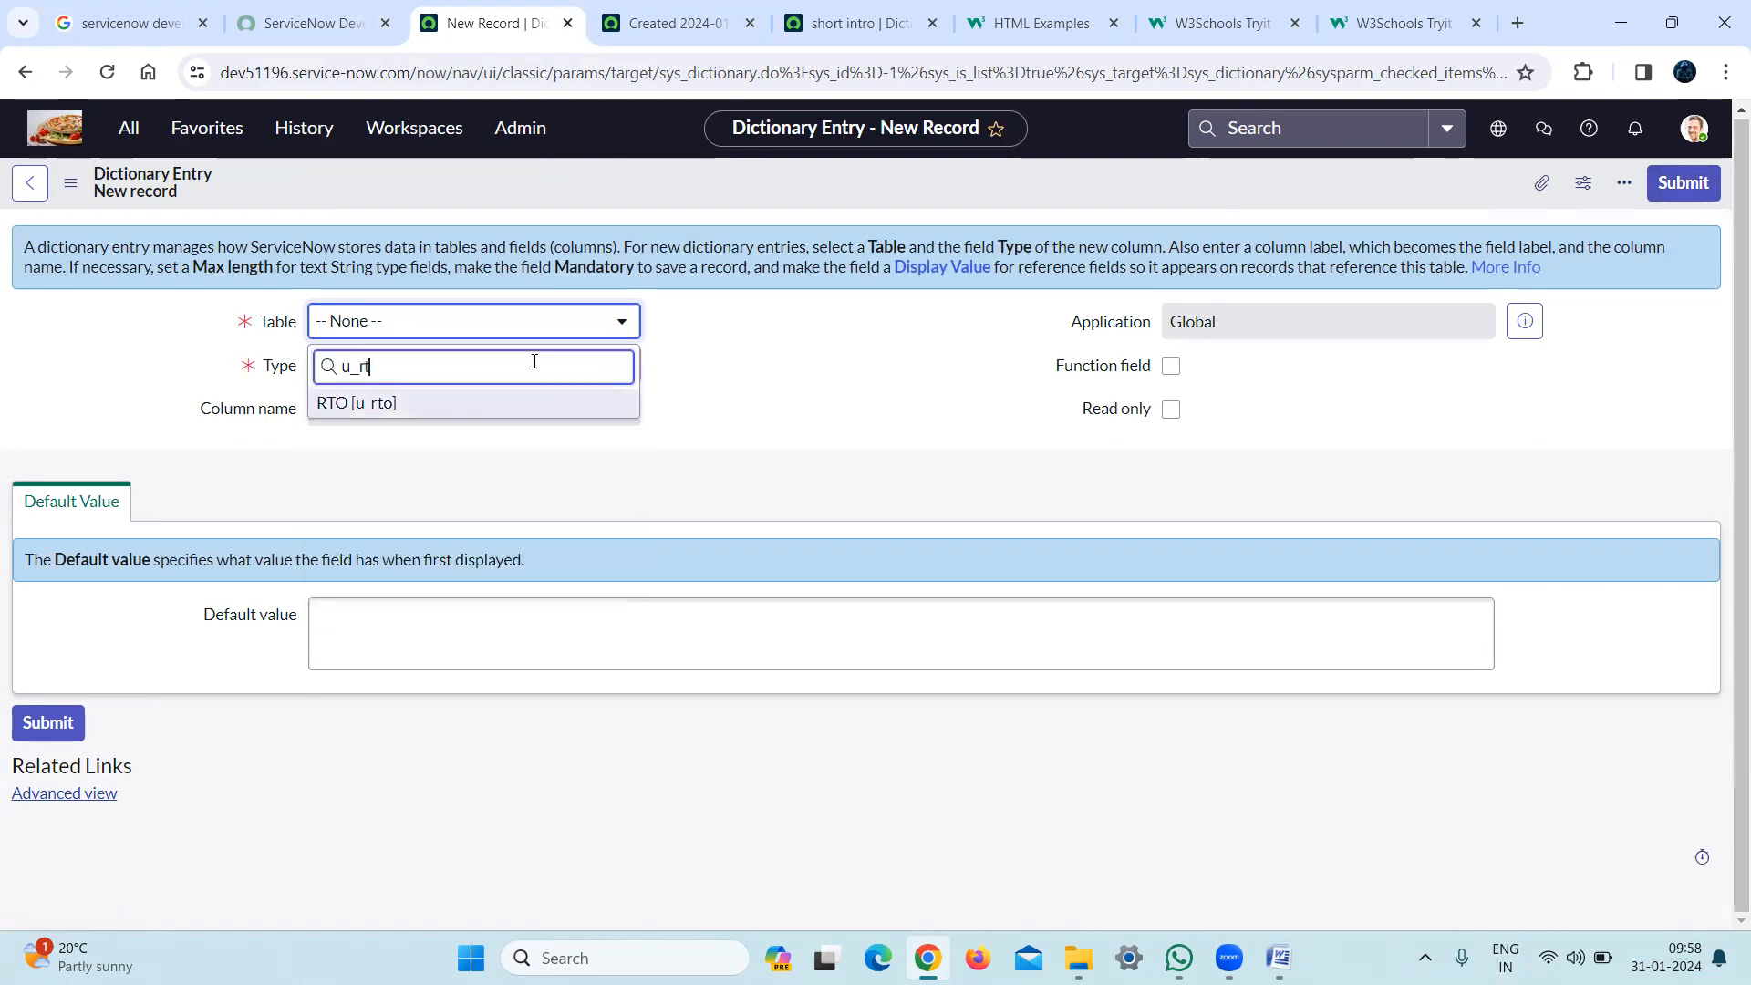
click(373, 406)
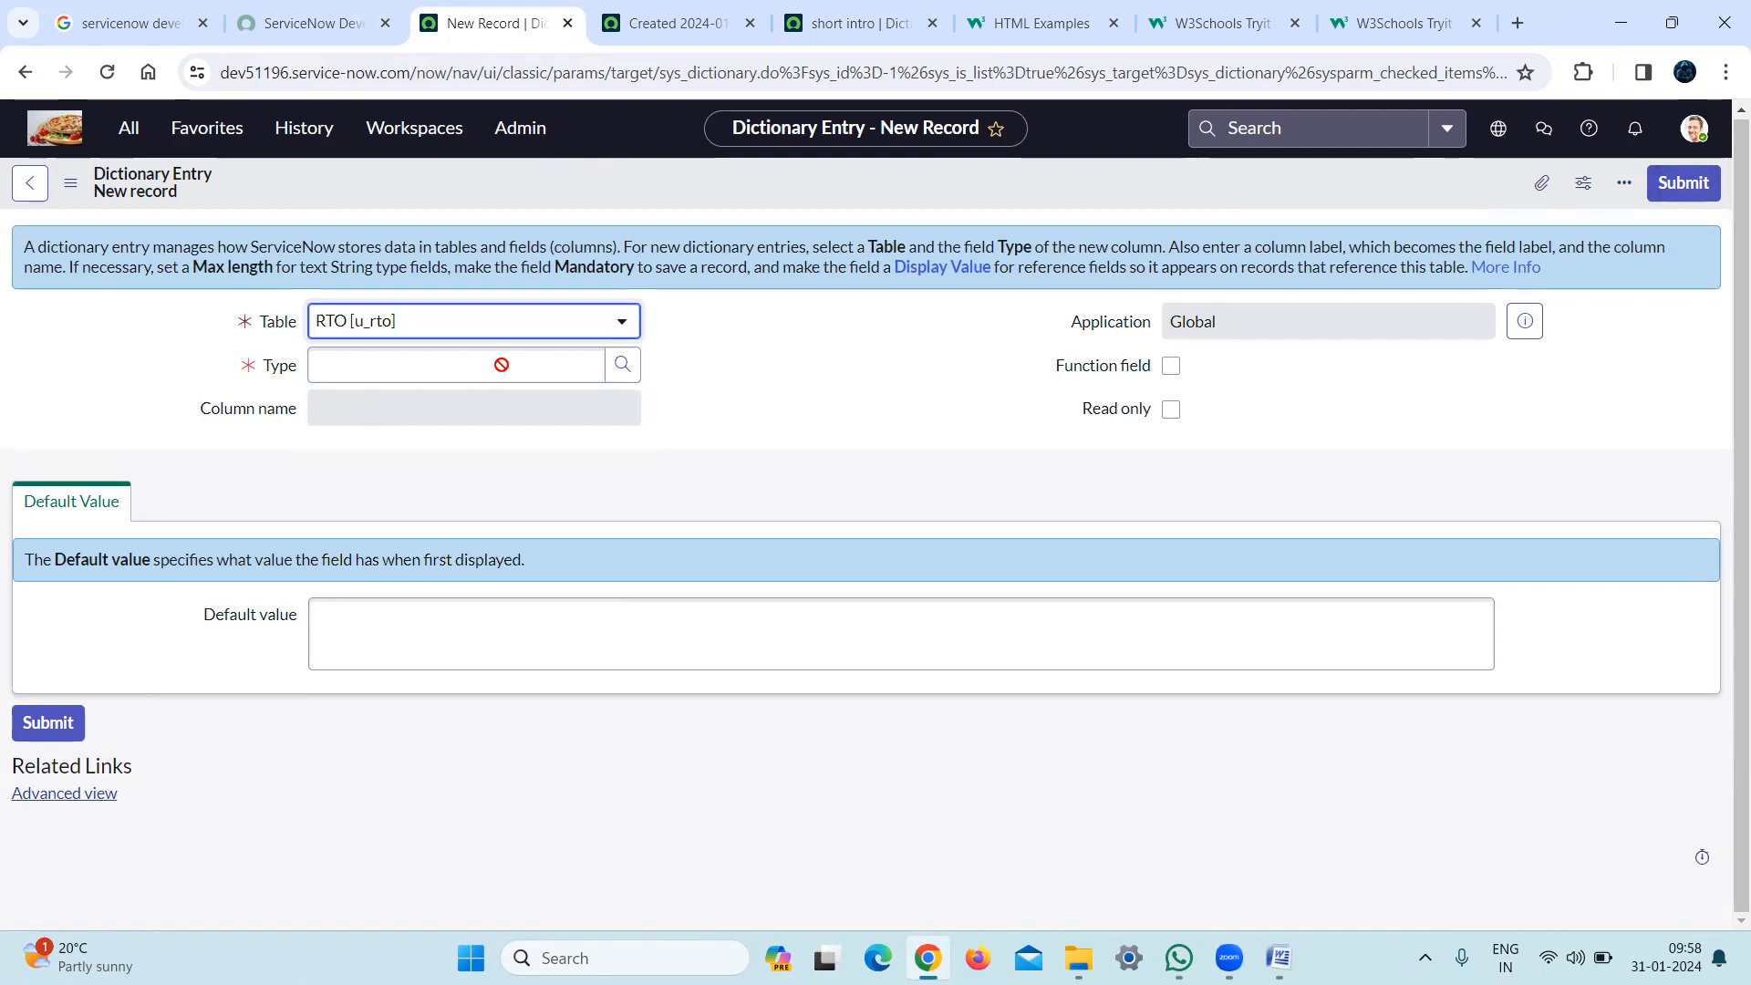
click(417, 361)
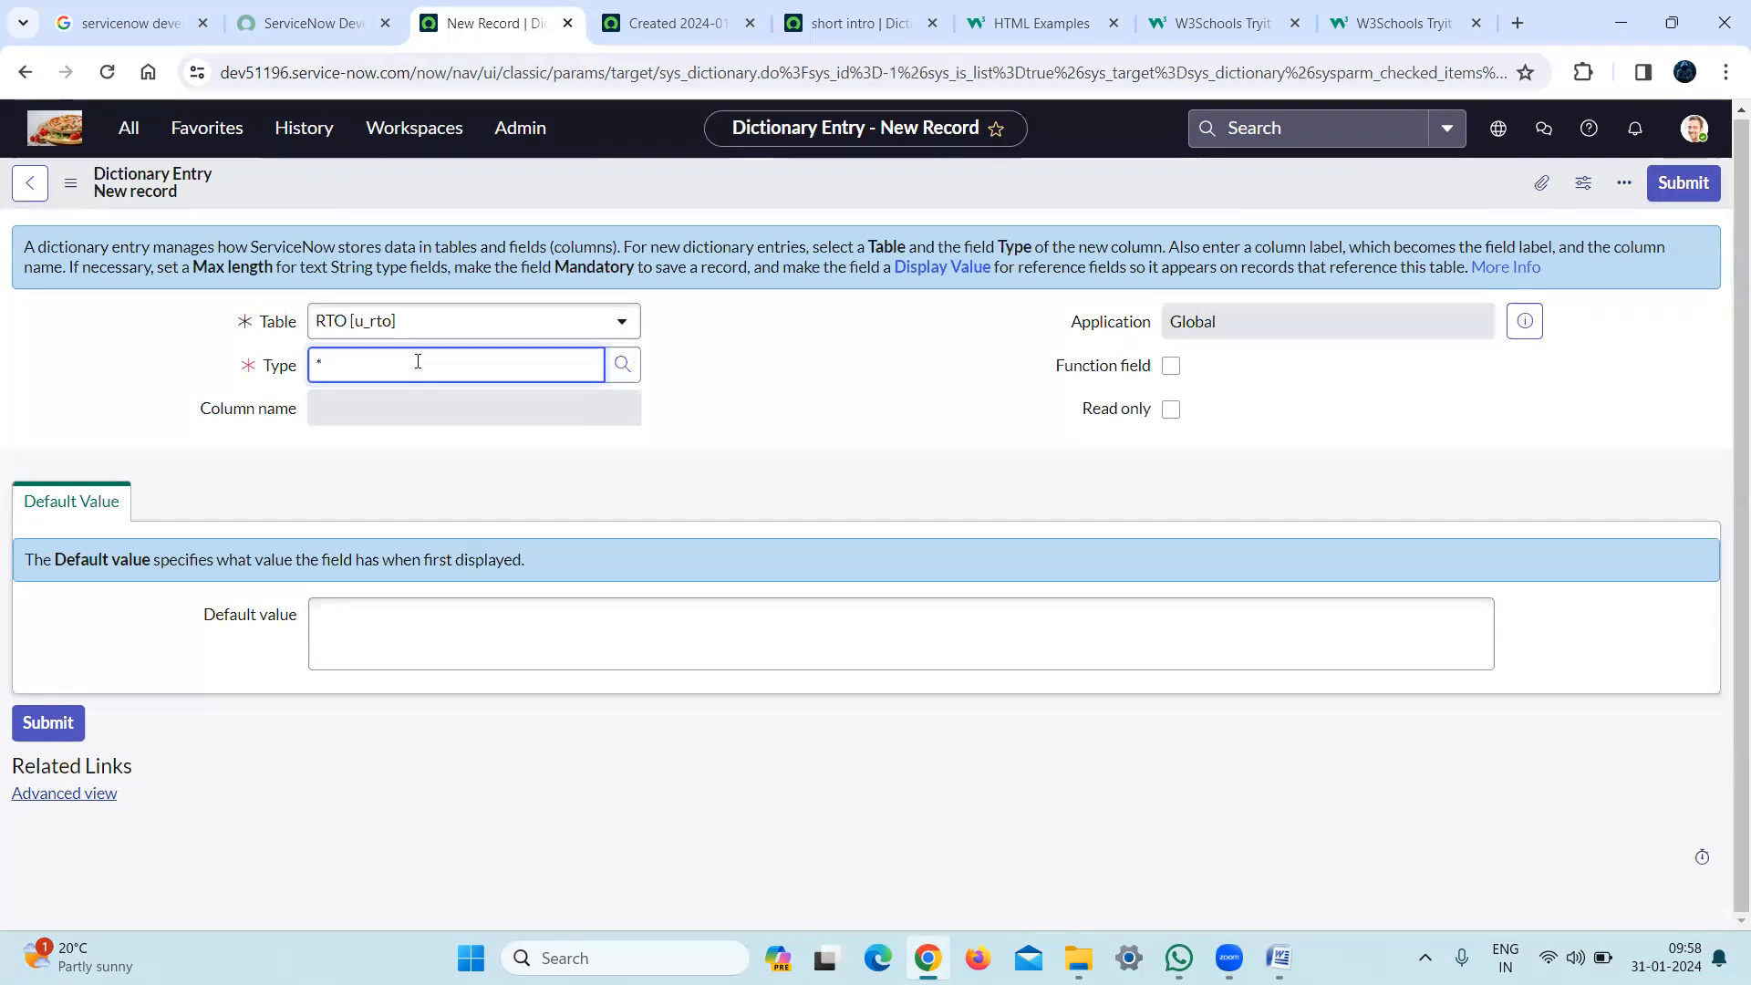
text(*j)
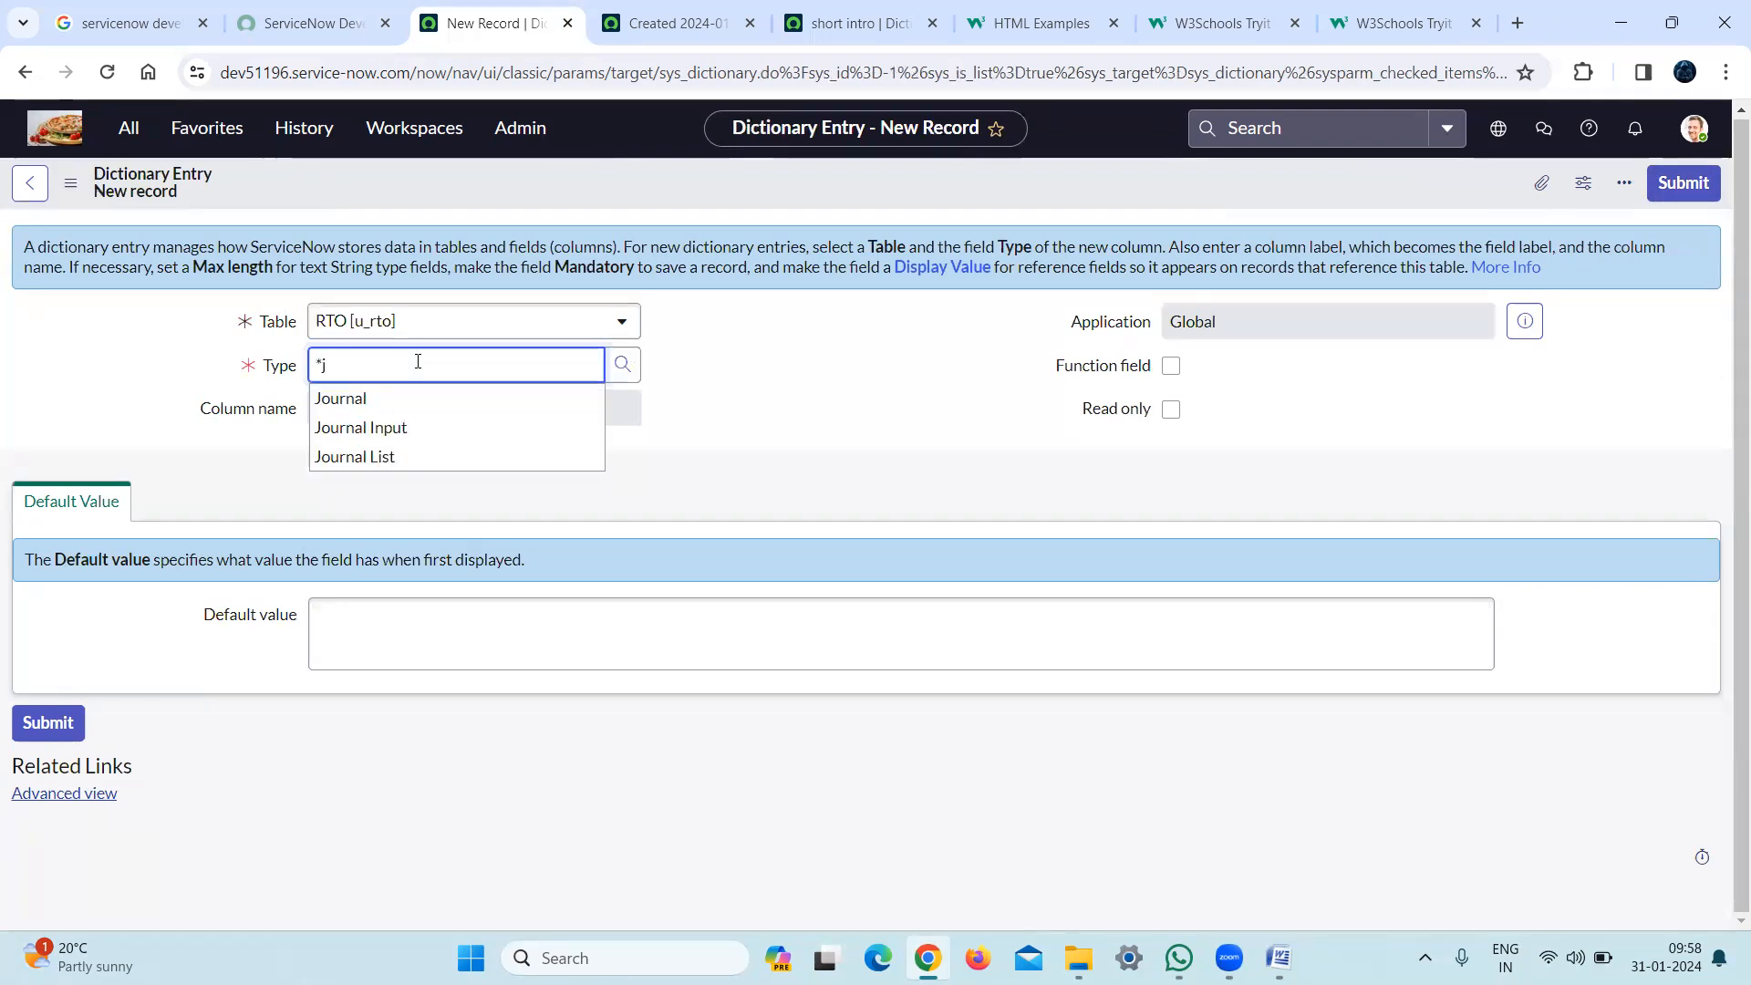
click(391, 401)
text(Work notes)
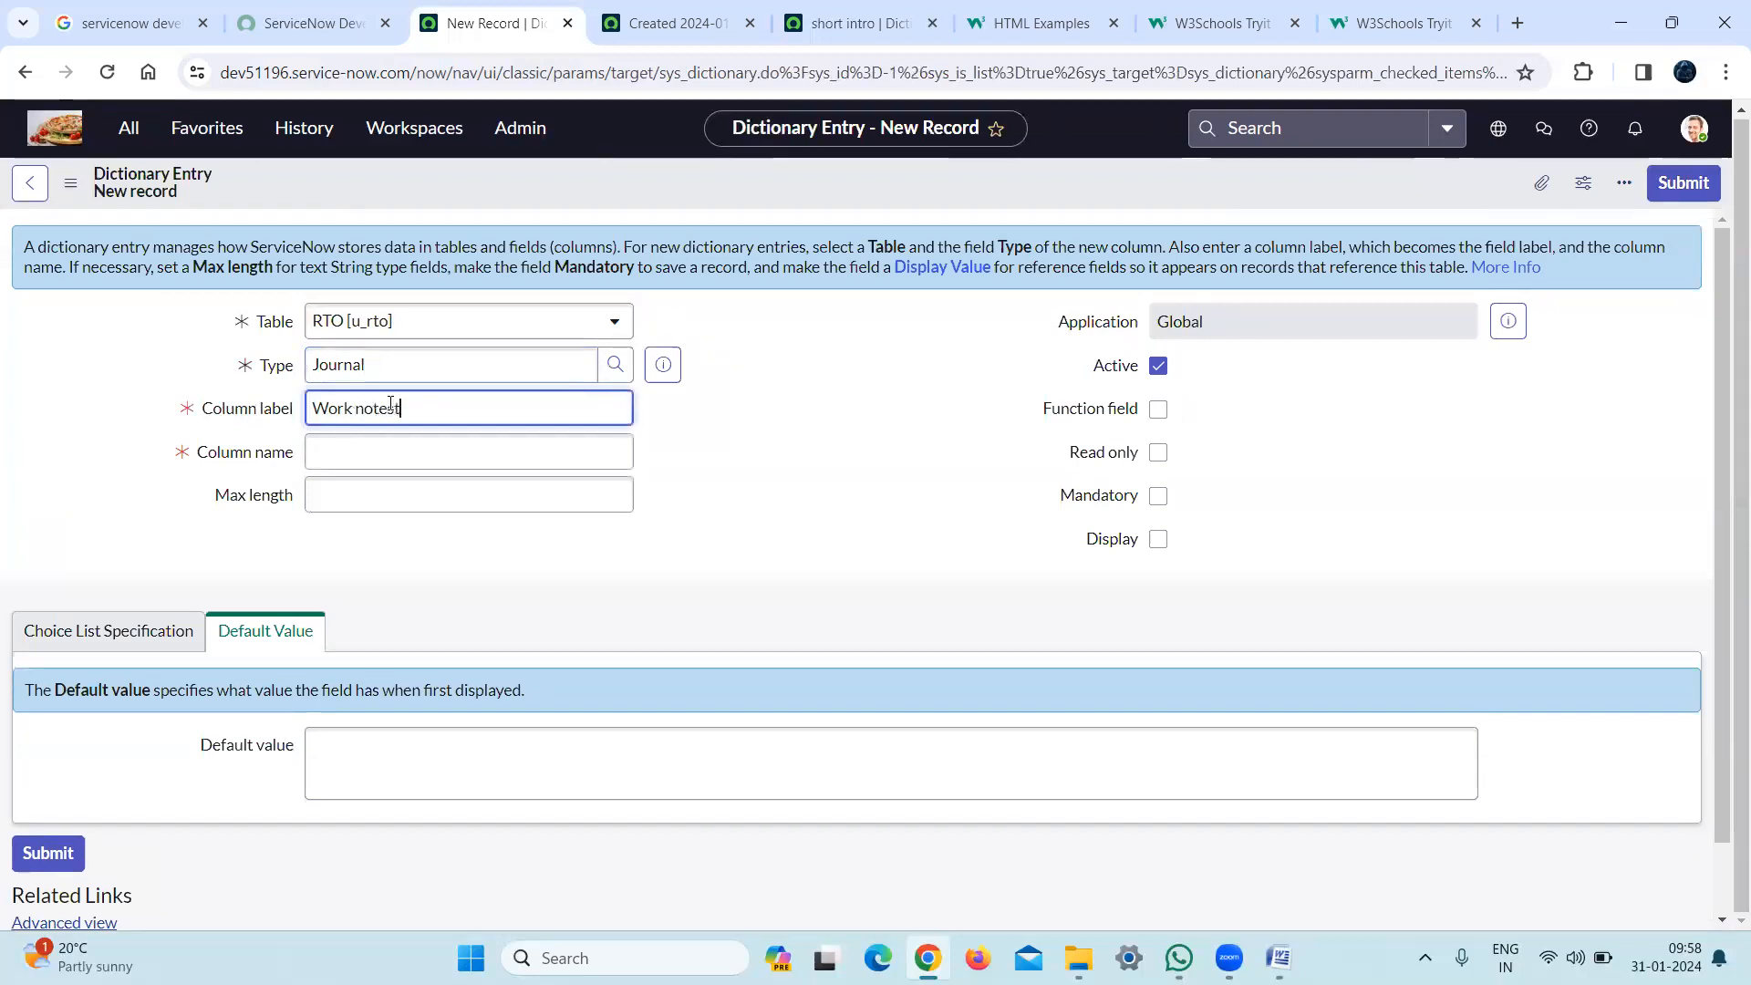
click(848, 295)
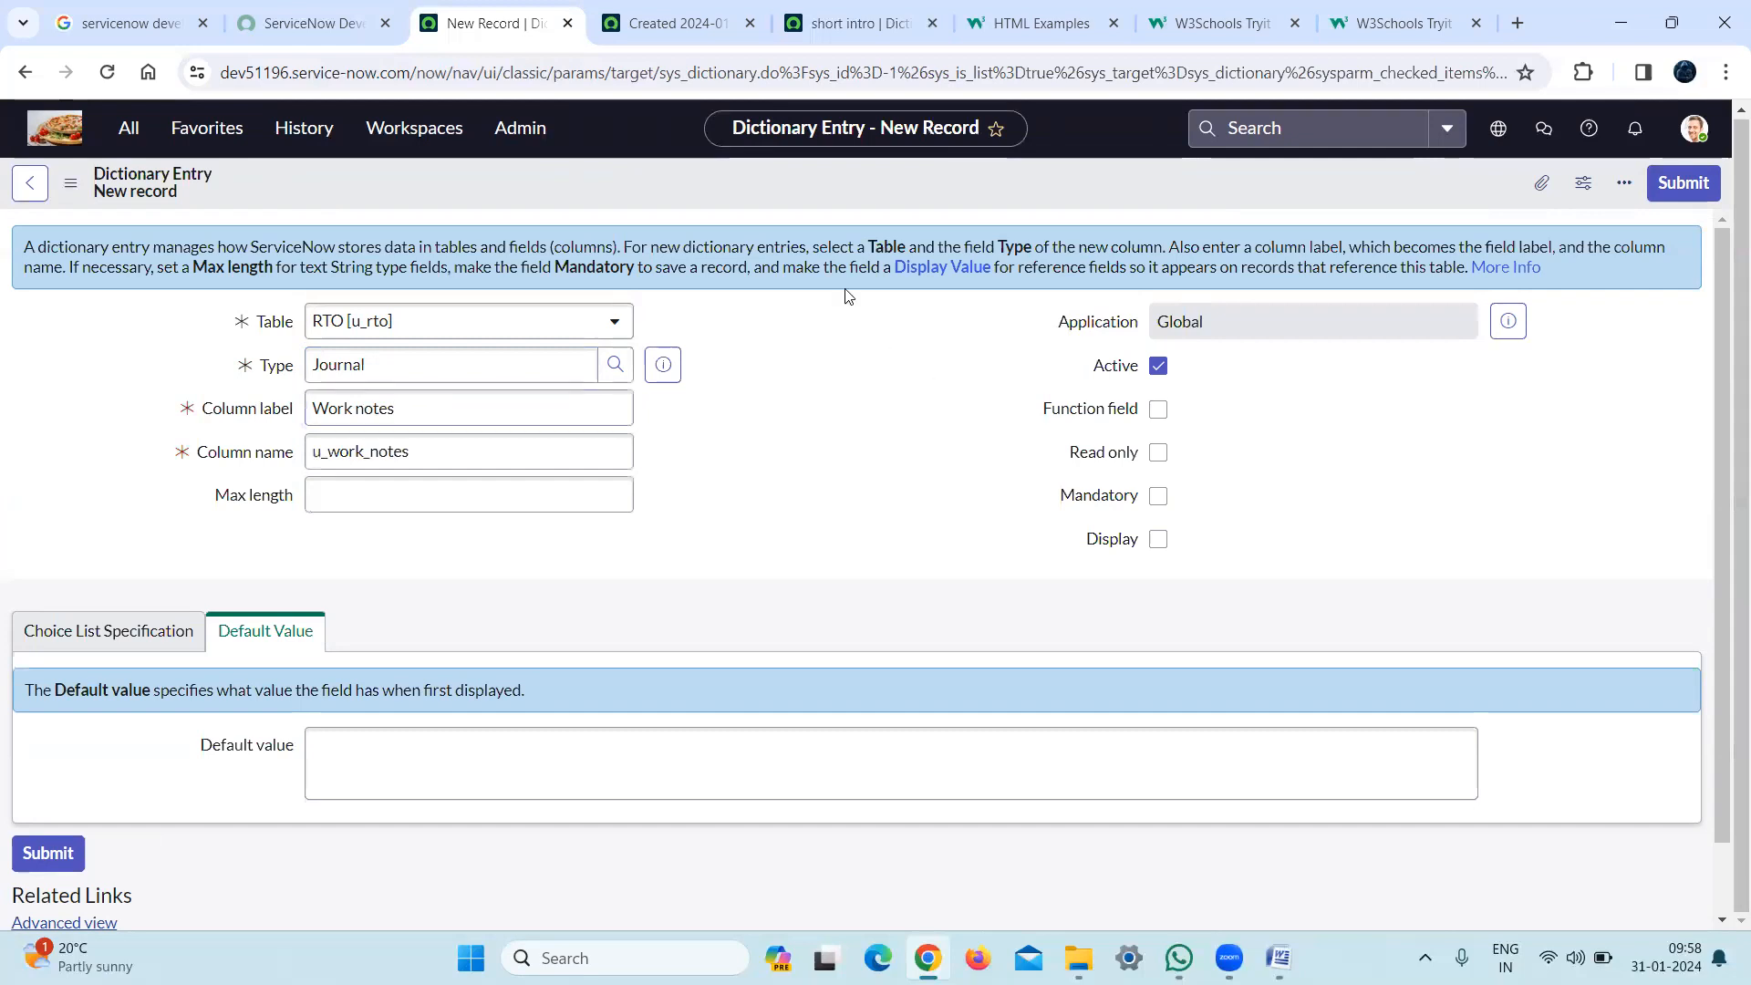
click(1684, 183)
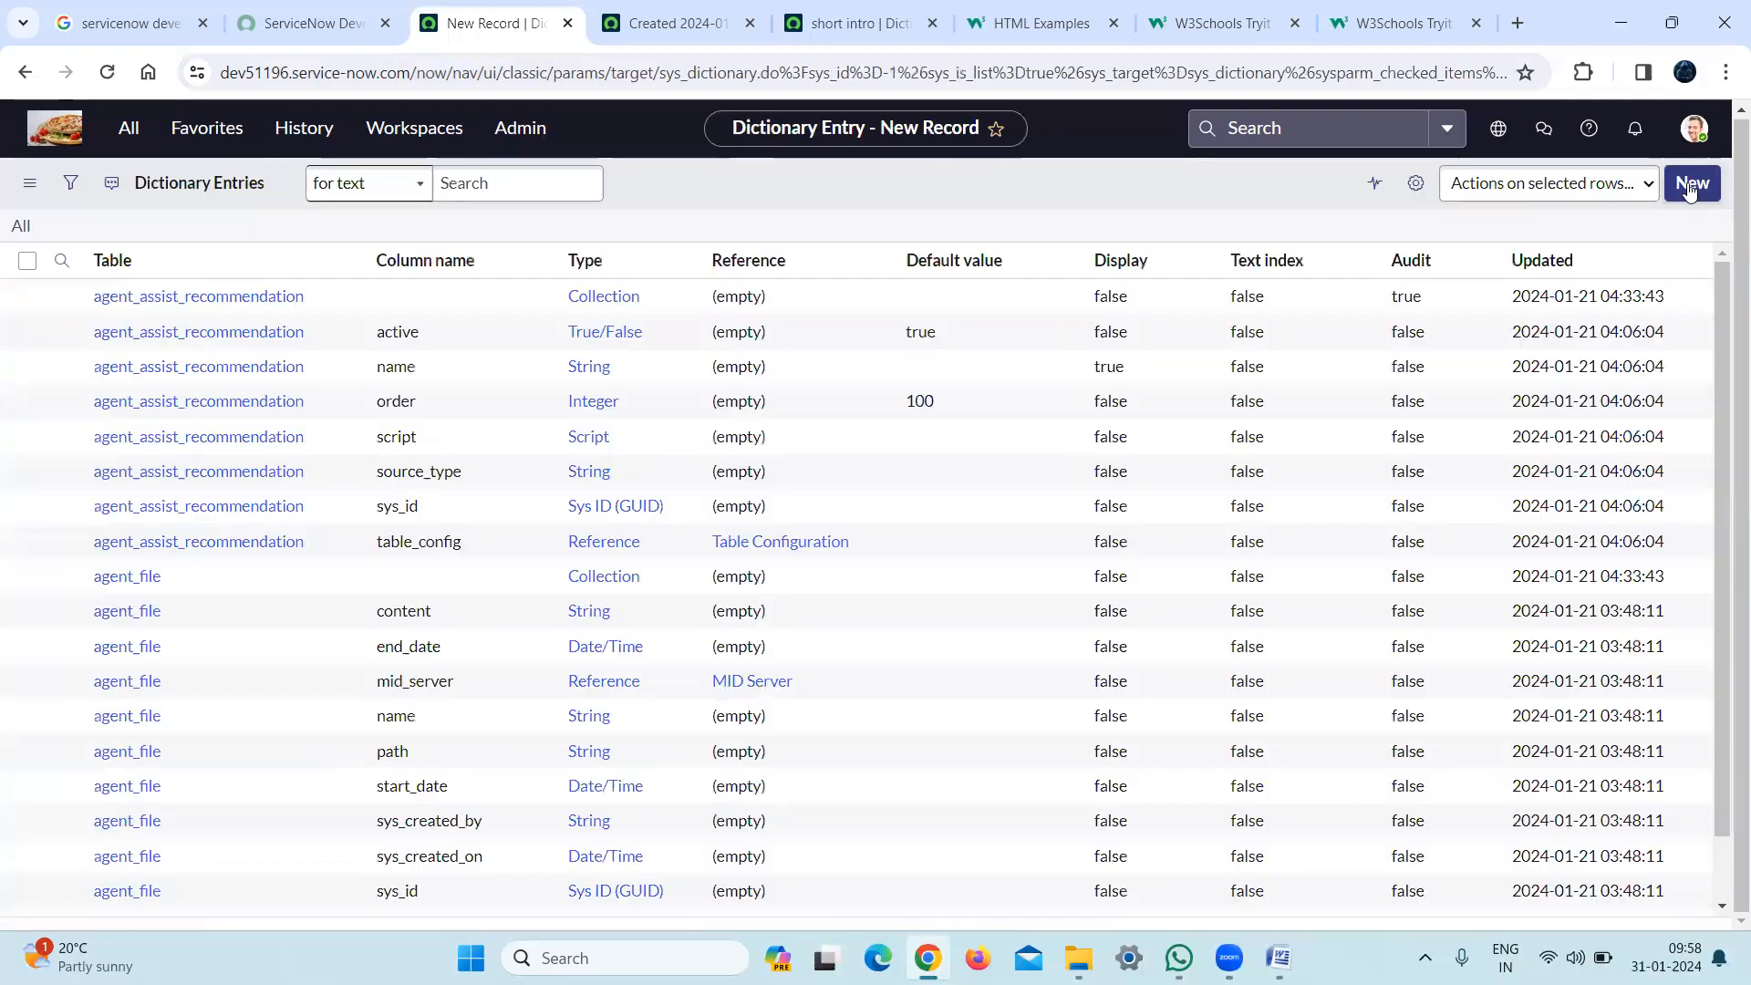
Return to the open RTO record and reload its form
click(850, 35)
click(673, 26)
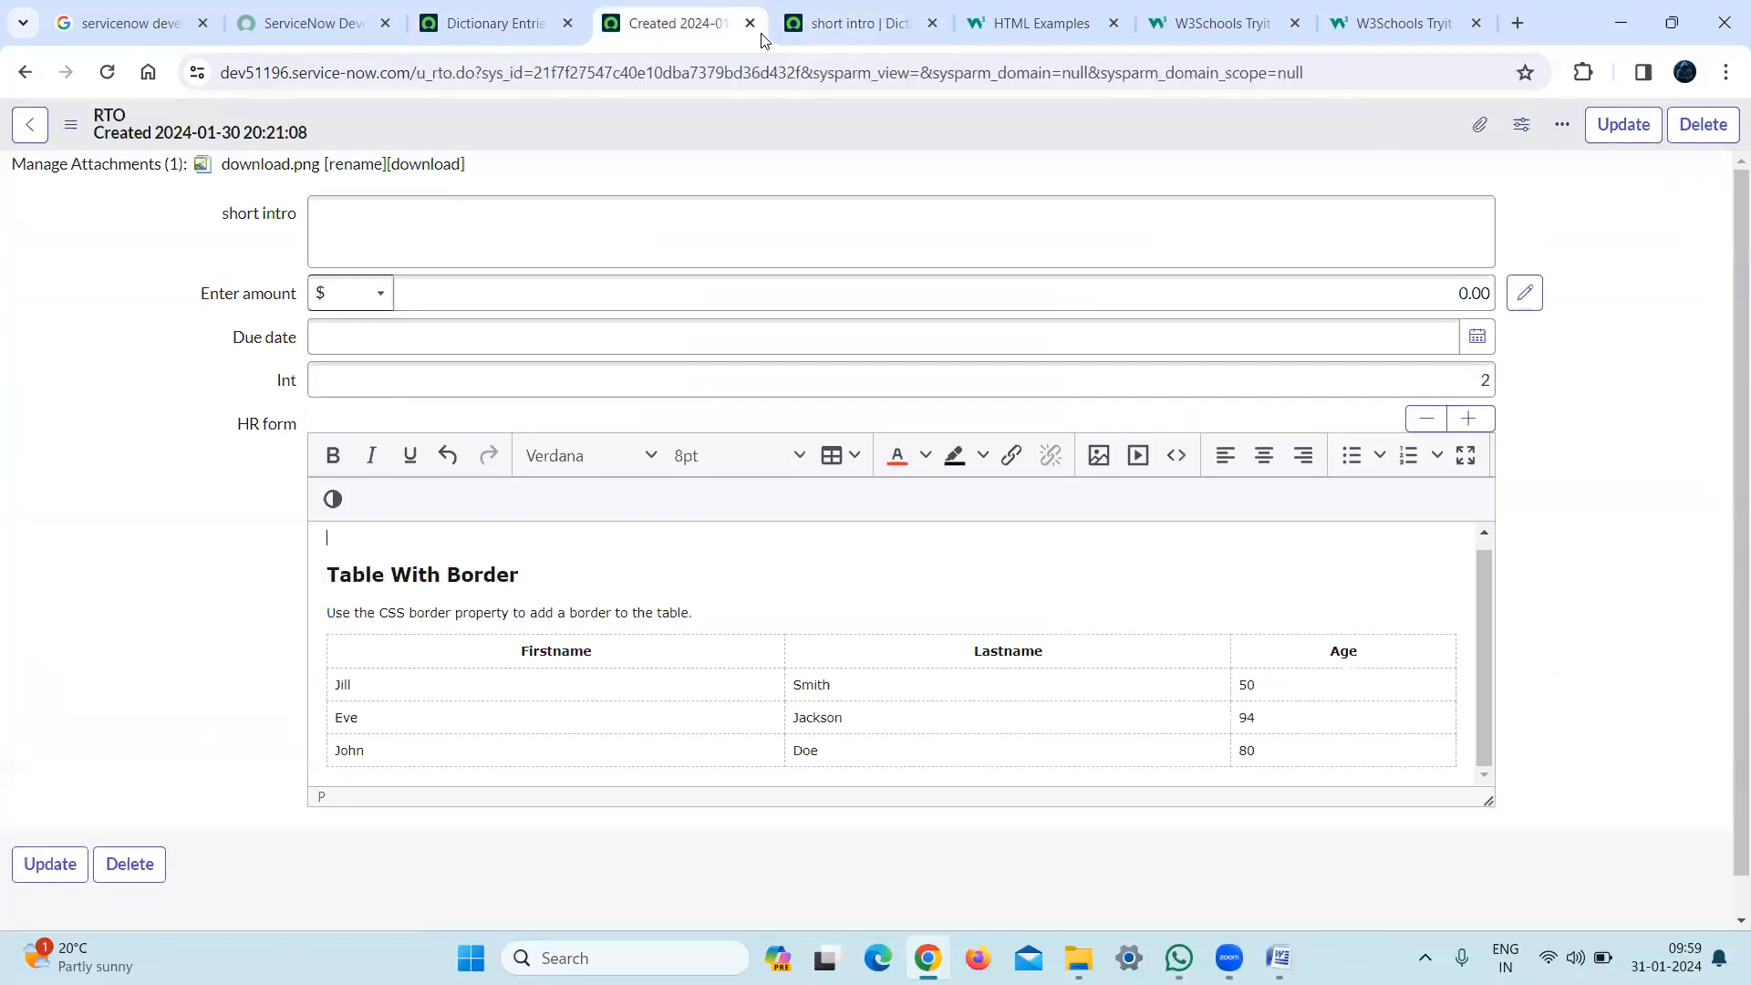
click(672, 78)
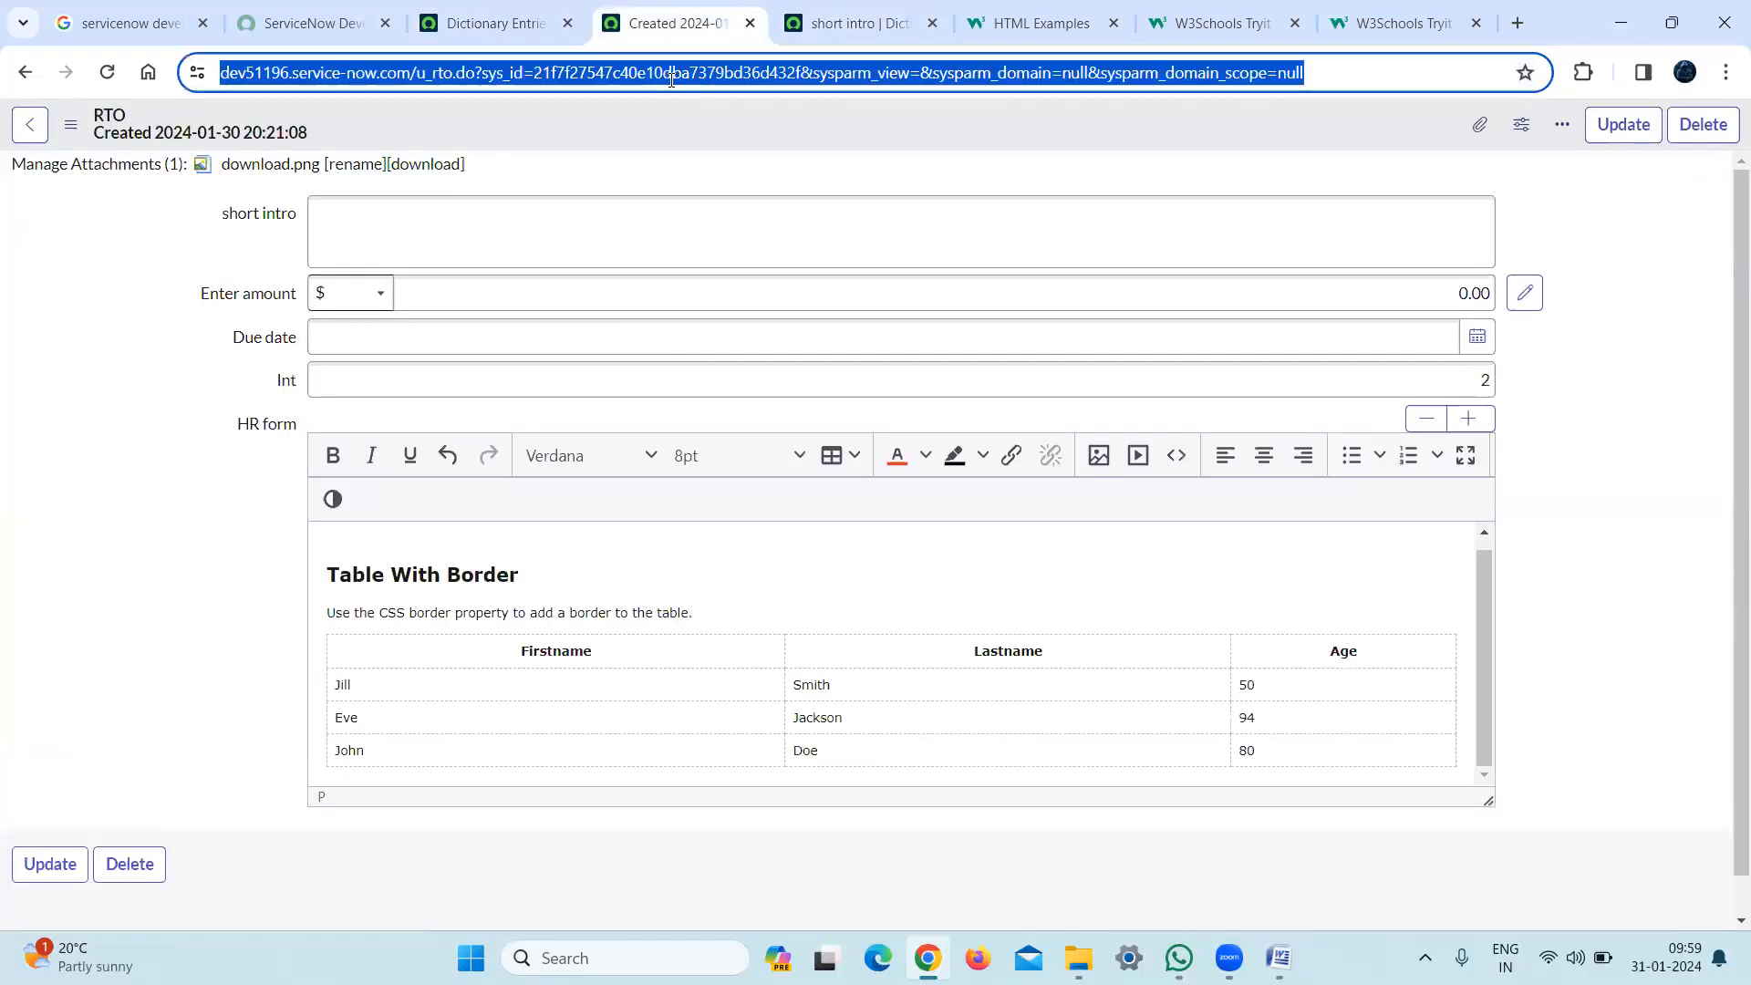
key(Return)
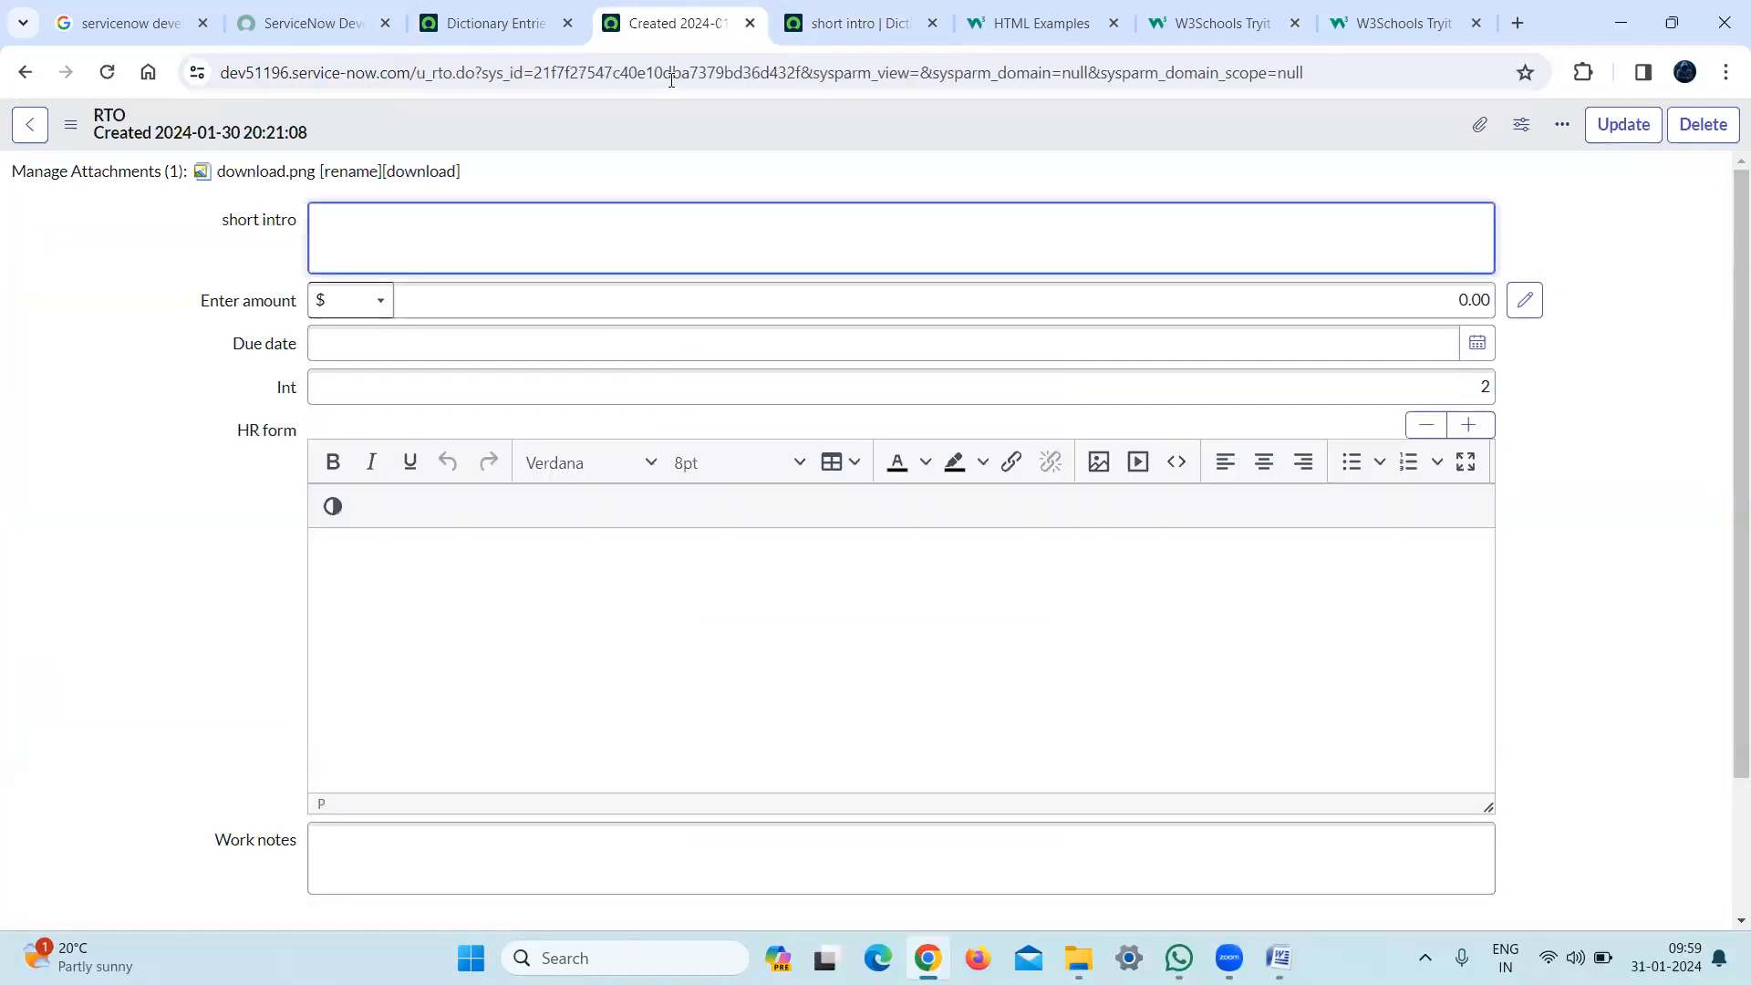
Enter "Hi" in the Work notes field, save the RTO record, and check the journal entries below the field
scroll(1715, 730, down, 2)
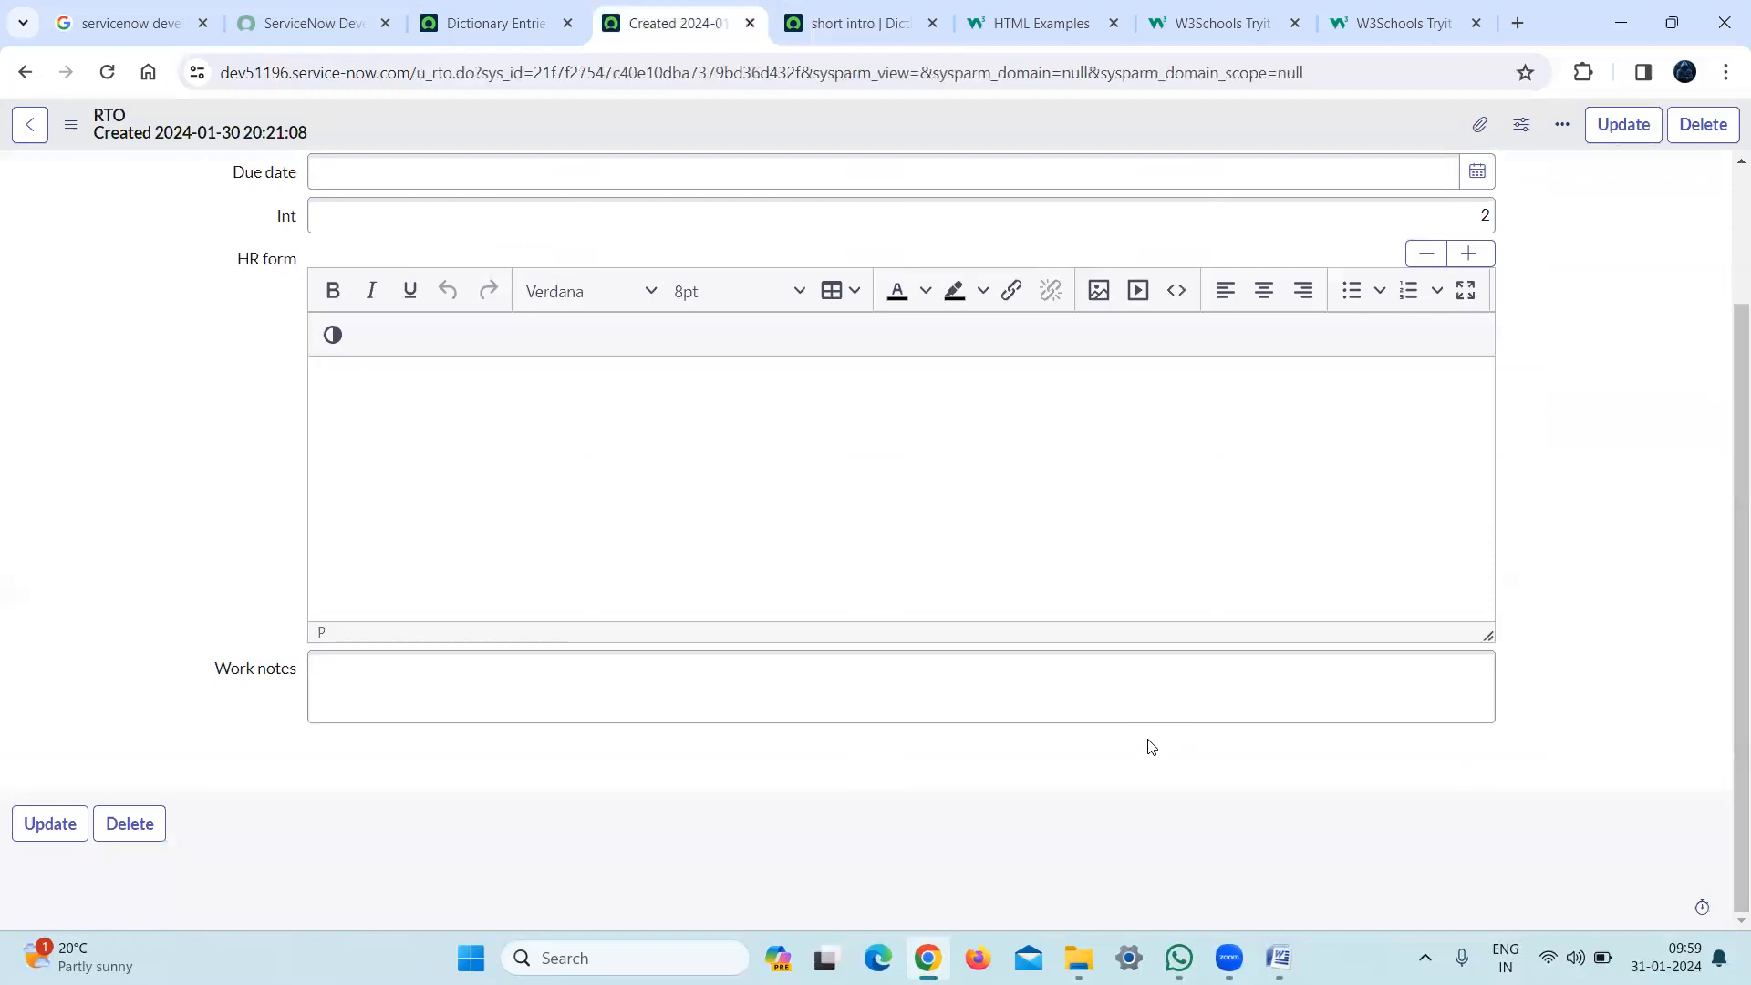
click(1011, 673)
text(Hi)
right_click(594, 117)
click(652, 134)
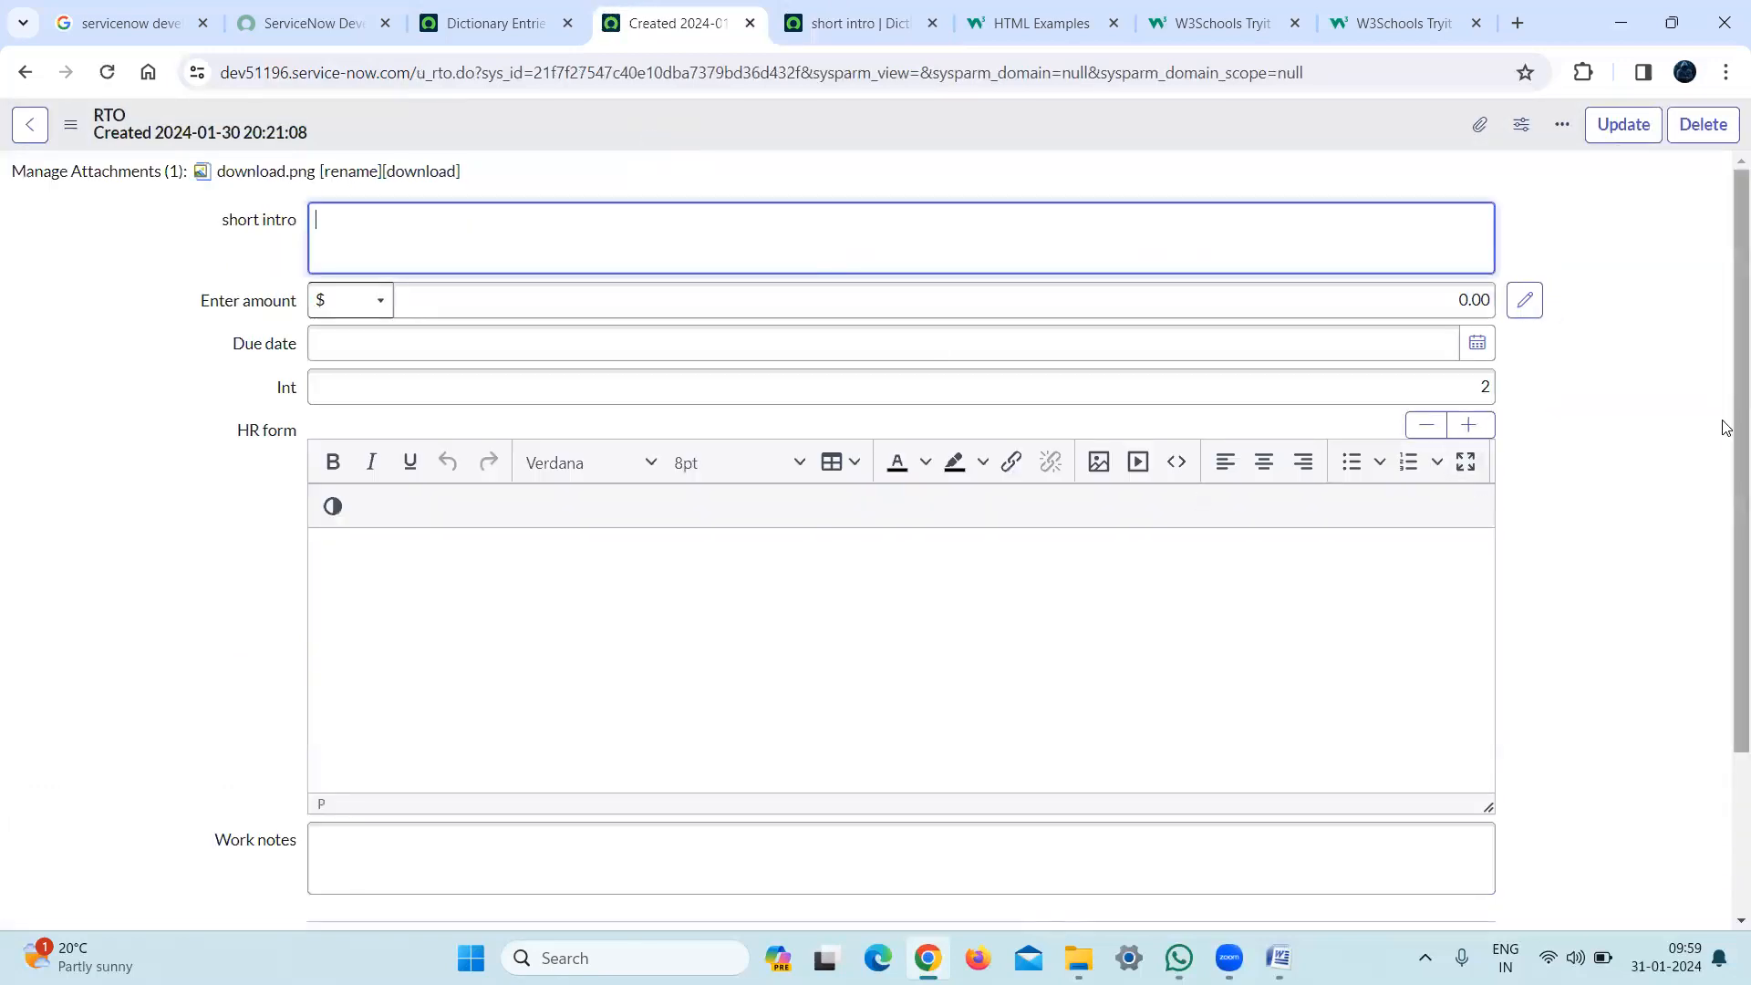
scroll(1726, 527, down, 2)
scroll(1727, 527, down, 1)
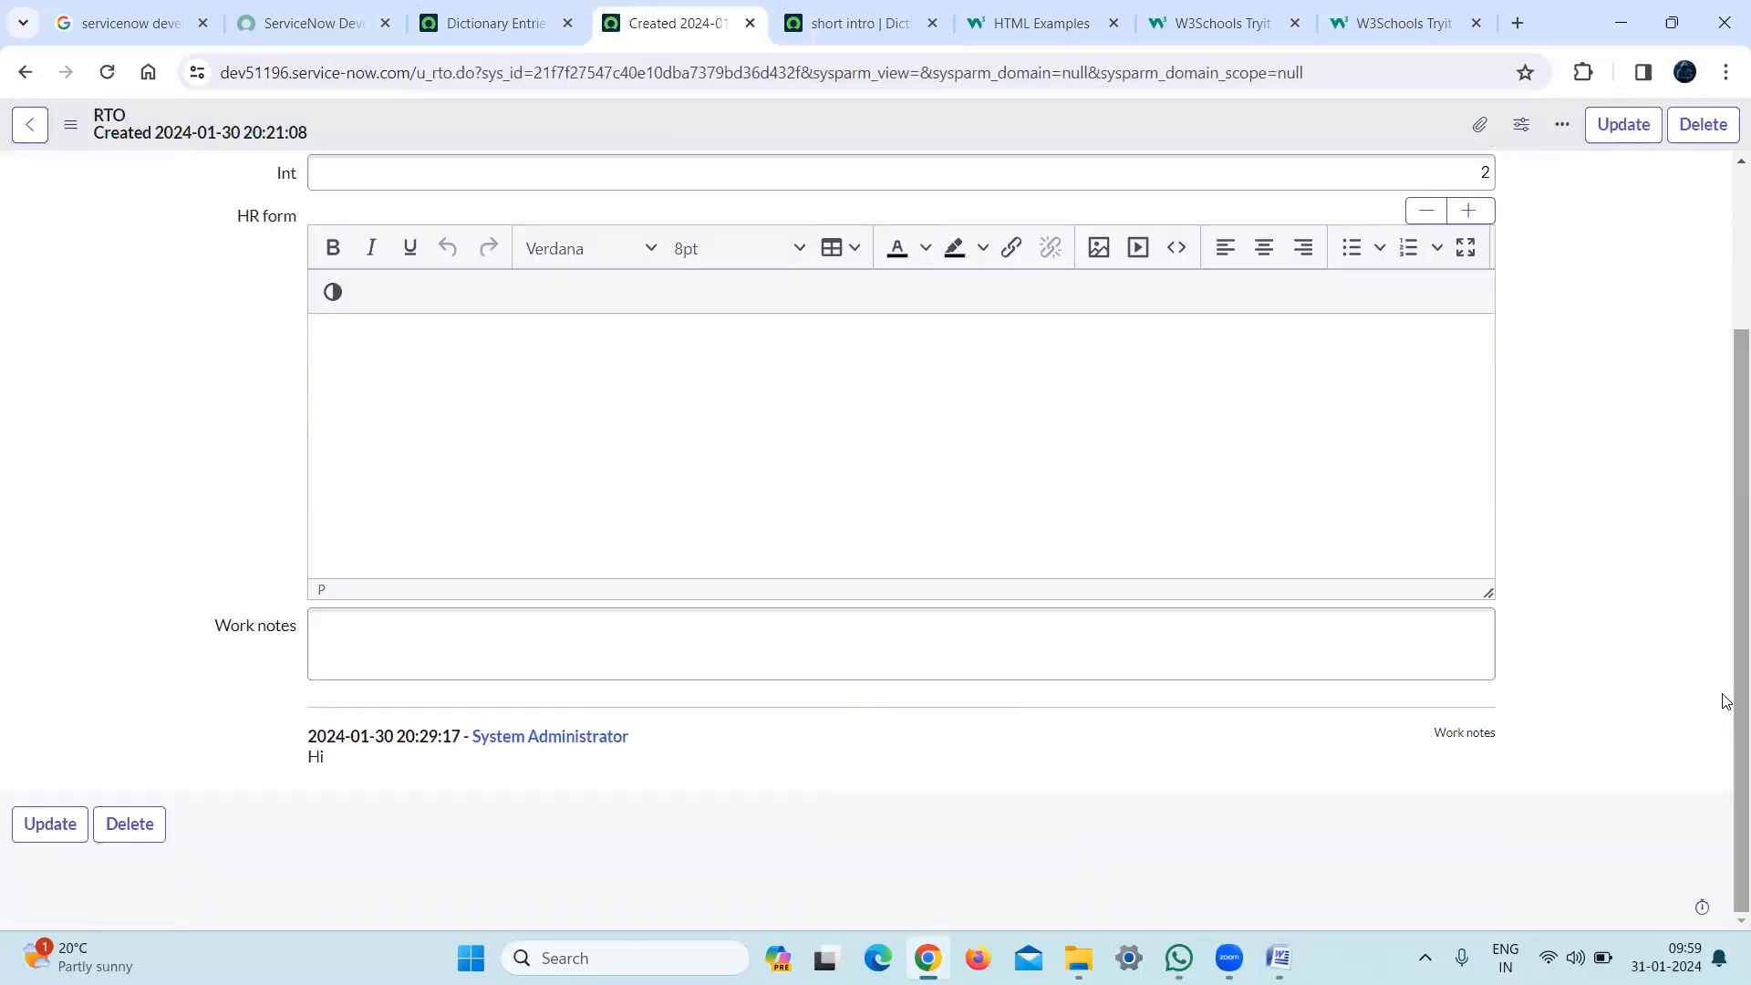
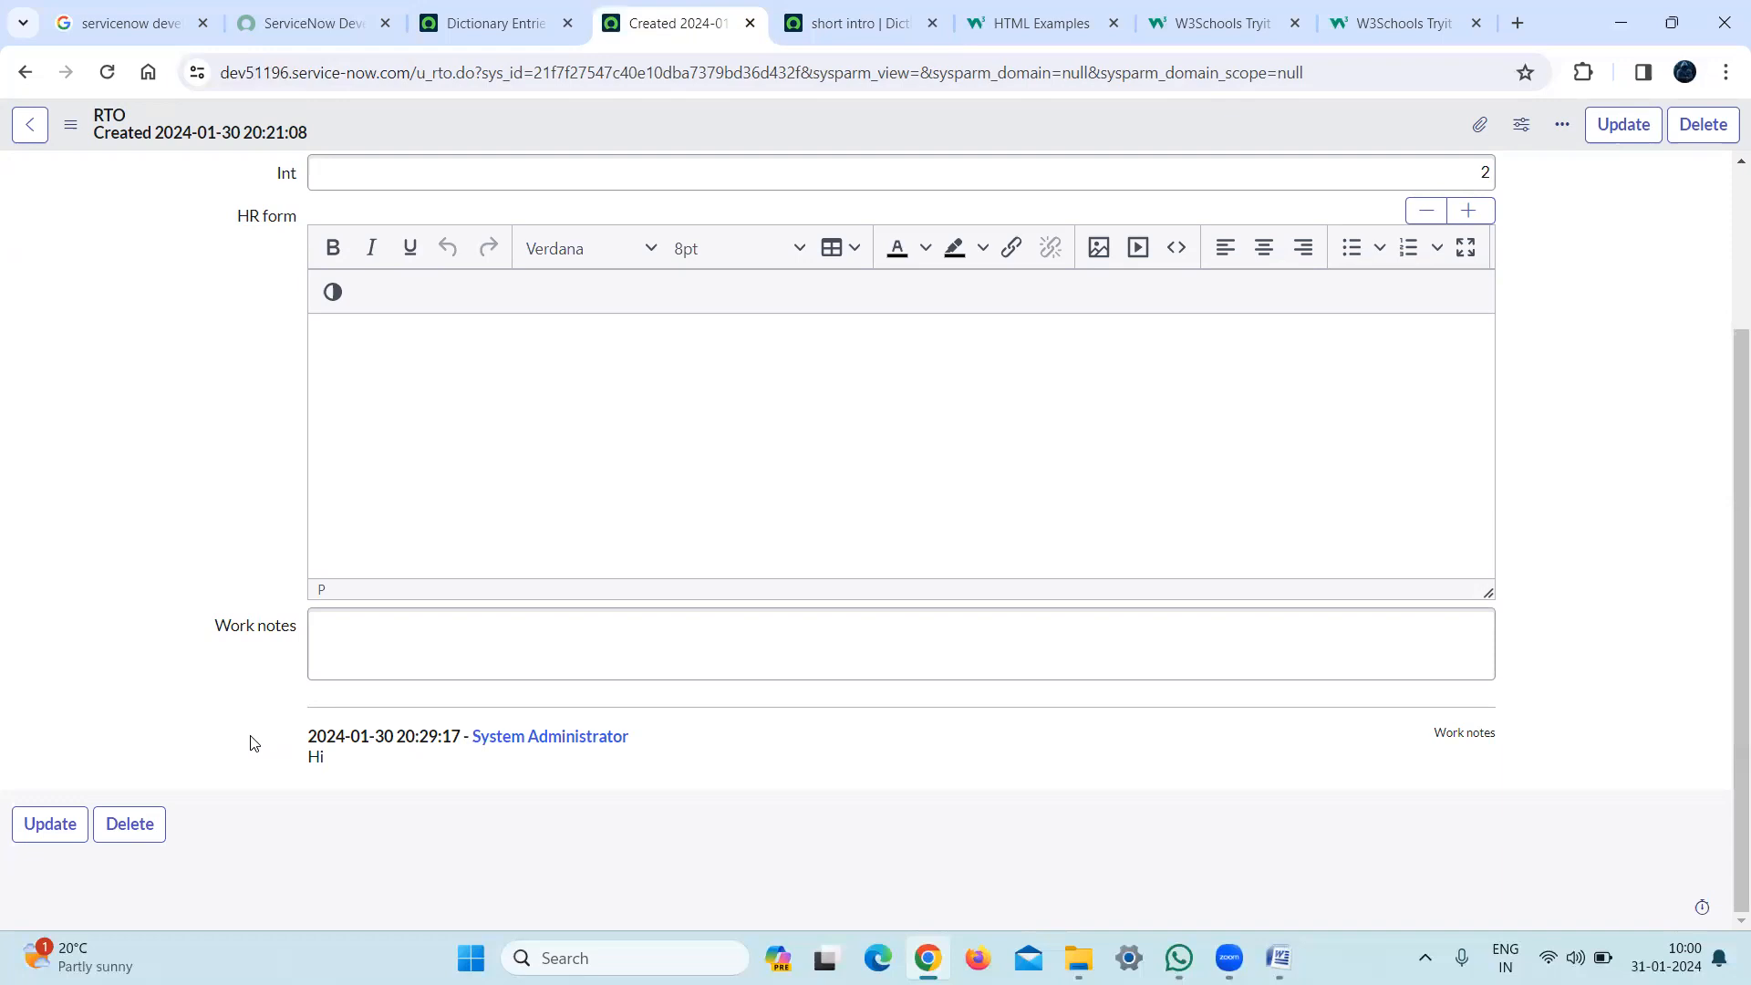
Switch to the Word notes and review the Journal and Reference field type descriptions
drag(1724, 606, 1726, 307)
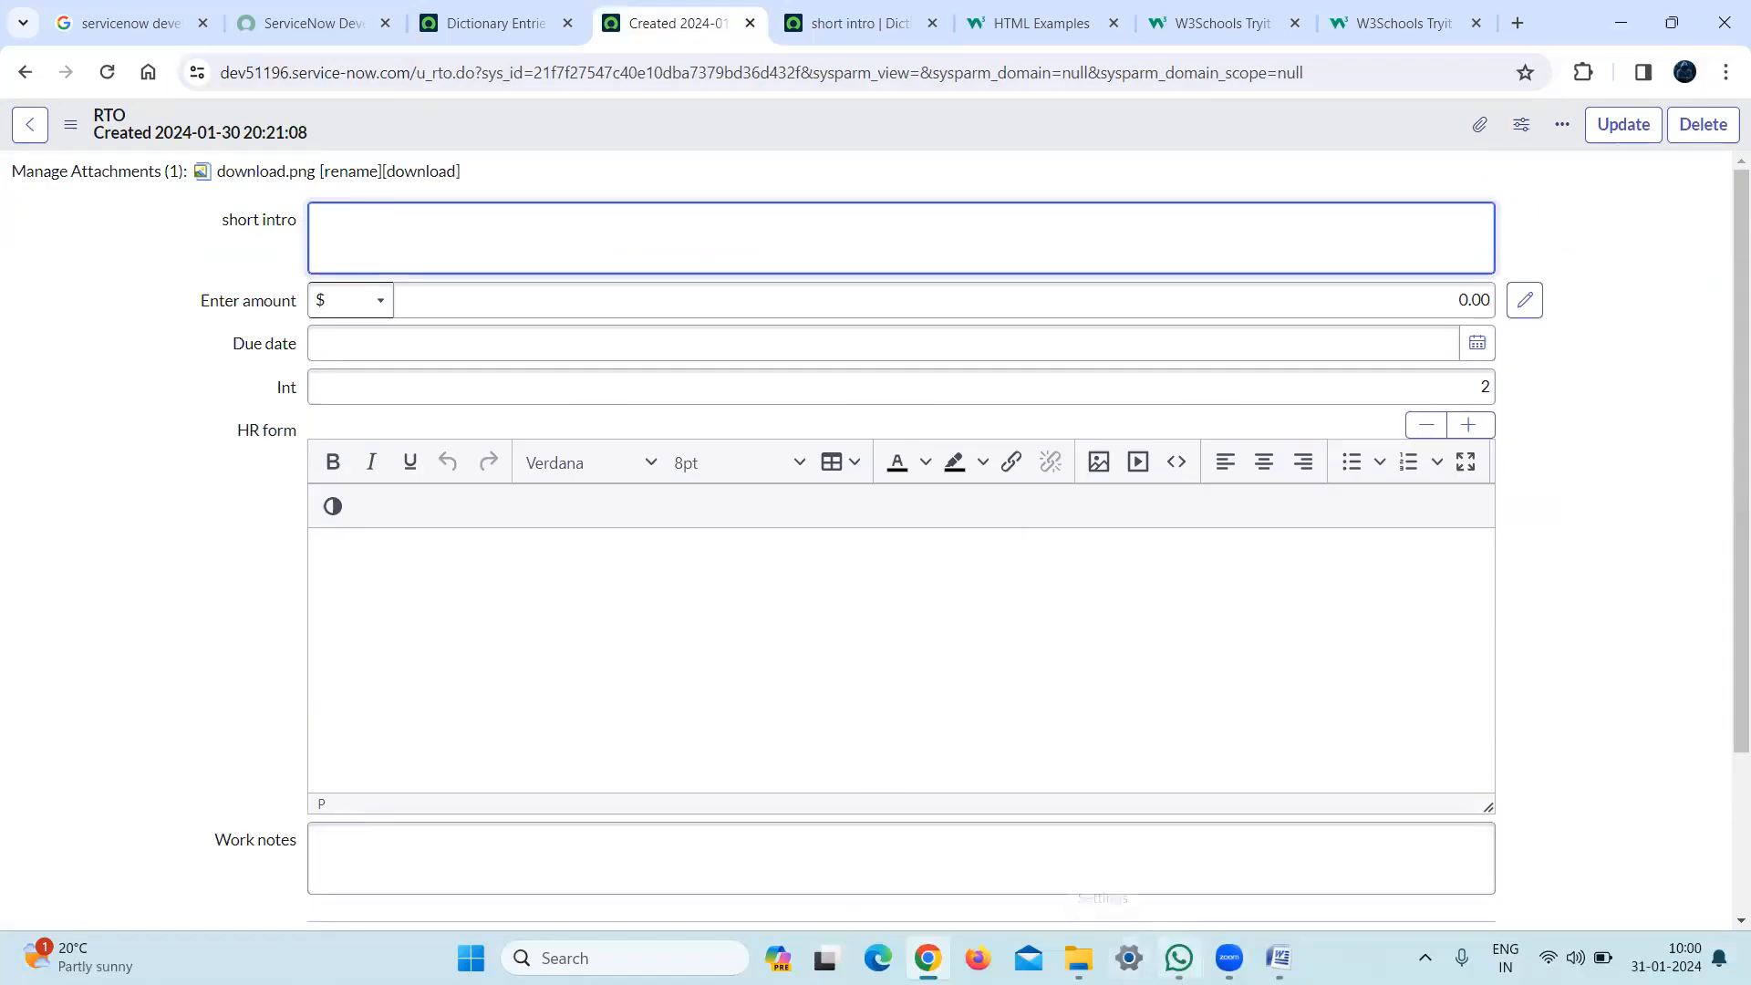
click(1279, 958)
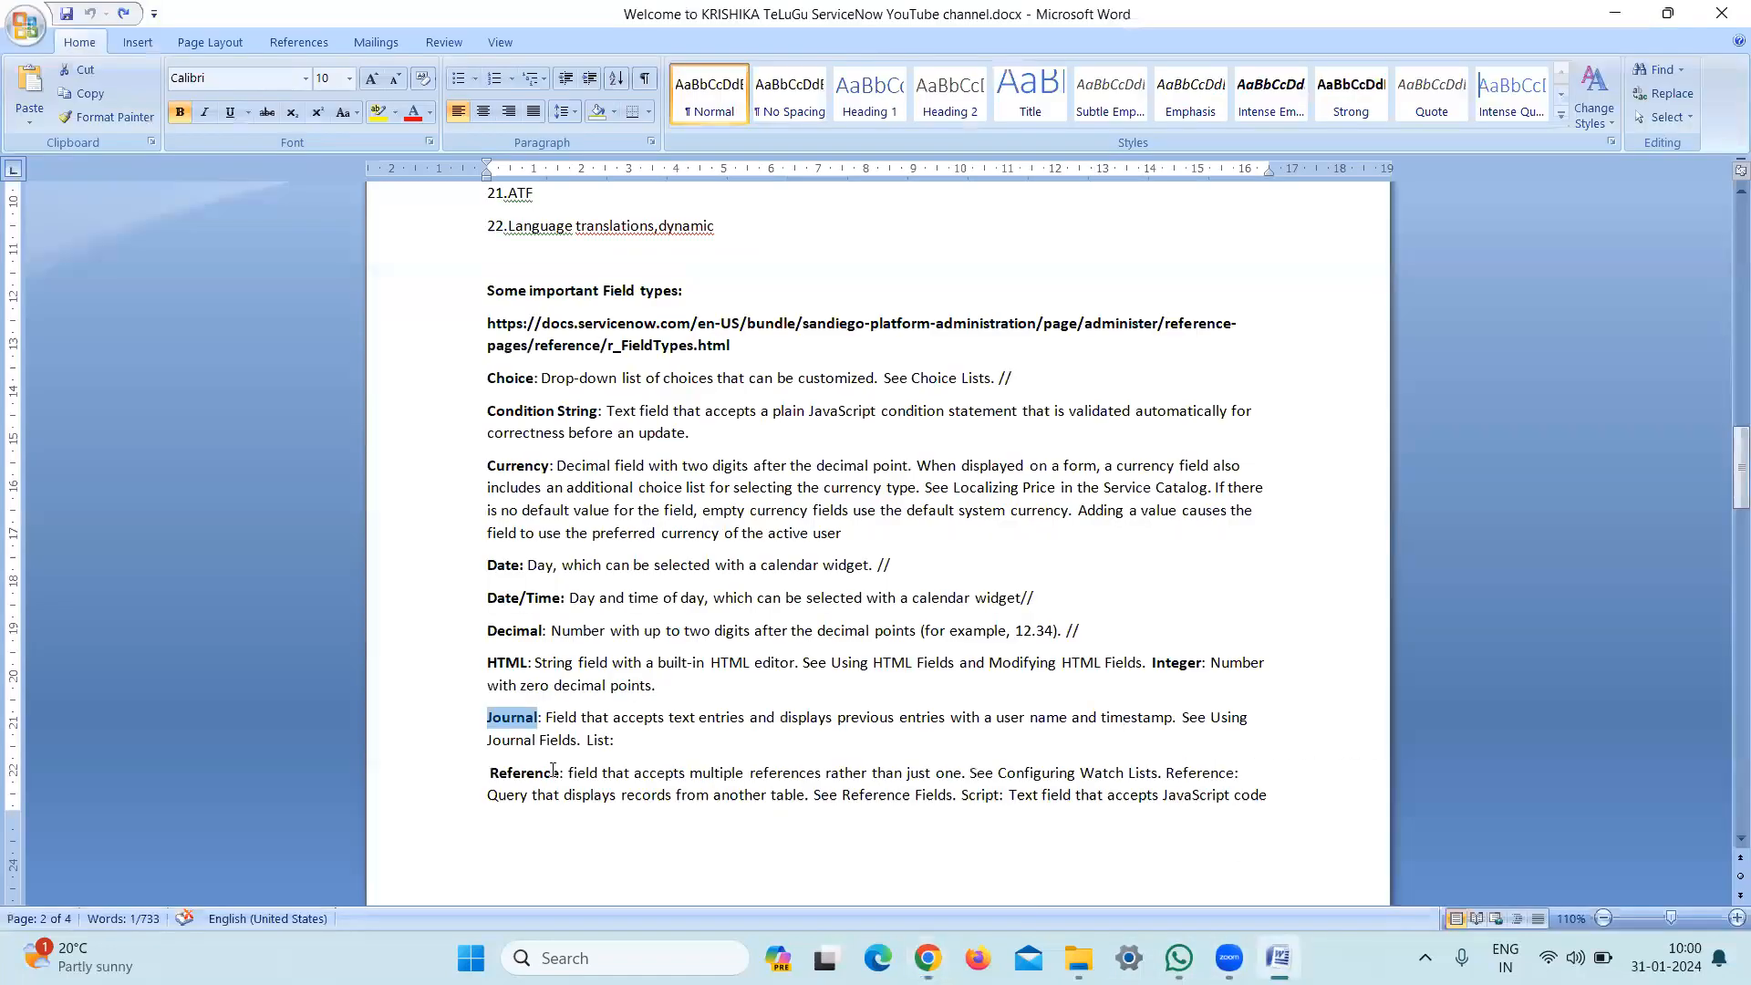
drag(1727, 445, 1727, 515)
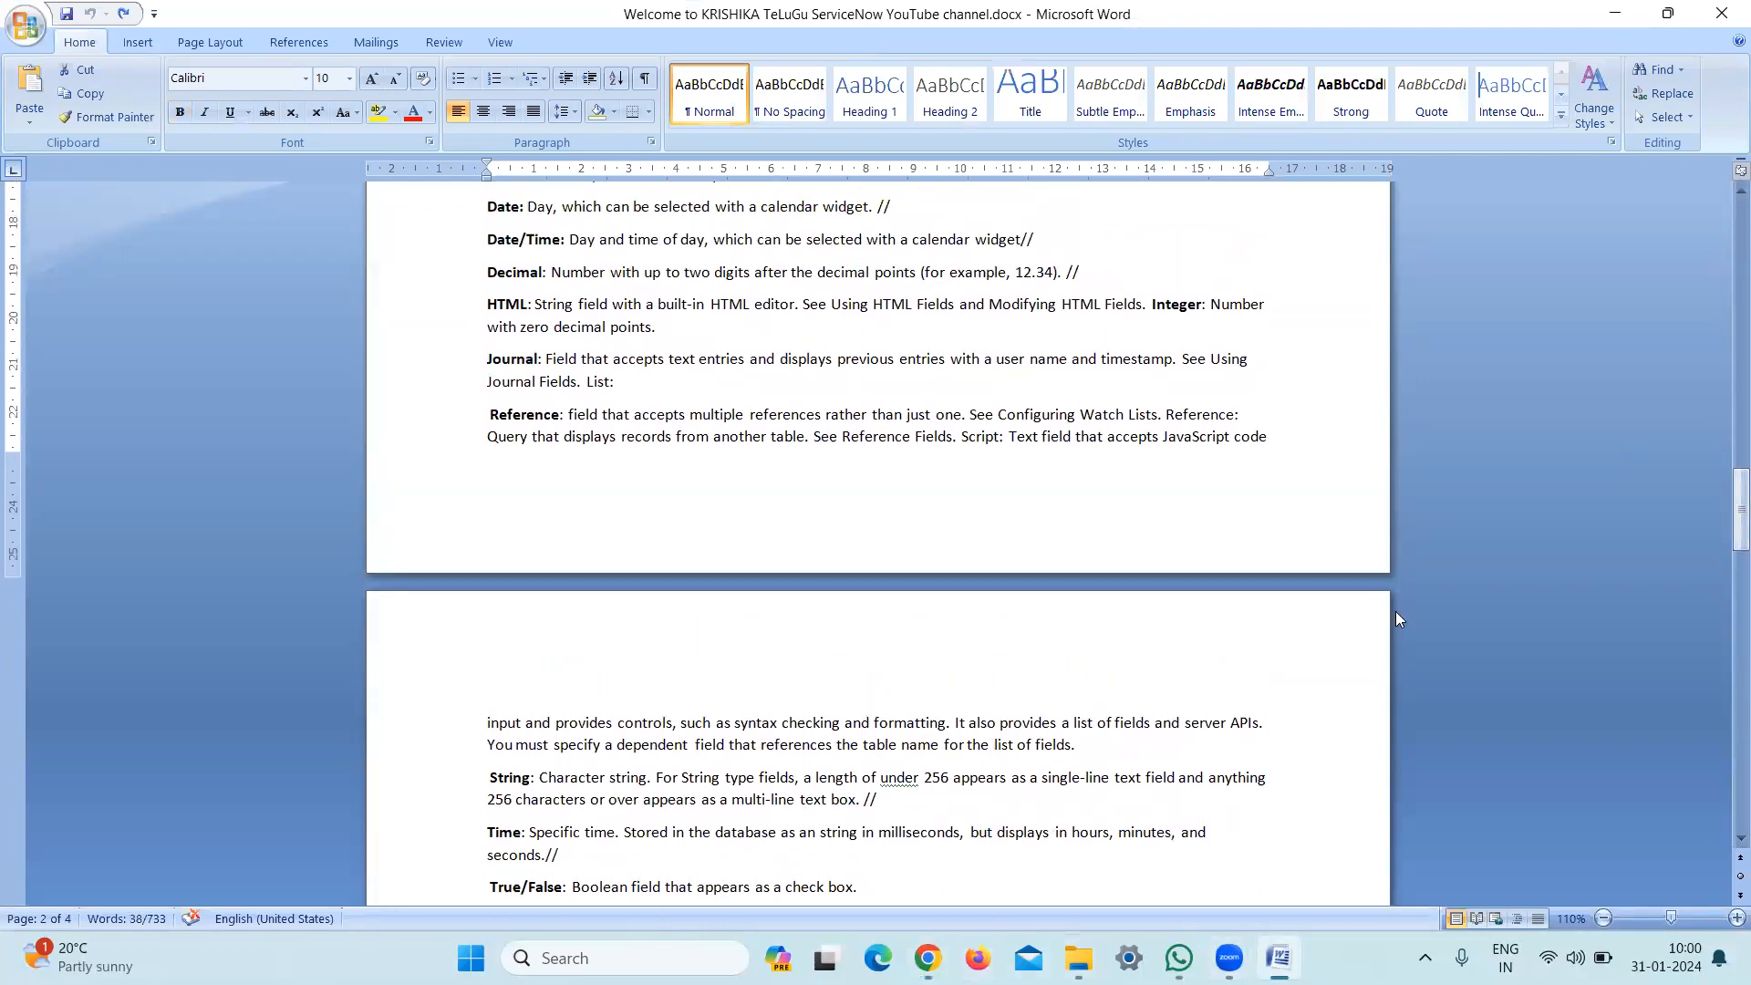
Launch Paint with a blank canvas
key(super)
text(paint)
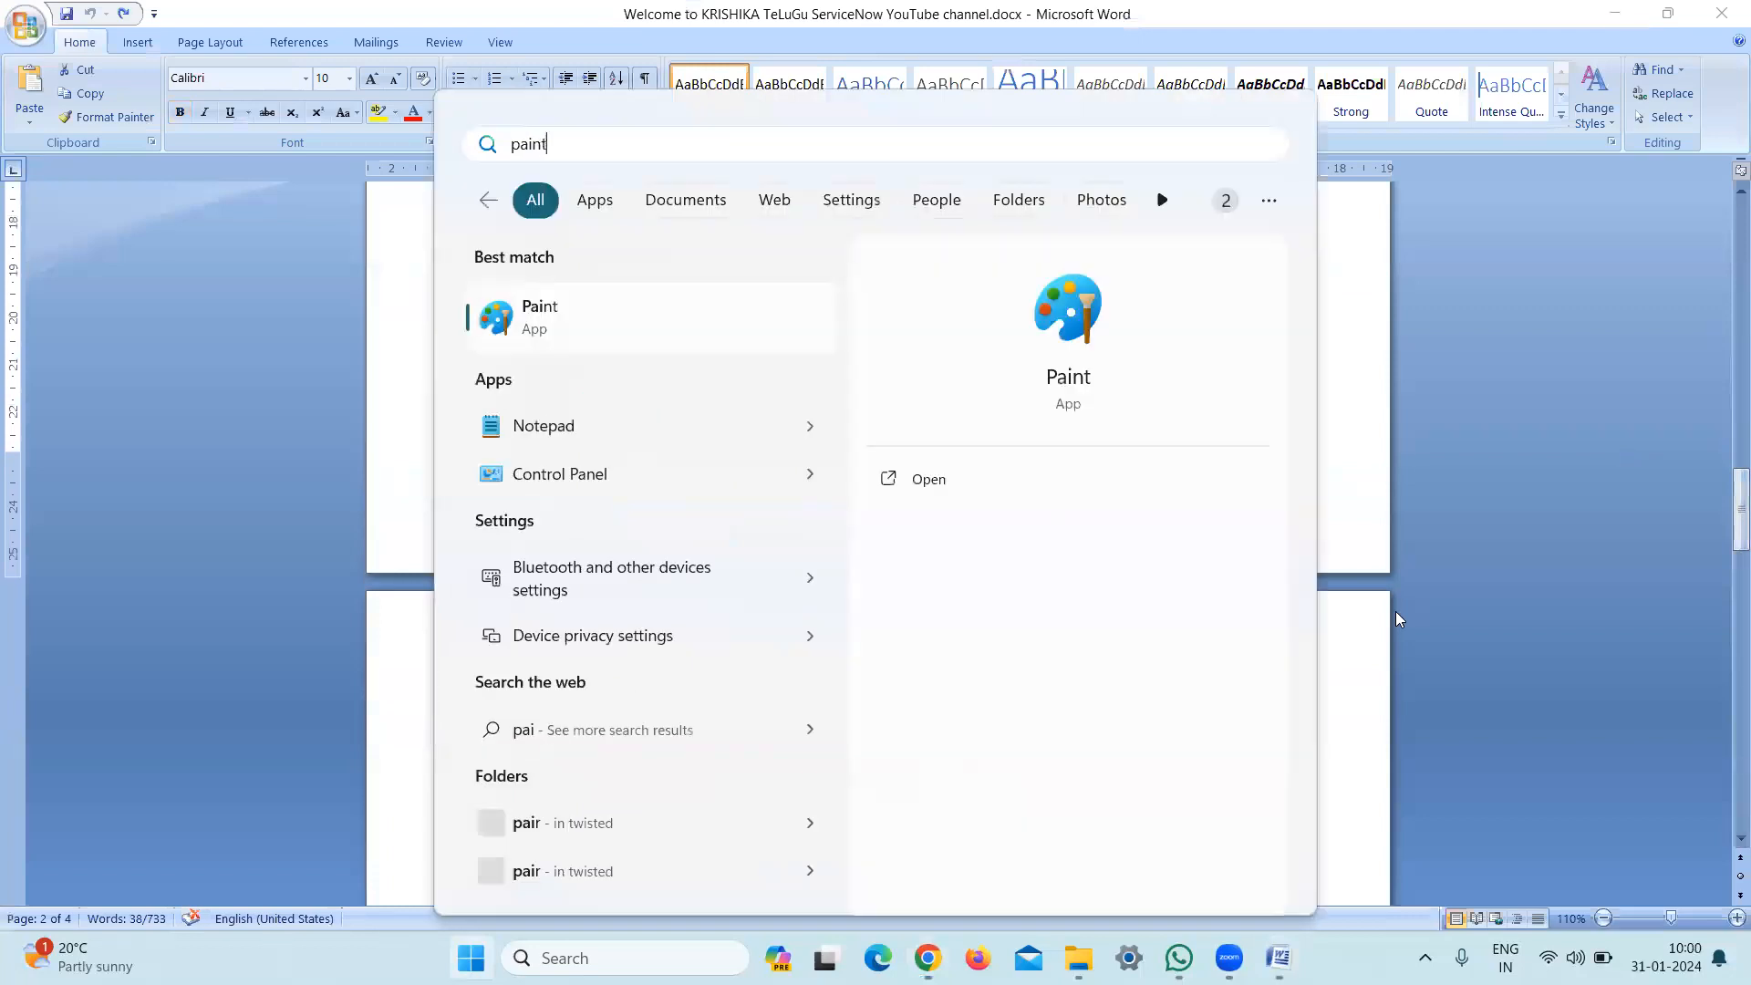
click(576, 335)
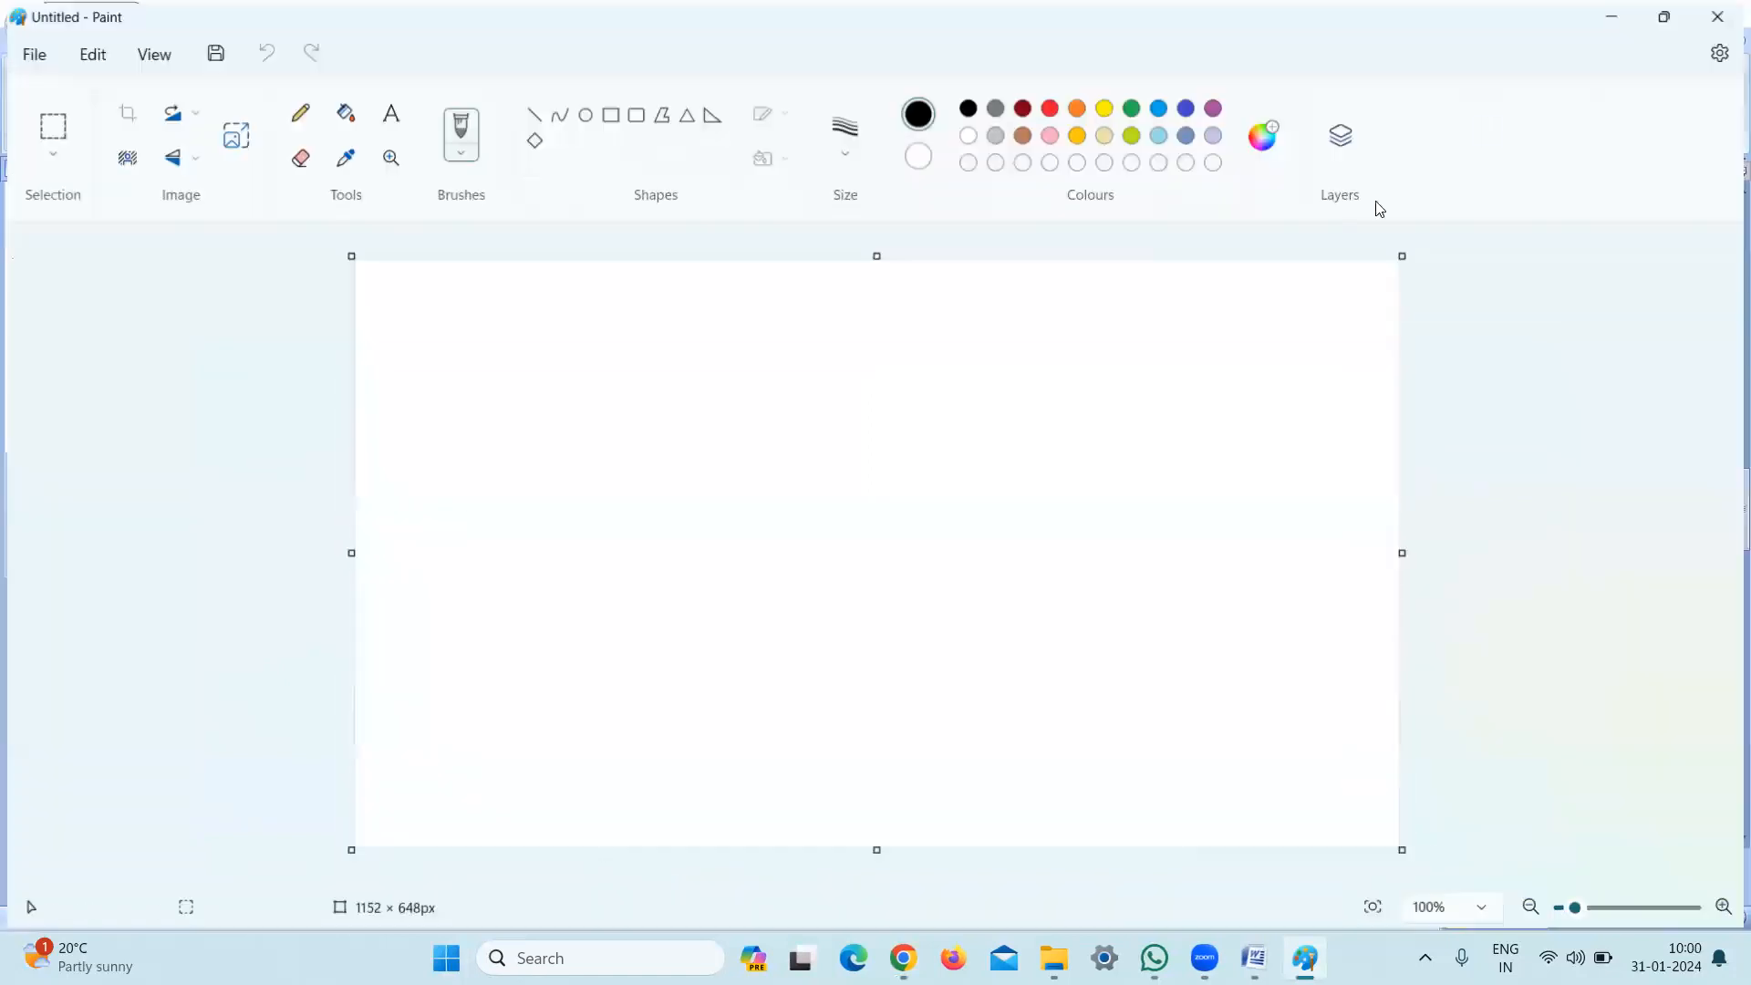
click(1485, 116)
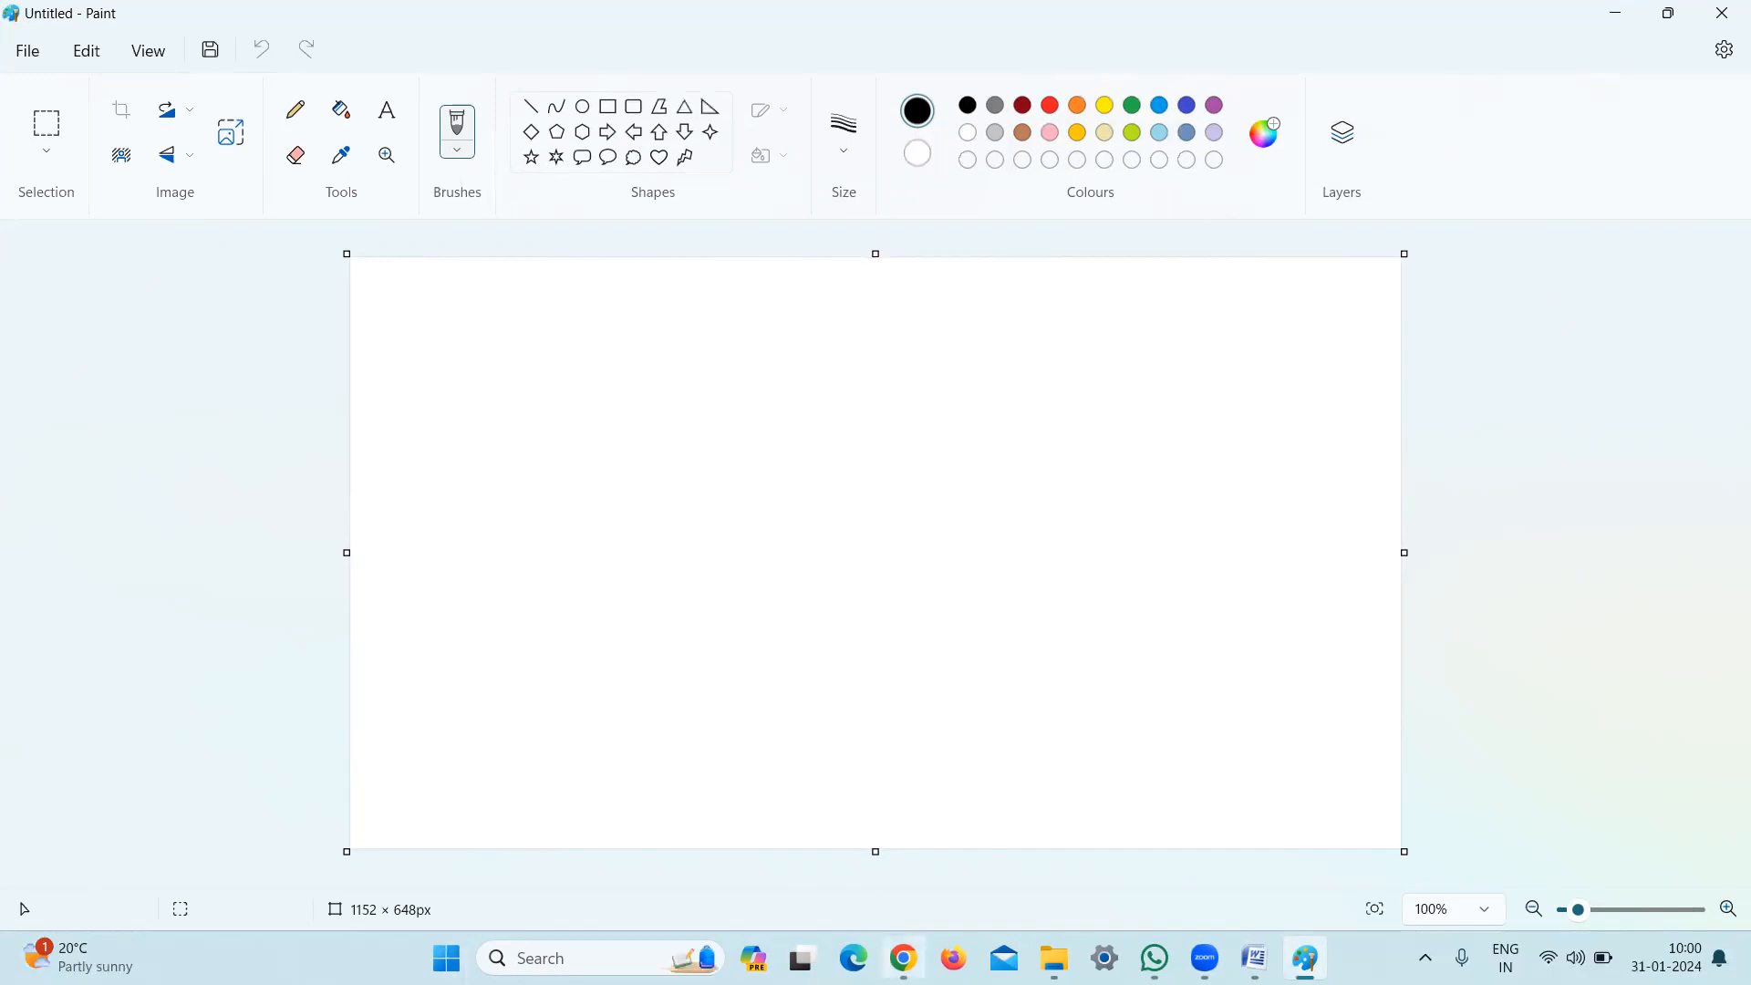
Switch to the RTO record in Chrome and enter "efokt" in HR form, "dslkg" in Work notes, and "dfgk;l" in short intro
click(904, 959)
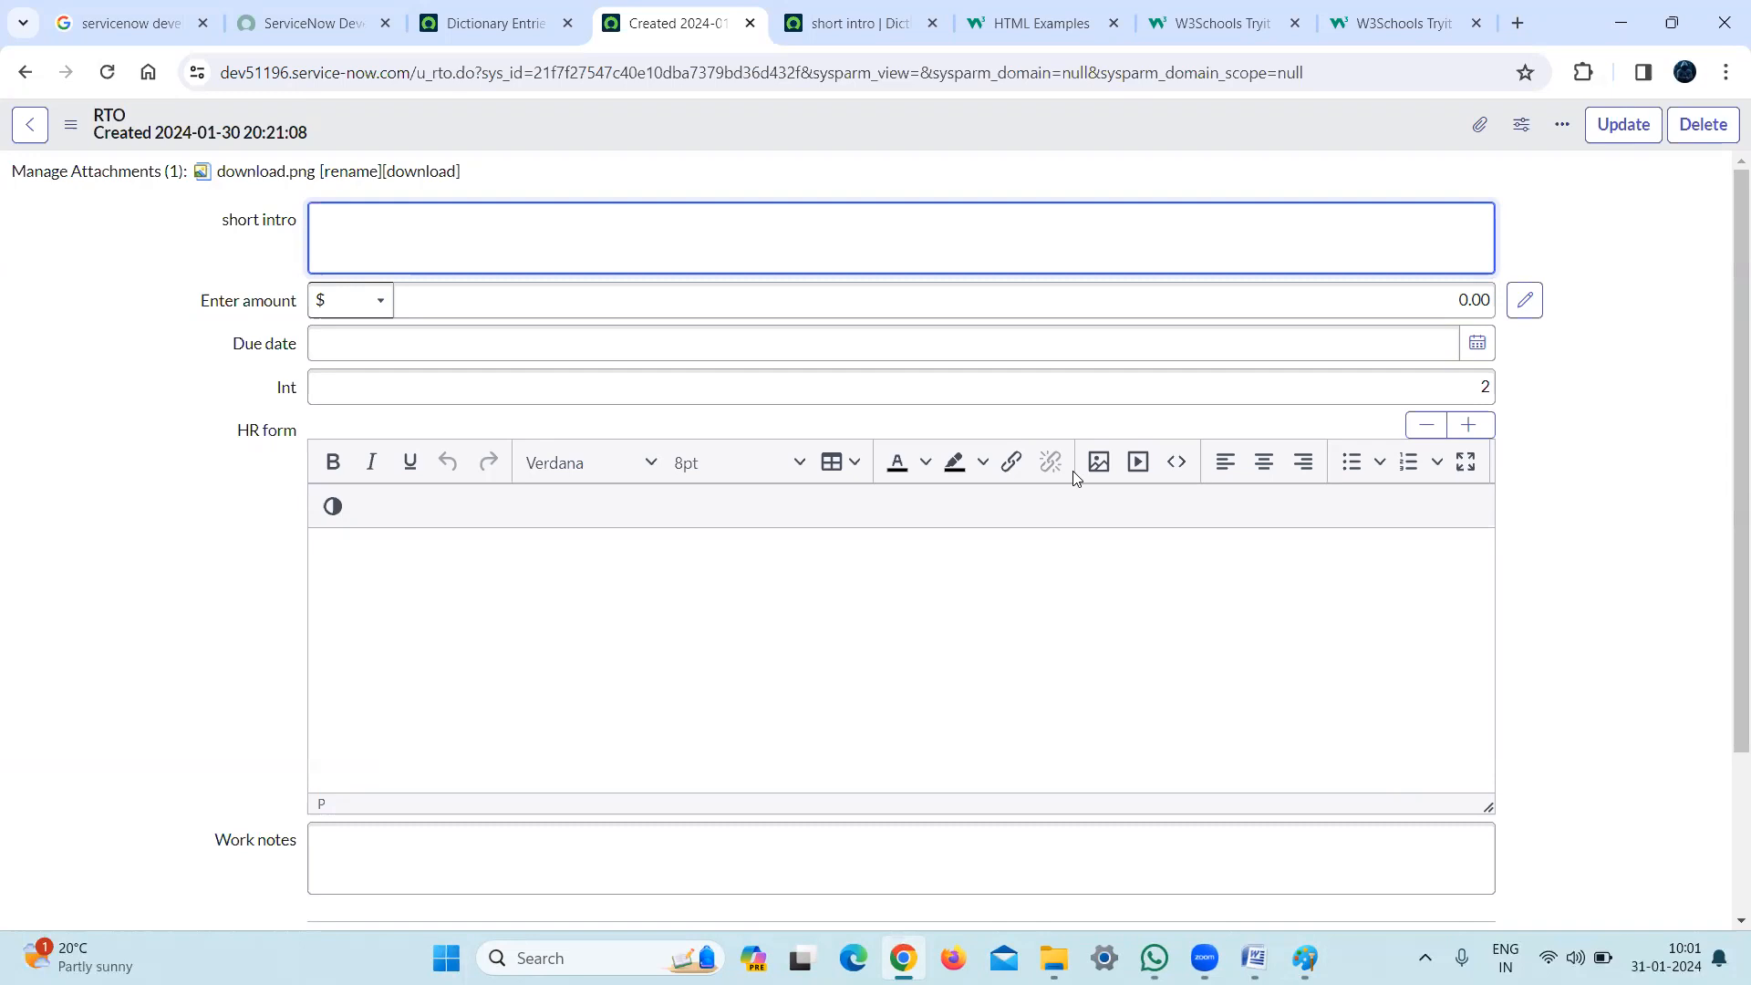
click(835, 620)
text(efokt)
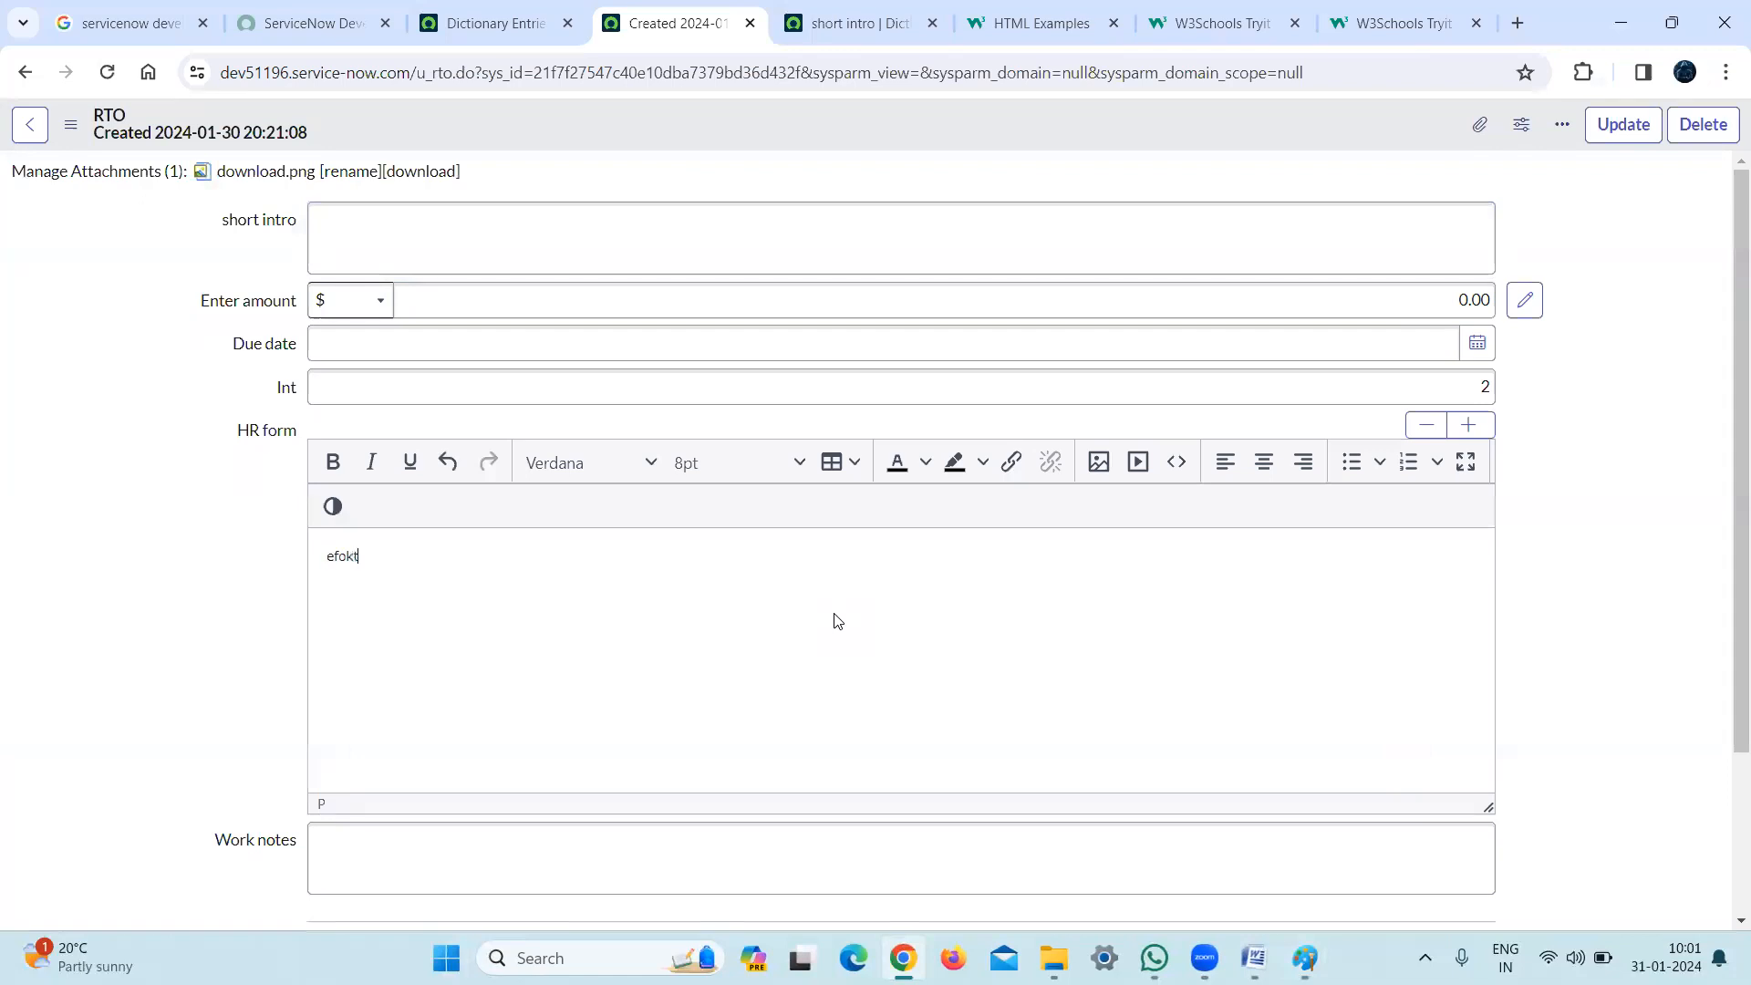
click(726, 873)
text(dslkg)
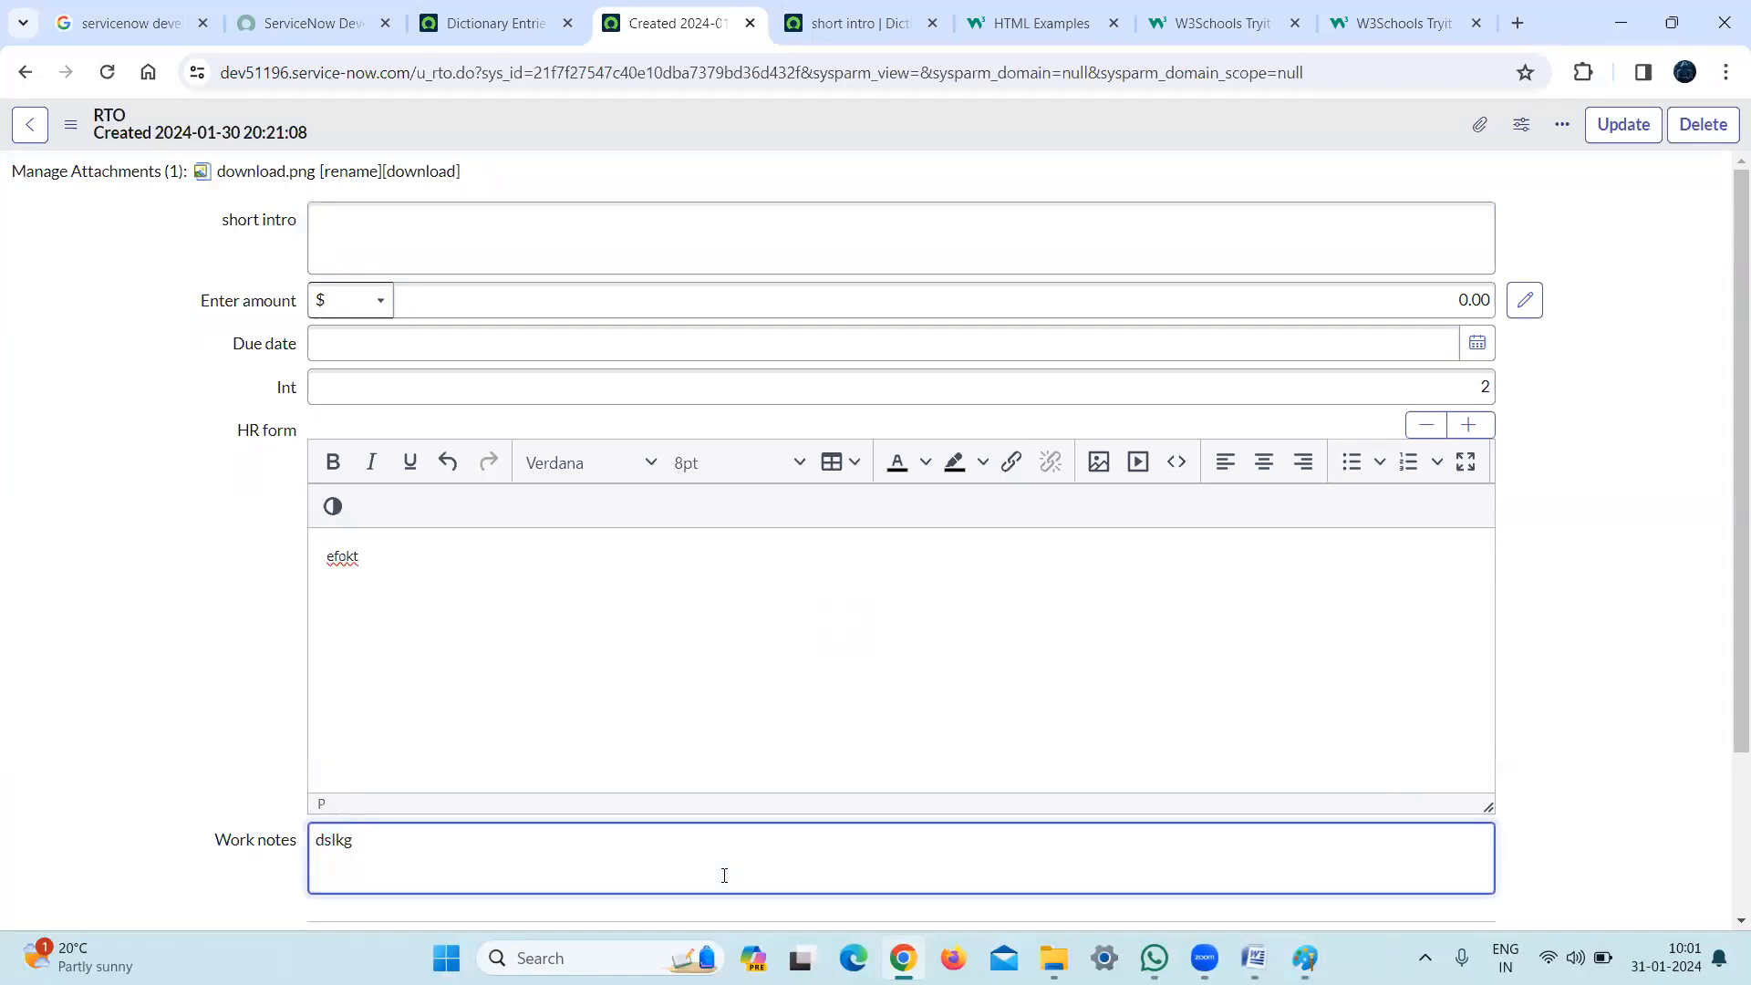
click(629, 263)
text(dfgk;l)
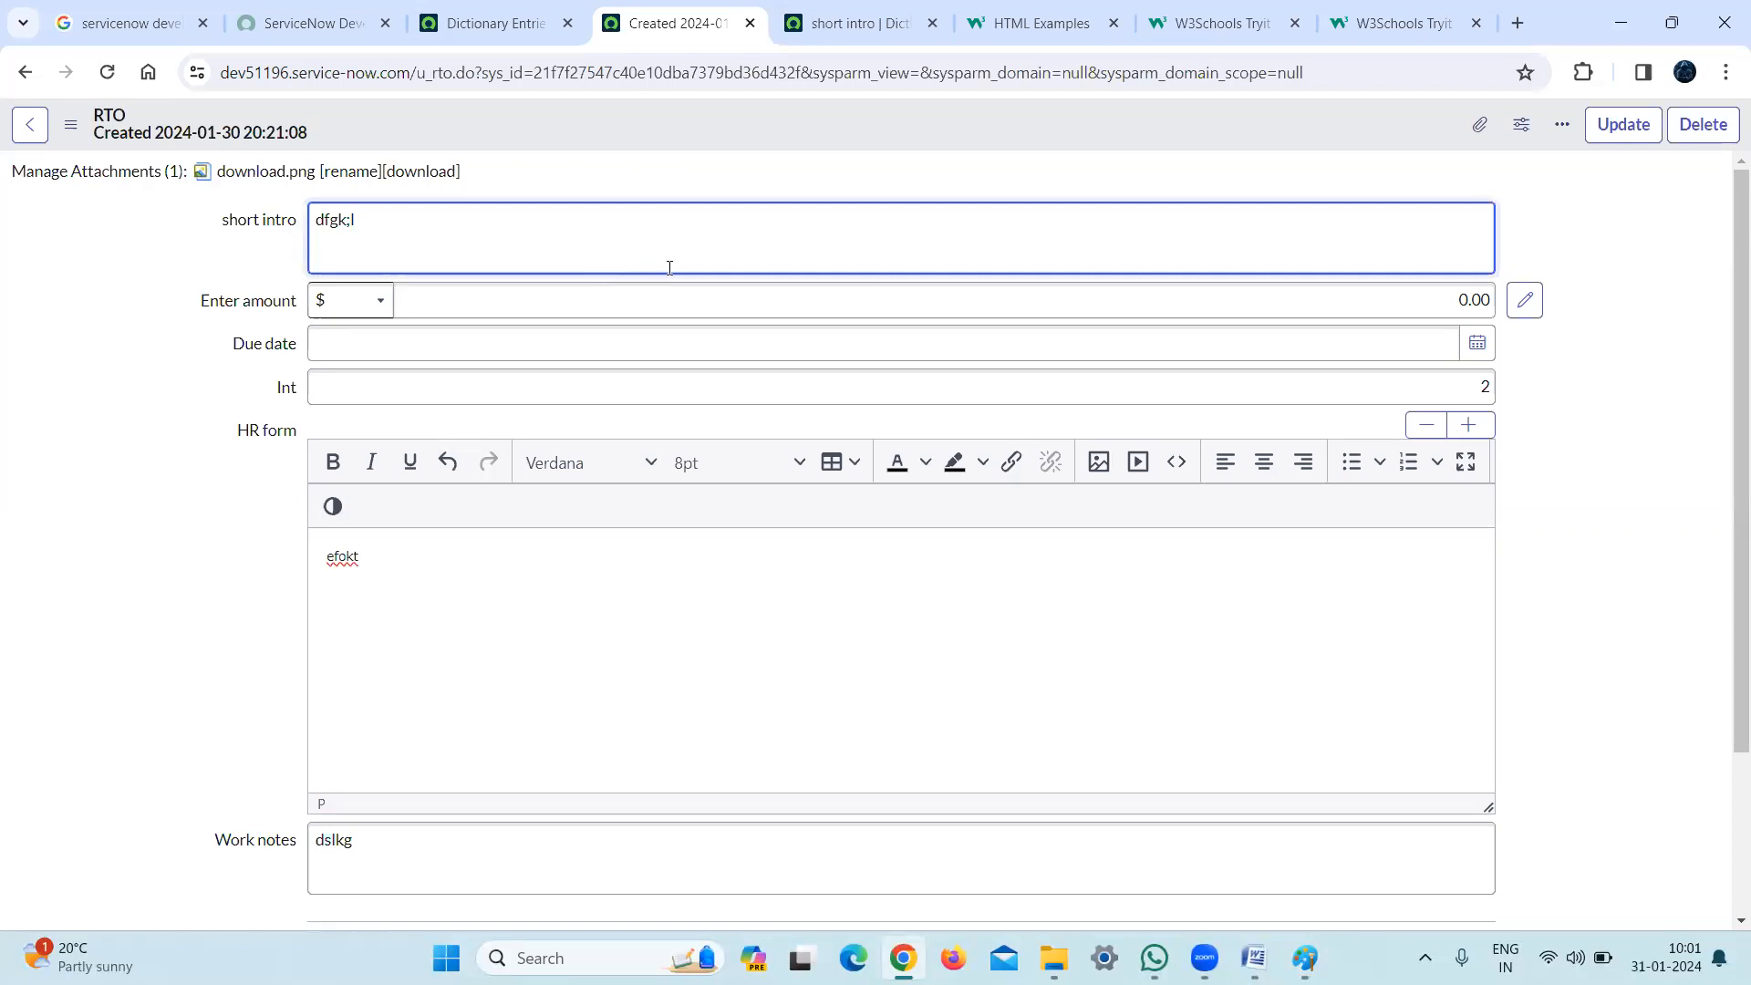
Switch to Paint and sketch a slanted field box labelled "user" with a magnifying-glass lookup icon at its end
click(1255, 958)
click(1305, 958)
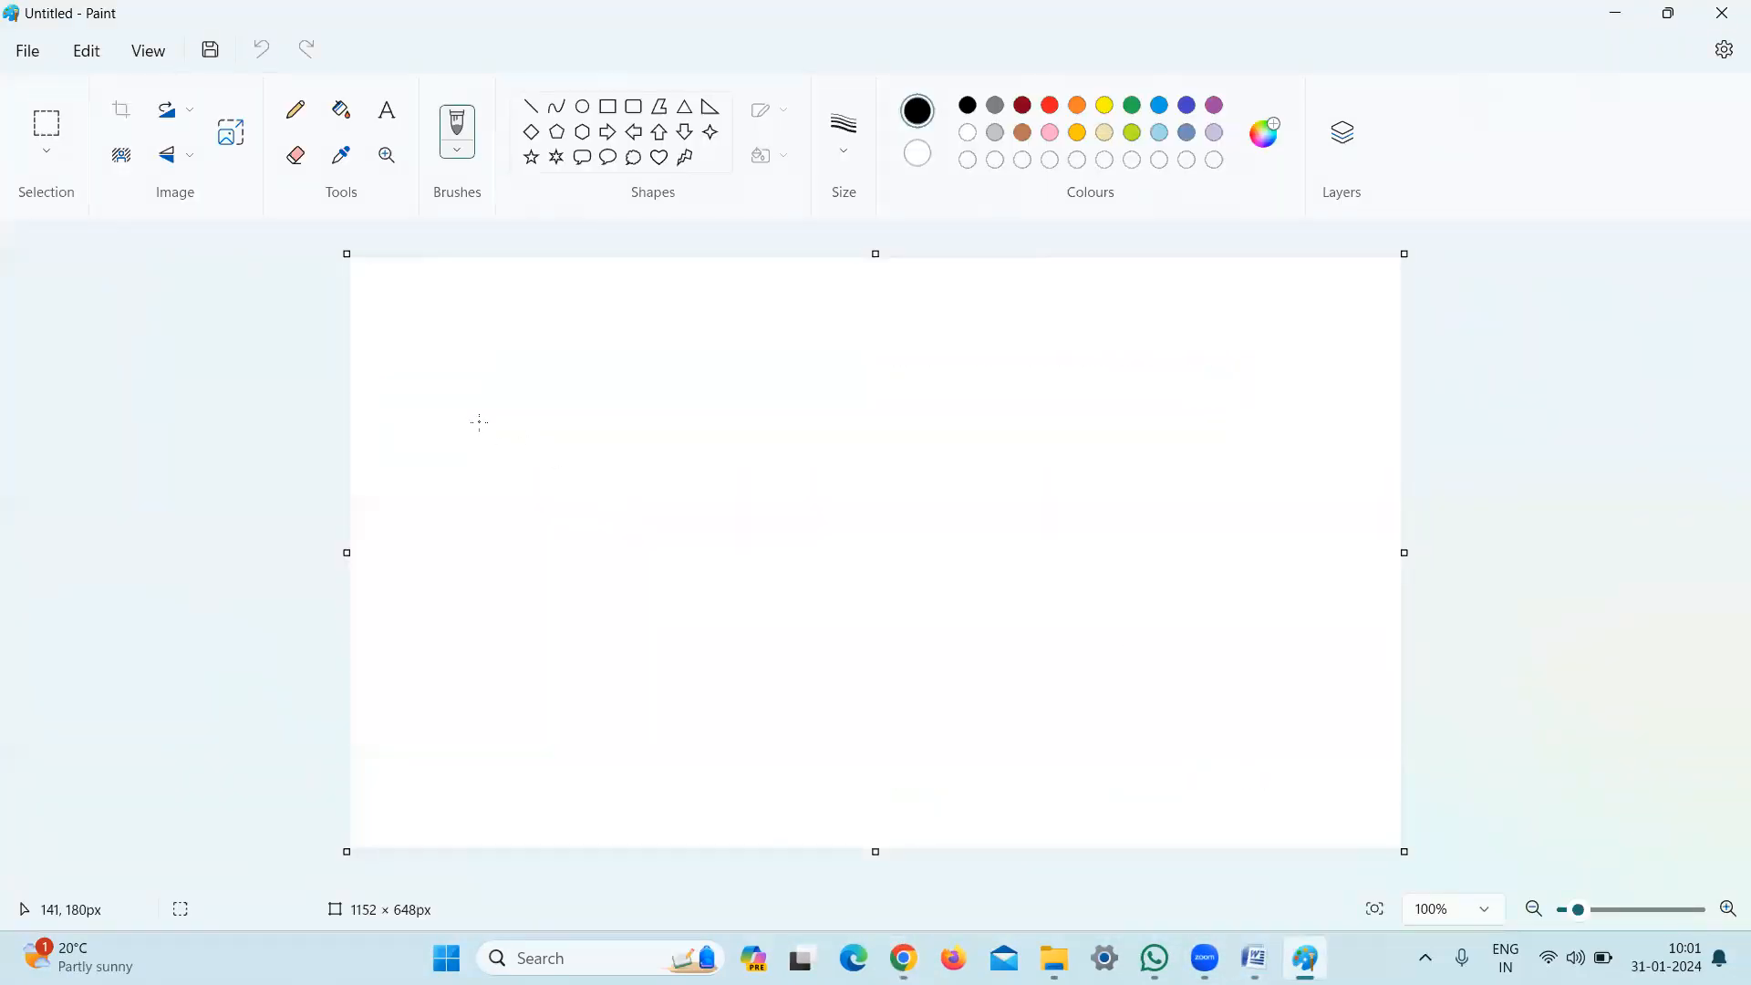
mouse_move(479, 423)
mouse_down()
mouse_move(536, 471)
mouse_move(751, 435)
mouse_move(745, 355)
mouse_move(478, 426)
mouse_move(526, 372)
mouse_move(555, 395)
mouse_move(538, 367)
mouse_move(573, 394)
mouse_move(643, 318)
mouse_move(675, 358)
mouse_up()
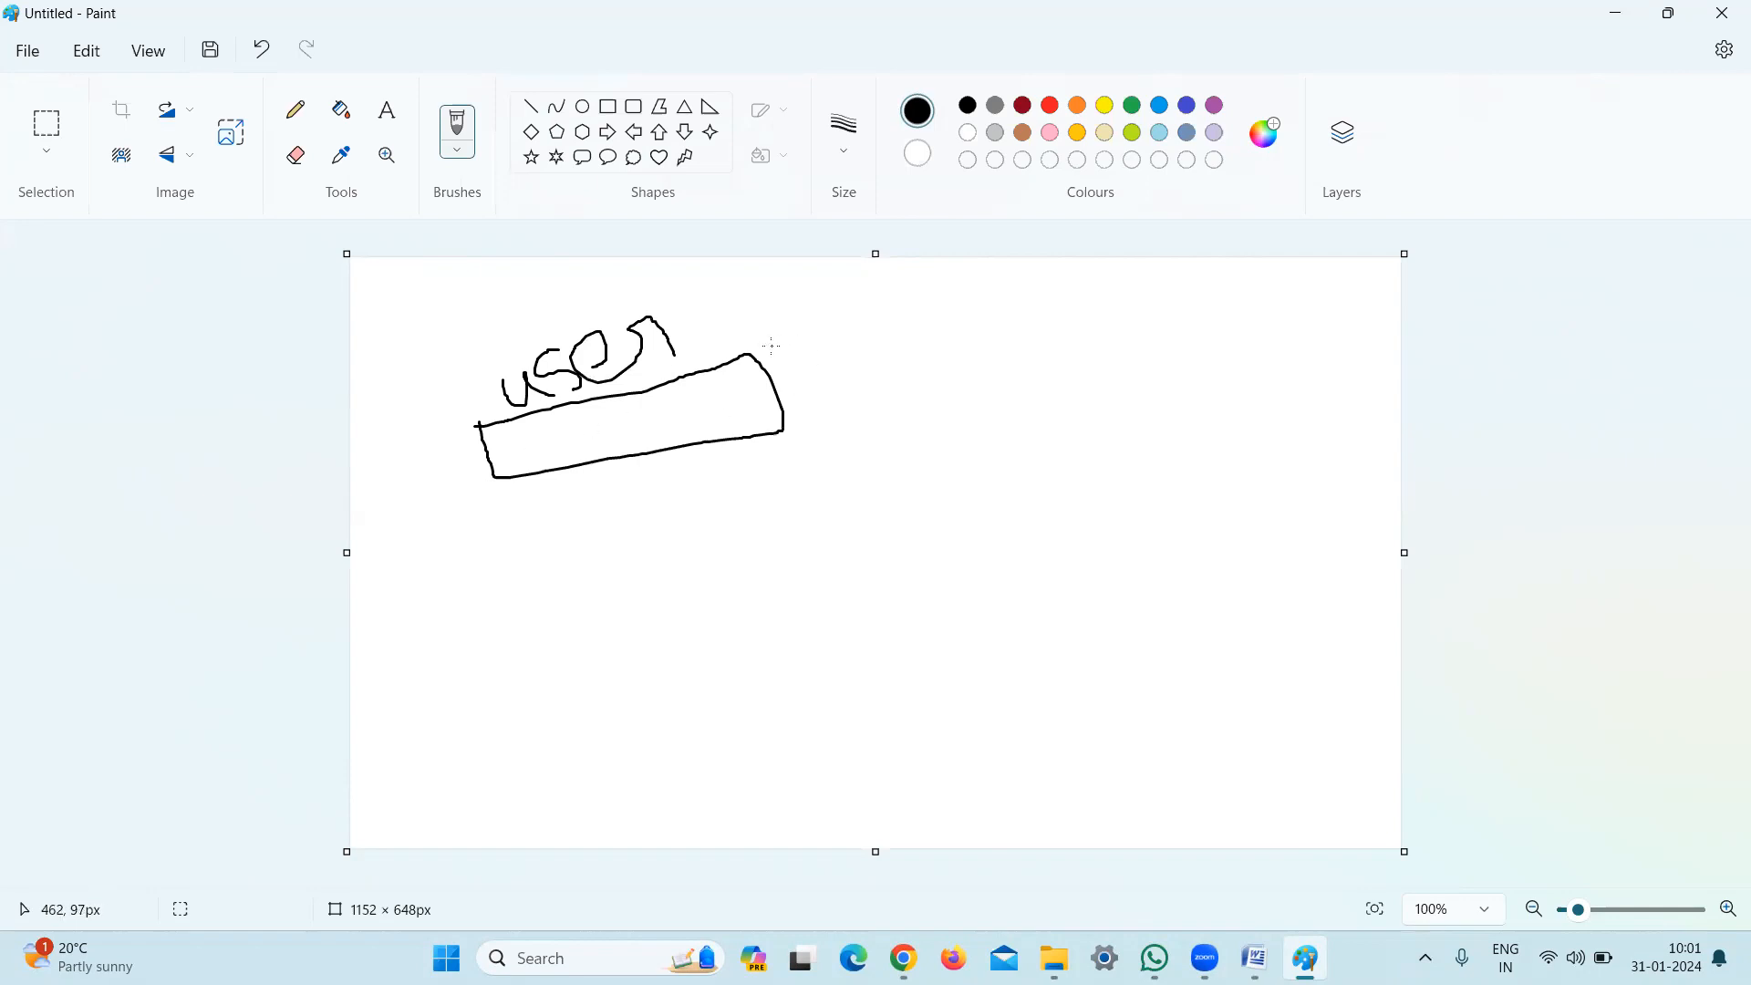
mouse_move(772, 345)
mouse_down()
mouse_move(750, 351)
mouse_move(743, 418)
mouse_move(808, 399)
mouse_move(768, 341)
mouse_up()
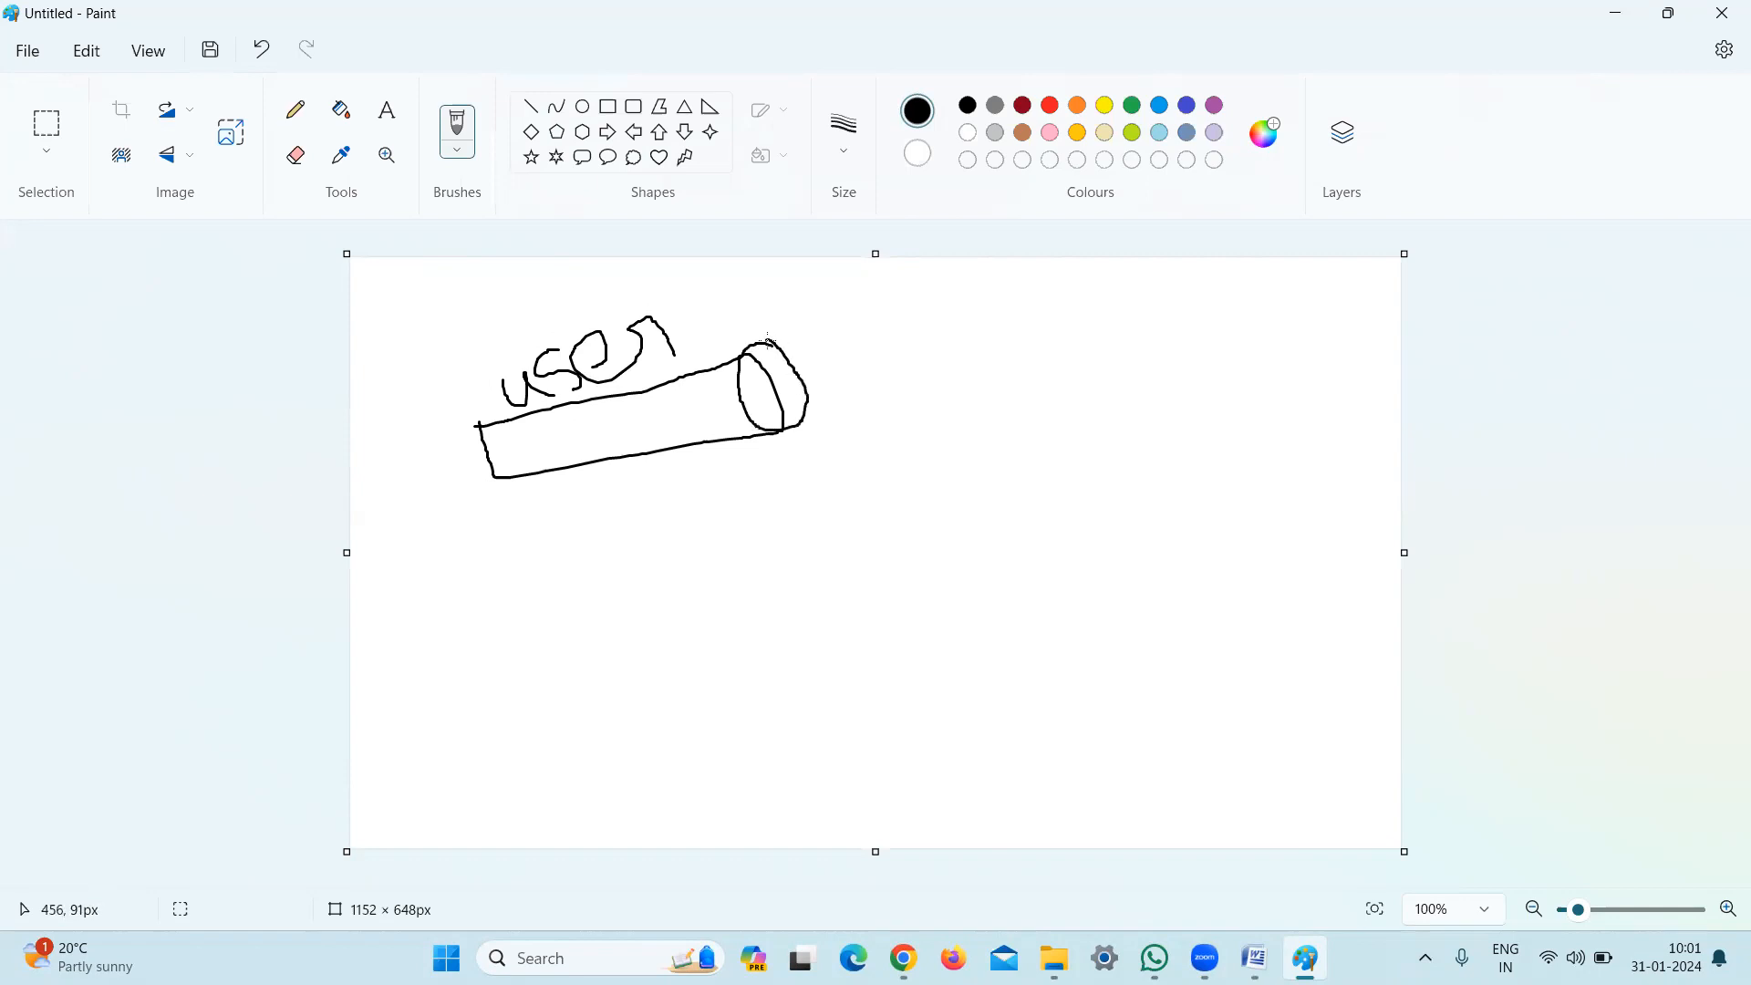
mouse_move(782, 431)
mouse_down()
mouse_move(810, 459)
mouse_move(778, 426)
mouse_up()
Draw an arrow from the field box to a large outline labelled "user", and add a curved line running down from the box
mouse_move(639, 418)
mouse_down()
mouse_move(976, 546)
mouse_move(952, 569)
mouse_up()
click(957, 506)
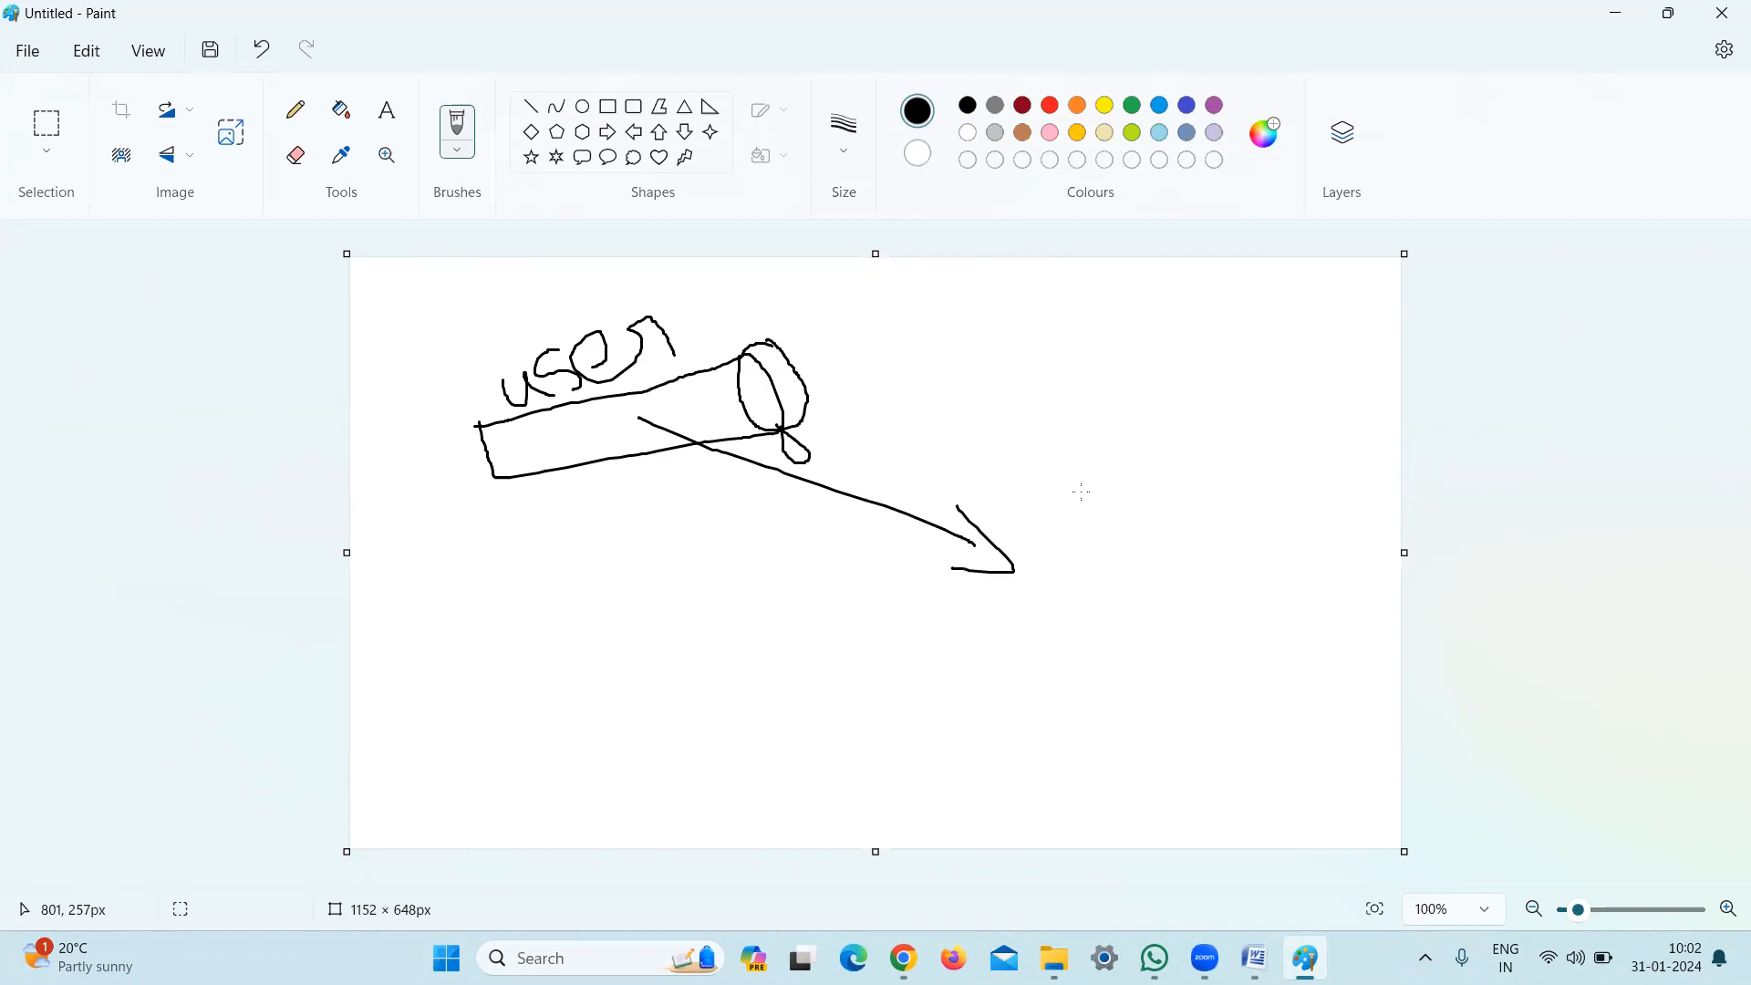
mouse_move(1031, 360)
mouse_down()
mouse_move(1073, 561)
mouse_move(1256, 629)
mouse_move(1341, 405)
mouse_move(1008, 360)
mouse_move(1076, 406)
mouse_move(1119, 416)
mouse_move(1128, 393)
mouse_move(1163, 392)
mouse_move(1190, 413)
mouse_up()
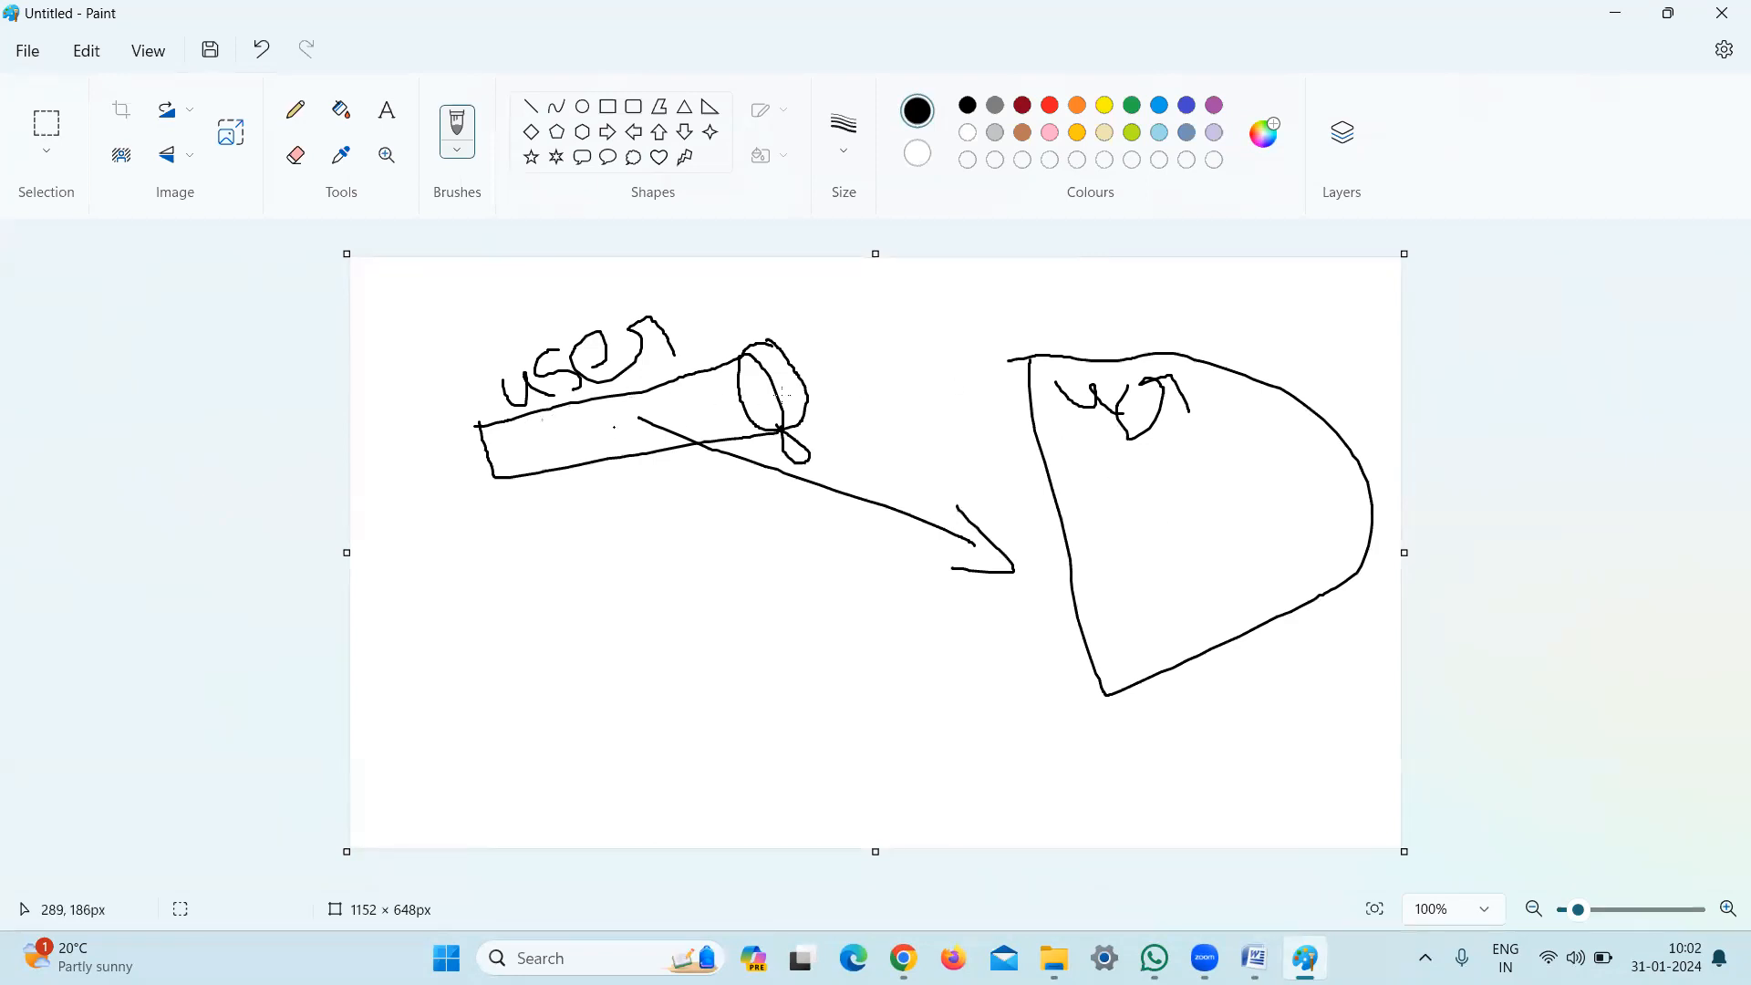
mouse_move(551, 475)
mouse_down()
mouse_move(588, 467)
mouse_move(1101, 849)
mouse_up()
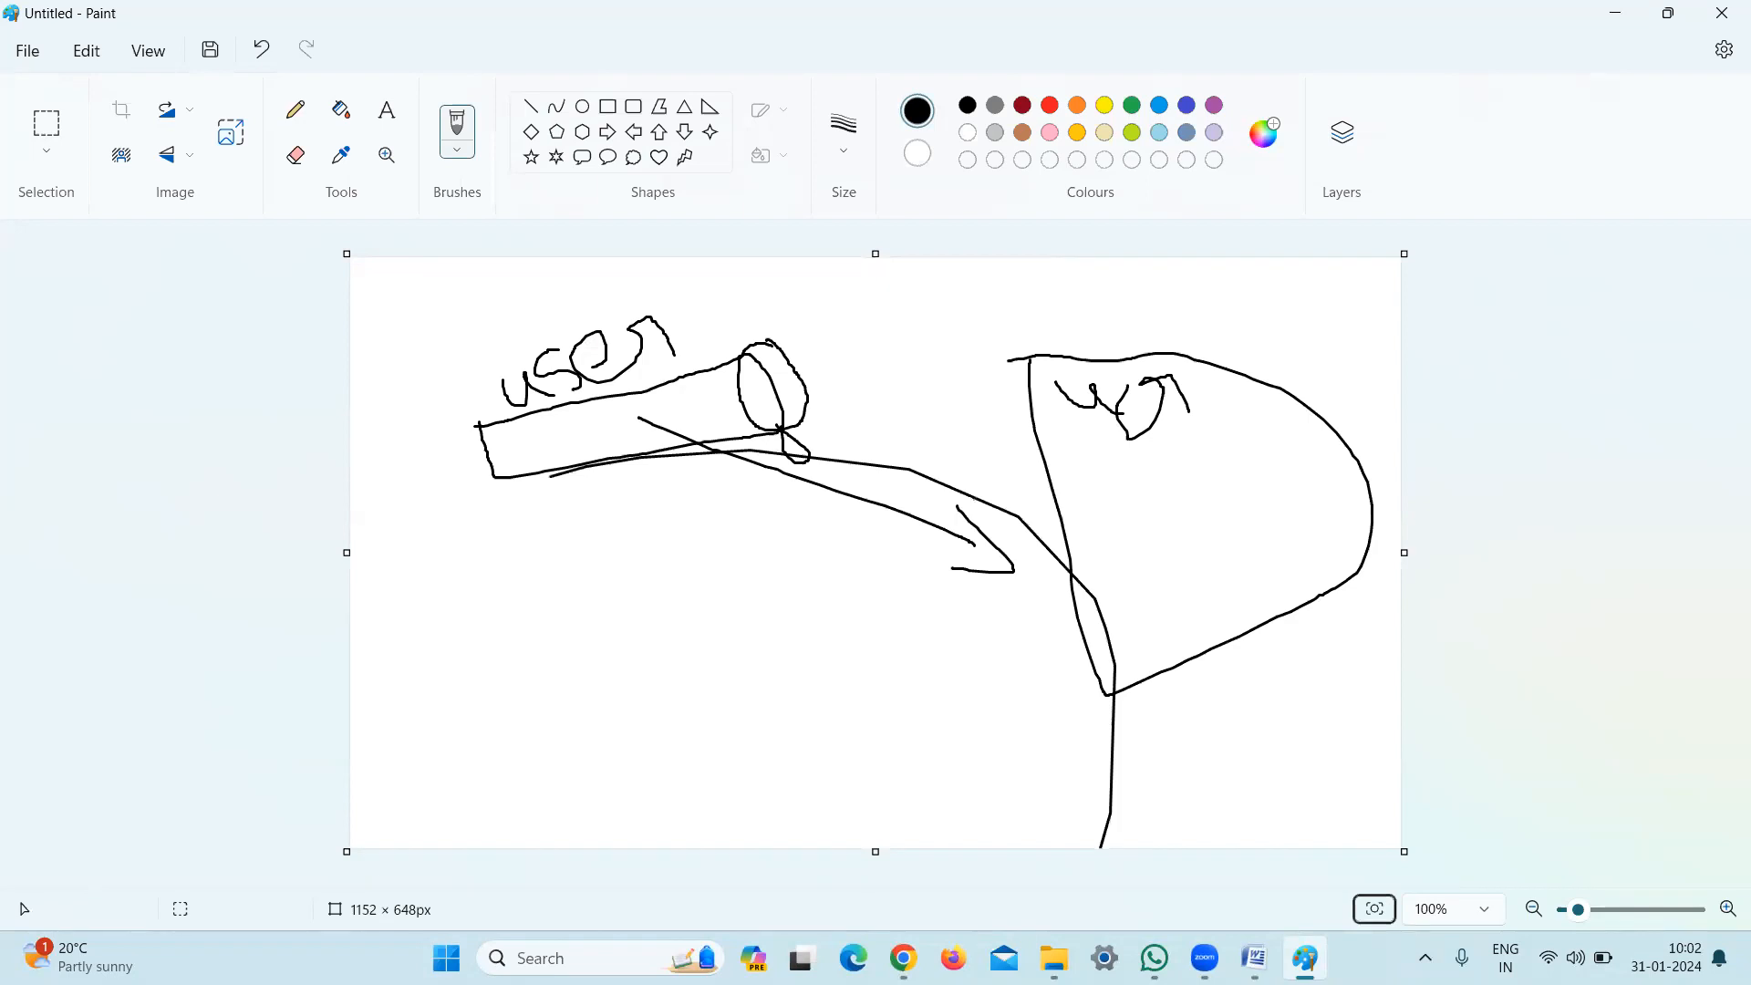
Switch to the RTO record in Chrome and examine the text in short intro and Work notes
click(903, 958)
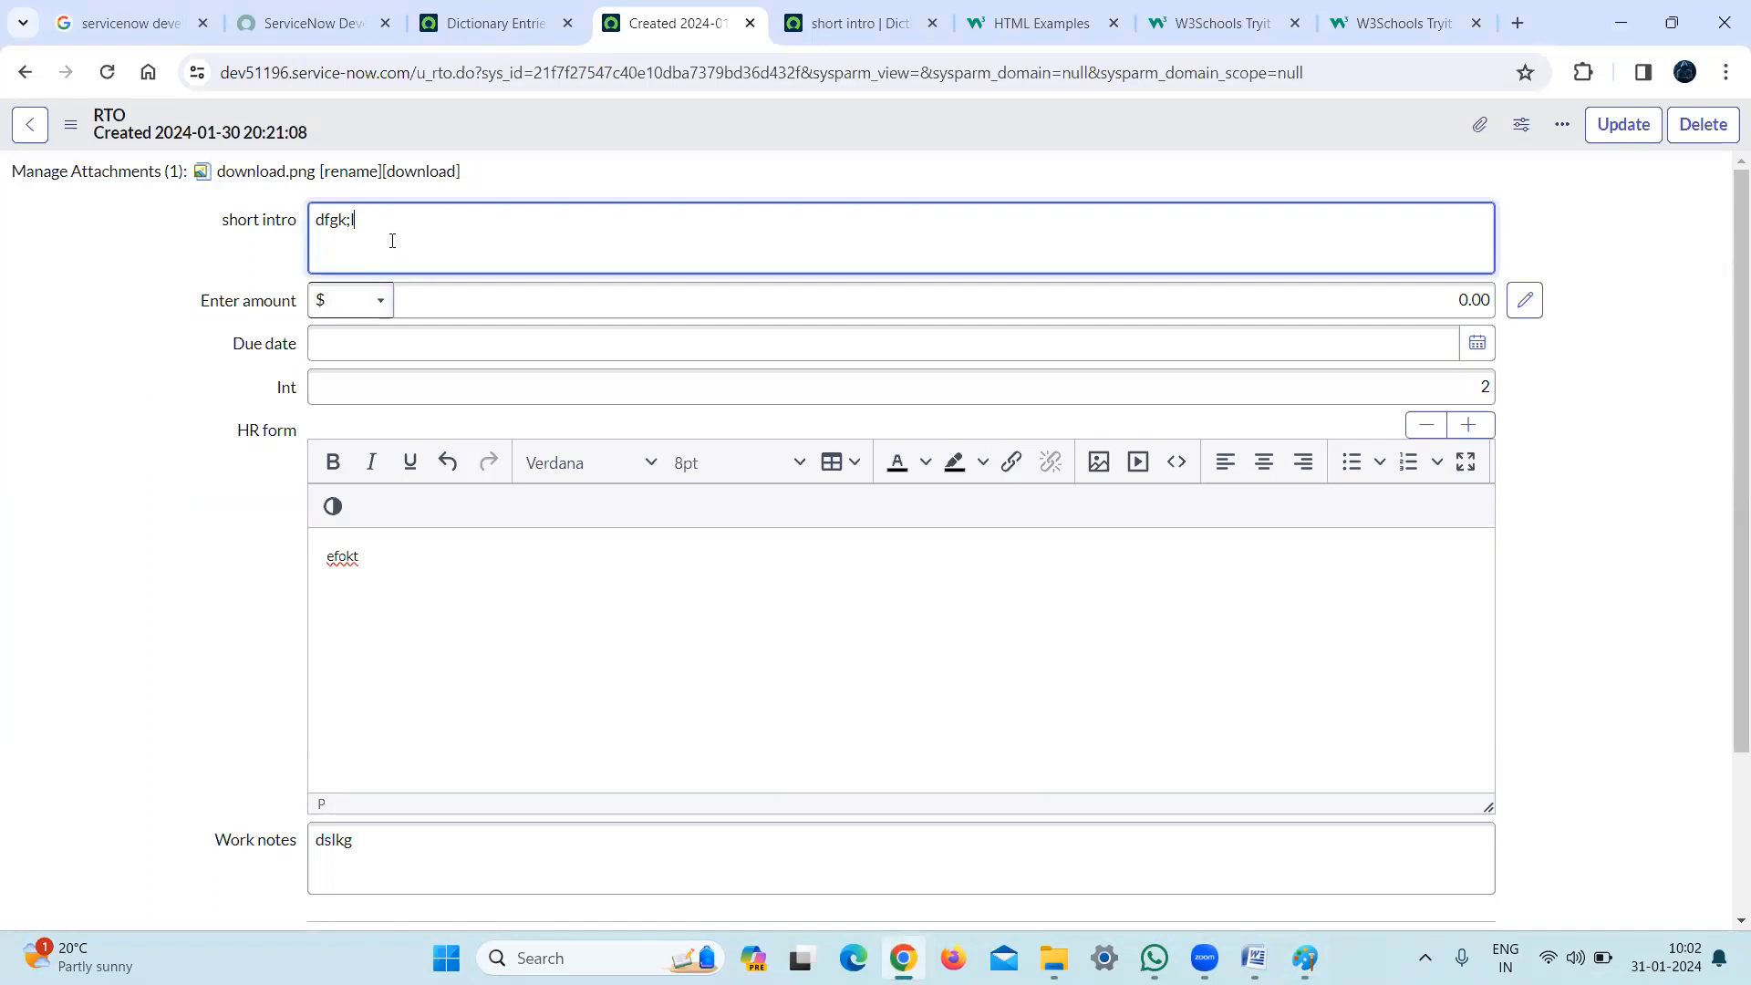
drag(389, 228, 278, 227)
drag(1724, 508, 1724, 670)
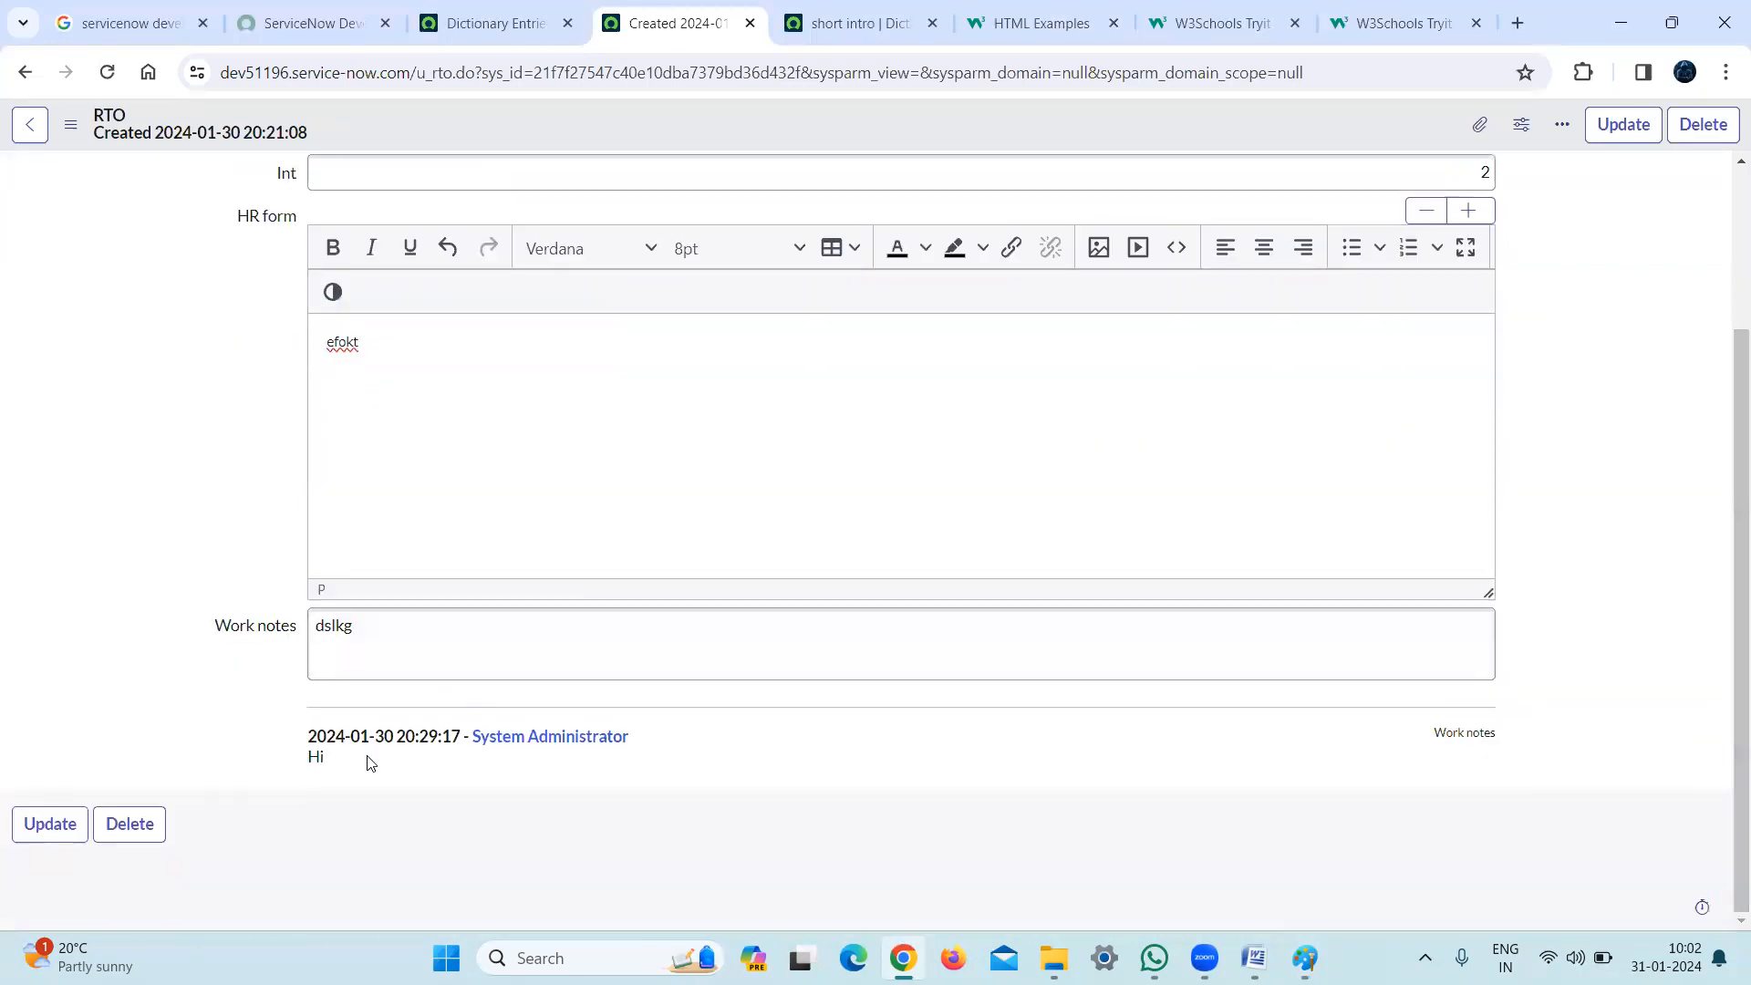
drag(361, 625, 287, 627)
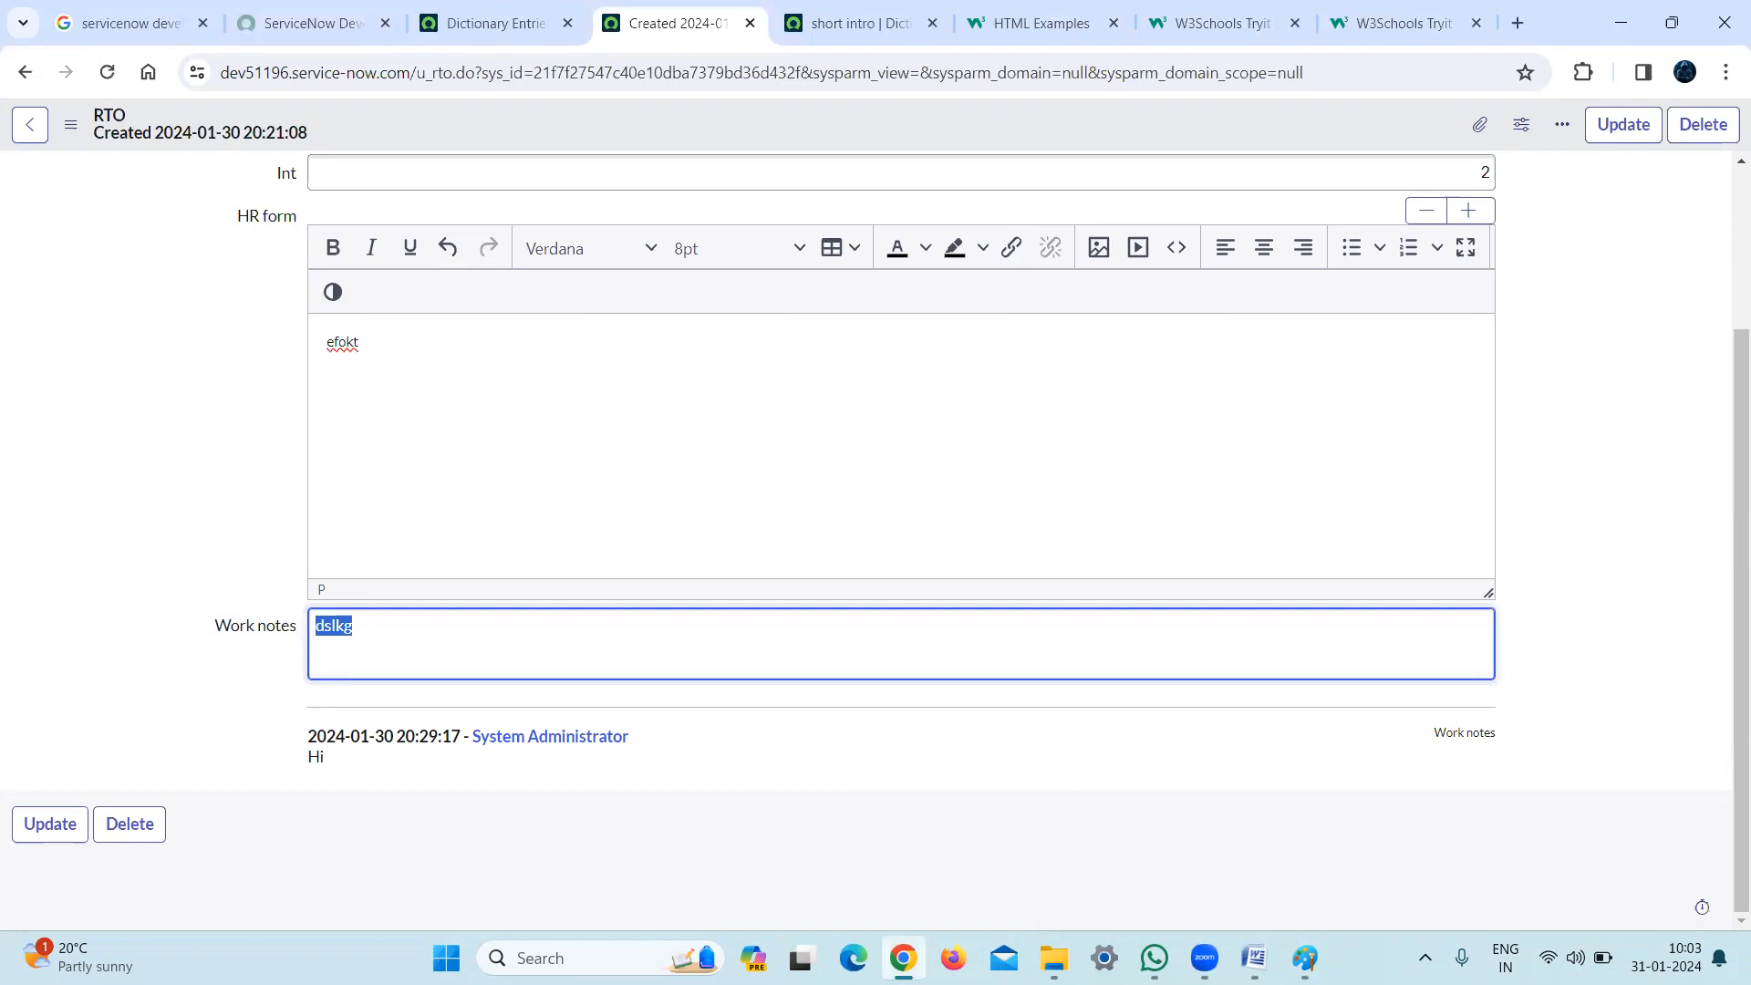
Switch to Paint, outline a record inside the large user shape, and draw lines from it back to the field box
click(1254, 958)
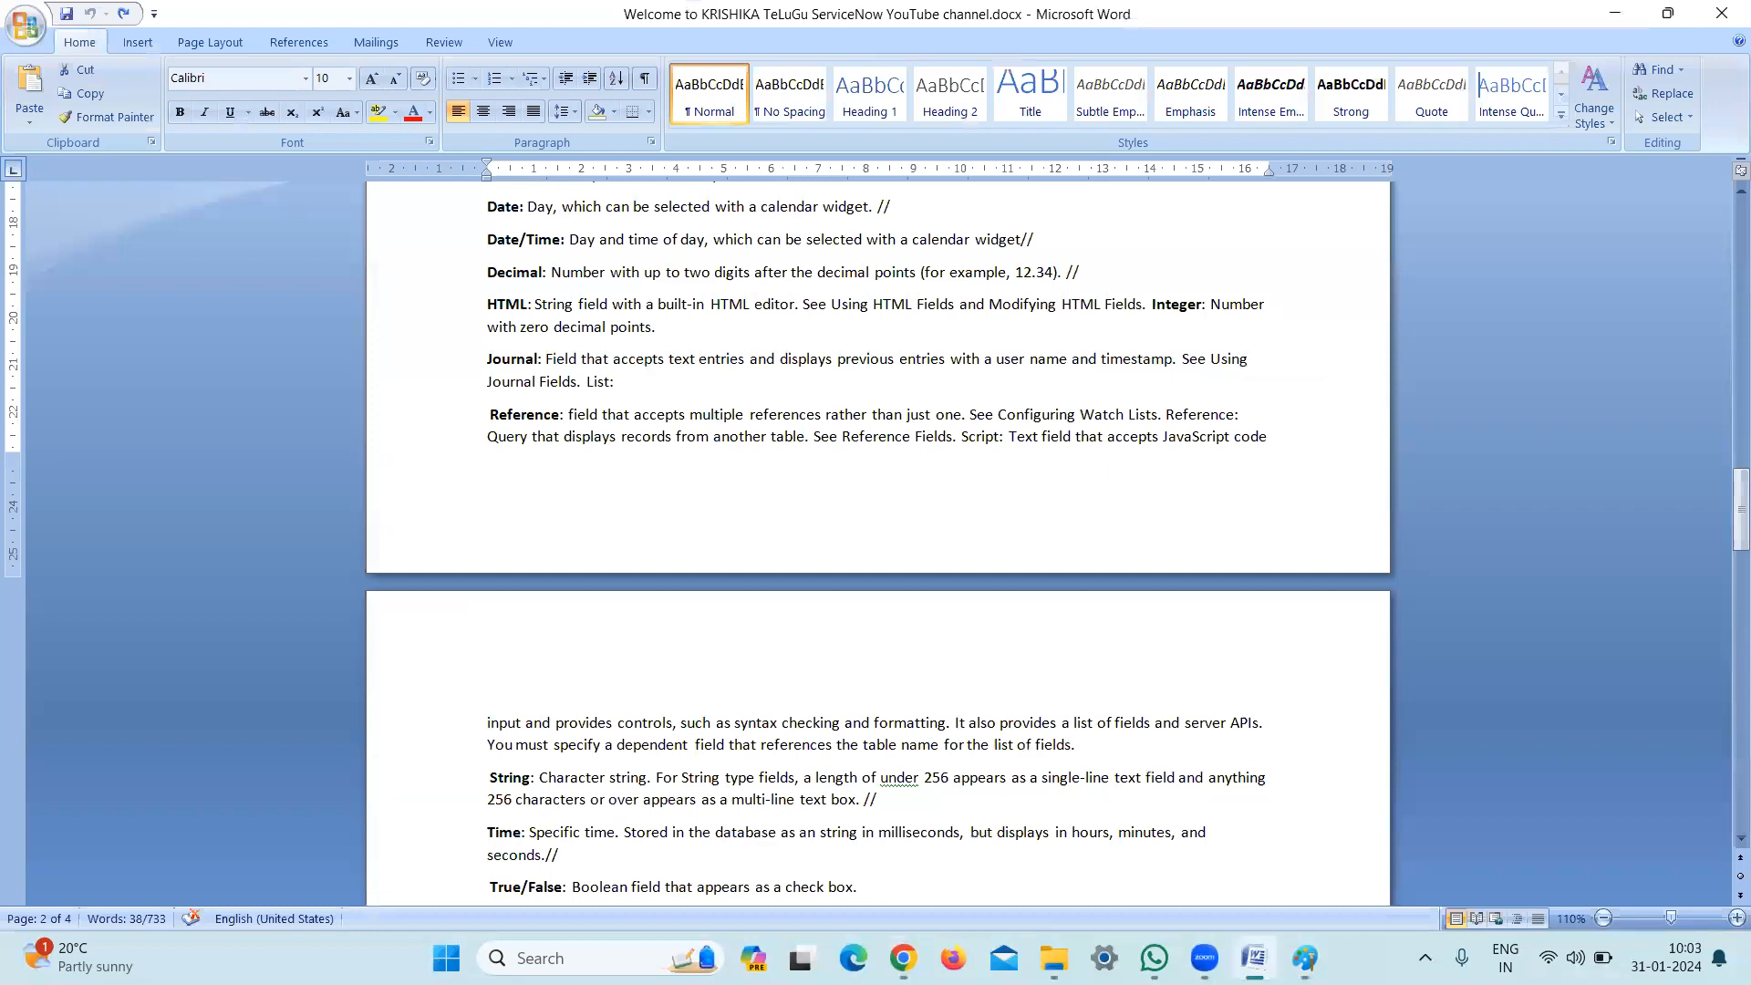
click(1305, 958)
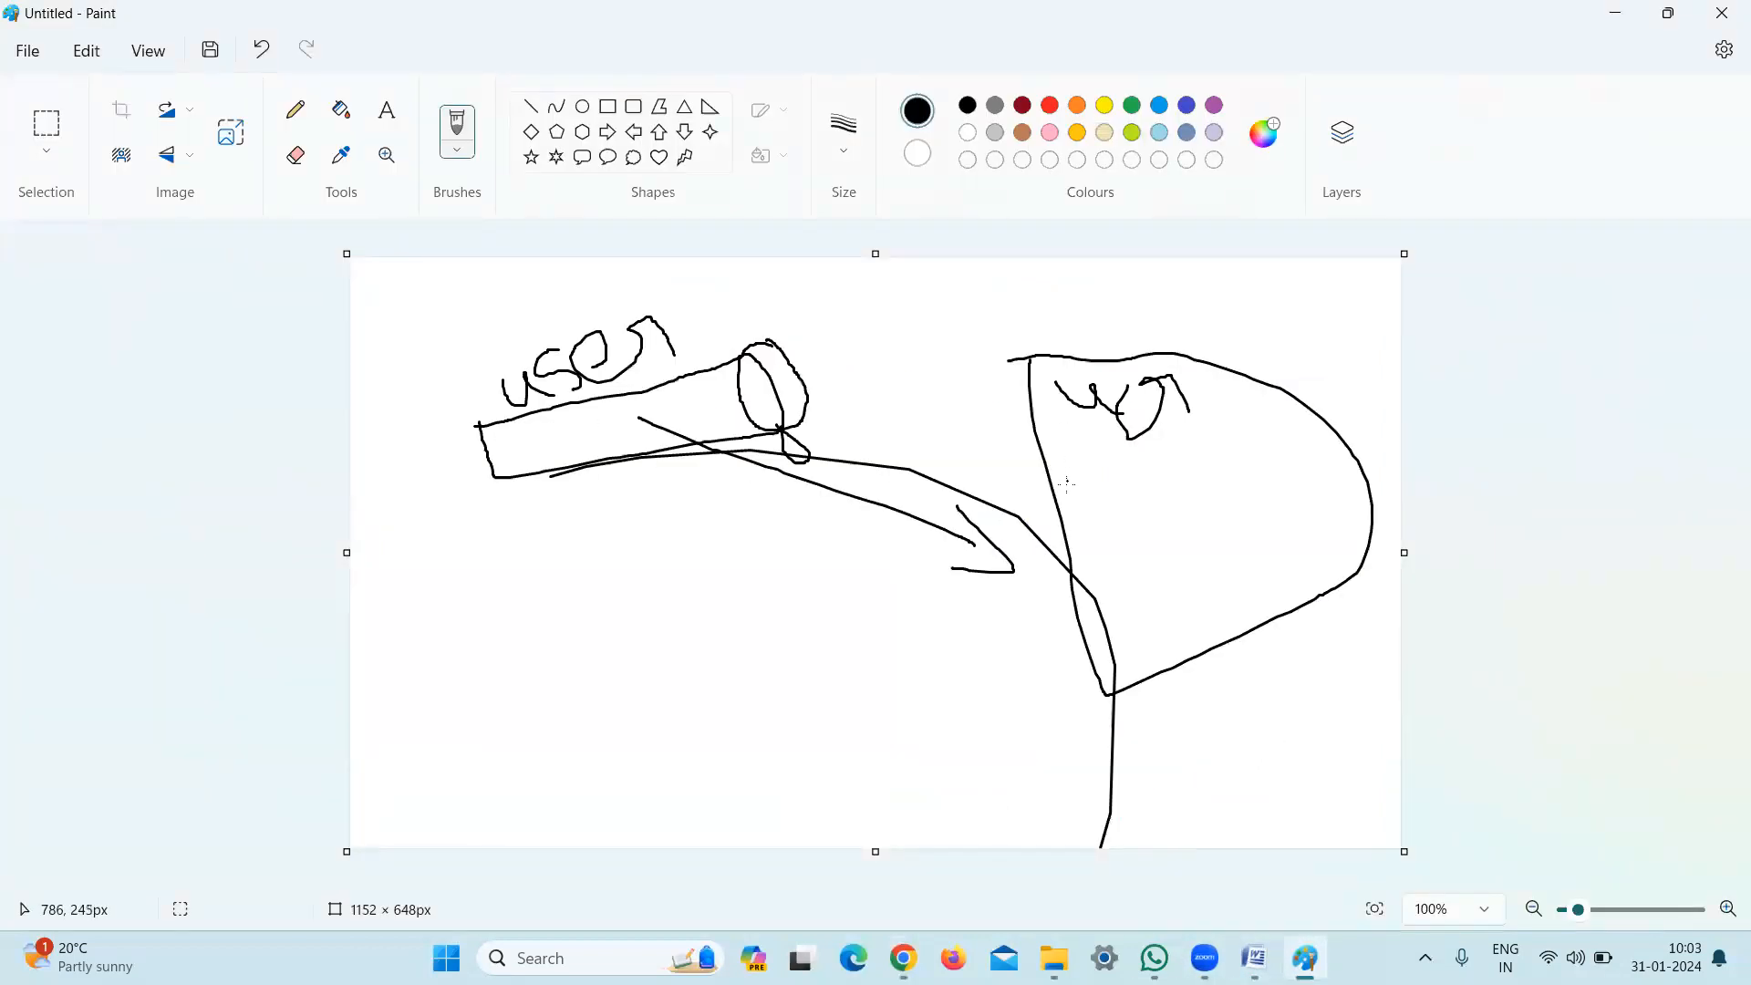
mouse_move(1067, 484)
mouse_down()
mouse_move(1155, 546)
mouse_move(1306, 407)
mouse_move(1050, 514)
mouse_move(970, 464)
mouse_move(666, 388)
mouse_move(710, 378)
mouse_up()
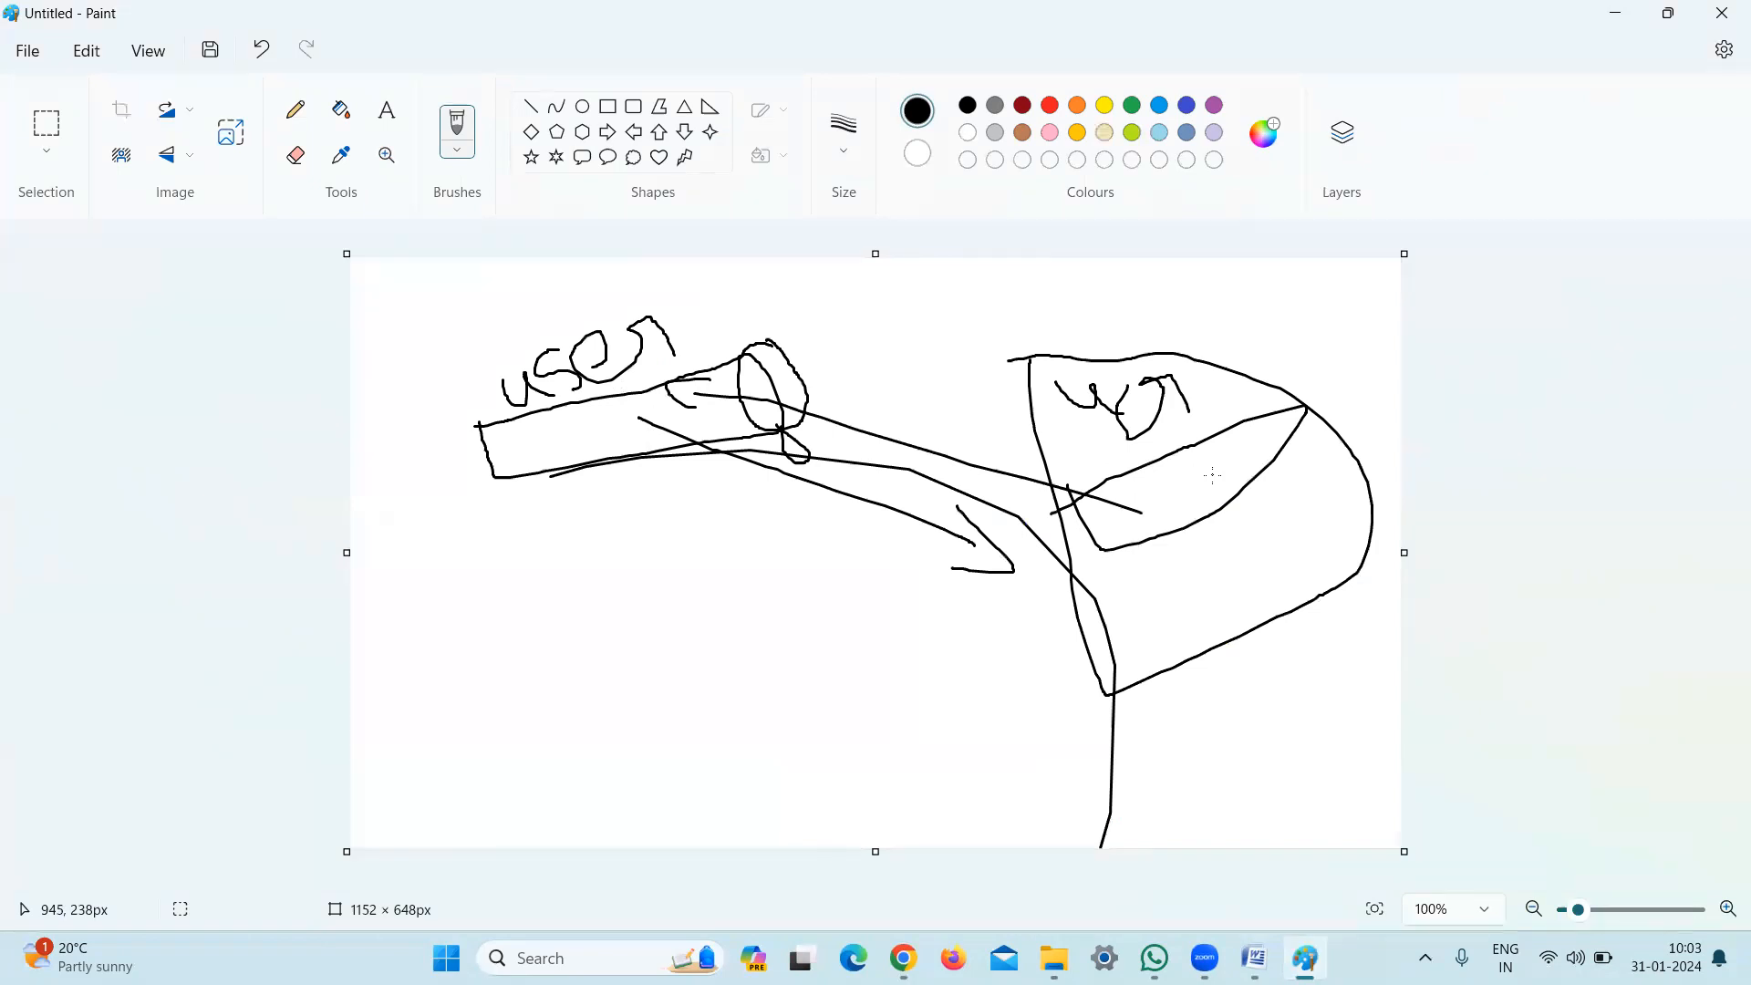
mouse_move(1106, 495)
mouse_down()
mouse_move(734, 447)
mouse_move(646, 414)
mouse_up()
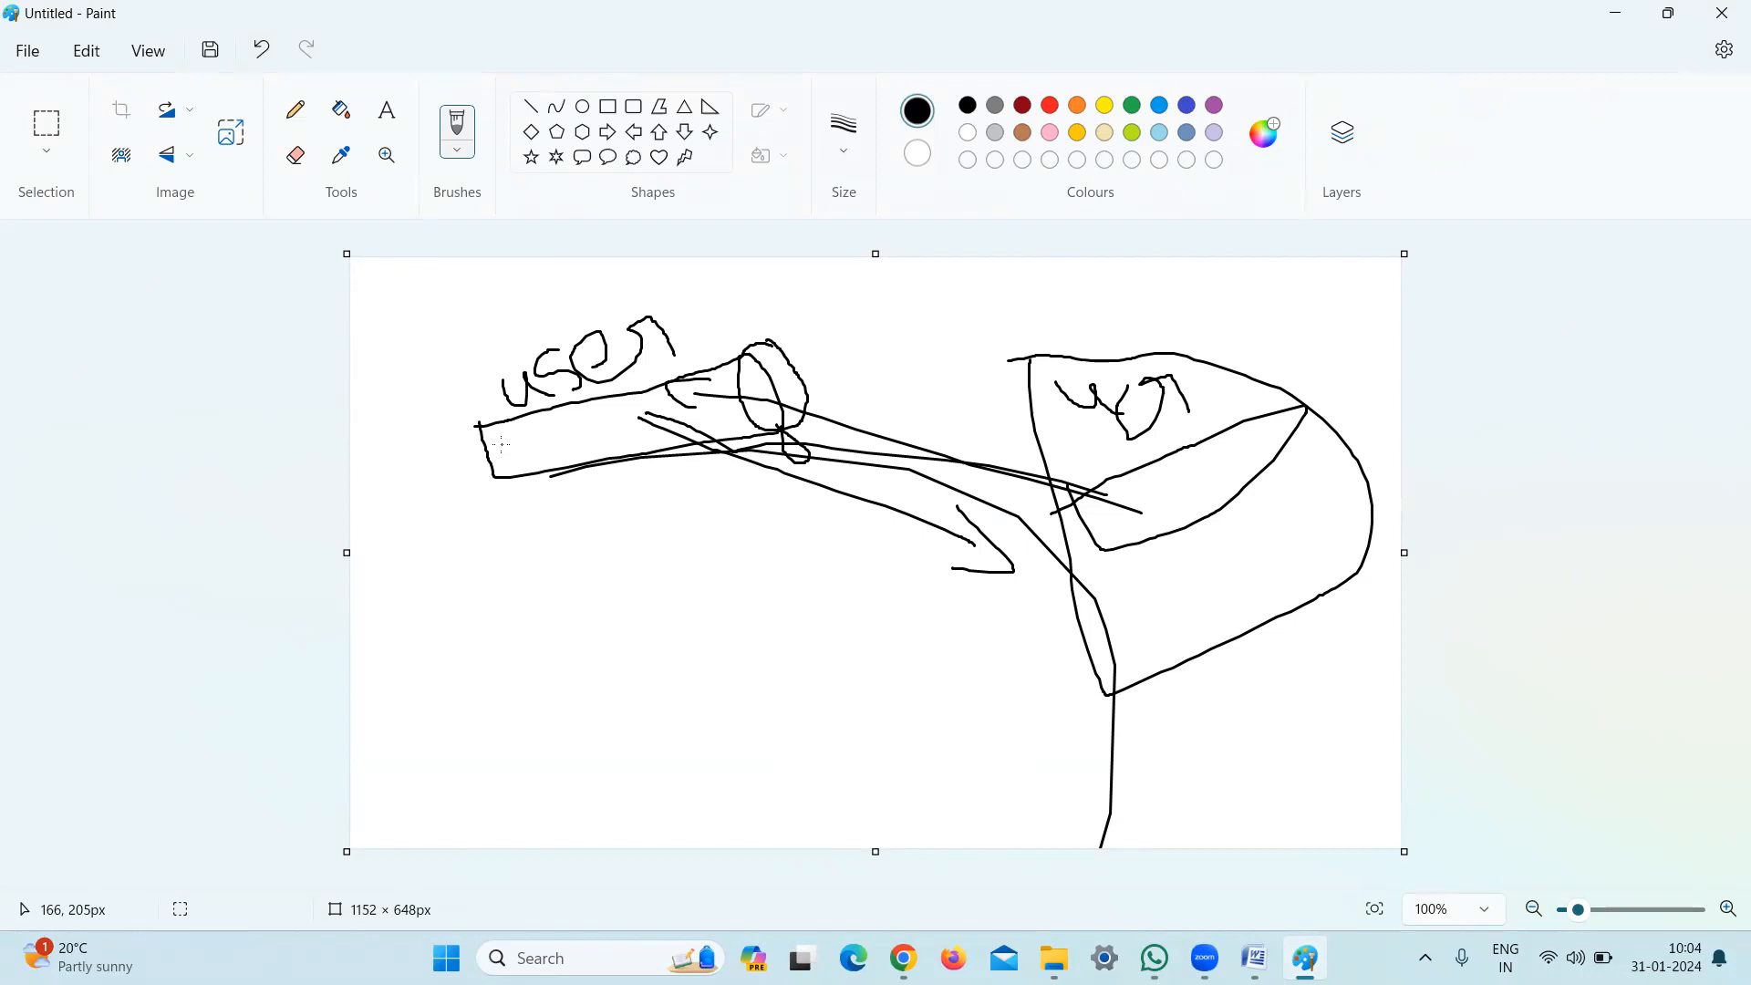
Switch to Chrome and open the Users list from the Dictionary Entries page's navigator with sys_user.LIST
click(902, 955)
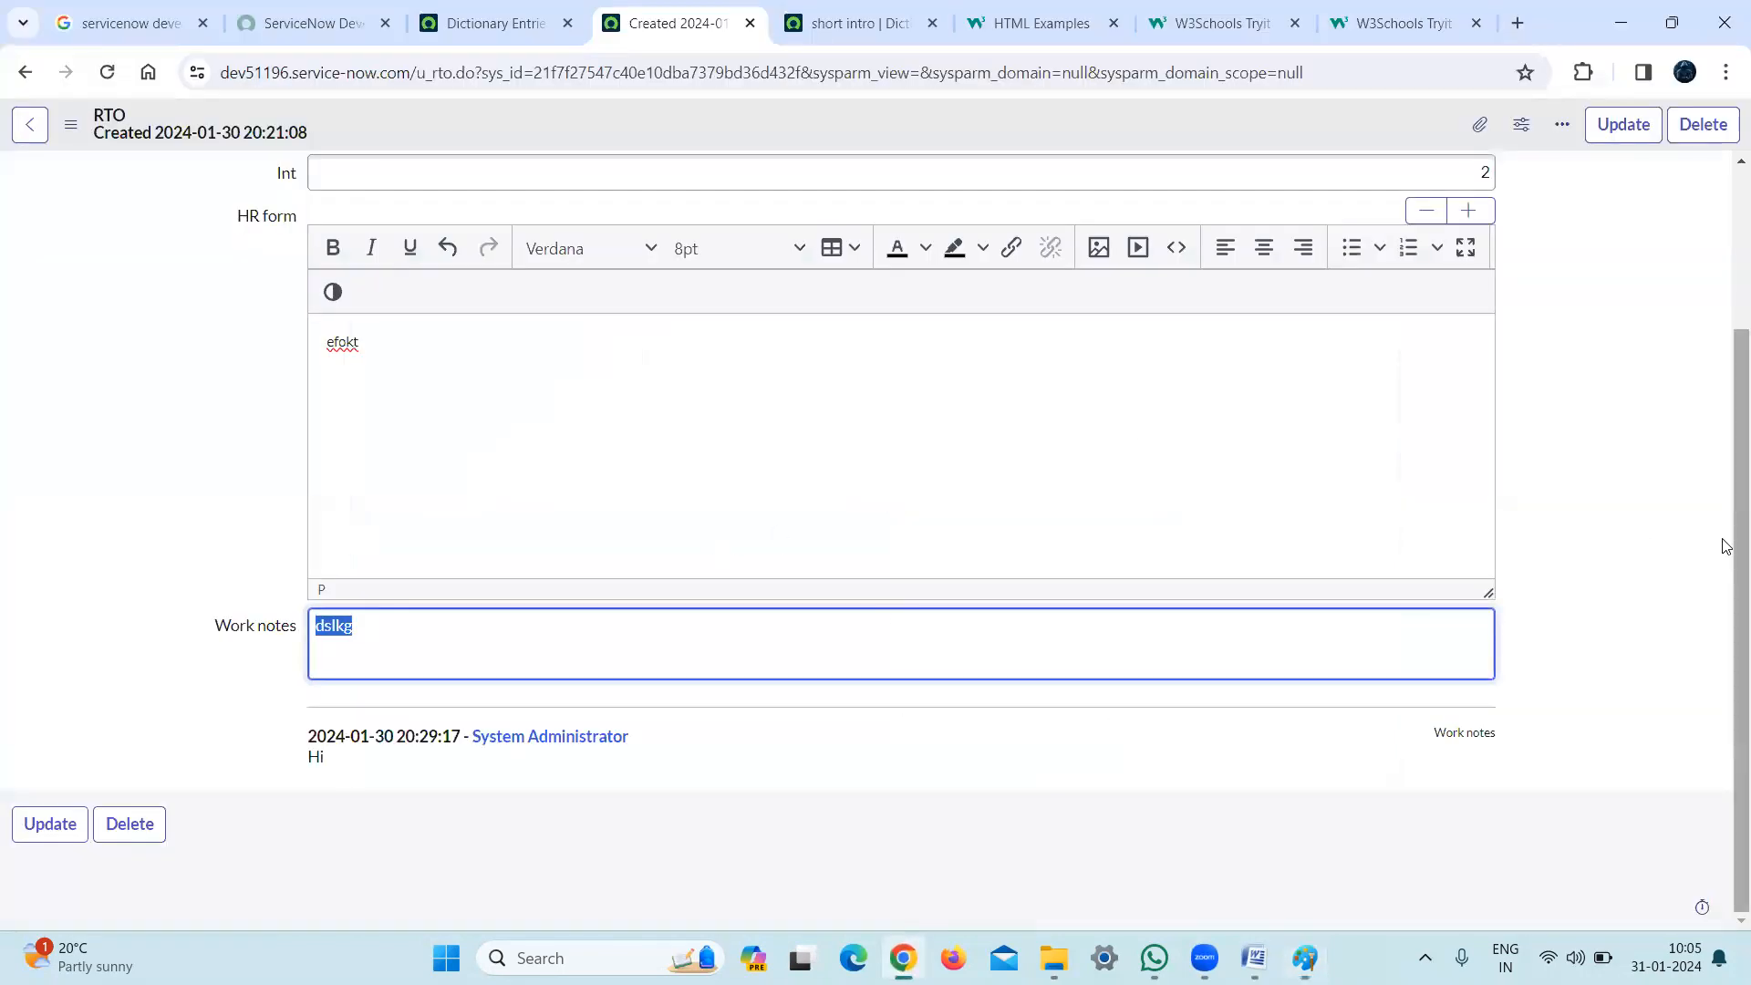
scroll(1734, 547, up, 2)
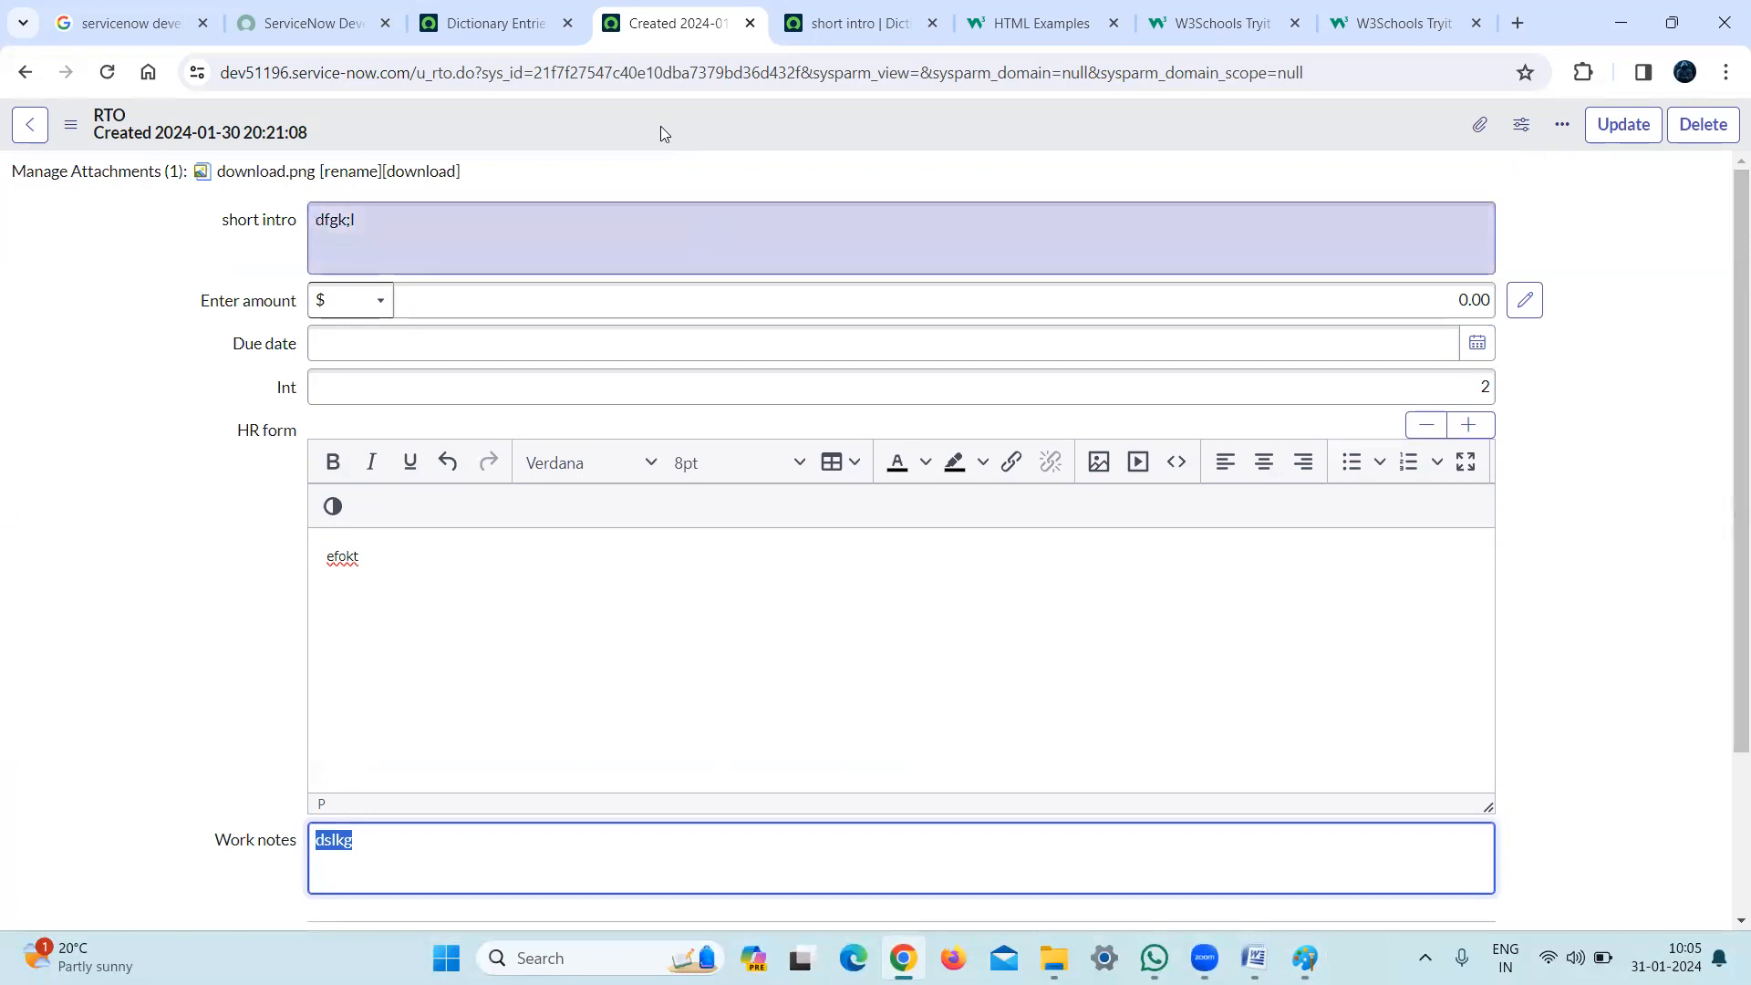
click(507, 28)
click(139, 142)
text(sys)
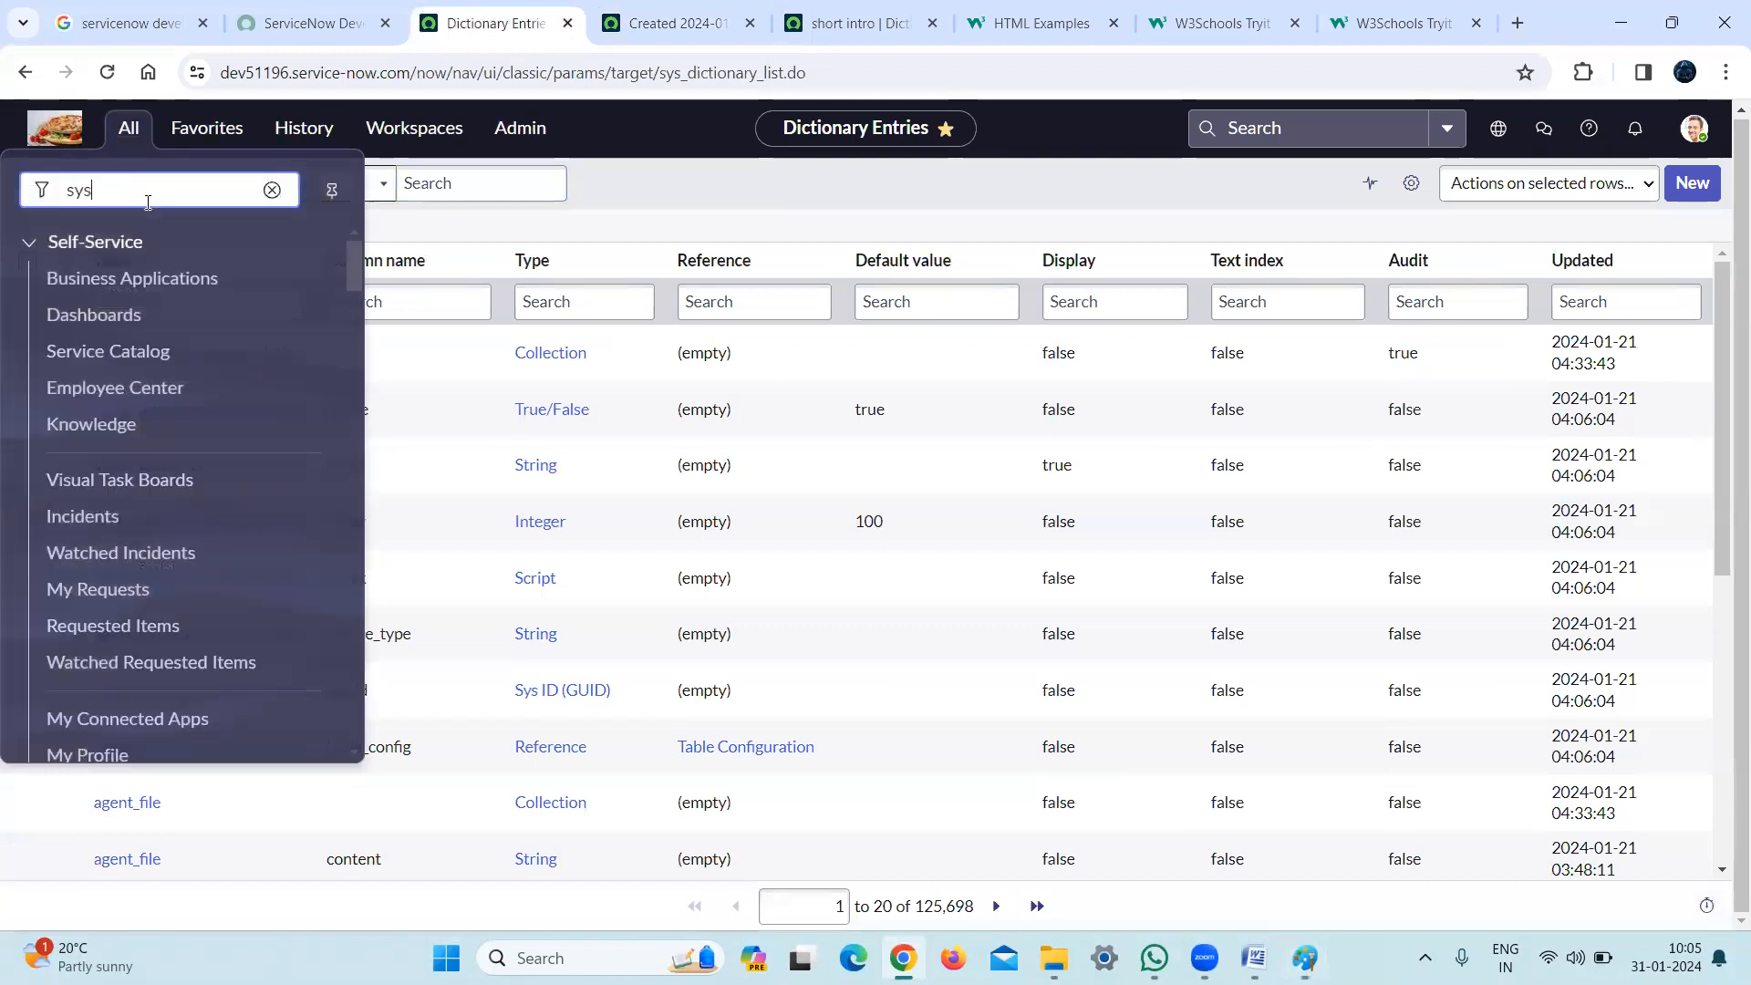
text(_user.LIST)
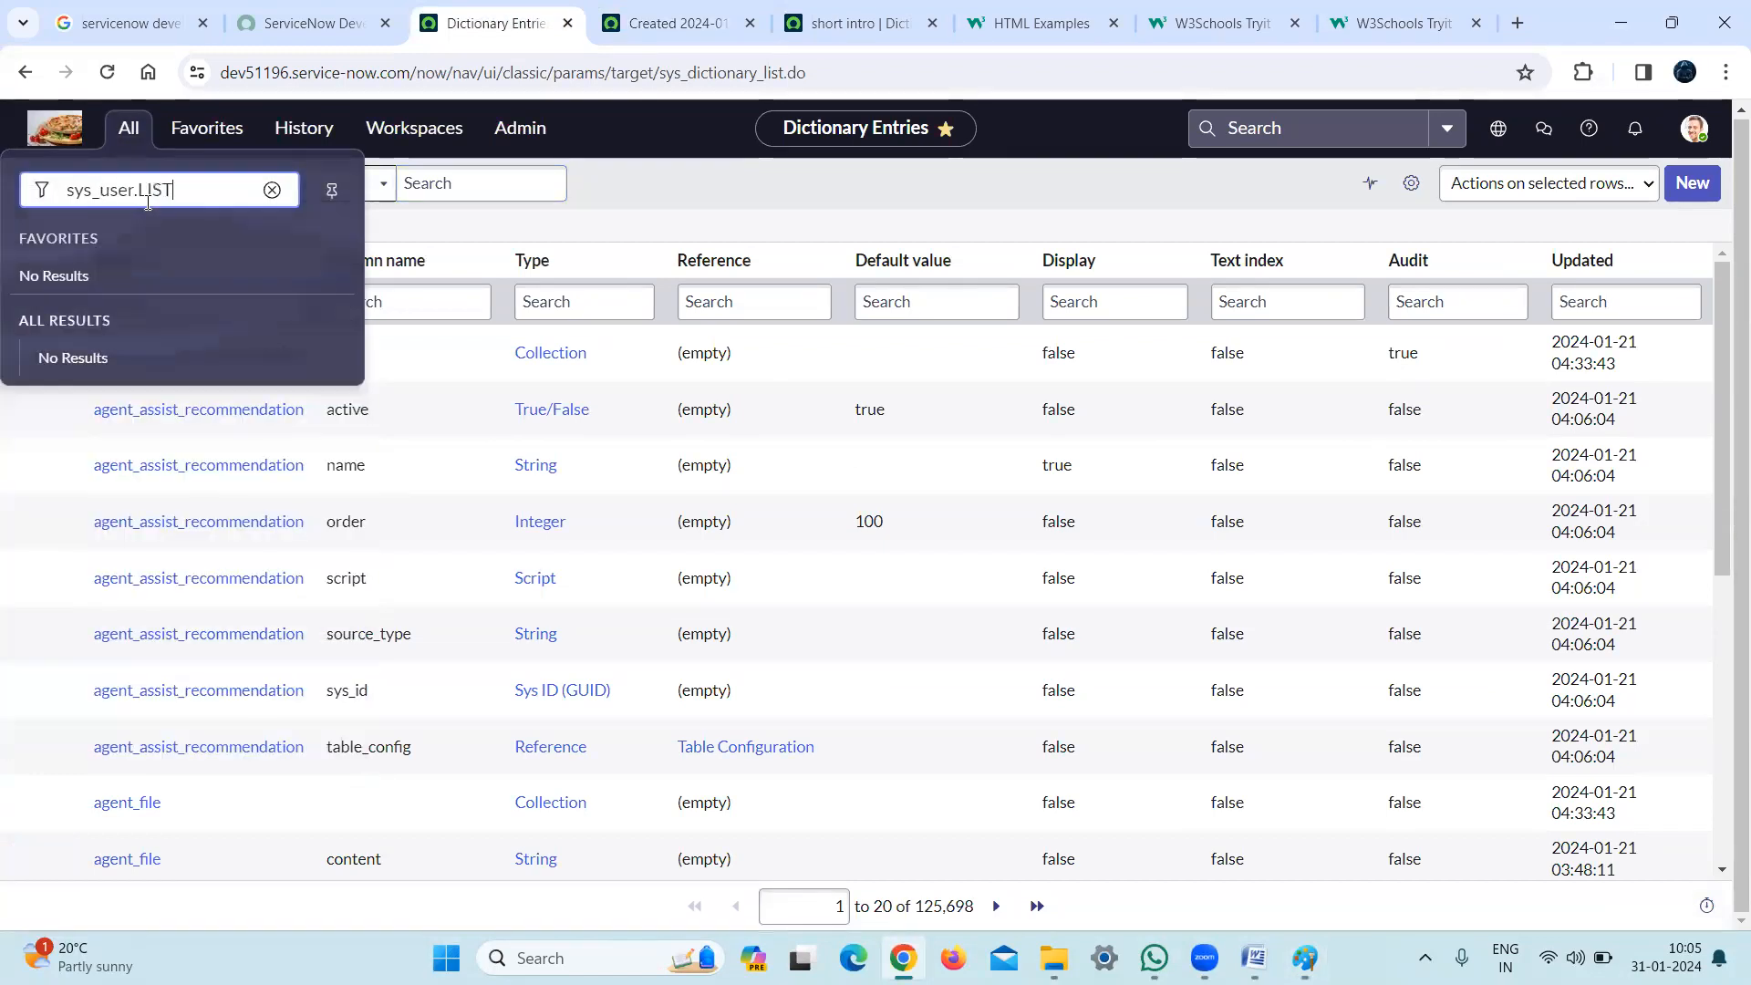
key(Return)
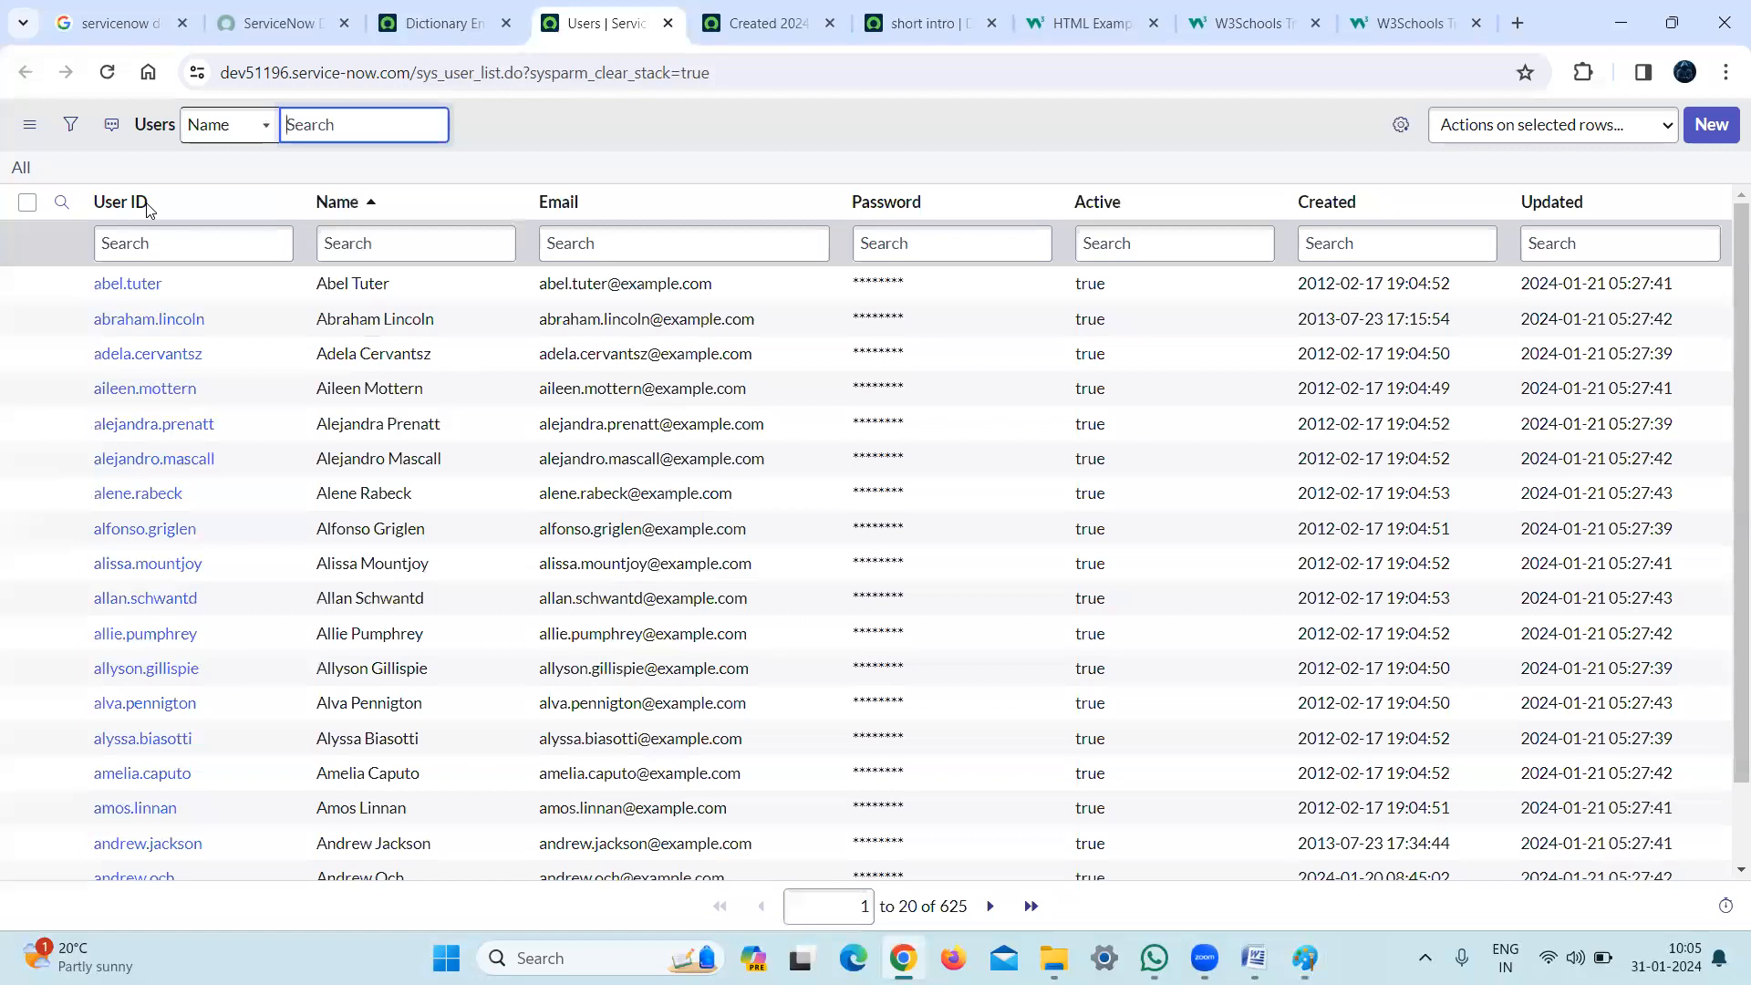
Start a new dictionary entry from the Dictionary Entries list and set its table to RTO [u_rto]
click(471, 36)
click(1039, 298)
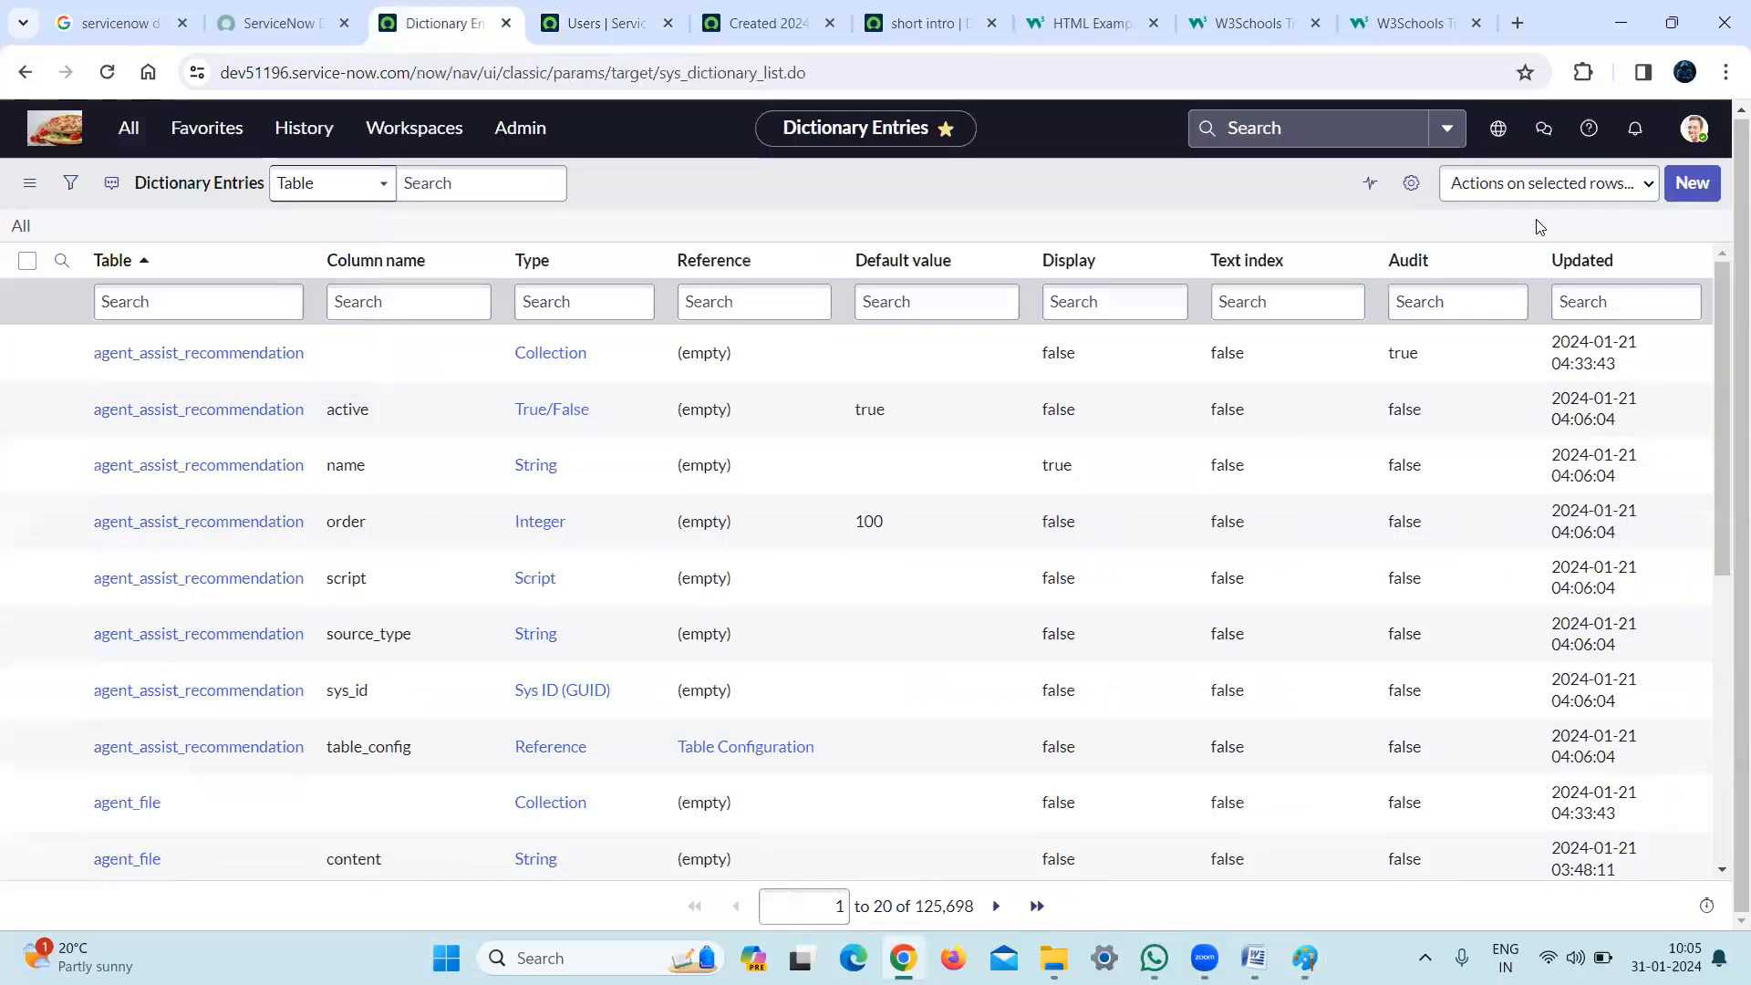
click(1691, 186)
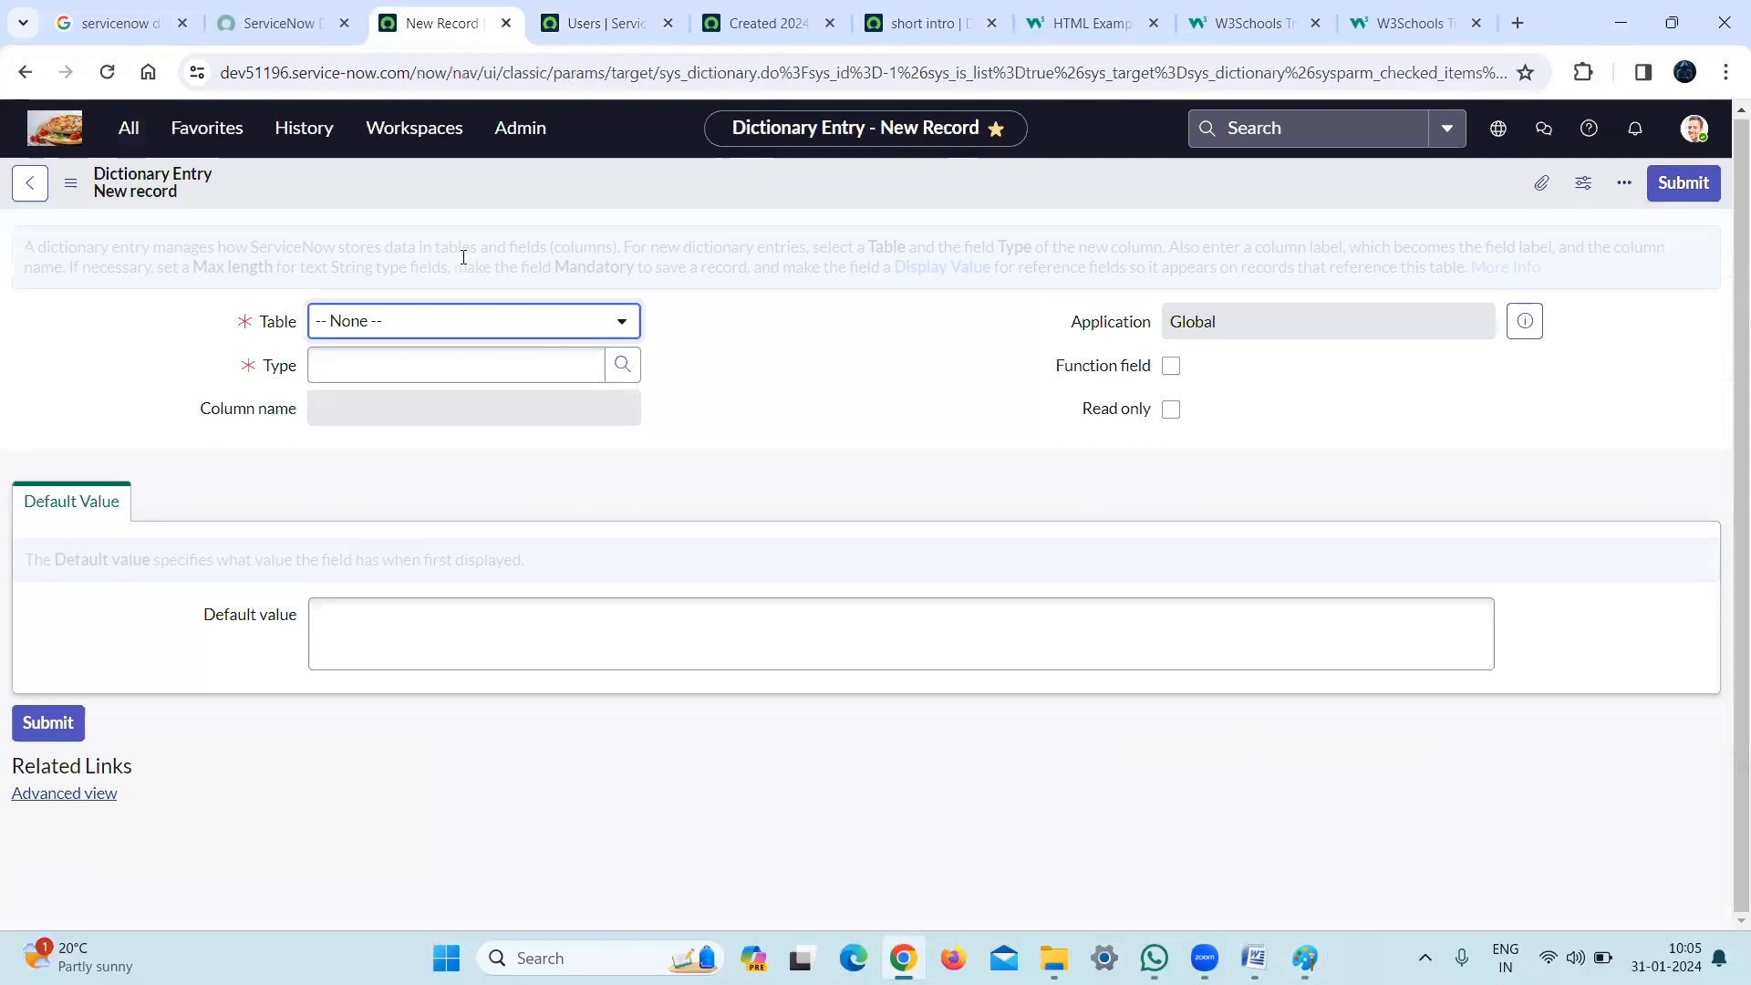
click(452, 334)
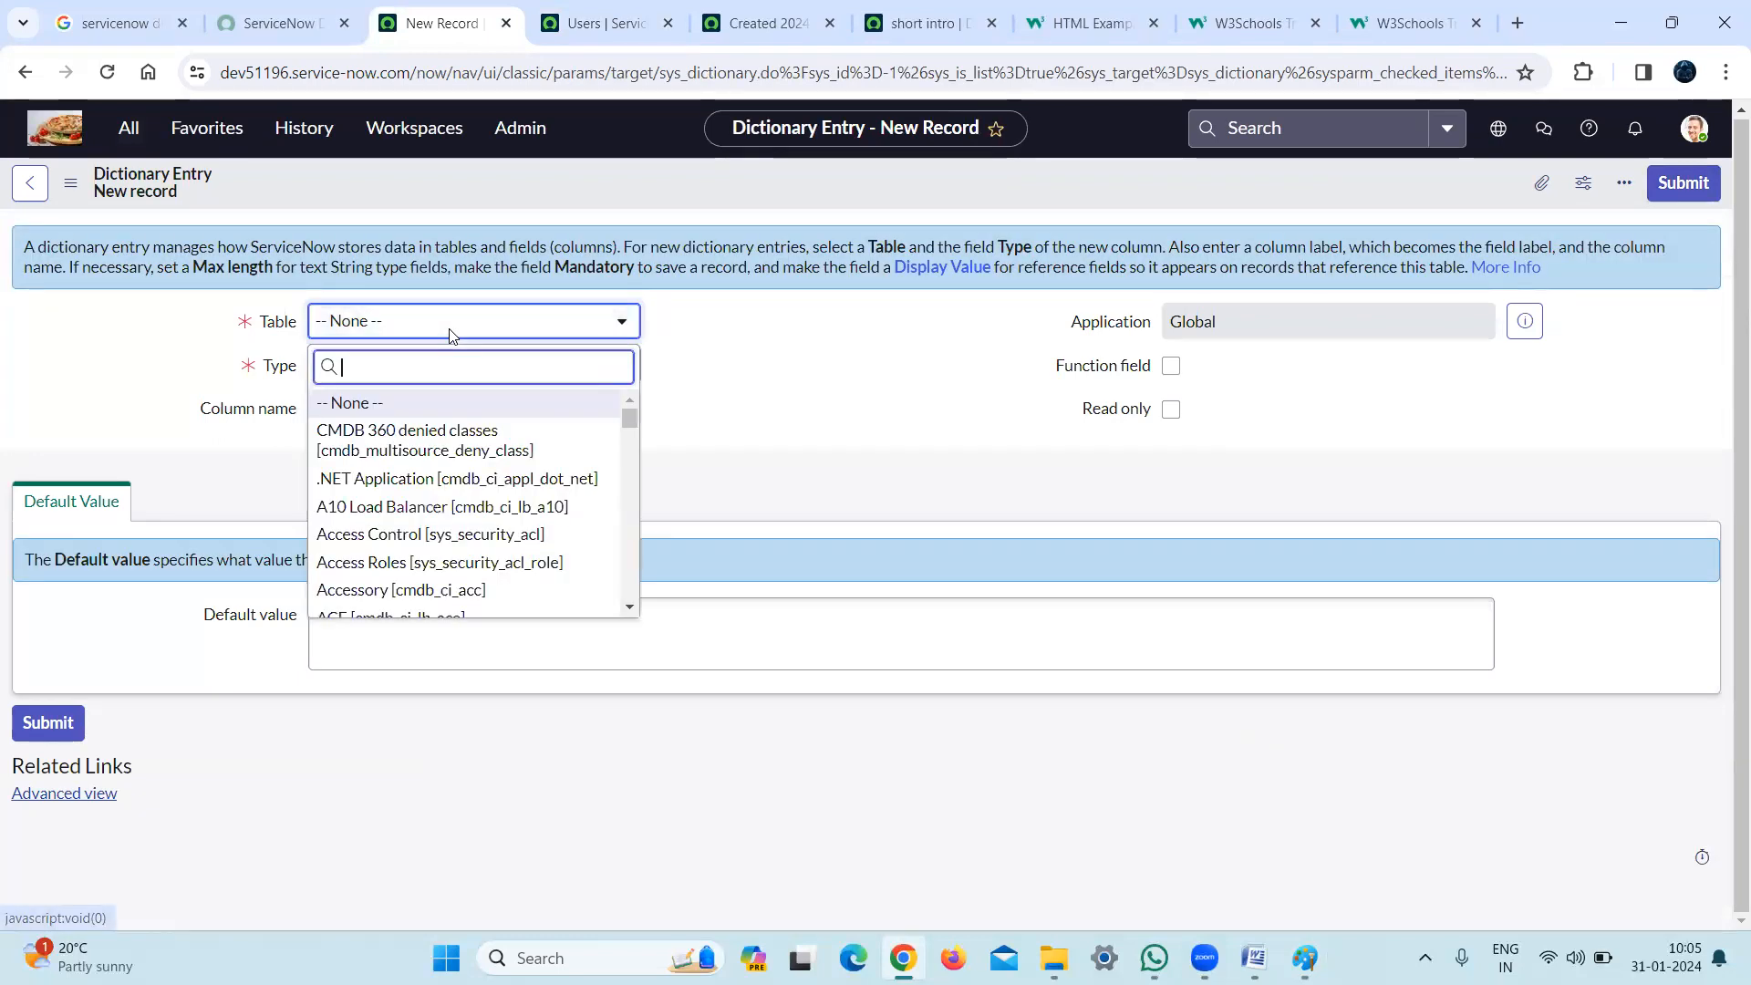
text(u_rto)
click(360, 406)
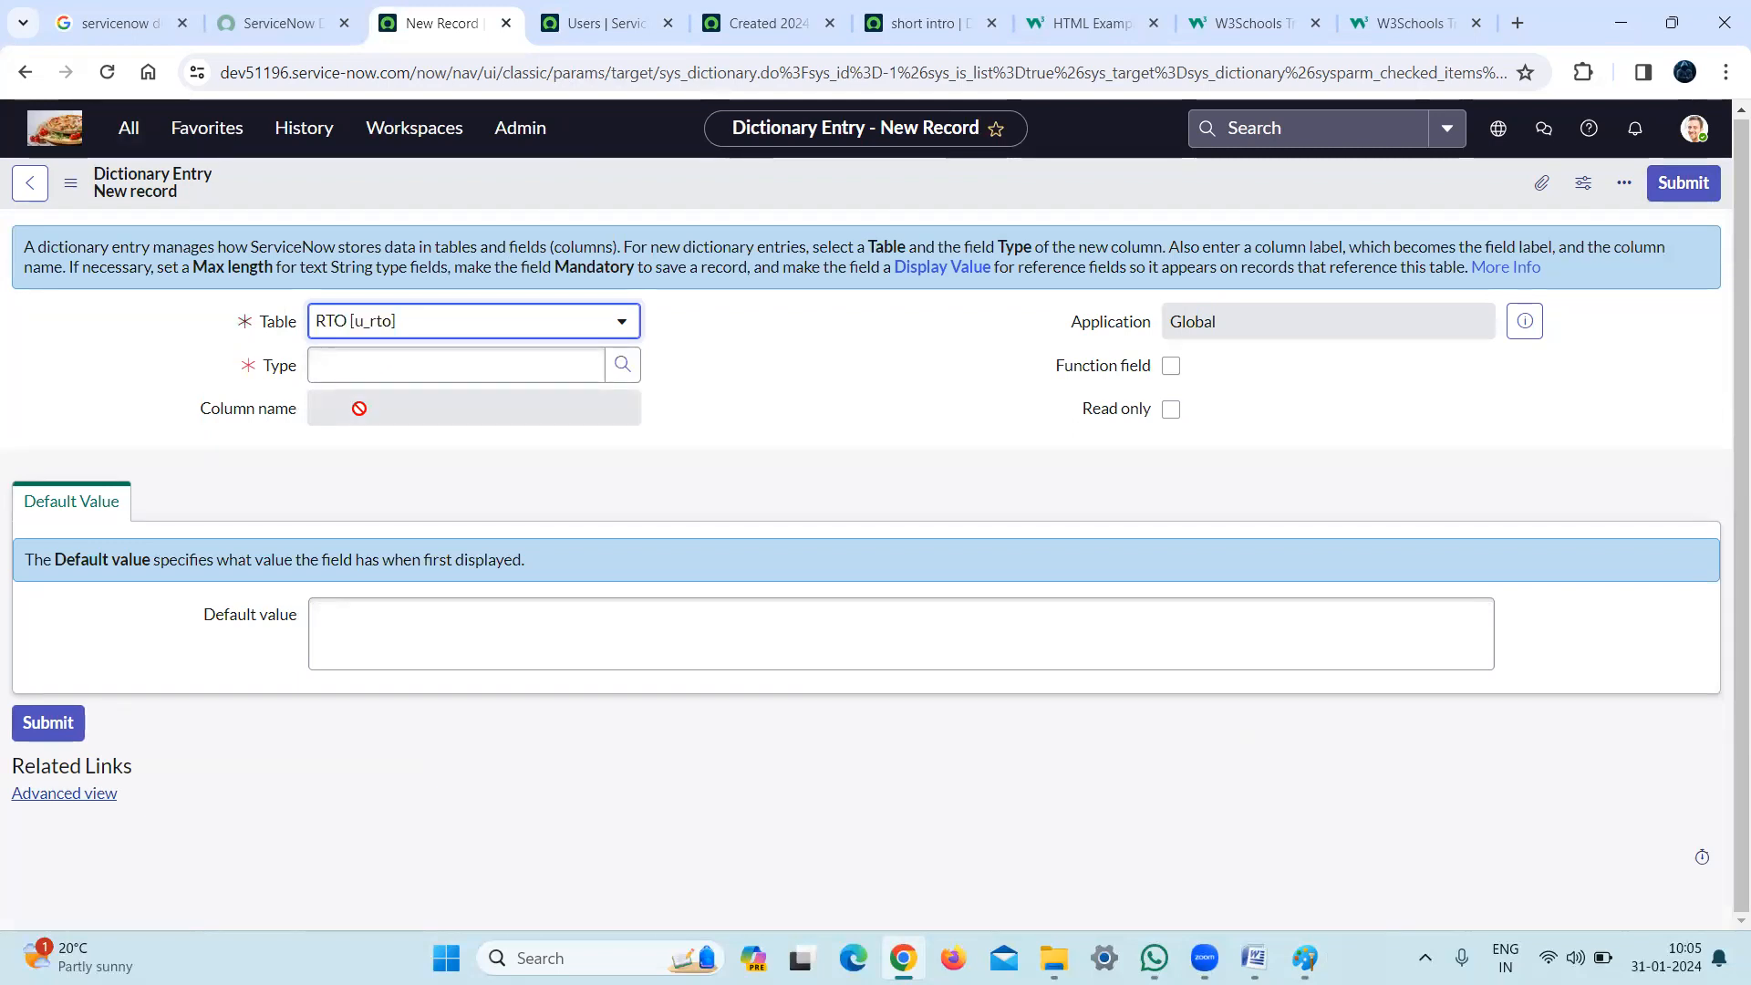
Set the new entry's type to Reference and its column label to "Select the user"
click(491, 363)
text(re)
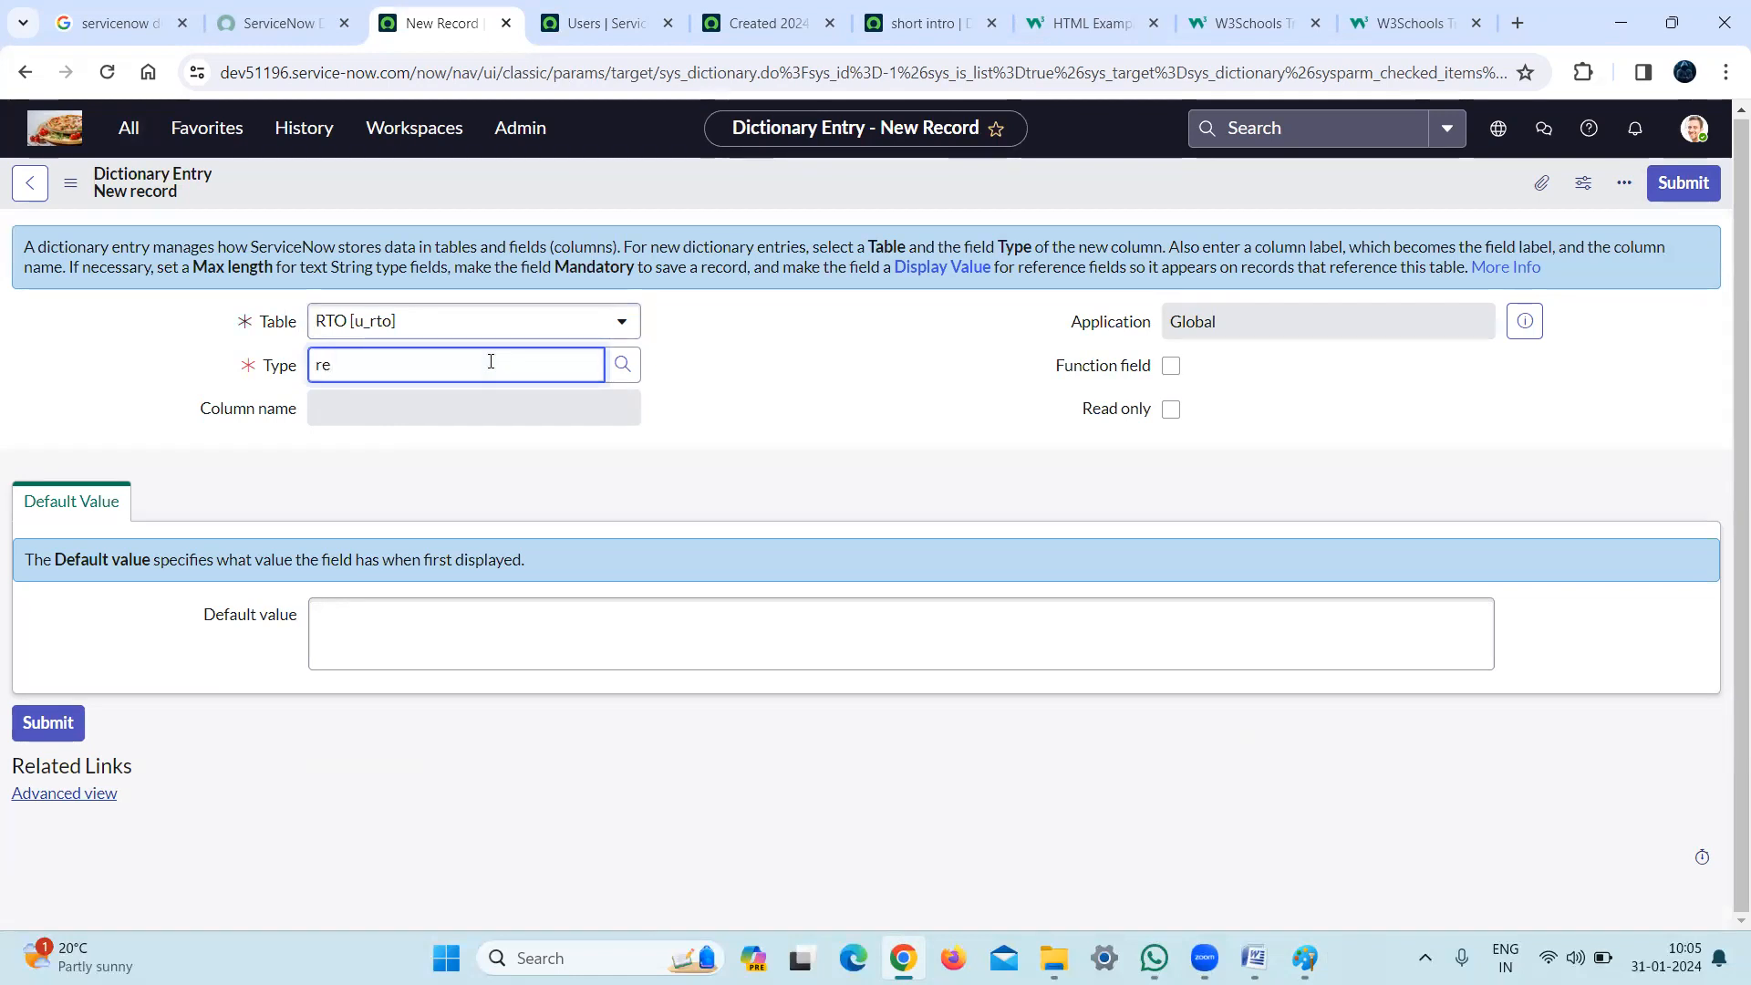
text(f)
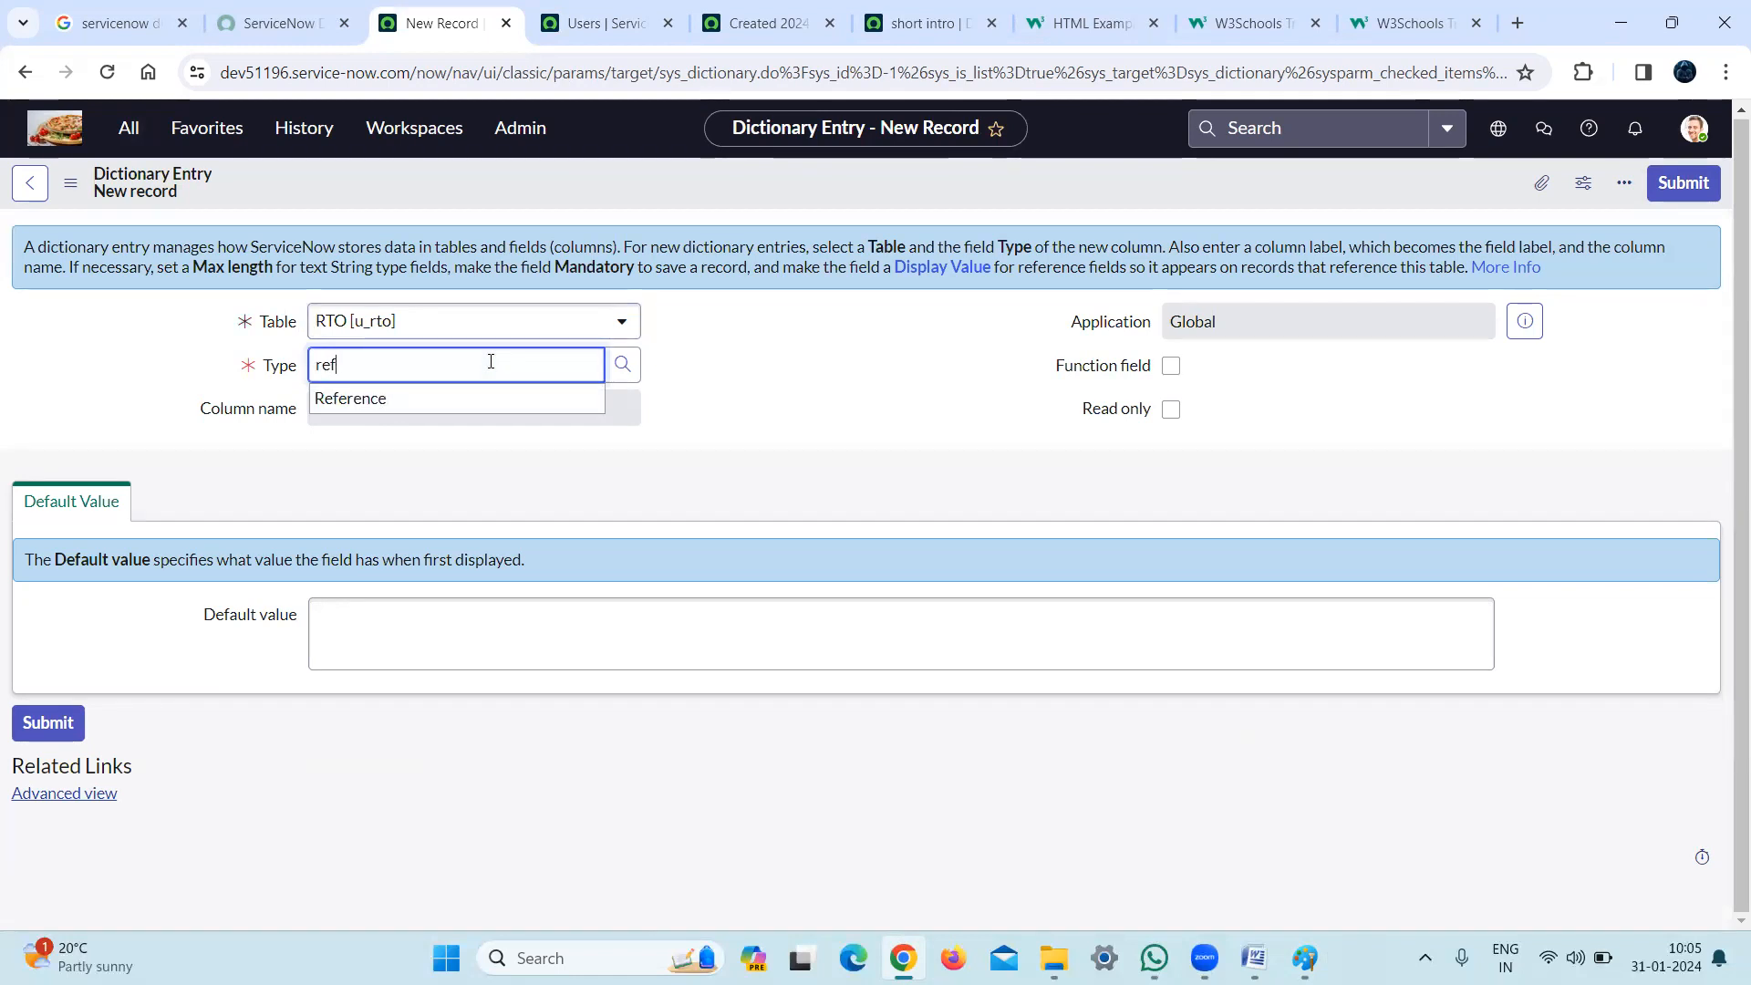
click(436, 401)
click(465, 407)
text(Select the user)
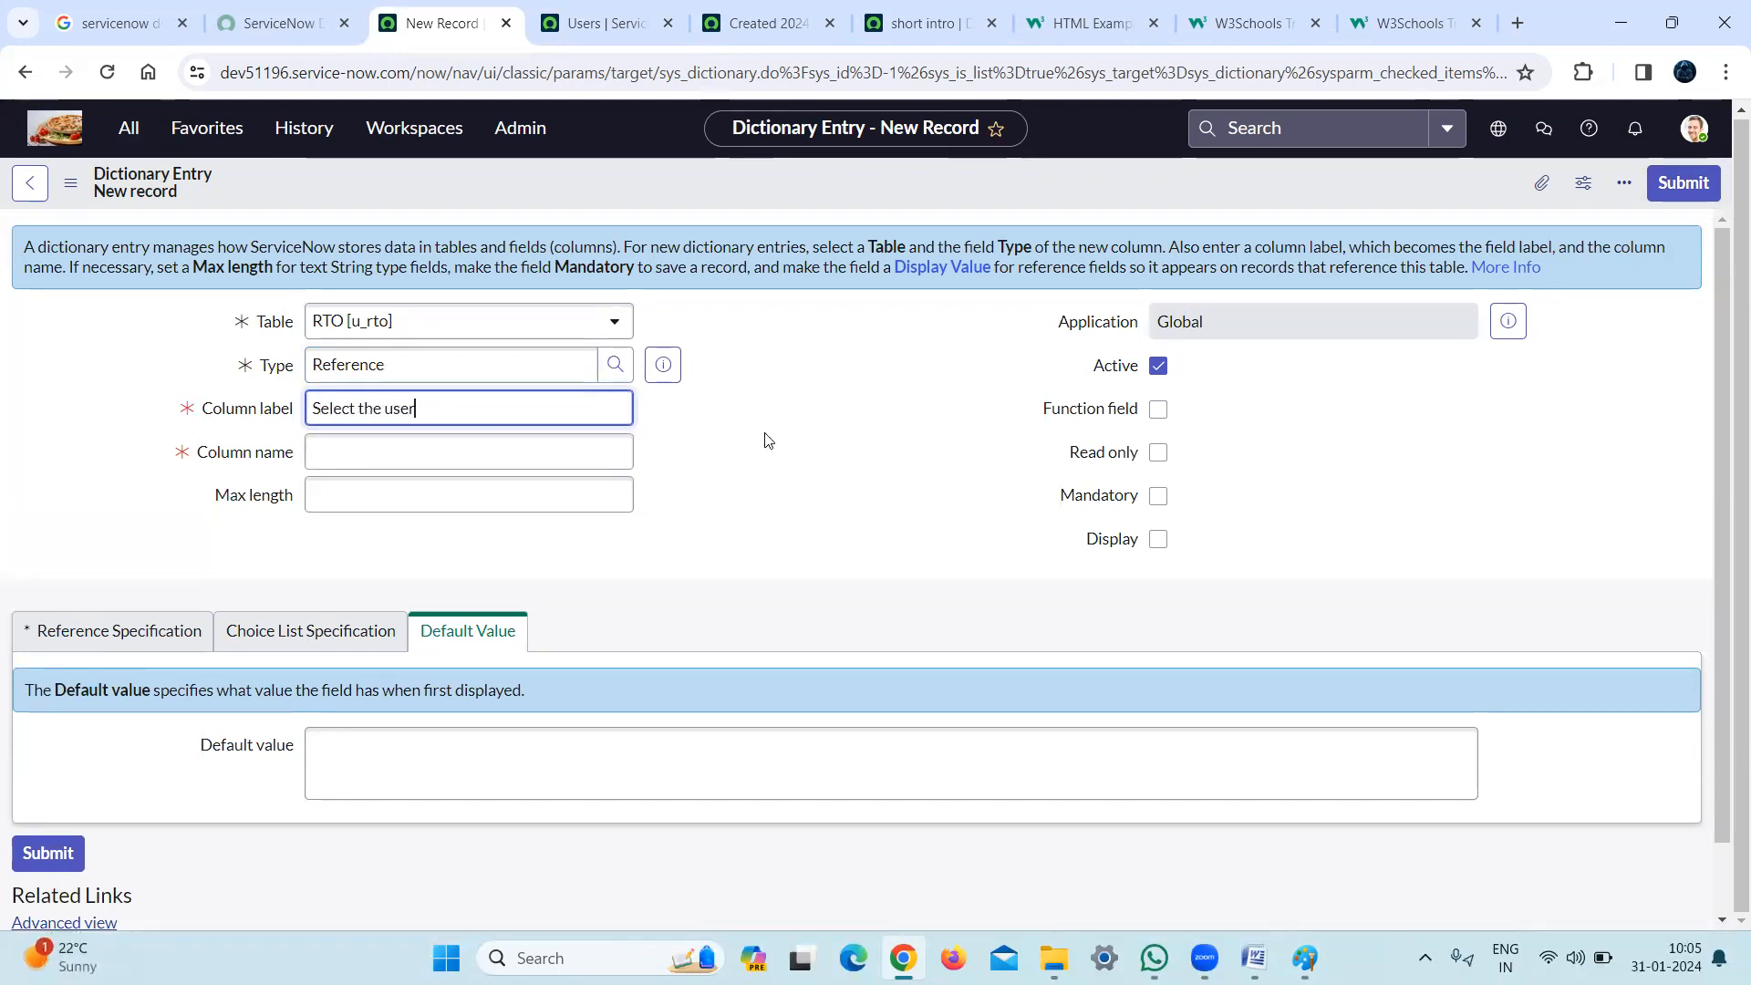
click(766, 440)
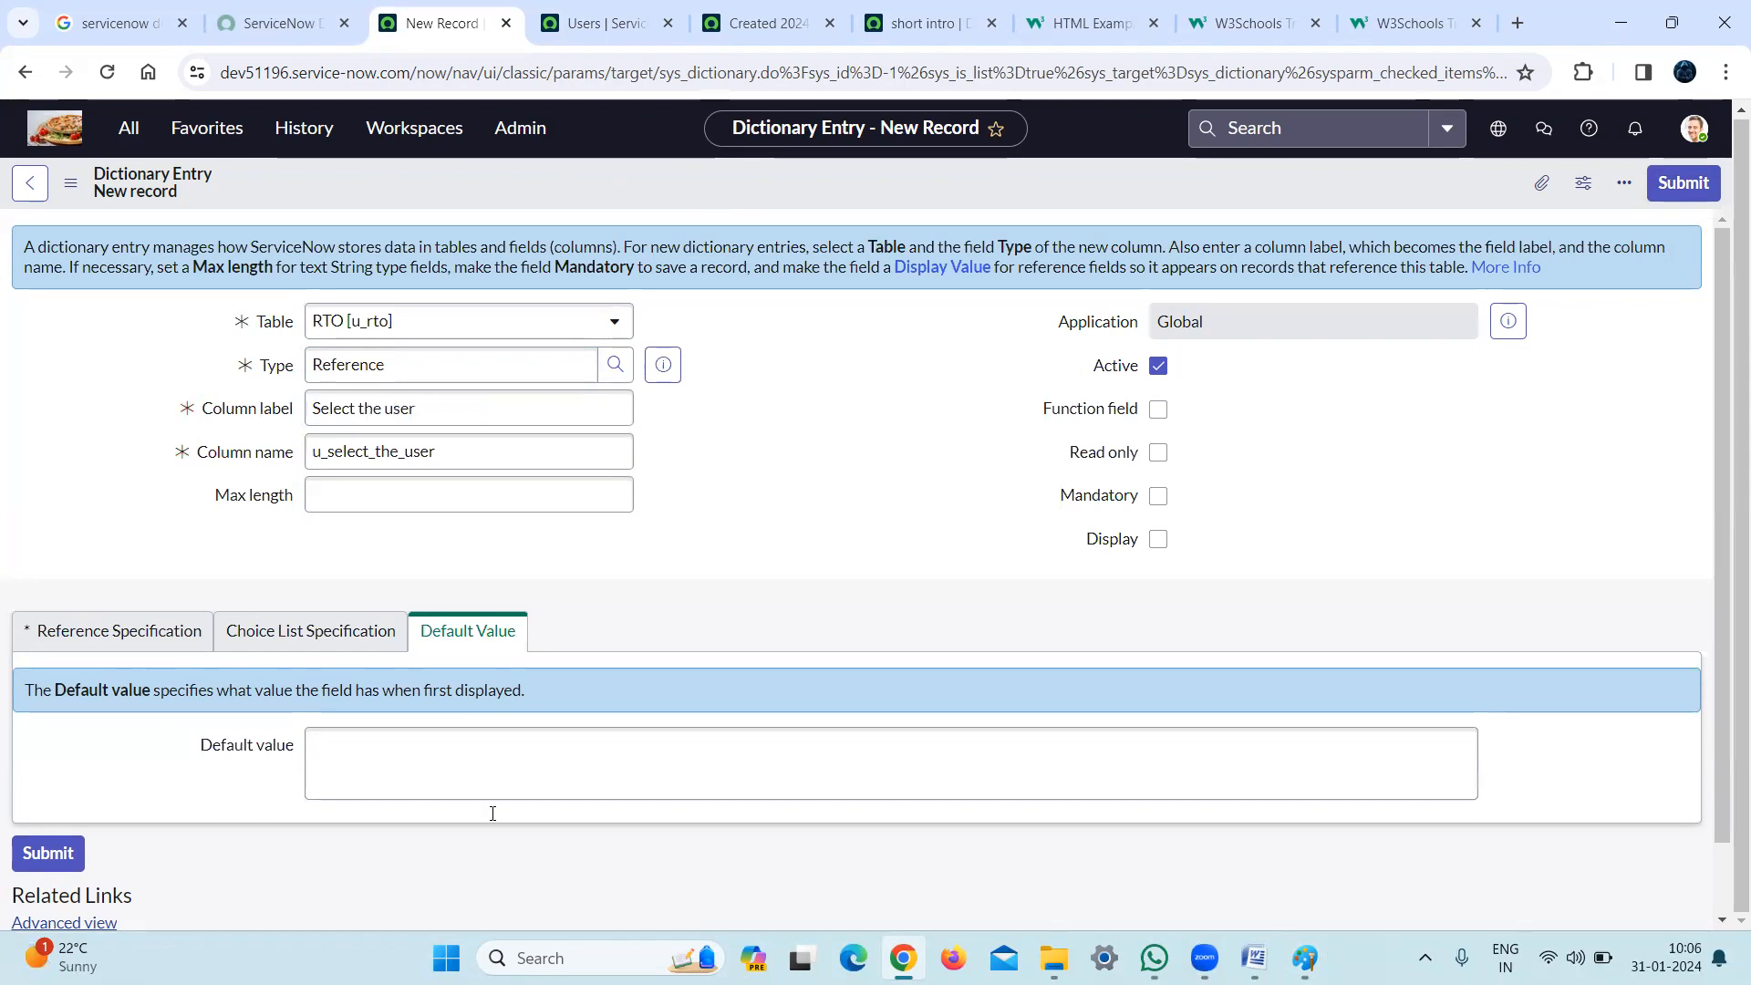
Try to save the dictionary entry without specifying a reference table
right_click(750, 176)
click(786, 189)
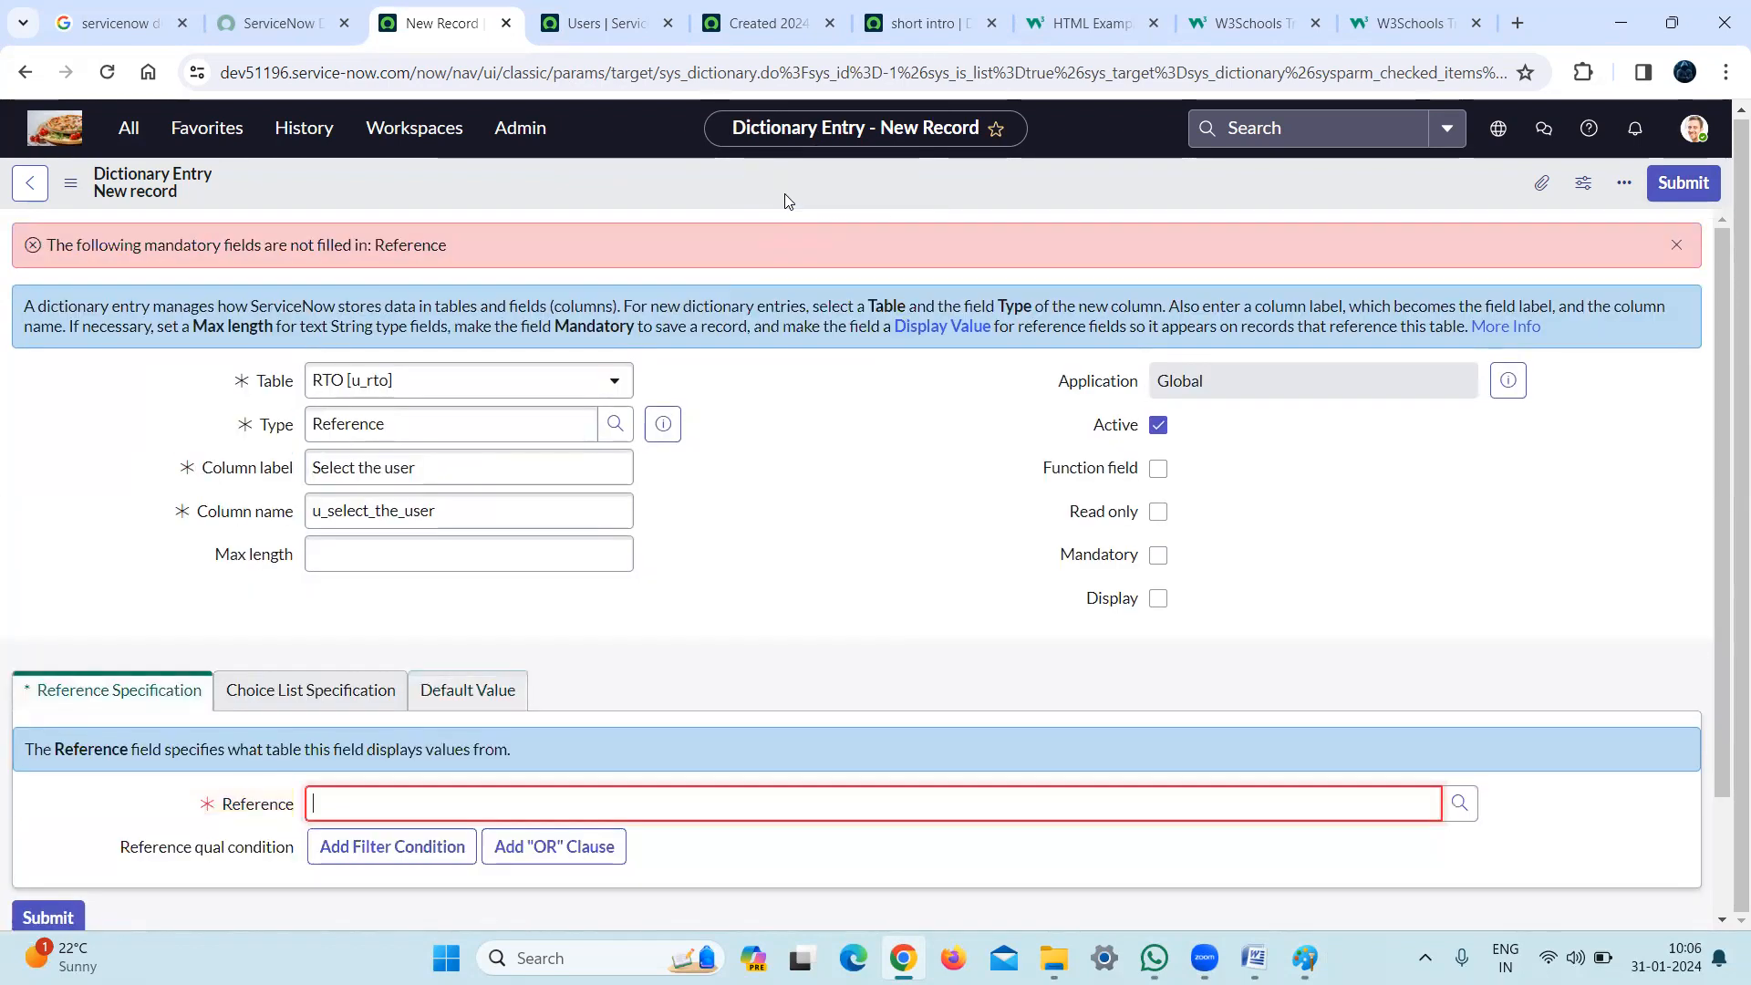
click(1688, 248)
Set the entry's reference table to User [sys_user] and save the dictionary entry
scroll(1726, 433, down, 2)
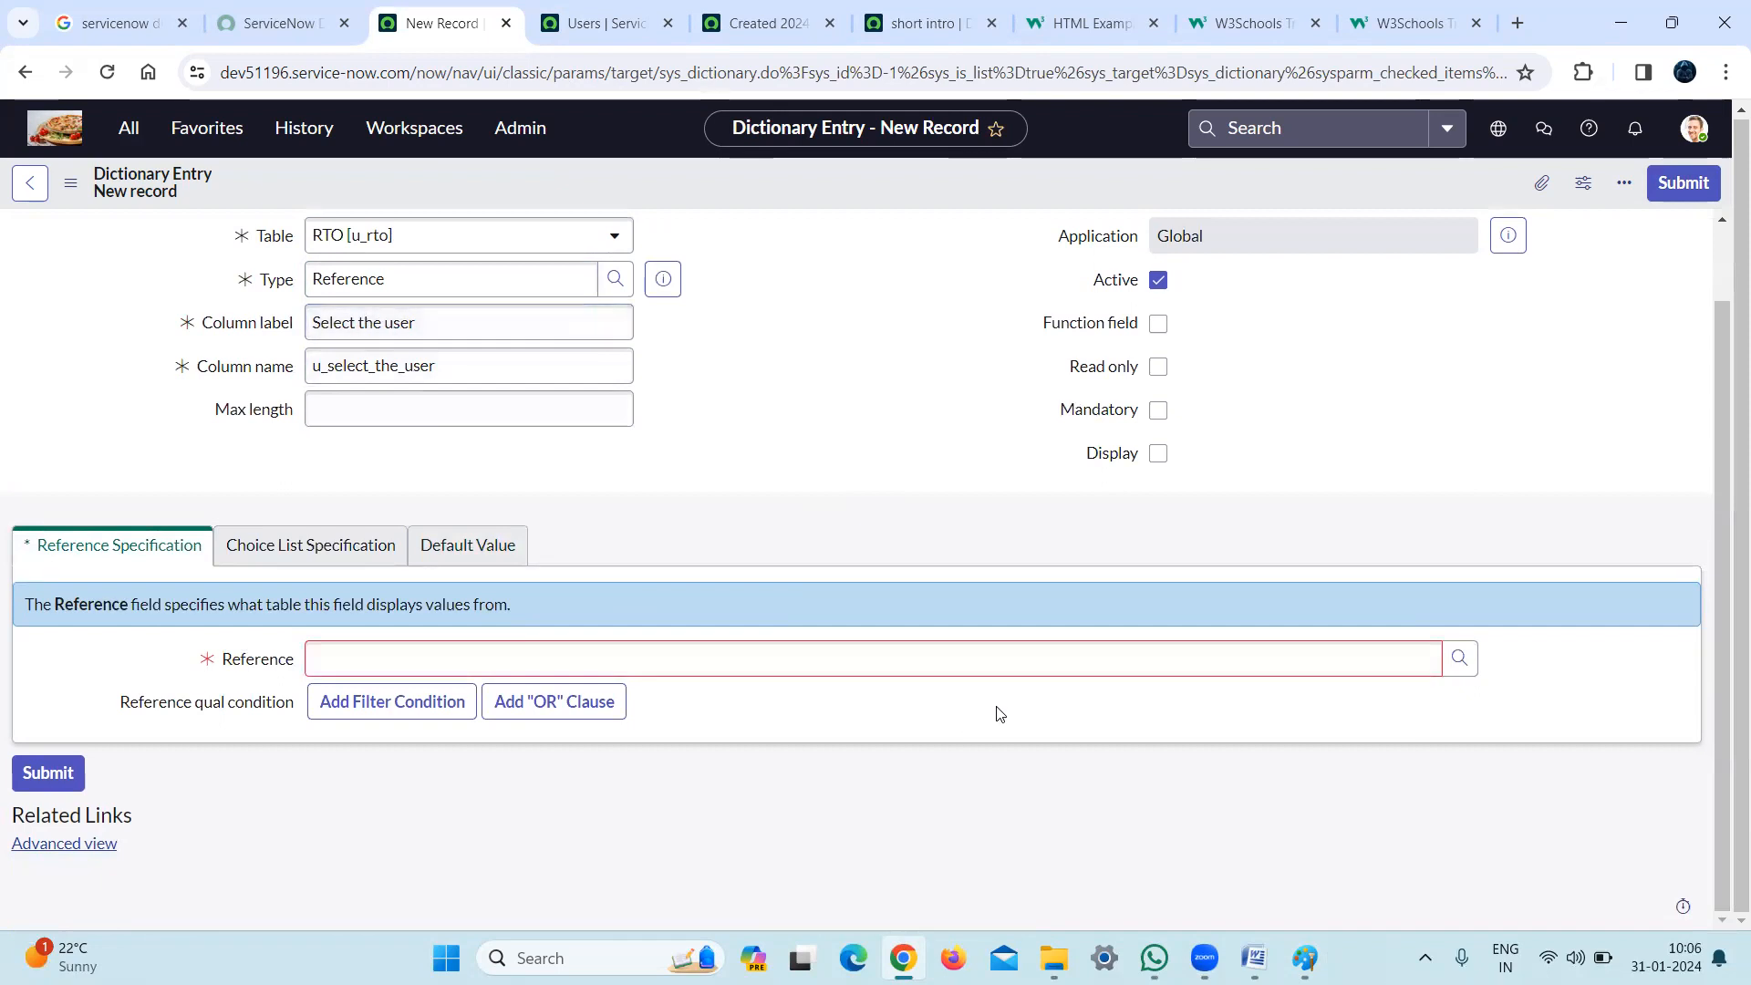
click(1107, 661)
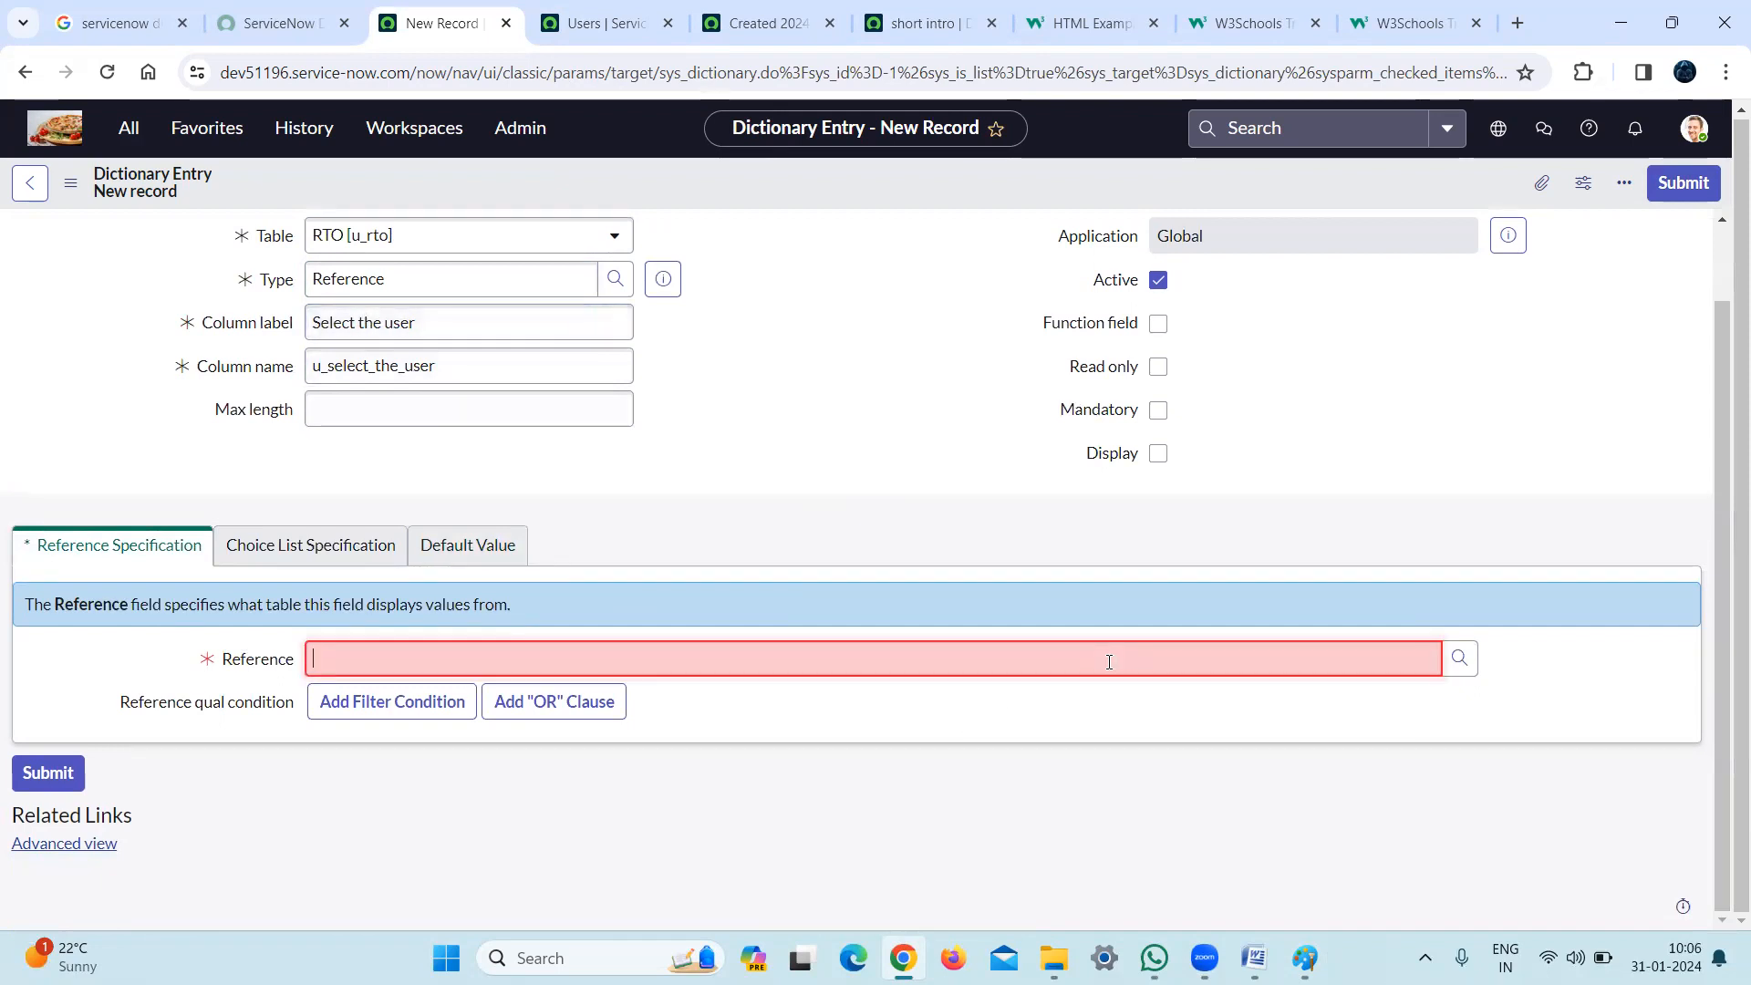
text(user)
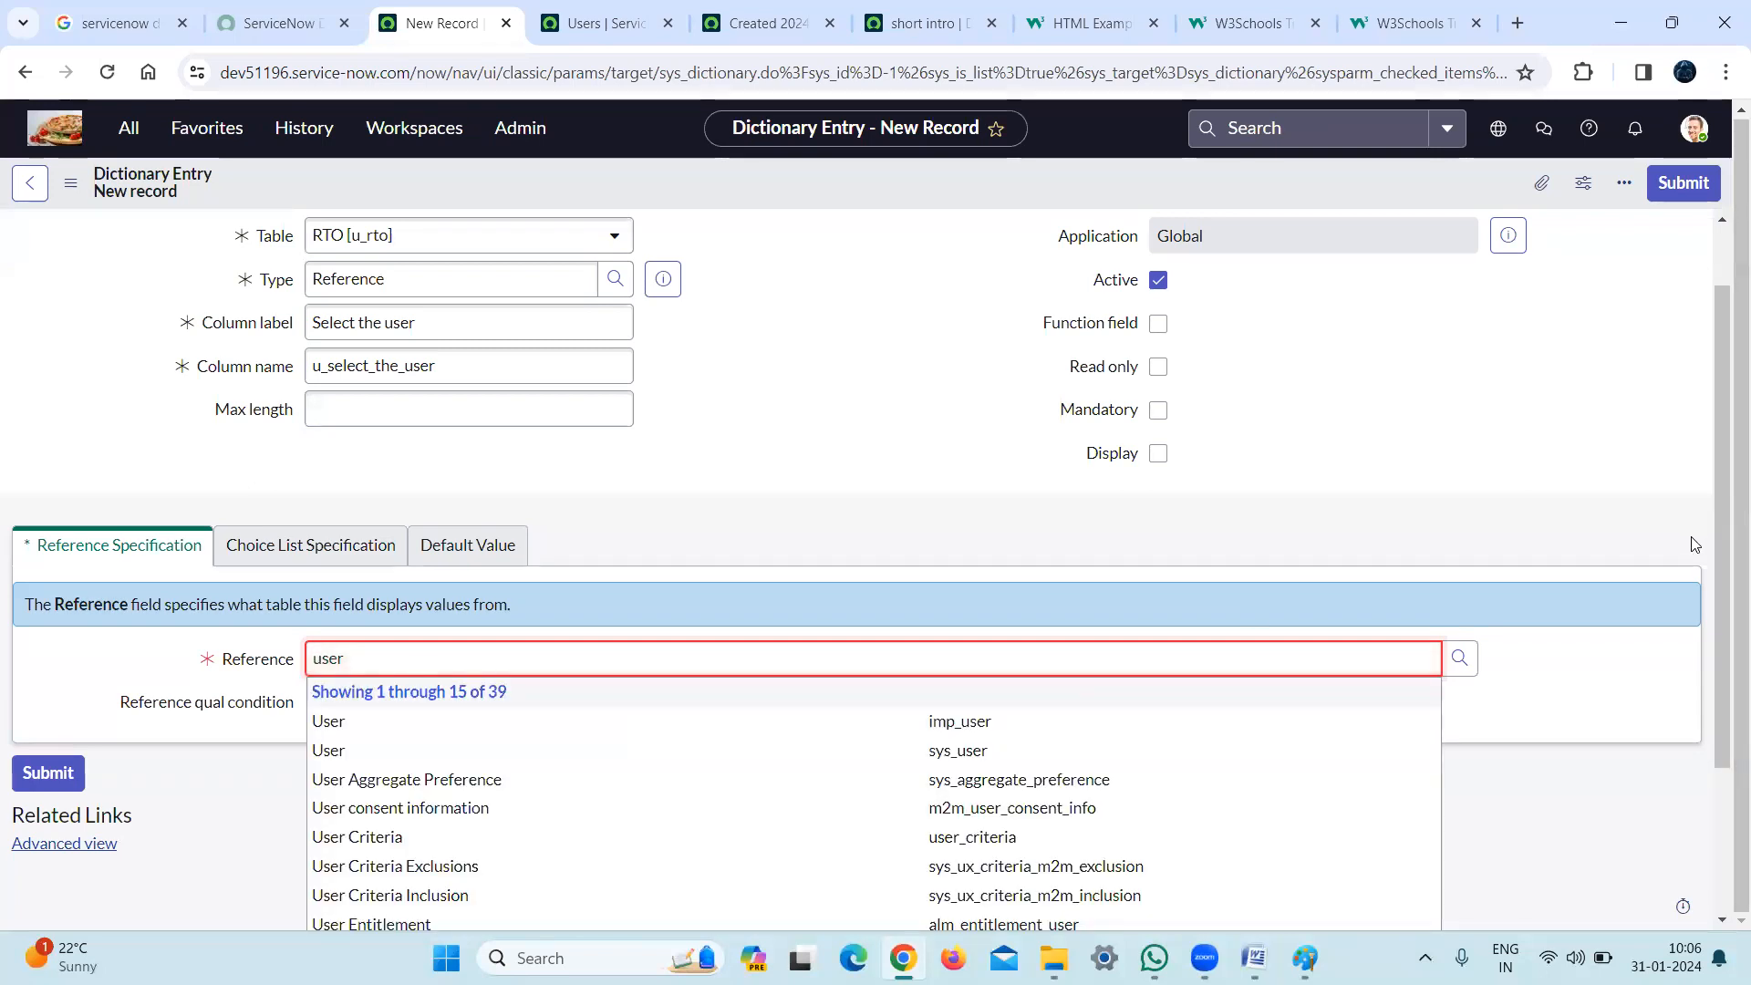
drag(1717, 602, 1719, 748)
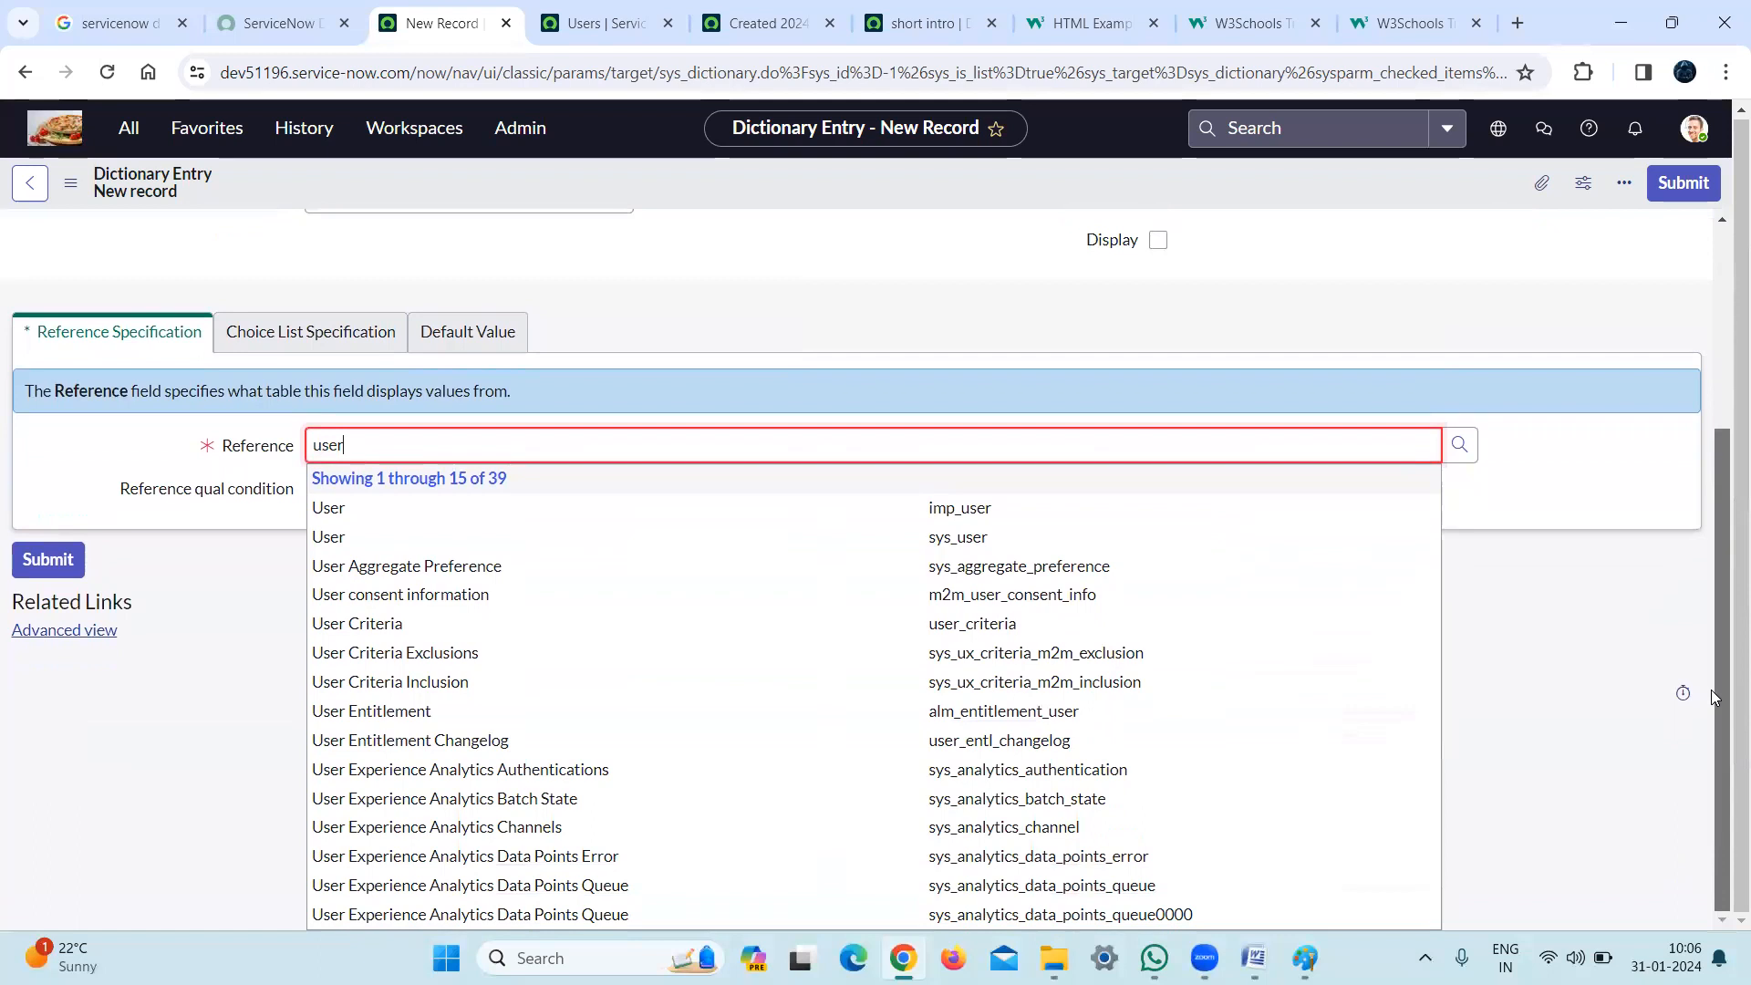
double_click(682, 445)
text(sy)
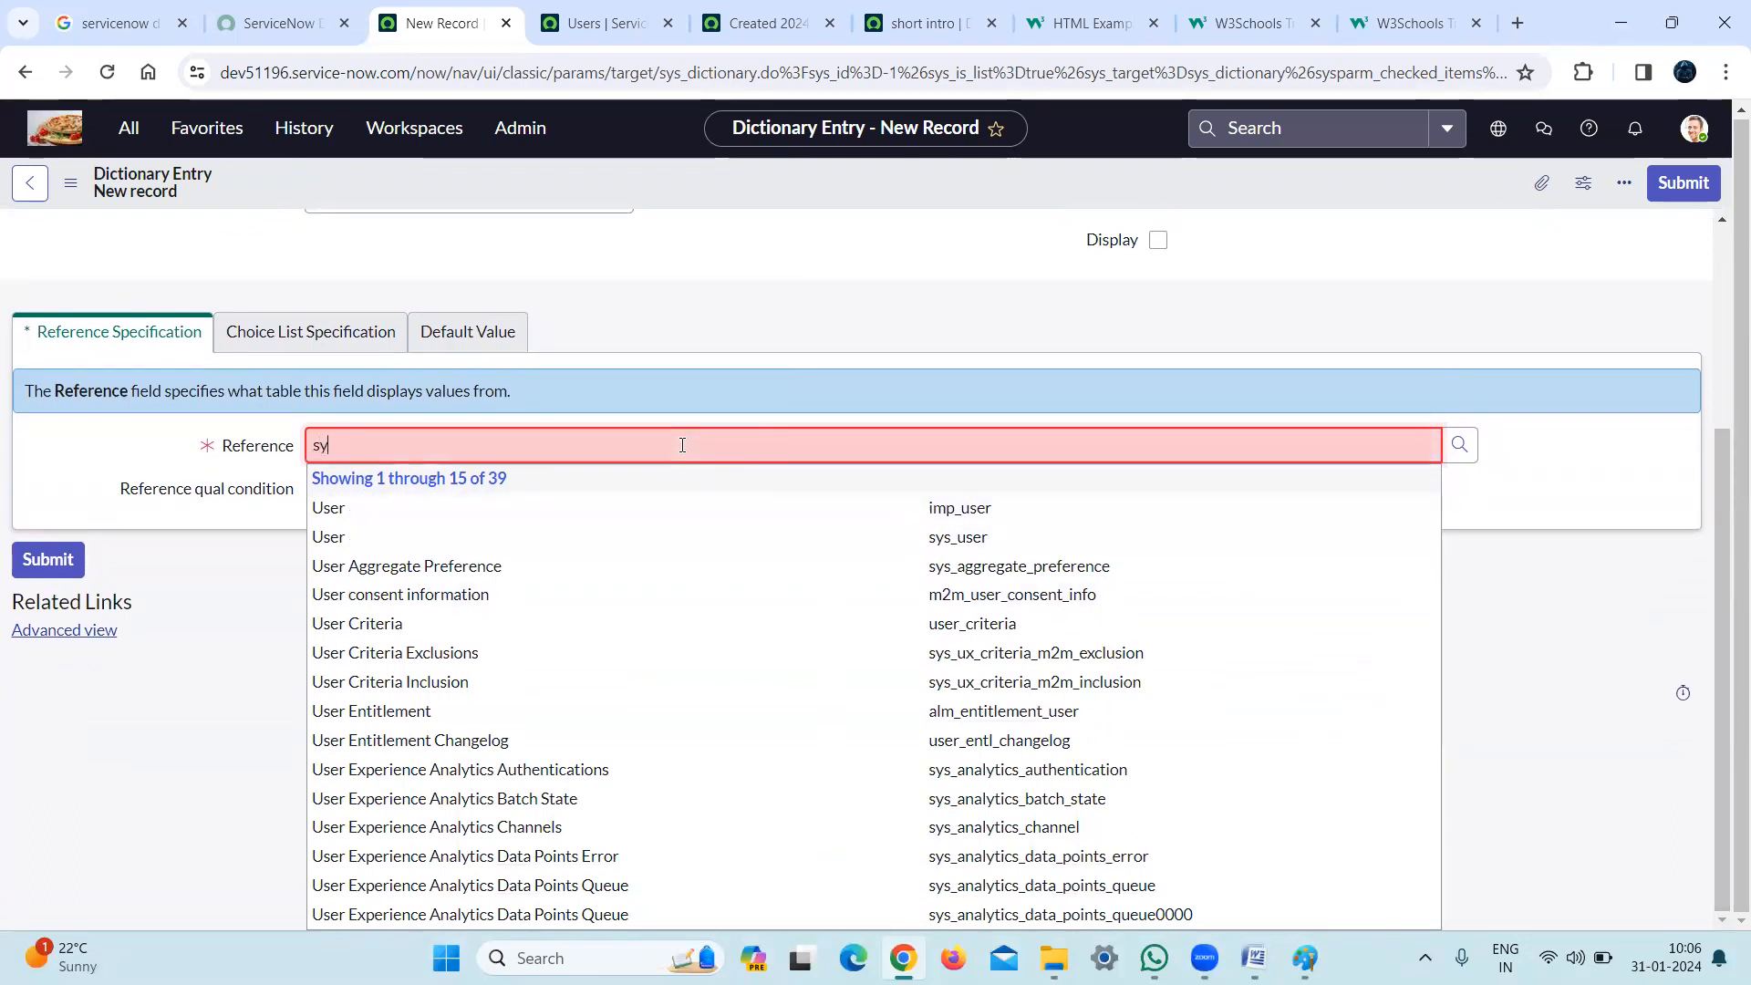
text(s_user)
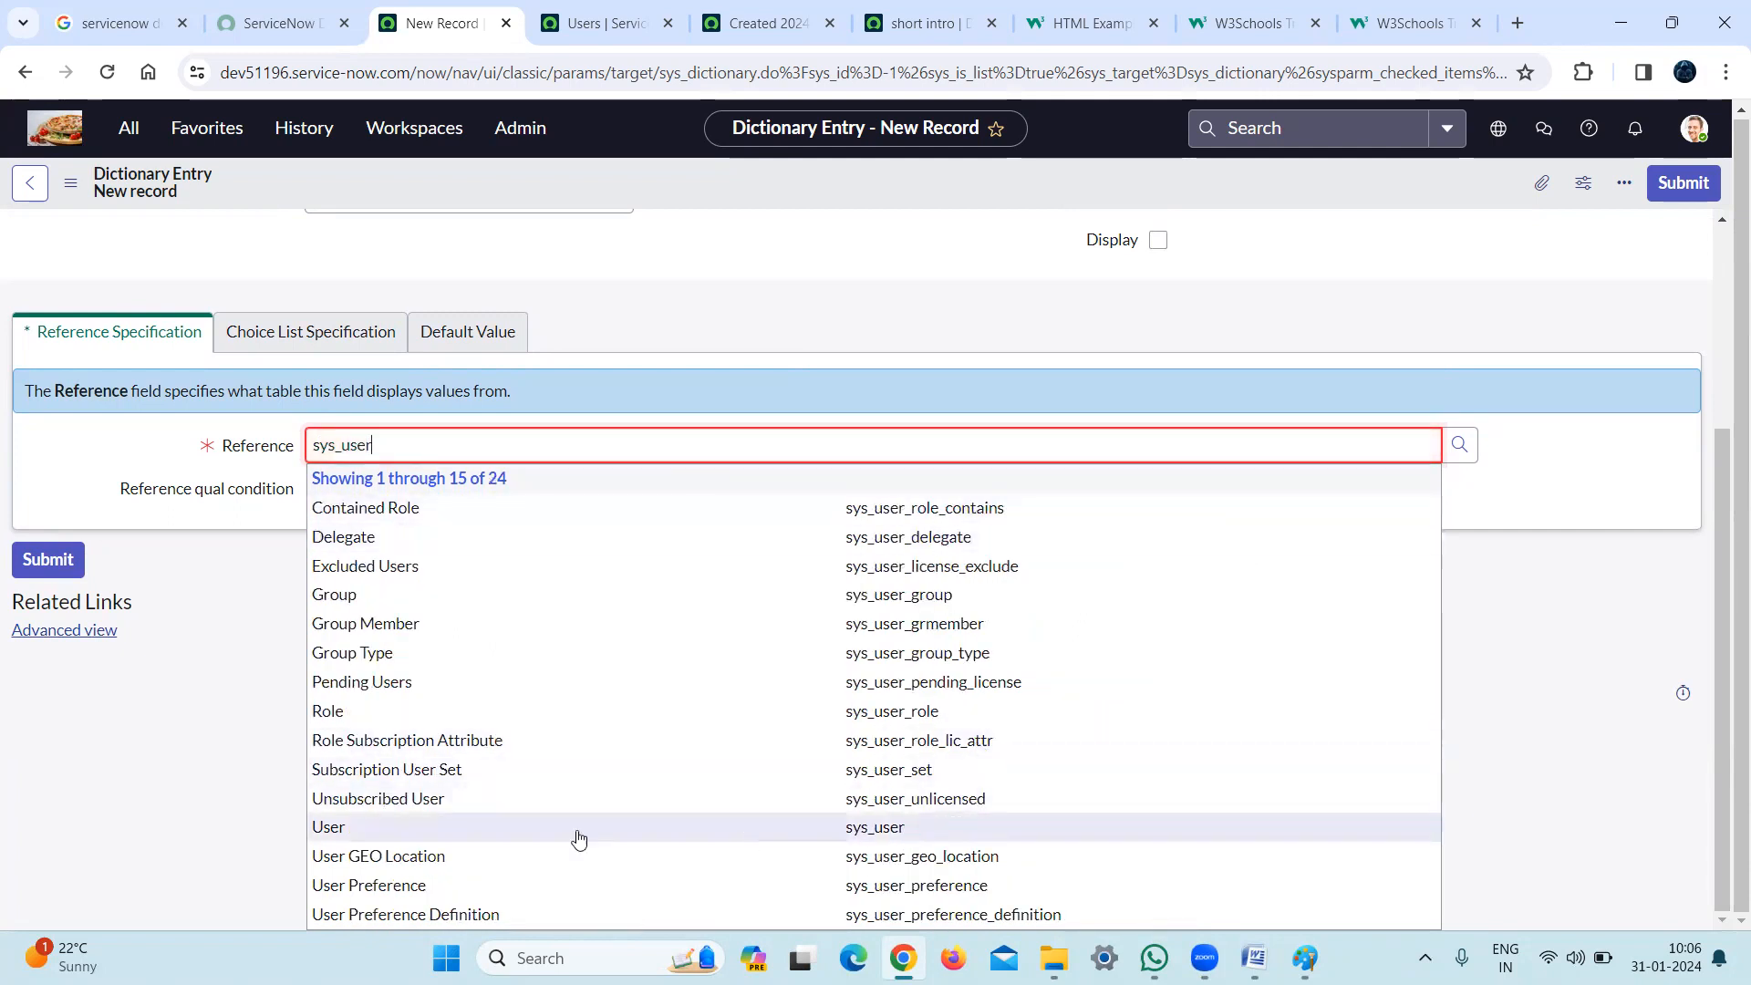
click(914, 830)
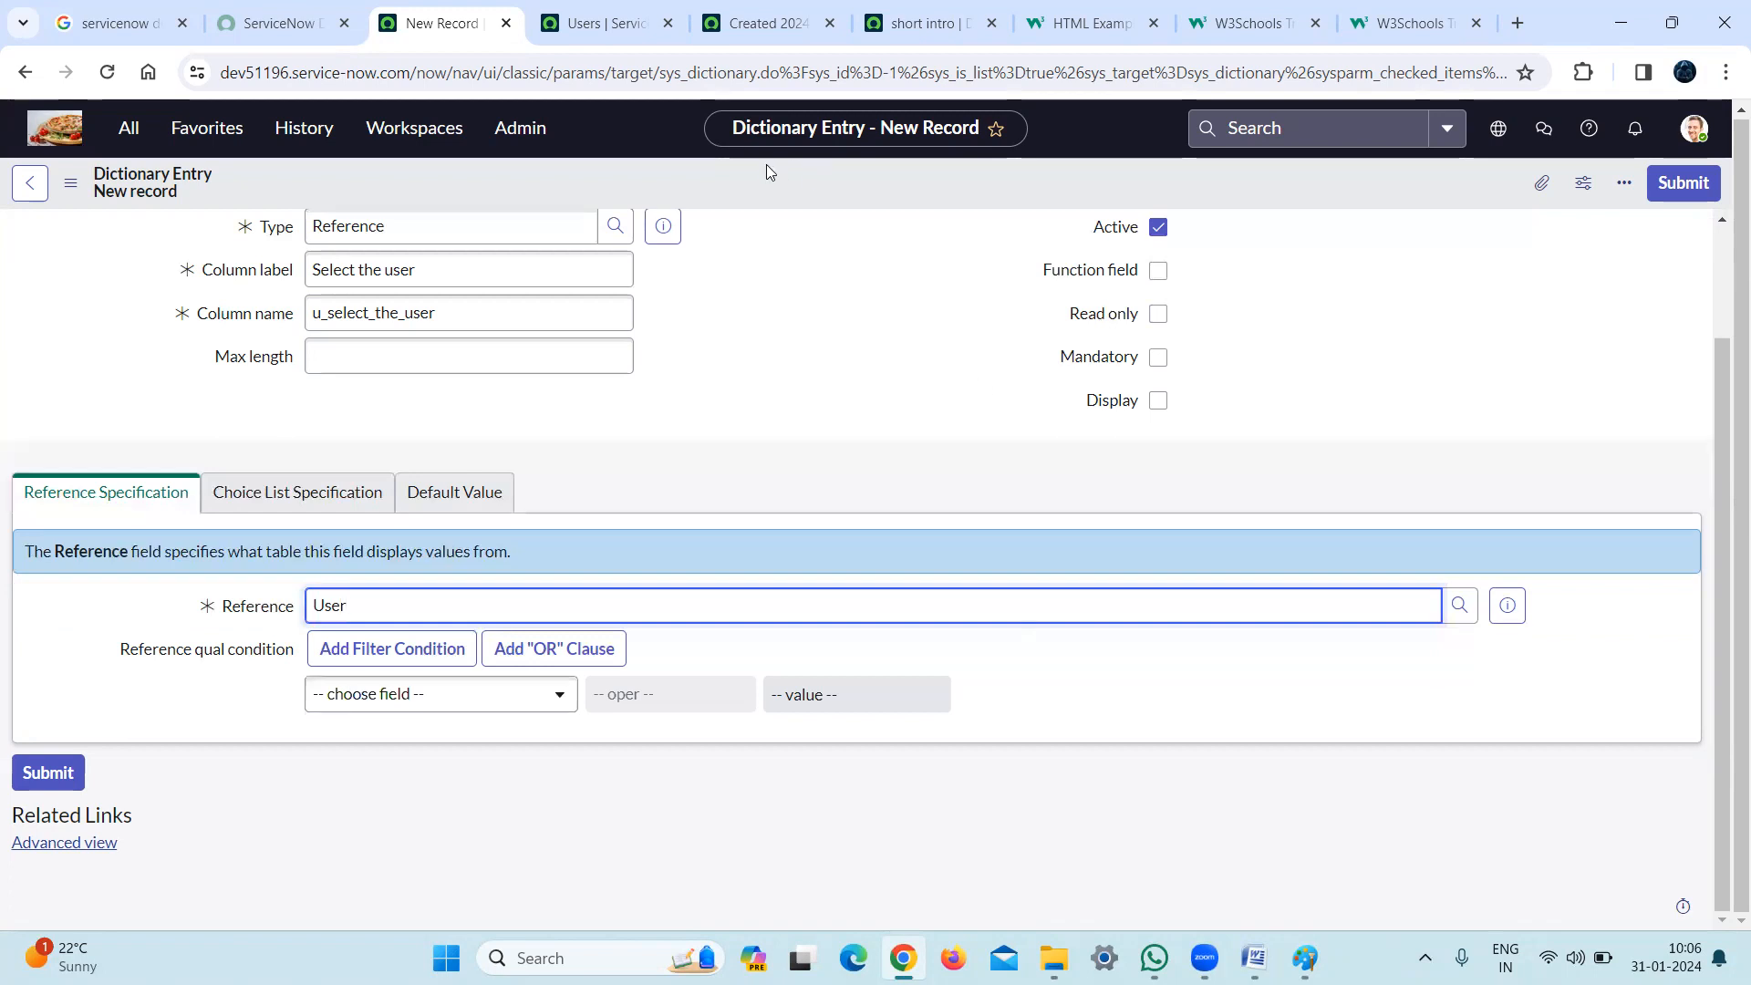
right_click(764, 169)
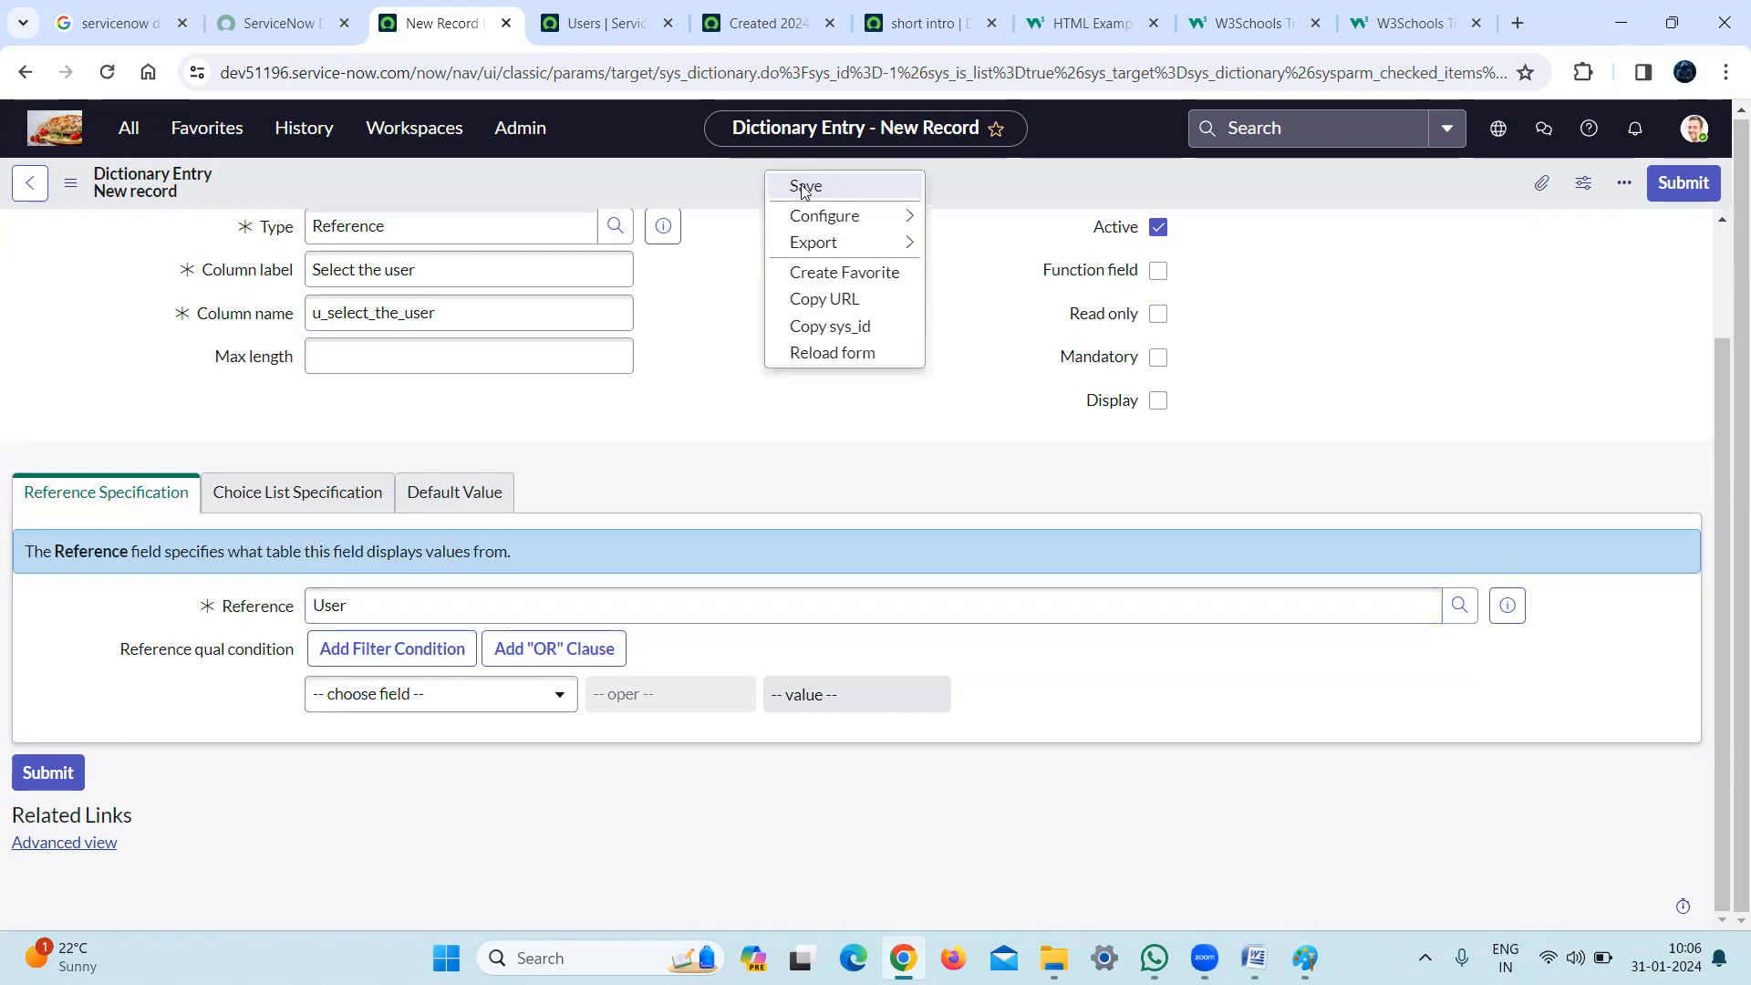
click(801, 186)
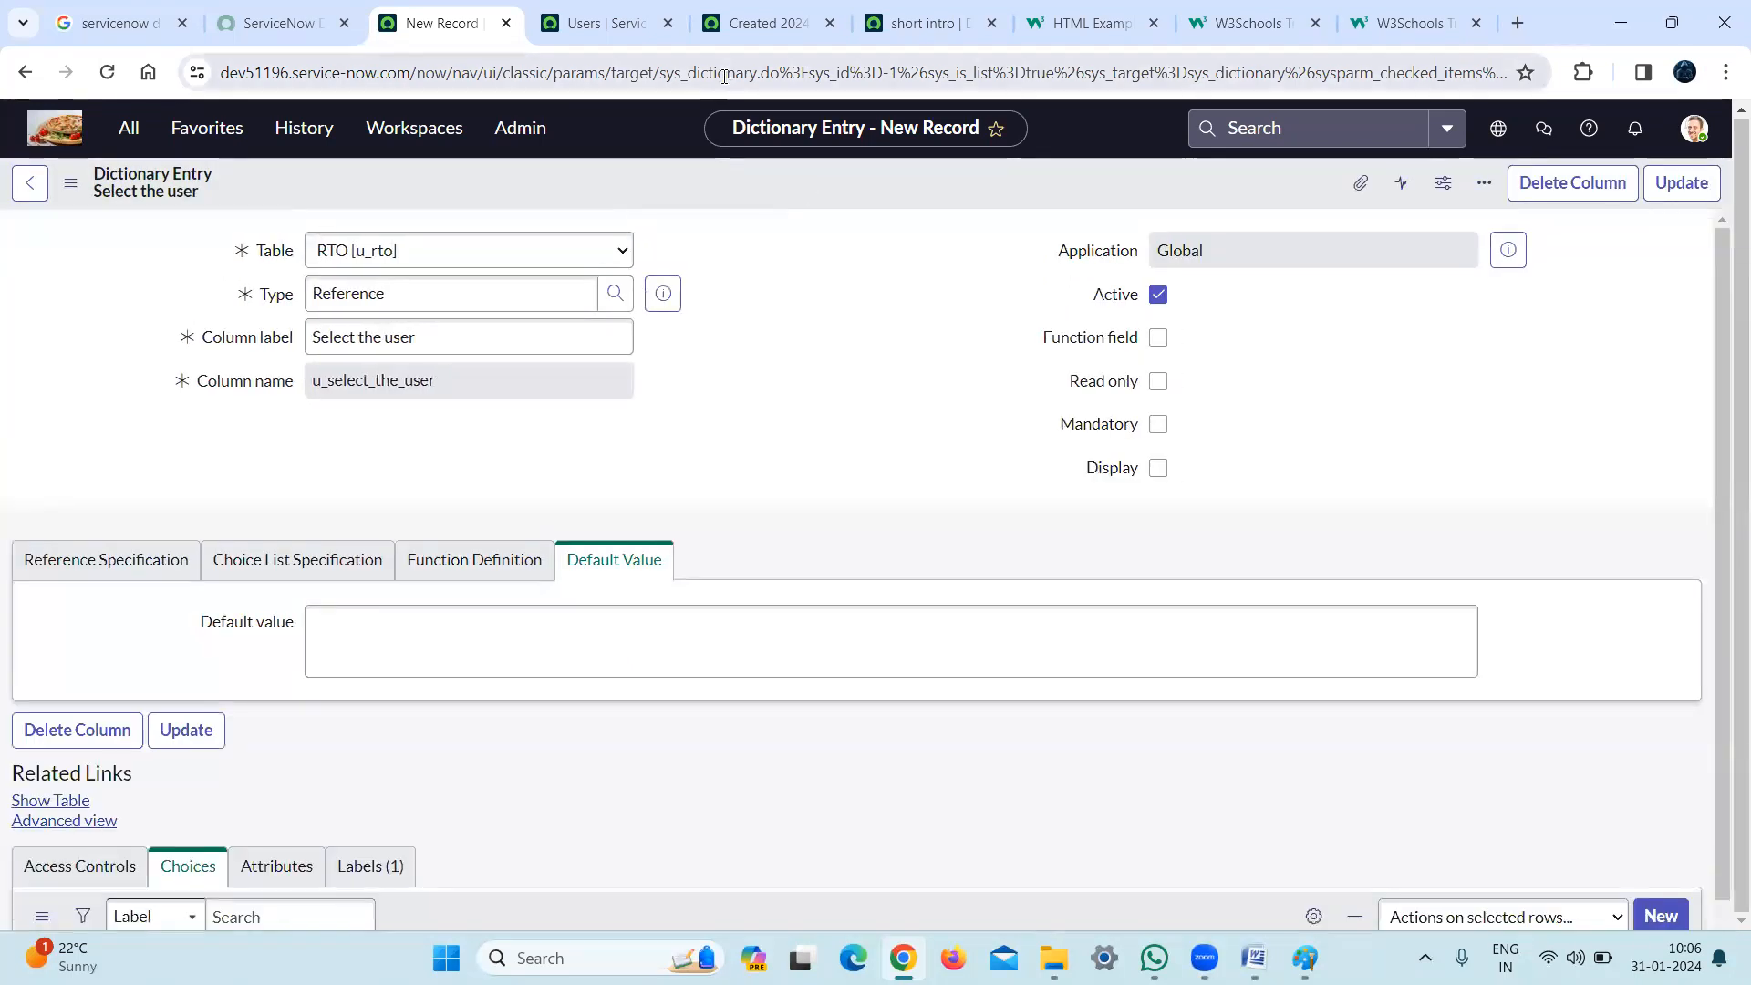
Switch to the RTO record and reload its form, discarding the unsaved changes
click(755, 37)
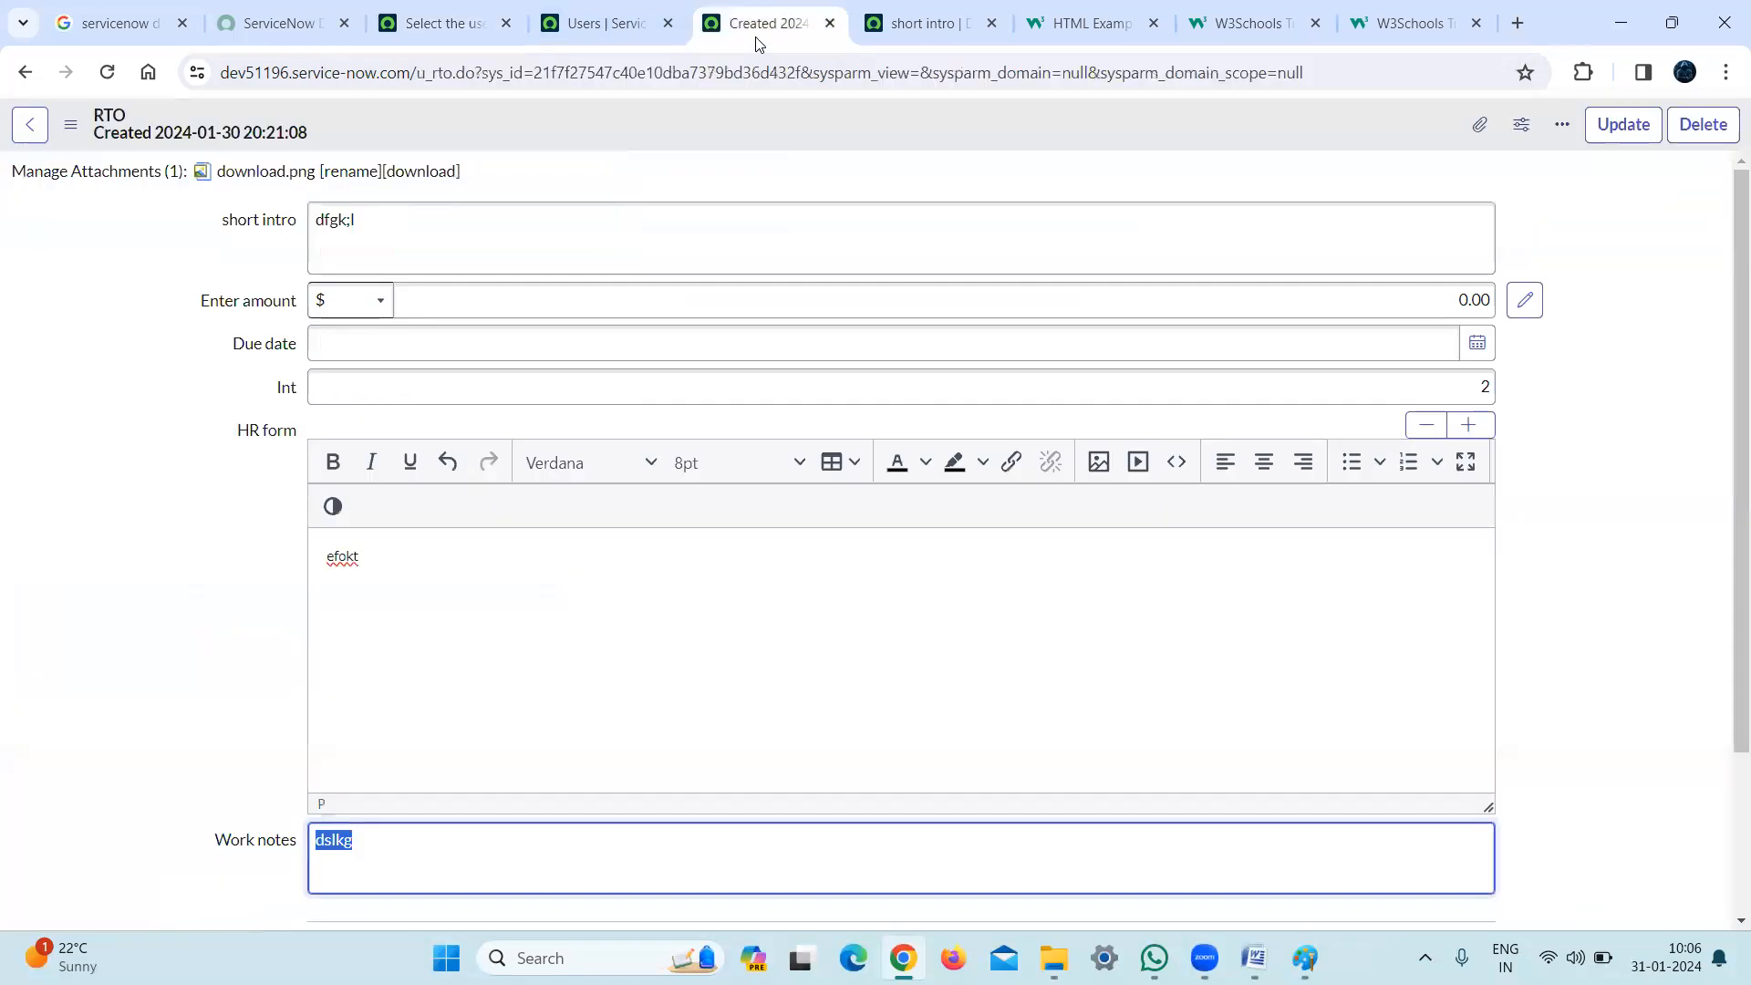
click(755, 73)
key(Return)
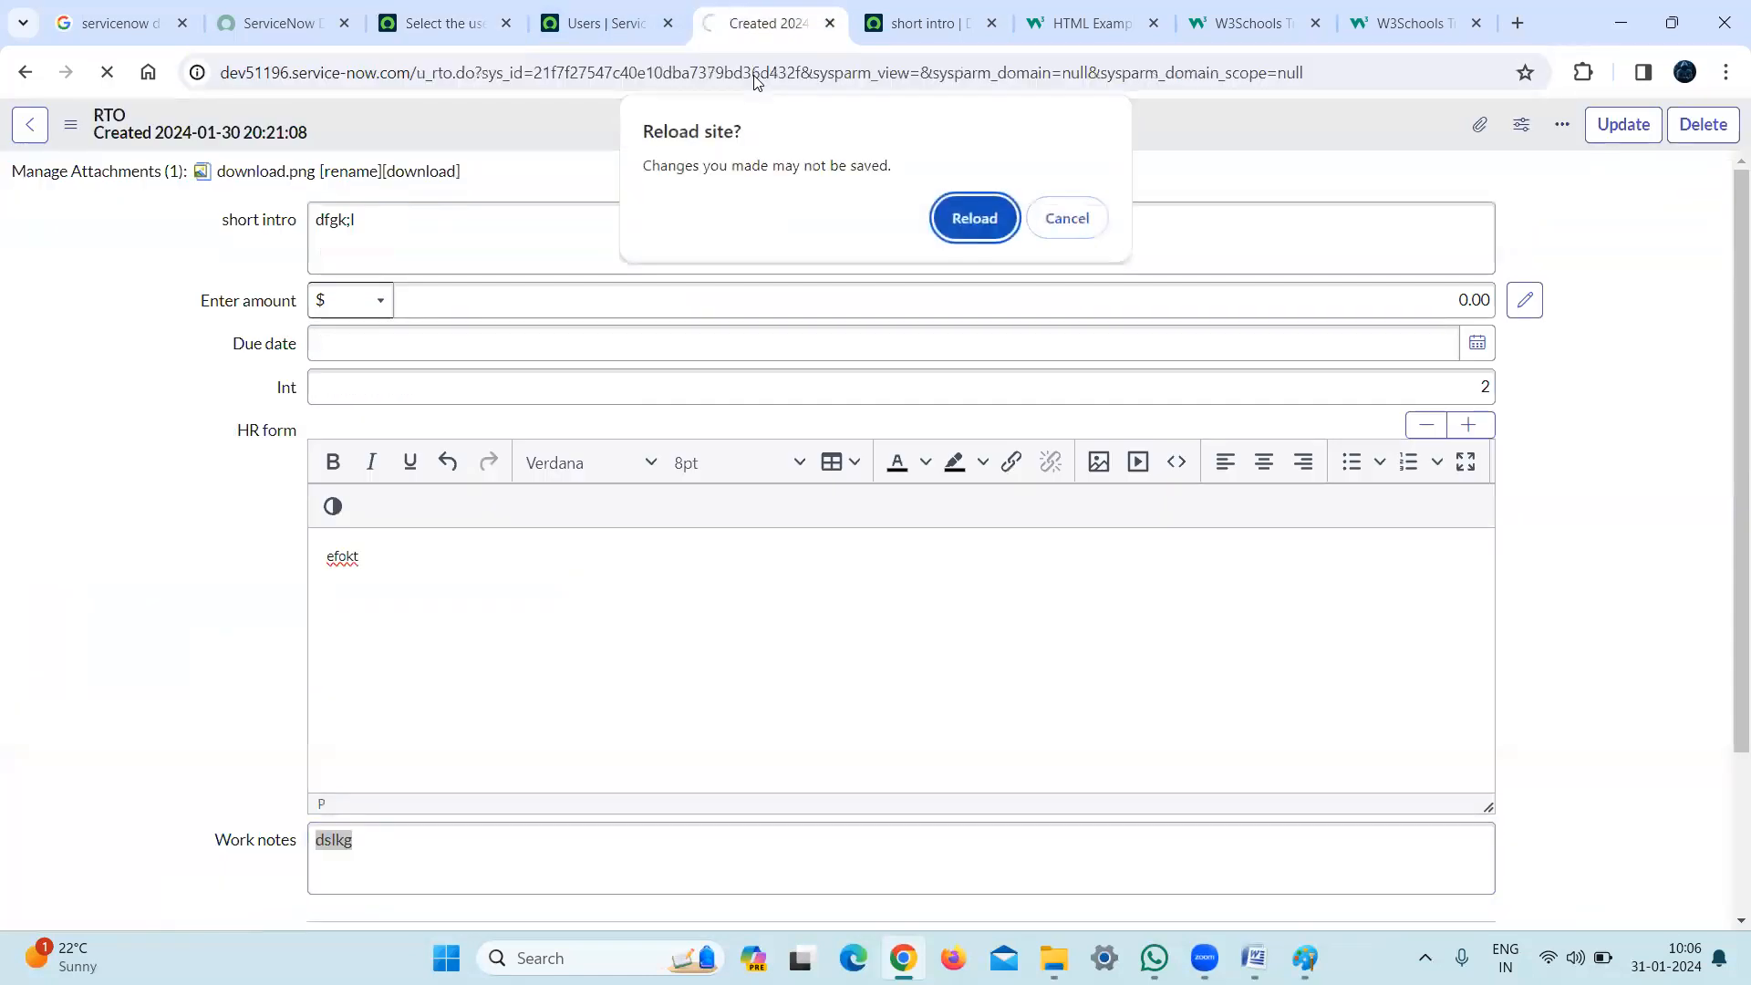
key(Return)
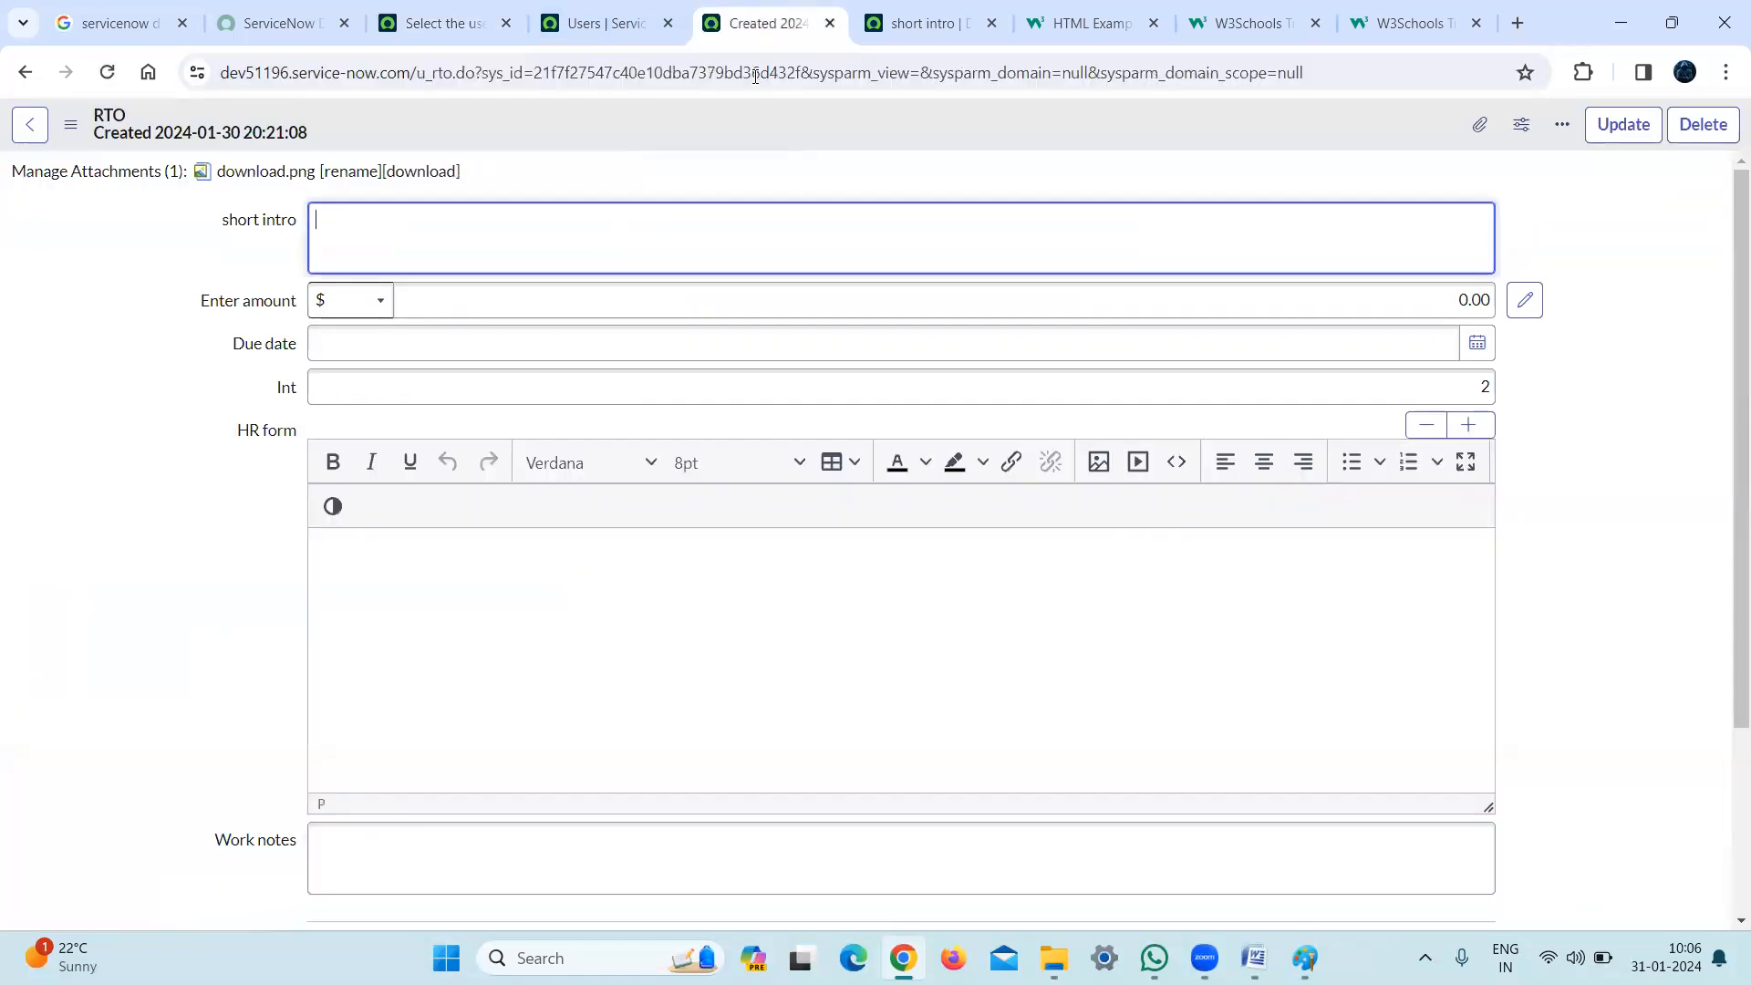
Fill the Select the user field below the work notes with System Administrator
drag(1736, 530, 1736, 847)
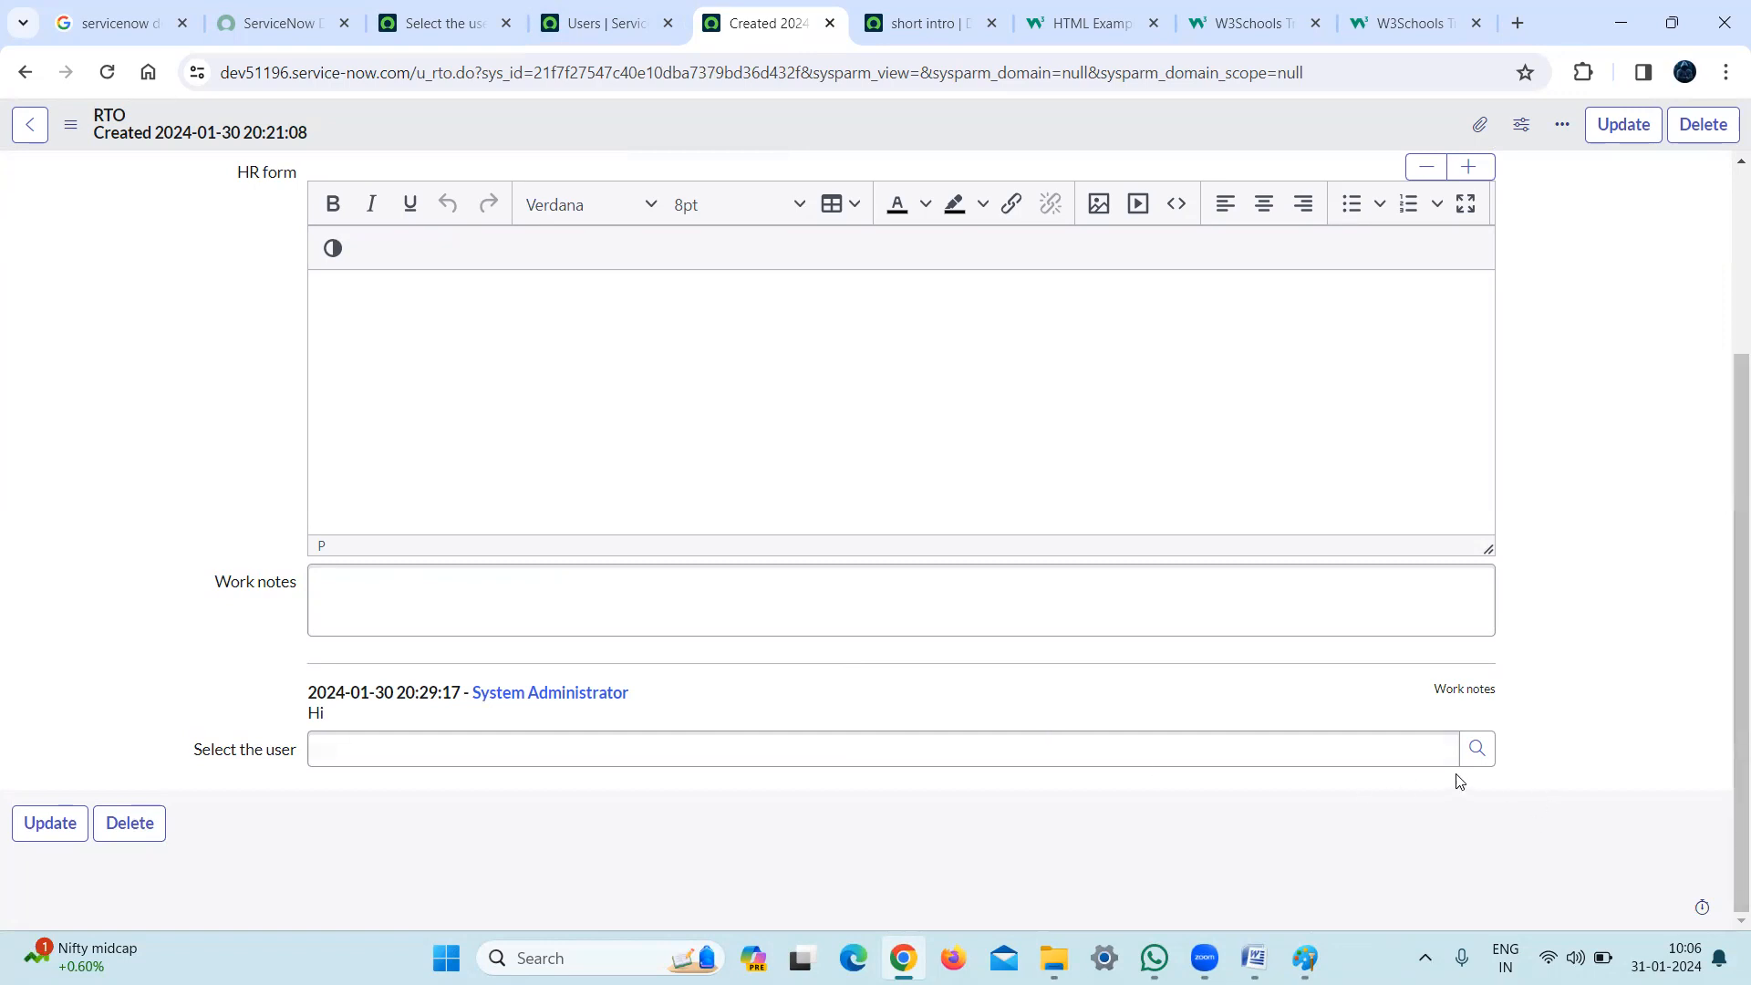
click(1300, 745)
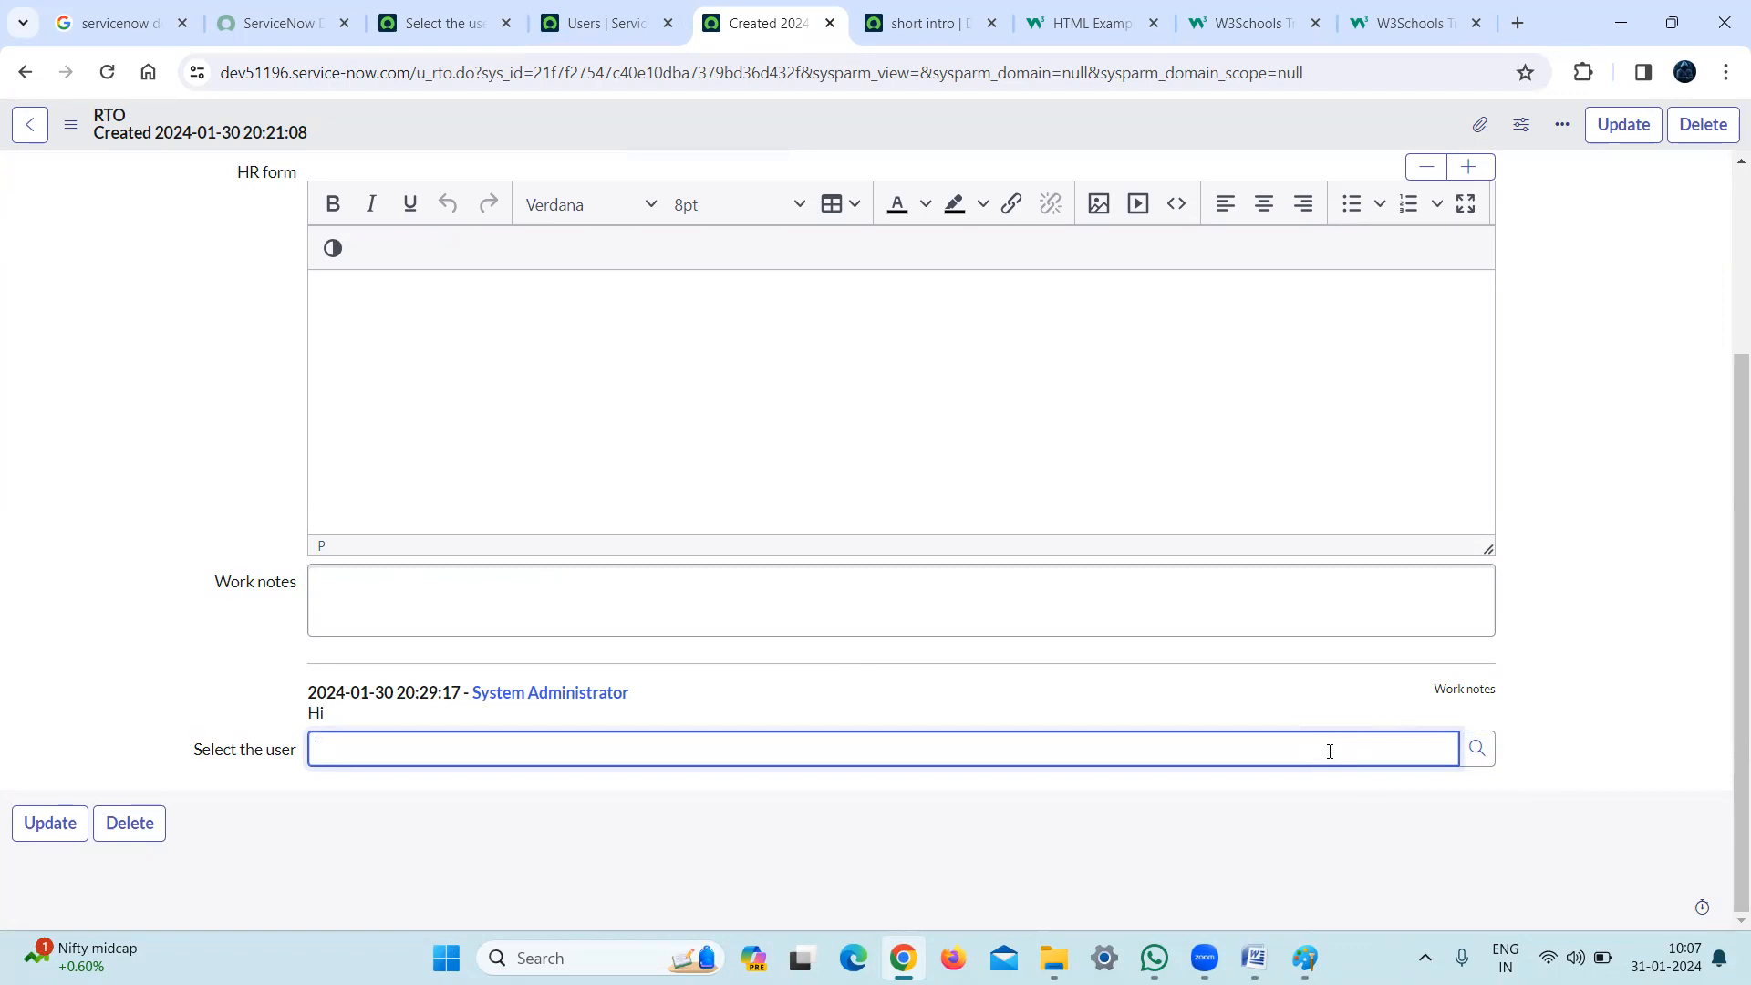
text(system admin)
key(Tab)
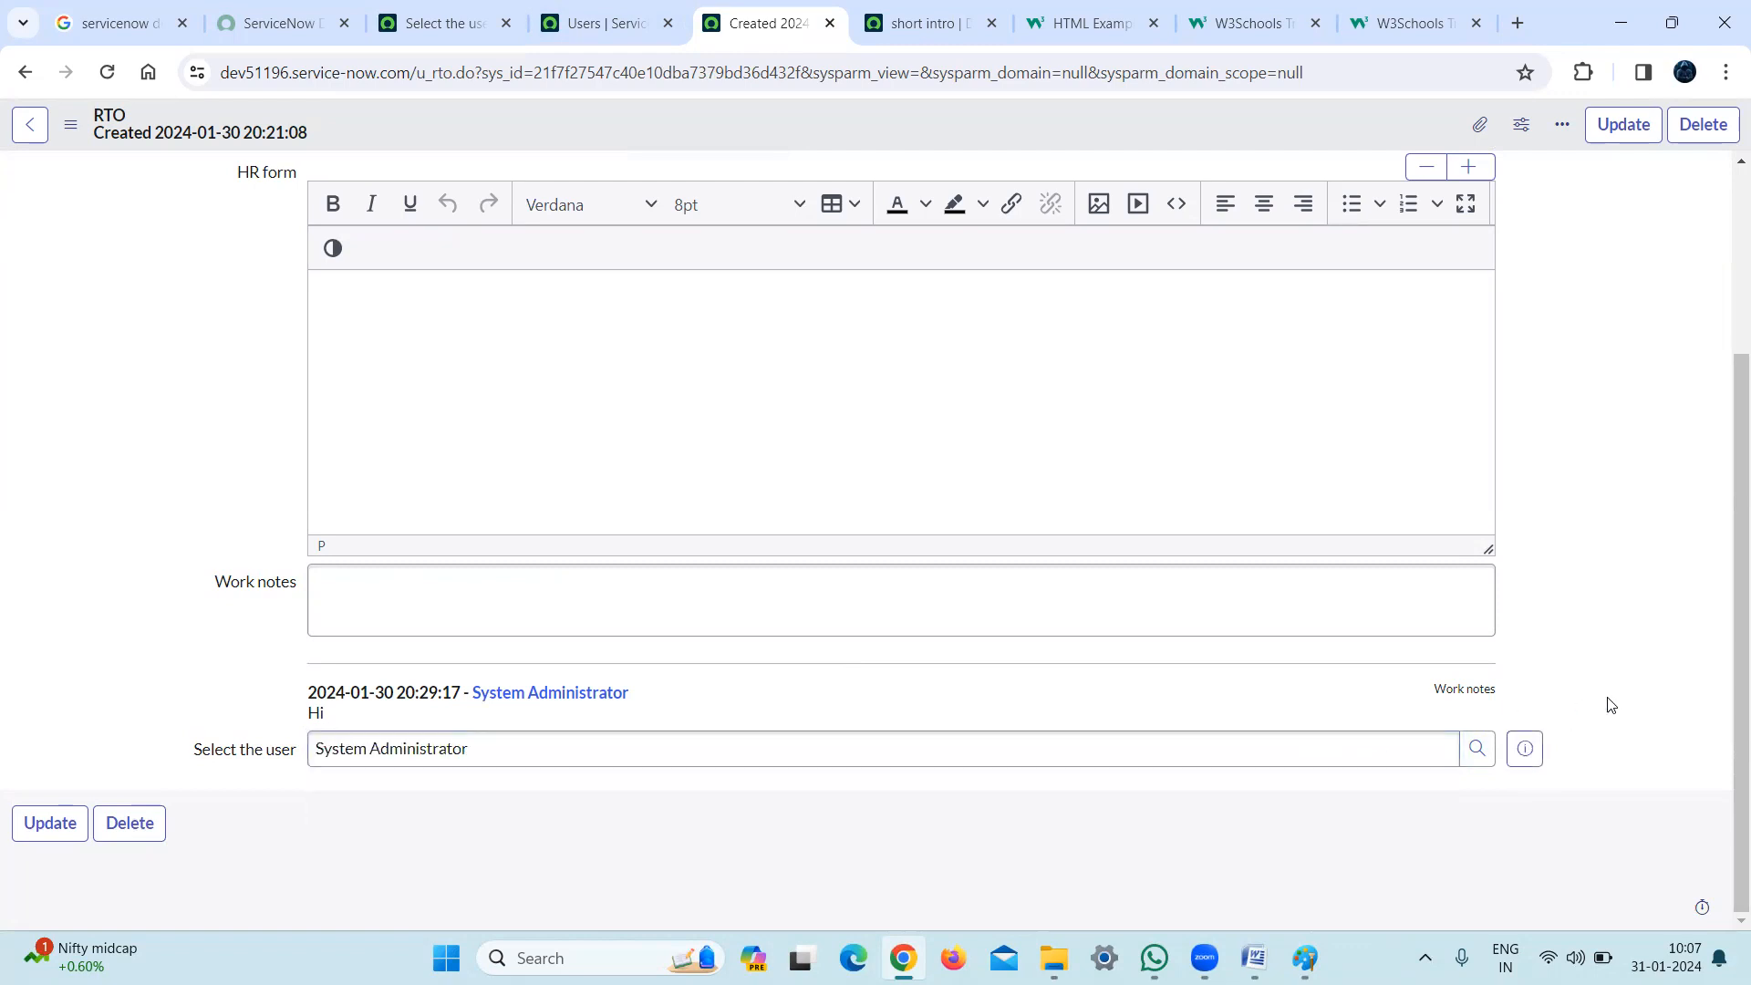
Replace the Select the user value with the name of someone not in the Users table
click(763, 758)
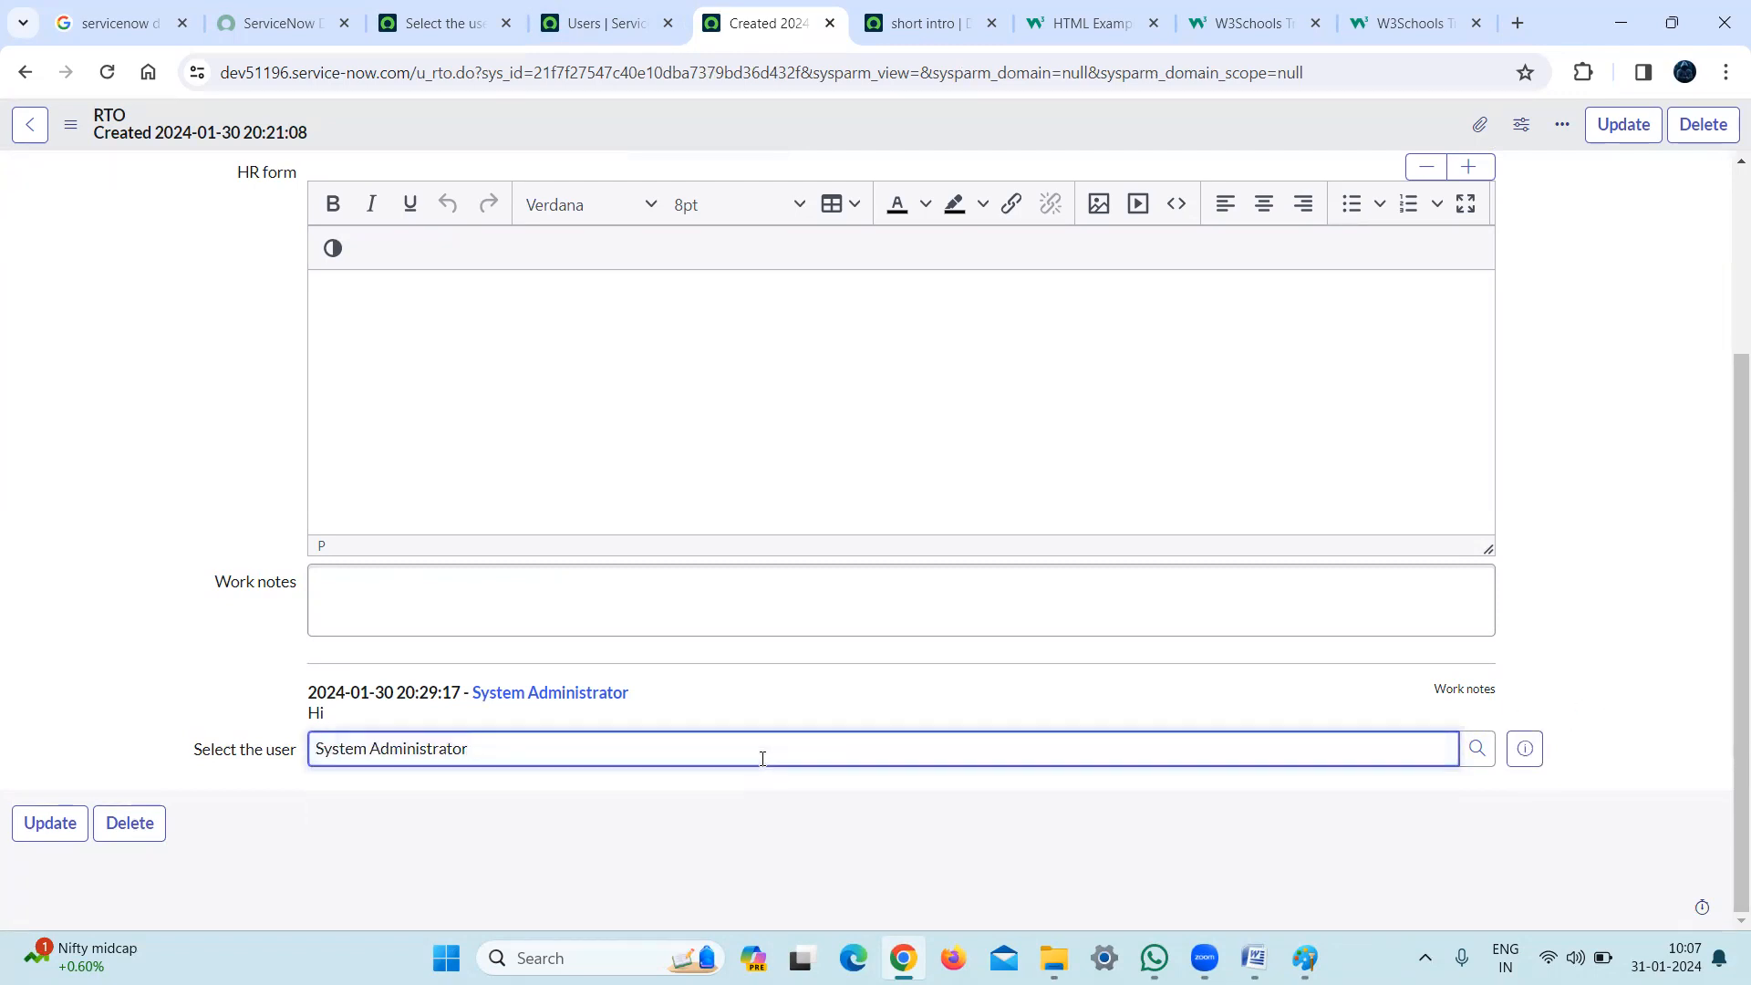
key(ctrl+a)
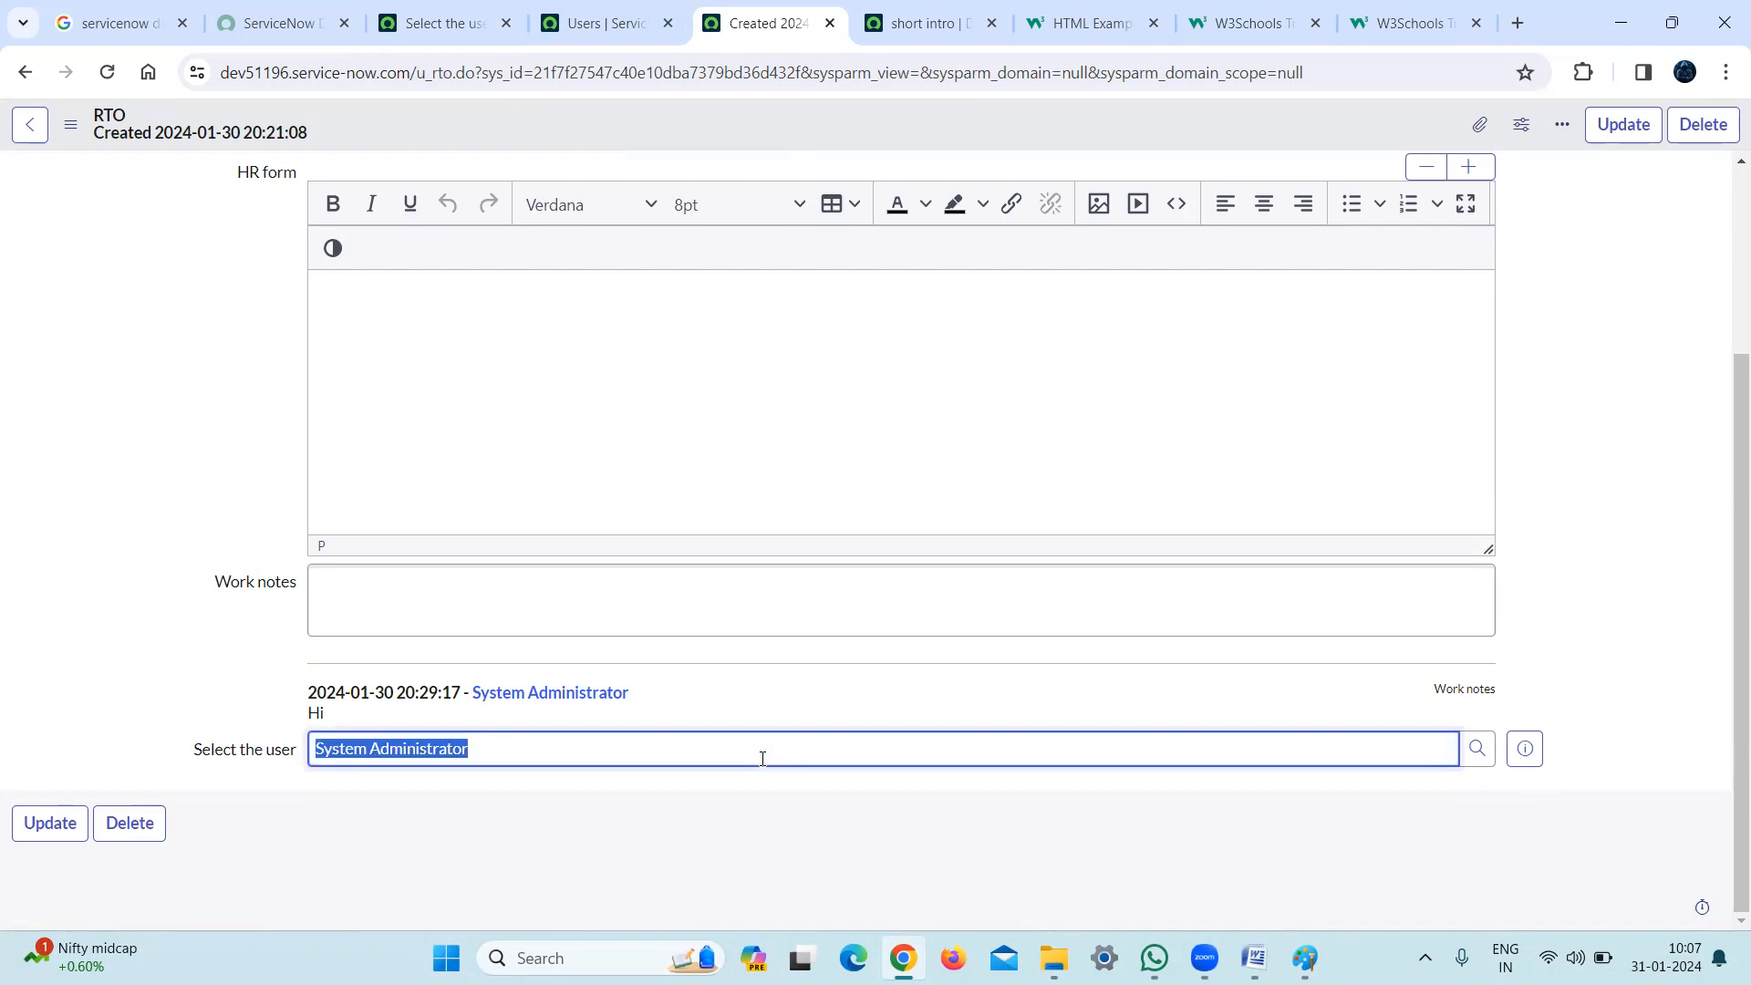
key(BackSpace)
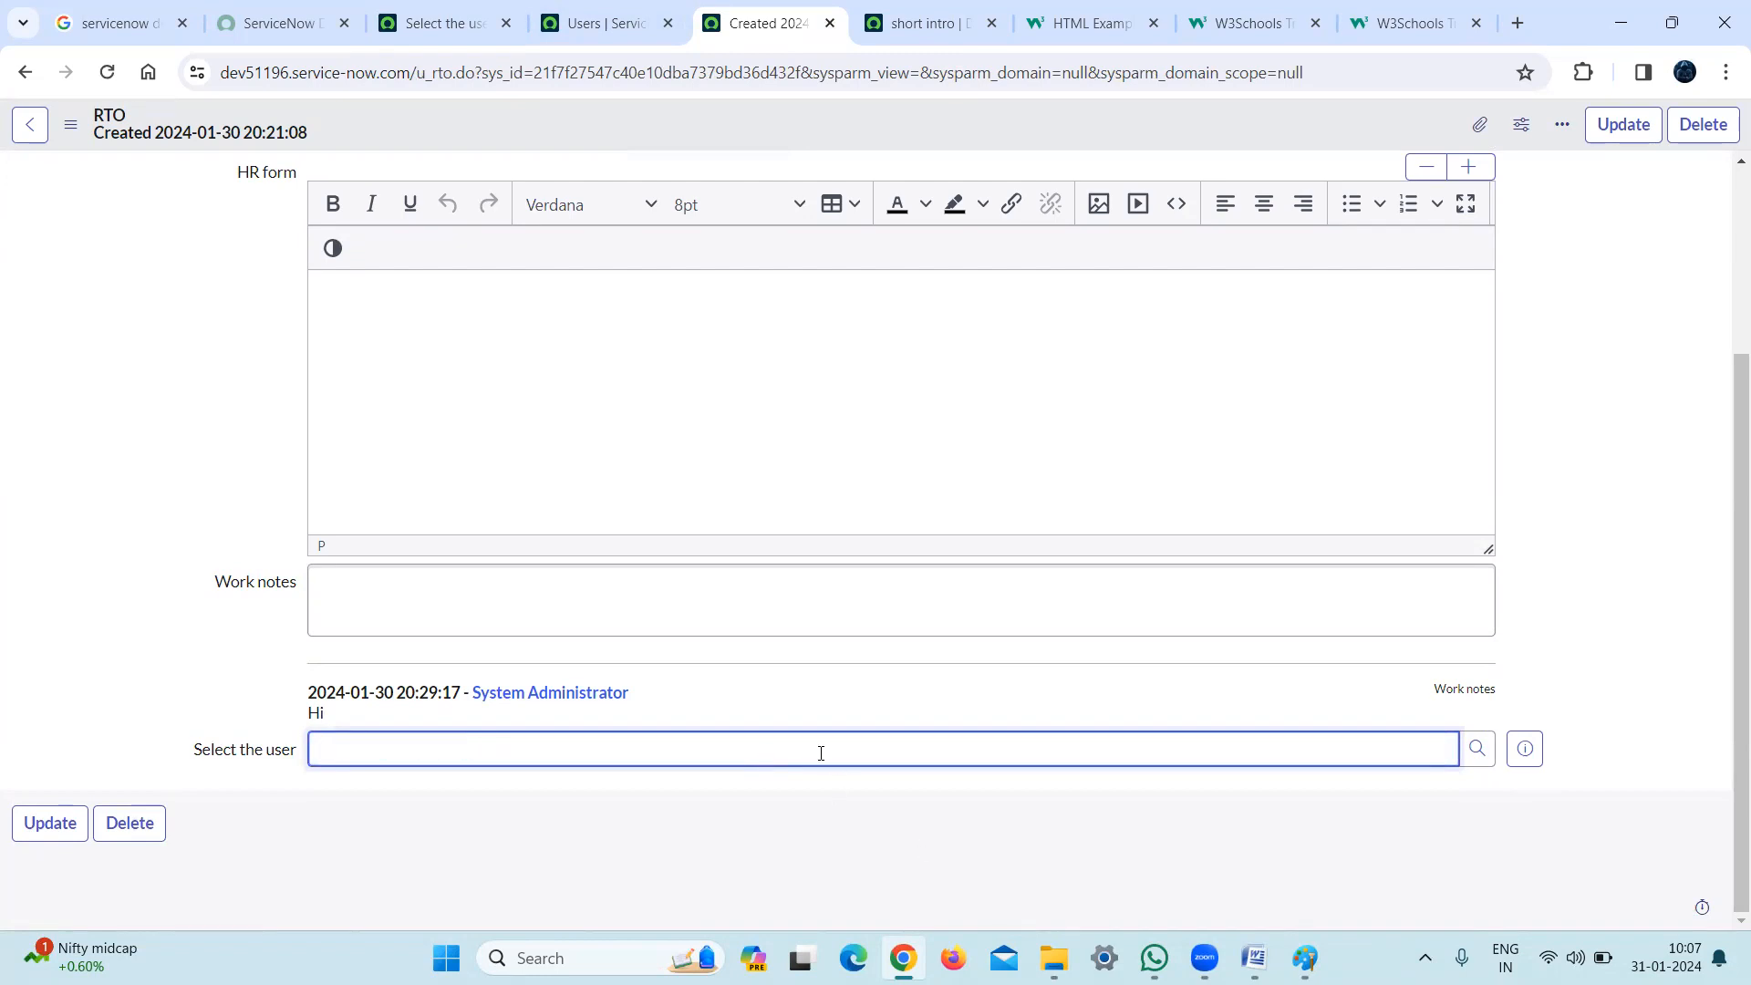
text(chai)
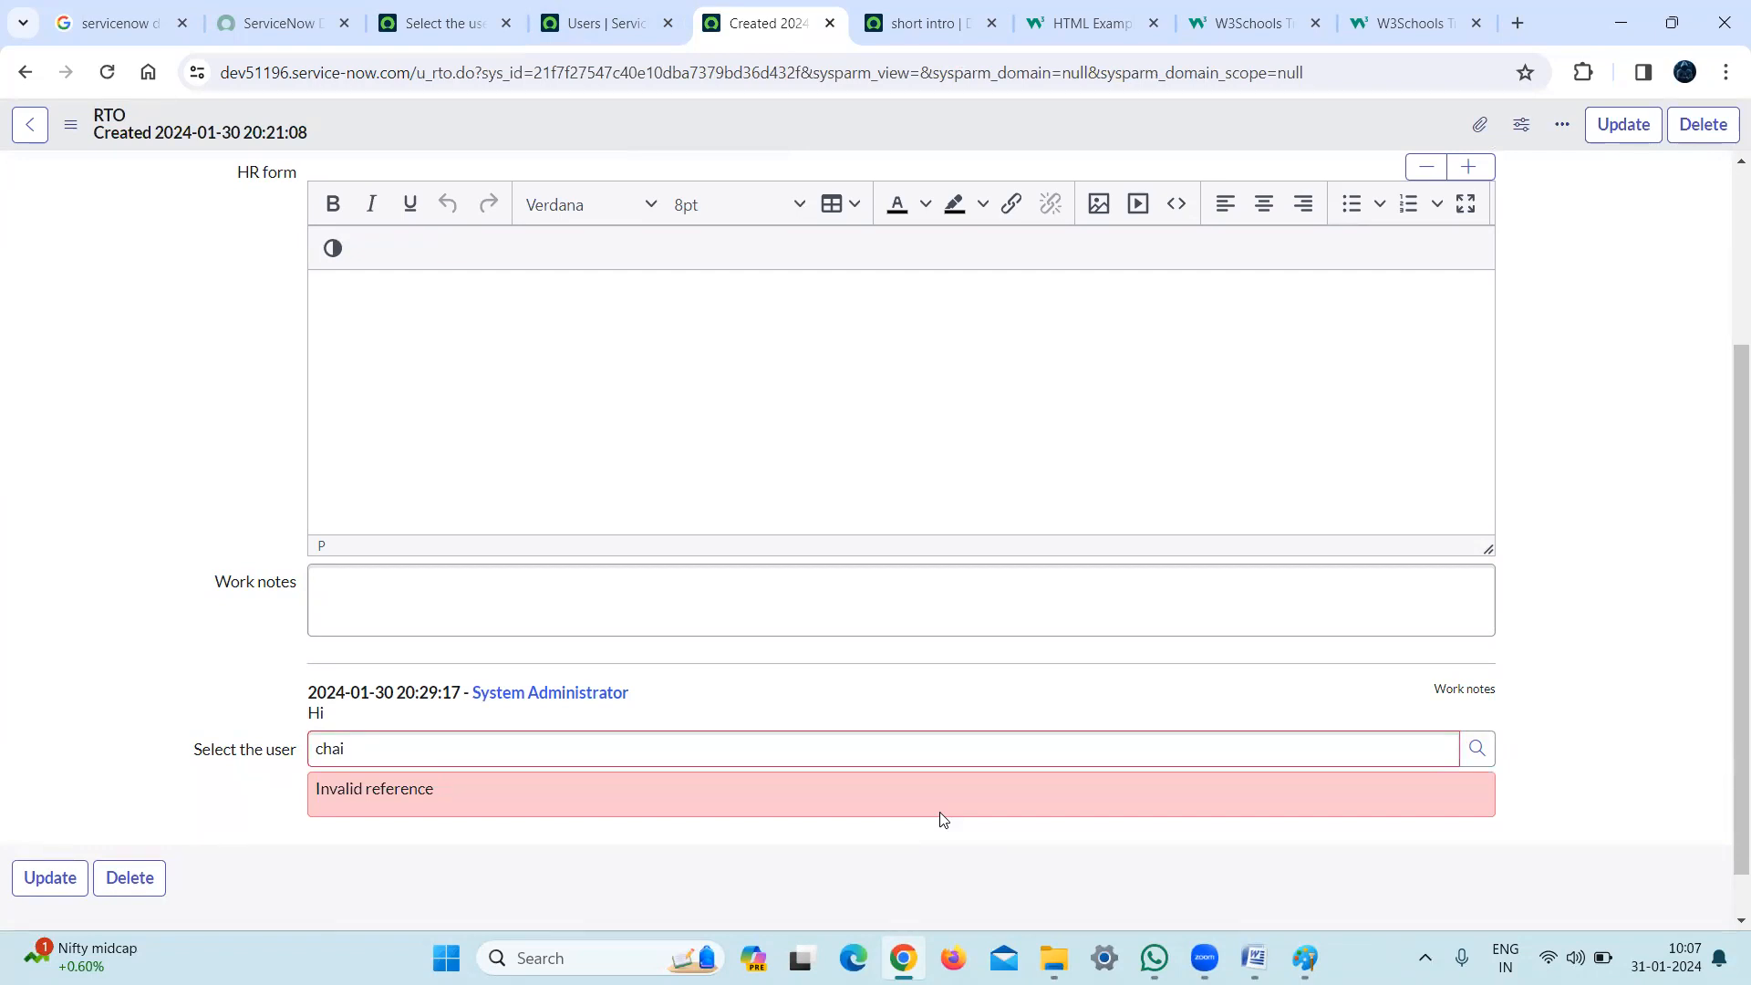
Try to copy the first user's name from the Users list into the RTO record's Select the user field, and undo the paste
key(ctrl+shift+Tab)
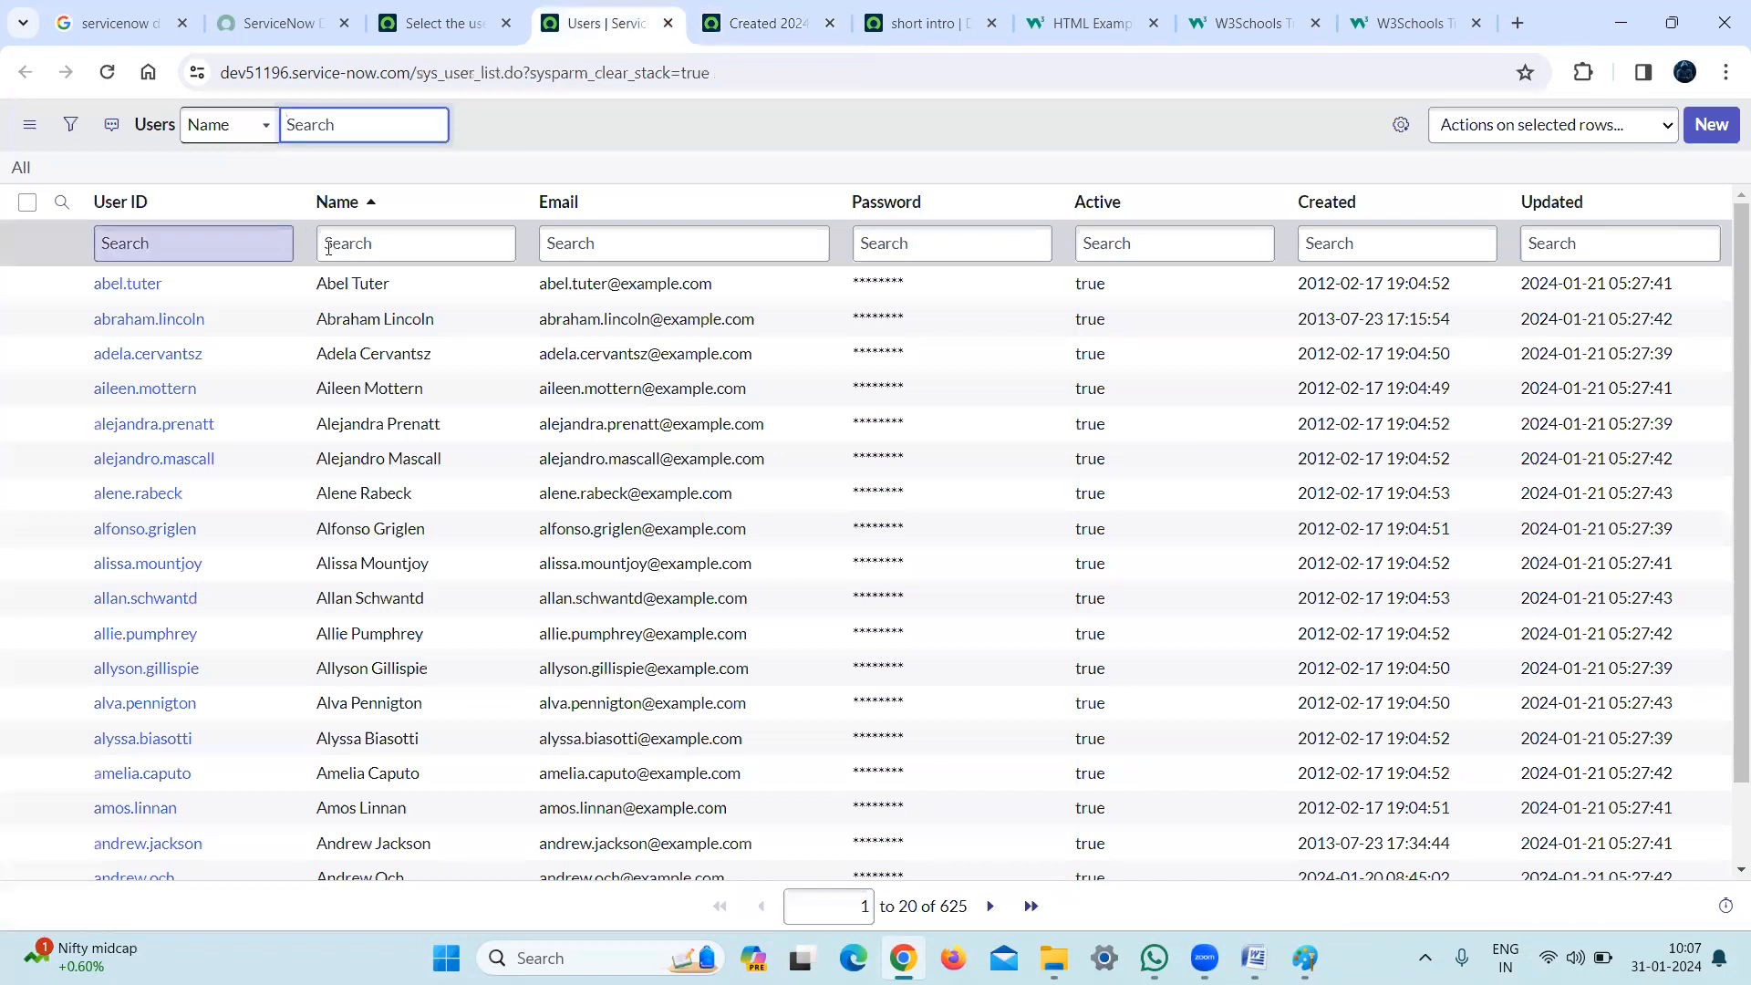
drag(398, 288, 313, 286)
key(ctrl+c)
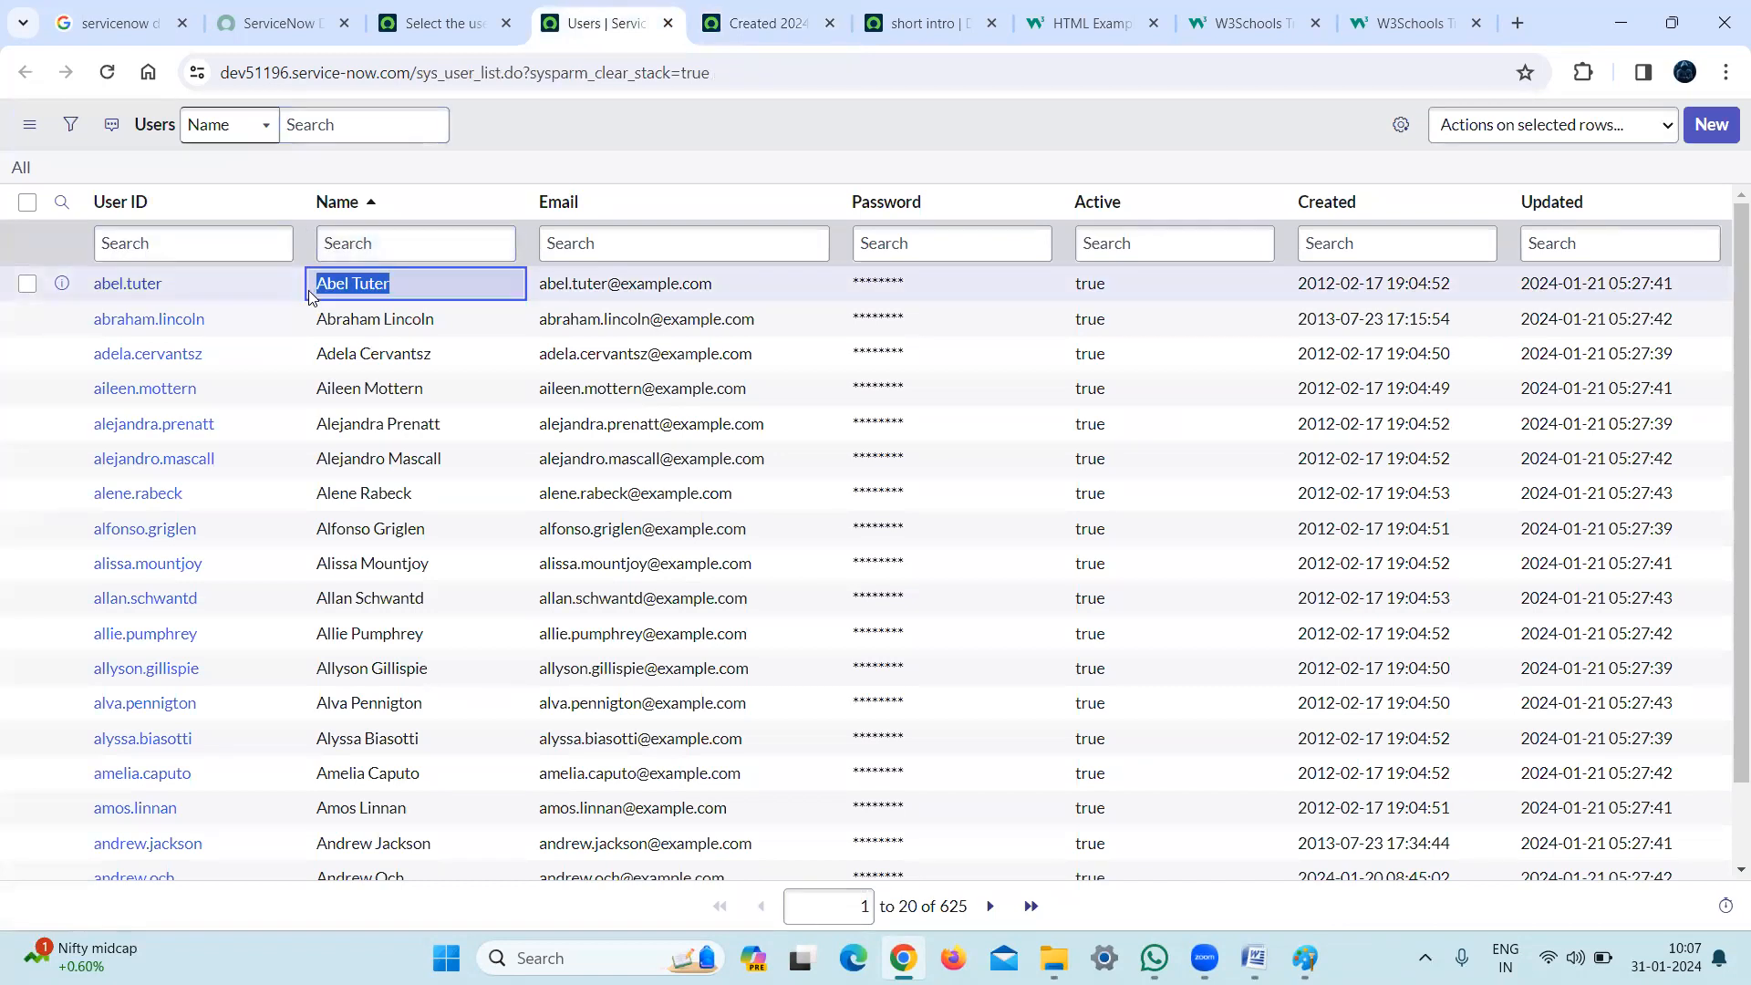
click(745, 36)
click(598, 749)
double_click(599, 749)
key(ctrl+v)
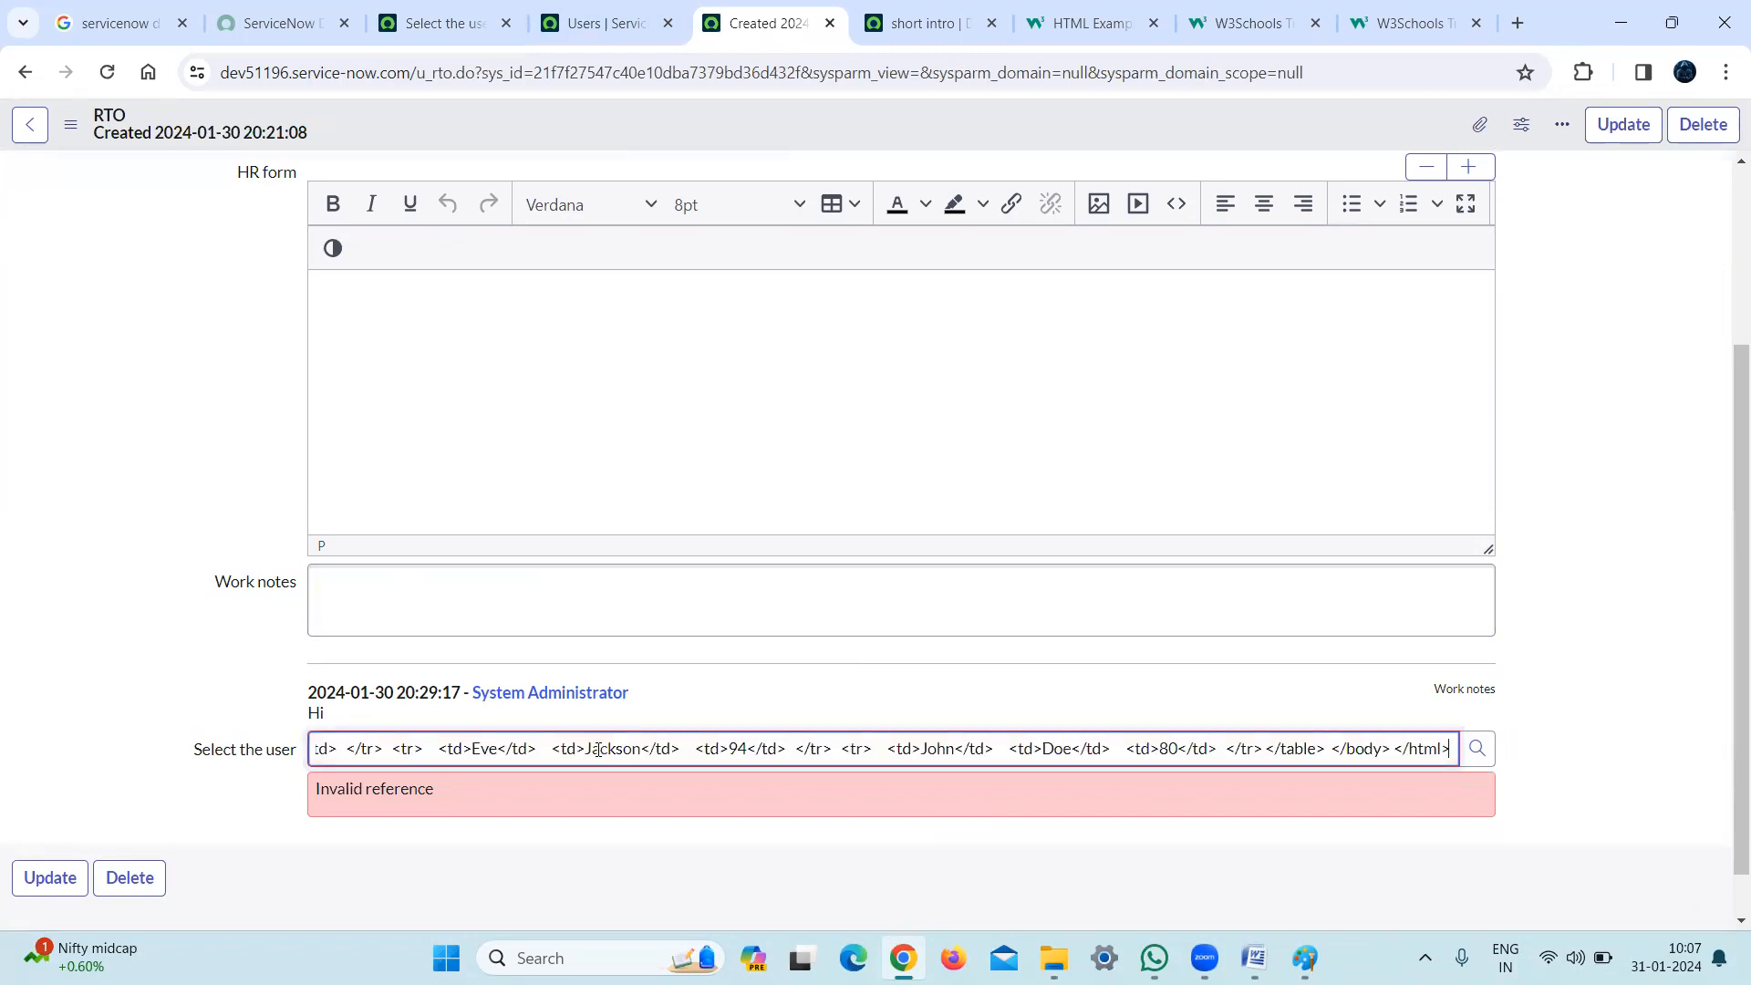
key(ctrl+z)
Clear the invalid entry from the Select the user field on the RTO record
click(416, 44)
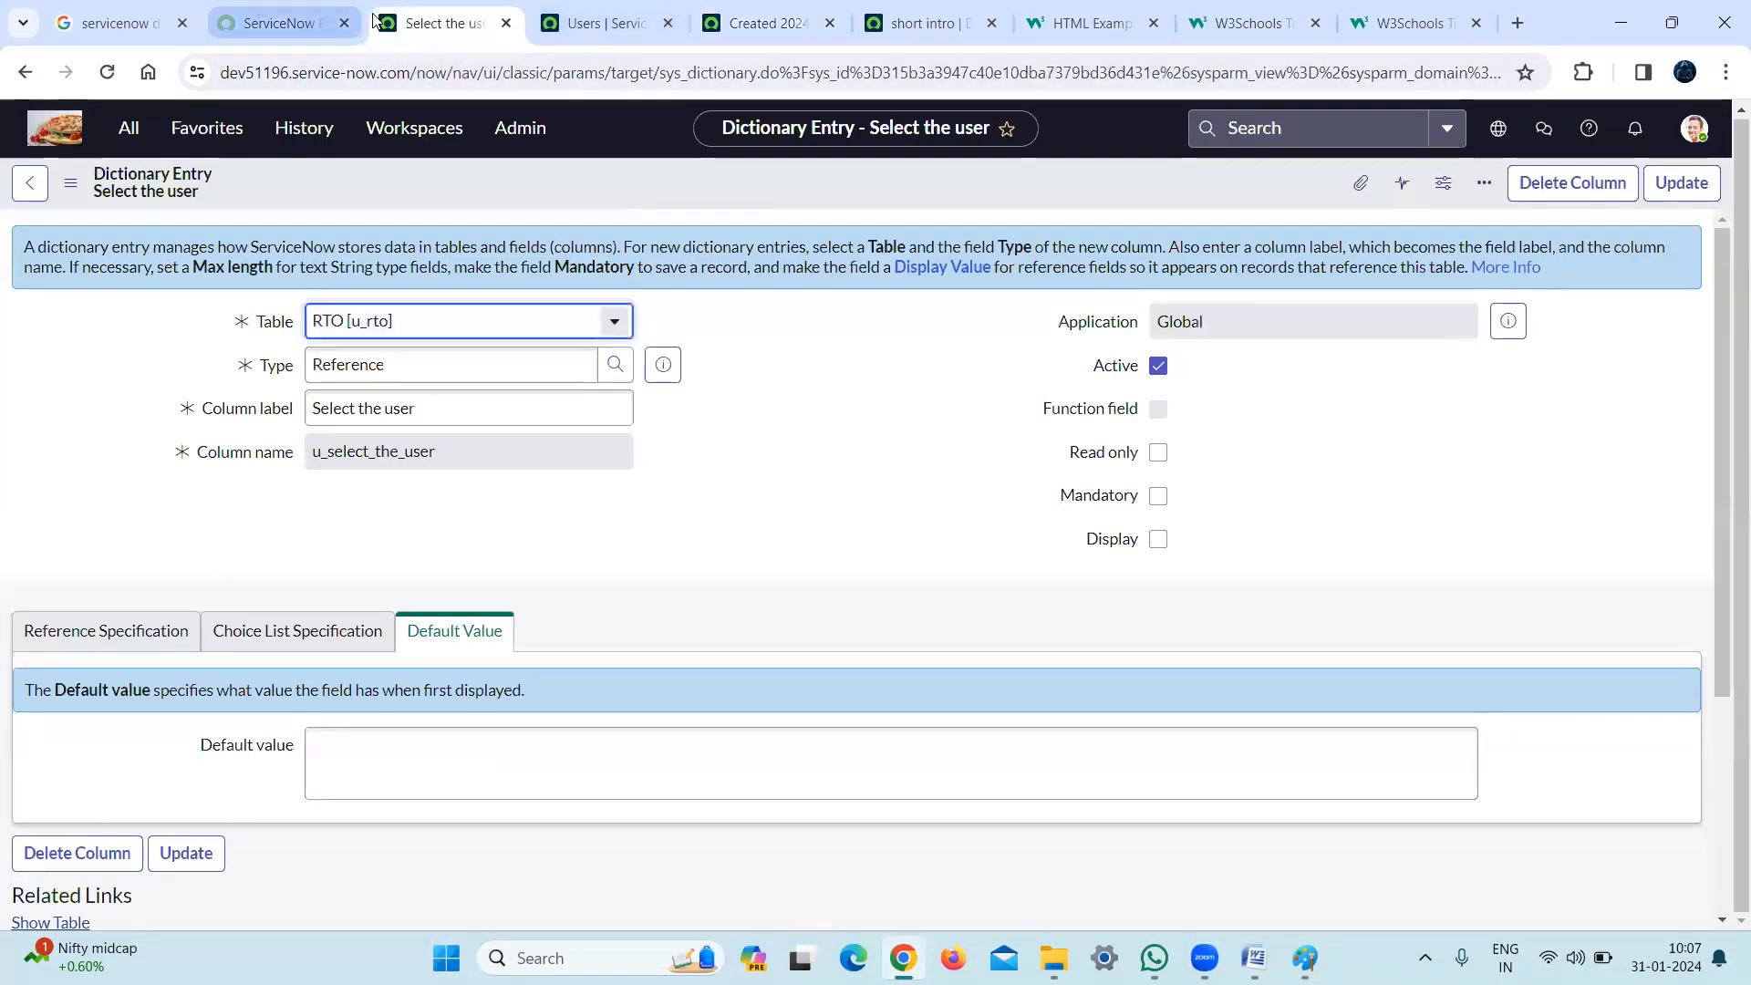
click(602, 23)
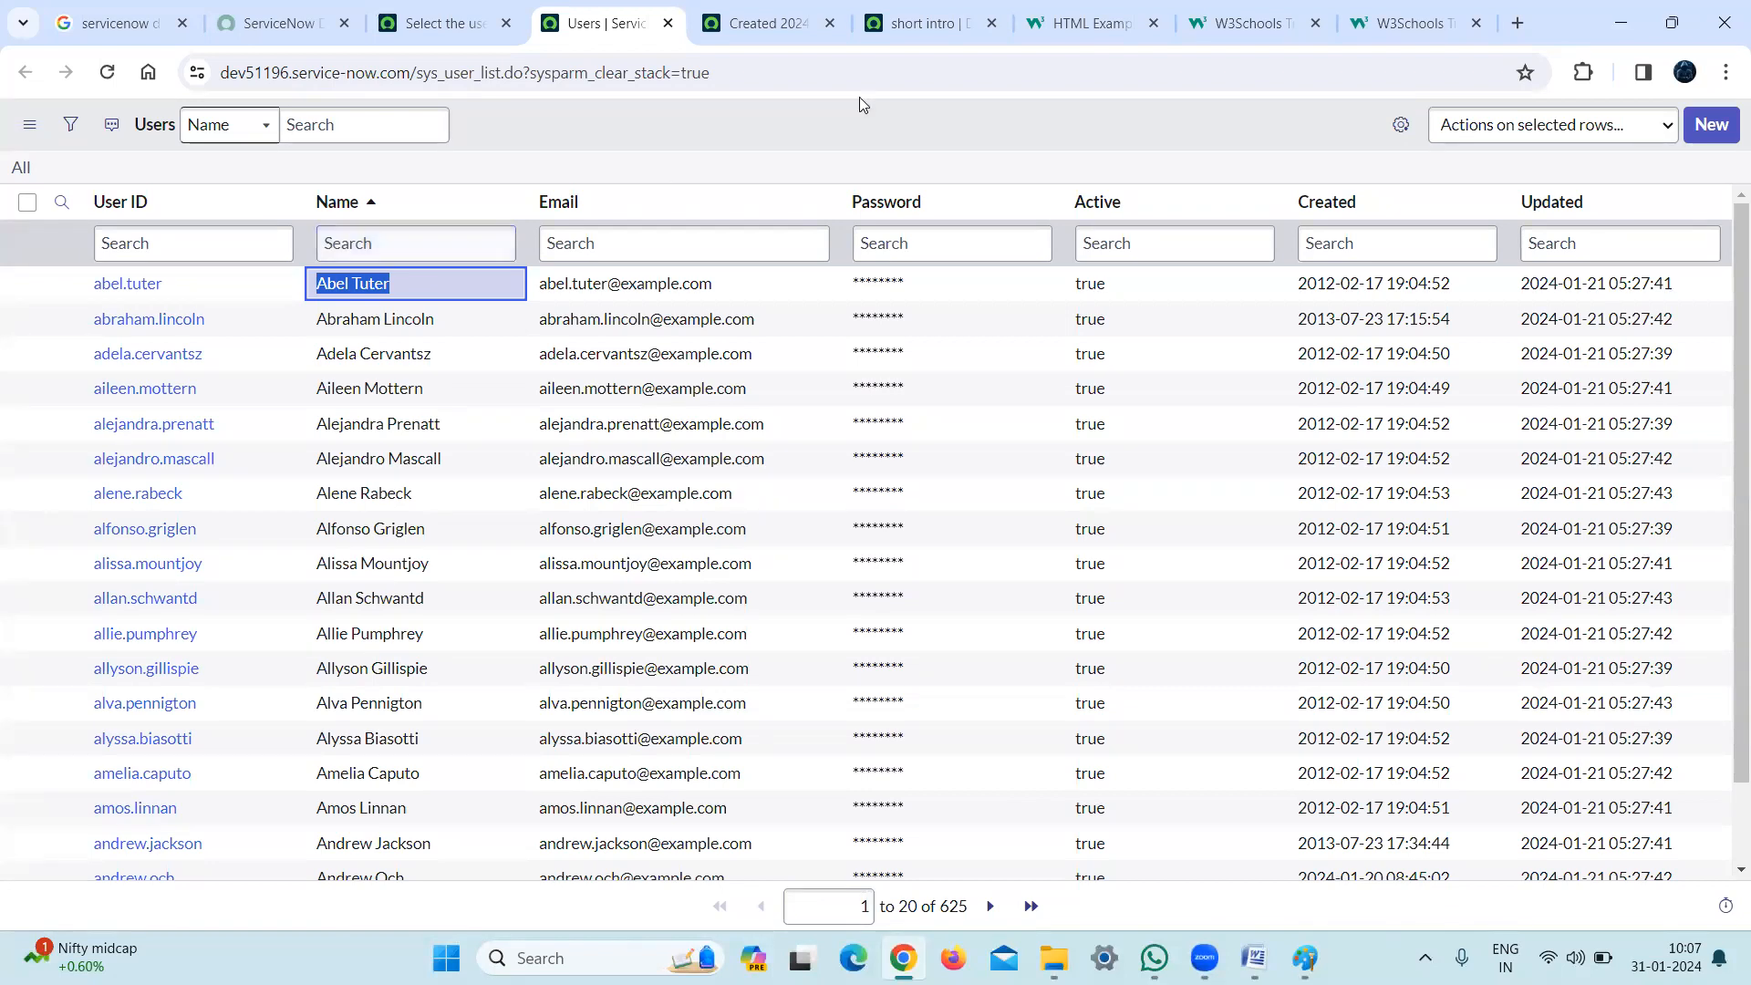
click(766, 38)
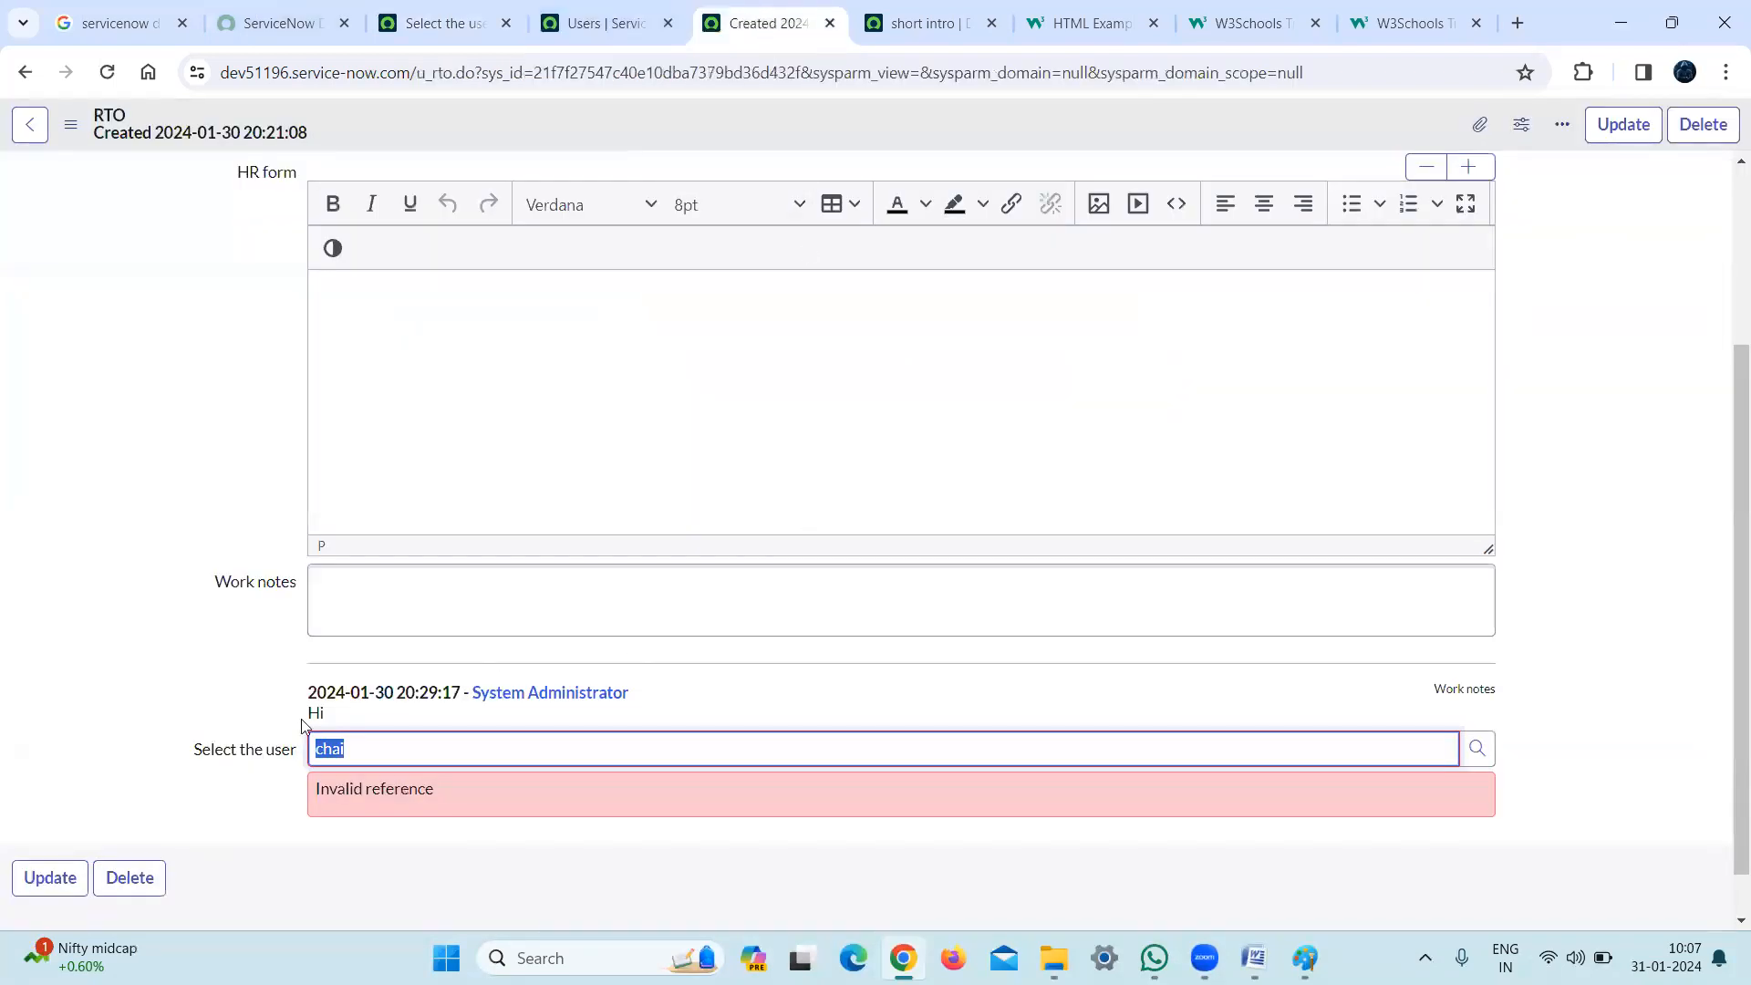
click(408, 764)
key(ctrl+a)
key(BackSpace)
click(773, 708)
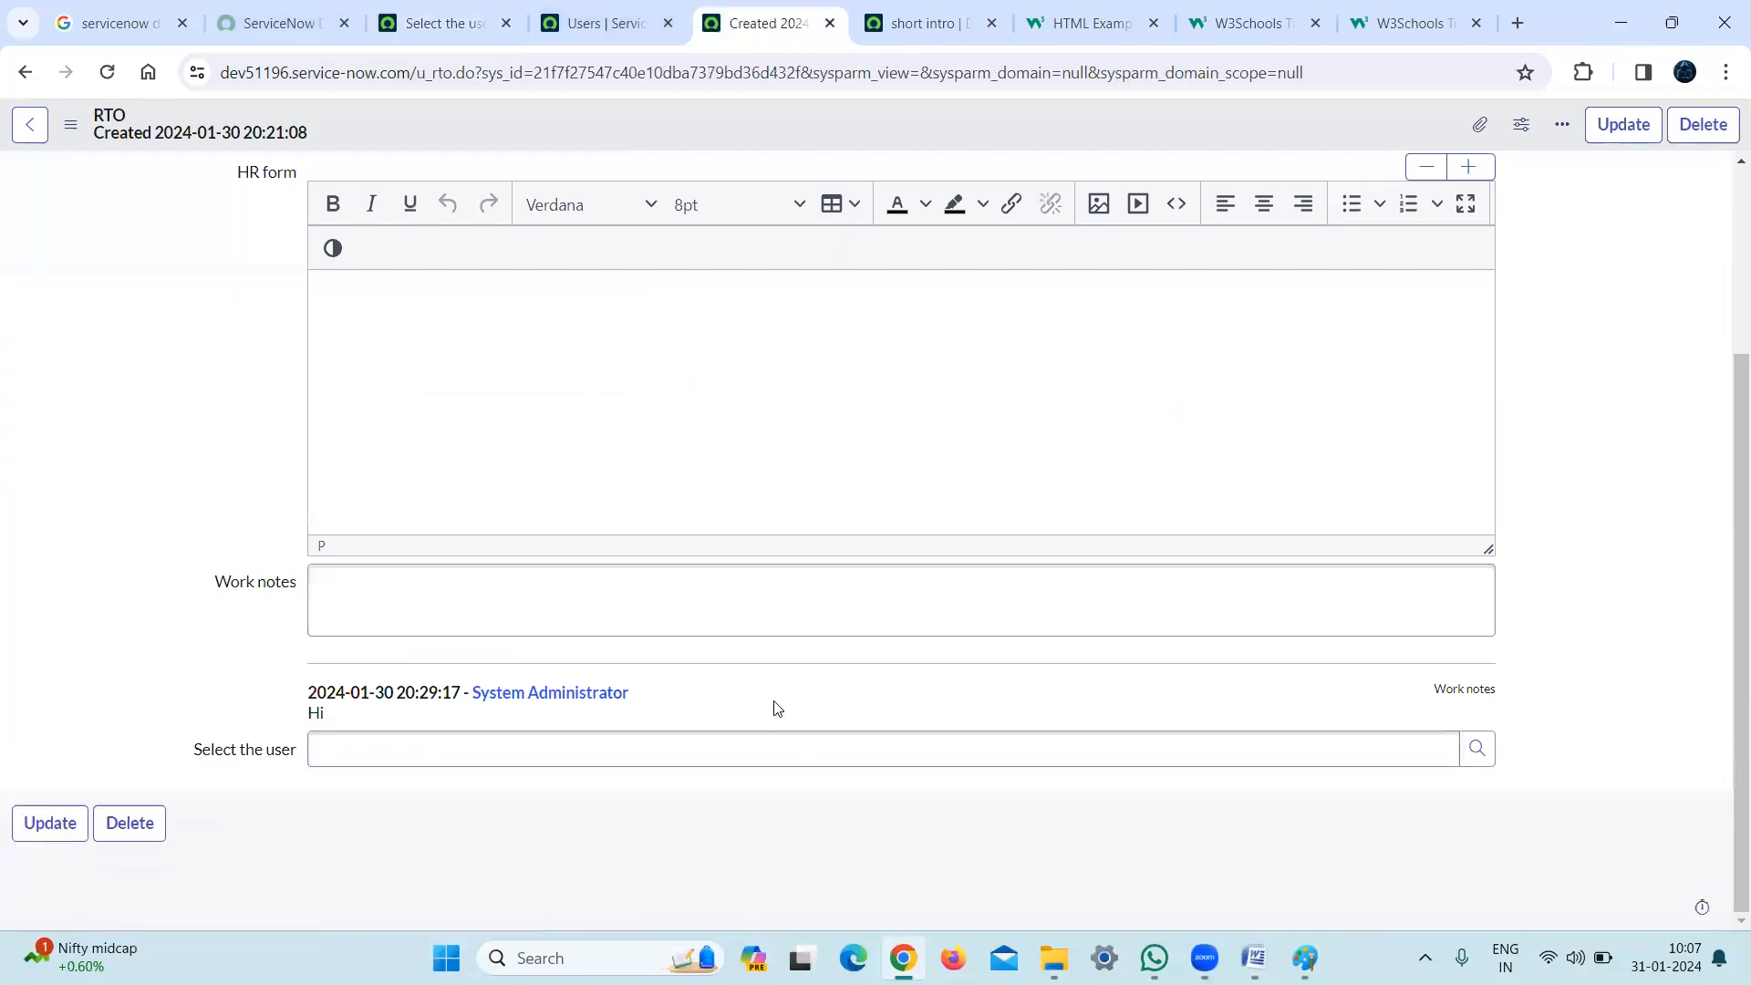
Paste the copied name of the first user from the Users list into the Select the user field
click(732, 753)
key(ctrl+v)
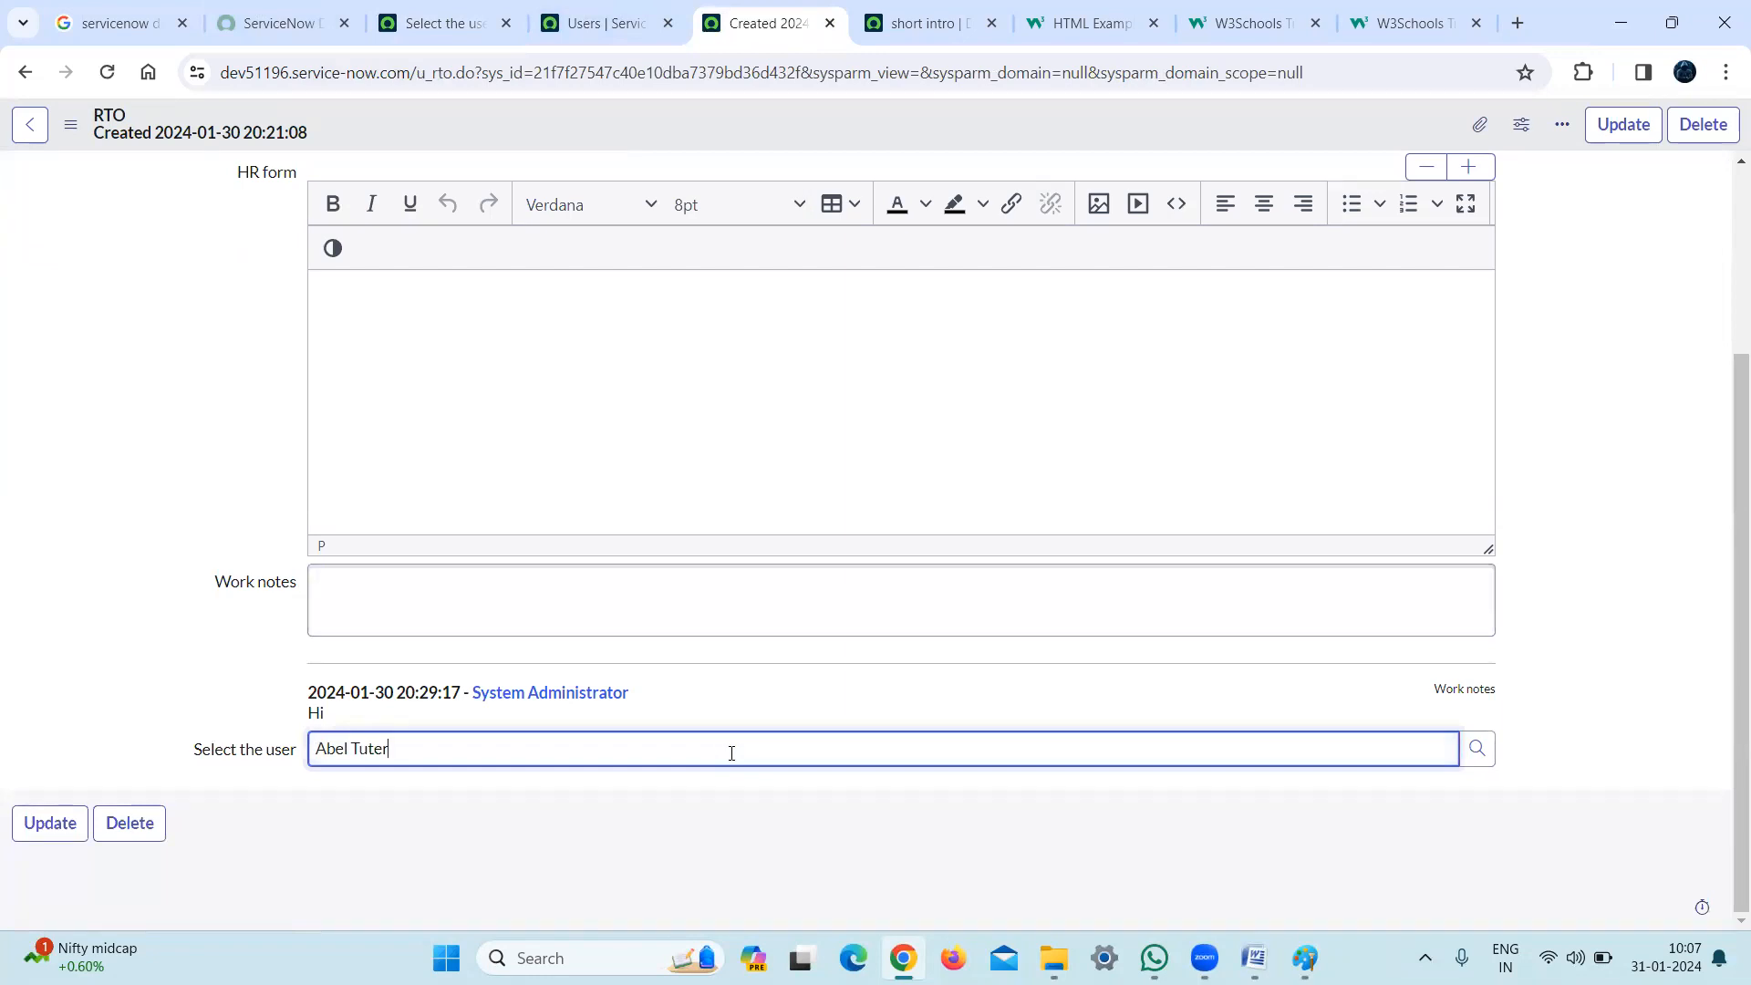
click(500, 825)
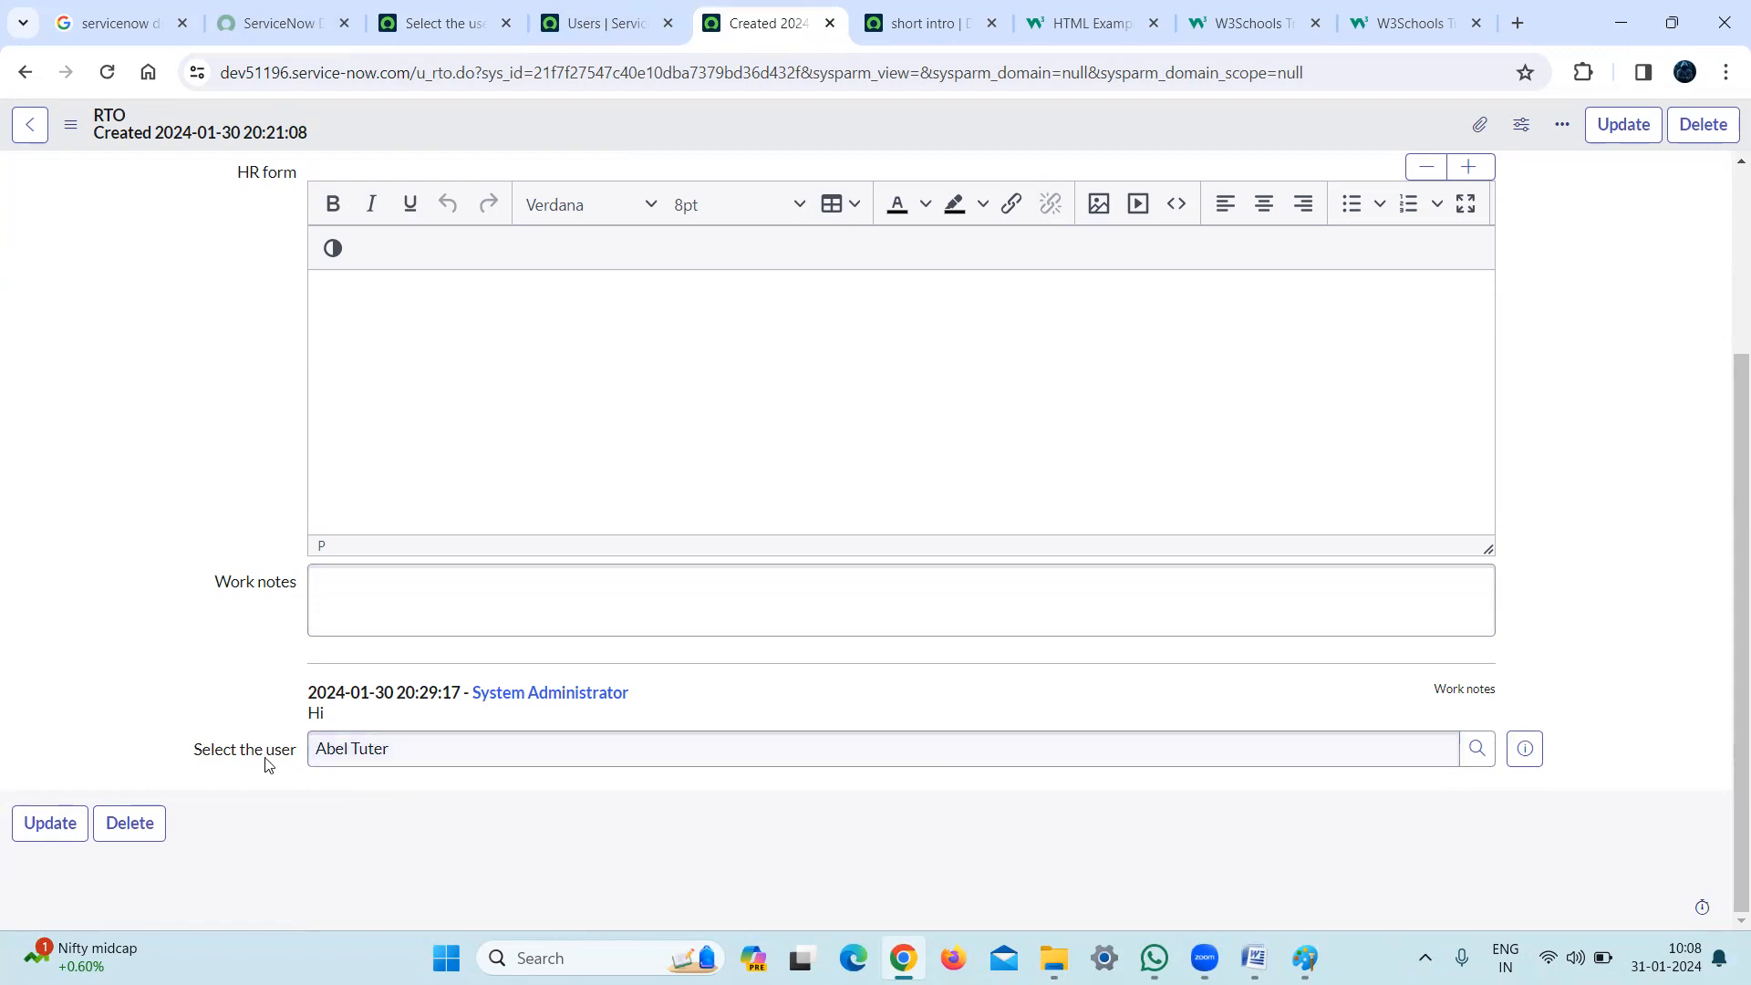
click(412, 752)
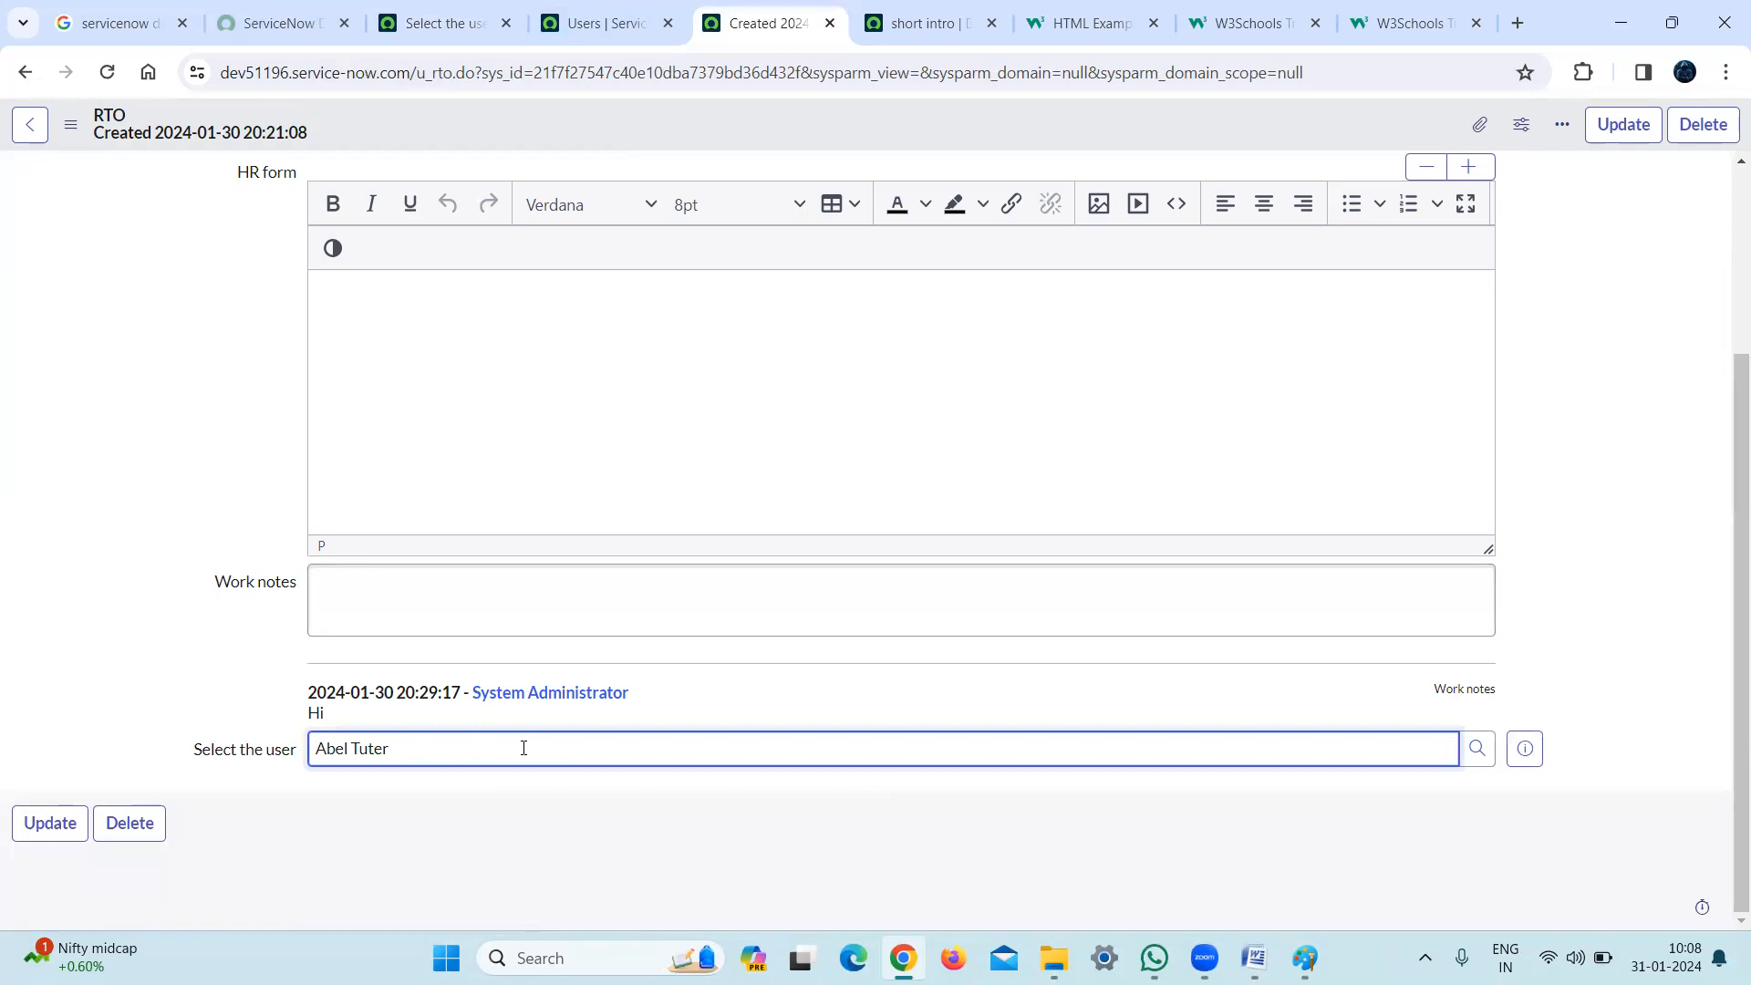
right_click(1727, 700)
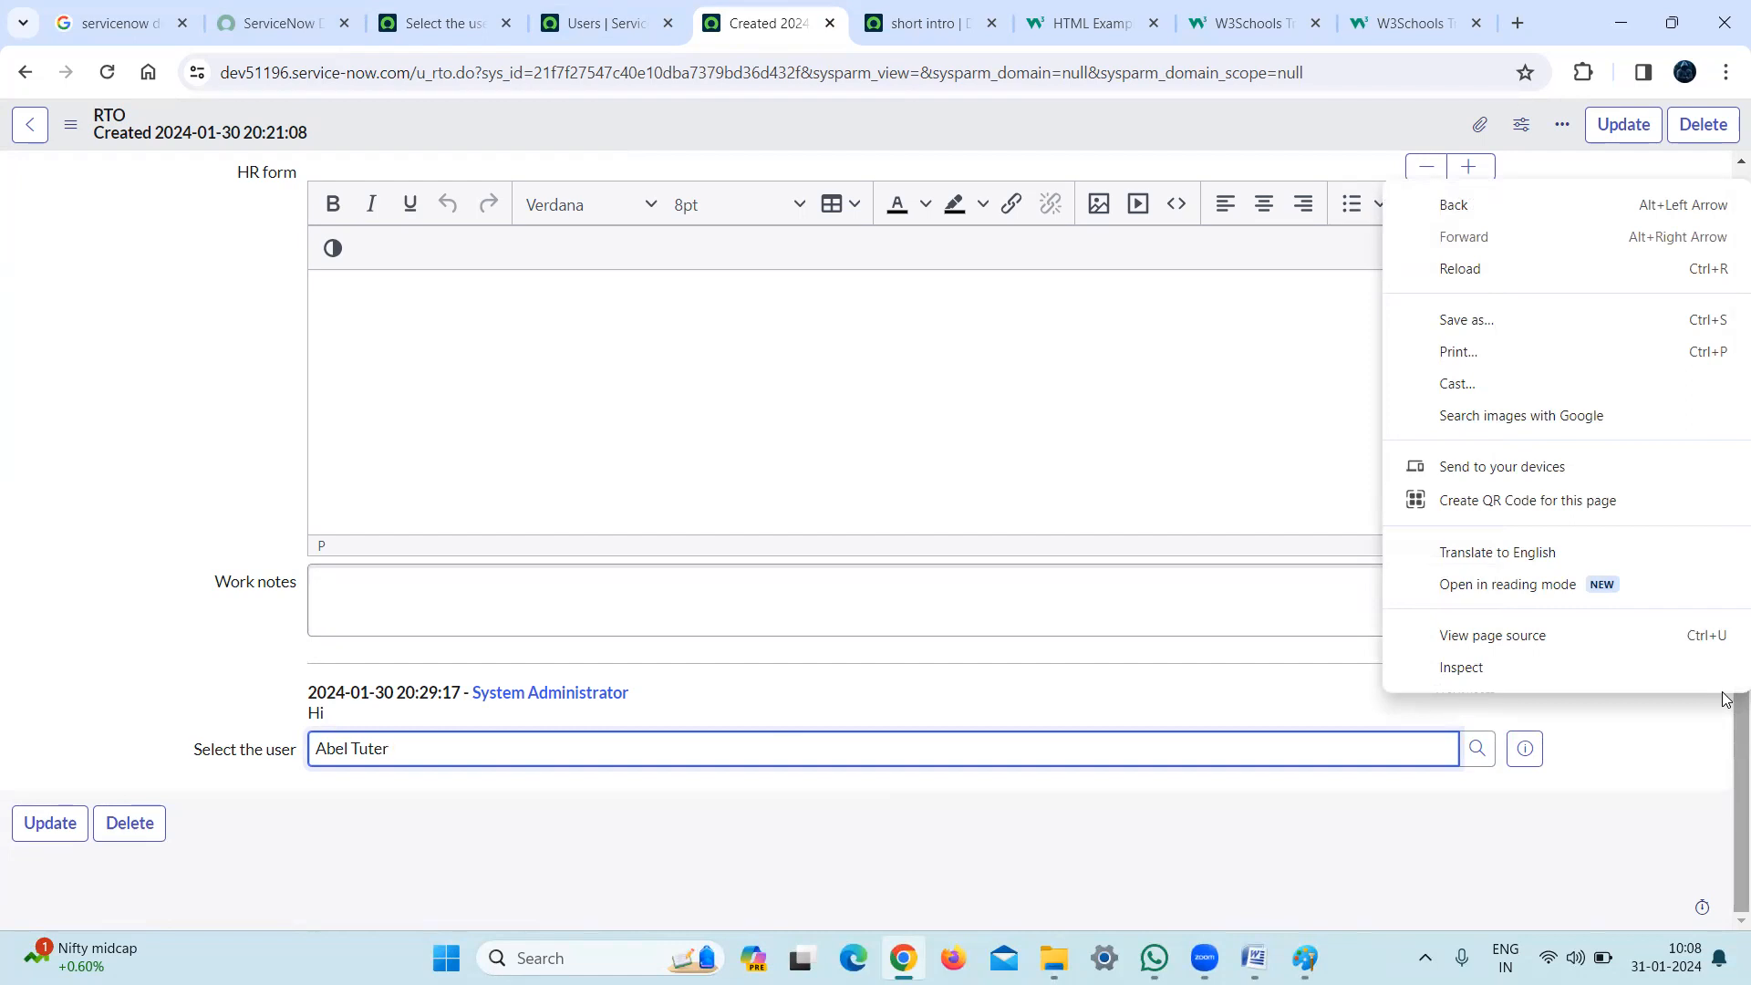
click(1236, 842)
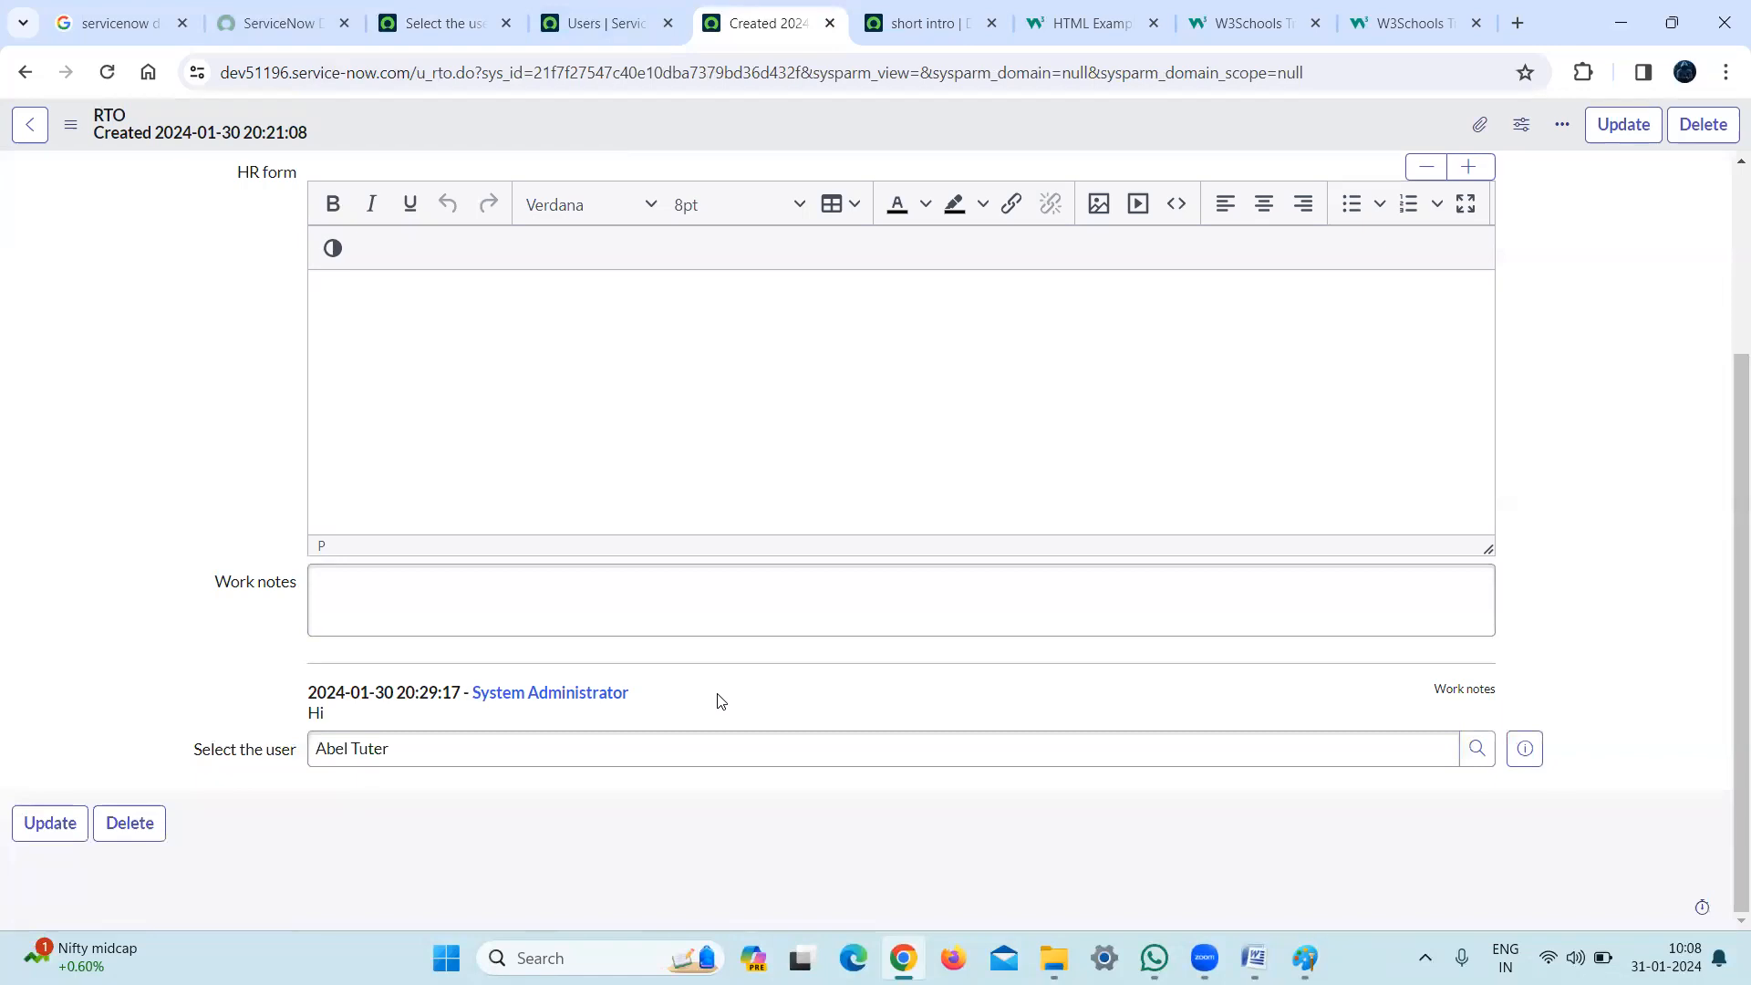
Preview the user record referenced in Select the user, review its details, and close the preview
click(1524, 752)
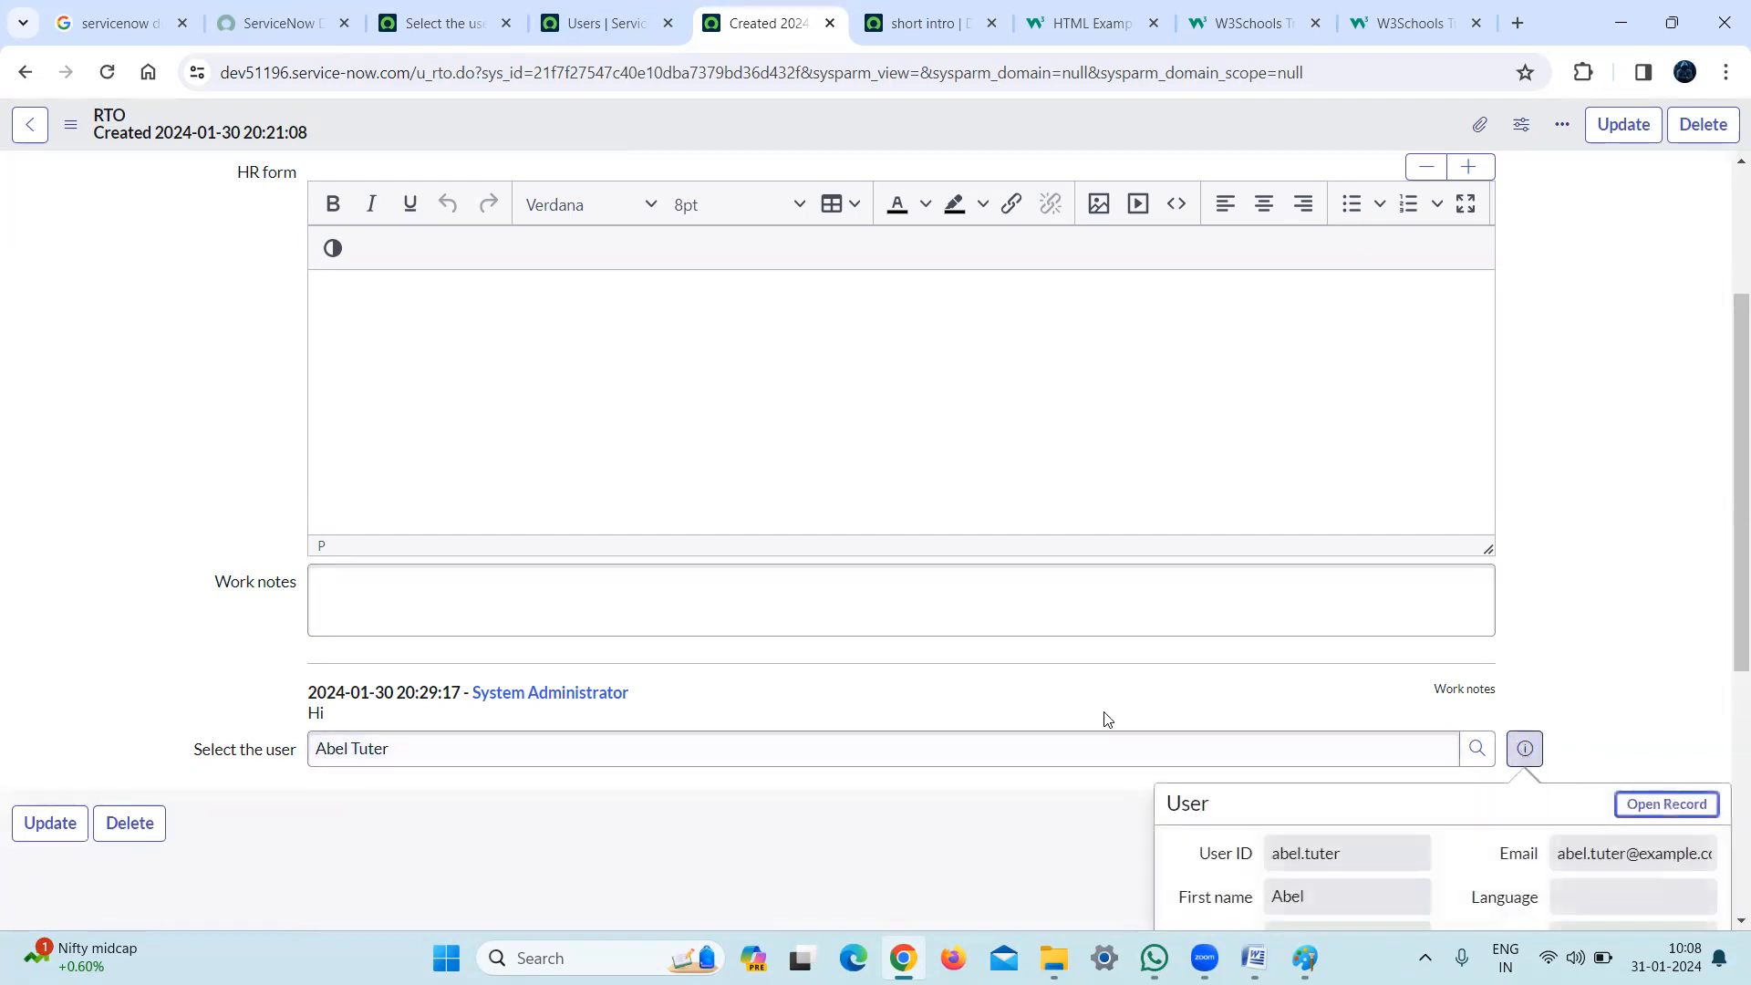
click(1727, 528)
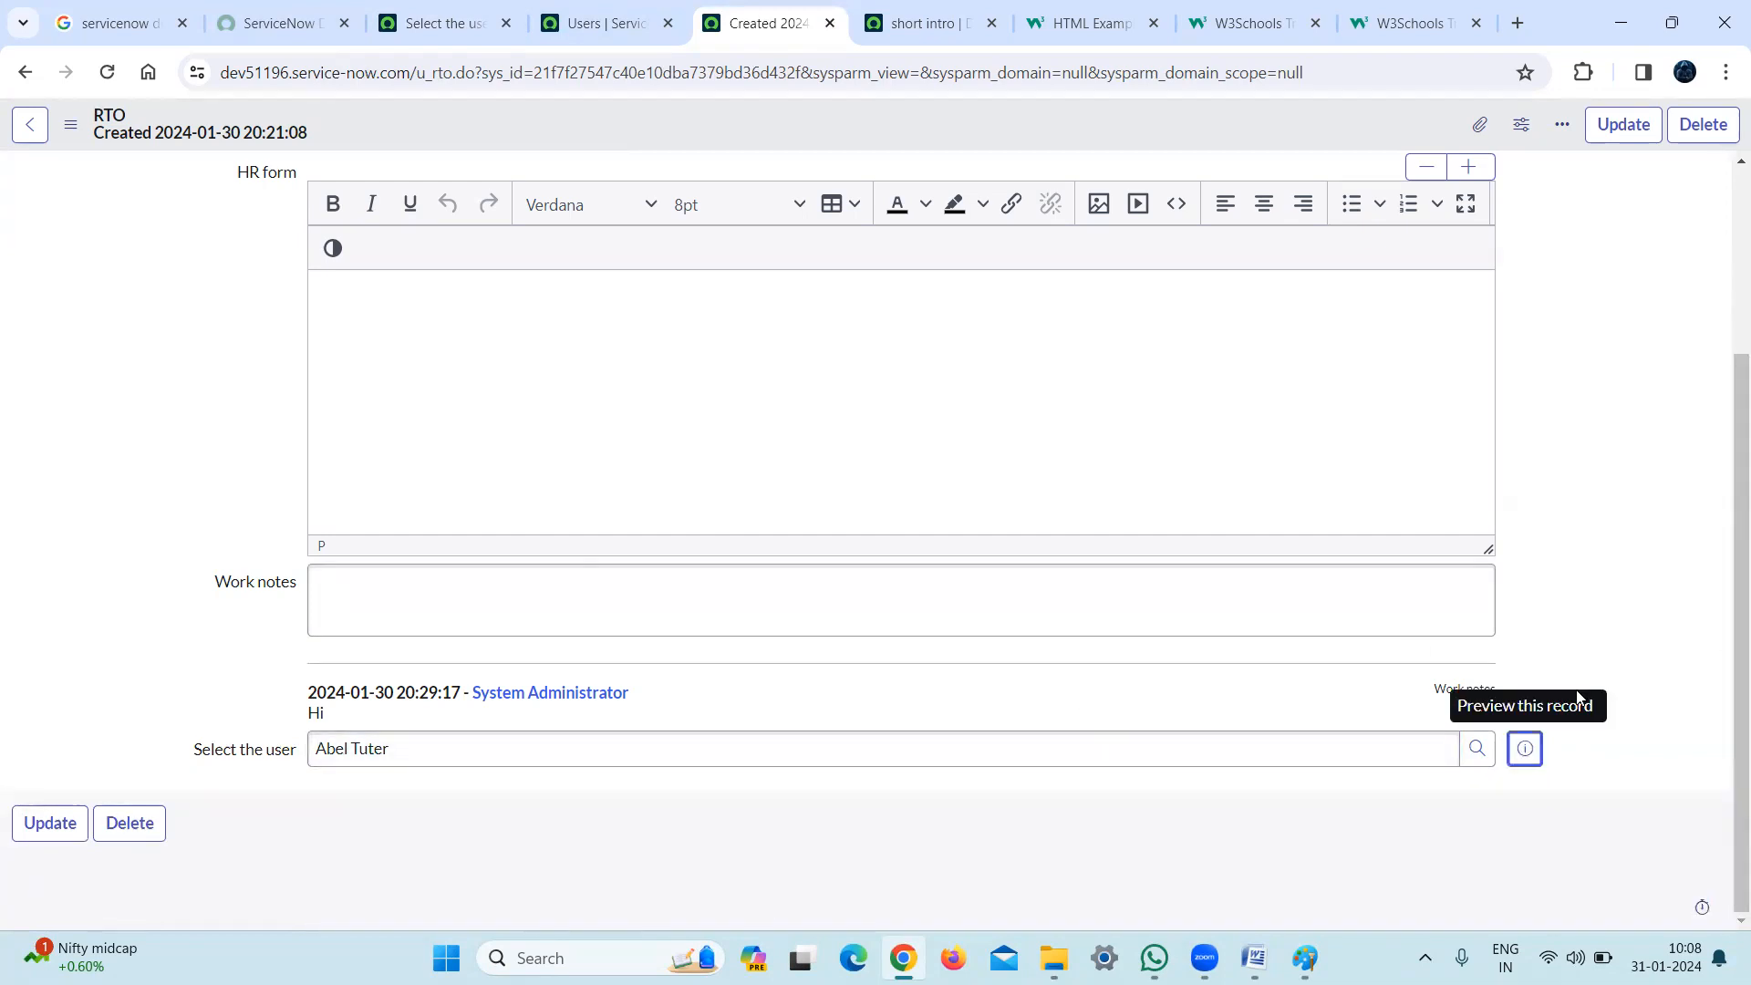
click(1528, 759)
right_click(1727, 709)
scroll(1727, 739, down, 5)
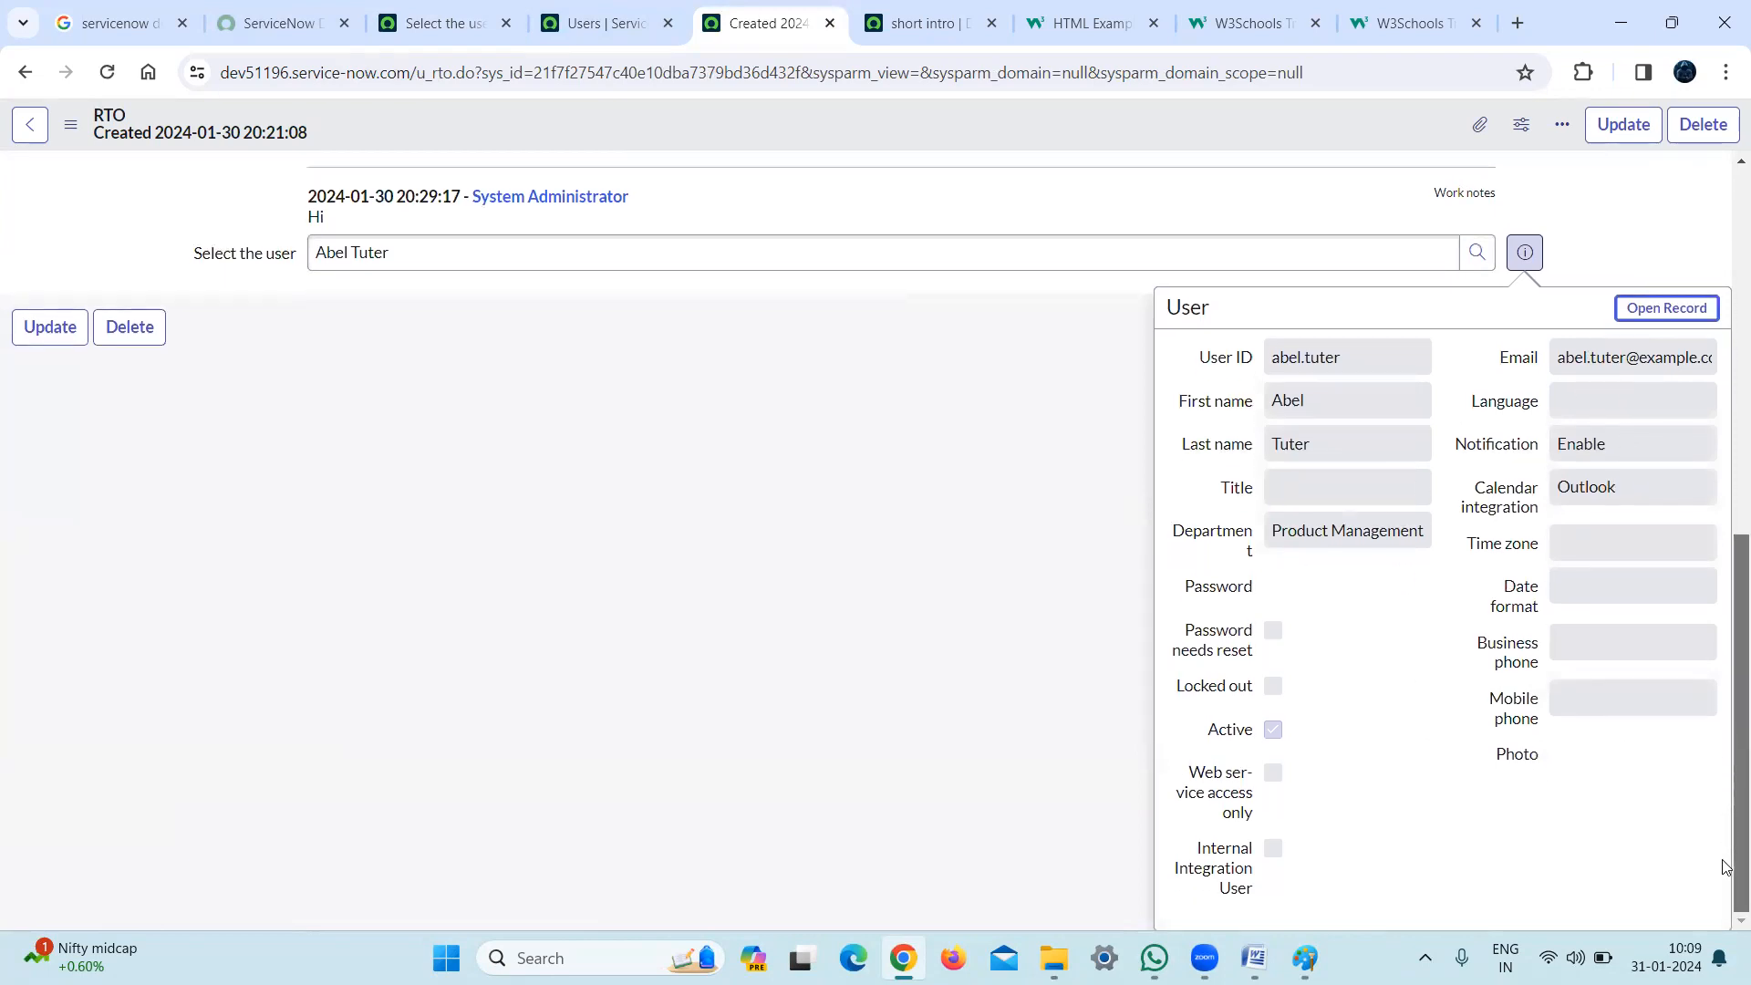
drag(1727, 748, 1727, 535)
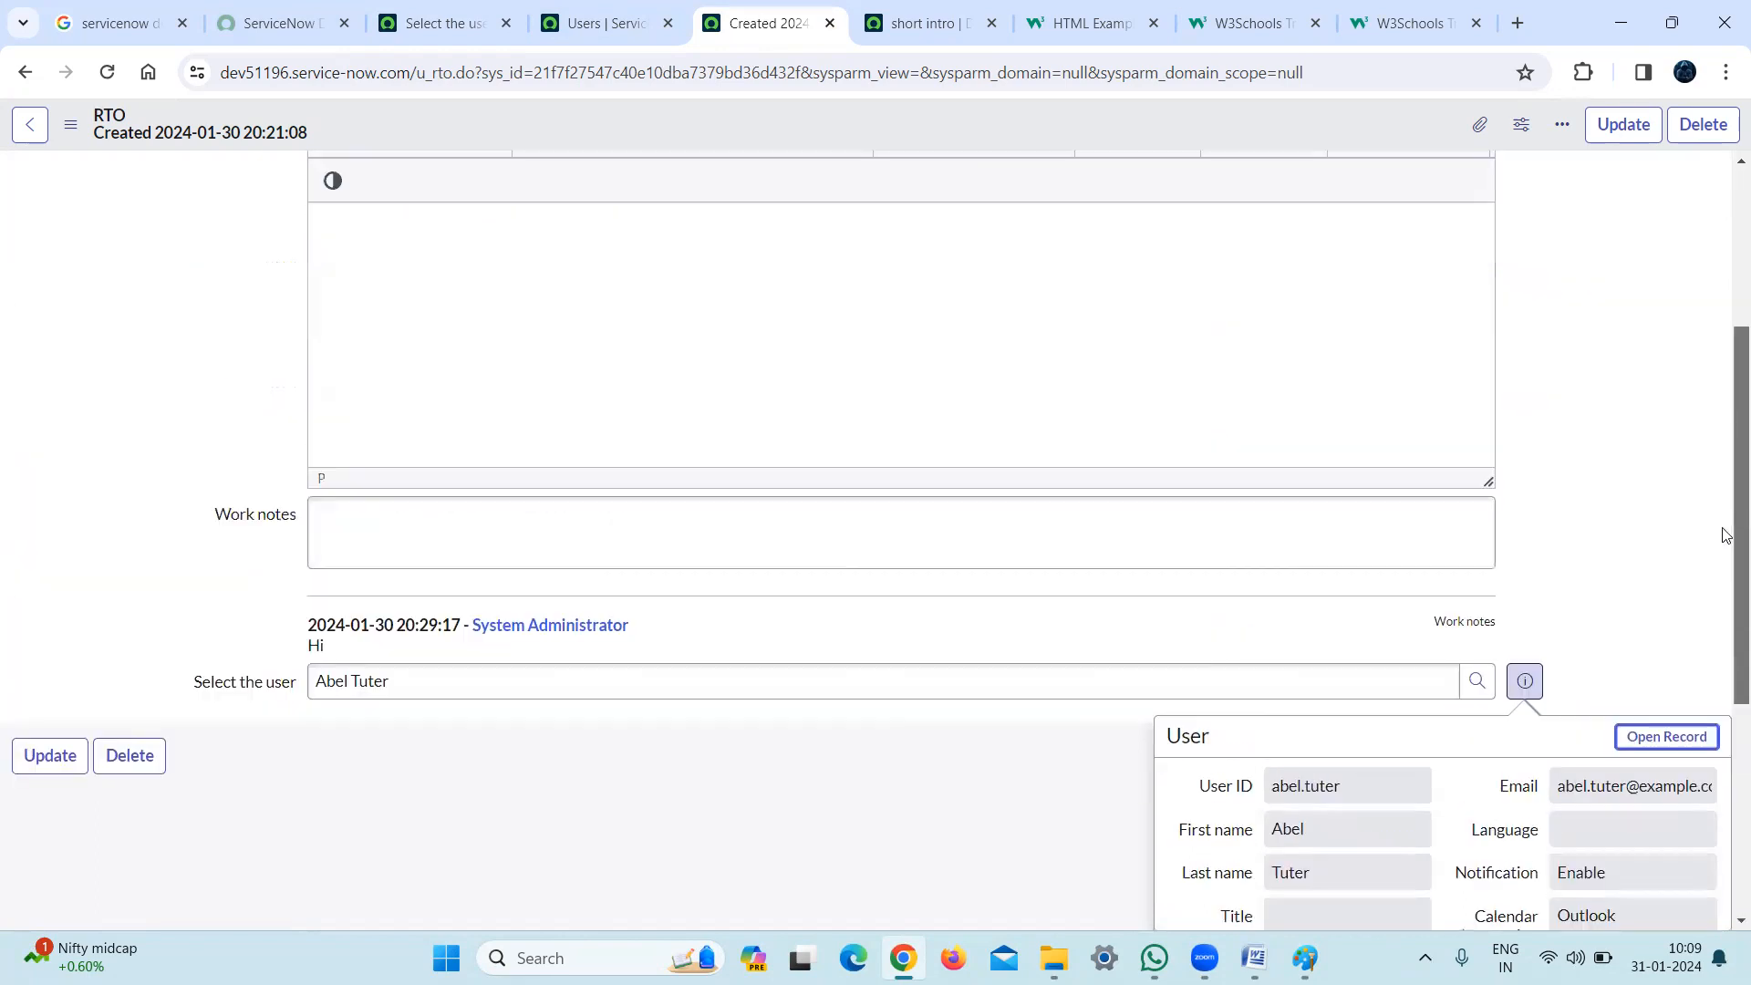
click(1650, 606)
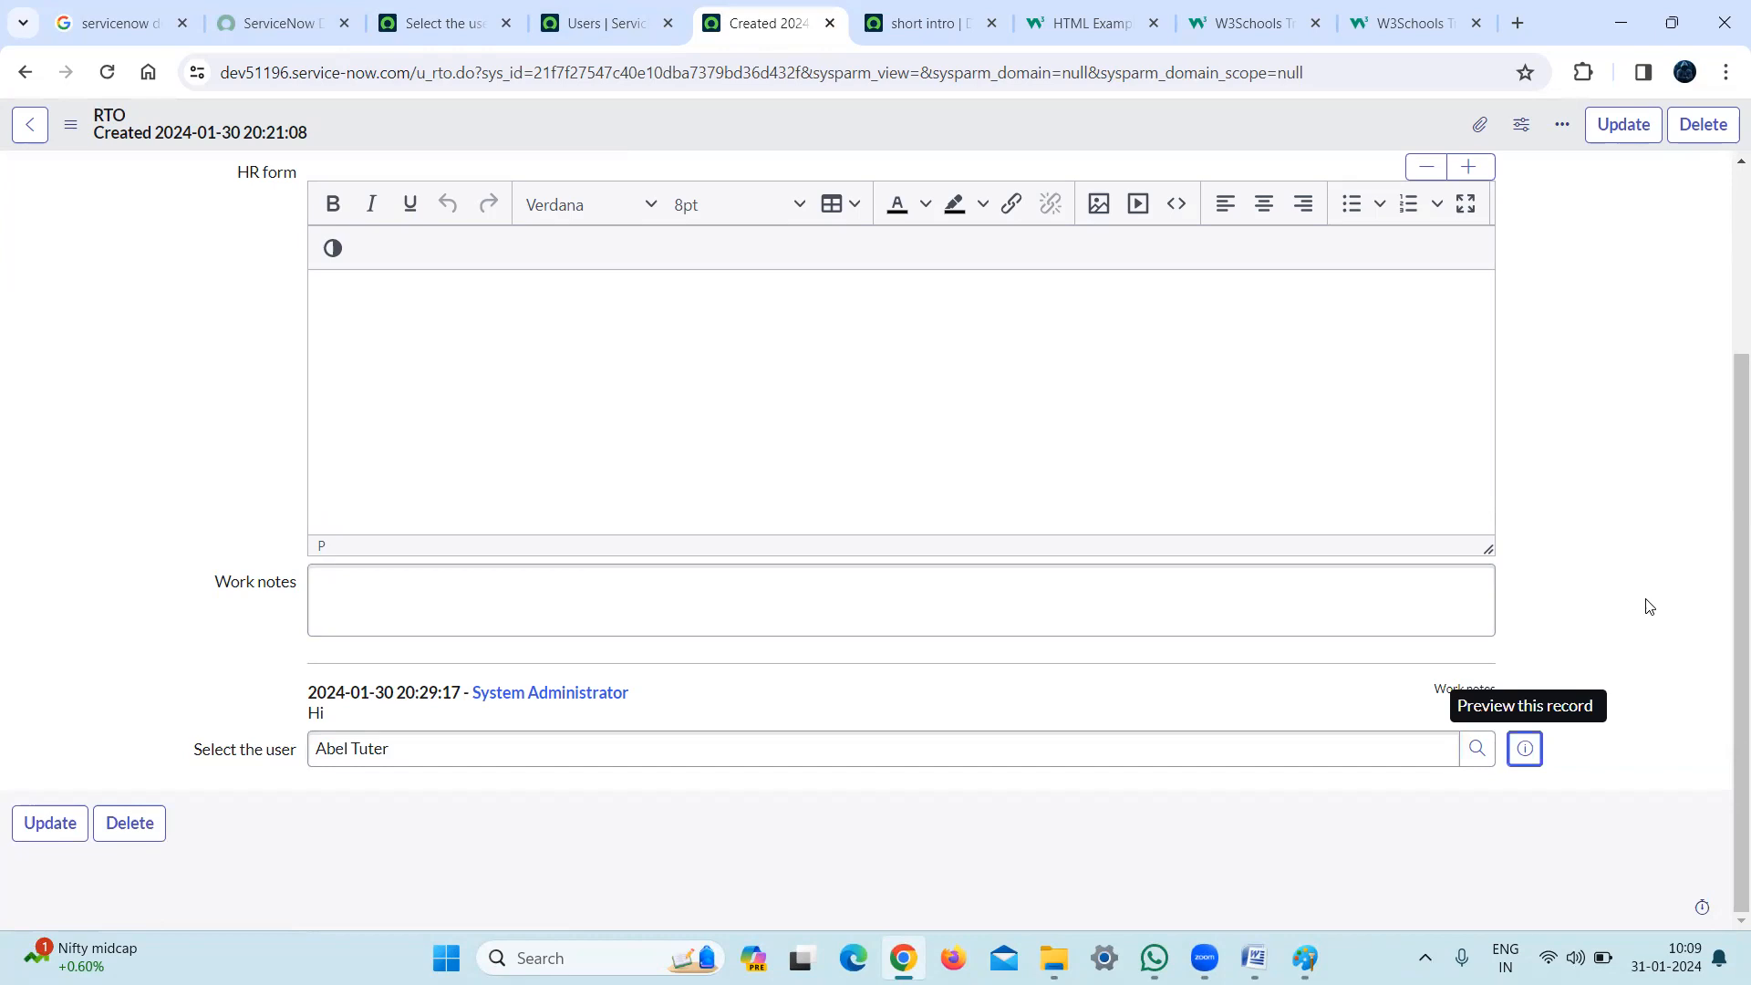
Open the Select the user lookup and compare its sys_user_list records with the separate Users list
click(1478, 750)
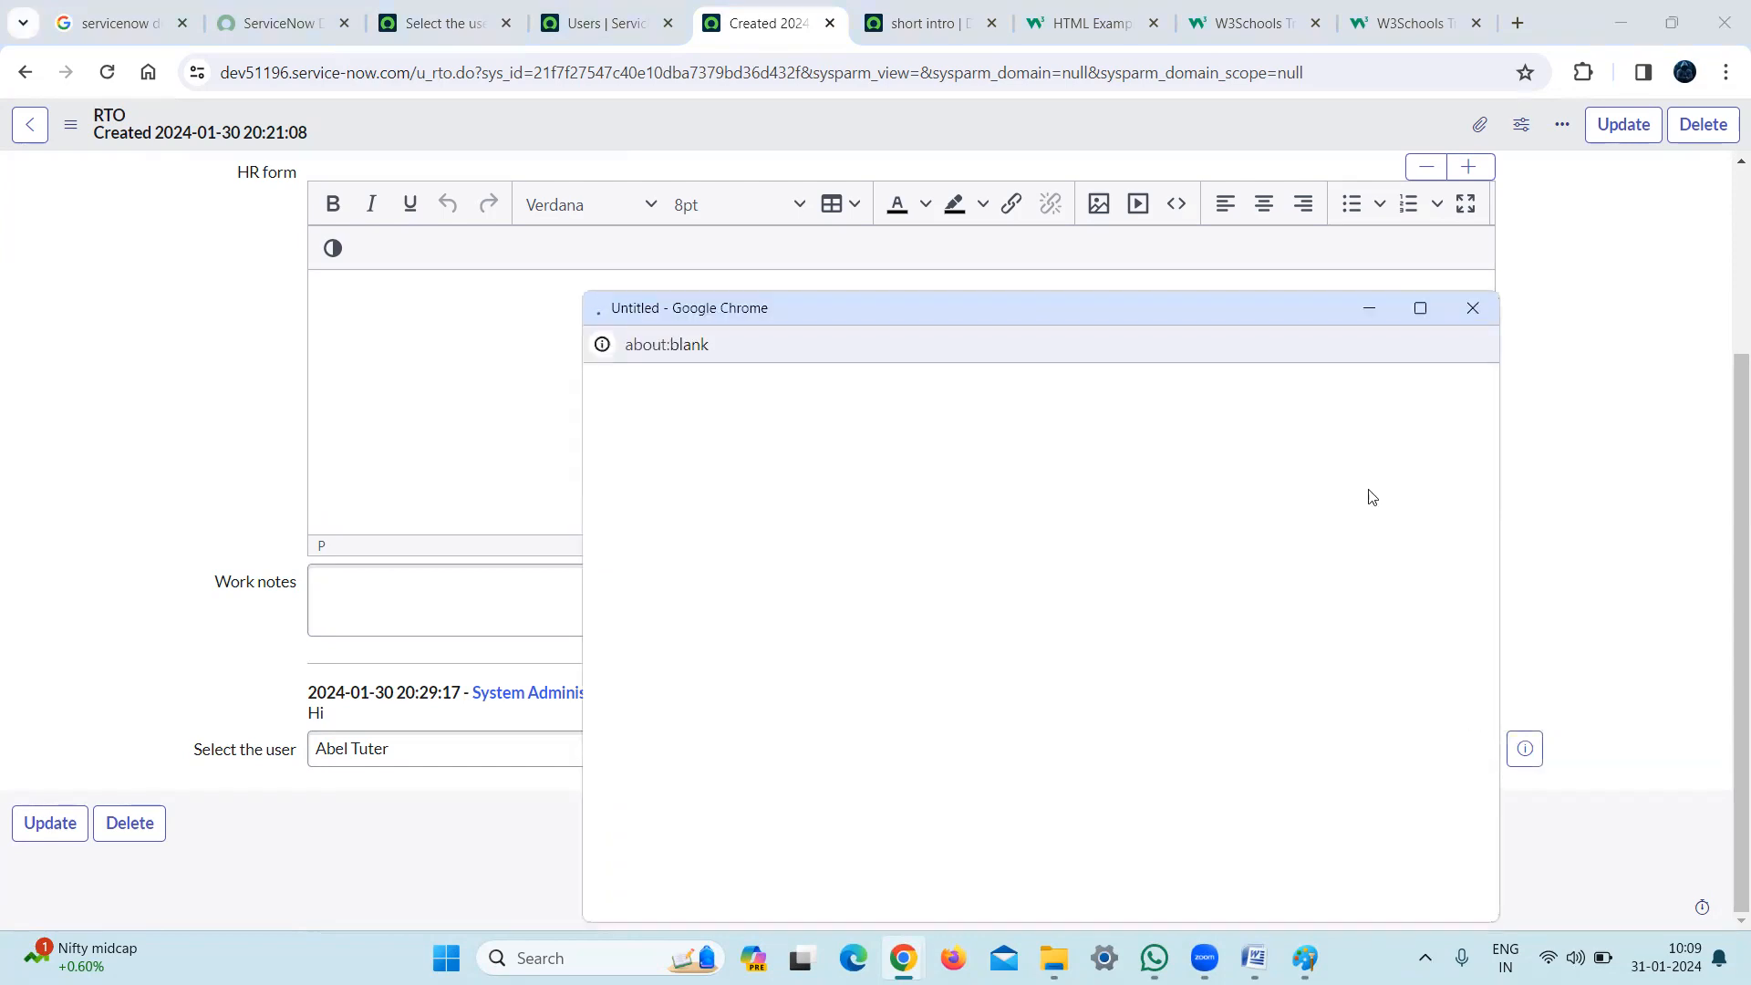
drag(1104, 314, 1005, 197)
double_click(759, 230)
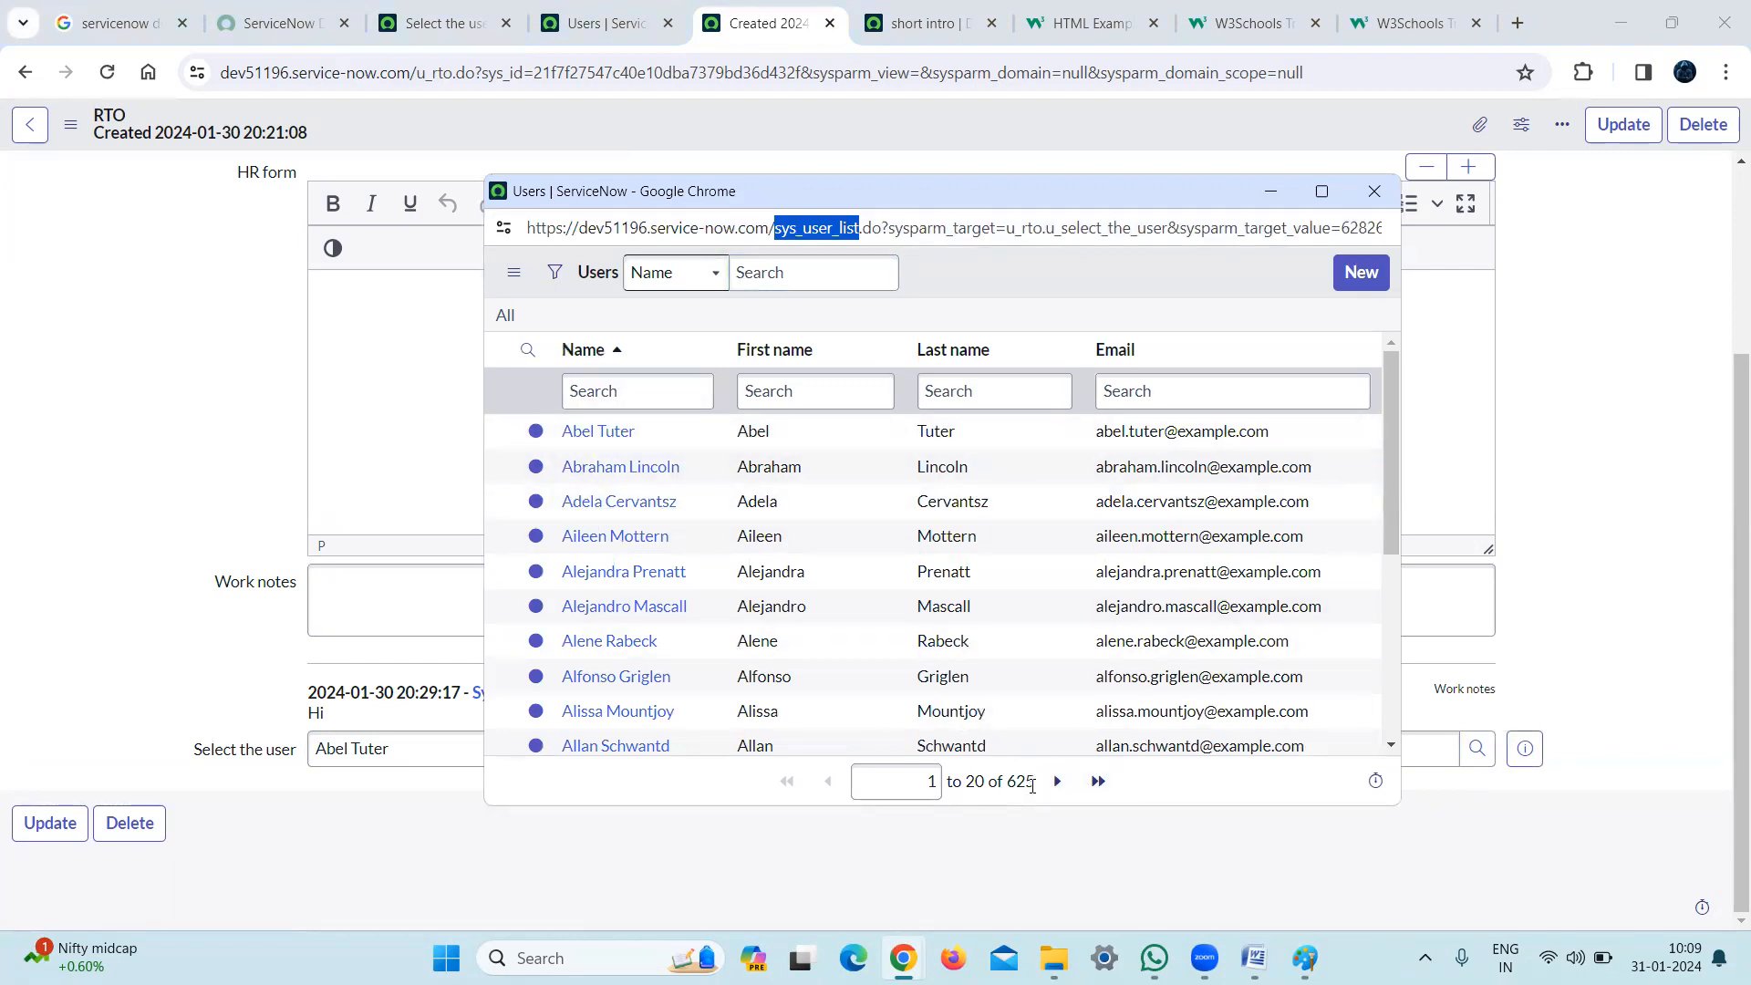
click(610, 33)
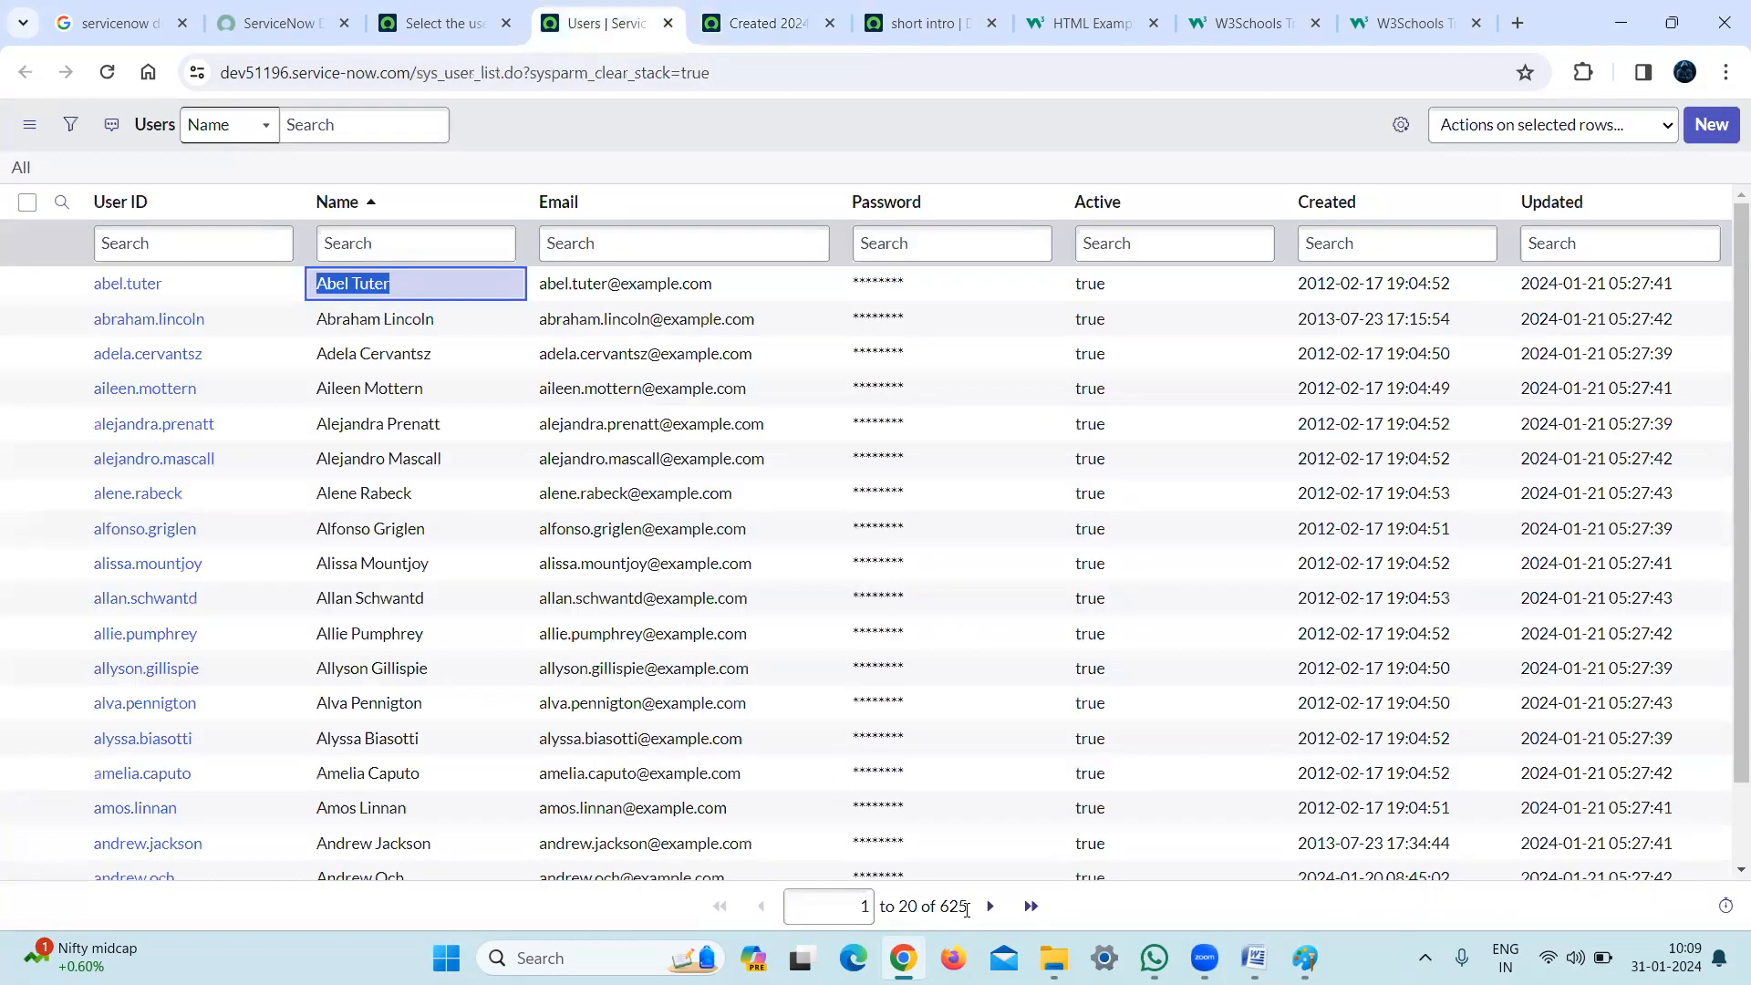
click(743, 36)
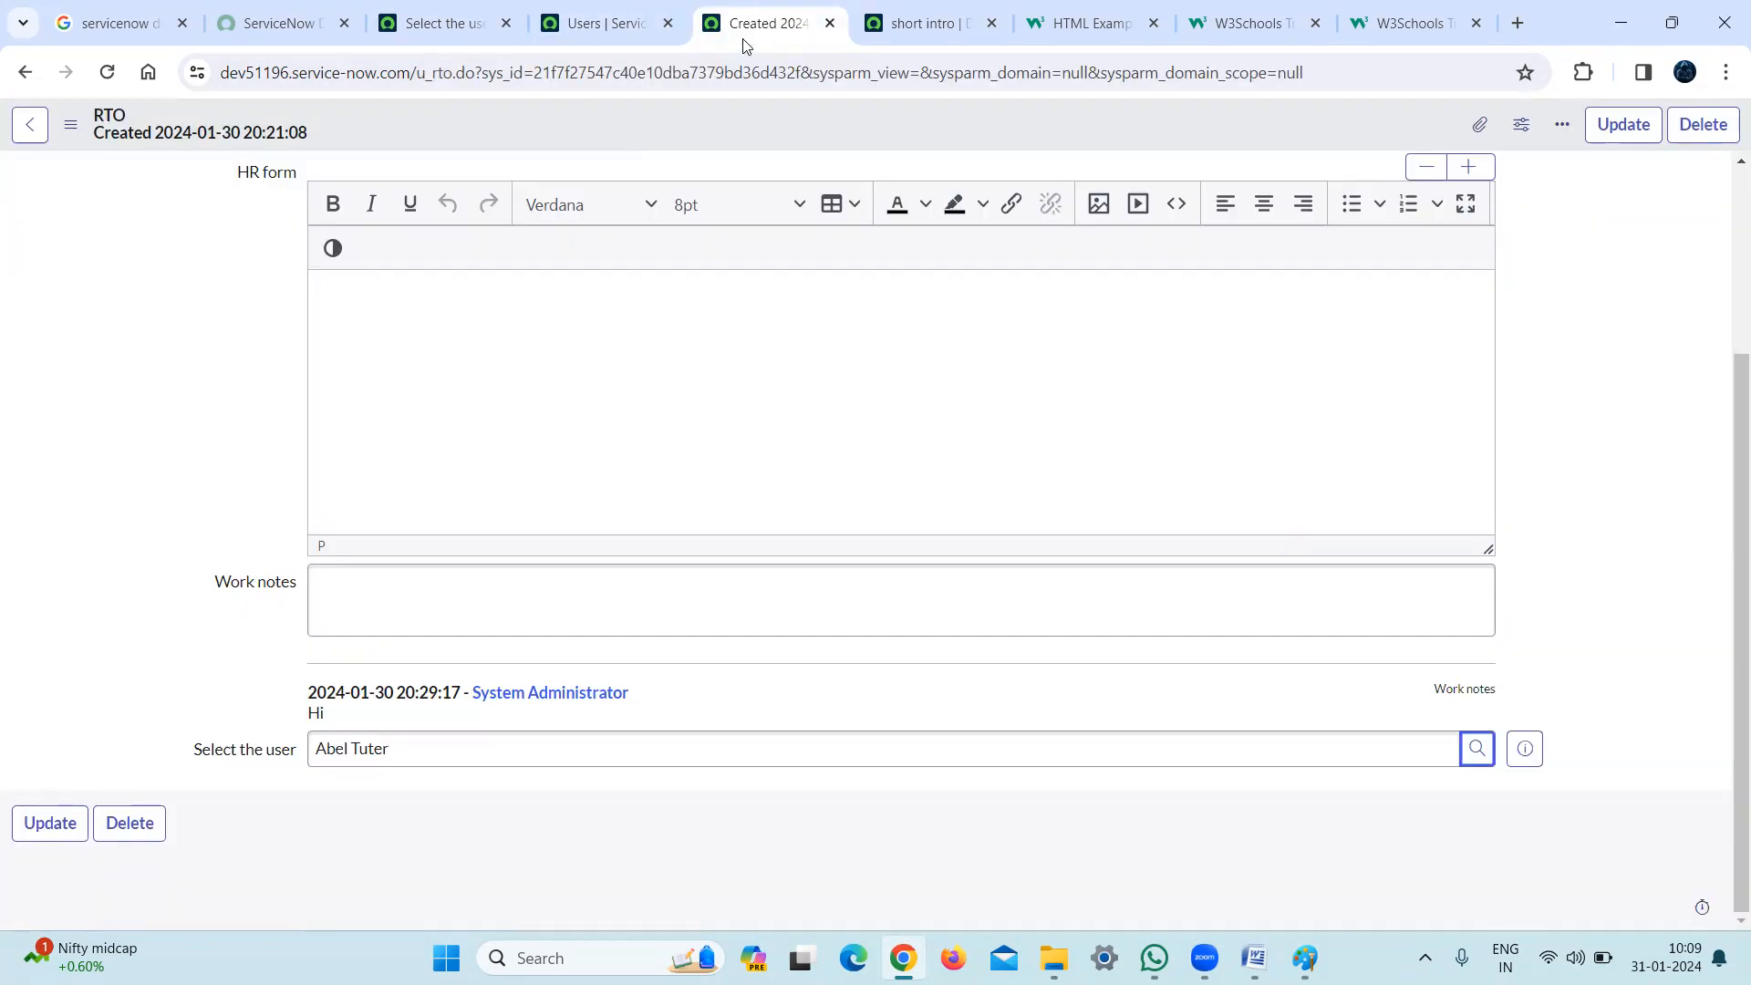
Replace the Select the user value with a different user picked further down the lookup list
click(1477, 750)
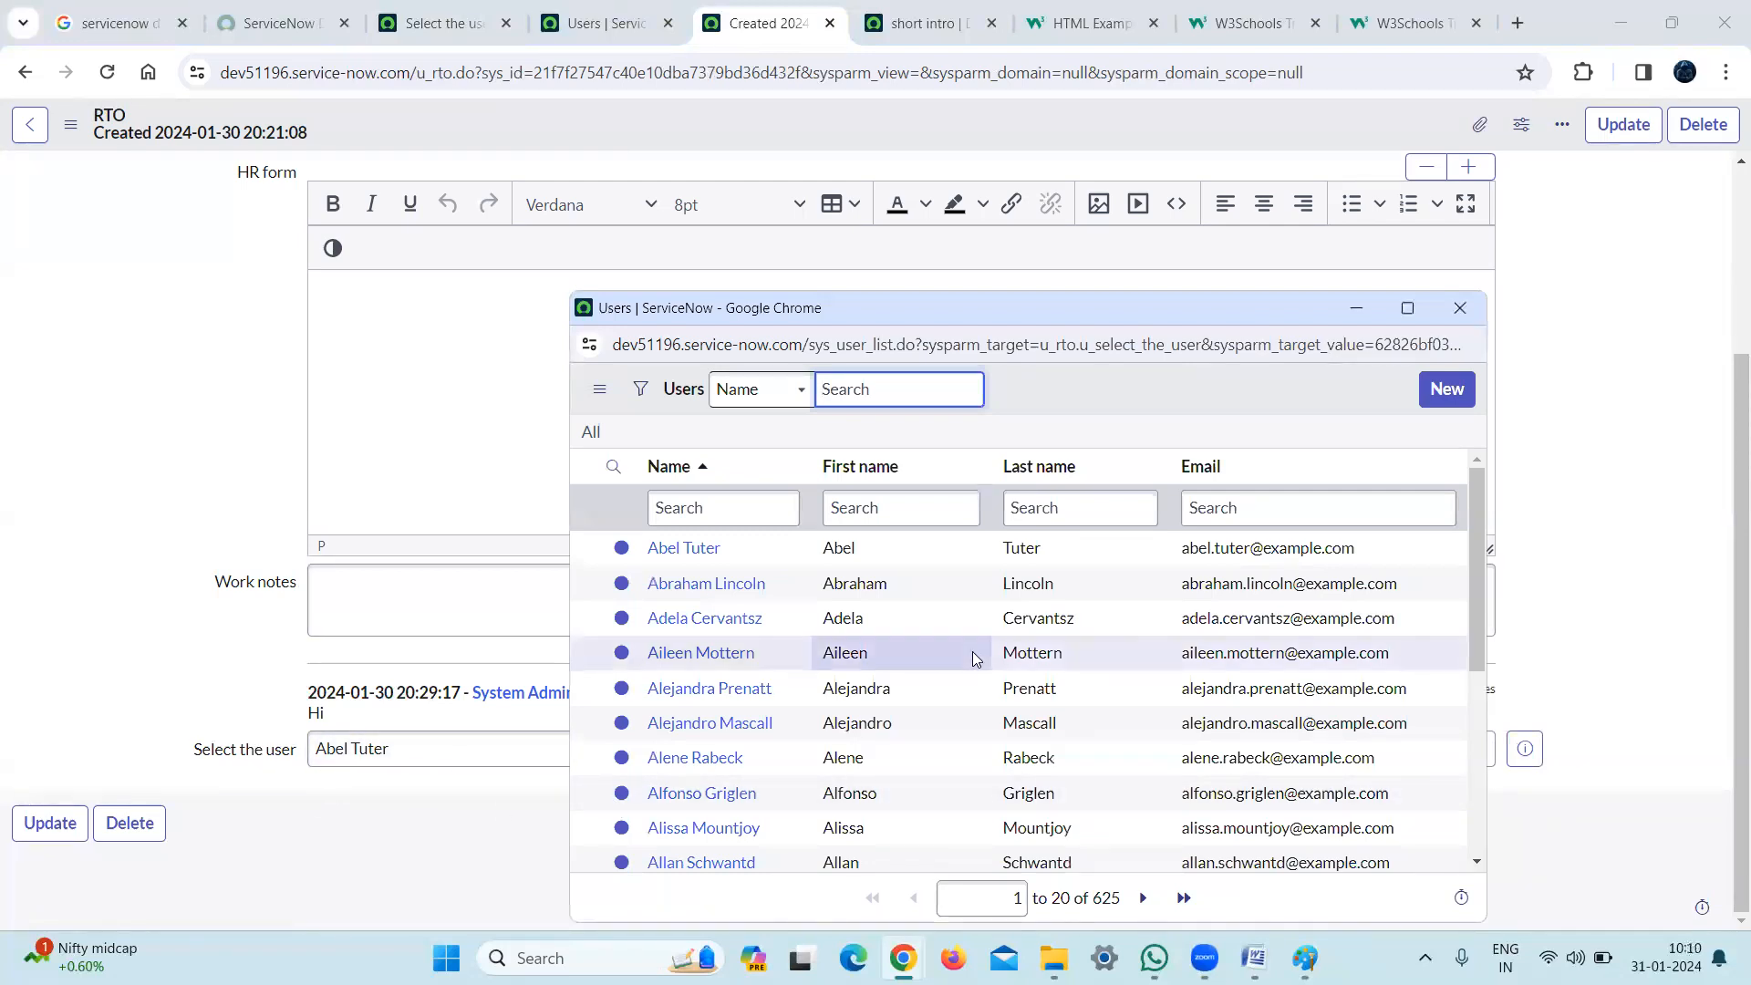
drag(1480, 622, 1447, 850)
click(686, 764)
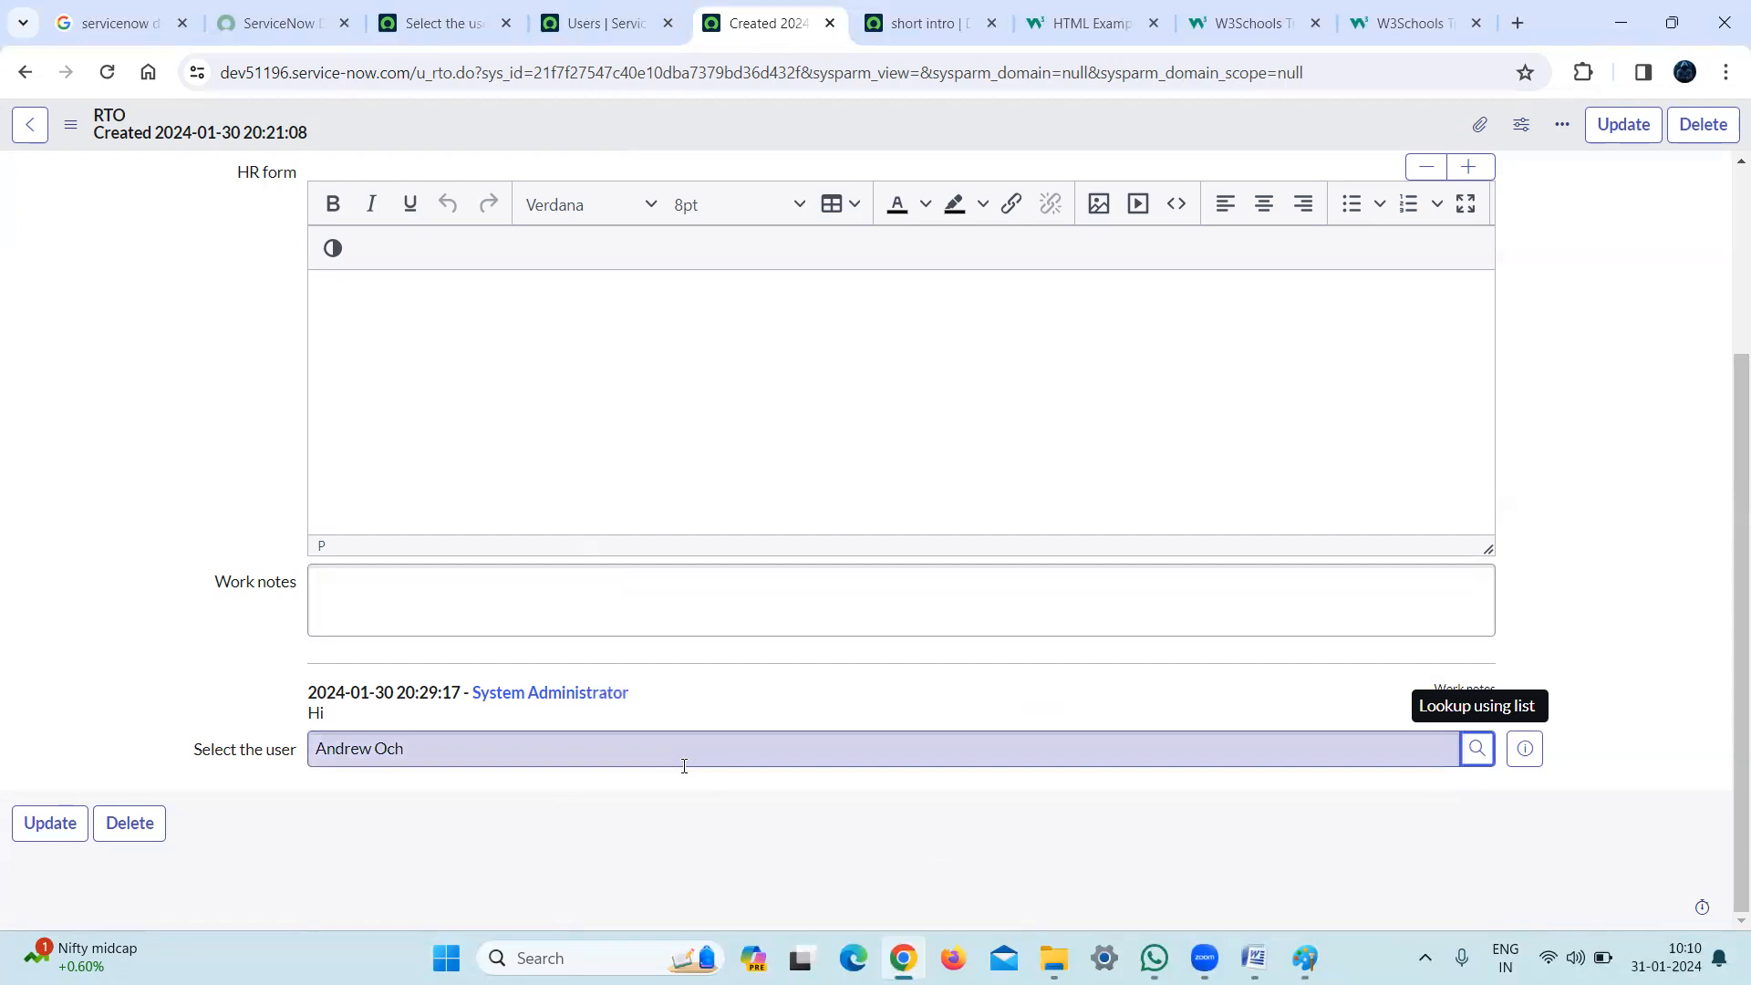
Preview the newly selected user's record, review its title, department and photo, and close the preview
click(1529, 759)
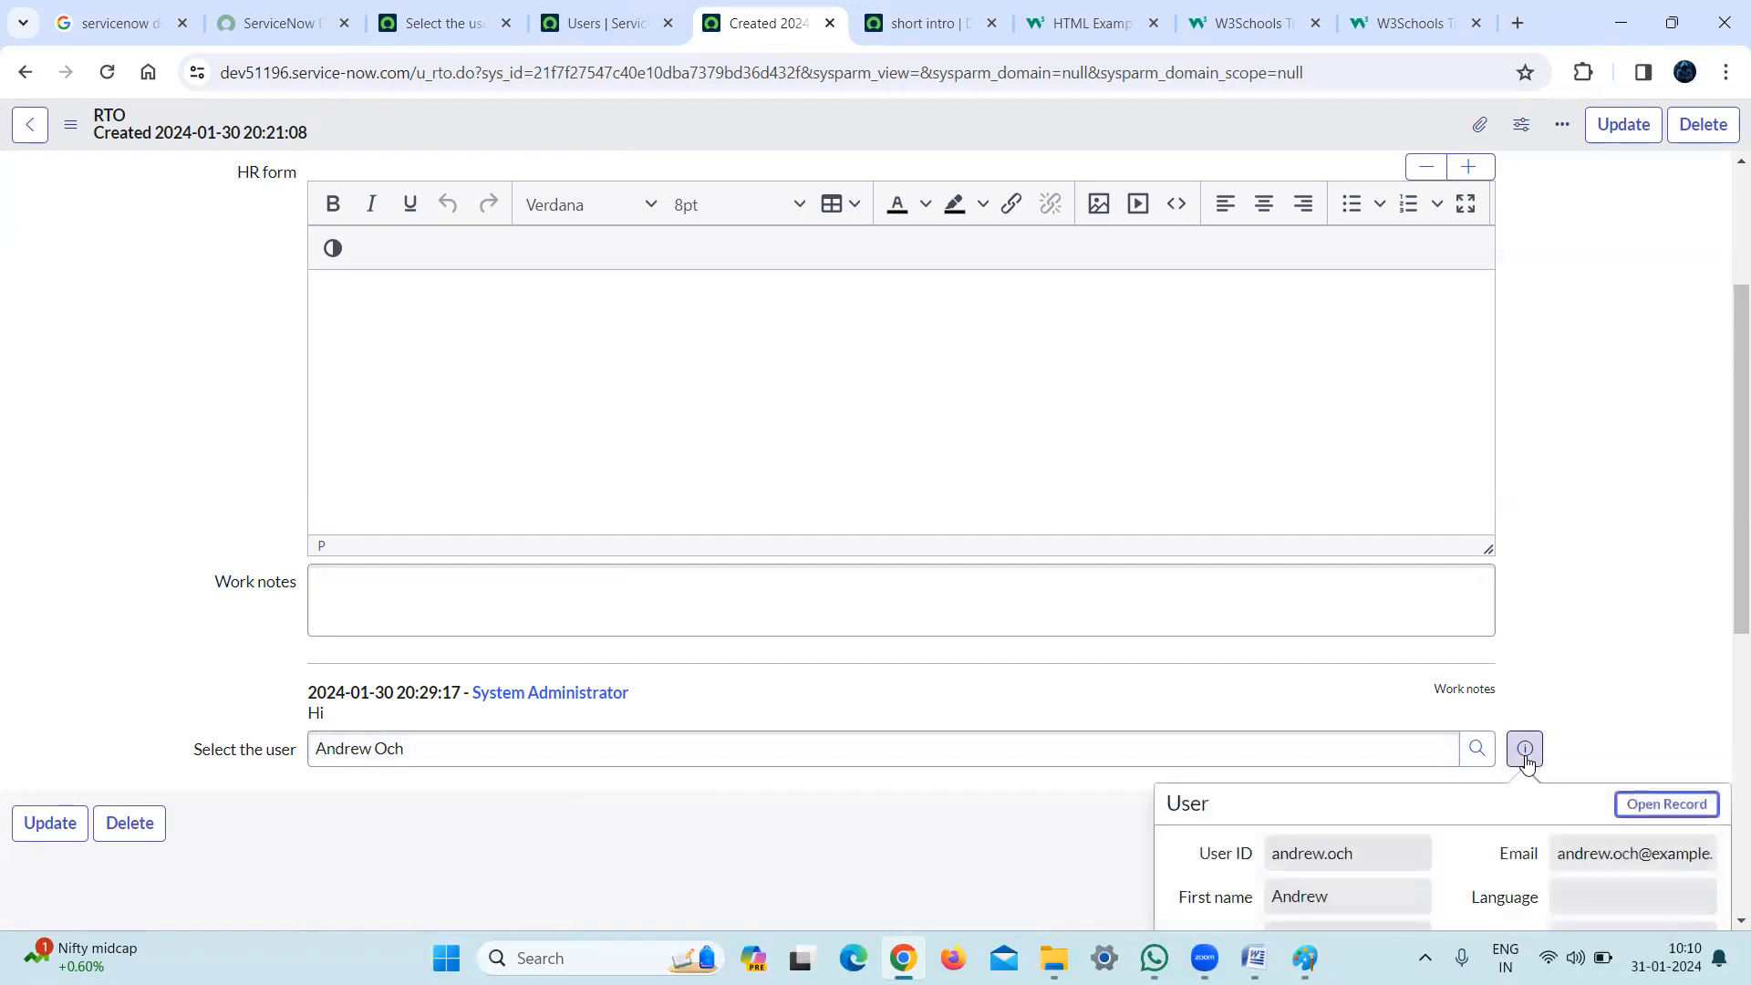
scroll(1726, 705, down, 2)
scroll(1727, 704, down, 4)
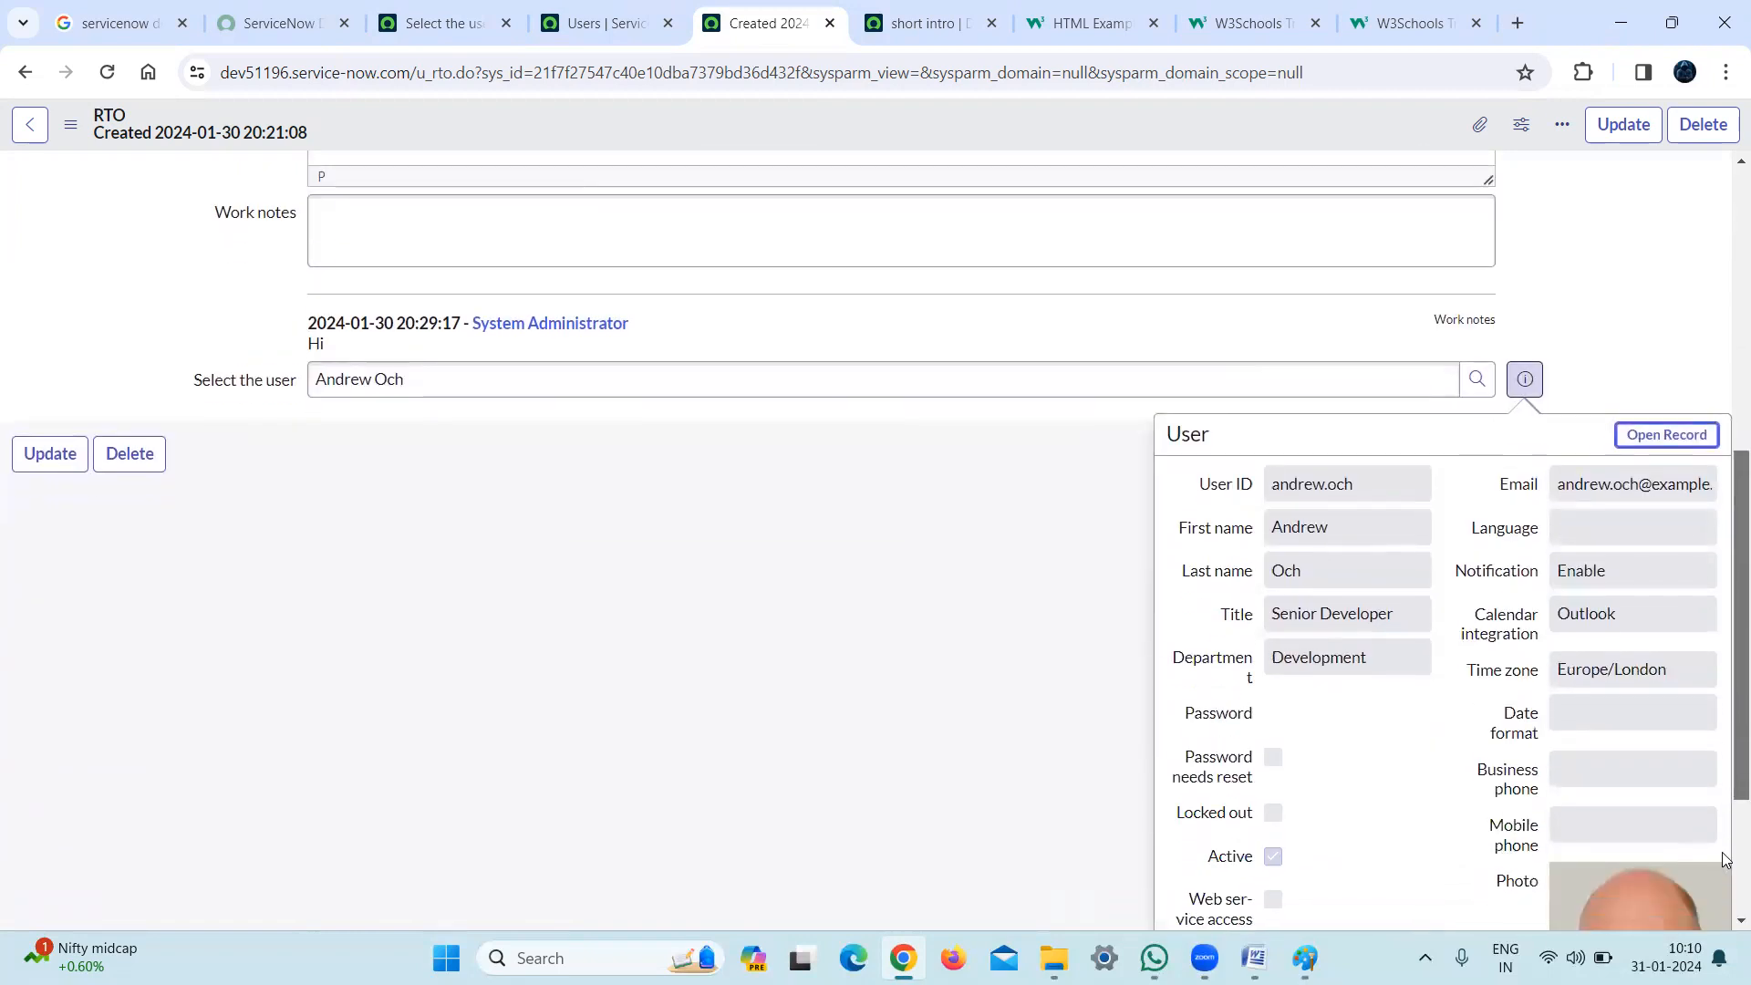
drag(1724, 874, 1726, 619)
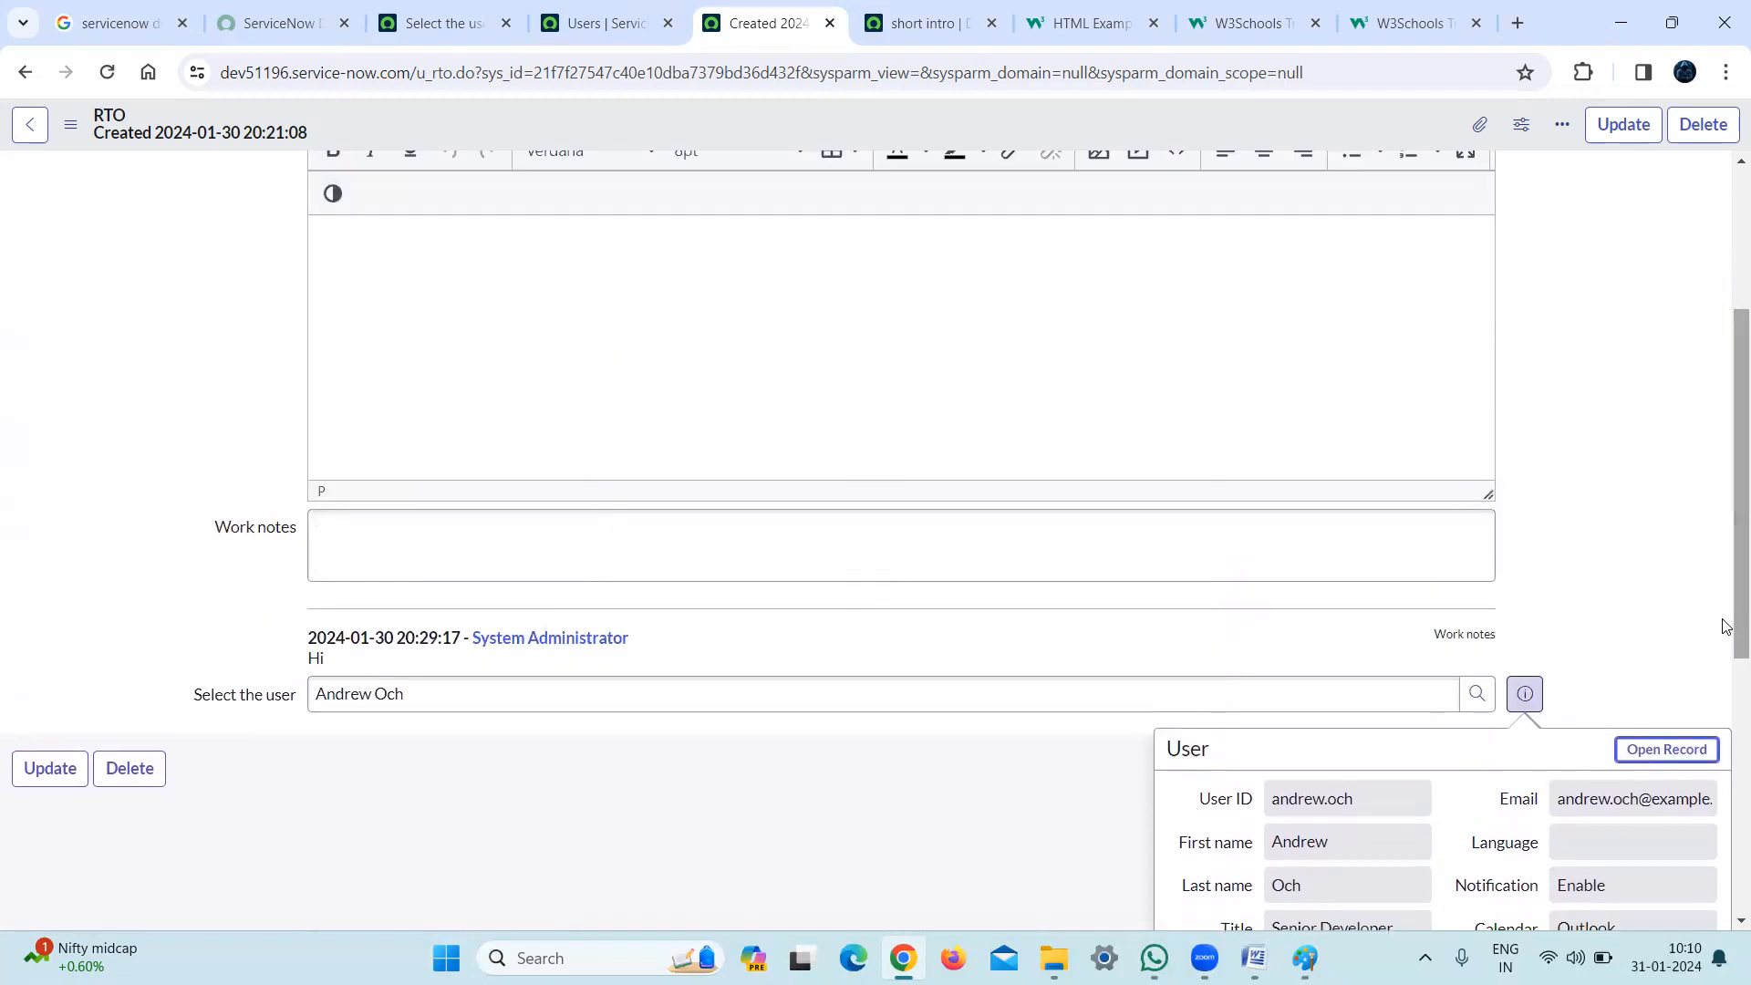
click(1637, 493)
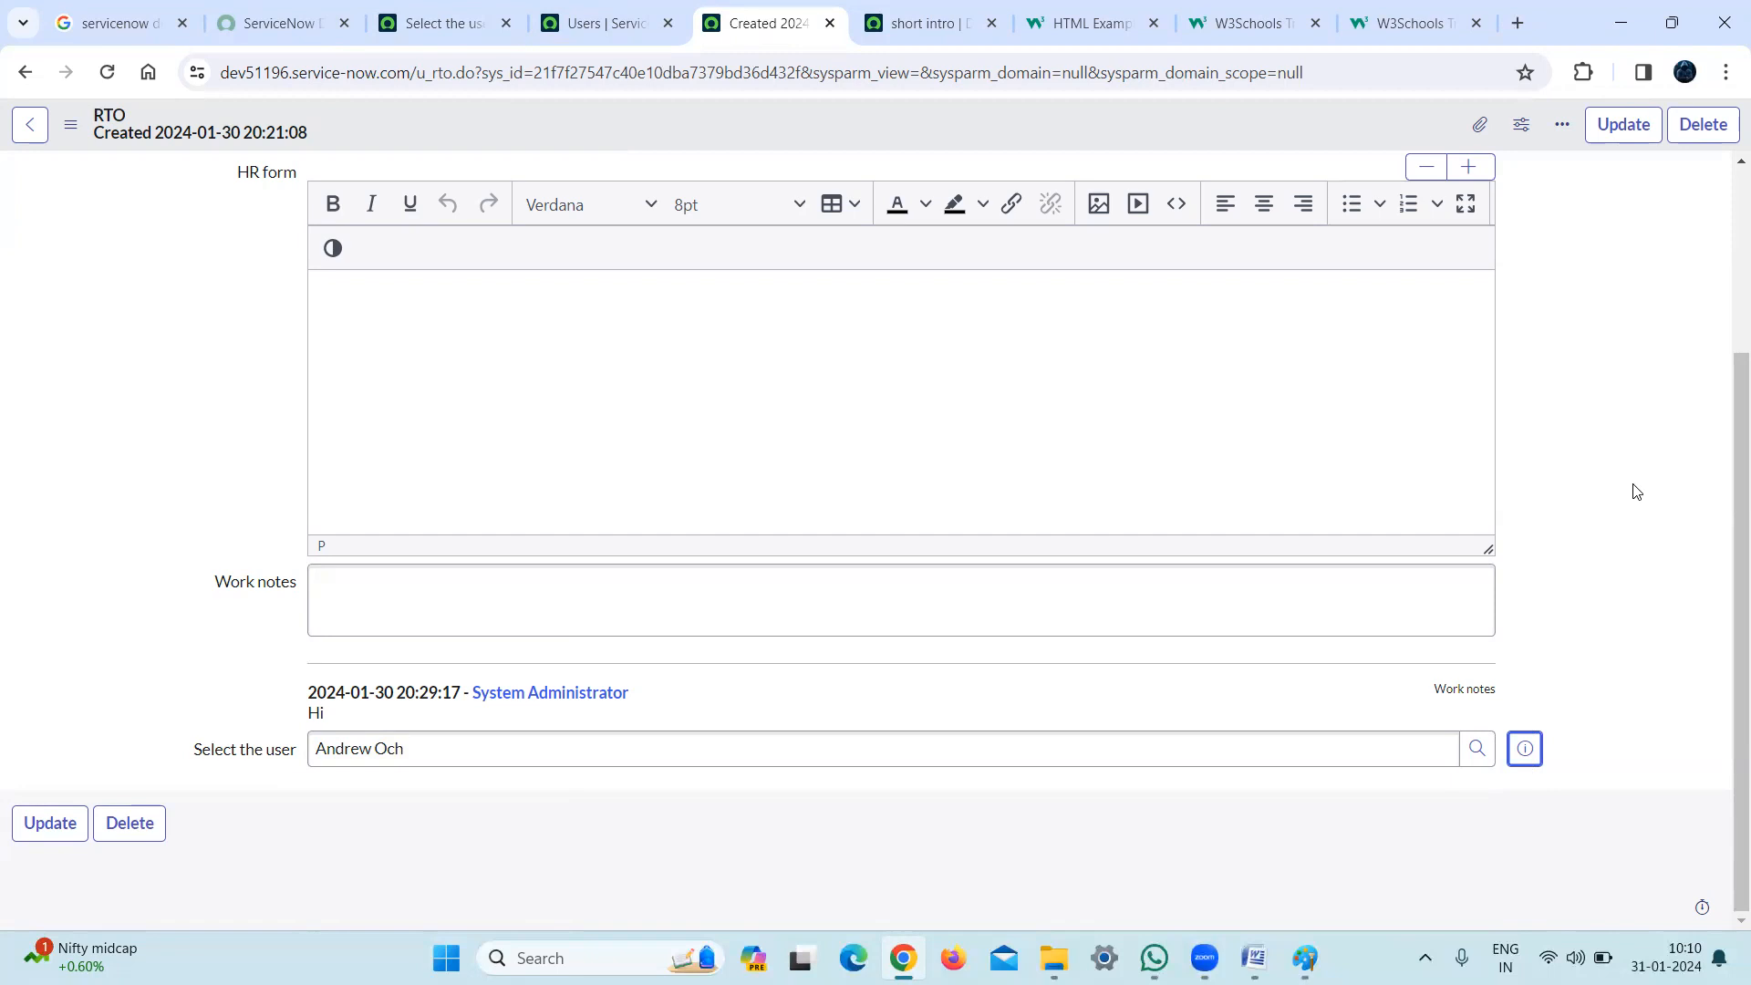
Reopen the user lookup to check the Email column, and close it without picking a record
click(1475, 752)
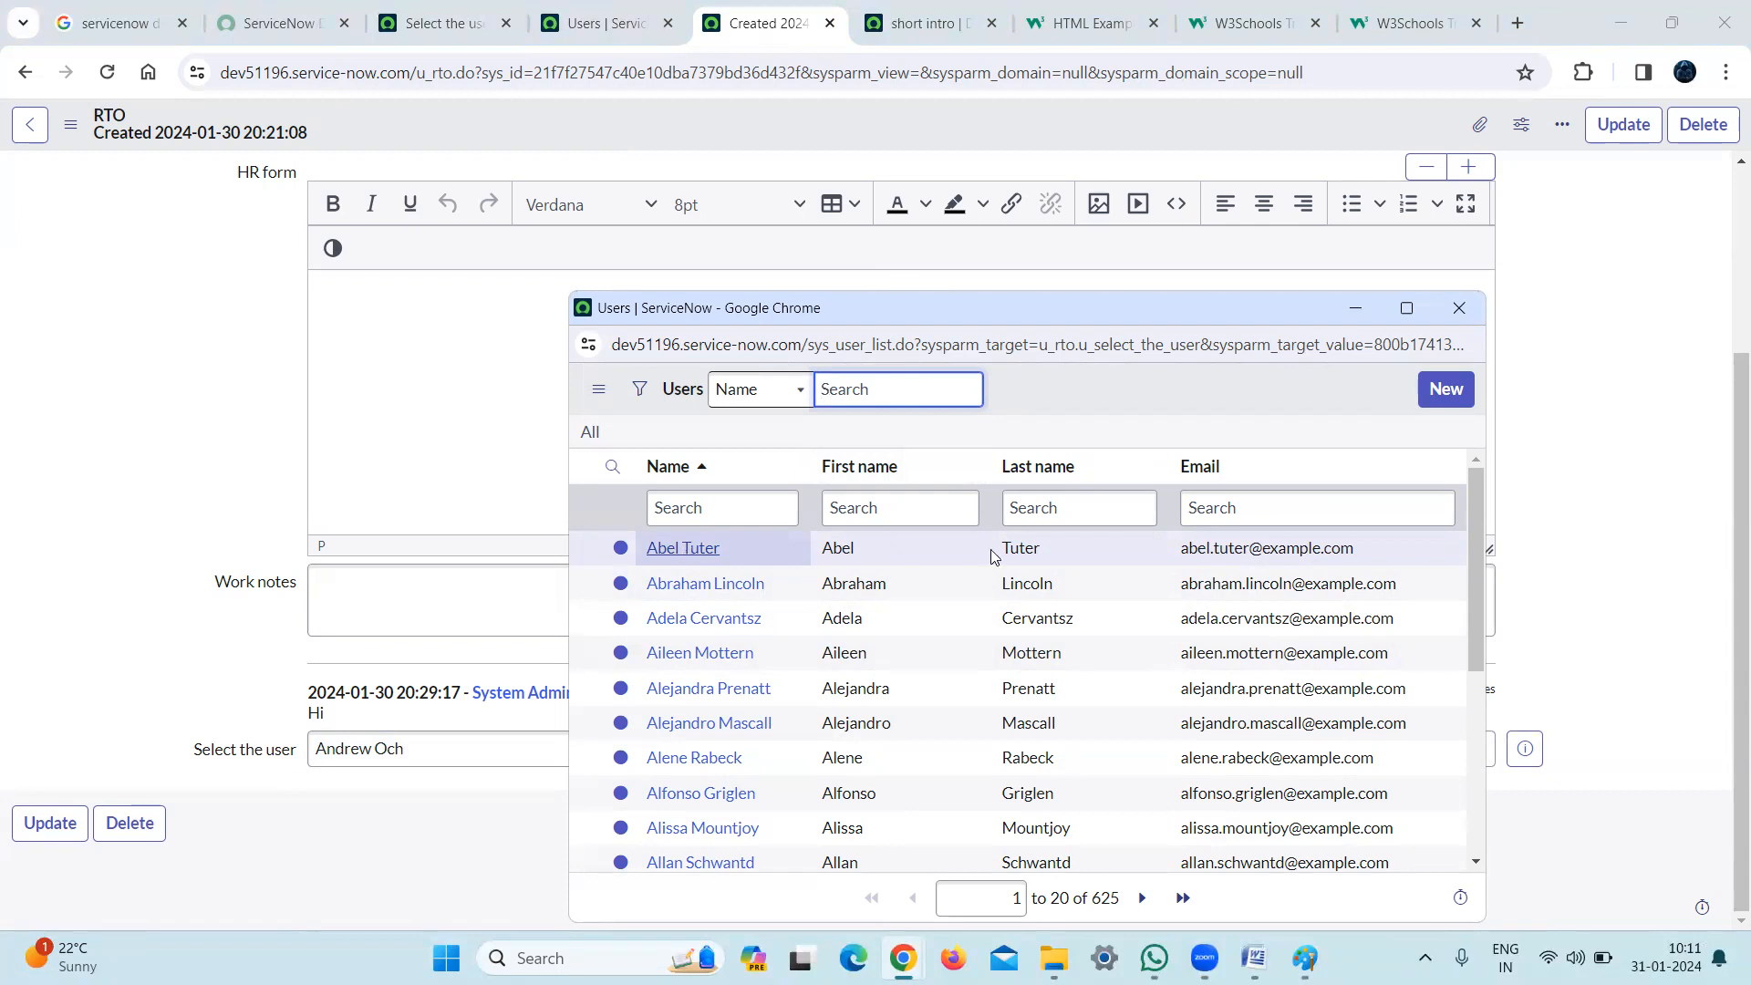
click(1358, 512)
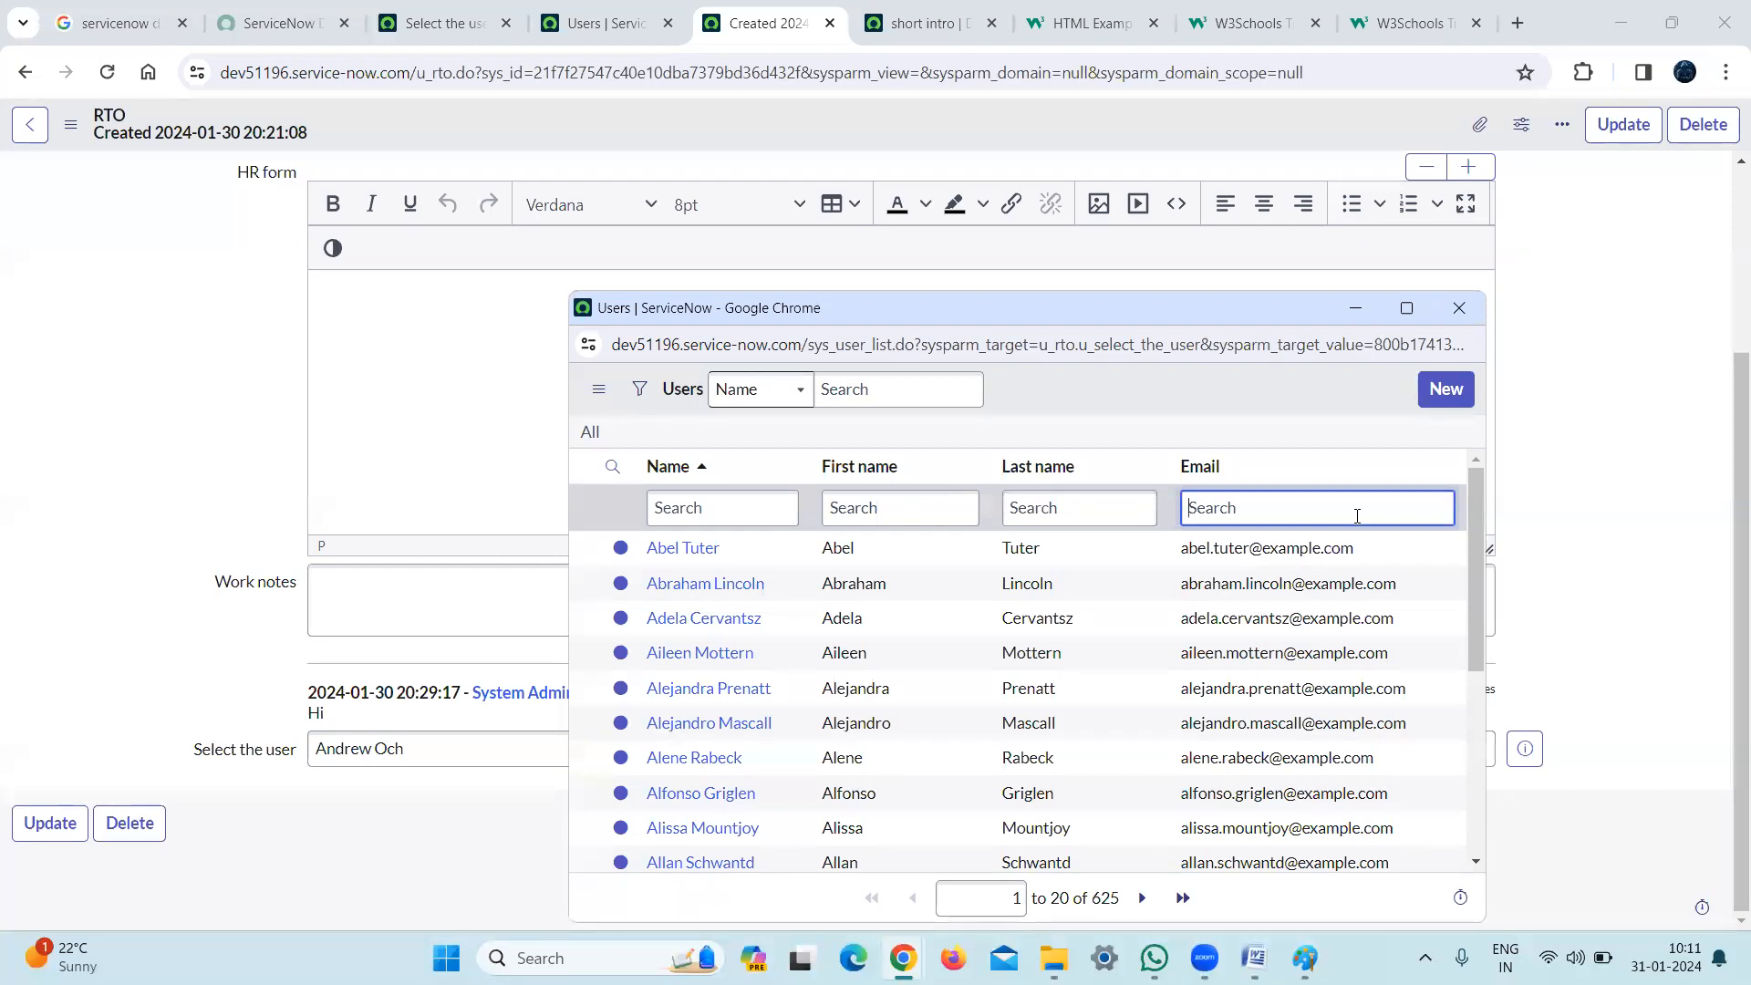
click(1461, 309)
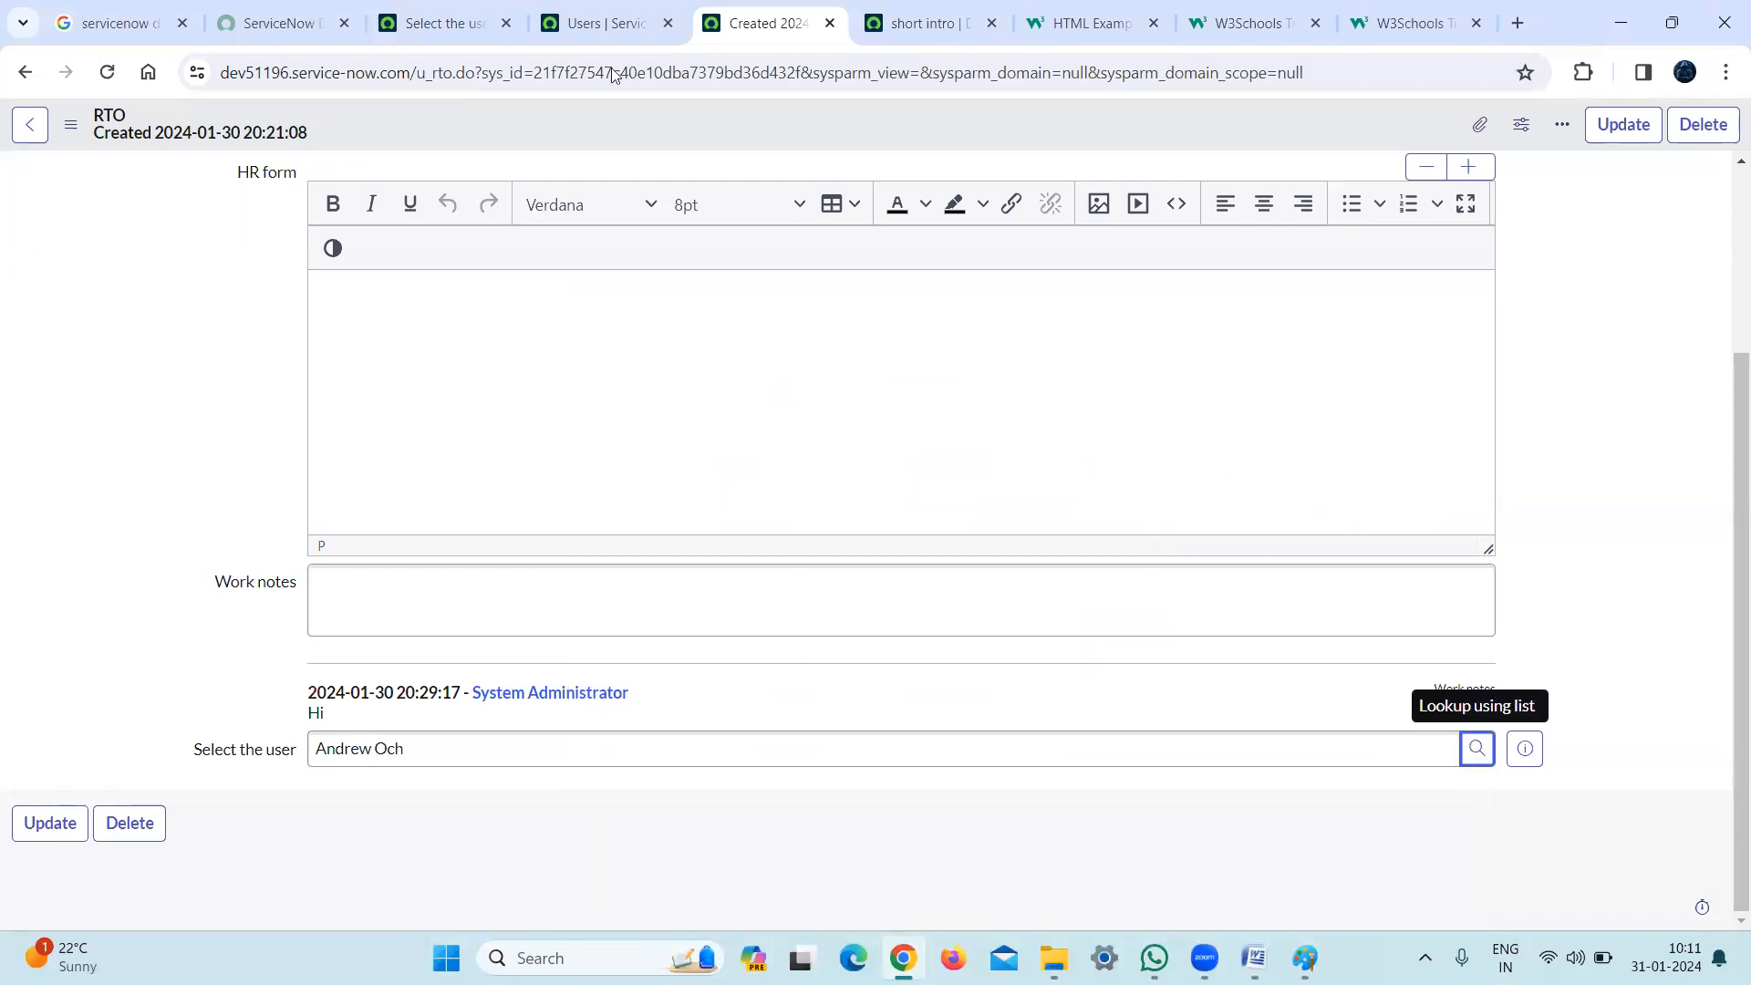
In the Select the user dictionary entry's Reference Specification, set the reference qual condition to Active is true
click(374, 35)
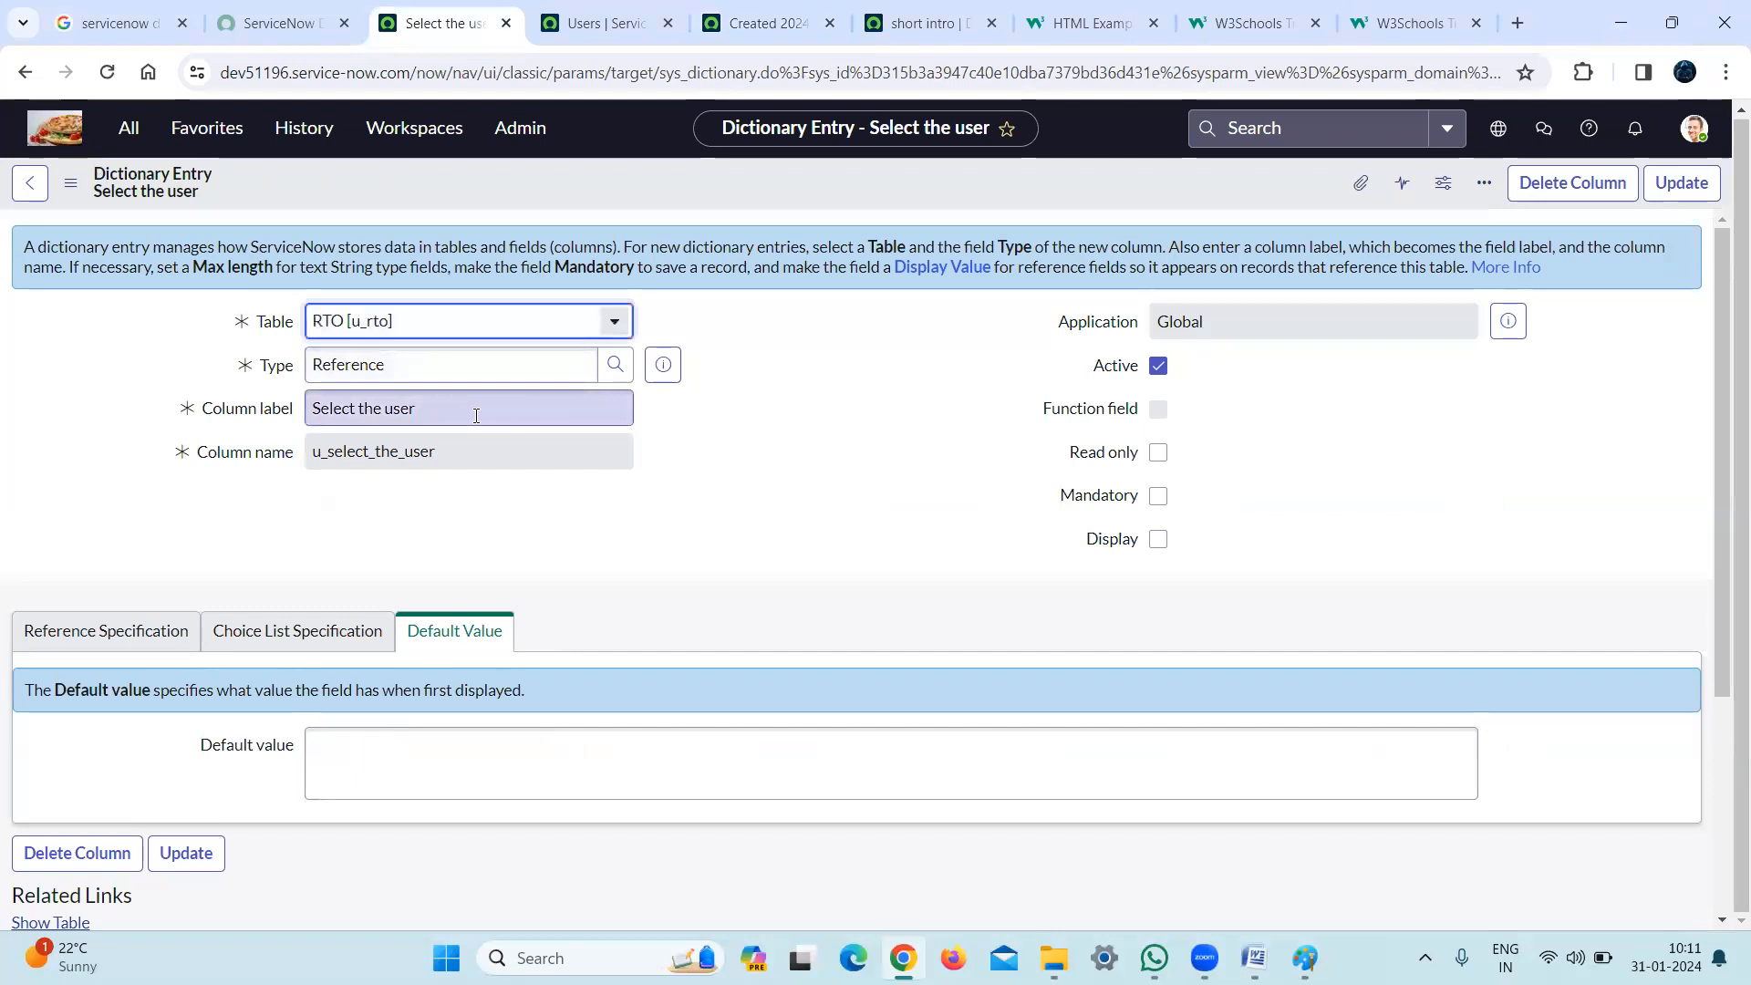
click(64, 654)
click(436, 369)
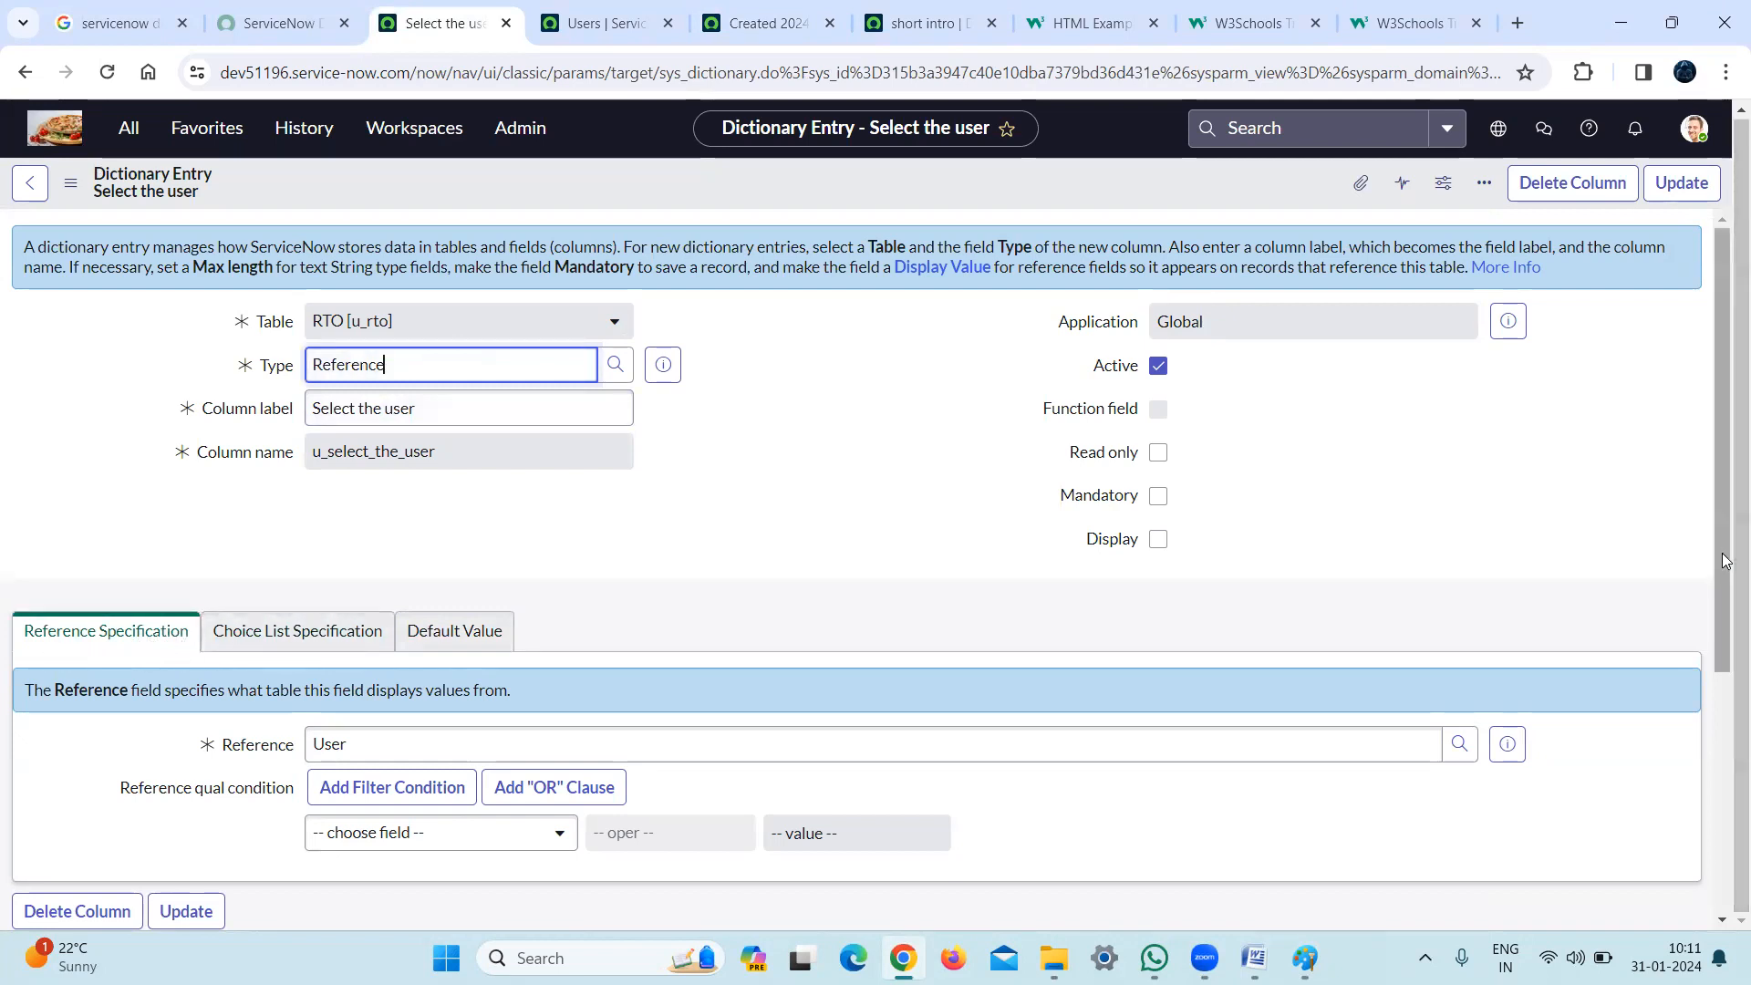
scroll(1727, 560, down, 2)
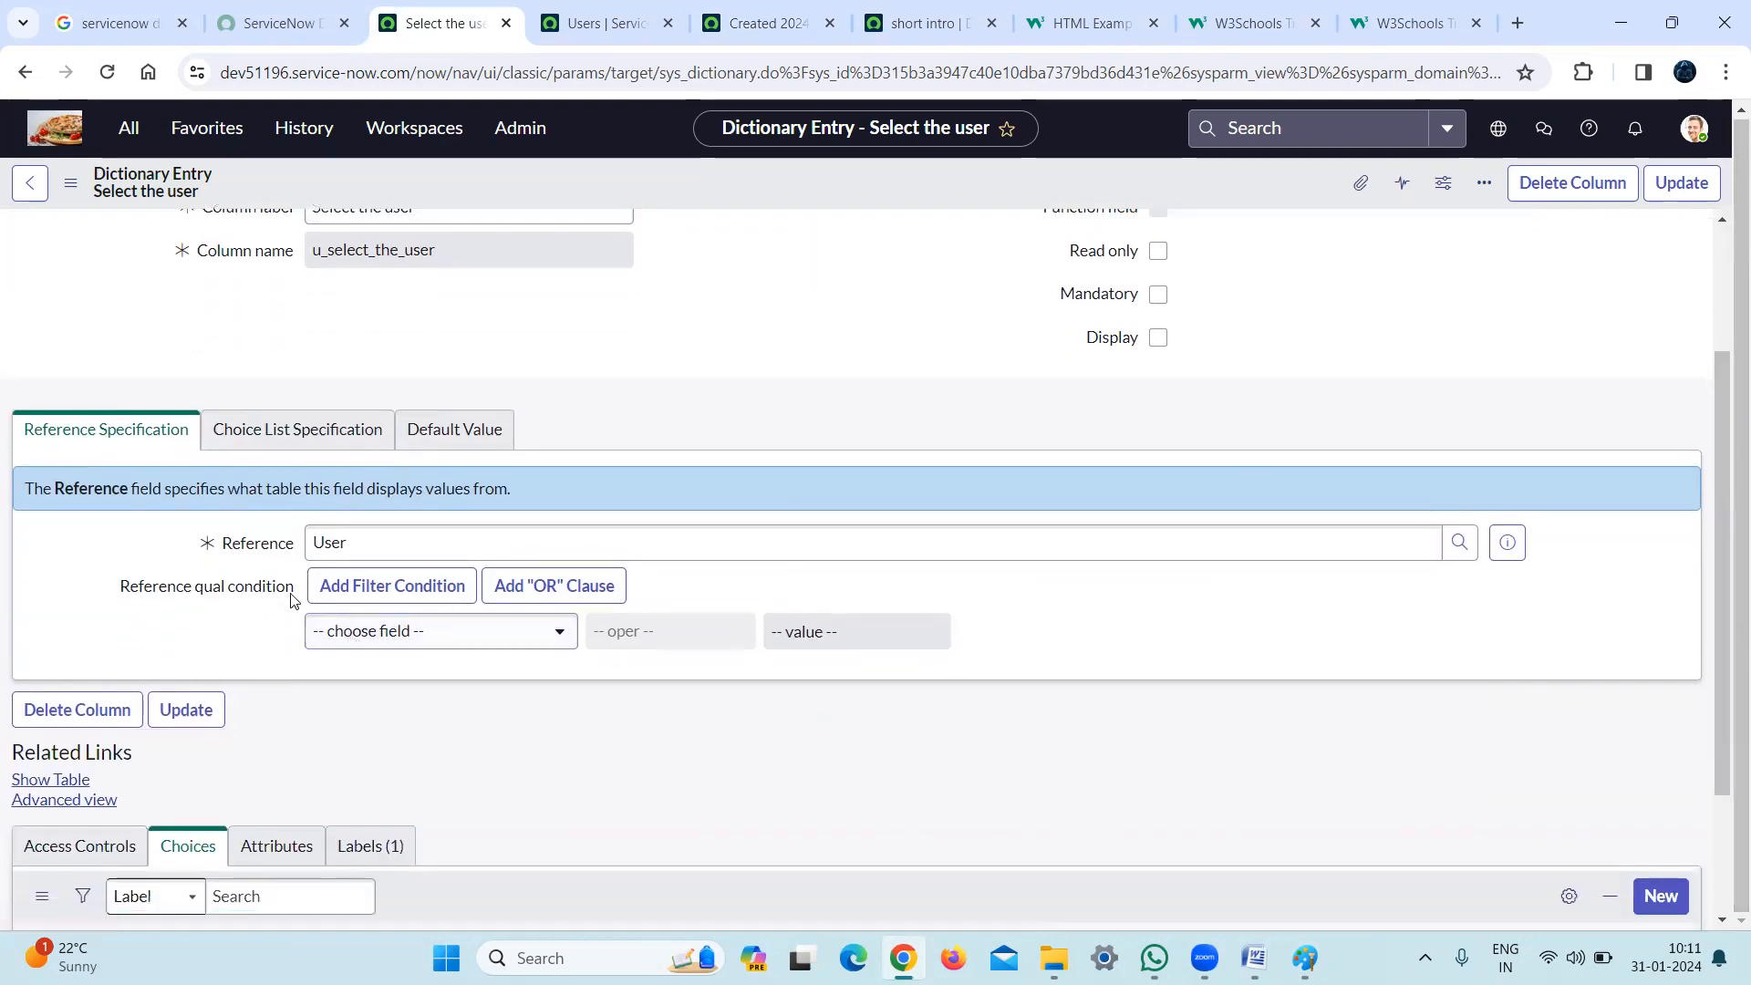
click(450, 643)
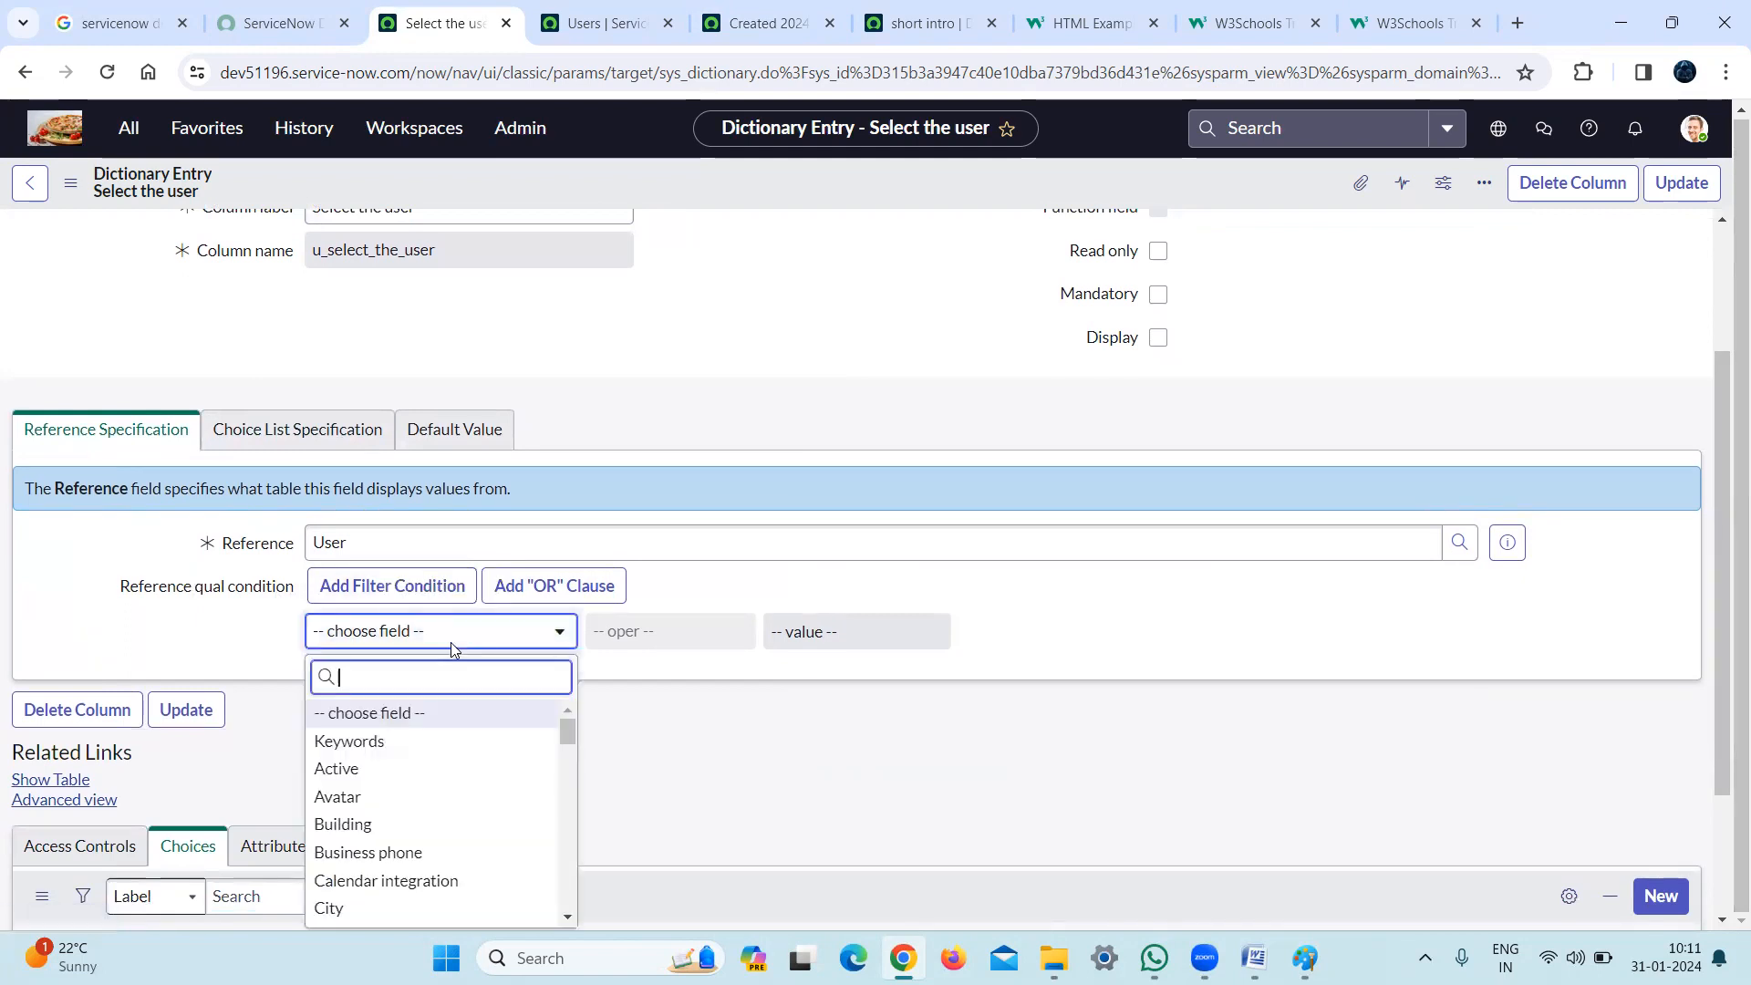
text(ac)
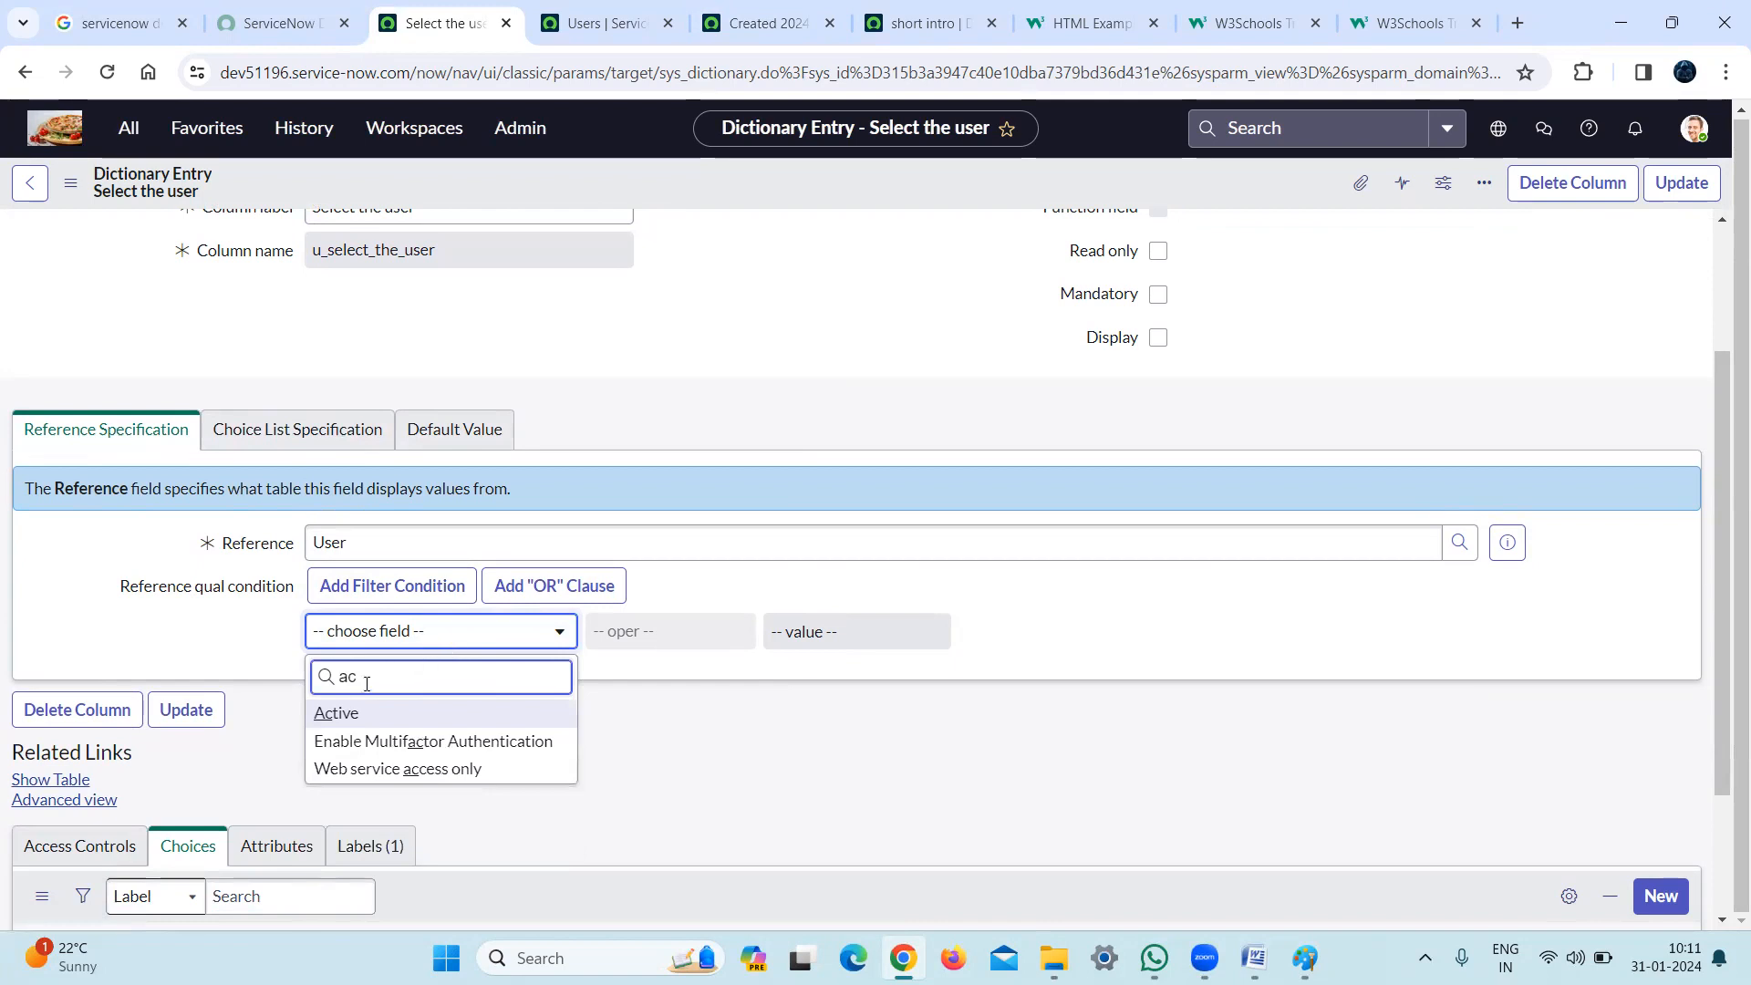
click(346, 714)
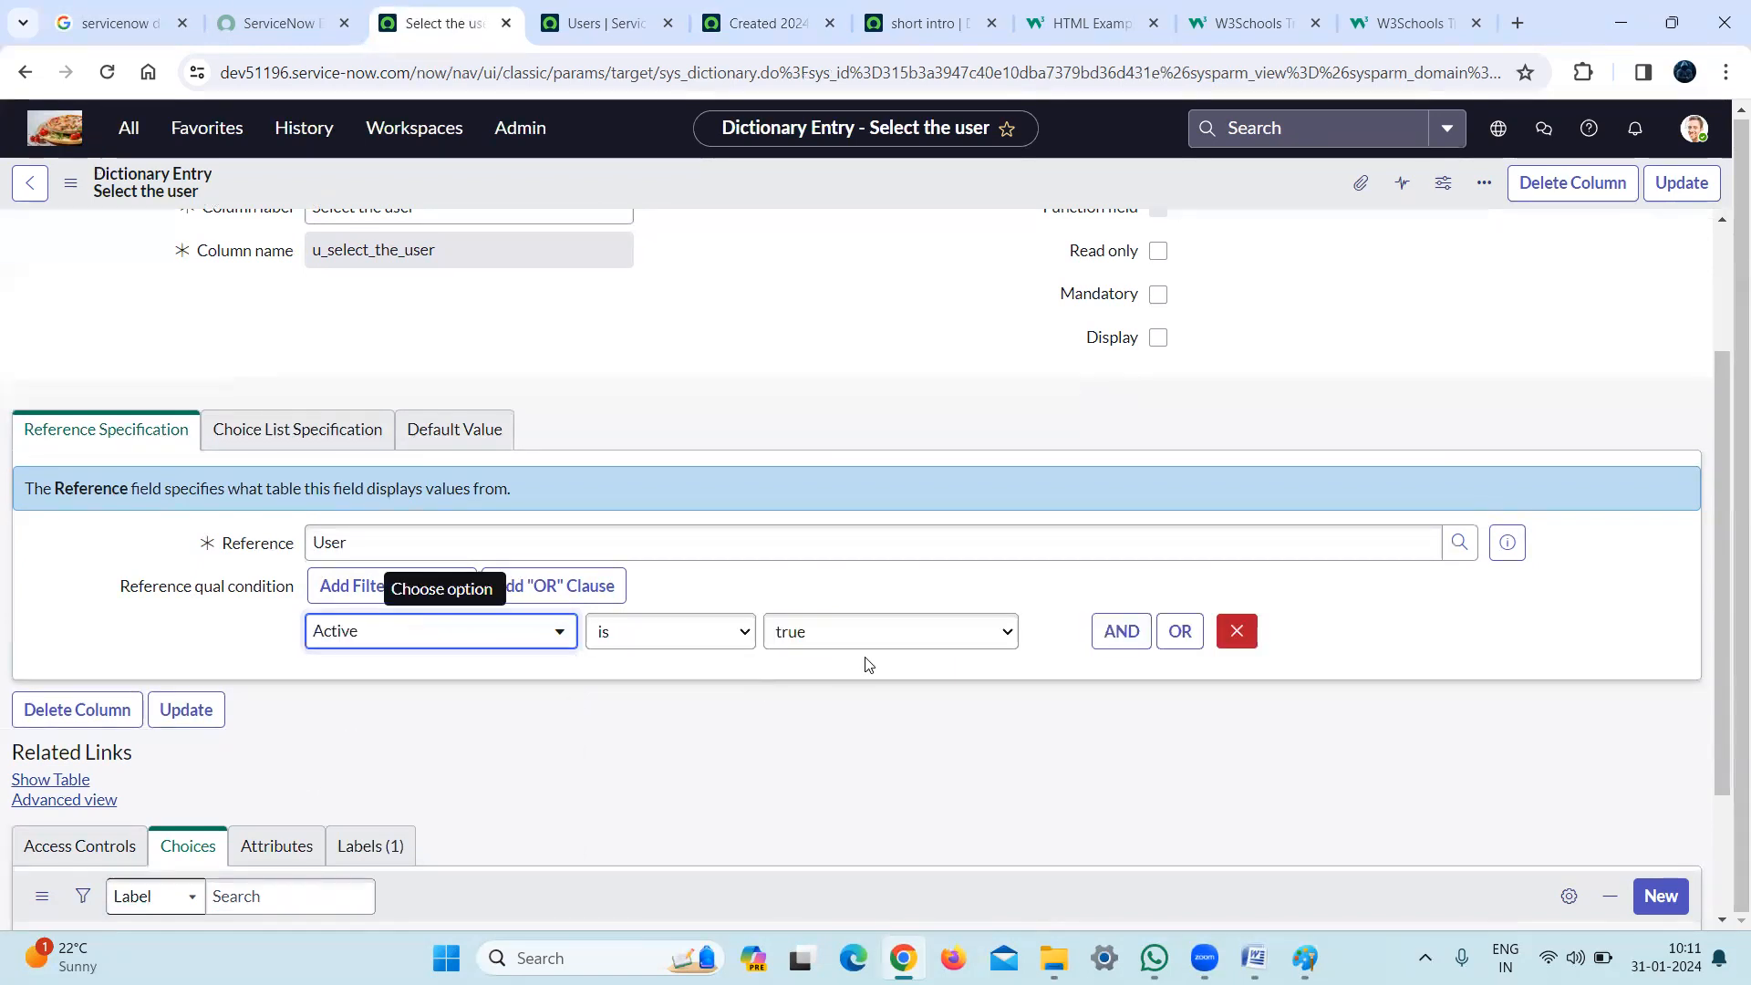
Add an AND condition to the reference qualifier requiring that Email is not empty
click(1122, 634)
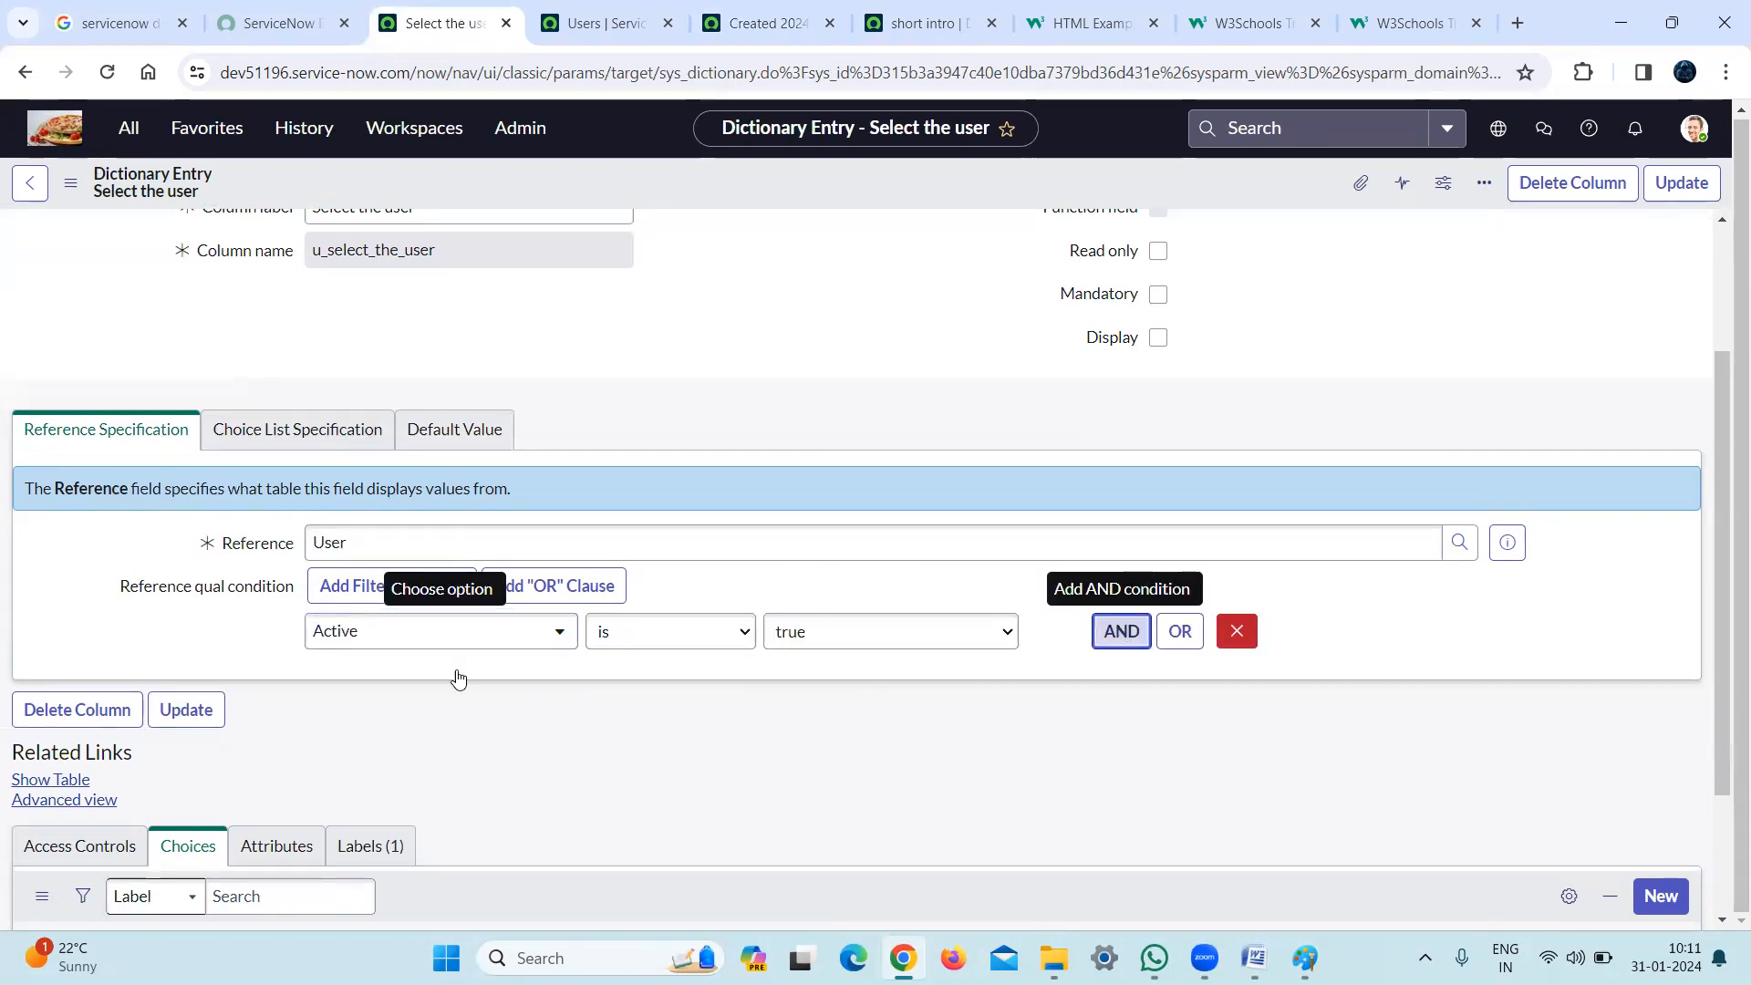
scroll(456, 675, up, 3)
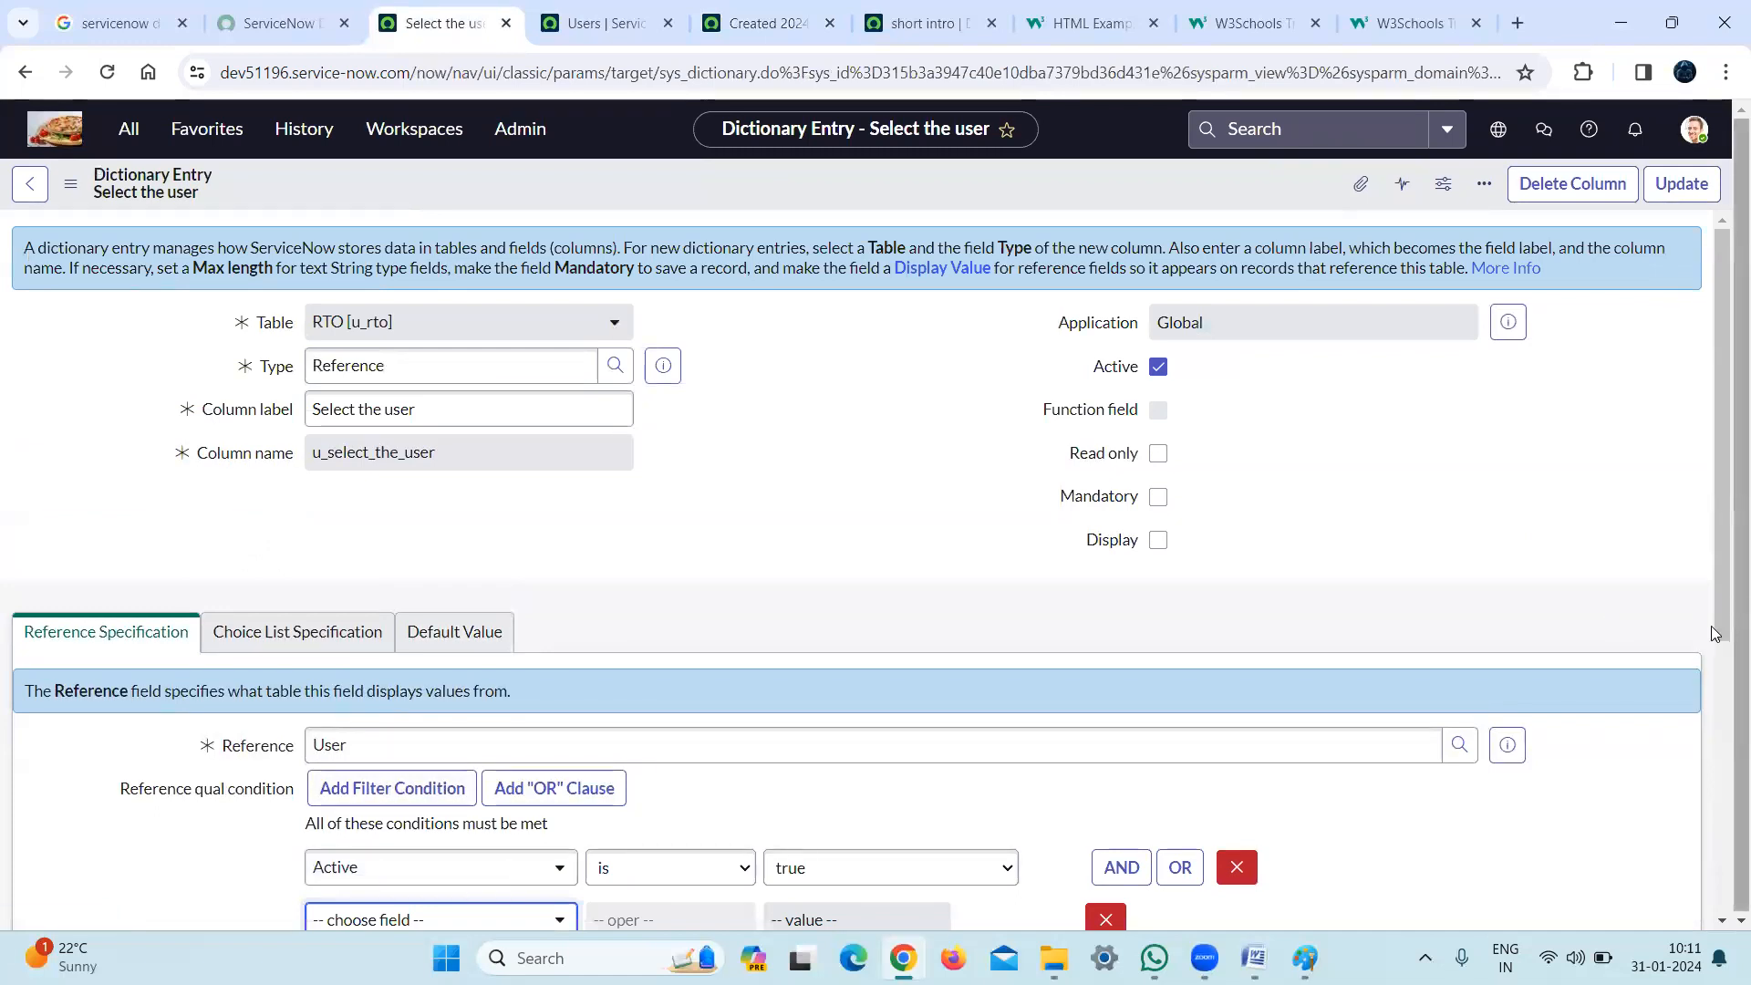
scroll(638, 858, down, 2)
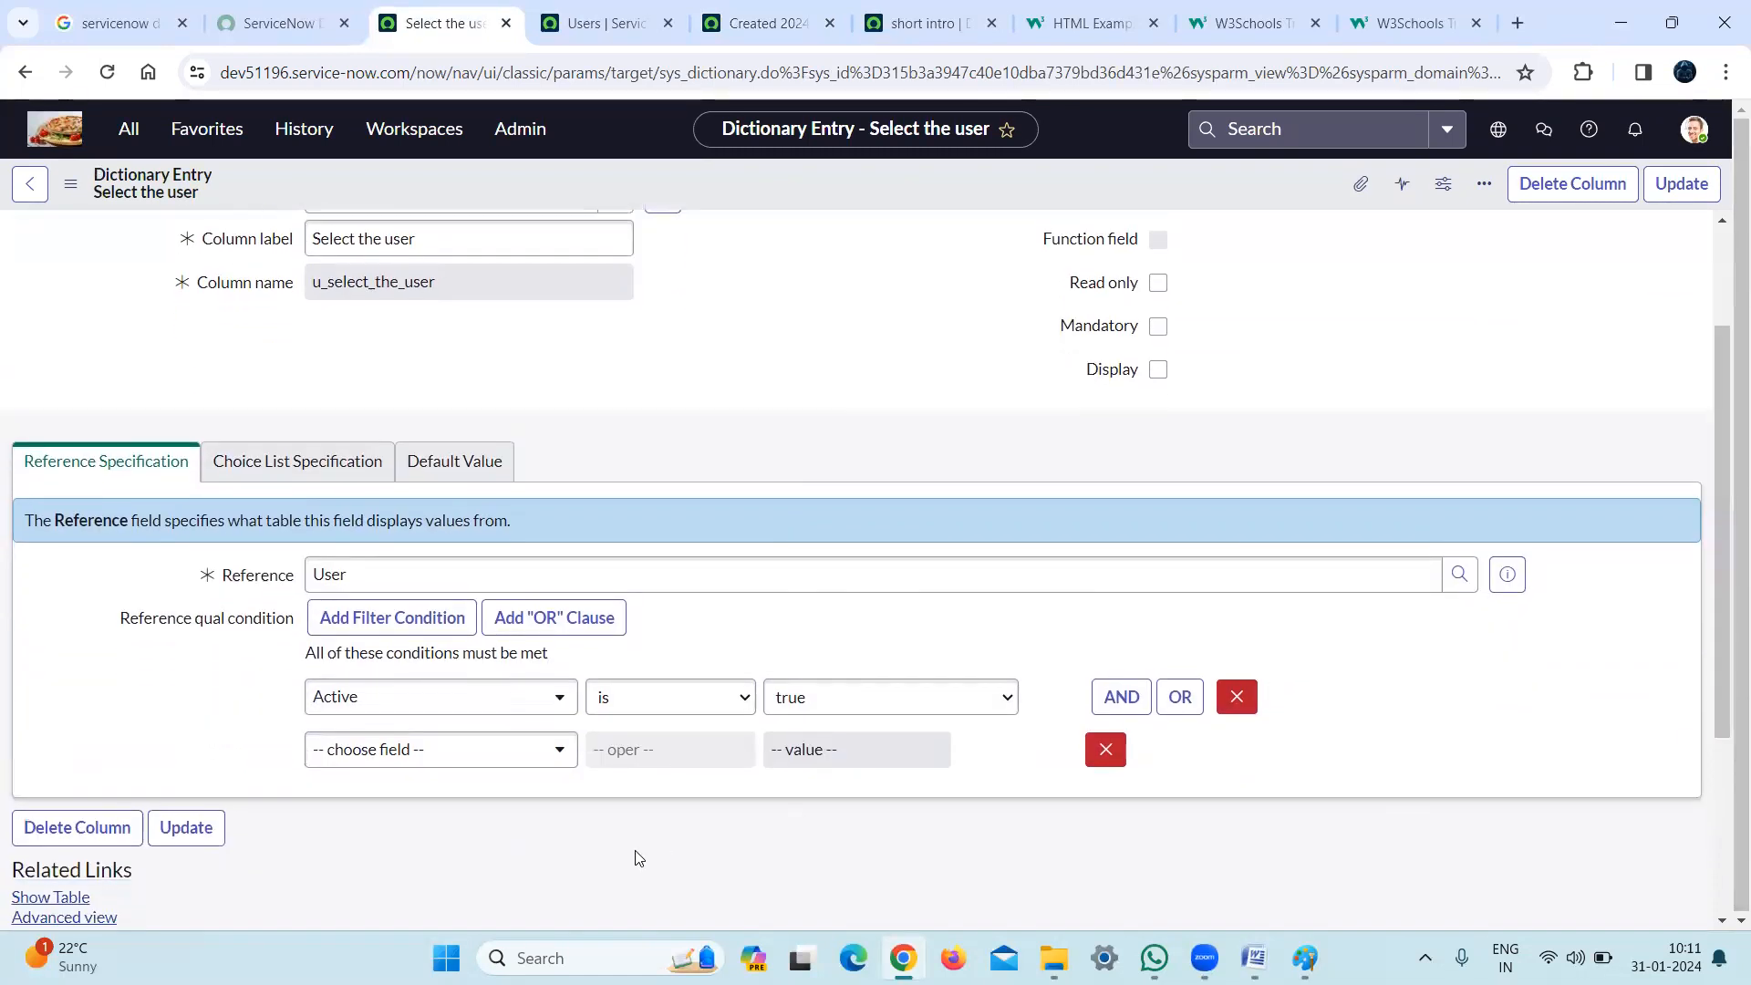
click(431, 766)
text(emai)
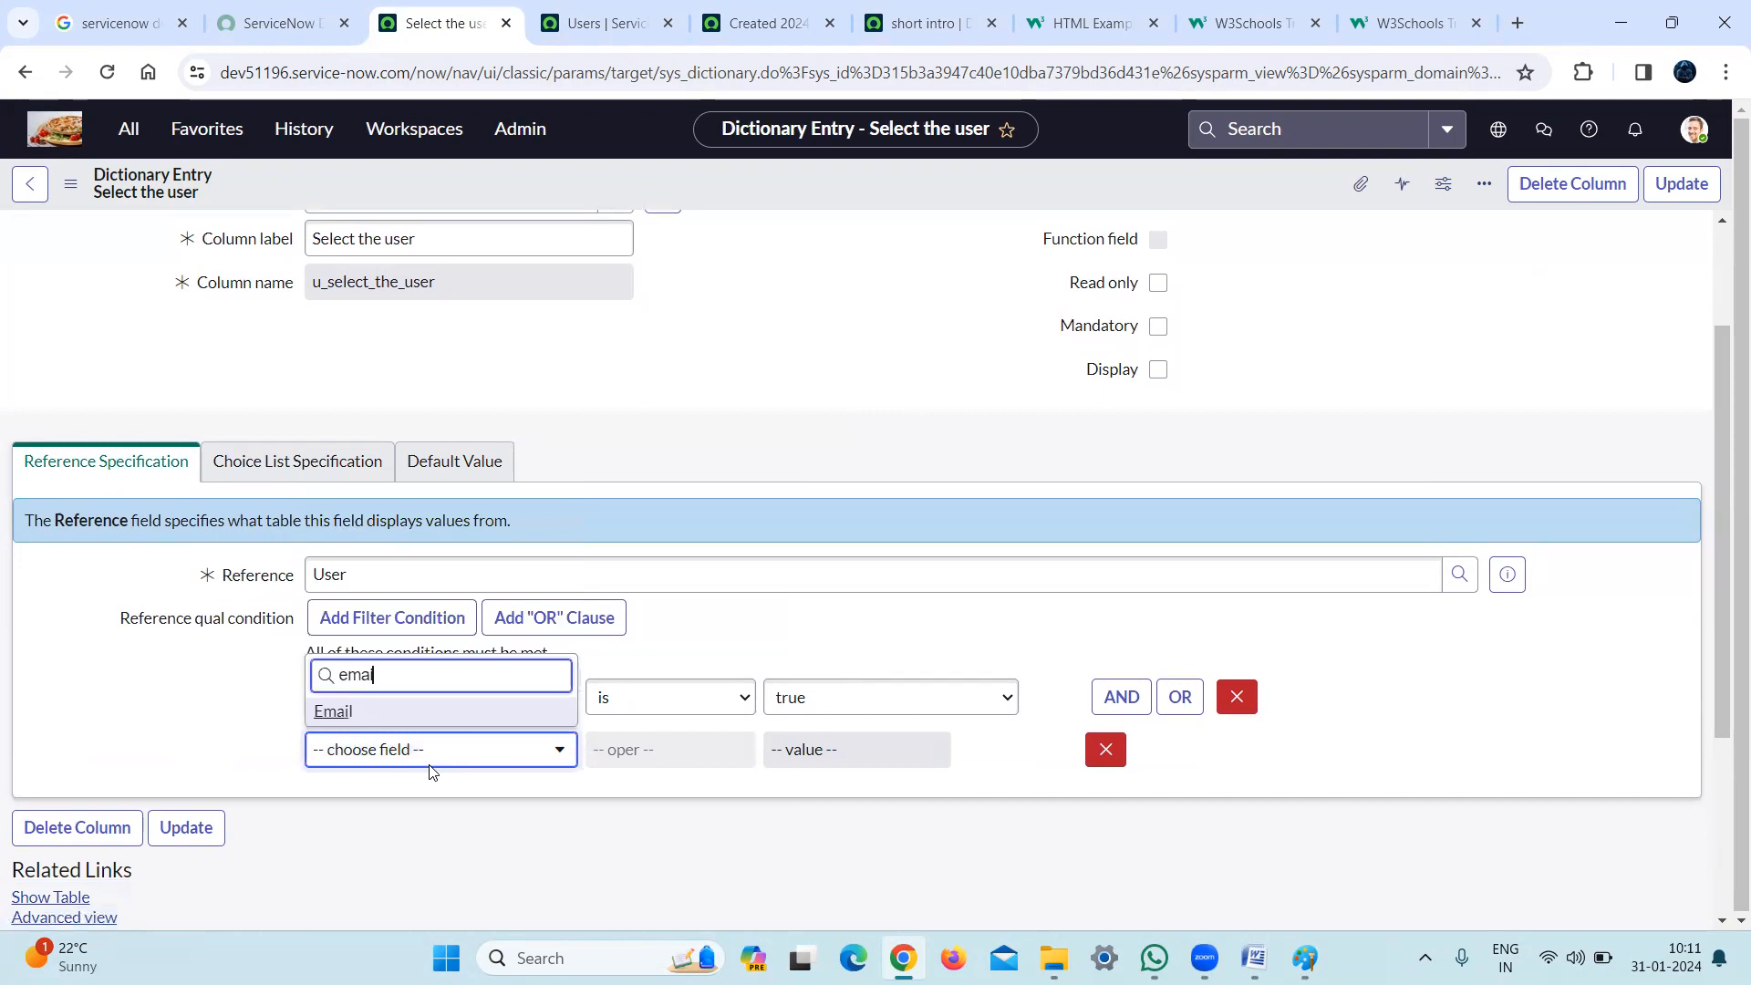
key(Return)
click(673, 764)
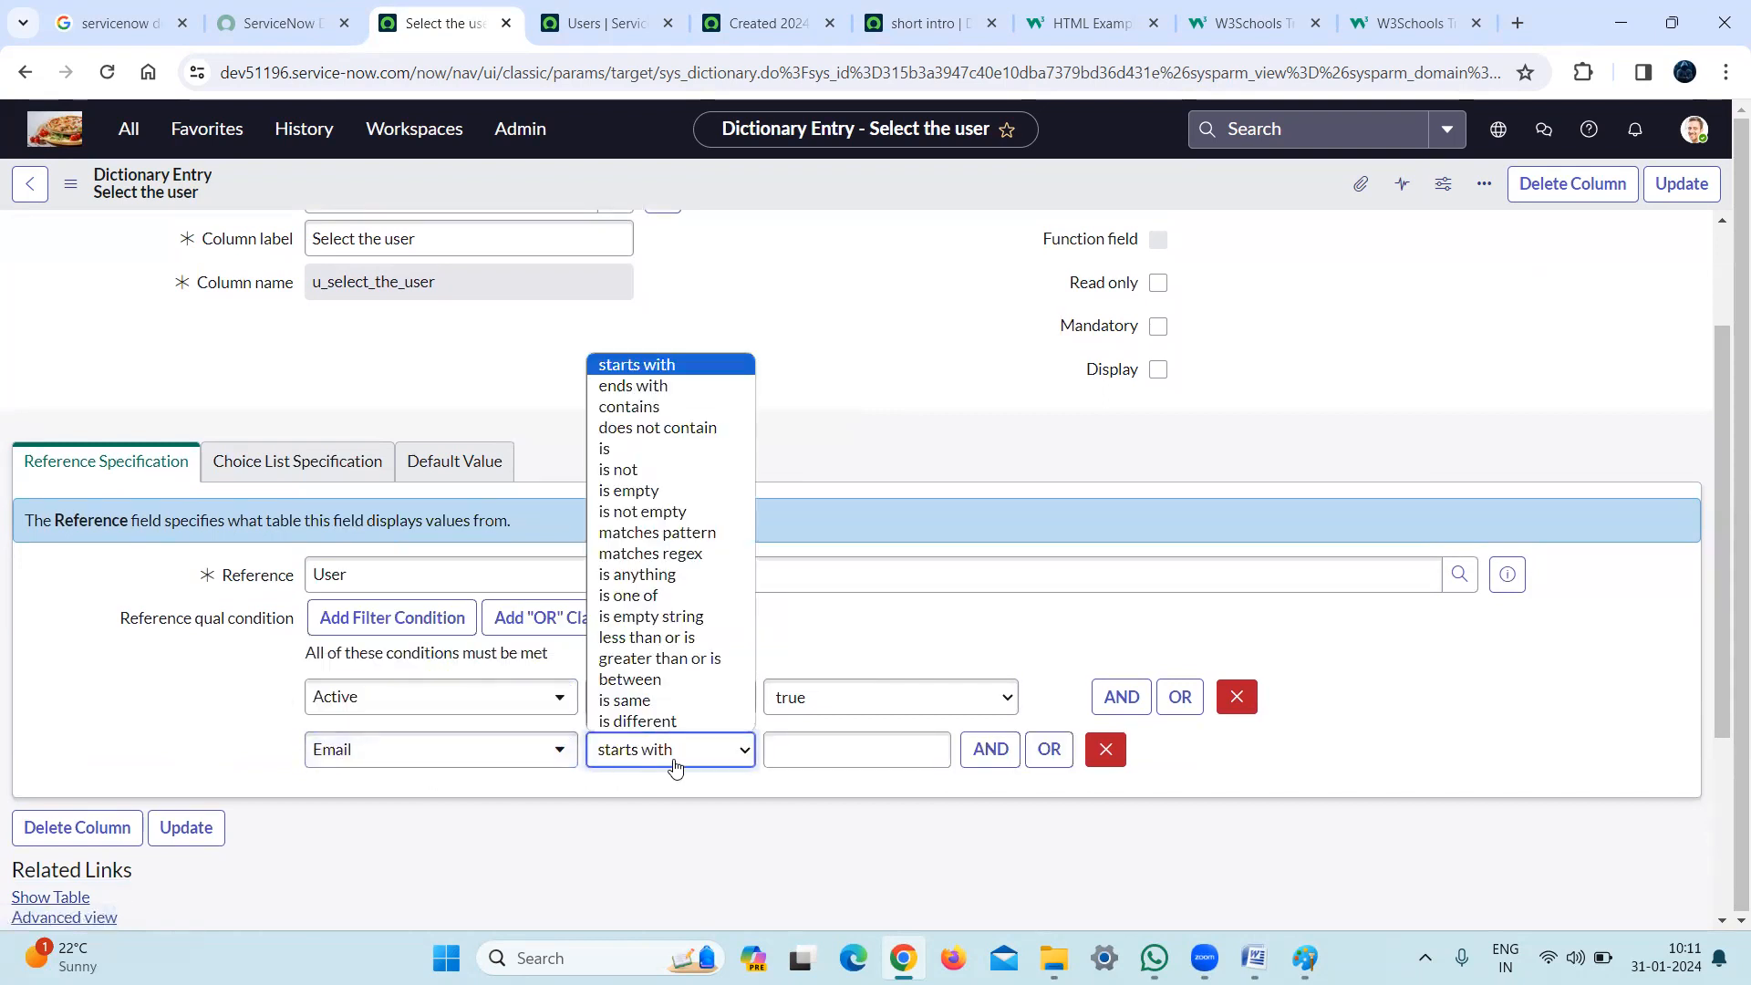
click(651, 511)
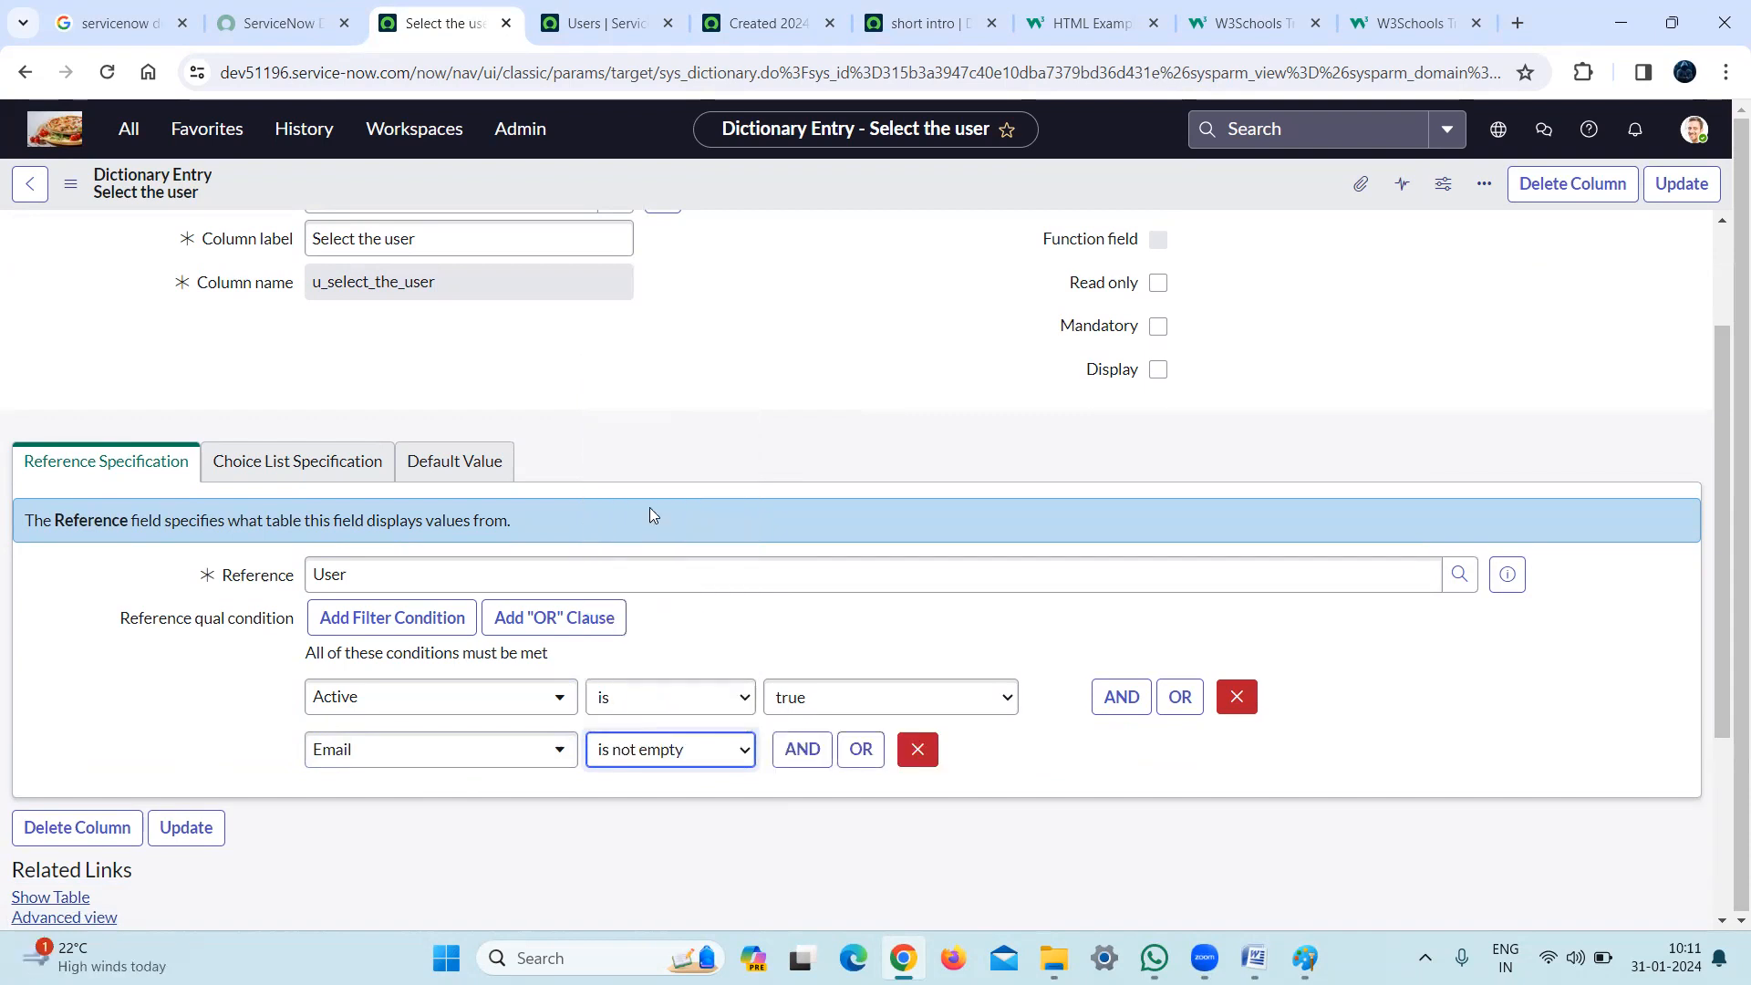
Save the Select the user dictionary entry with its reference qualifier, and open the user lookup on the RTO record
right_click(763, 185)
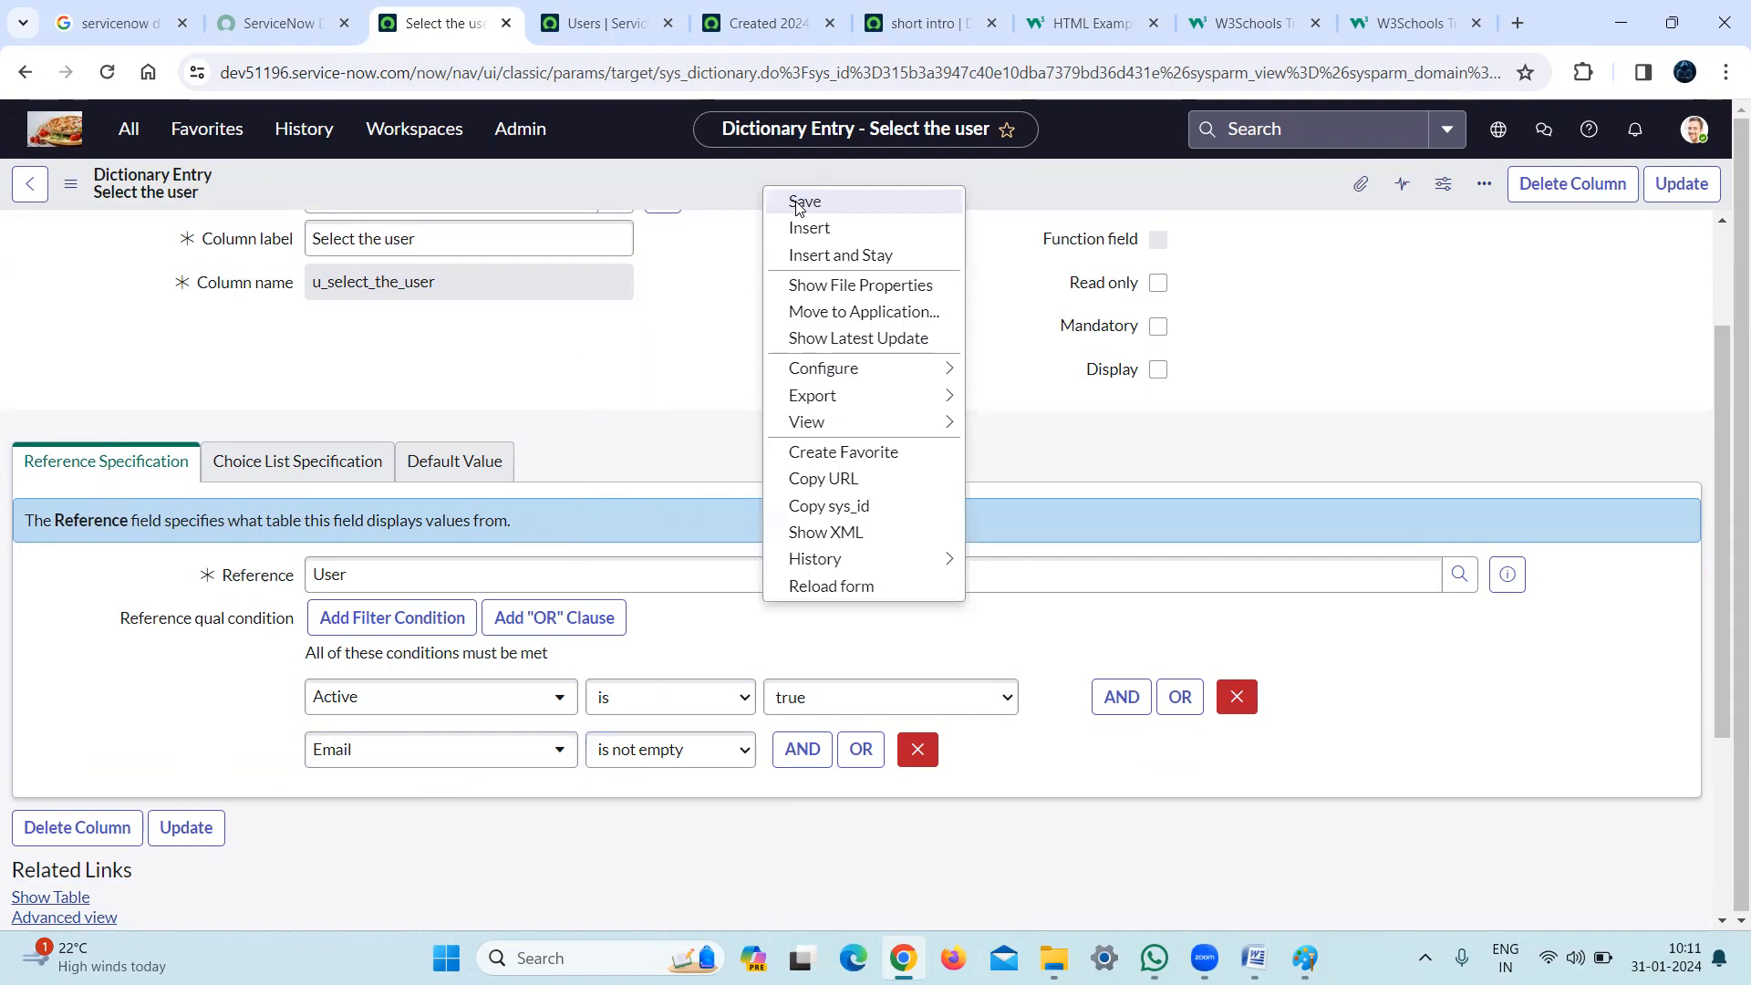
click(798, 202)
click(761, 33)
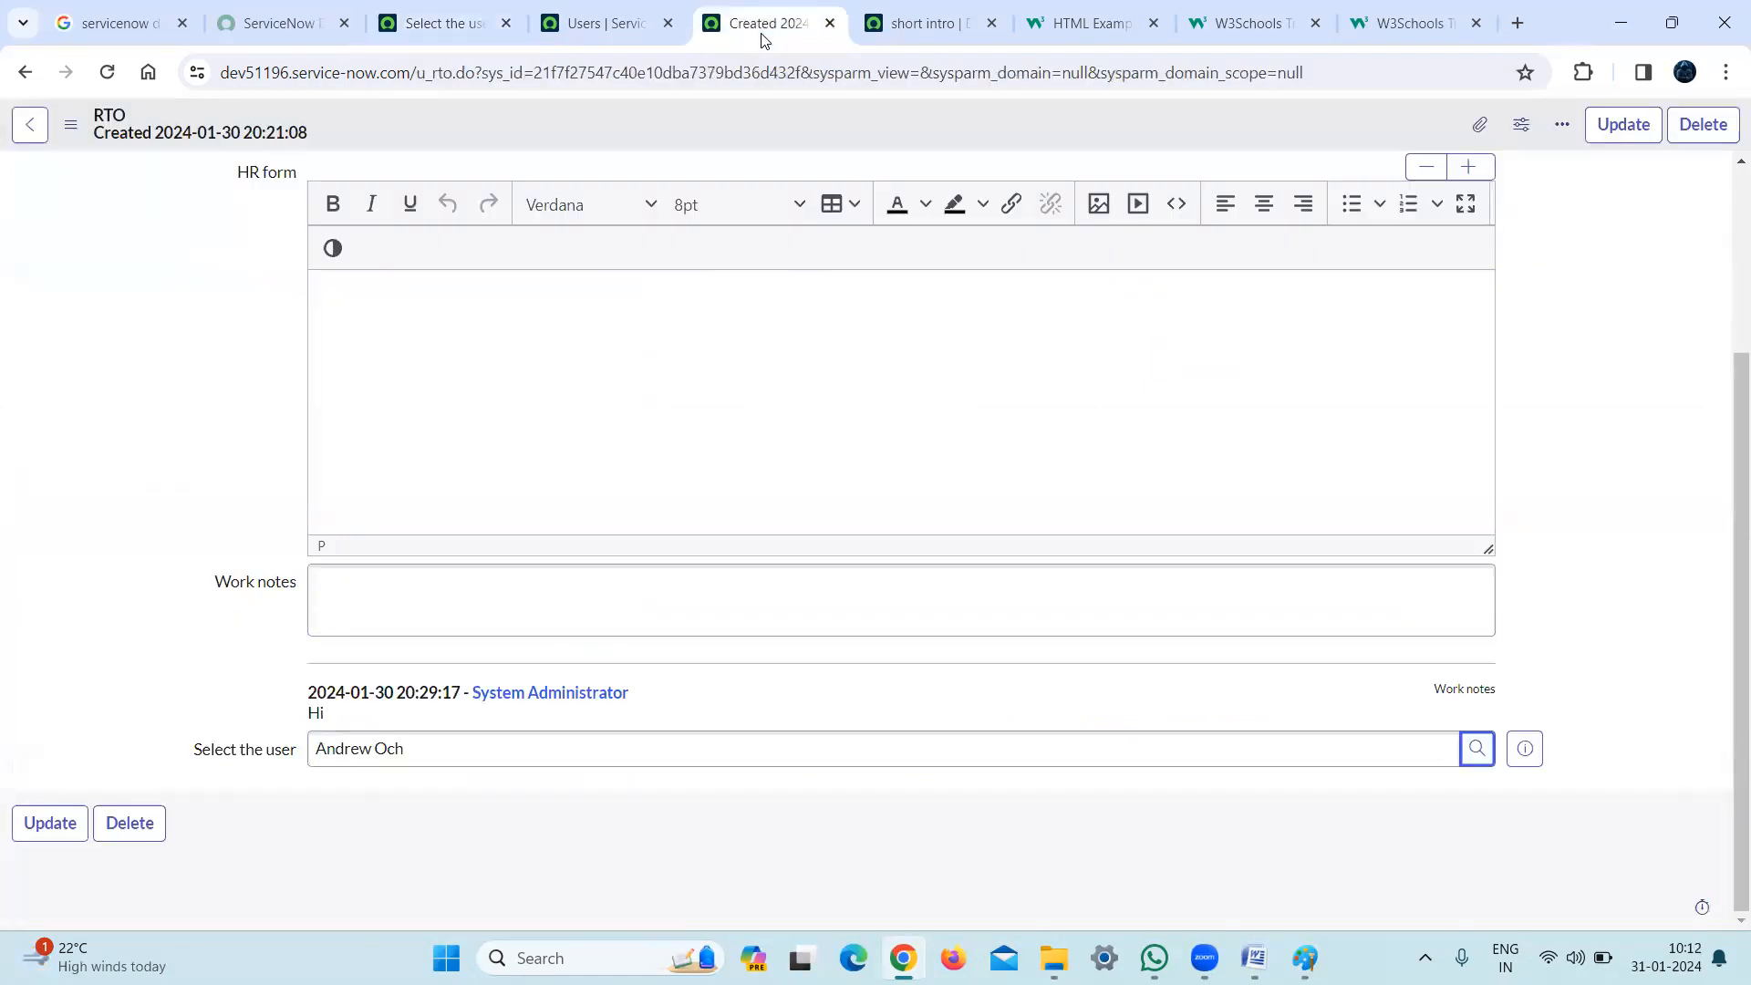
click(1492, 761)
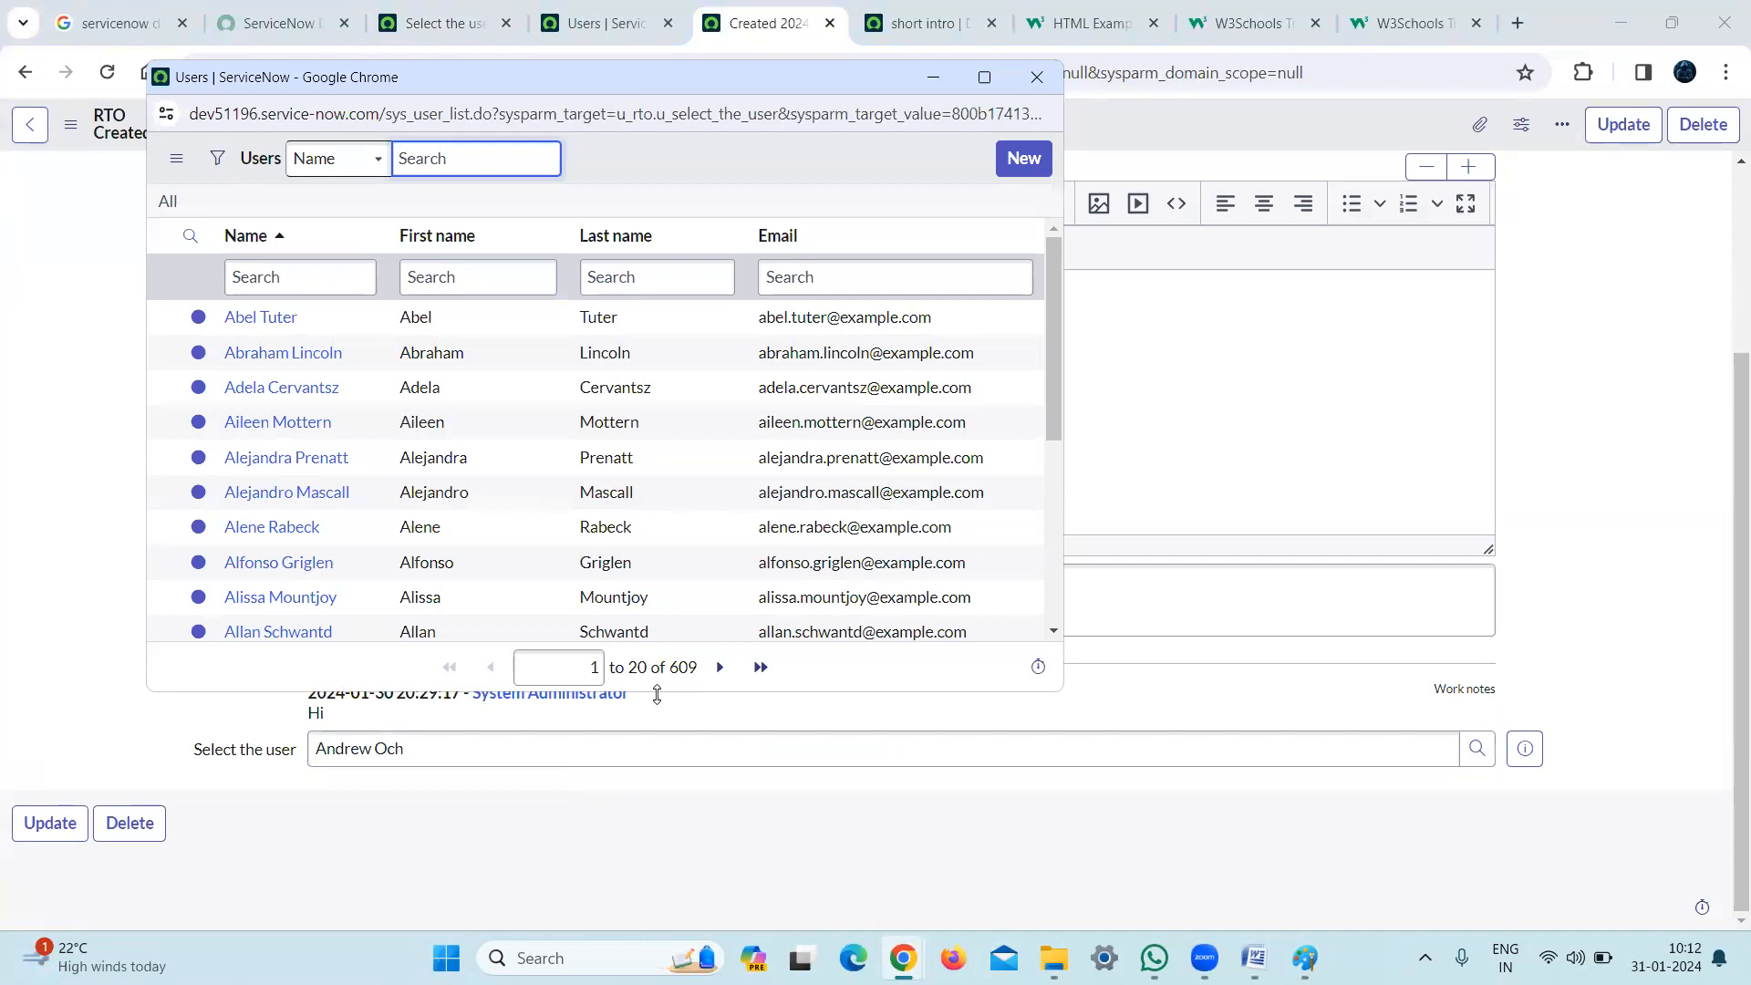
Check the total record count in the full Users list for comparison with the filtered user lookup
click(606, 31)
drag(791, 674, 948, 930)
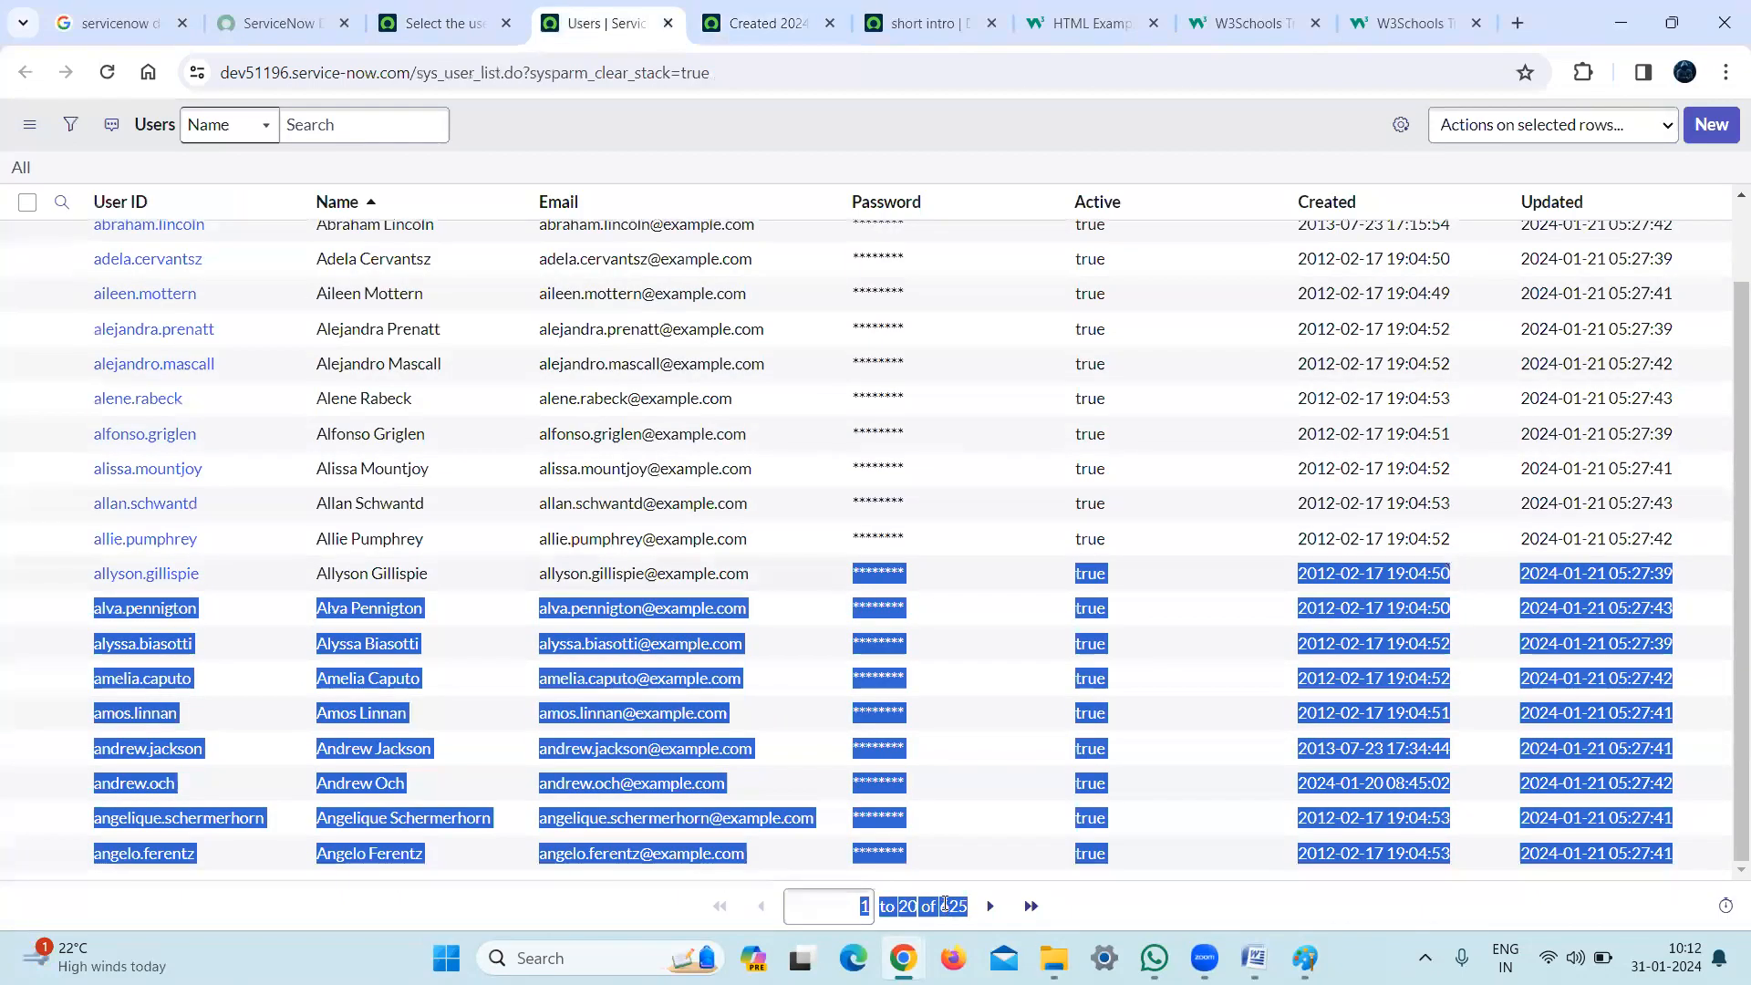
click(945, 903)
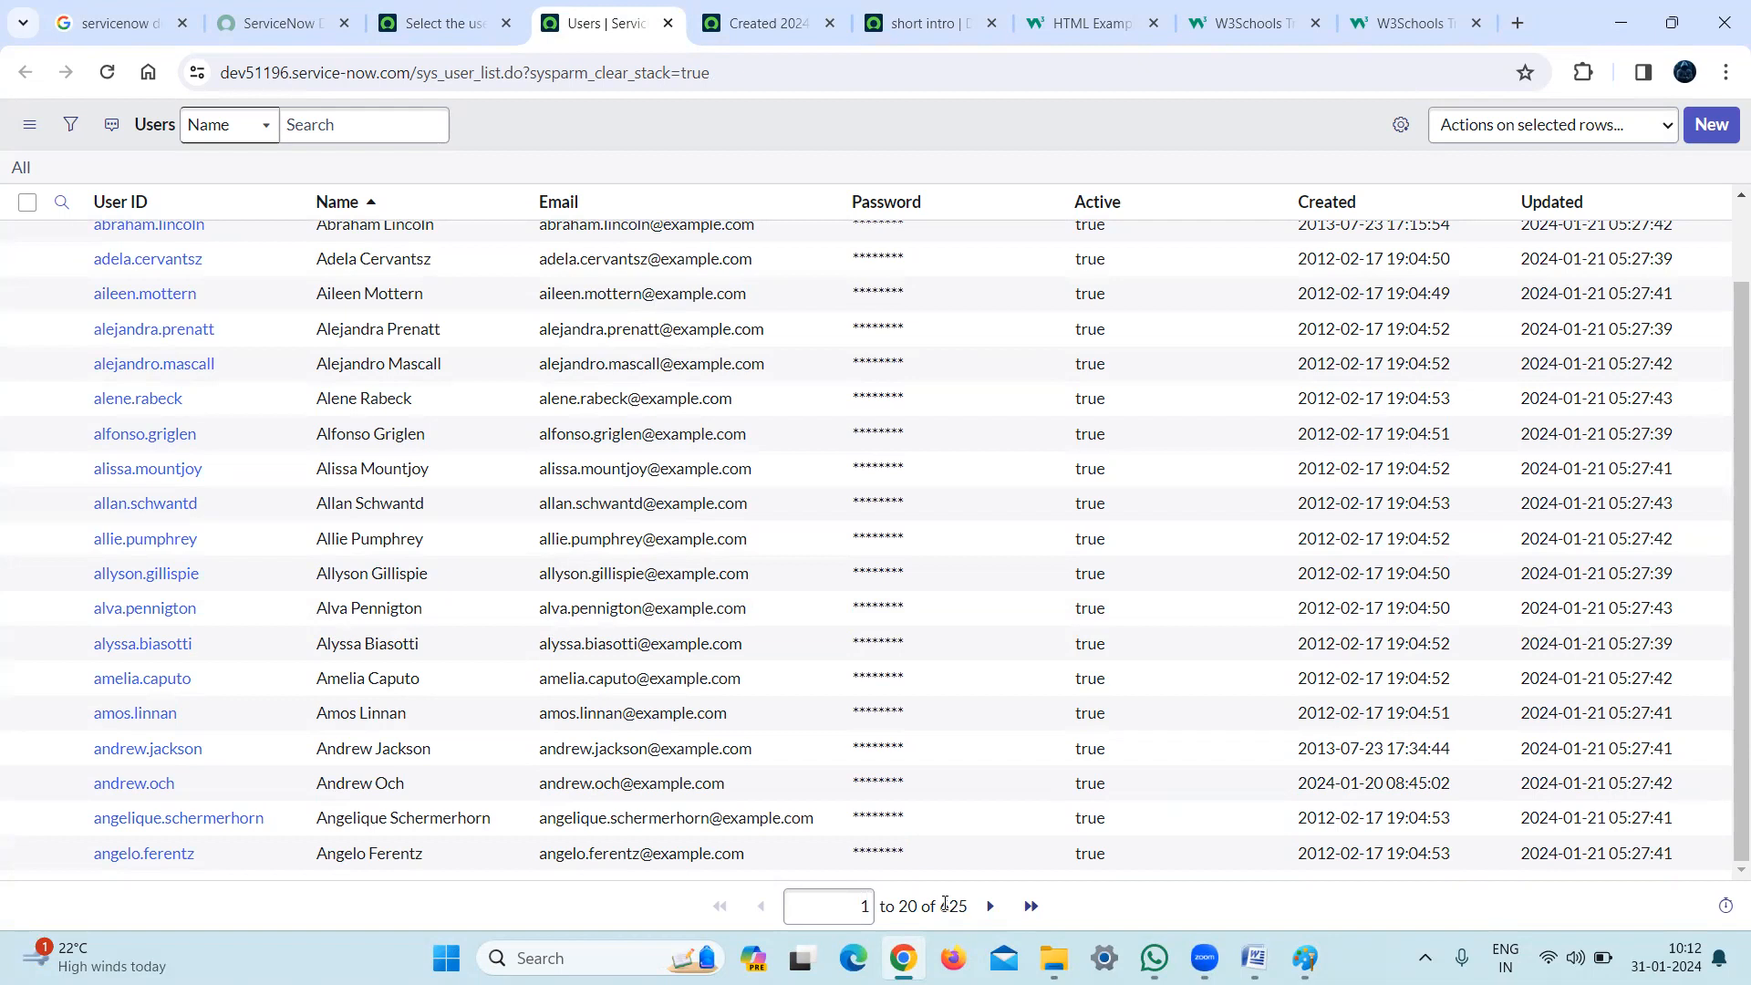
Look over the short intro field's dictionary entry down to its Choices list
click(903, 27)
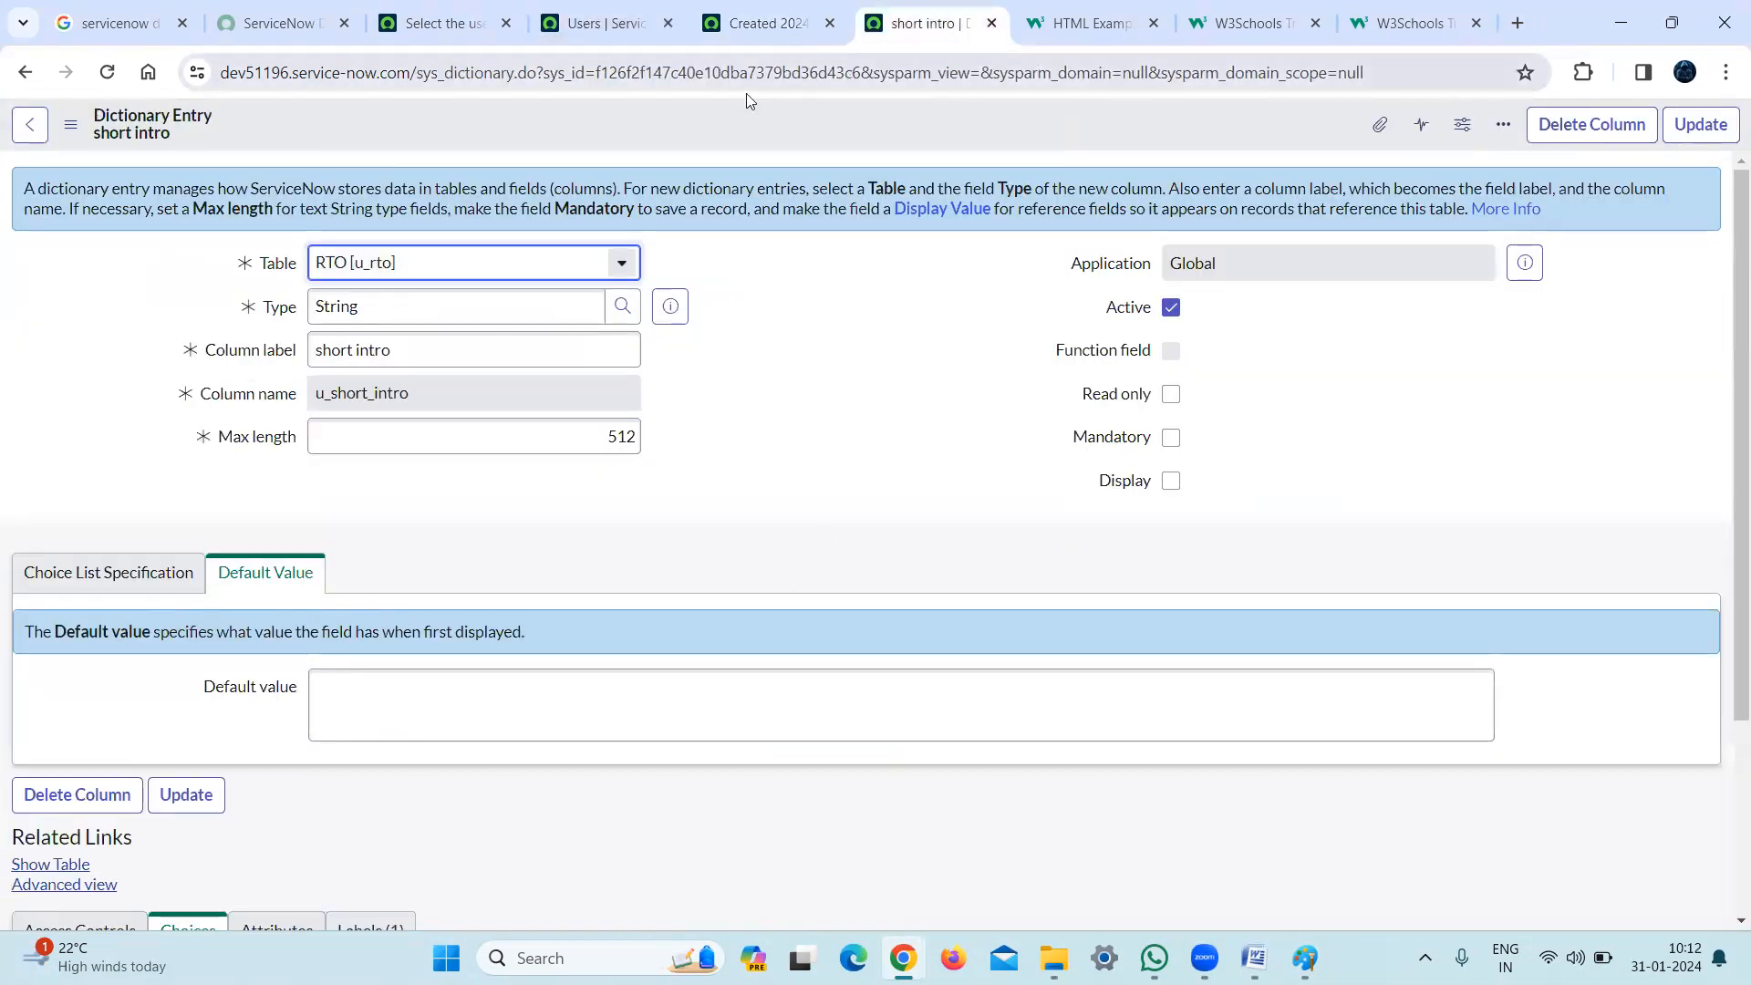
scroll(1727, 789, down, 3)
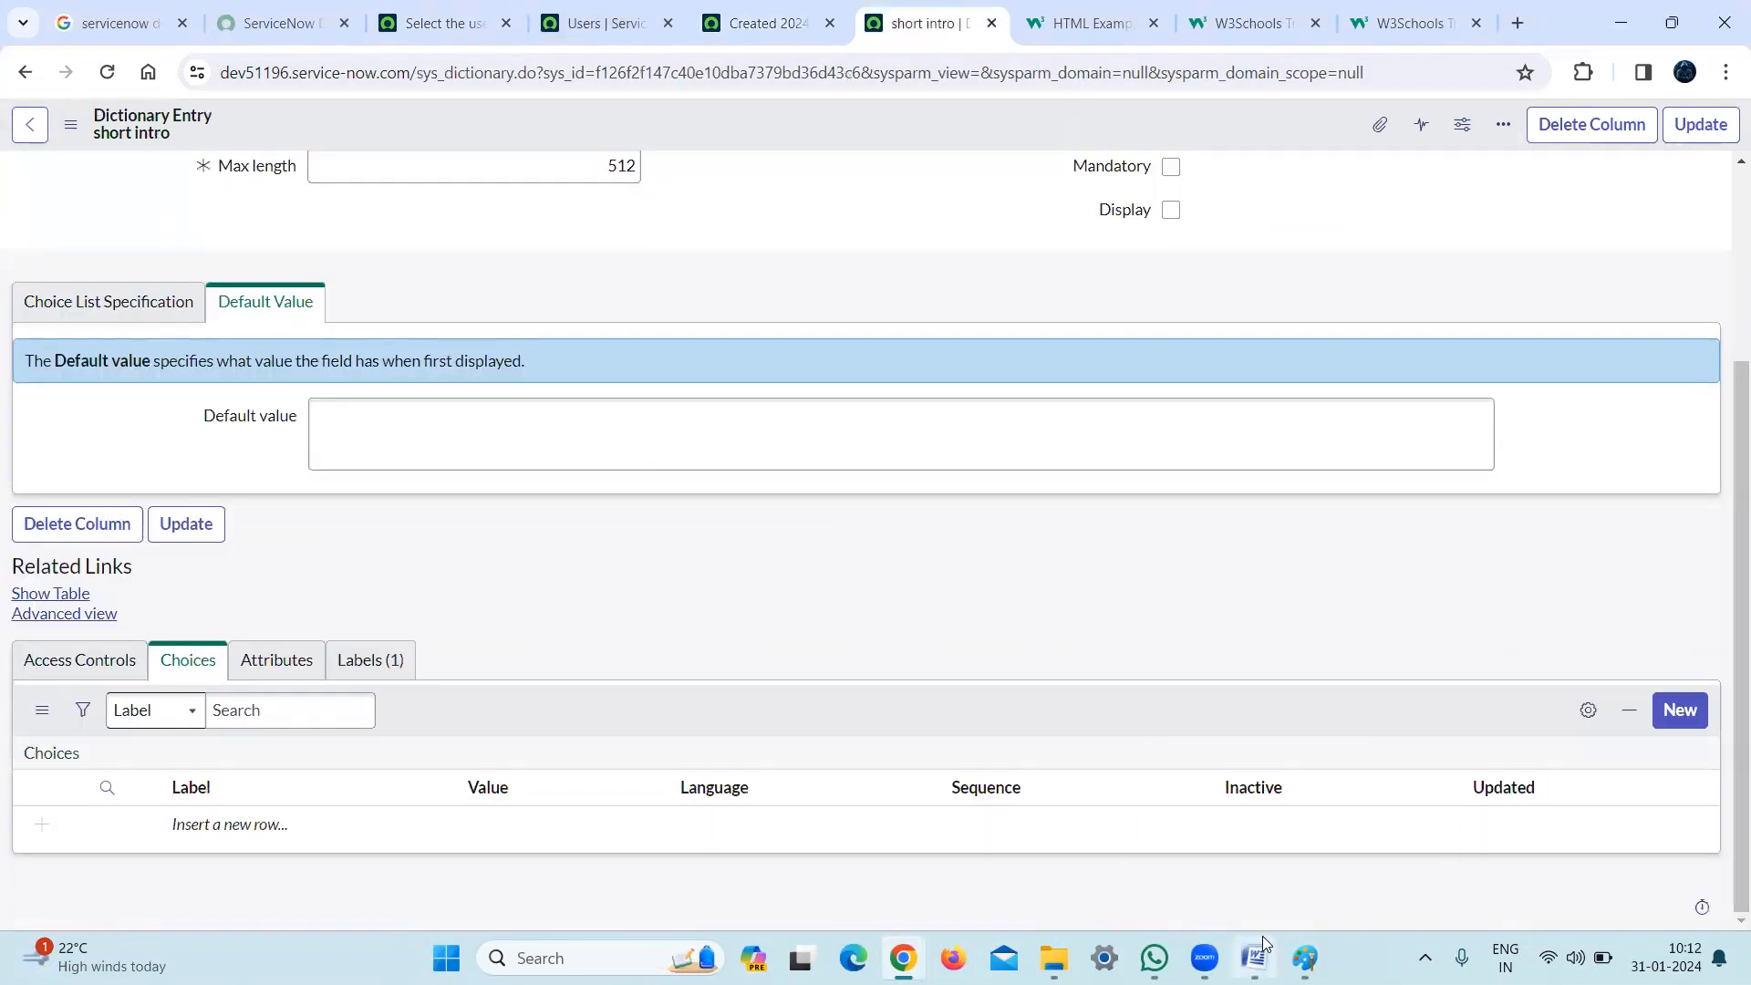
mouse_move(1264, 938)
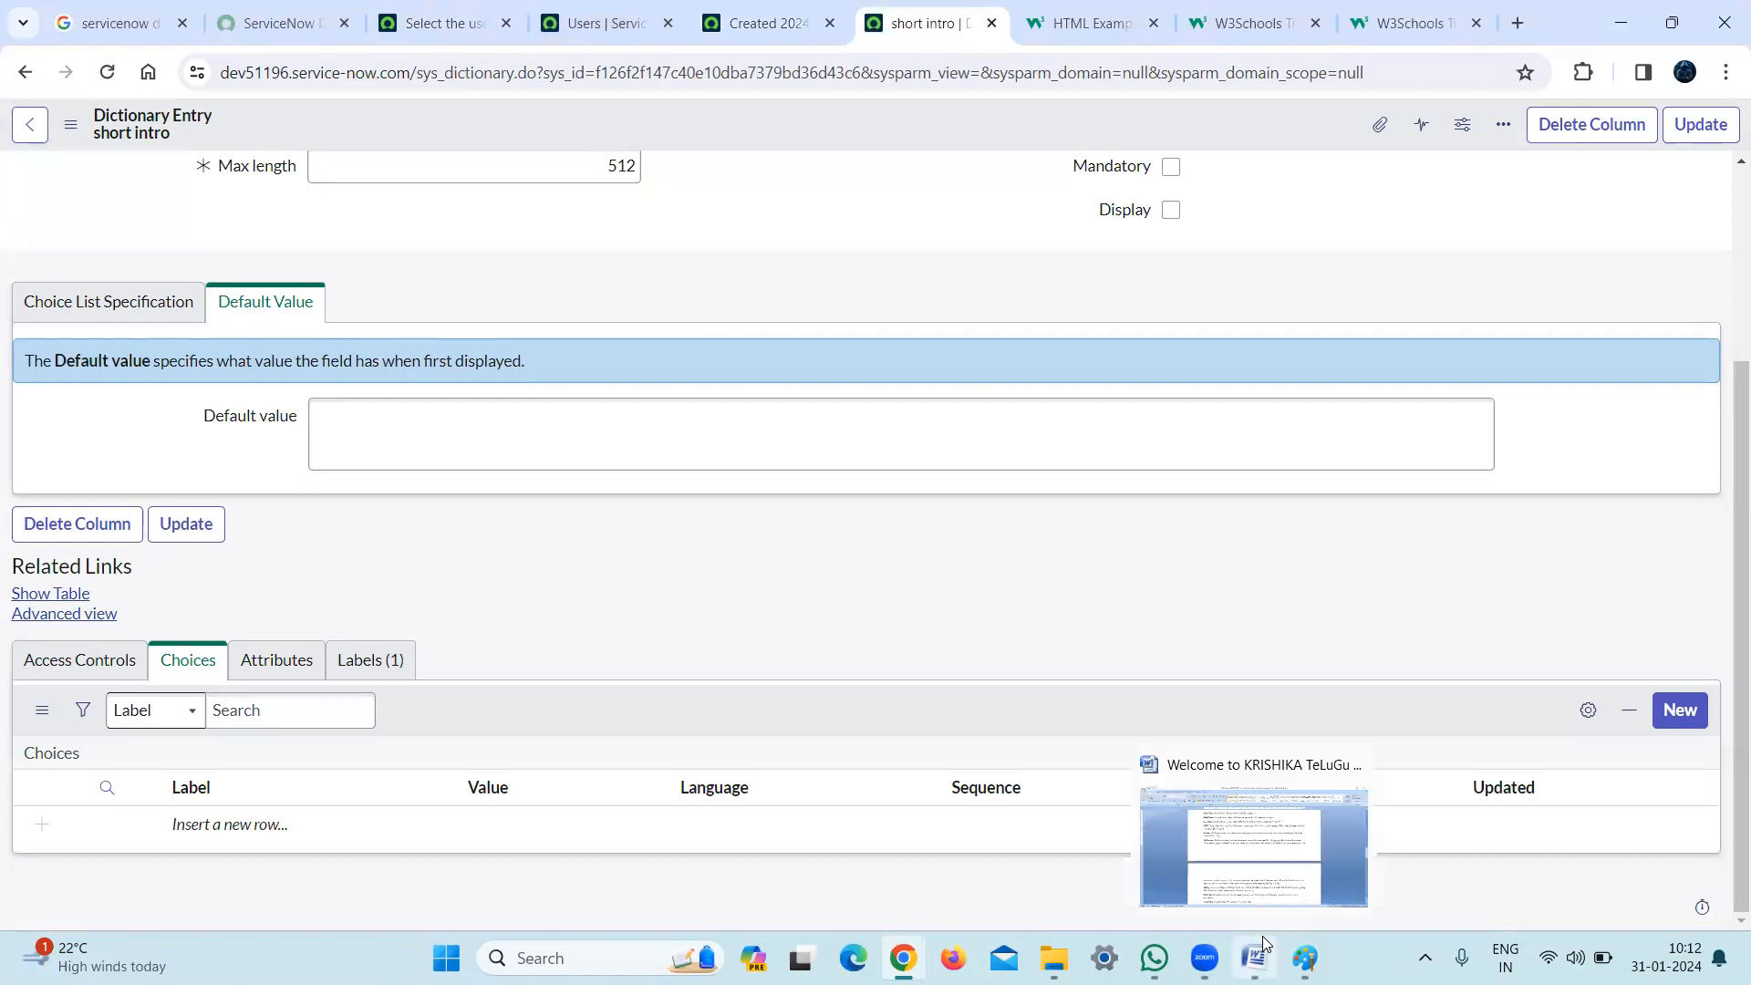